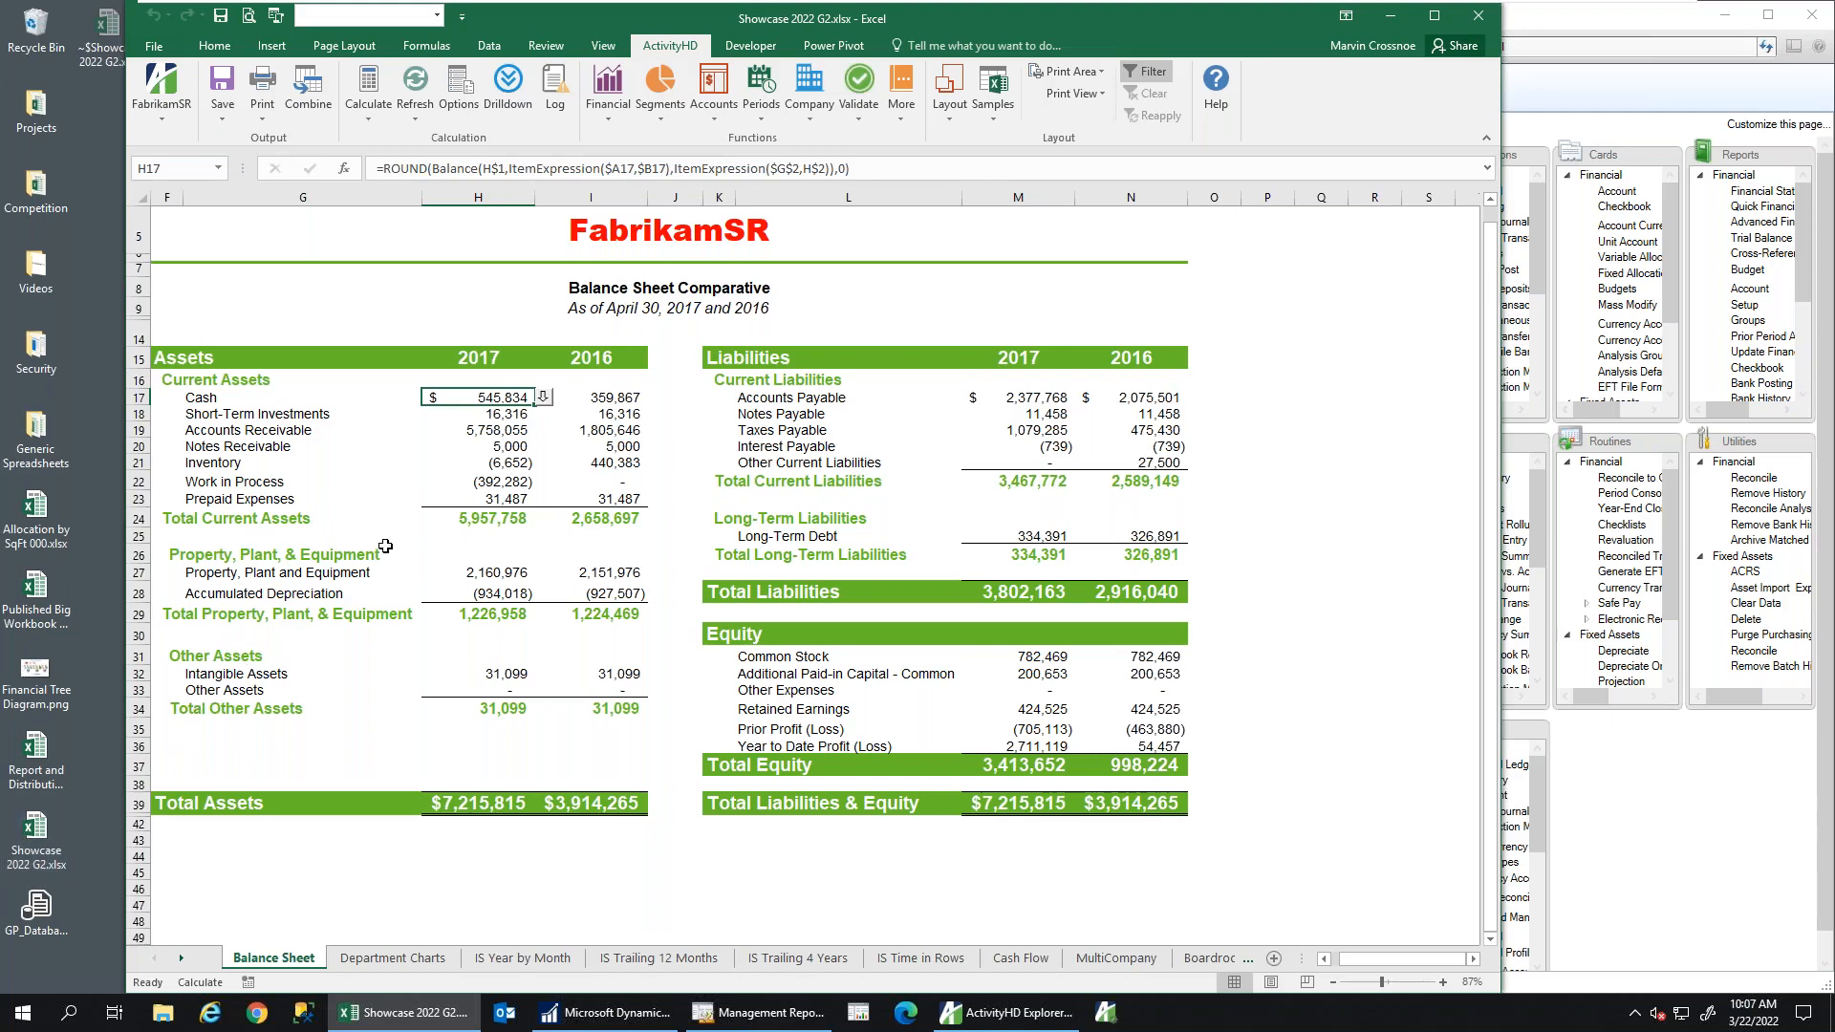
# Drill into the 2017 Accounts Receivable balance in H19 to list its 2,322 journal lines
pyautogui.click(481, 432)
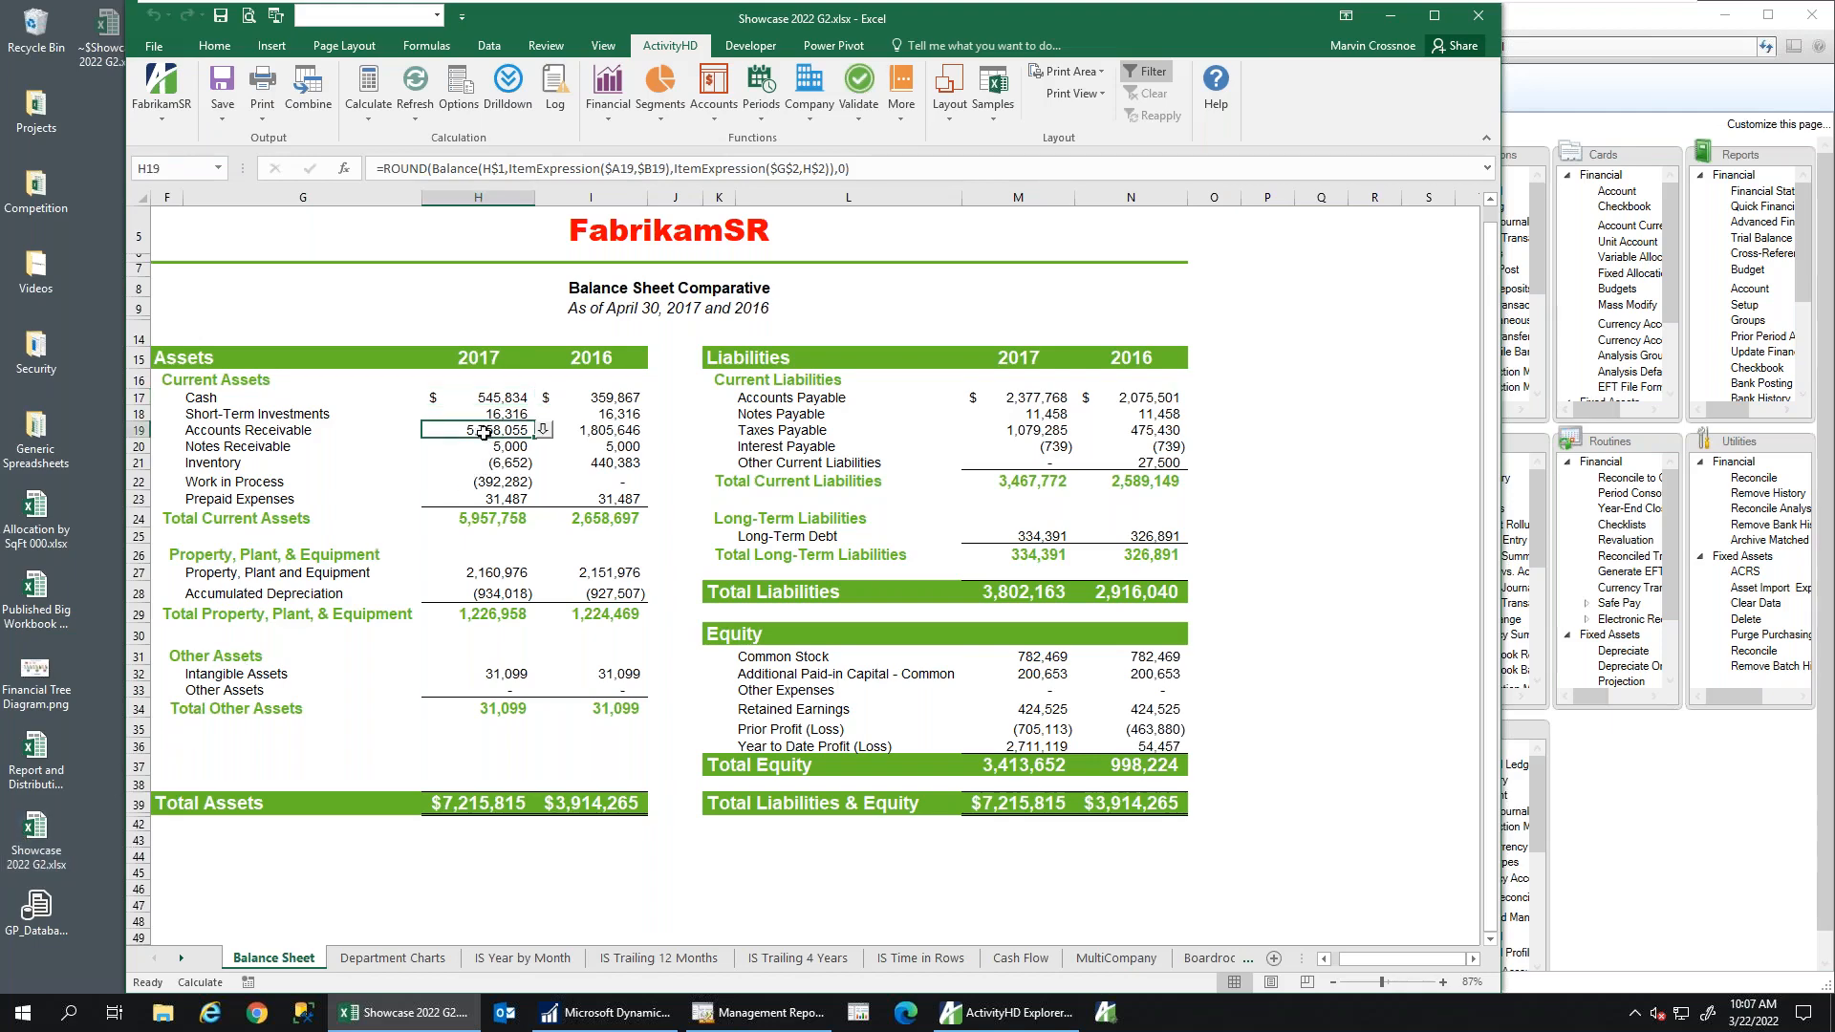
pyautogui.click(545, 432)
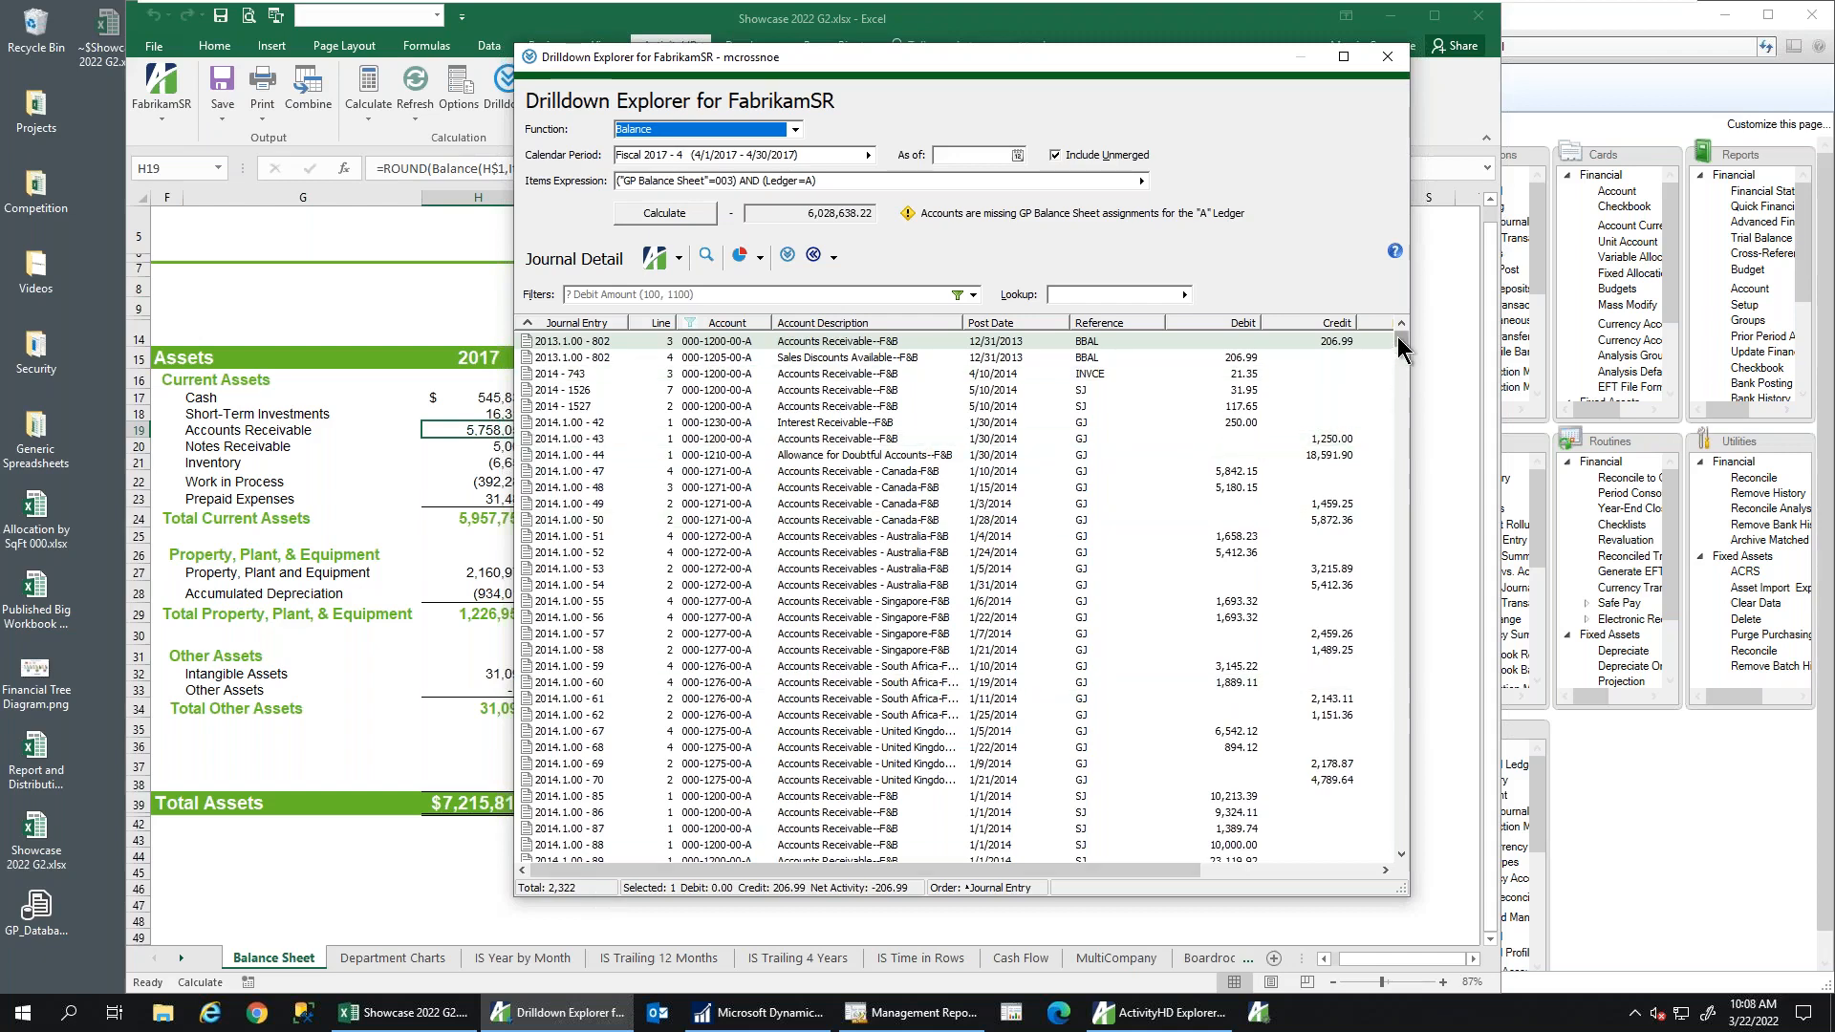
# Trace entry 2014-1526 through its GP journal entry inquiry to source invoice INV1020
pyautogui.moveTo(1397, 338)
pyautogui.mouseDown()
pyautogui.moveTo(1403, 835)
pyautogui.moveTo(1389, 331)
pyautogui.mouseUp()
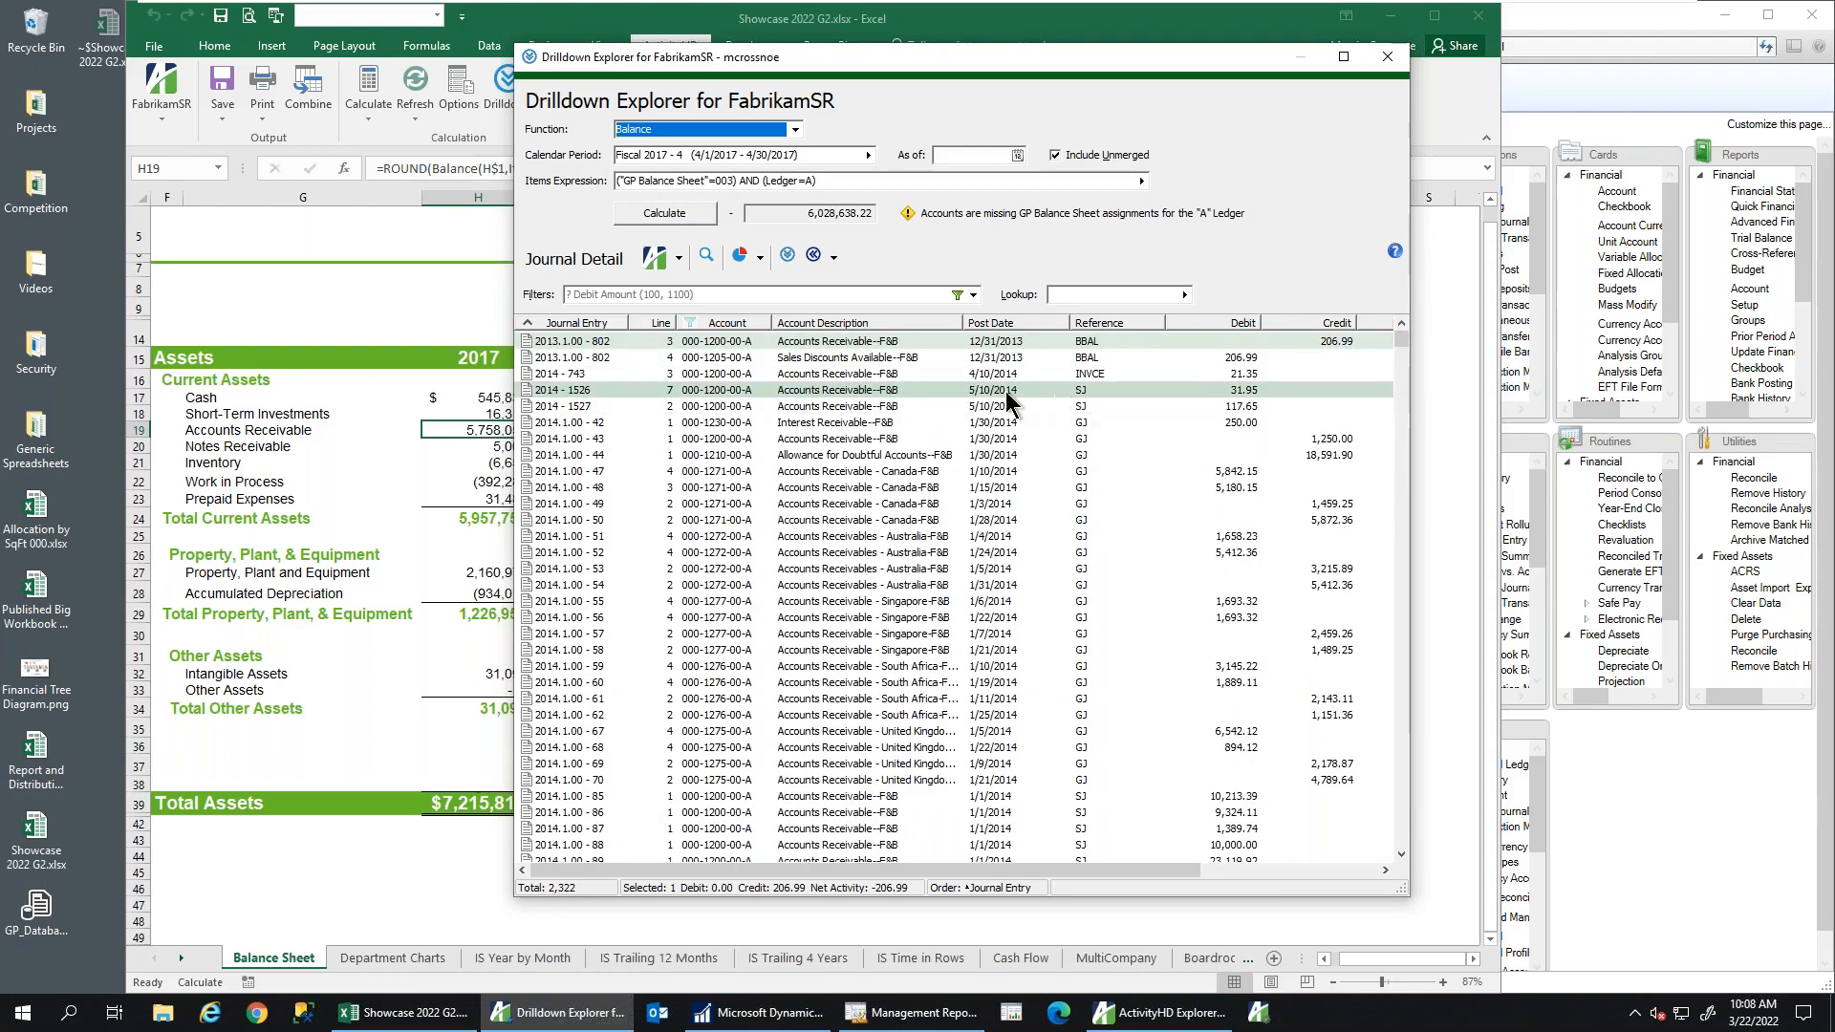
pyautogui.doubleClick(973, 388)
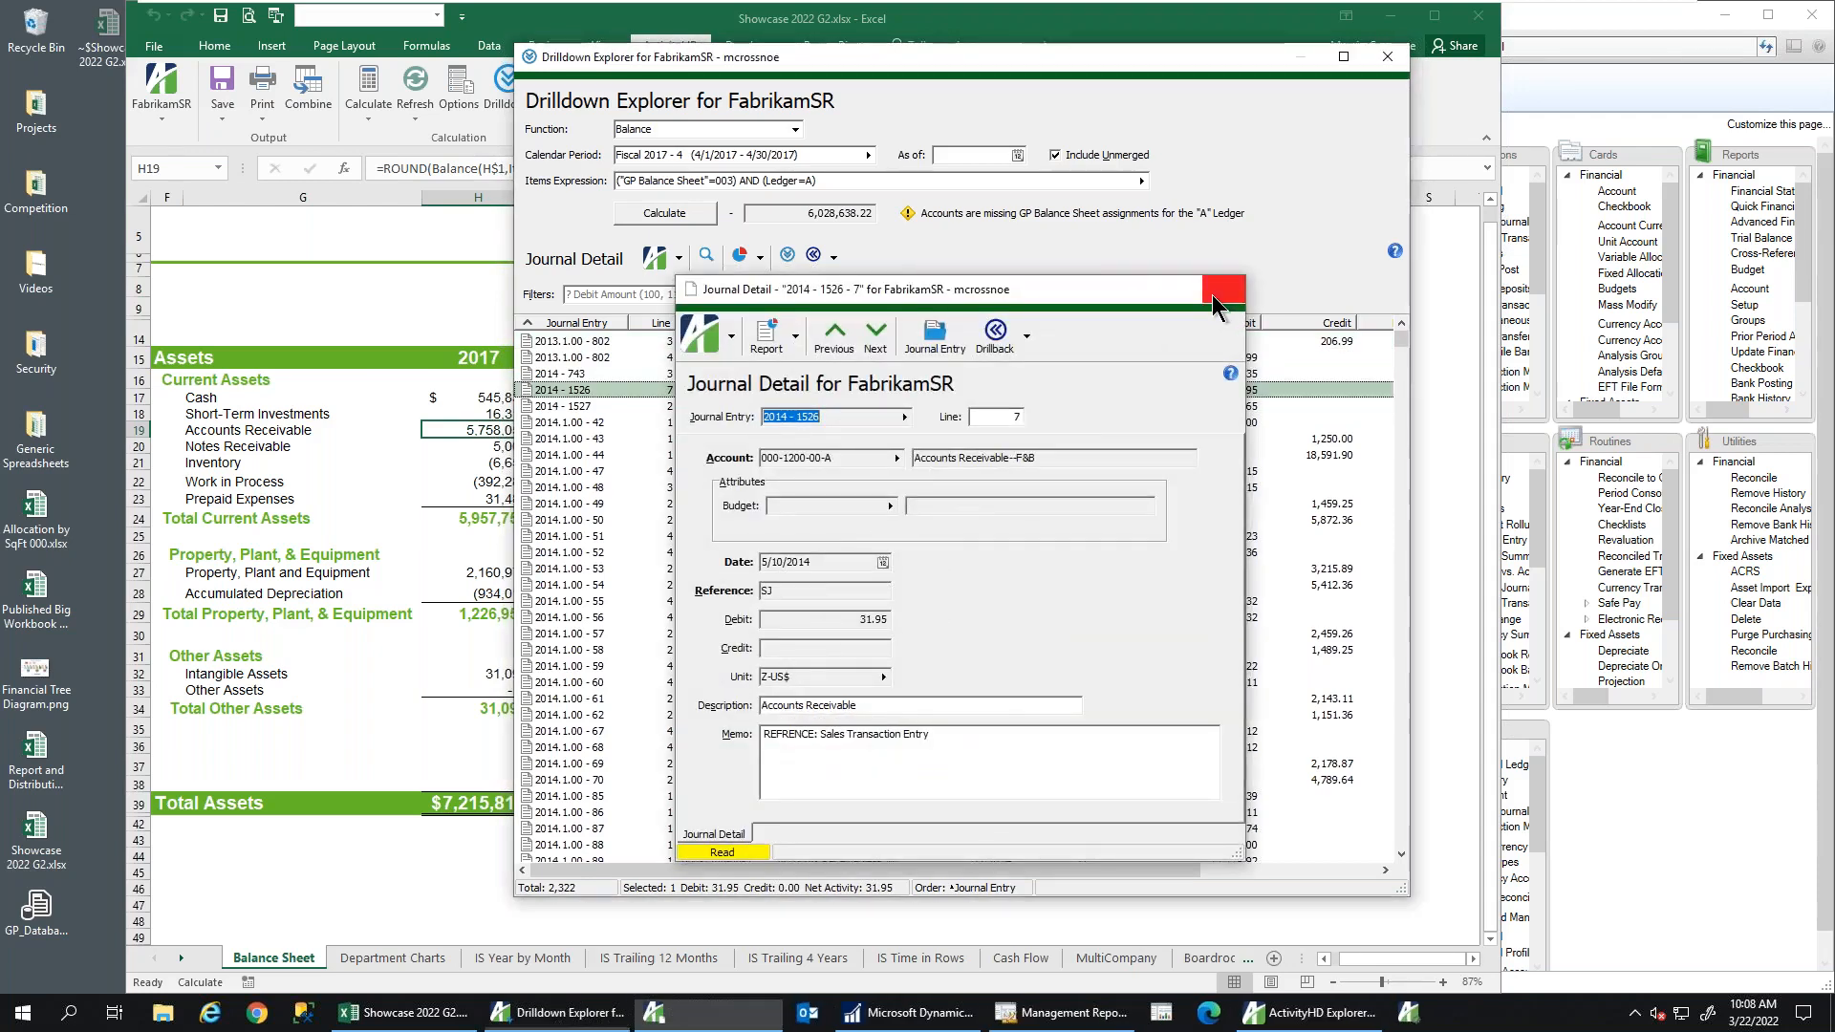
pyautogui.click(1221, 290)
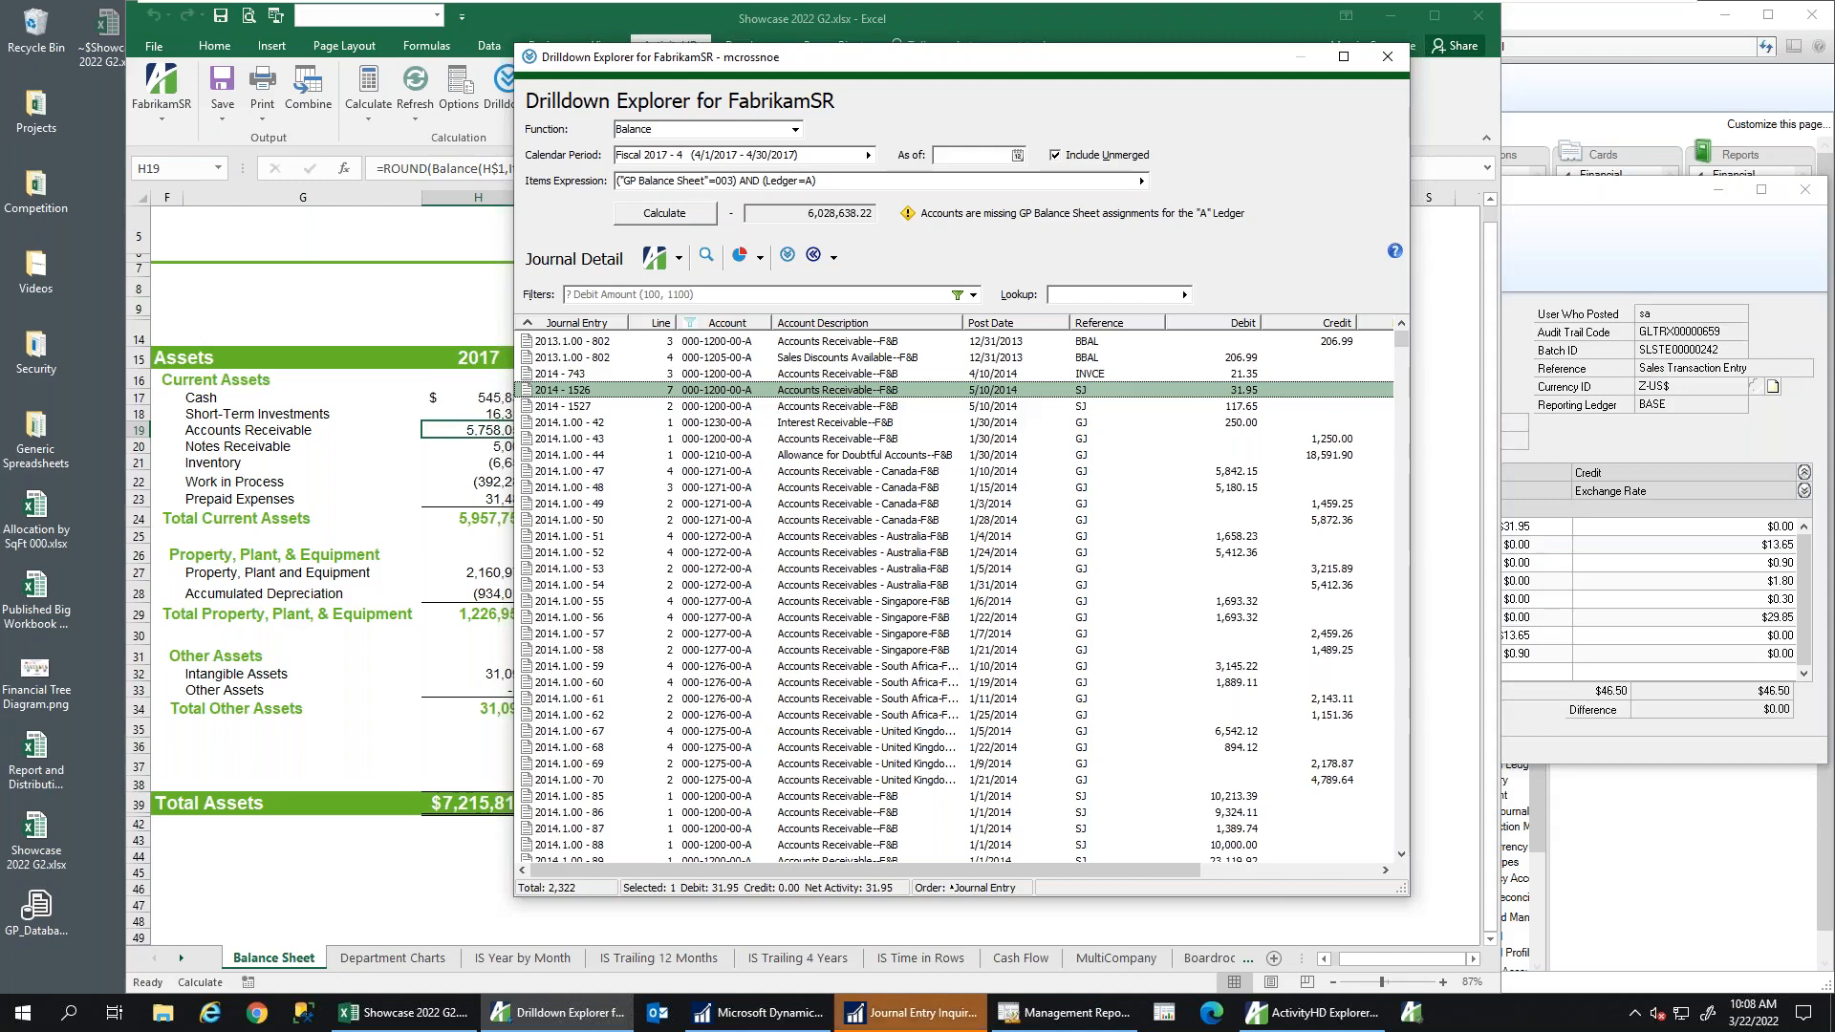
pyautogui.click(1567, 532)
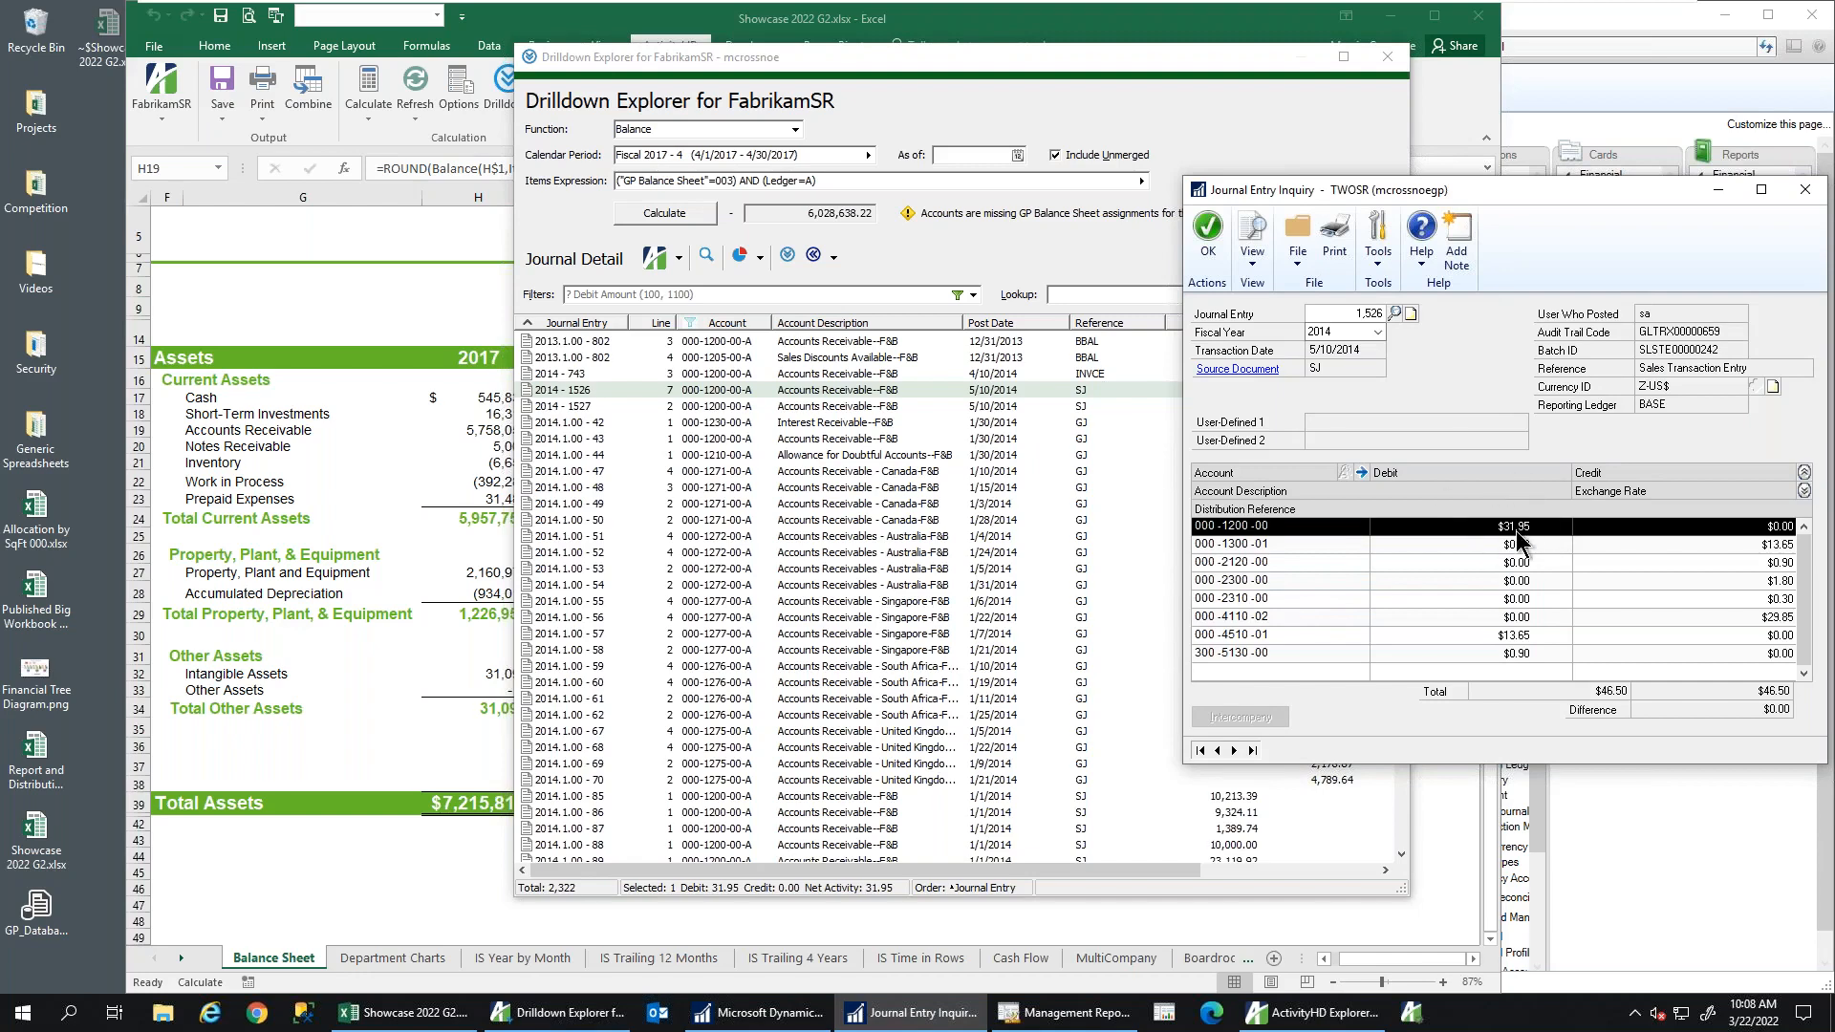
pyautogui.click(1225, 371)
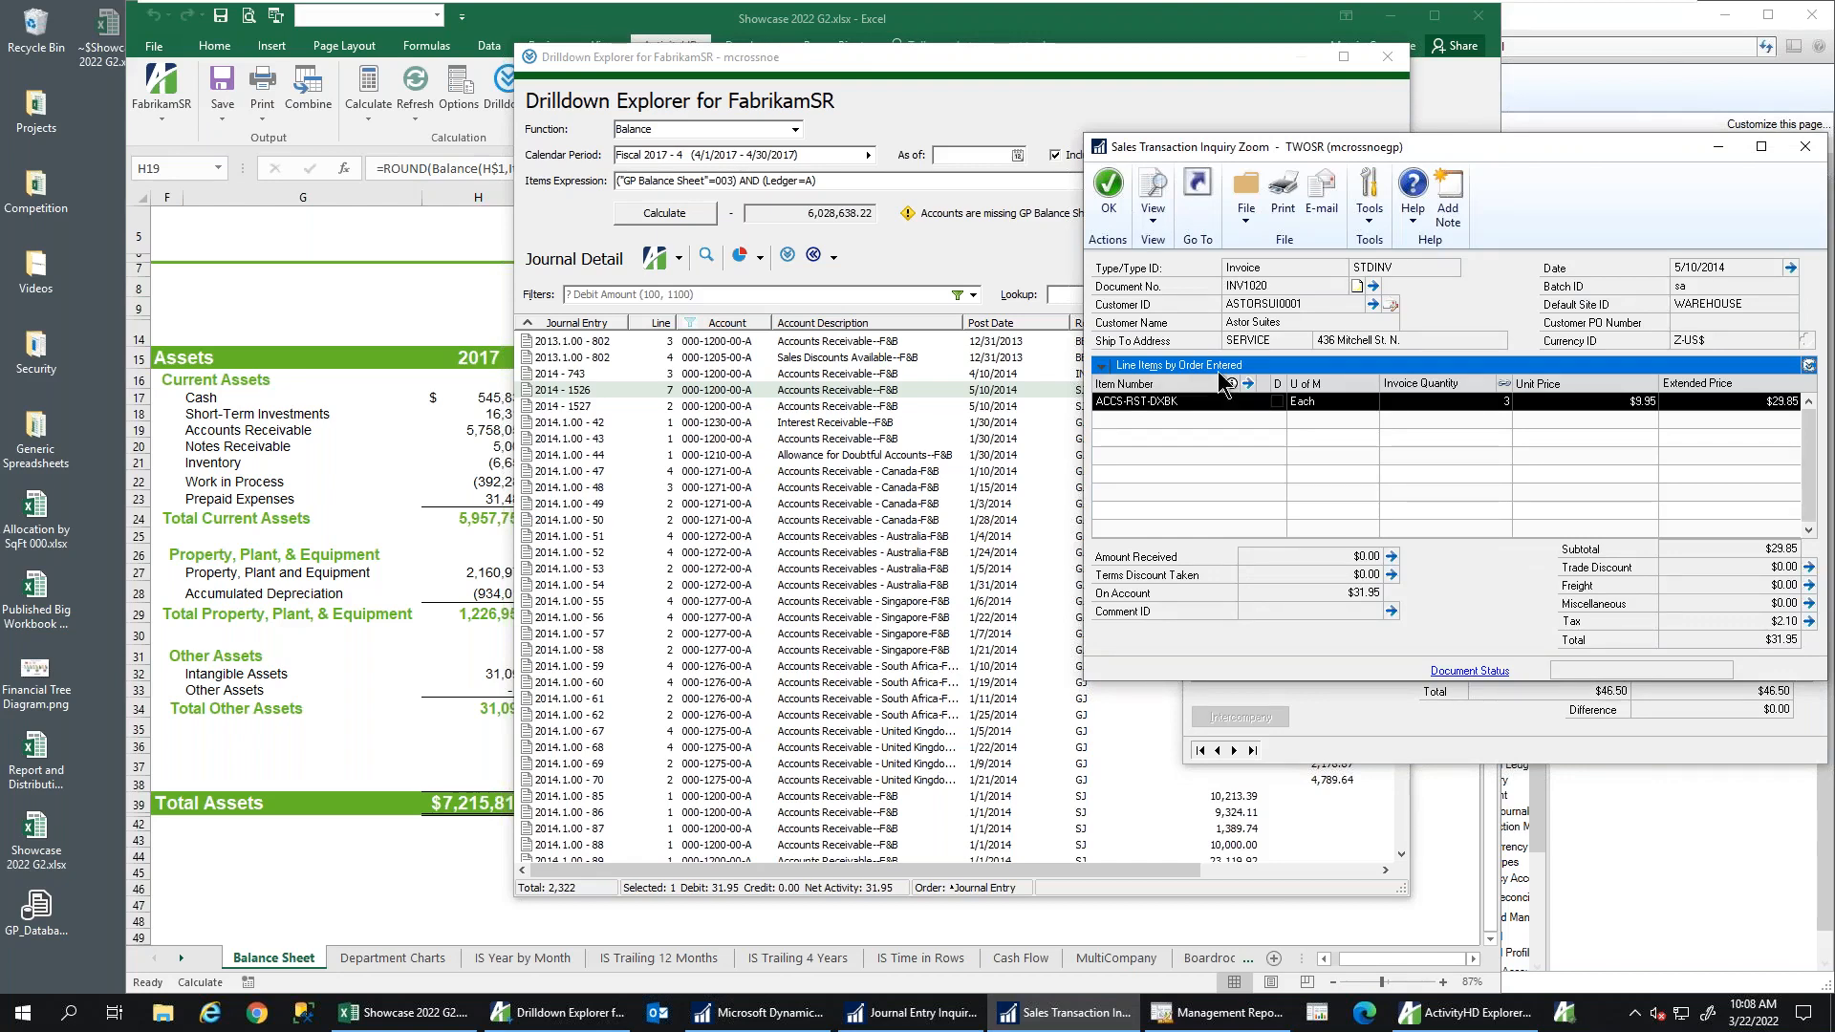
# Close the sales invoice inquiry, the journal entry inquiry and the Drilldown Explorer
pyautogui.click(1805, 147)
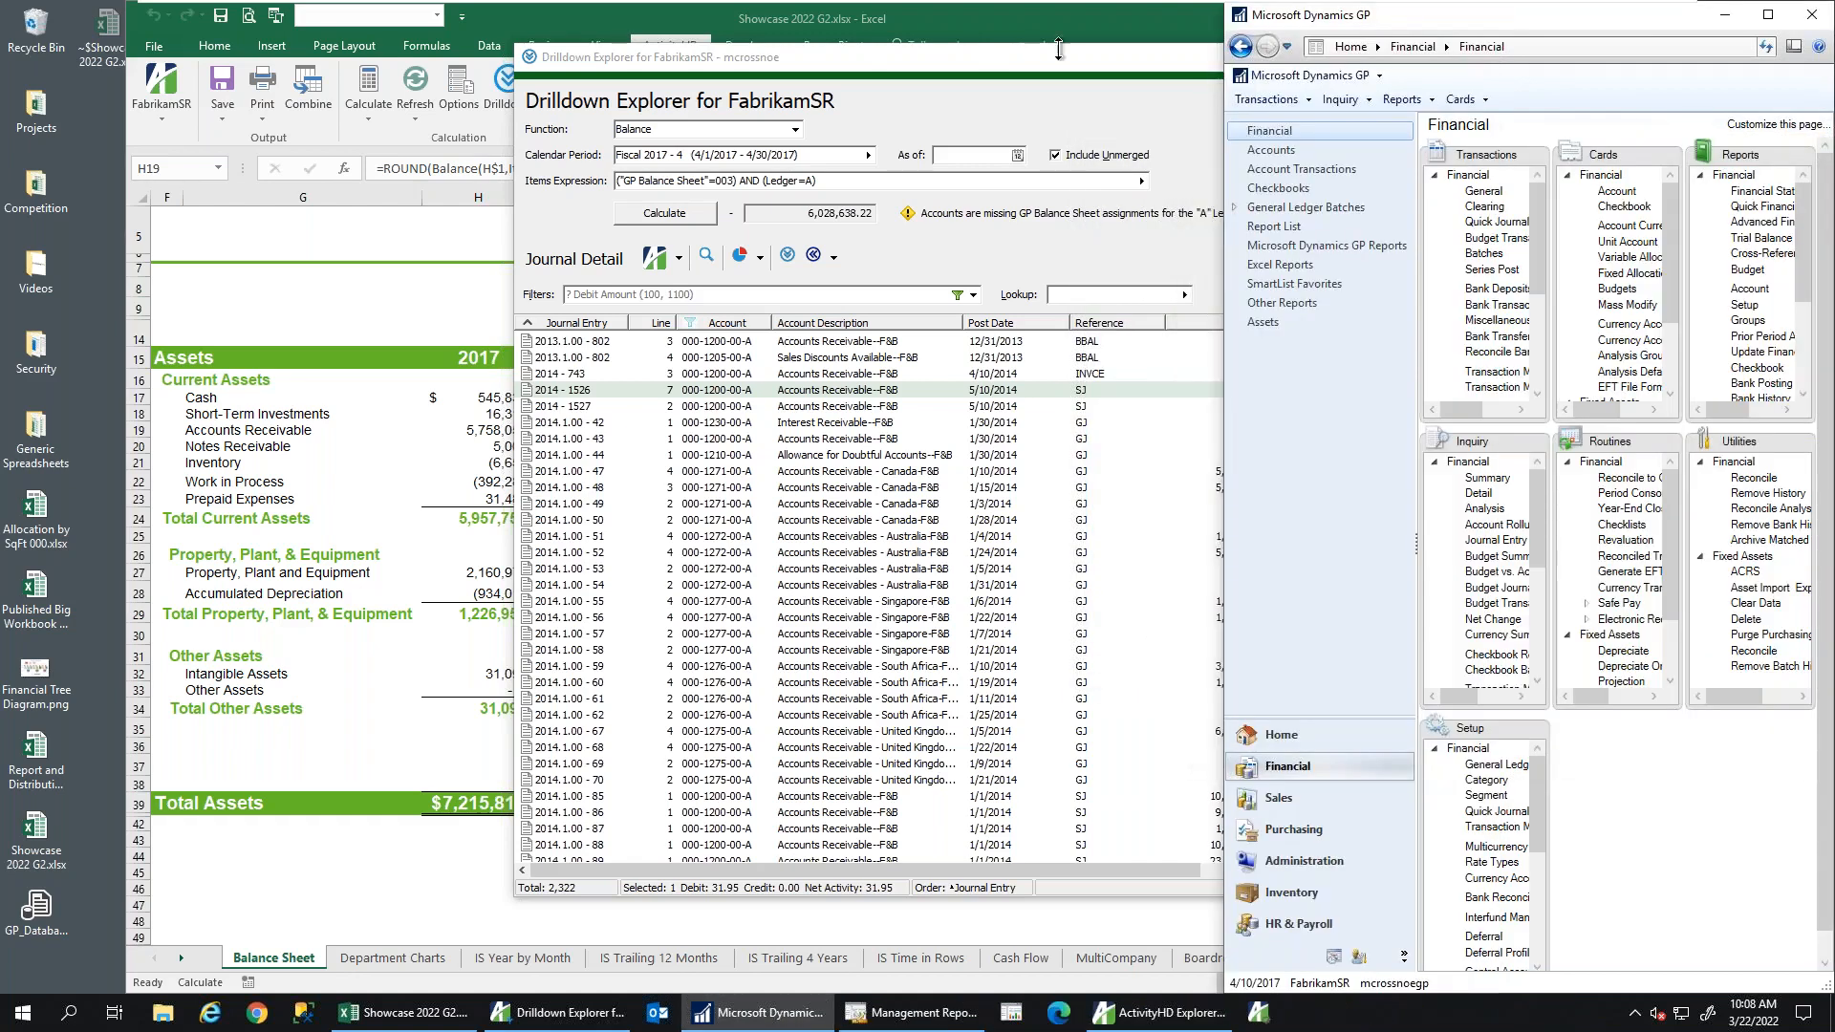
pyautogui.click(1001, 61)
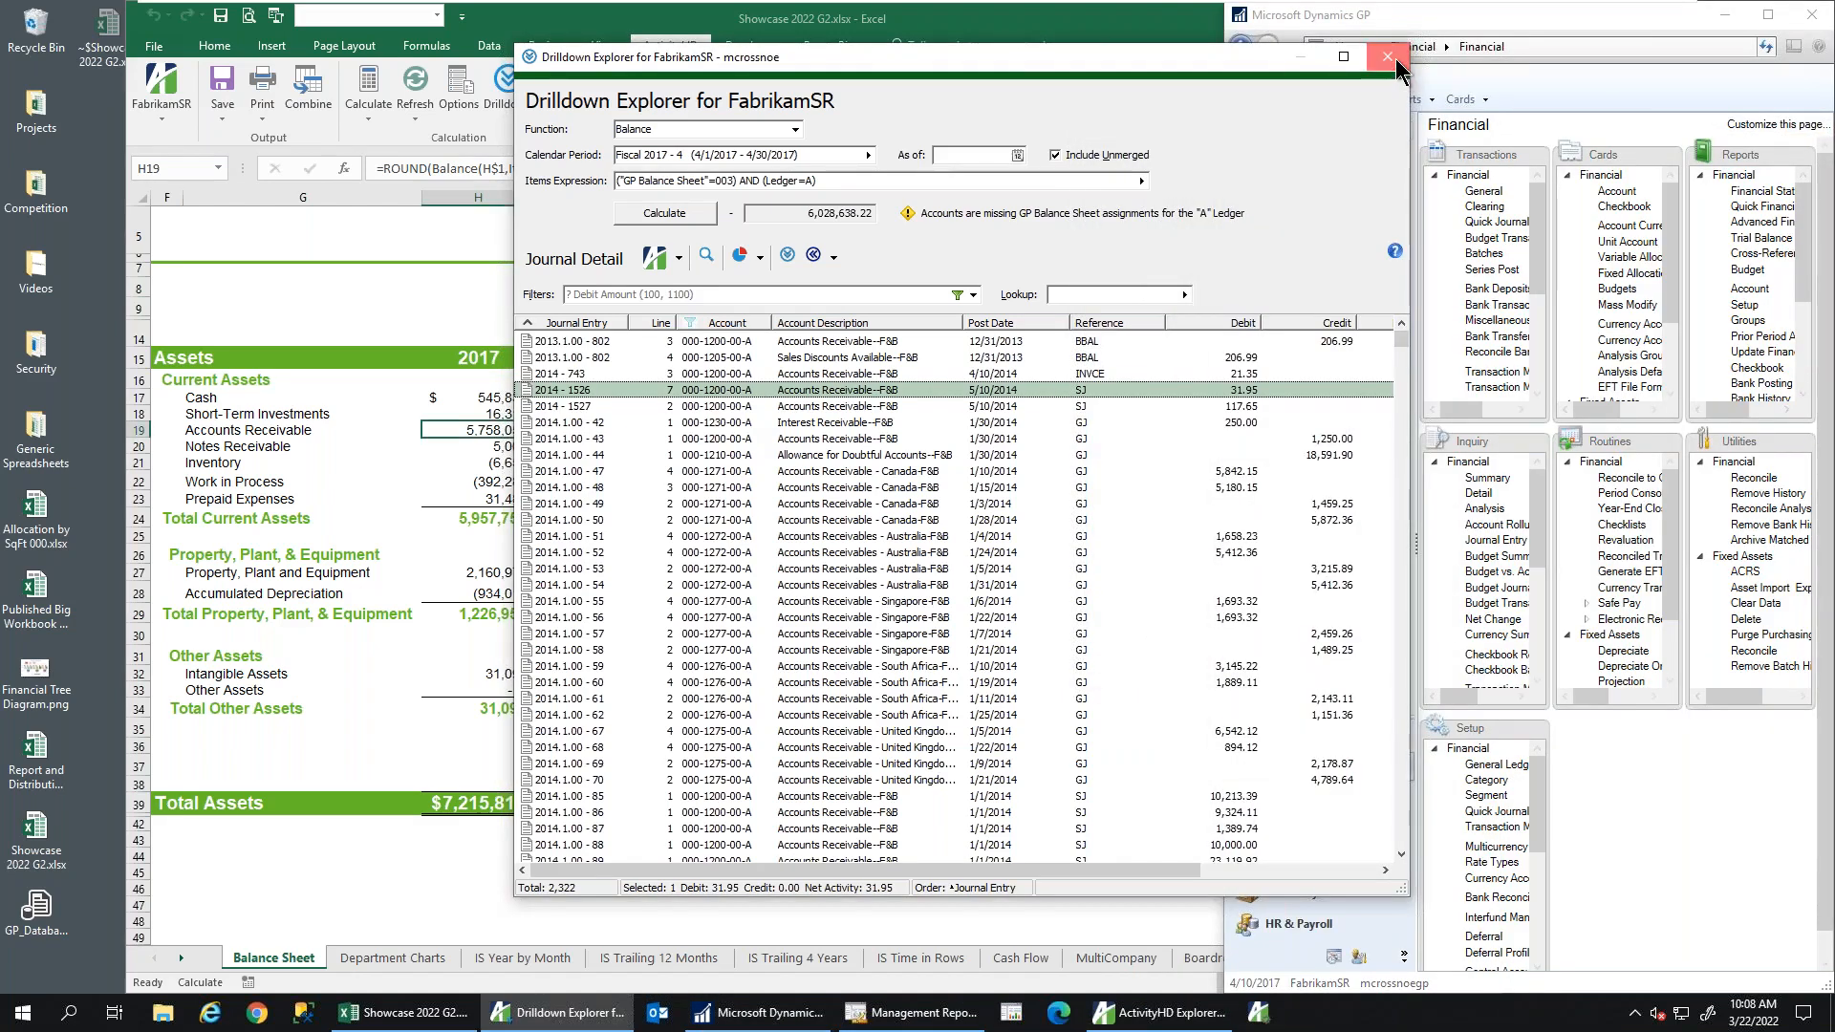
pyautogui.click(1391, 59)
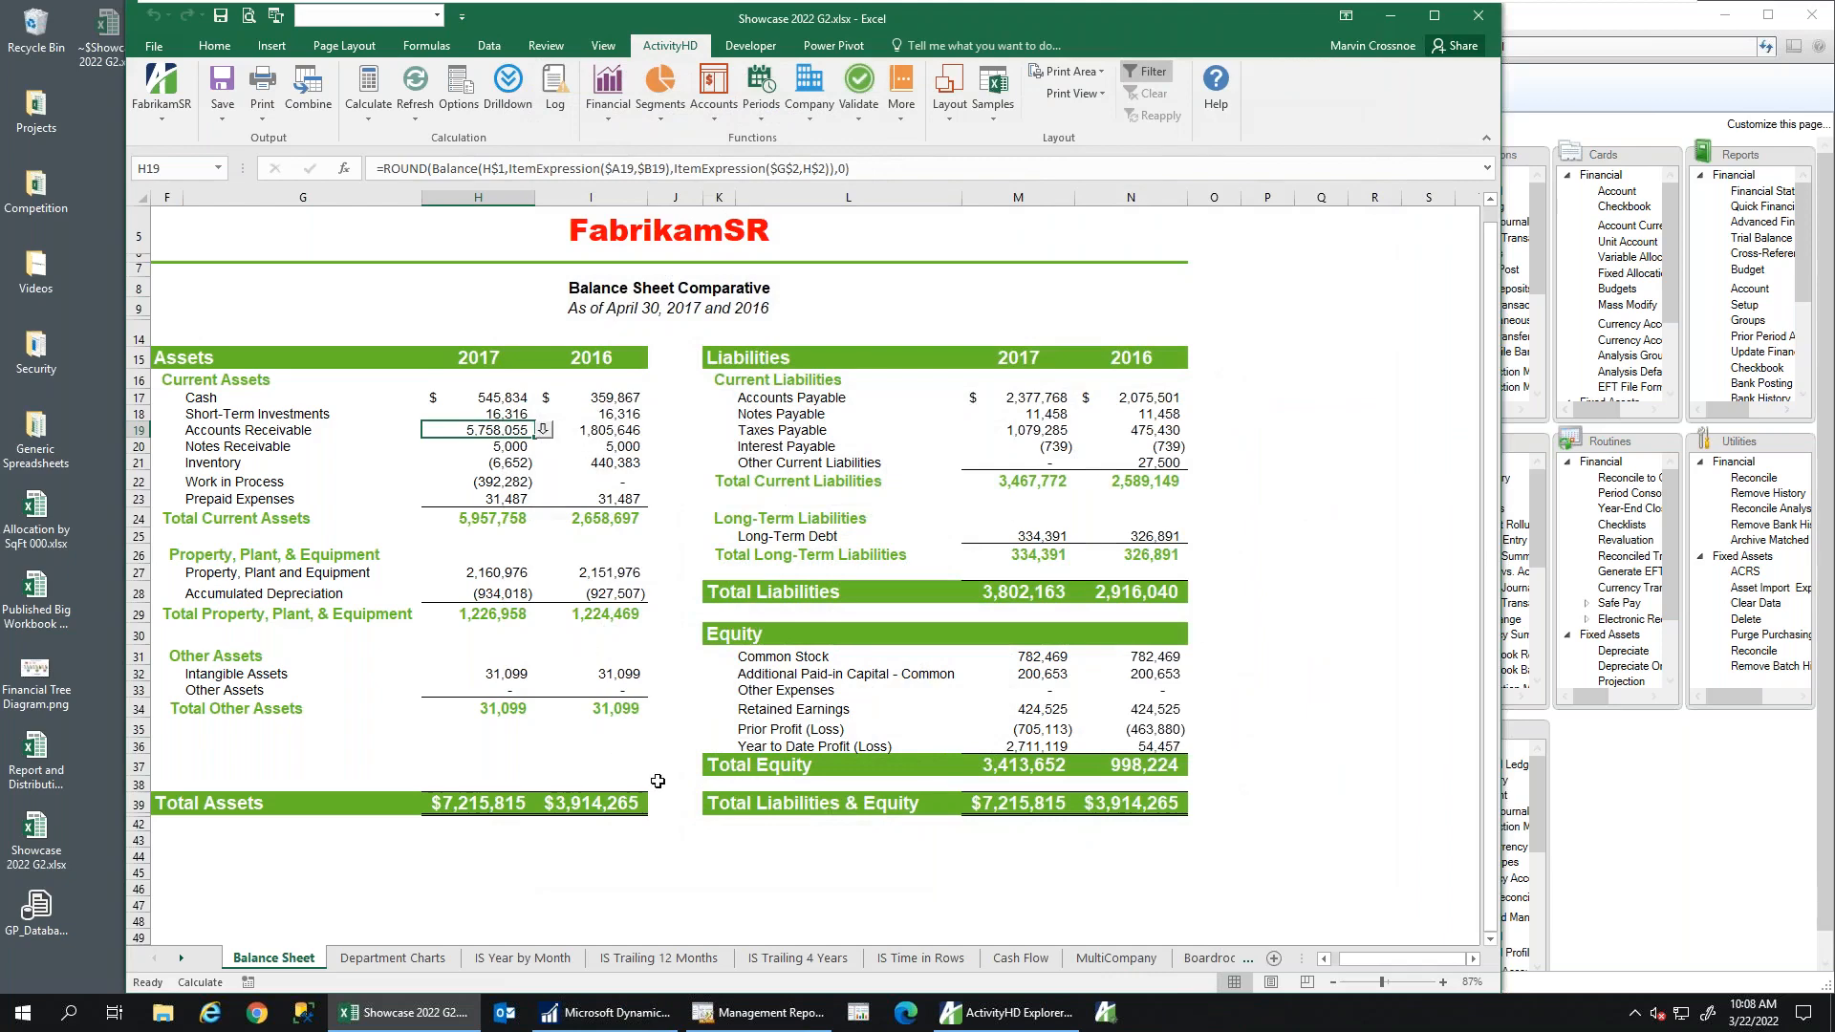
# Drill into the 2017 Cash balance in H17 to list its journal lines
pyautogui.click(476, 402)
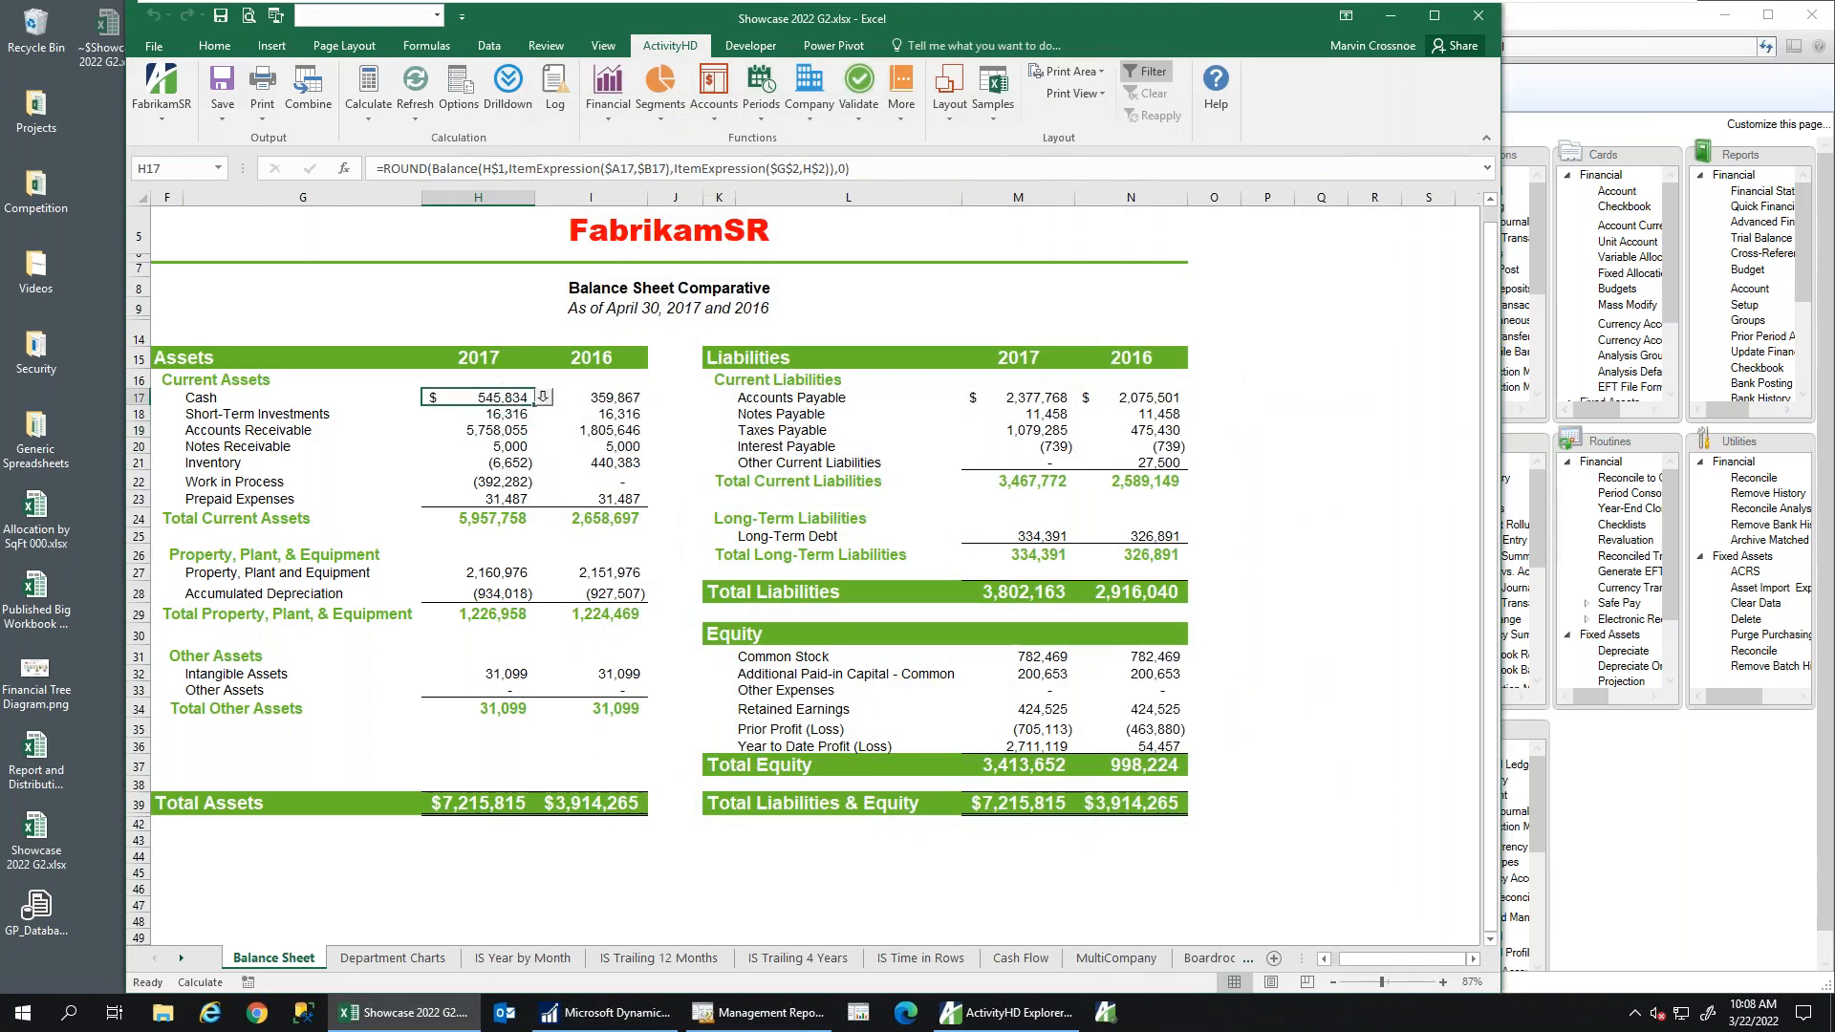
pyautogui.click(542, 398)
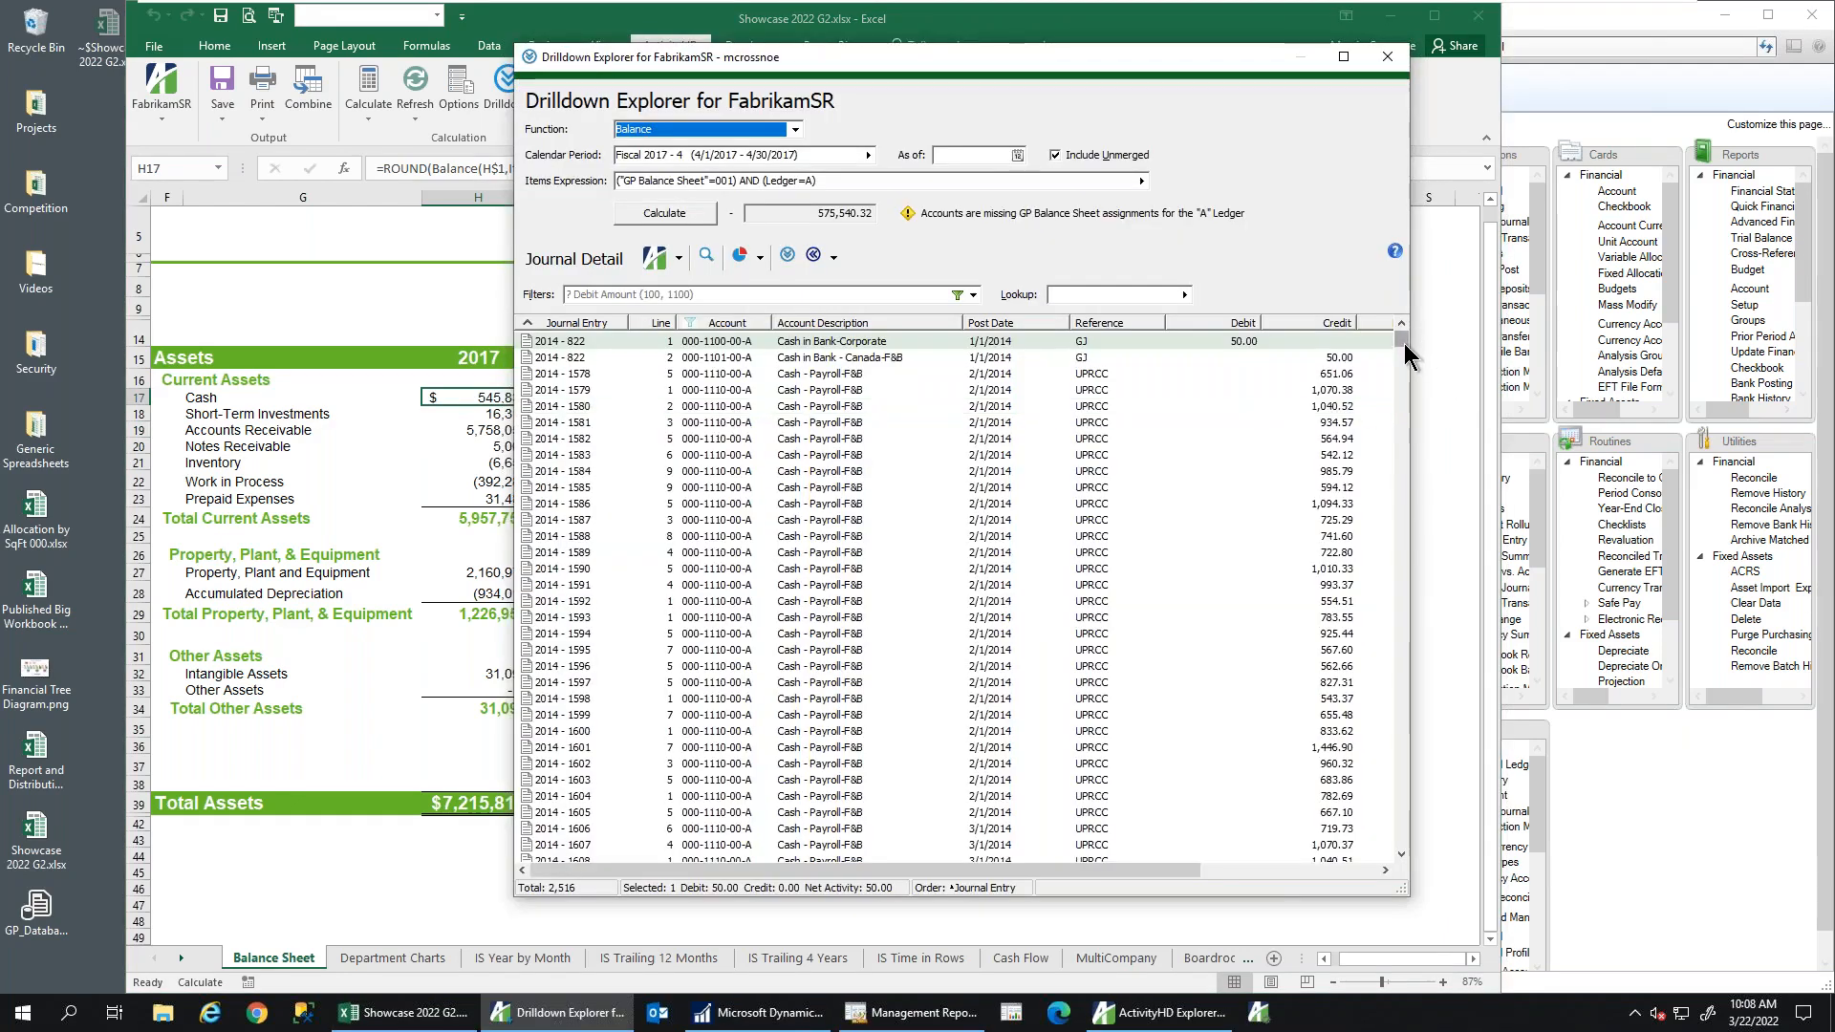
pyautogui.moveTo(1403, 342); pyautogui.dragTo(1267, 361)
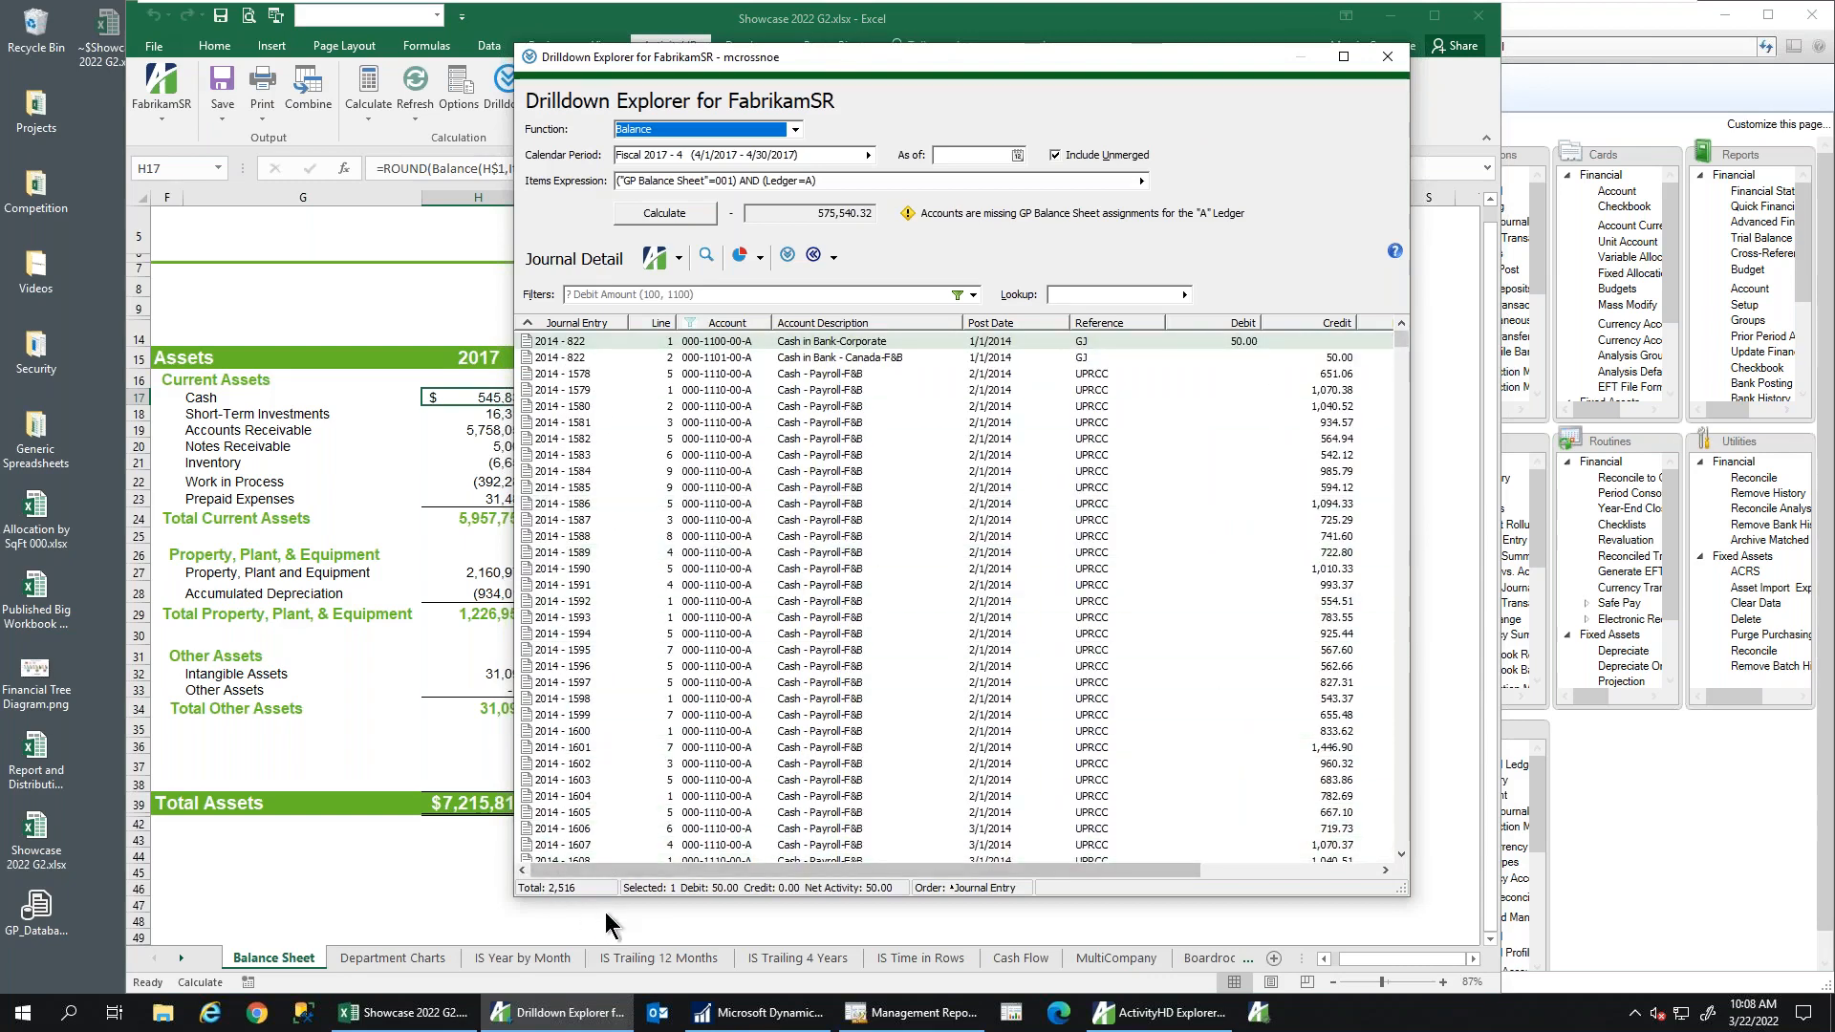
# Check payroll entry 2014-1578 in Dynamics GP, then widen the explorer to show Net Activity and Description
pyautogui.click(961, 376)
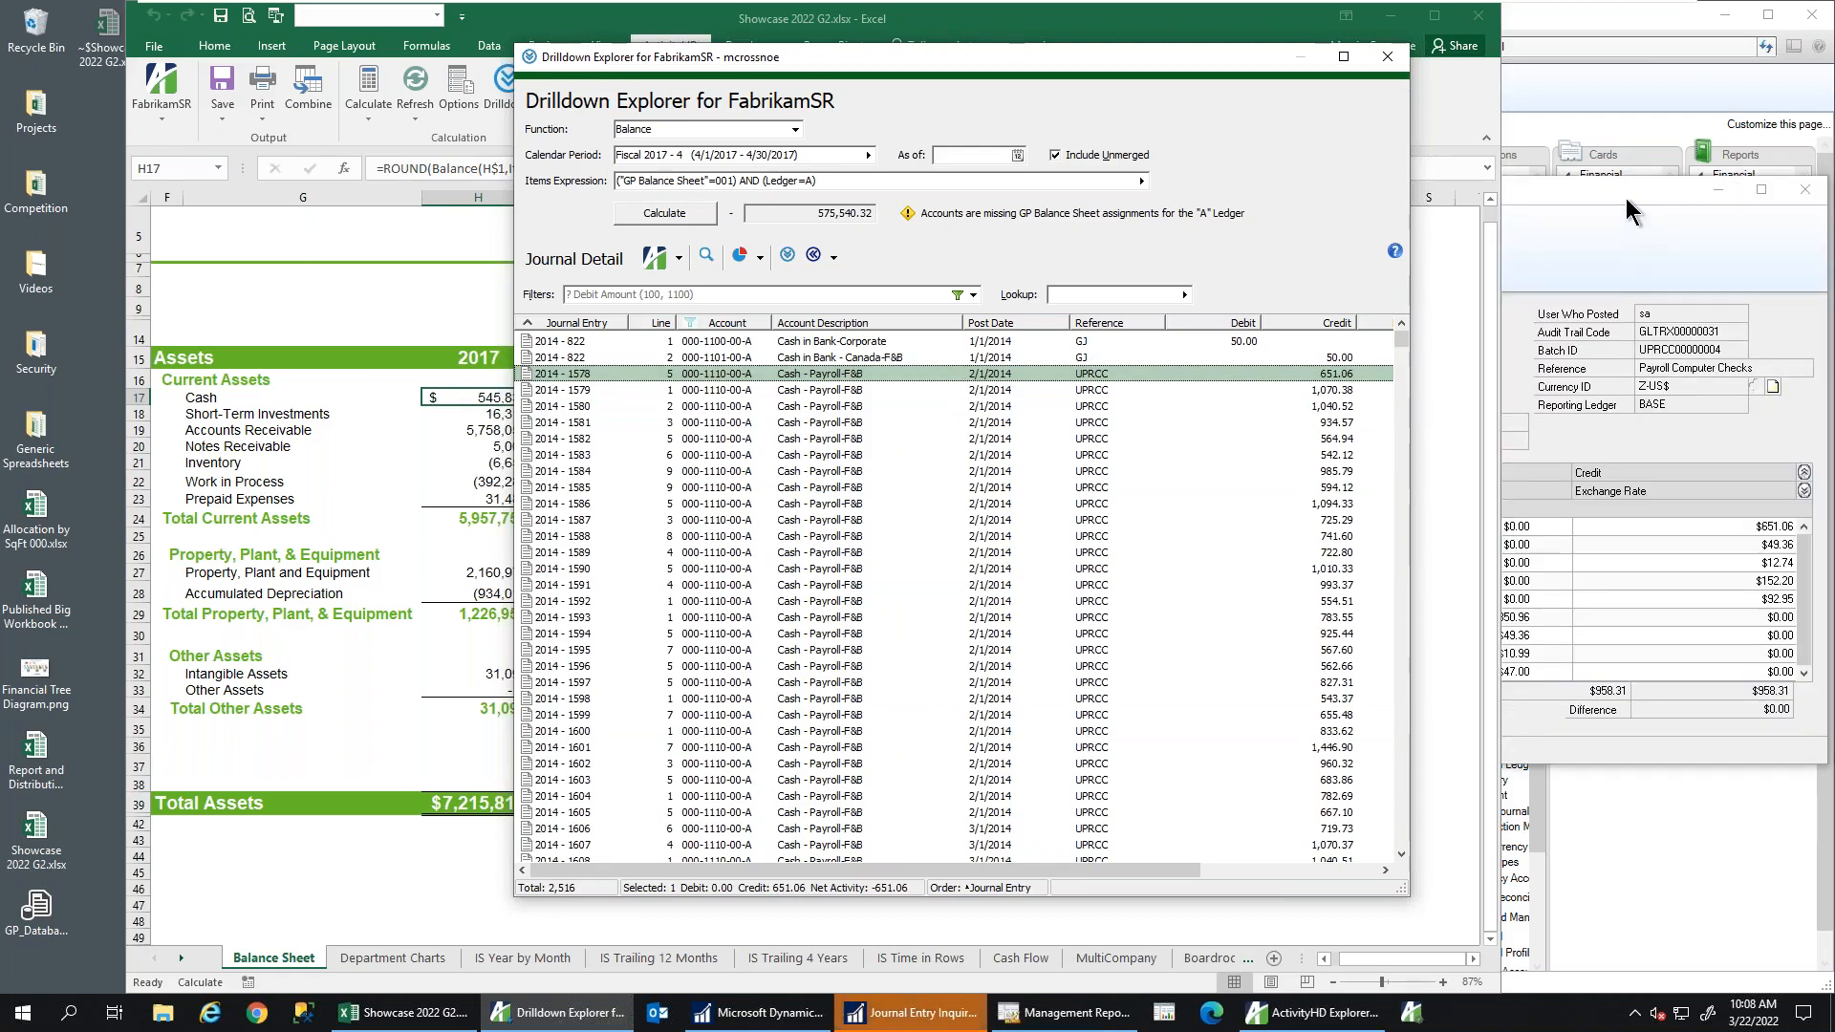
pyautogui.click(1644, 431)
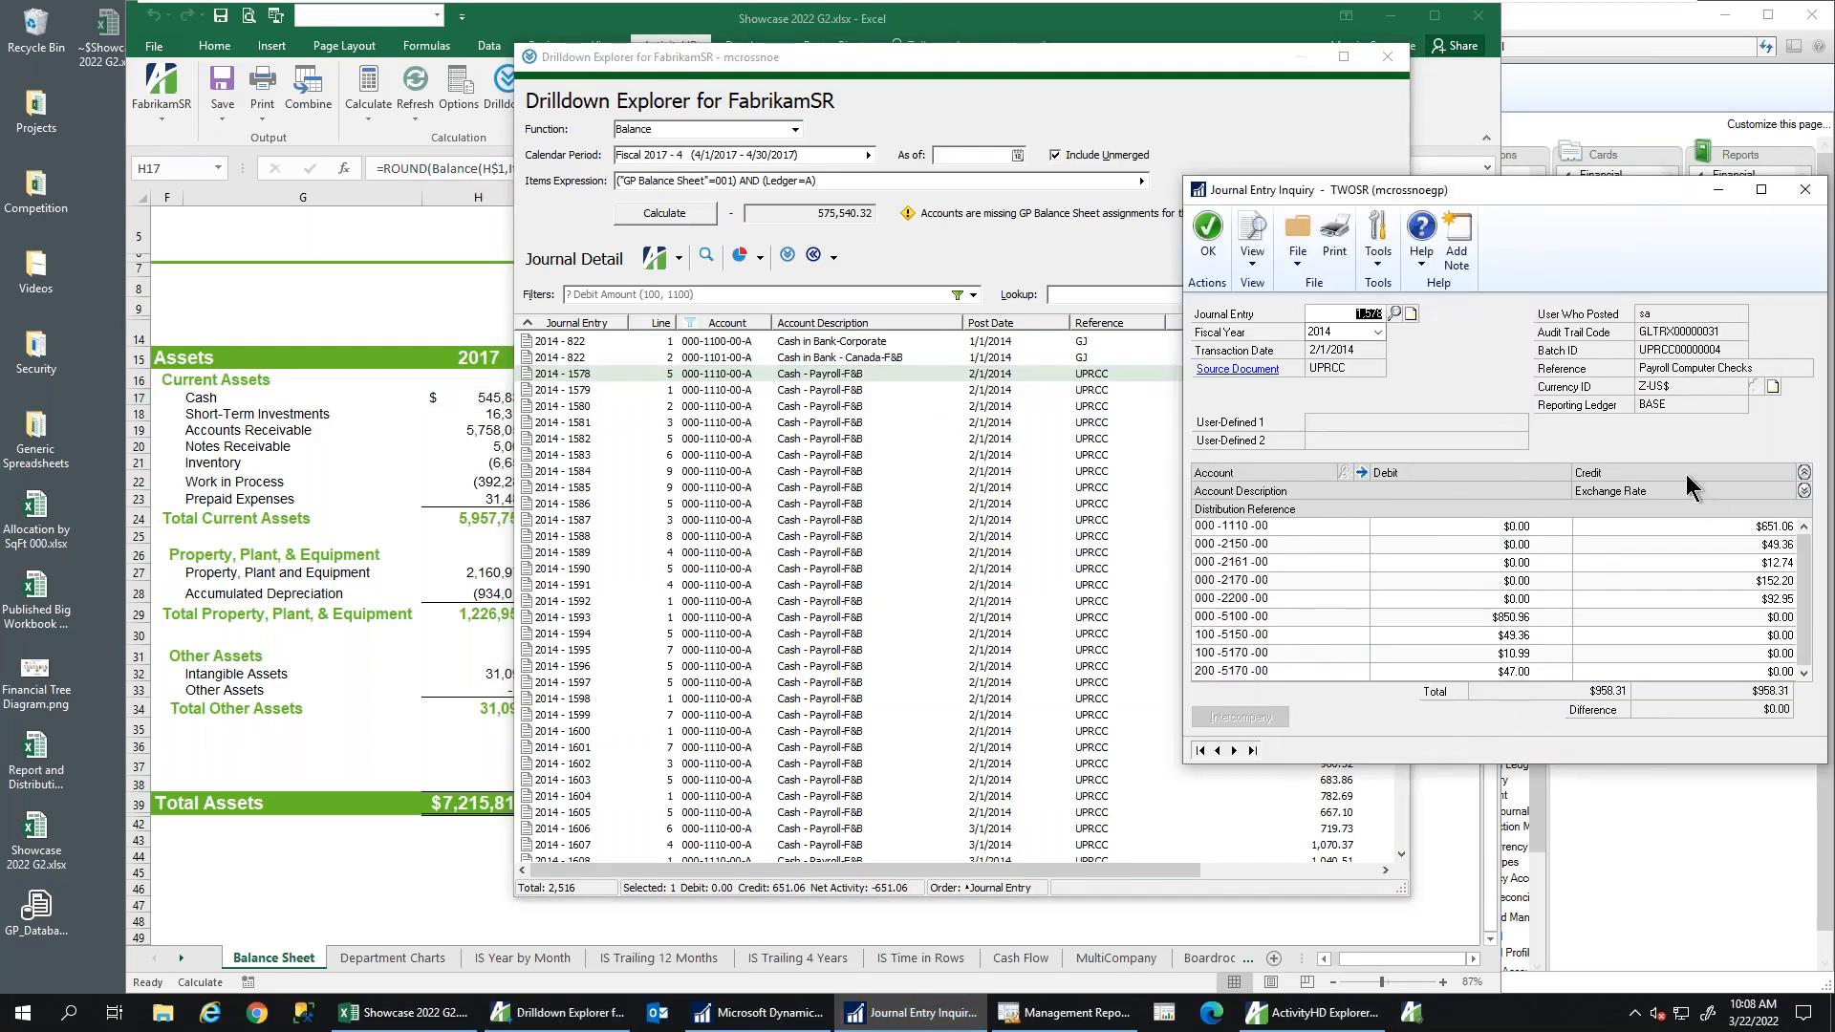
pyautogui.click(1803, 190)
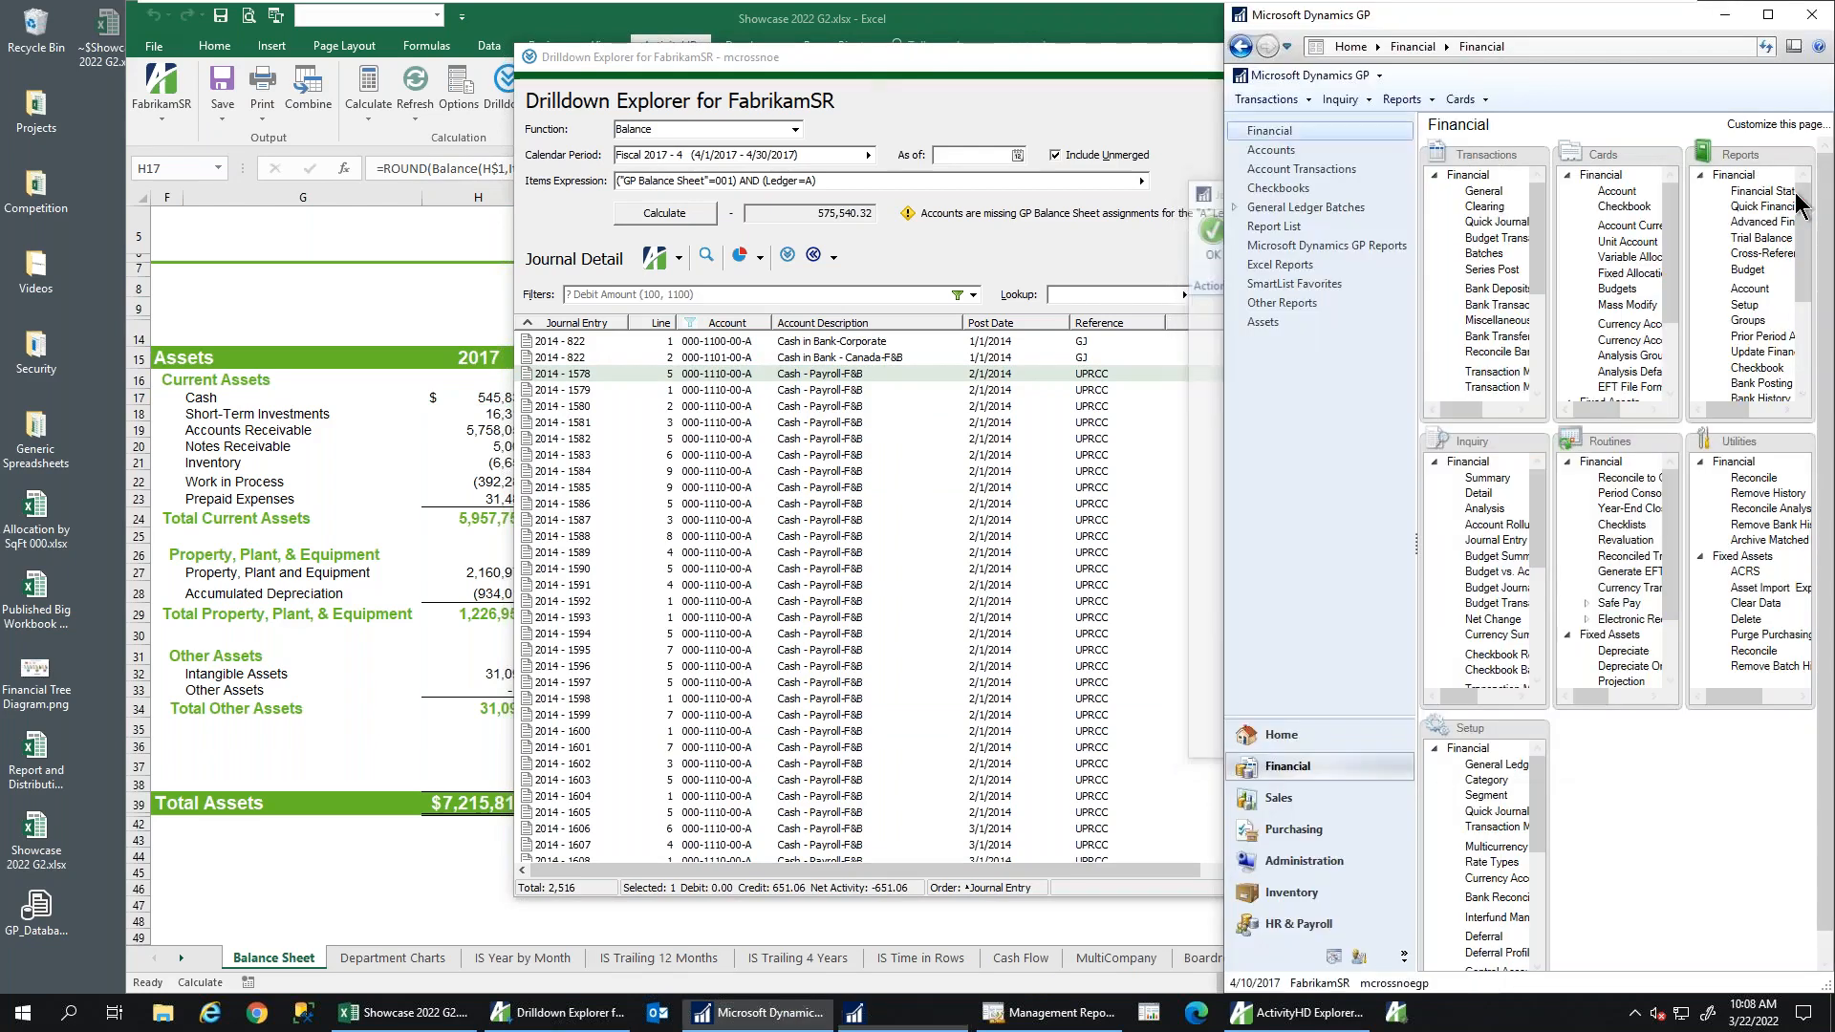
pyautogui.moveTo(858, 61); pyautogui.dragTo(656, 66)
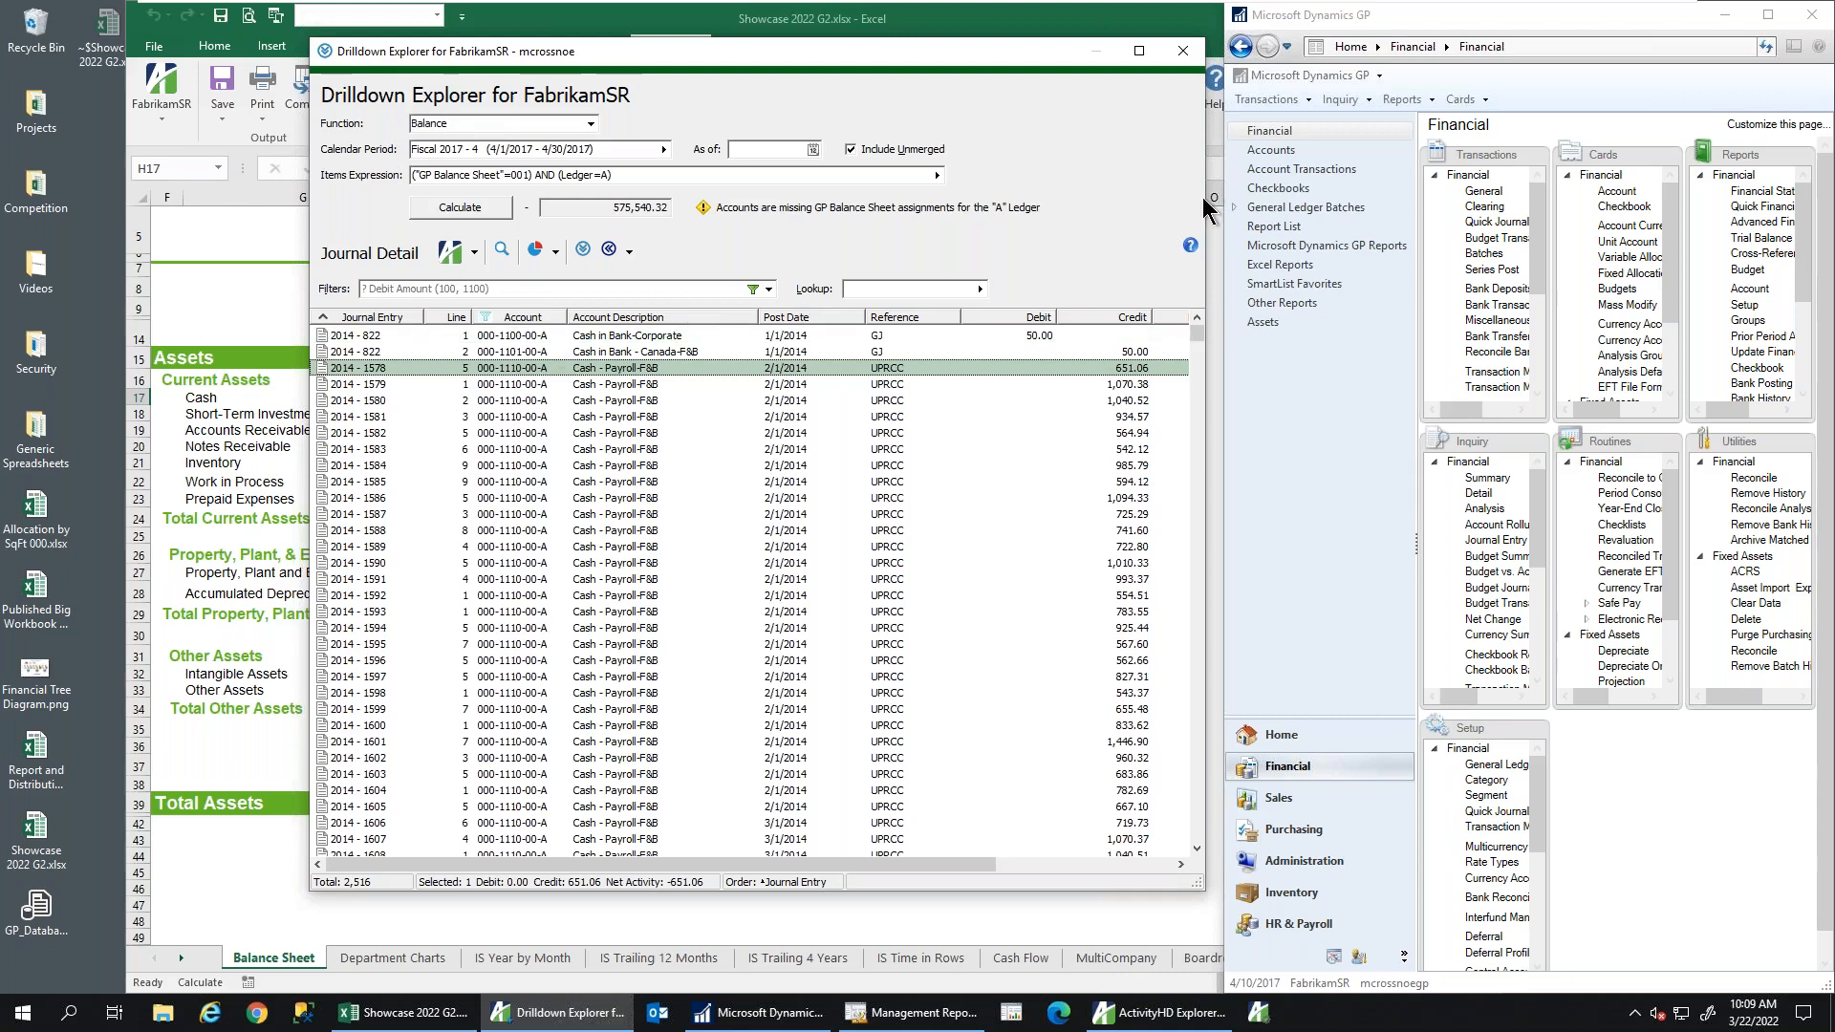
pyautogui.moveTo(1207, 201); pyautogui.dragTo(1445, 204)
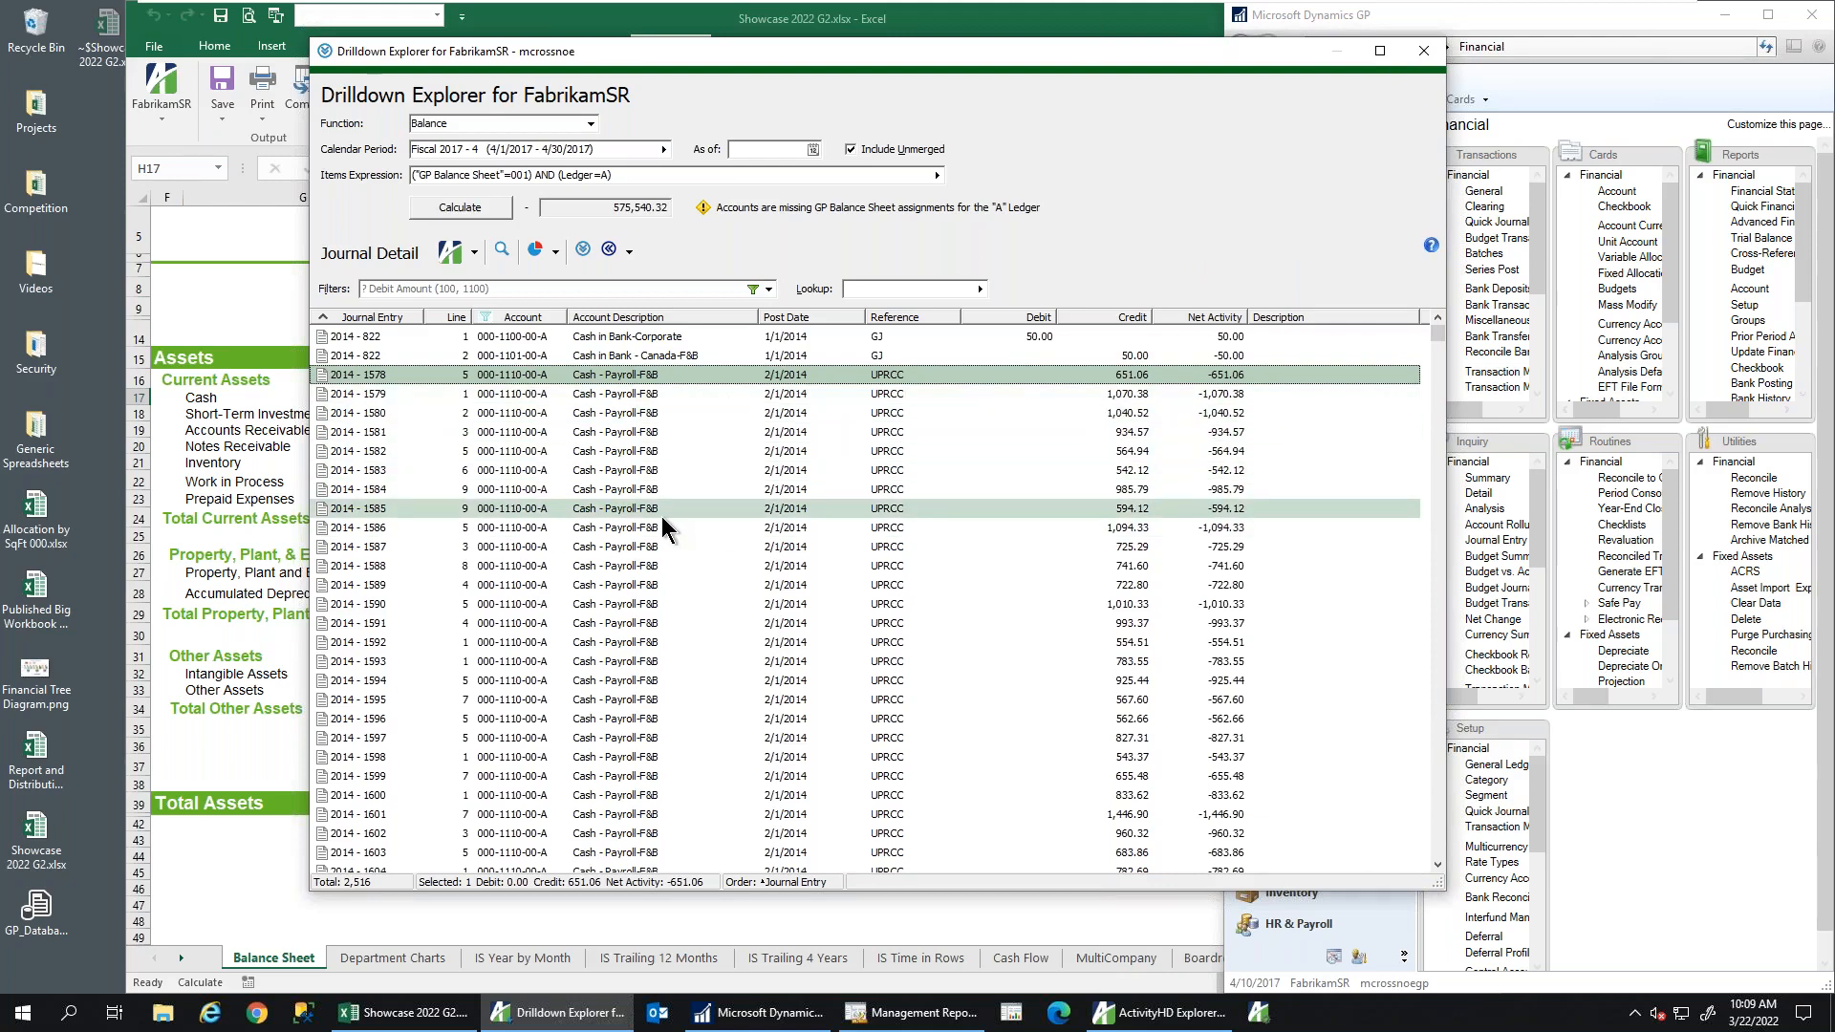
# Sort the Cash entries by Account, ascending then descending, and then by Post Date
pyautogui.click(523, 318)
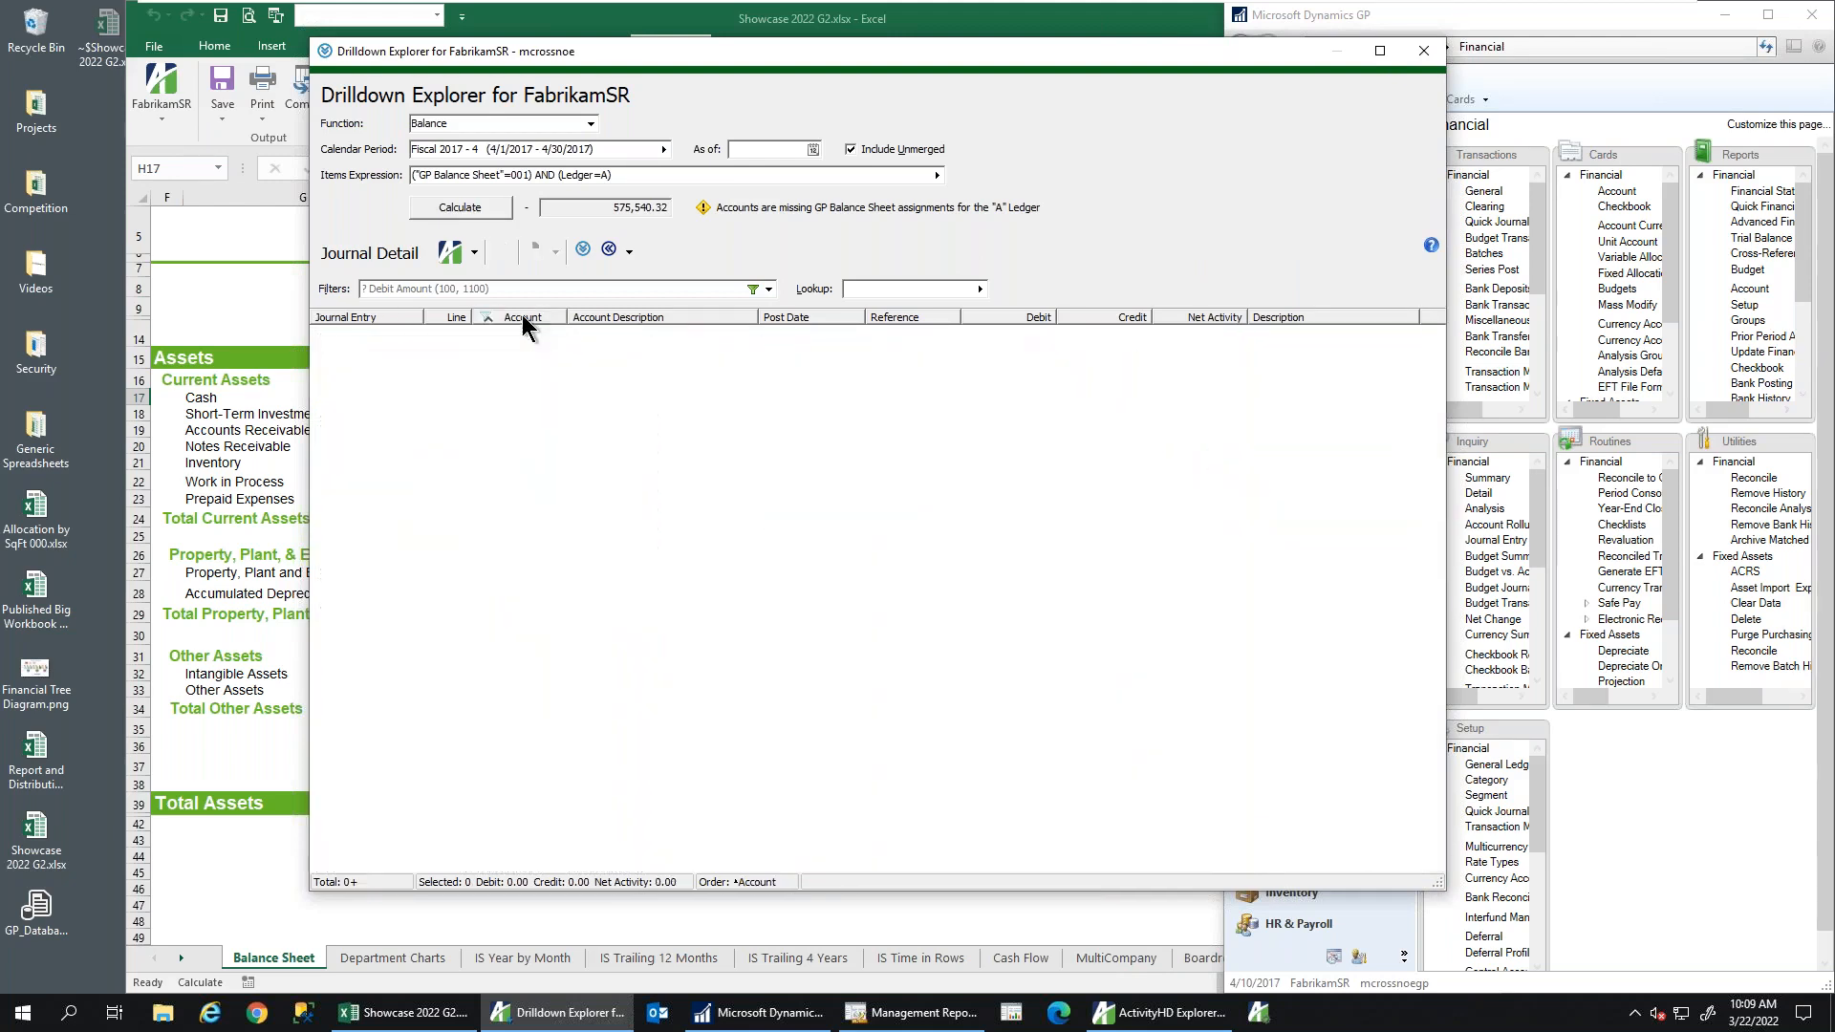
pyautogui.click(522, 318)
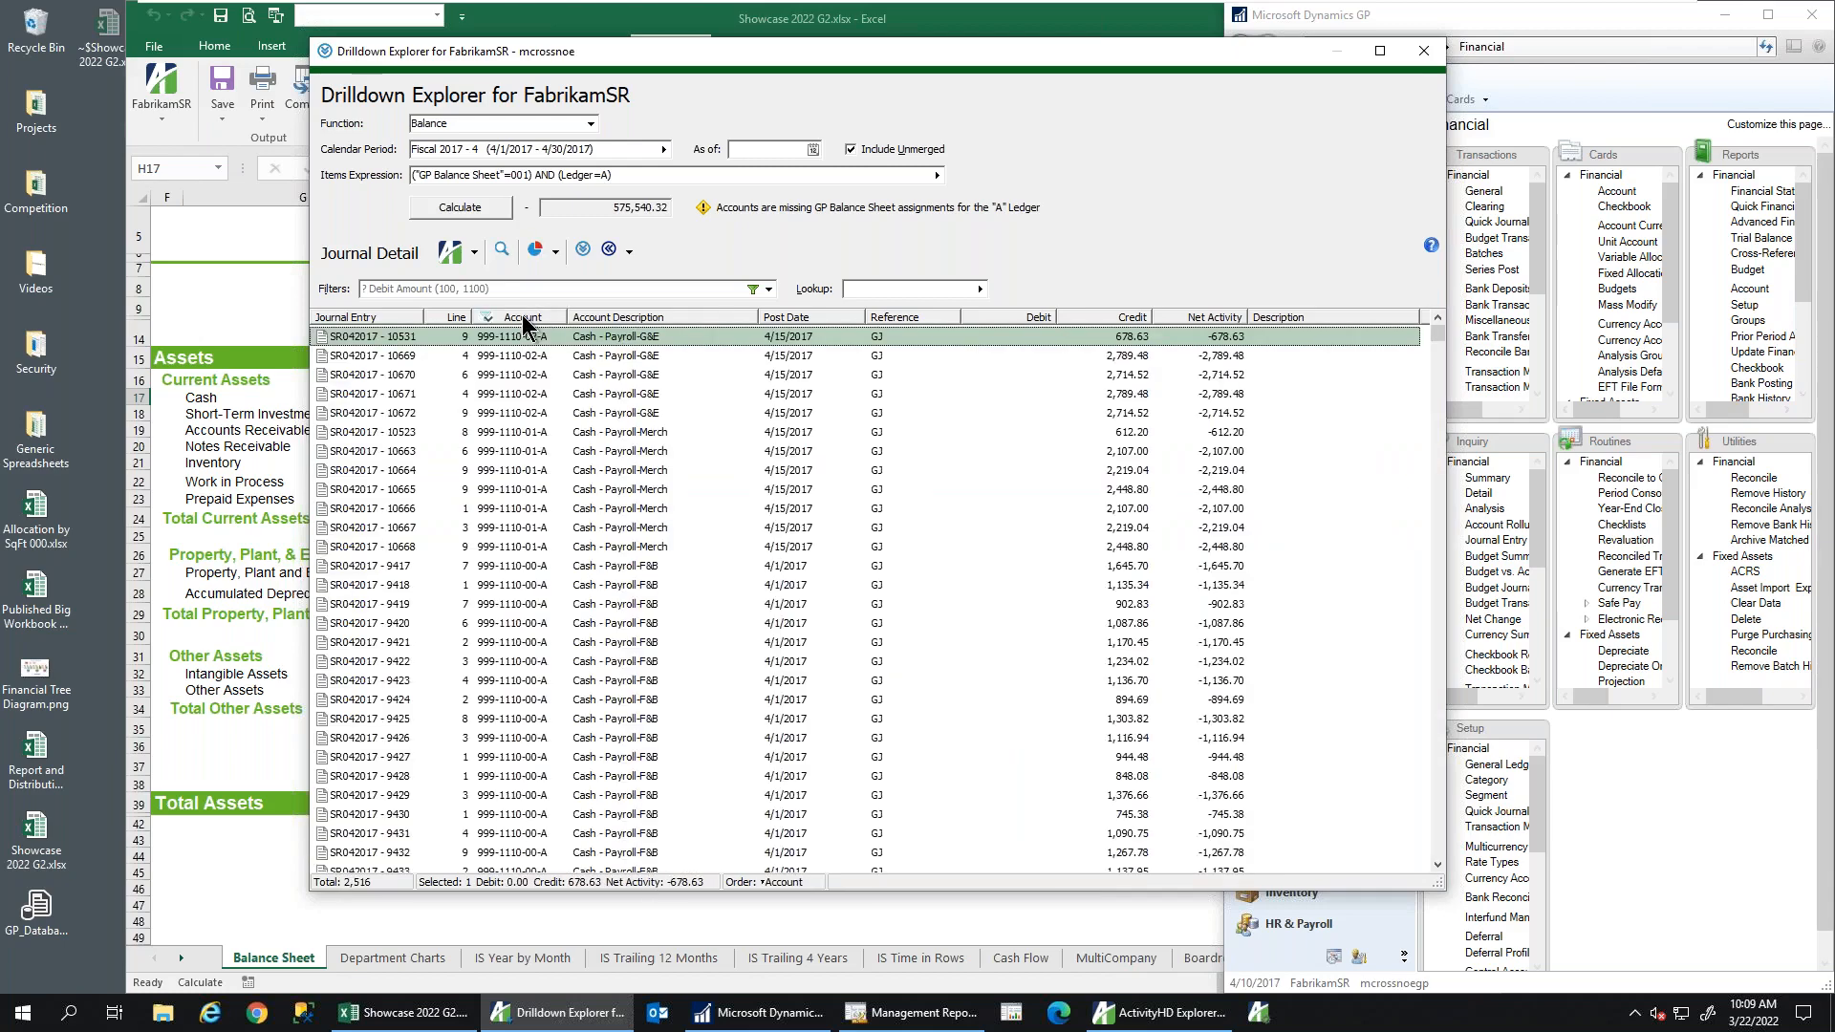
pyautogui.click(782, 317)
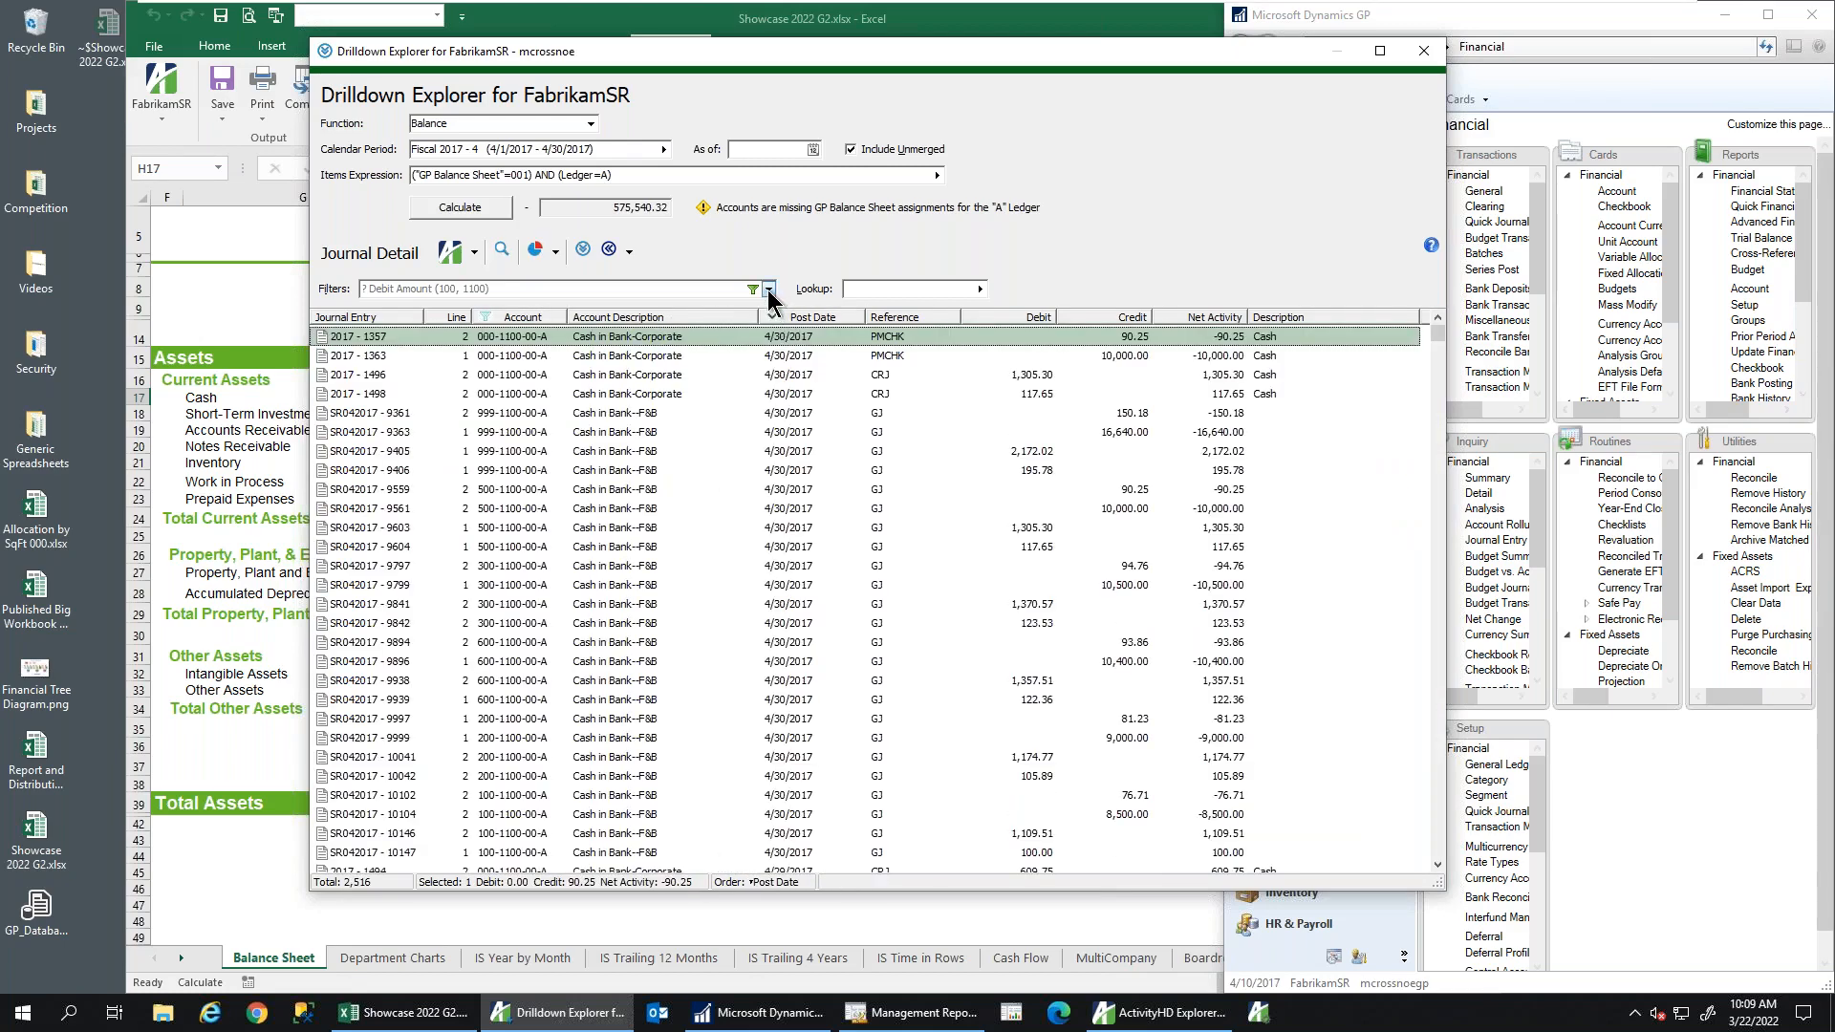
# Try the Payroll Journal and Sales Journal saved filters on the entries
pyautogui.click(769, 290)
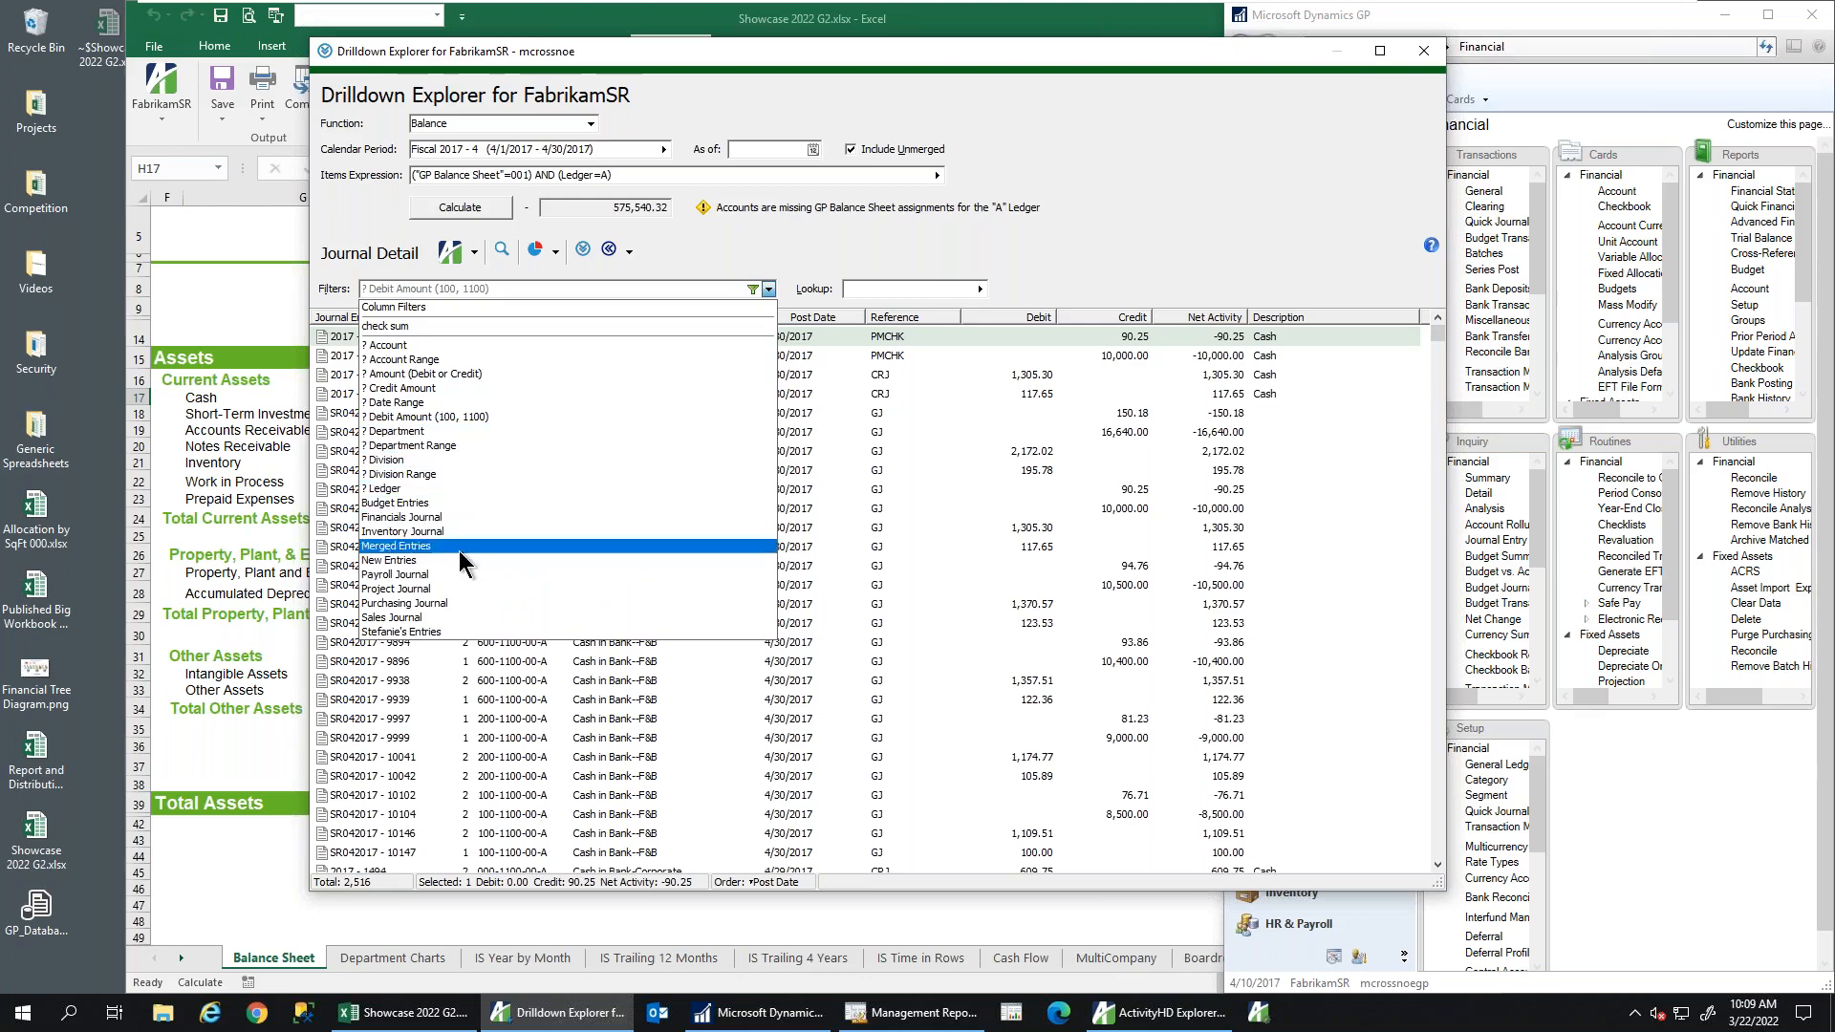
pyautogui.click(451, 575)
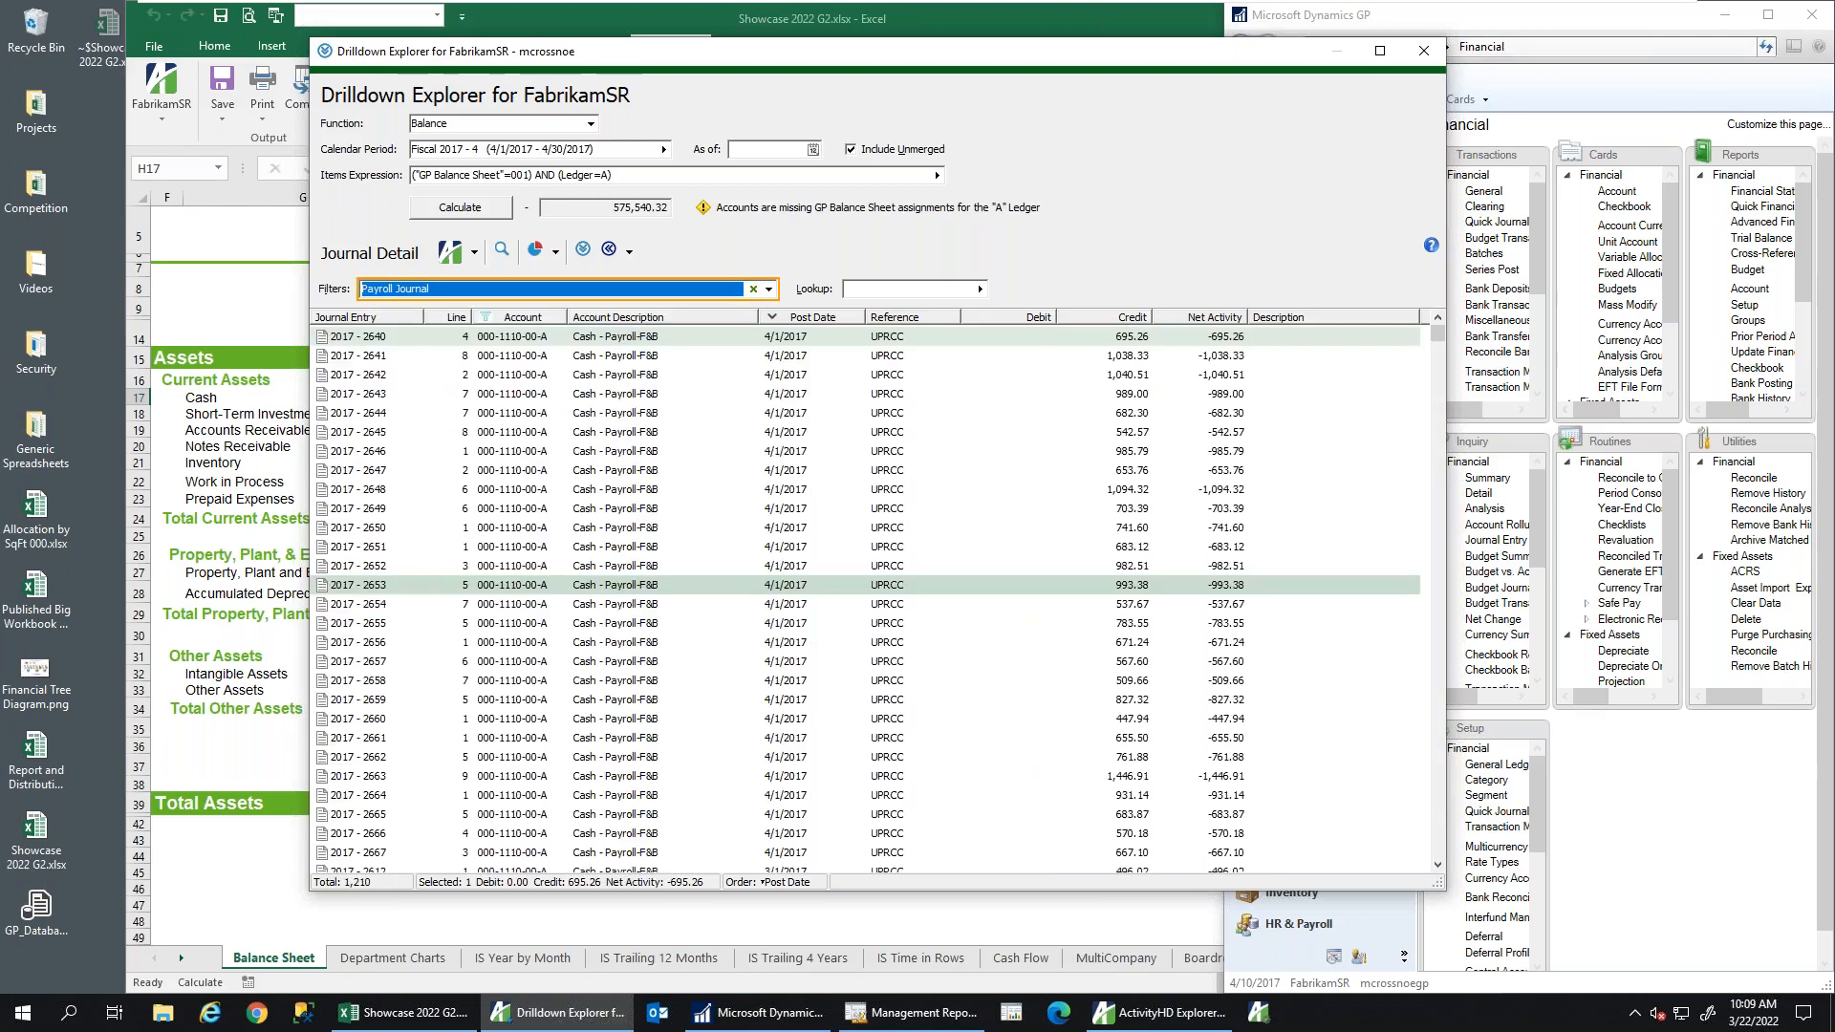
pyautogui.click(769, 288)
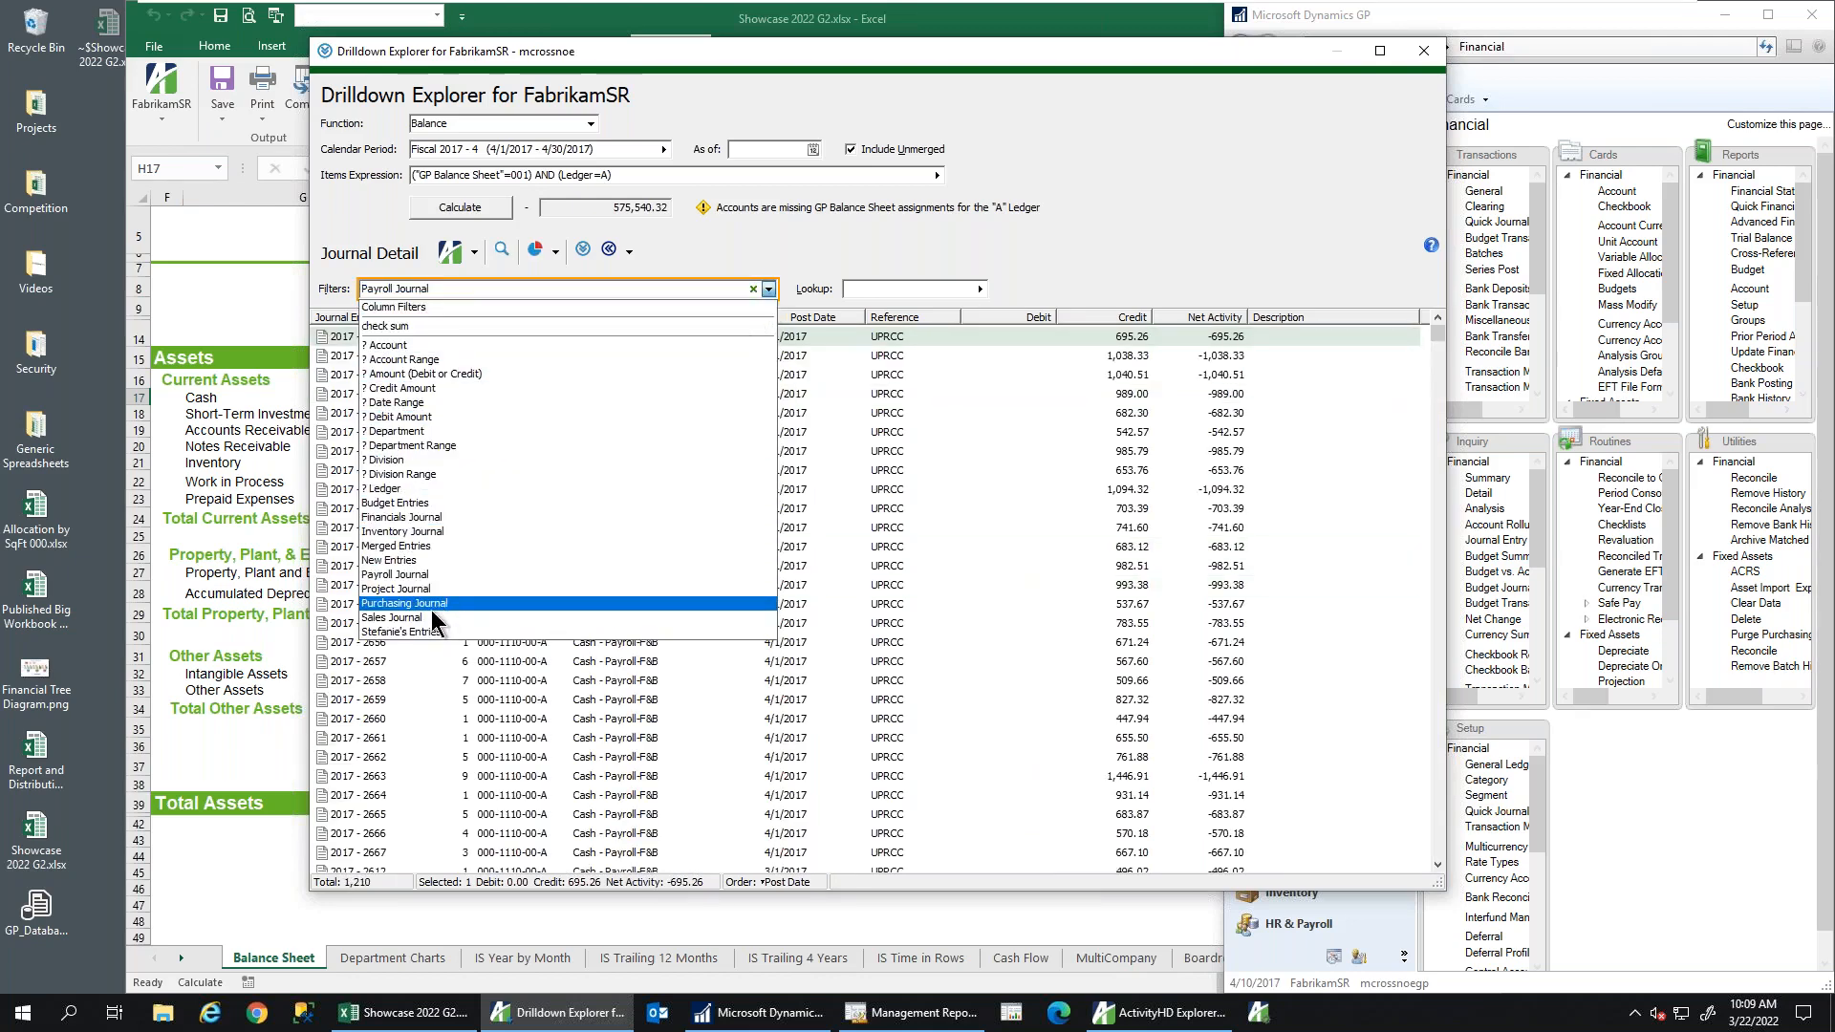
pyautogui.click(433, 618)
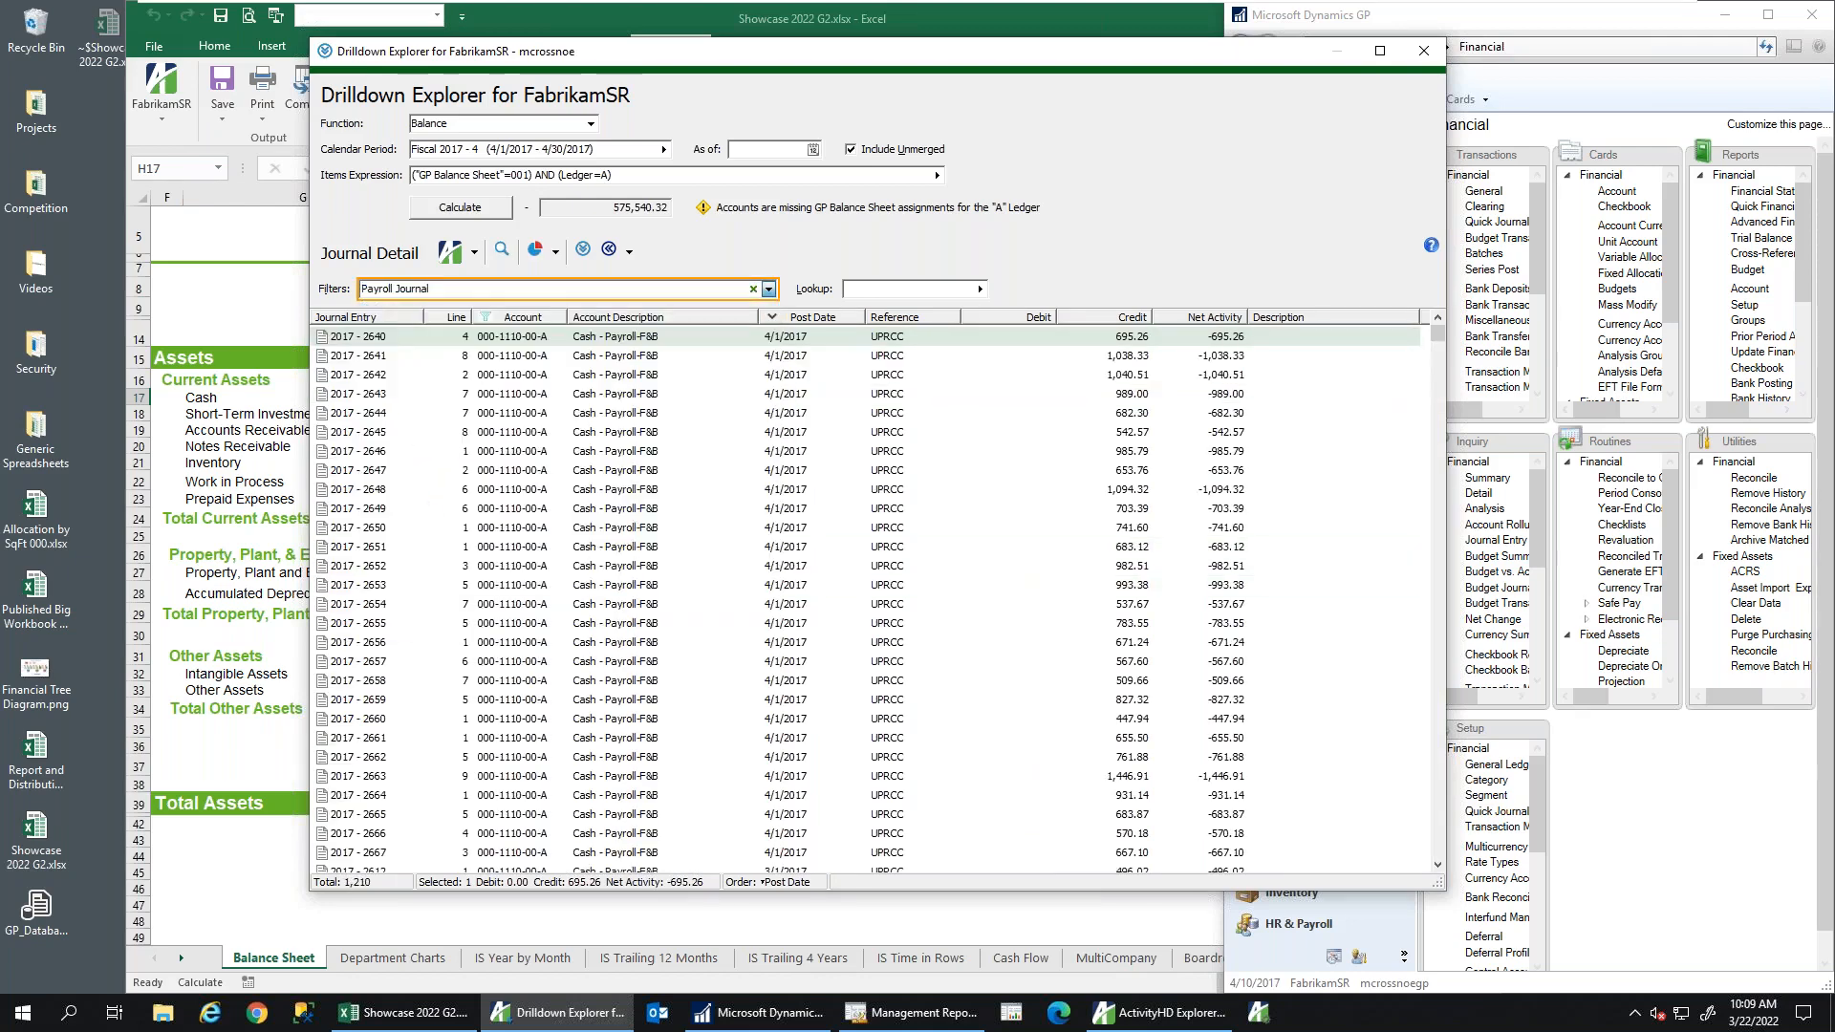
# Filter entries to debit or credit amounts between 100 and 1000, then close the explorer
pyautogui.click(768, 288)
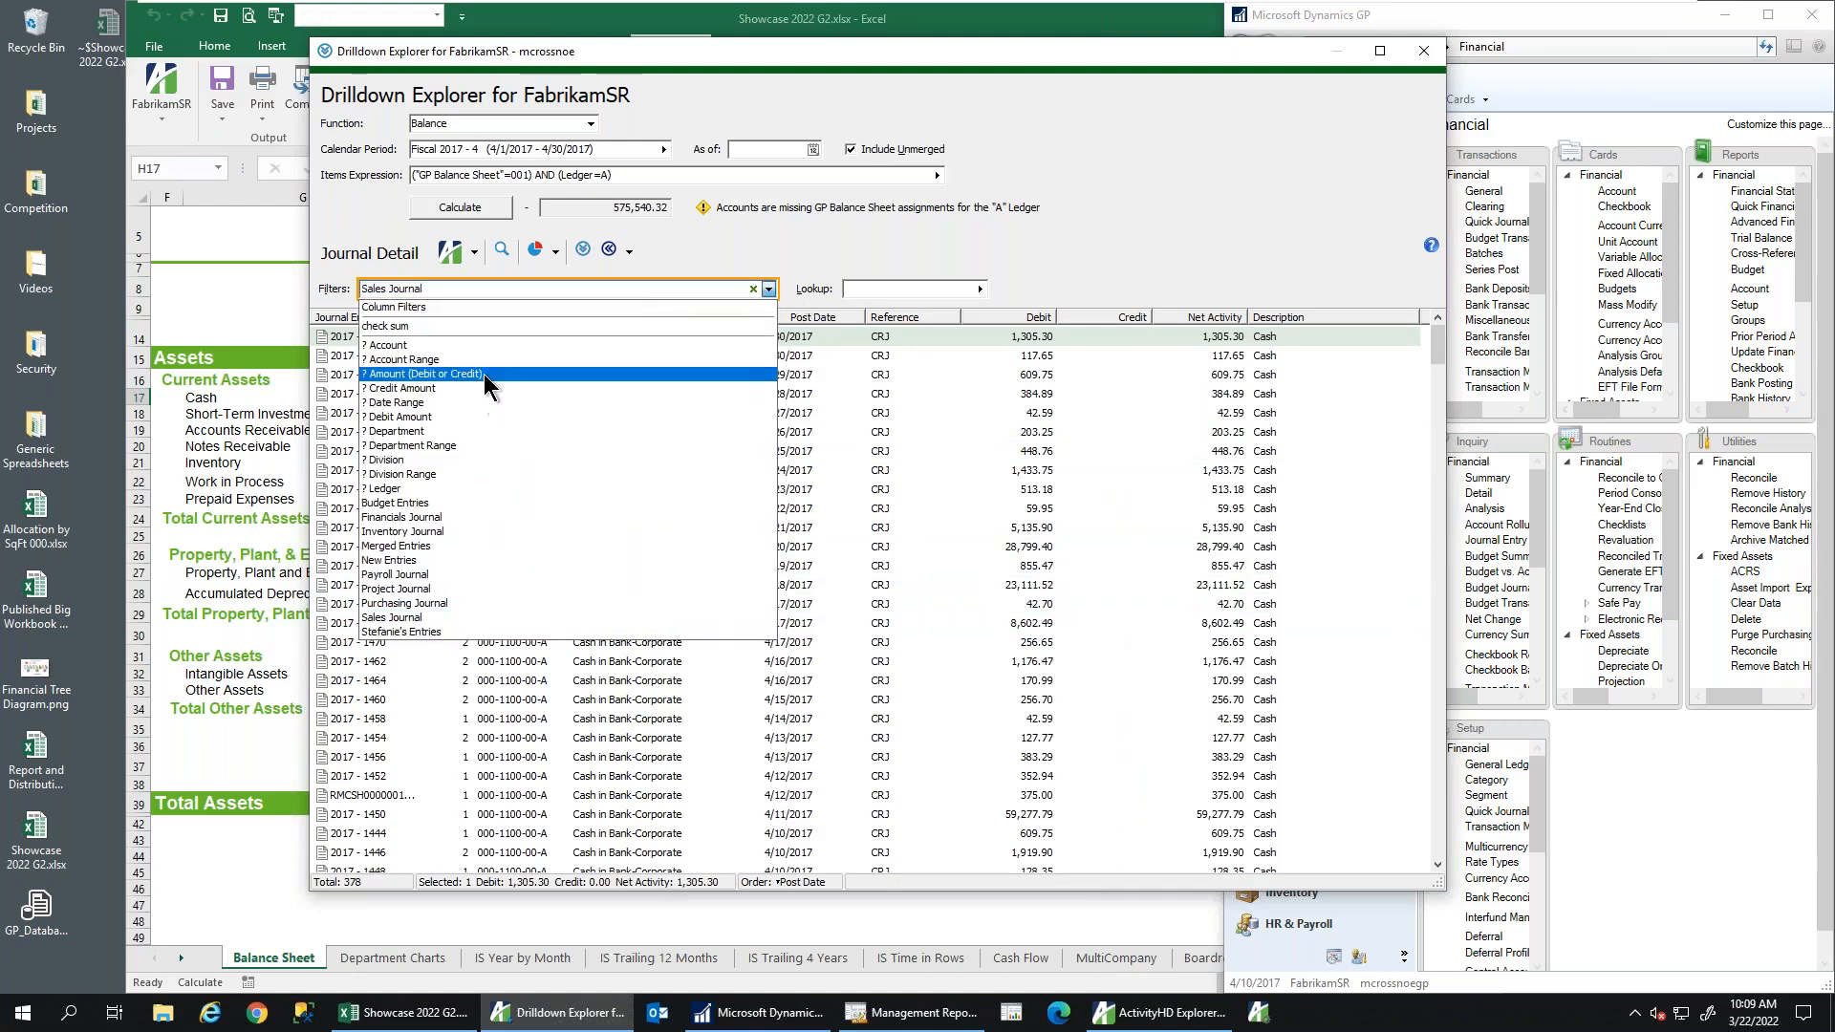
pyautogui.click(484, 374)
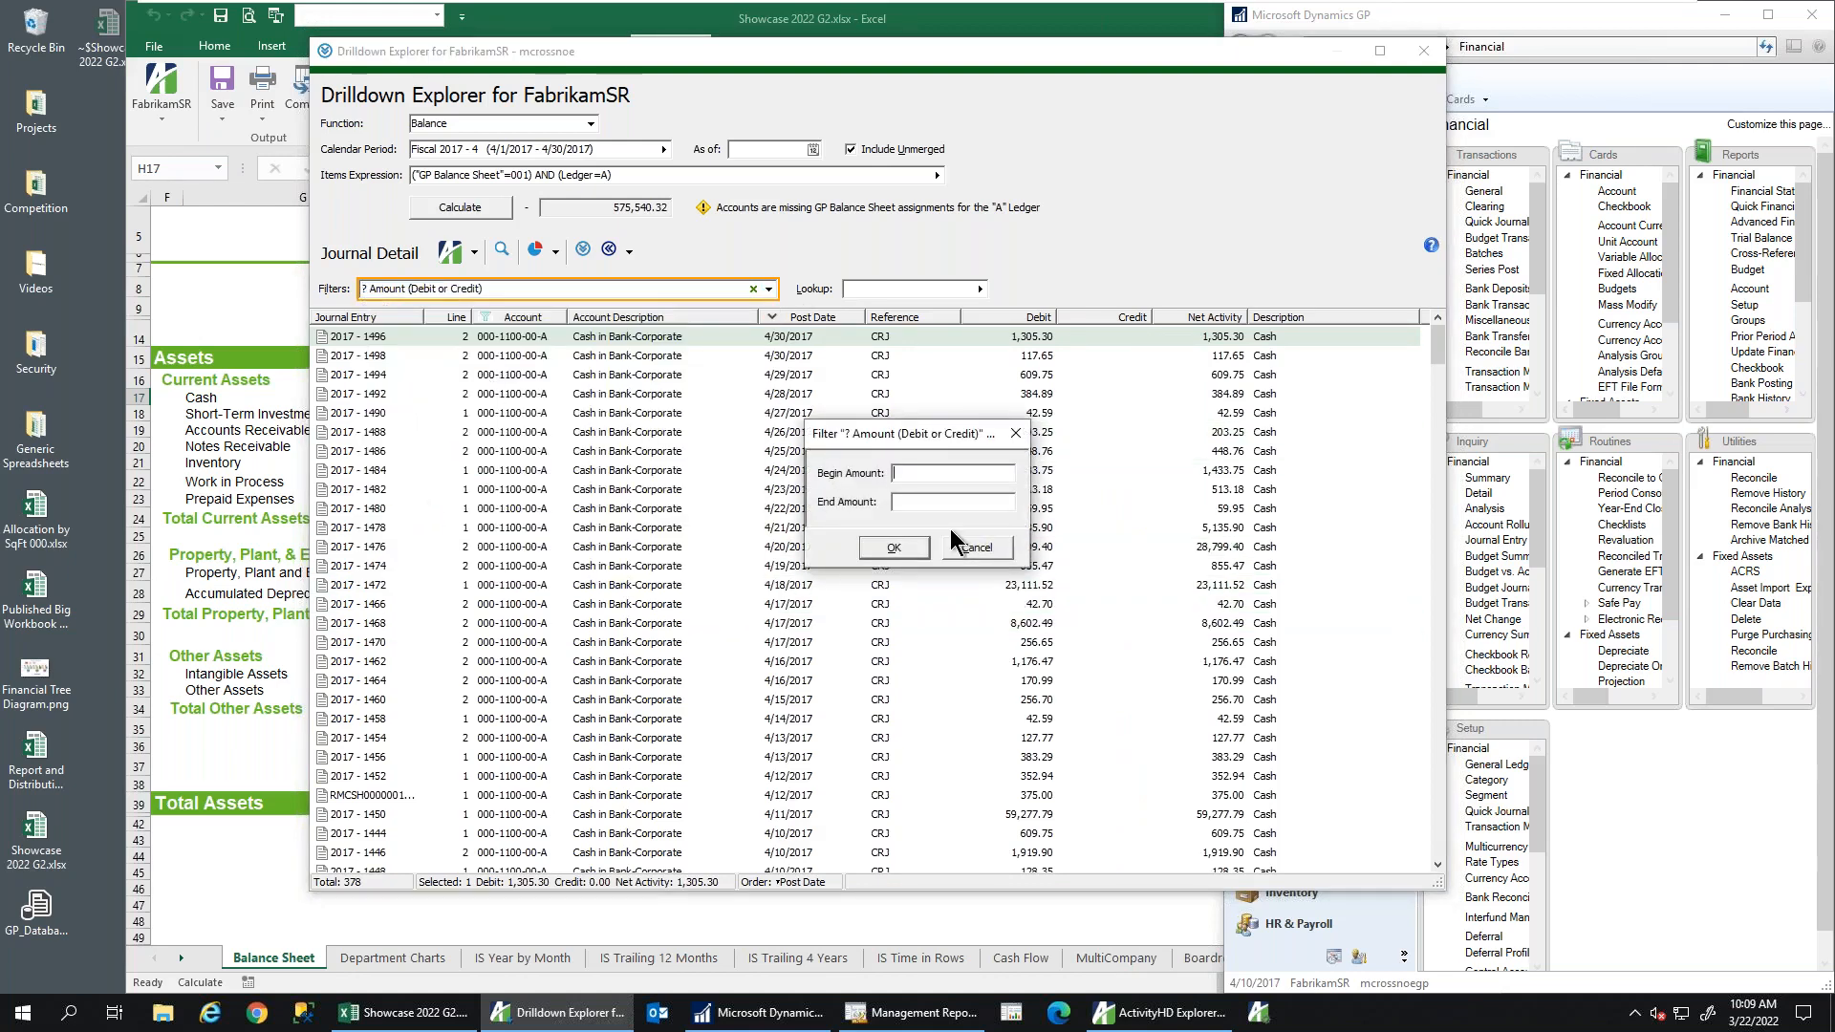
pyautogui.write('100, ')
pyautogui.write('10')
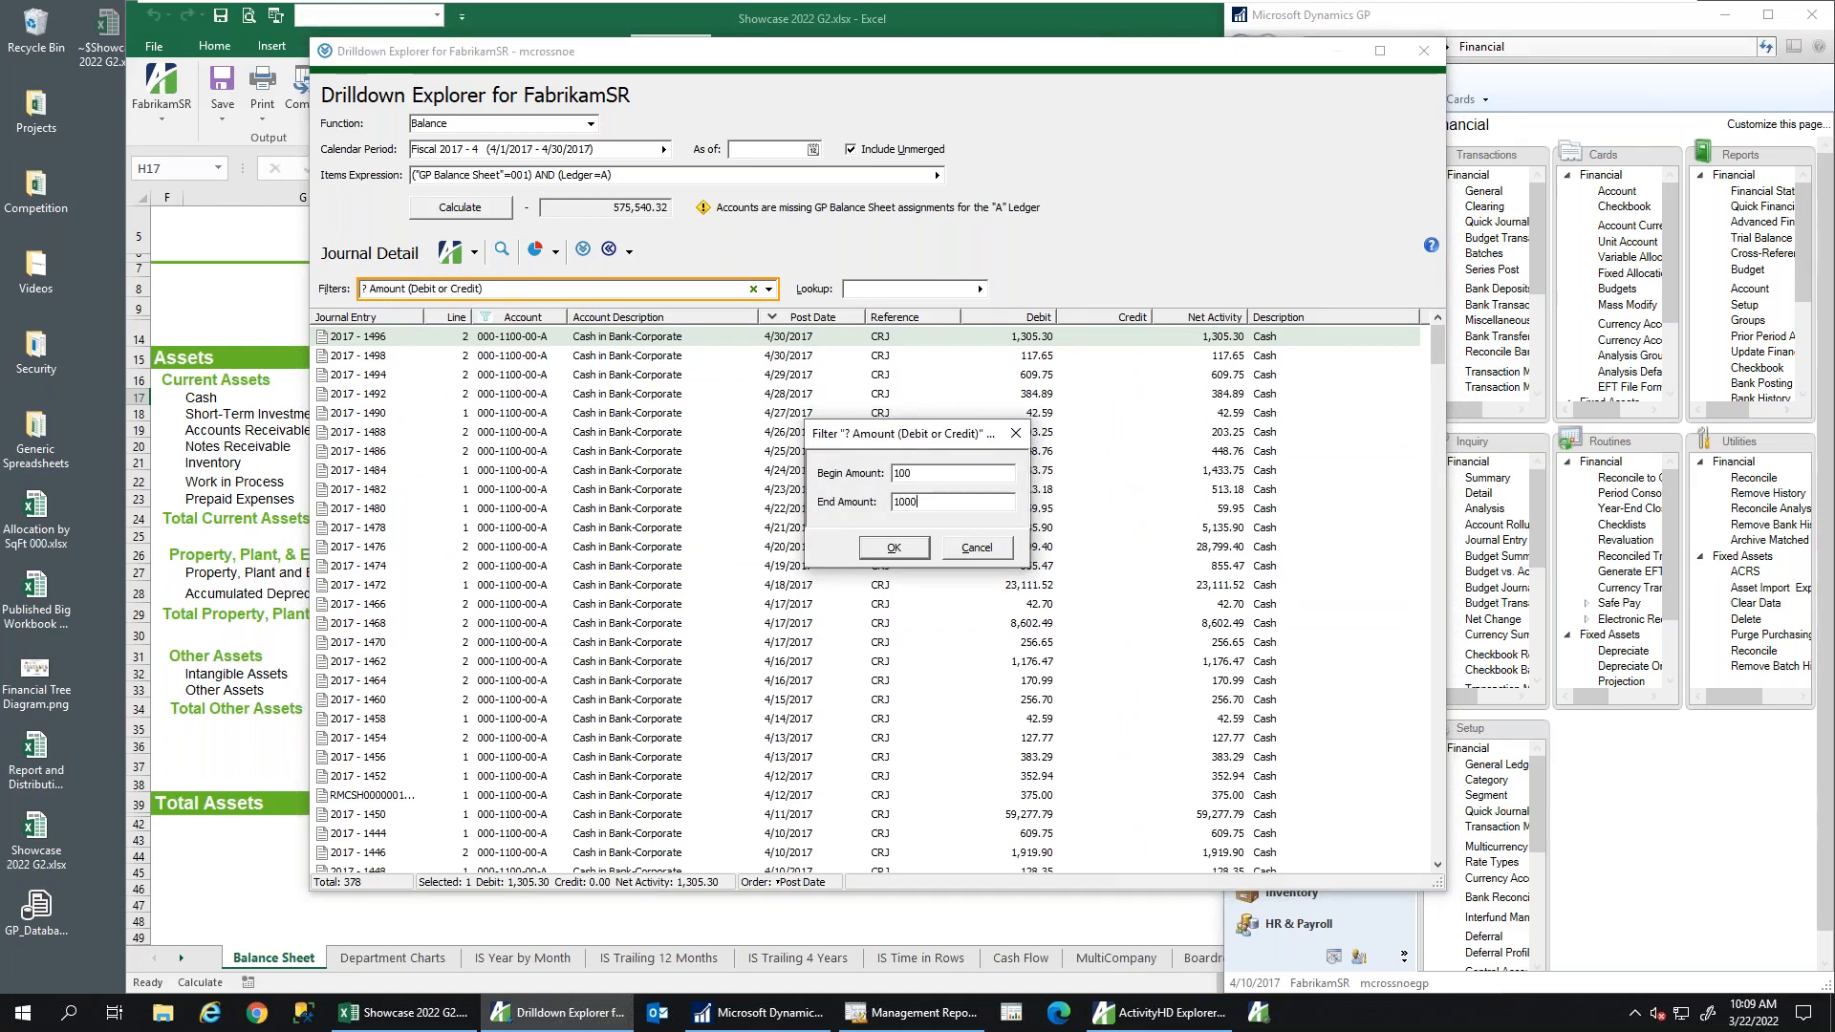
pyautogui.write('00')
pyautogui.press('Return')
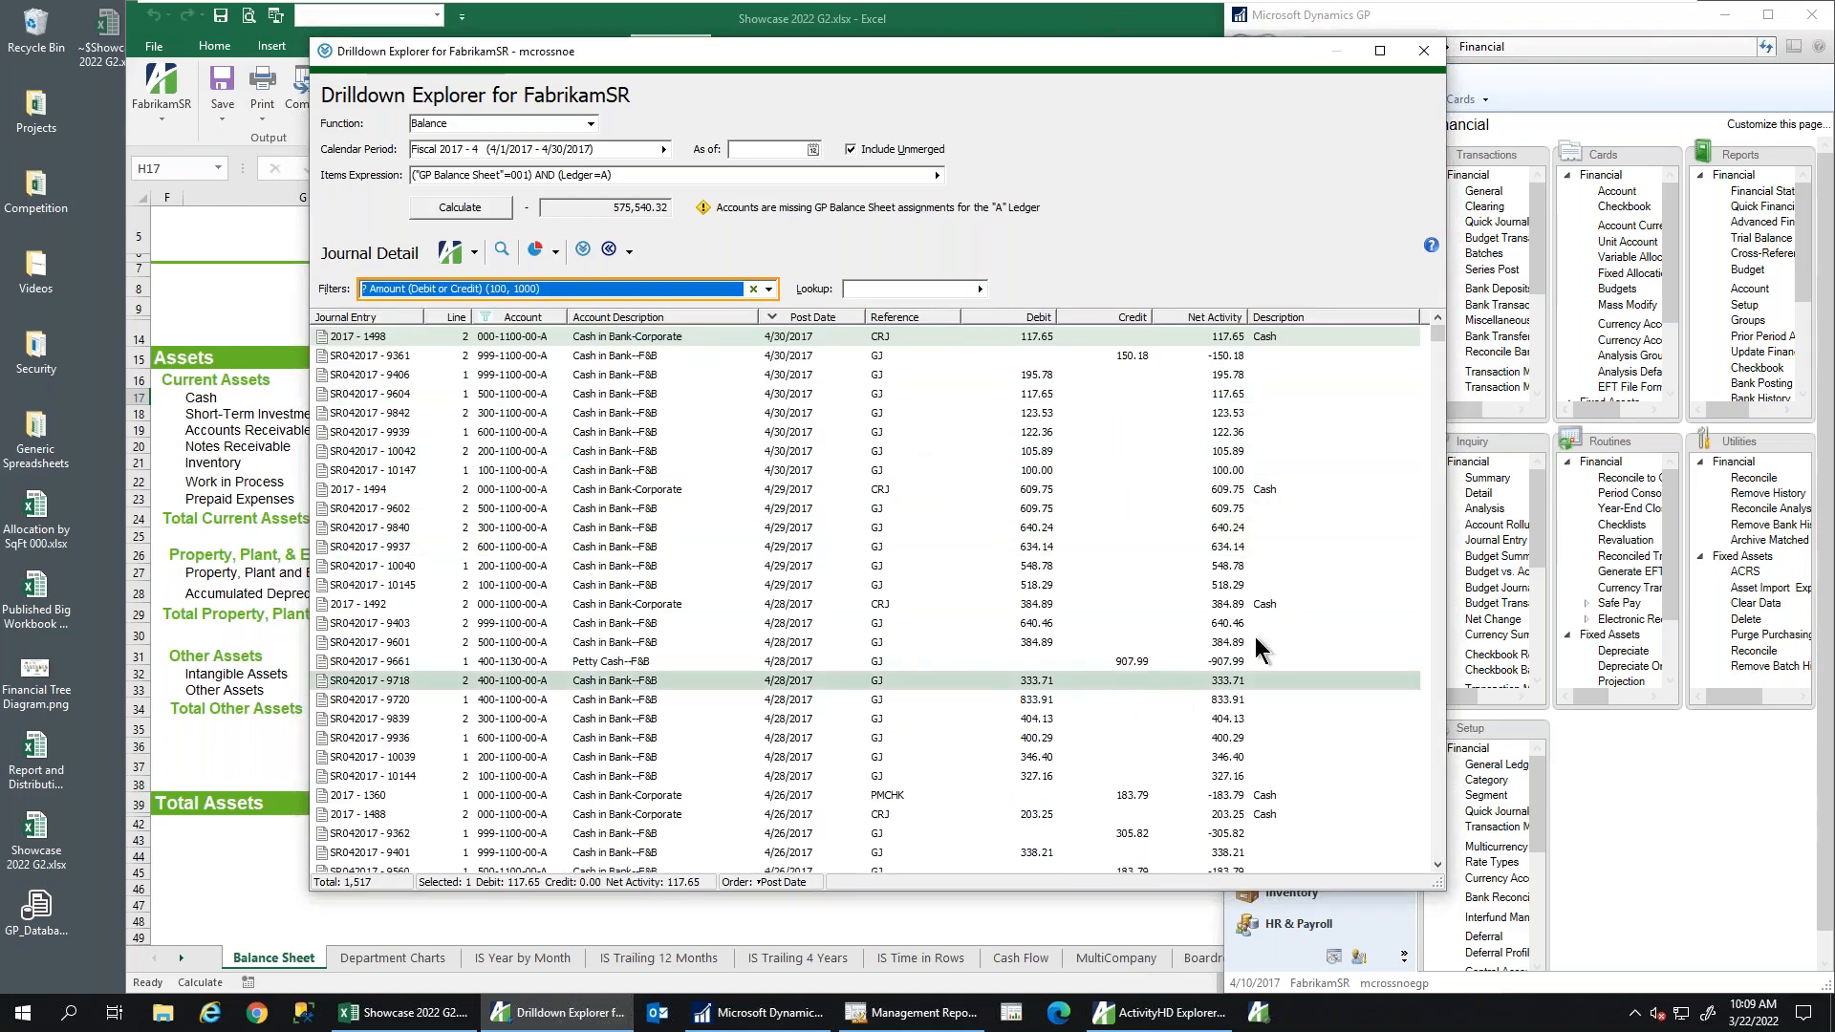
pyautogui.moveTo(1438, 339)
pyautogui.mouseDown()
pyautogui.moveTo(1441, 566)
pyautogui.moveTo(1438, 335)
pyautogui.mouseUp()
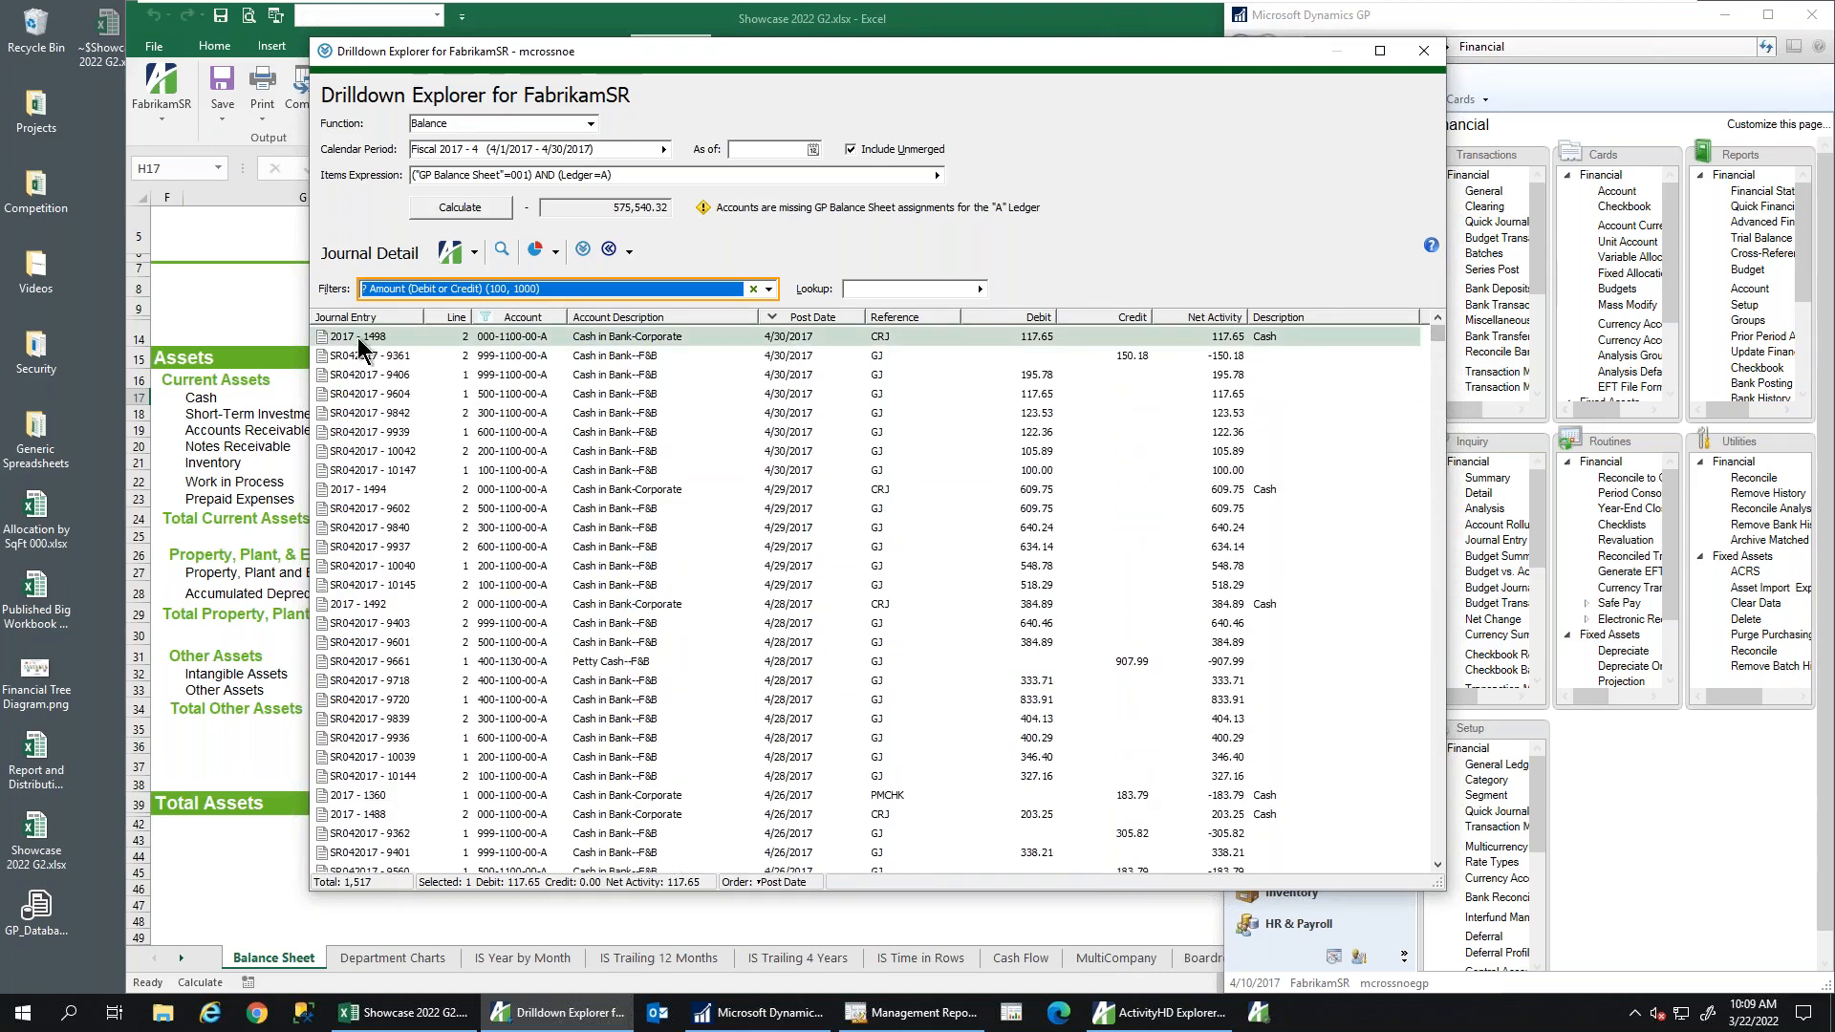
pyautogui.click(1422, 52)
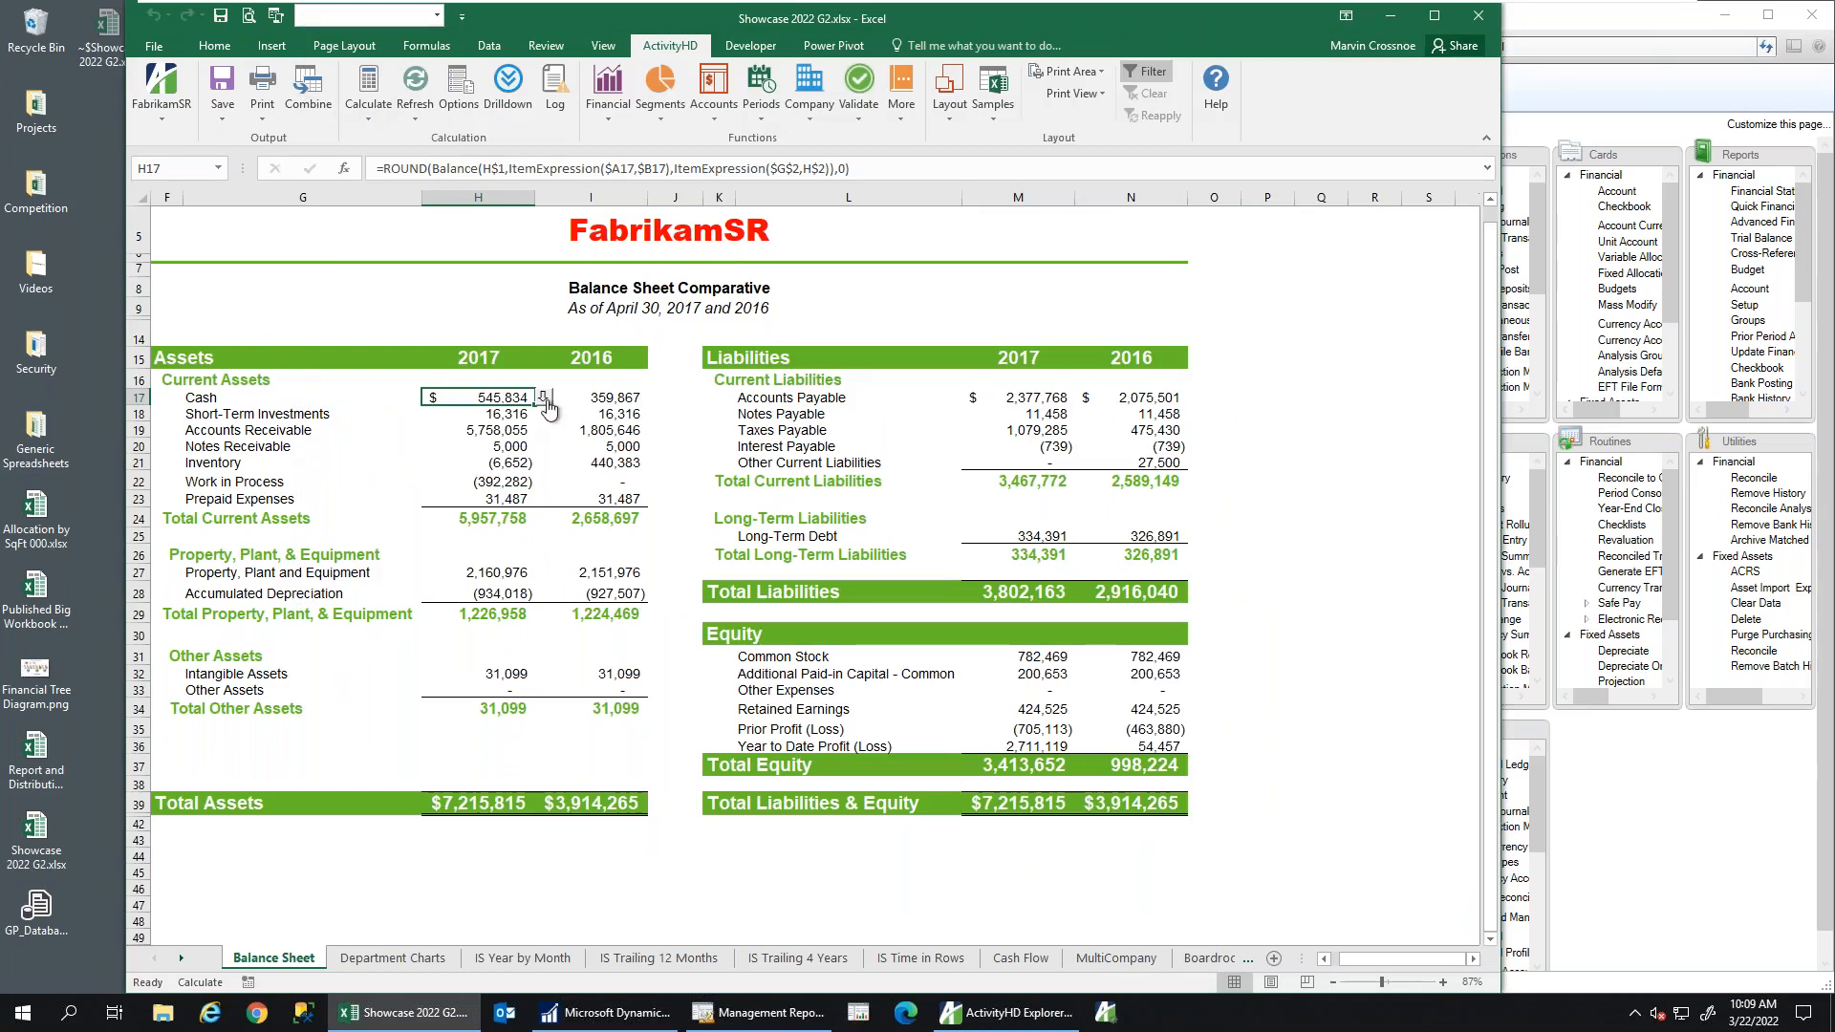
# Reopen the Cash journal detail, clear its amount filter, and close the explorer again
pyautogui.click(545, 400)
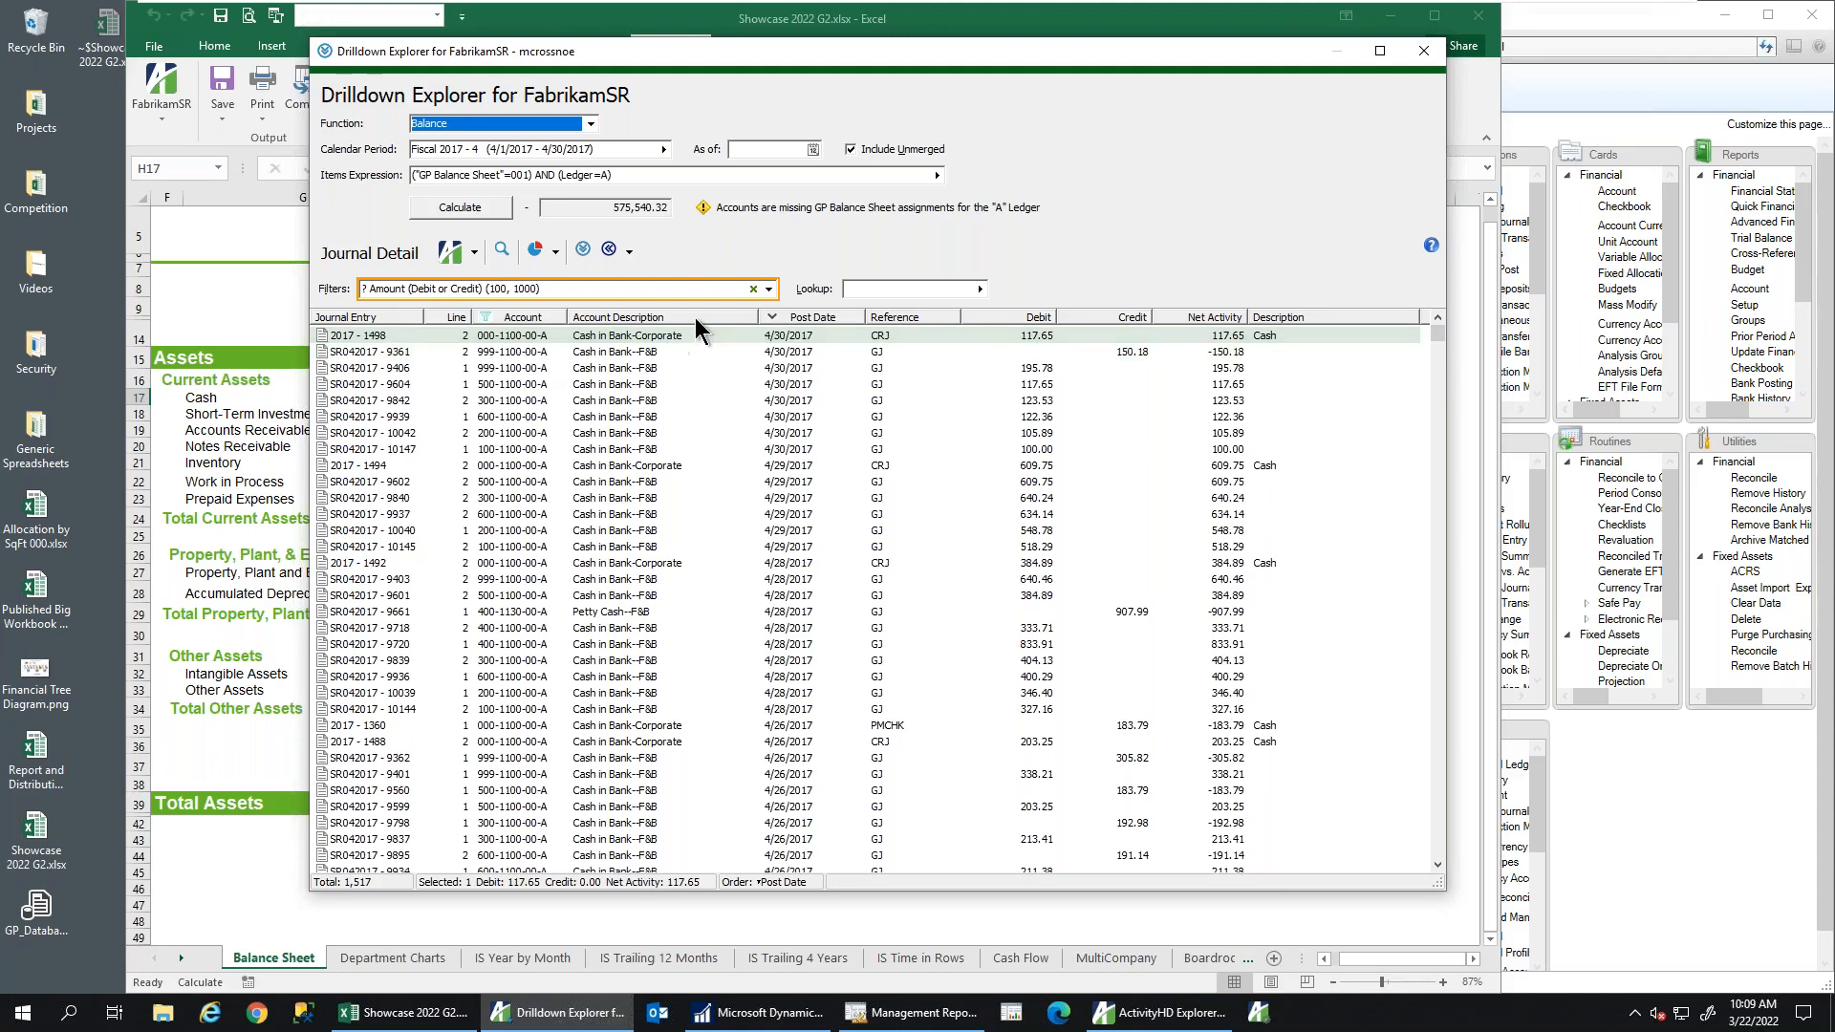
pyautogui.click(753, 288)
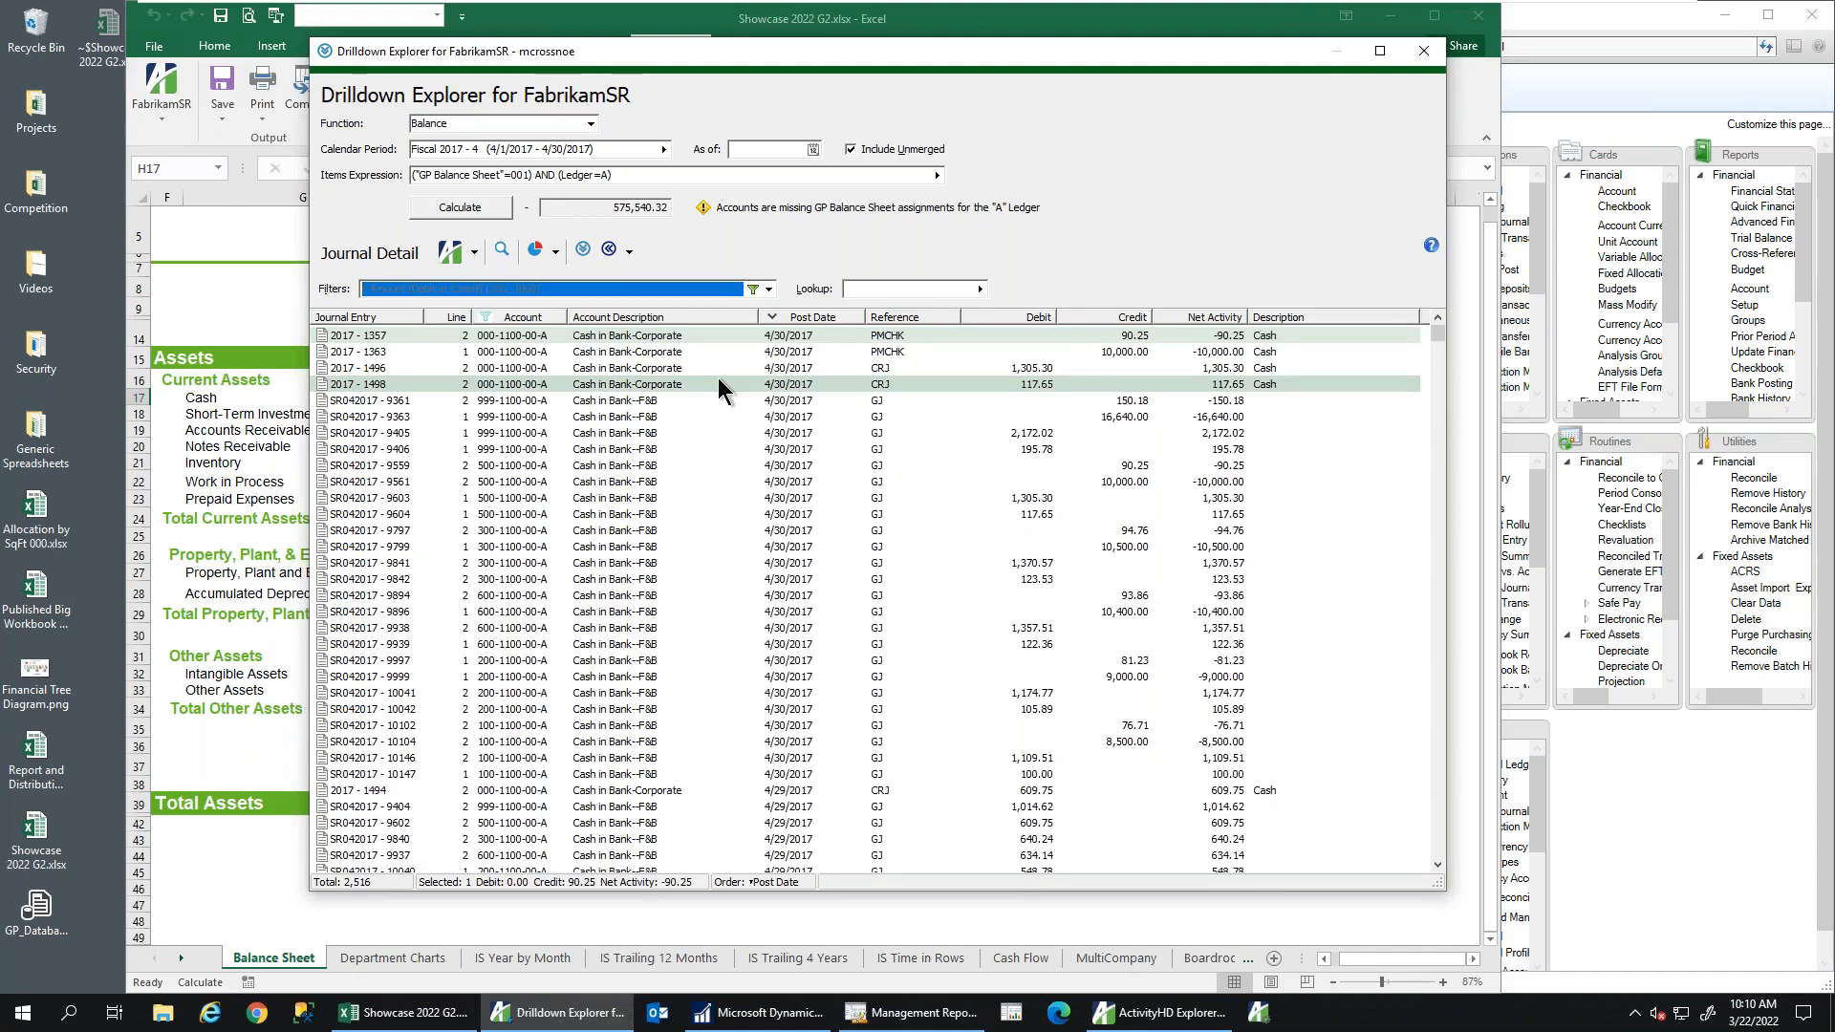
pyautogui.click(1423, 51)
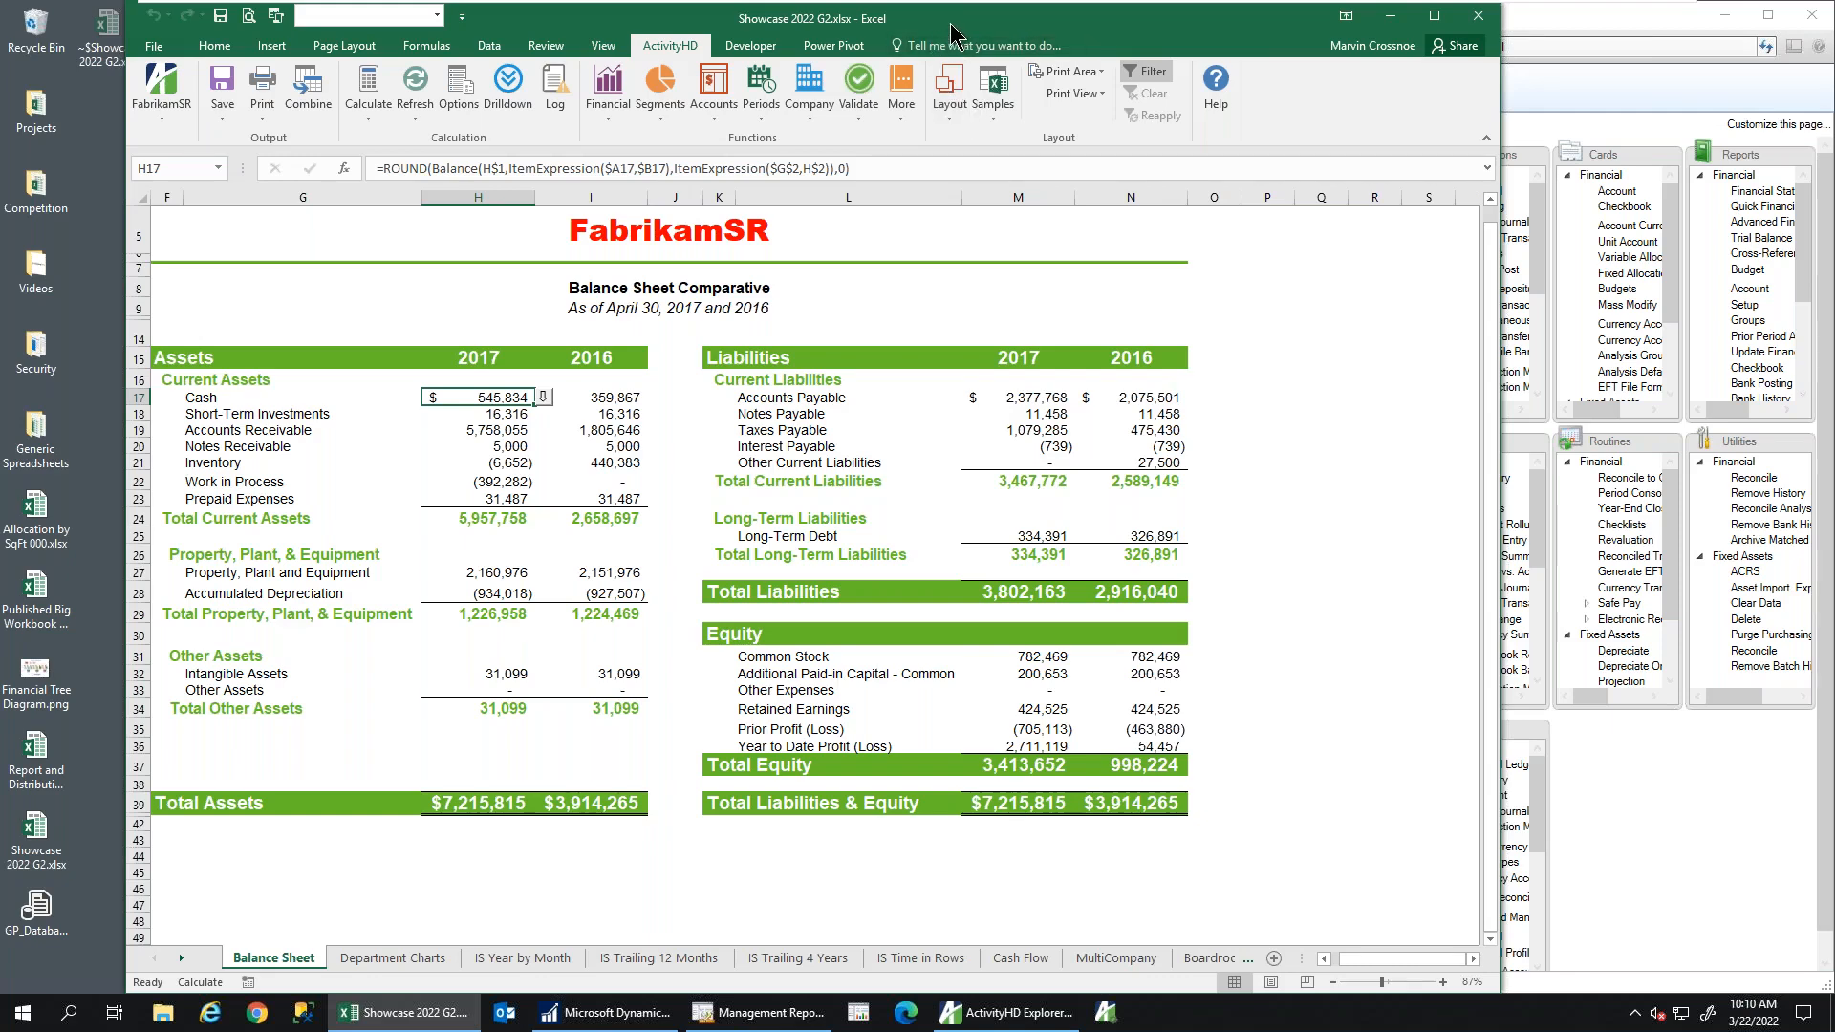
# Review the asset columns G–I and liability columns L–N, then clear the selection
pyautogui.moveTo(951, 28); pyautogui.dragTo(926, 29)
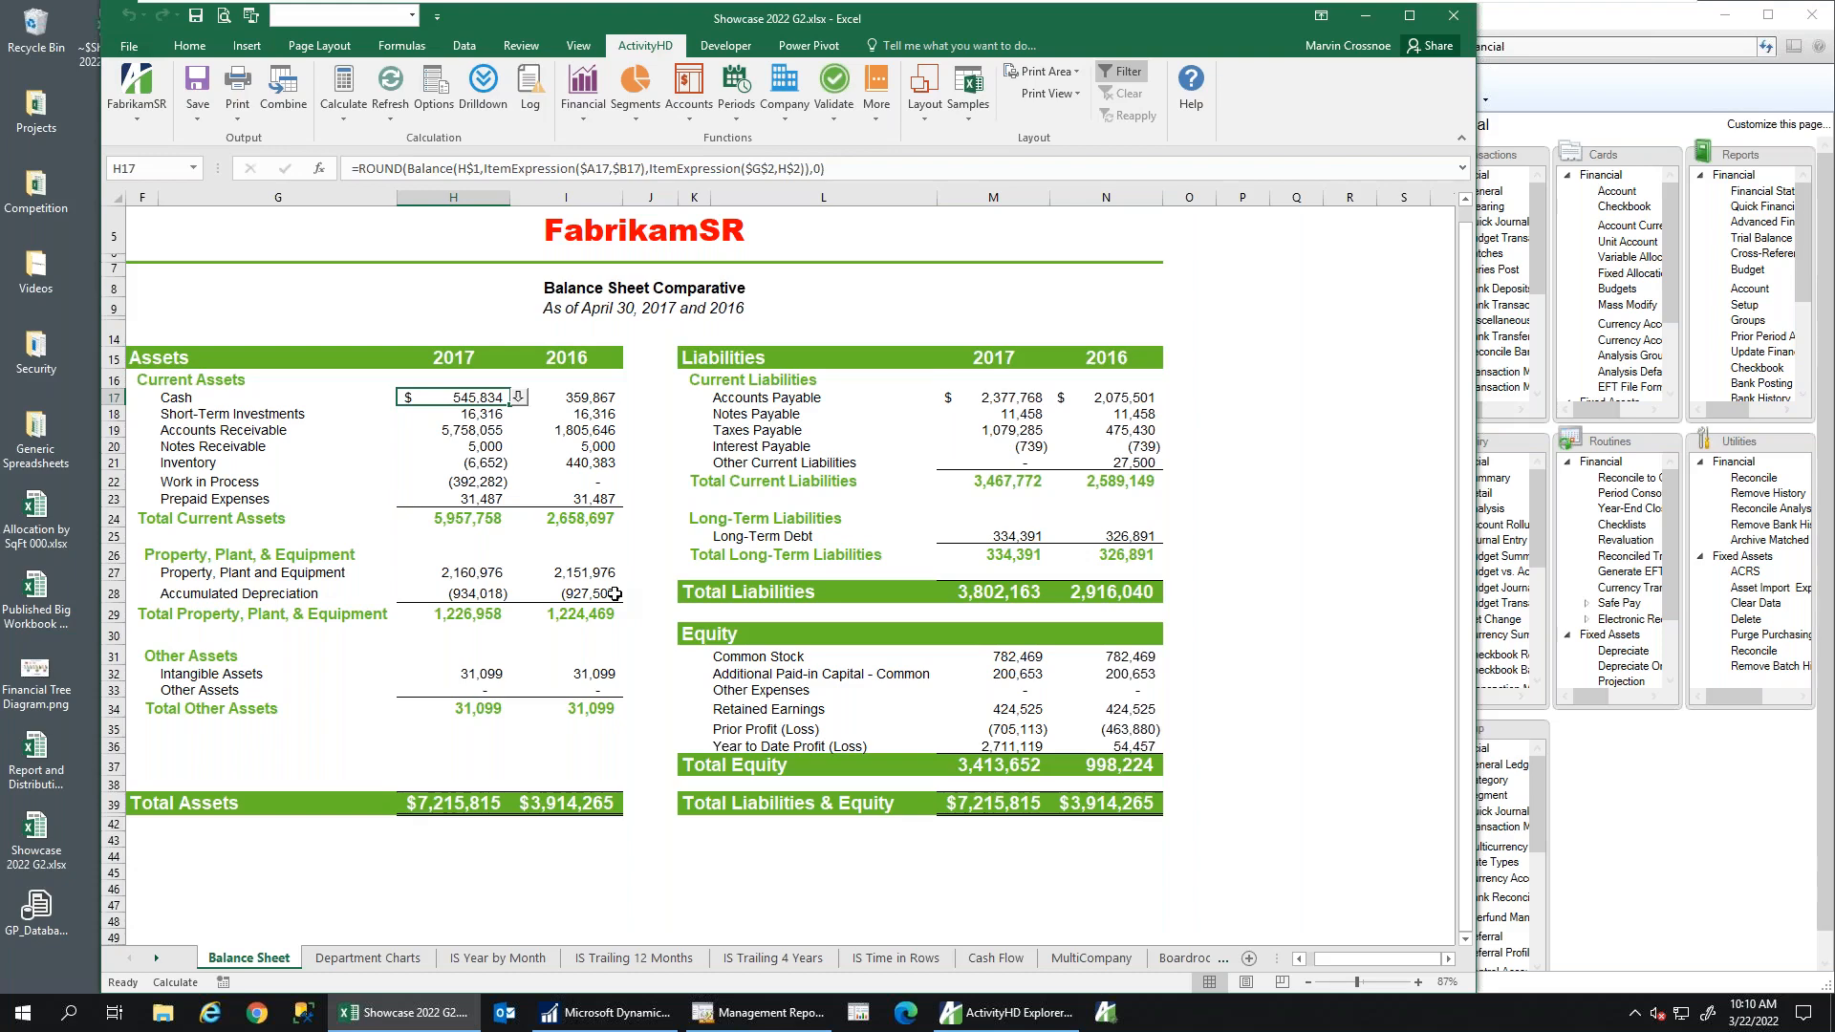
pyautogui.moveTo(228, 191); pyautogui.dragTo(616, 198)
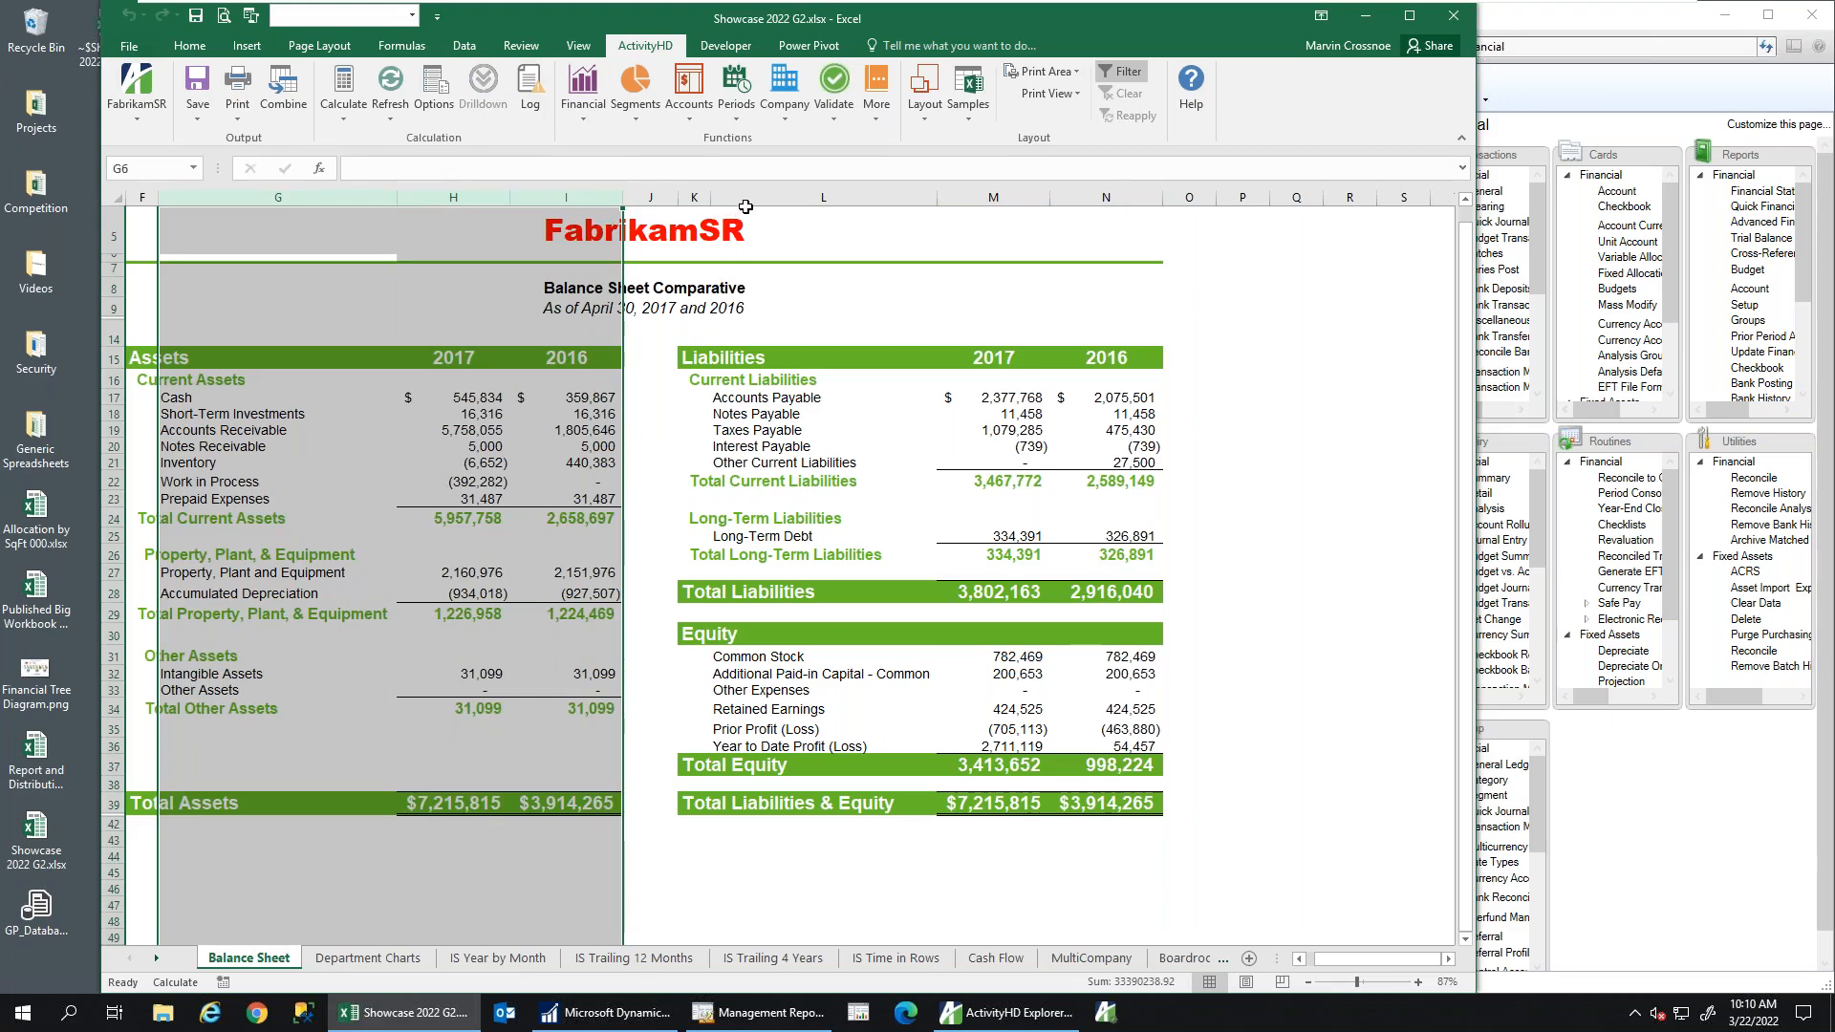
pyautogui.moveTo(760, 198); pyautogui.dragTo(1077, 215)
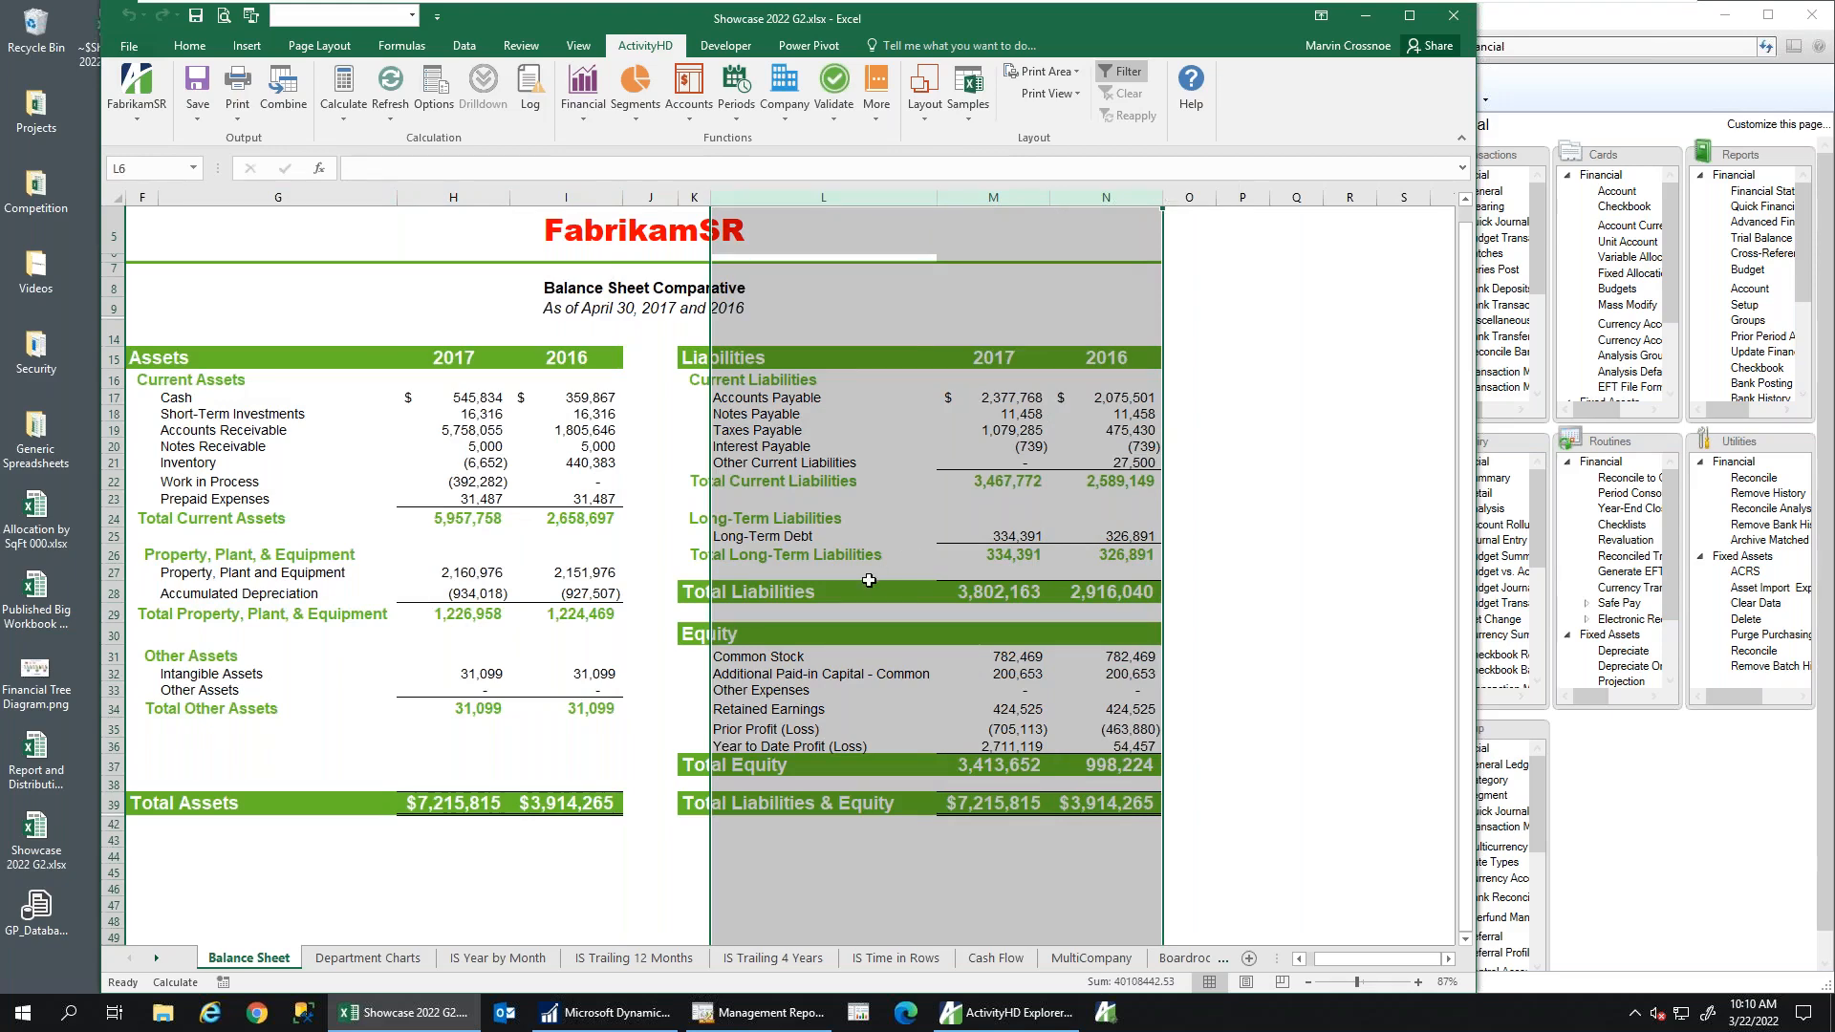
pyautogui.click(449, 915)
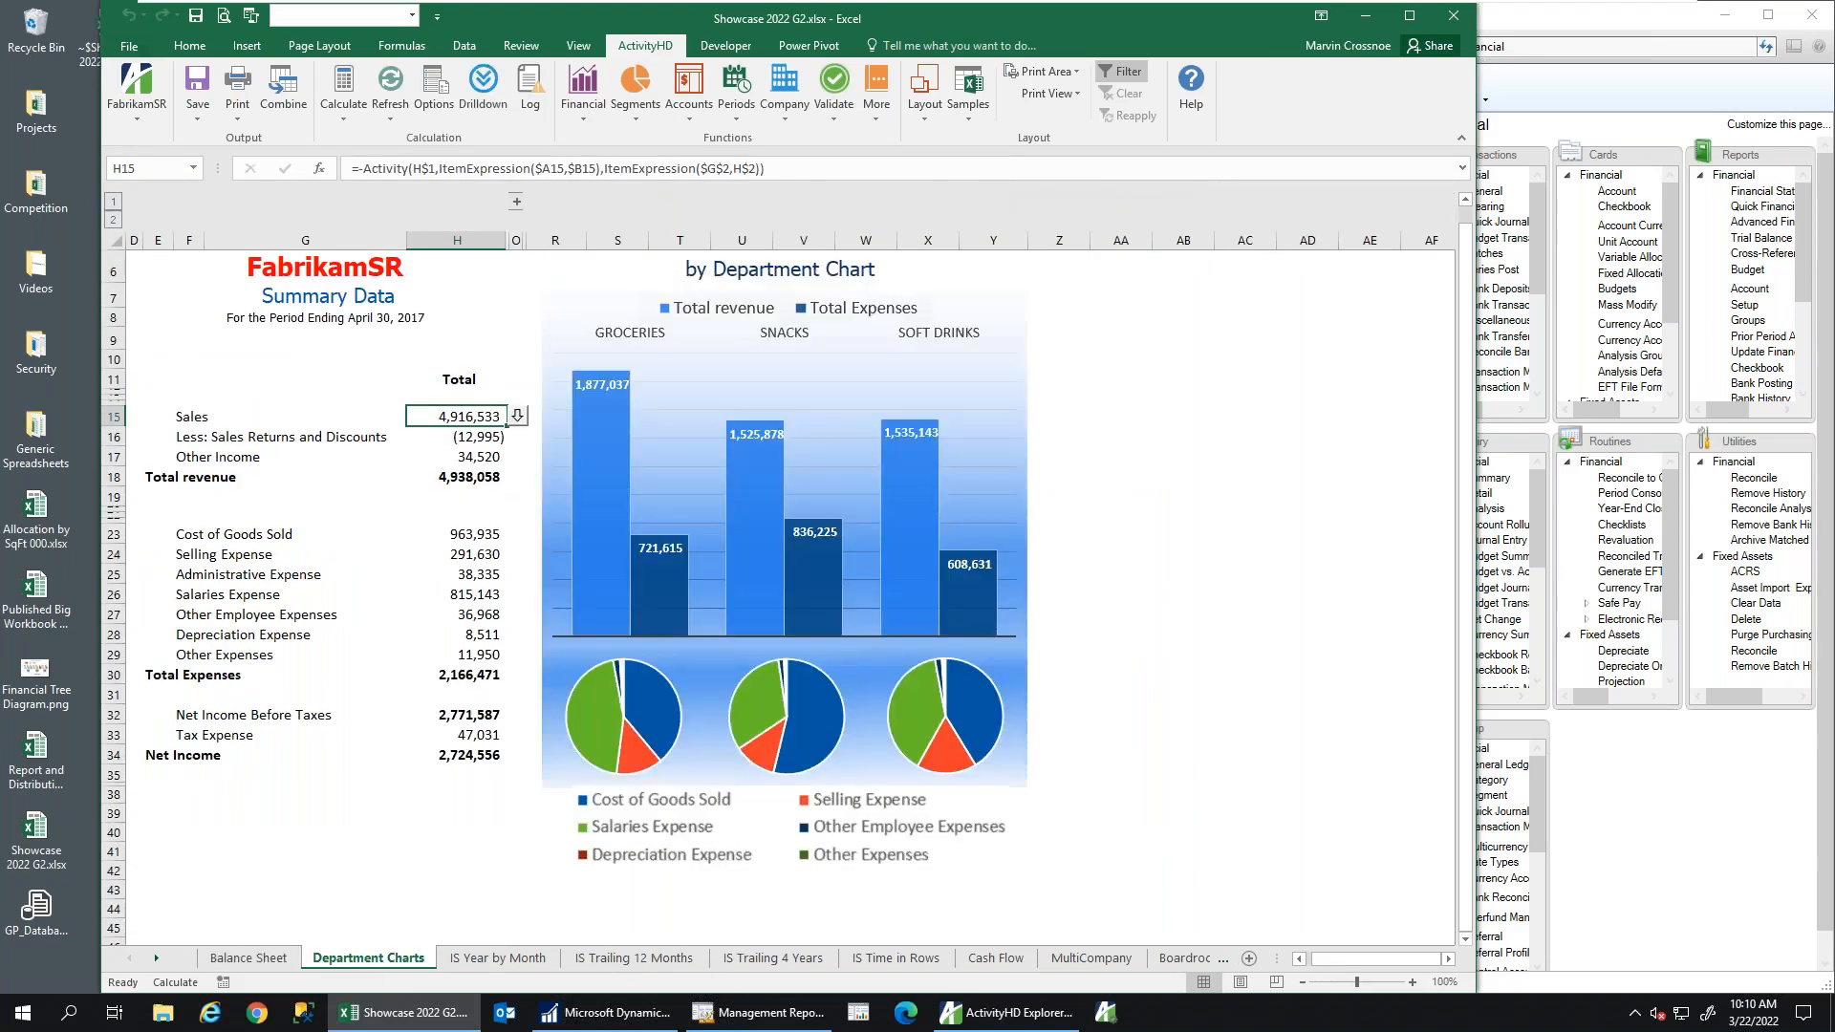
# Pass through IS Year by Month to the IS Trailing 4 Years income statement for 2014–2017
pyautogui.click(496, 959)
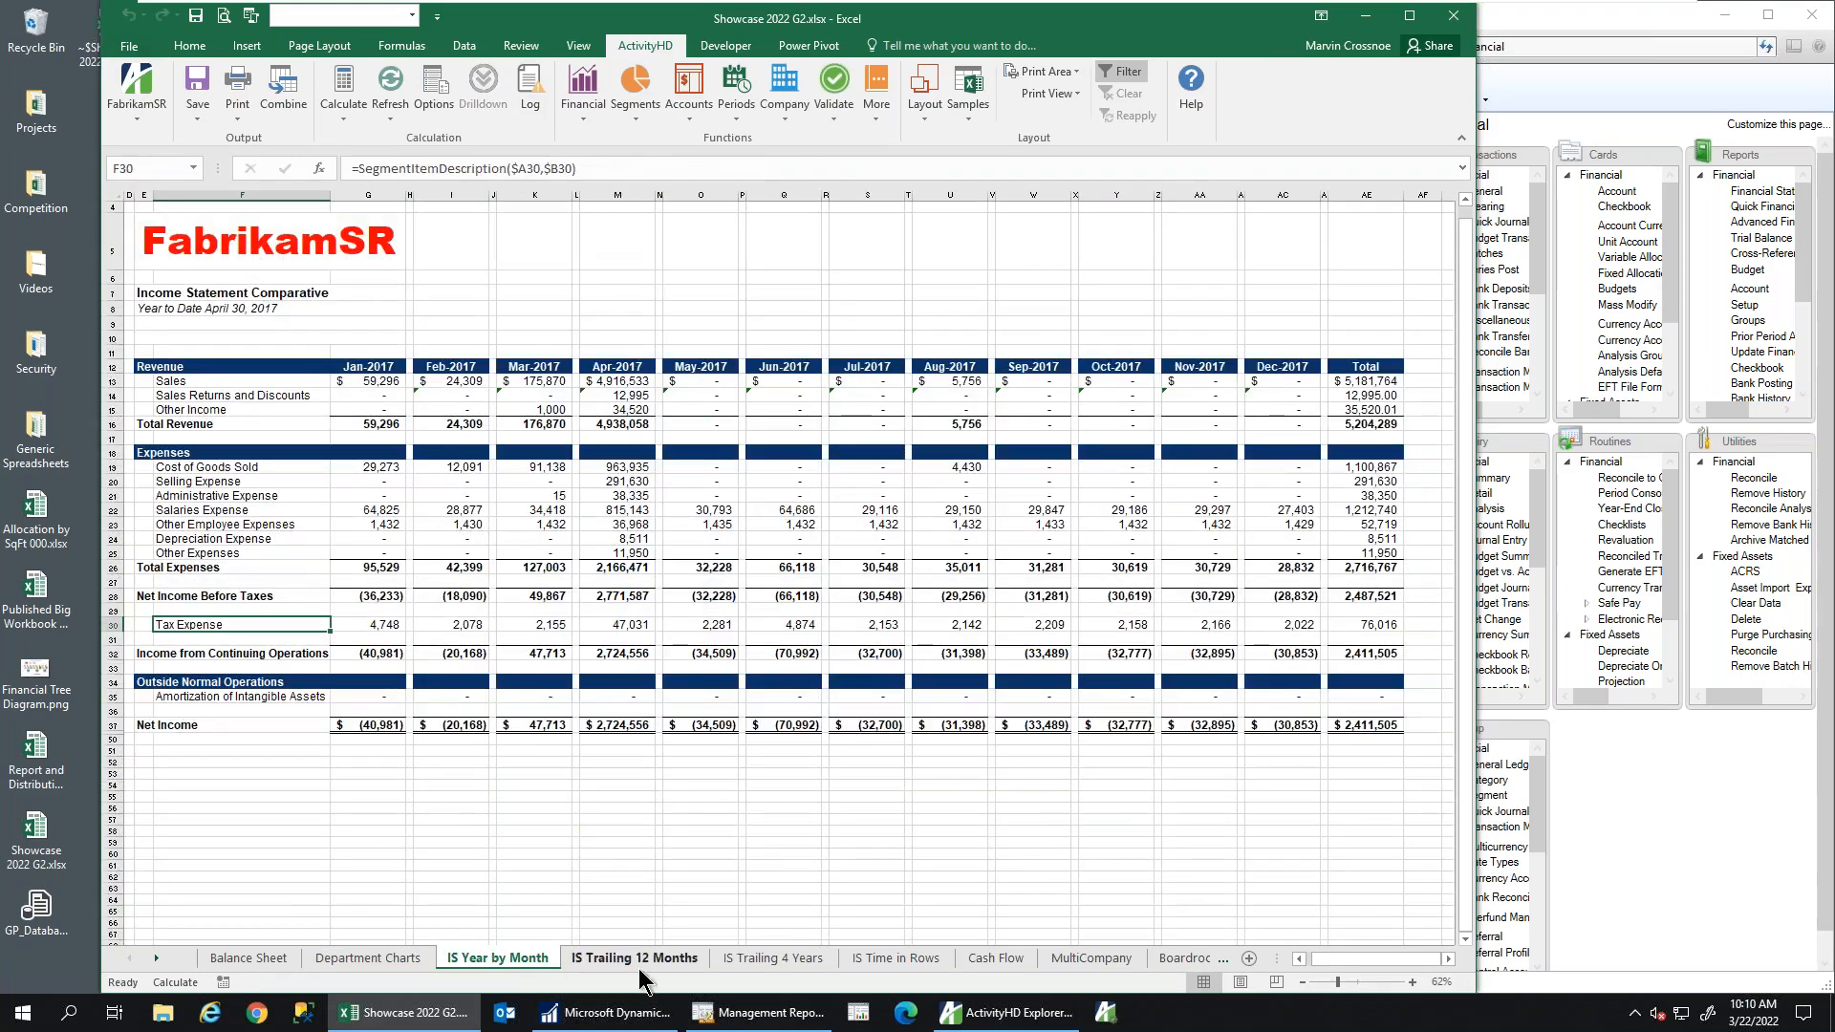
pyautogui.click(752, 958)
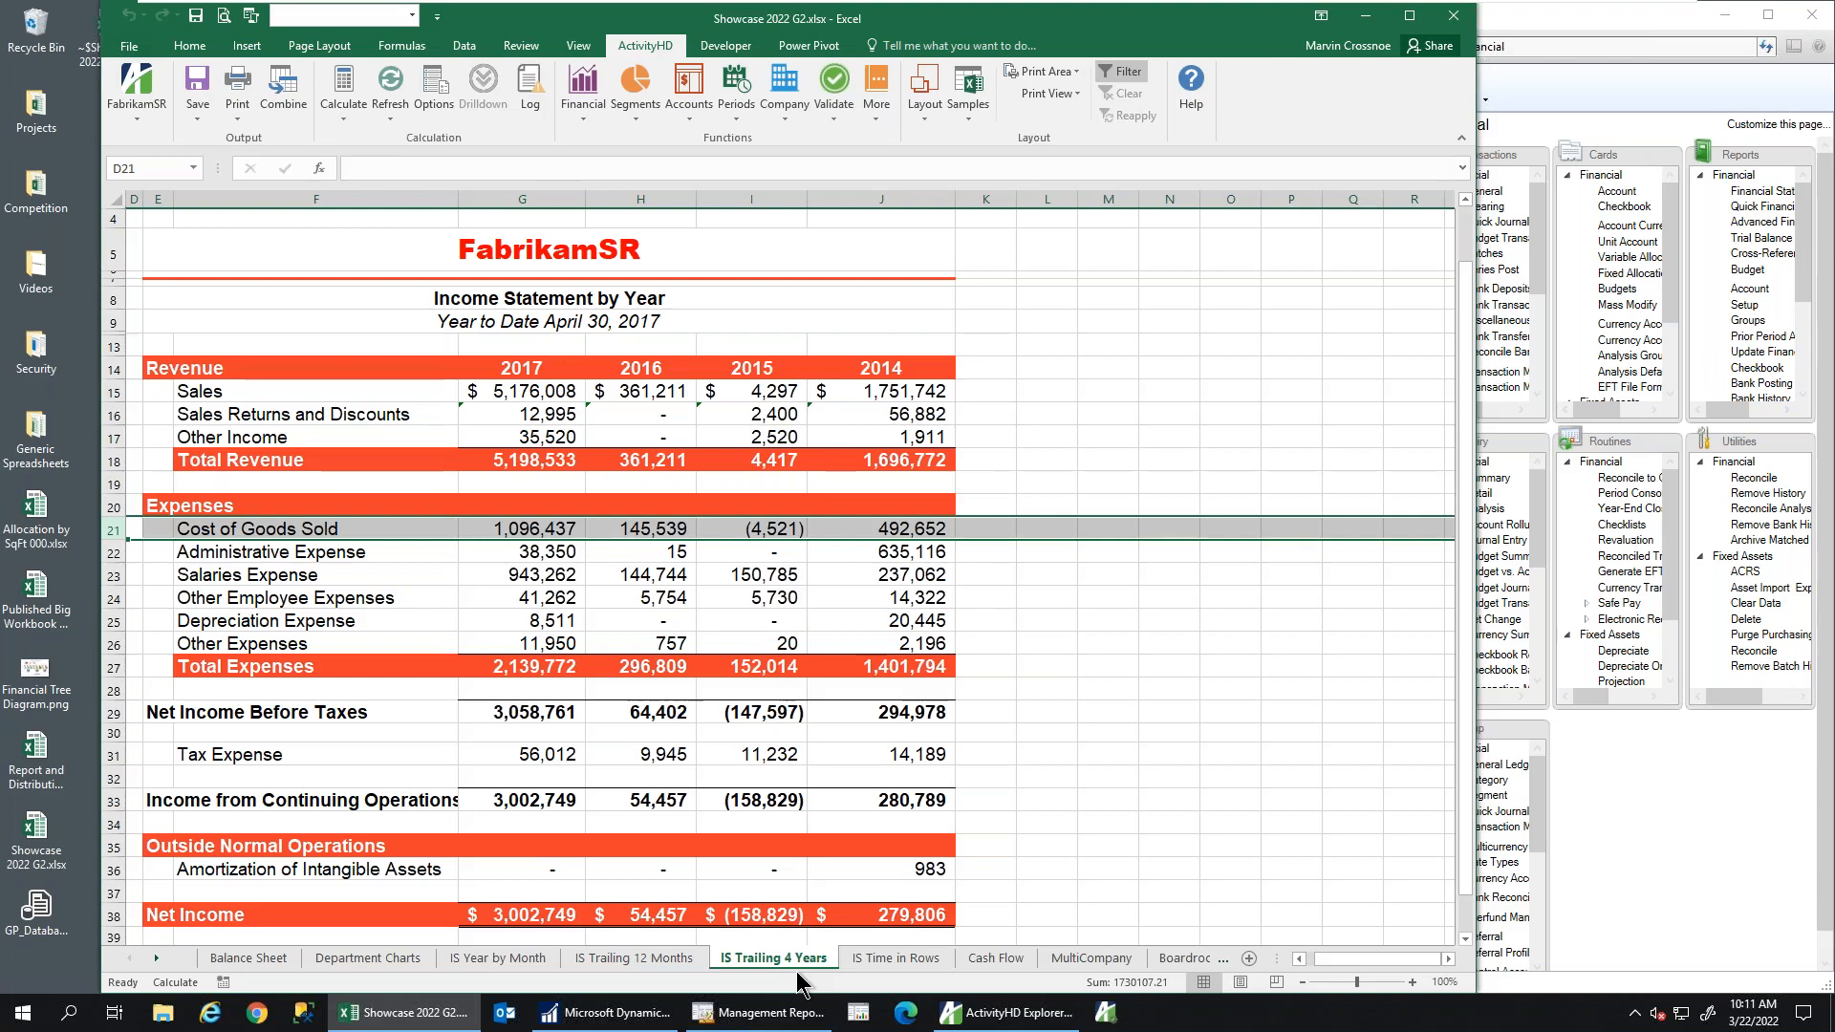
pyautogui.click(524, 391)
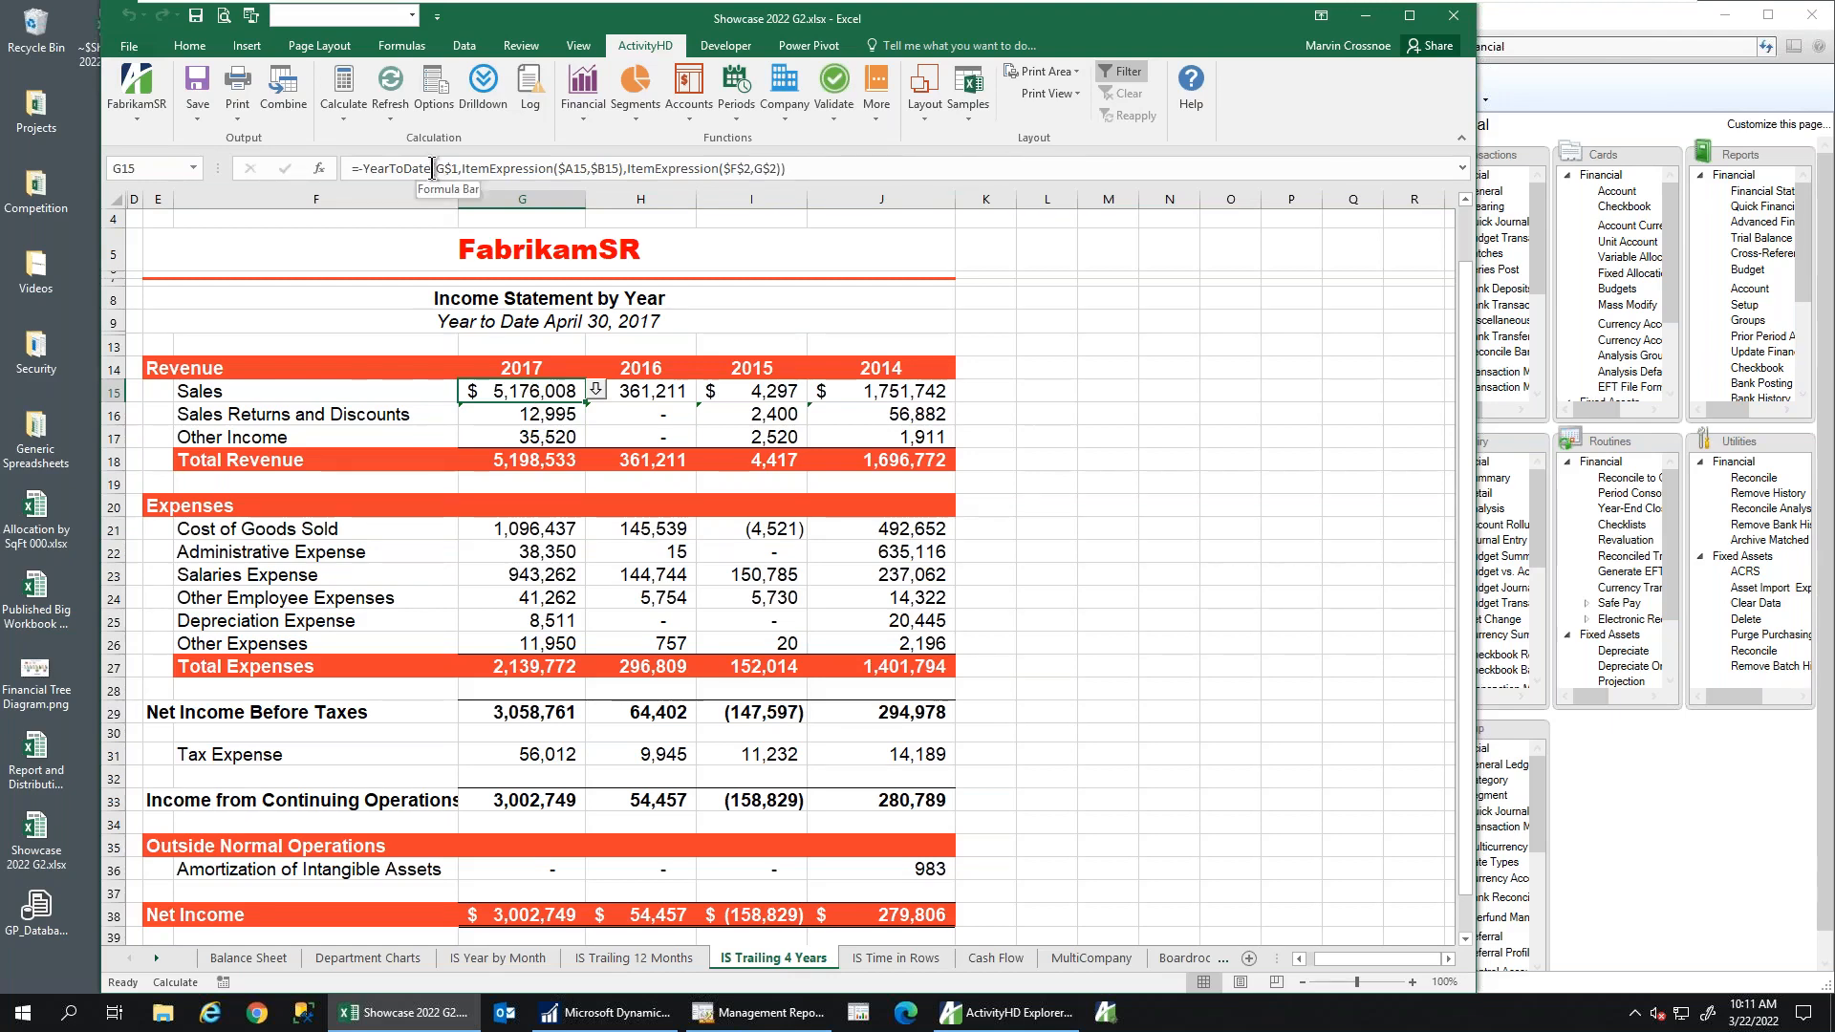
pyautogui.moveTo(432, 168); pyautogui.dragTo(366, 169)
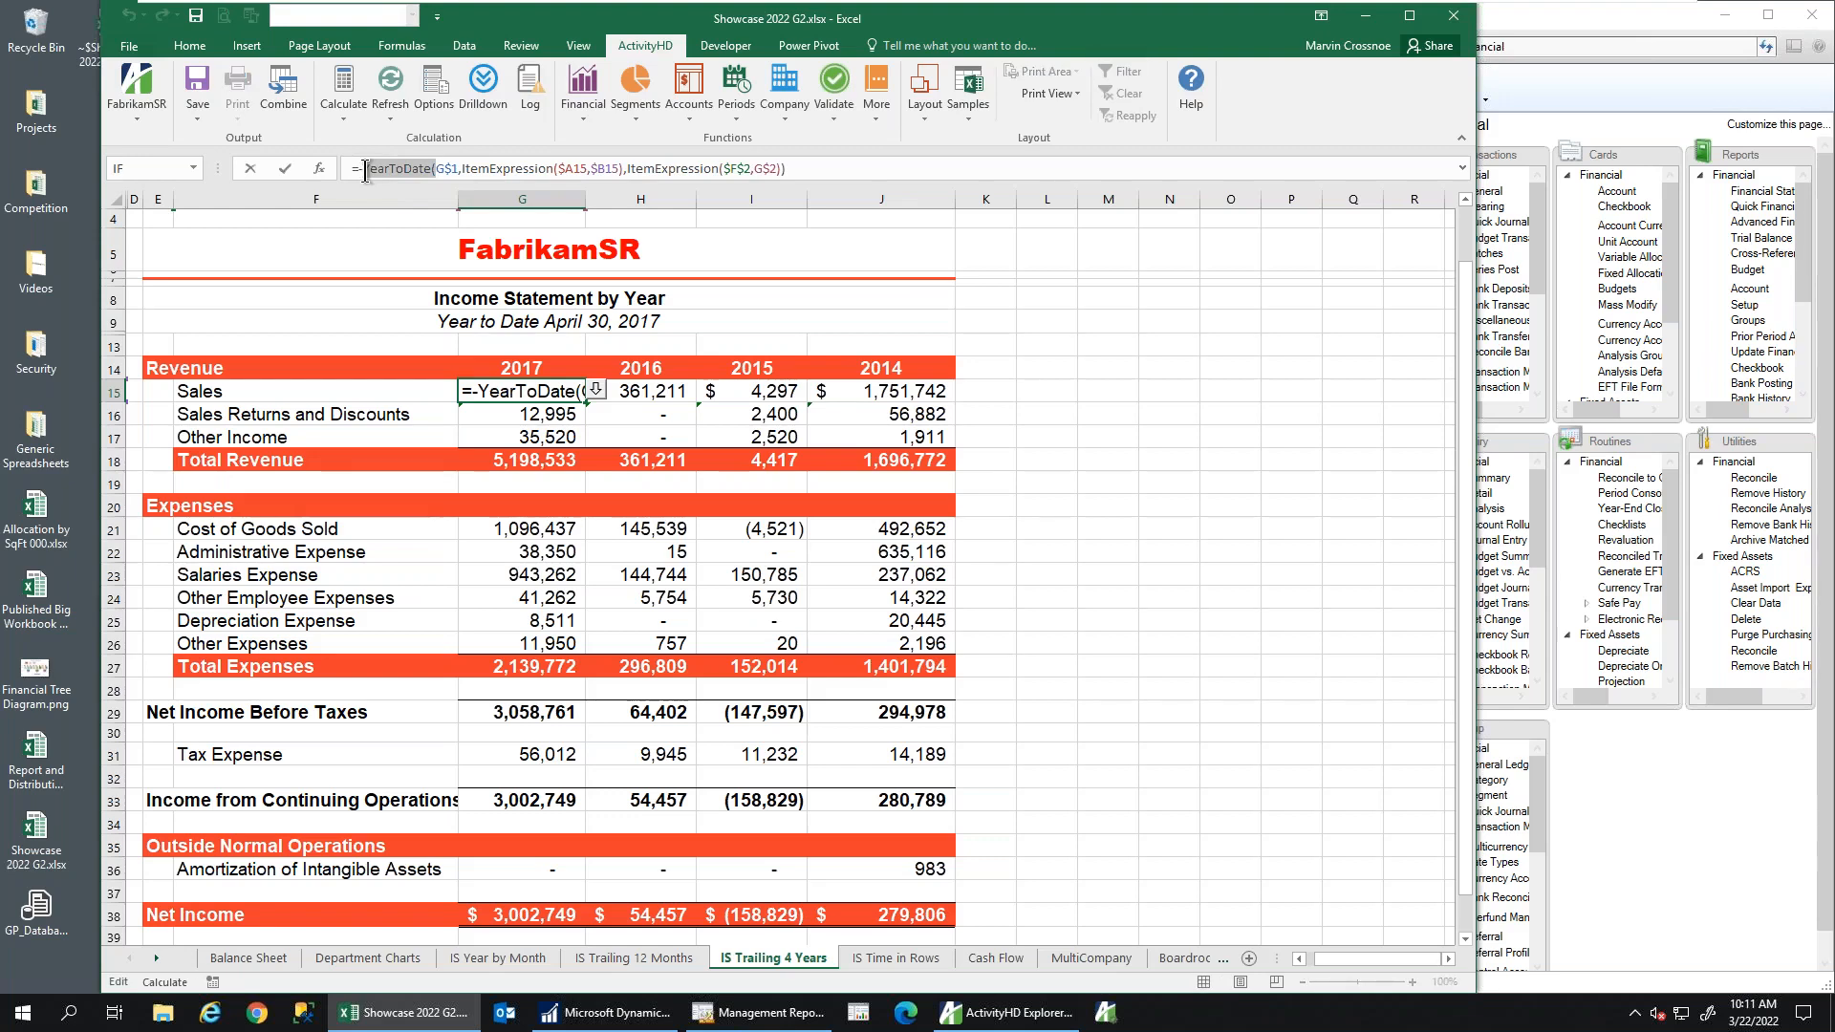
pyautogui.press('Escape')
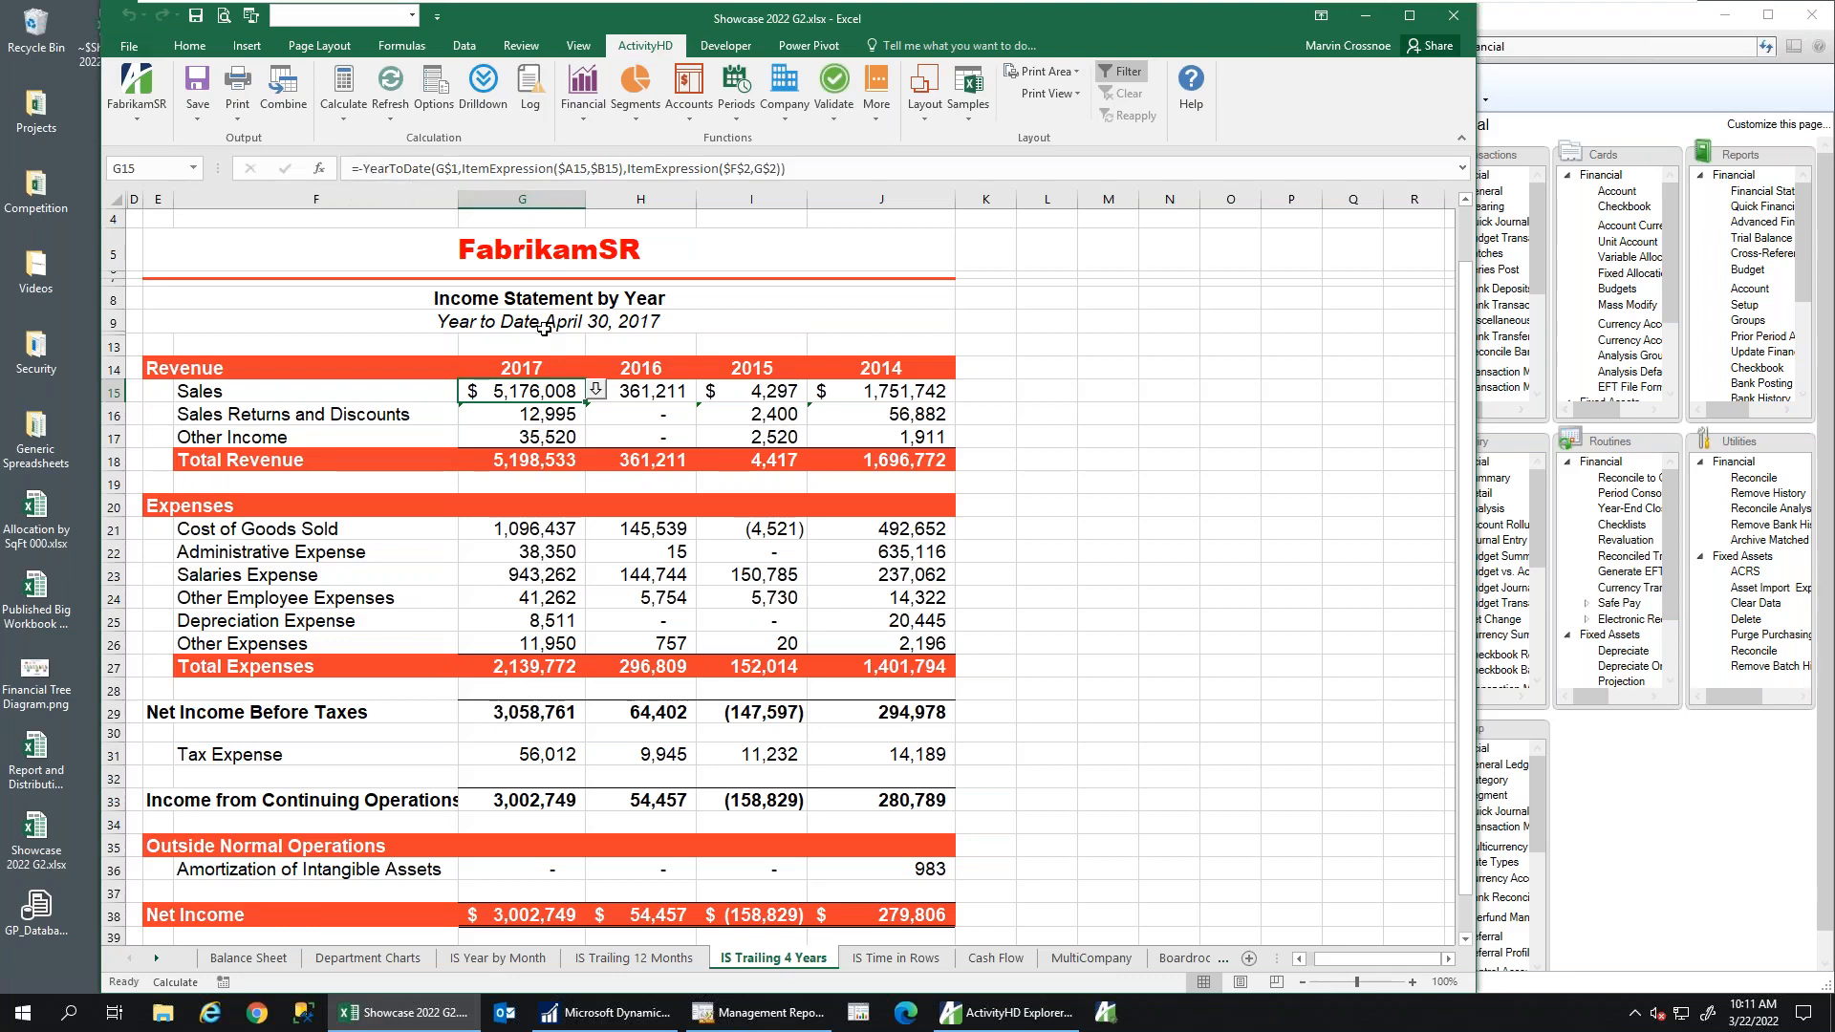
# Inspect the Balance( formula in Balance Sheet cell H17 unchanged, then go to IS Time in Rows
pyautogui.click(250, 958)
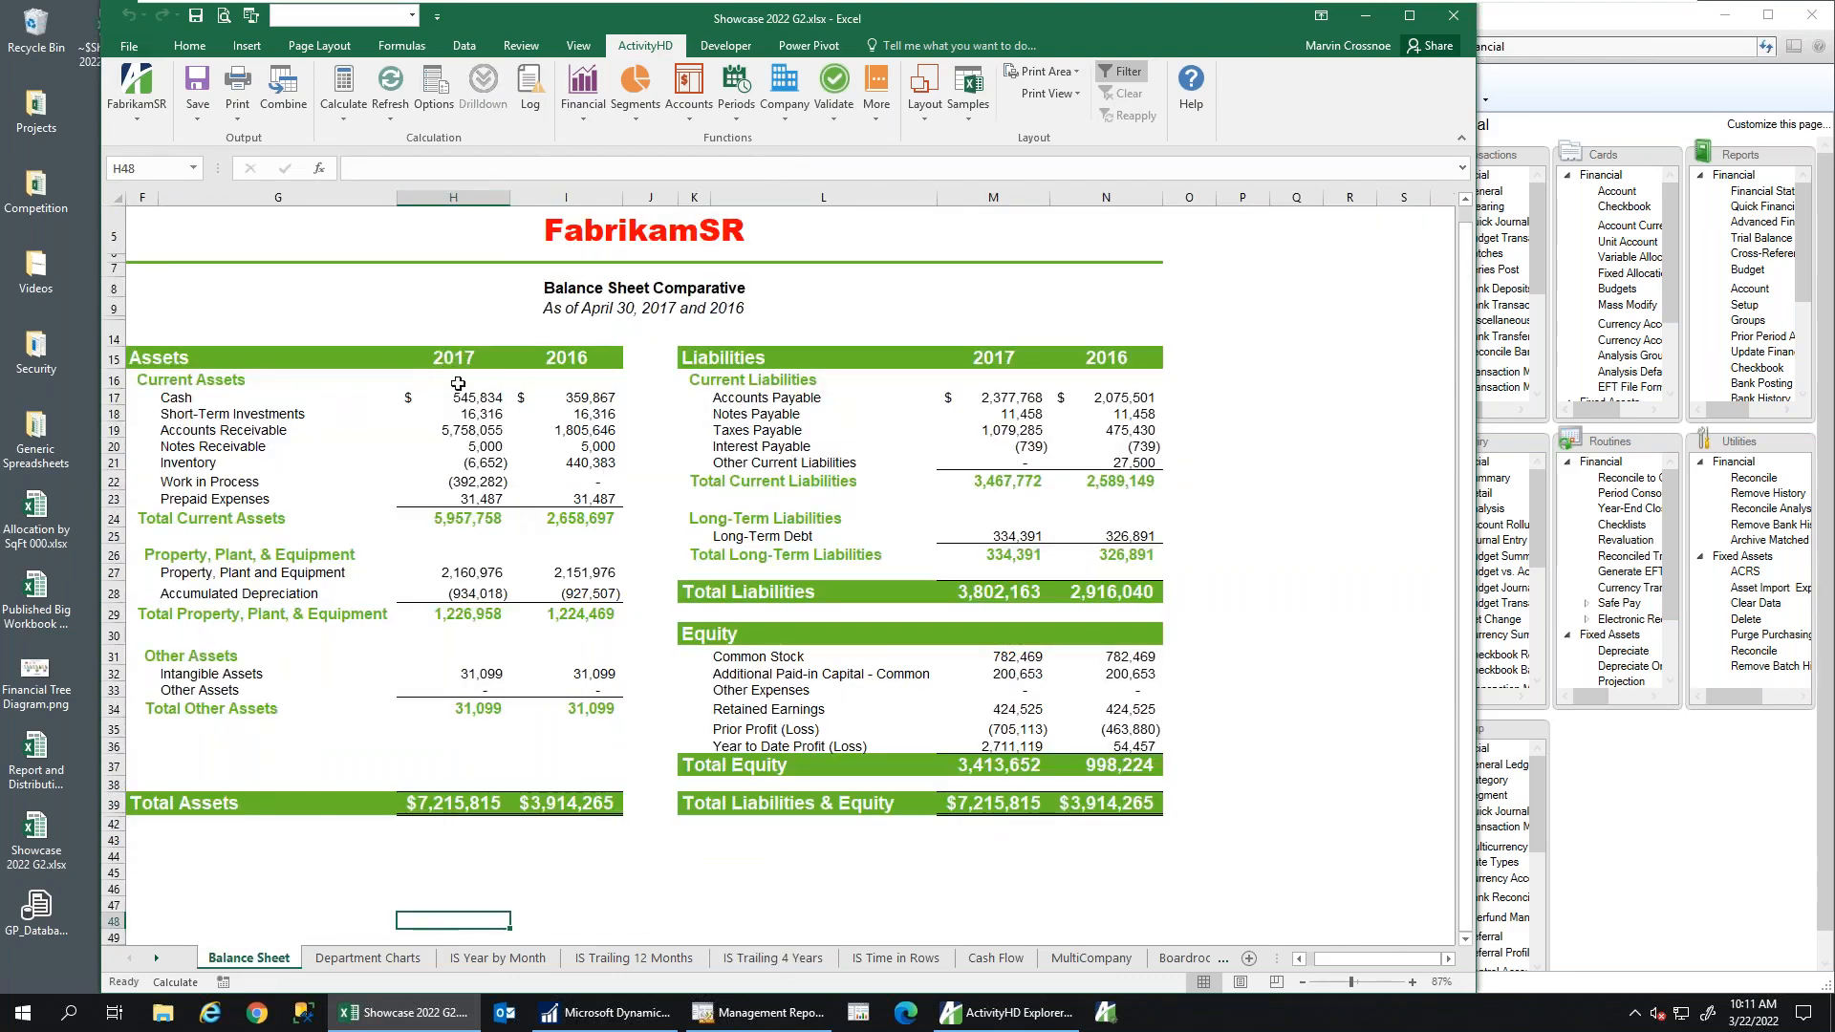
pyautogui.click(461, 399)
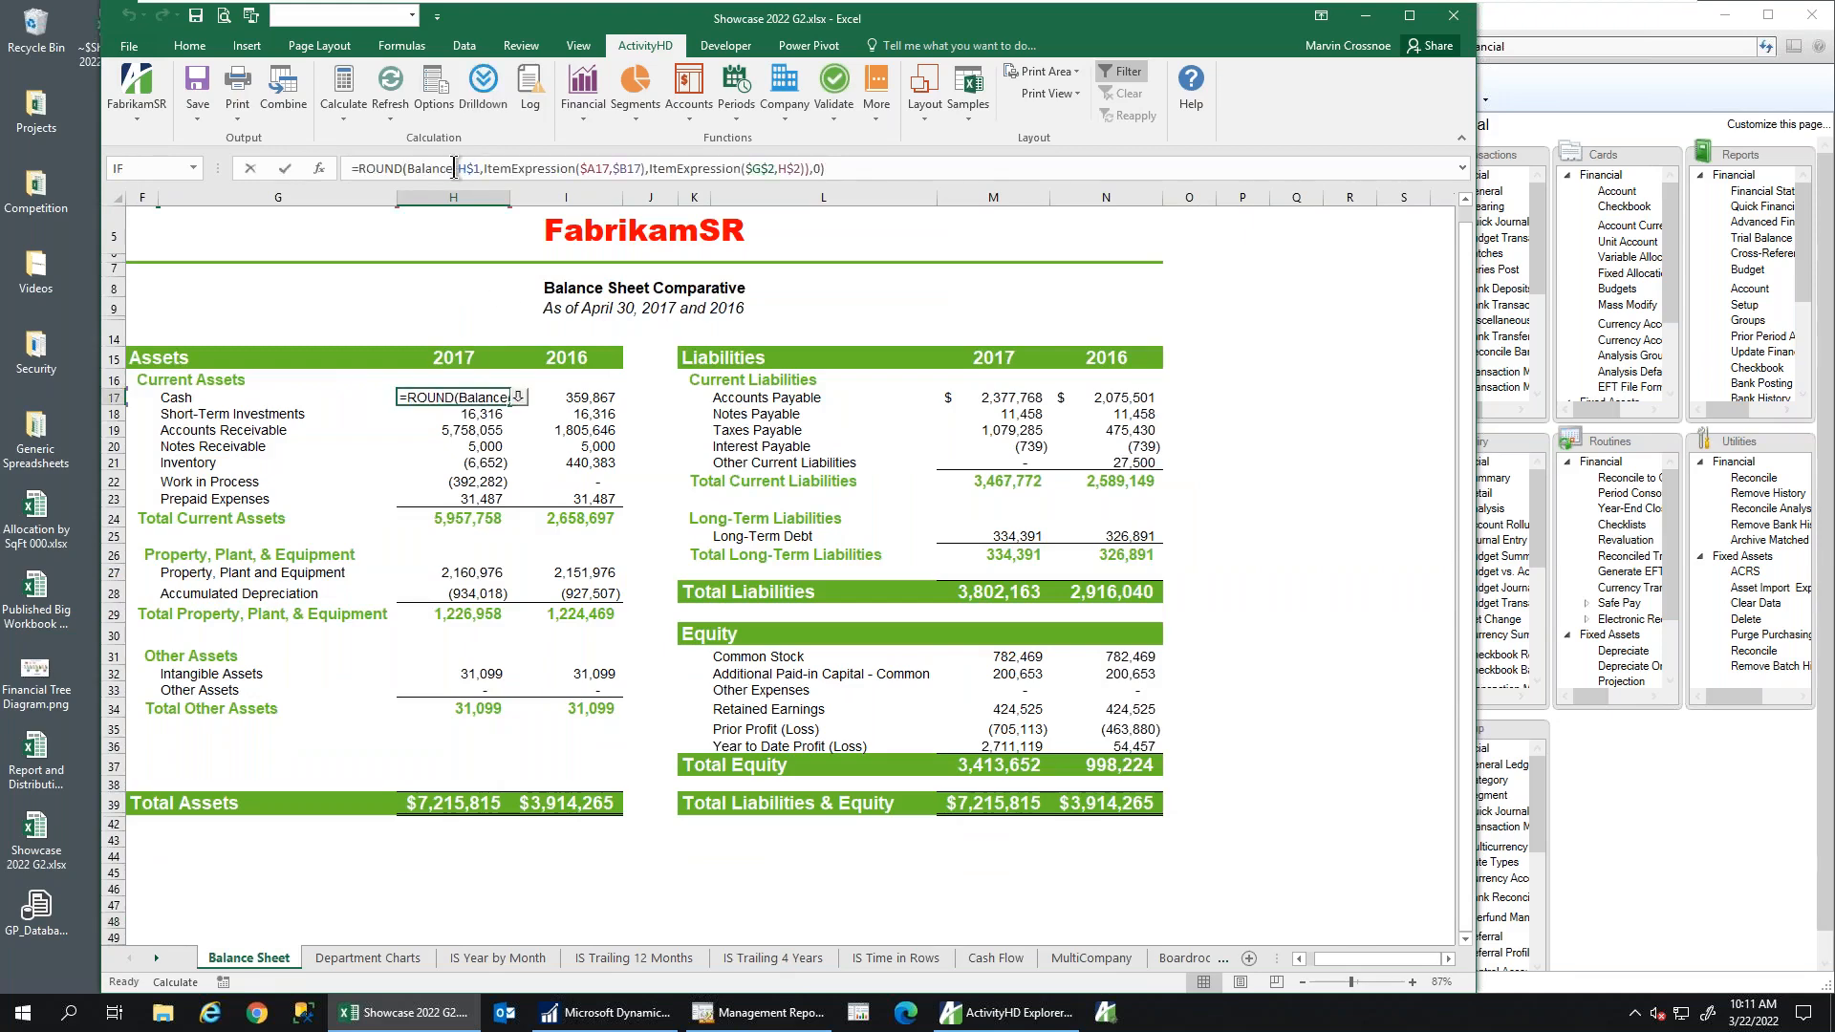
pyautogui.moveTo(458, 168); pyautogui.dragTo(405, 168)
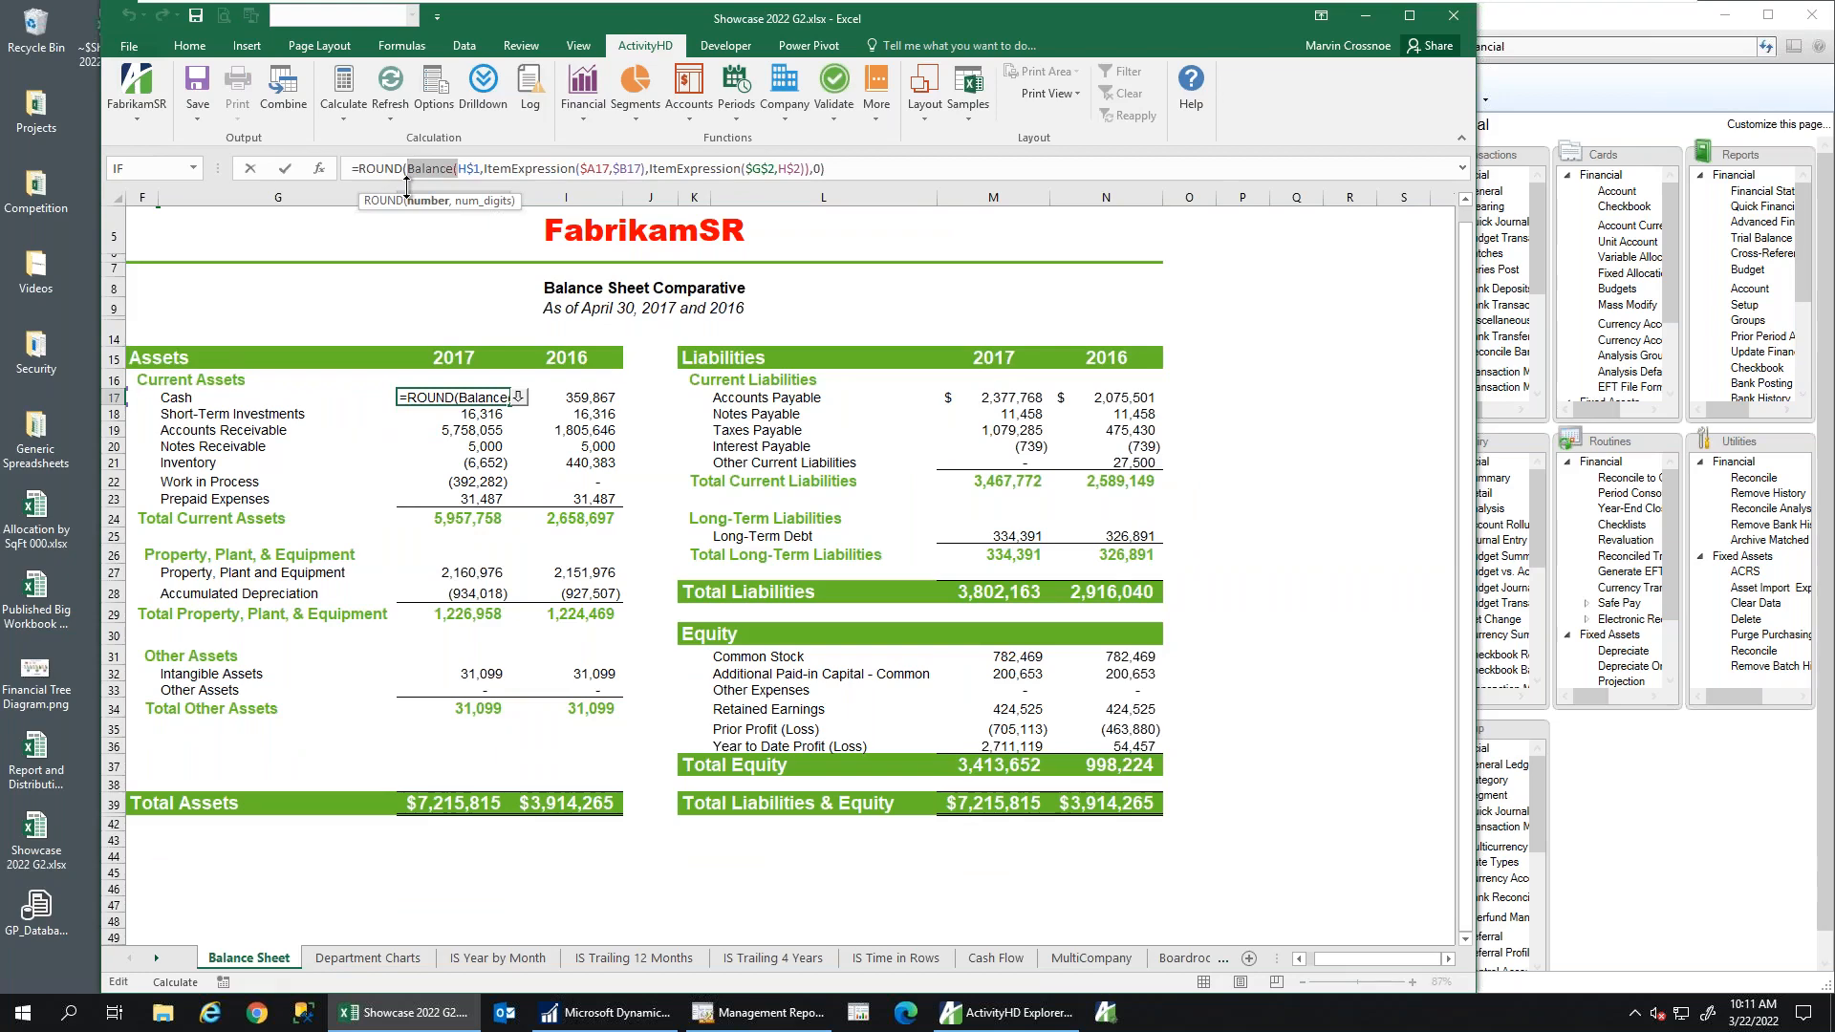
pyautogui.press('Escape')
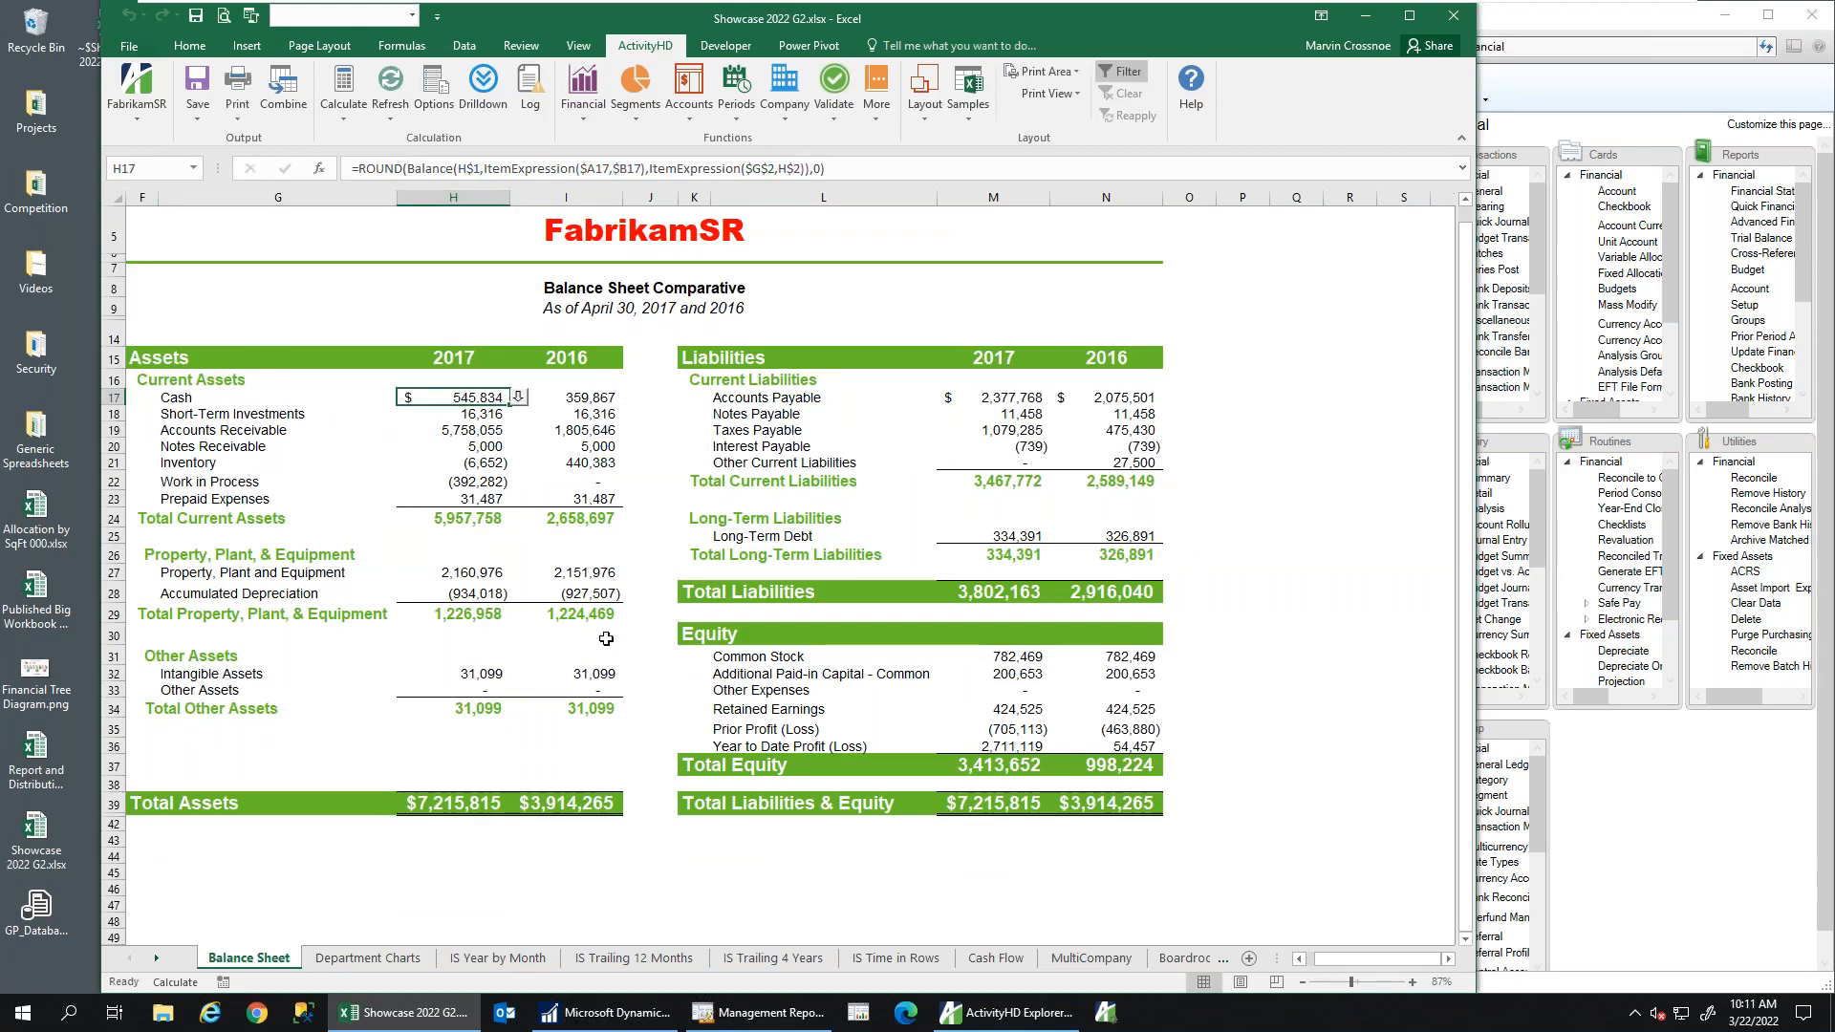
pyautogui.click(877, 955)
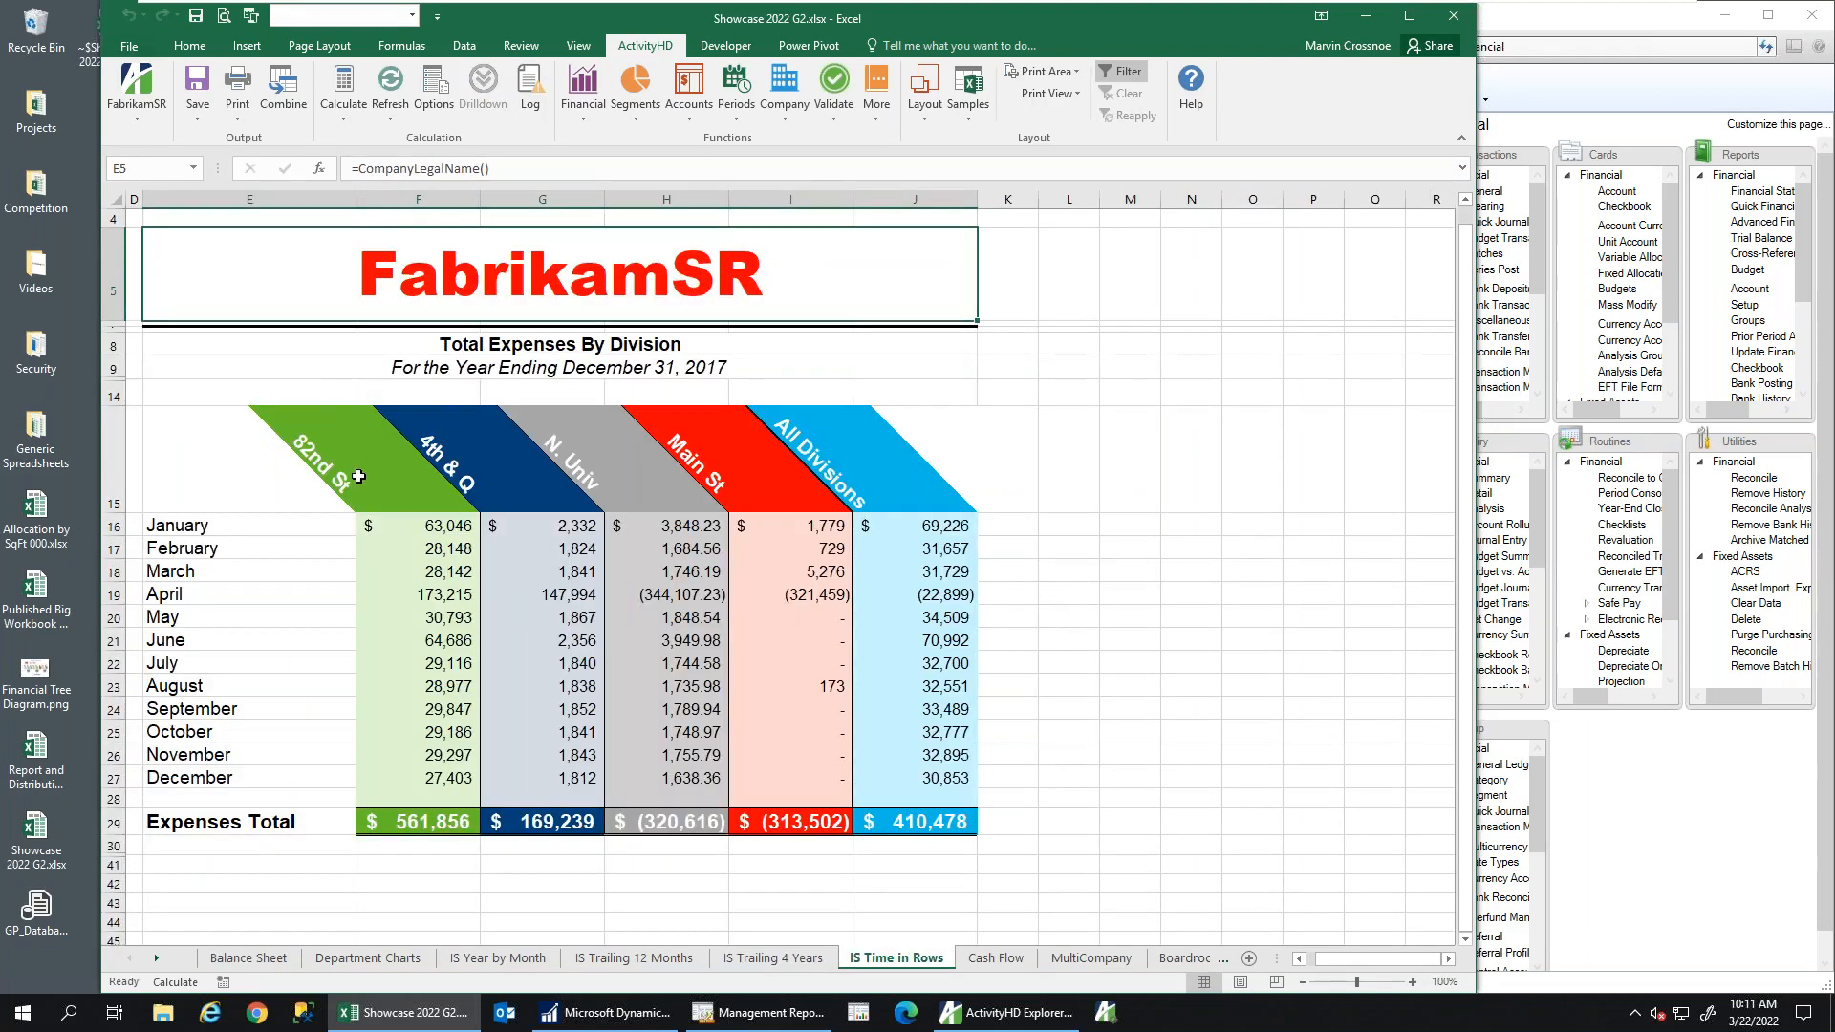
pyautogui.moveTo(359, 476); pyautogui.dragTo(791, 467)
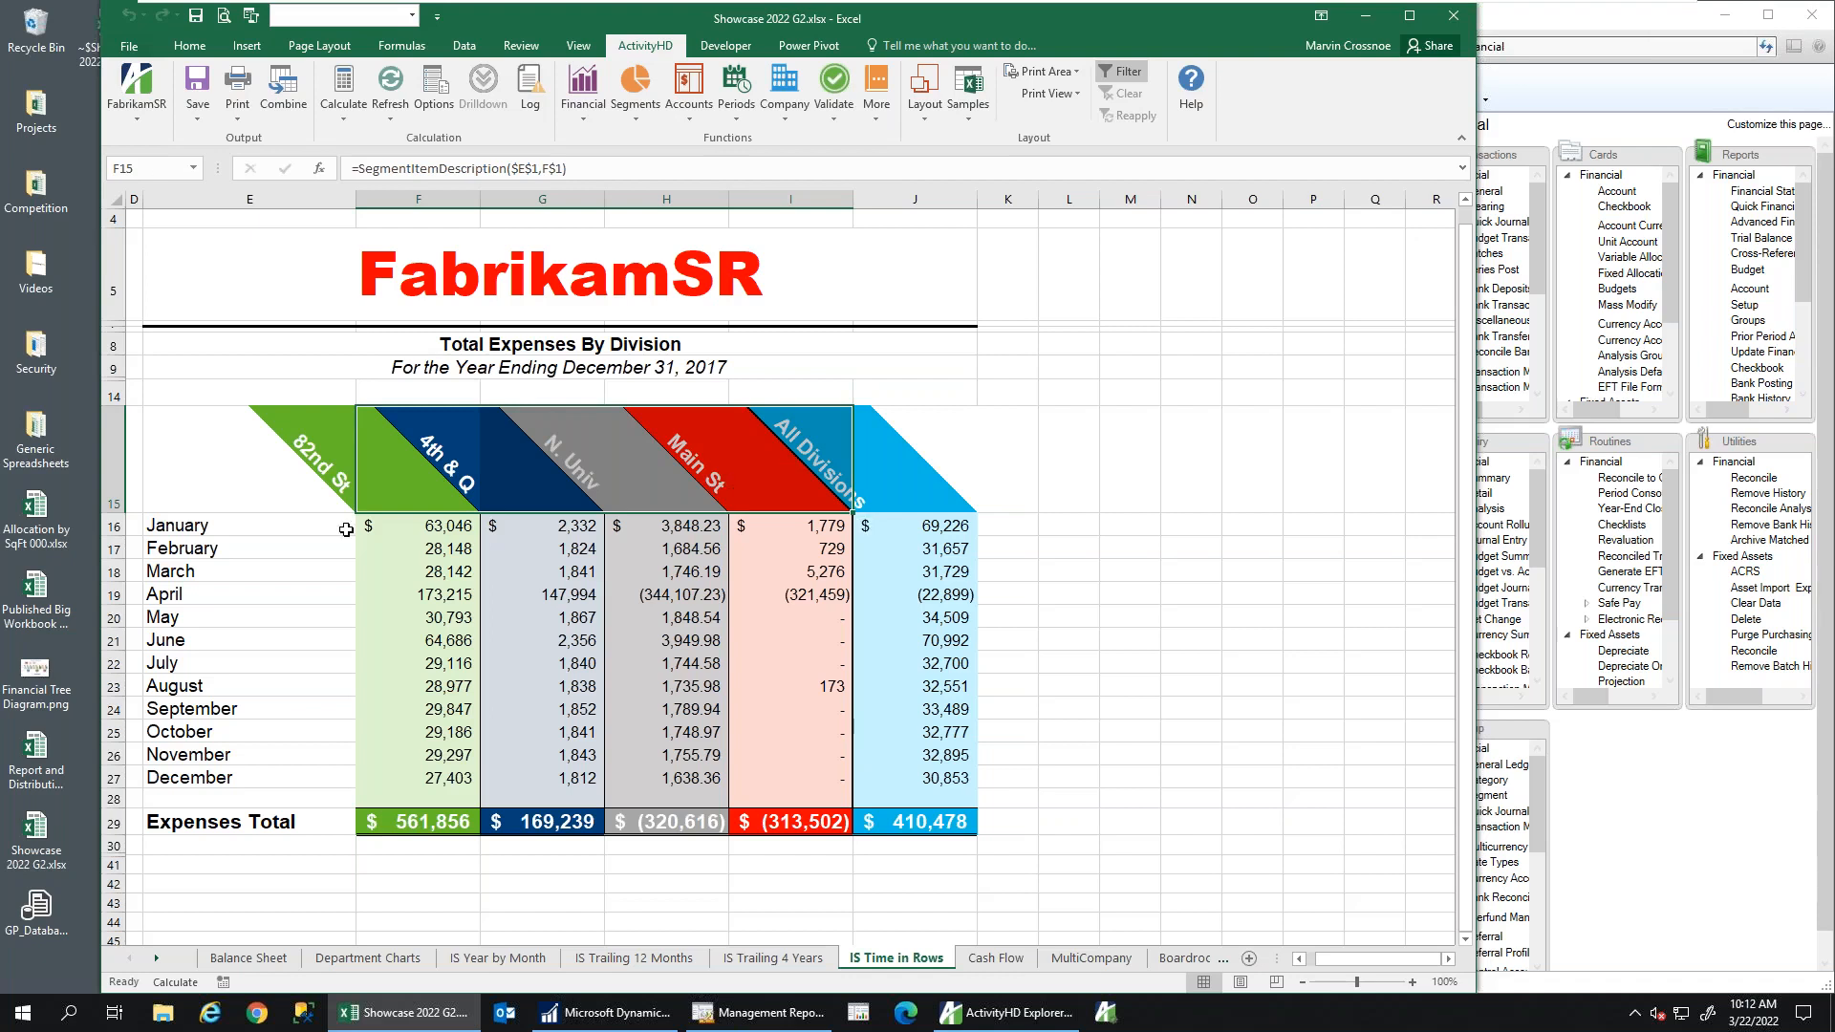
pyautogui.moveTo(191, 525); pyautogui.dragTo(201, 777)
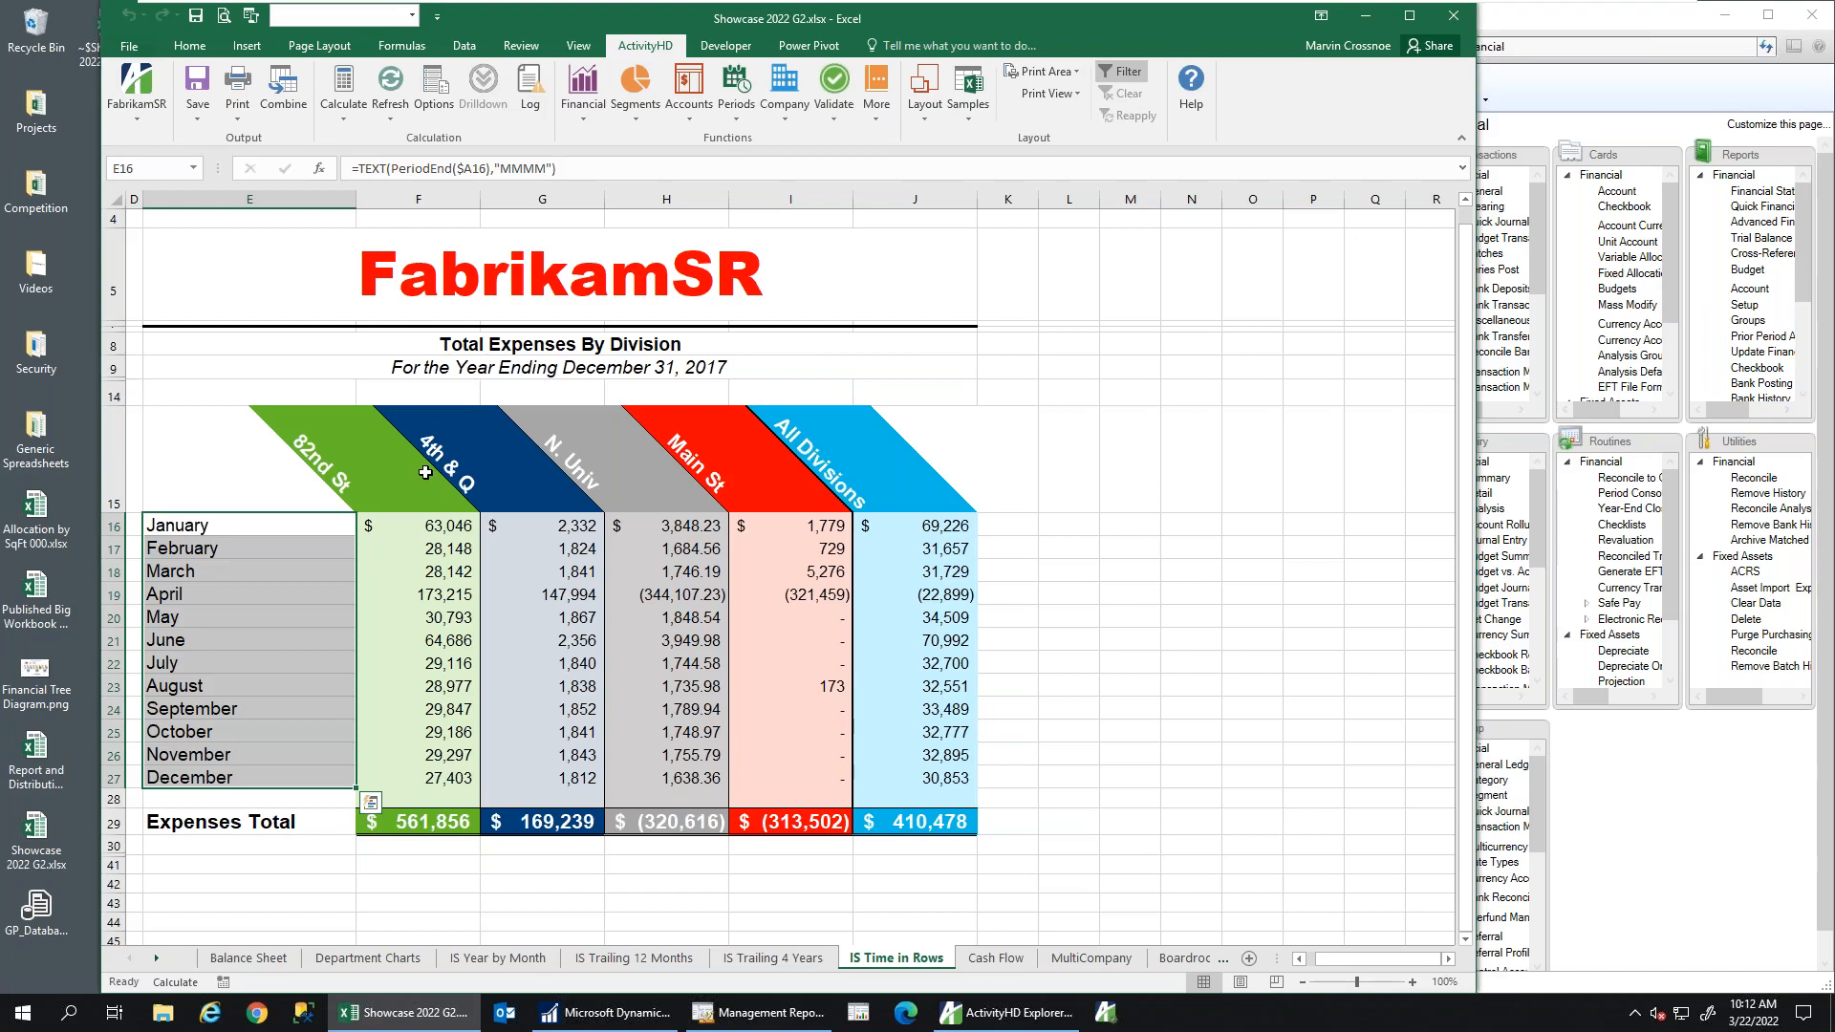
pyautogui.moveTo(425, 472); pyautogui.dragTo(792, 471)
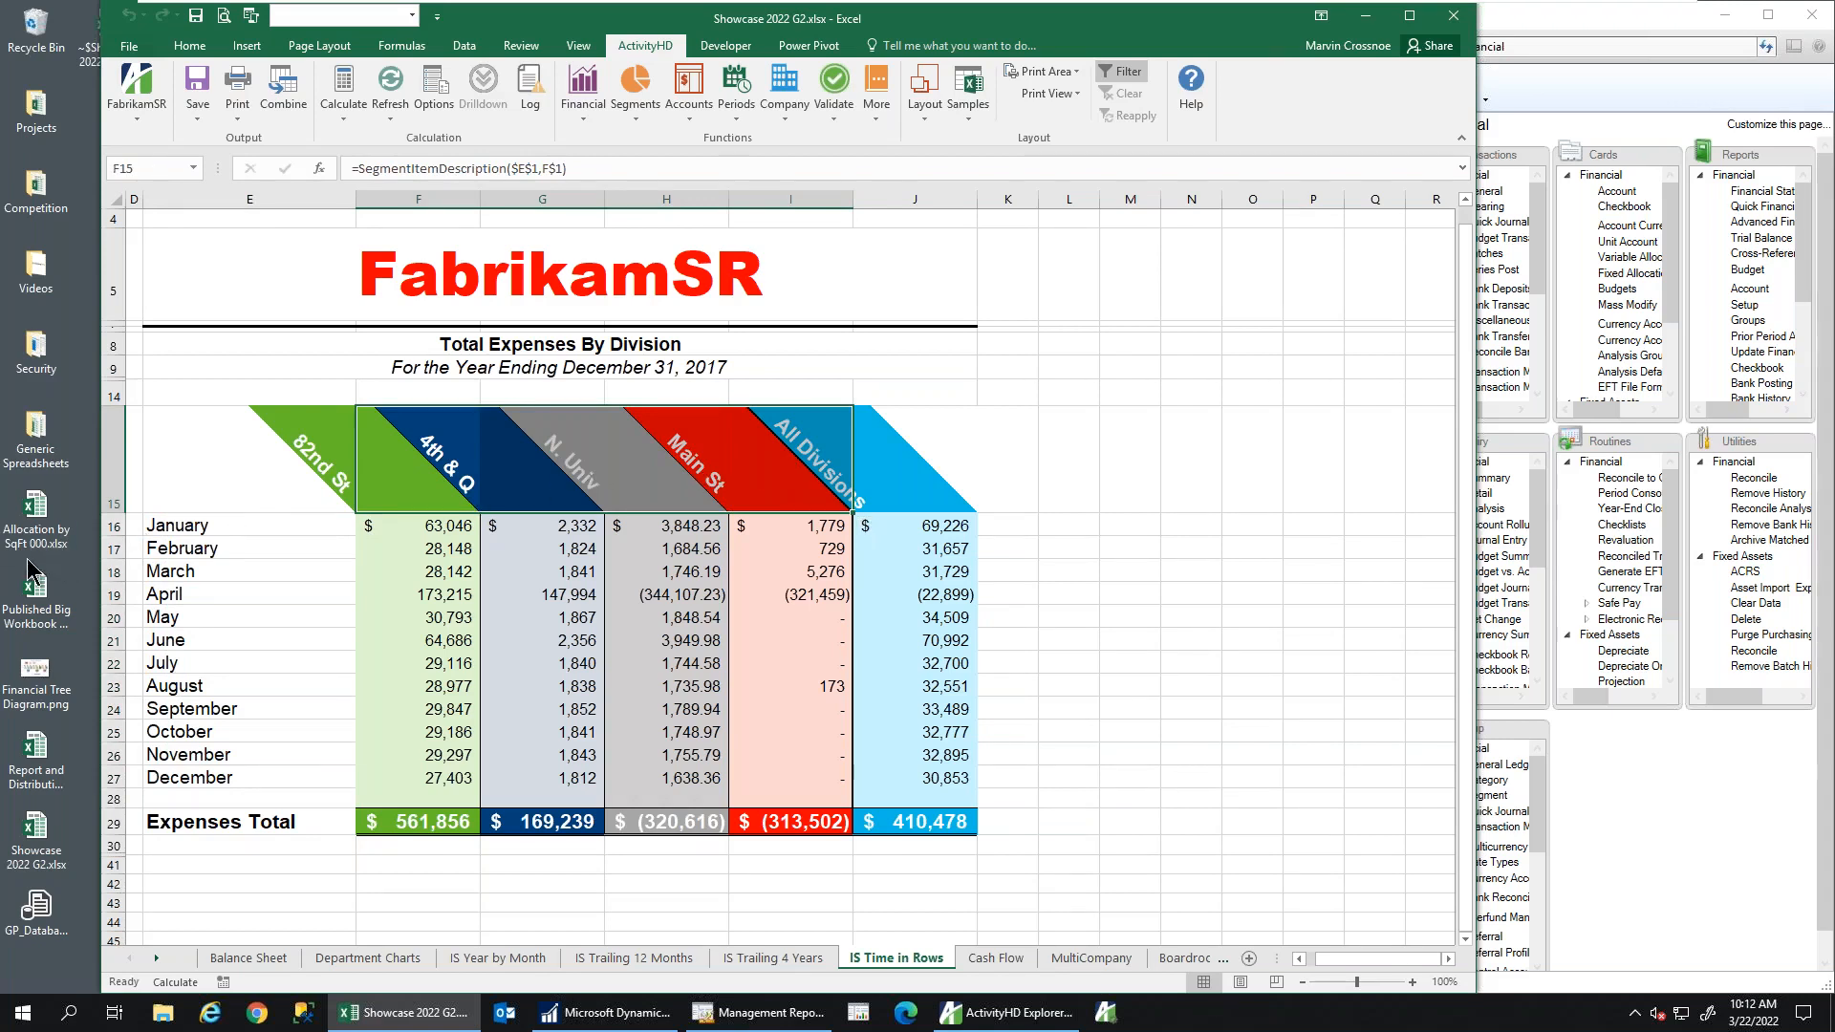
pyautogui.moveTo(204, 525); pyautogui.dragTo(229, 791)
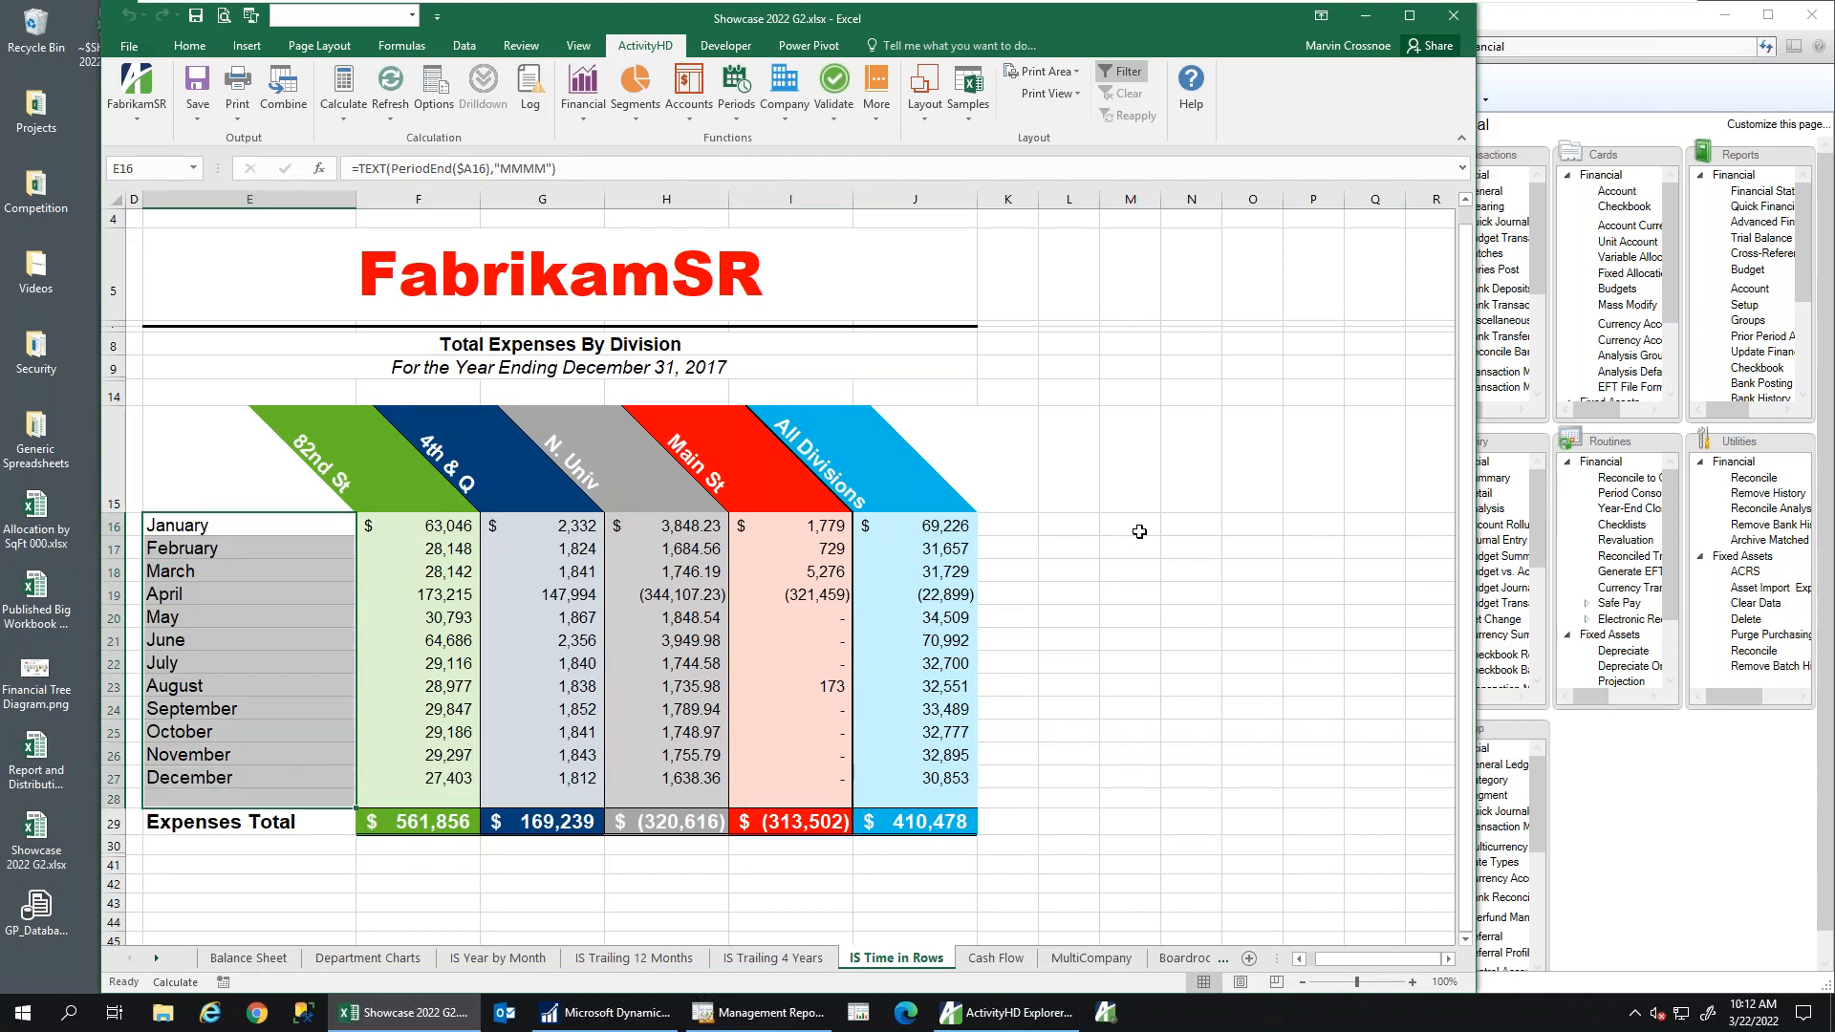
pyautogui.click(569, 526)
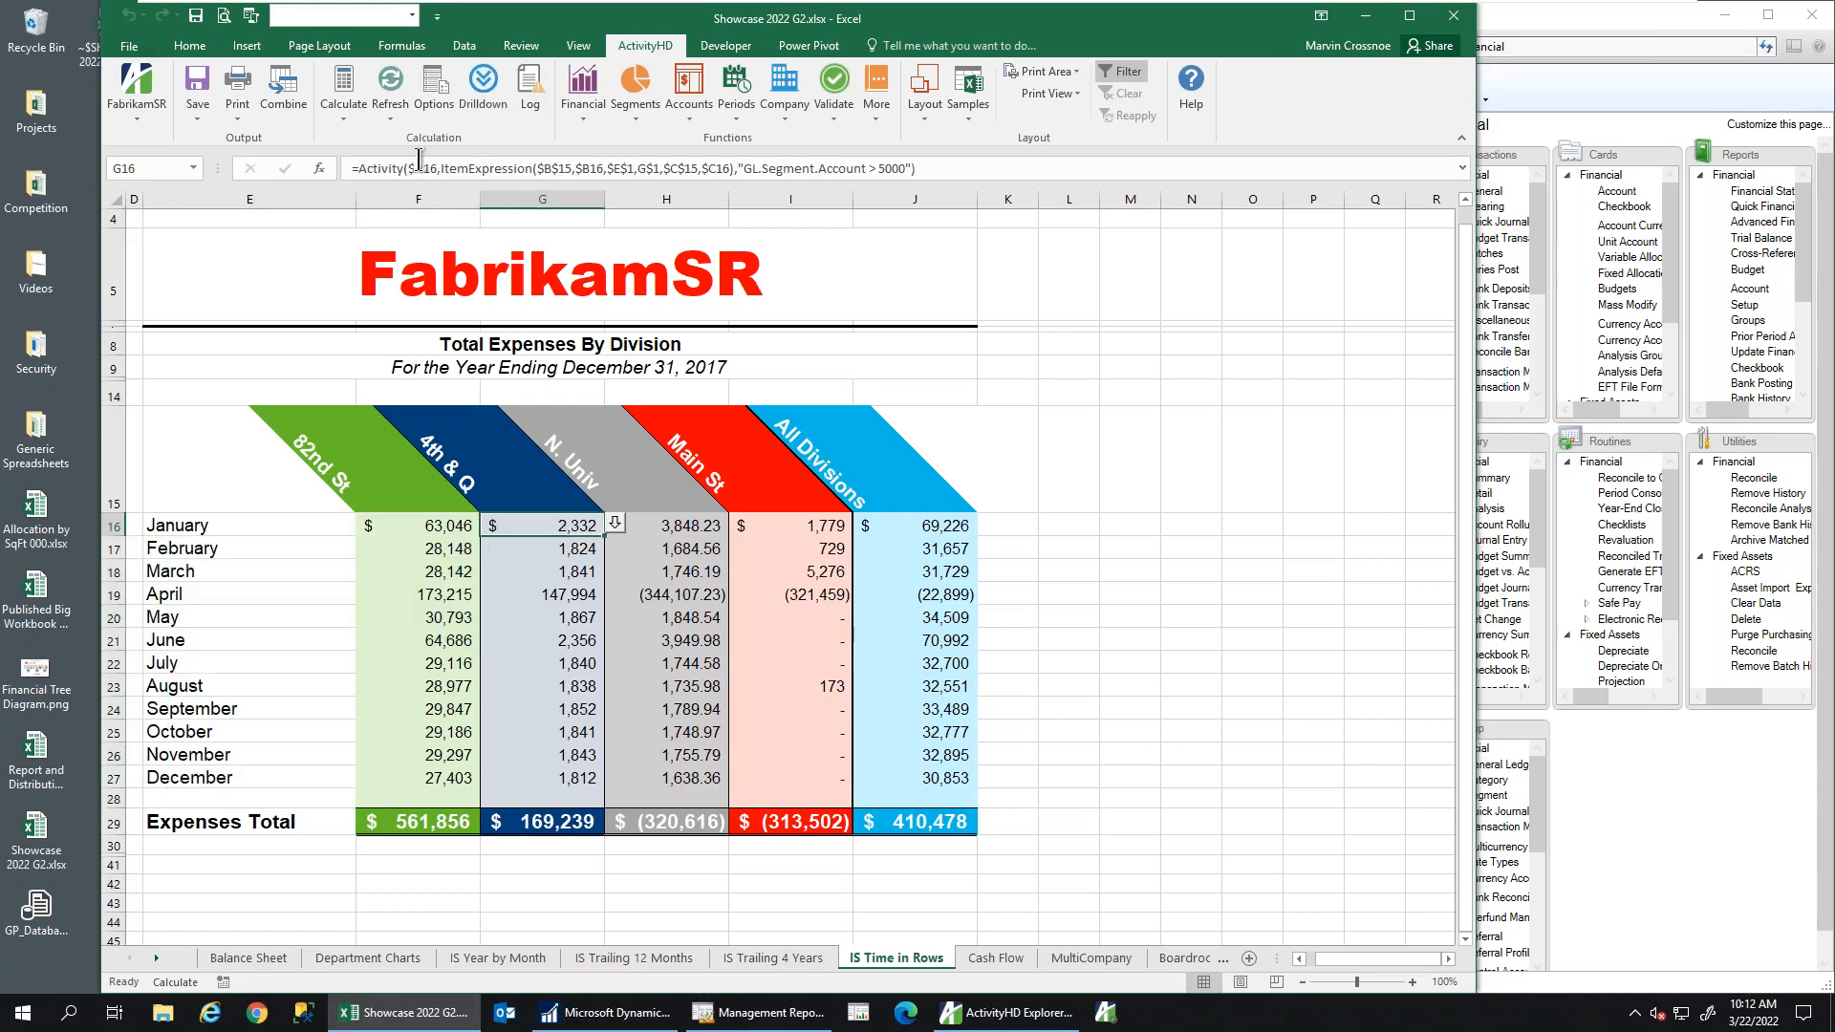
pyautogui.moveTo(407, 168); pyautogui.dragTo(362, 172)
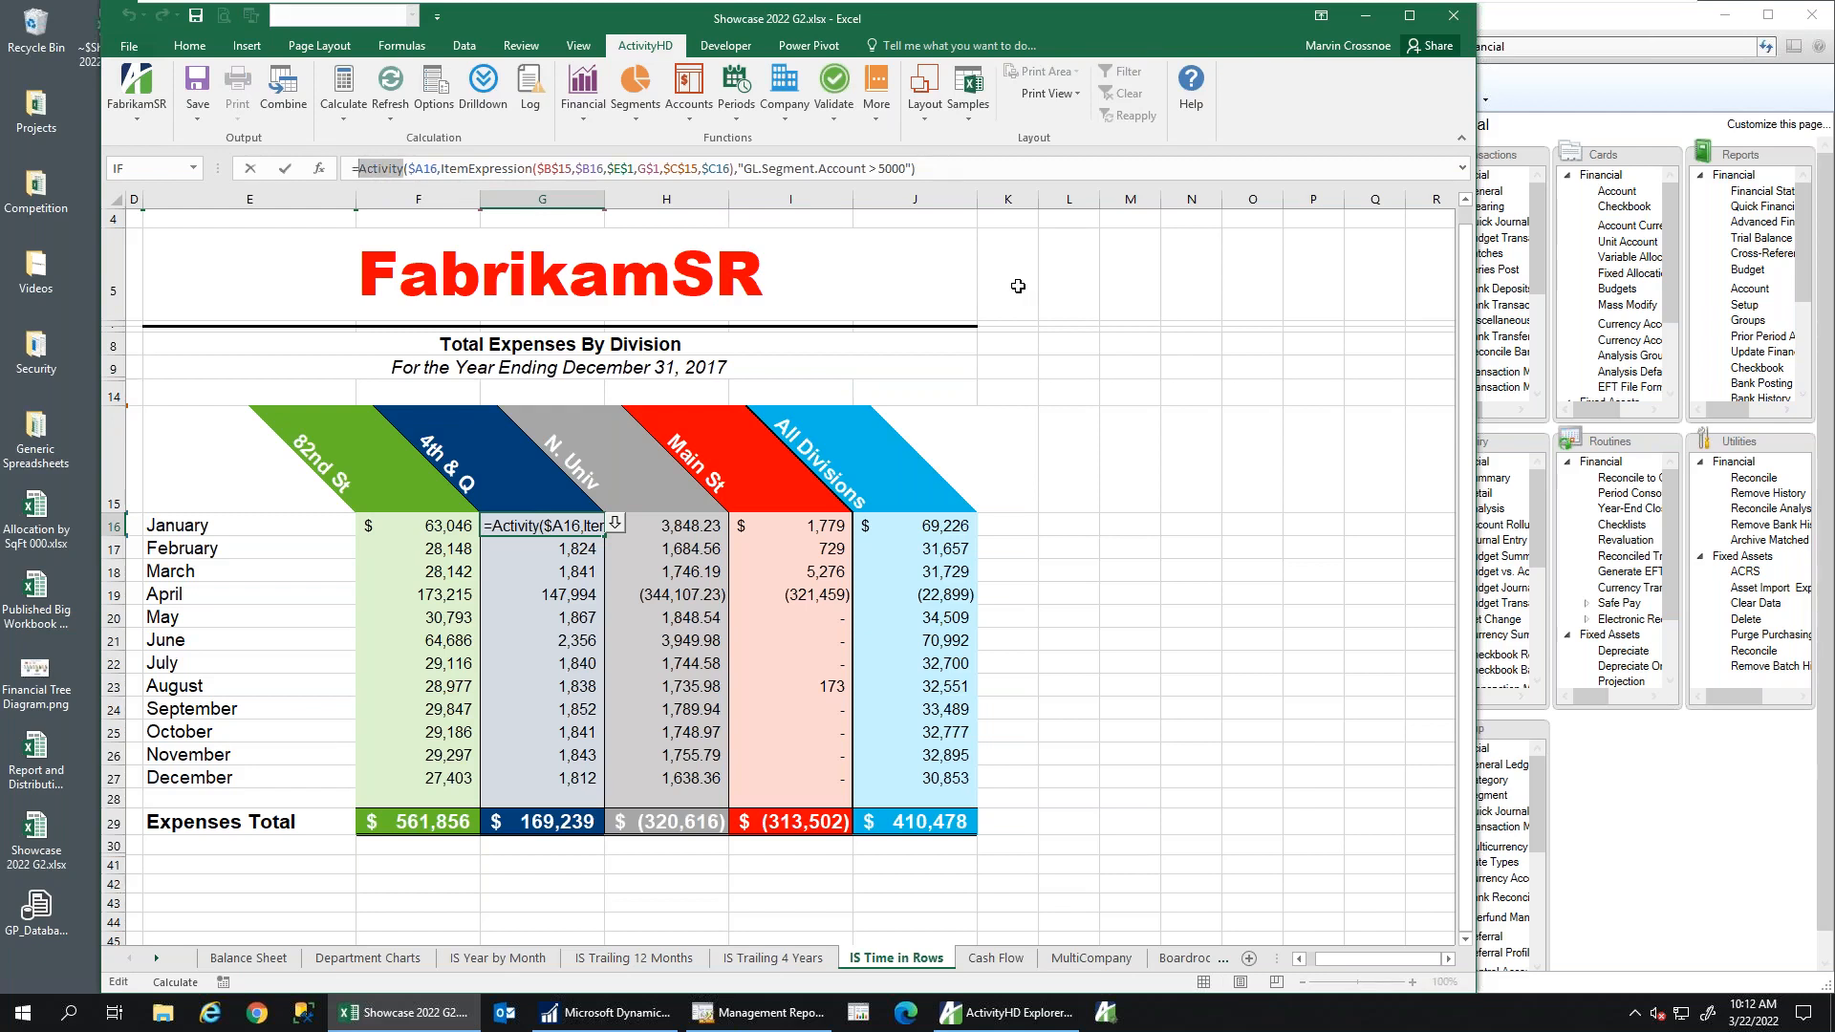
pyautogui.press('Escape')
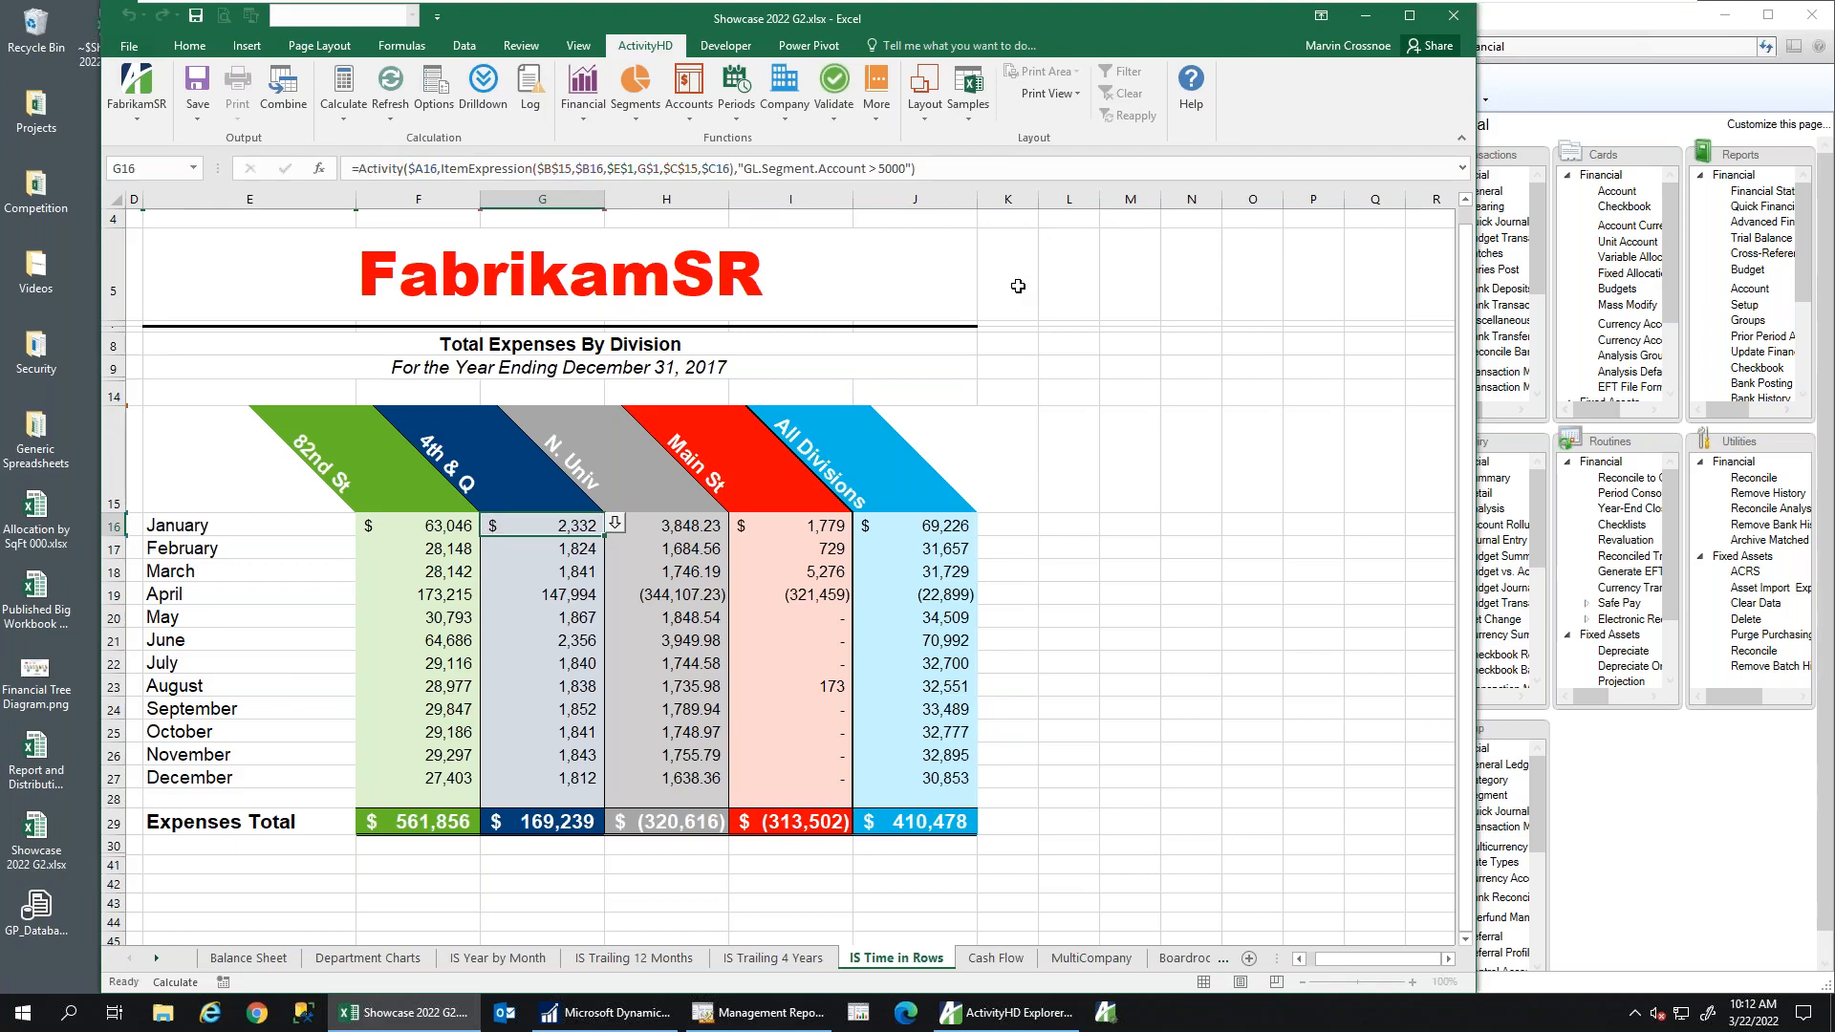
# Pass through the Cash Flow sheet to the MultiCompany a-Brikam Group consolidated income statement
pyautogui.click(1002, 958)
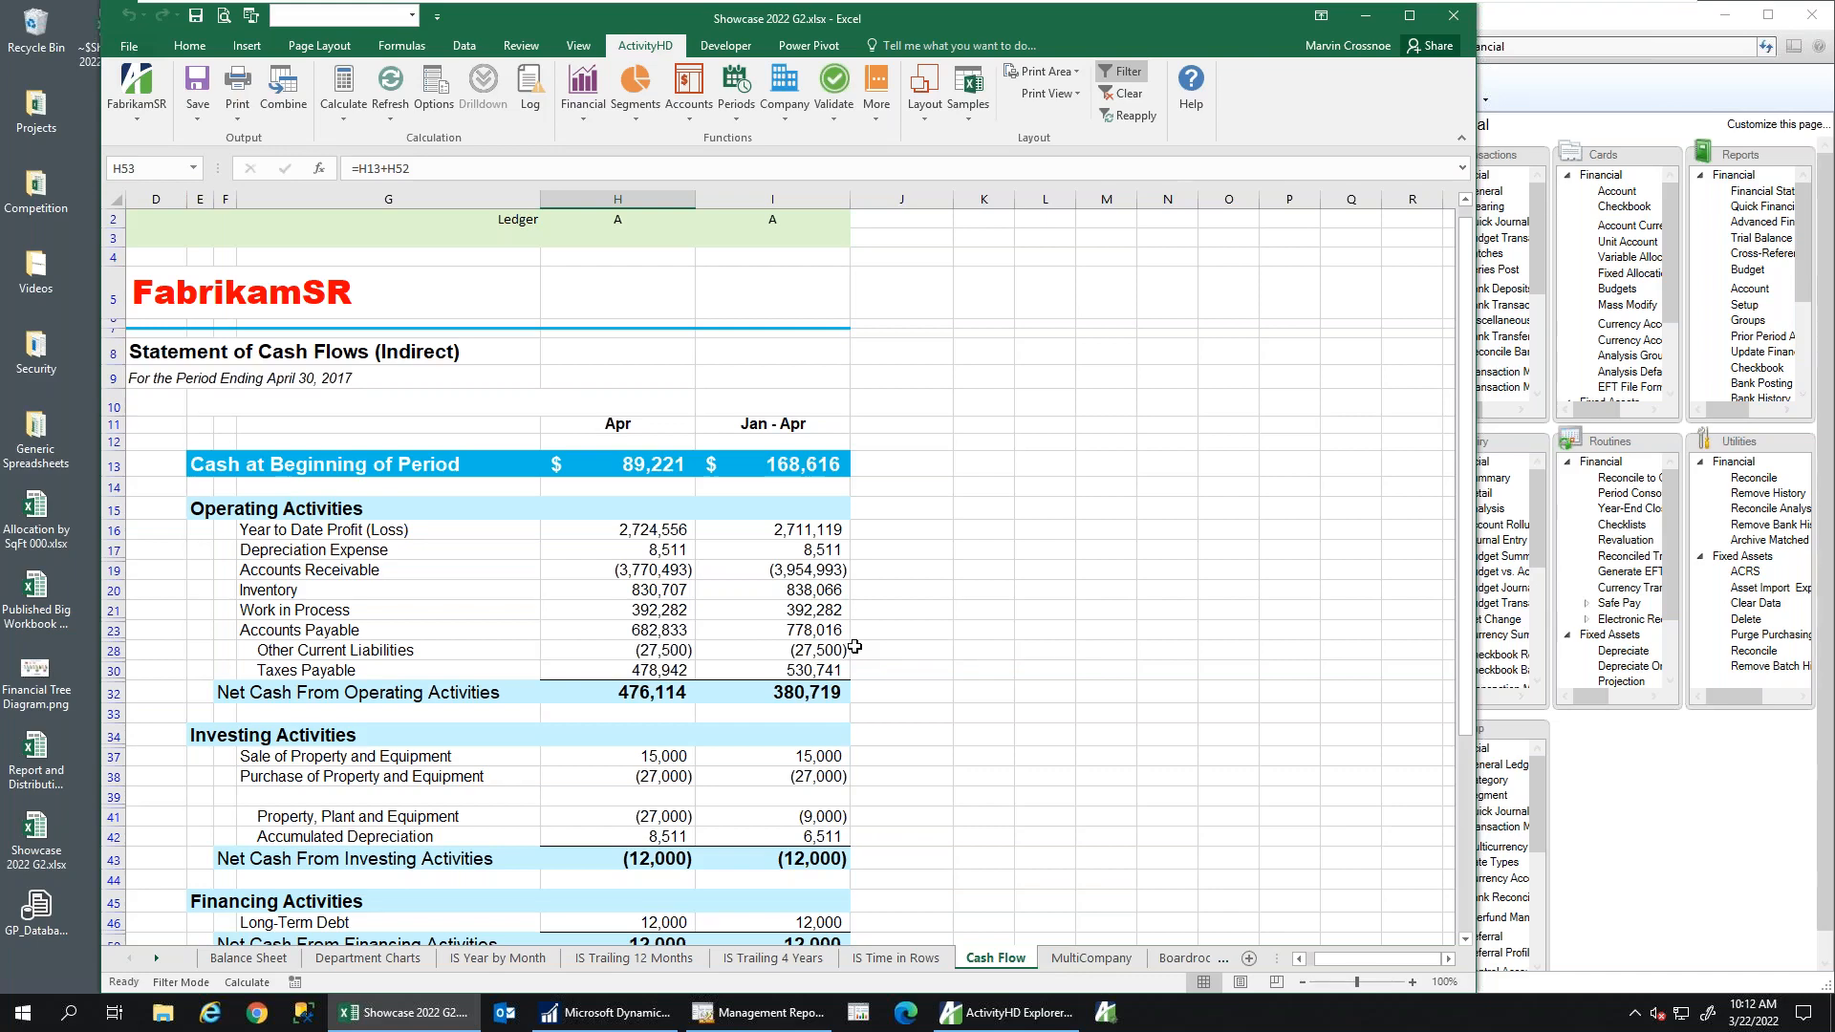
pyautogui.click(1069, 959)
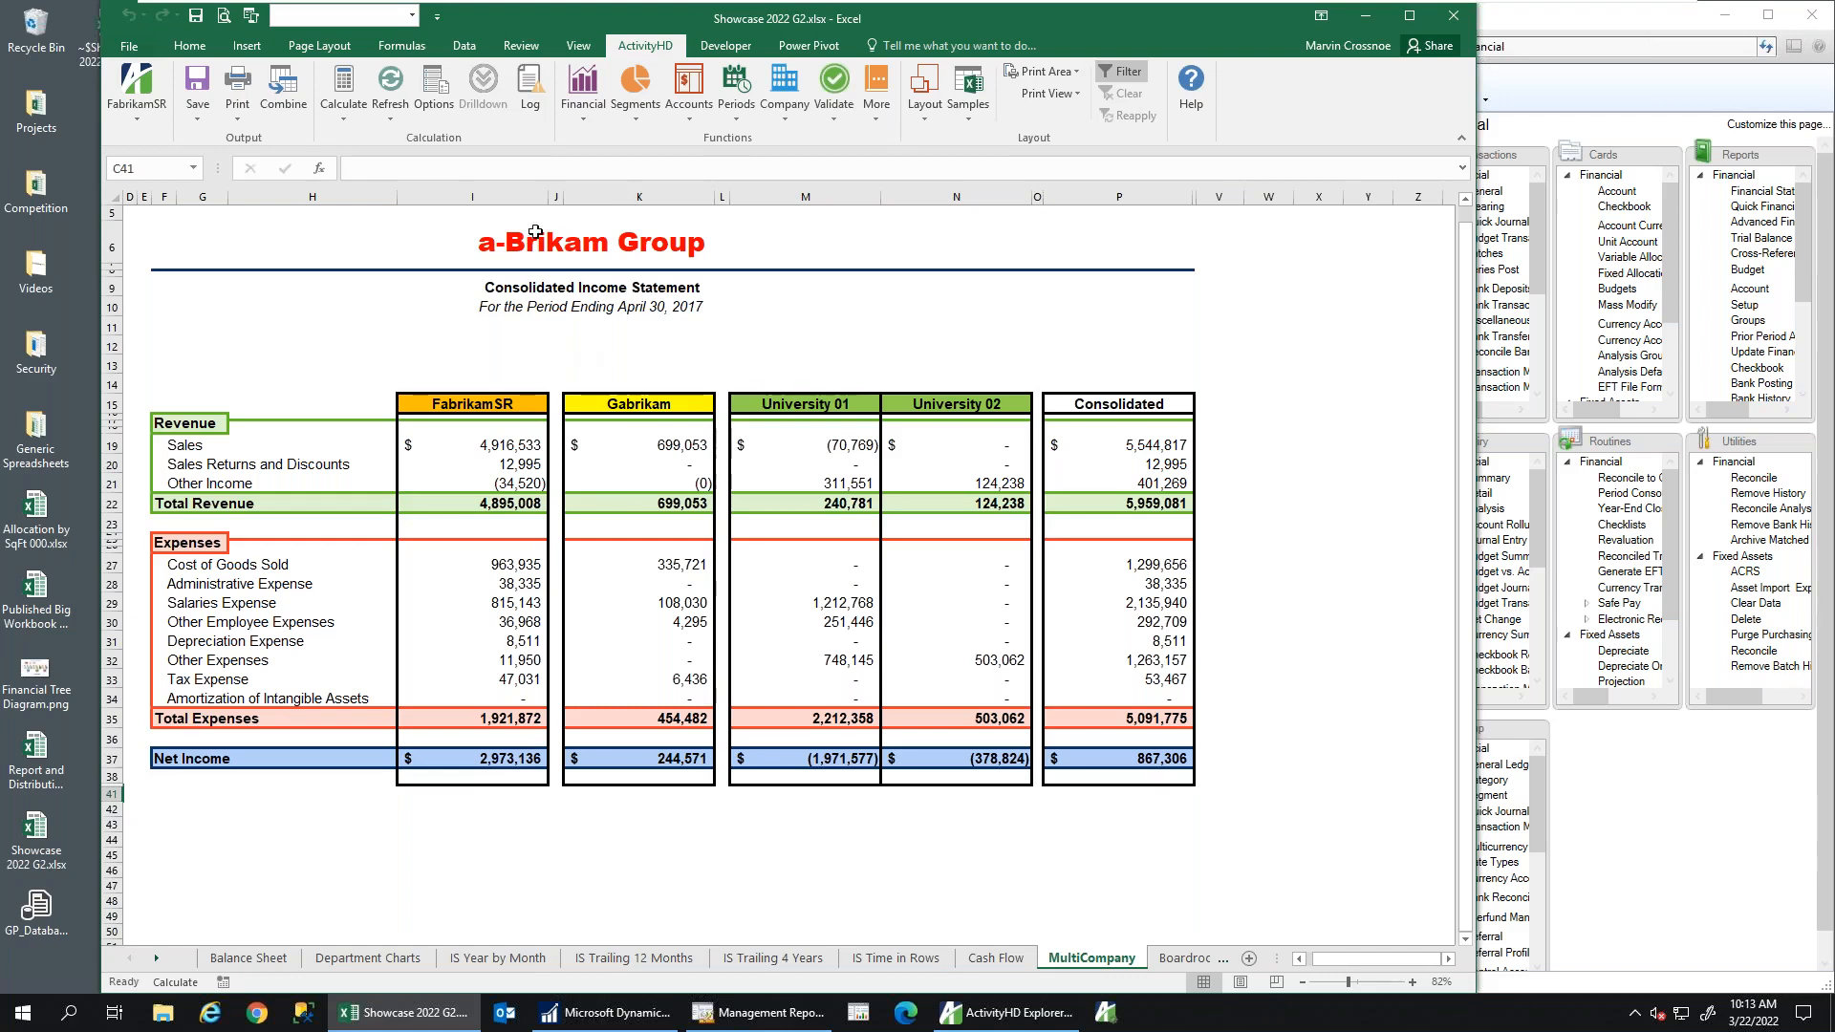
# Select the FabrikamSR, Gabrikam and University 01/02 columns to compare their Sum totals
pyautogui.click(466, 195)
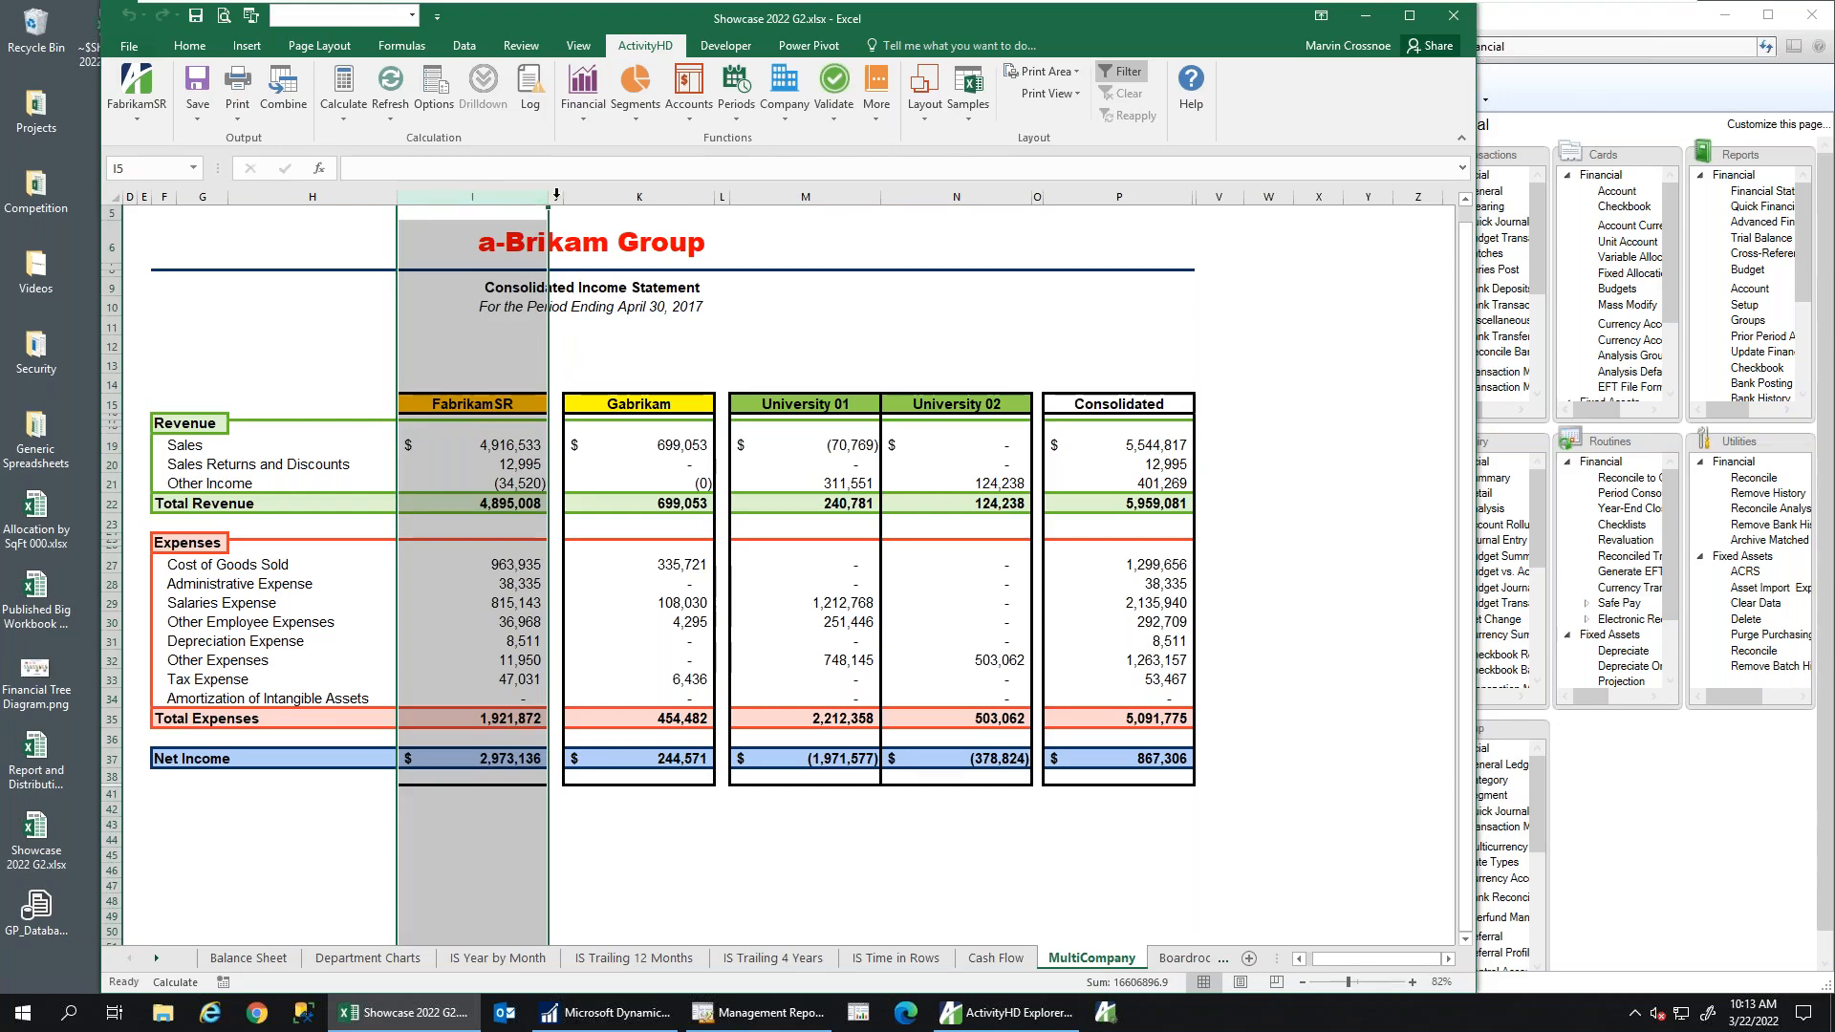
pyautogui.click(639, 196)
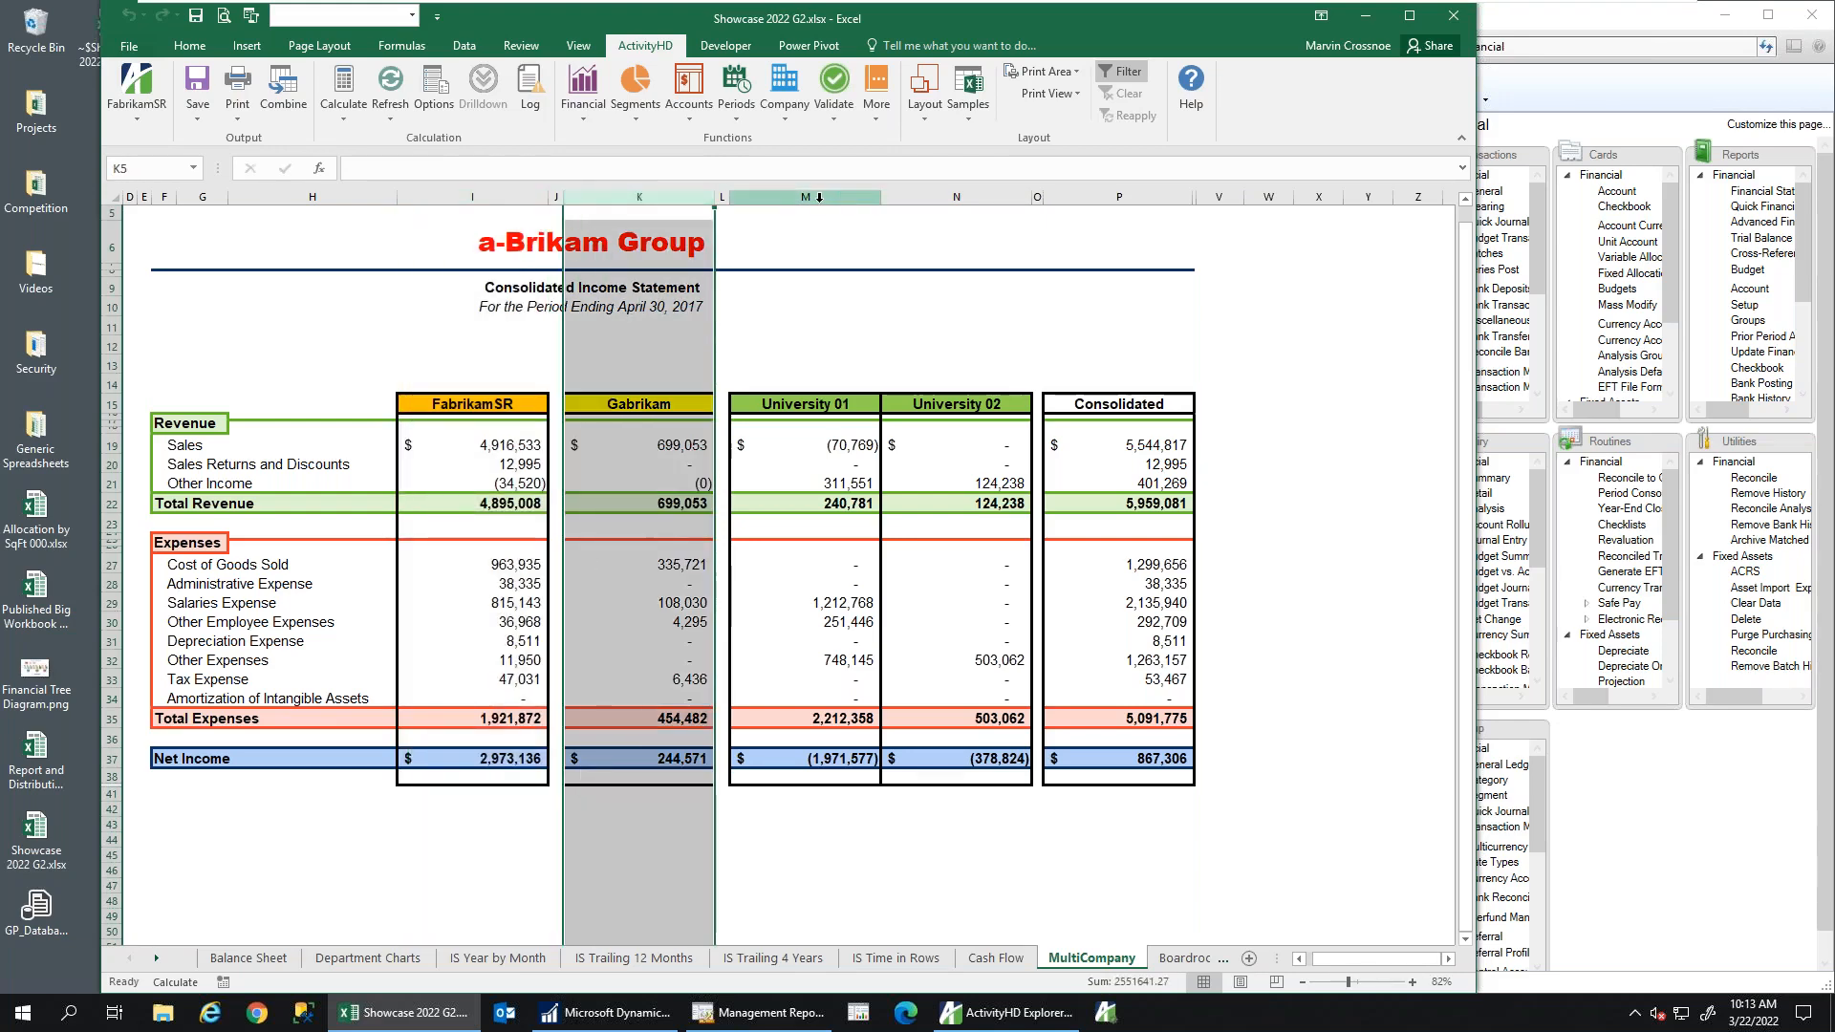
pyautogui.moveTo(806, 196); pyautogui.dragTo(1005, 187)
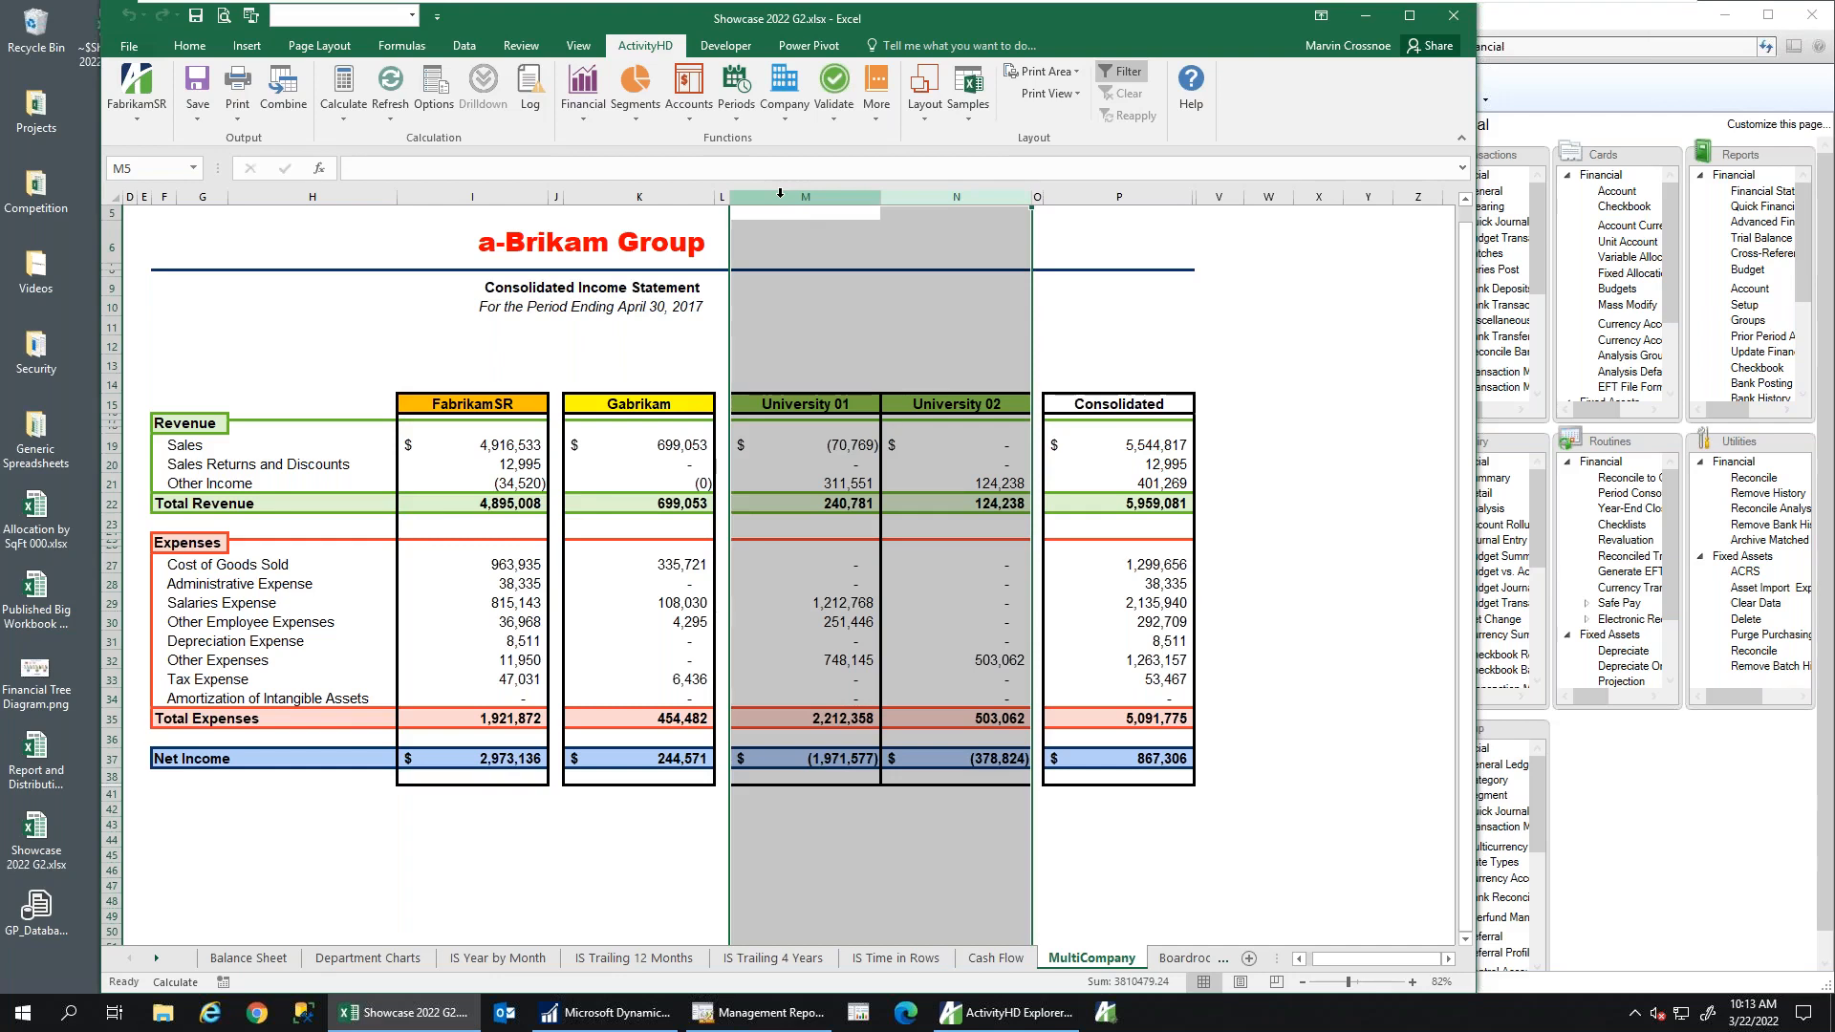
pyautogui.moveTo(780, 194); pyautogui.dragTo(936, 197)
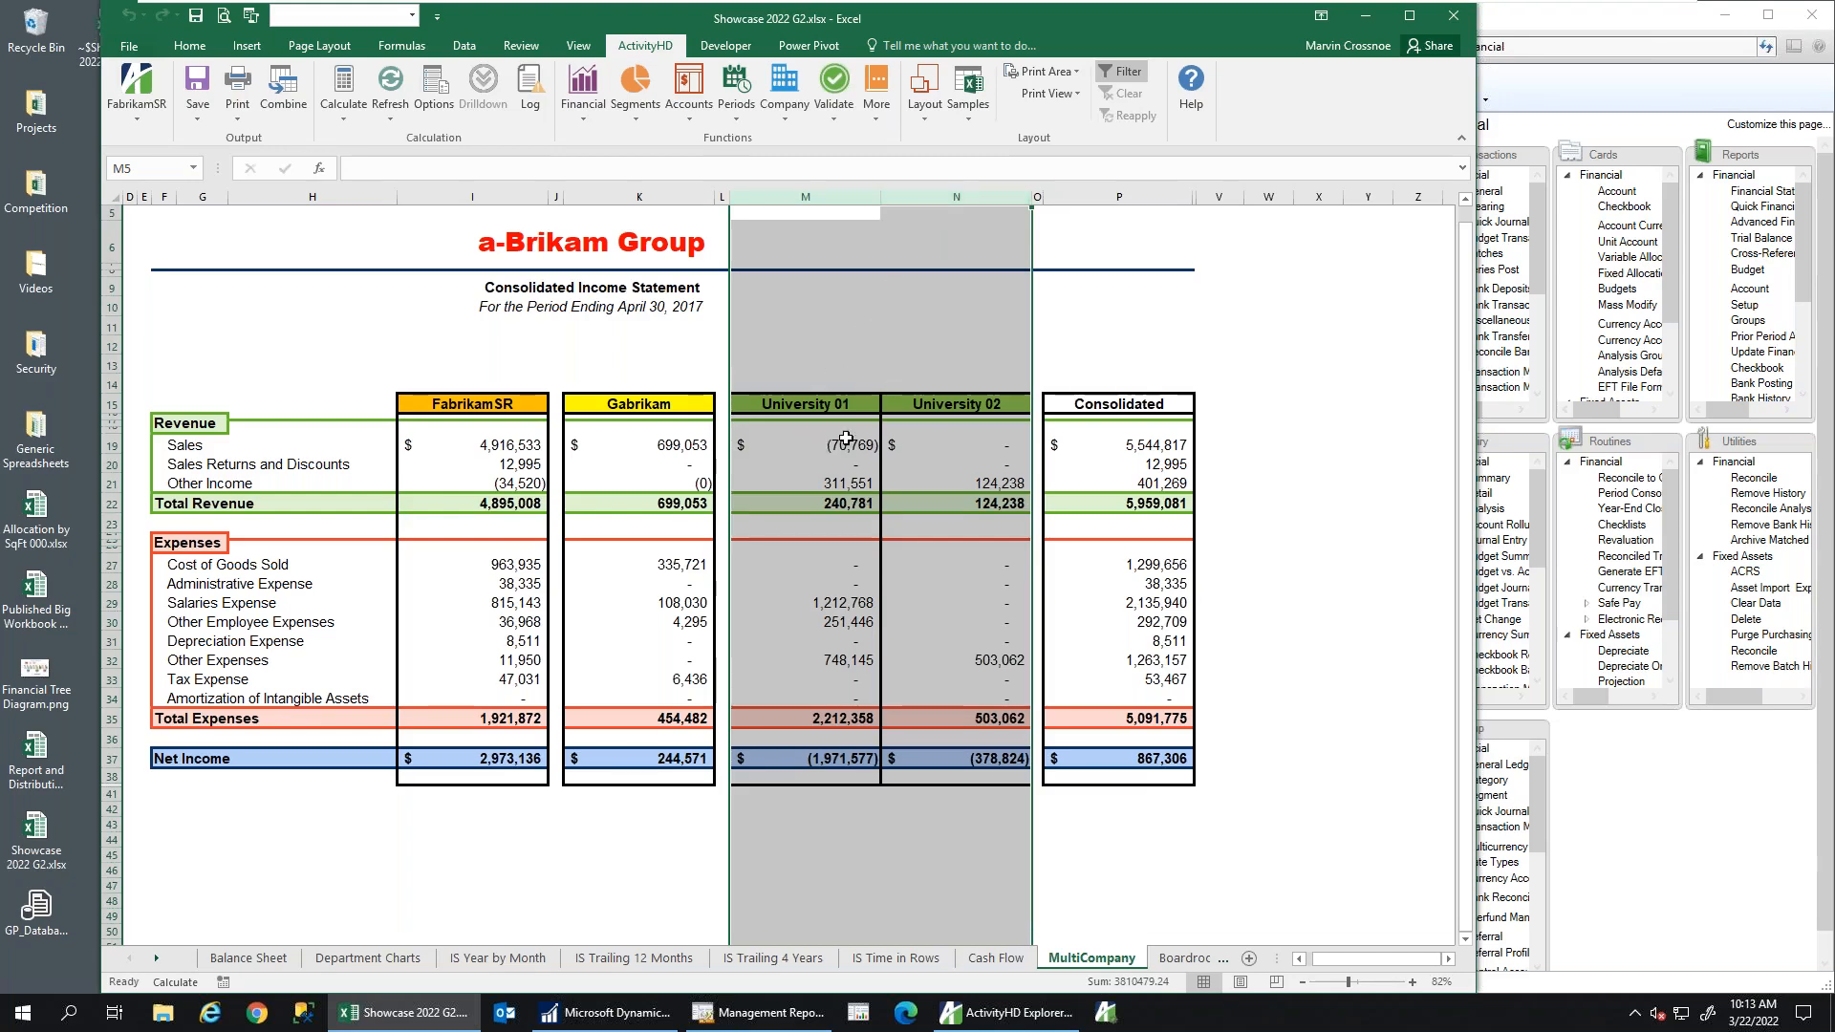
pyautogui.click(492, 196)
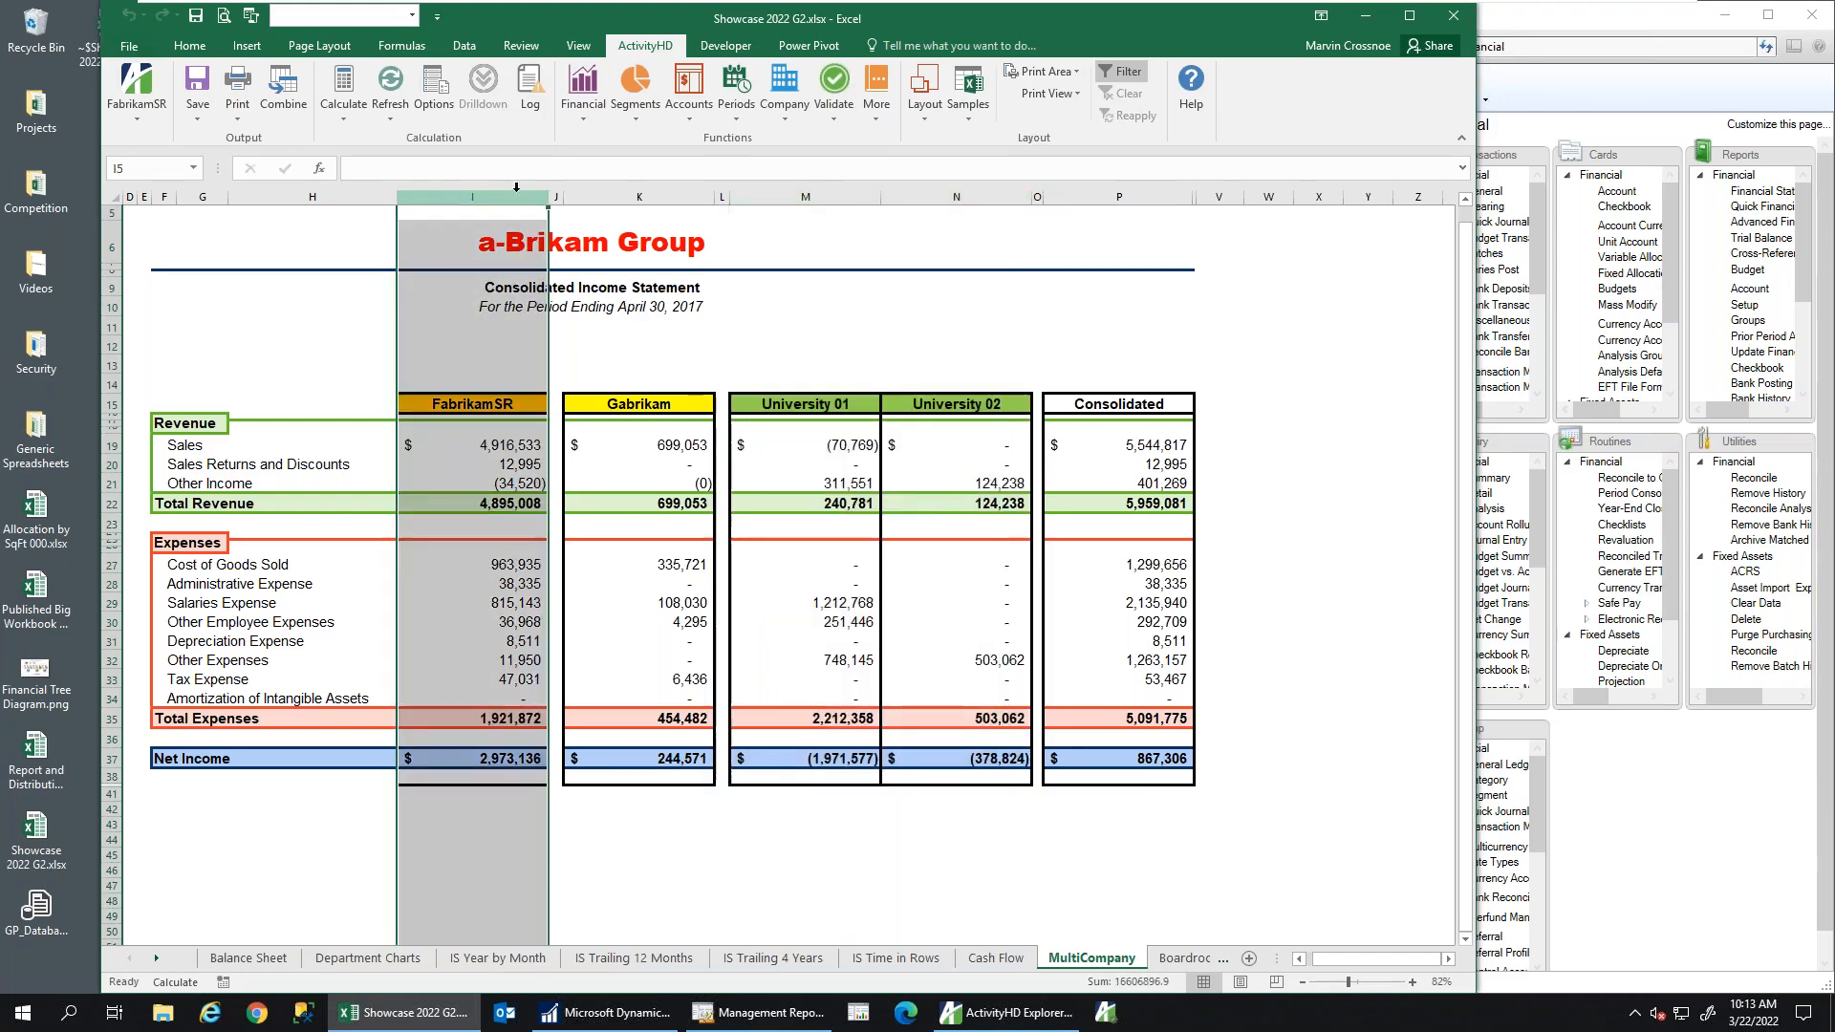
pyautogui.click(626, 196)
pyautogui.moveTo(812, 196)
pyautogui.mouseDown()
pyautogui.moveTo(956, 198)
pyautogui.moveTo(965, 241)
pyautogui.mouseUp()
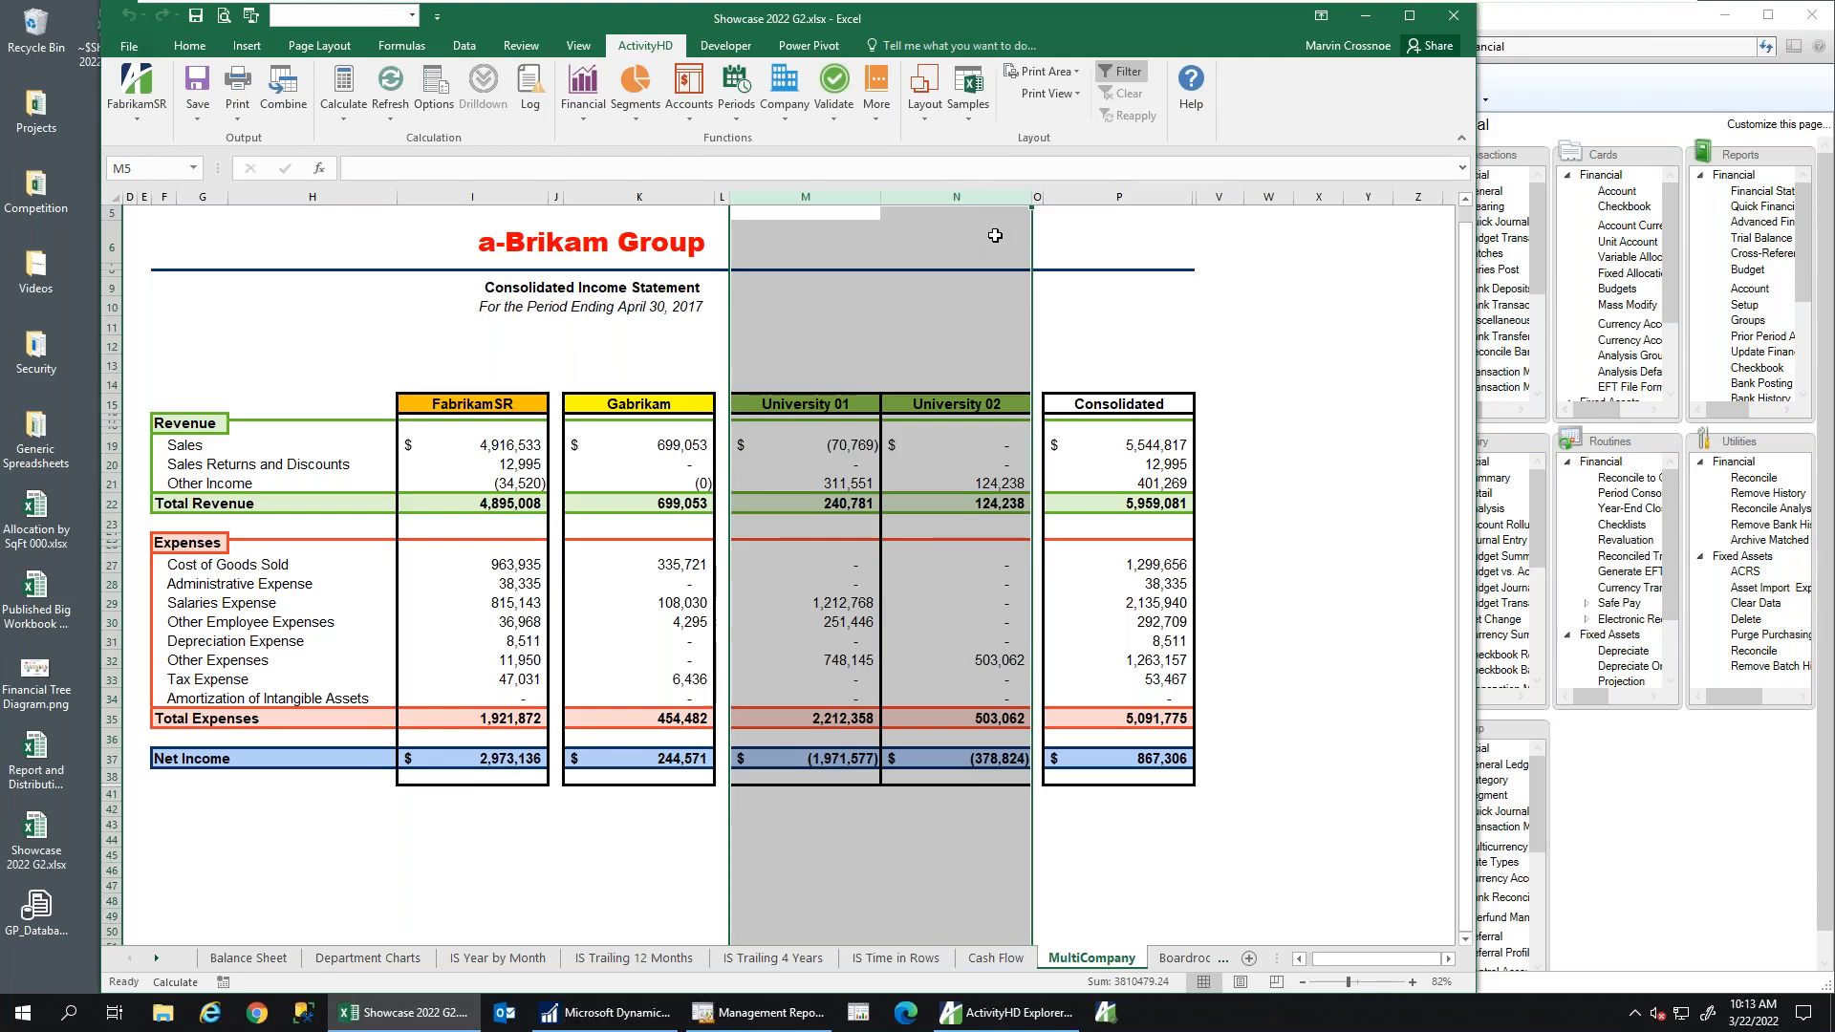
# Compare the Consolidated column with the University, FabrikamSR and Gabrikam columns, then open Boardroom
pyautogui.click(1147, 197)
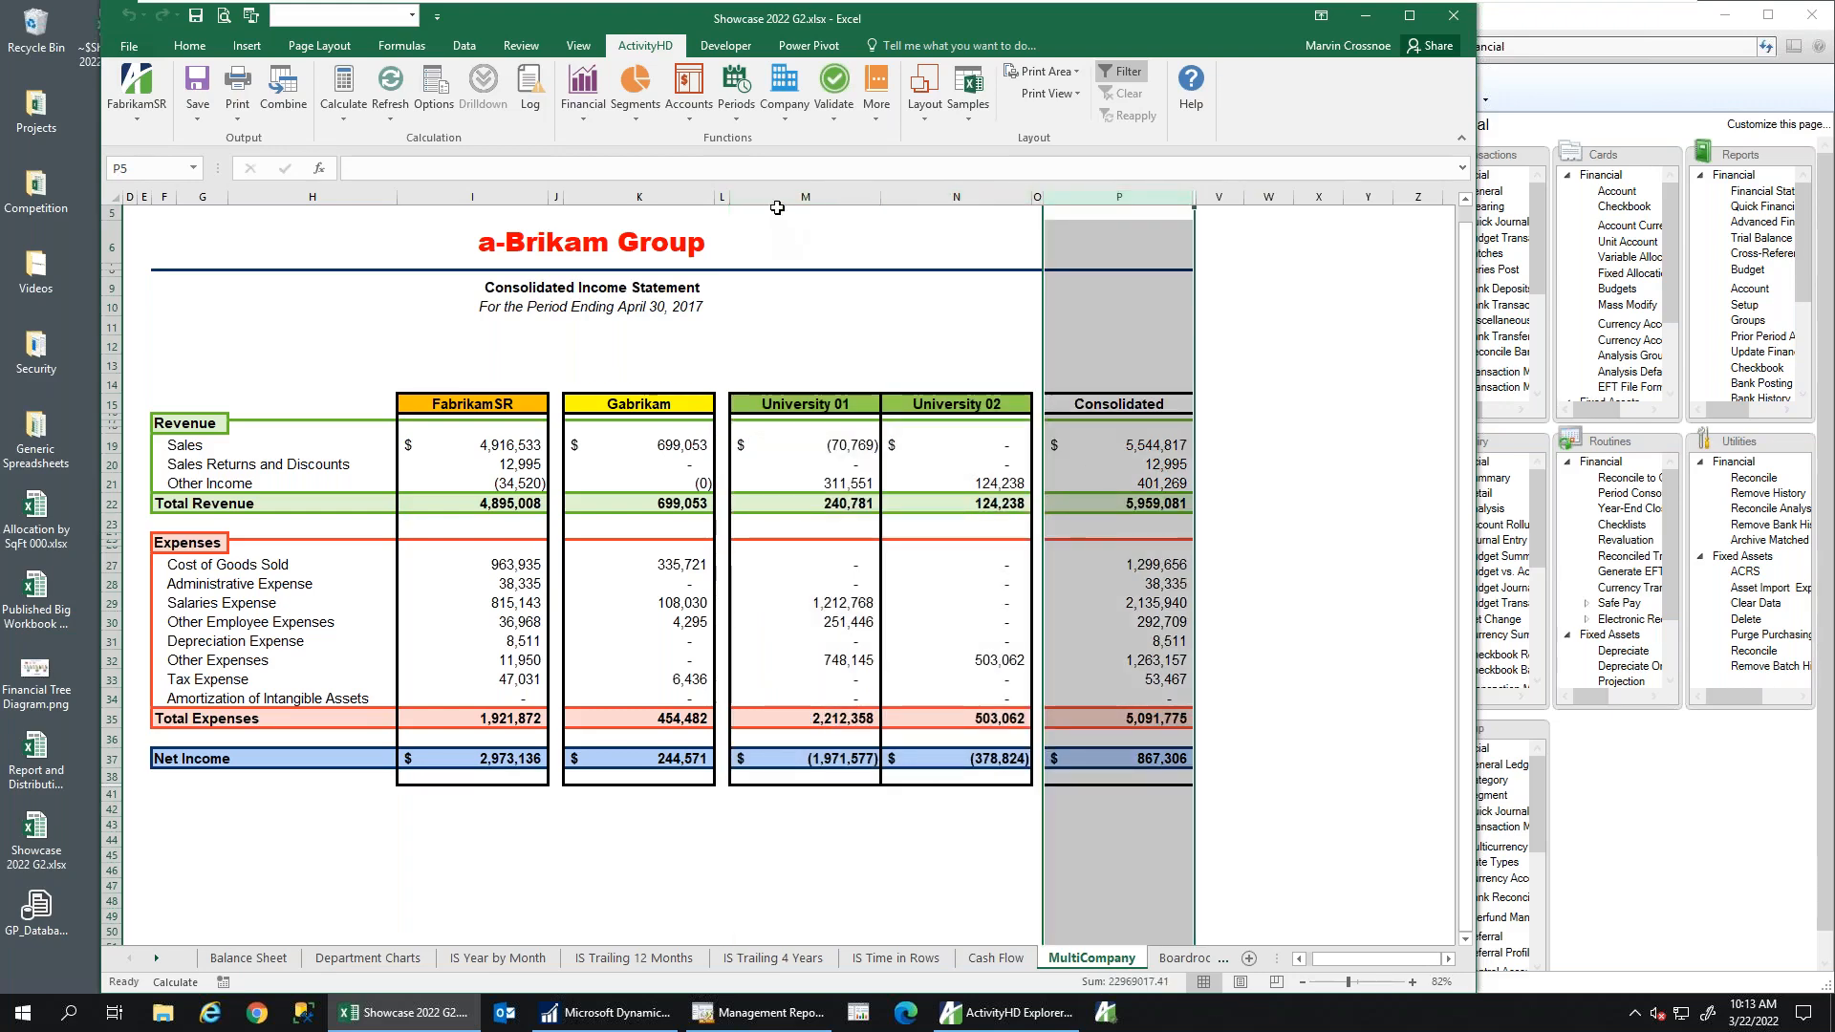
pyautogui.moveTo(768, 196); pyautogui.dragTo(956, 197)
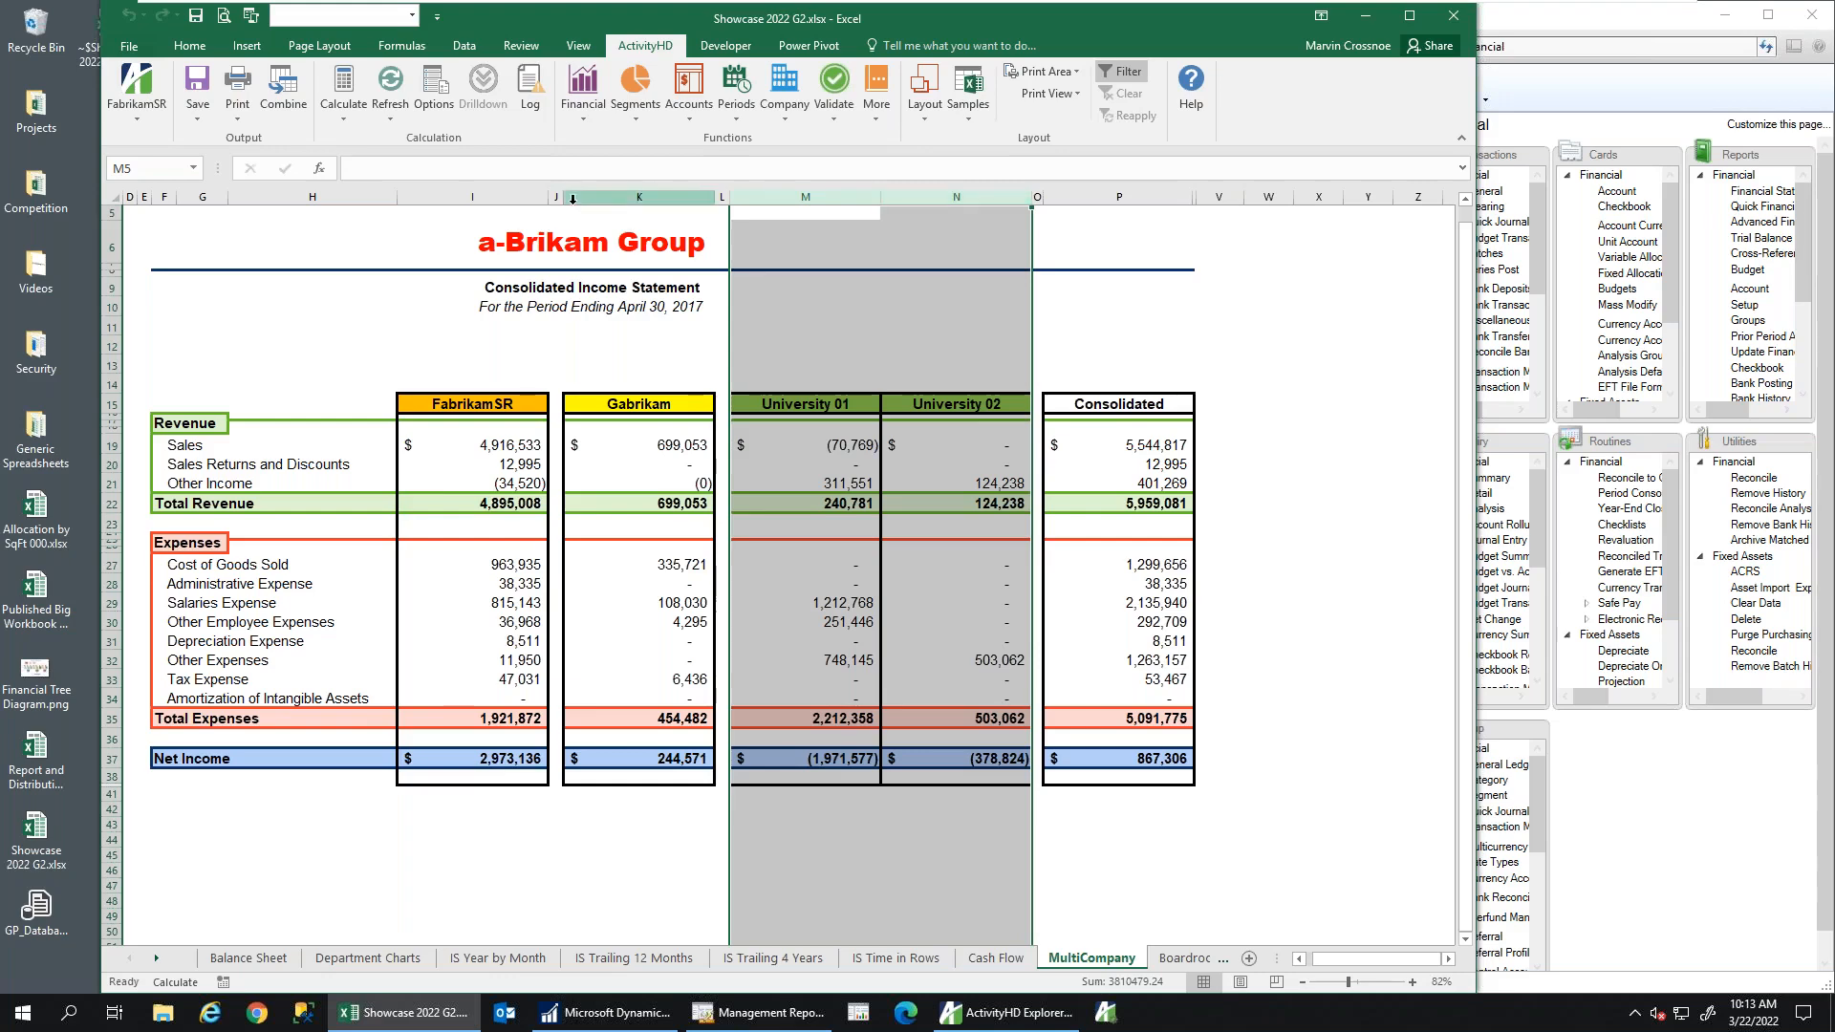
pyautogui.click(473, 195)
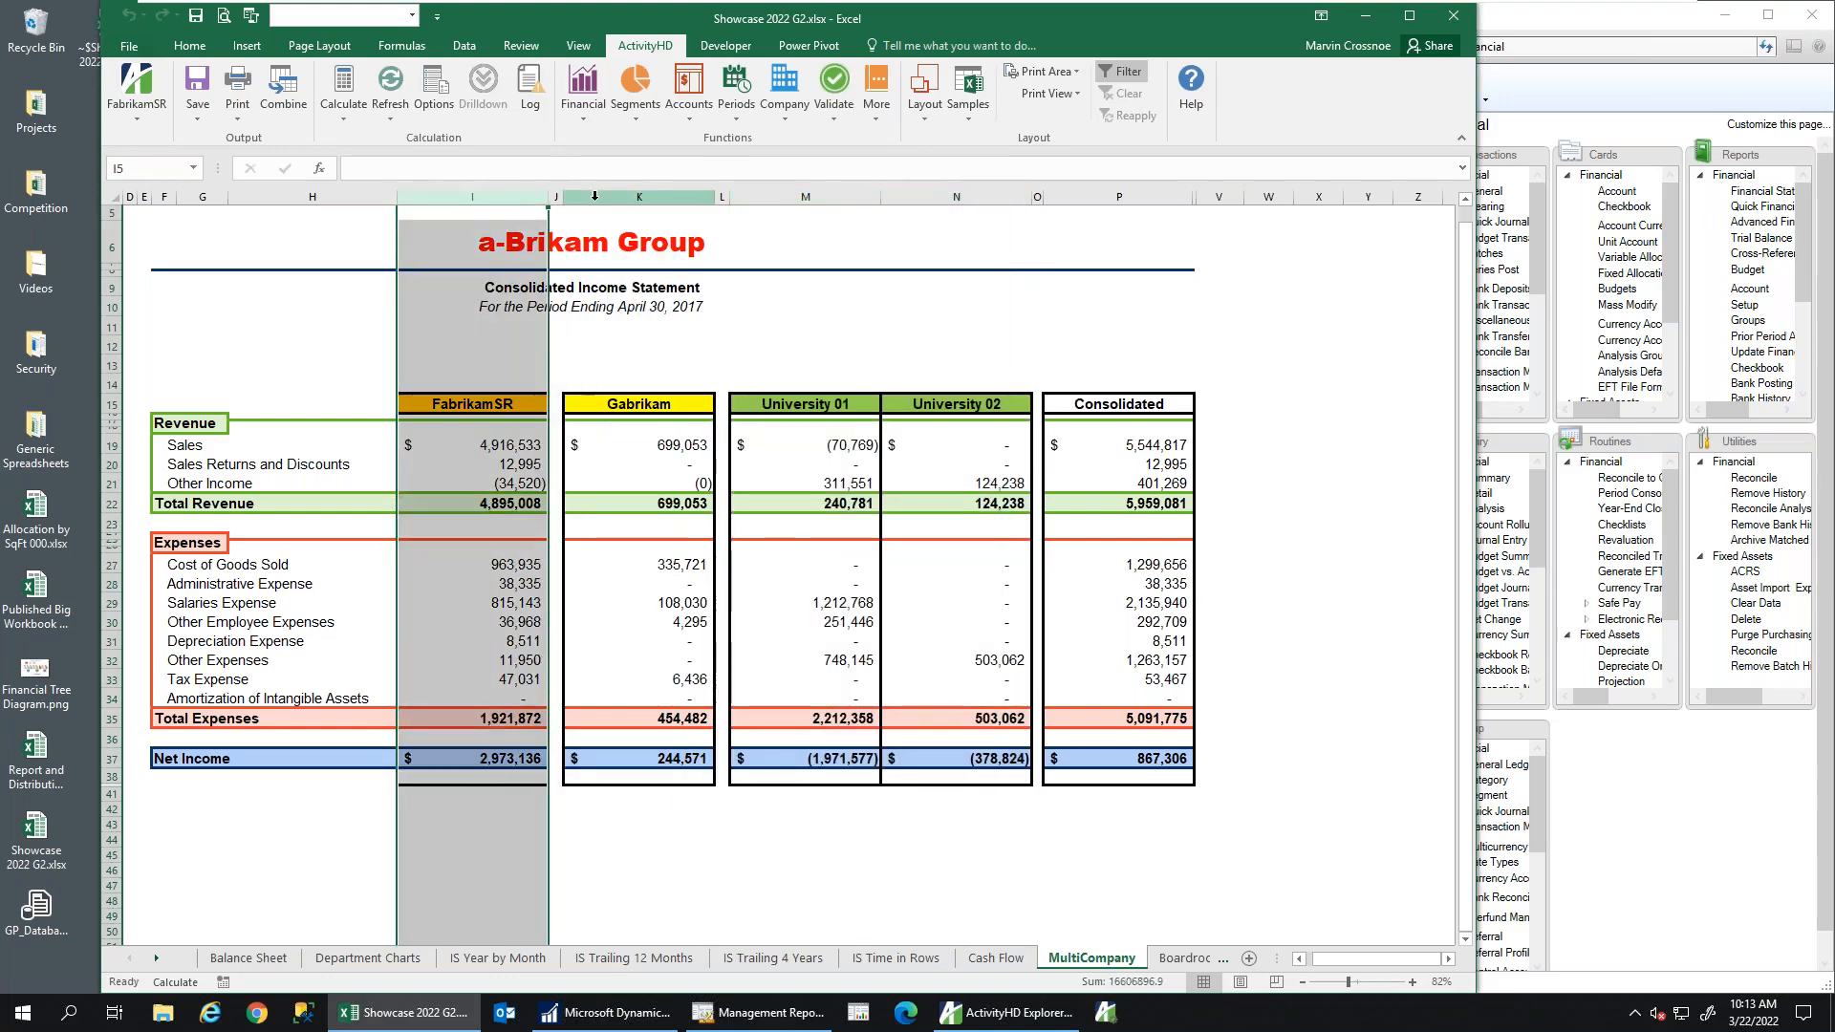
pyautogui.click(639, 197)
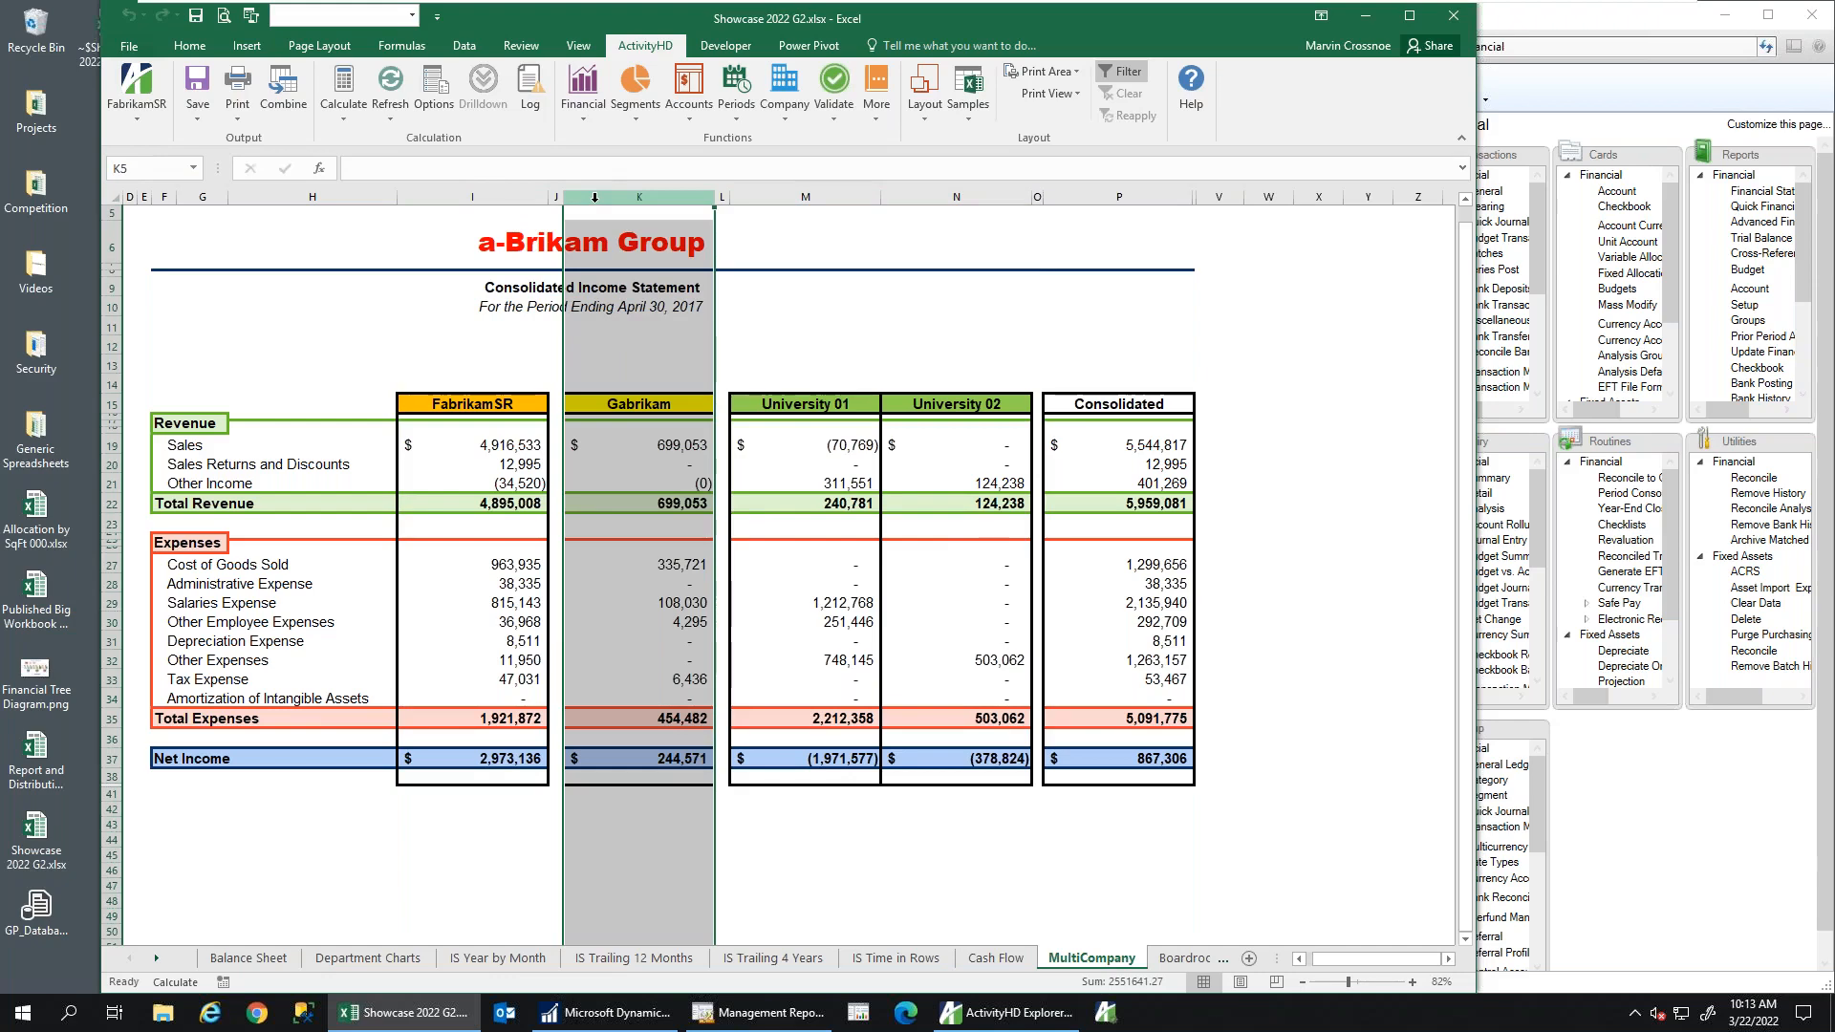
pyautogui.click(1185, 957)
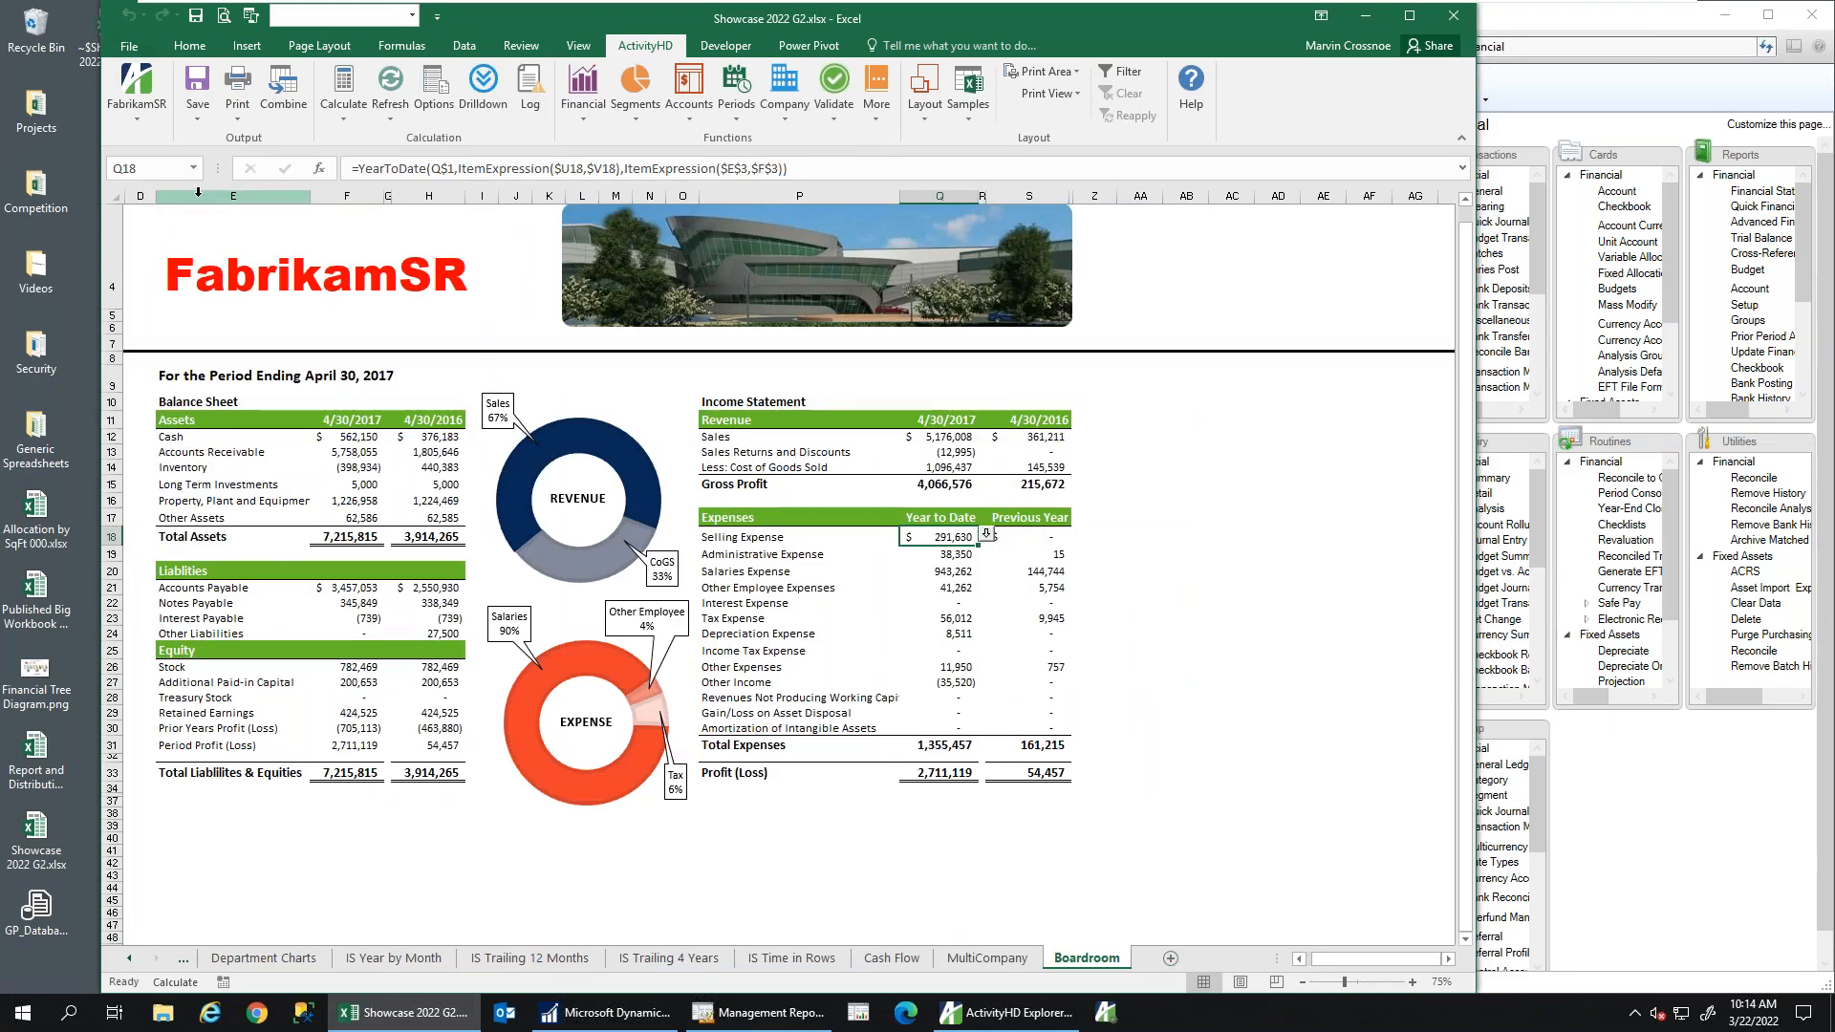
# Select Boardroom columns E:H and P:S, then switch to the Balance Sheet sheet
pyautogui.moveTo(198, 192); pyautogui.dragTo(426, 197)
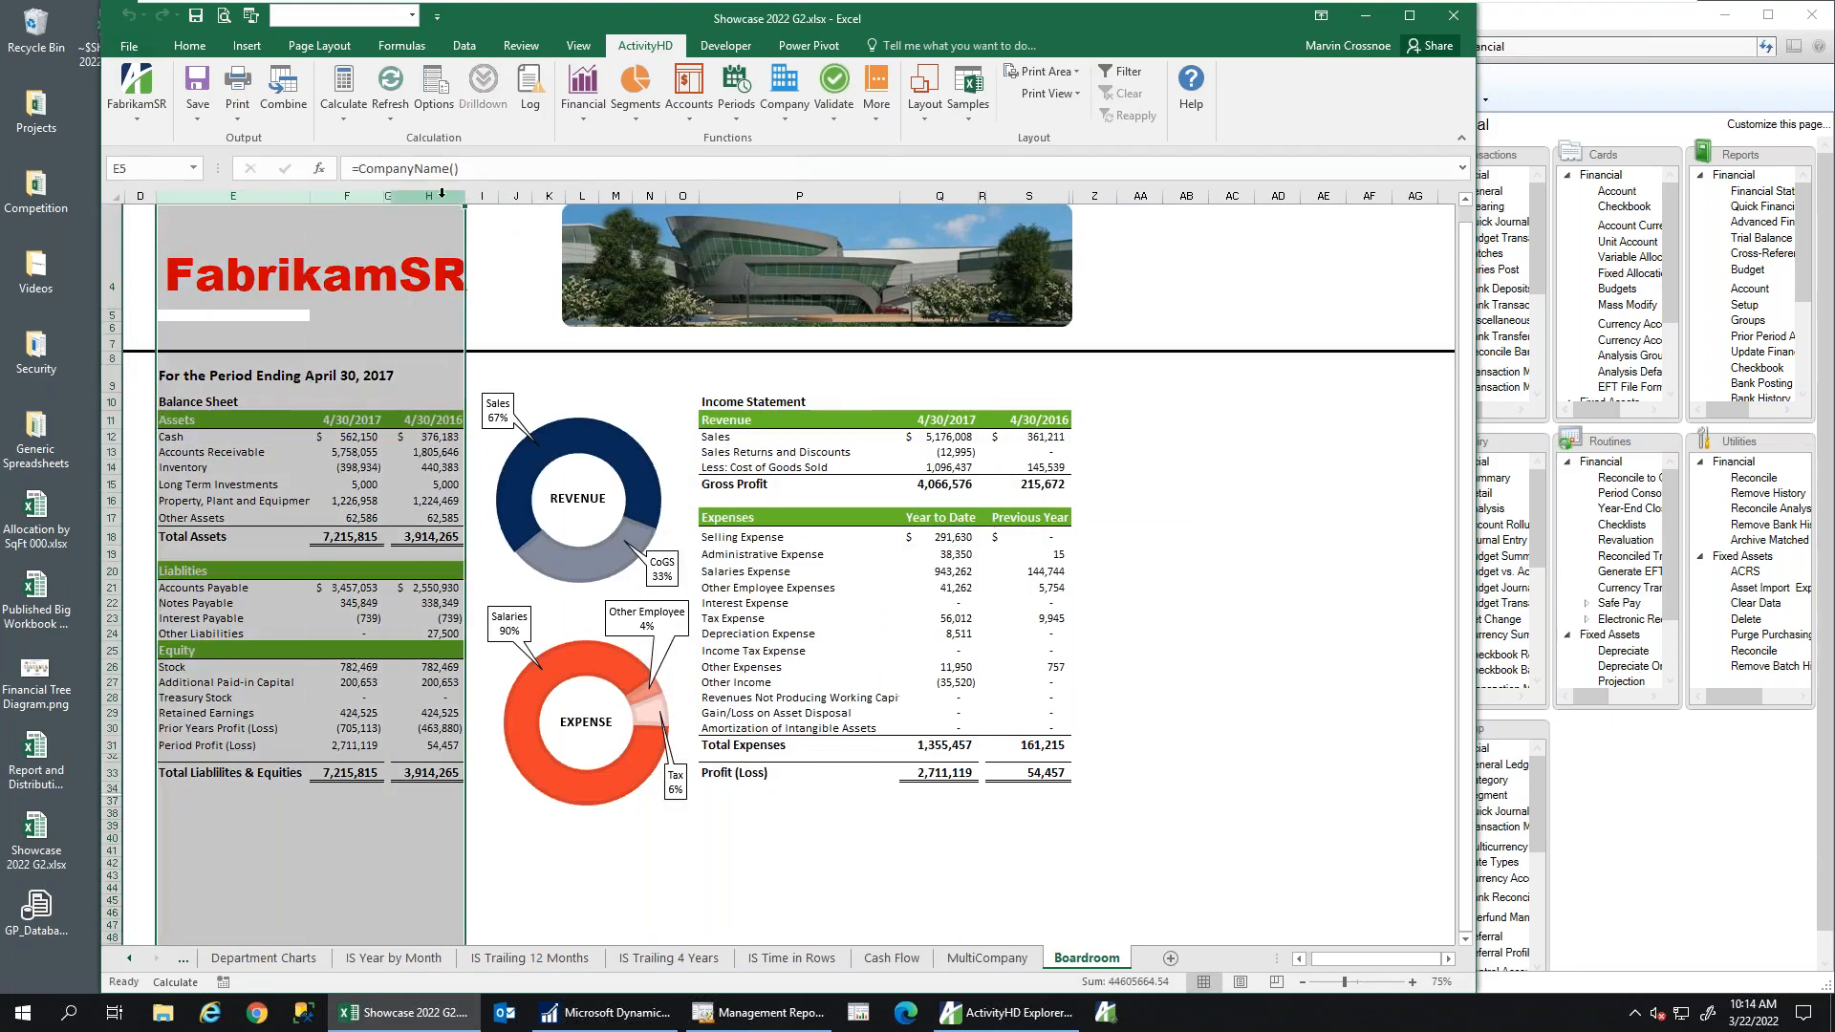
pyautogui.moveTo(937, 200); pyautogui.dragTo(1051, 199)
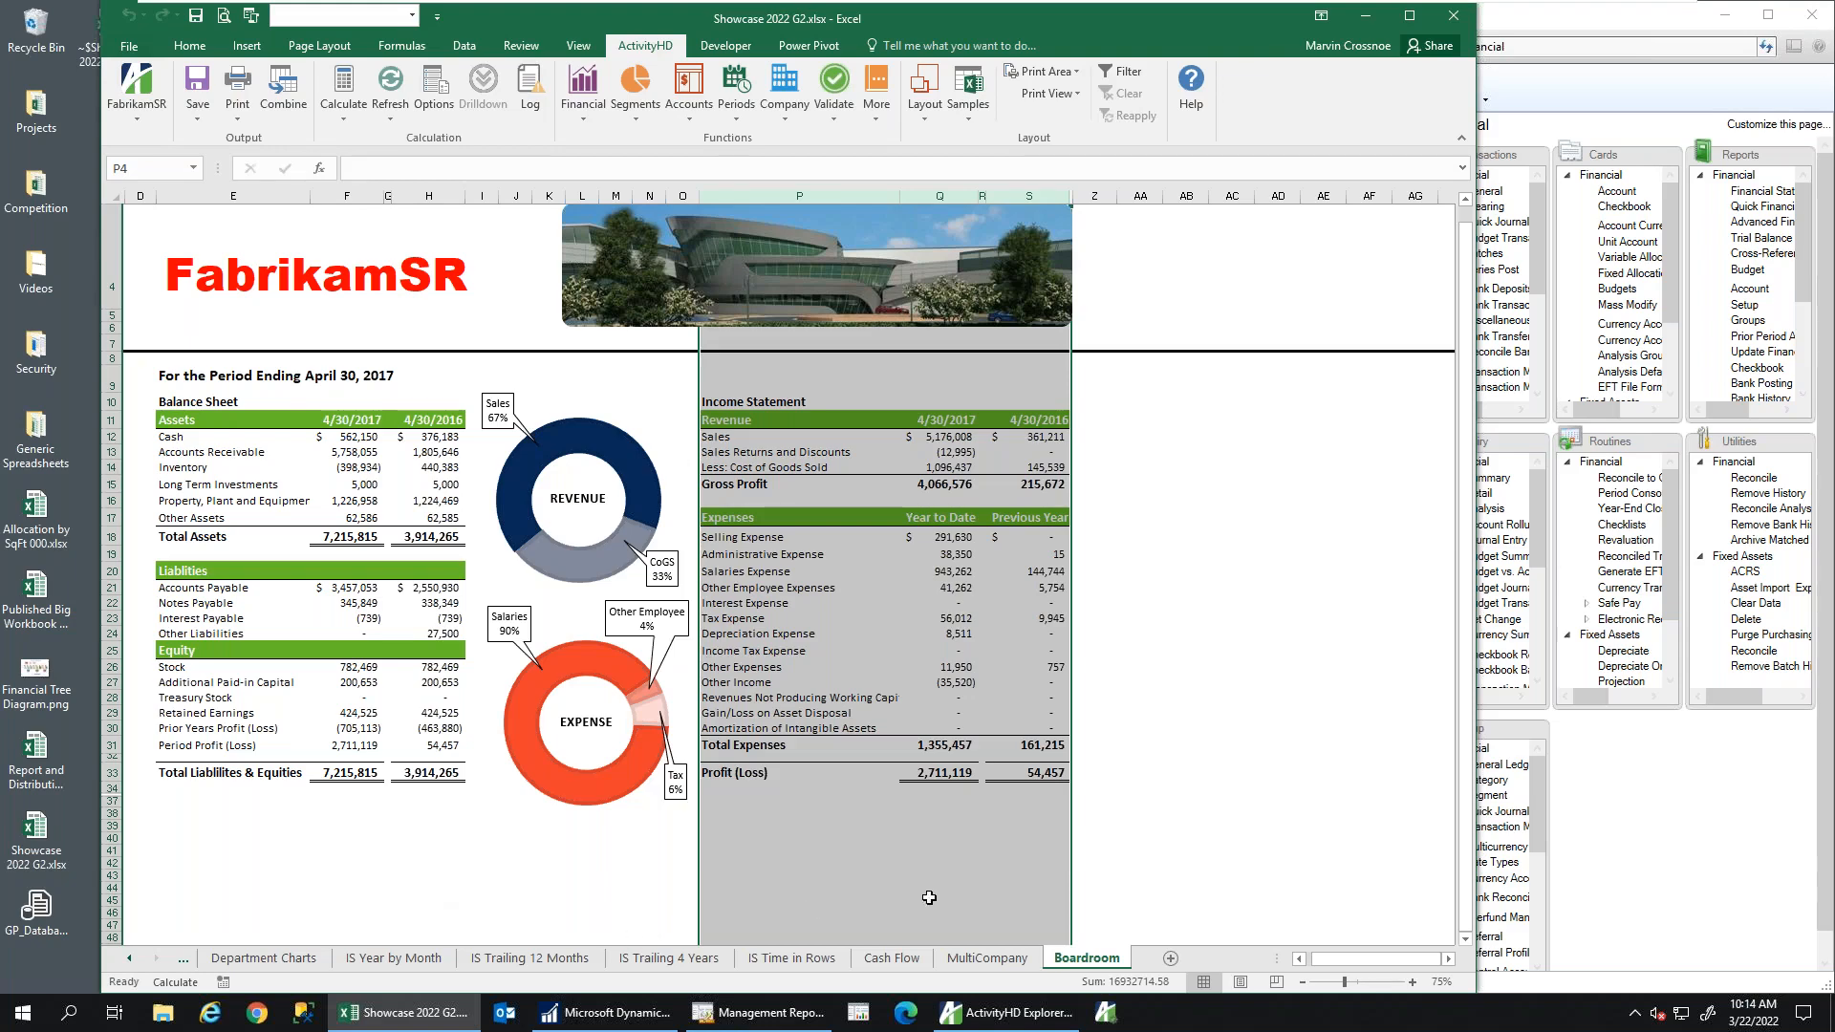
pyautogui.click(130, 958)
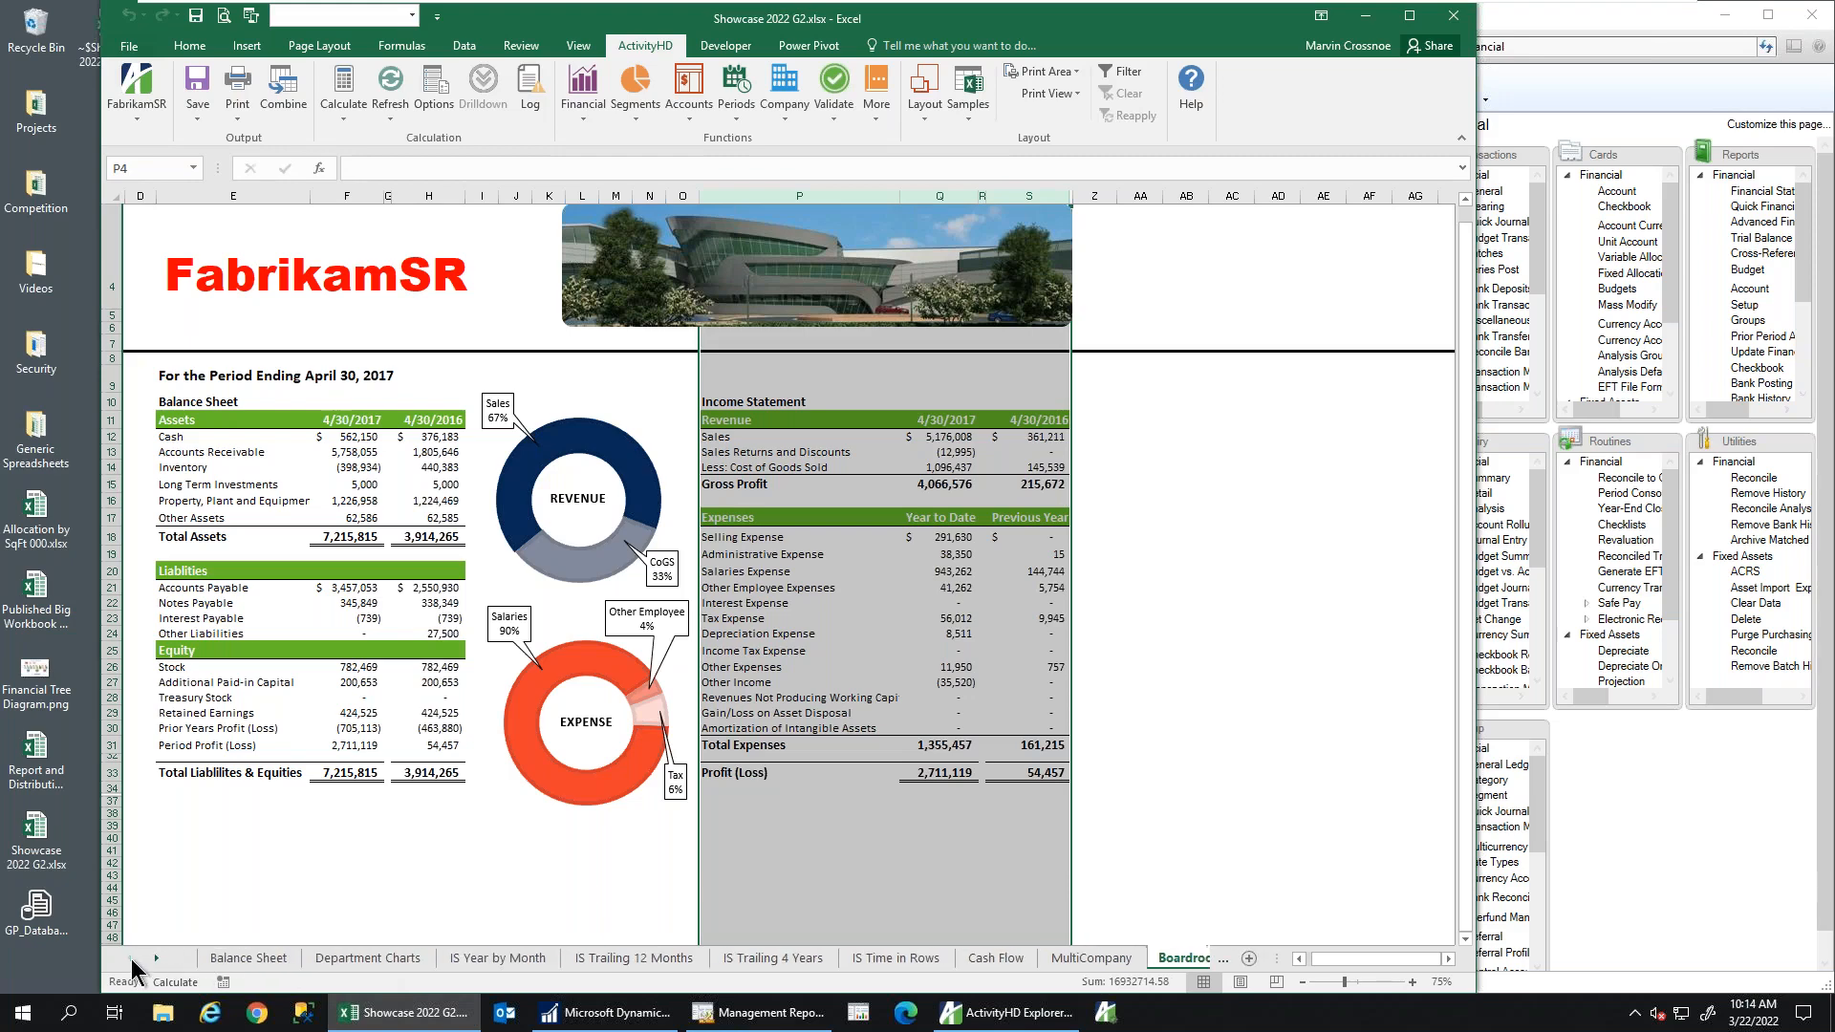
pyautogui.click(273, 965)
# On Department Charts, select cell E8 and bring up ActivityHD Workbook Options
pyautogui.click(390, 955)
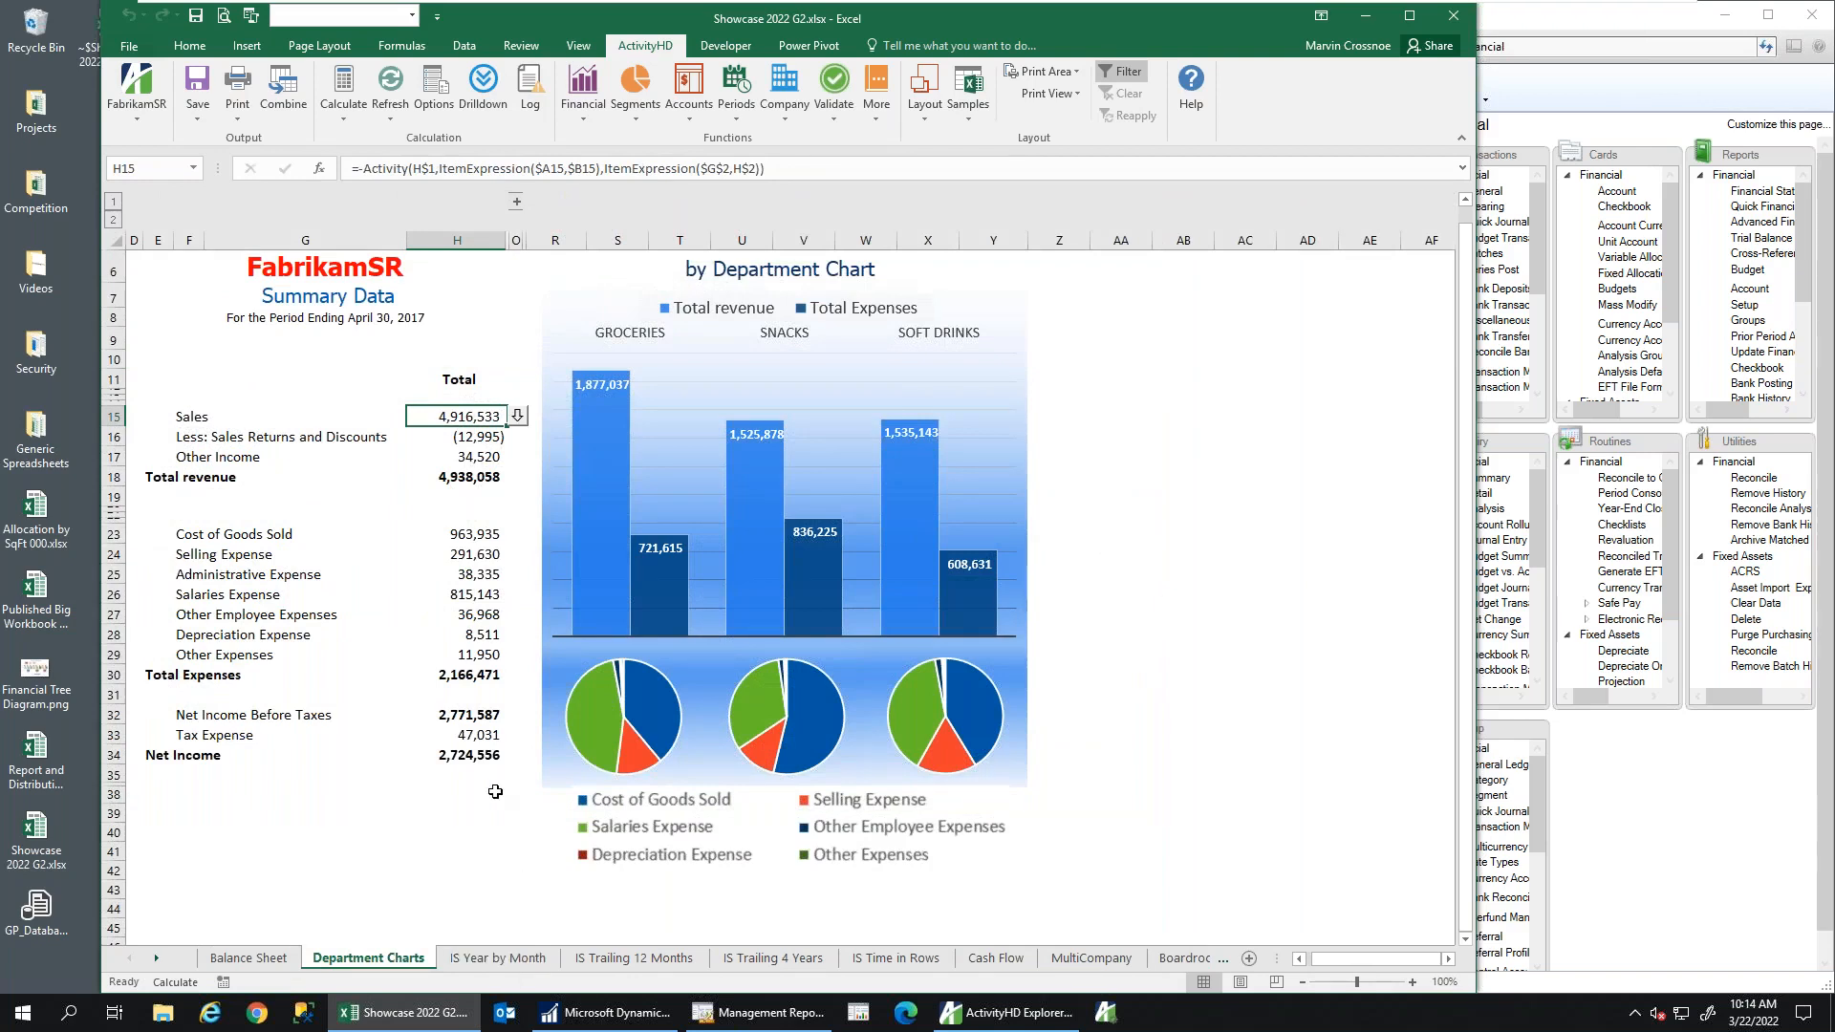
pyautogui.click(346, 325)
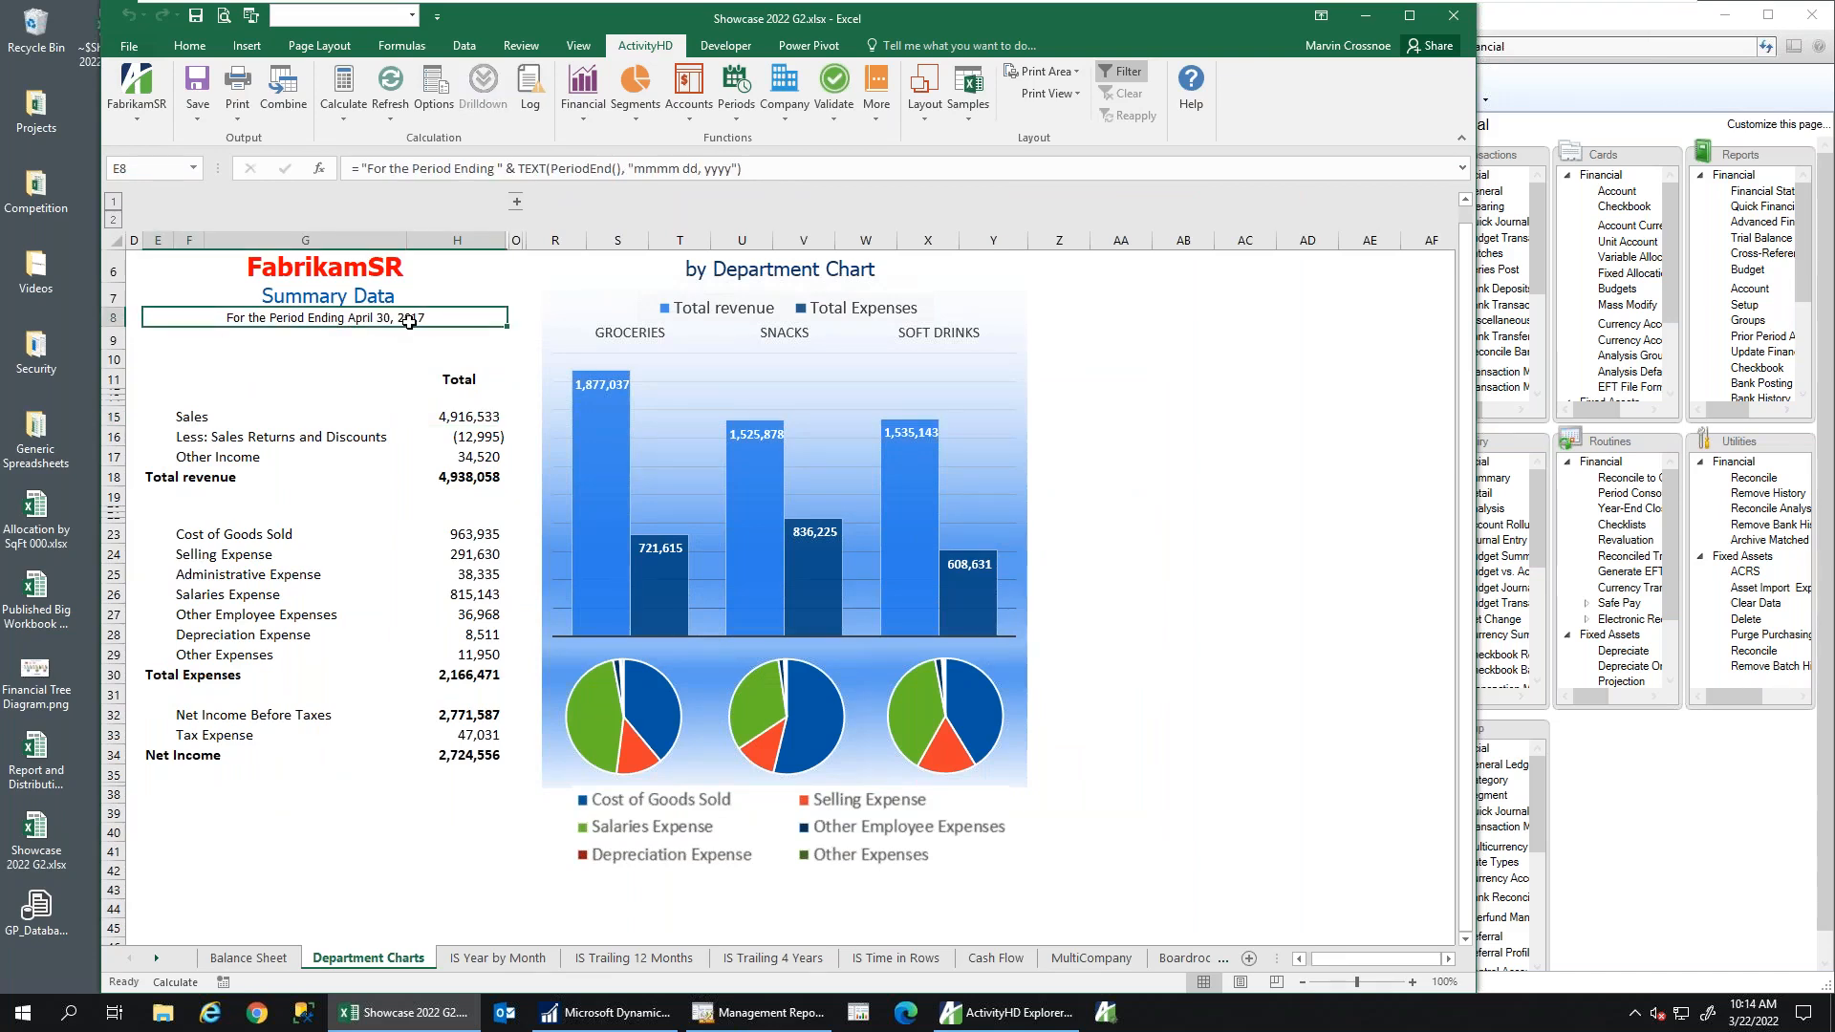
pyautogui.click(434, 91)
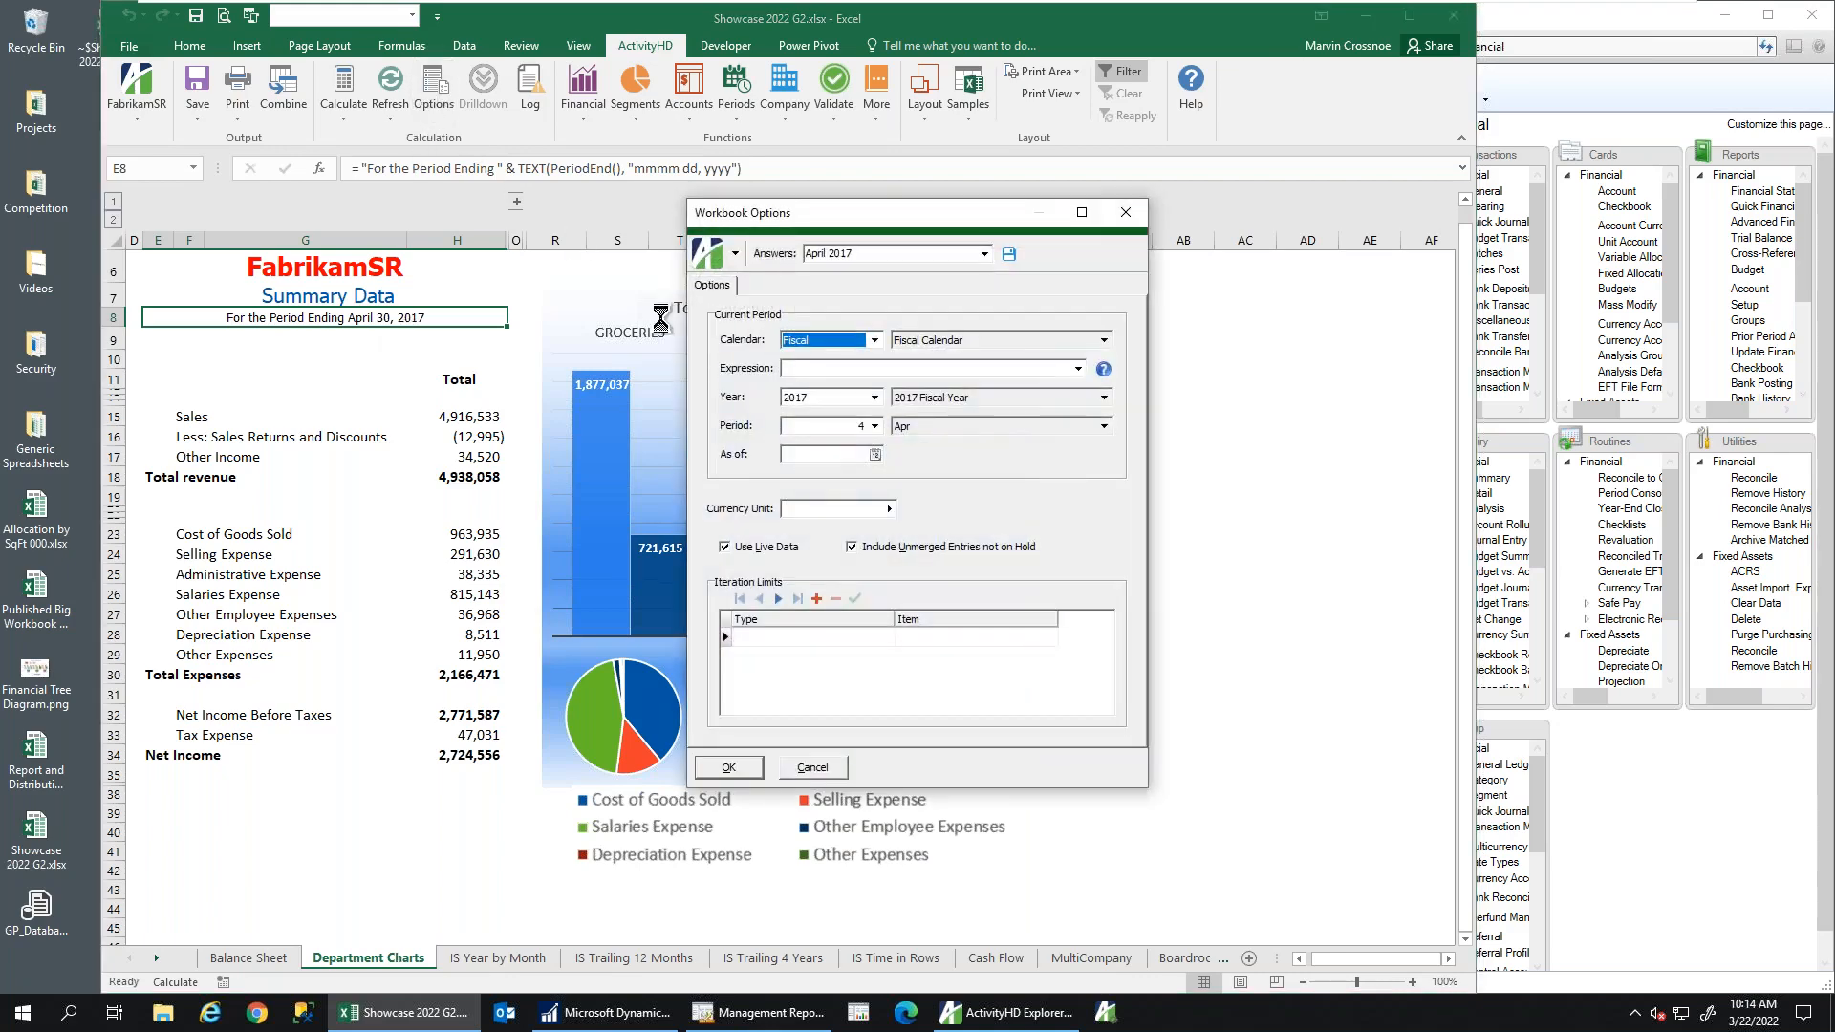
# Set the Workbook Options period to 5 (May) and recalculate the workbook
pyautogui.click(874, 426)
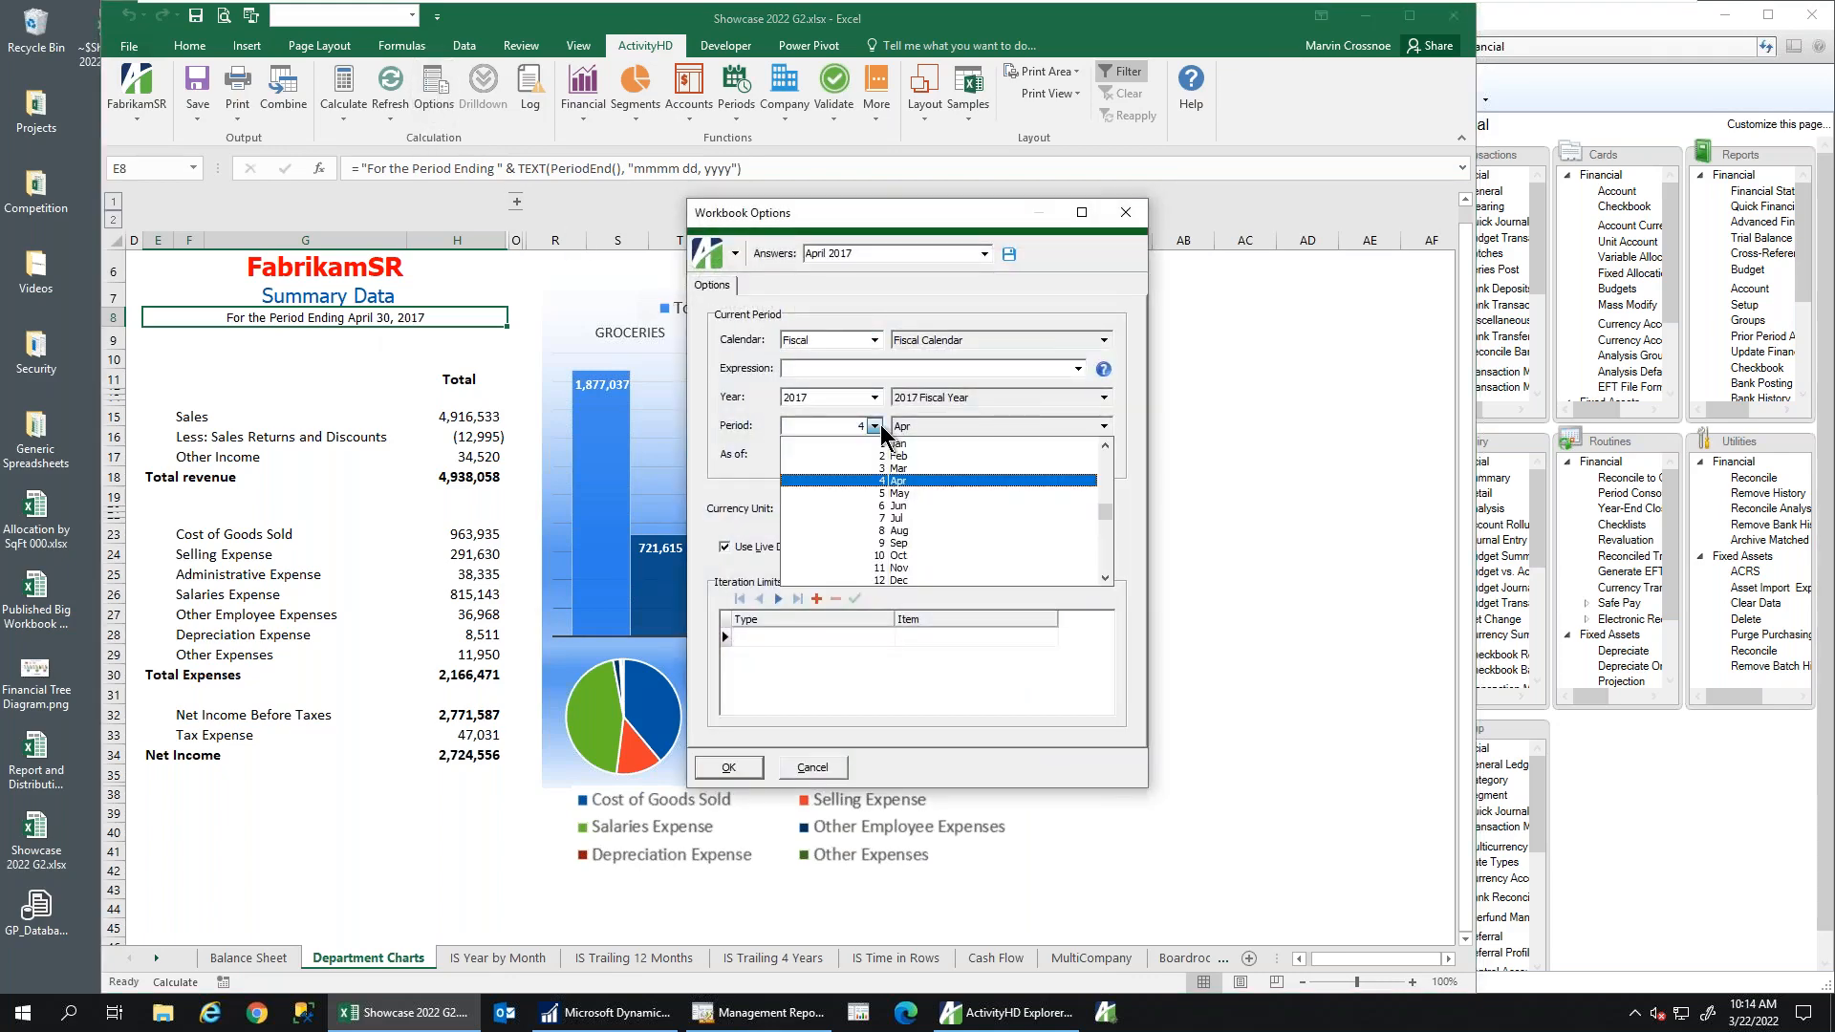
pyautogui.click(899, 493)
pyautogui.click(738, 770)
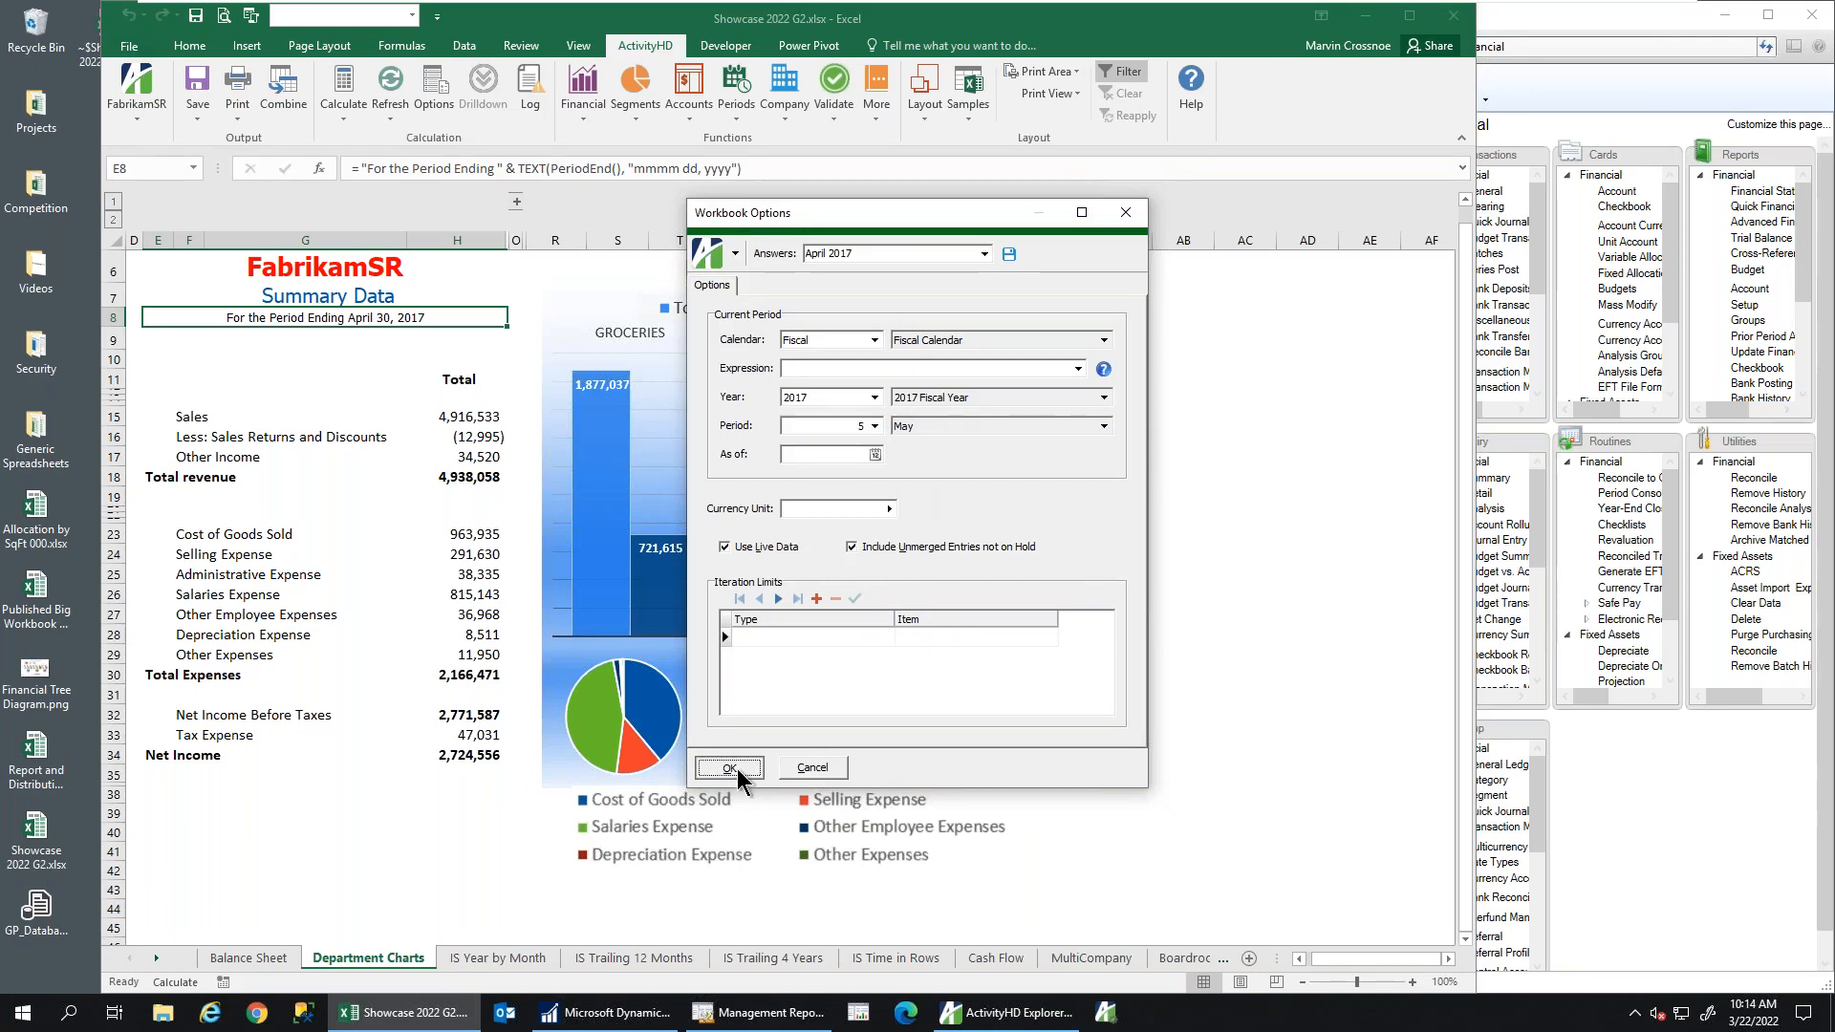
pyautogui.click(336, 95)
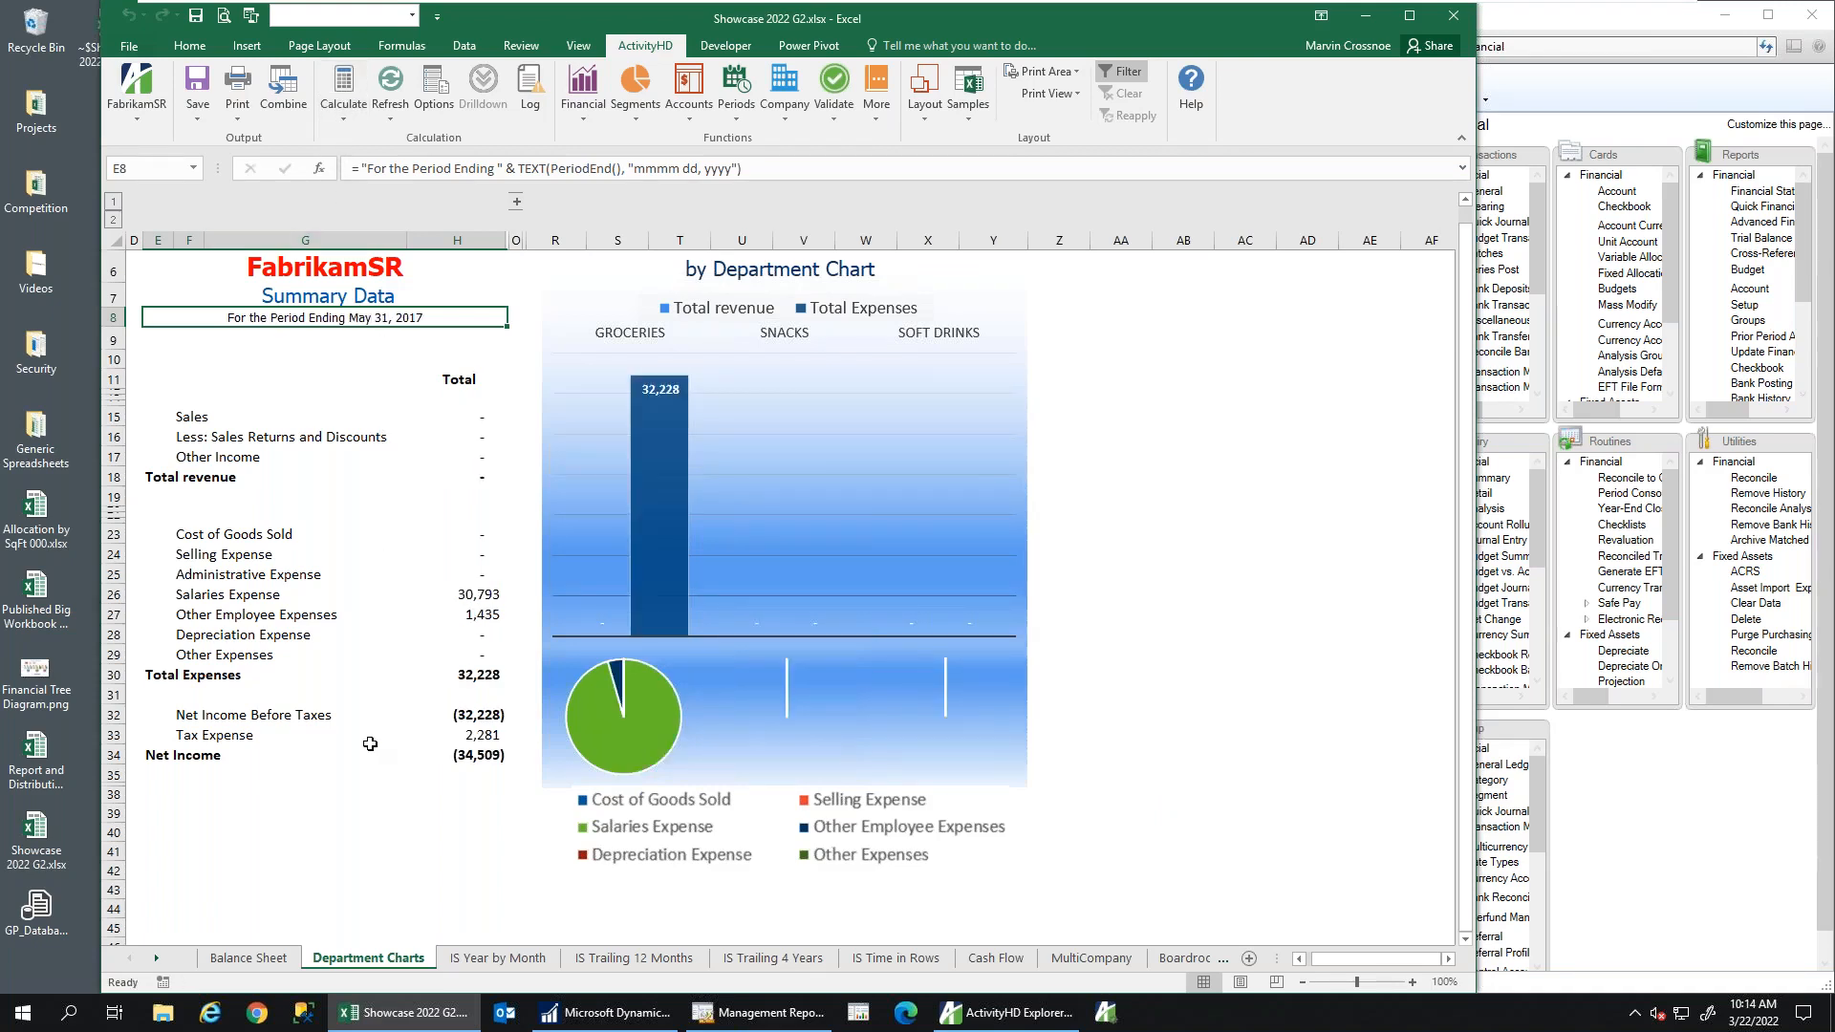
# Review Balance Sheet, Department Charts, IS Trailing 12 Months and Cash Flow, selecting Cash Flow cell G9
pyautogui.click(248, 955)
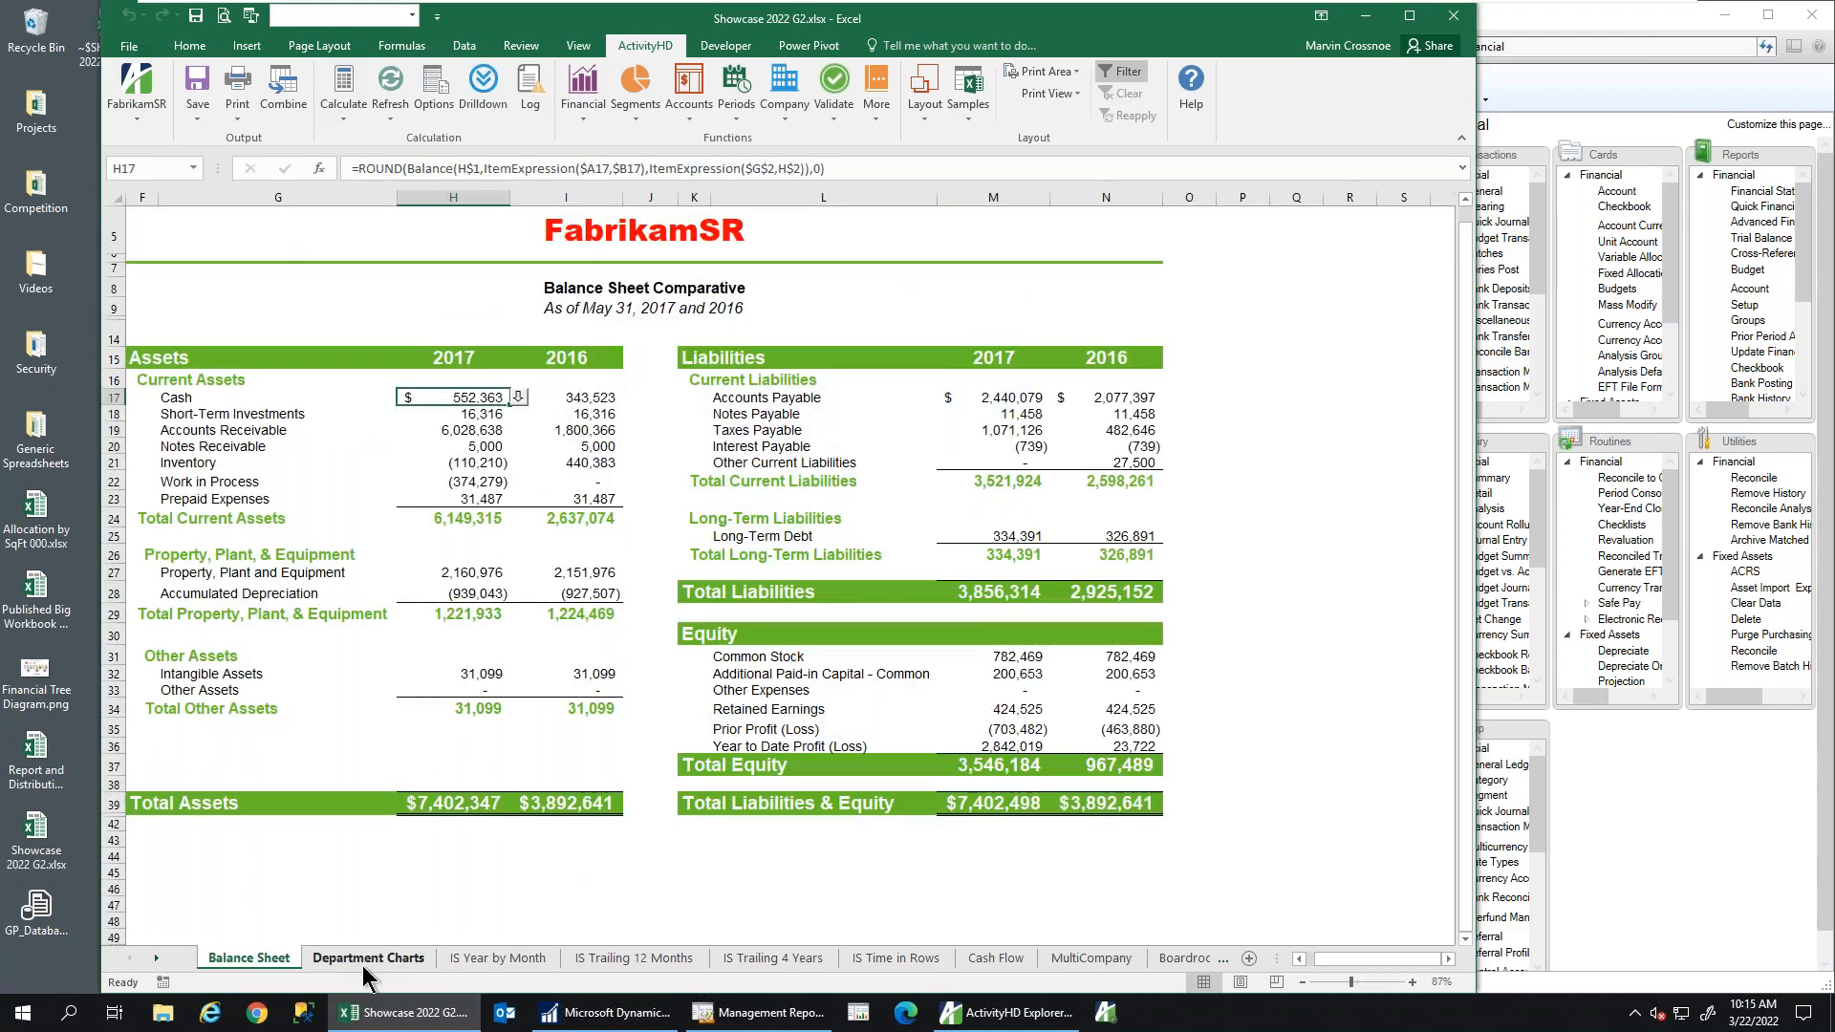
pyautogui.click(411, 959)
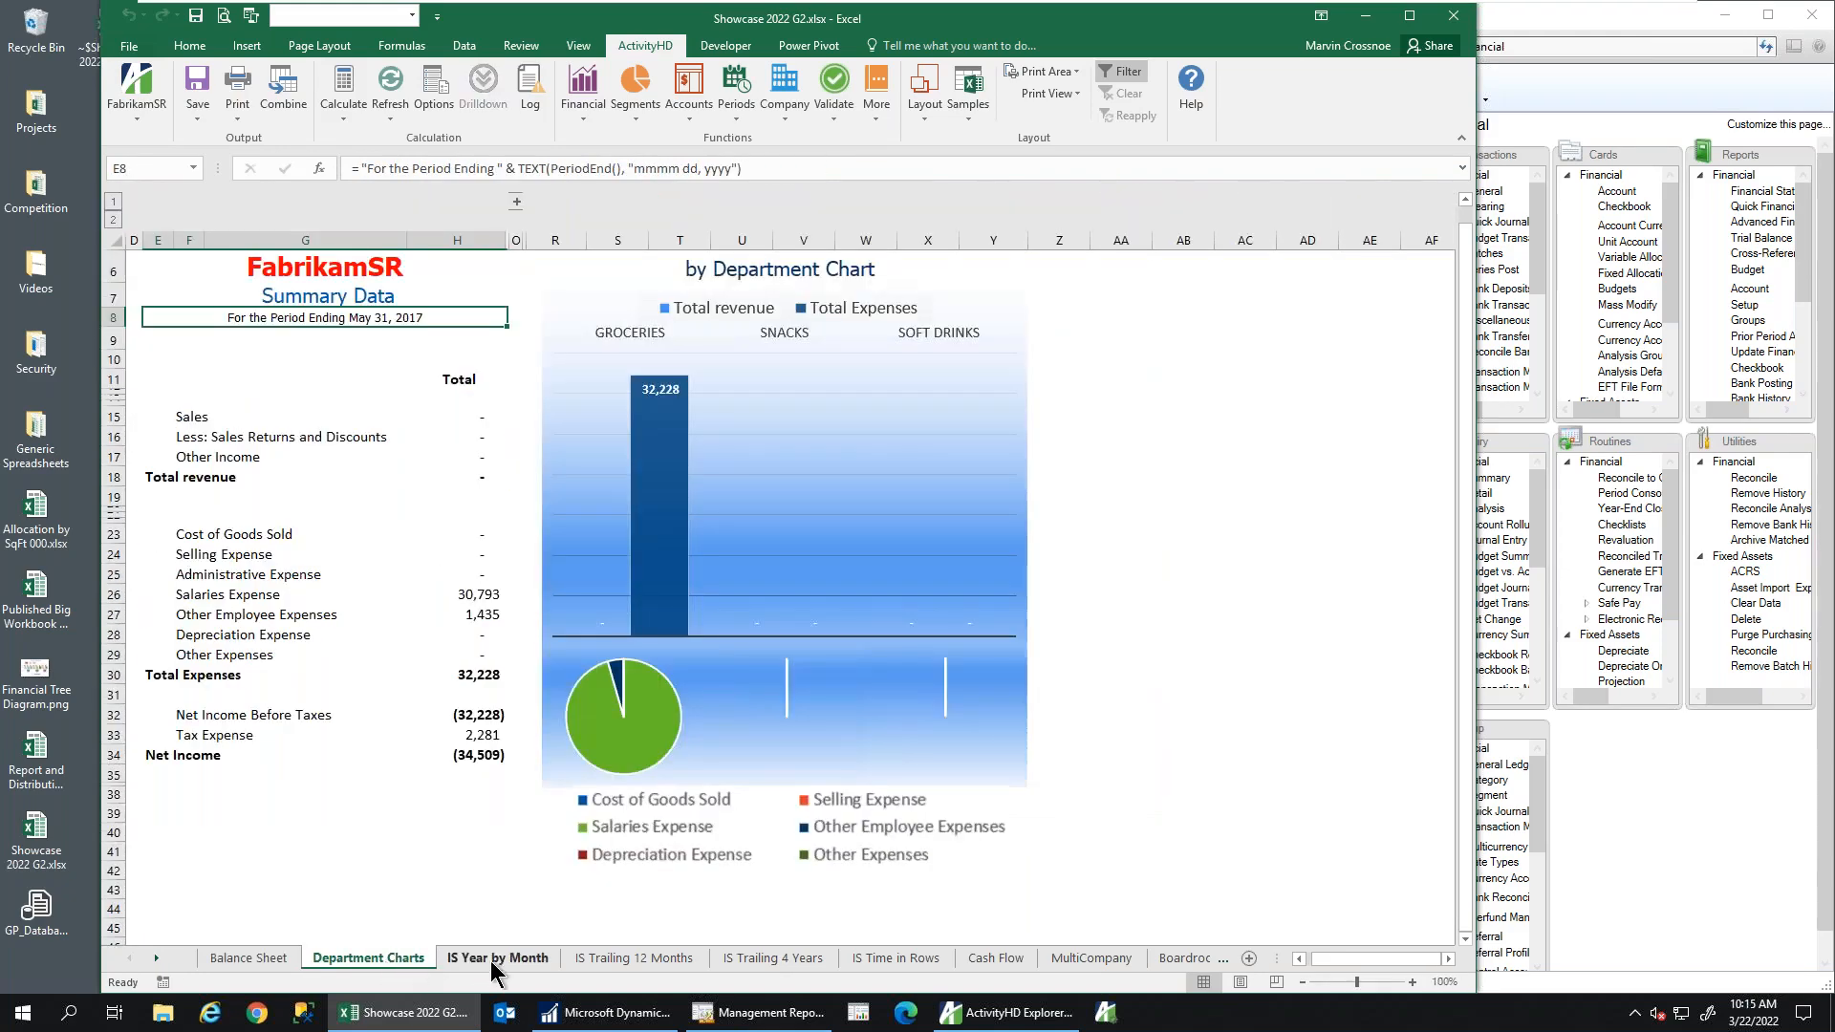
pyautogui.click(646, 959)
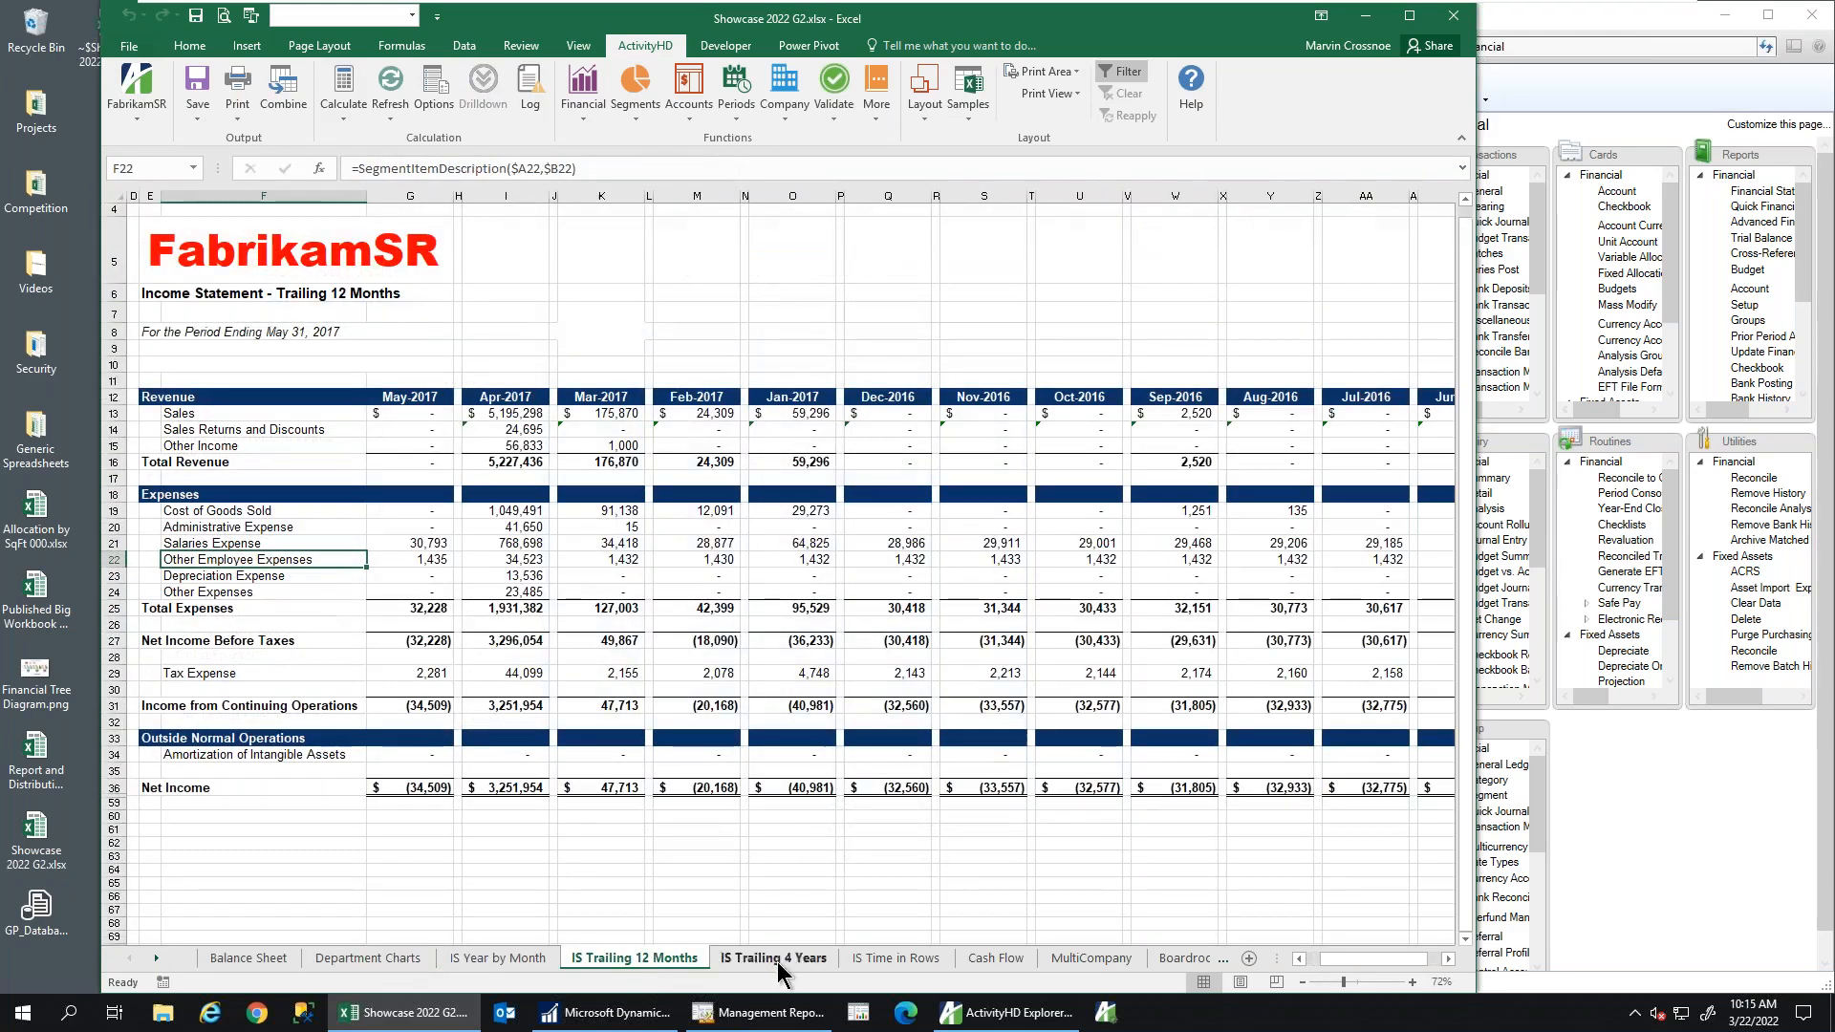
pyautogui.click(997, 962)
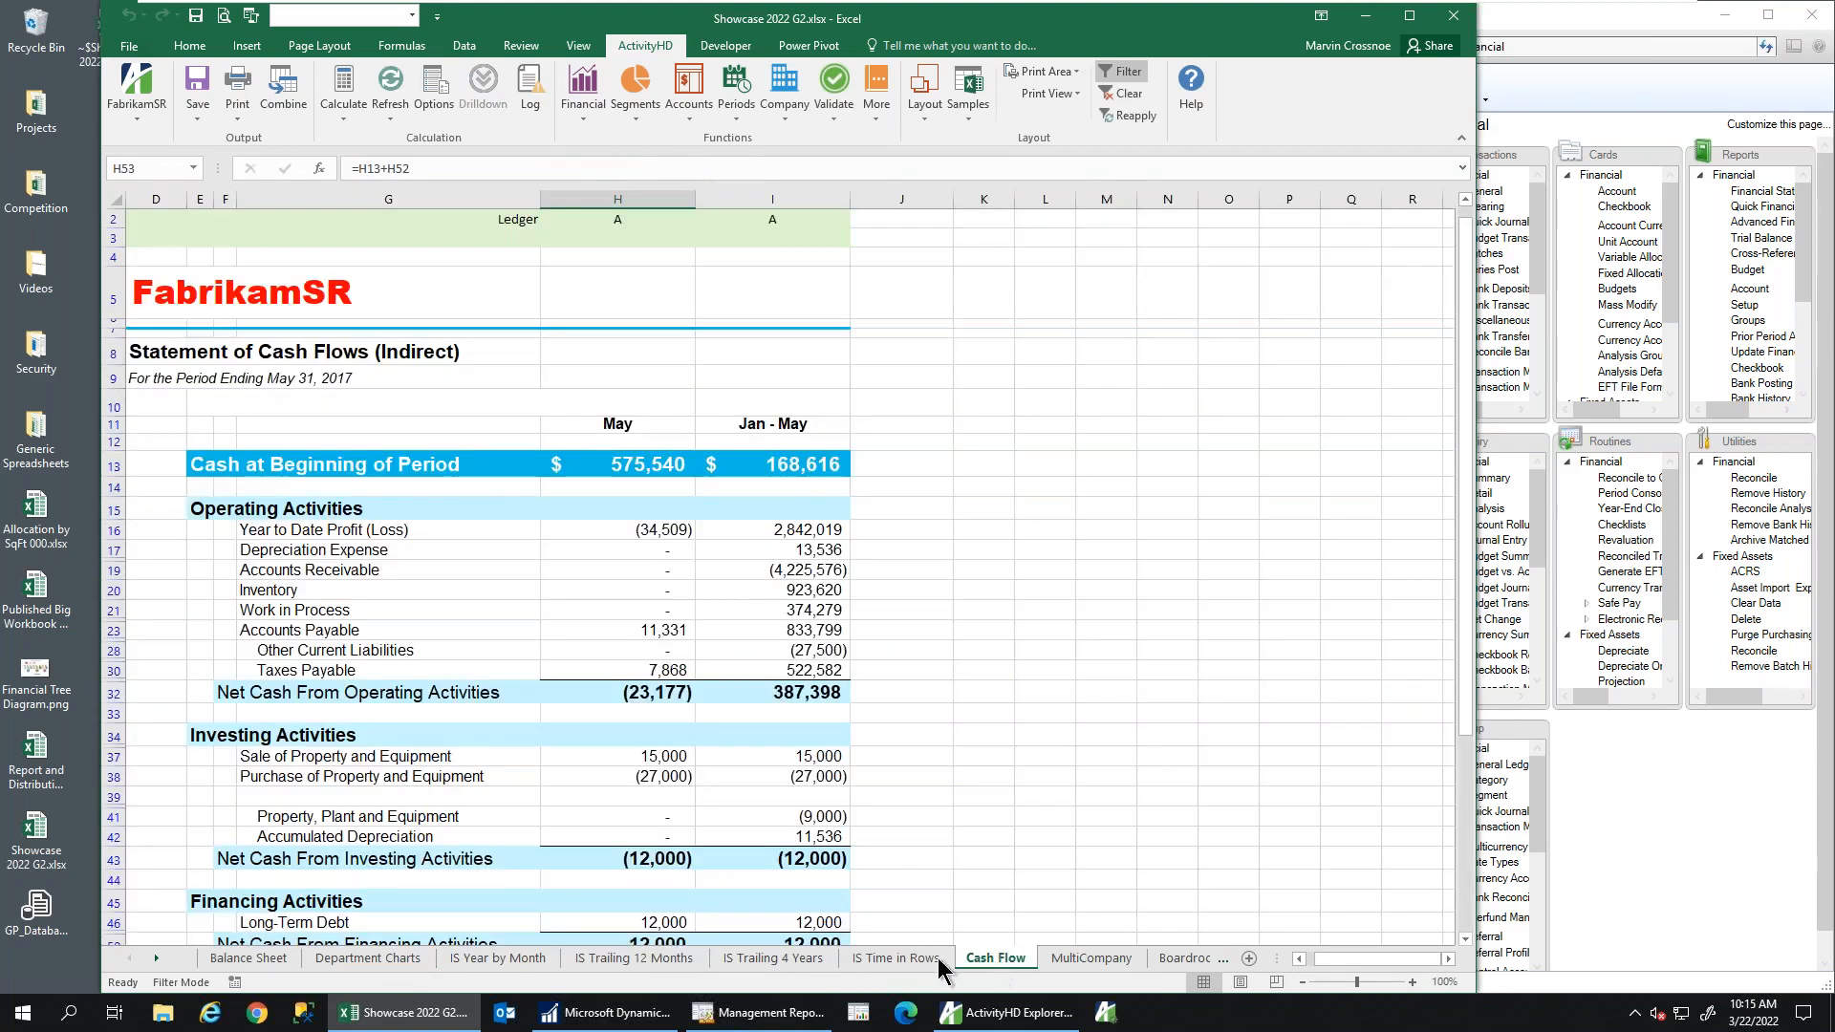
pyautogui.click(635, 958)
pyautogui.click(243, 379)
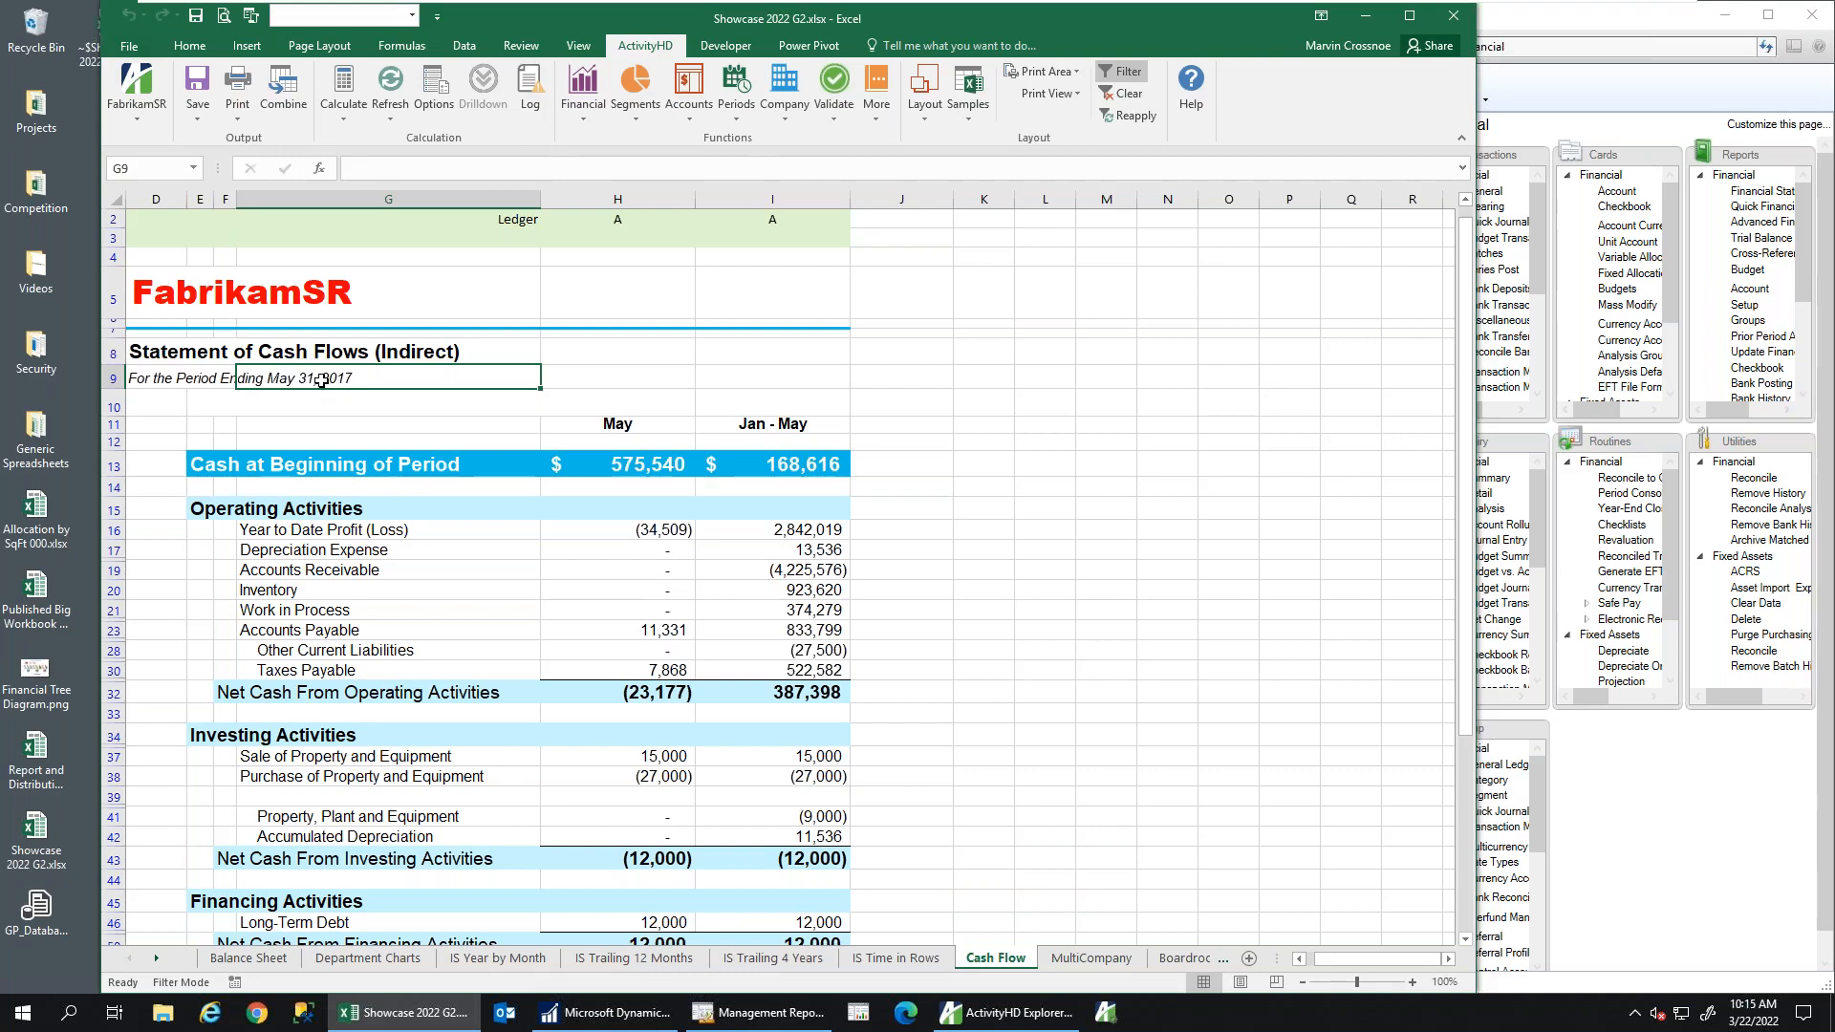
# Close the Showcase 2022 G2 workbook, choosing Don't Save
pyautogui.click(1457, 29)
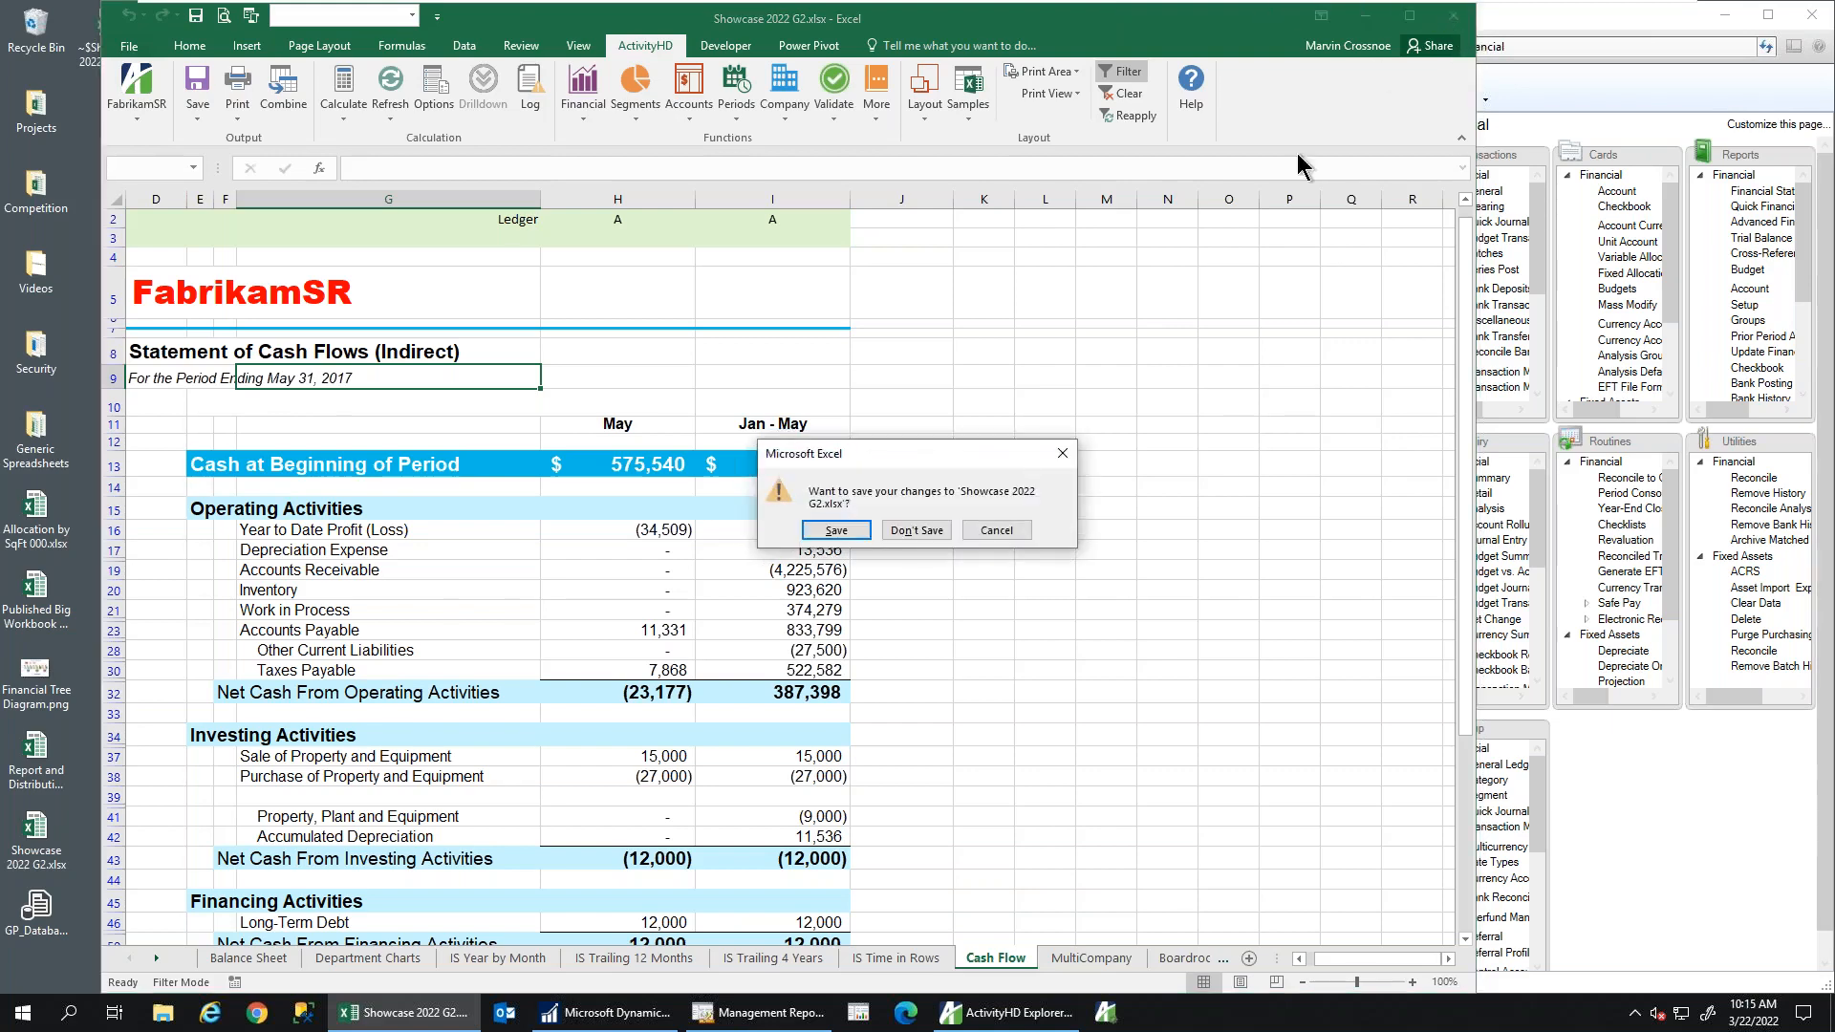
pyautogui.click(913, 531)
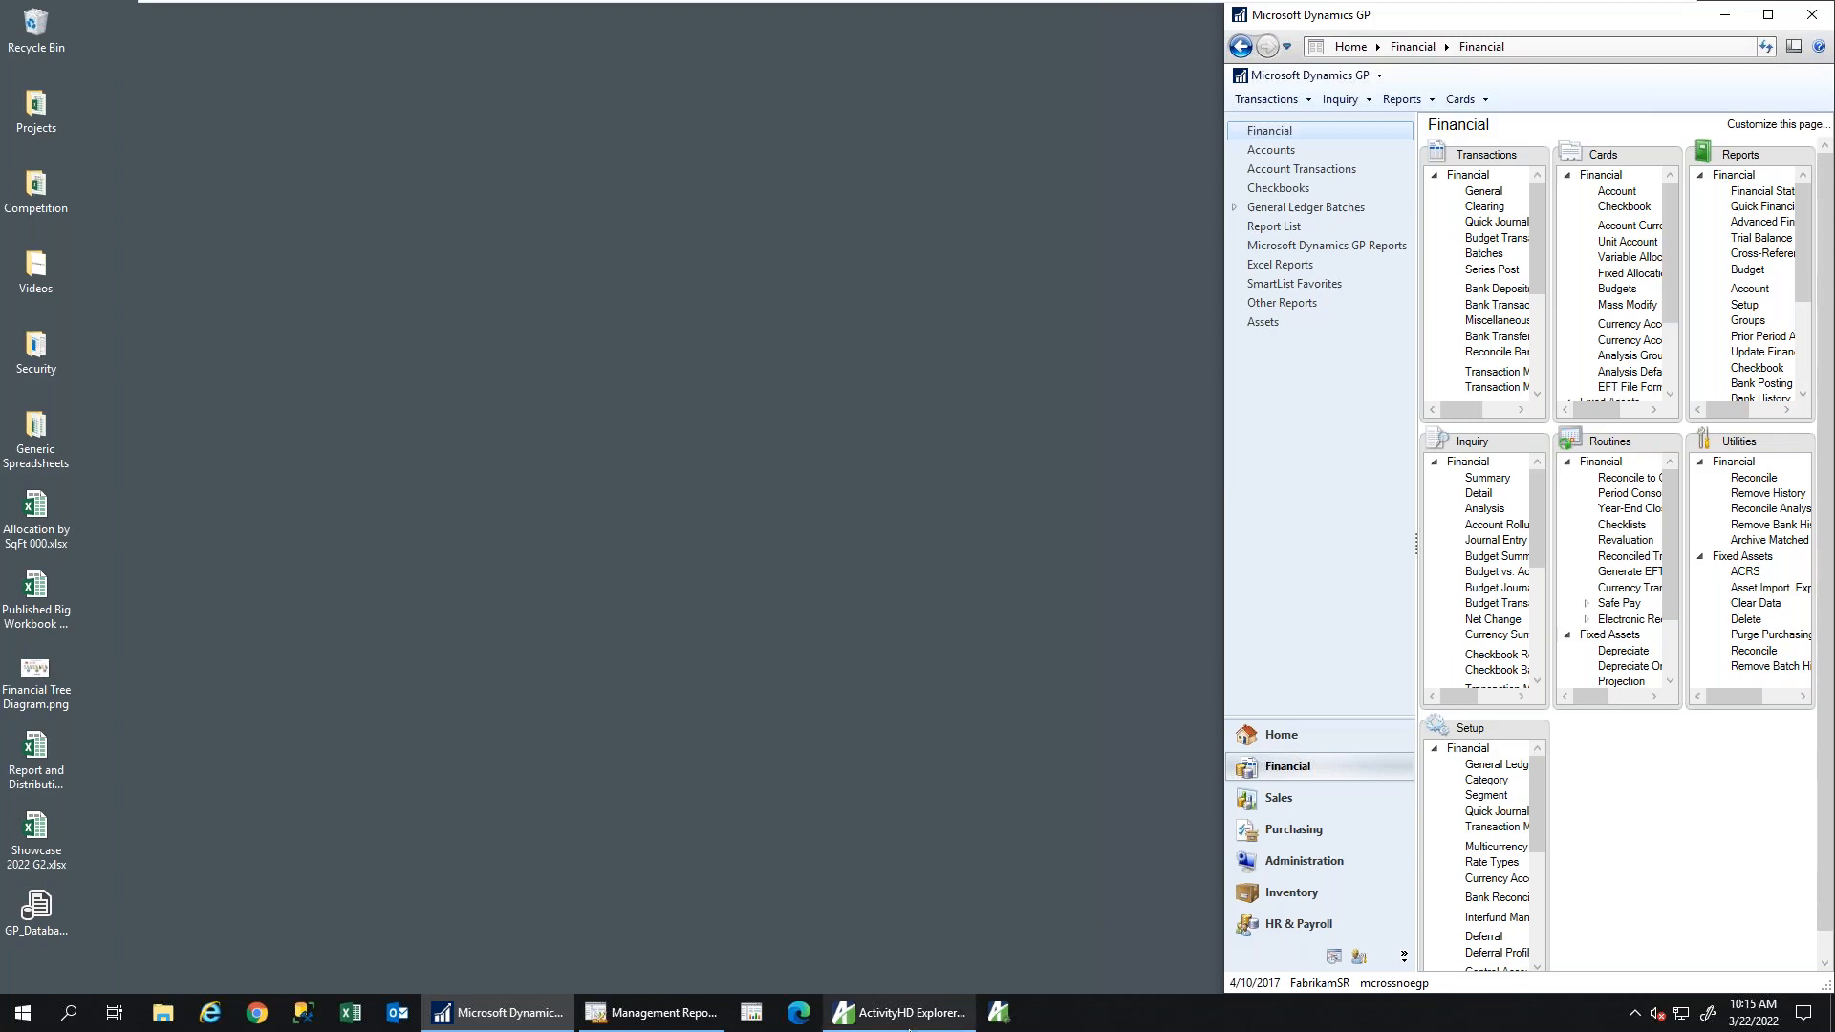
# Restore ActivityHD Explorer and open FabrikamSR's ActivReporter Chart of Accounts via University
pyautogui.click(910, 1014)
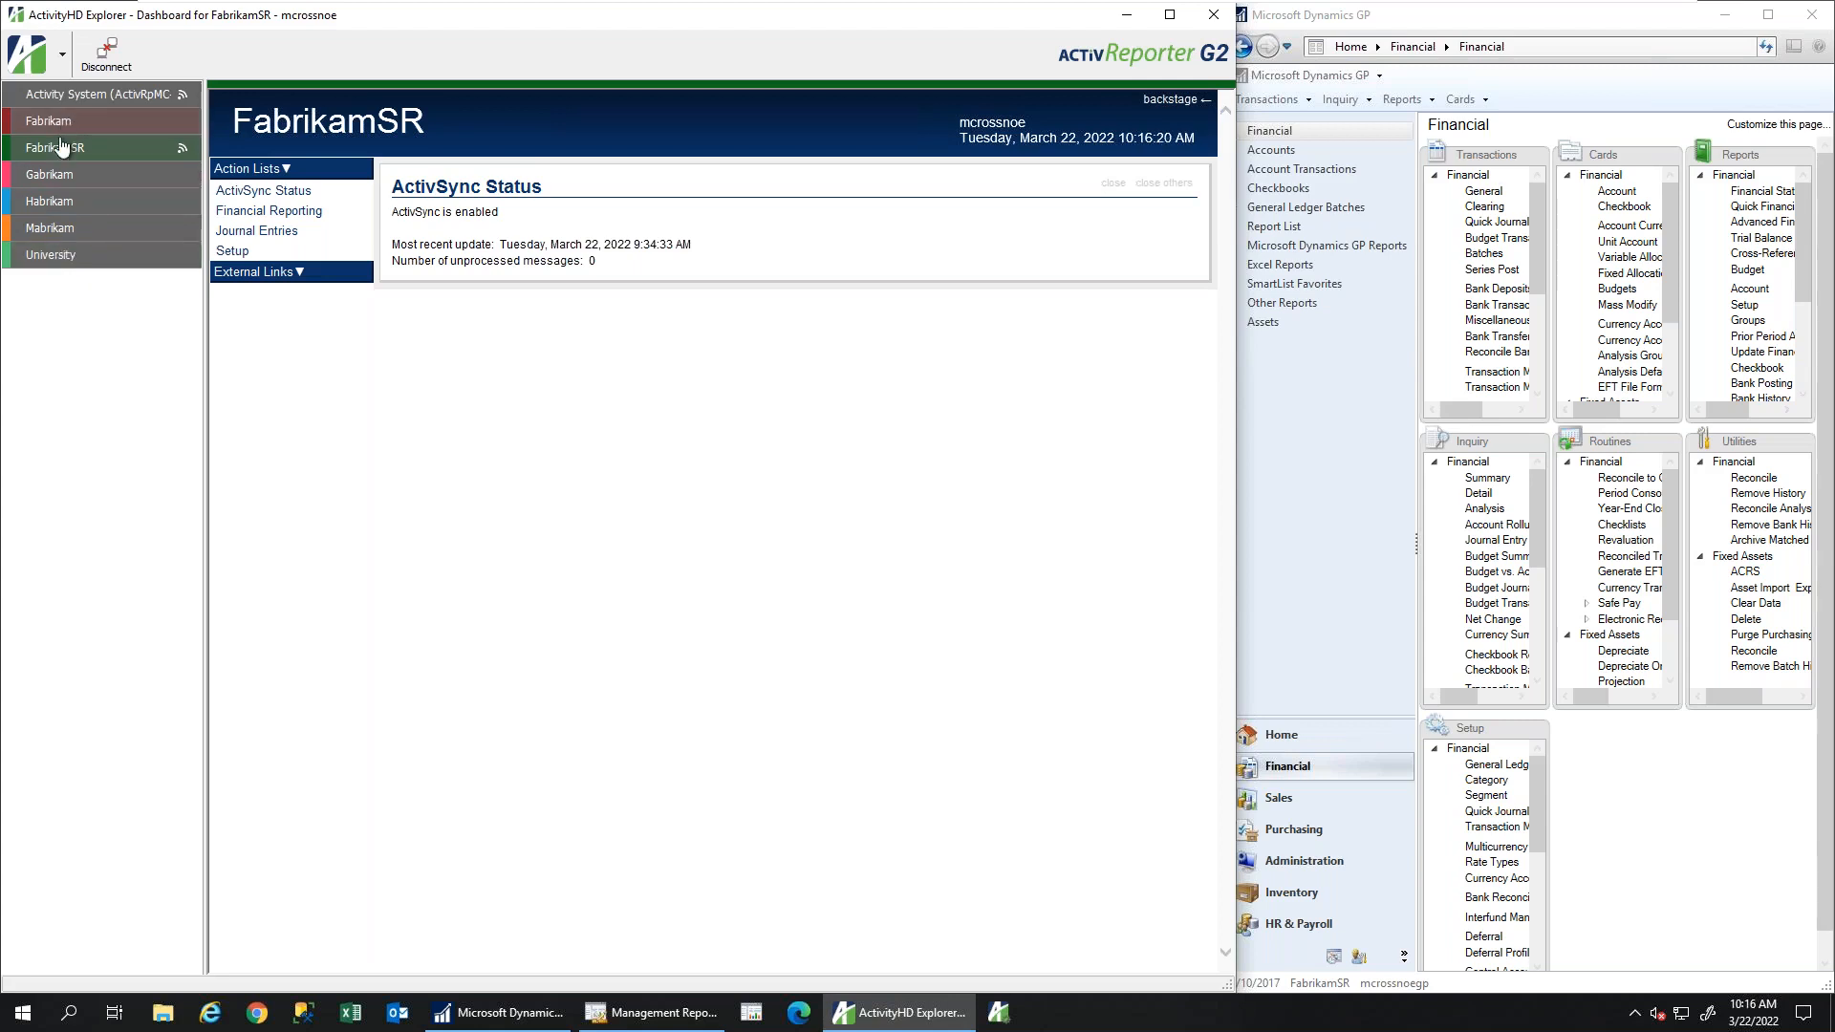
pyautogui.click(65, 254)
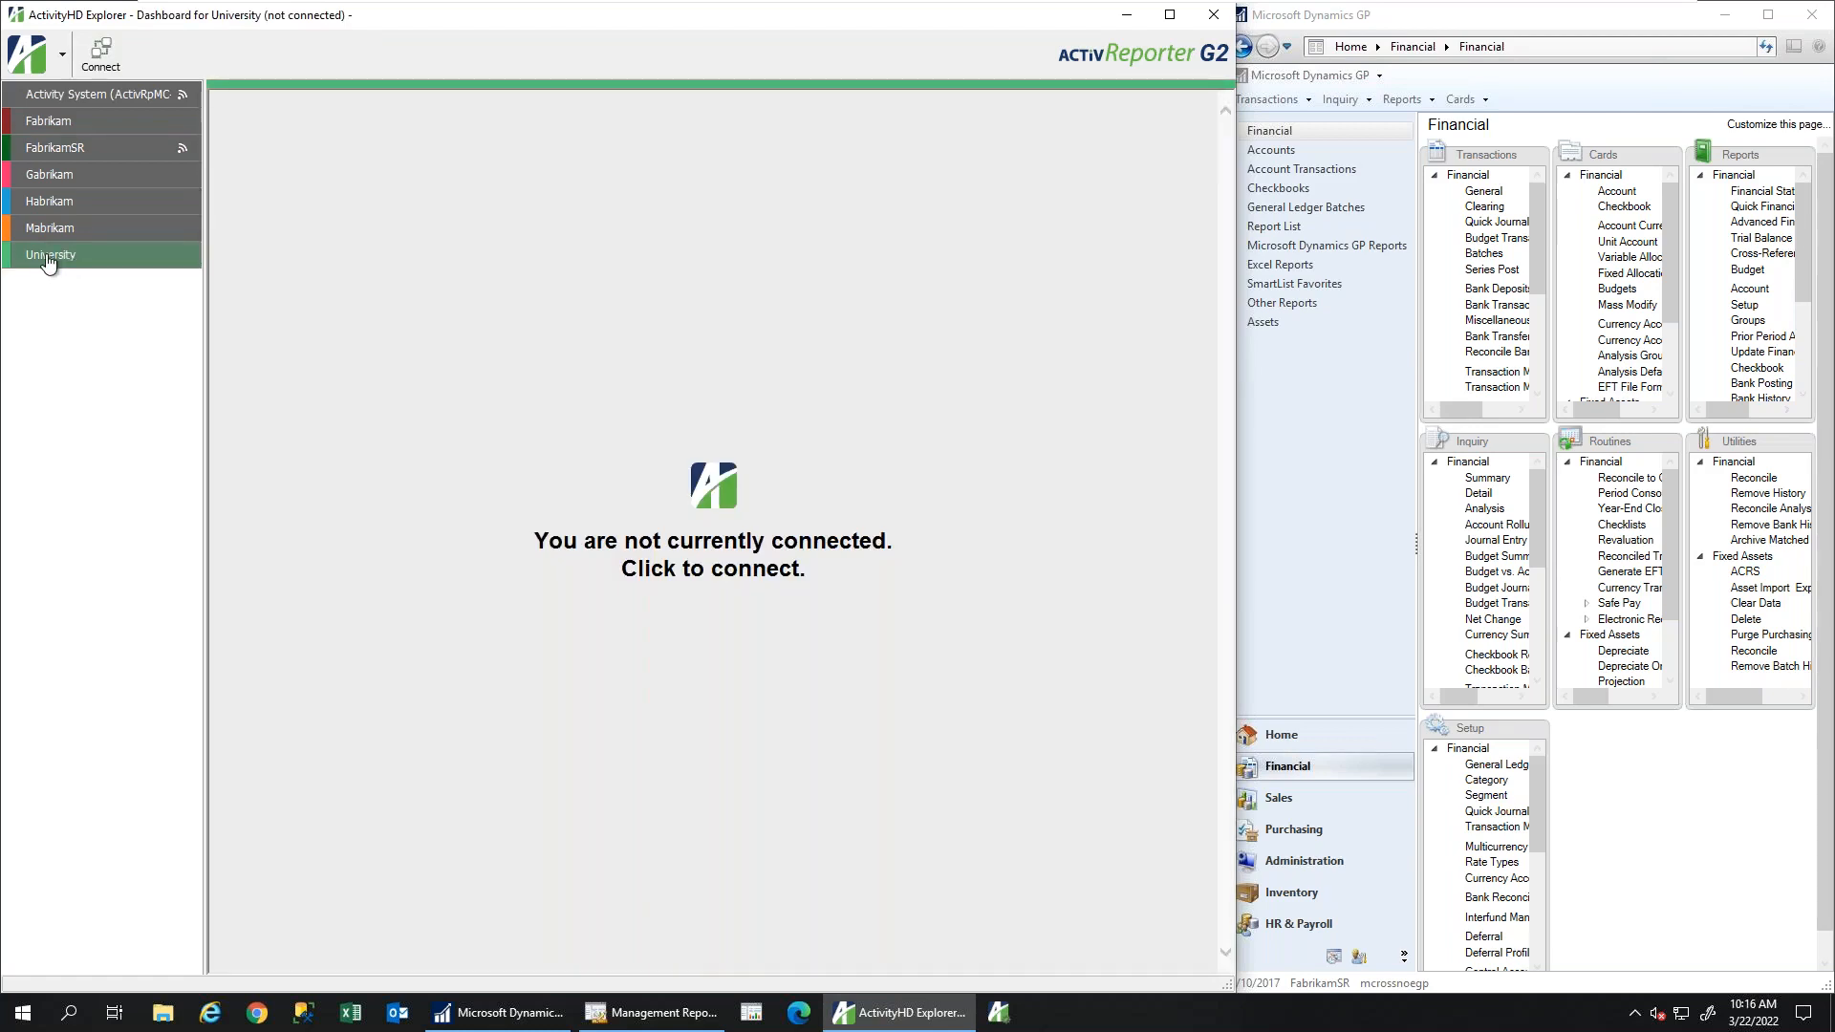
pyautogui.click(49, 153)
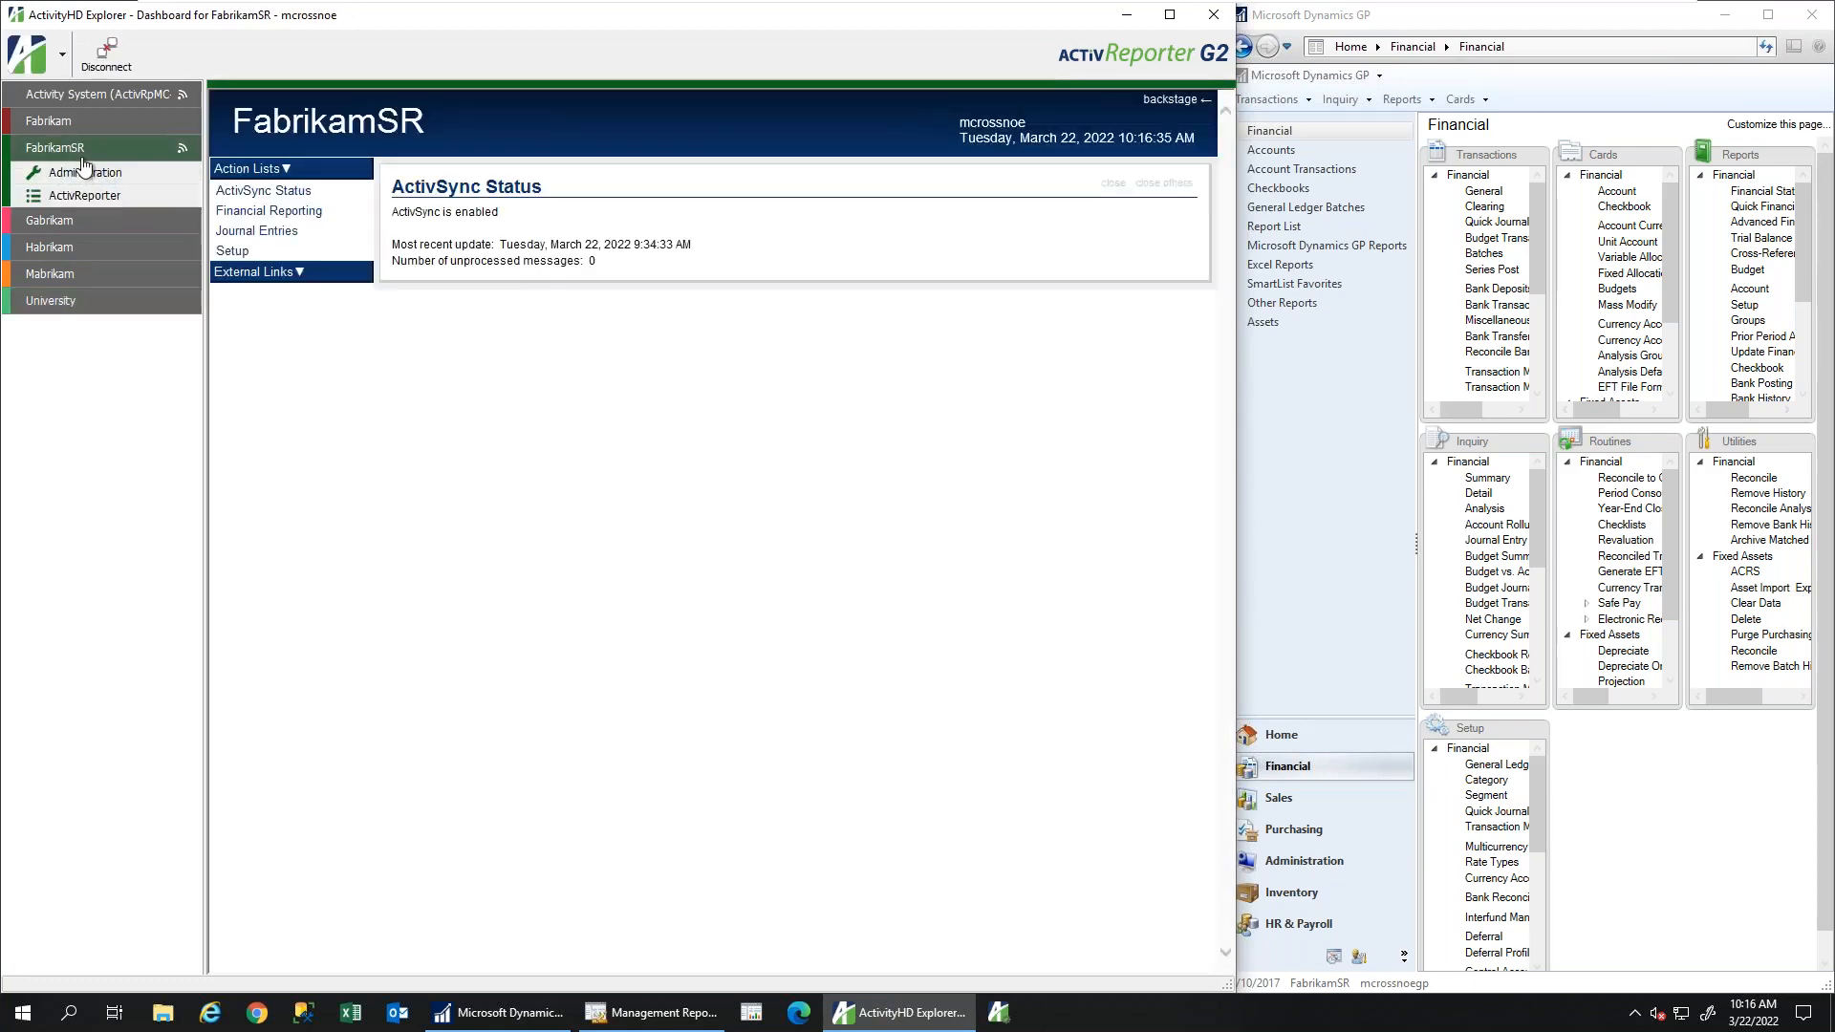
pyautogui.click(78, 195)
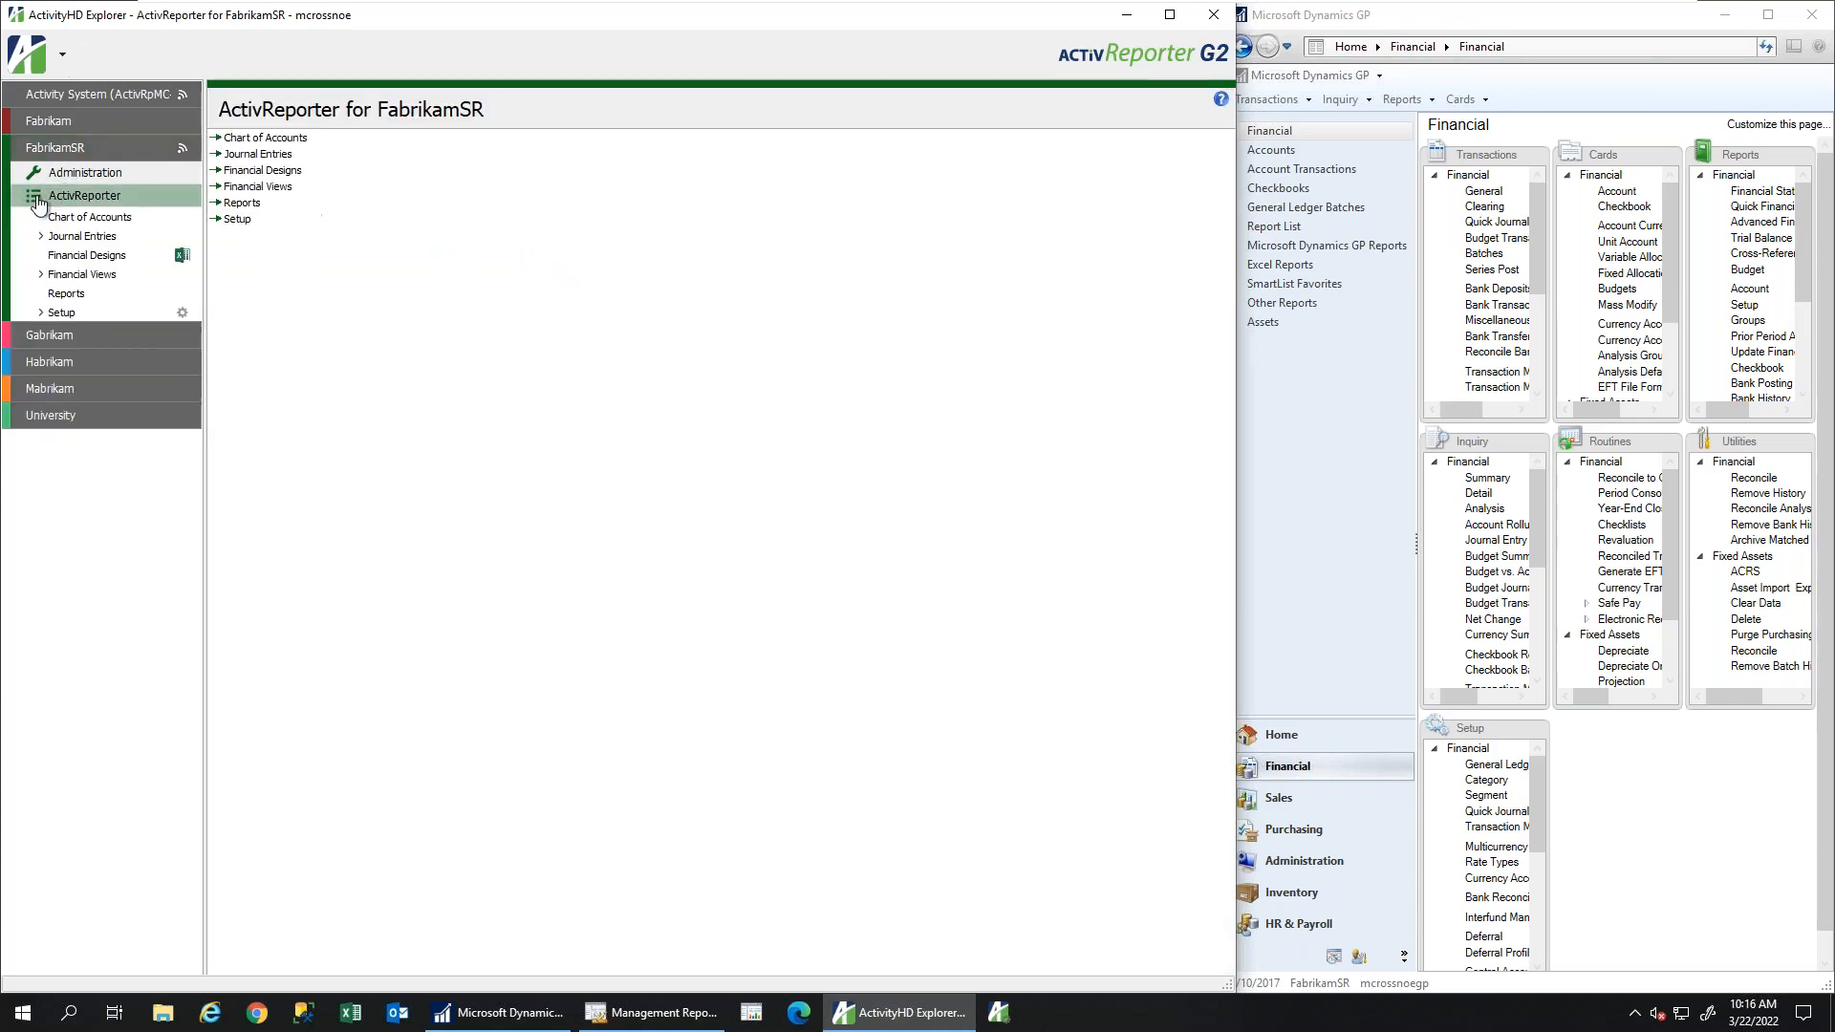
pyautogui.click(48, 220)
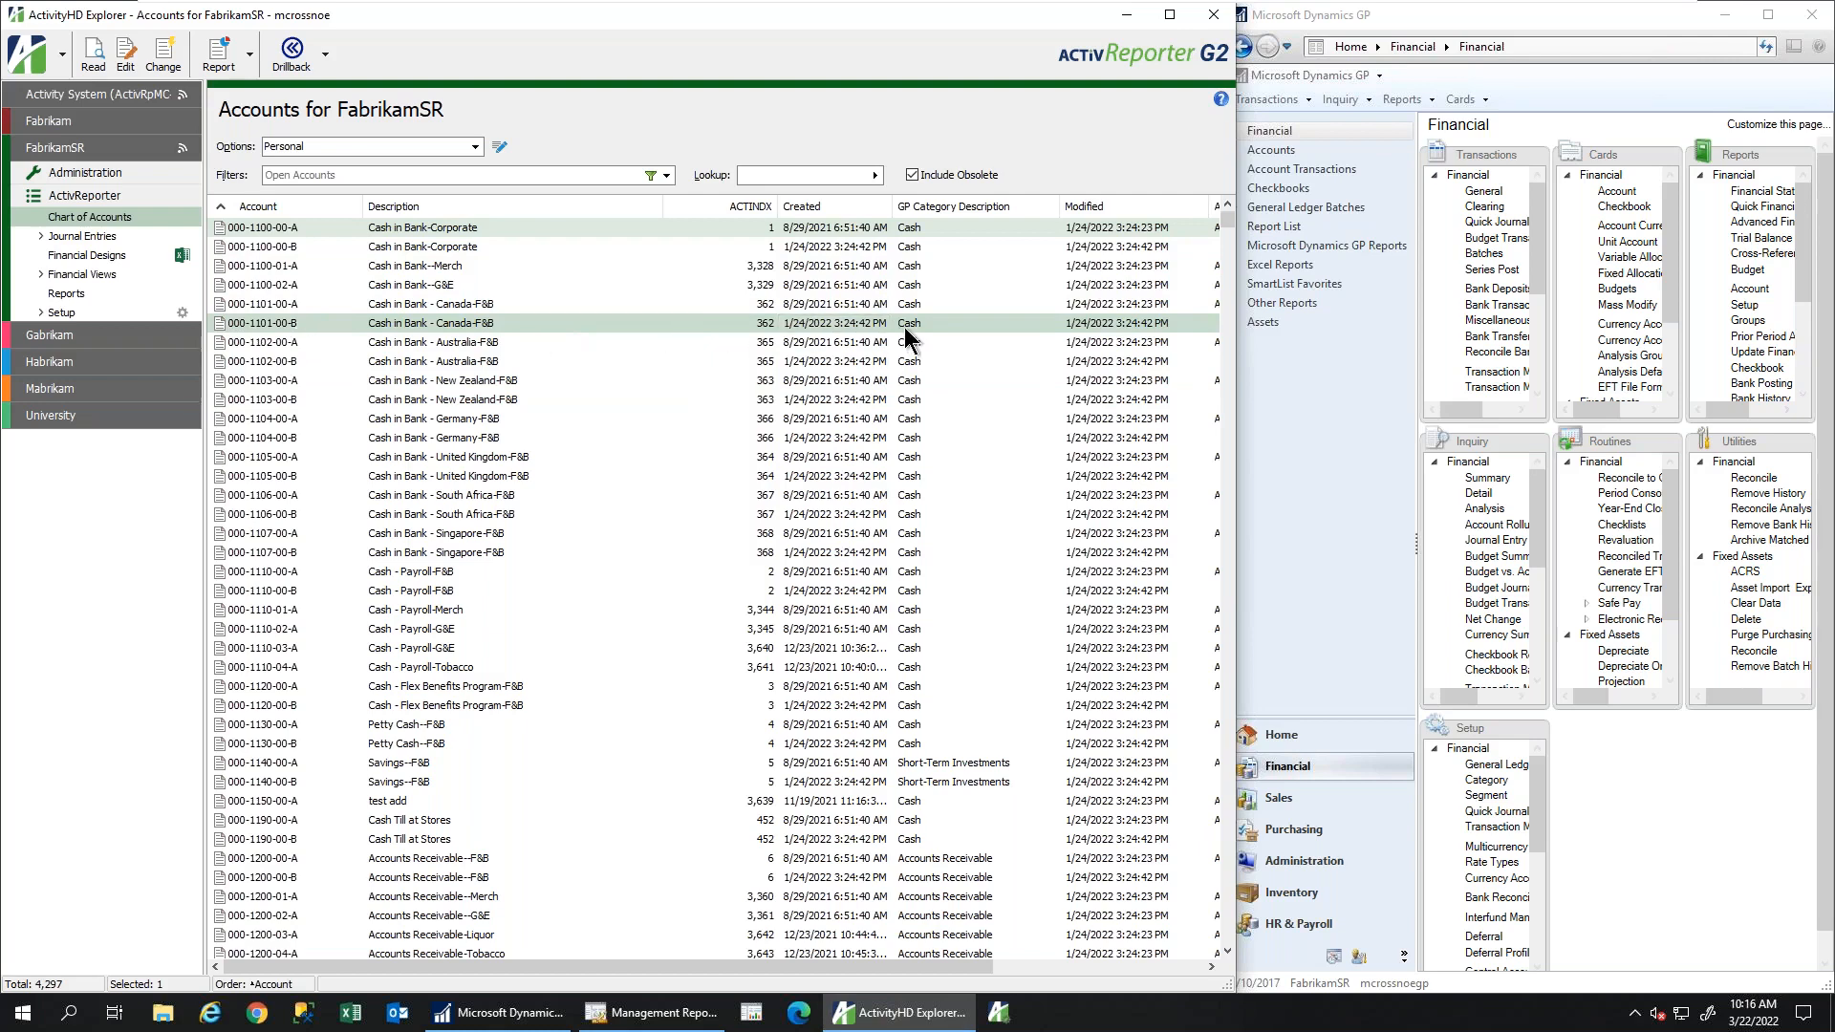
# Open Dynamics GP's Accounts list, then show FabrikamSR Journal Entries in ActivityHD Explorer
pyautogui.click(1271, 153)
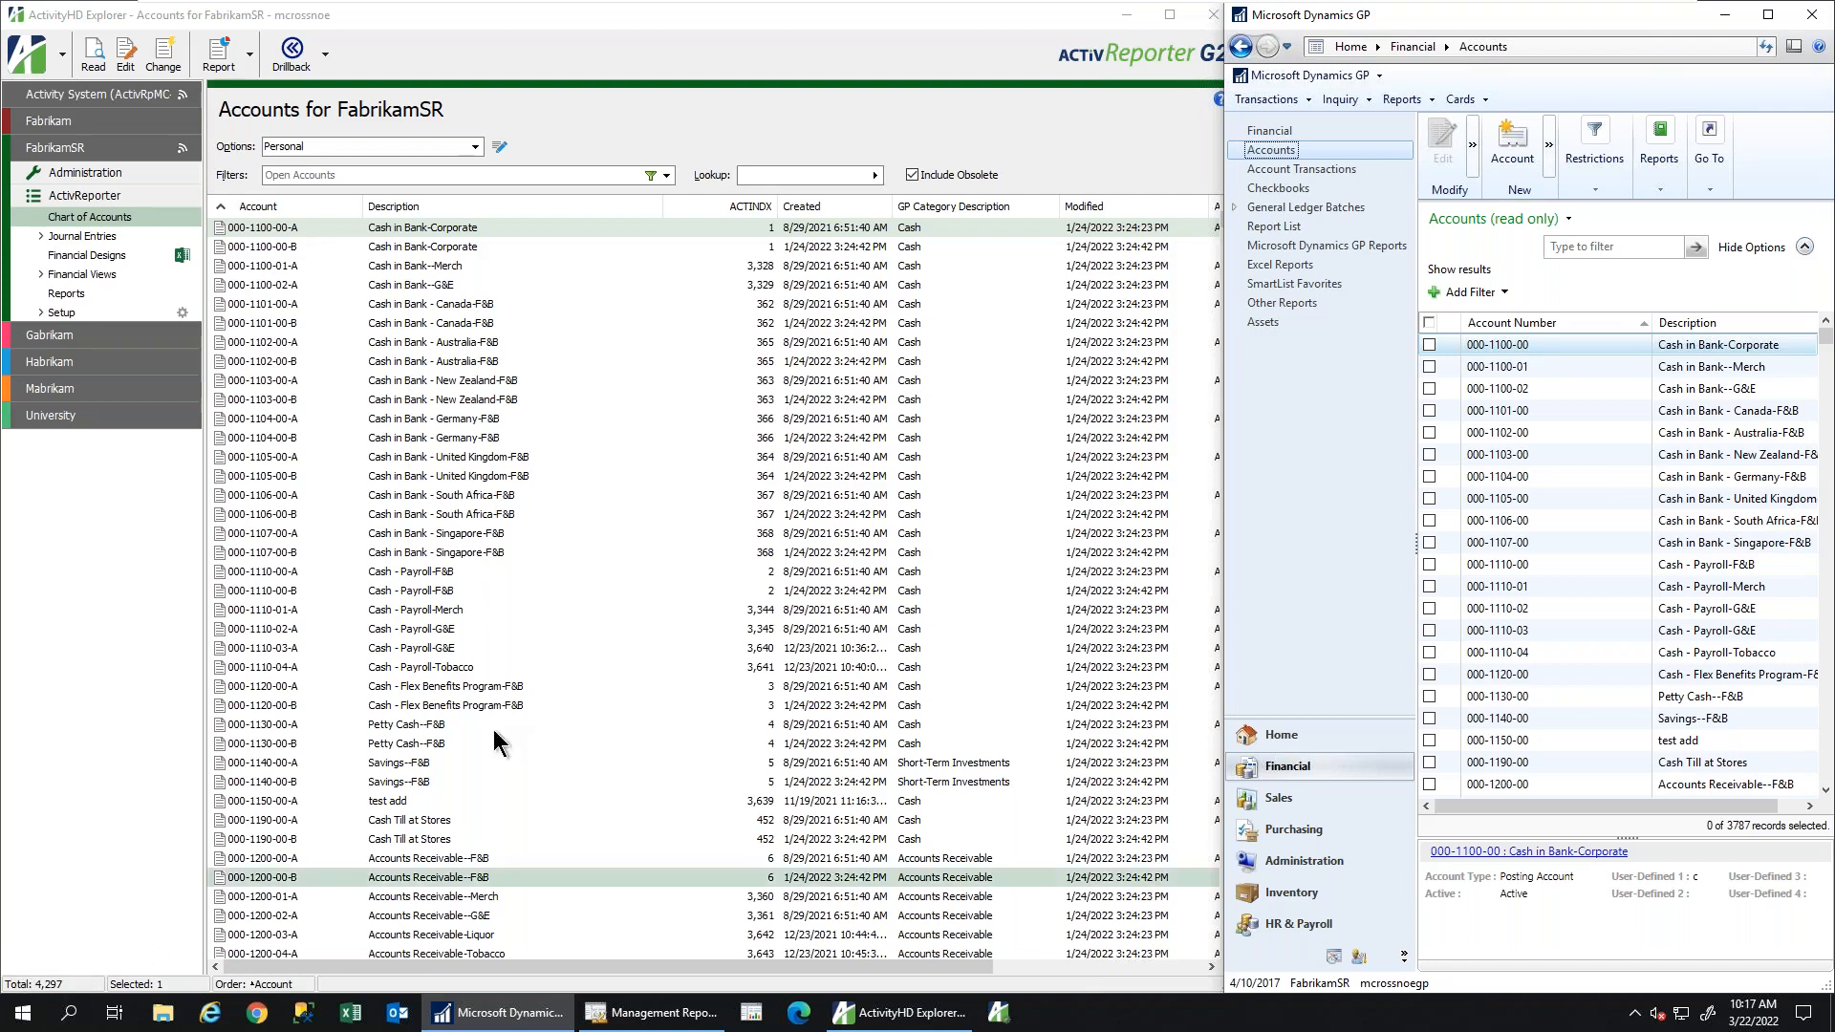
pyautogui.click(994, 27)
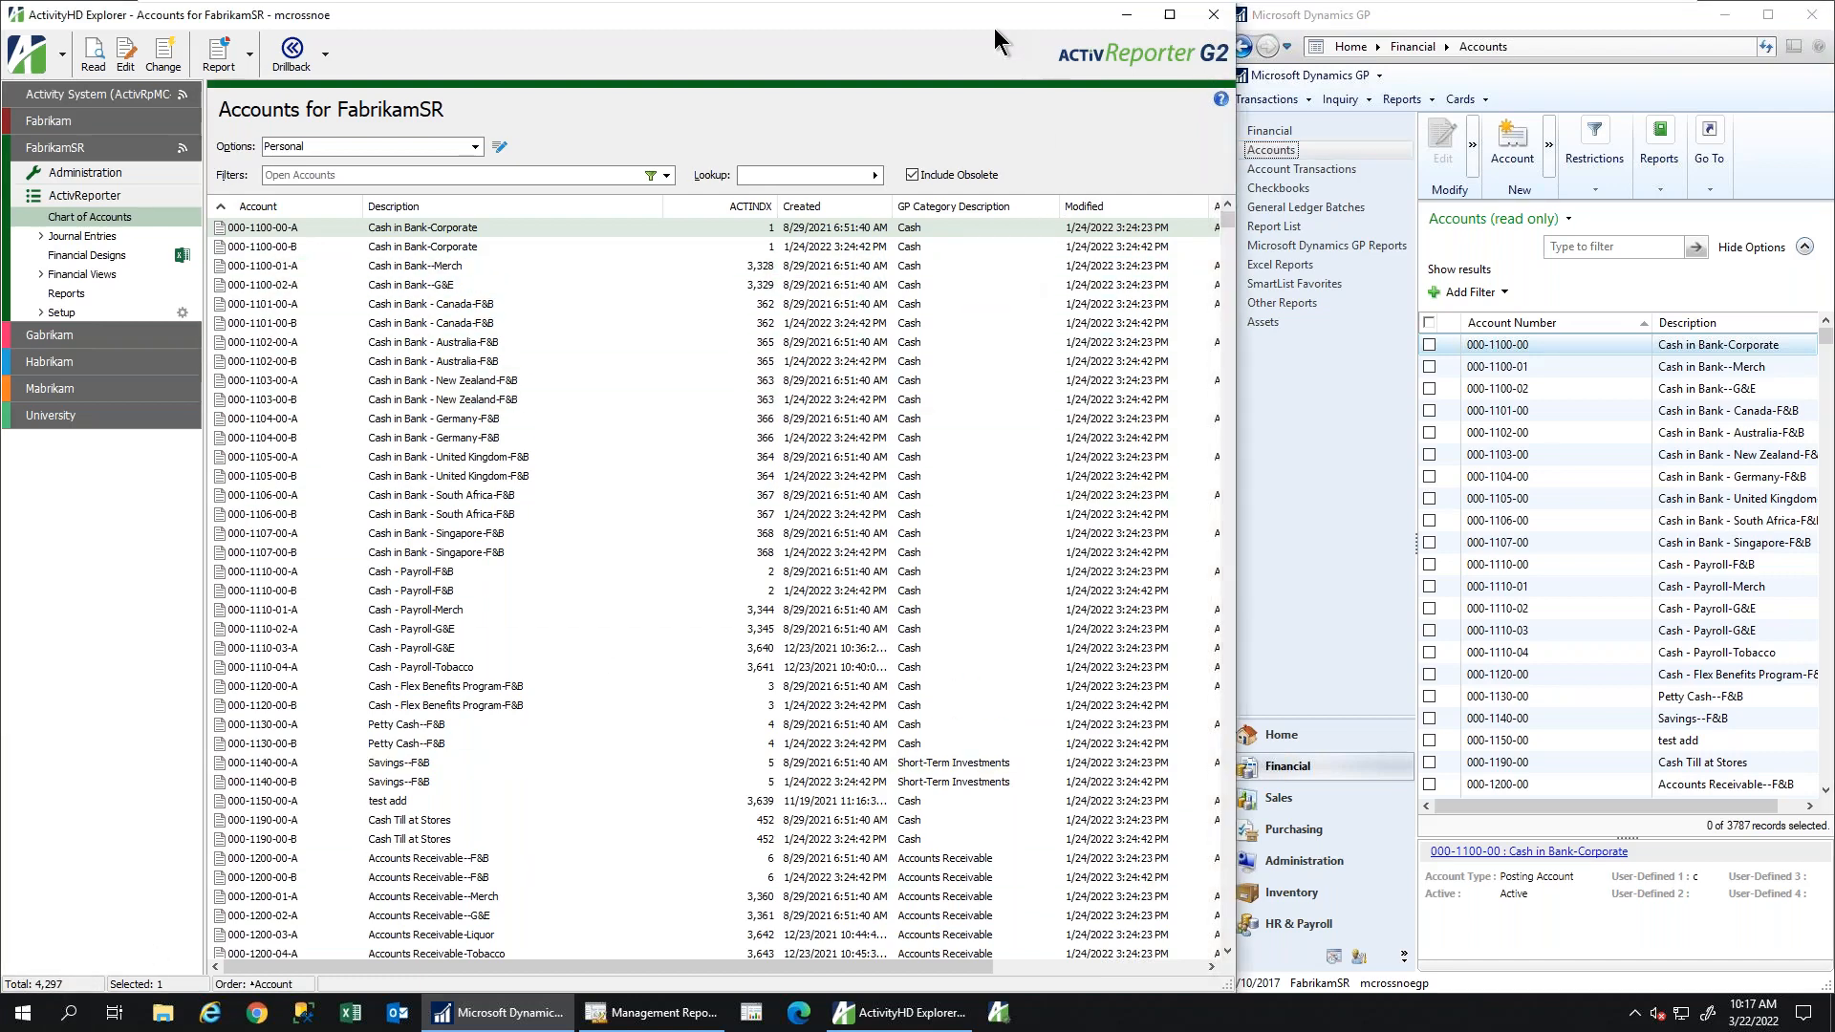
pyautogui.scroll(-9, 1227, 241)
pyautogui.moveTo(1228, 229)
pyautogui.mouseDown()
pyautogui.moveTo(1249, 857)
pyautogui.moveTo(1230, 233)
pyautogui.mouseUp()
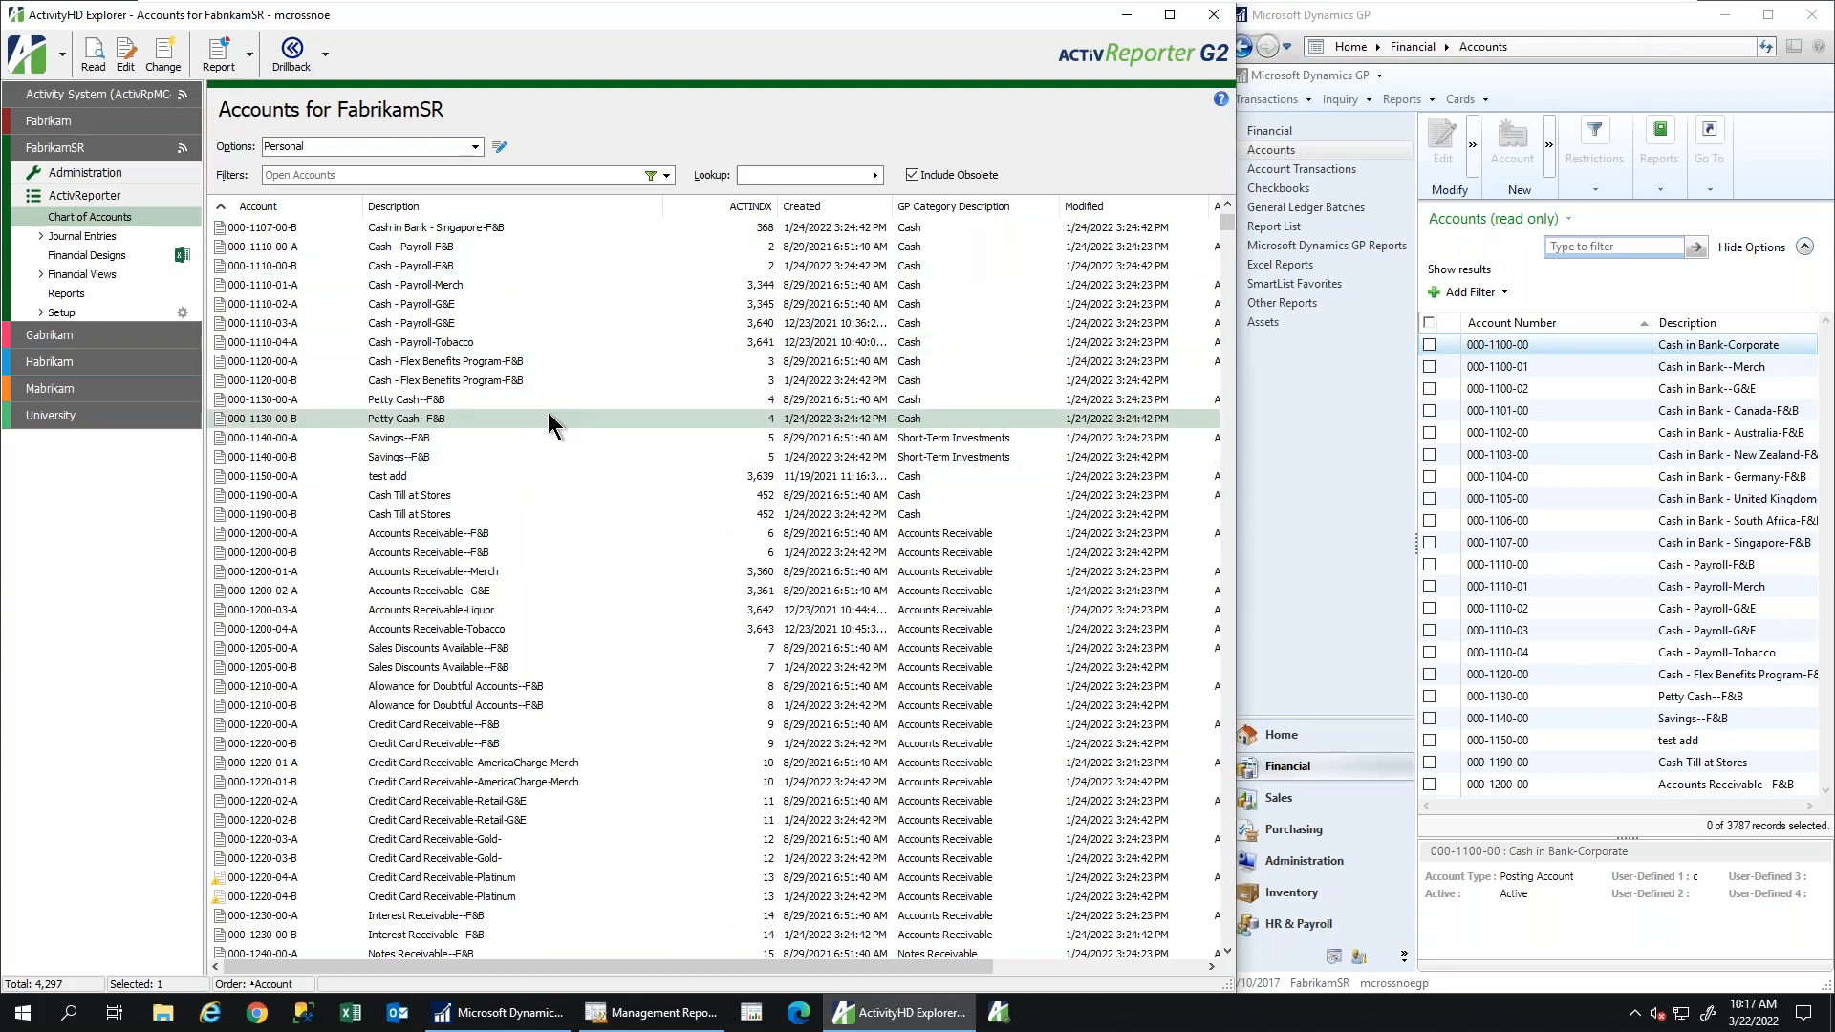
pyautogui.click(82, 236)
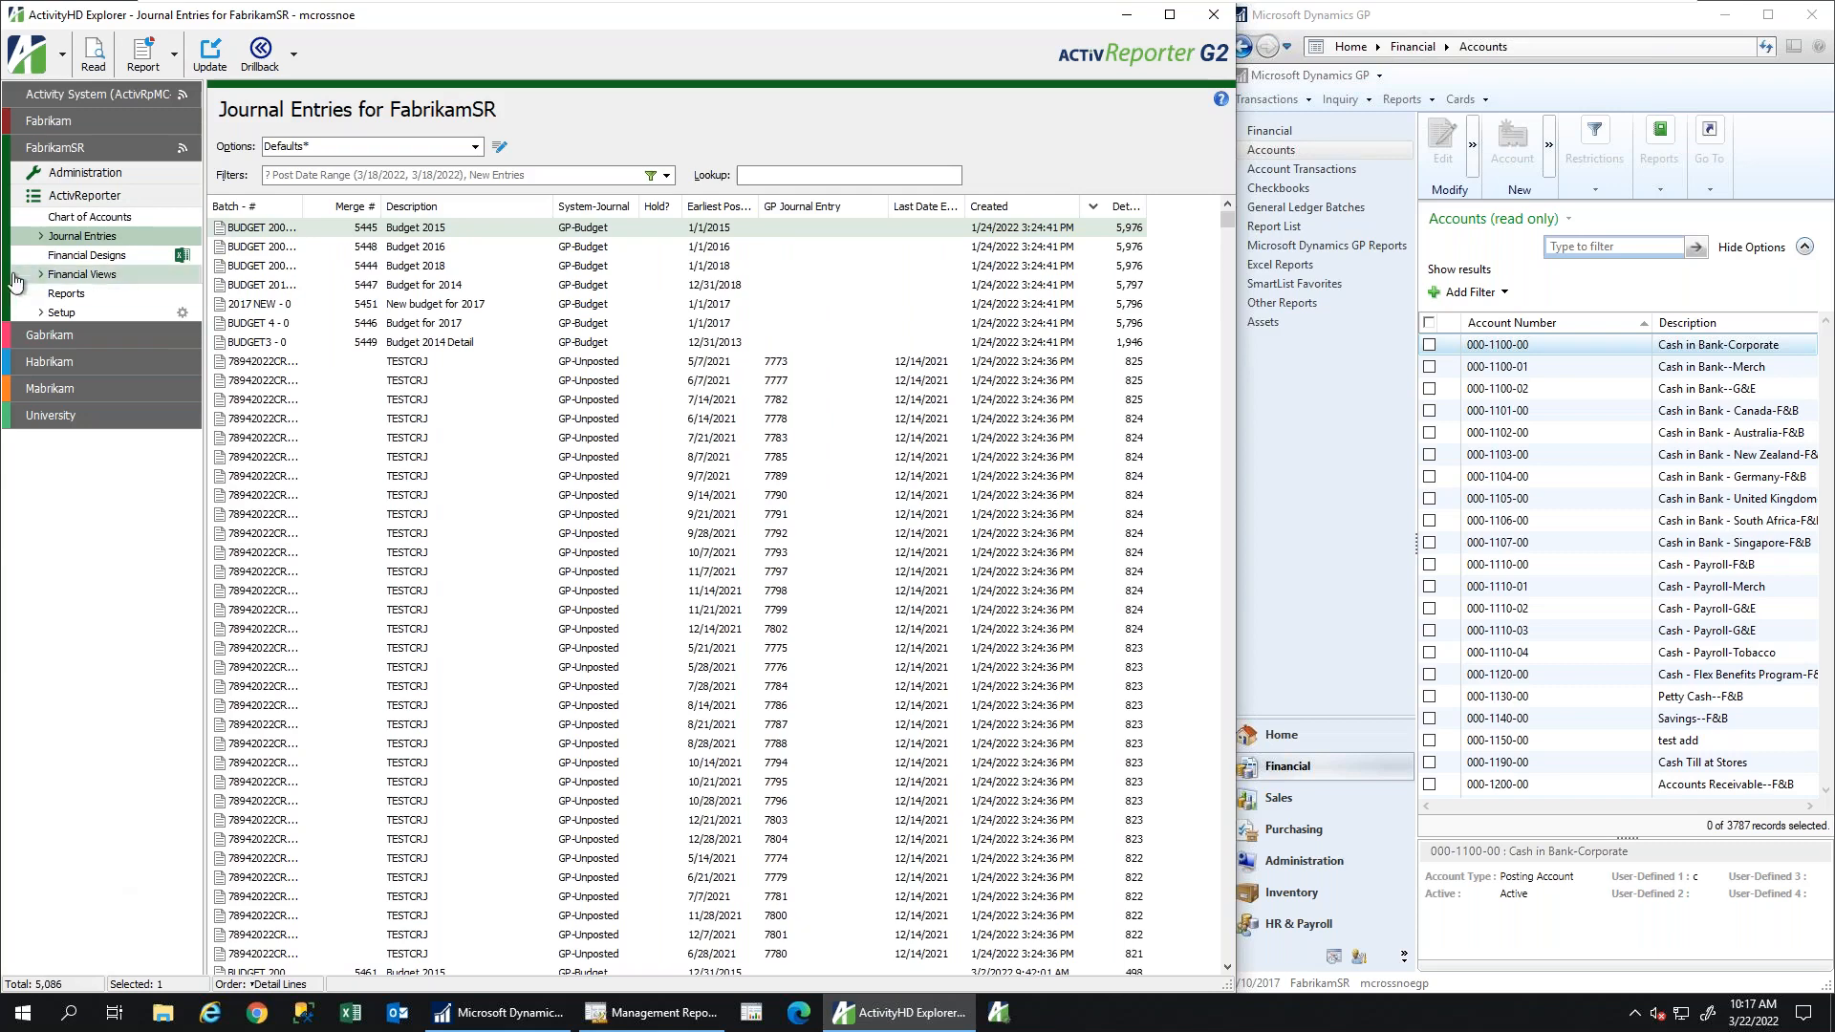
# Expand Journal Entries and open FabrikamSR's Journal Detail view
pyautogui.click(40, 236)
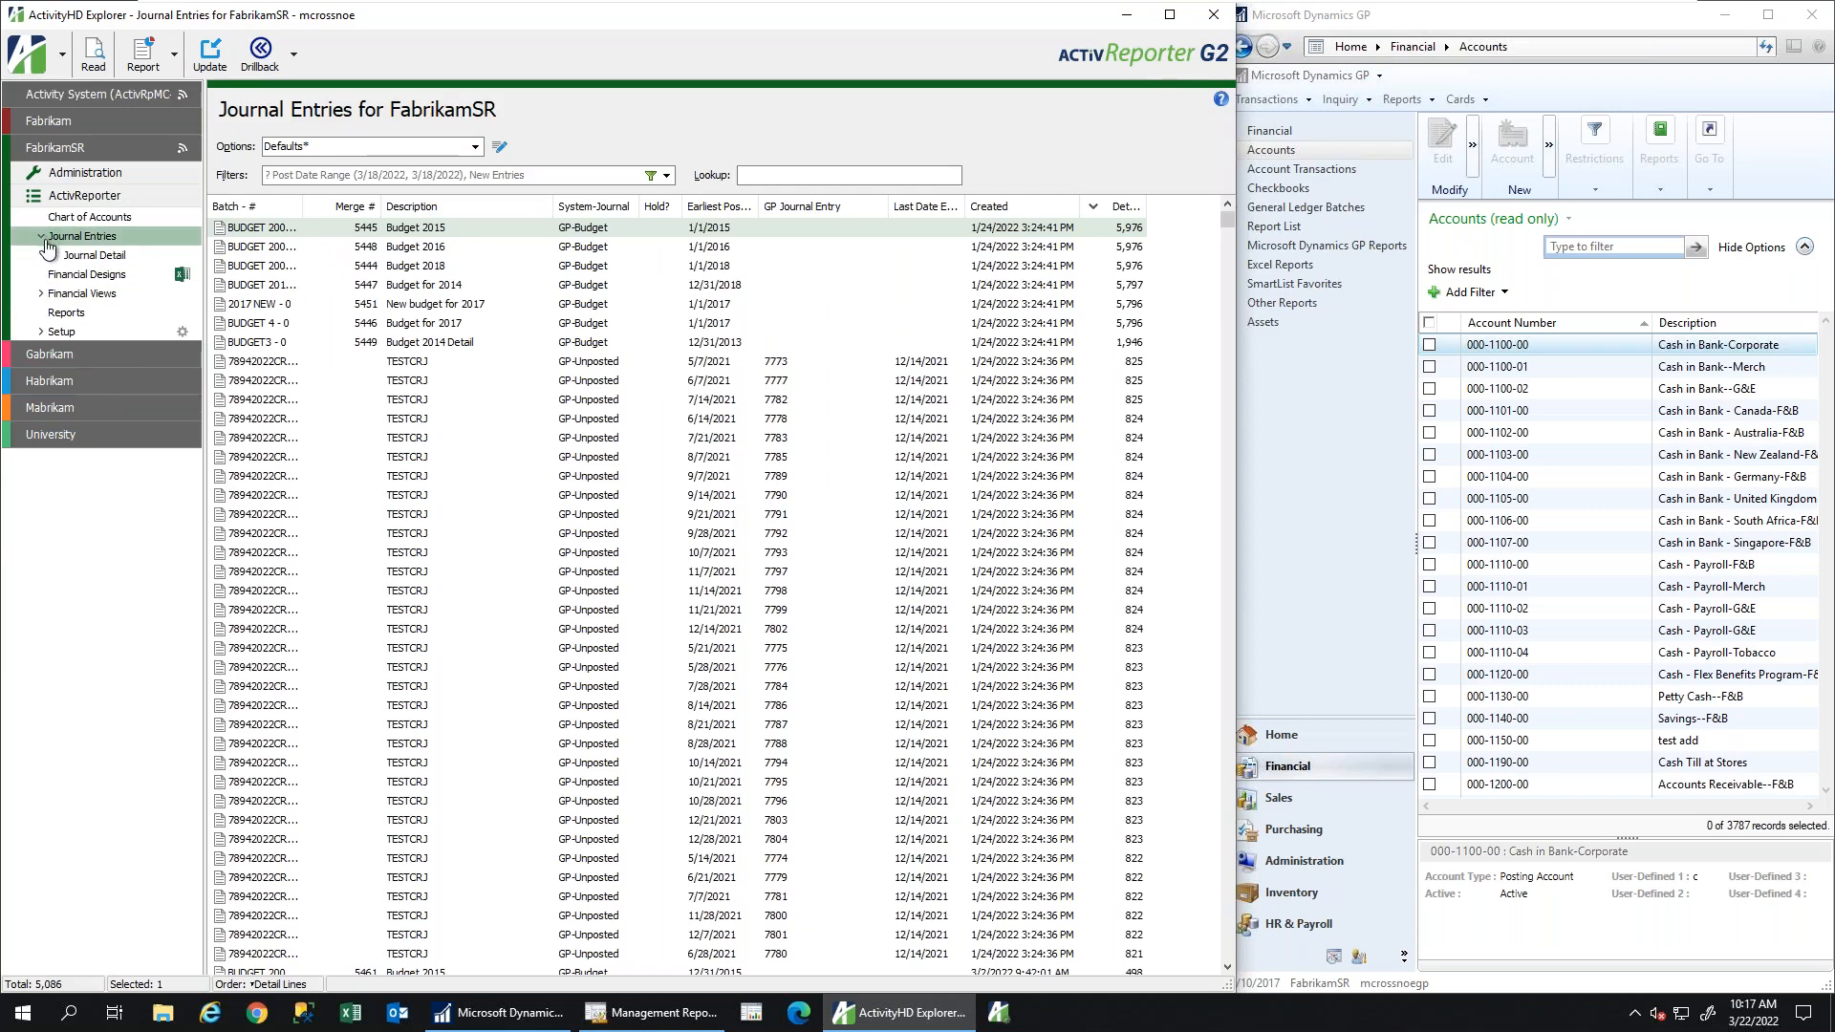
pyautogui.click(79, 257)
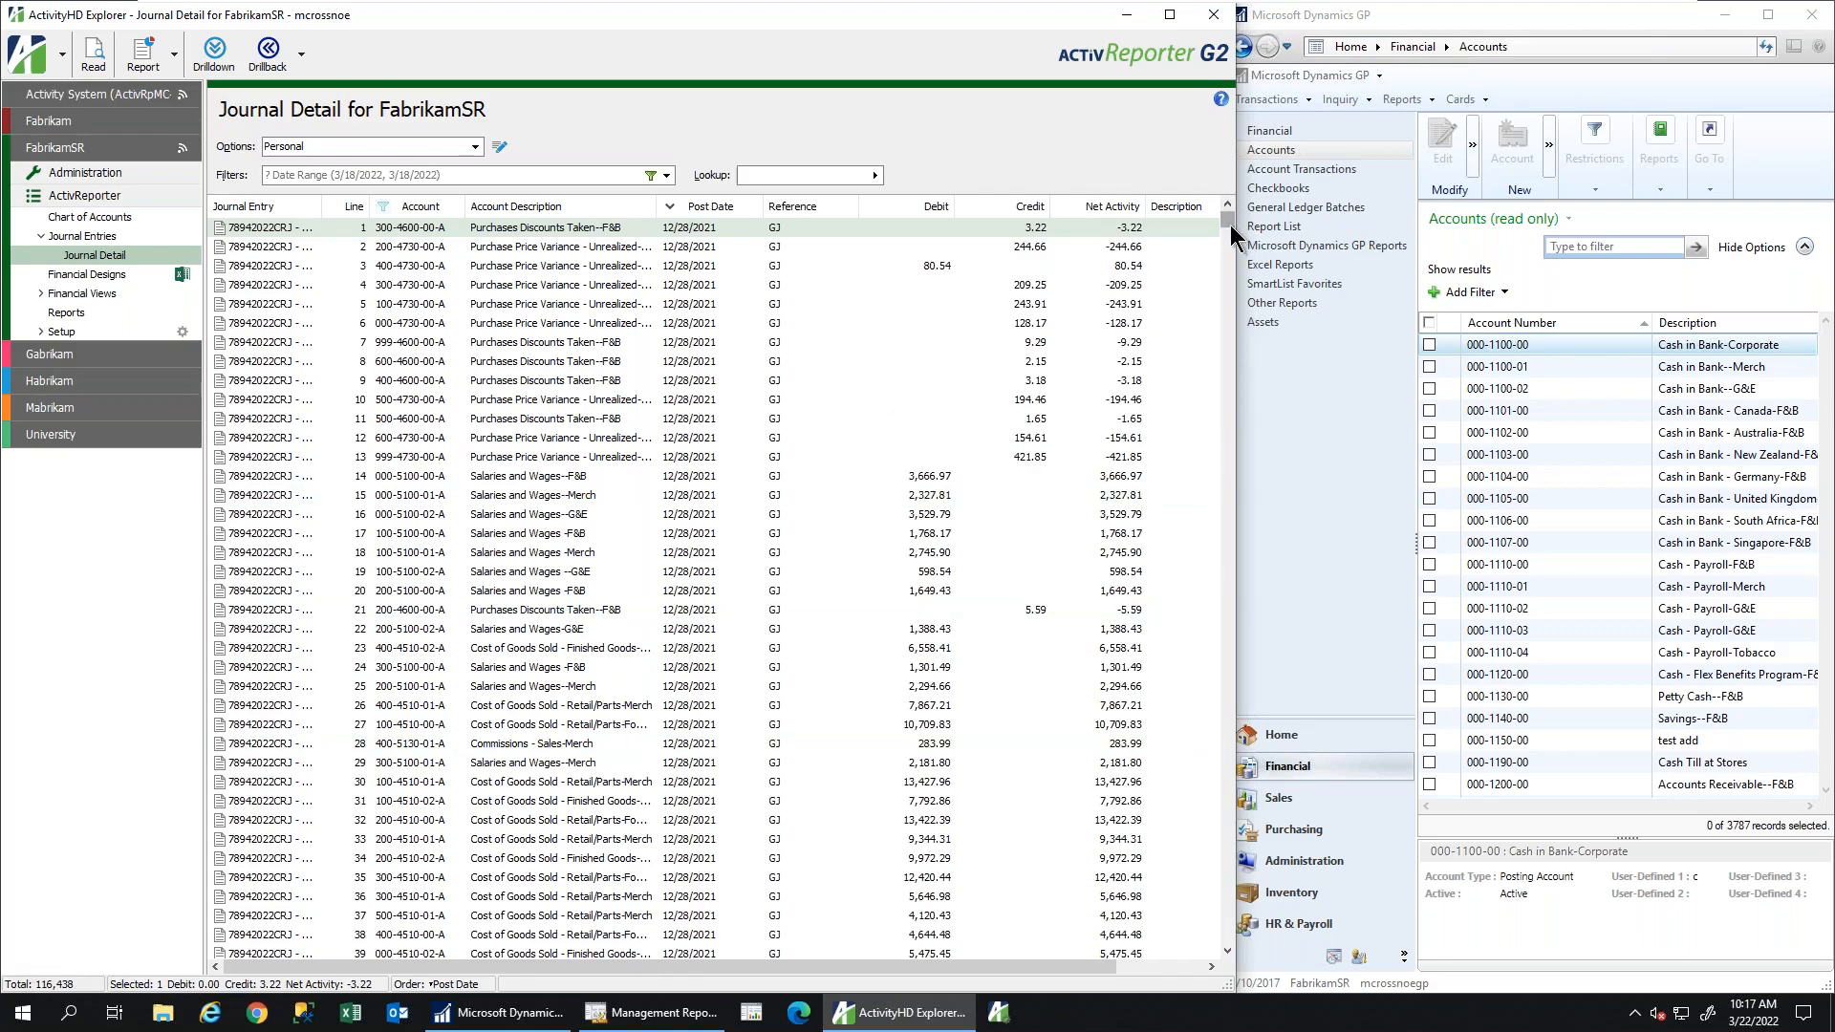
pyautogui.moveTo(1227, 221); pyautogui.dragTo(1230, 350)
# Sort lines by Account, Post Date, Reference, Debit and Credit, then select 2014-754 line 13
pyautogui.click(422, 209)
pyautogui.click(427, 212)
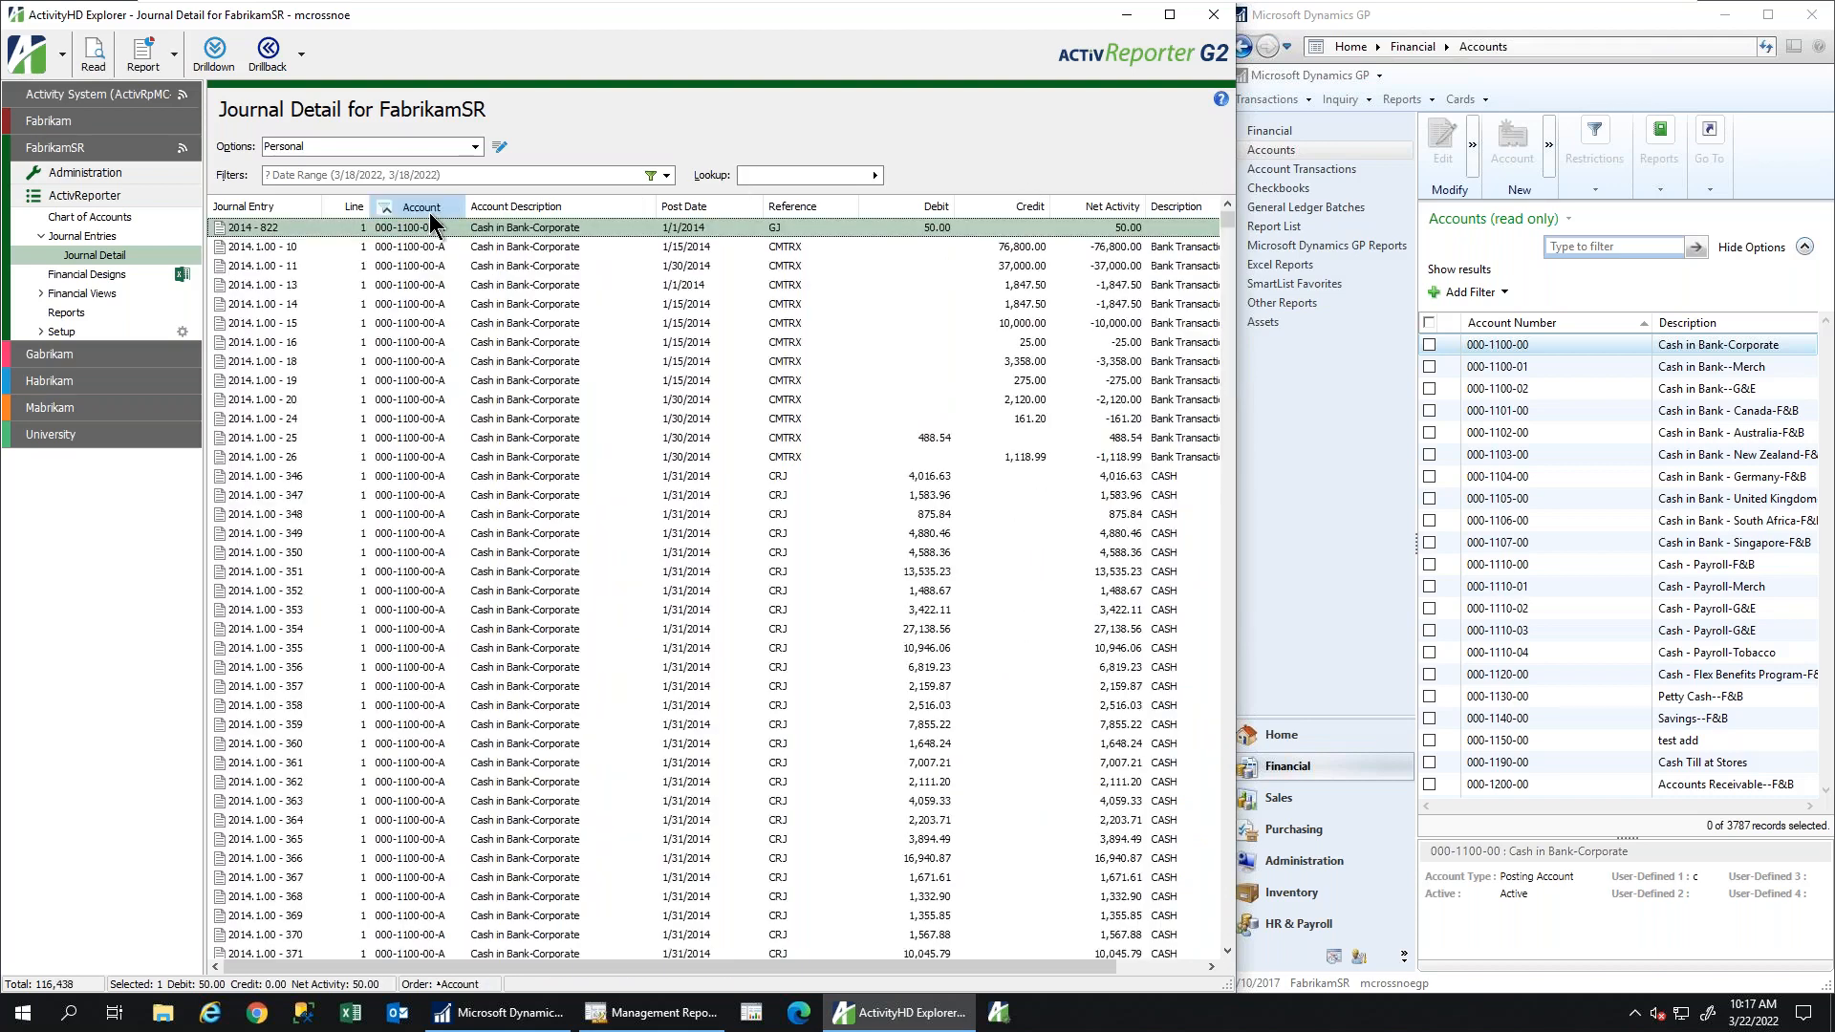
pyautogui.click(707, 210)
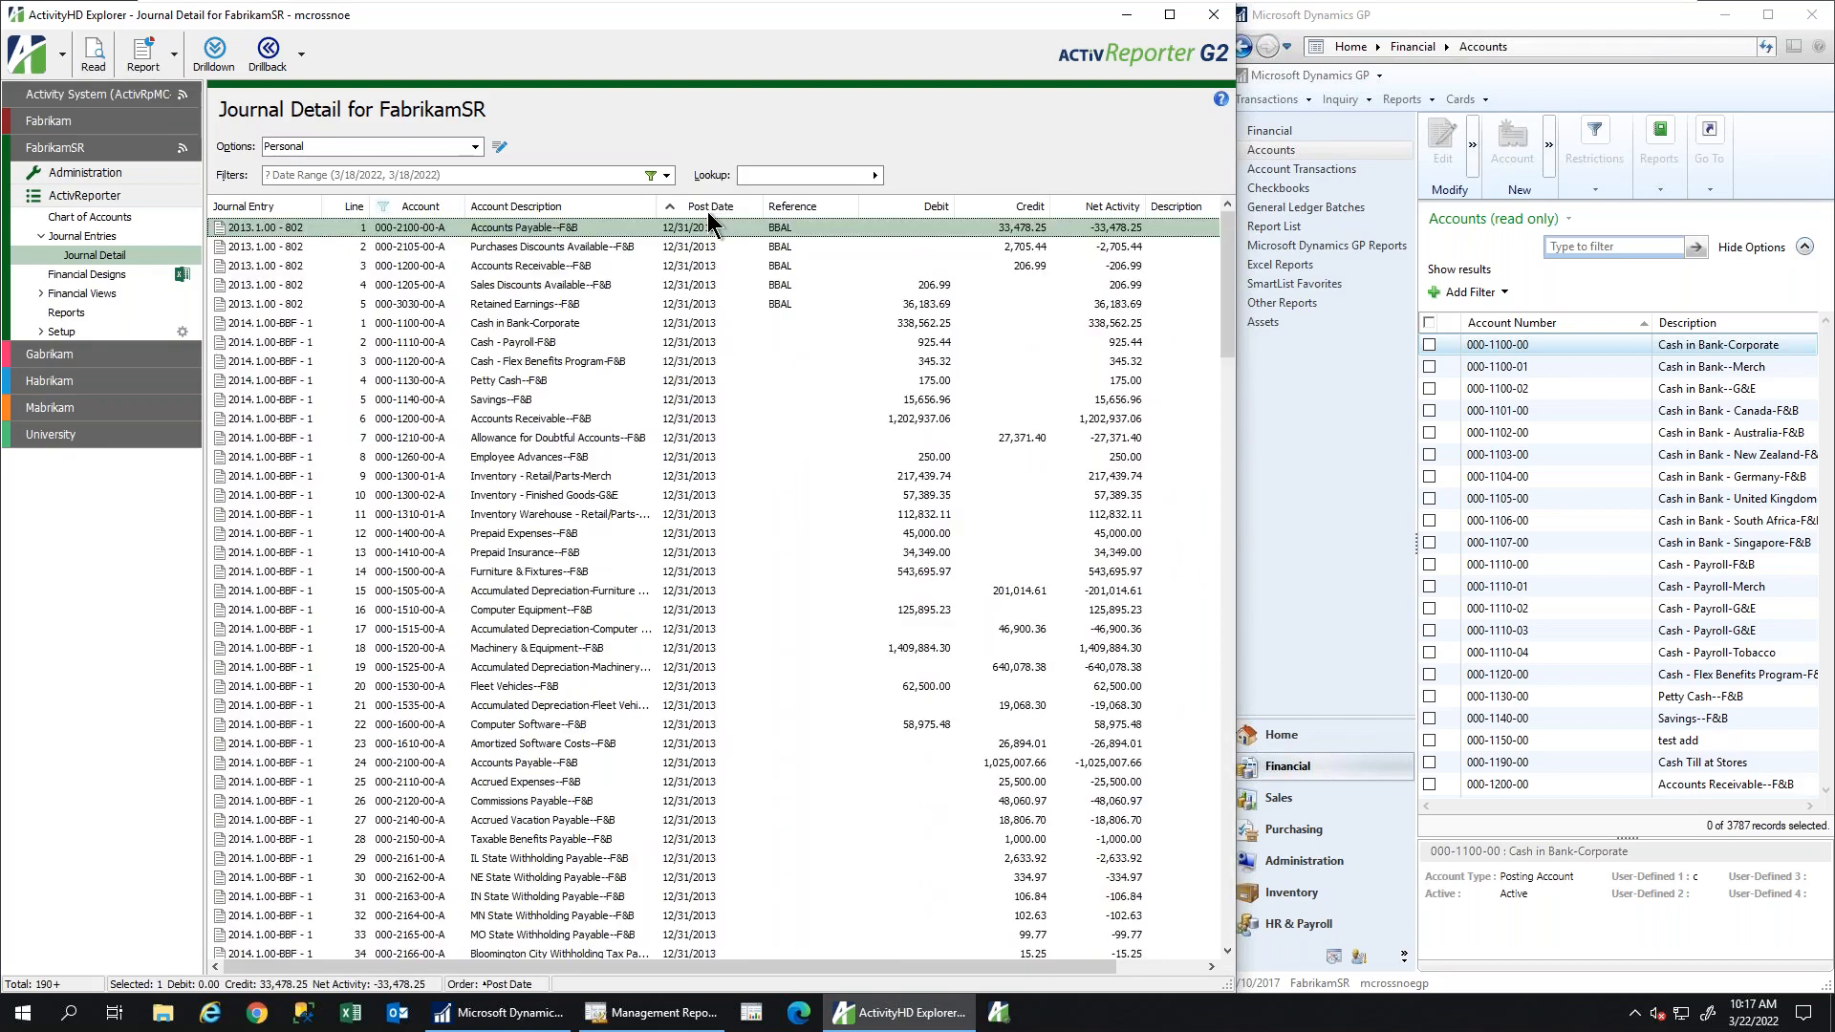
pyautogui.click(793, 214)
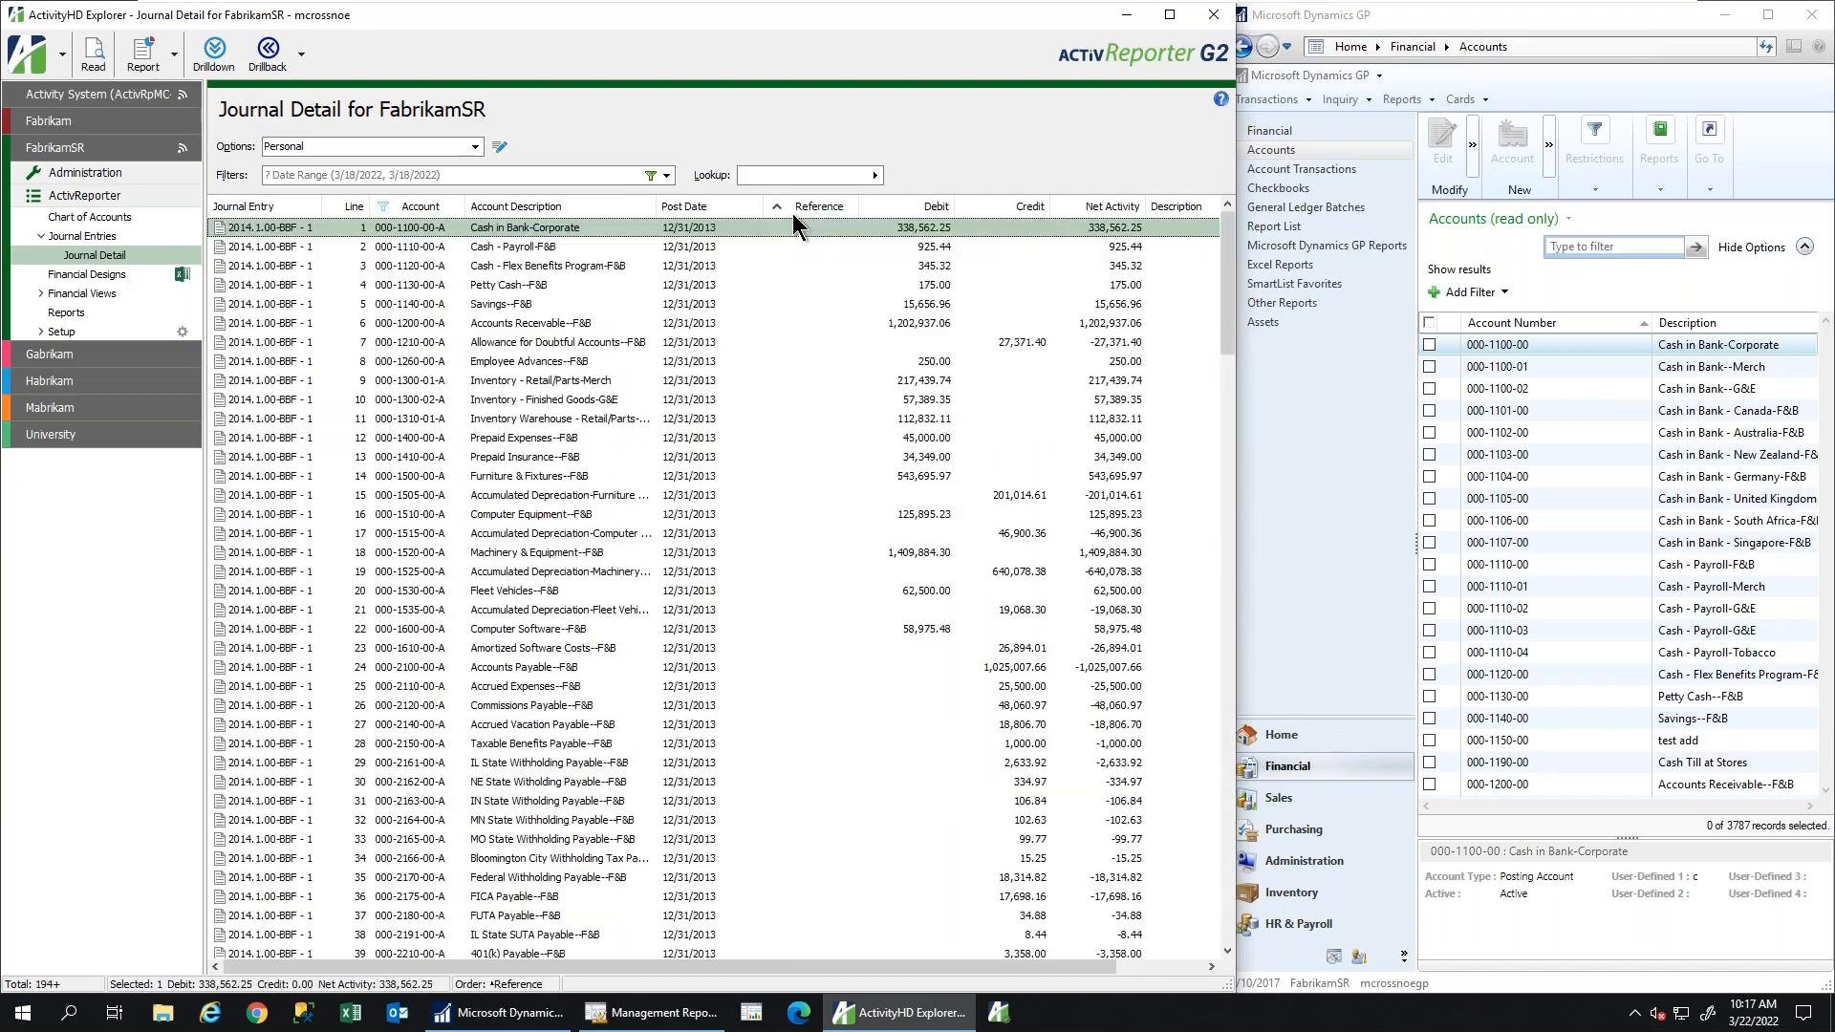
pyautogui.click(921, 214)
pyautogui.click(1006, 208)
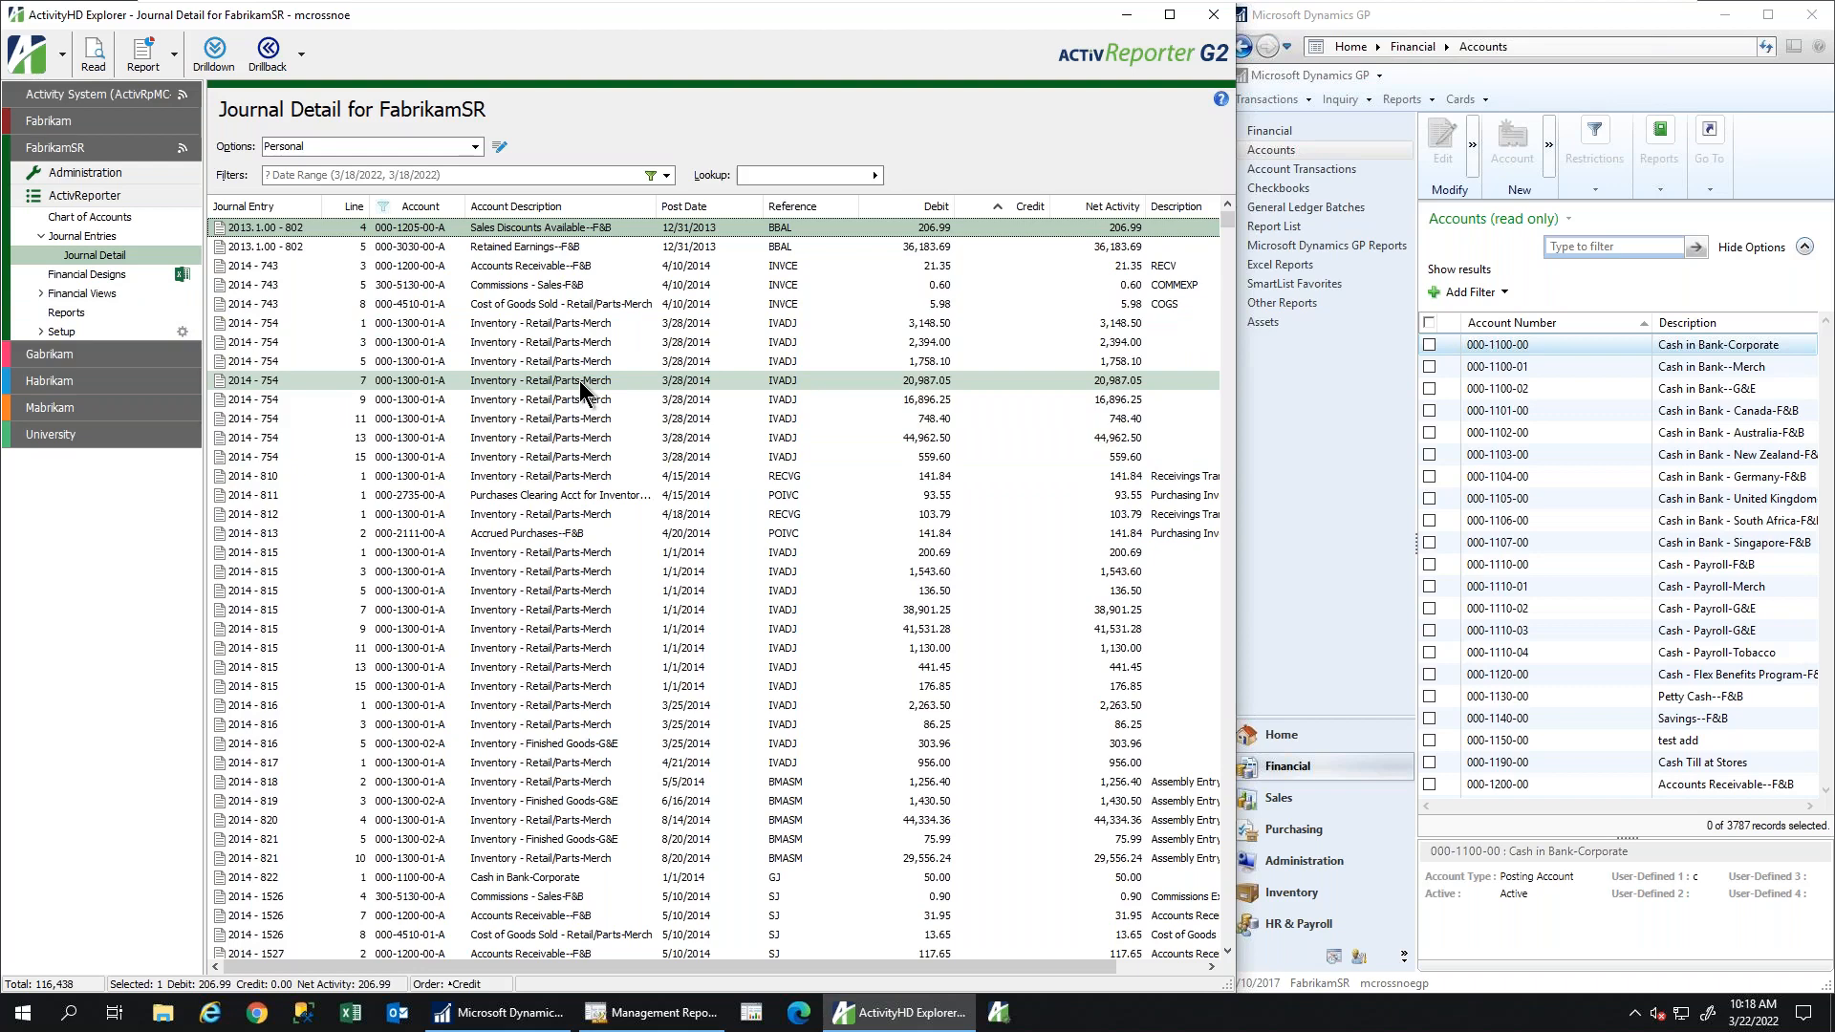
pyautogui.click(565, 439)
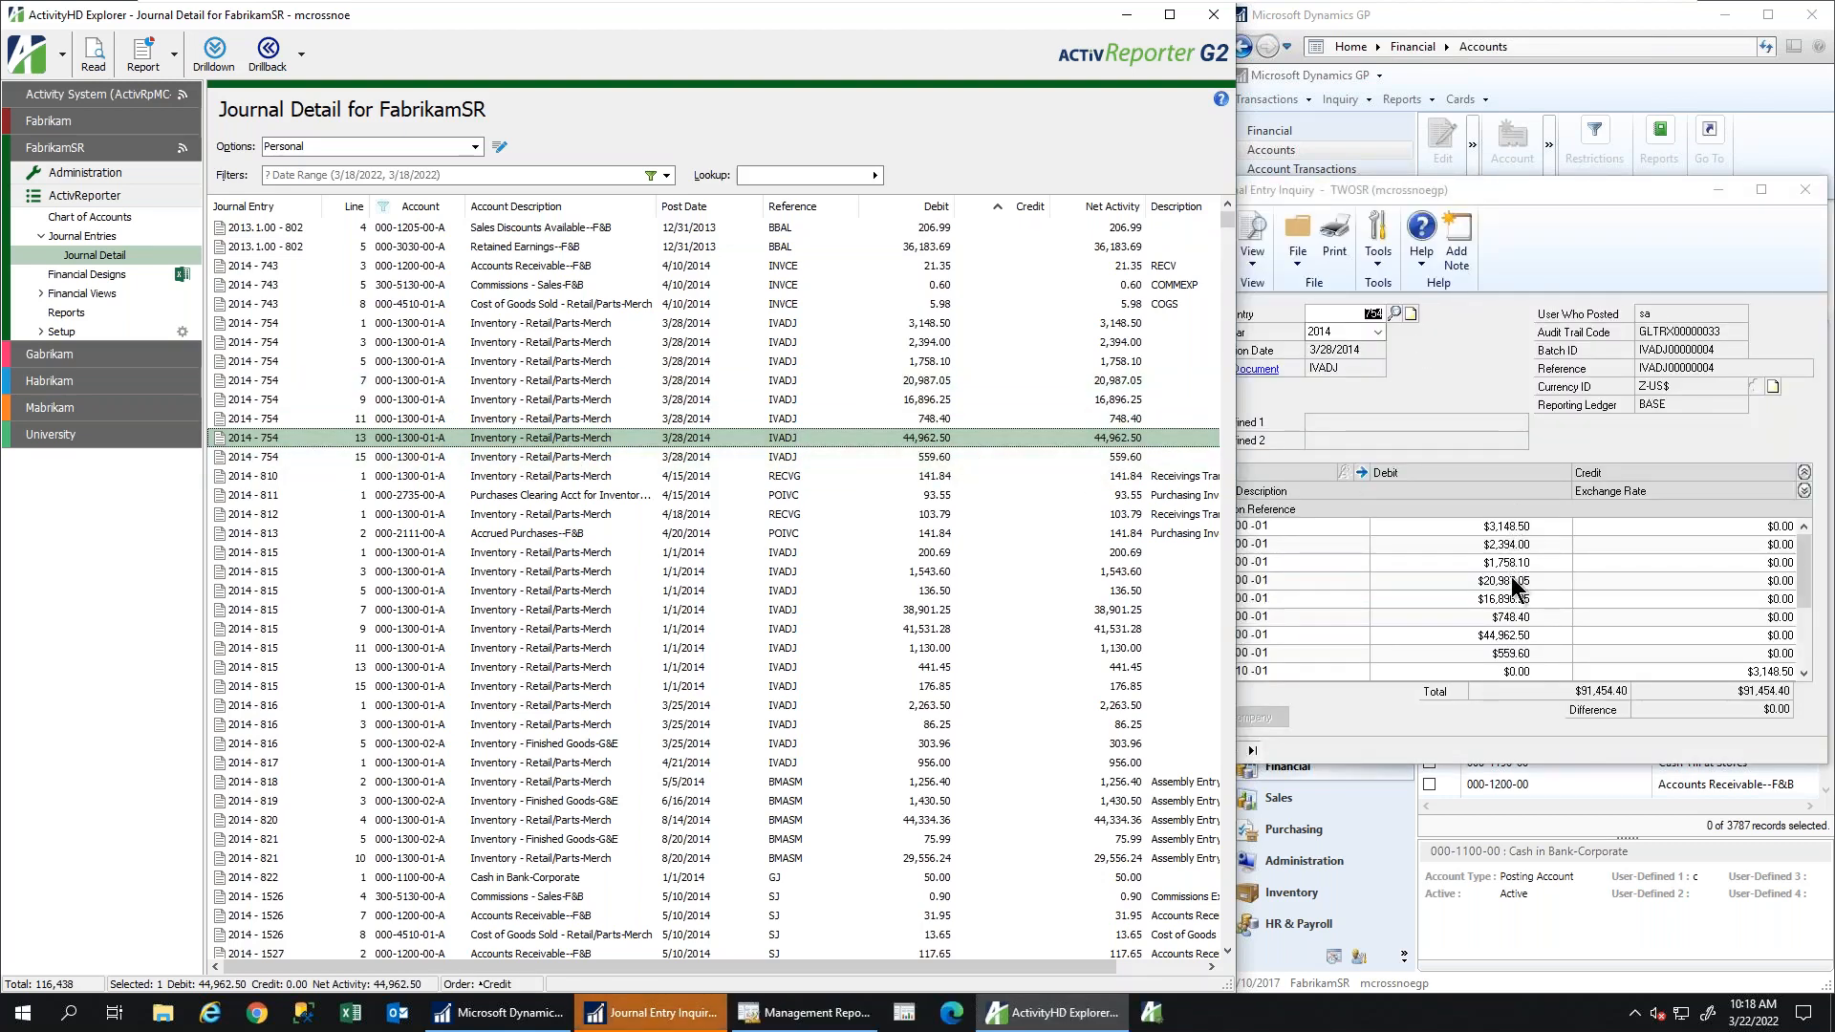
# Inspect the inventory adjustment behind the $44,962.50 line, then close both GP inquiries
pyautogui.click(1534, 650)
pyautogui.click(1532, 637)
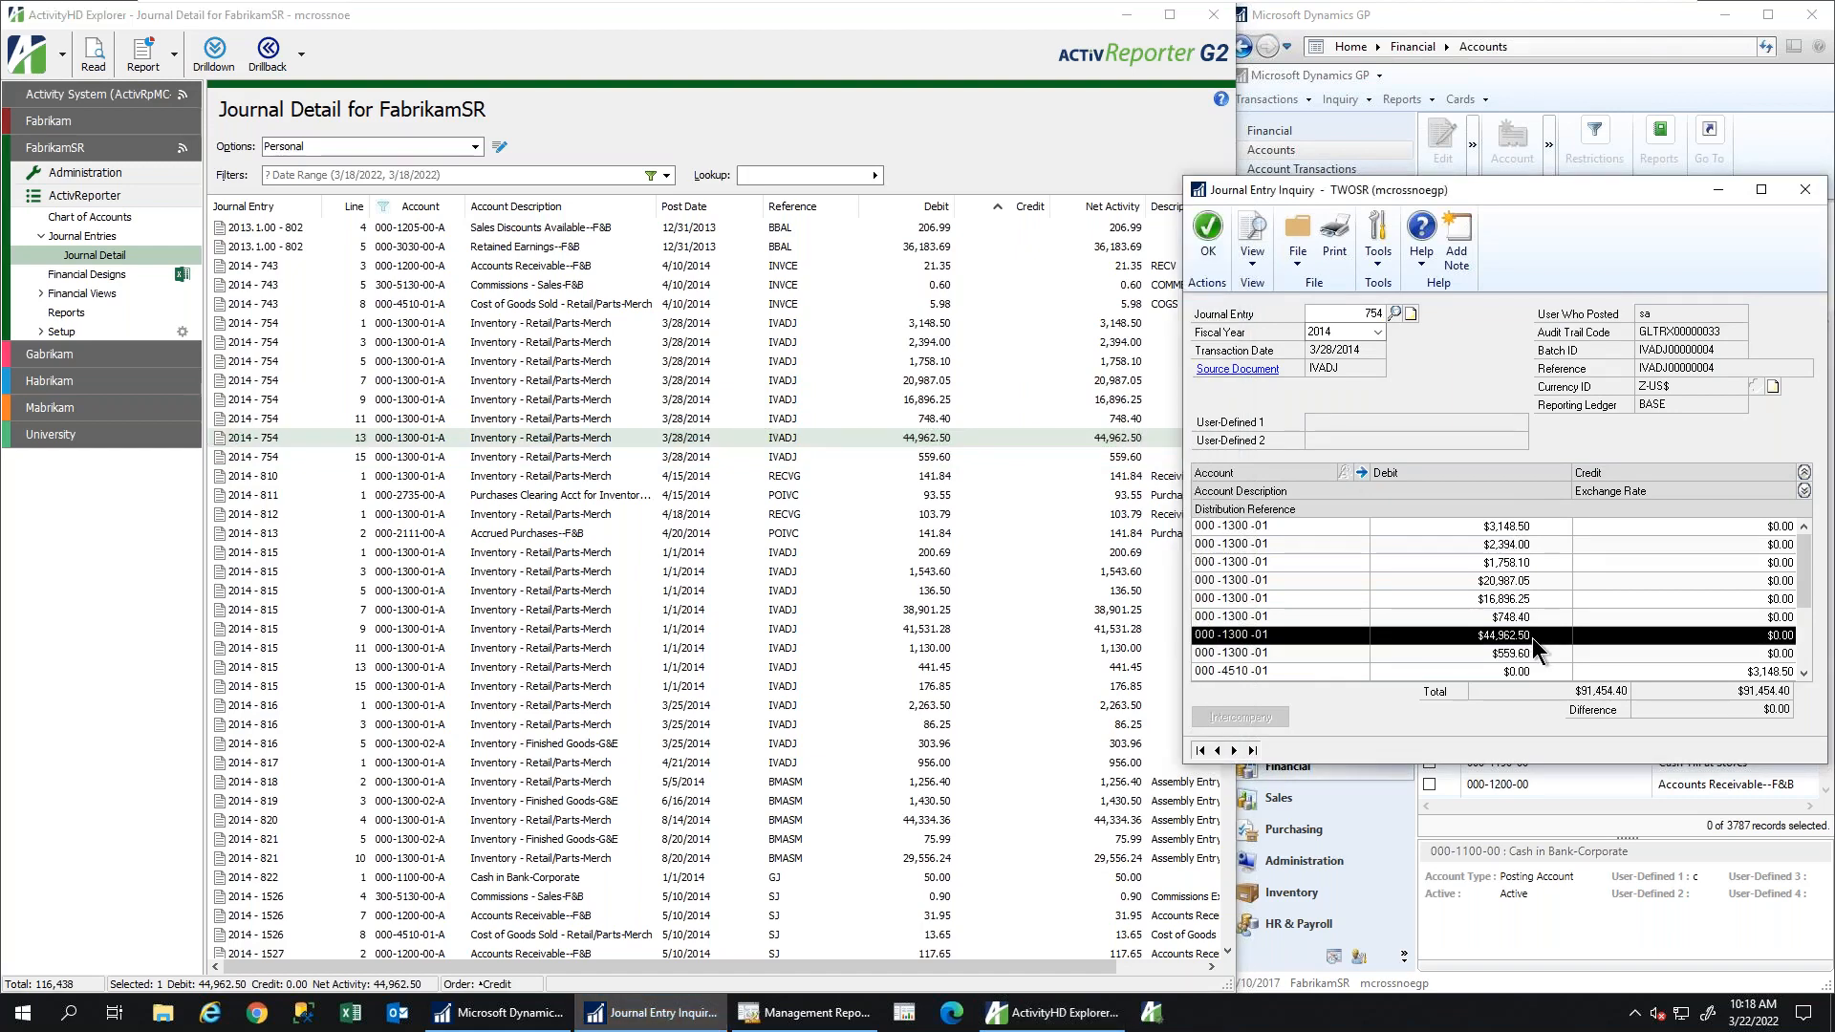
pyautogui.click(1237, 369)
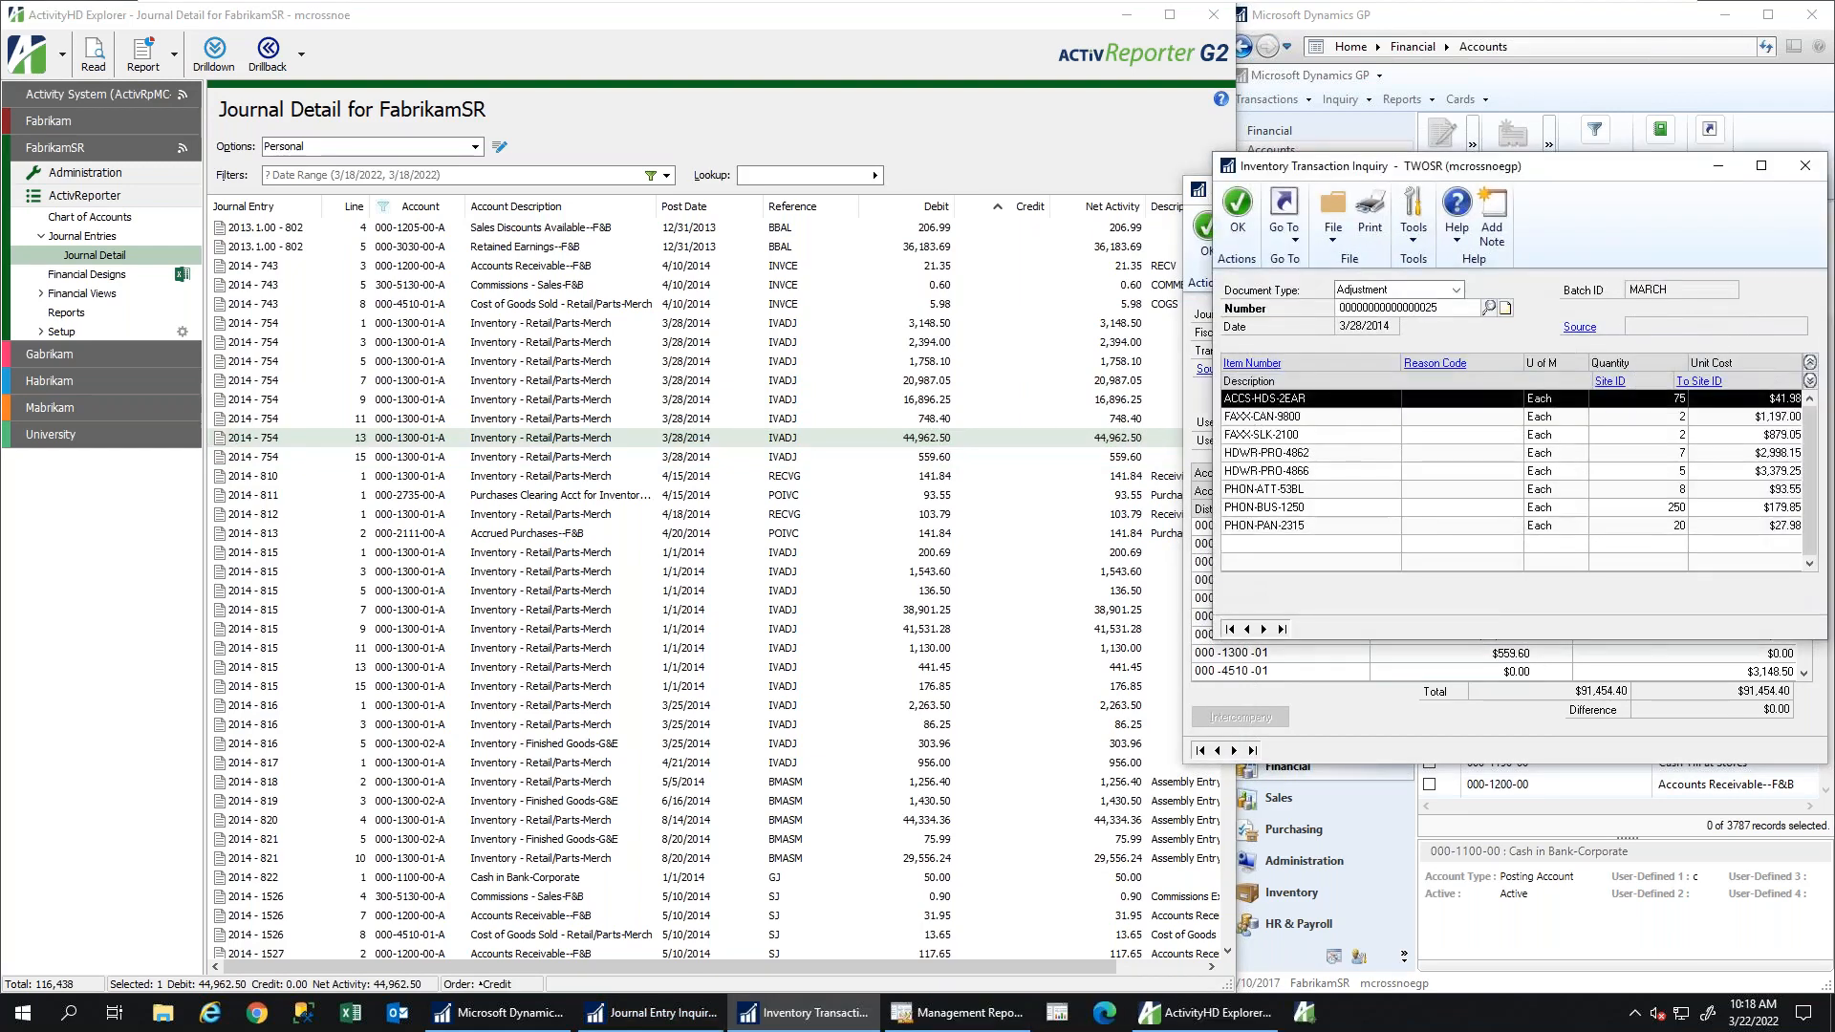
pyautogui.click(1805, 166)
pyautogui.click(1805, 188)
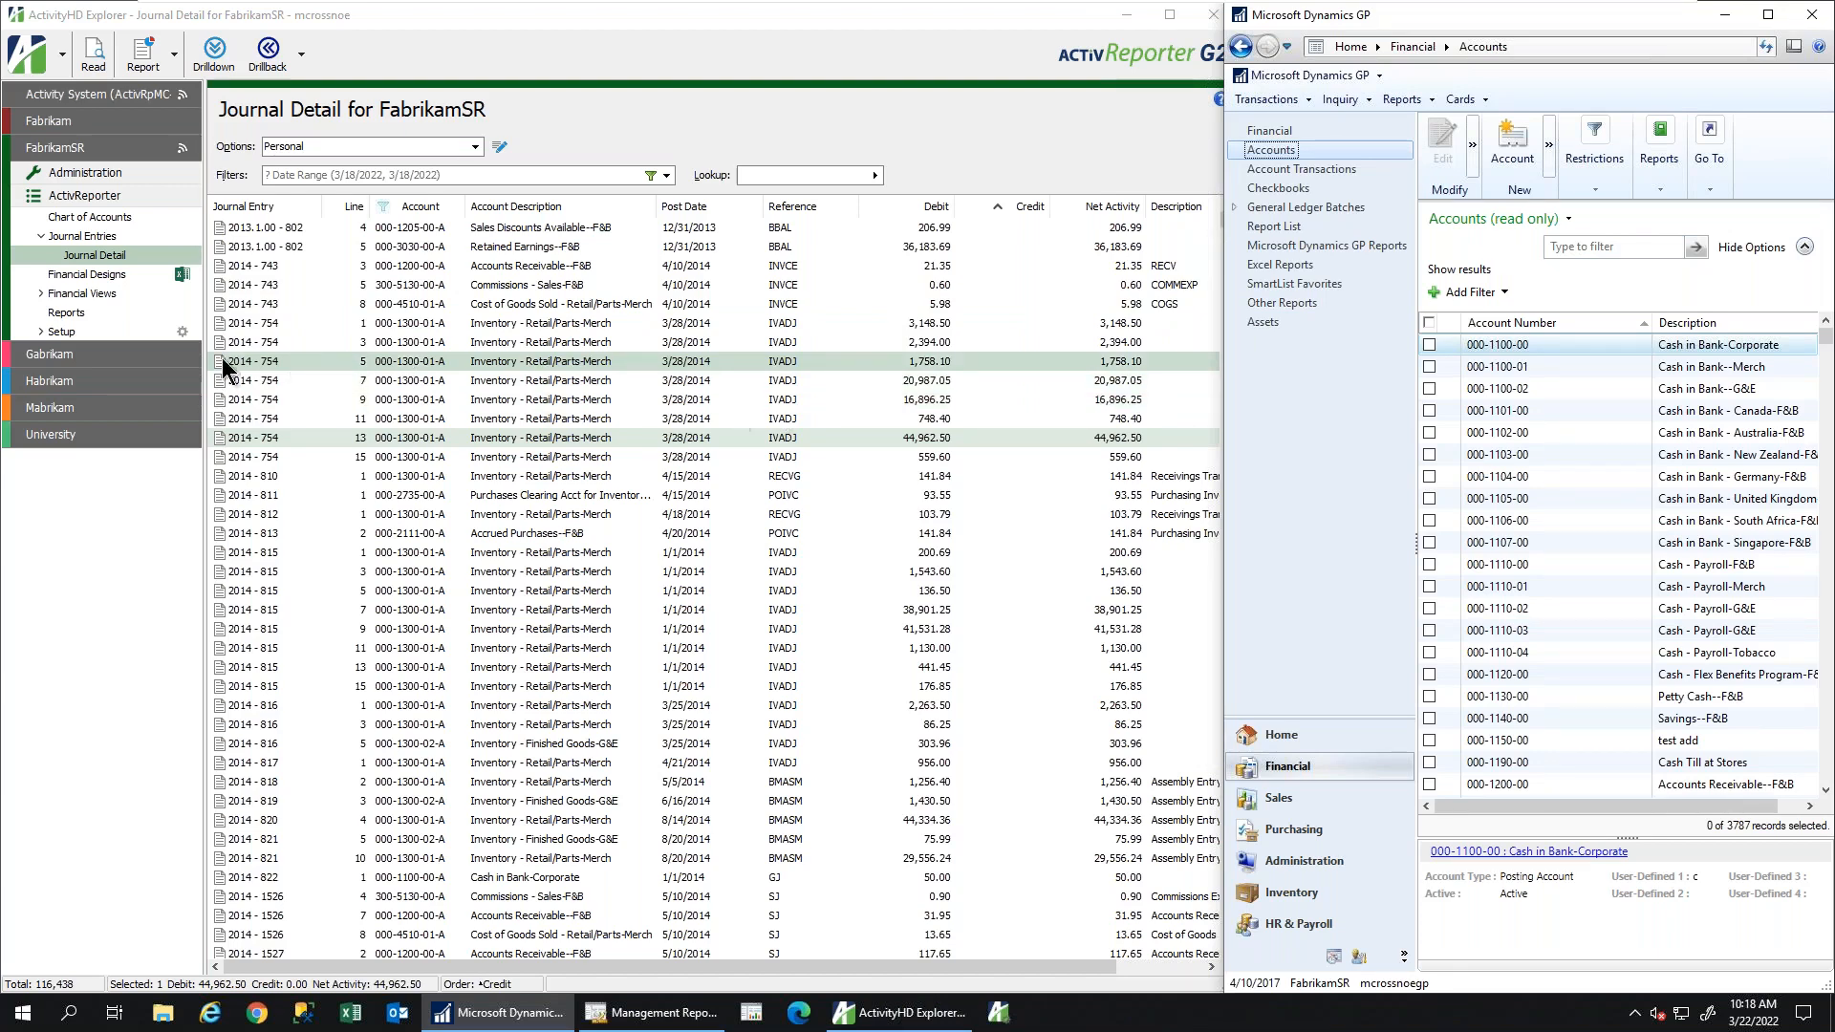
# Open the '* Showcase 2022 G2' record from FabrikamSR's Financial Designs list
pyautogui.click(67, 276)
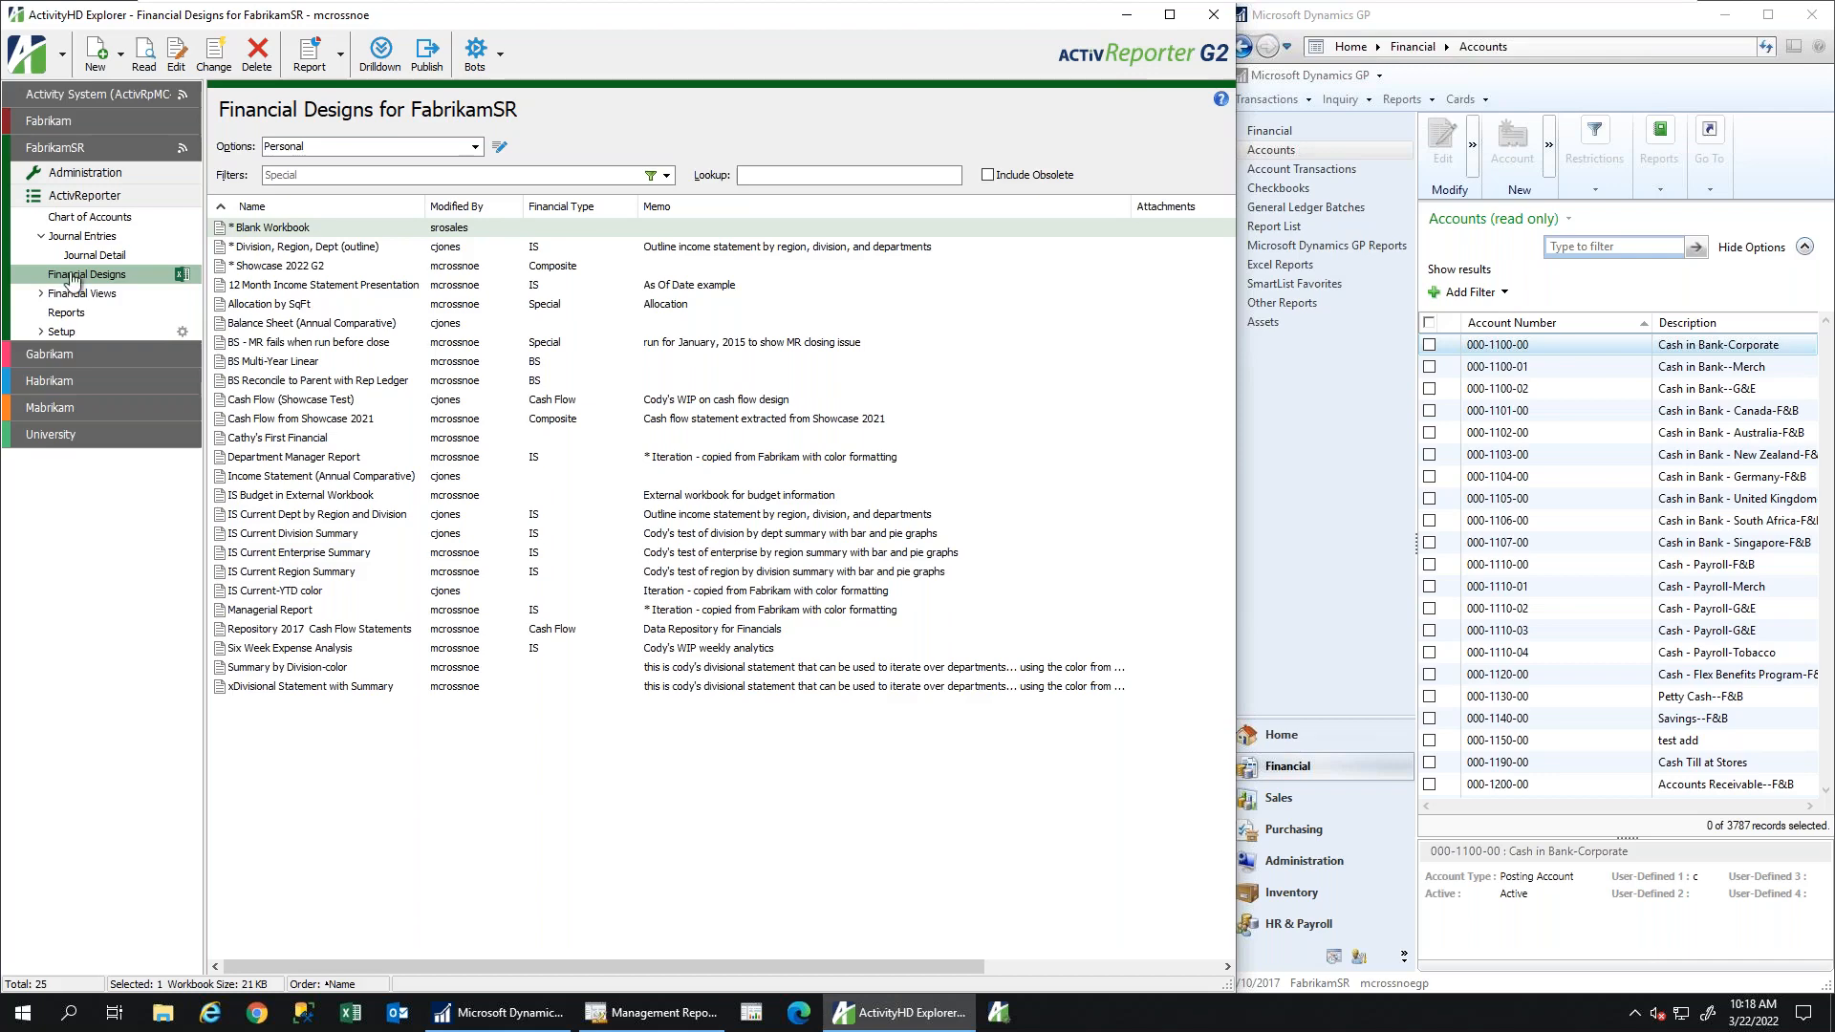
pyautogui.moveTo(303, 17); pyautogui.dragTo(398, 18)
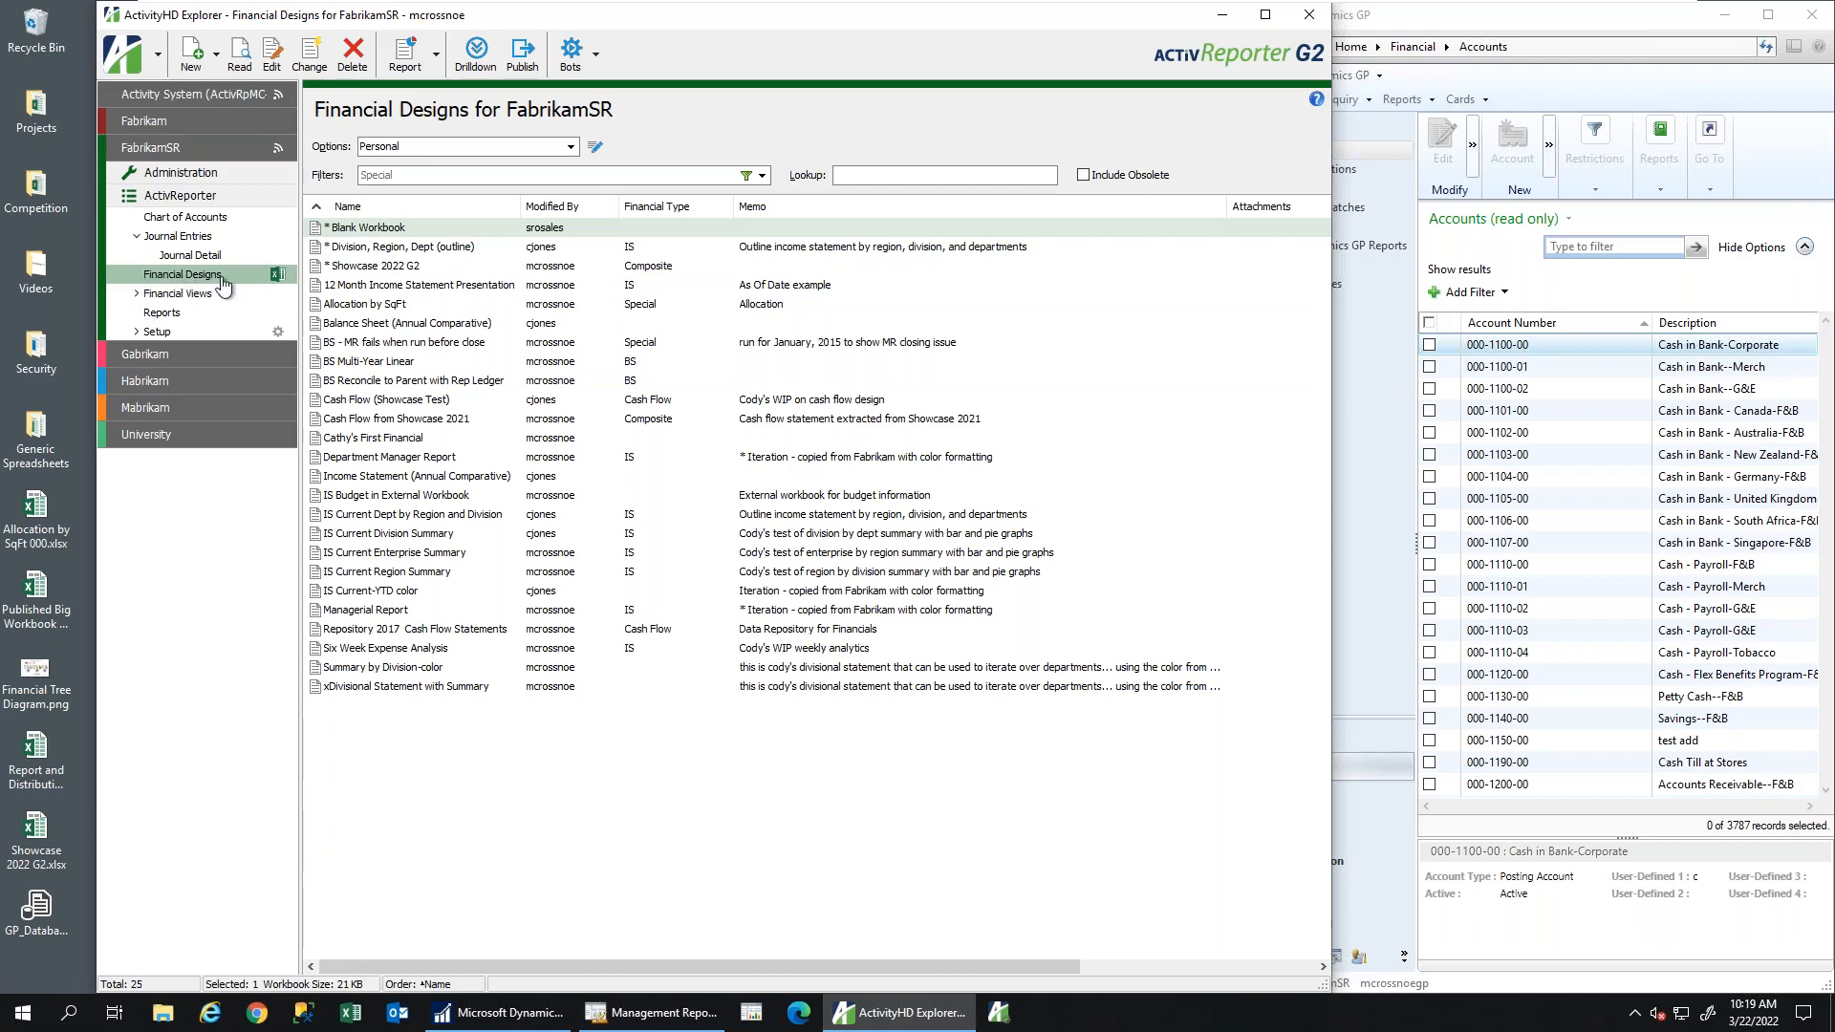
pyautogui.click(371, 269)
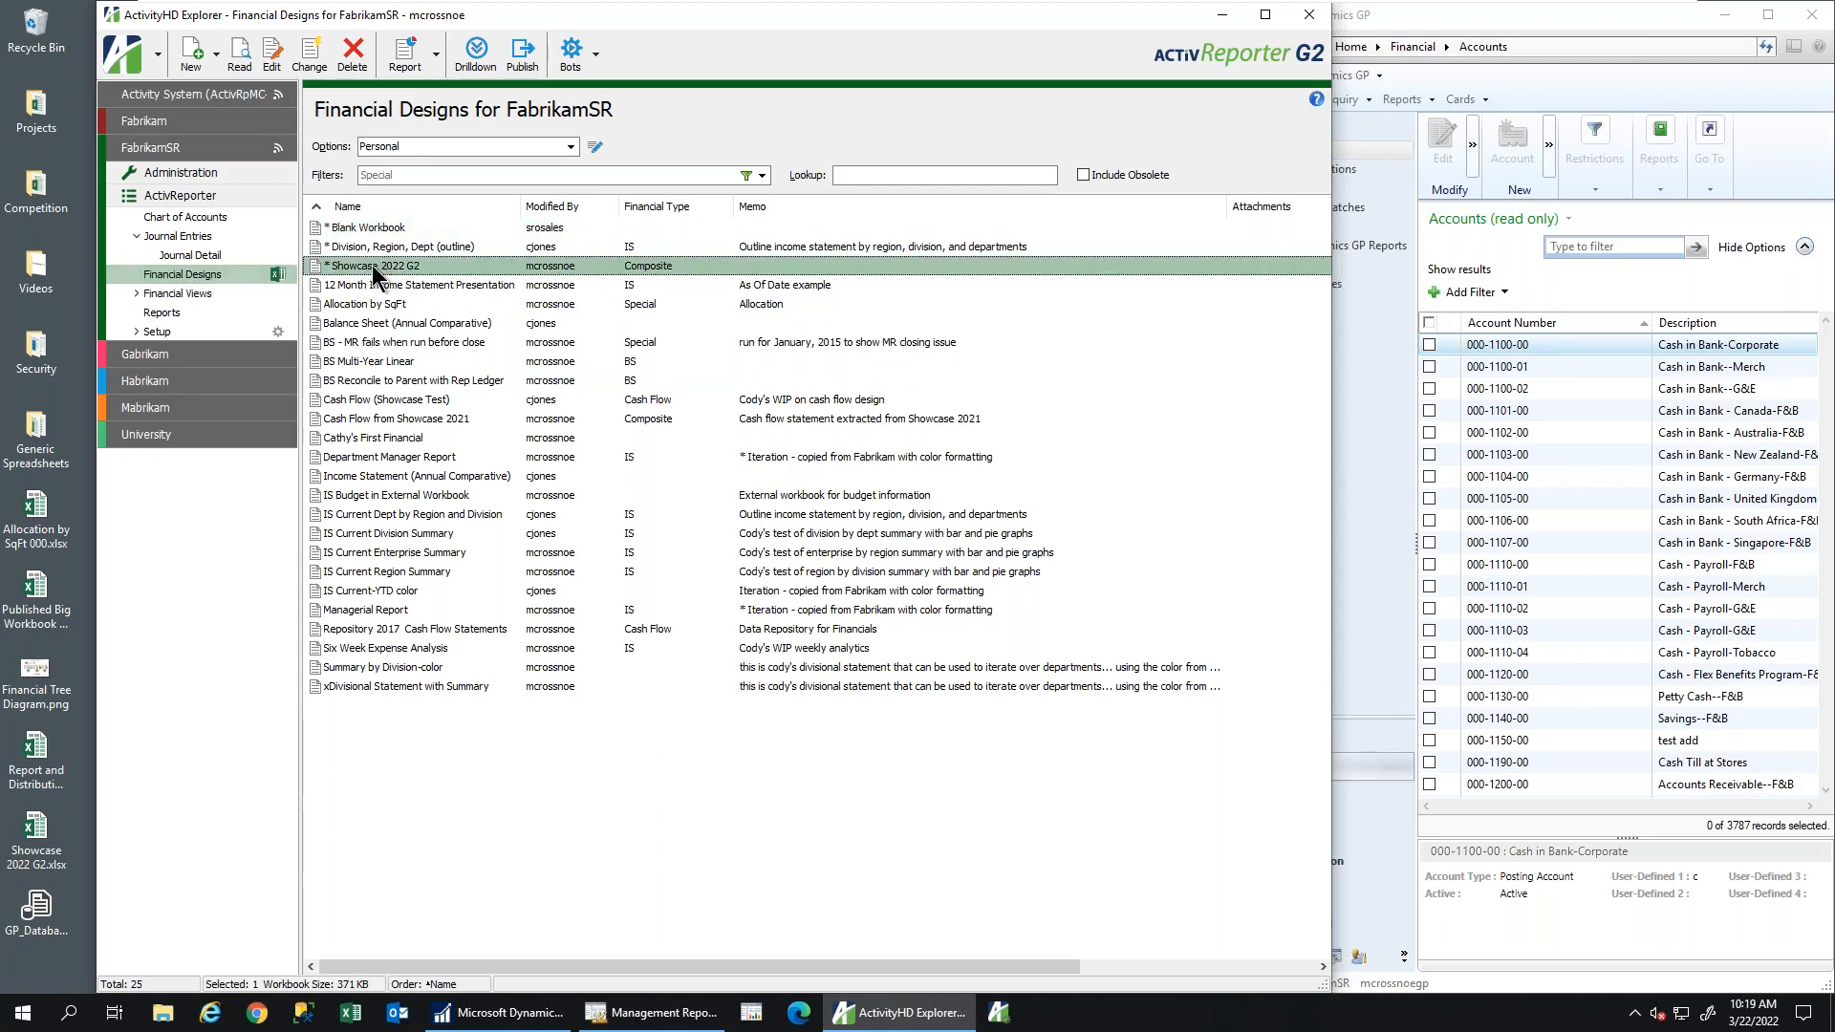
pyautogui.doubleClick(375, 274)
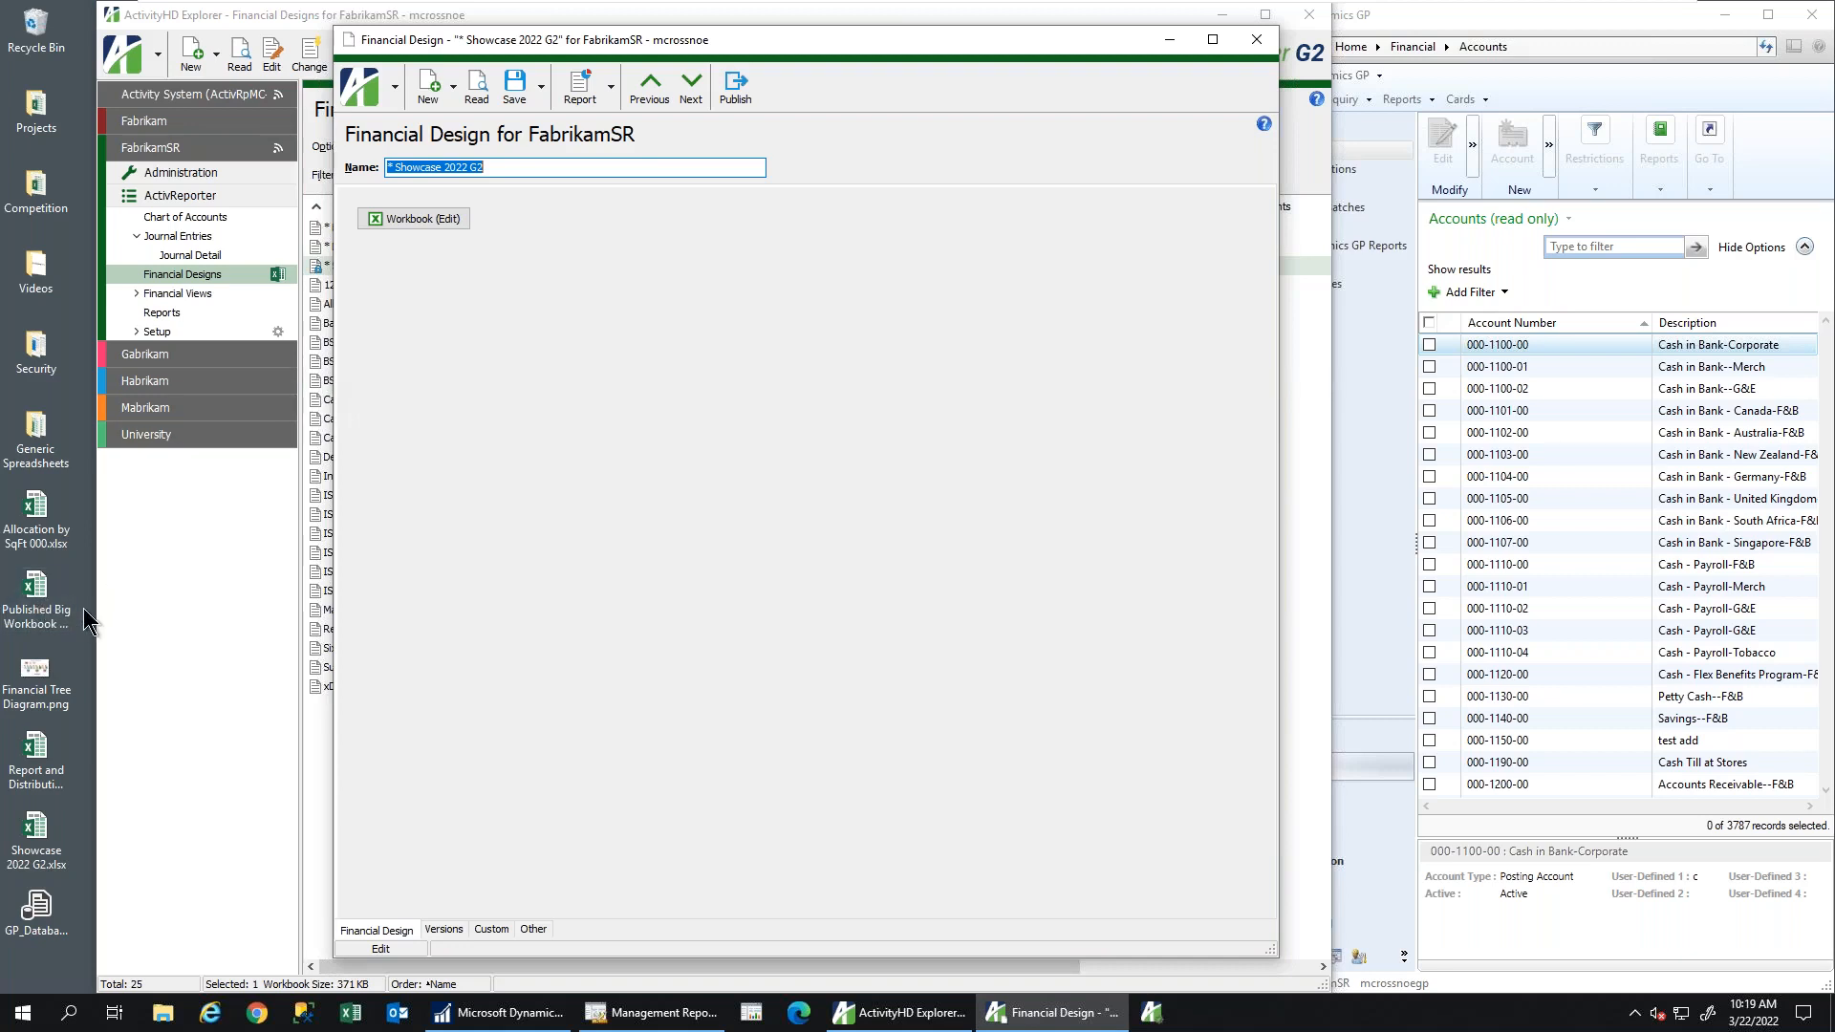
# Check Showcase 2022 G2's saved versions, then close it to return to the 25-design list
pyautogui.click(443, 929)
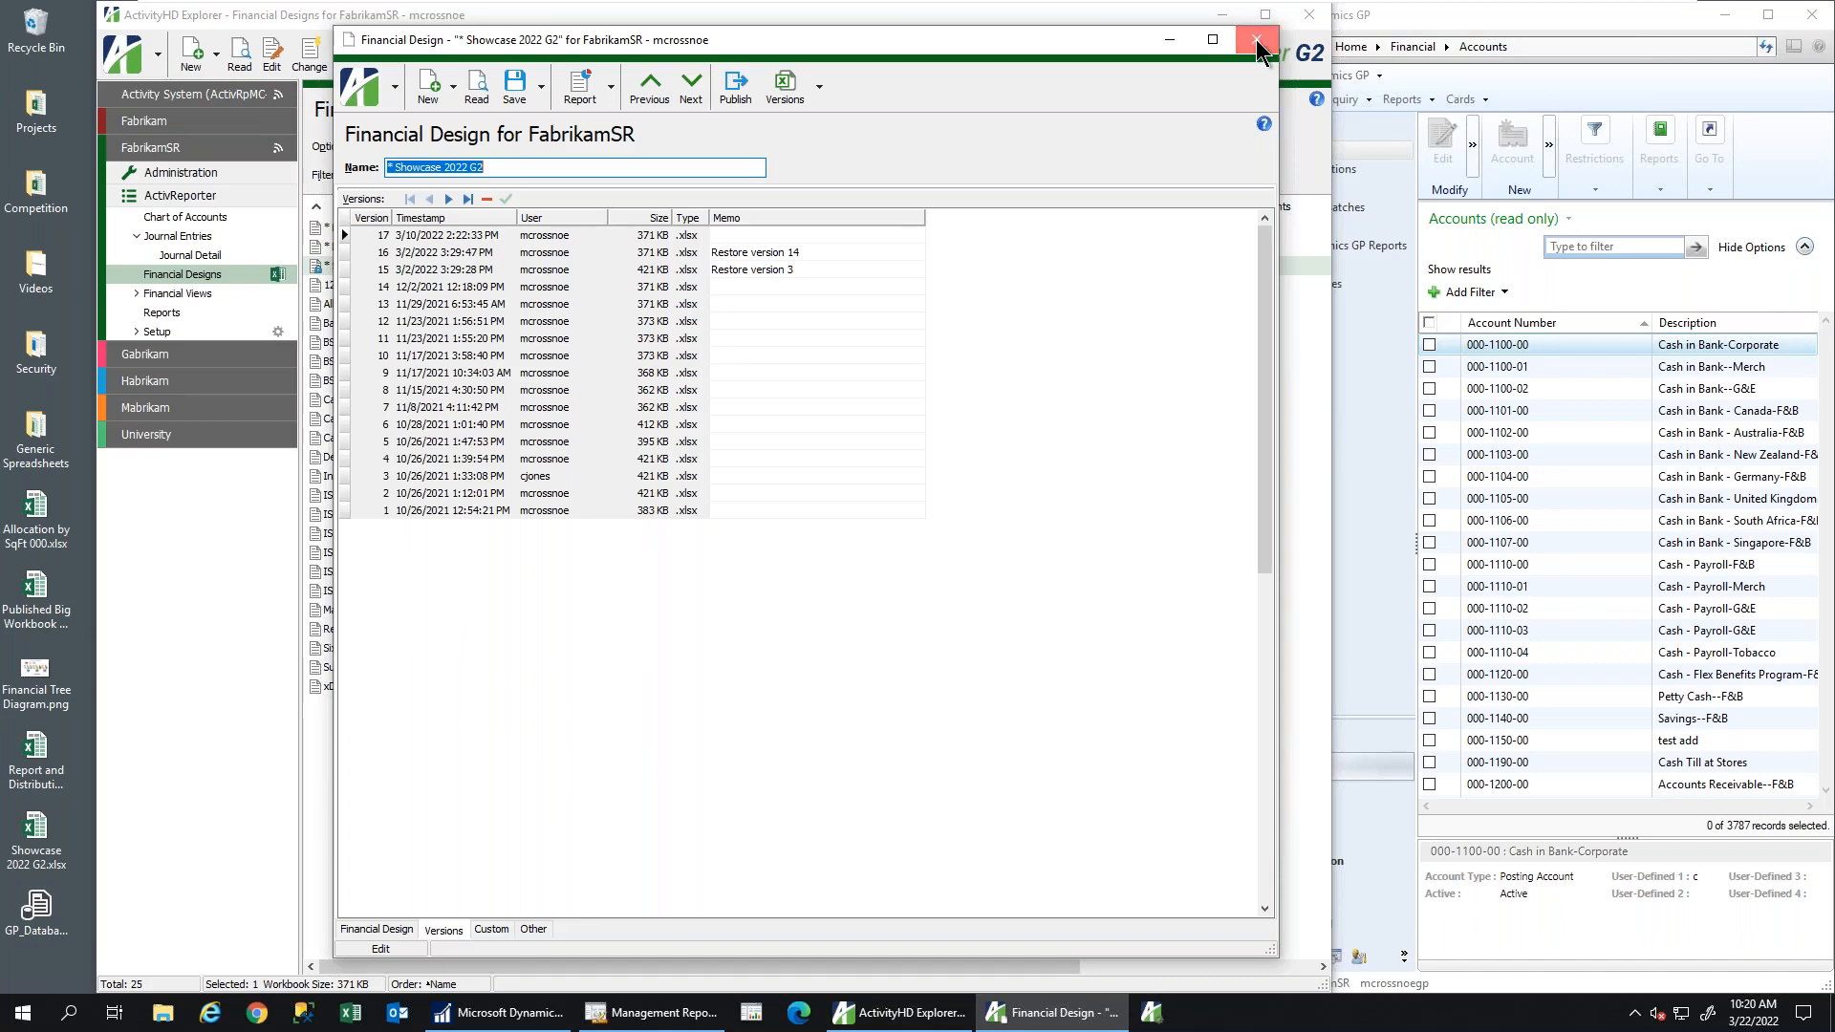
pyautogui.click(1256, 43)
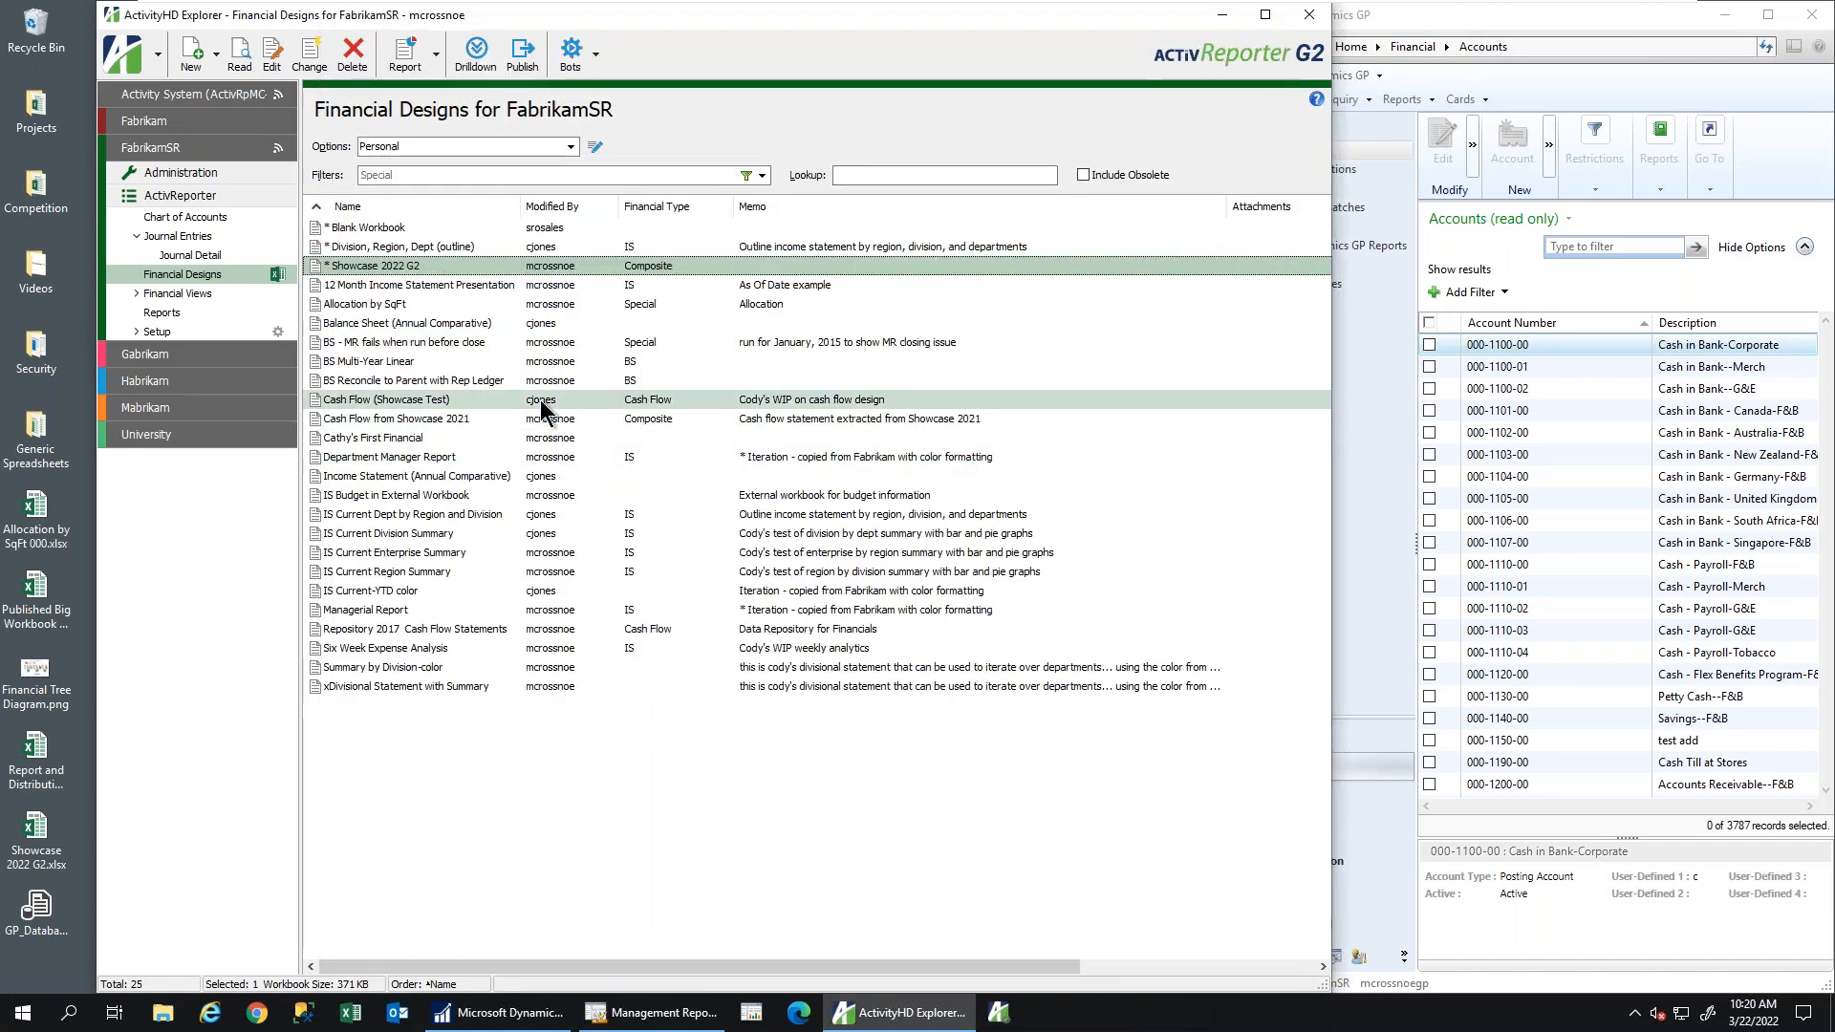
# Add a new financial design from the designs list and name it 'GraVoc First Financial'
pyautogui.rightClick(541, 399)
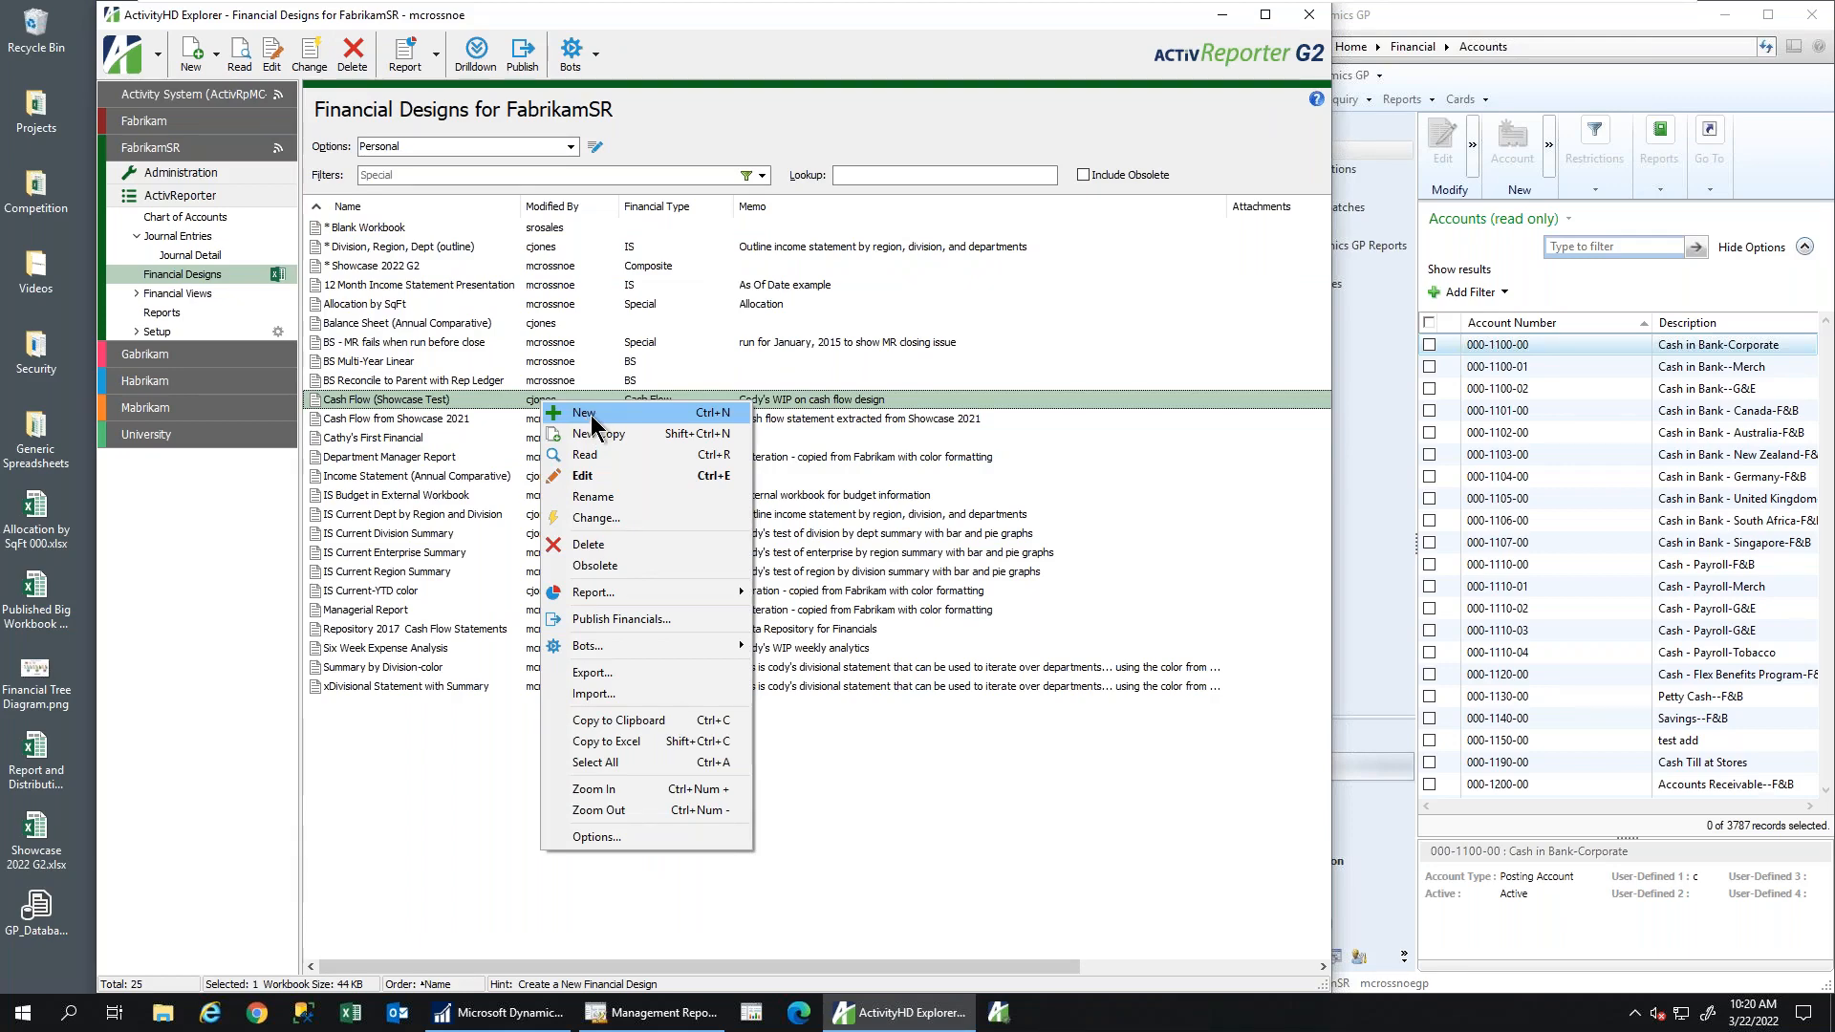
pyautogui.click(584, 419)
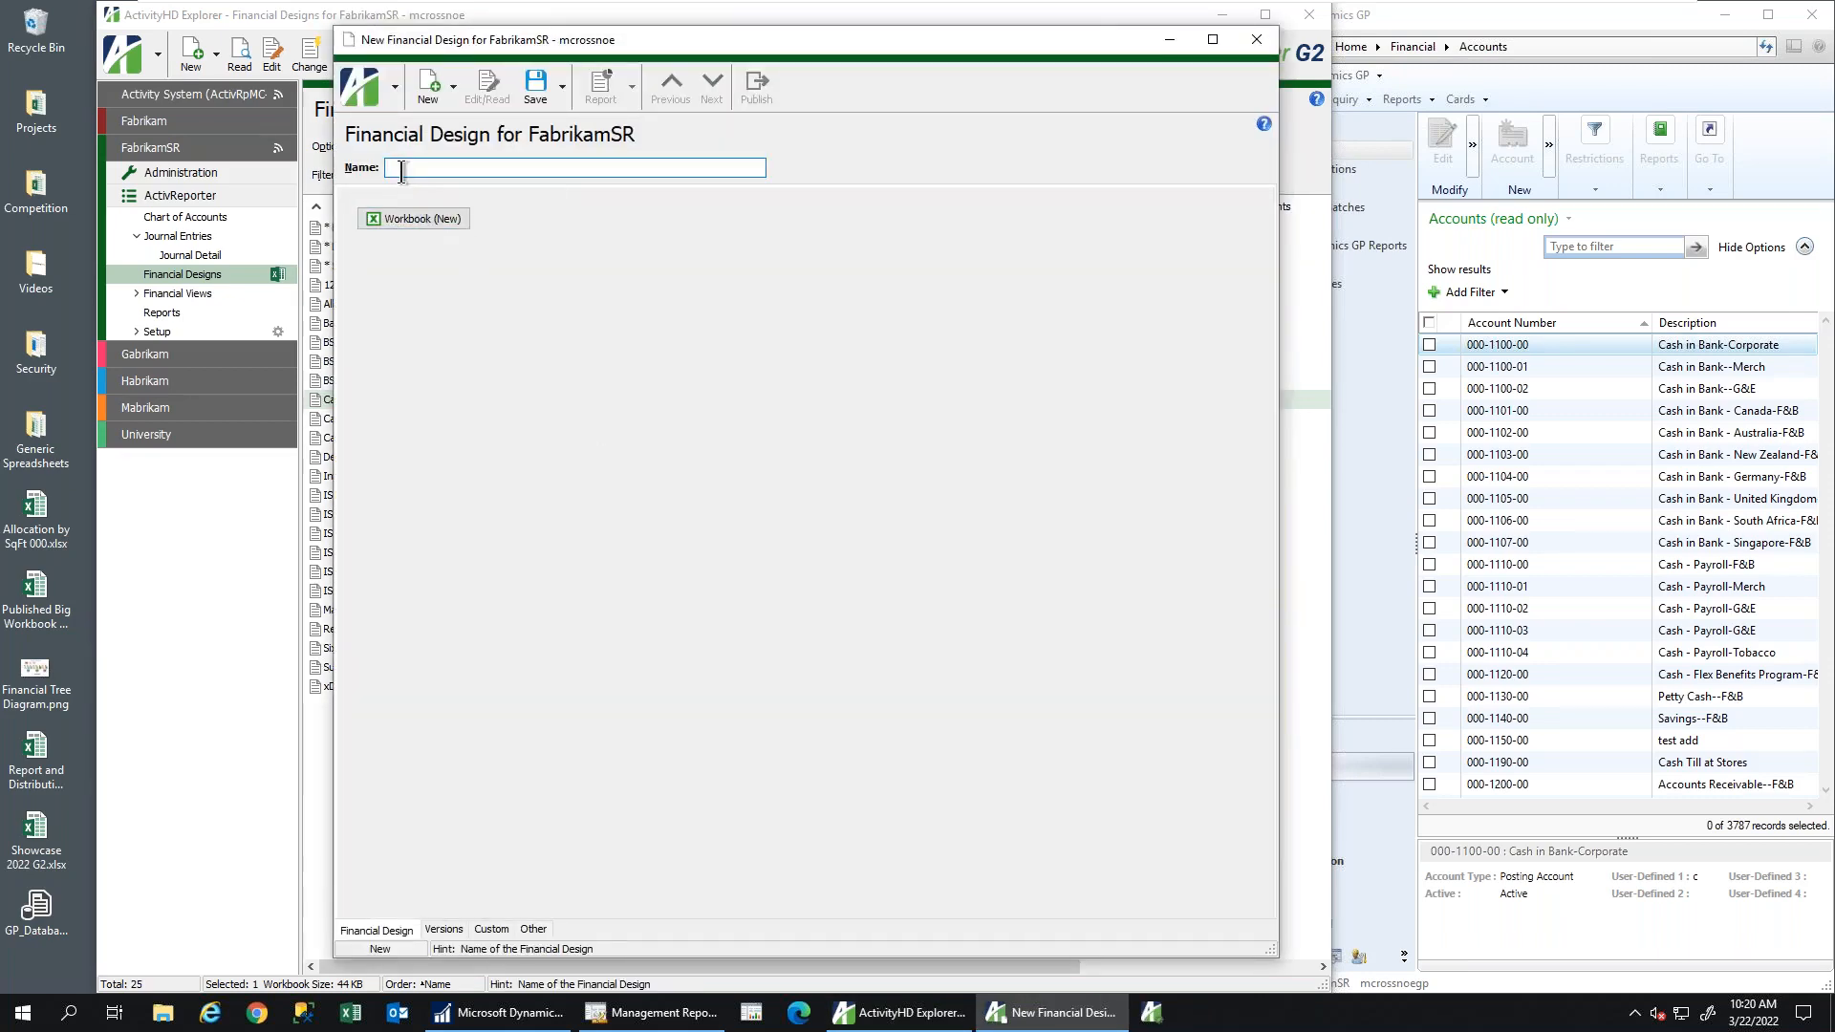
pyautogui.write('Gravoc')
pyautogui.press('BackSpace')
pyautogui.press('BackSpace')
pyautogui.press('BackSpace')
pyautogui.write('Voc')
pyautogui.write('nancial')
pyautogui.press('Tab')
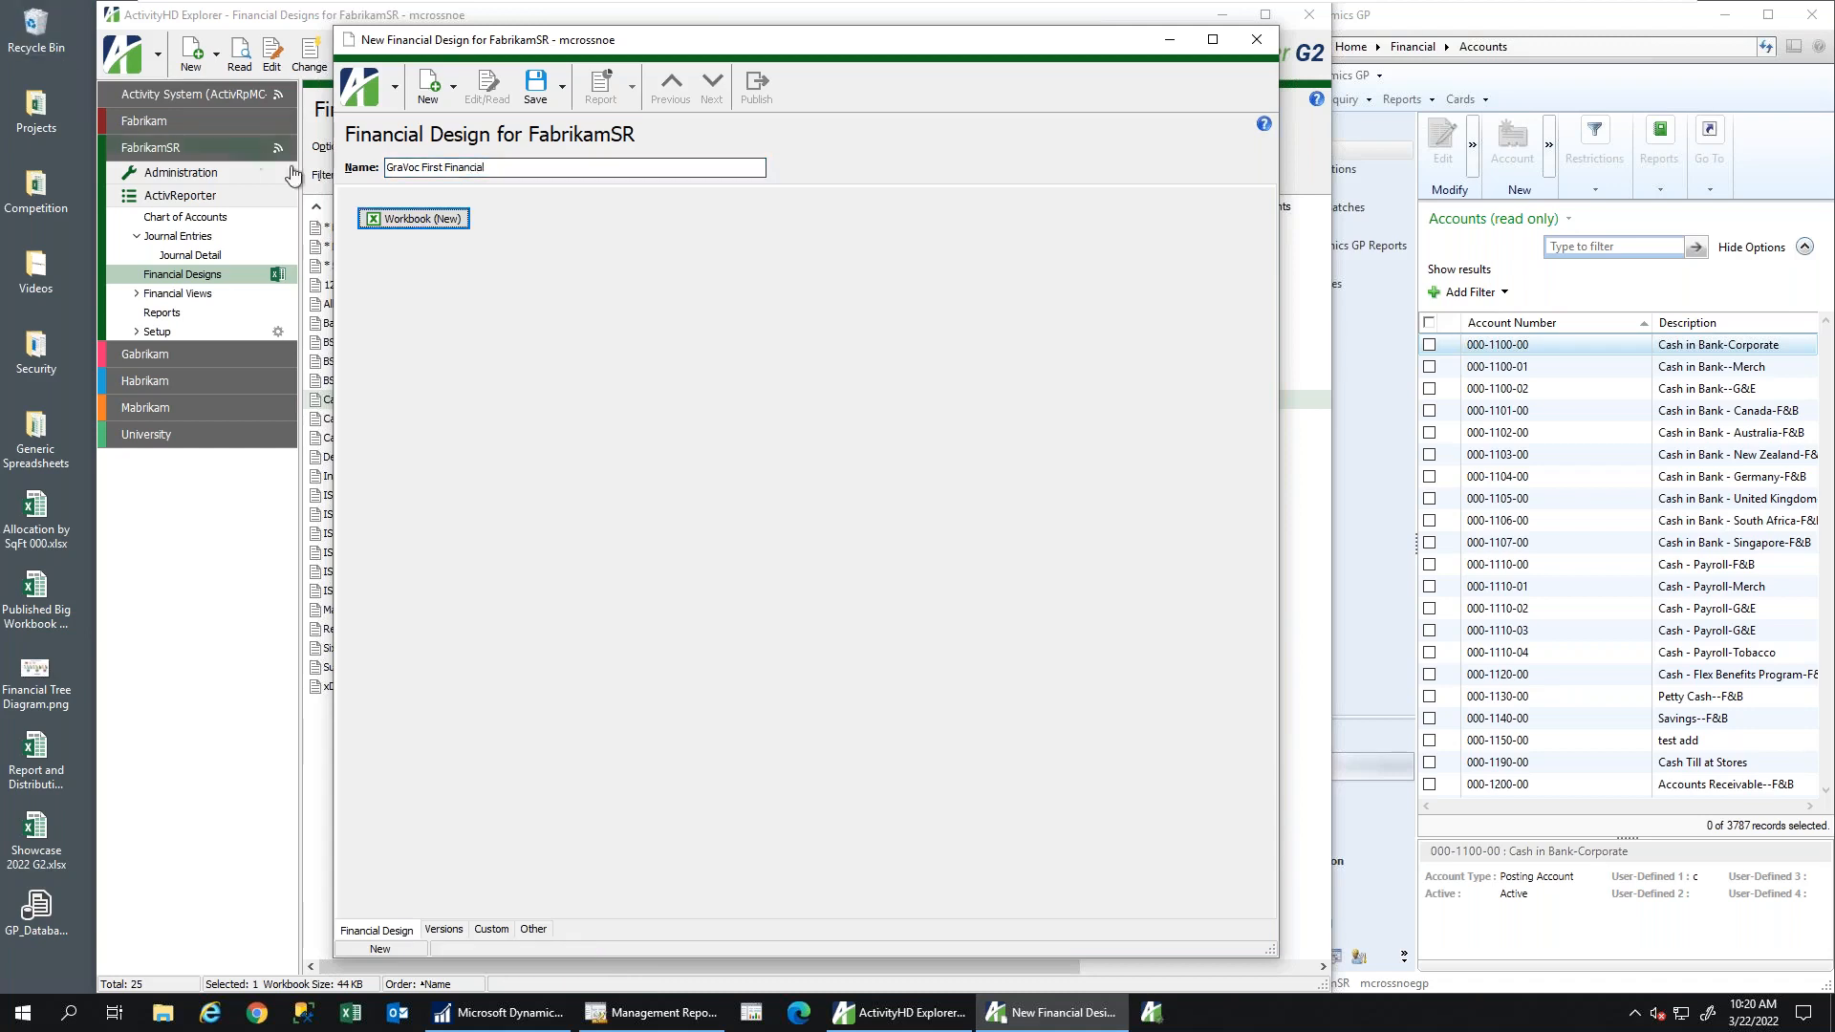
# Create the design's blank workbook, accepting April 2017 fiscal period options, then review the ribbon tabs
pyautogui.click(427, 220)
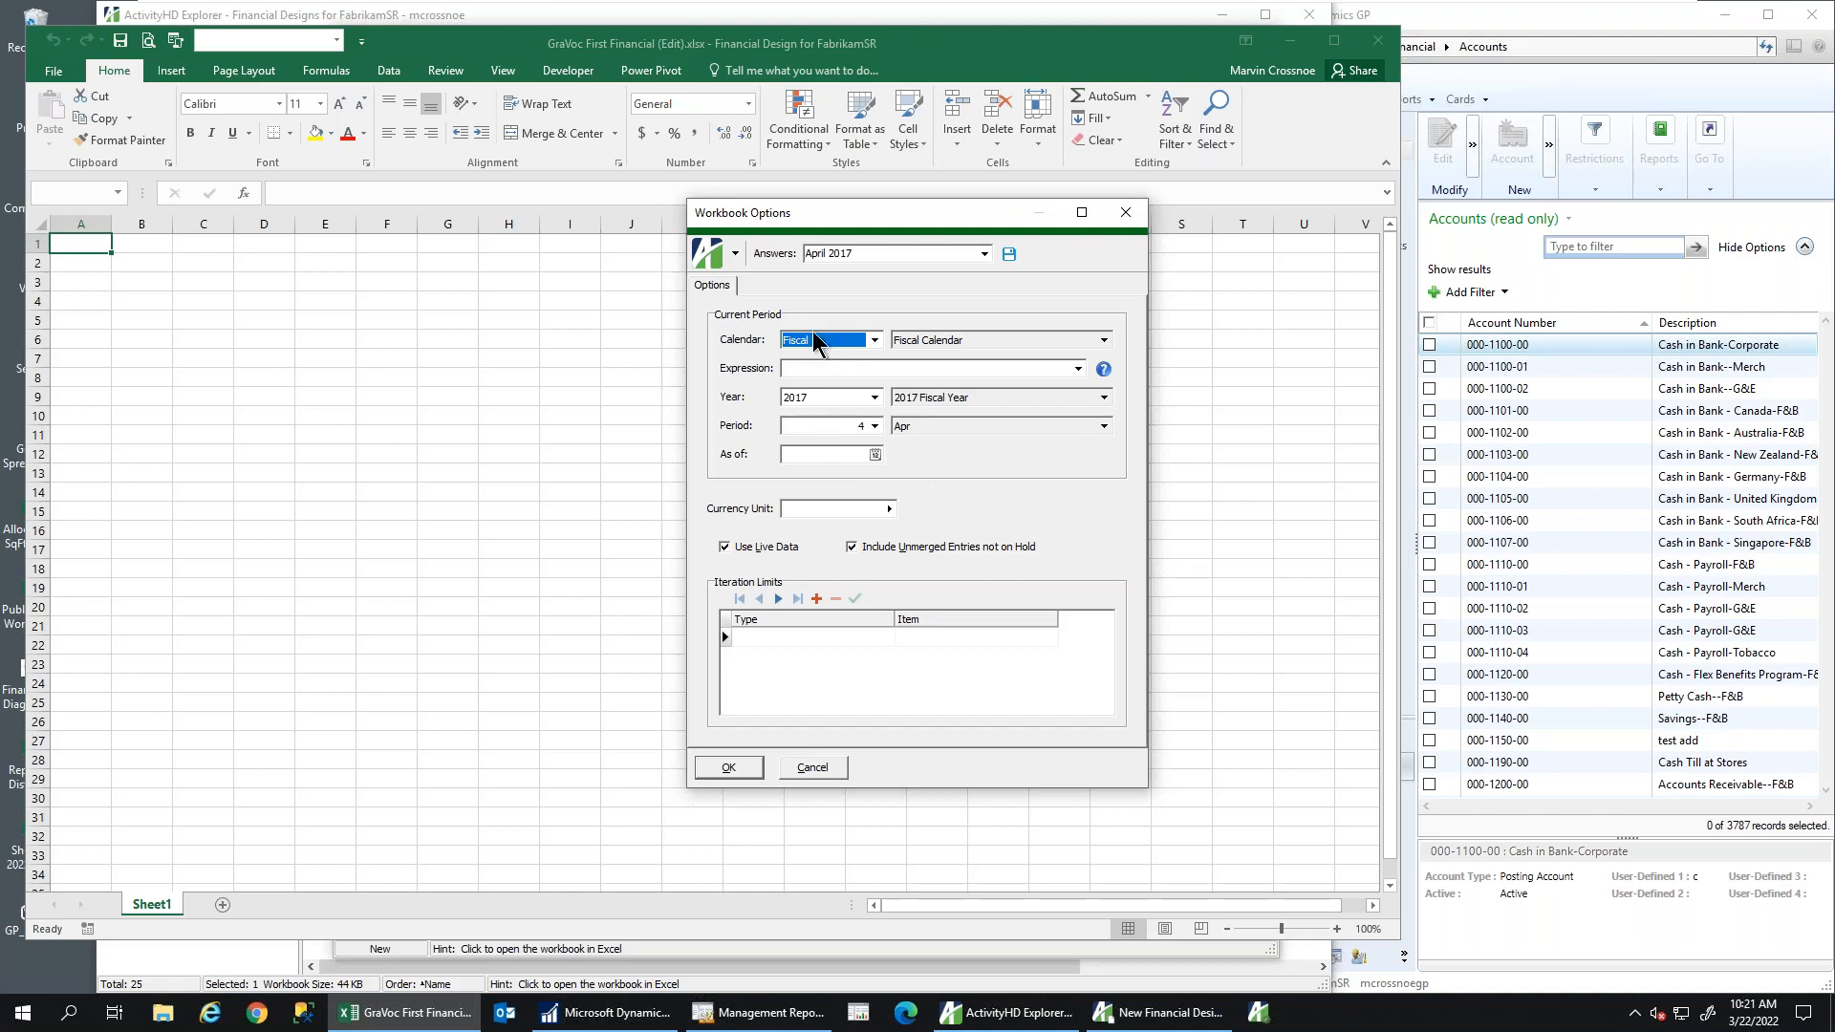
pyautogui.click(728, 767)
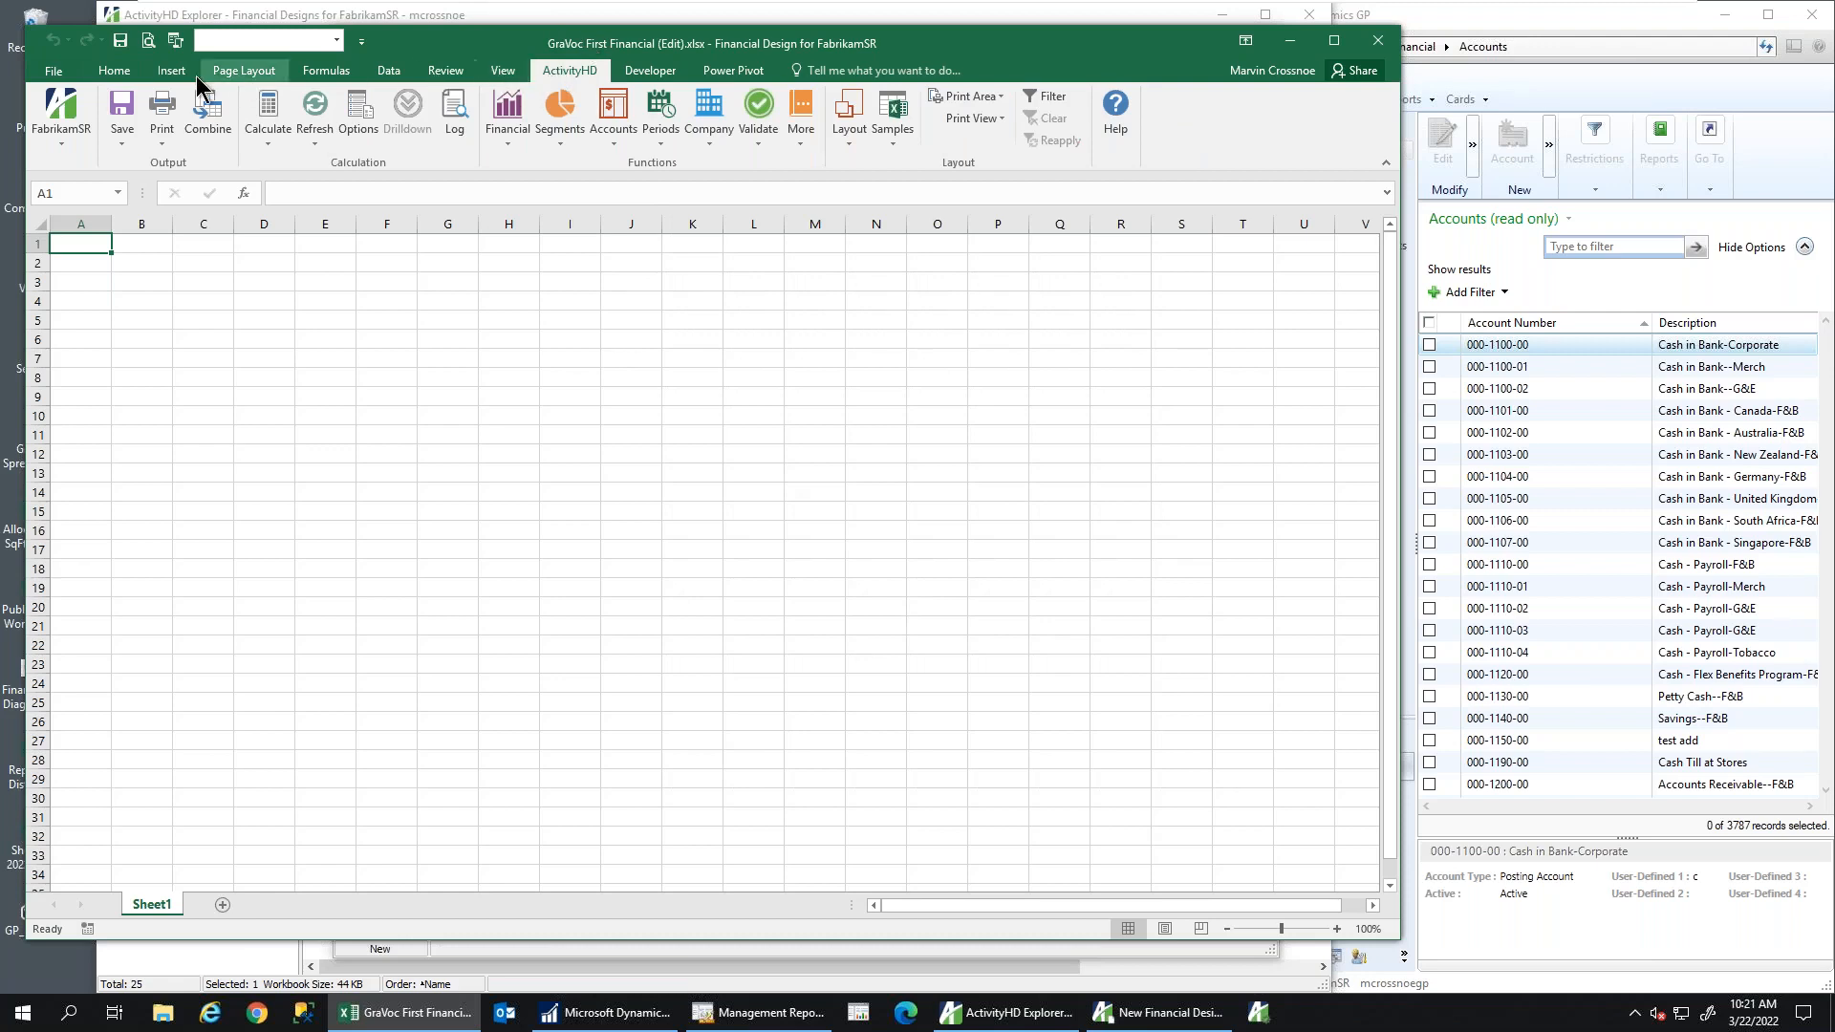
pyautogui.click(115, 73)
pyautogui.click(172, 71)
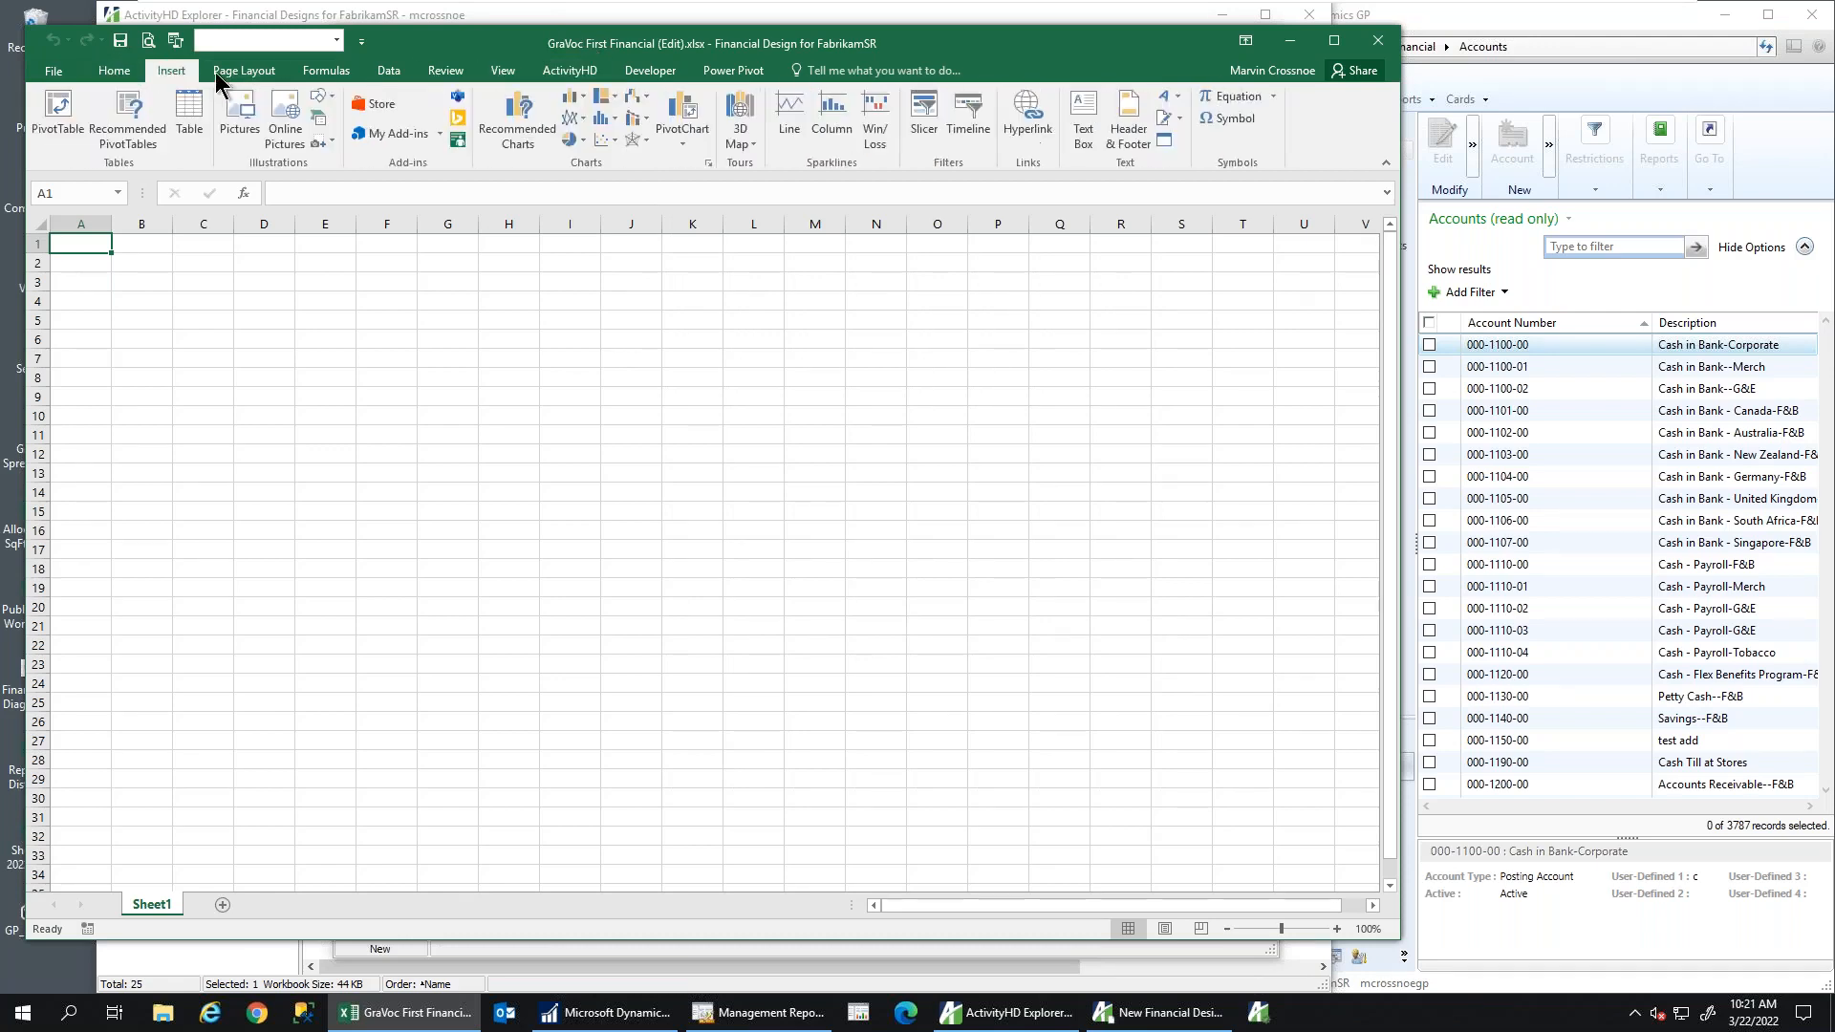
pyautogui.click(242, 72)
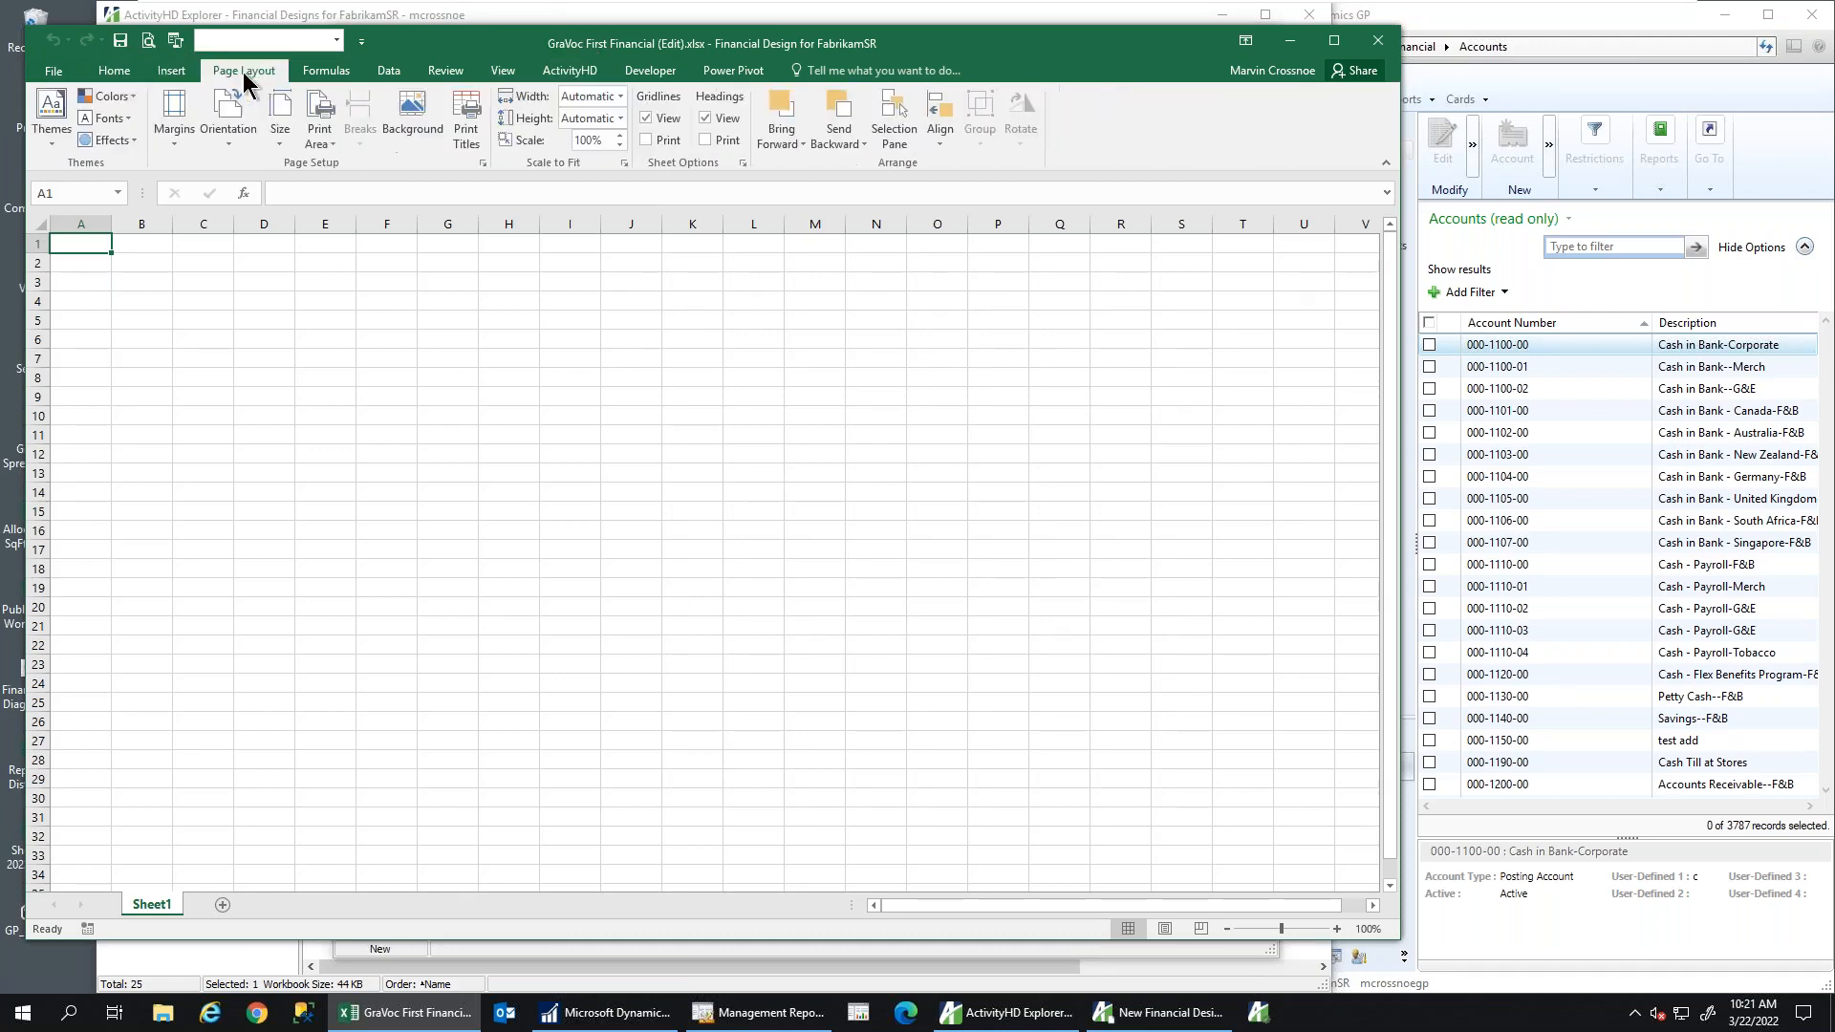
pyautogui.click(570, 73)
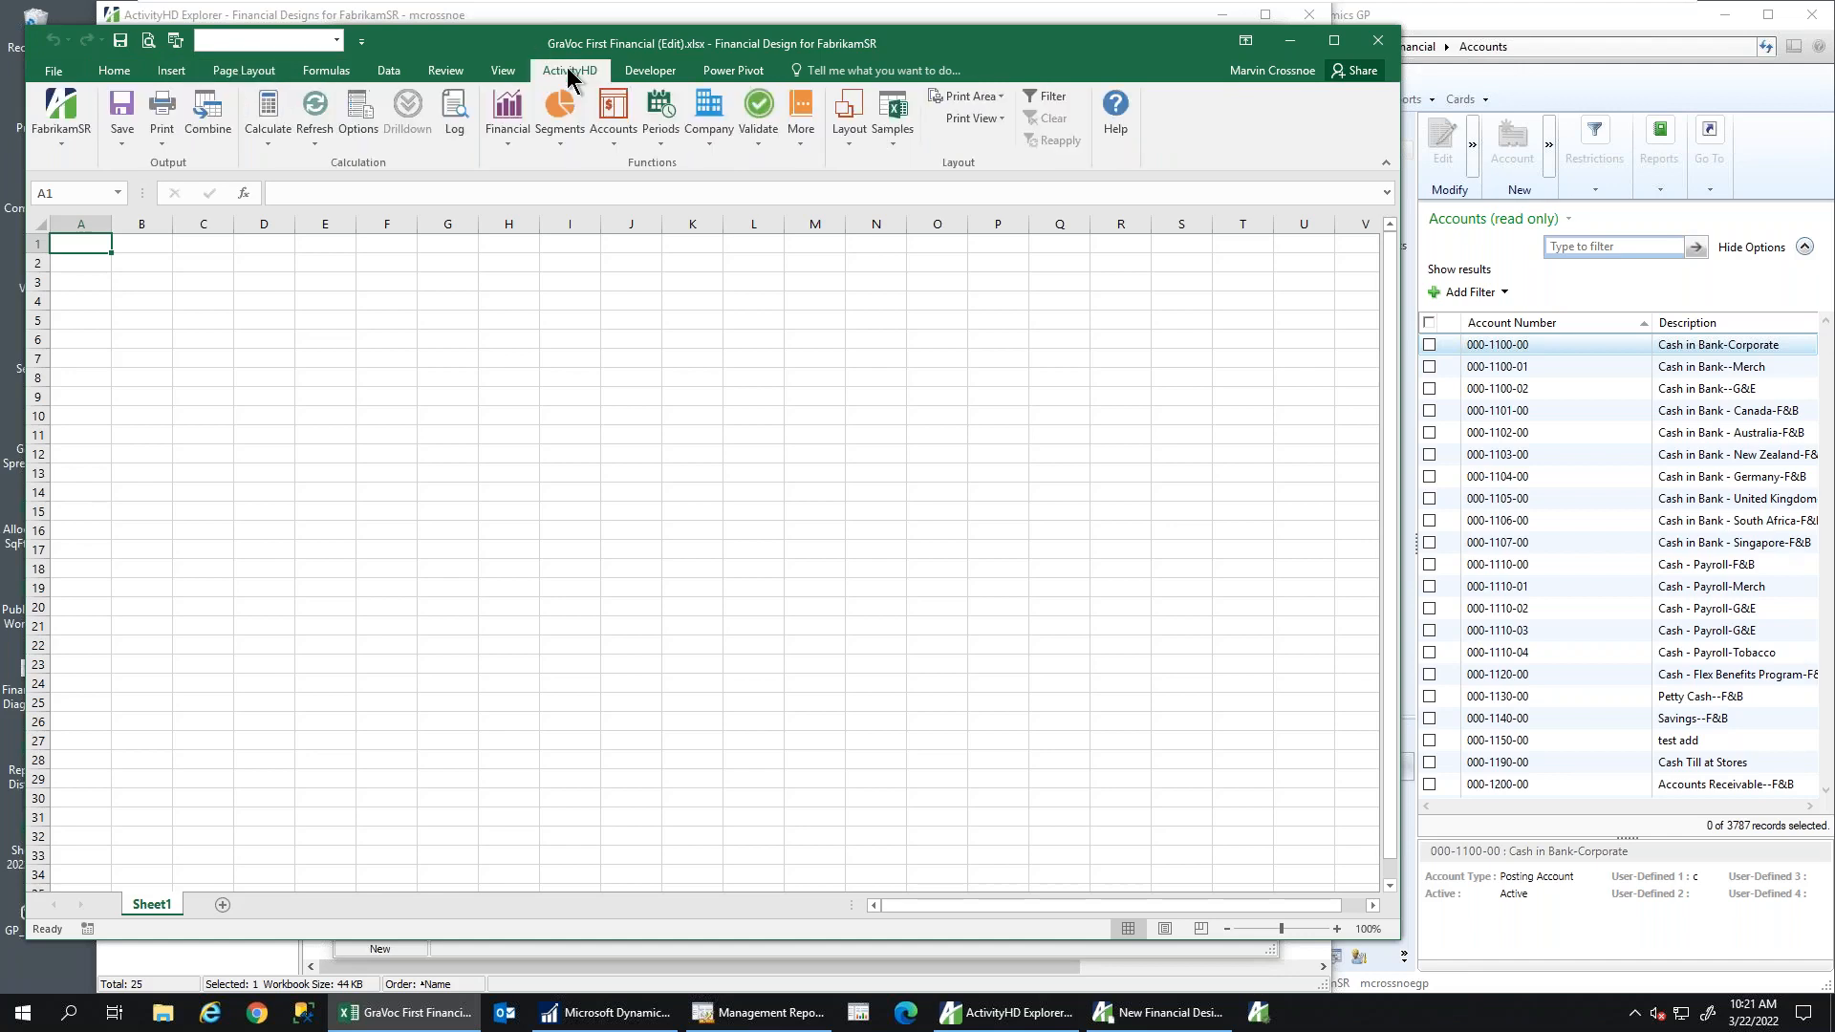
pyautogui.moveTo(528, 46); pyautogui.dragTo(630, 41)
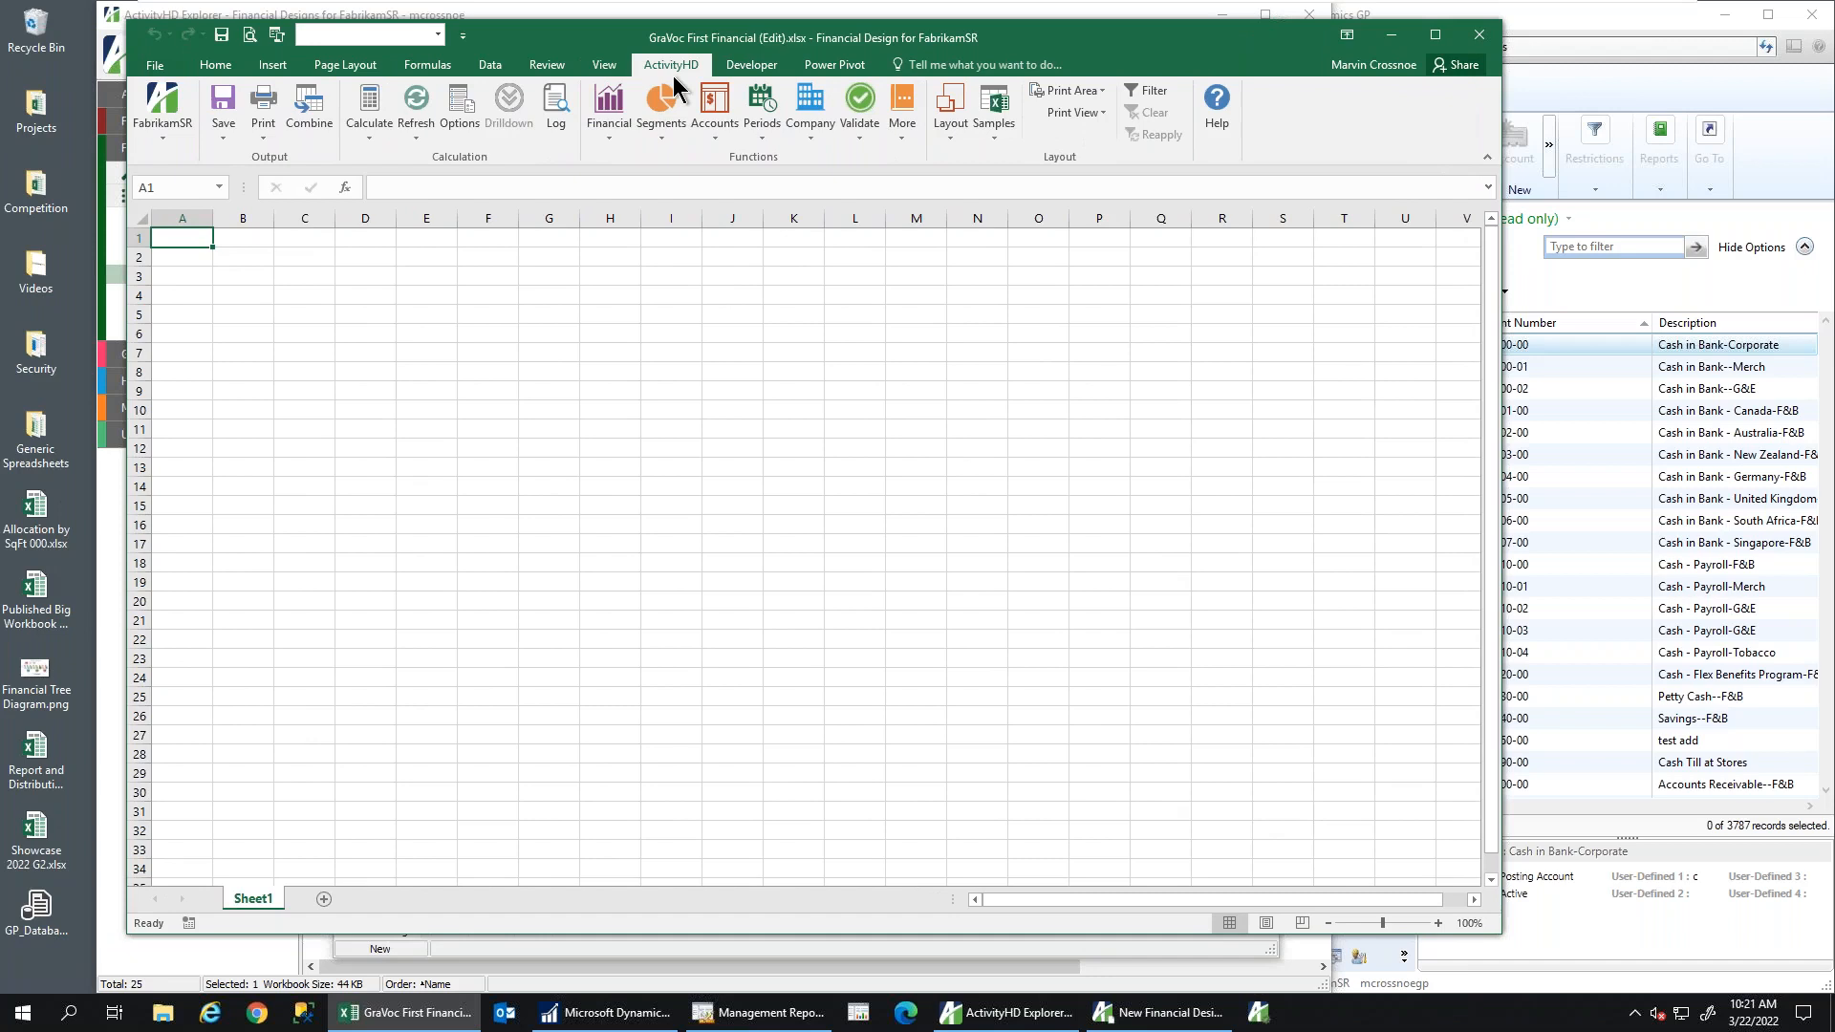
# Browse the ActivityHD Financials, Segments, Accounts, Periods and Company function lists
pyautogui.click(602, 141)
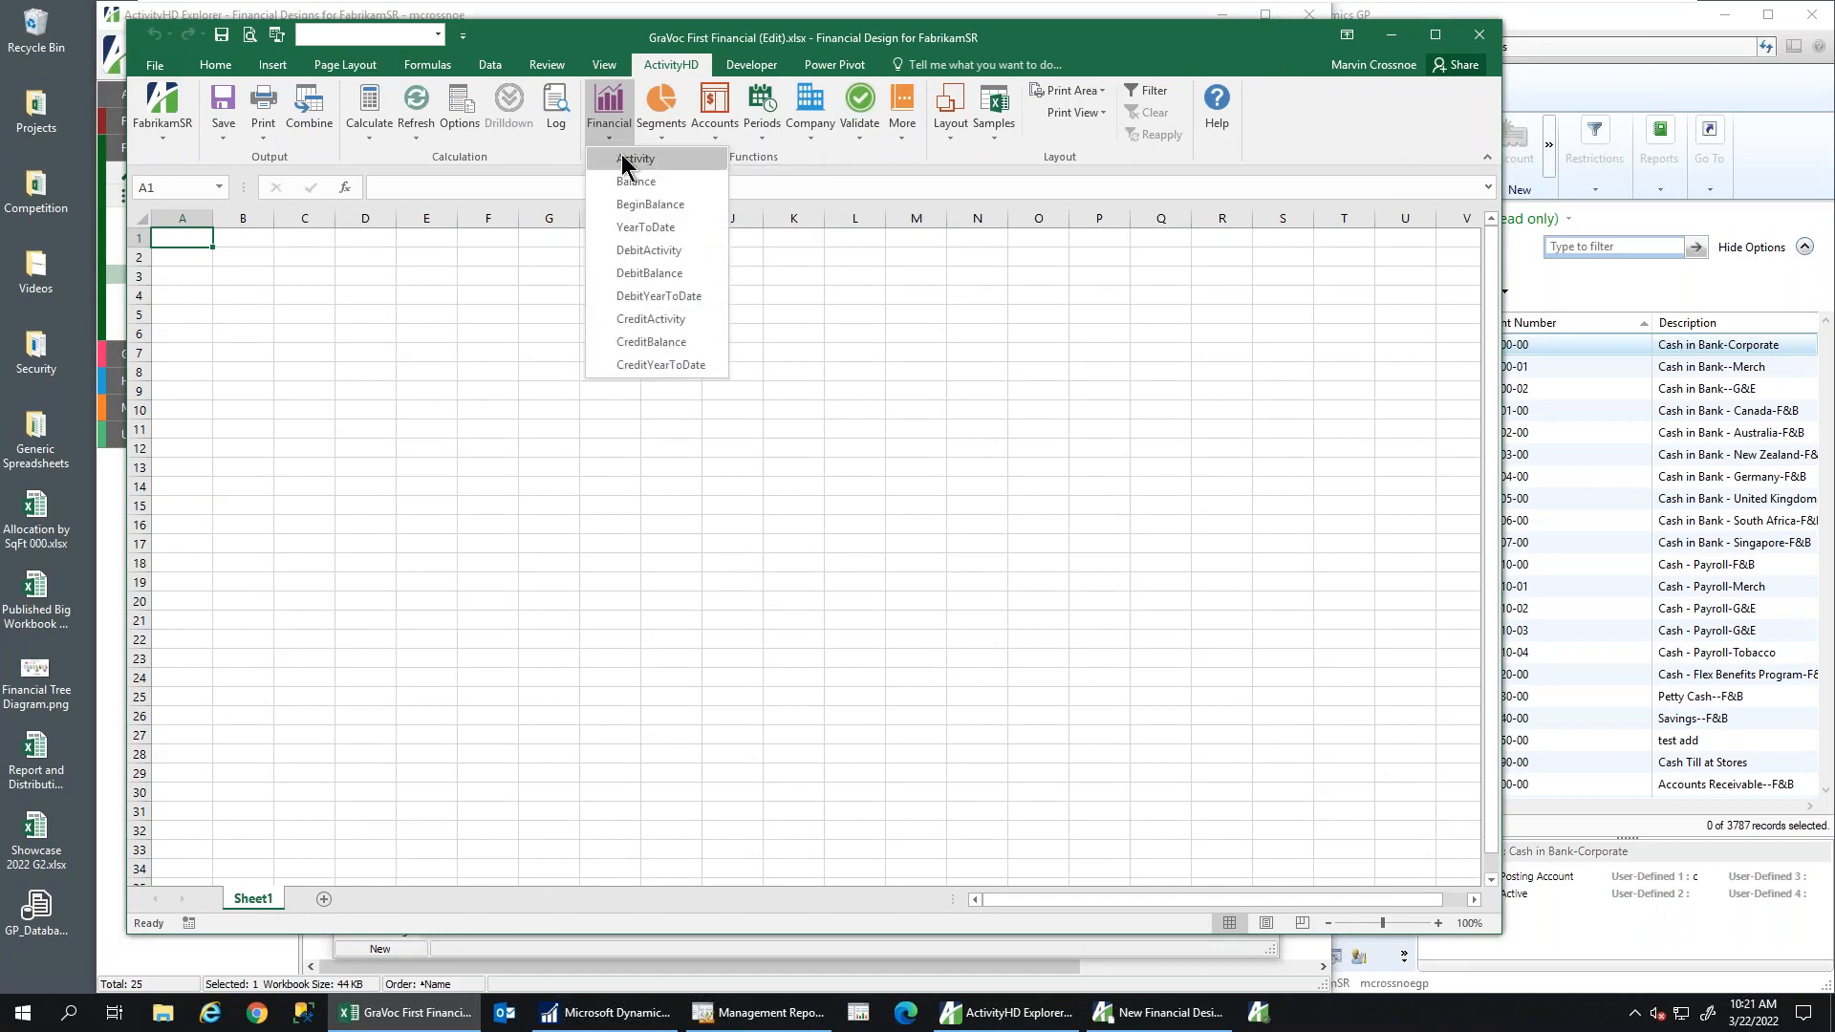
pyautogui.click(660, 116)
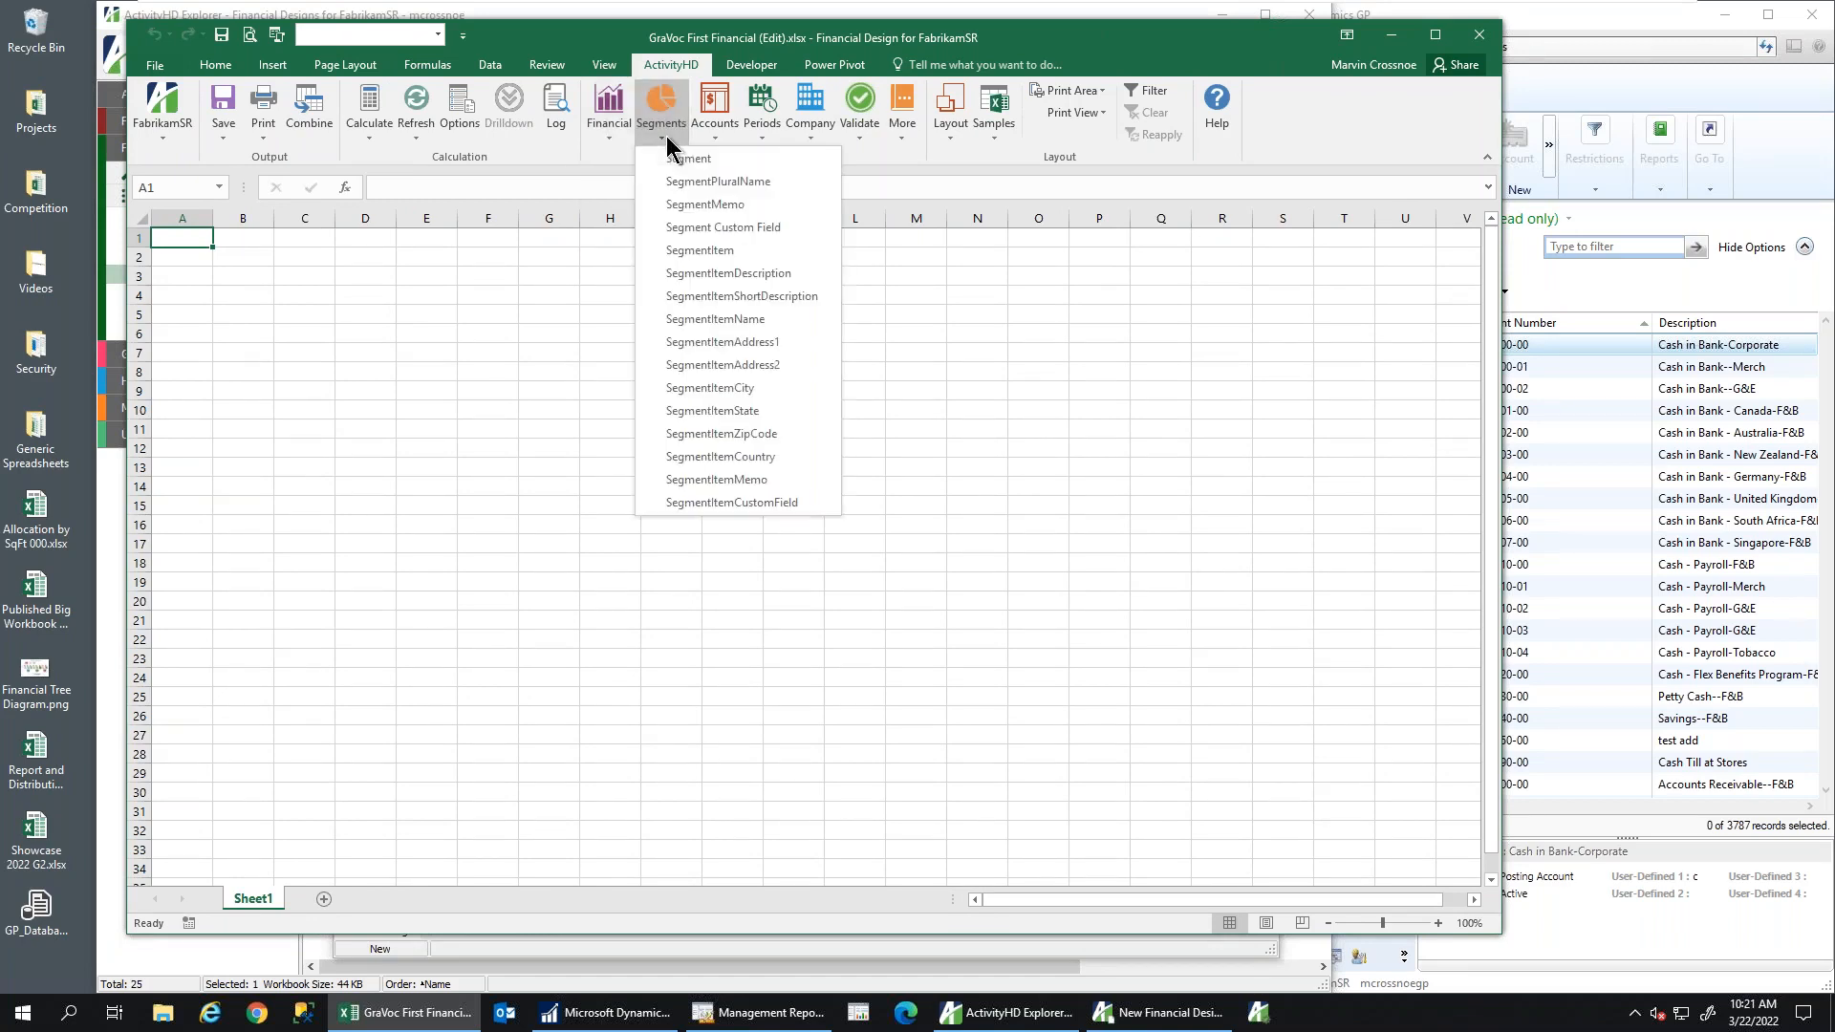
pyautogui.click(723, 129)
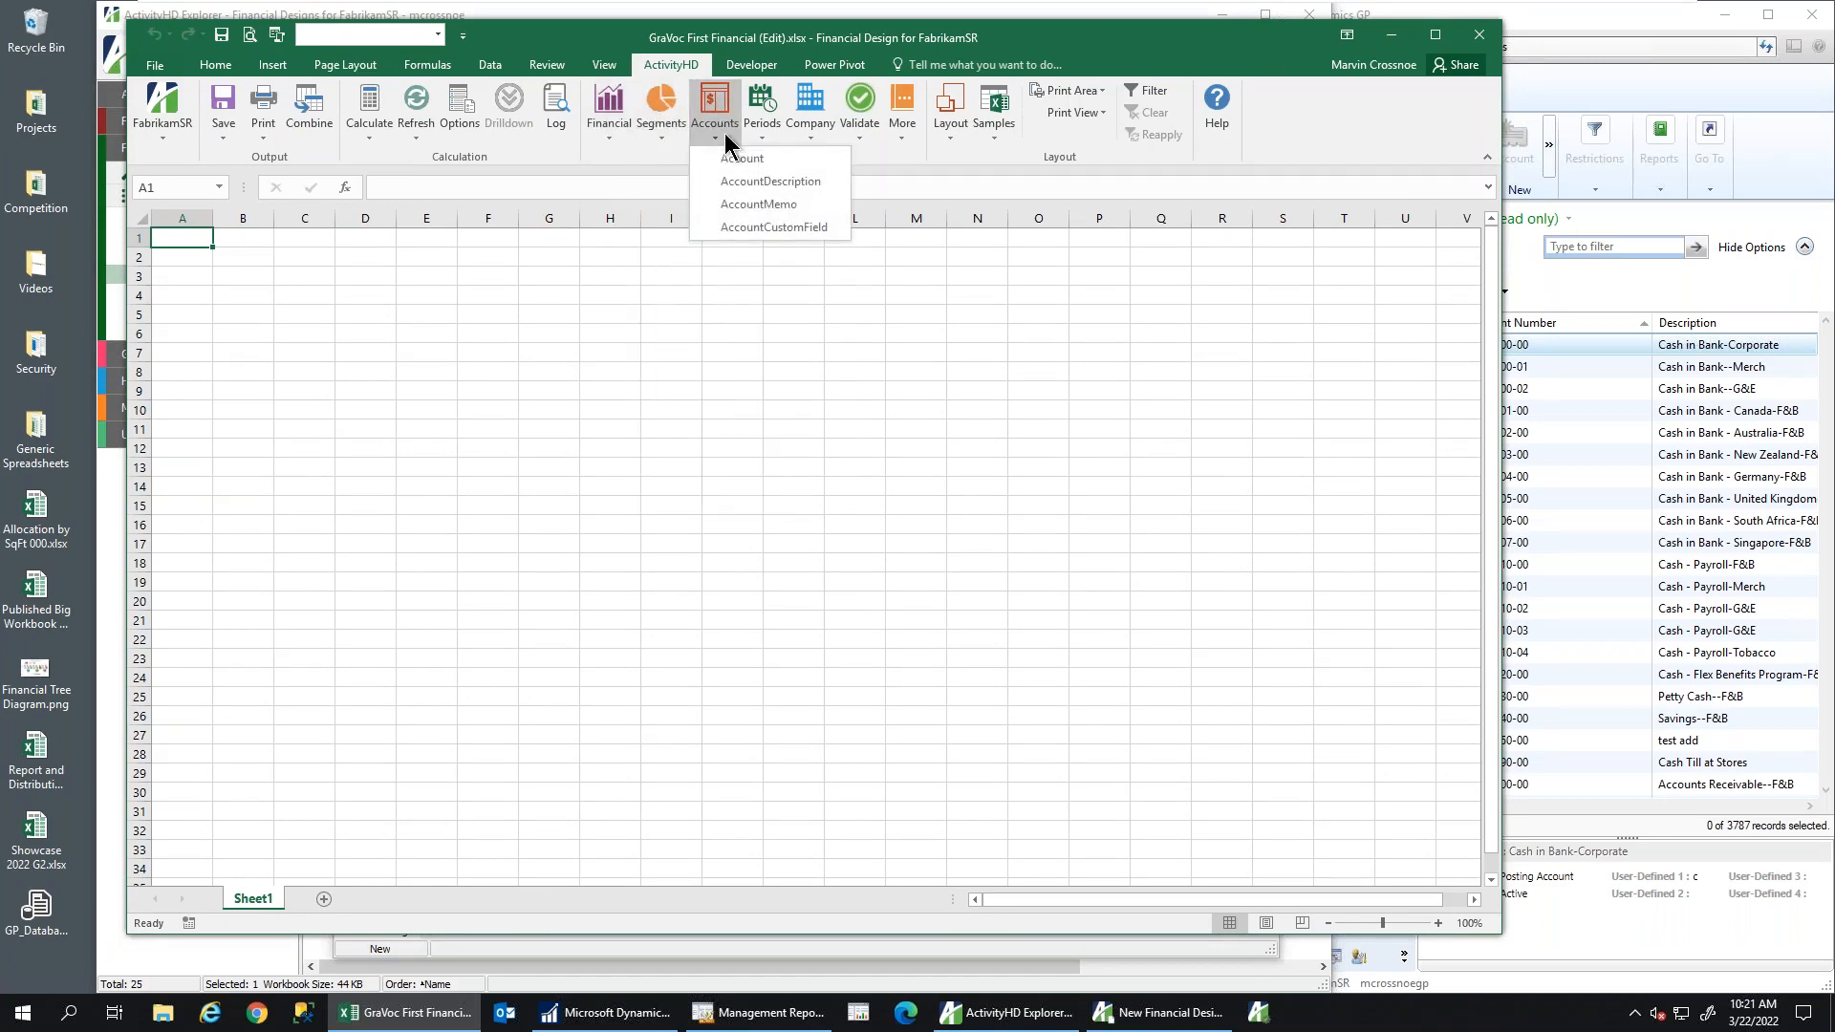
pyautogui.click(772, 134)
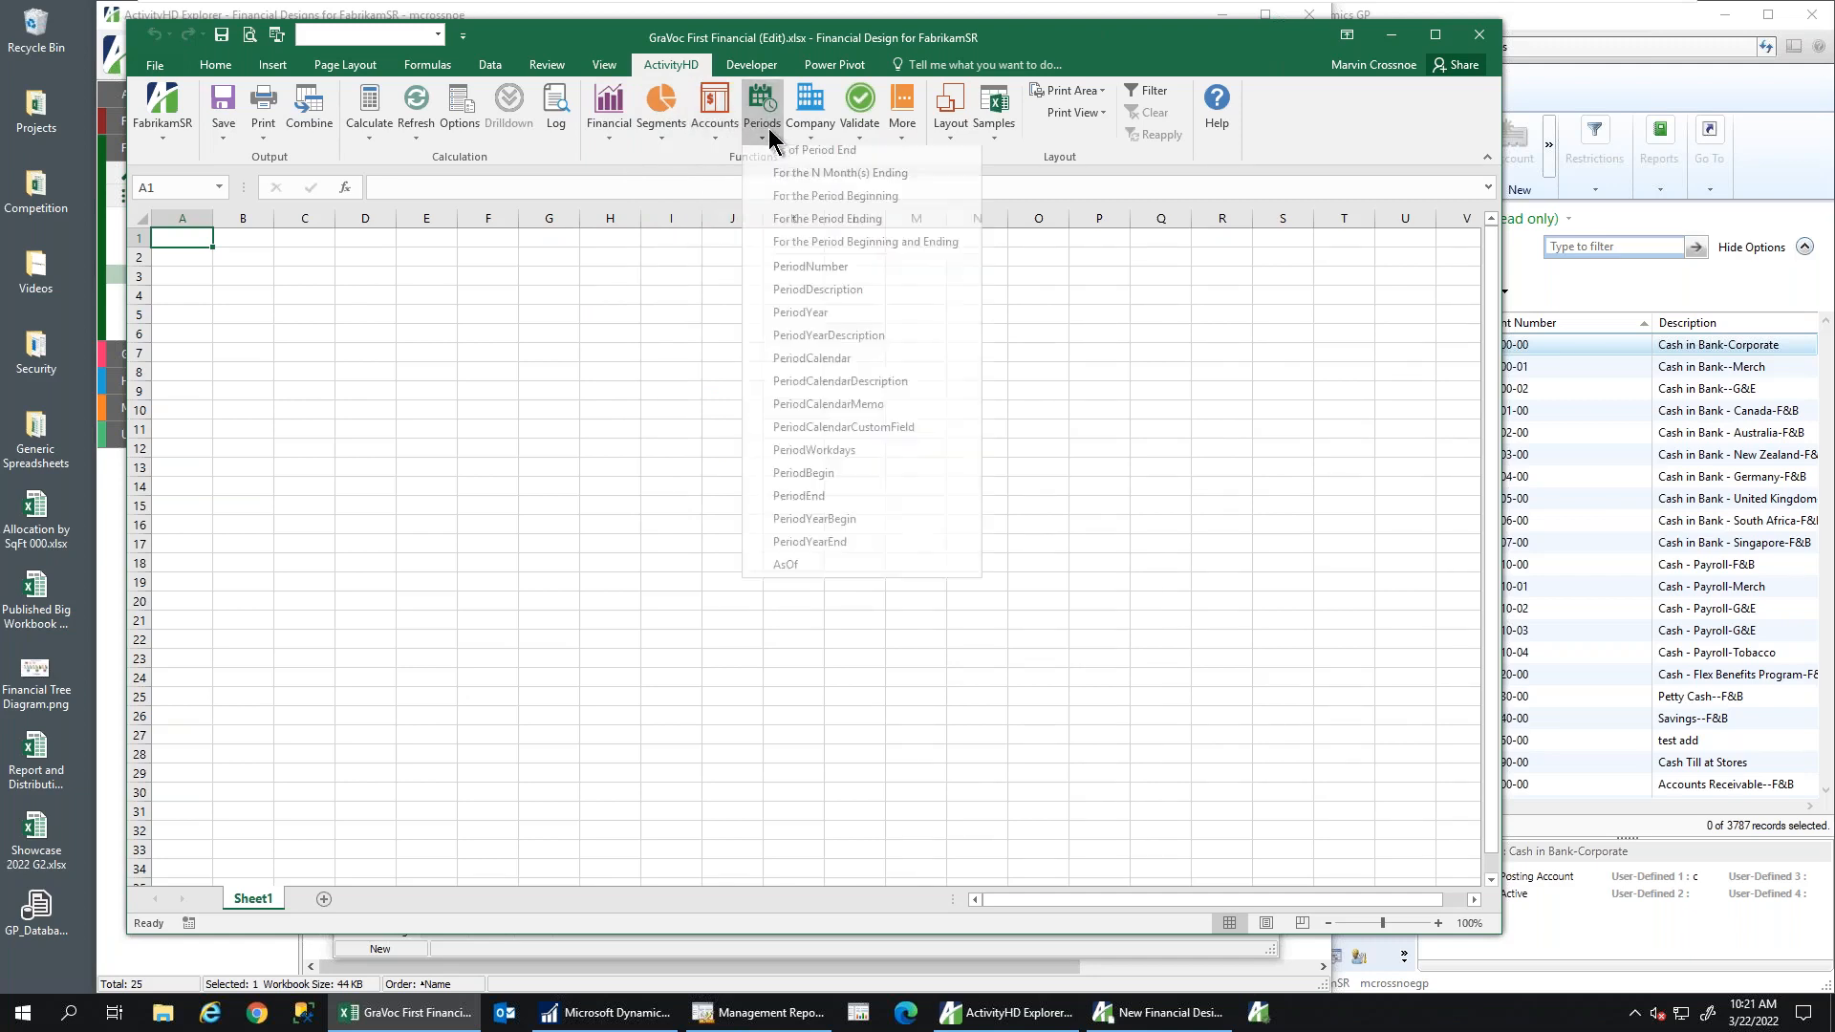
pyautogui.click(811, 136)
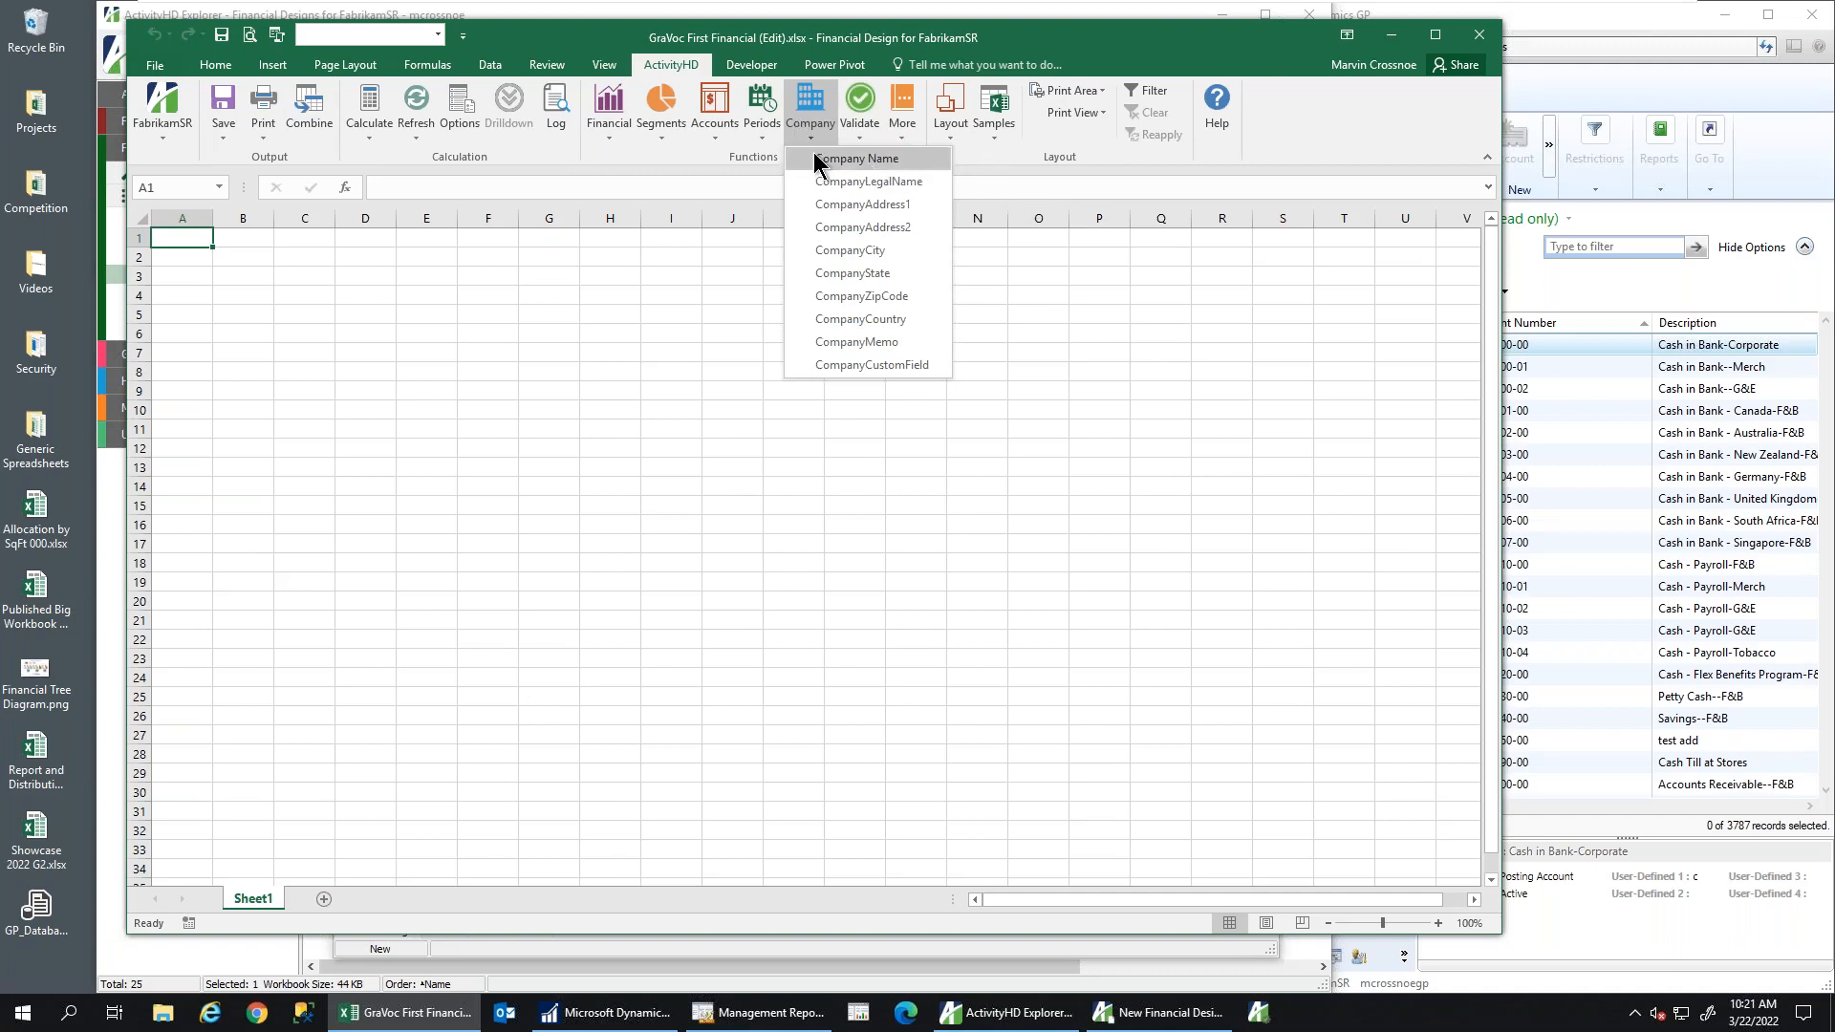
pyautogui.click(481, 239)
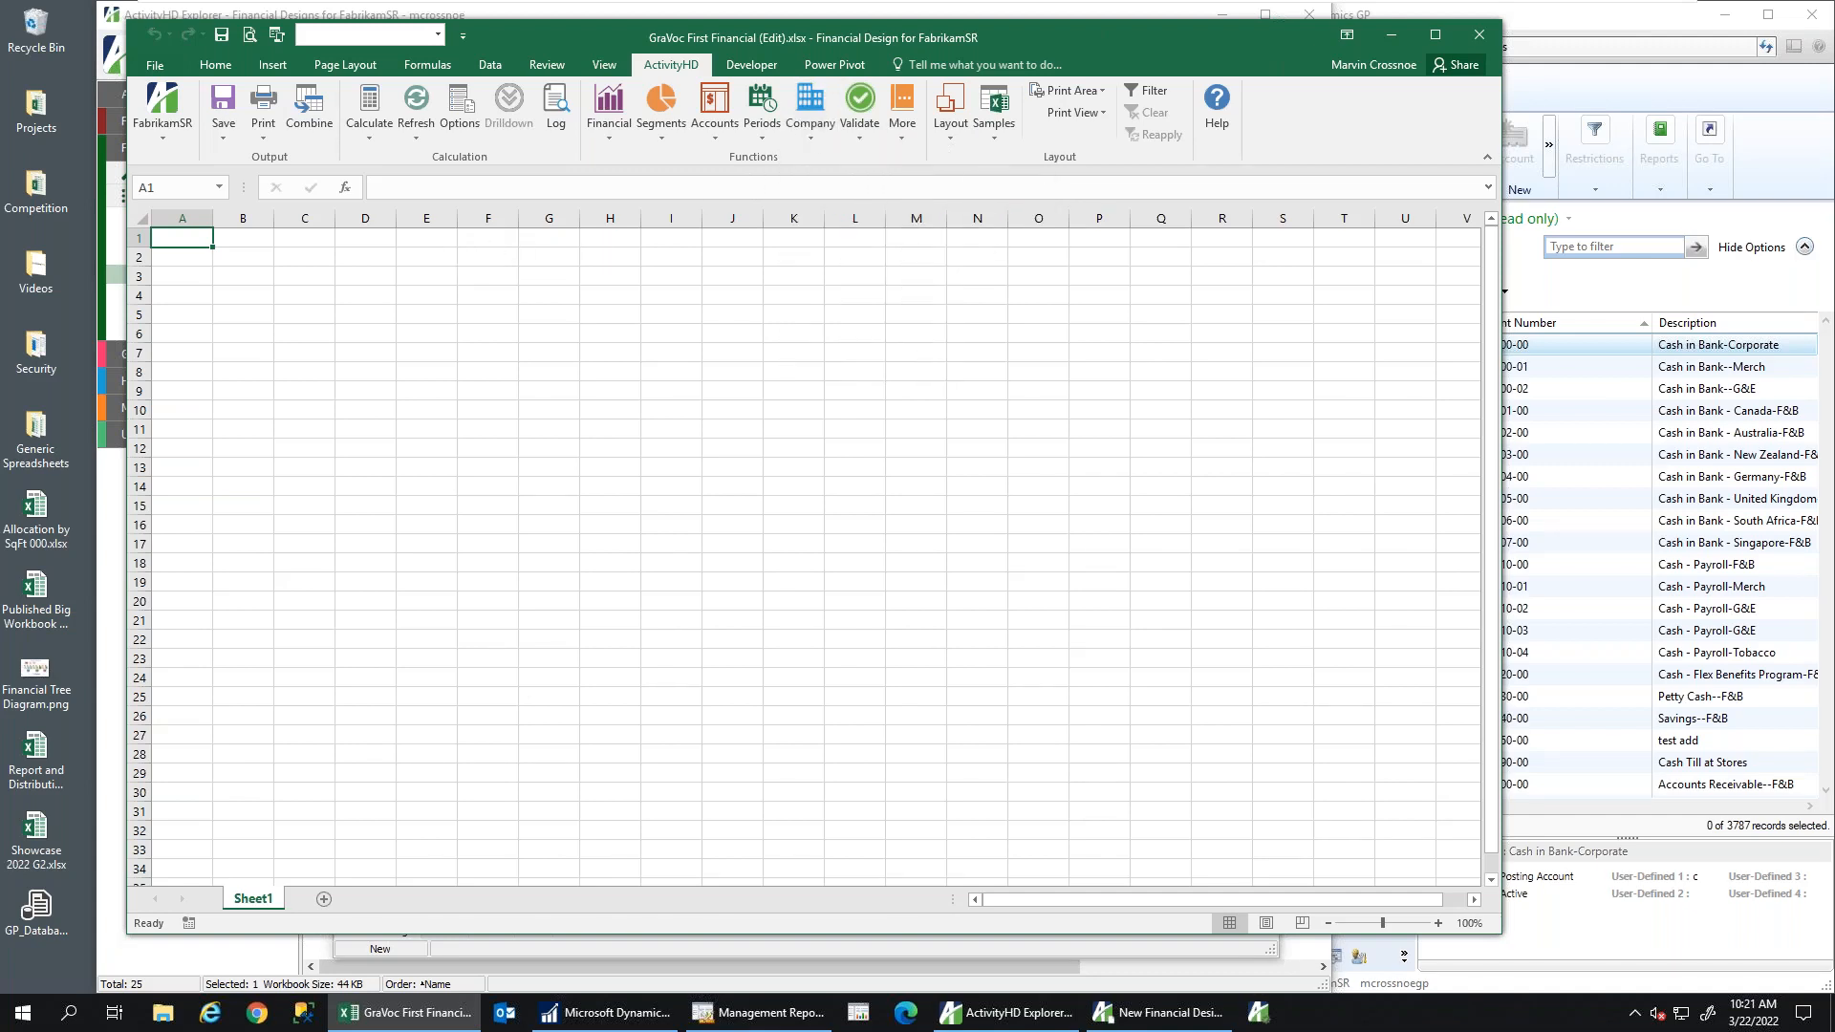
# Insert =CompanyName() into E1 so it displays FabrikamSR
pyautogui.click(426, 239)
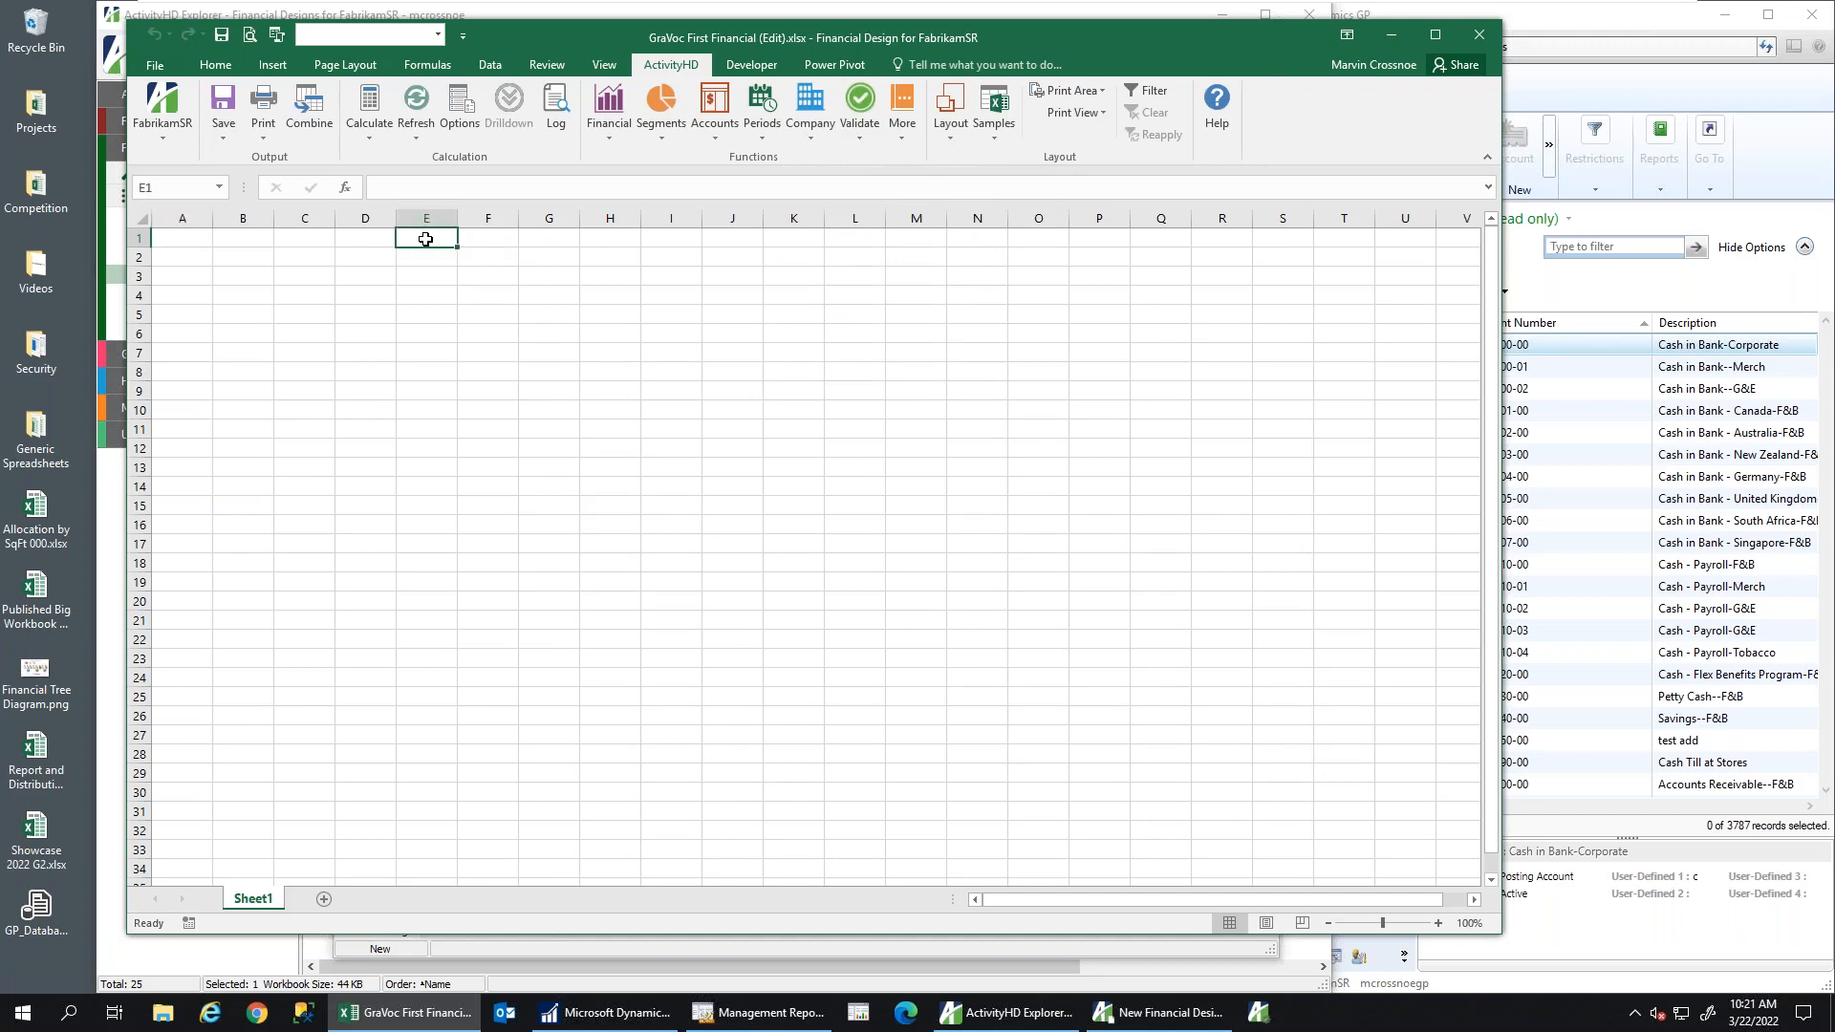
pyautogui.click(811, 115)
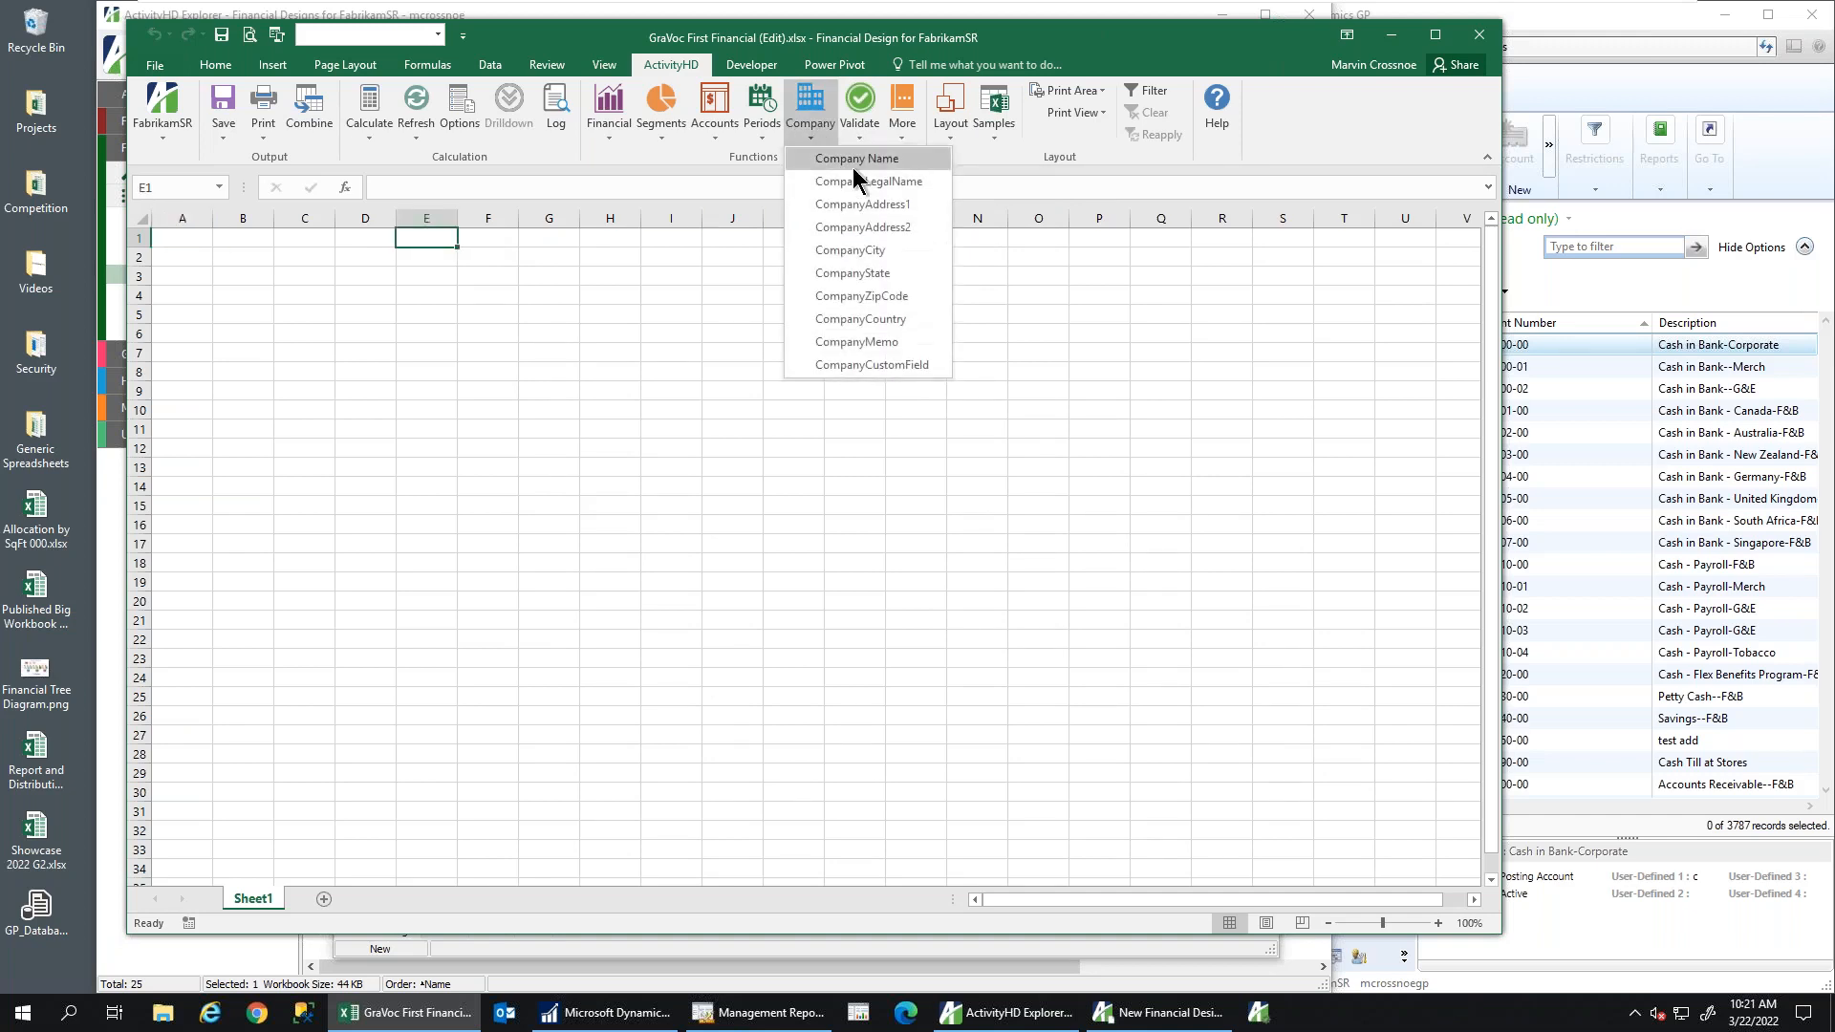
pyautogui.click(854, 162)
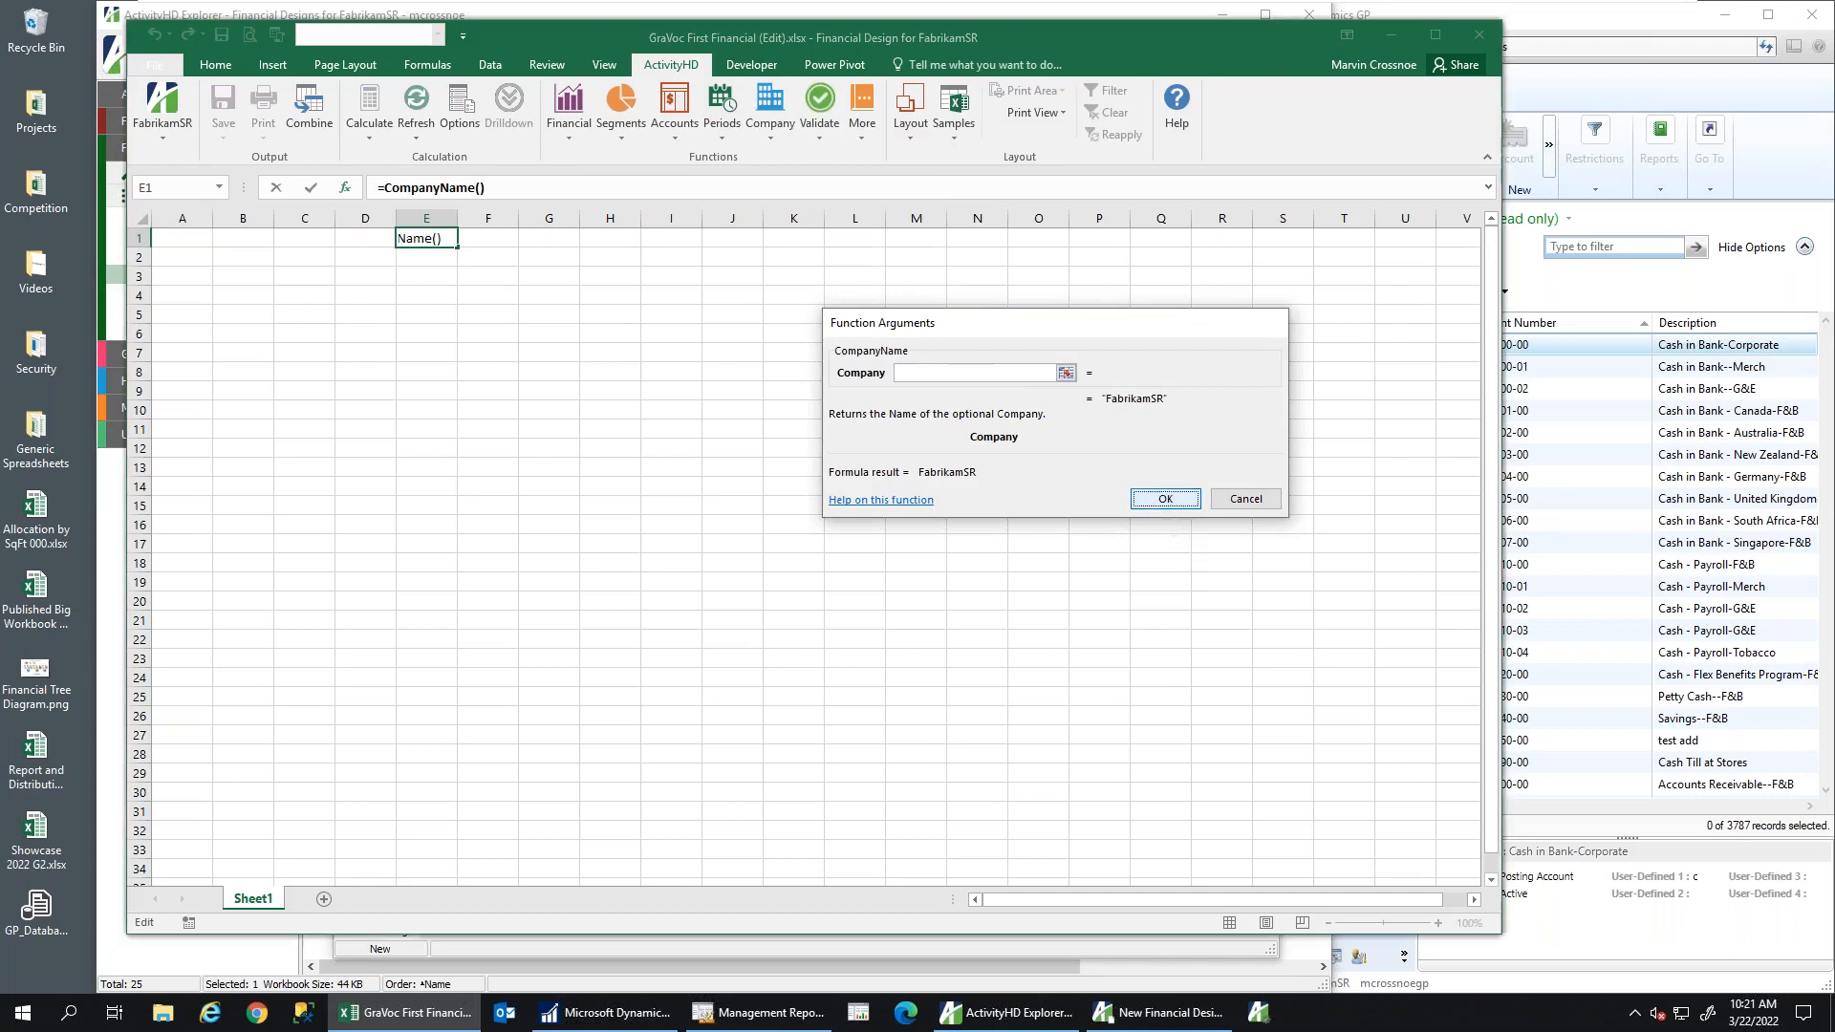
pyautogui.press('Return')
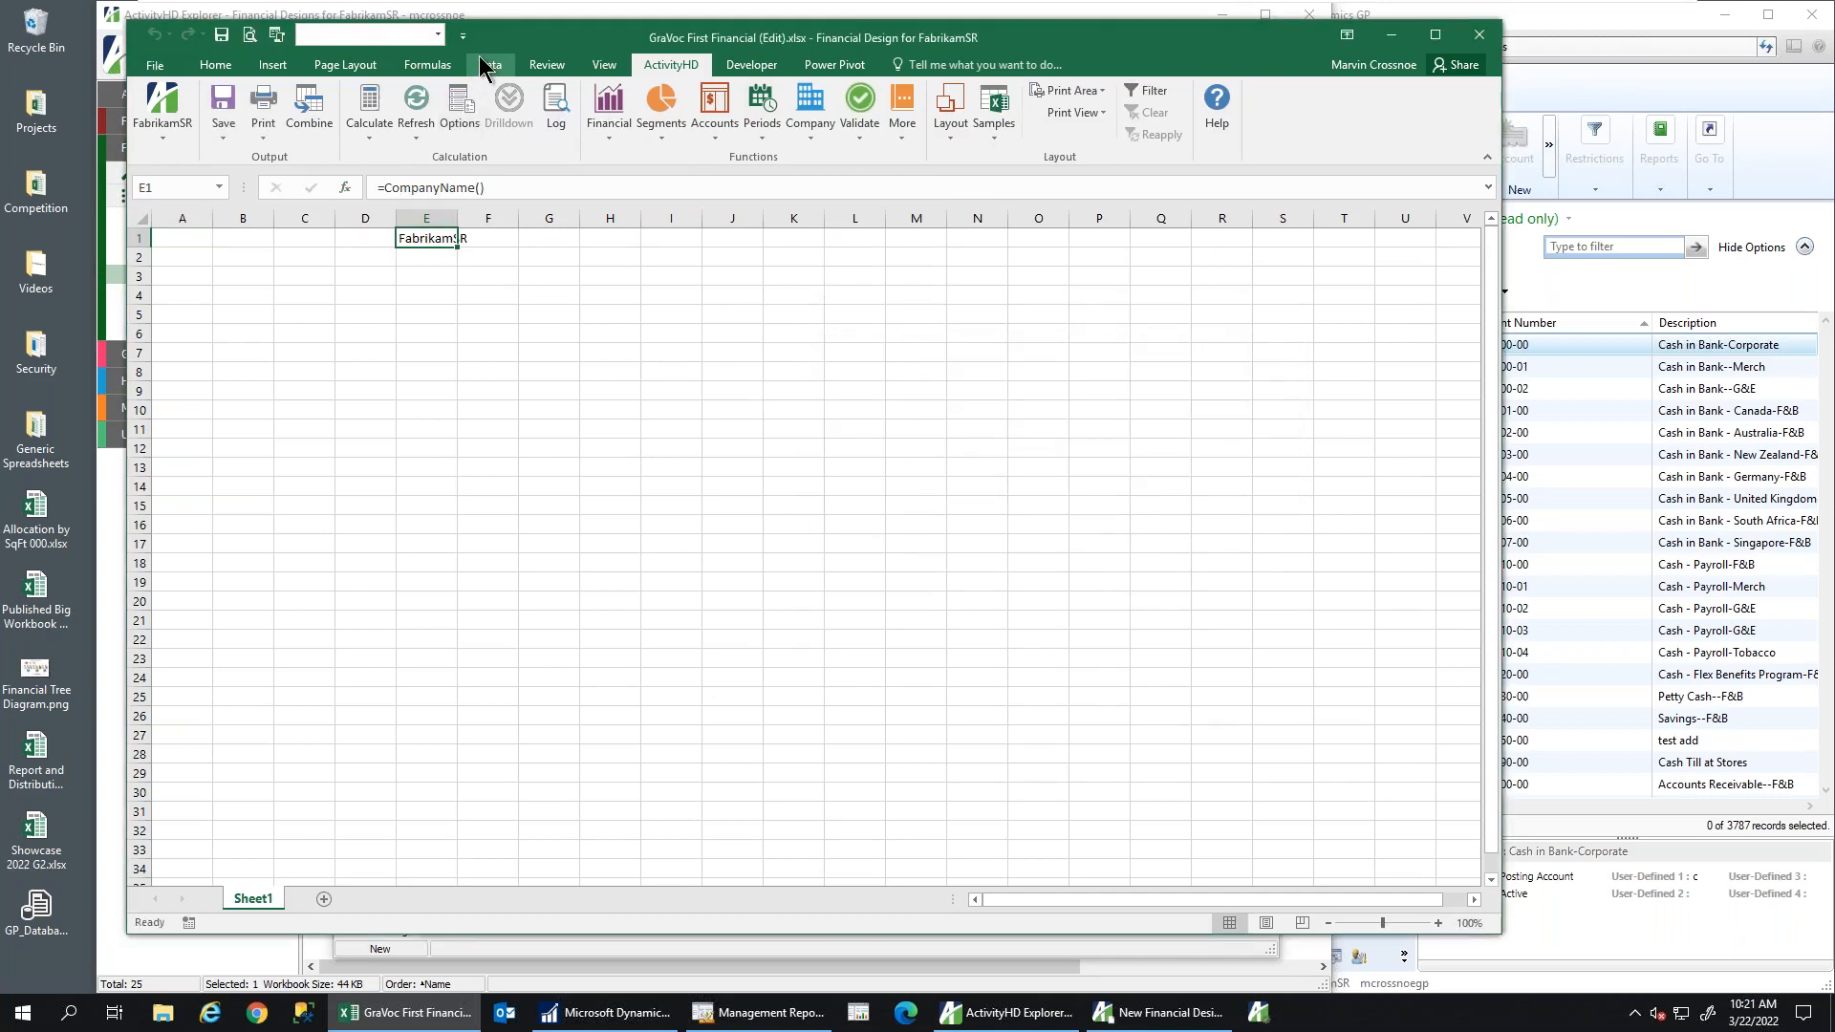
pyautogui.moveTo(507, 39); pyautogui.dragTo(594, 32)
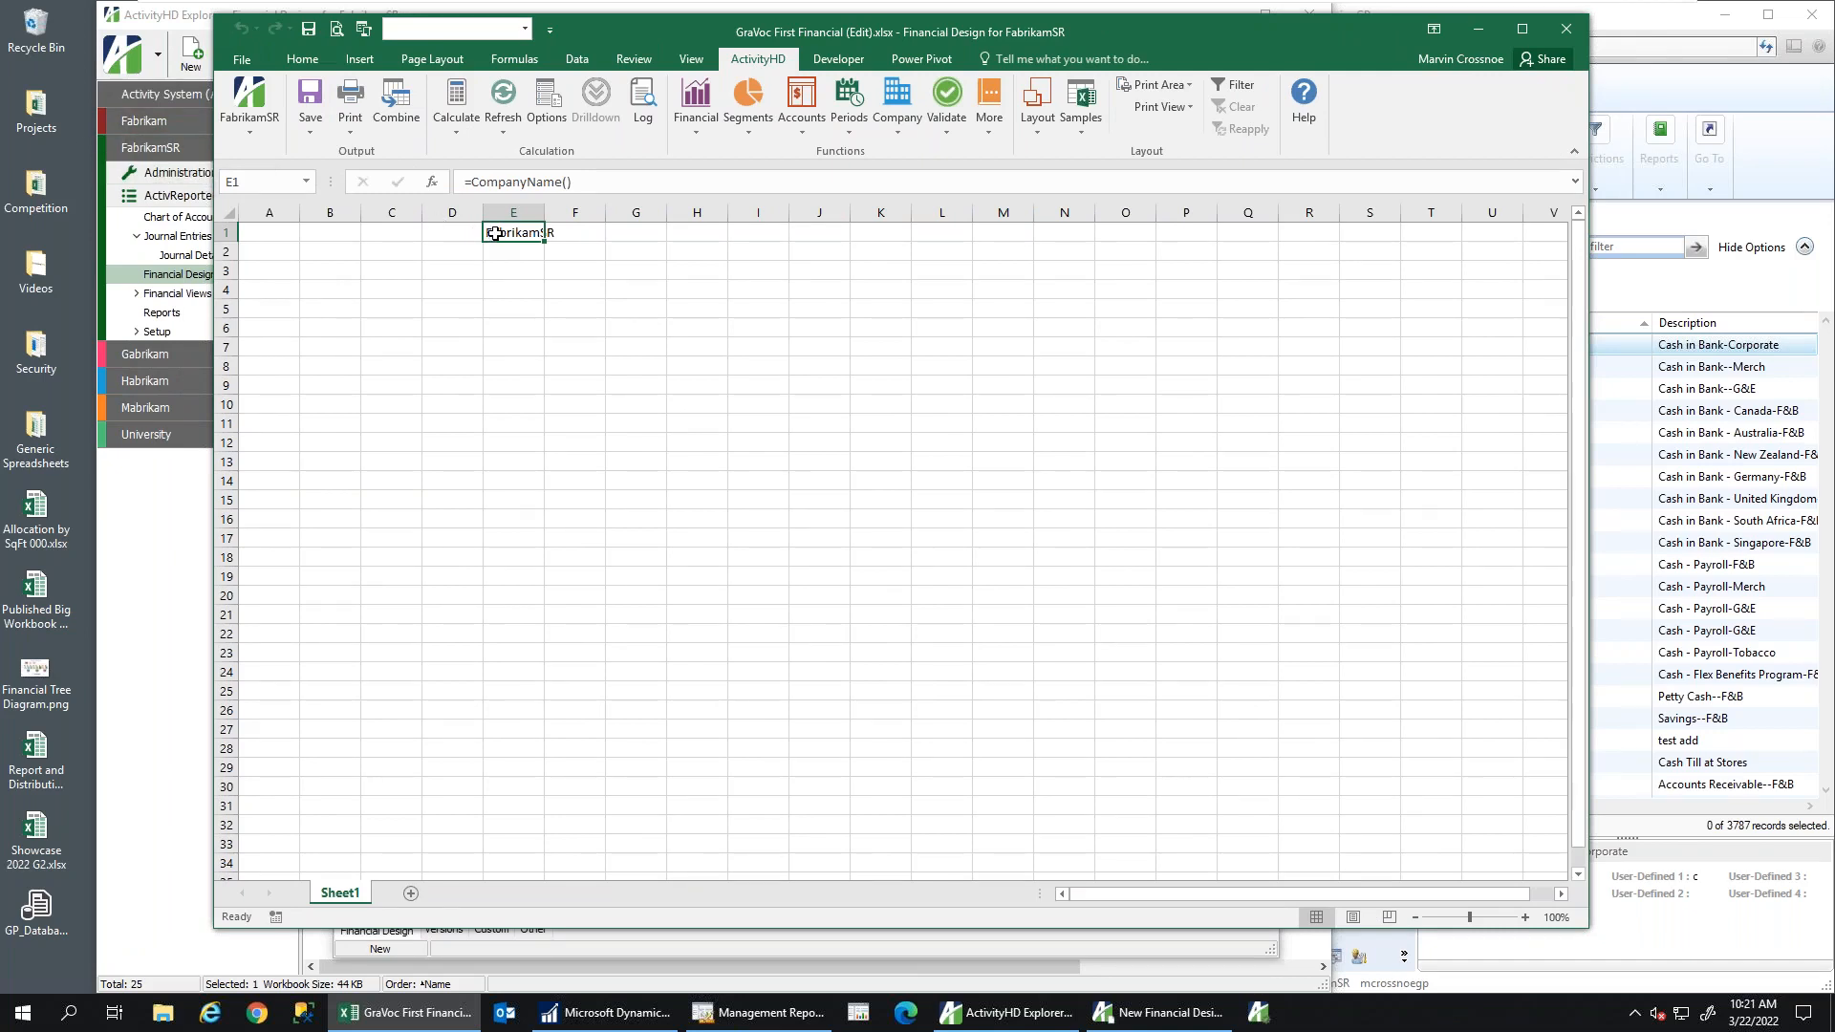
# Format E1's FabrikamSR heading as red, bold, 20-point text
pyautogui.click(303, 59)
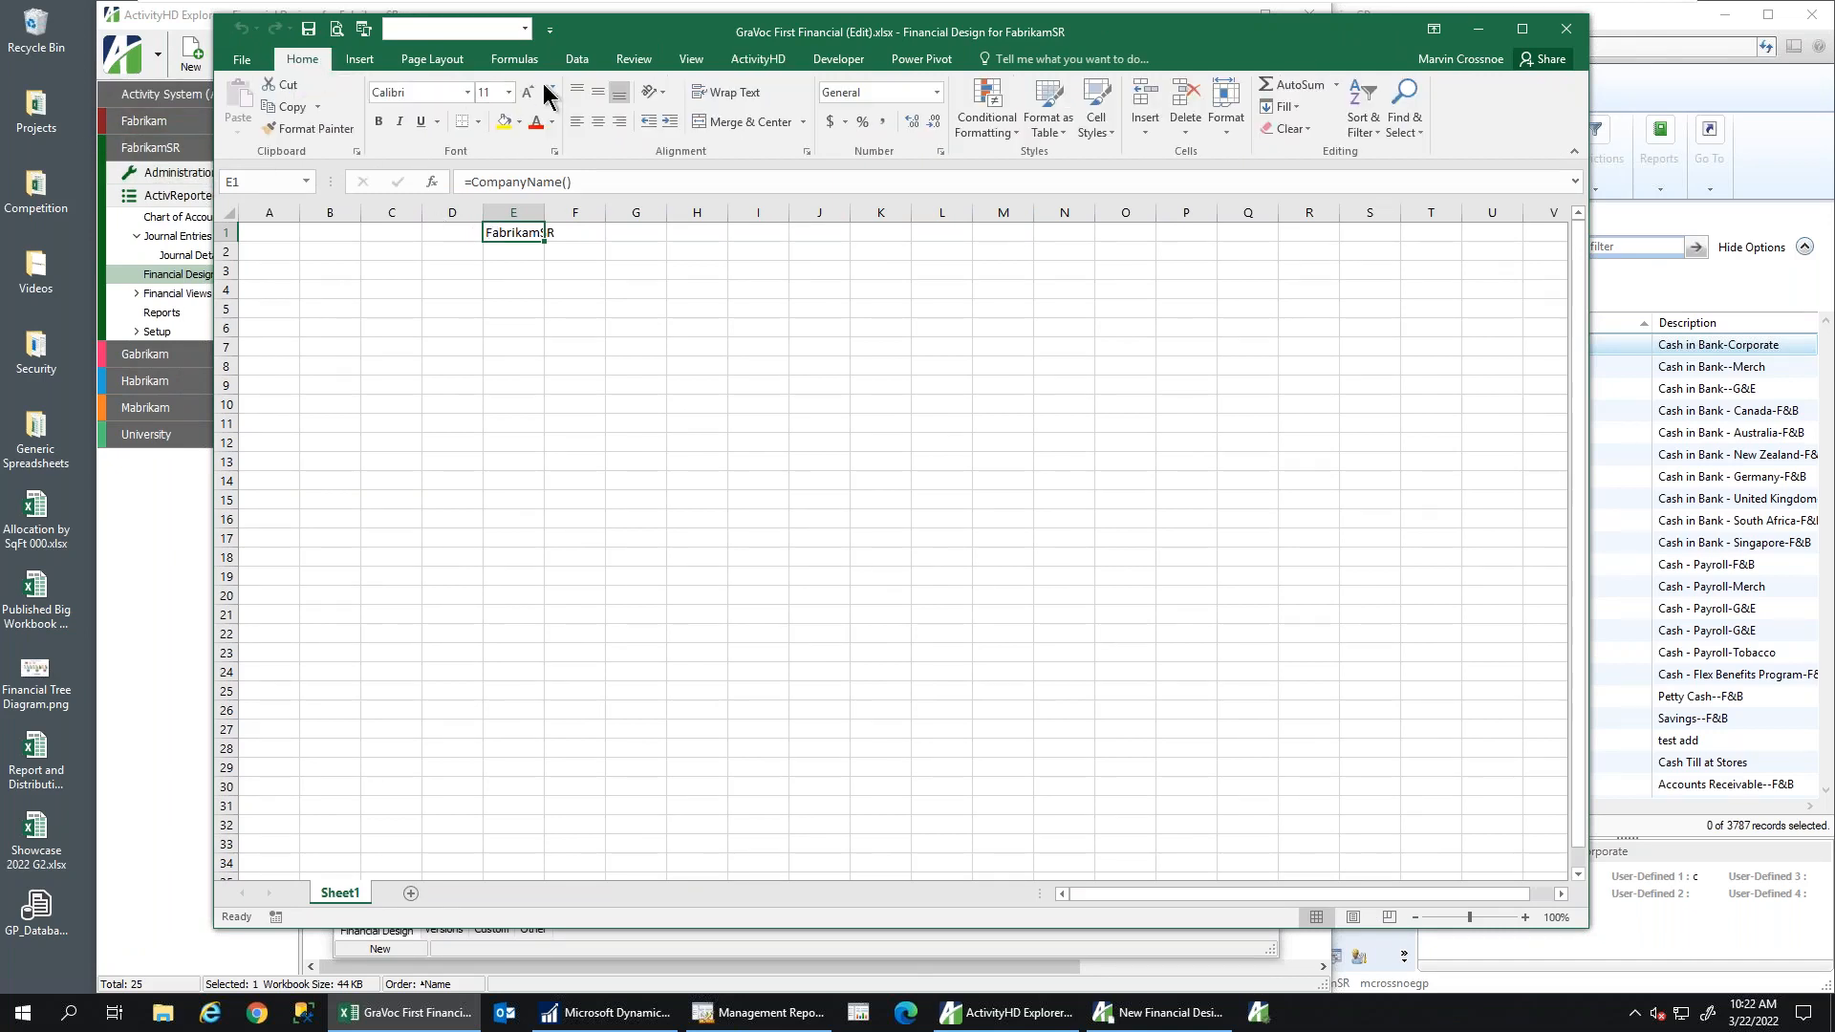
pyautogui.click(535, 122)
pyautogui.click(527, 92)
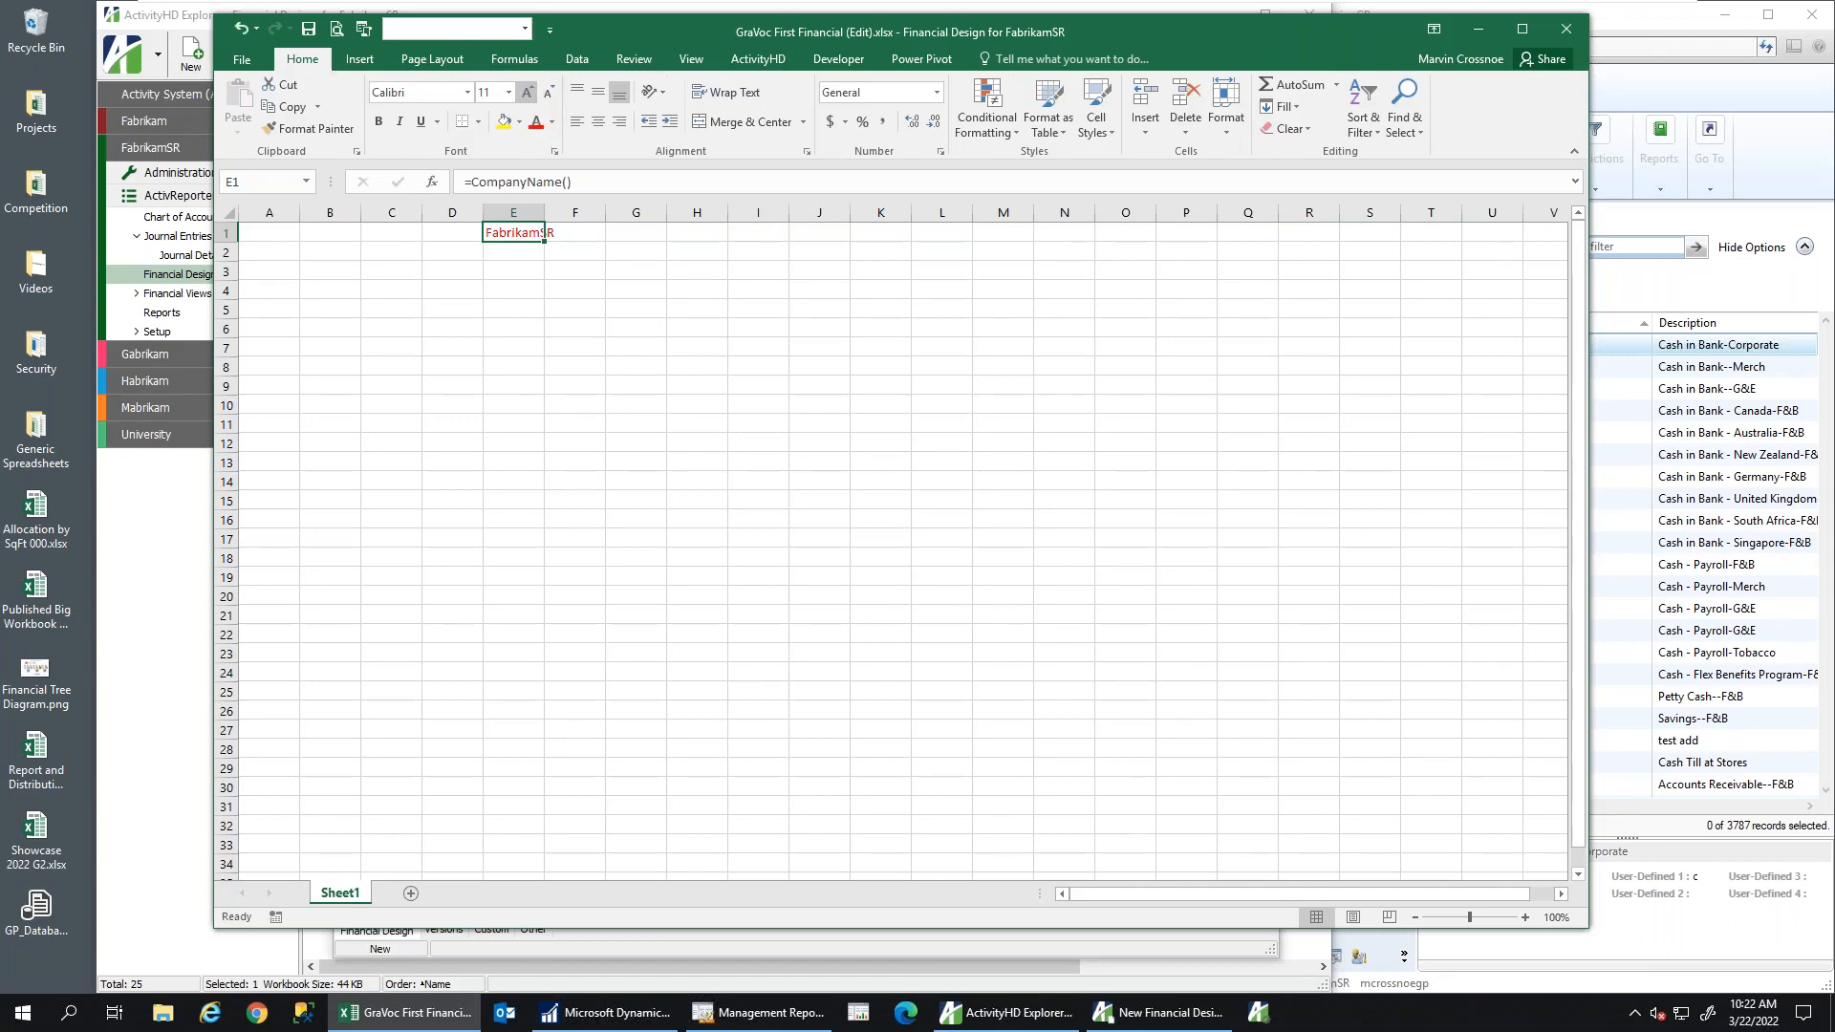
pyautogui.click(528, 92)
pyautogui.click(527, 93)
pyautogui.click(527, 93)
pyautogui.click(528, 93)
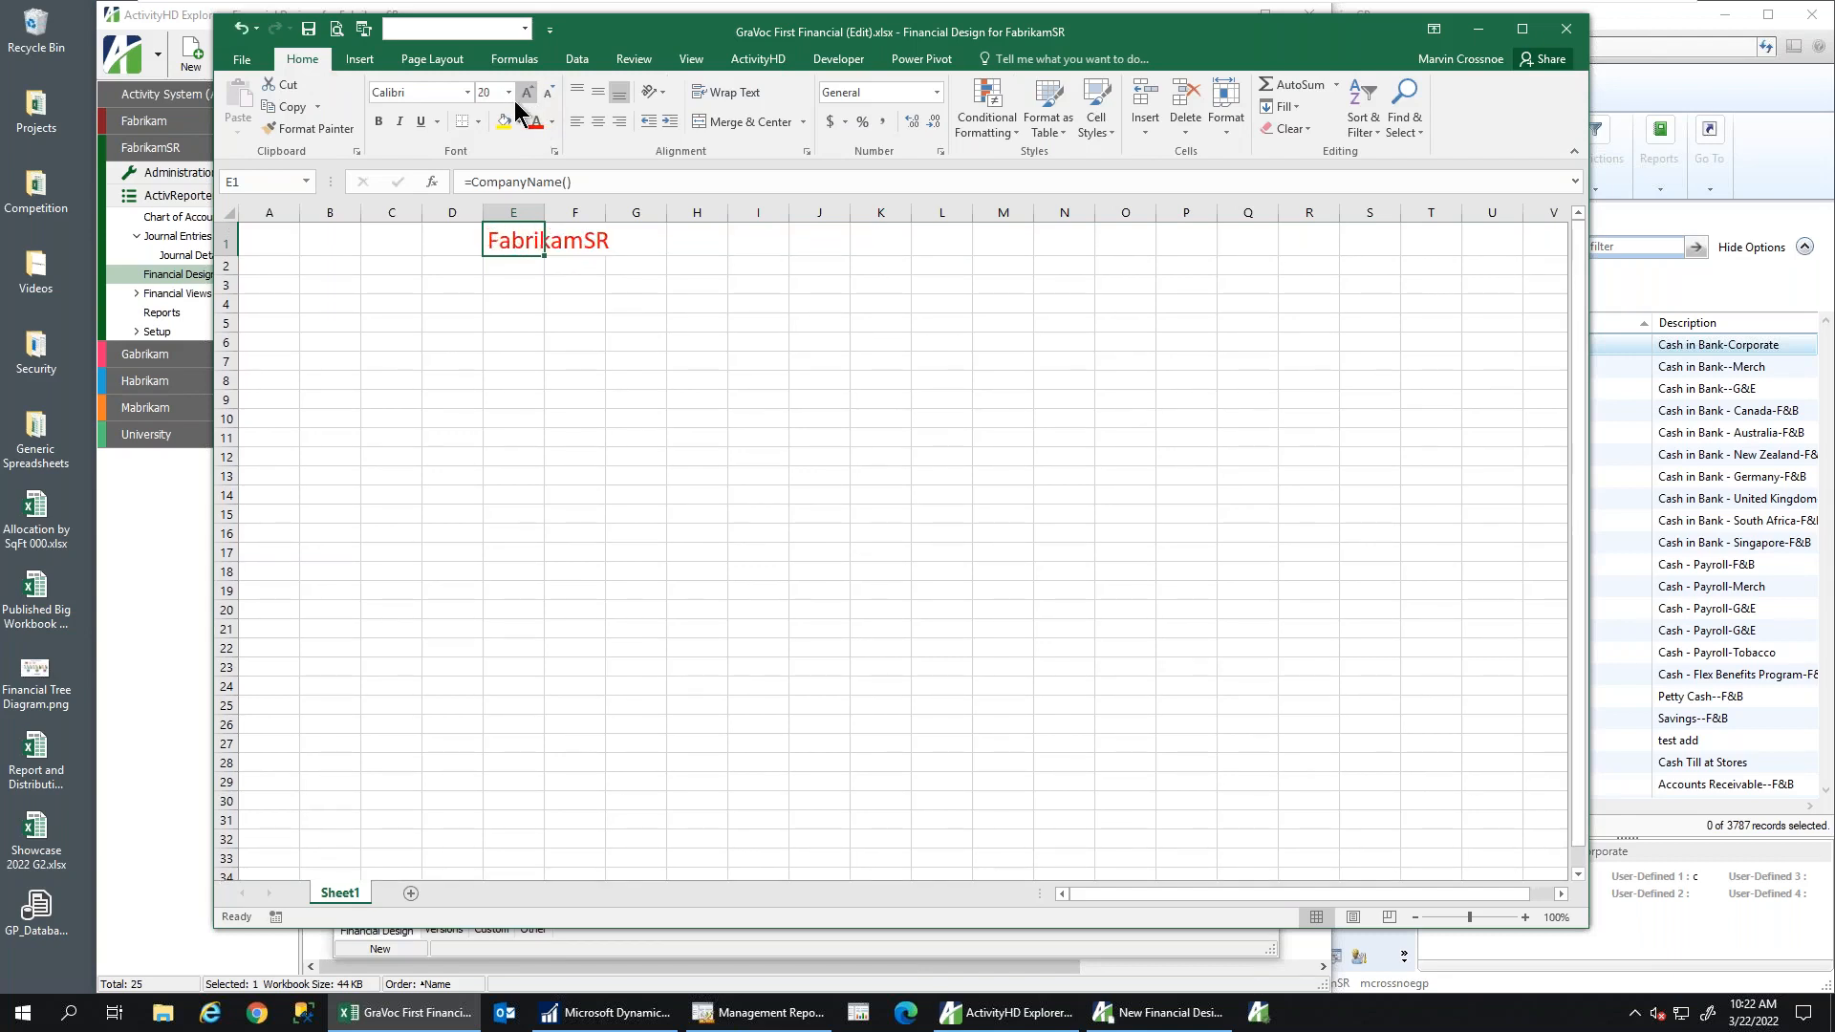
pyautogui.click(379, 122)
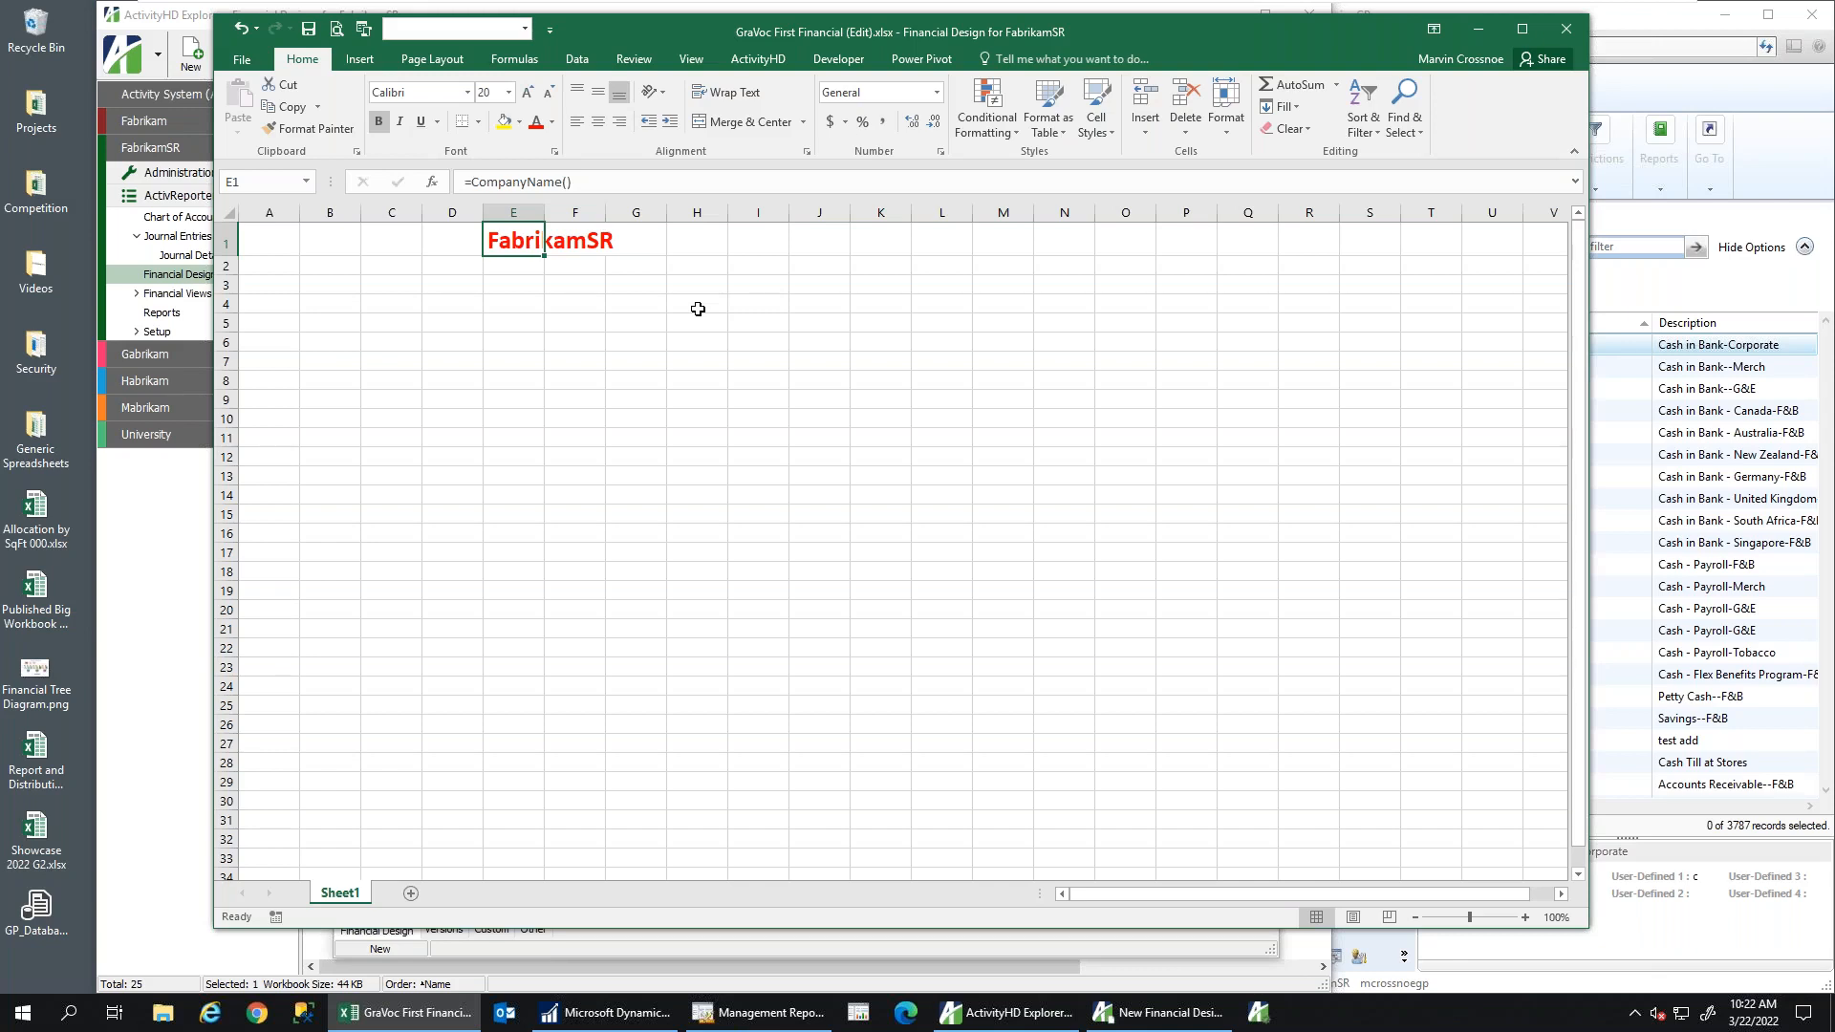
pyautogui.click(499, 268)
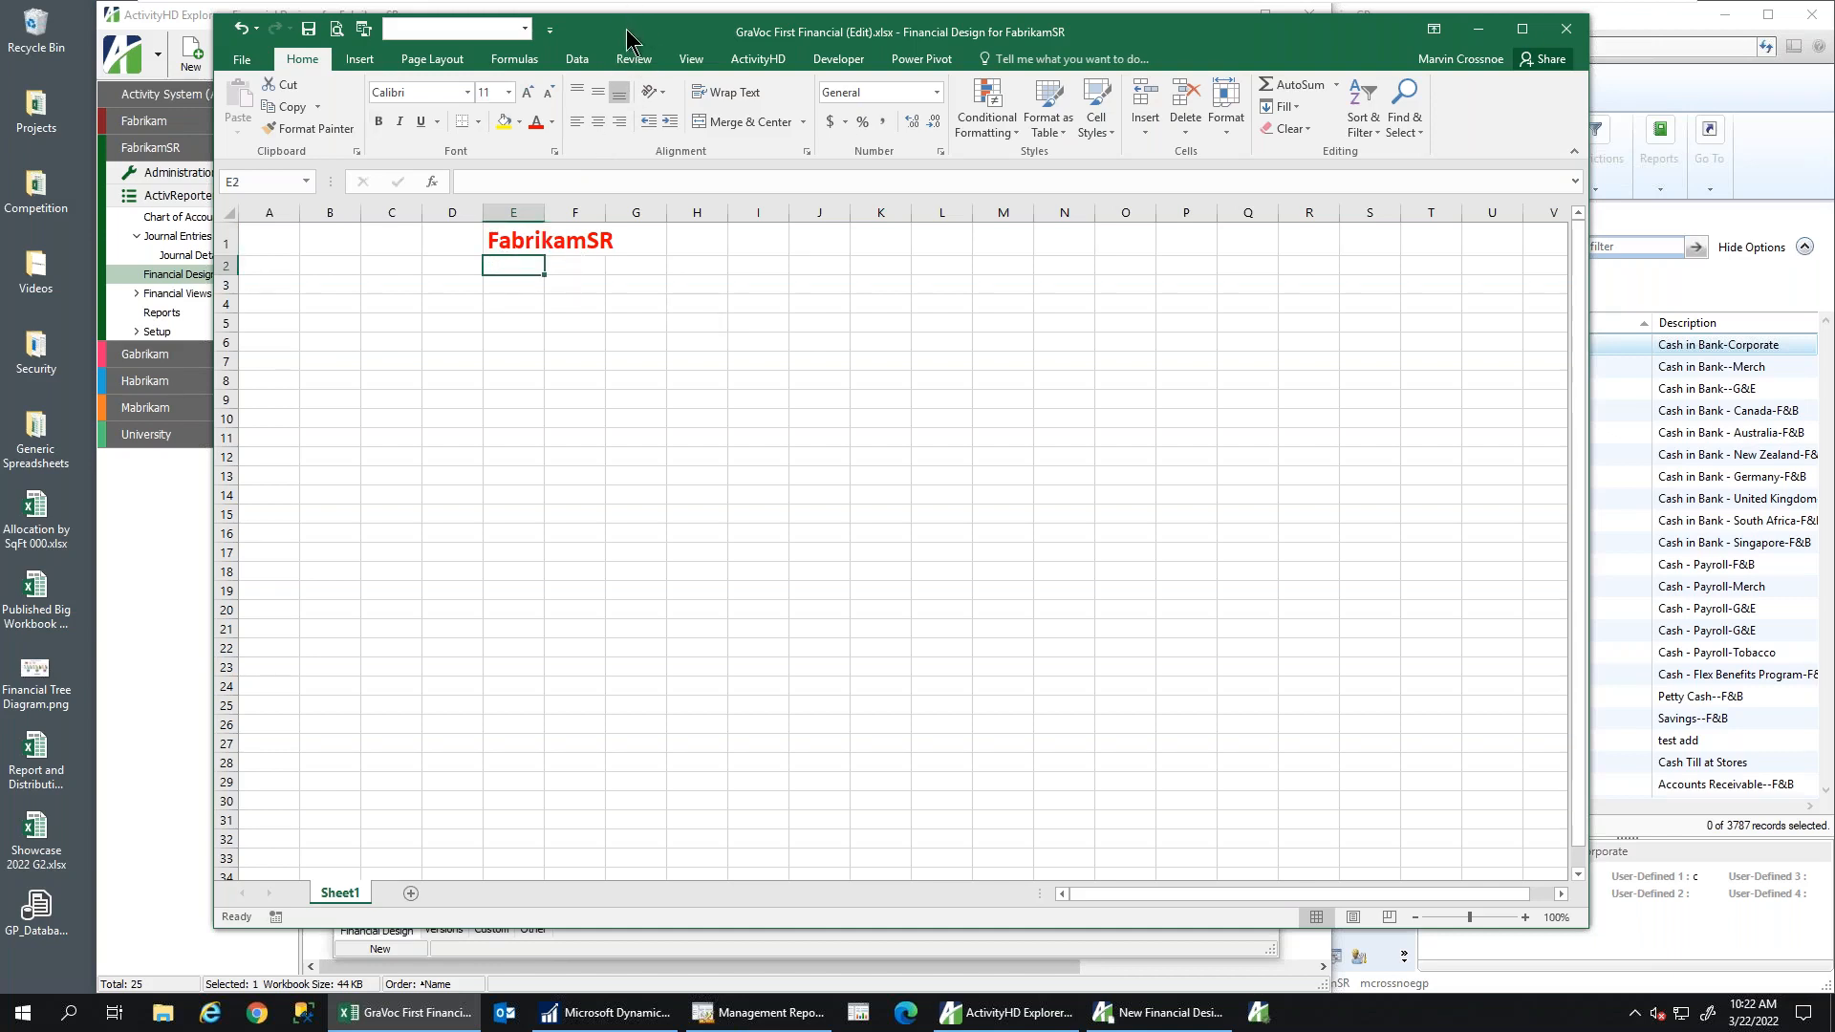
# Insert the ActivityHD As of Period End formula in E2, showing 'As of April 30, 2017'
pyautogui.click(760, 61)
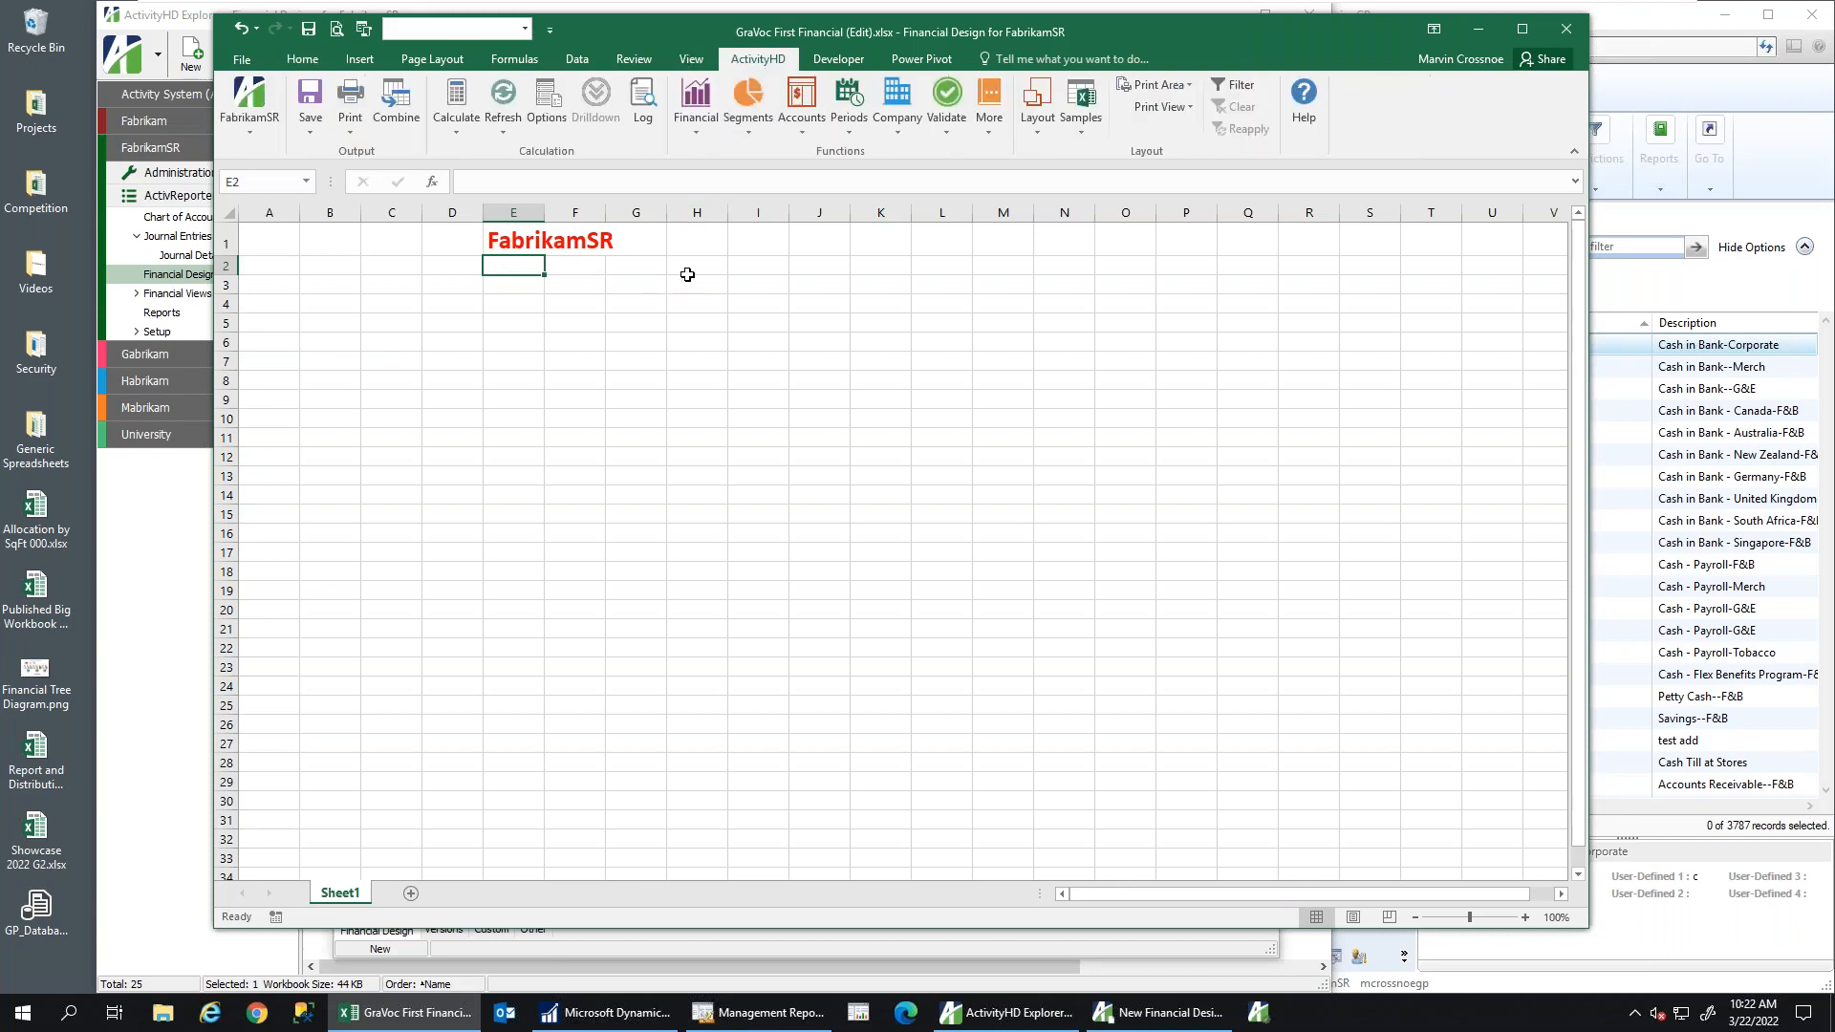
pyautogui.click(846, 124)
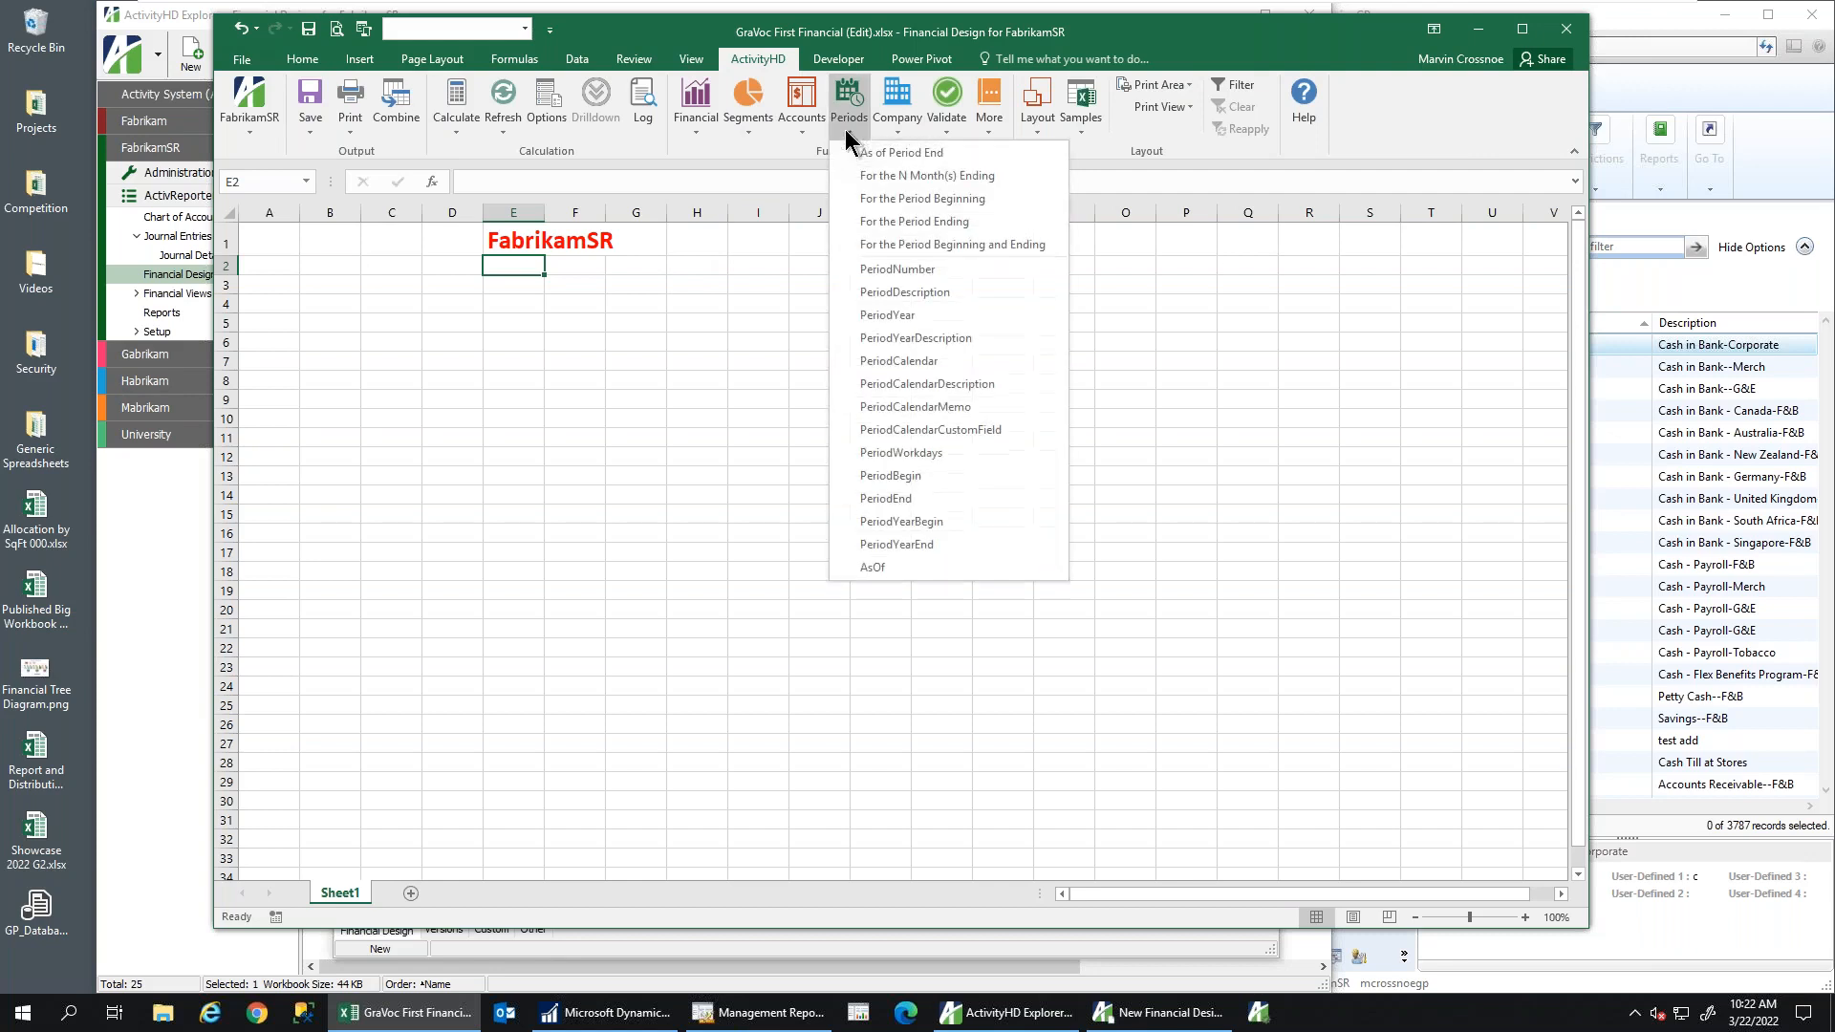
pyautogui.click(898, 155)
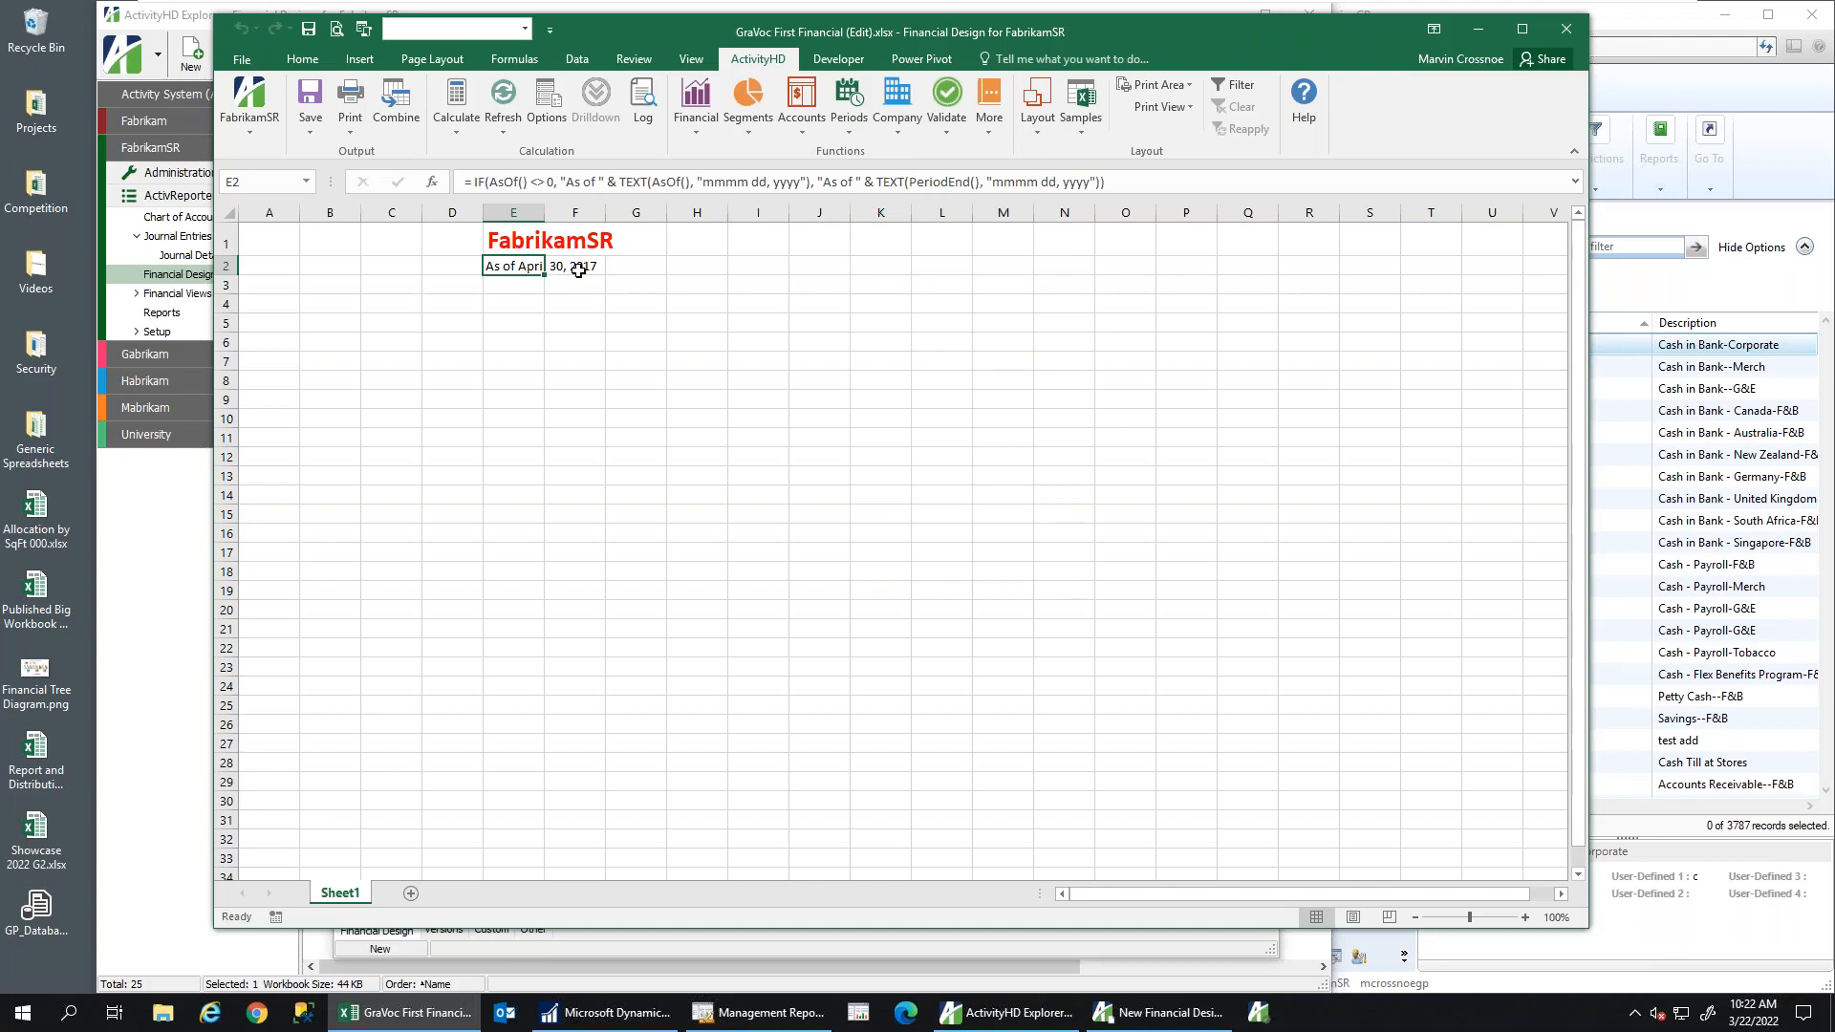
# Enter an AccountDescription formula for 000-1100-00-a in B5, showing 'Cash in Bank-Corporate'
pyautogui.click(317, 325)
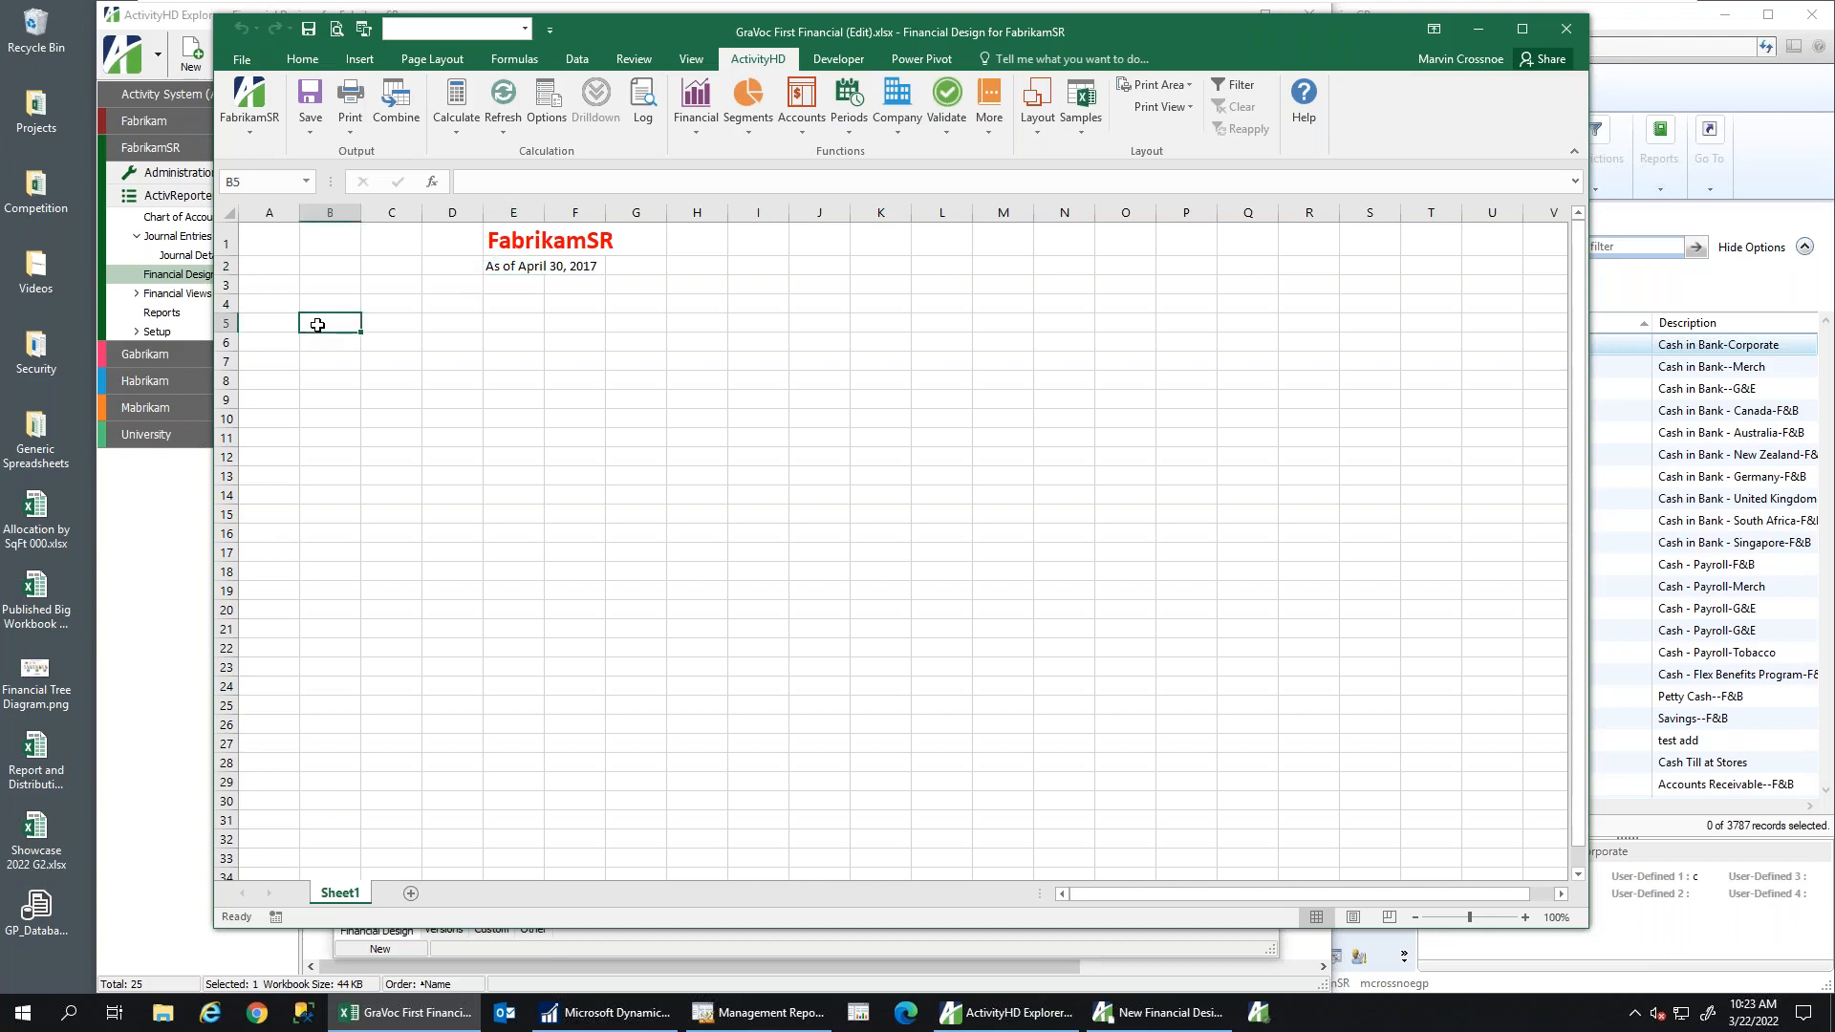
pyautogui.click(799, 126)
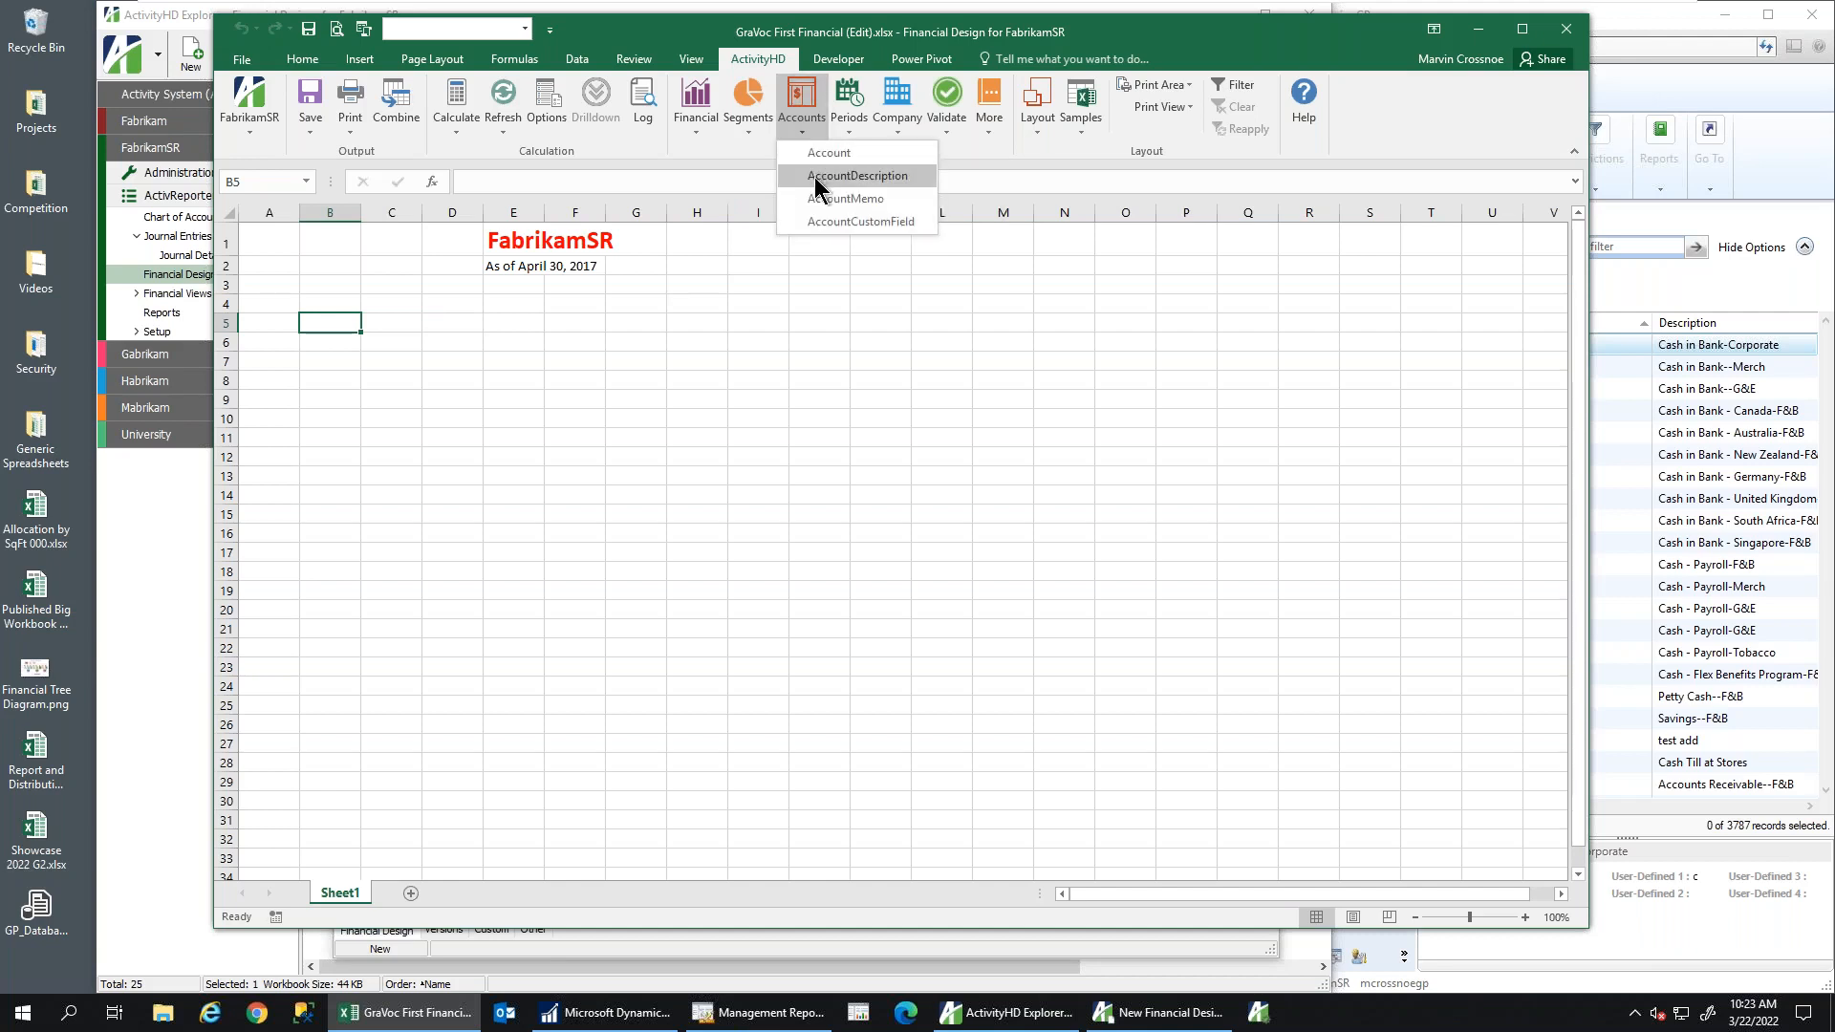
pyautogui.click(857, 176)
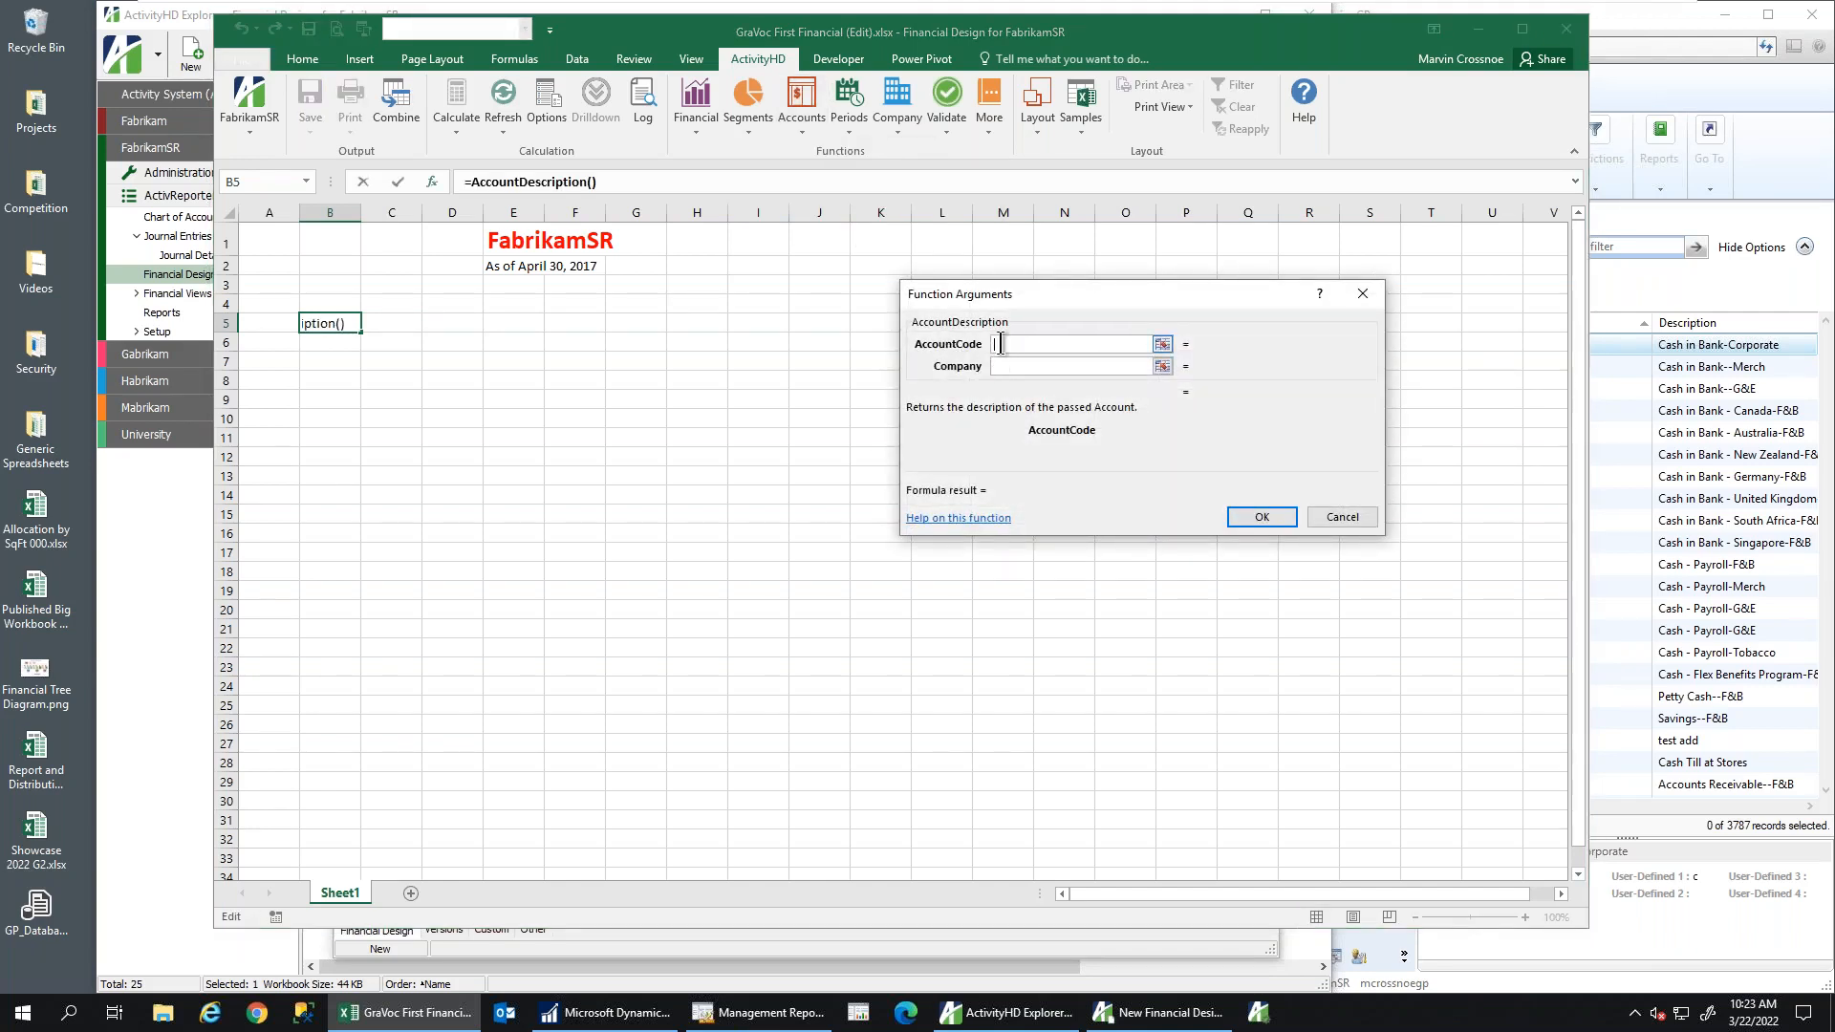
pyautogui.write('000-1')
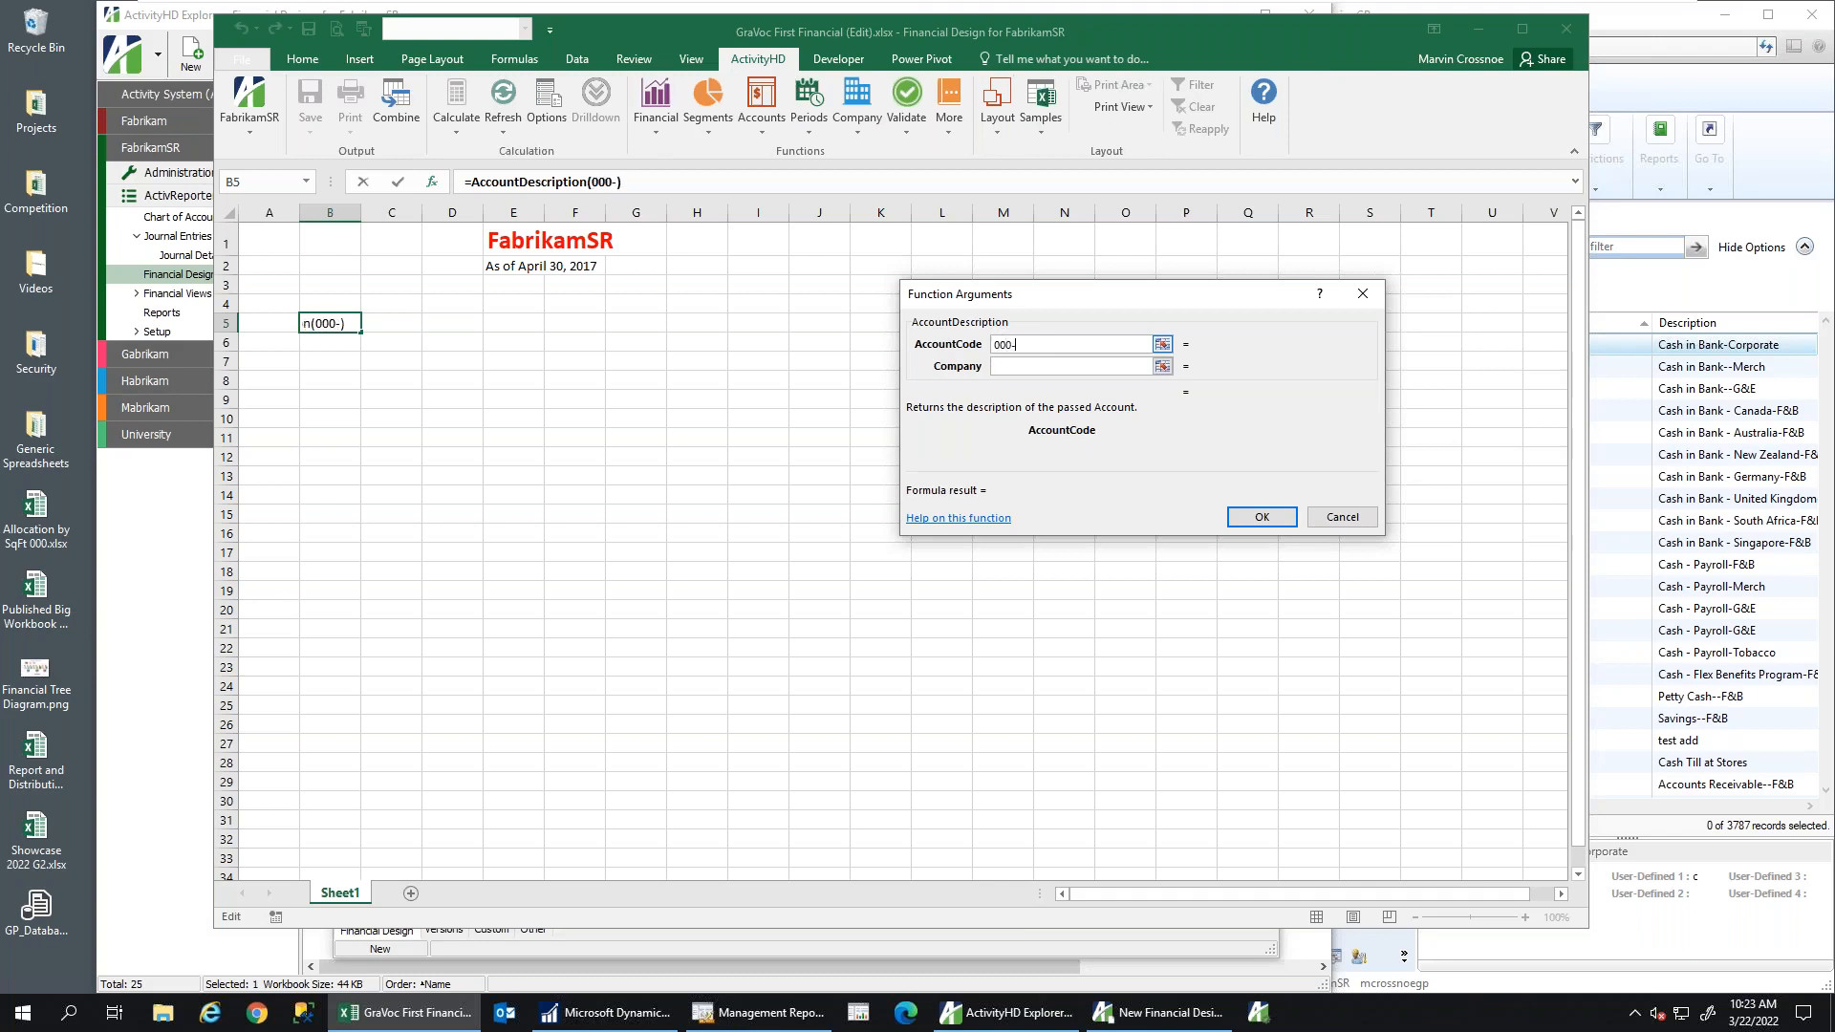
pyautogui.write('100-00-a')
pyautogui.press('Return')
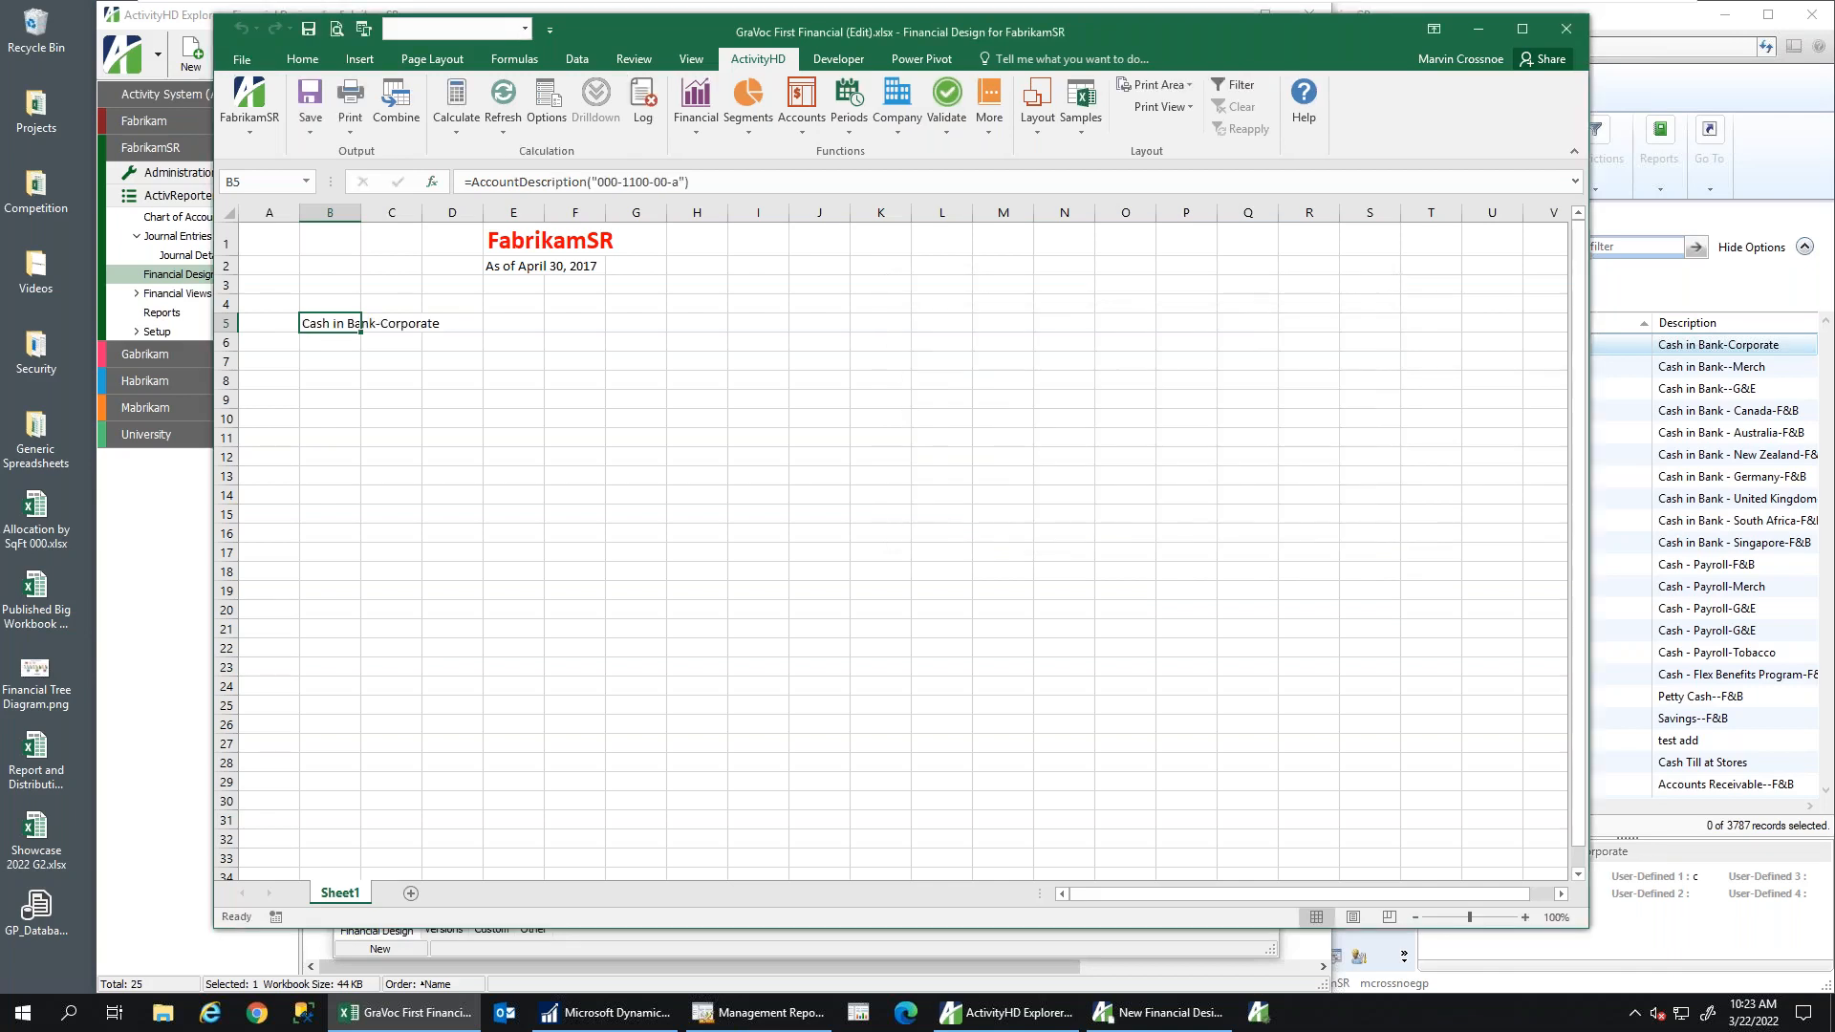
pyautogui.click(1636, 356)
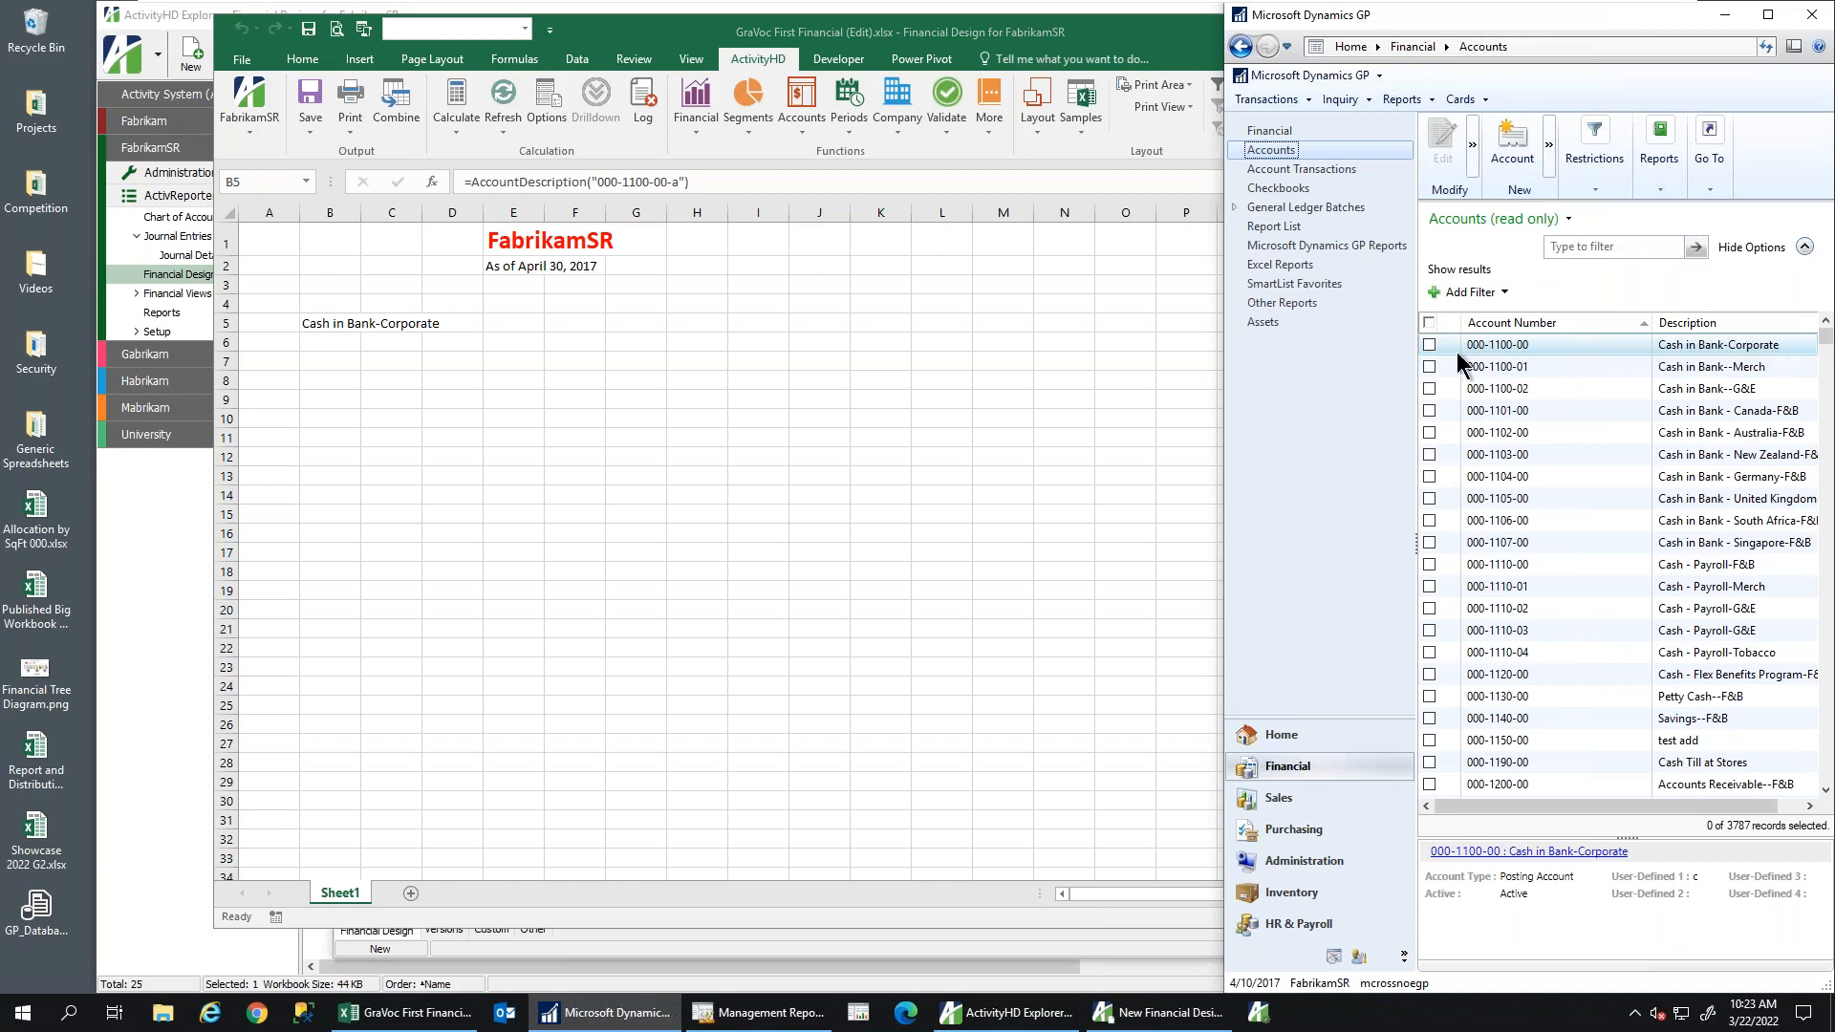
pyautogui.click(767, 325)
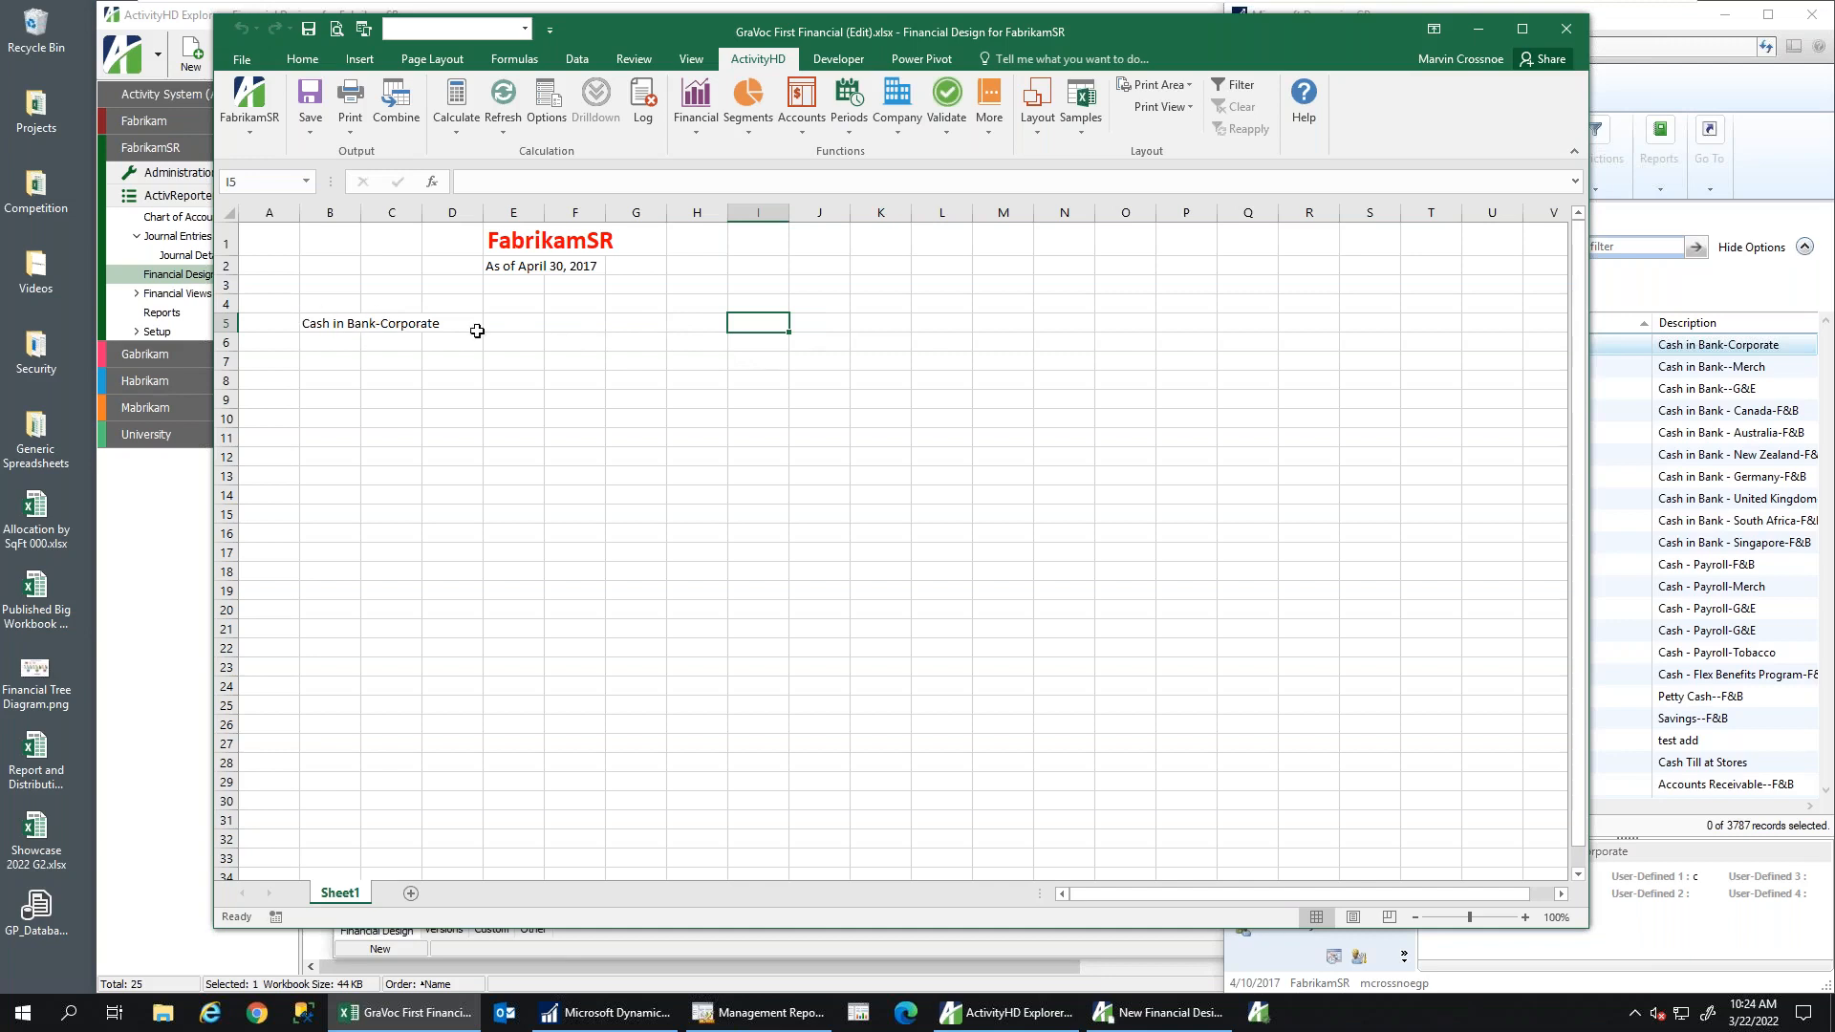
# In I5, start a Balance function chosen from the Activity Financials category
pyautogui.click(698, 129)
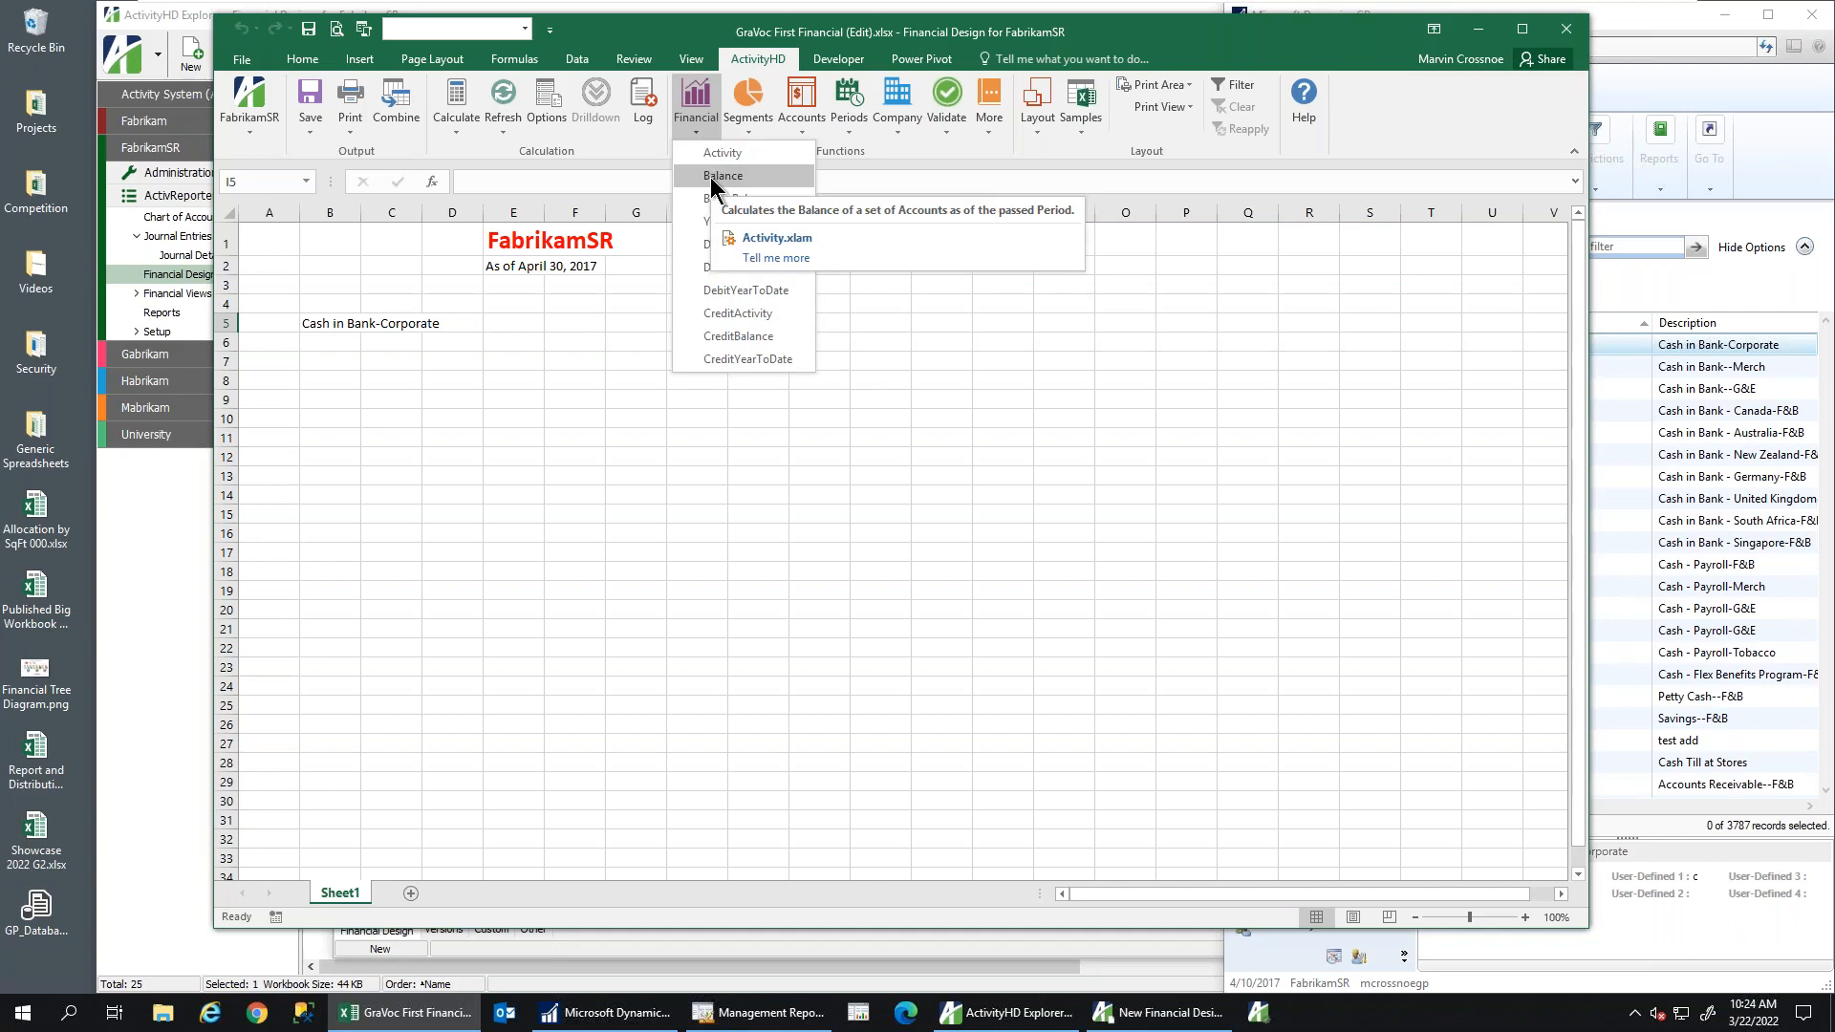
pyautogui.click(572, 181)
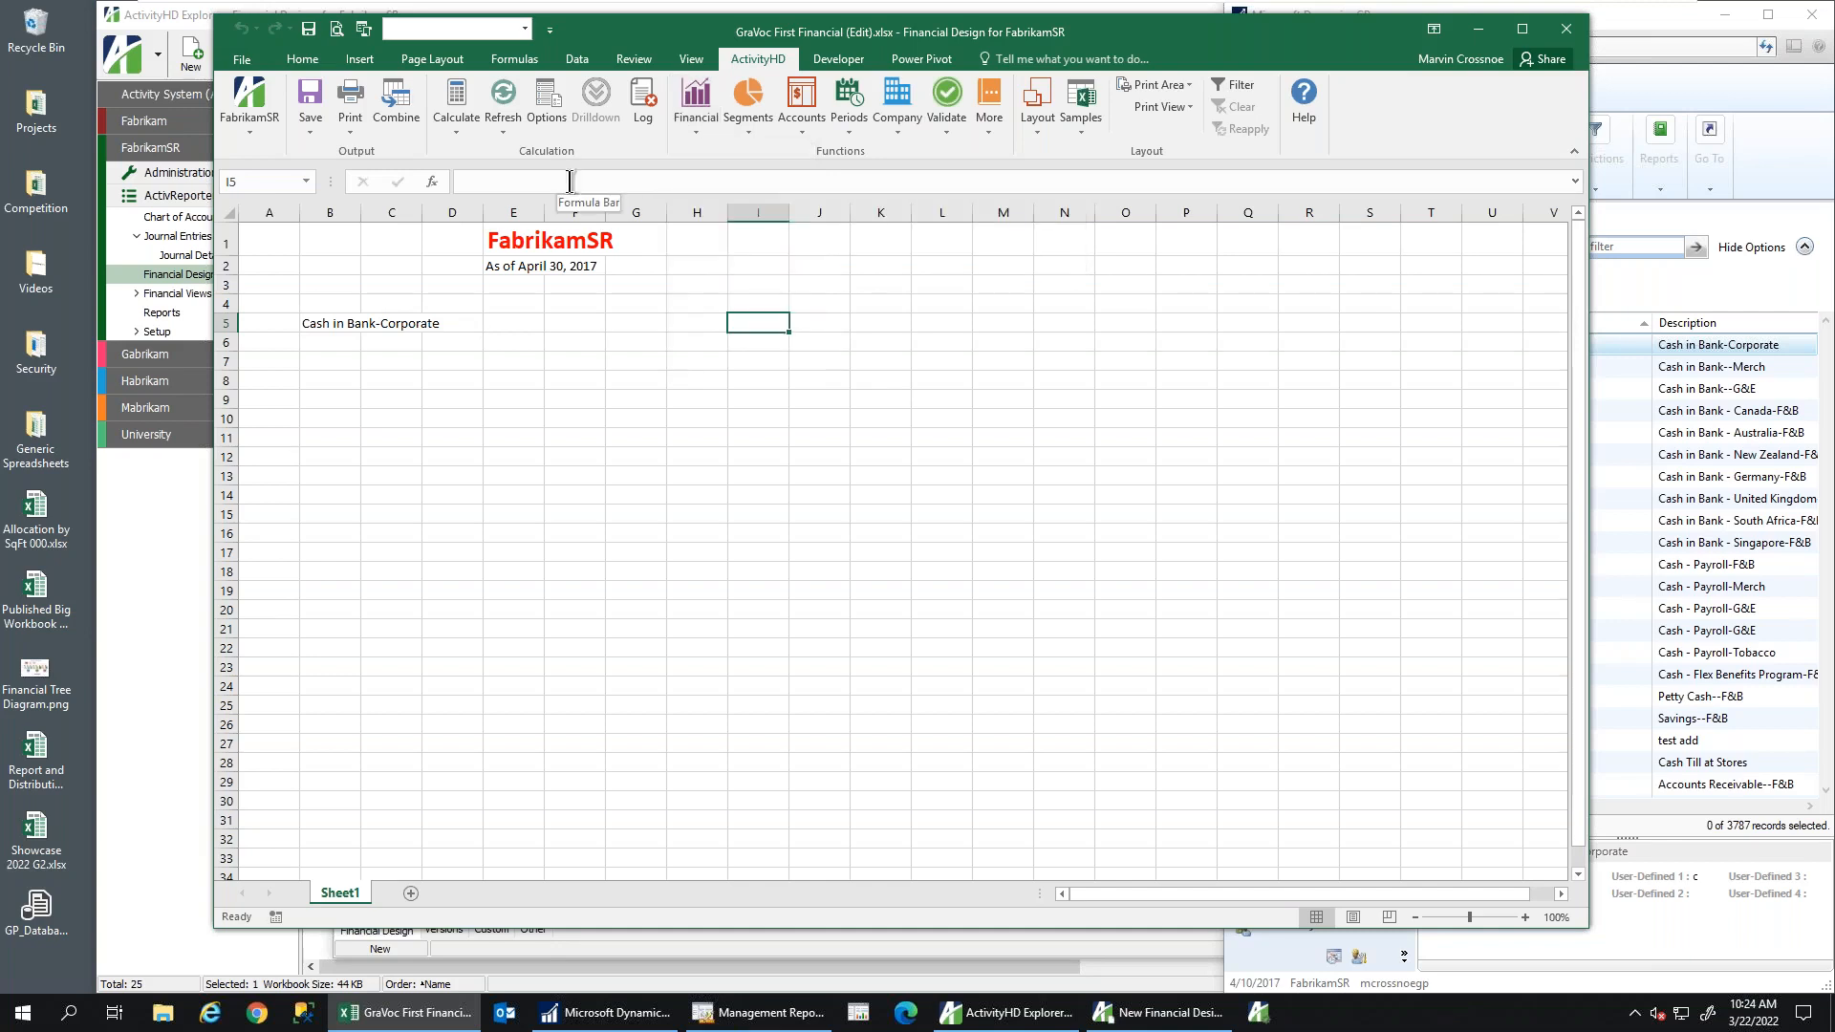
pyautogui.click(432, 181)
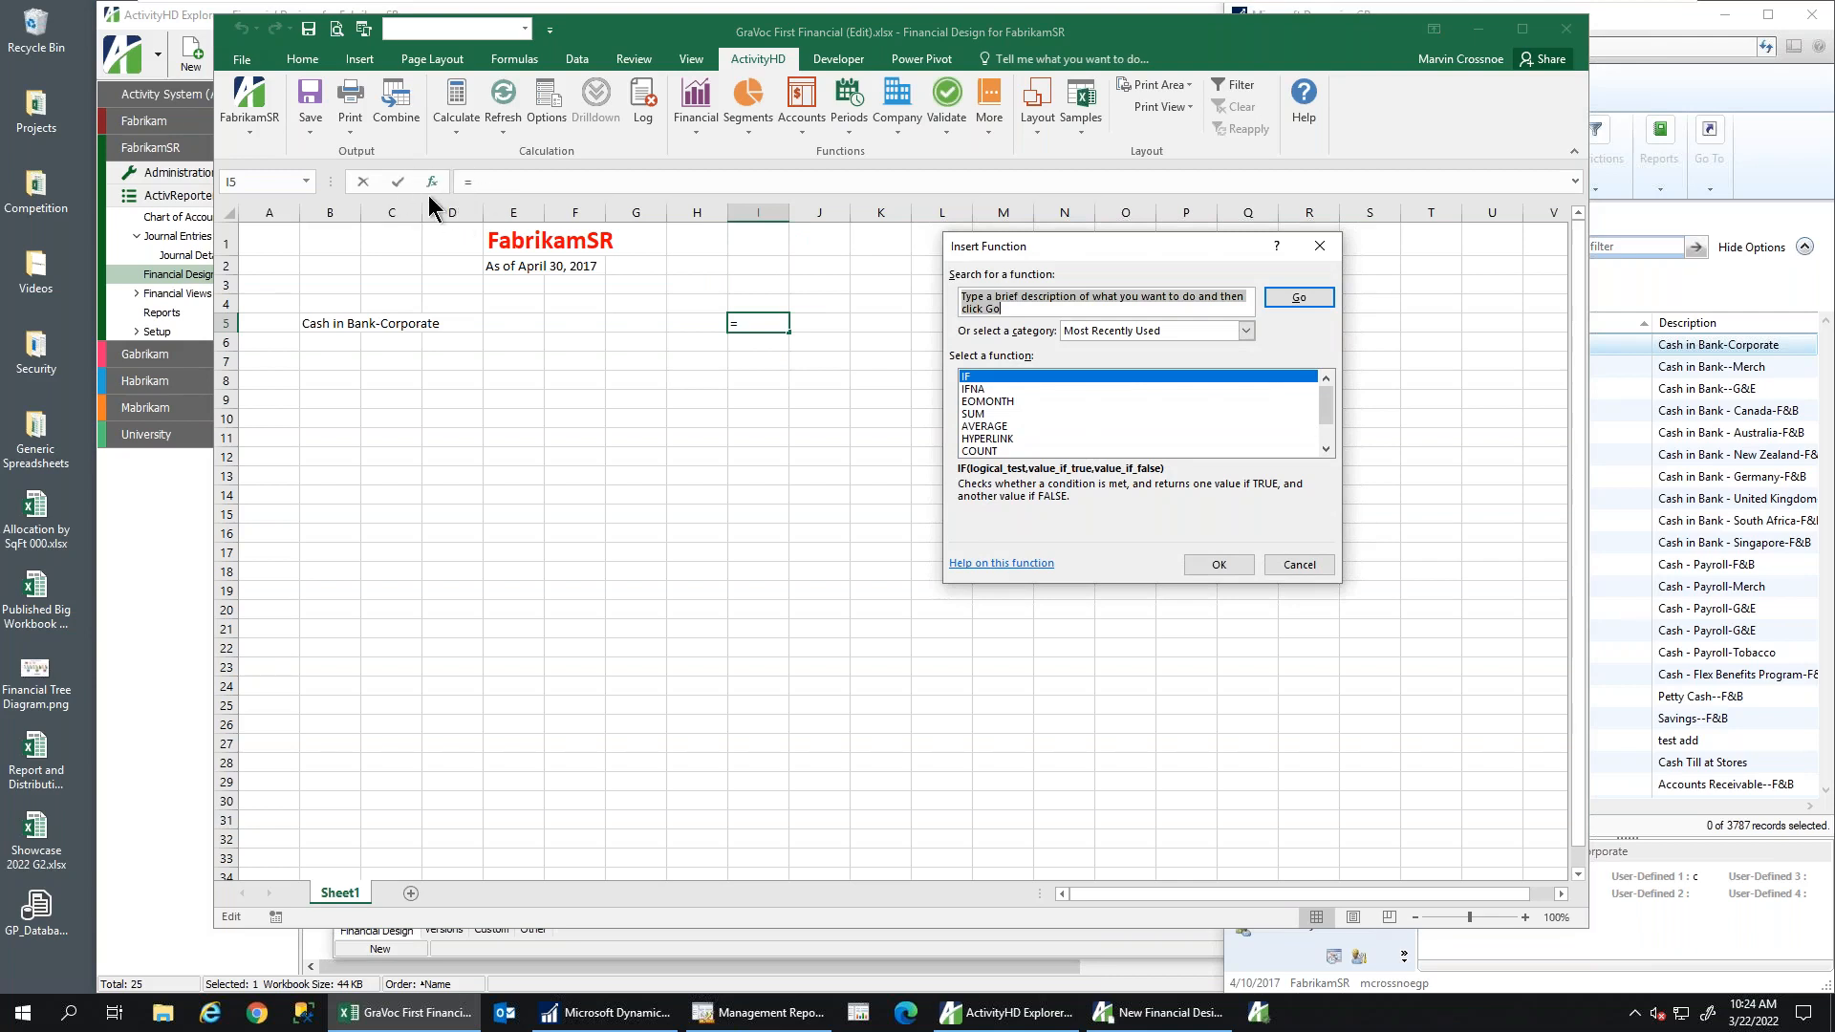
pyautogui.click(1246, 332)
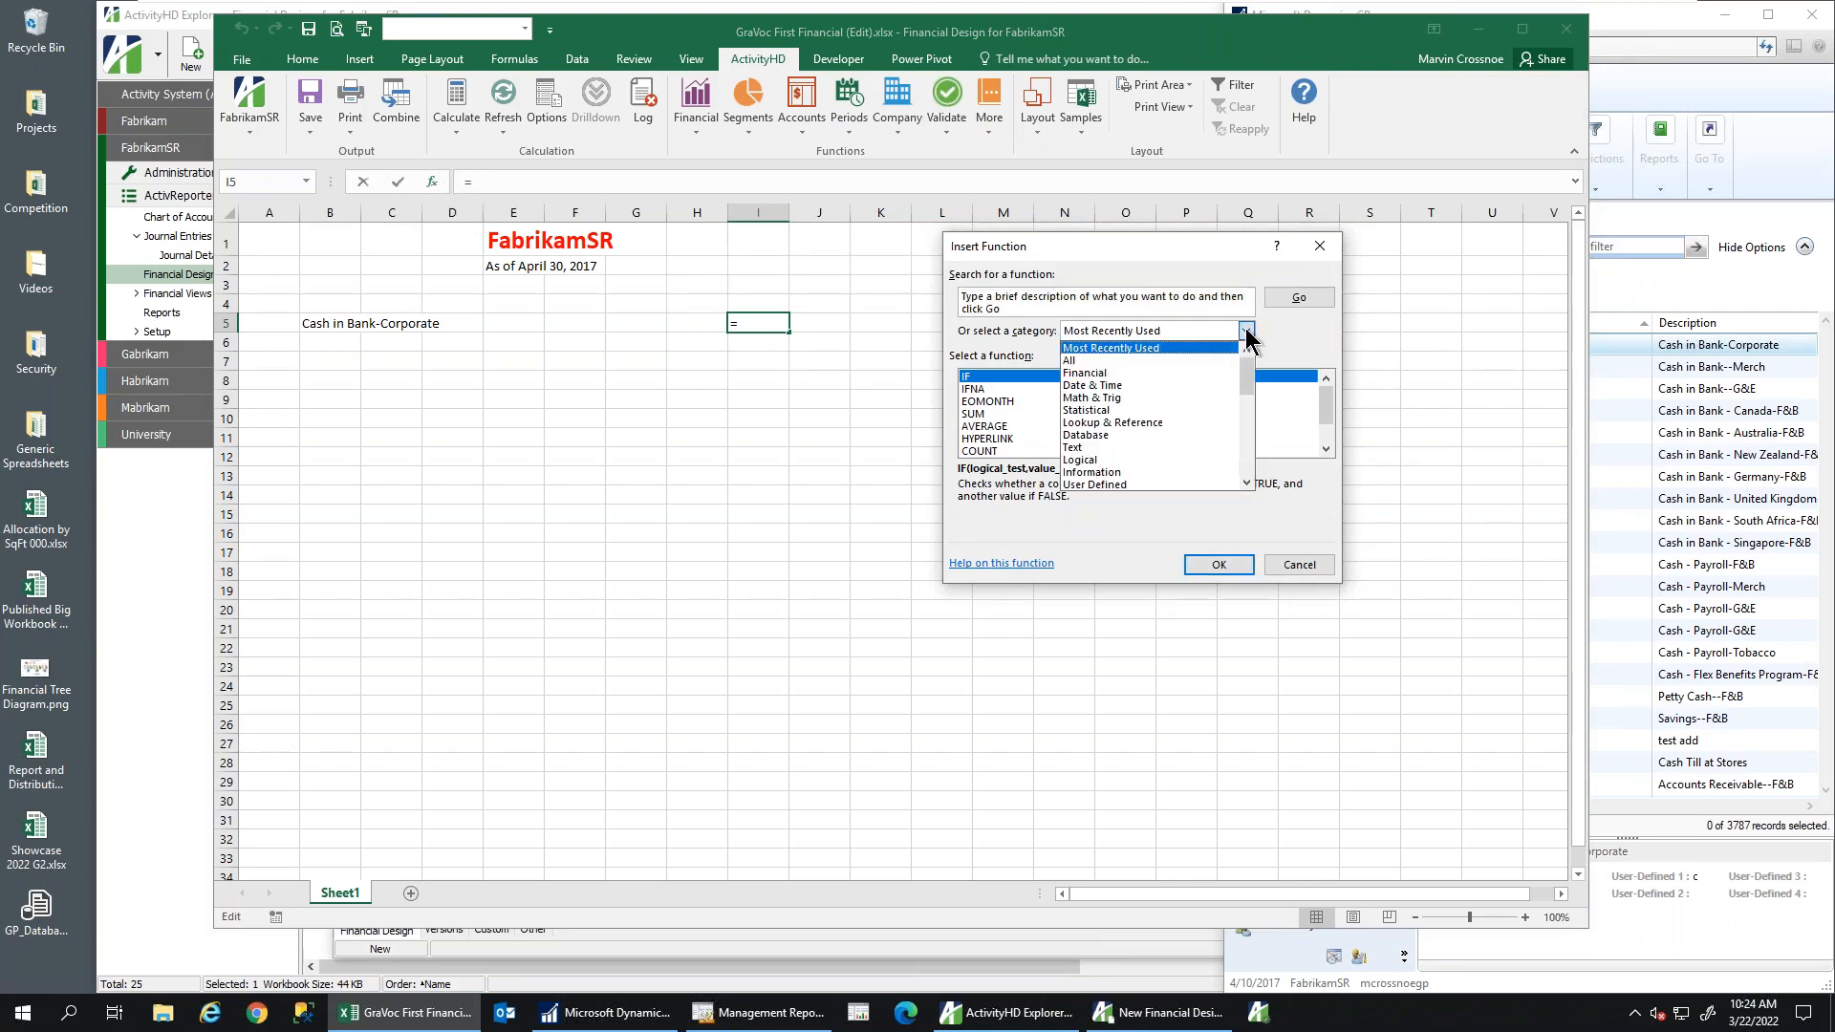
pyautogui.moveTo(1247, 371); pyautogui.dragTo(1247, 401)
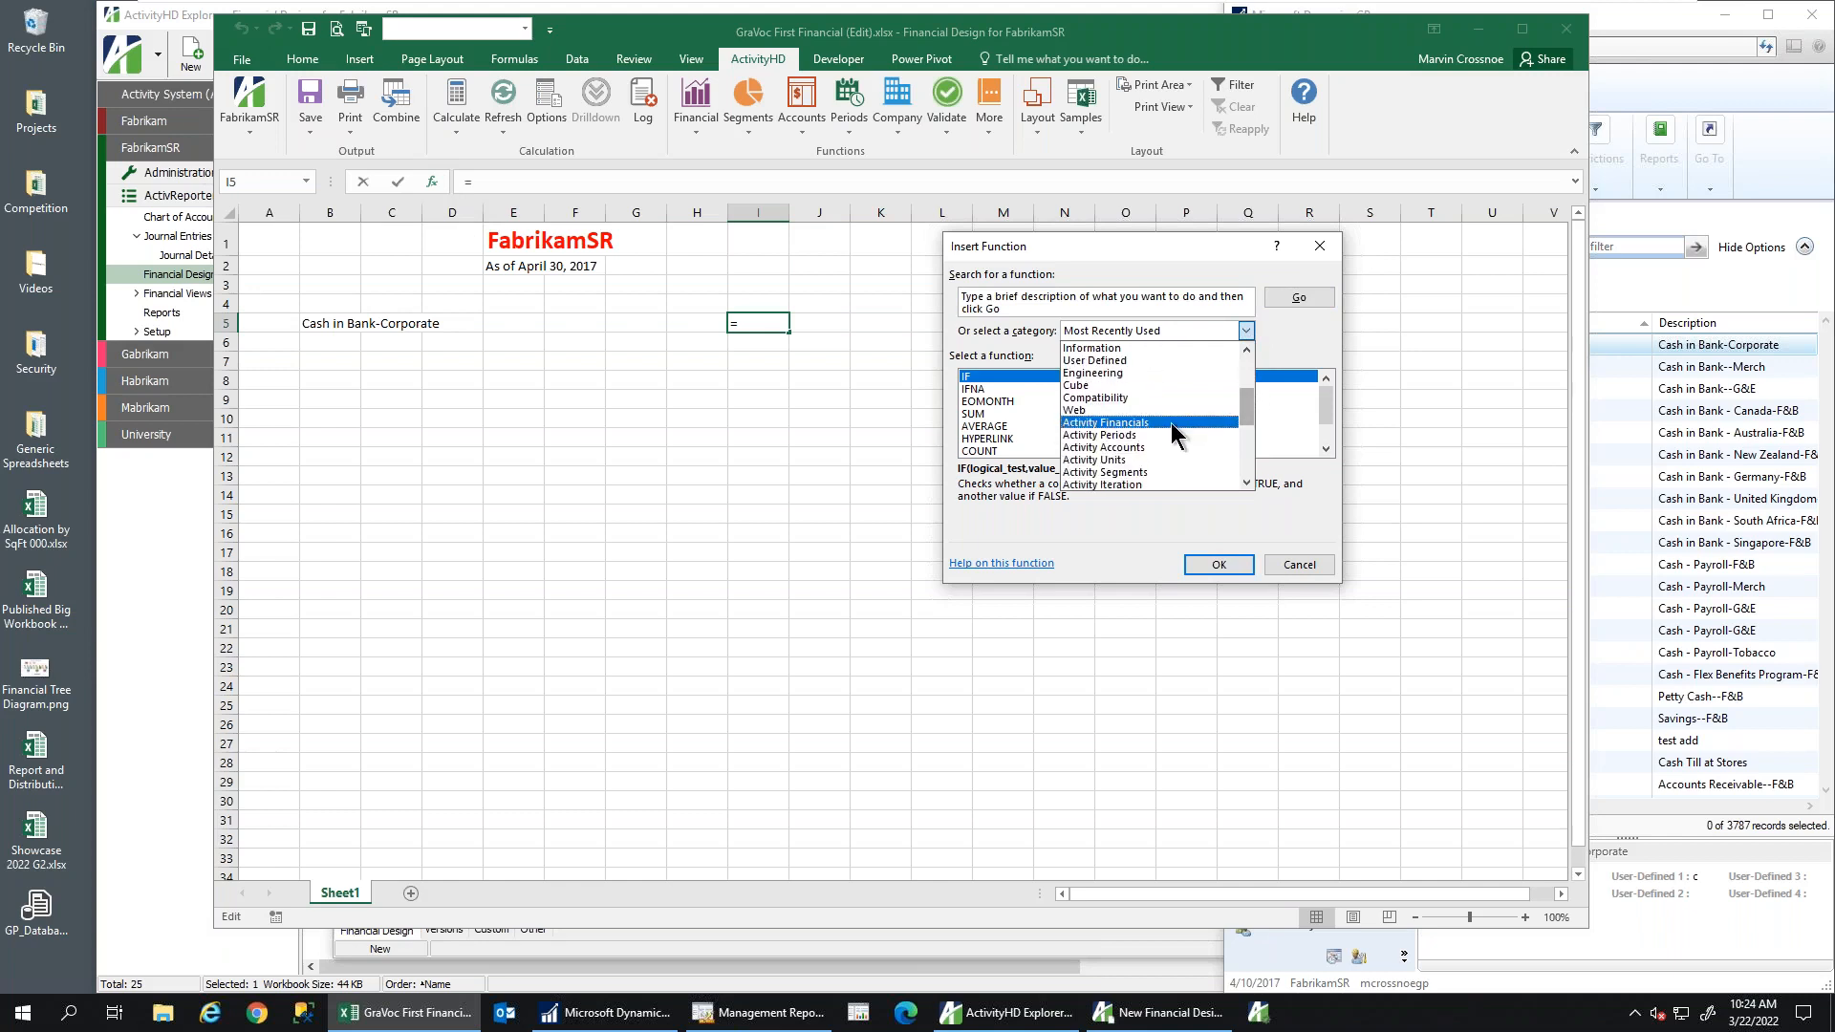
pyautogui.click(1171, 423)
pyautogui.click(978, 390)
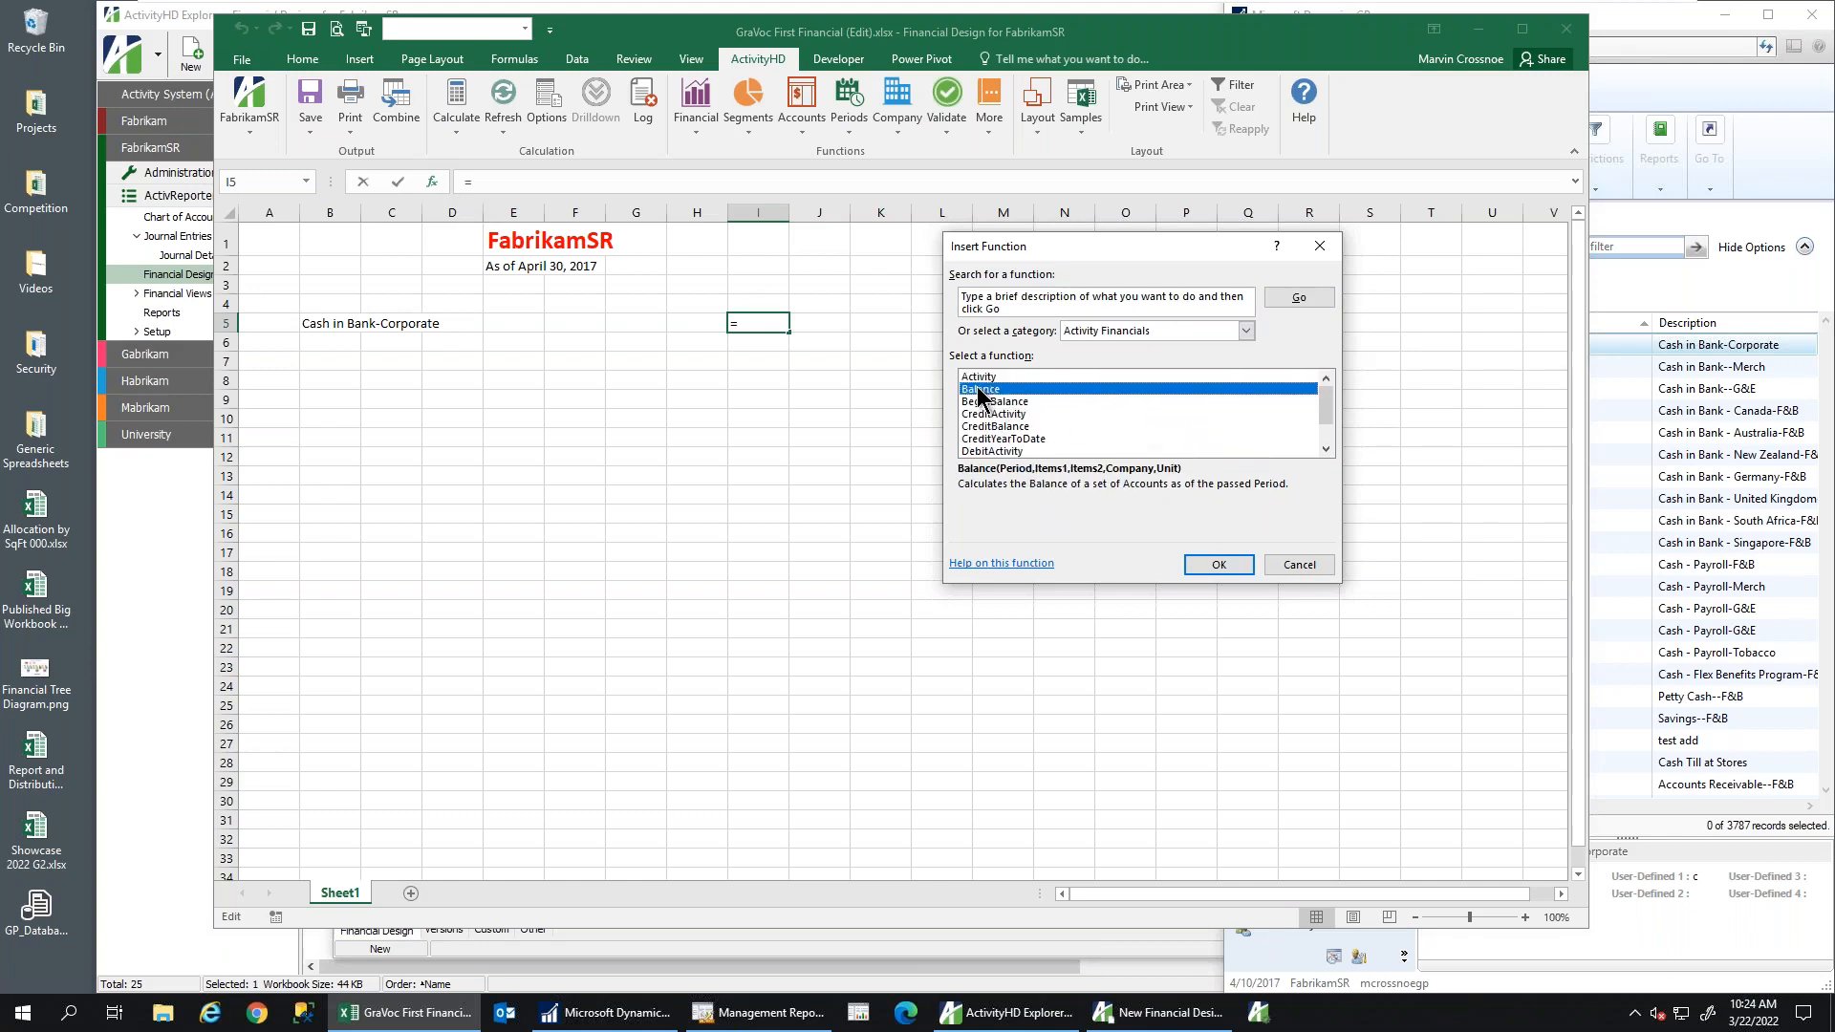
pyautogui.doubleClick(977, 390)
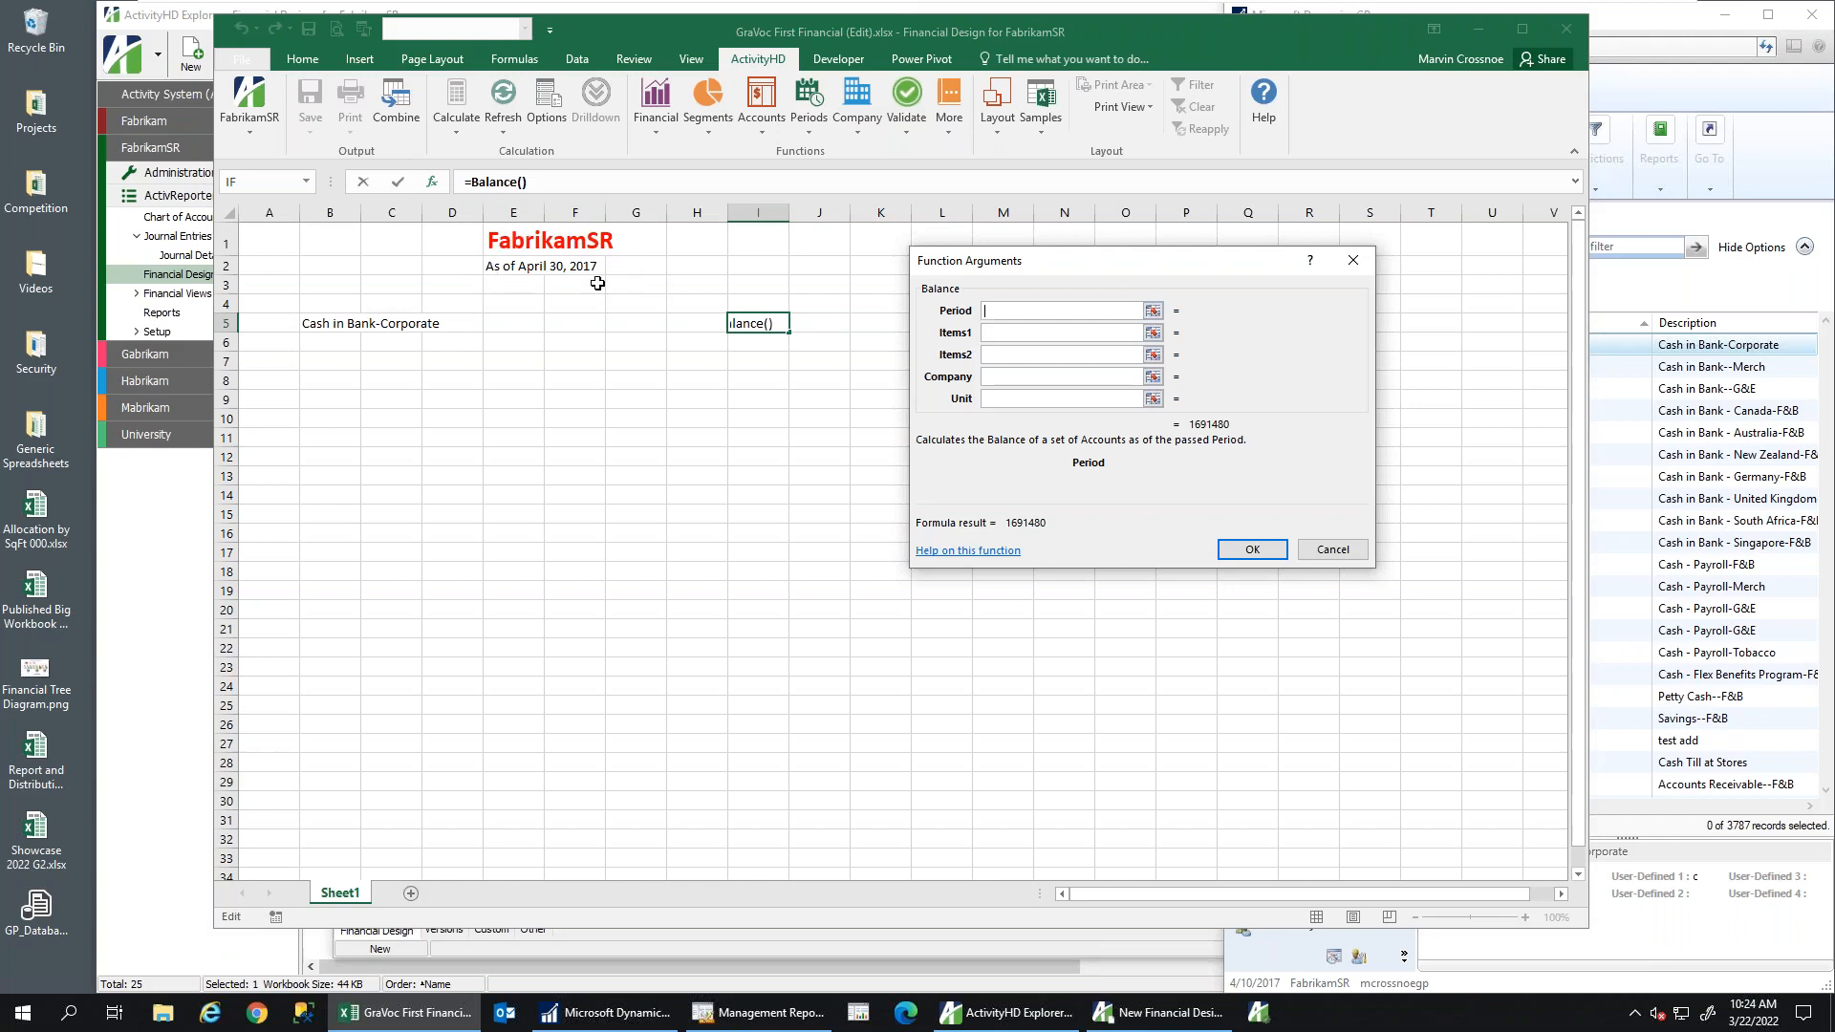
# Set Balance Items1 to gl.account=000-1100-00-a and apply Comma Style, showing 725,243.80
pyautogui.click(999, 377)
pyautogui.click(992, 312)
pyautogui.click(1019, 330)
pyautogui.write('gl')
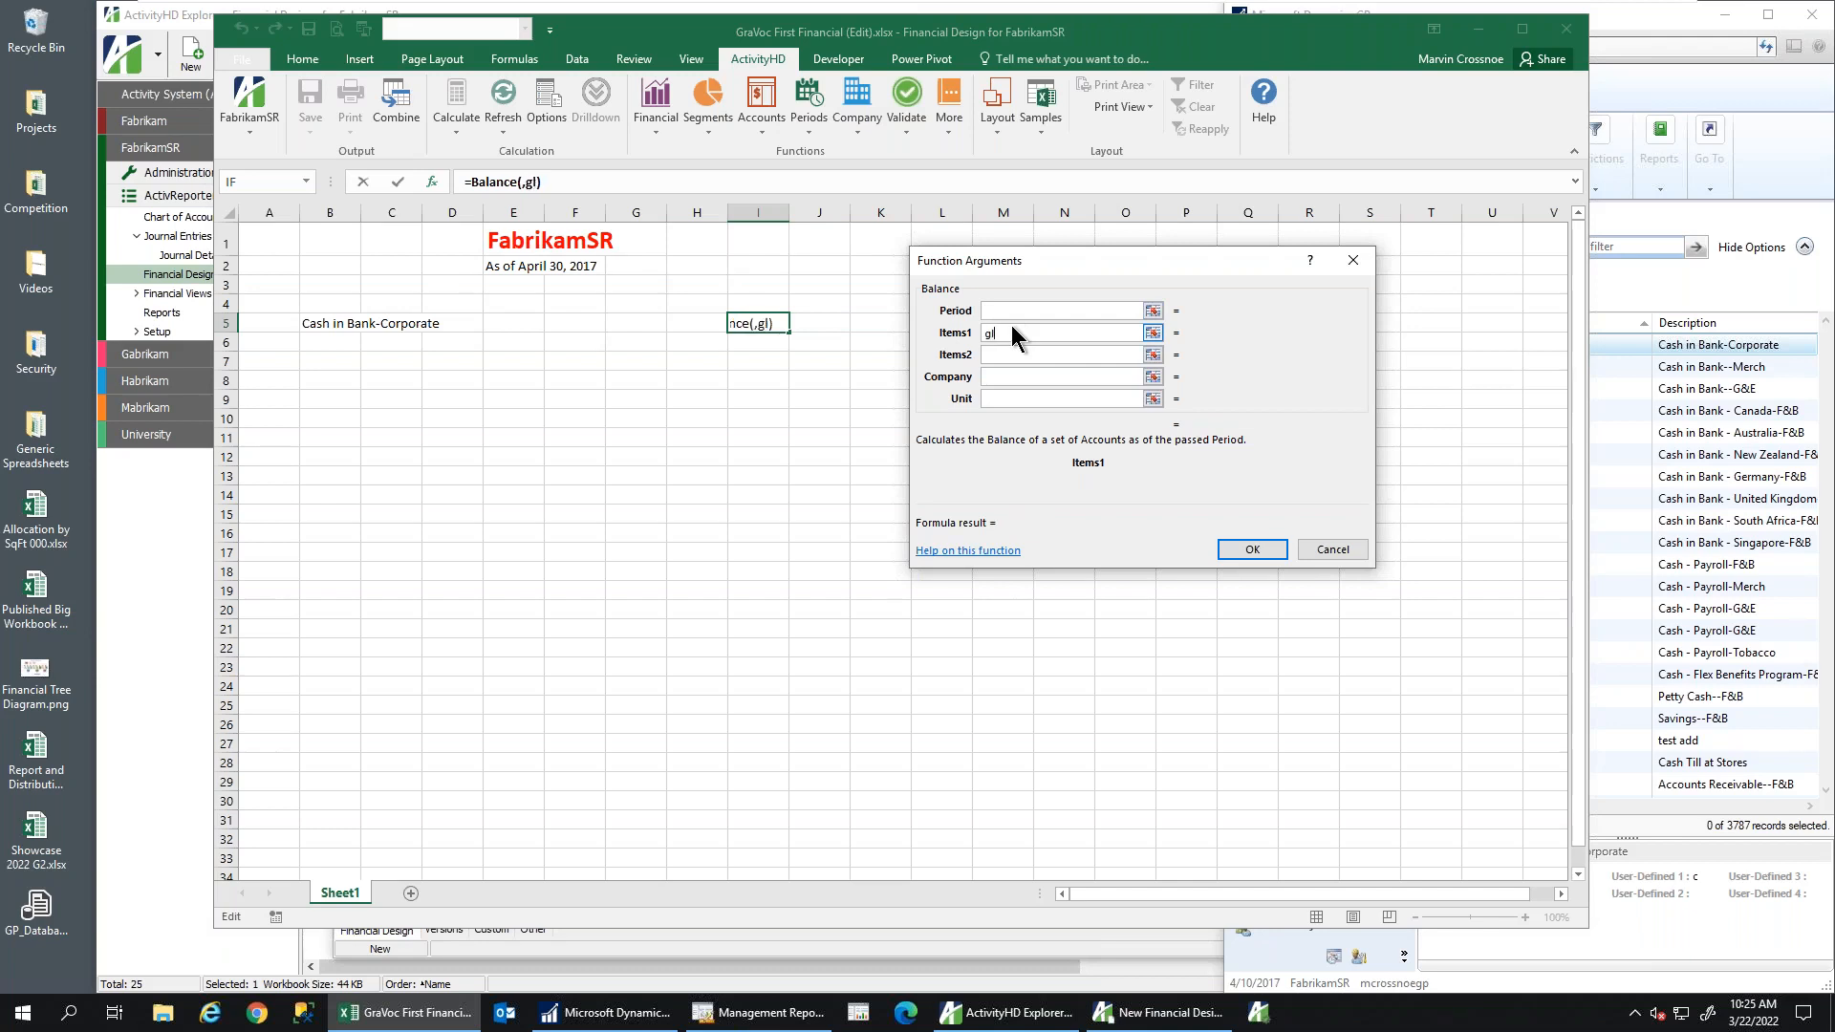
pyautogui.write('.account=000-1100-00-a')
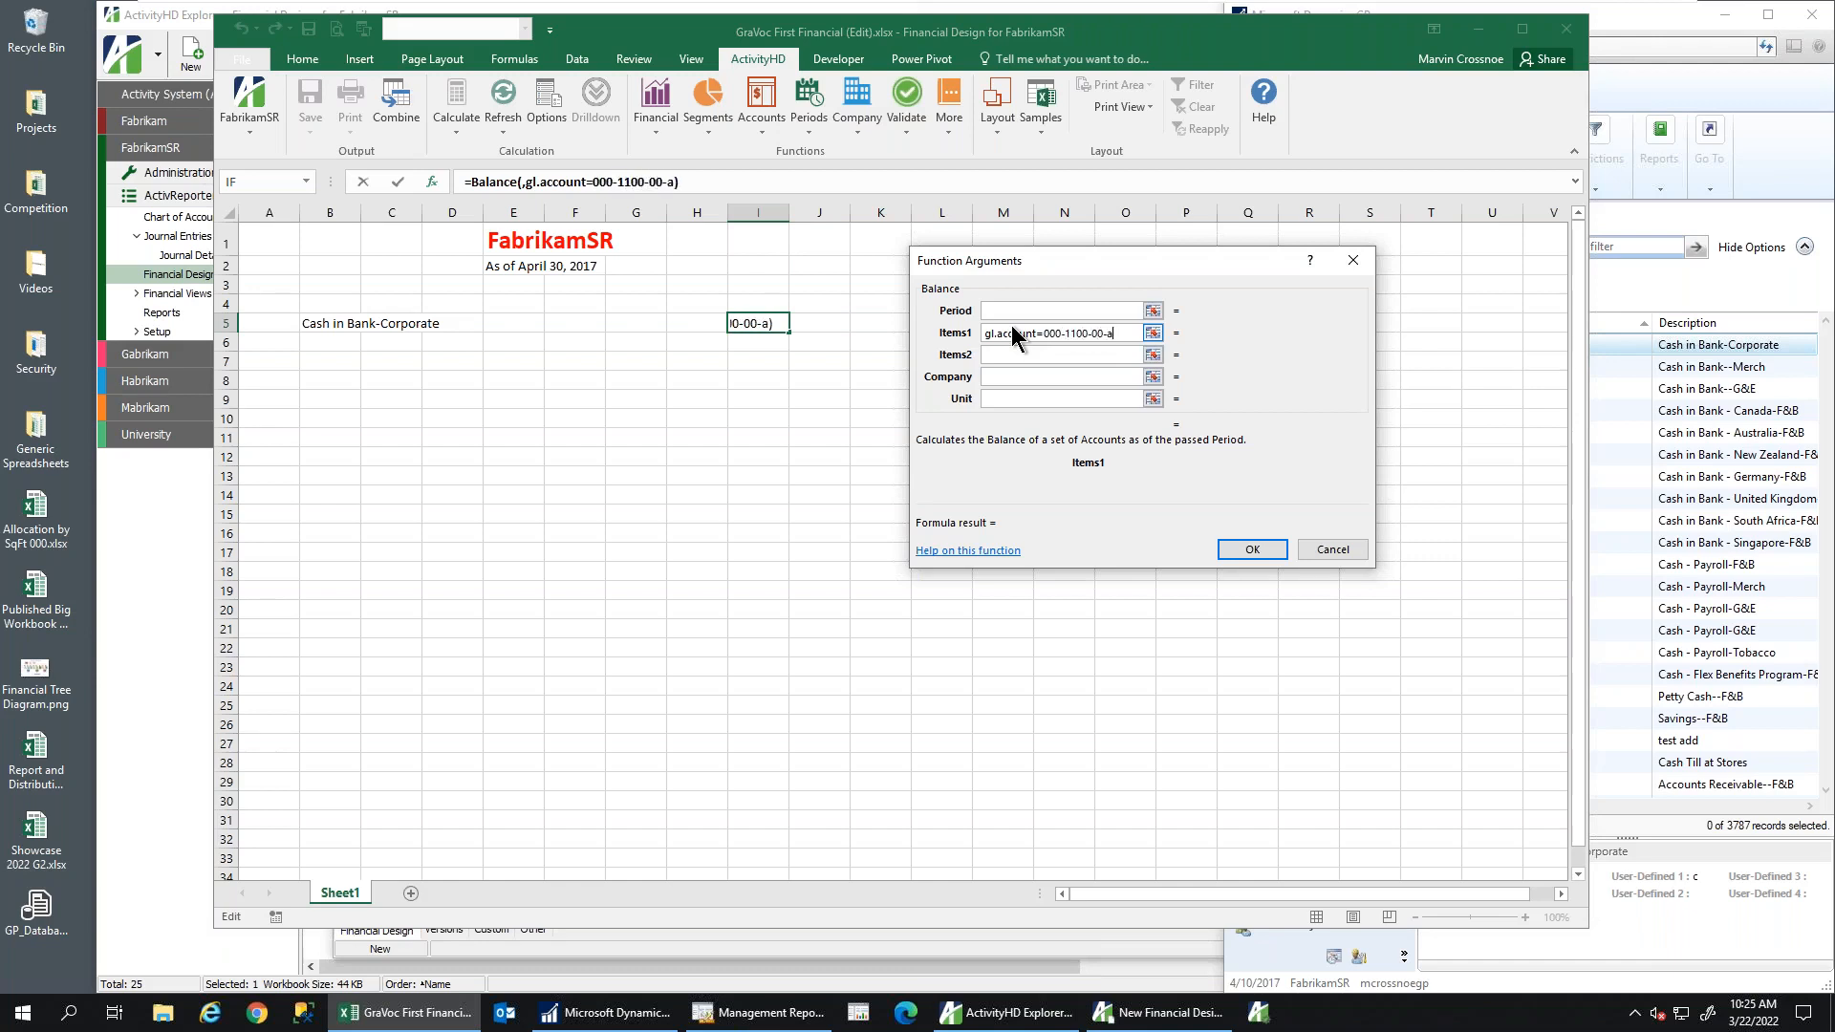
pyautogui.click(1236, 556)
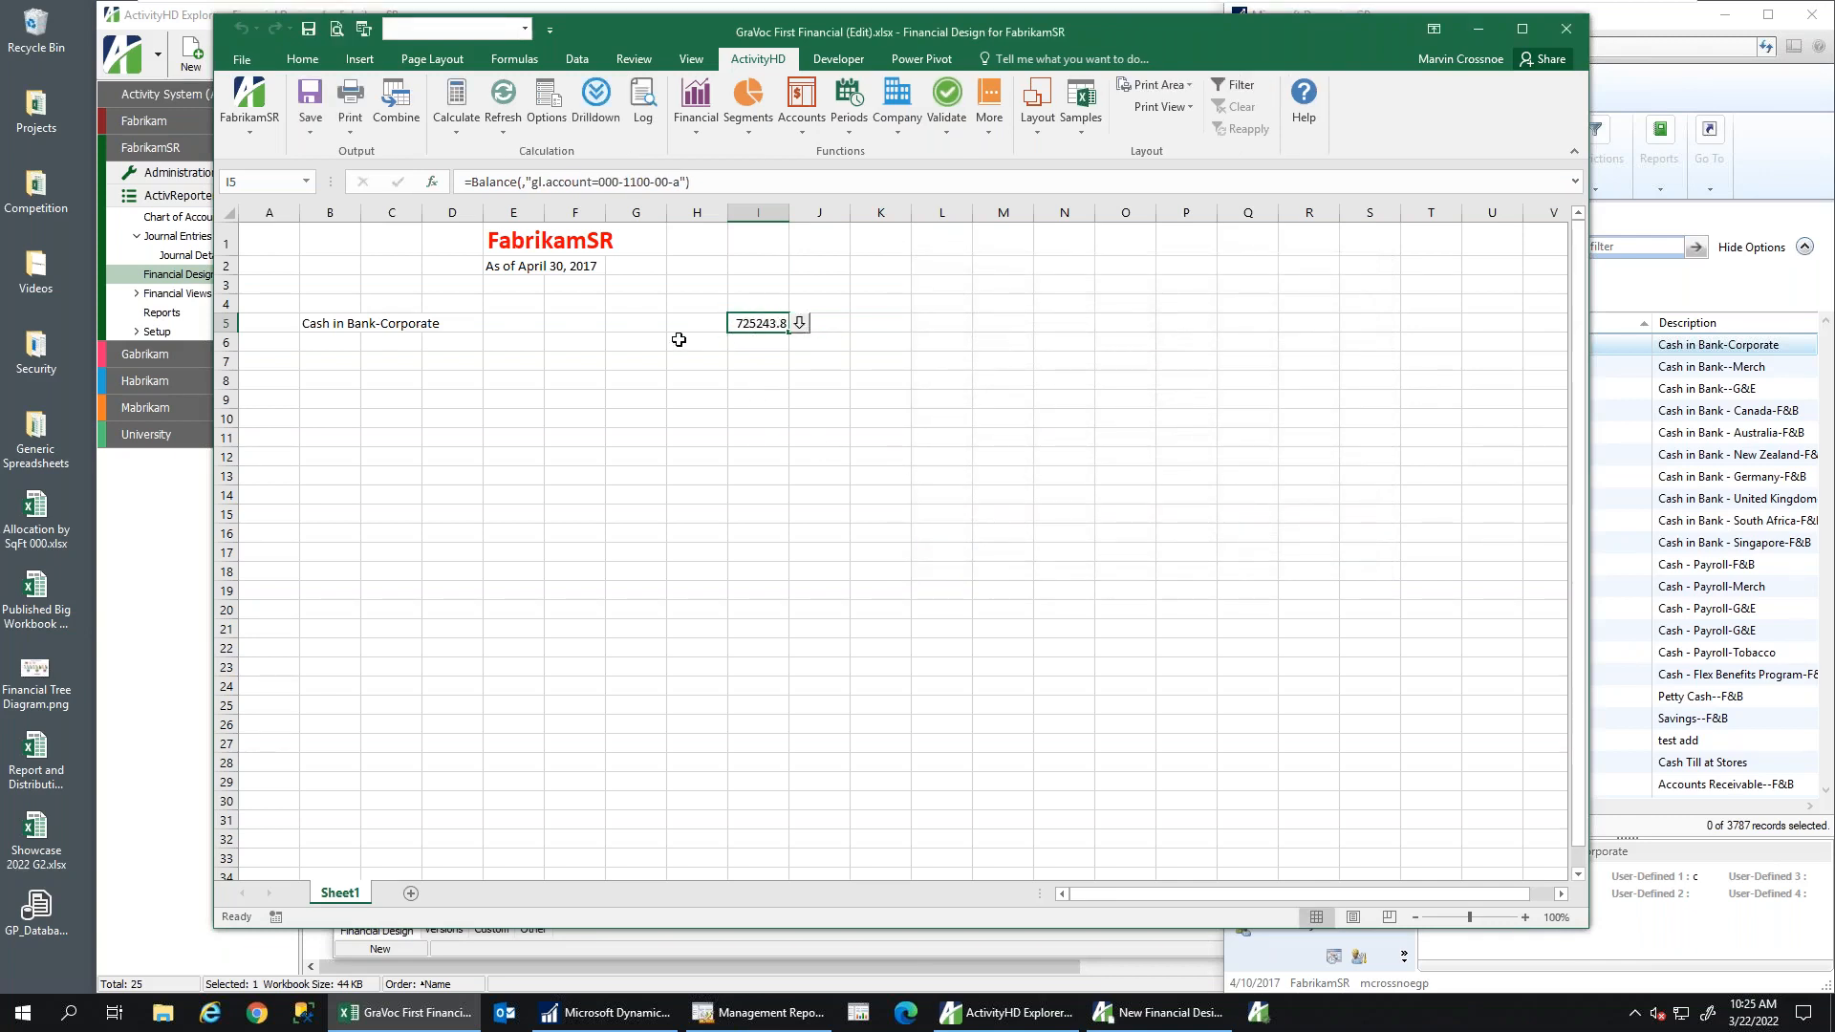
pyautogui.scroll(7, 535, 143)
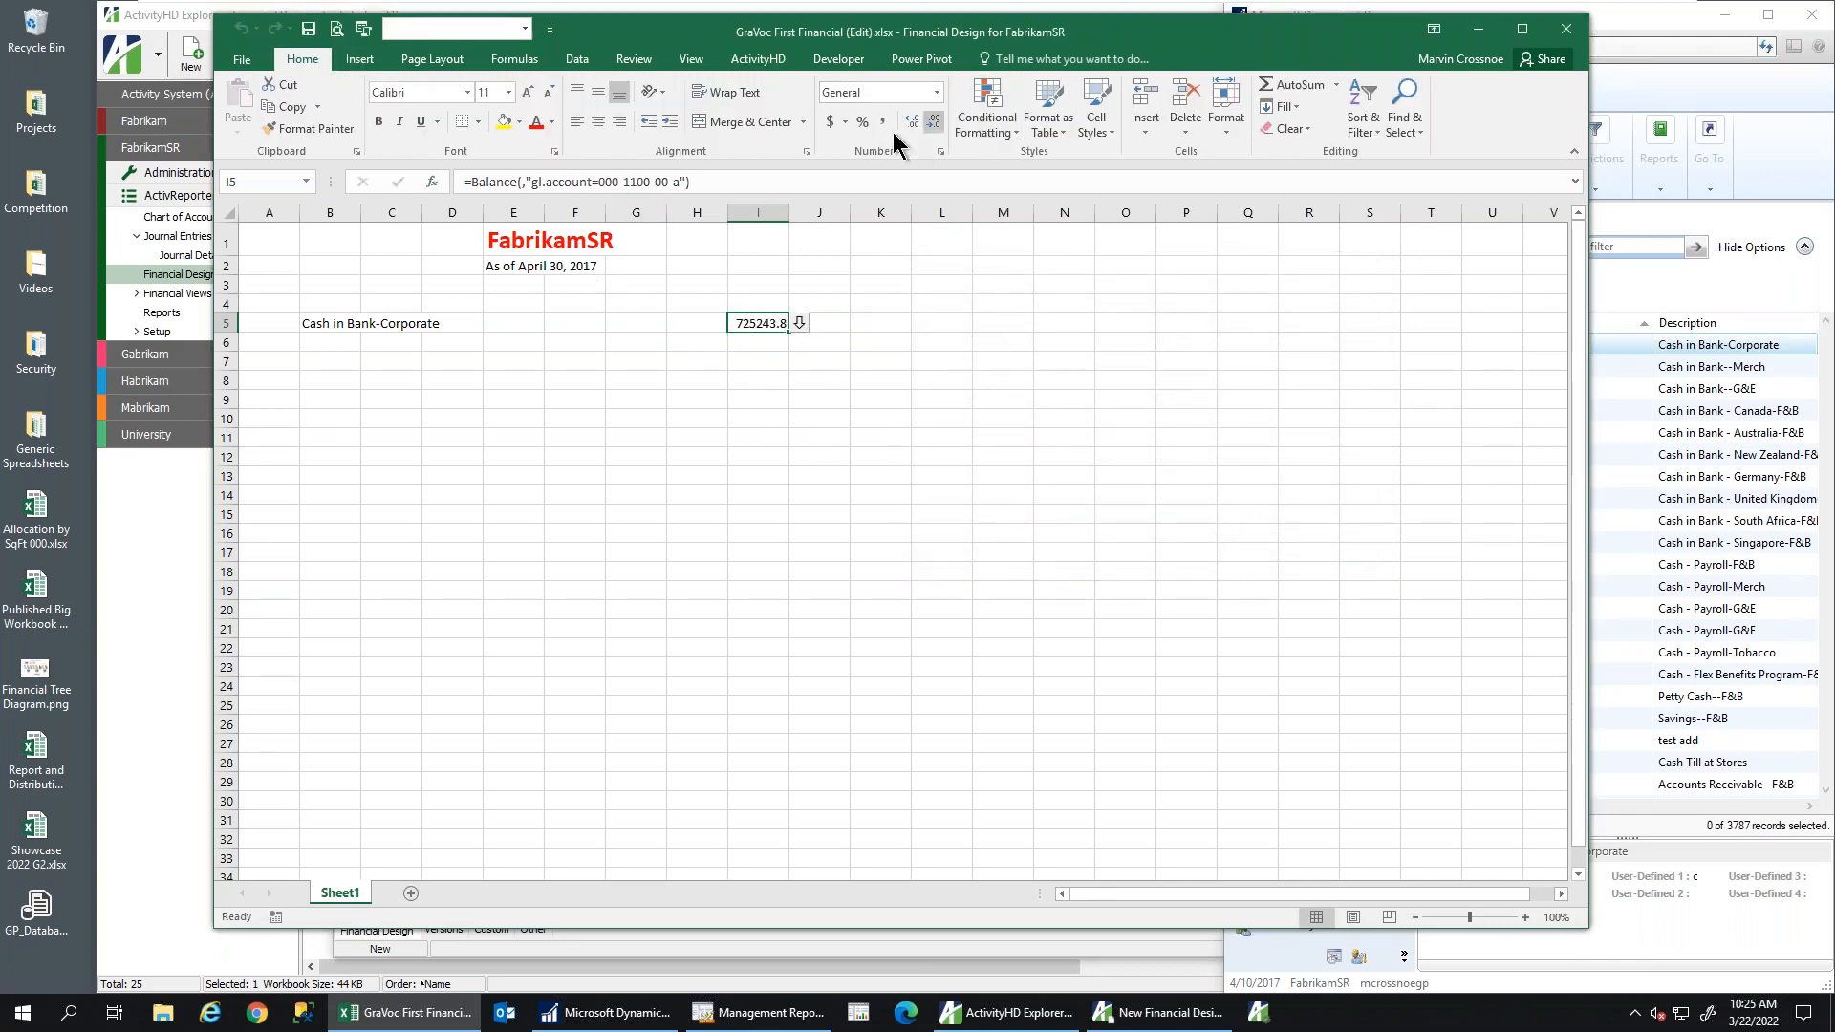
pyautogui.click(884, 123)
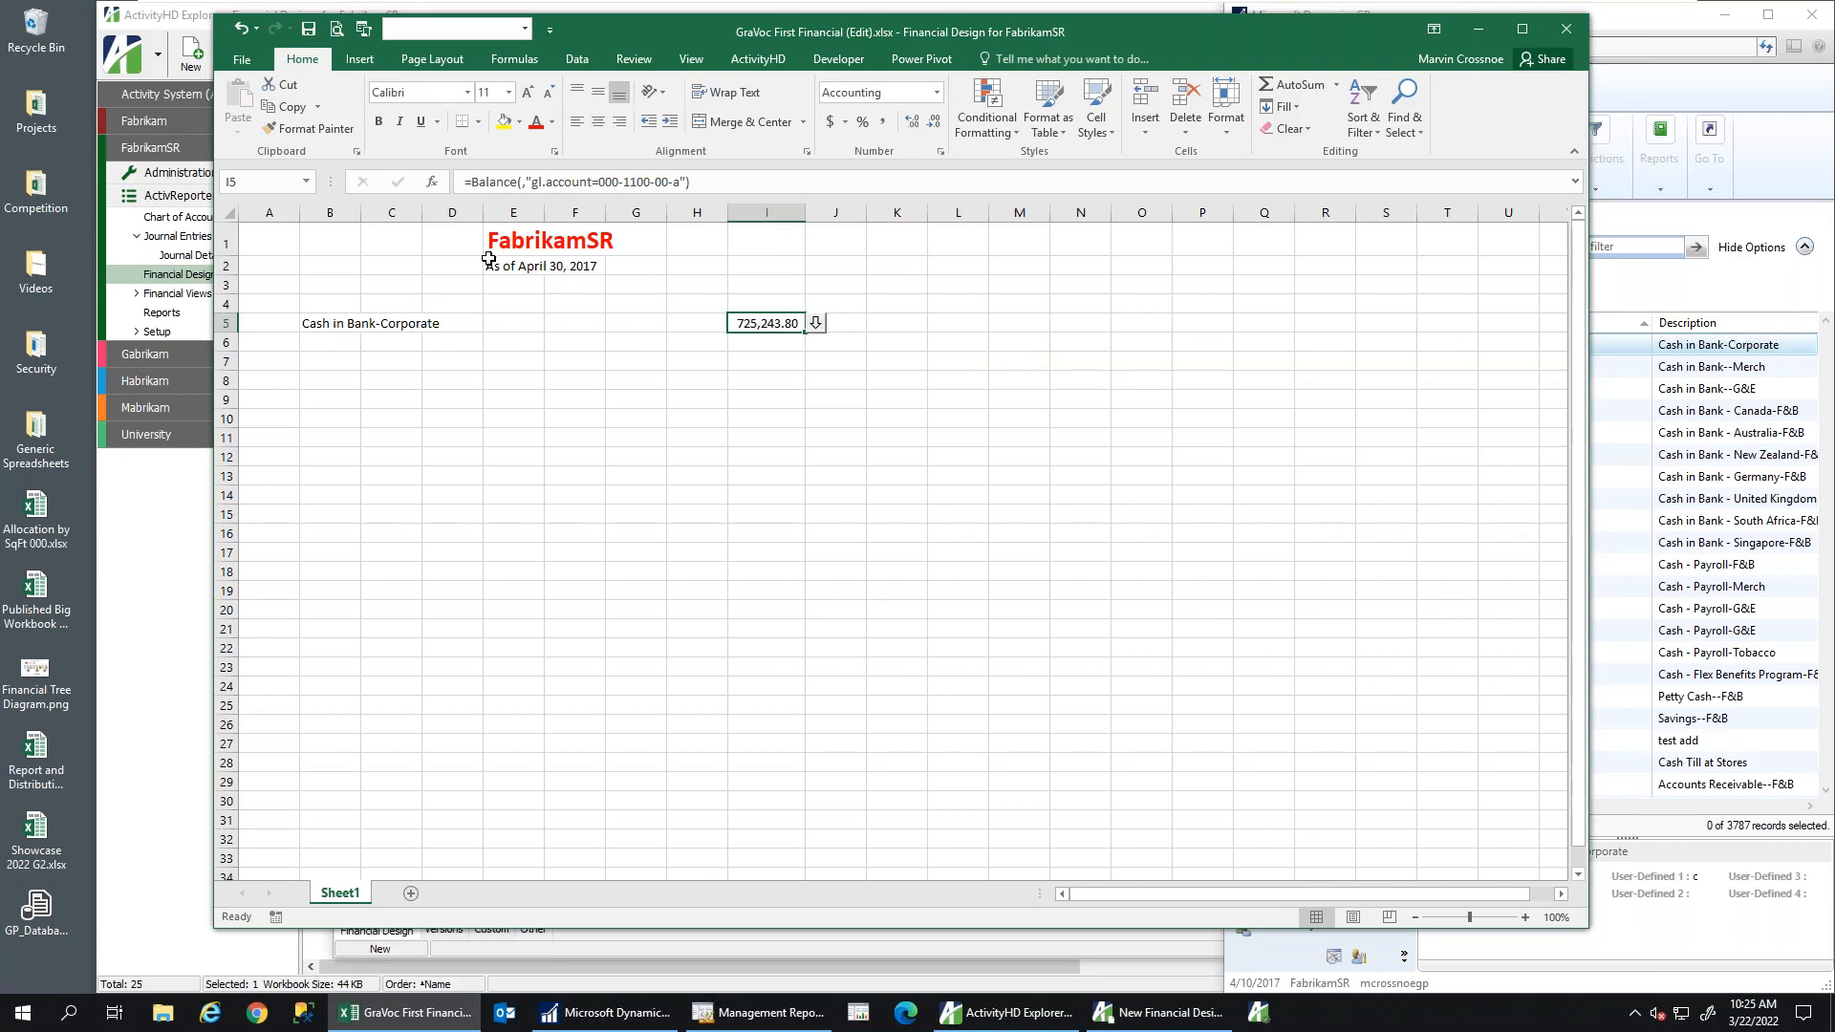
# Open the journal-detail drilldown behind the I5 balance and position its window
pyautogui.click(815, 325)
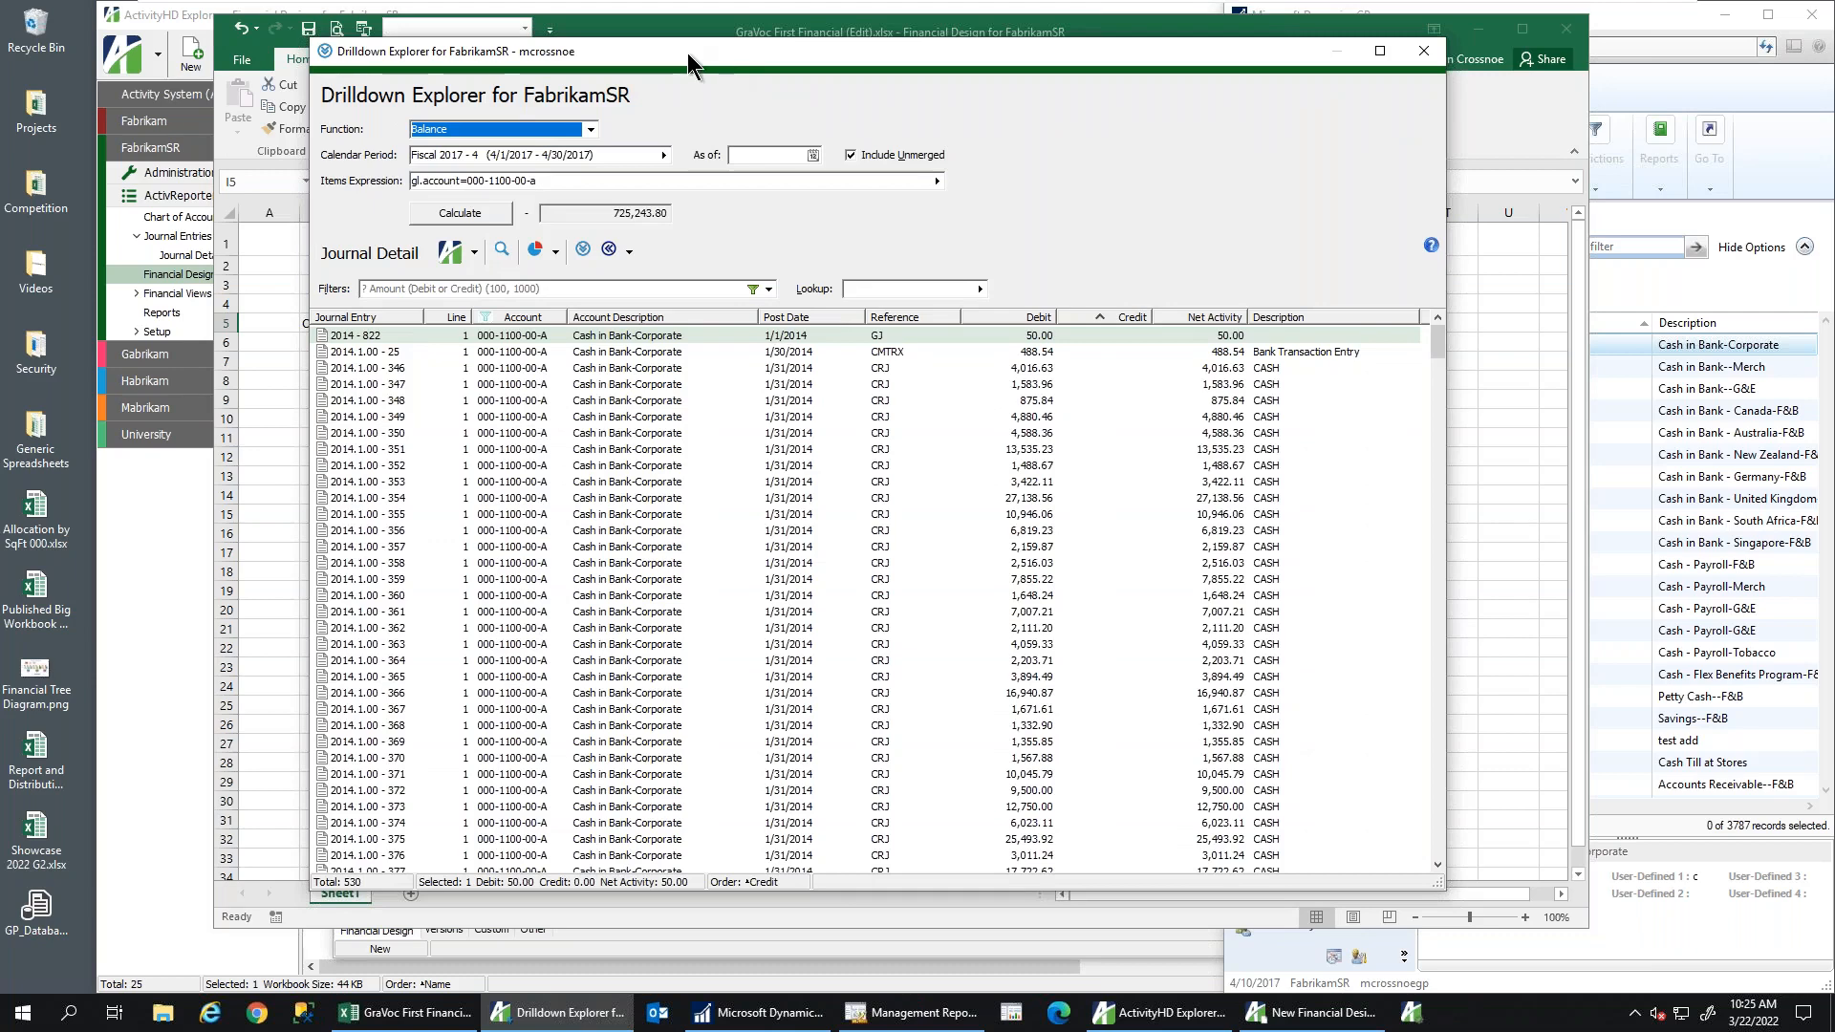
pyautogui.moveTo(686, 54); pyautogui.dragTo(1189, 68)
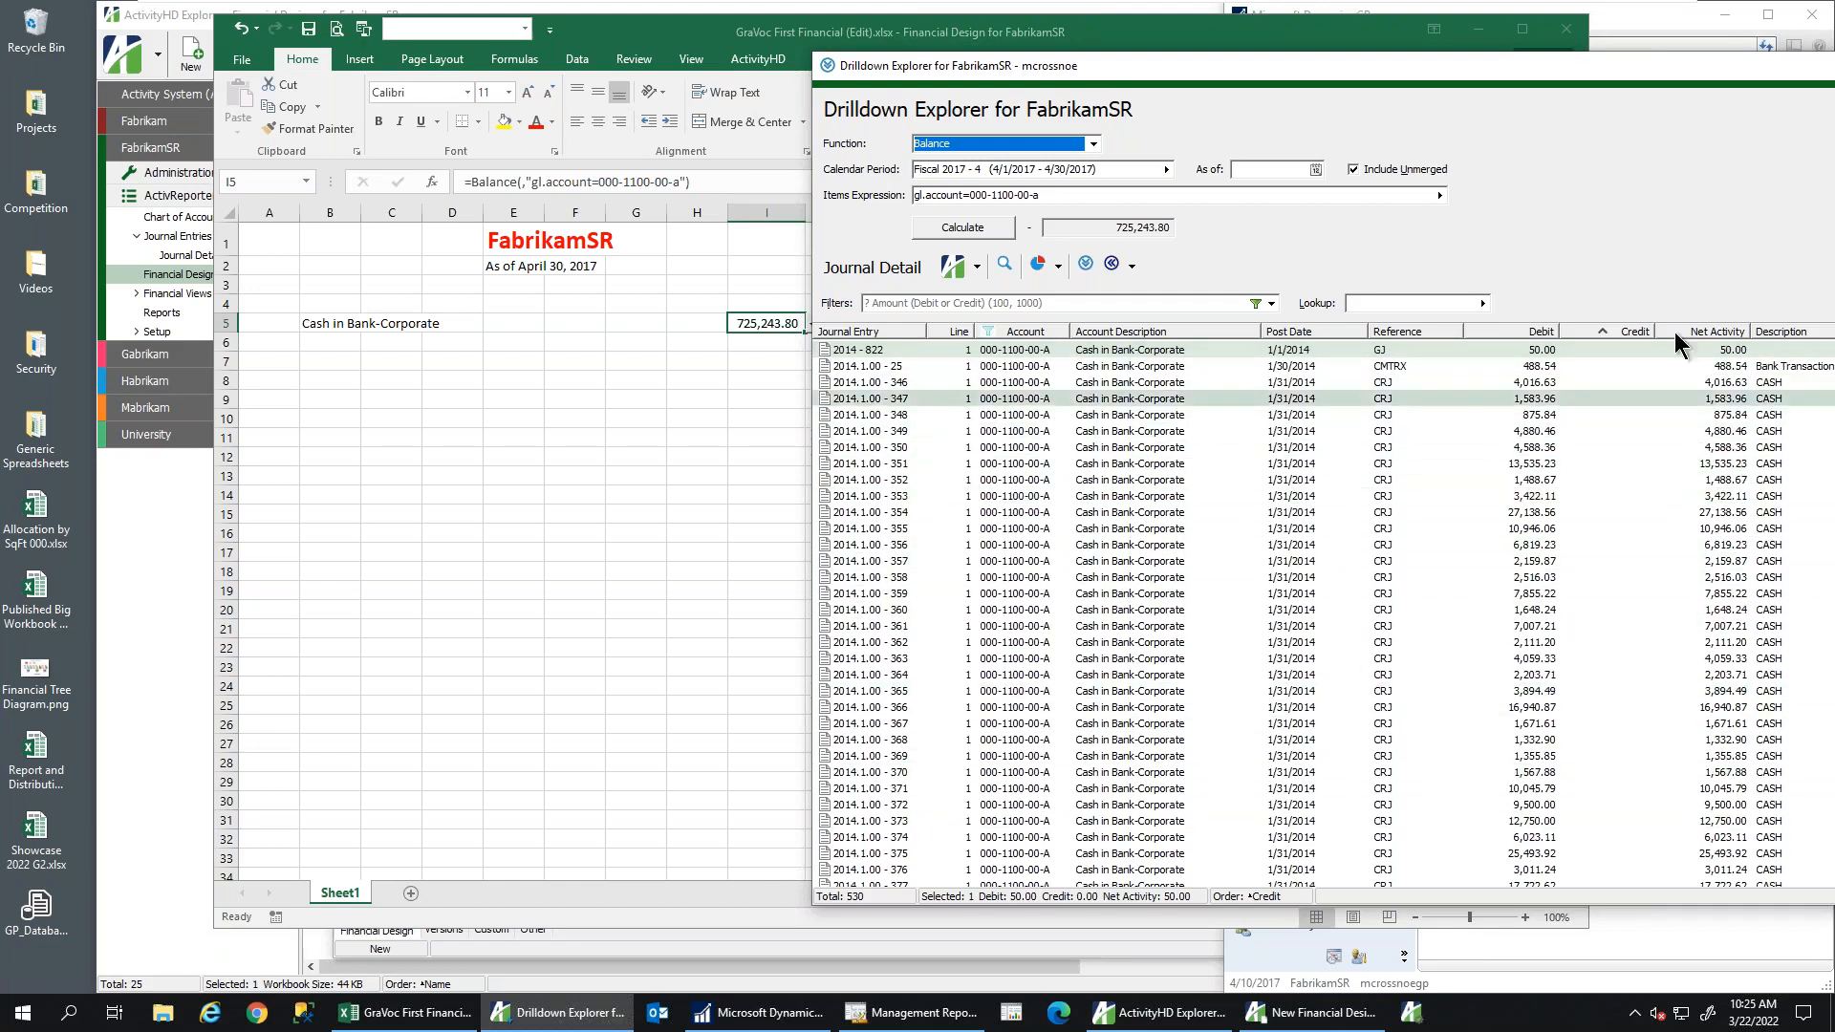
pyautogui.moveTo(1482, 61); pyautogui.dragTo(1296, 46)
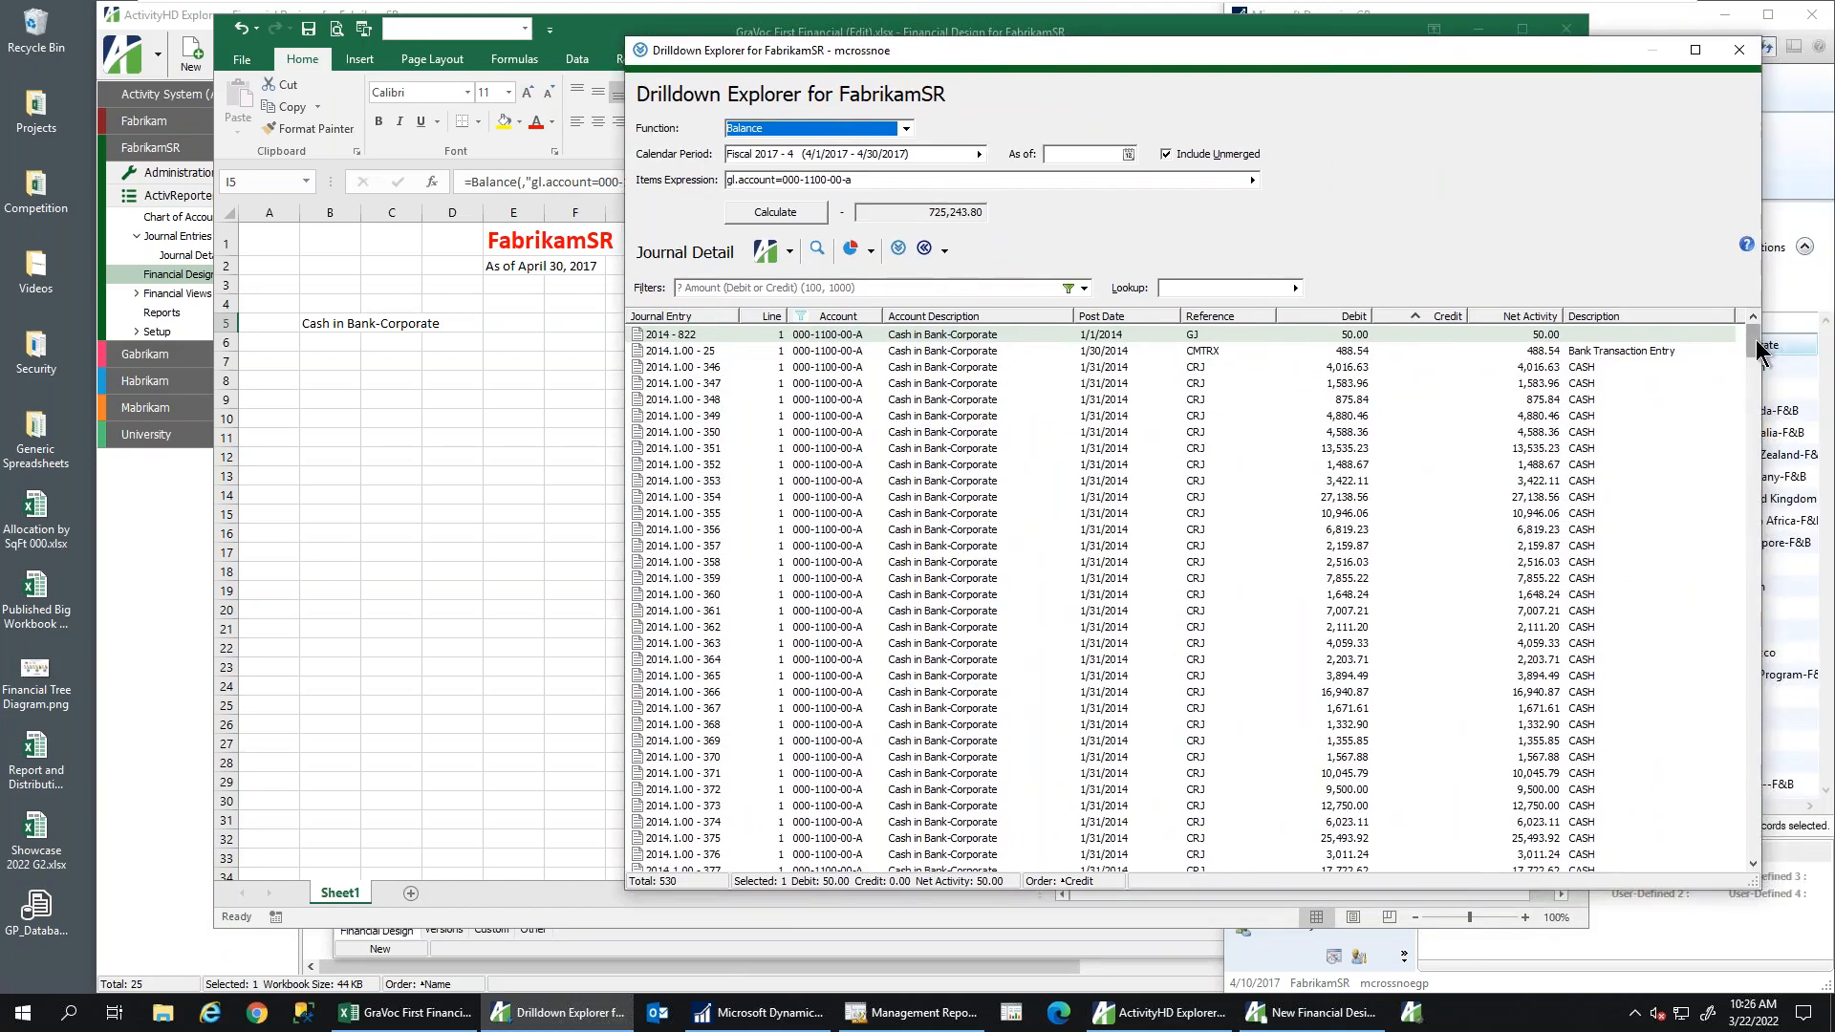
pyautogui.moveTo(1753, 345)
pyautogui.mouseDown()
pyautogui.moveTo(1741, 846)
pyautogui.moveTo(1748, 336)
pyautogui.mouseUp()
# Sort the journal detail by post date, newest first, then close Drilldown Explorer
pyautogui.click(824, 318)
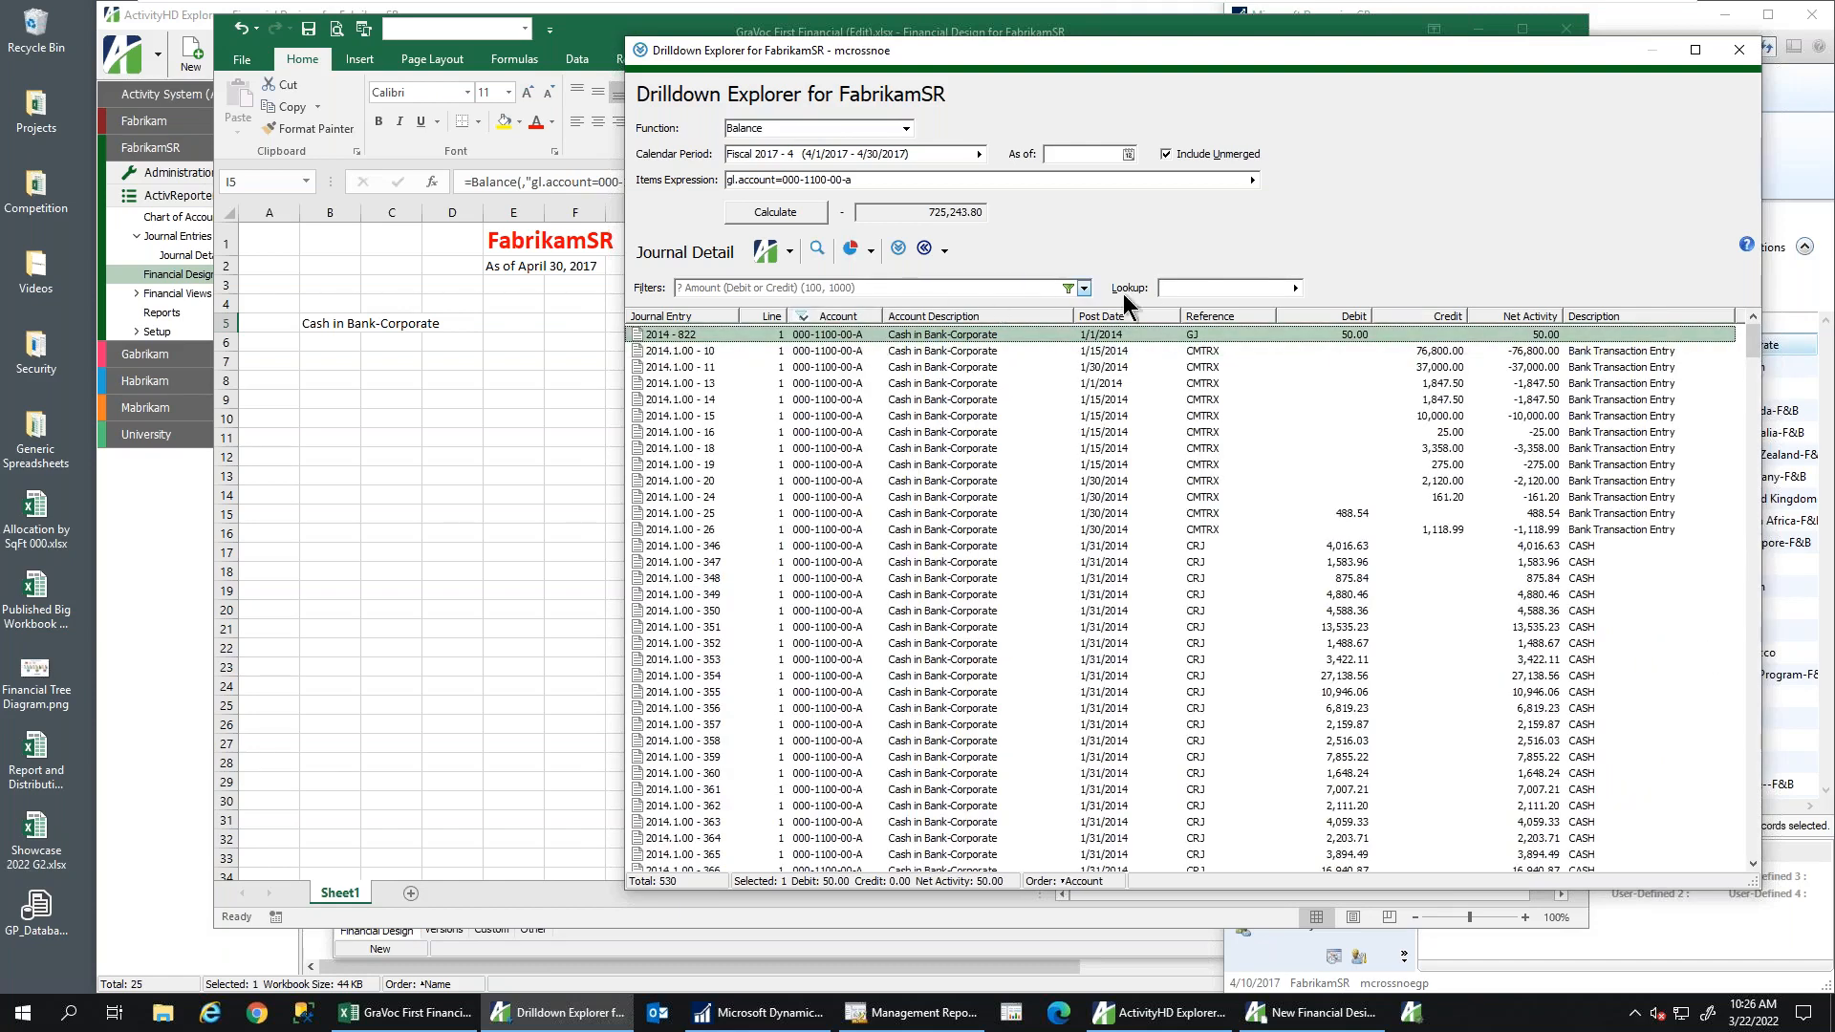
pyautogui.click(1132, 317)
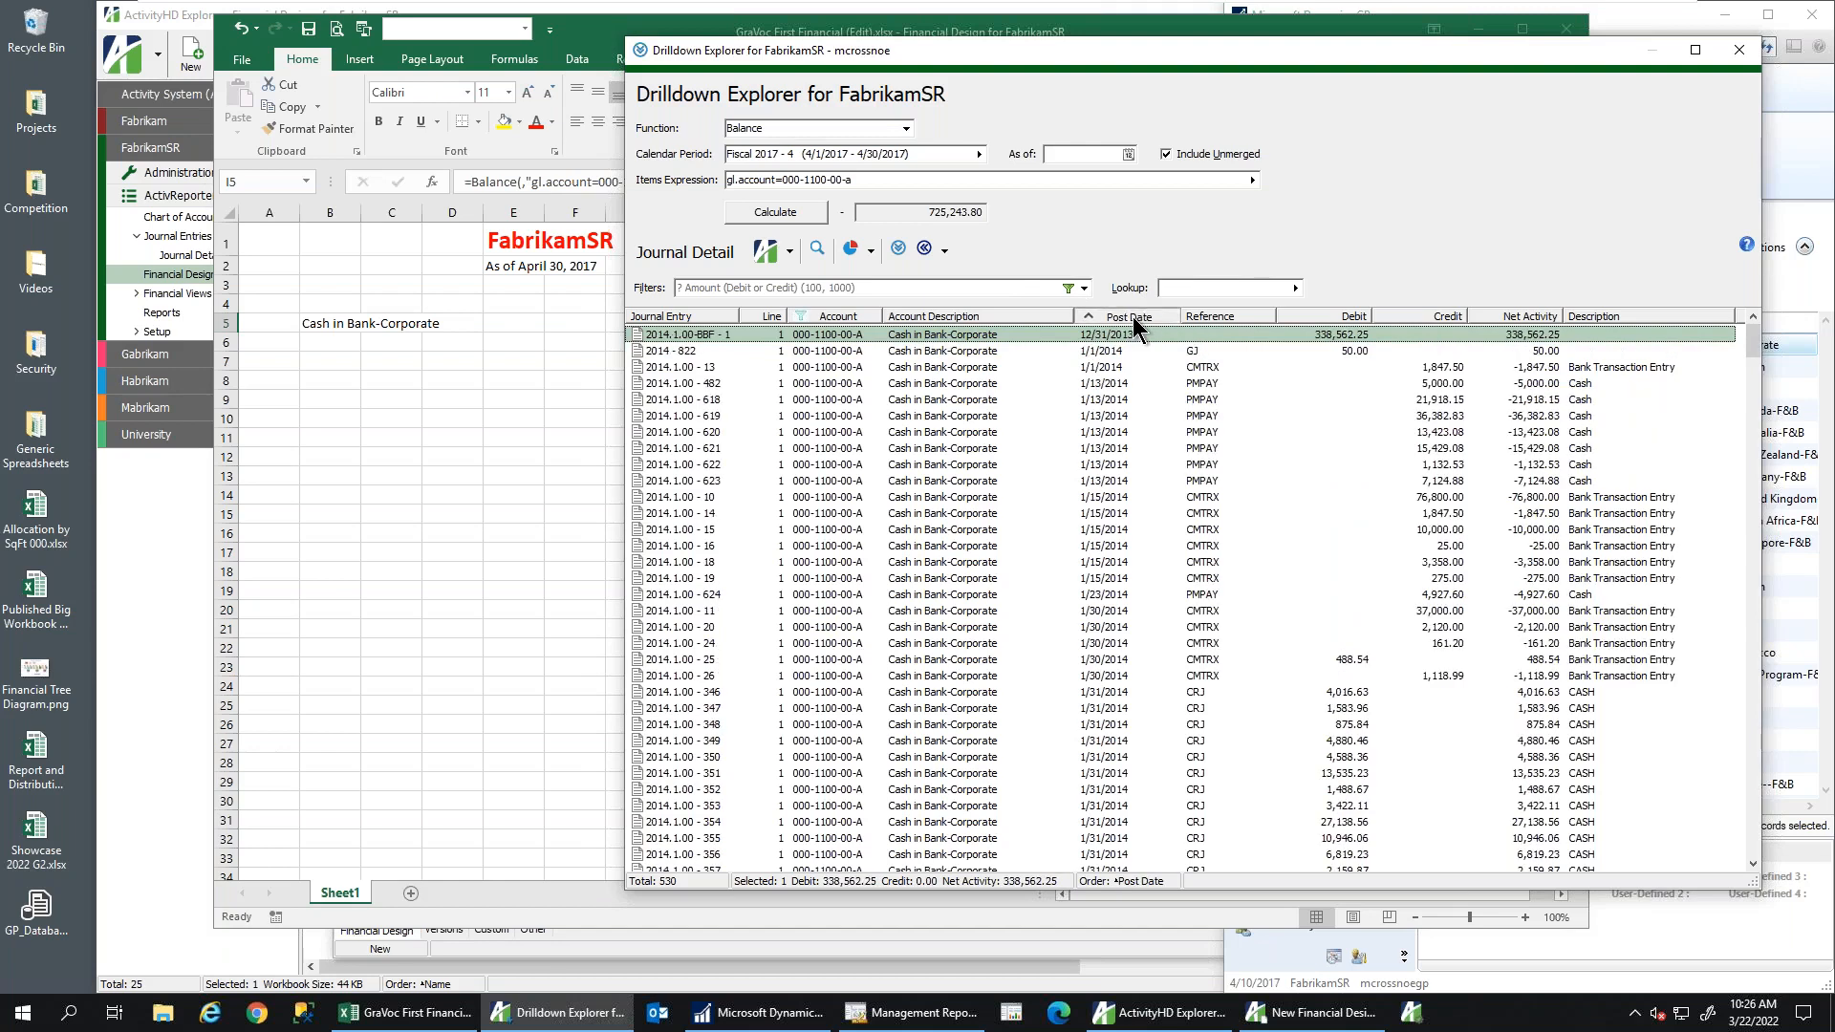
pyautogui.click(1132, 318)
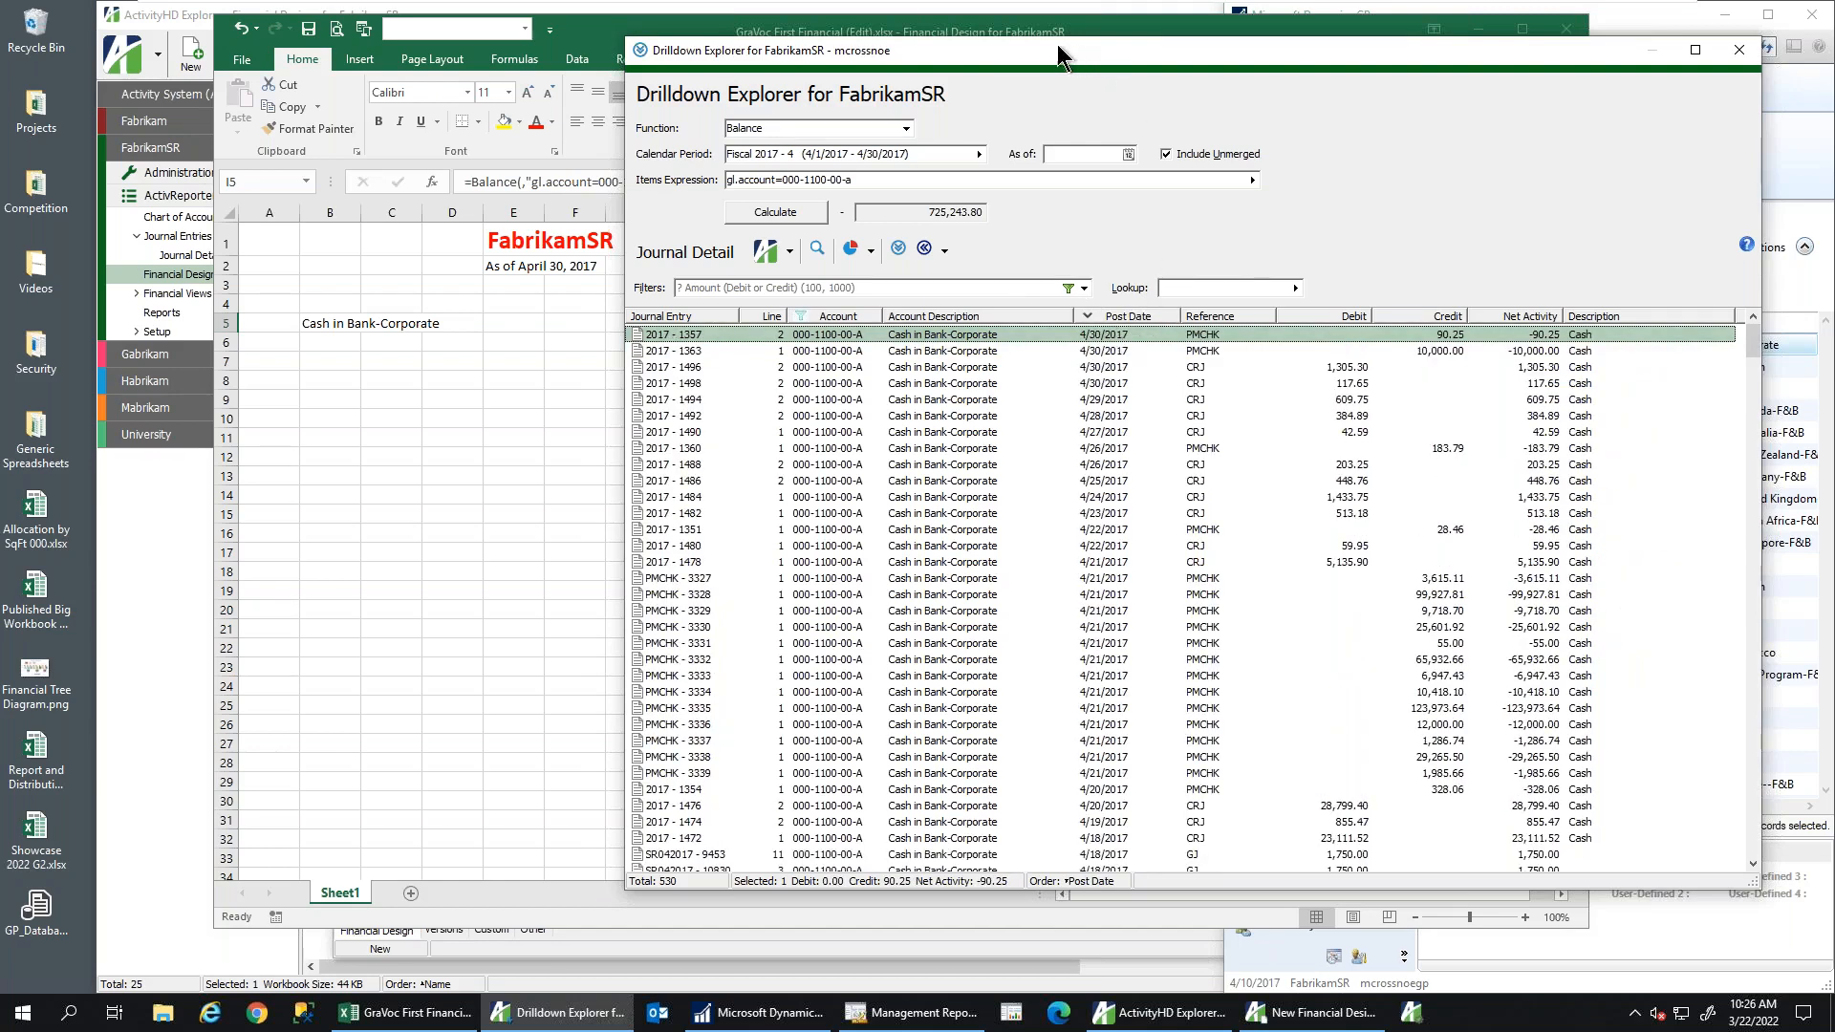
pyautogui.moveTo(1059, 55); pyautogui.dragTo(1306, 68)
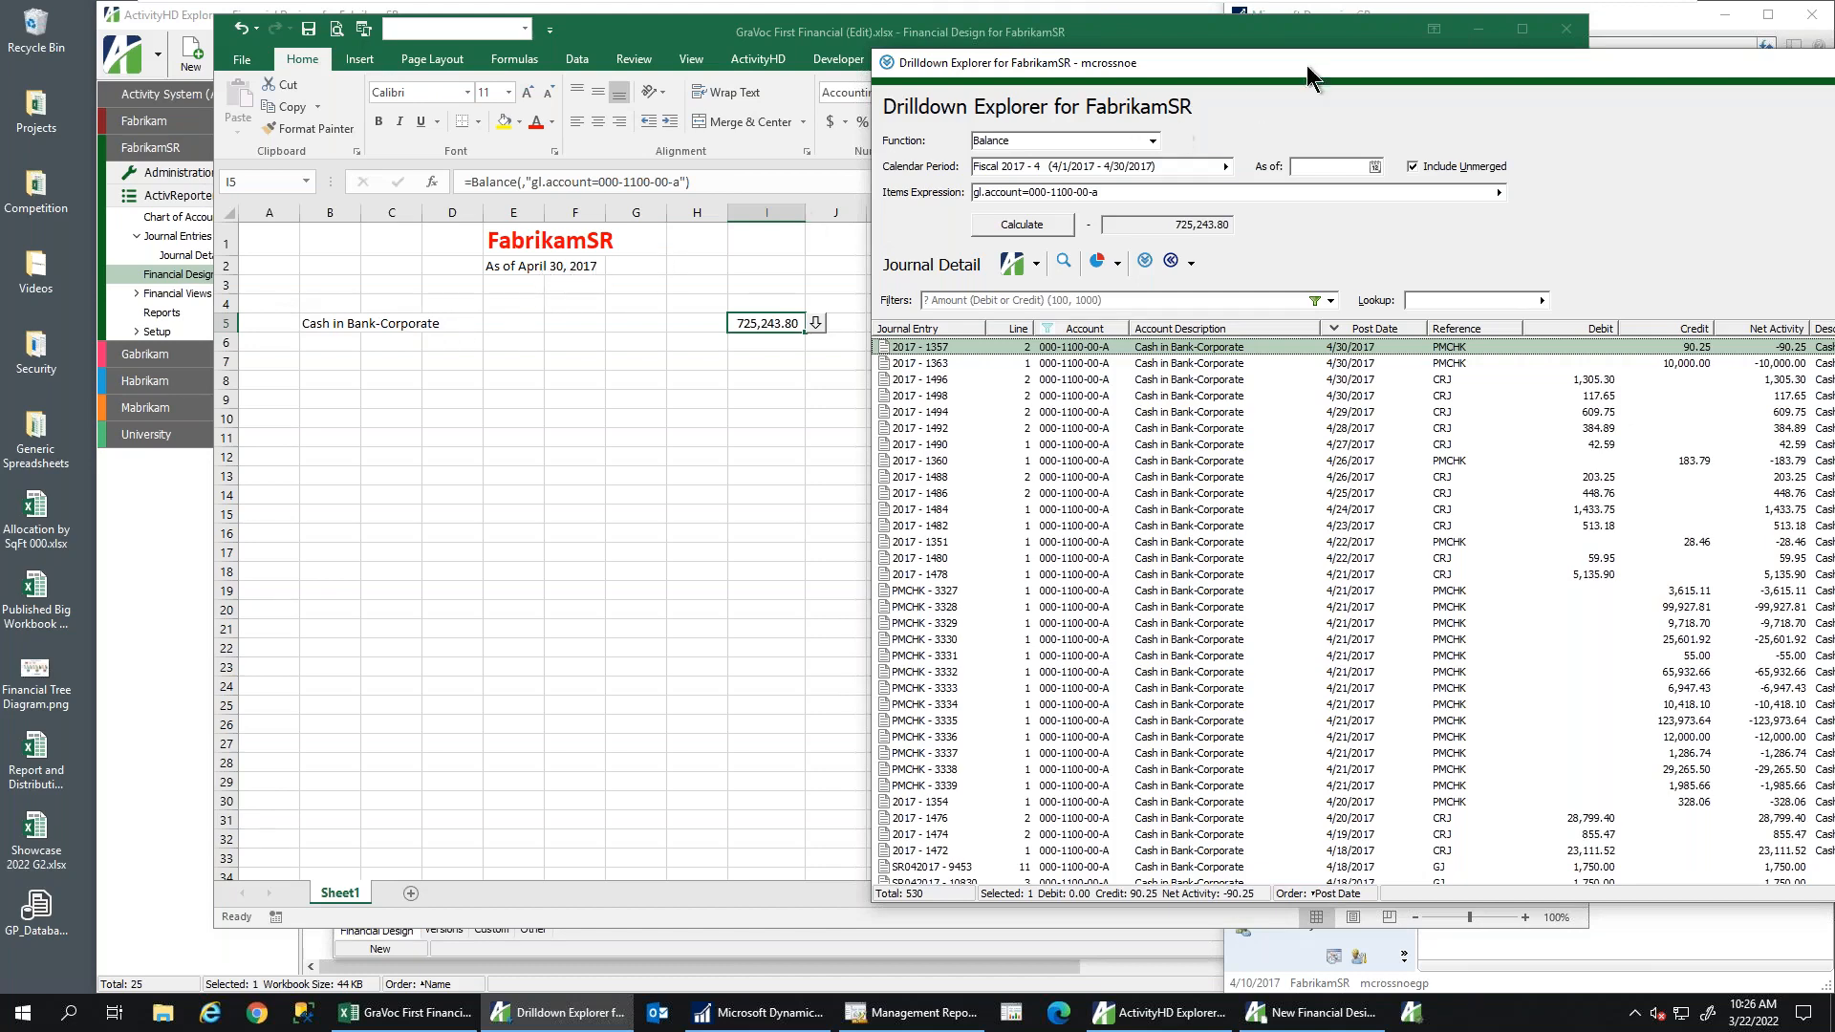
pyautogui.moveTo(1321, 59); pyautogui.dragTo(1048, 75)
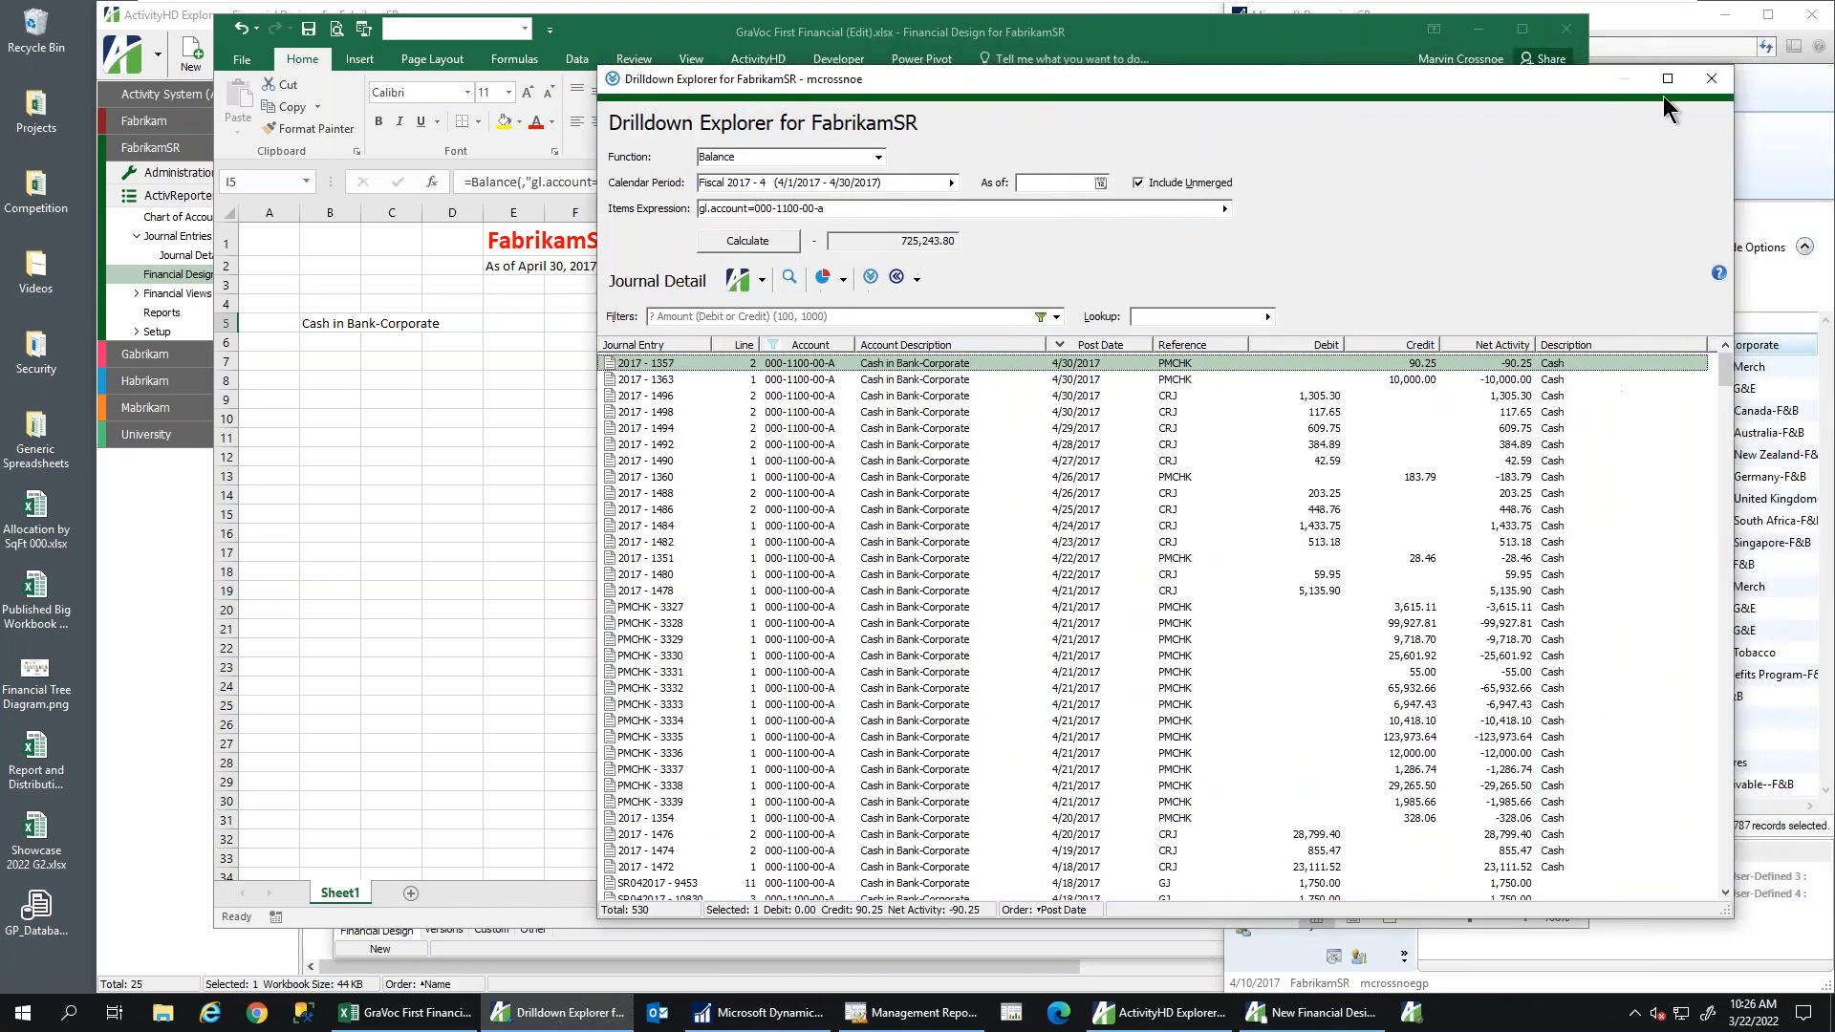
pyautogui.click(1710, 80)
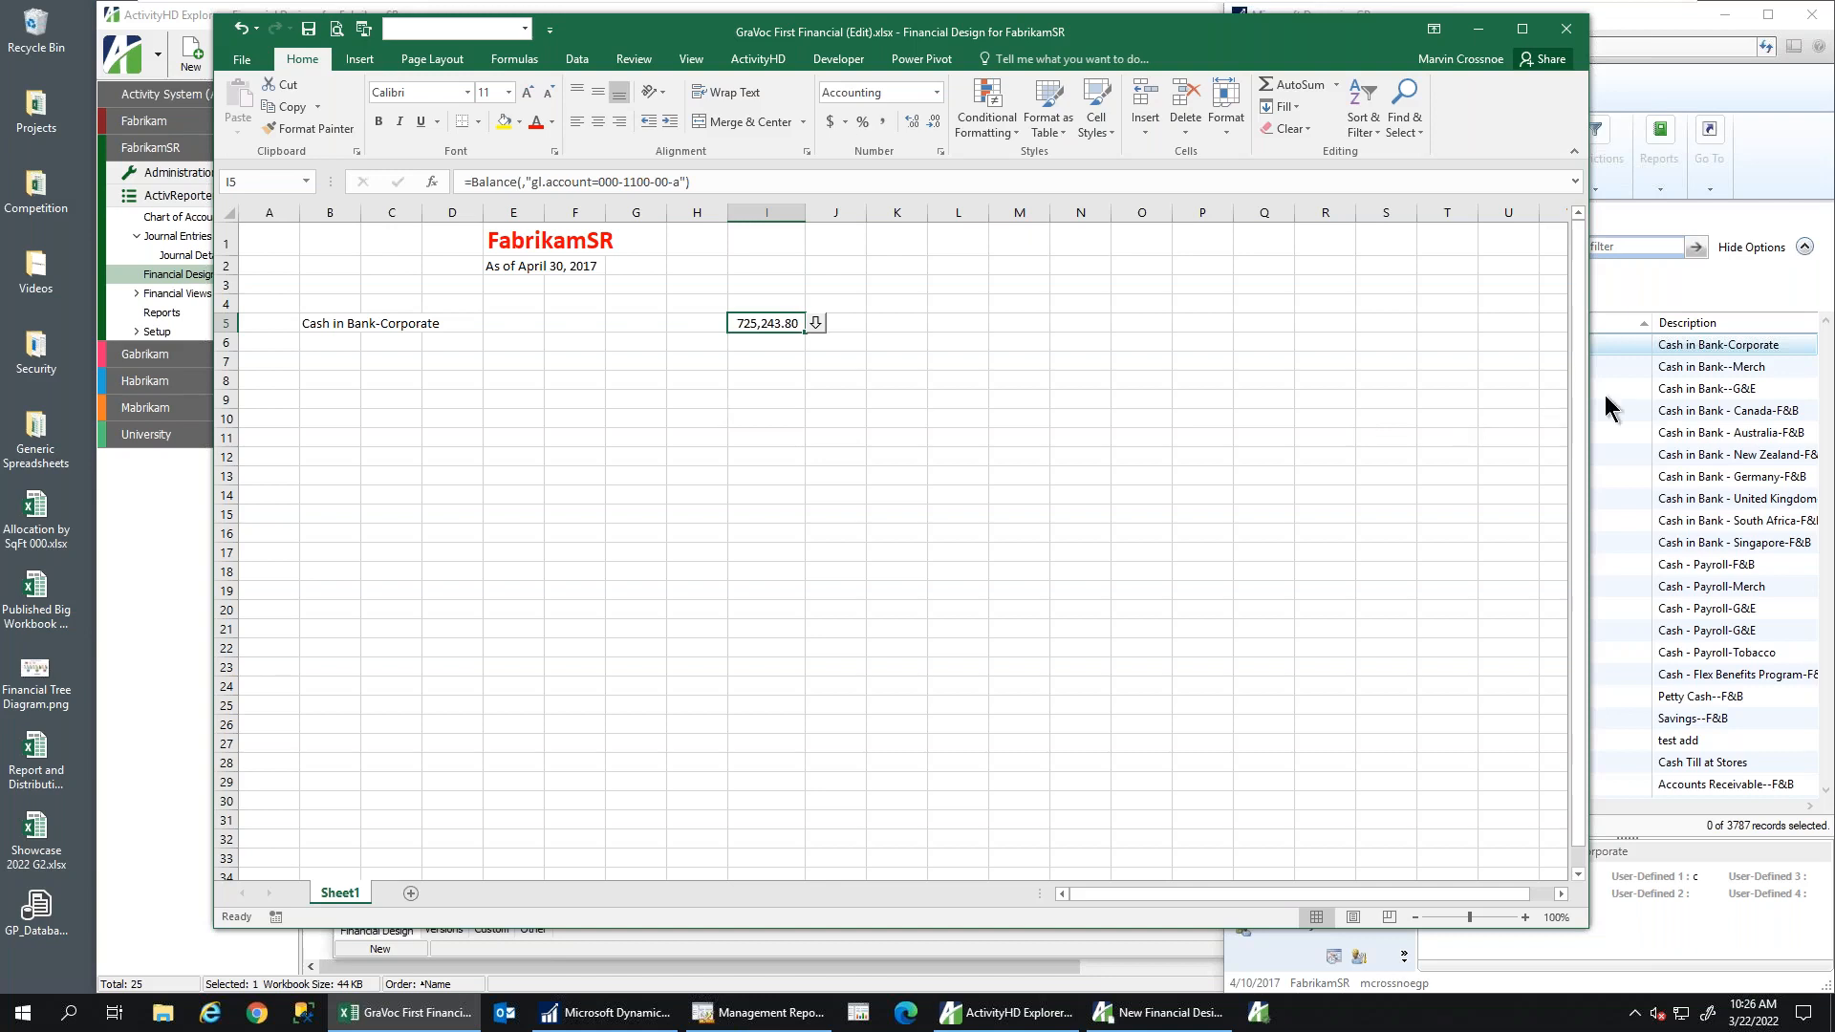
# Bring Dynamics GP forward and open Financial > General journal transaction entry
pyautogui.moveTo(1591, 394); pyautogui.dragTo(1272, 393)
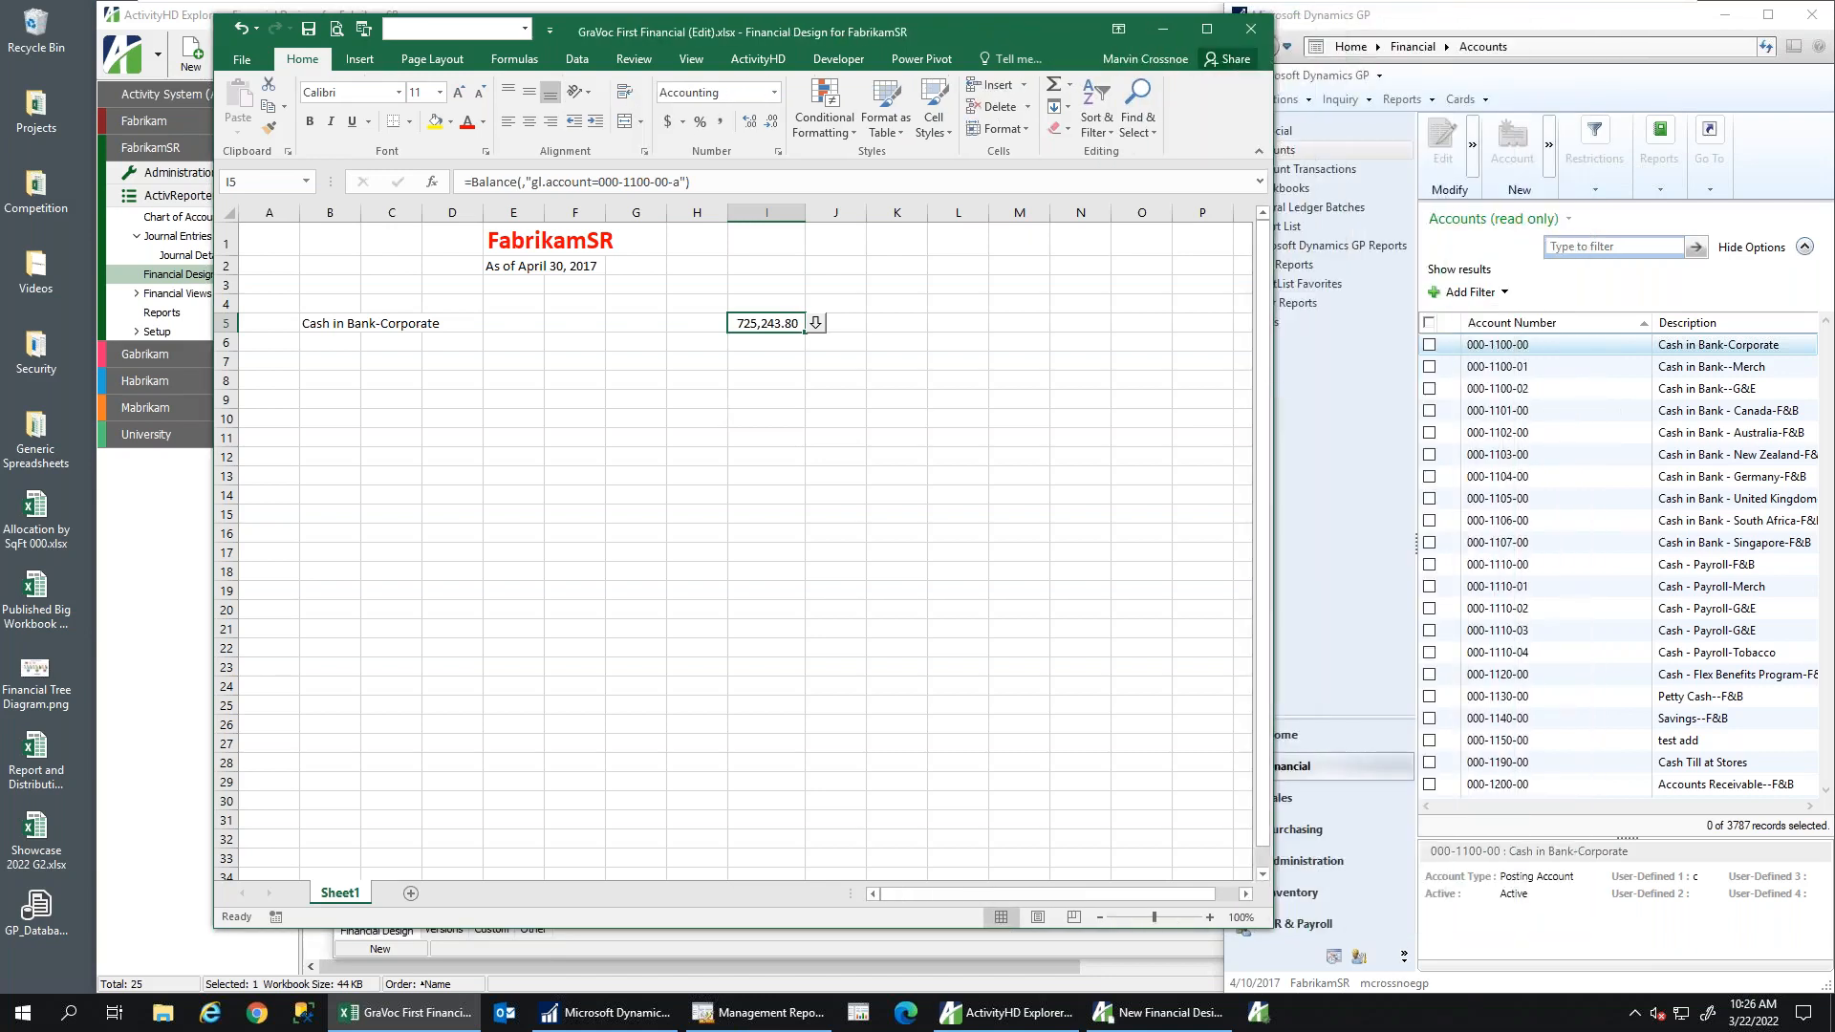
pyautogui.click(1357, 347)
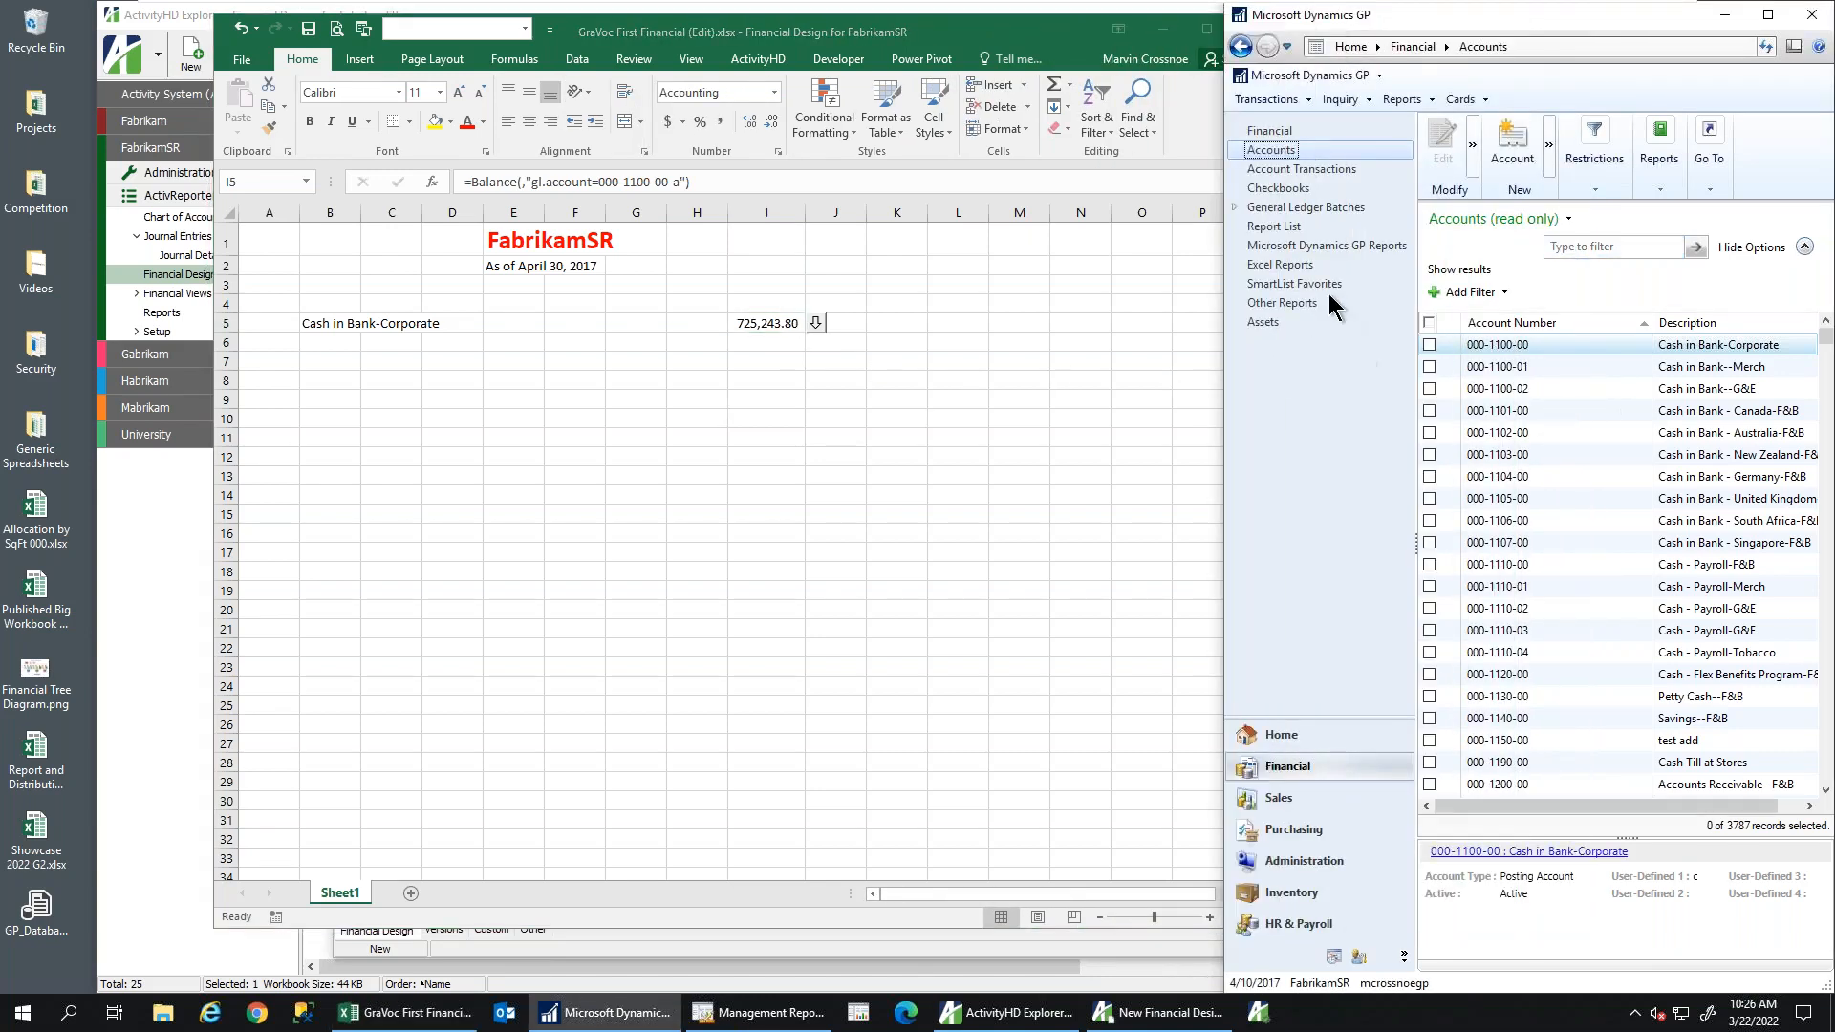
pyautogui.click(1265, 128)
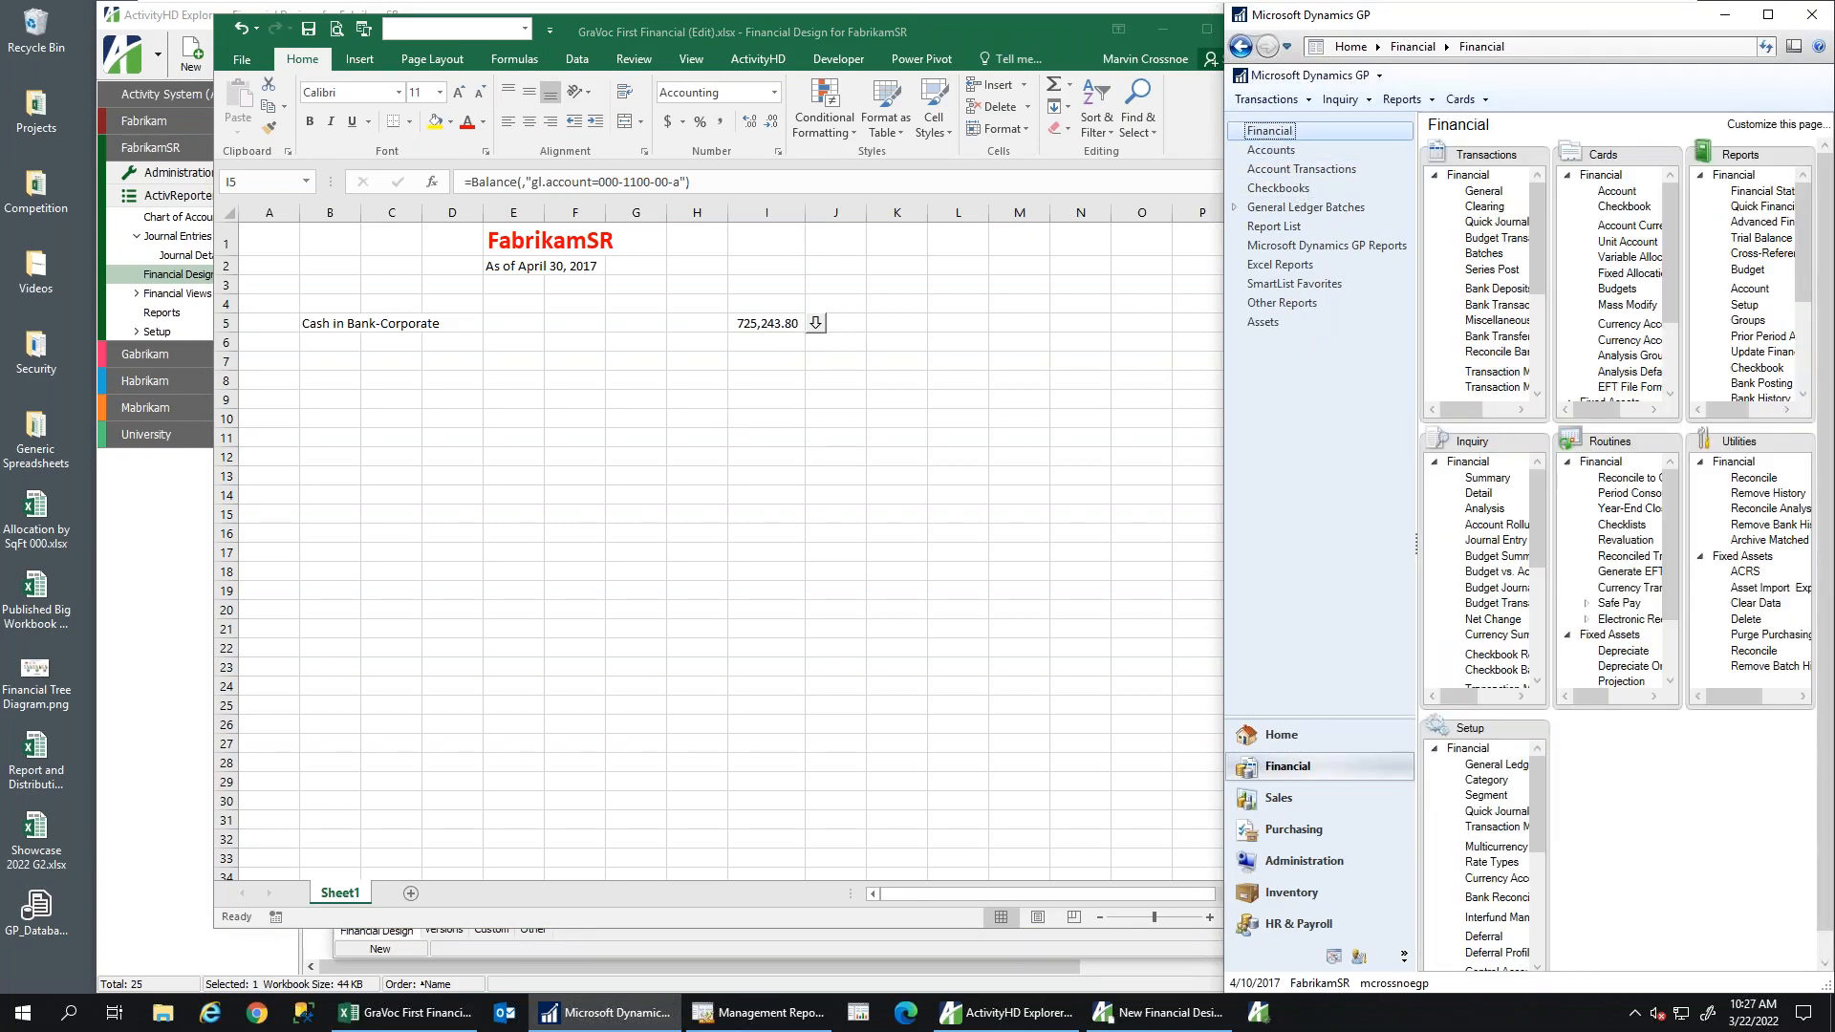
pyautogui.click(1482, 199)
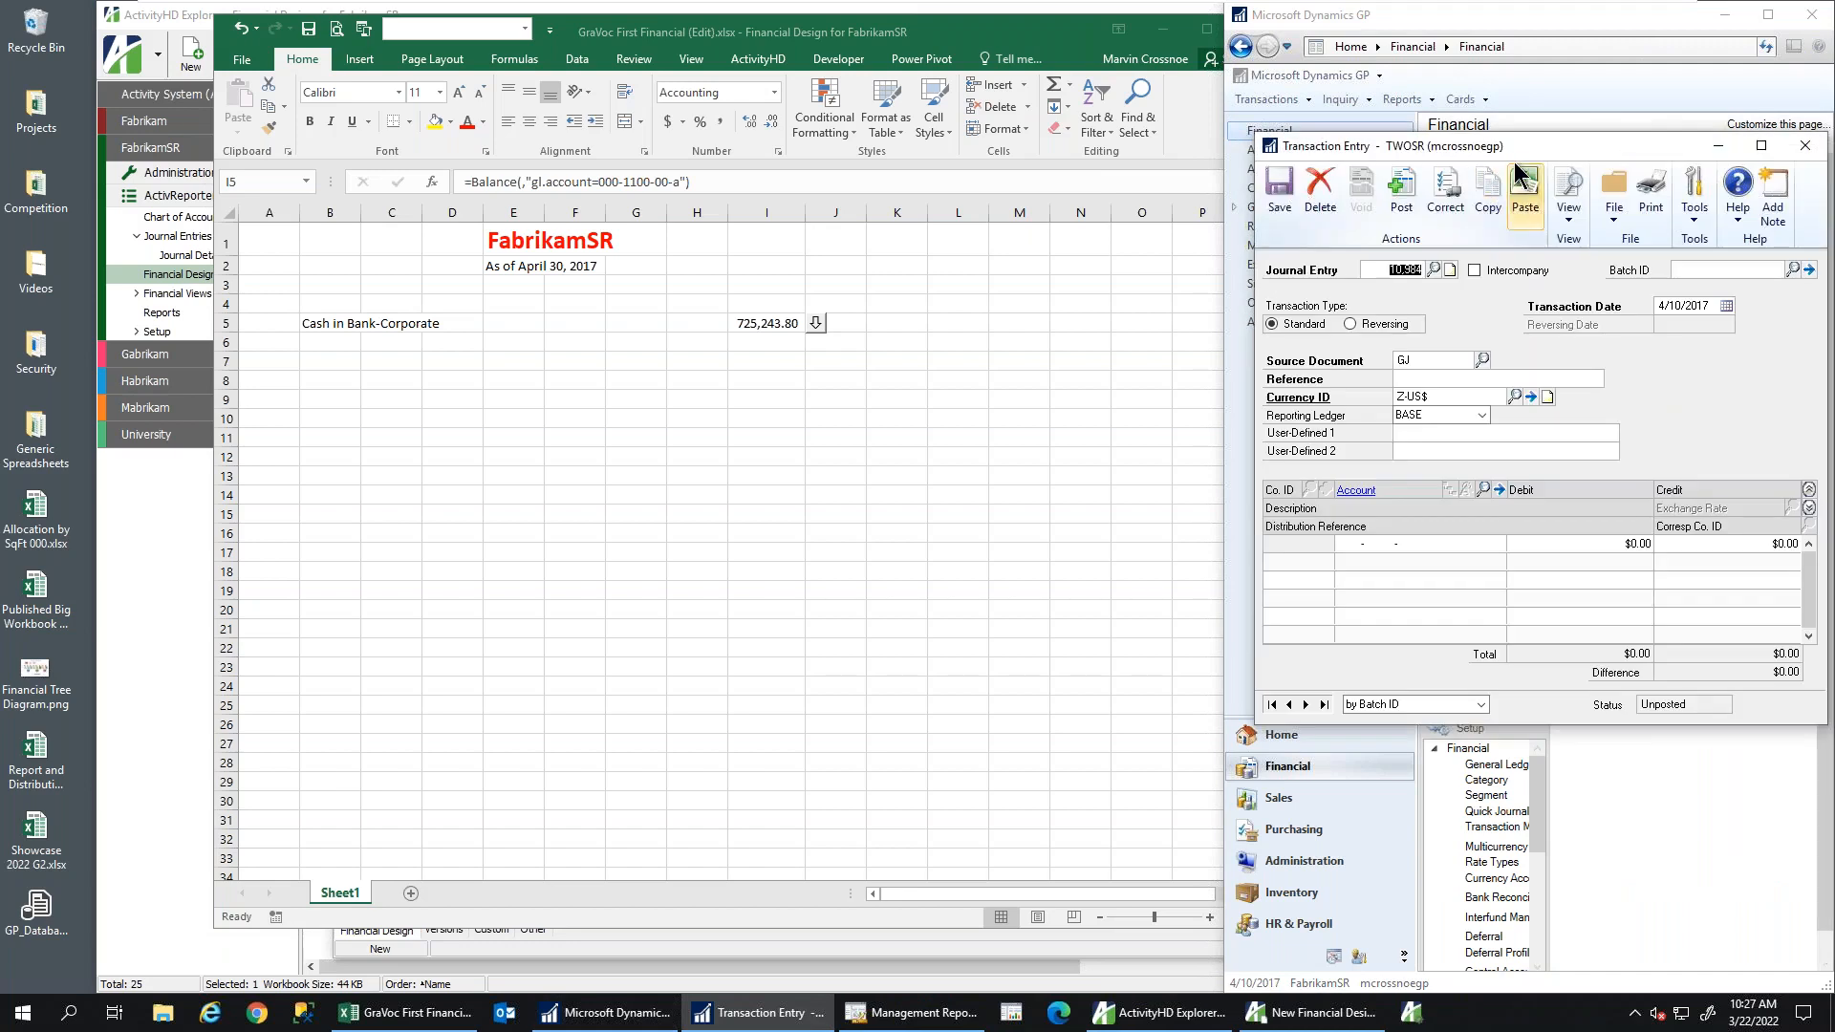
# Create the new batch GV and enter the reference 'test'
pyautogui.click(1686, 268)
pyautogui.write('GV')
pyautogui.press('Tab')
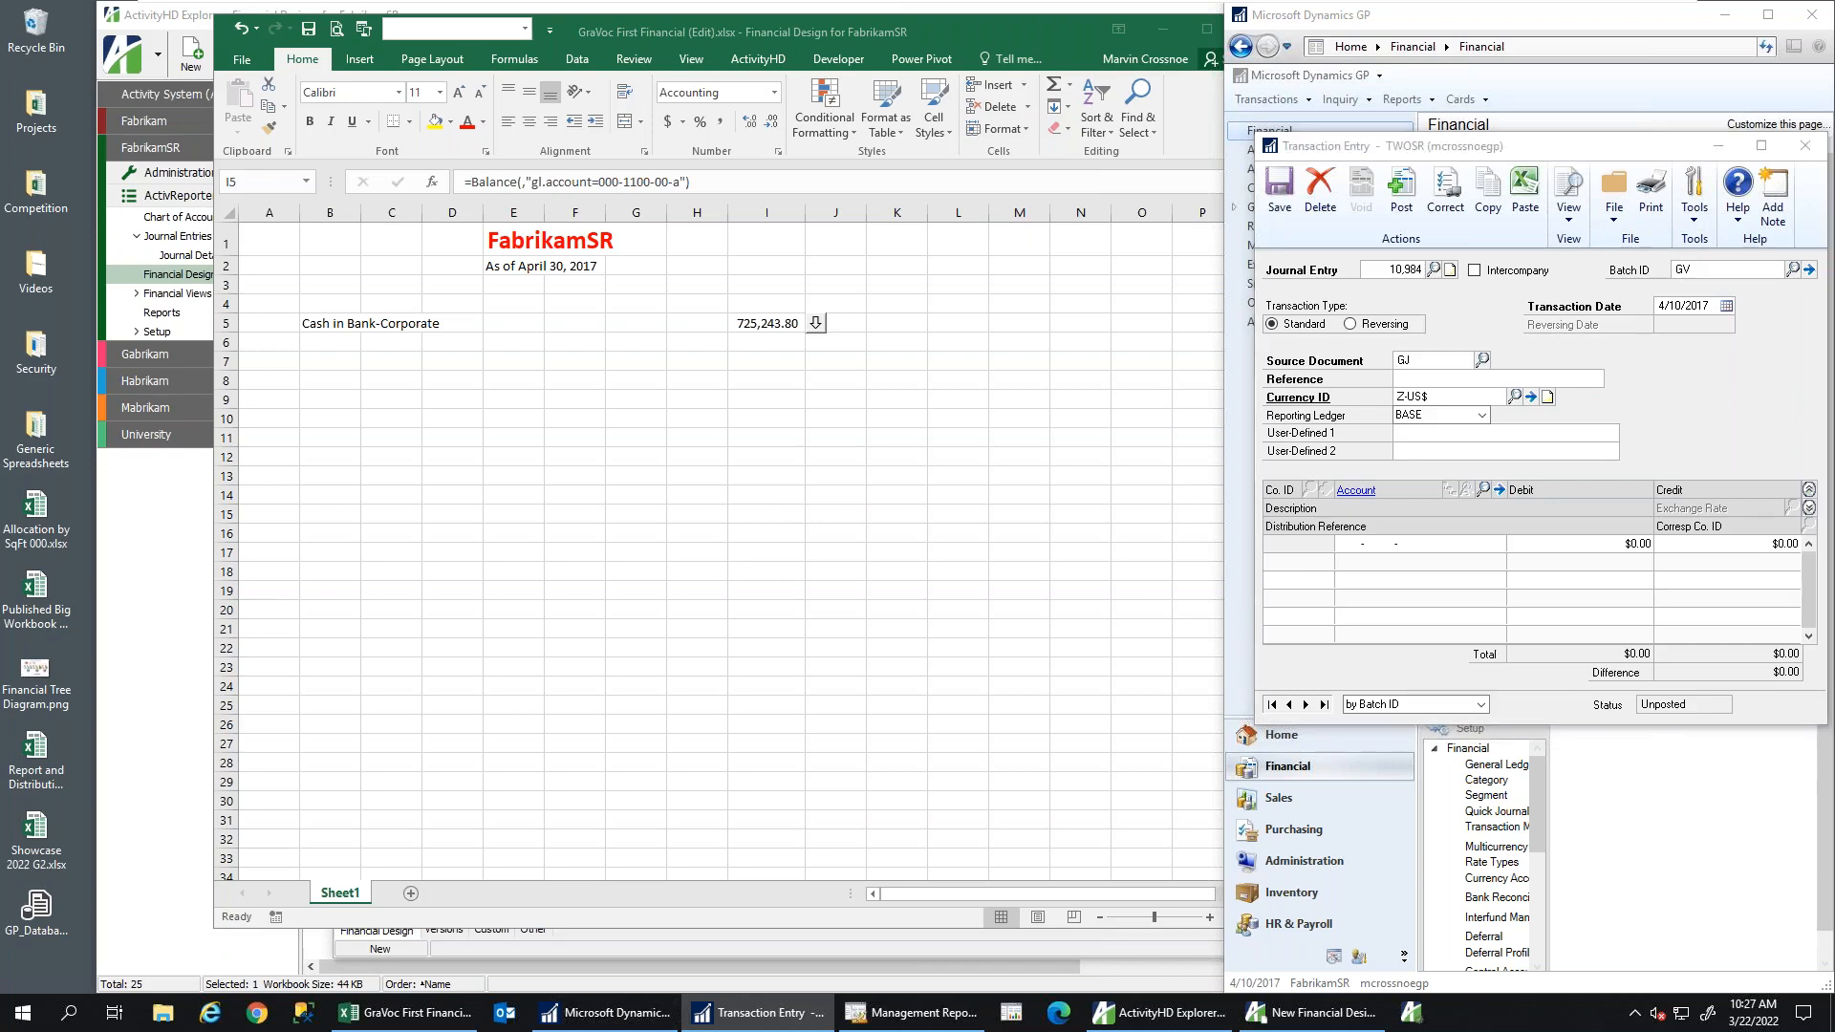
pyautogui.press('Return')
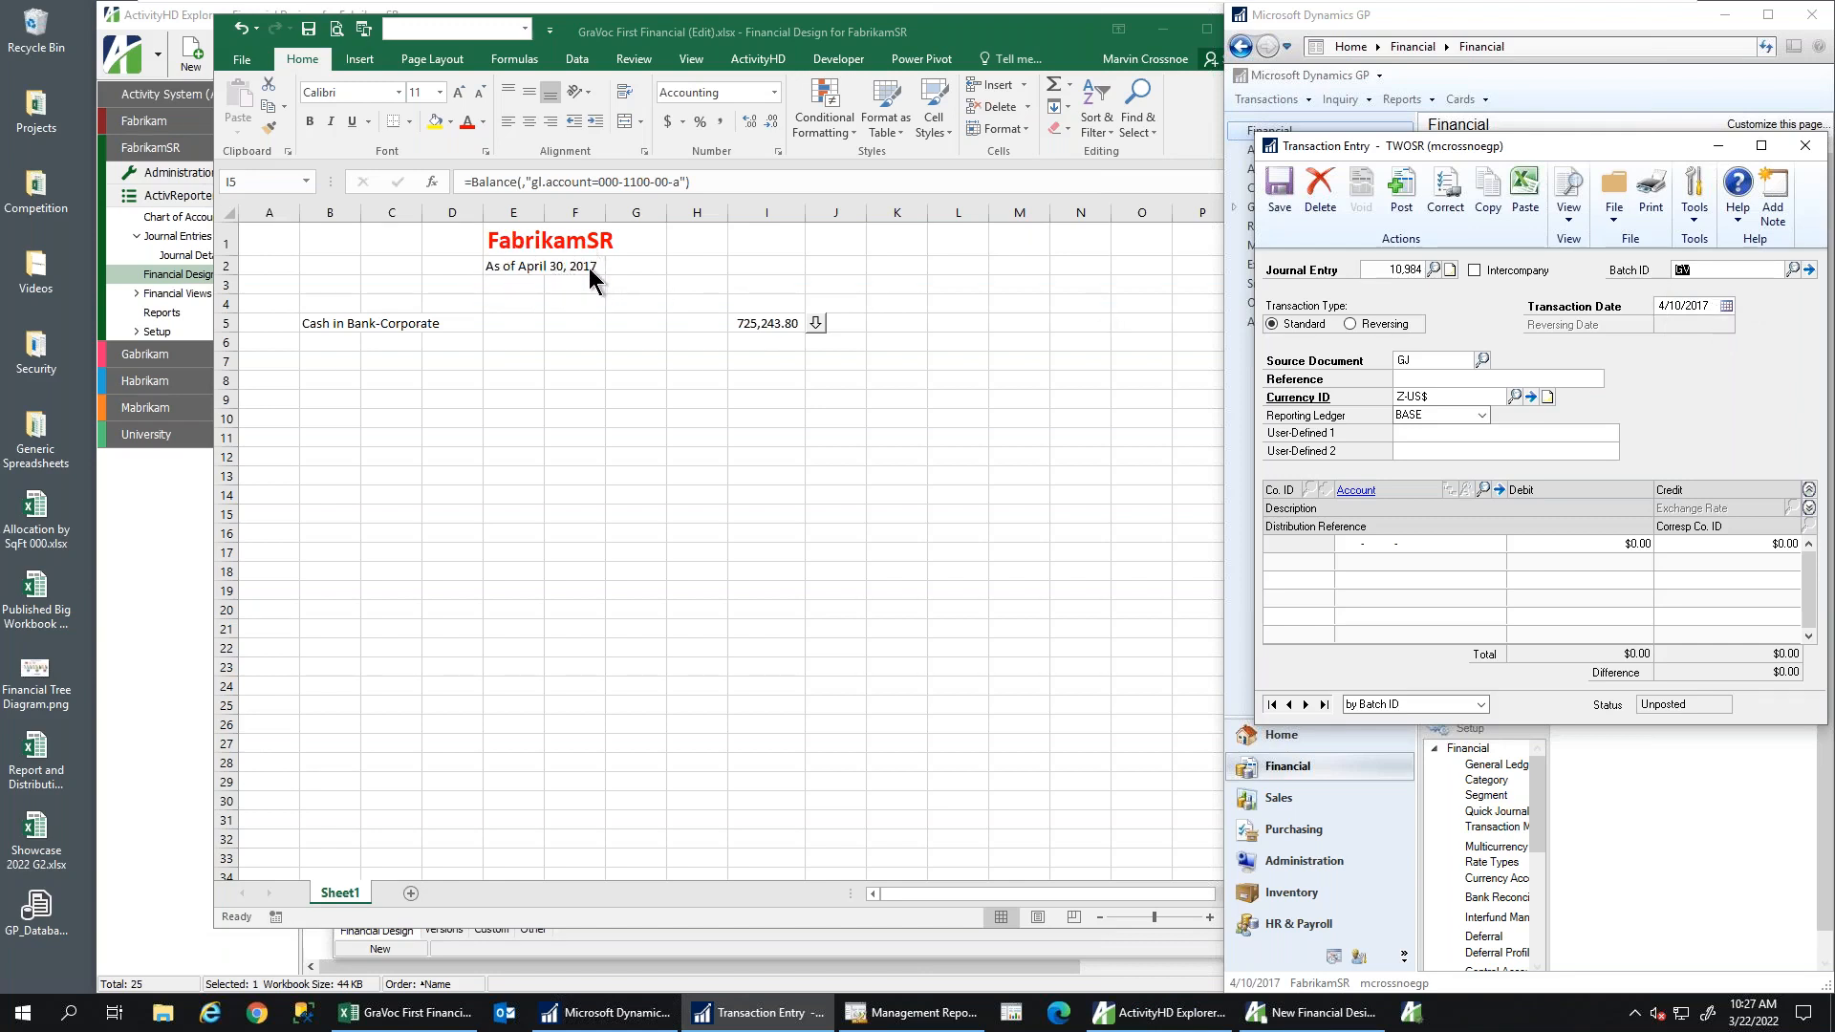
pyautogui.click(1437, 380)
pyautogui.write('test')
pyautogui.press('Tab')
# Enter the first line's debit to 000-1100-00, widening Excel column I to fit the balance
pyautogui.click(1344, 537)
pyautogui.click(1636, 547)
pyautogui.write('6.04')
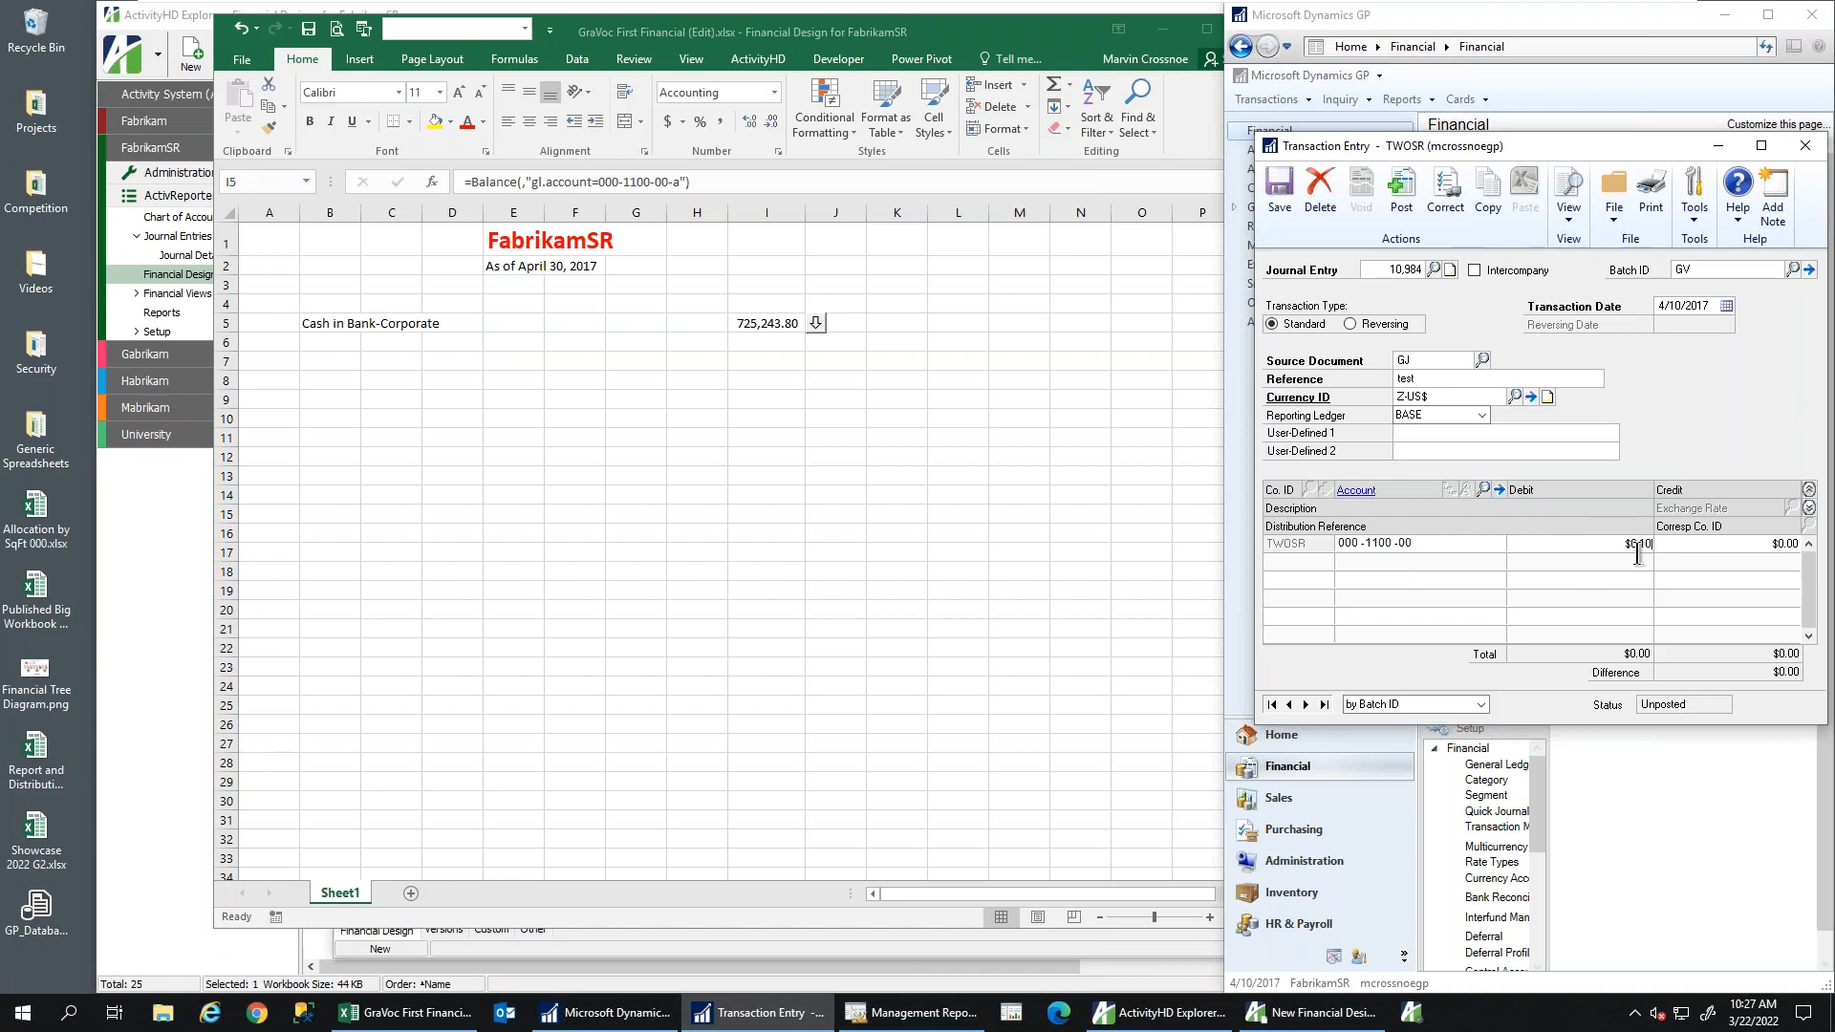
pyautogui.write('000000')
pyautogui.click(806, 213)
pyautogui.moveTo(806, 213); pyautogui.dragTo(847, 212)
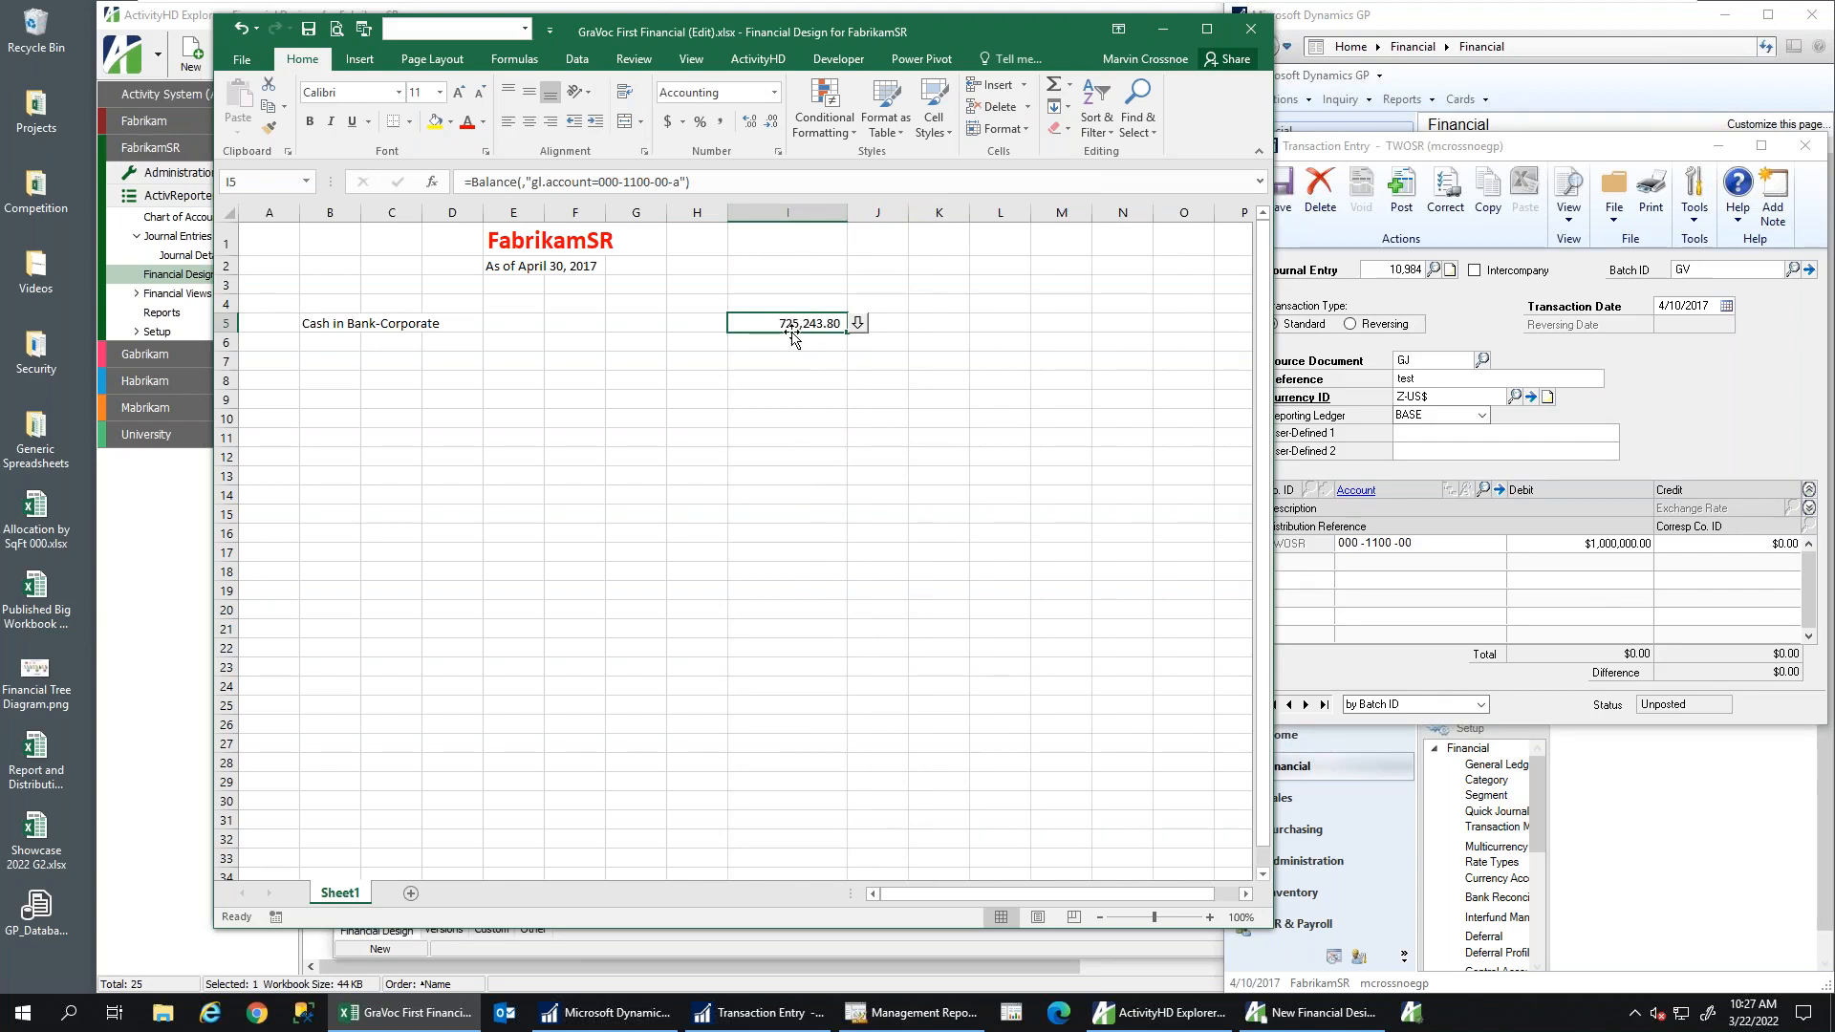
pyautogui.click(1700, 464)
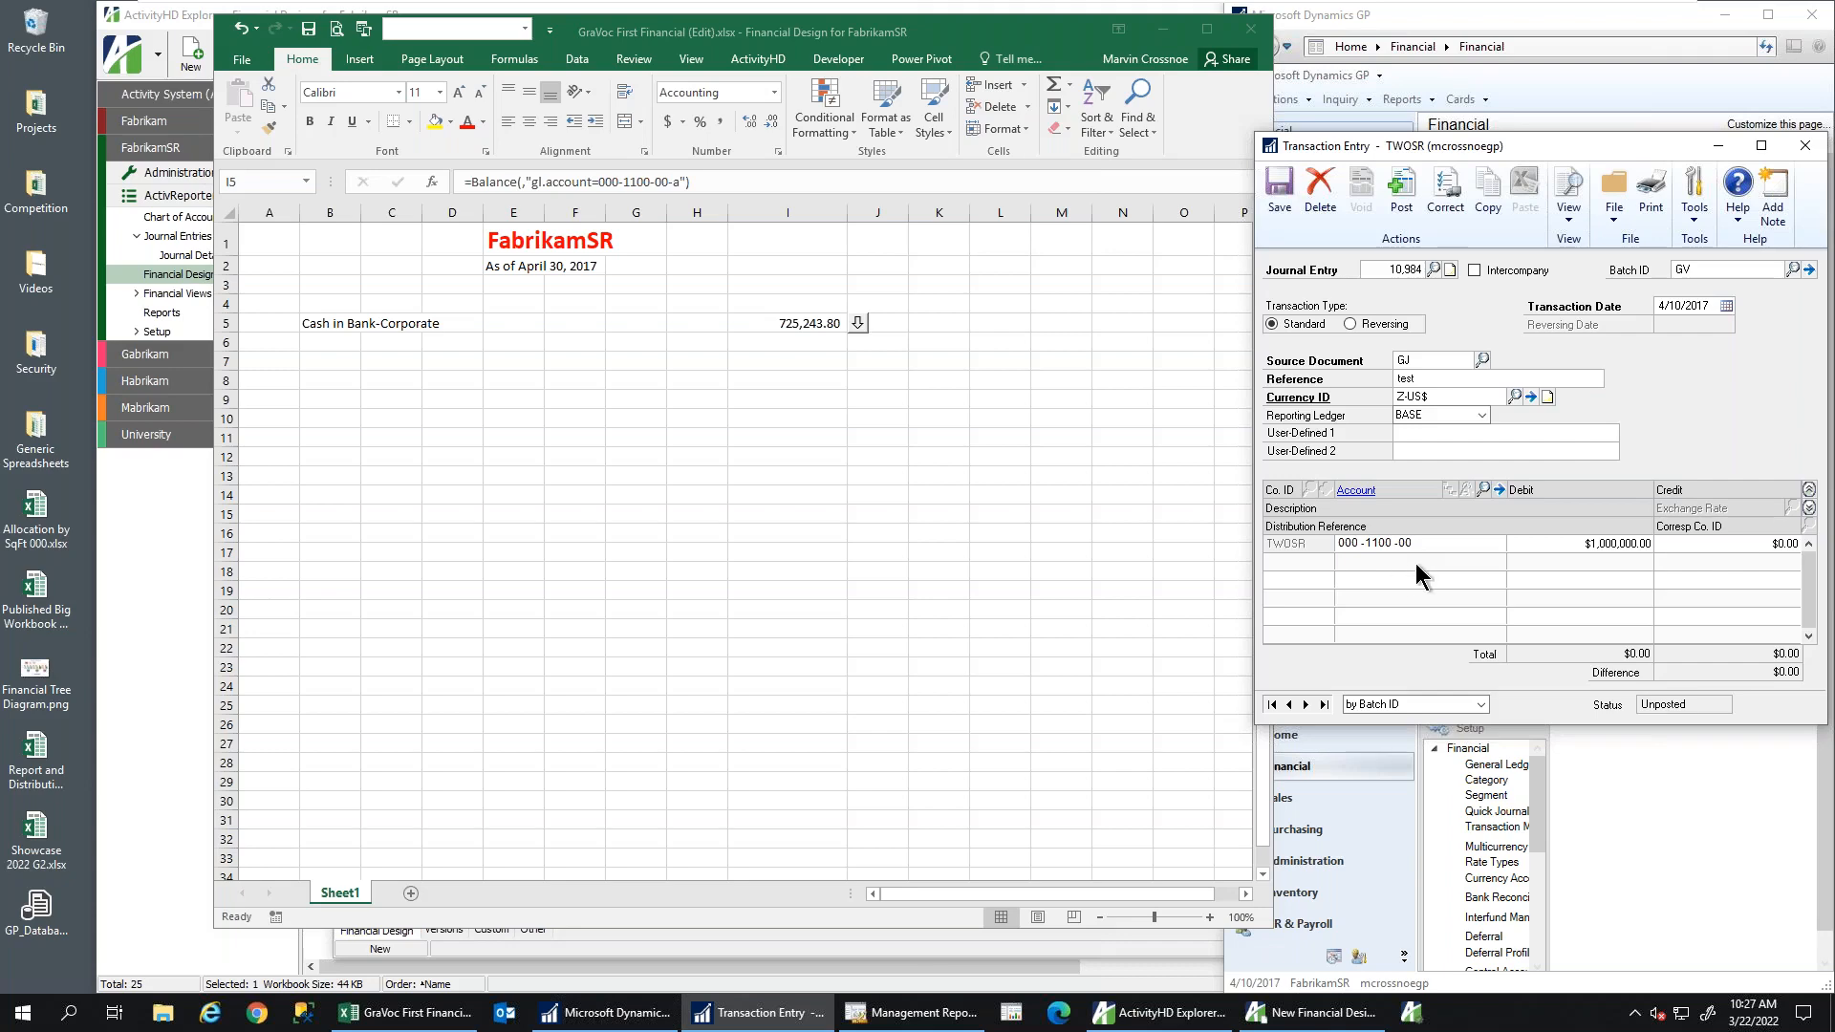
pyautogui.press('Tab')
pyautogui.press('Tab')
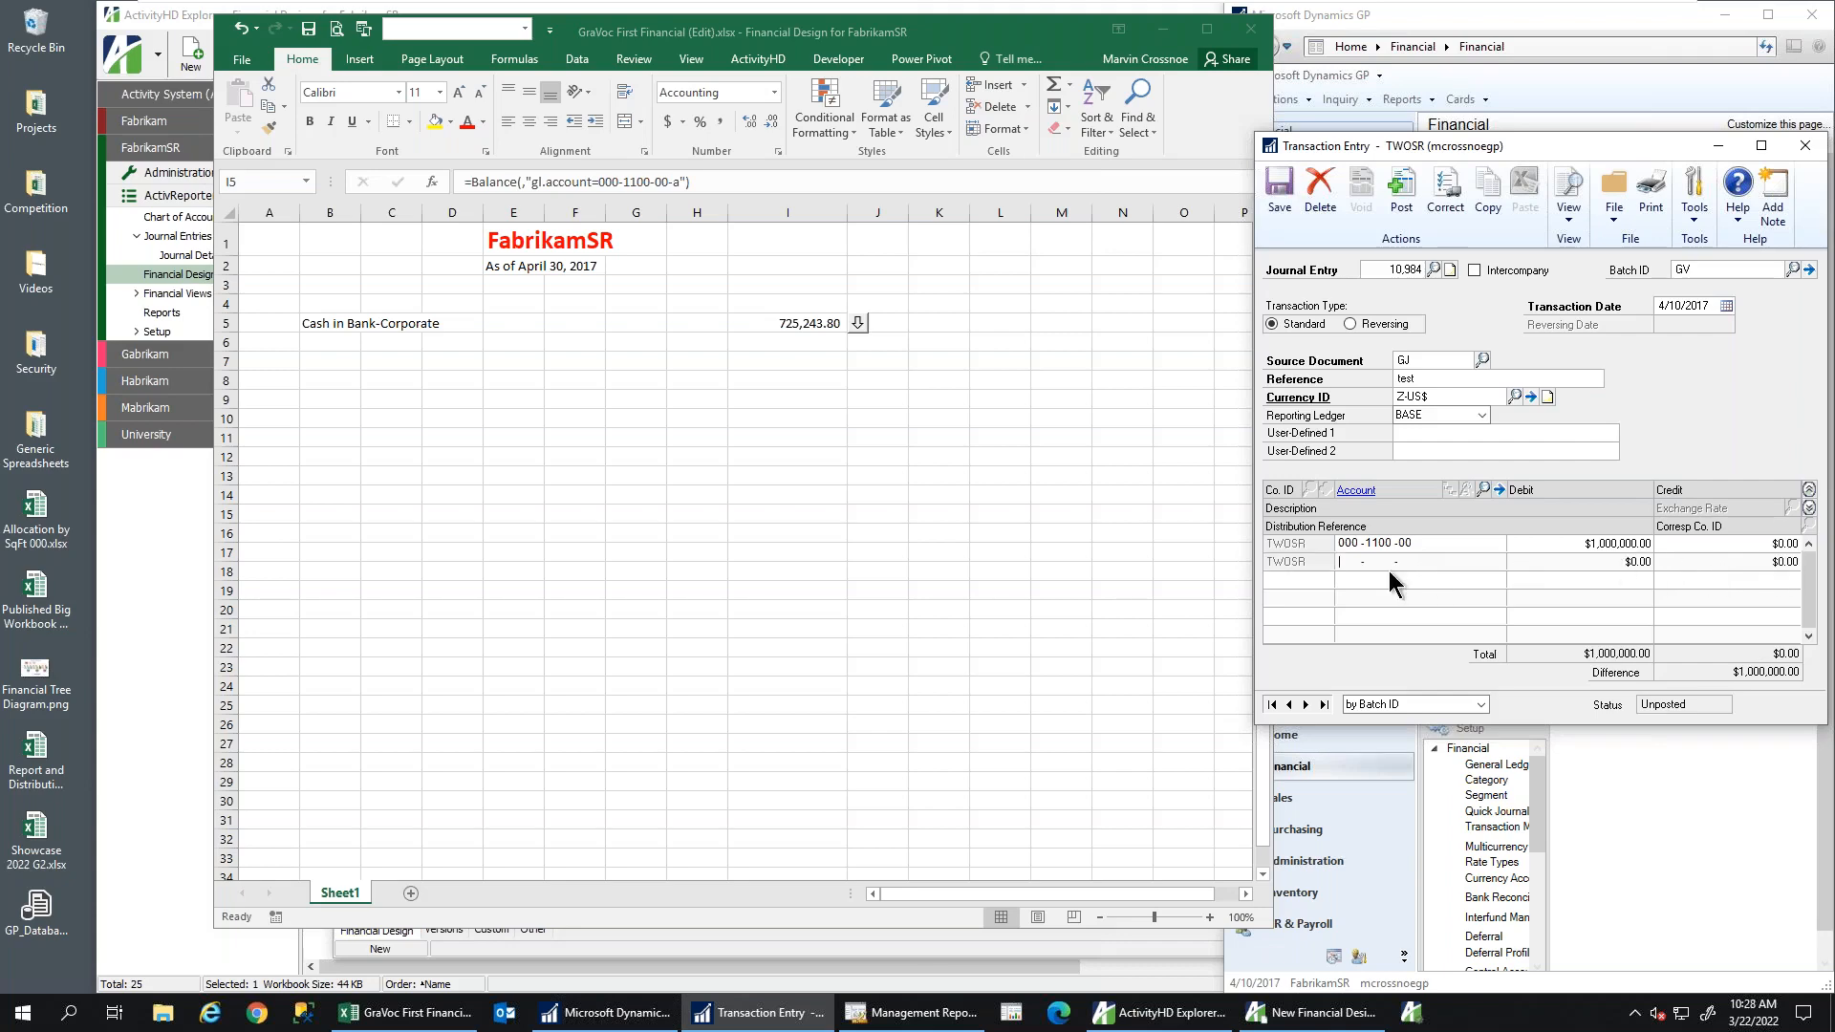
# Credit 000-1105-00 for 1,000,000 on line 2 and save the journal entry
pyautogui.click(1481, 487)
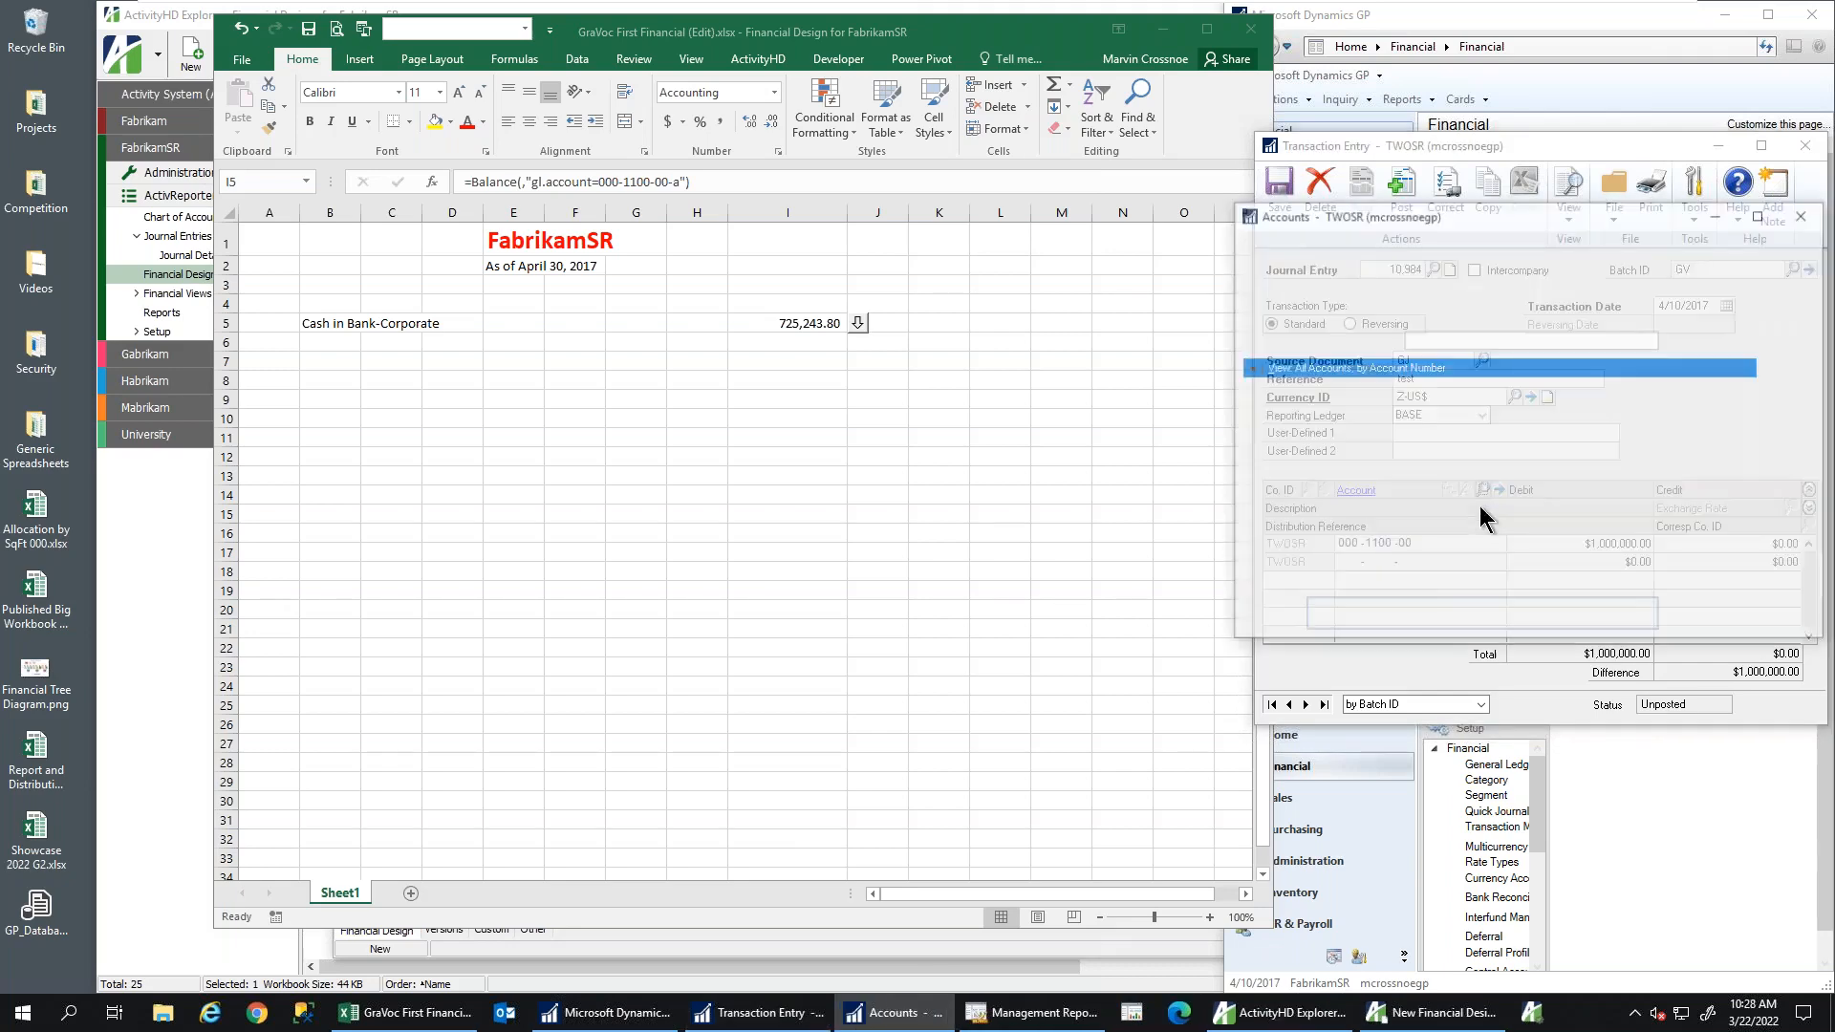
pyautogui.doubleClick(1454, 526)
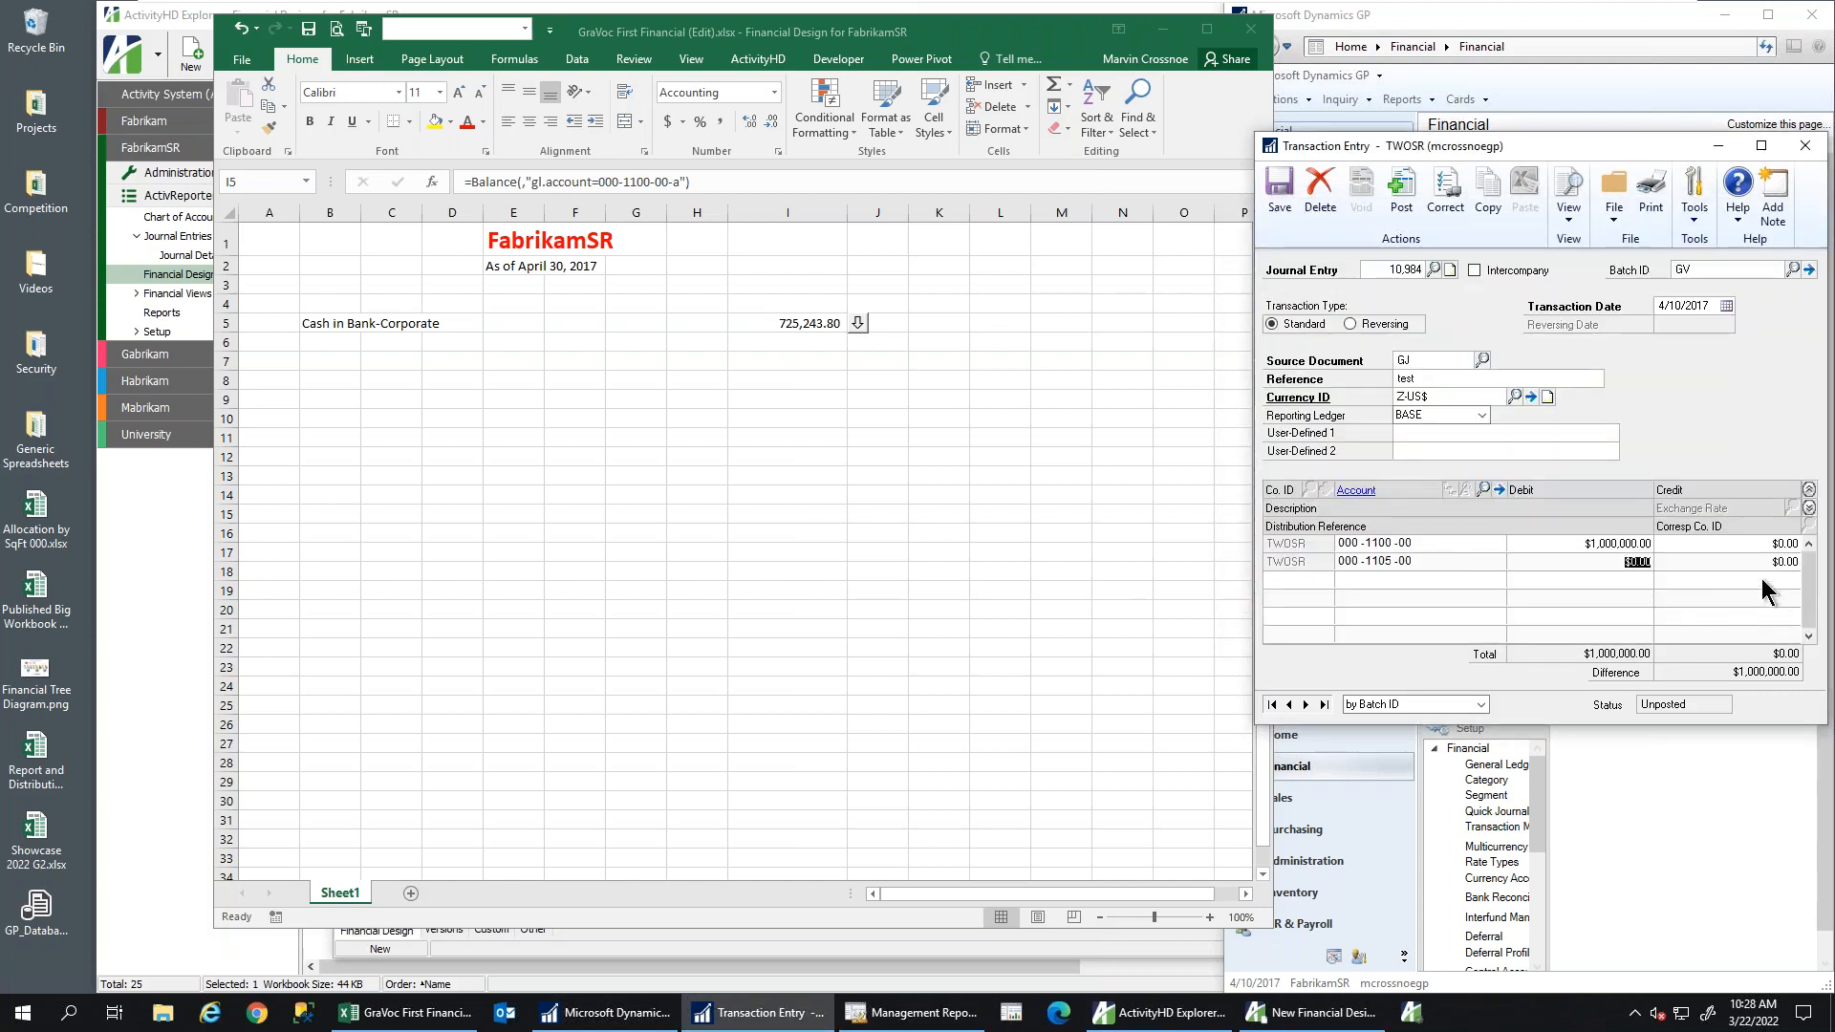
pyautogui.click(1765, 563)
pyautogui.write('1,000,000')
pyautogui.click(1279, 192)
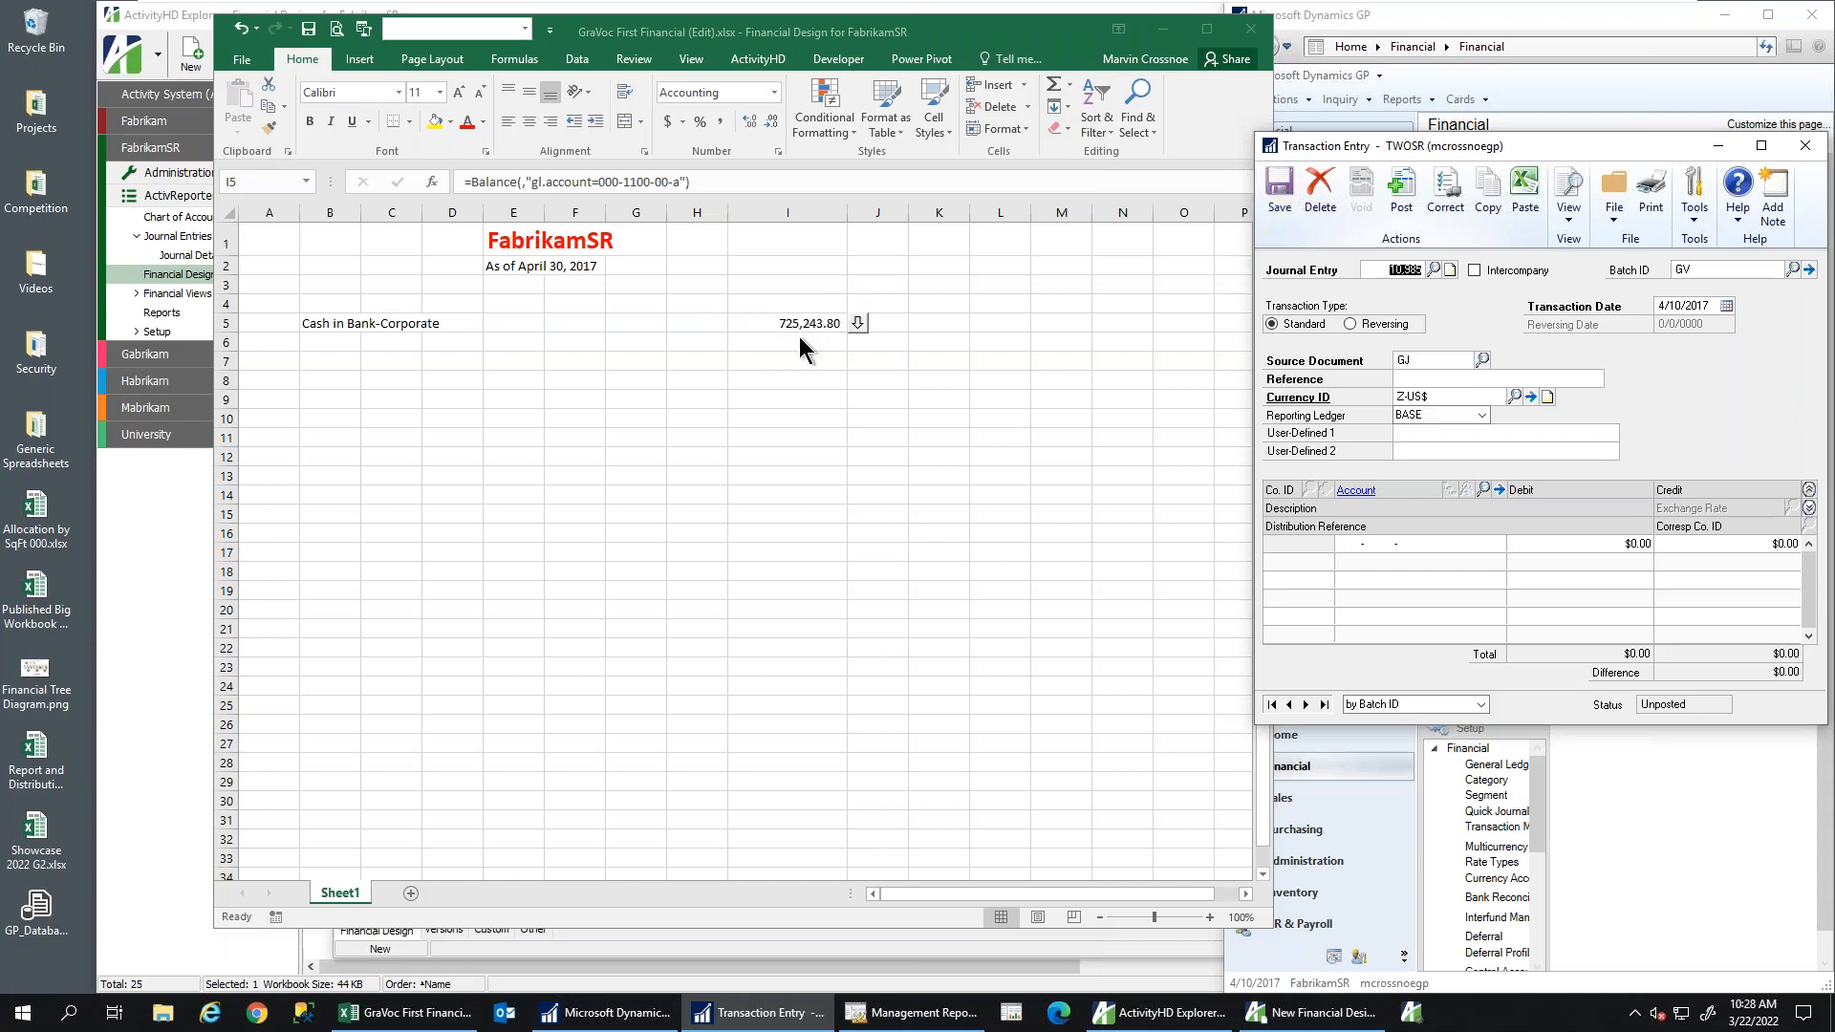
# Drill into I5's 1,725,243.80 balance, sort the detail by Debit descending to find GV-10984, then close
pyautogui.click(754, 324)
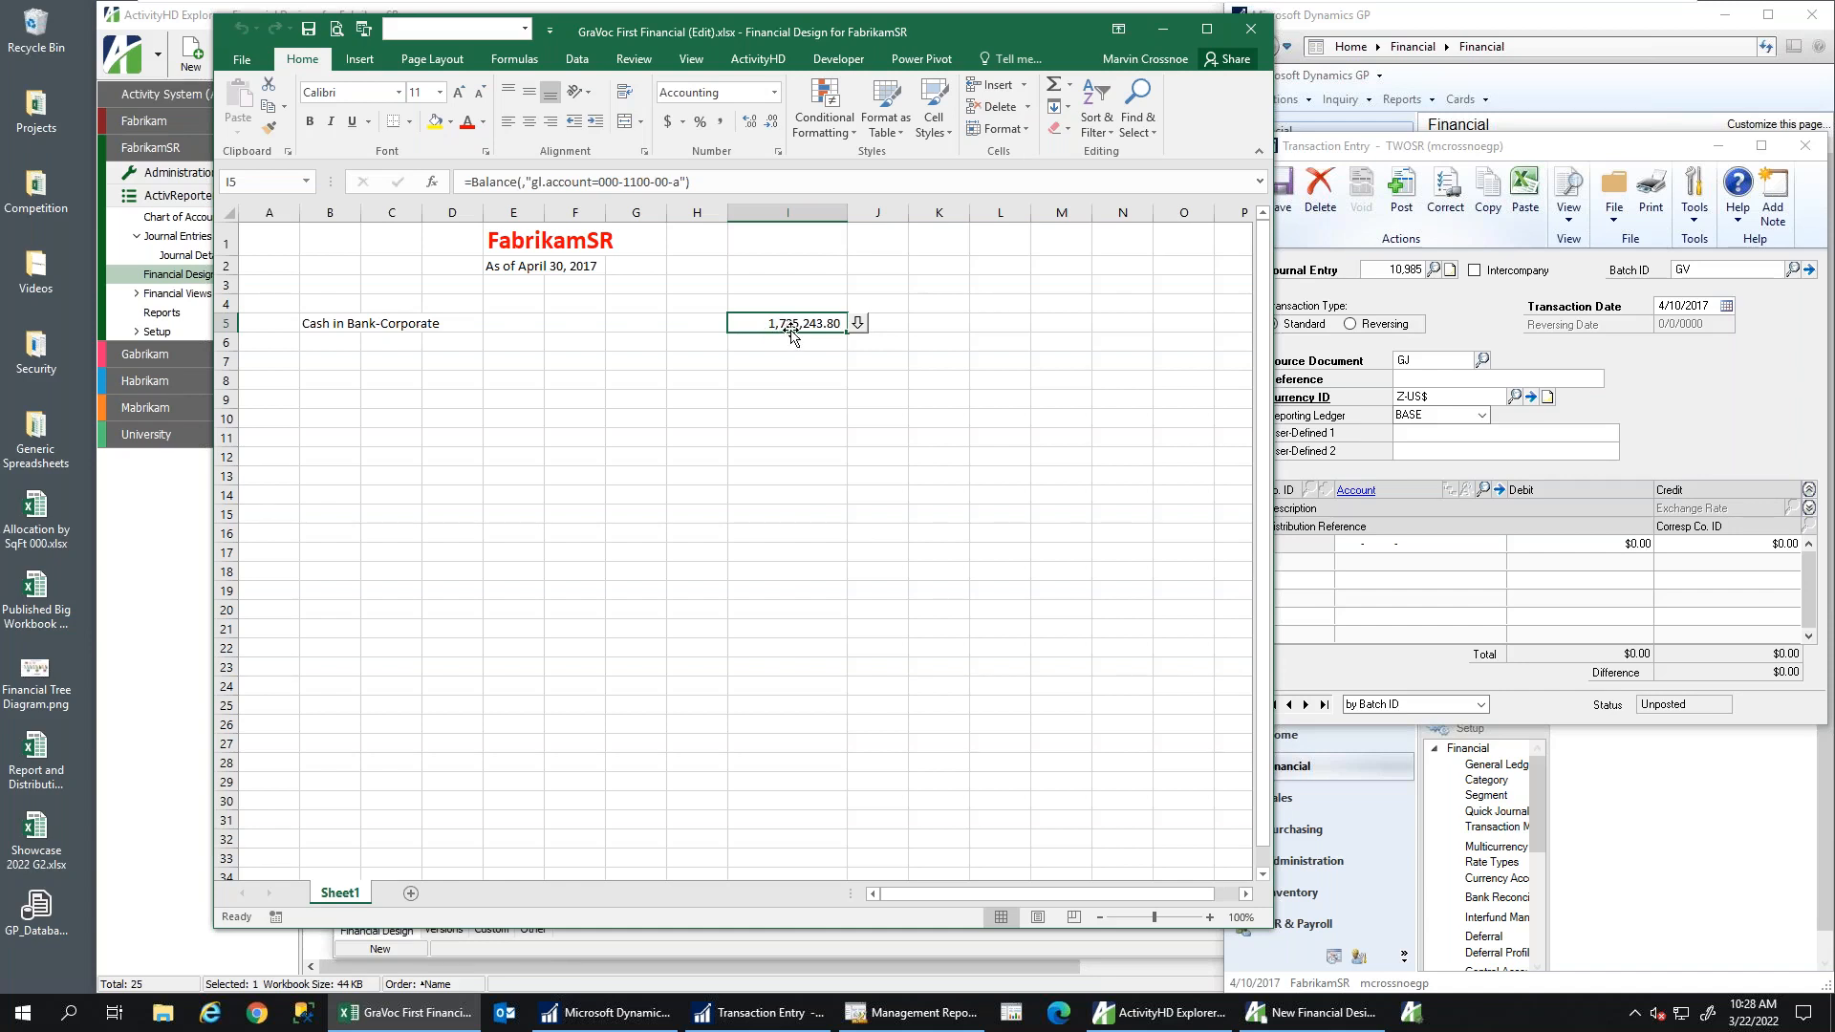
pyautogui.click(859, 326)
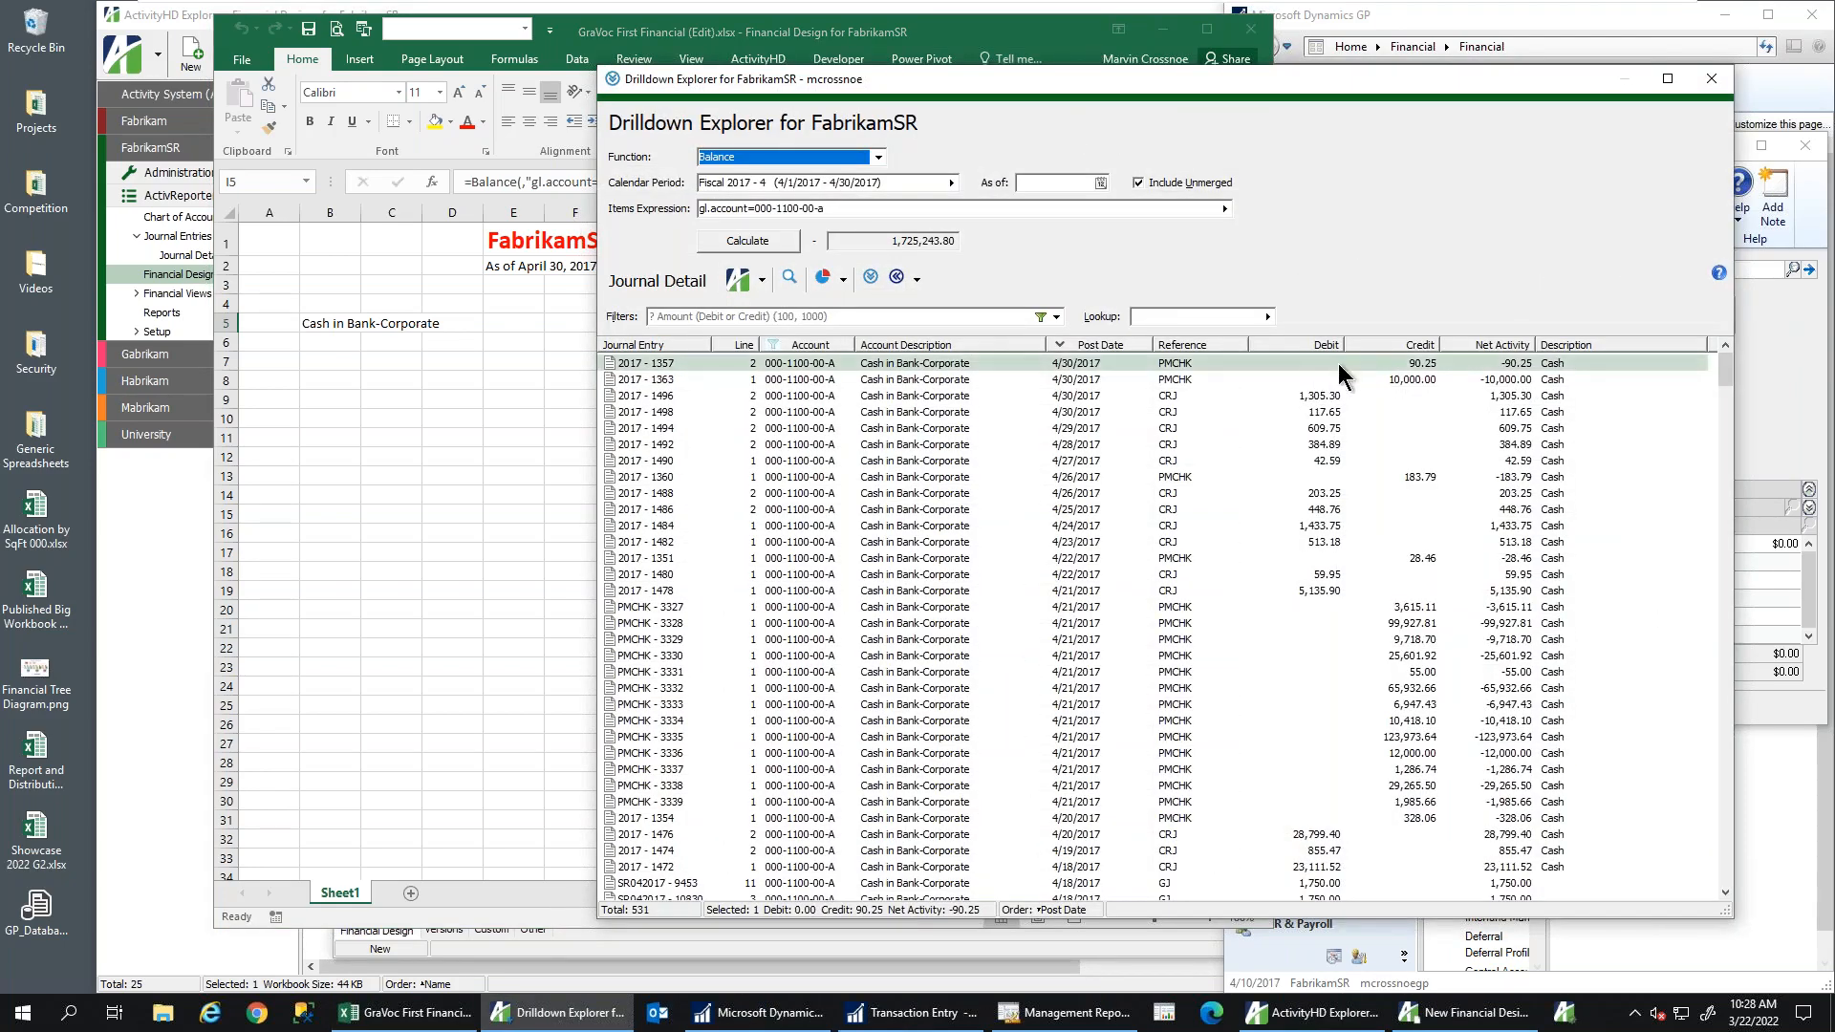
pyautogui.click(1329, 345)
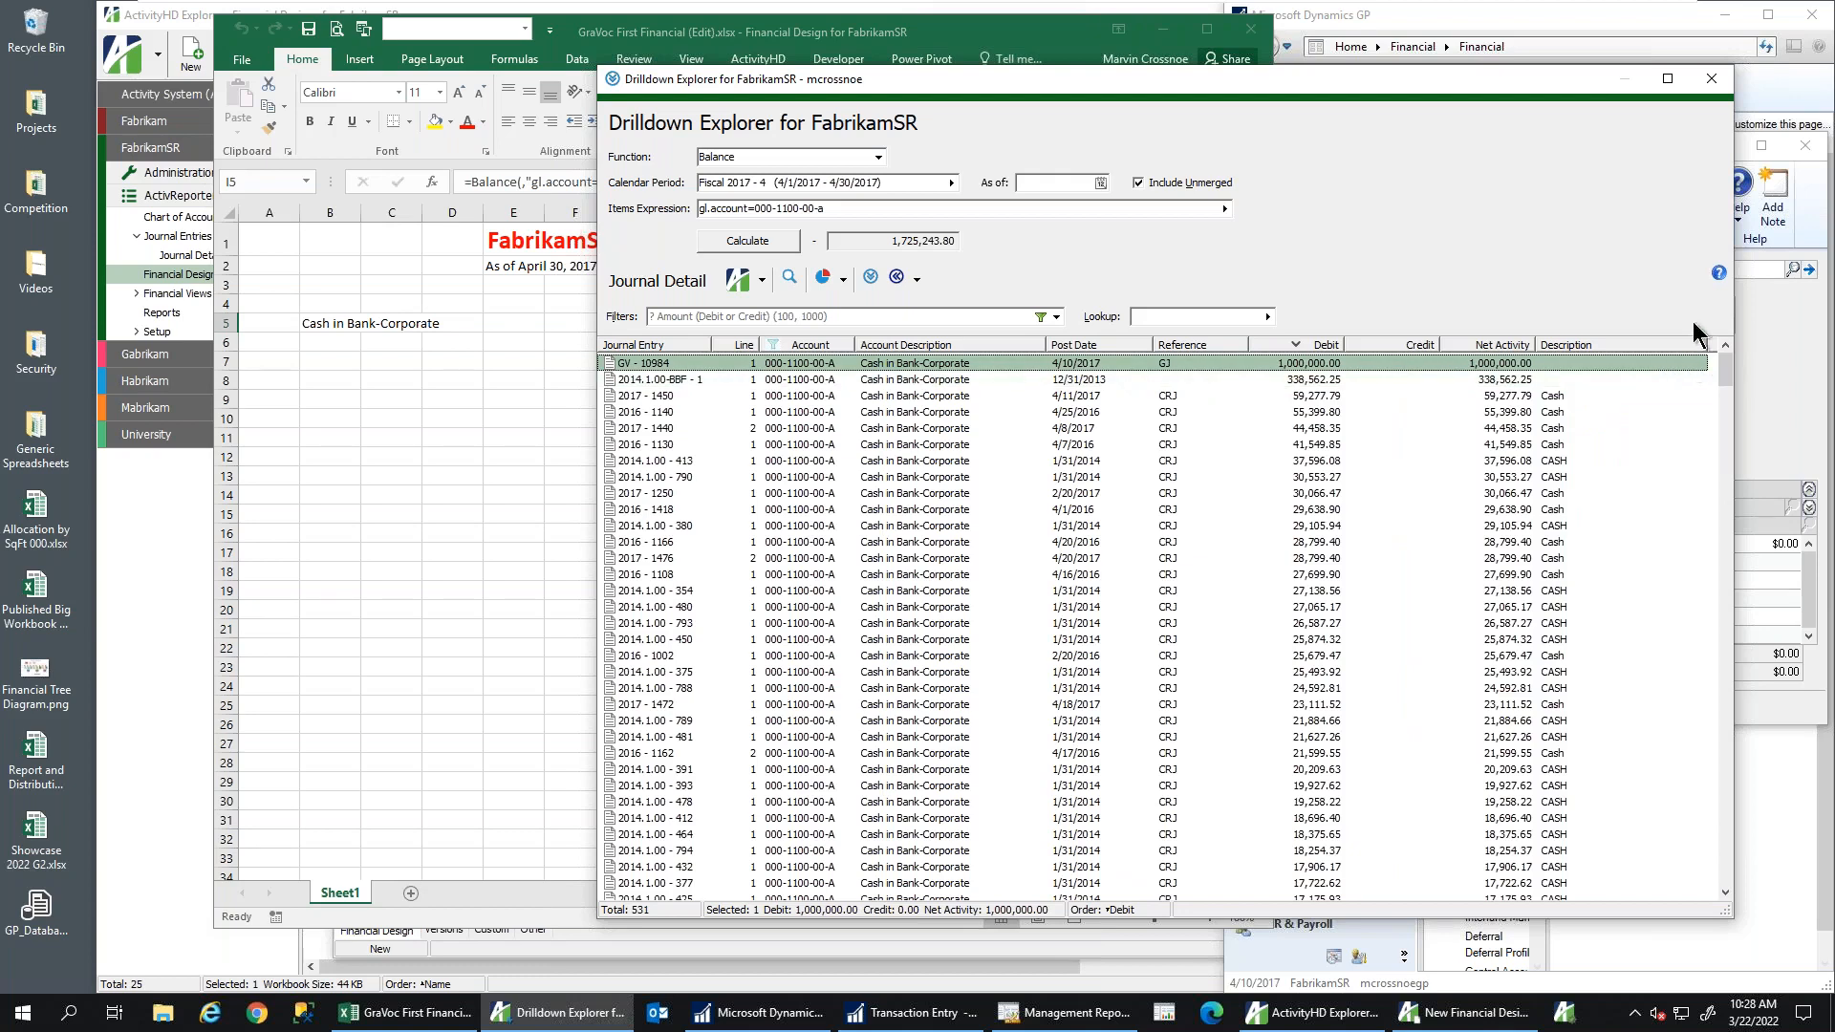
pyautogui.click(1709, 78)
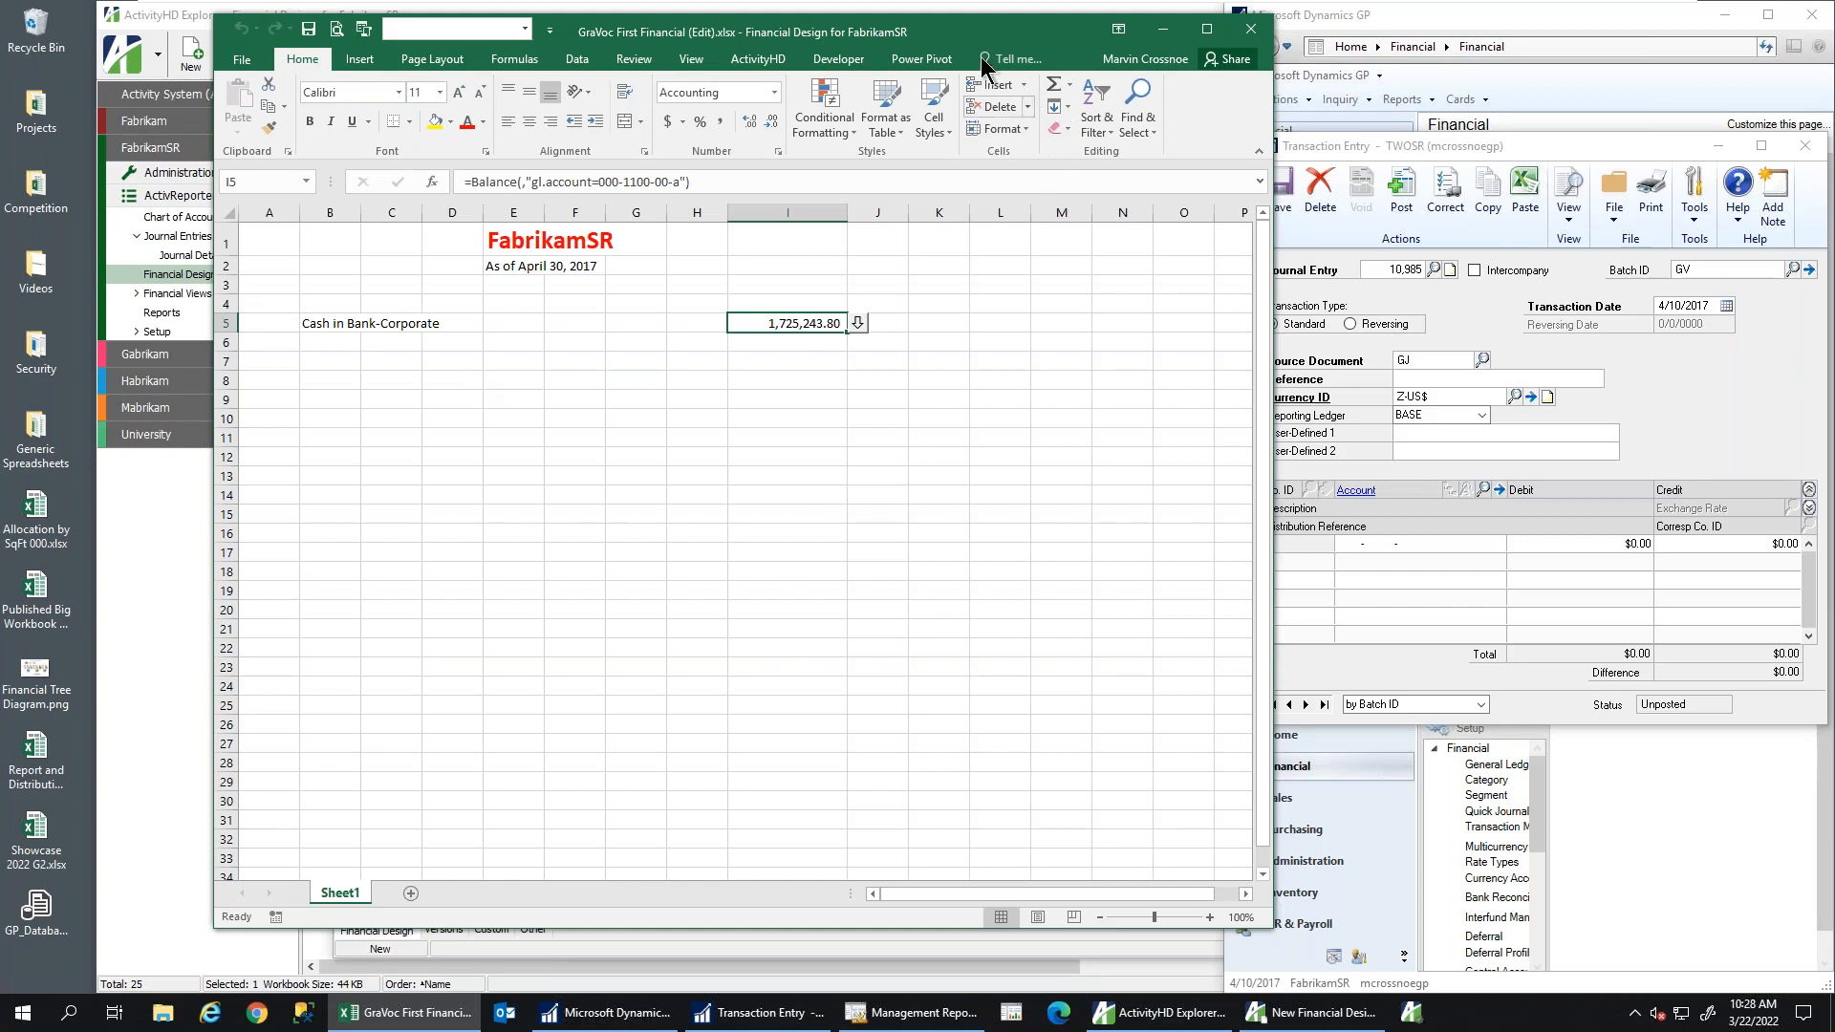
# Add a blank Sheet2 to the workbook and close GP's Transaction Entry window
pyautogui.moveTo(951, 31); pyautogui.dragTo(912, 27)
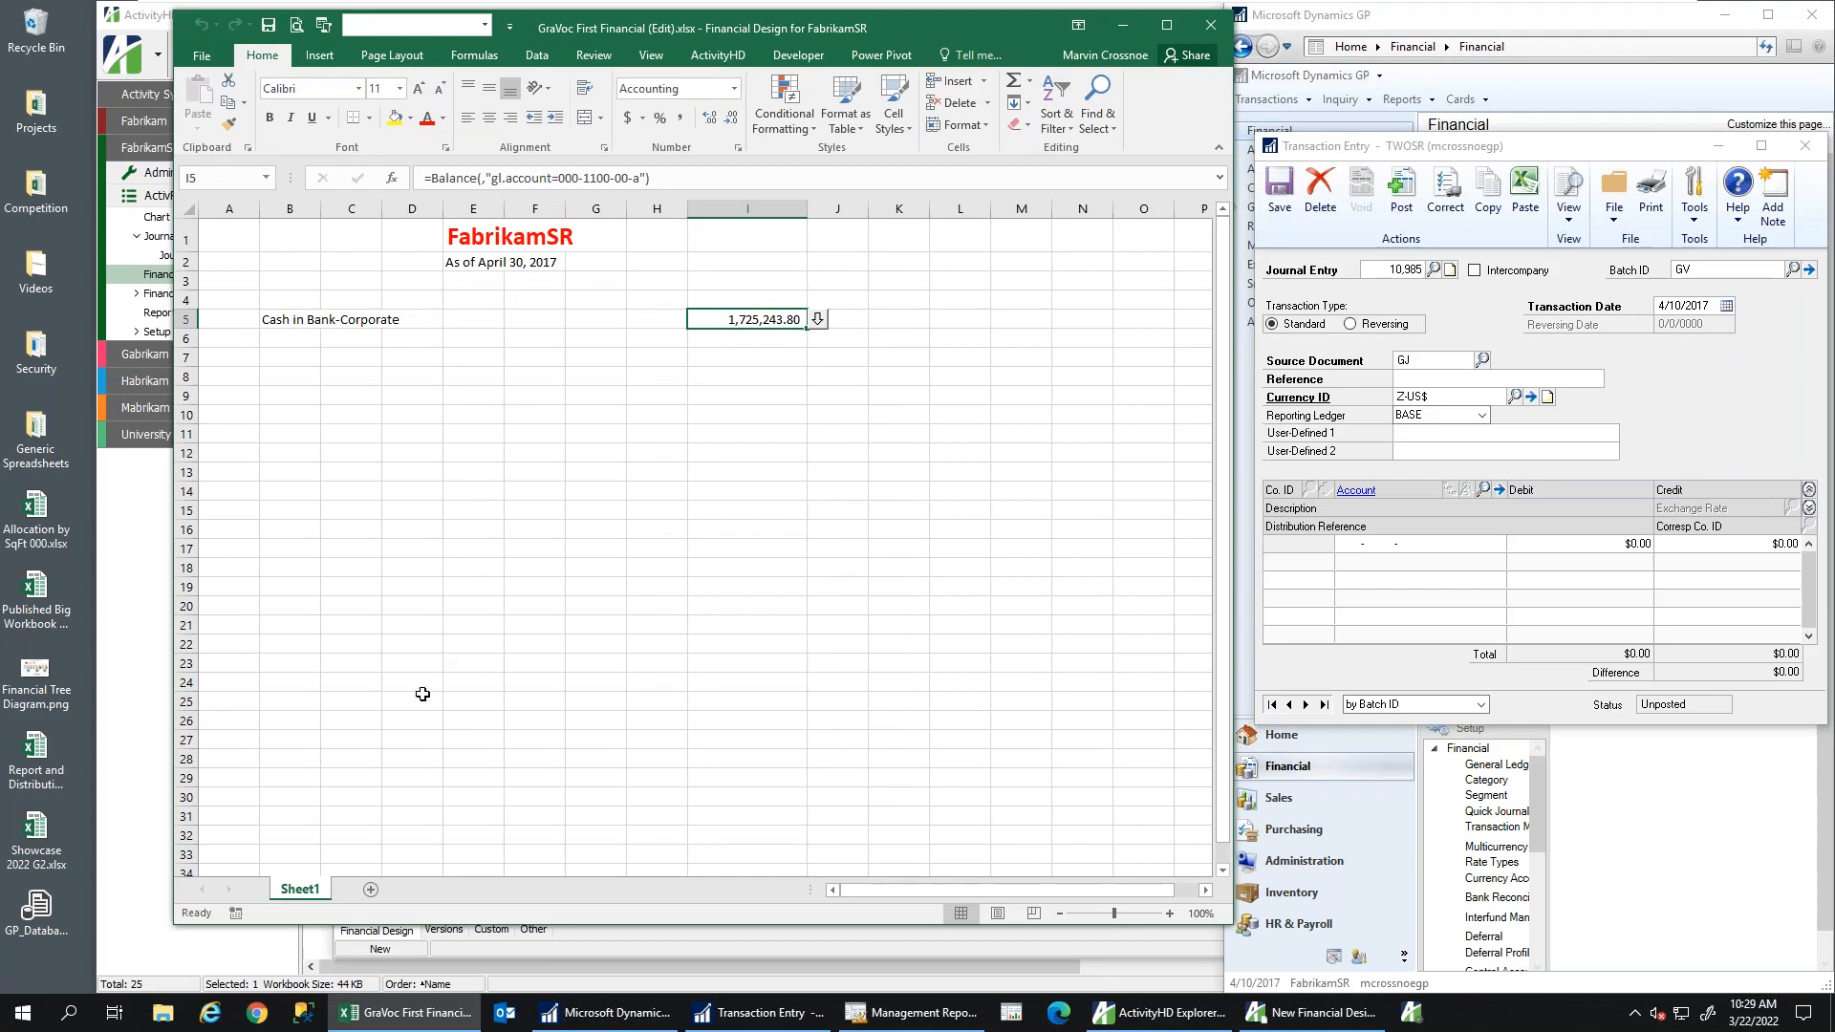
pyautogui.click(371, 891)
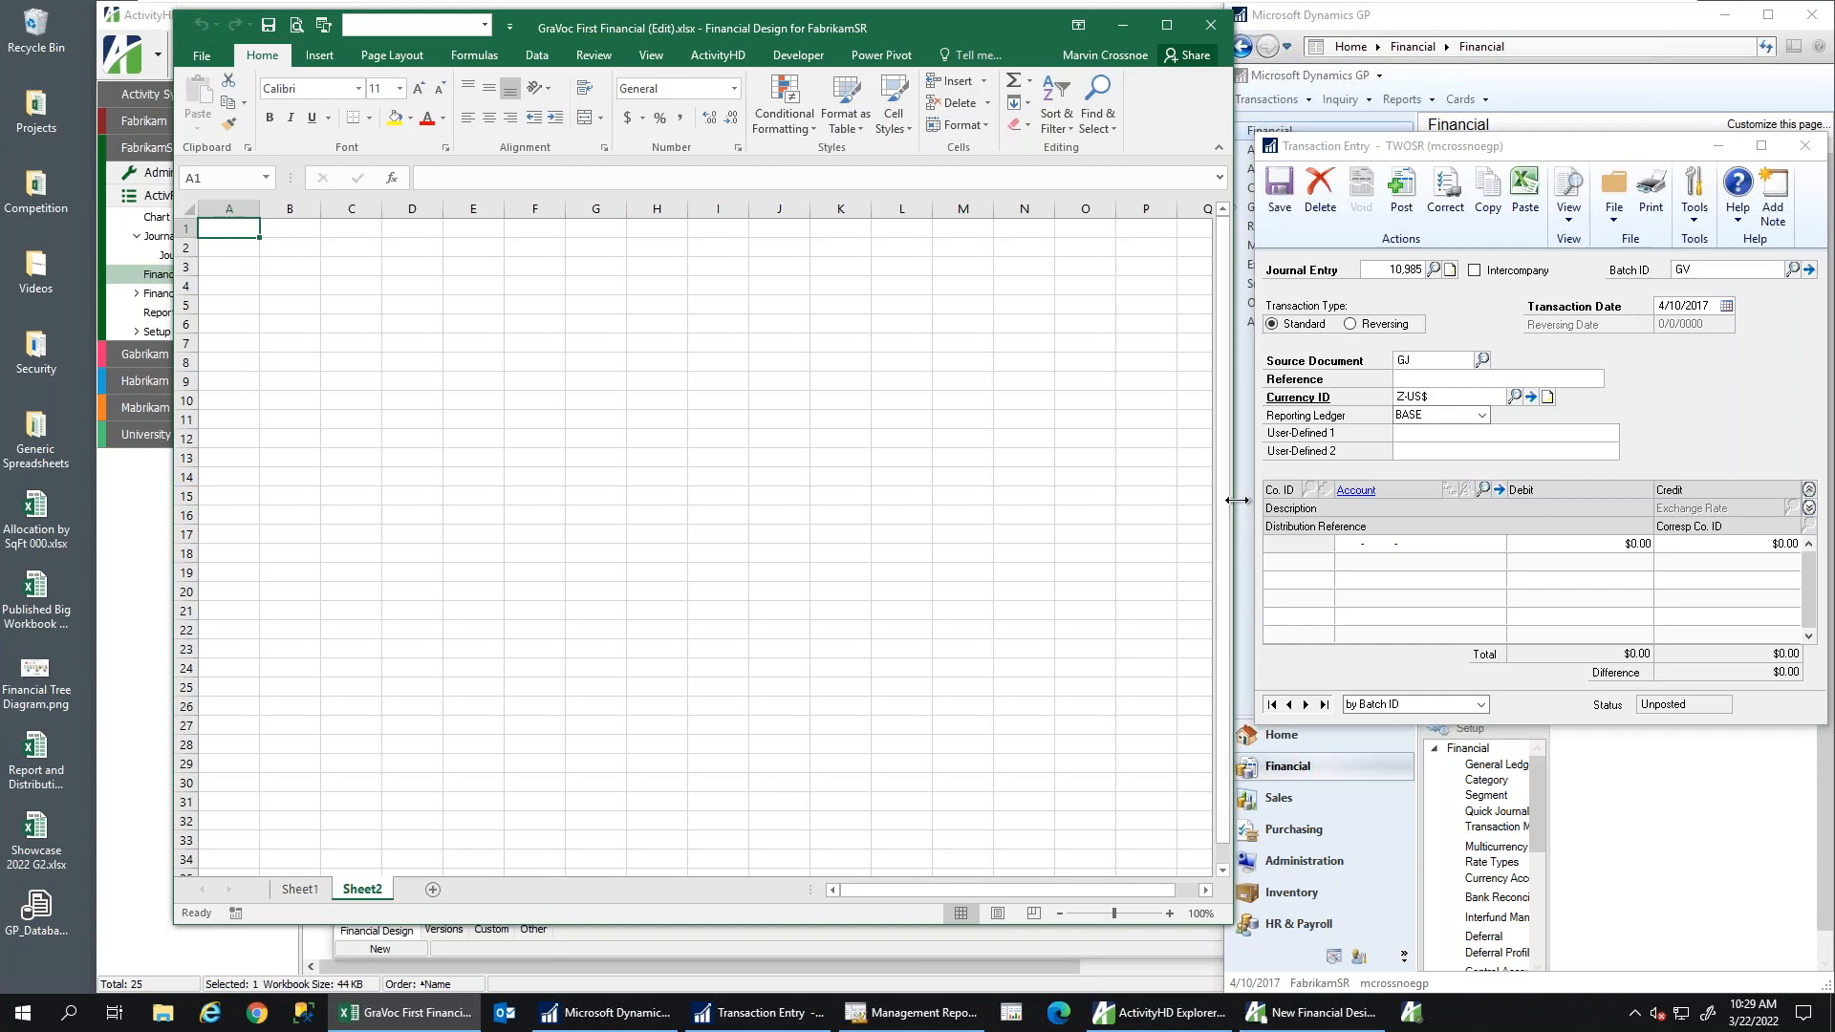
pyautogui.moveTo(1238, 499); pyautogui.dragTo(1240, 499)
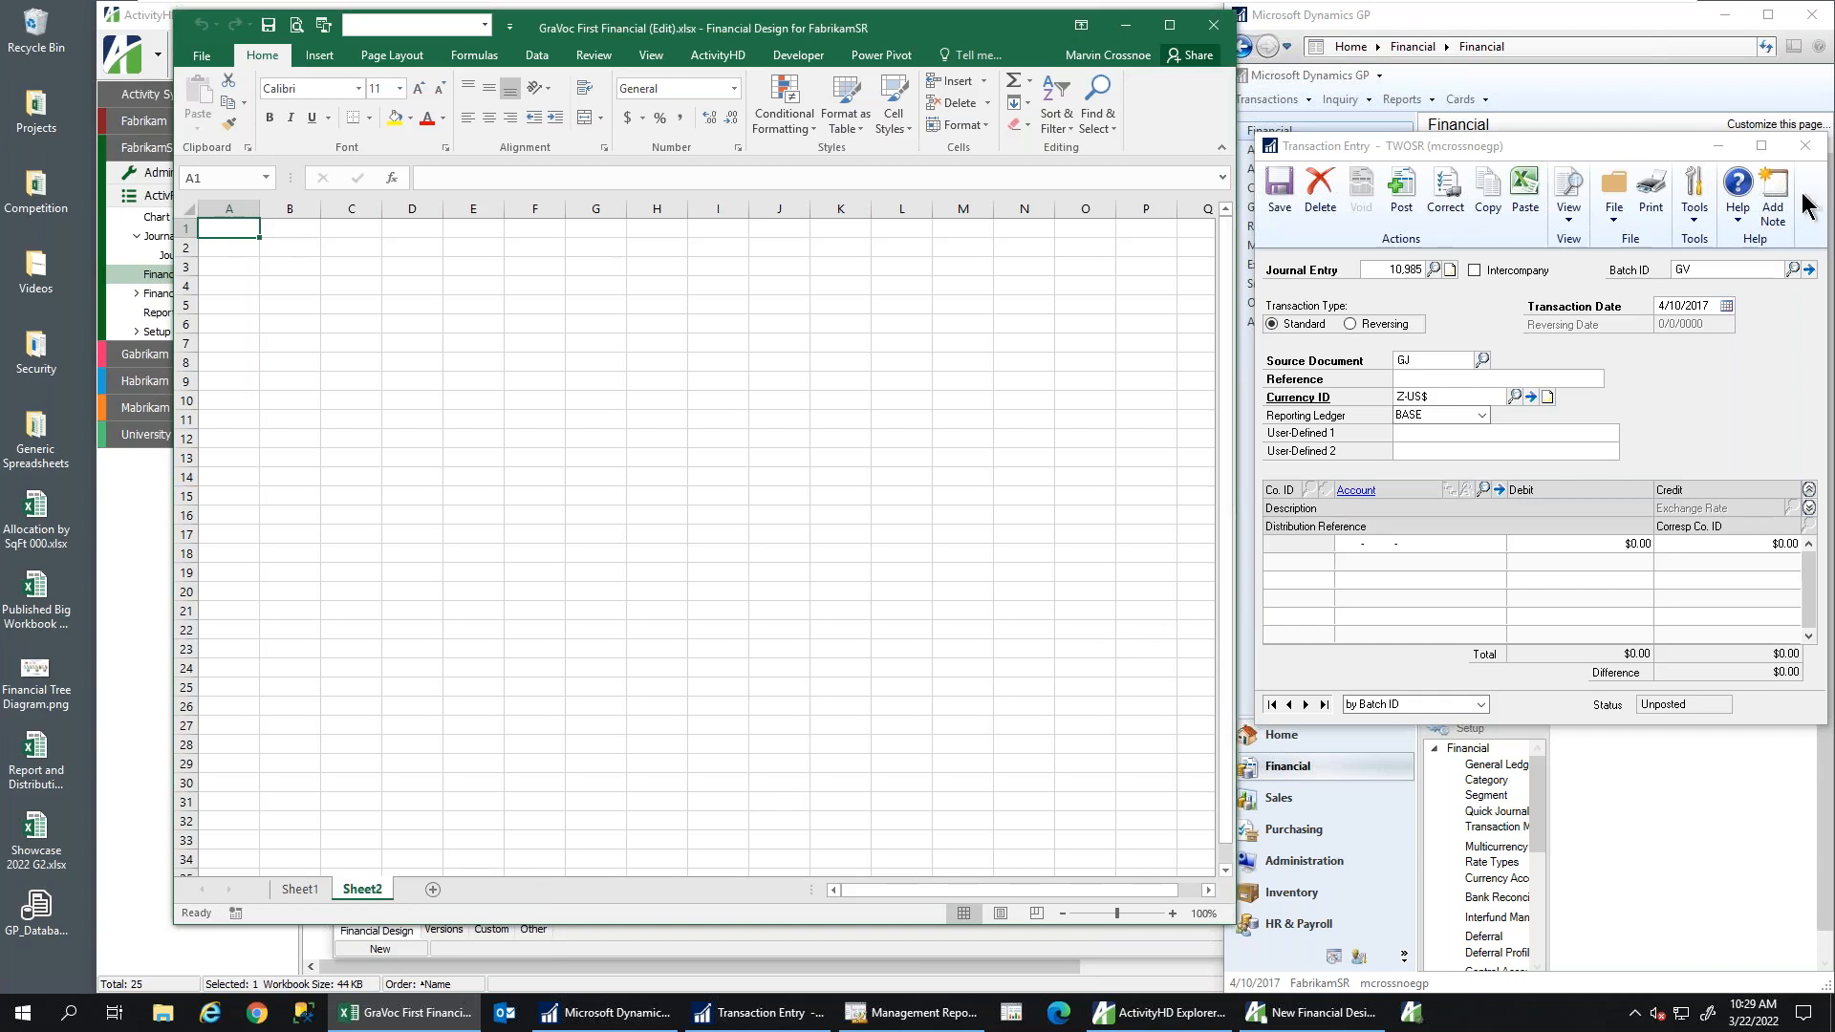
pyautogui.click(1804, 146)
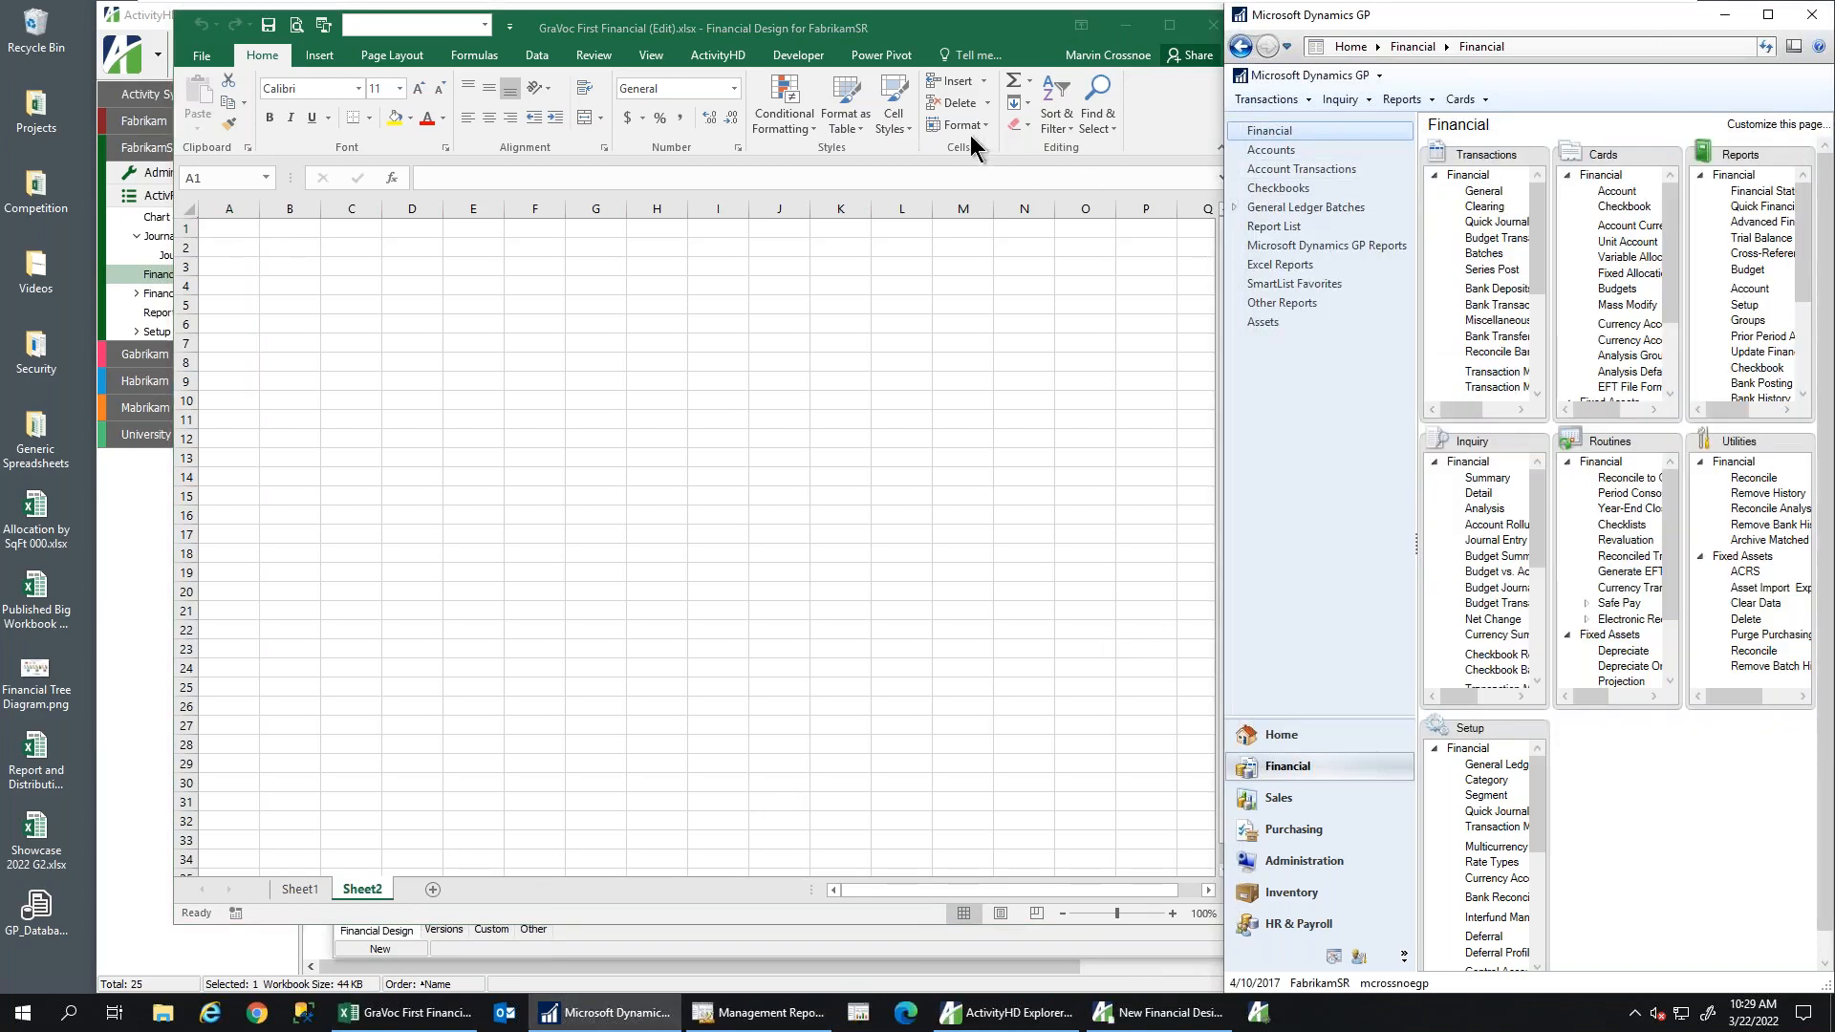
# Pick the Balance Sheet Current vs Previous Year layout from ActivityHD's Layout list
pyautogui.click(712, 59)
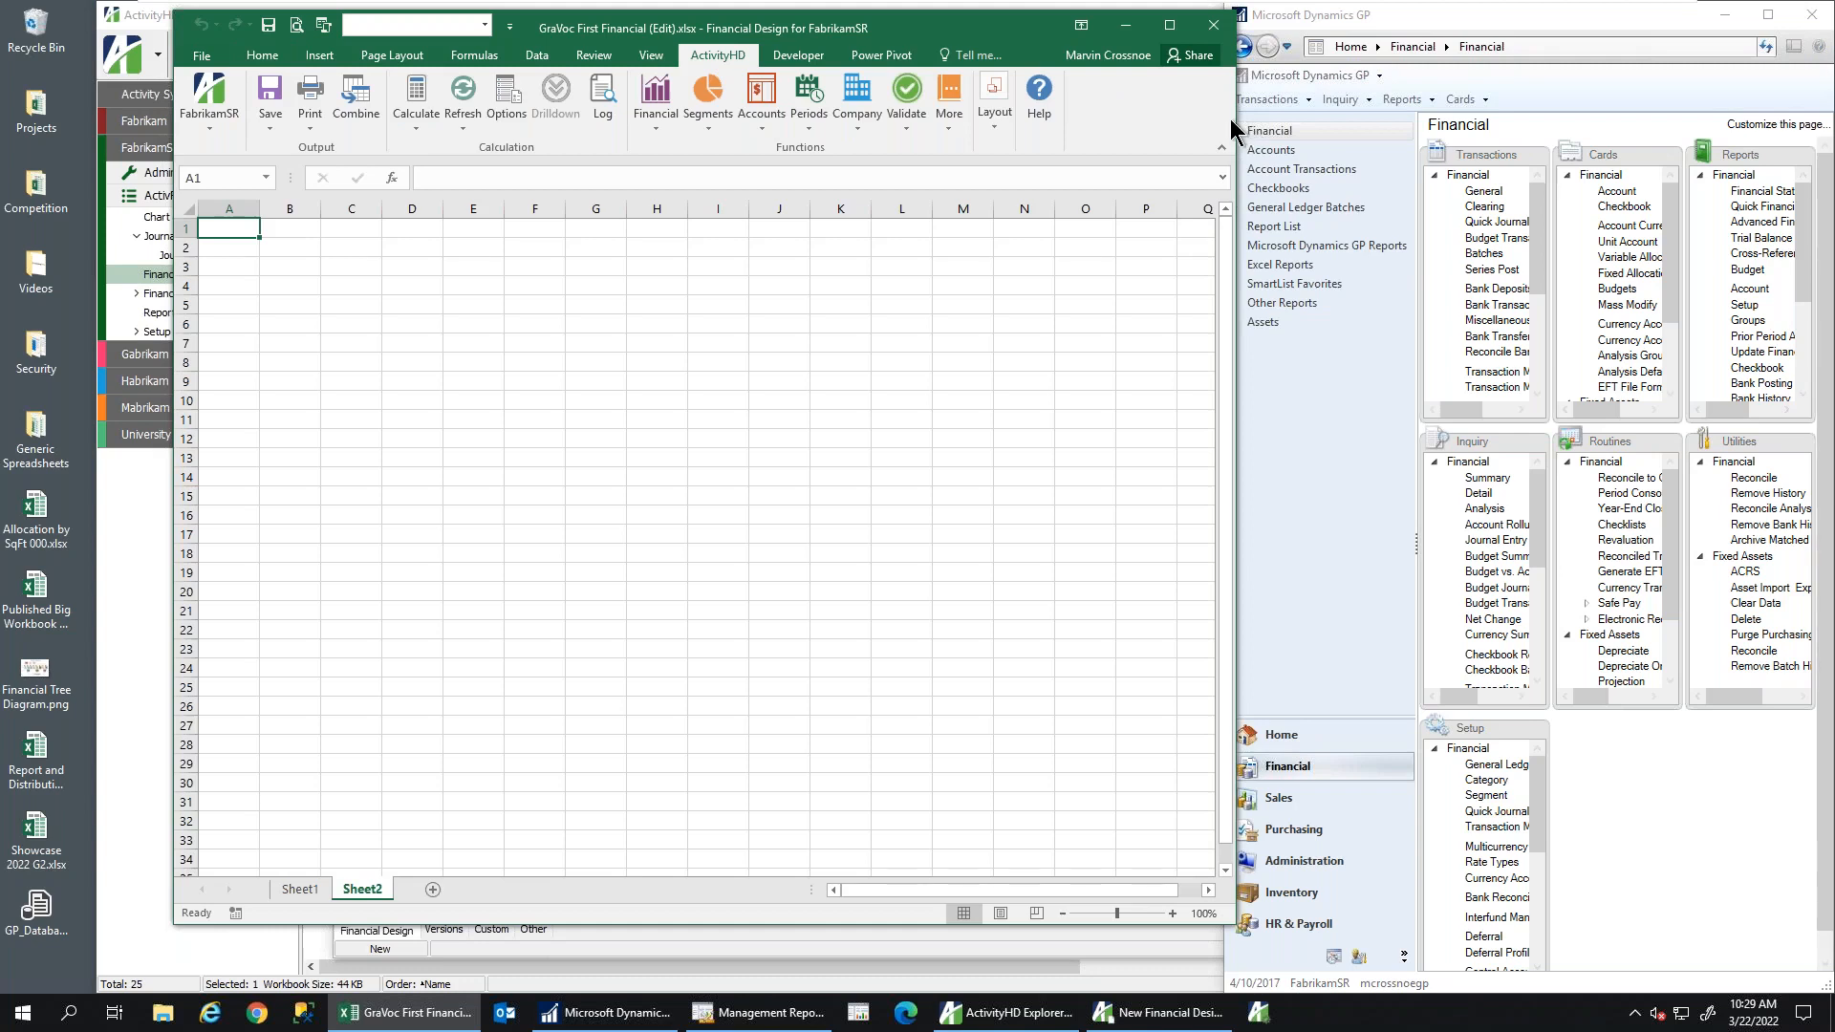
pyautogui.moveTo(1236, 116); pyautogui.dragTo(1373, 115)
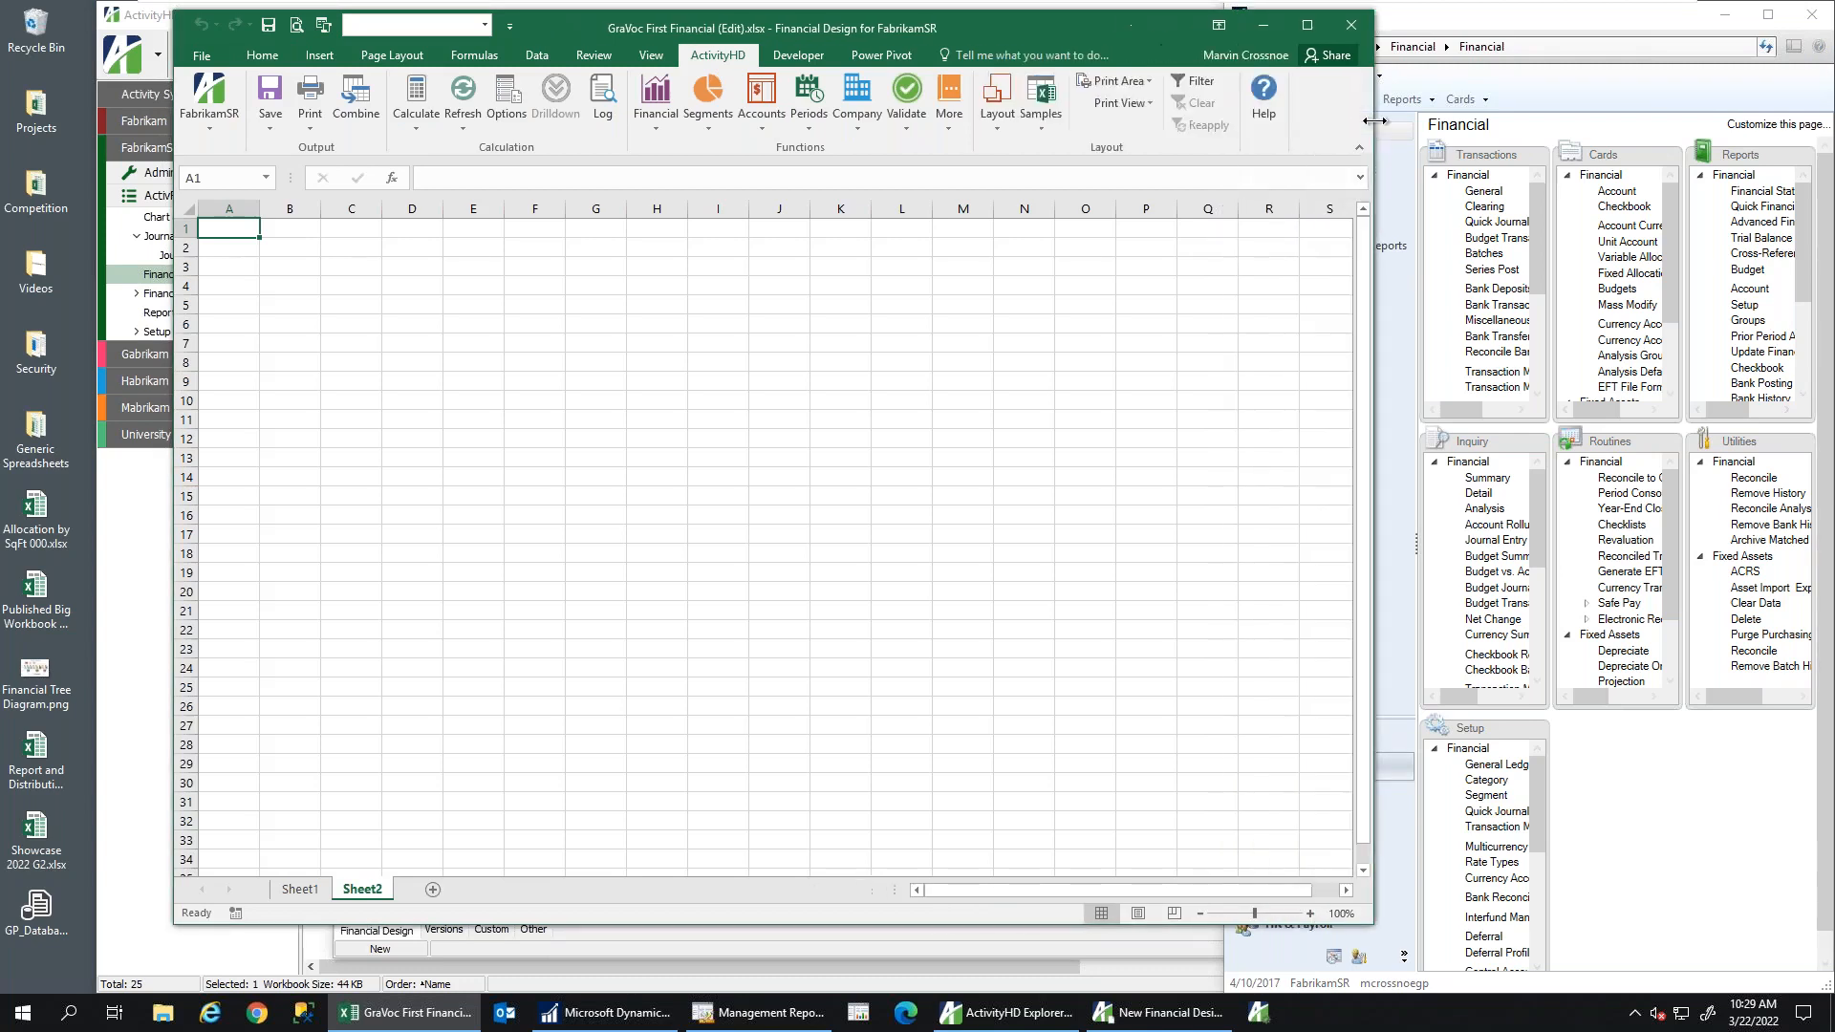
pyautogui.click(991, 119)
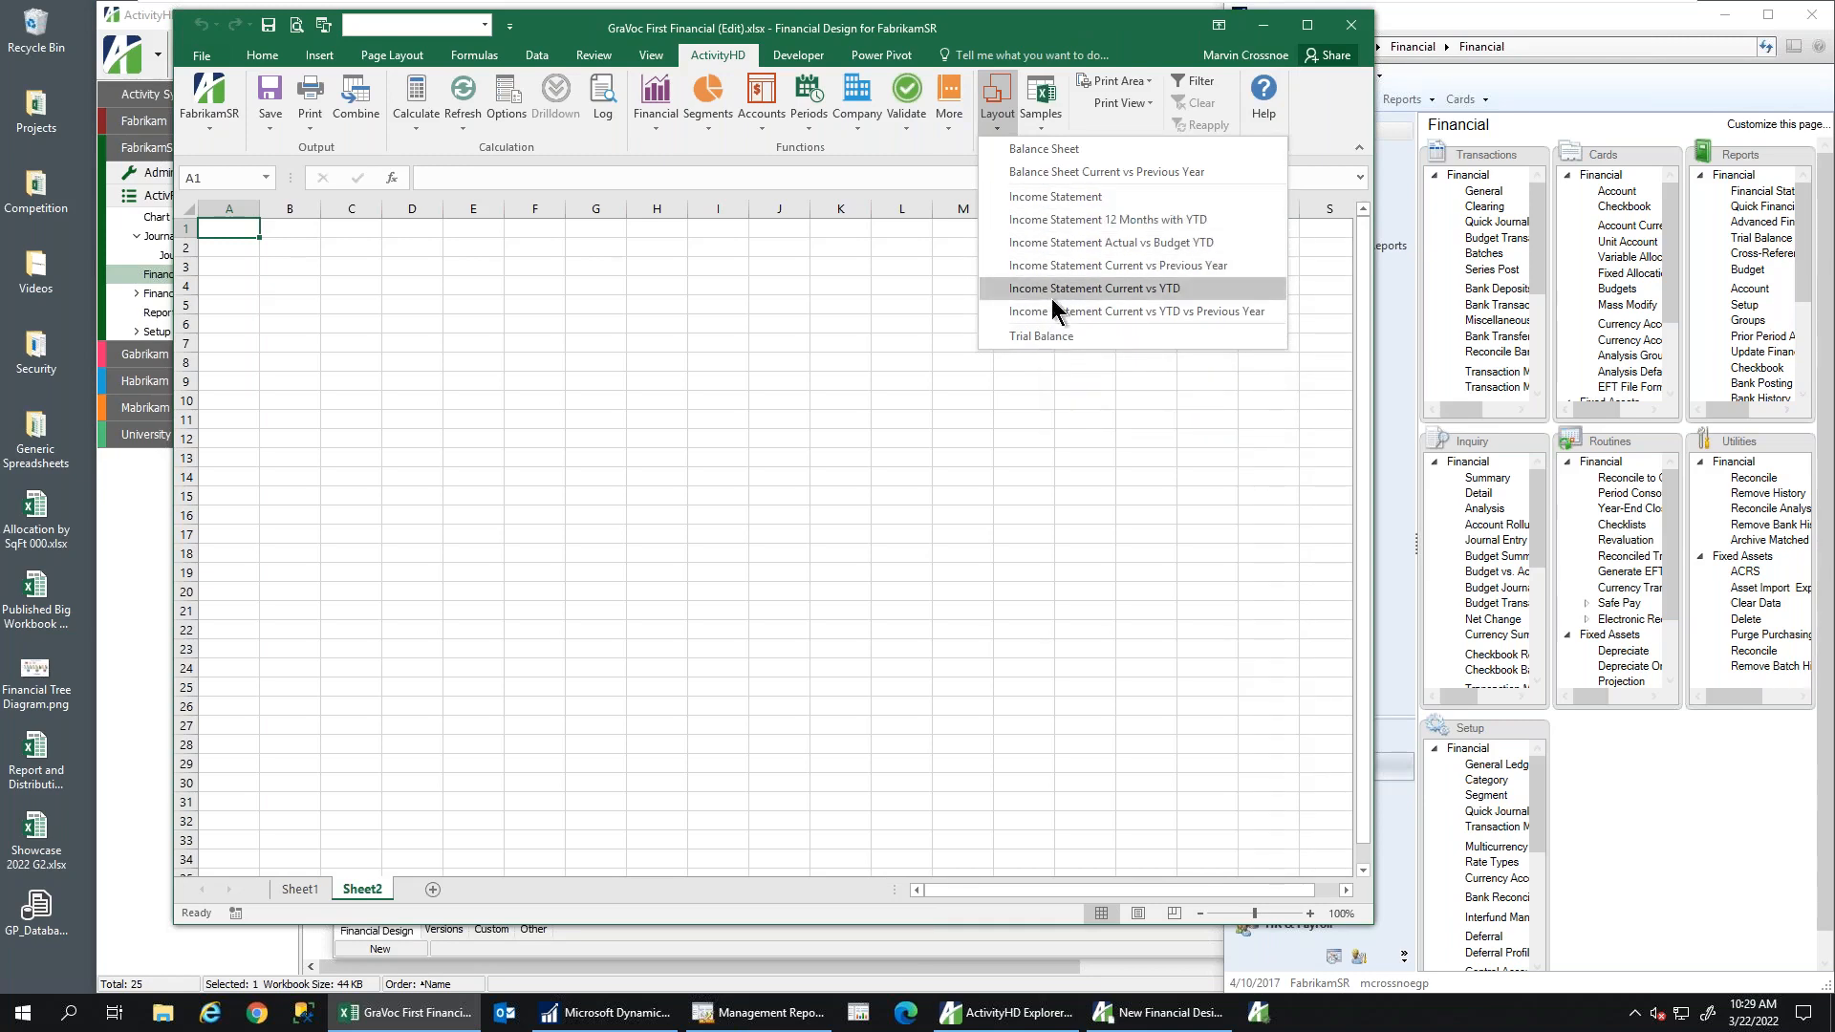
pyautogui.click(1032, 174)
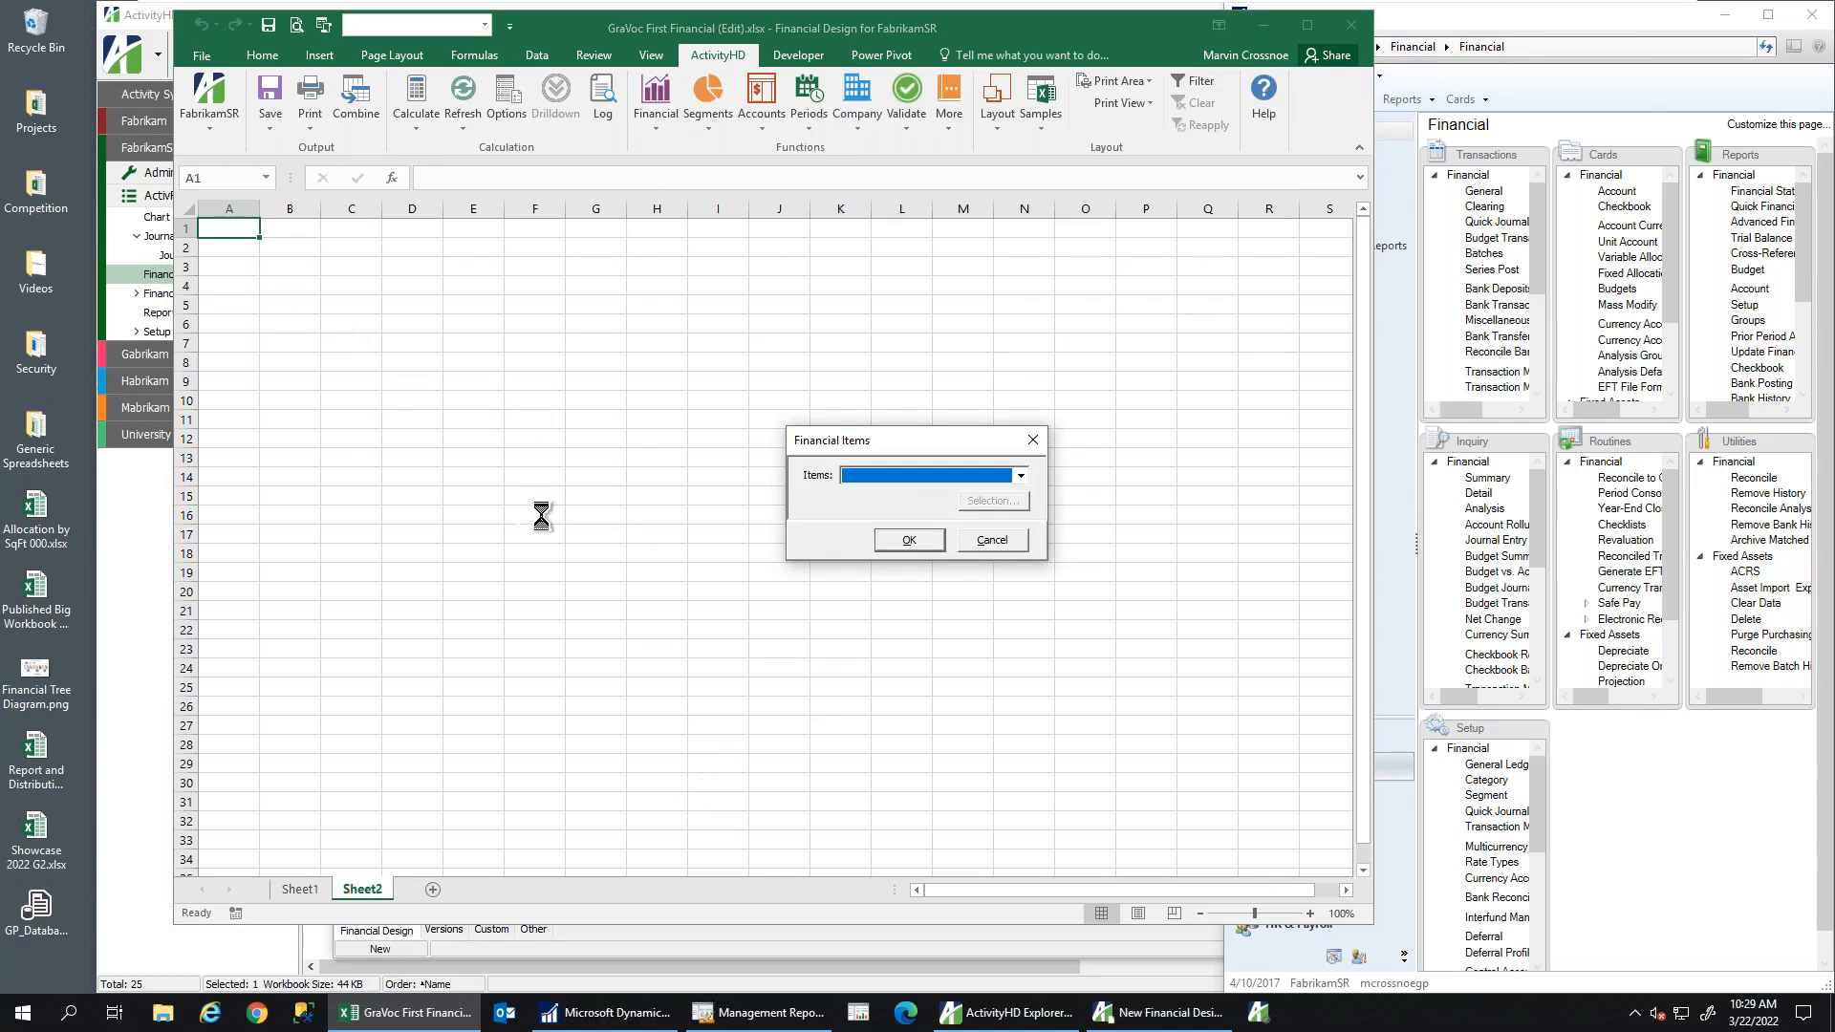
# Choose GP Balance Sheet as the financial items and generate the 27-row layout
pyautogui.click(1021, 477)
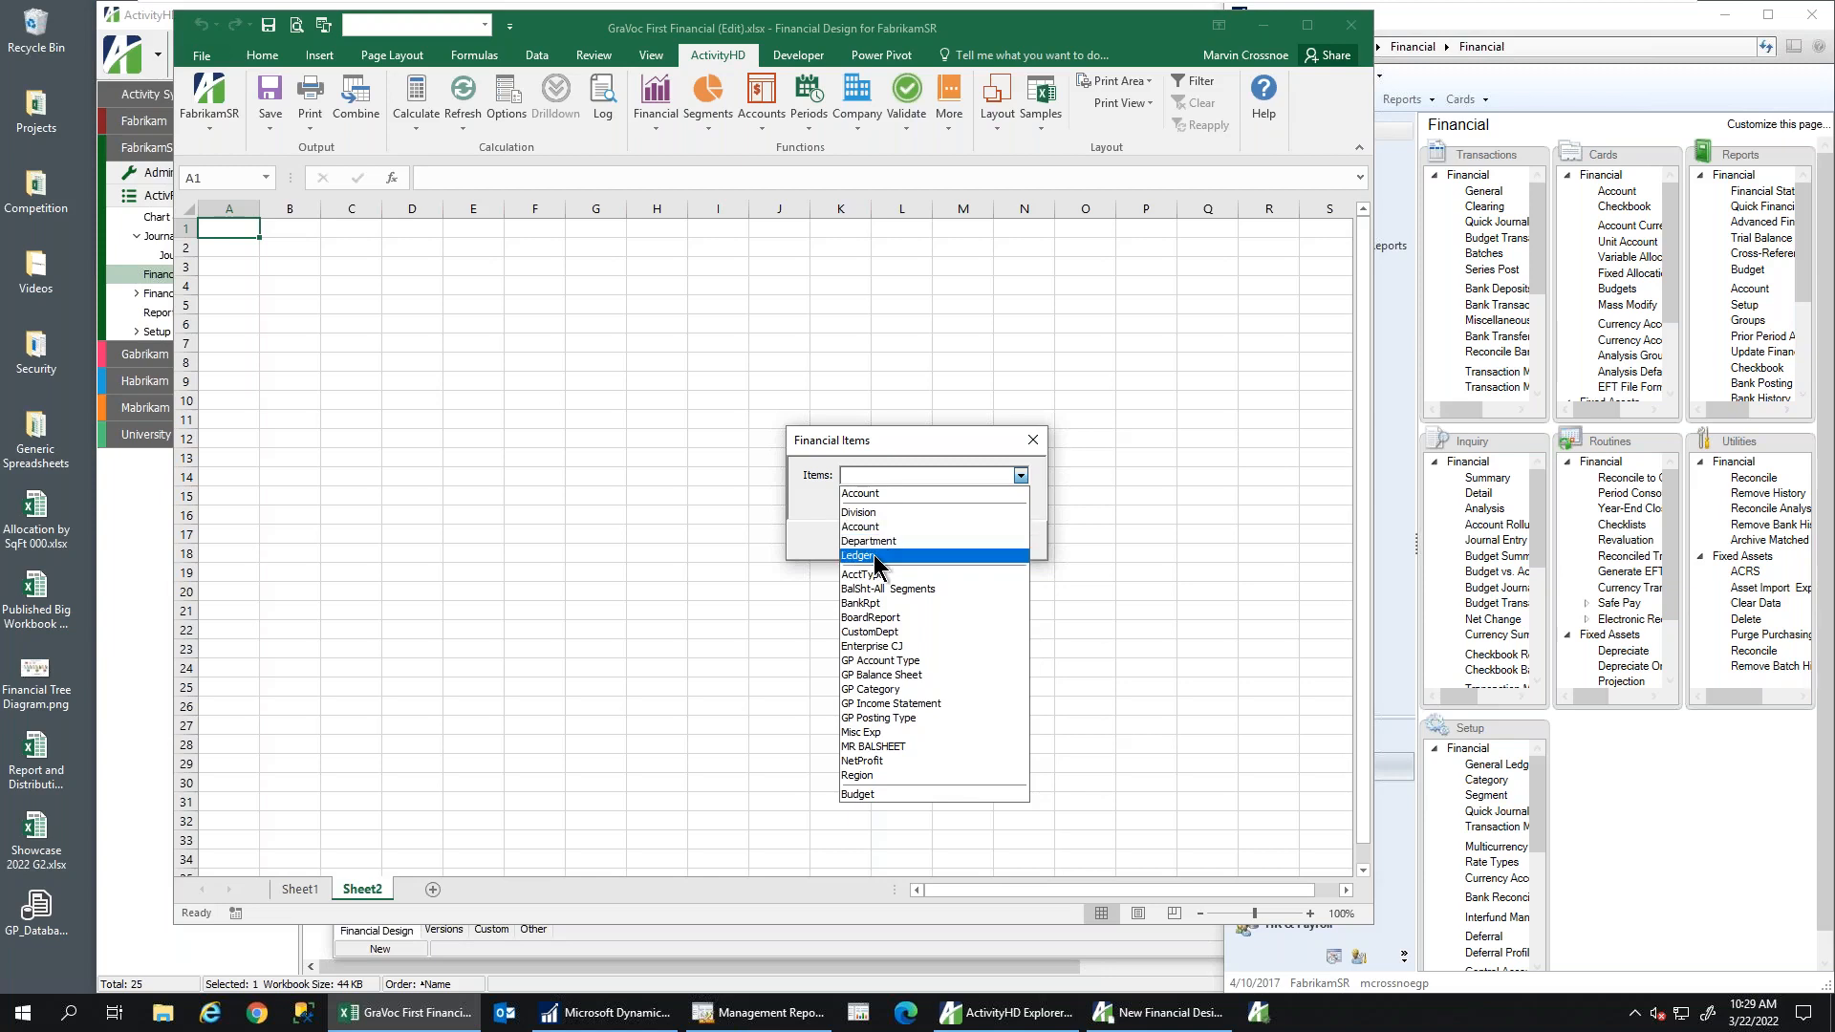
pyautogui.click(892, 697)
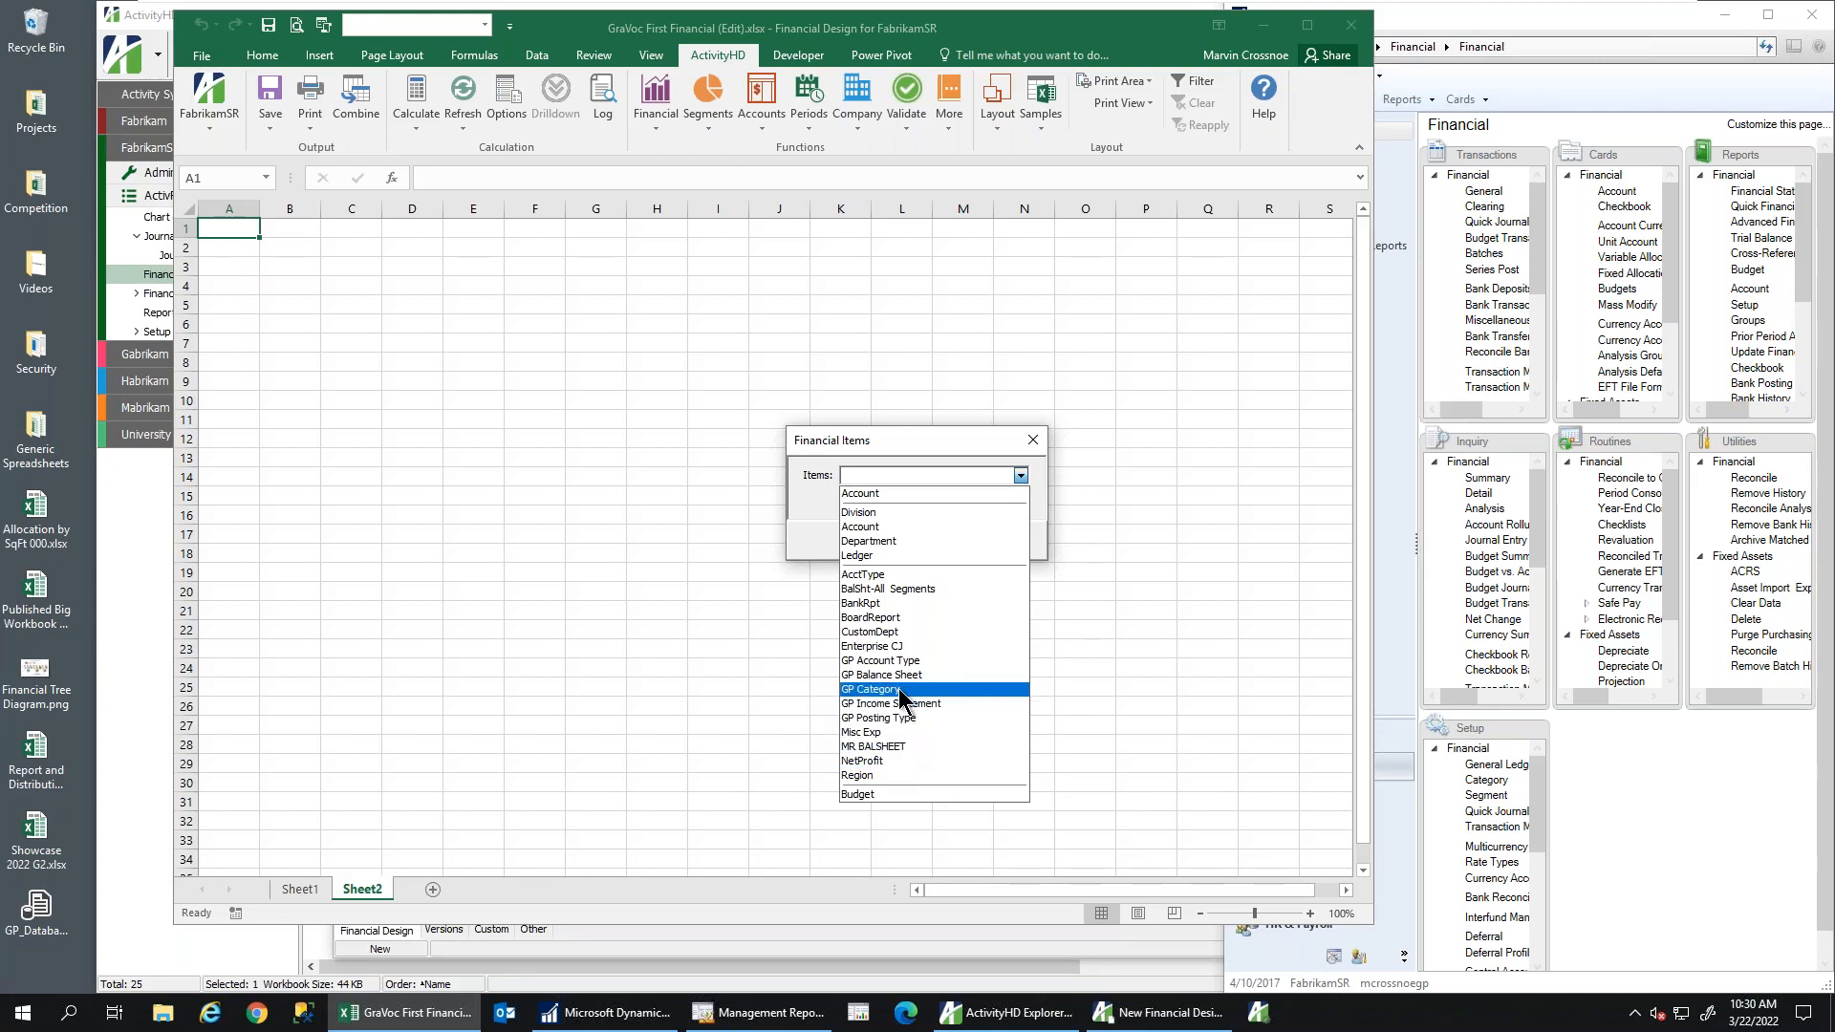
pyautogui.click(904, 678)
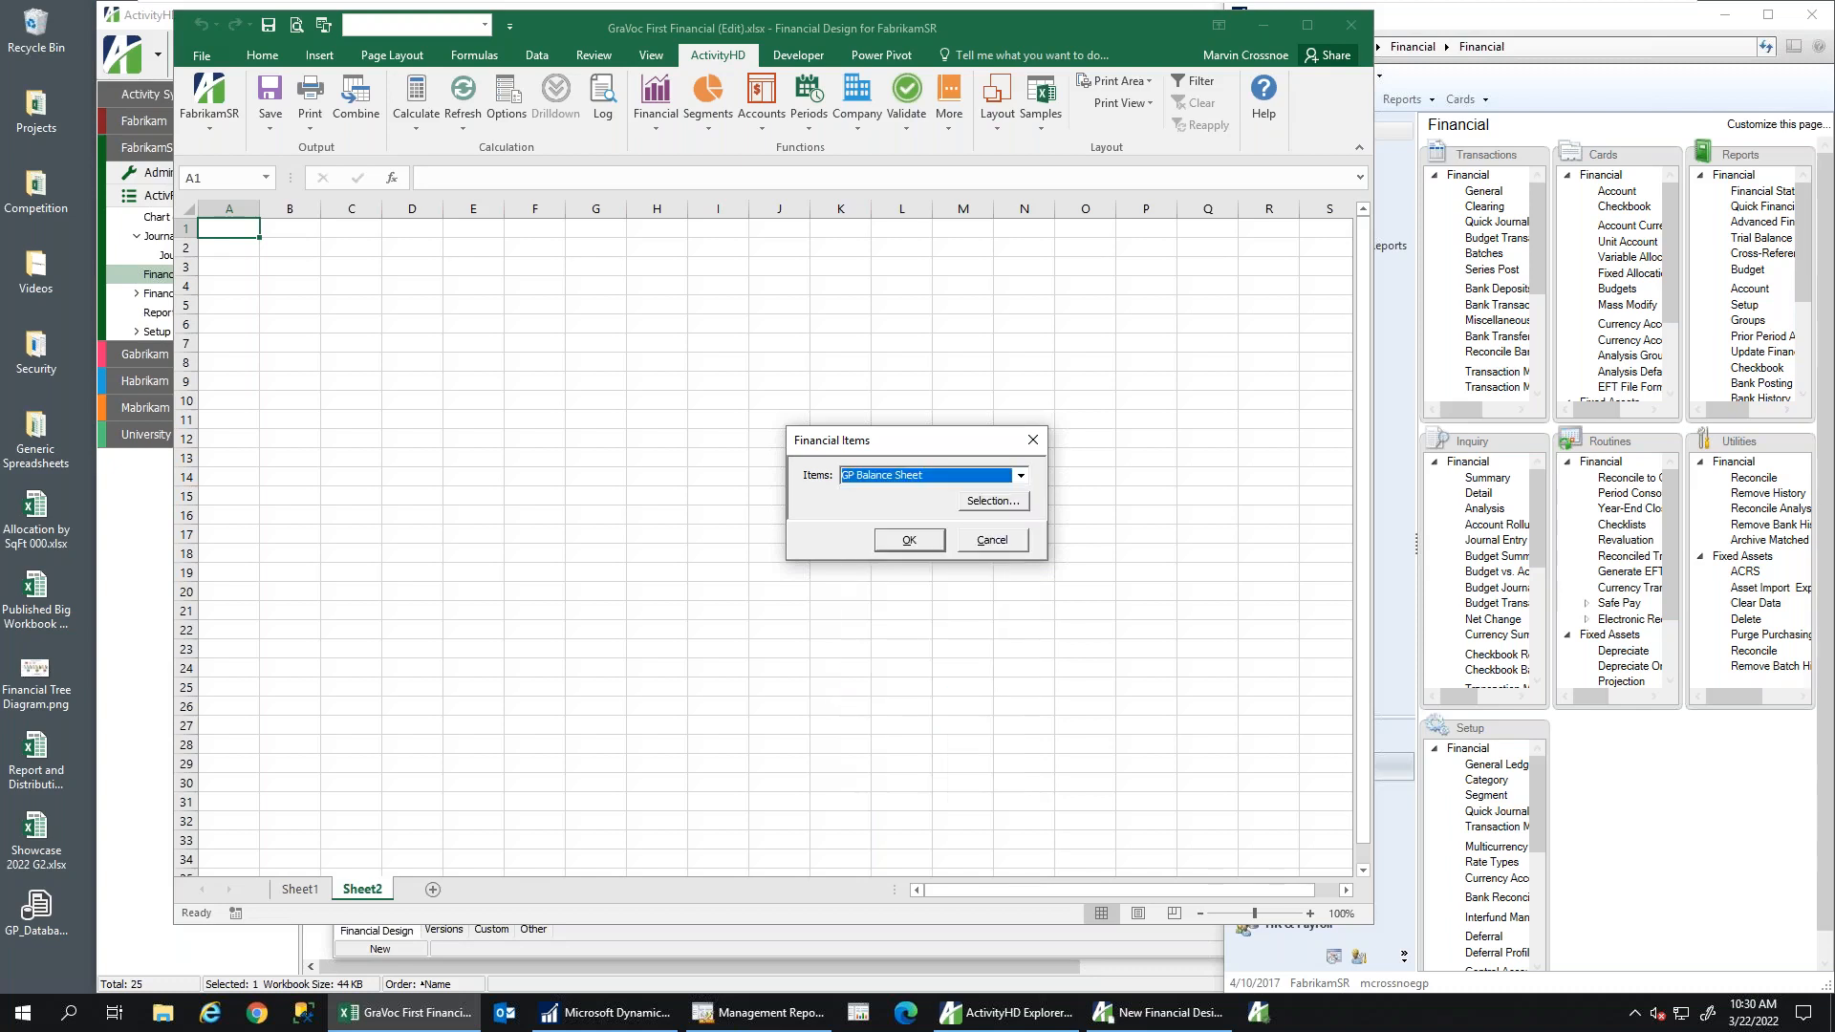
pyautogui.click(894, 543)
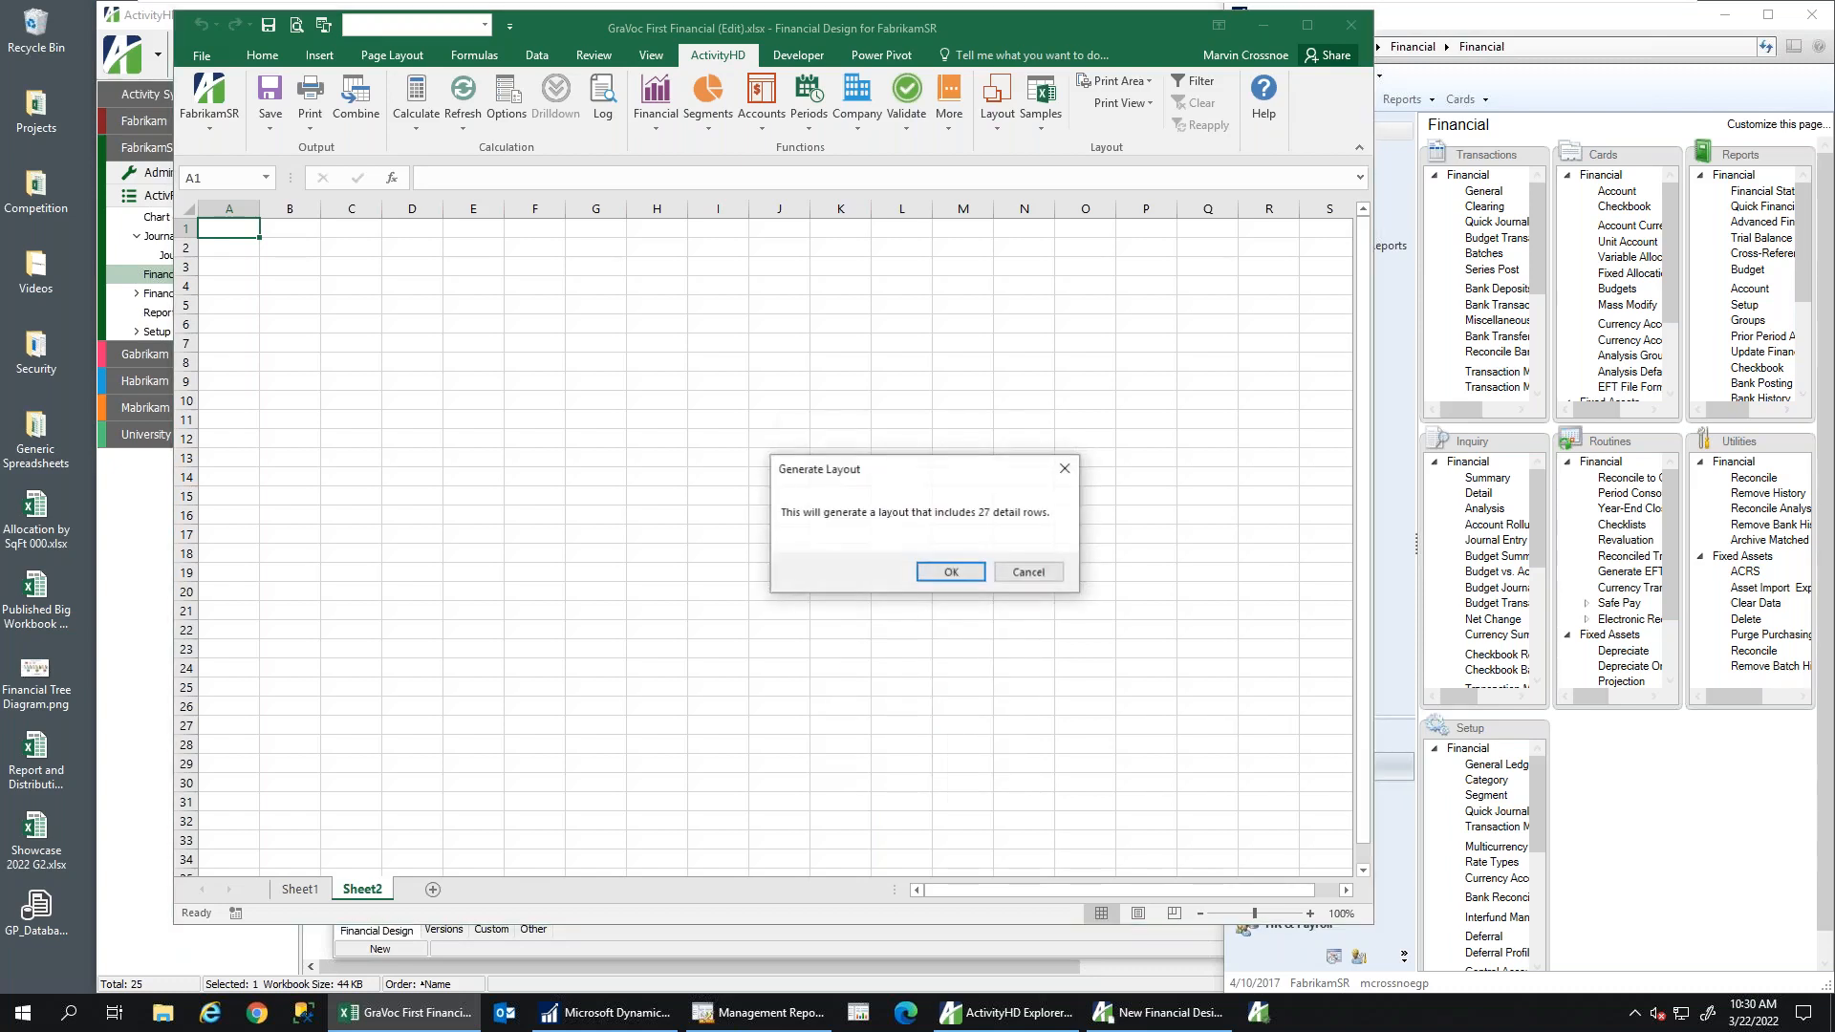
pyautogui.click(949, 571)
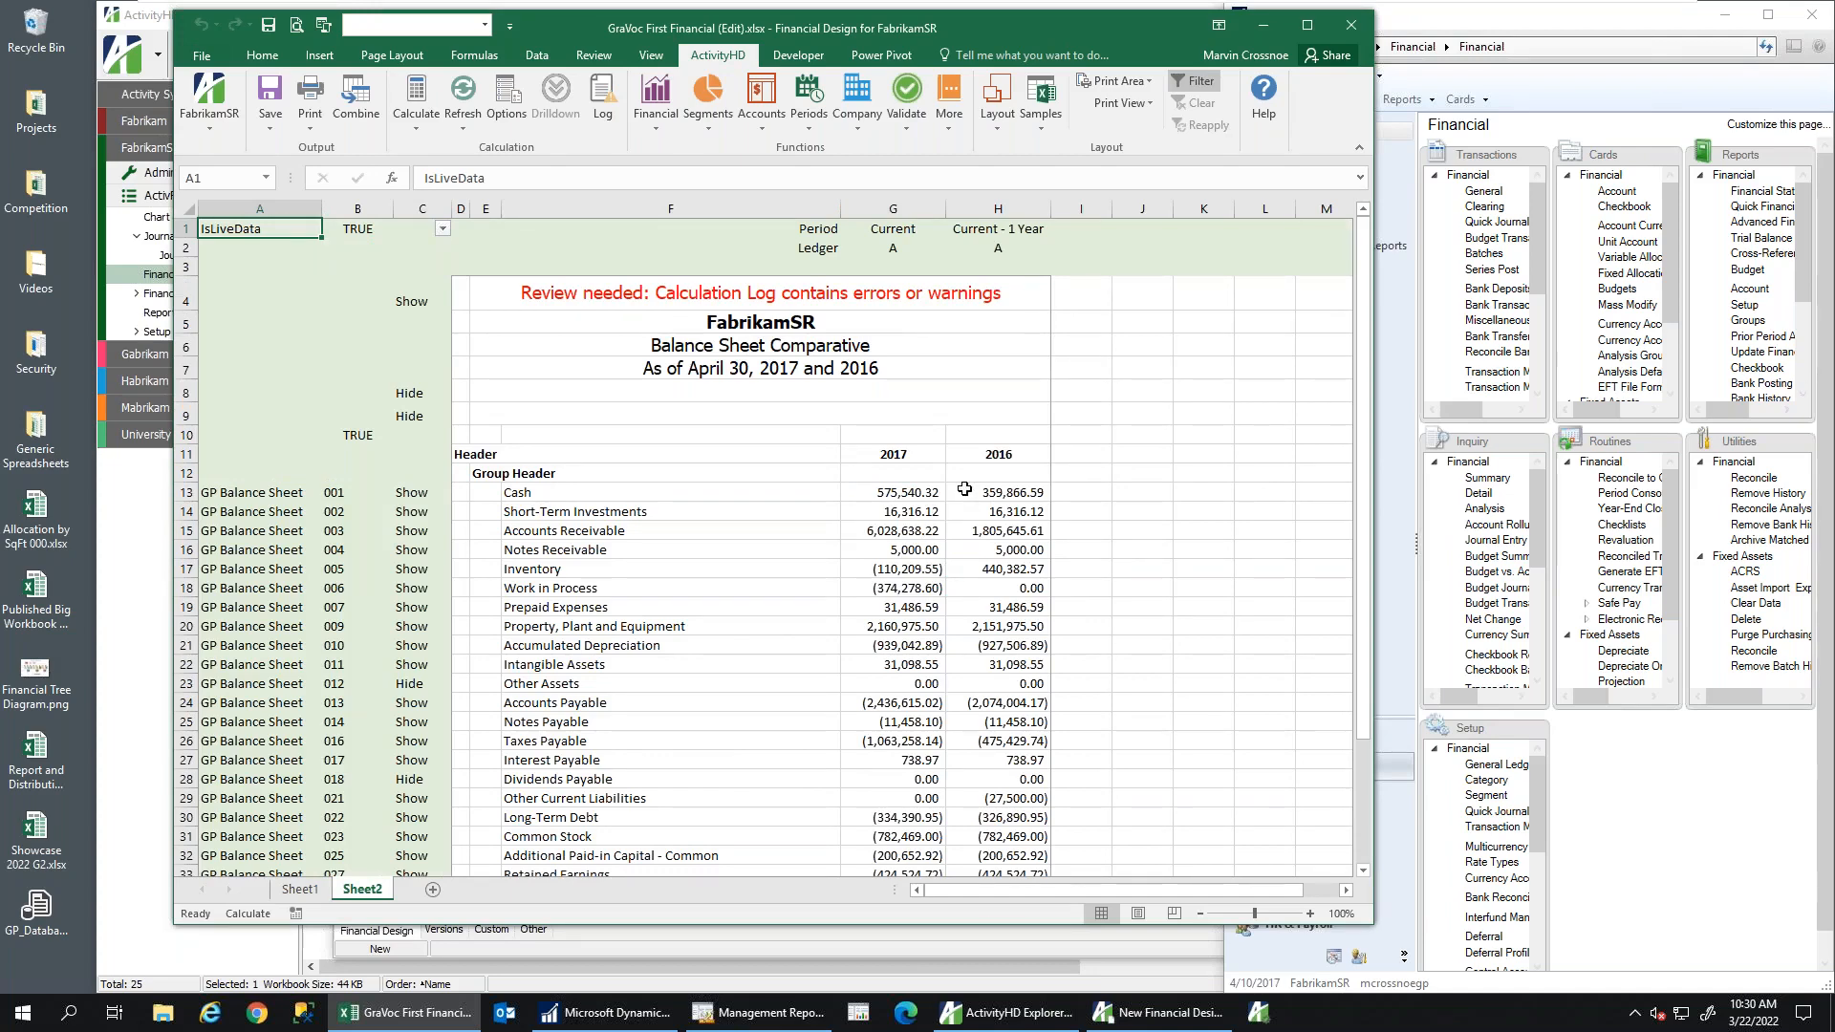
pyautogui.click(913, 207)
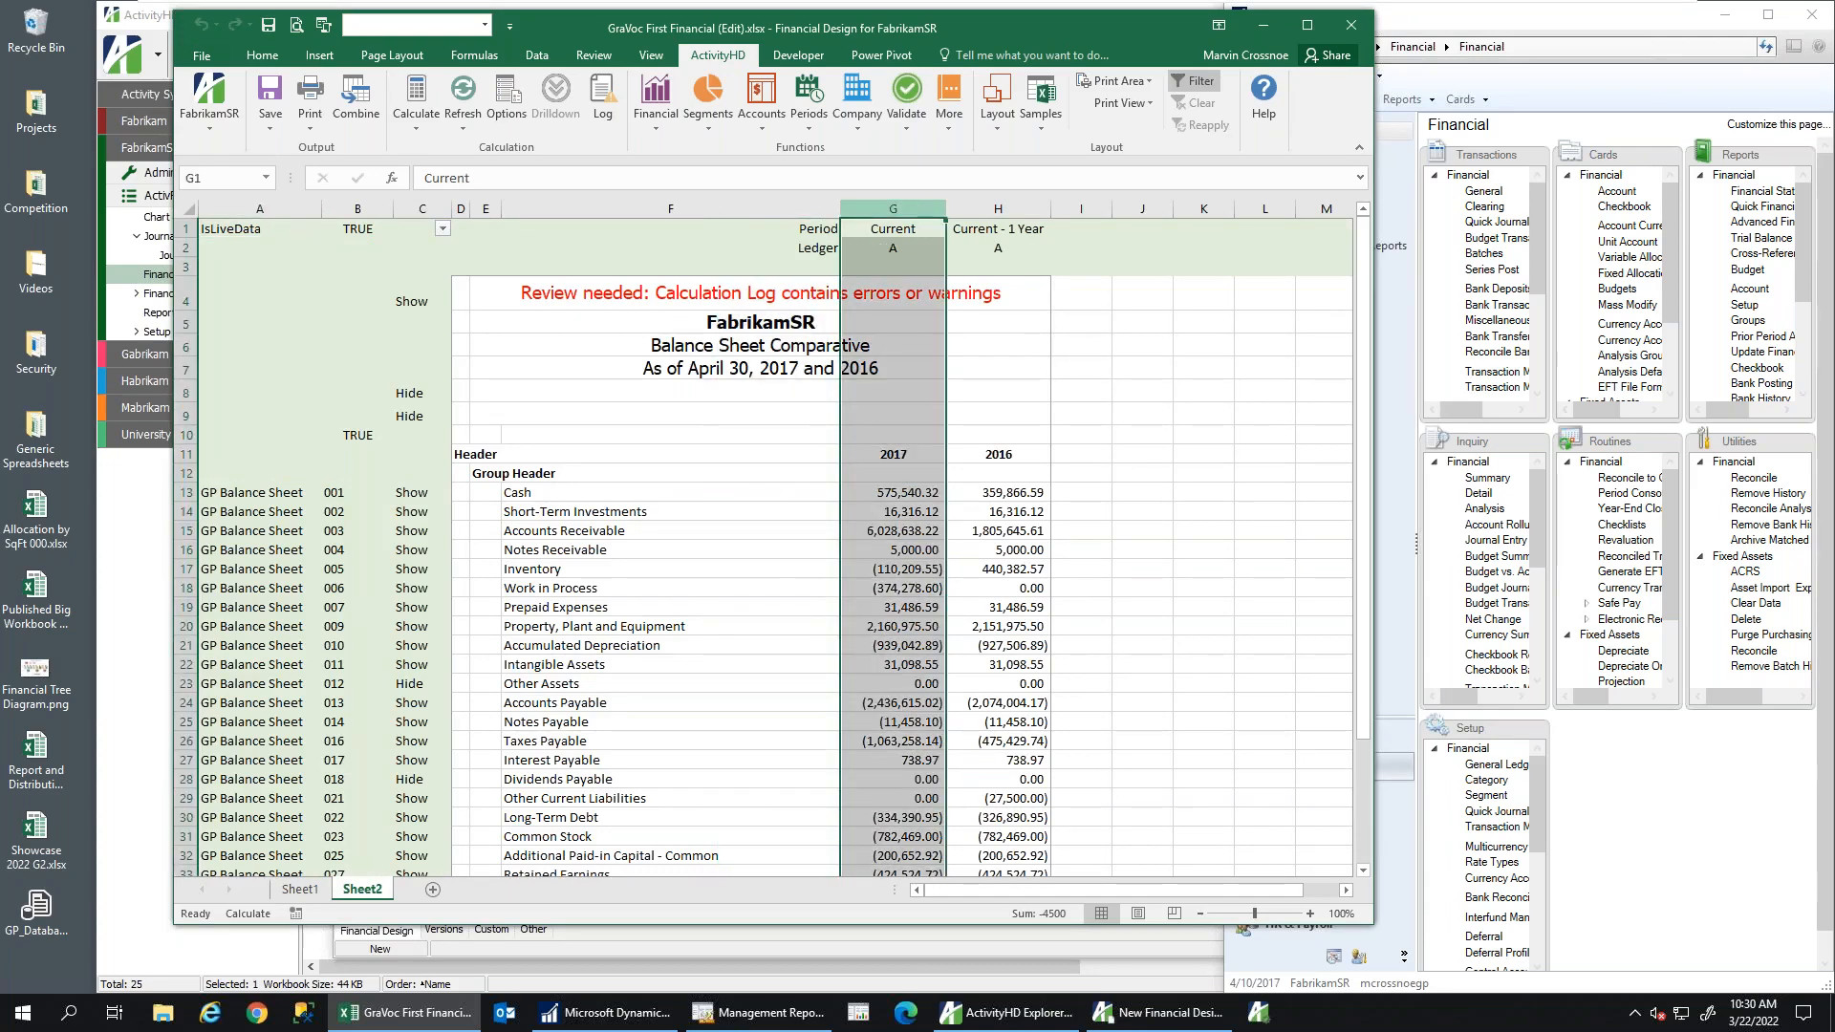
pyautogui.click(994, 207)
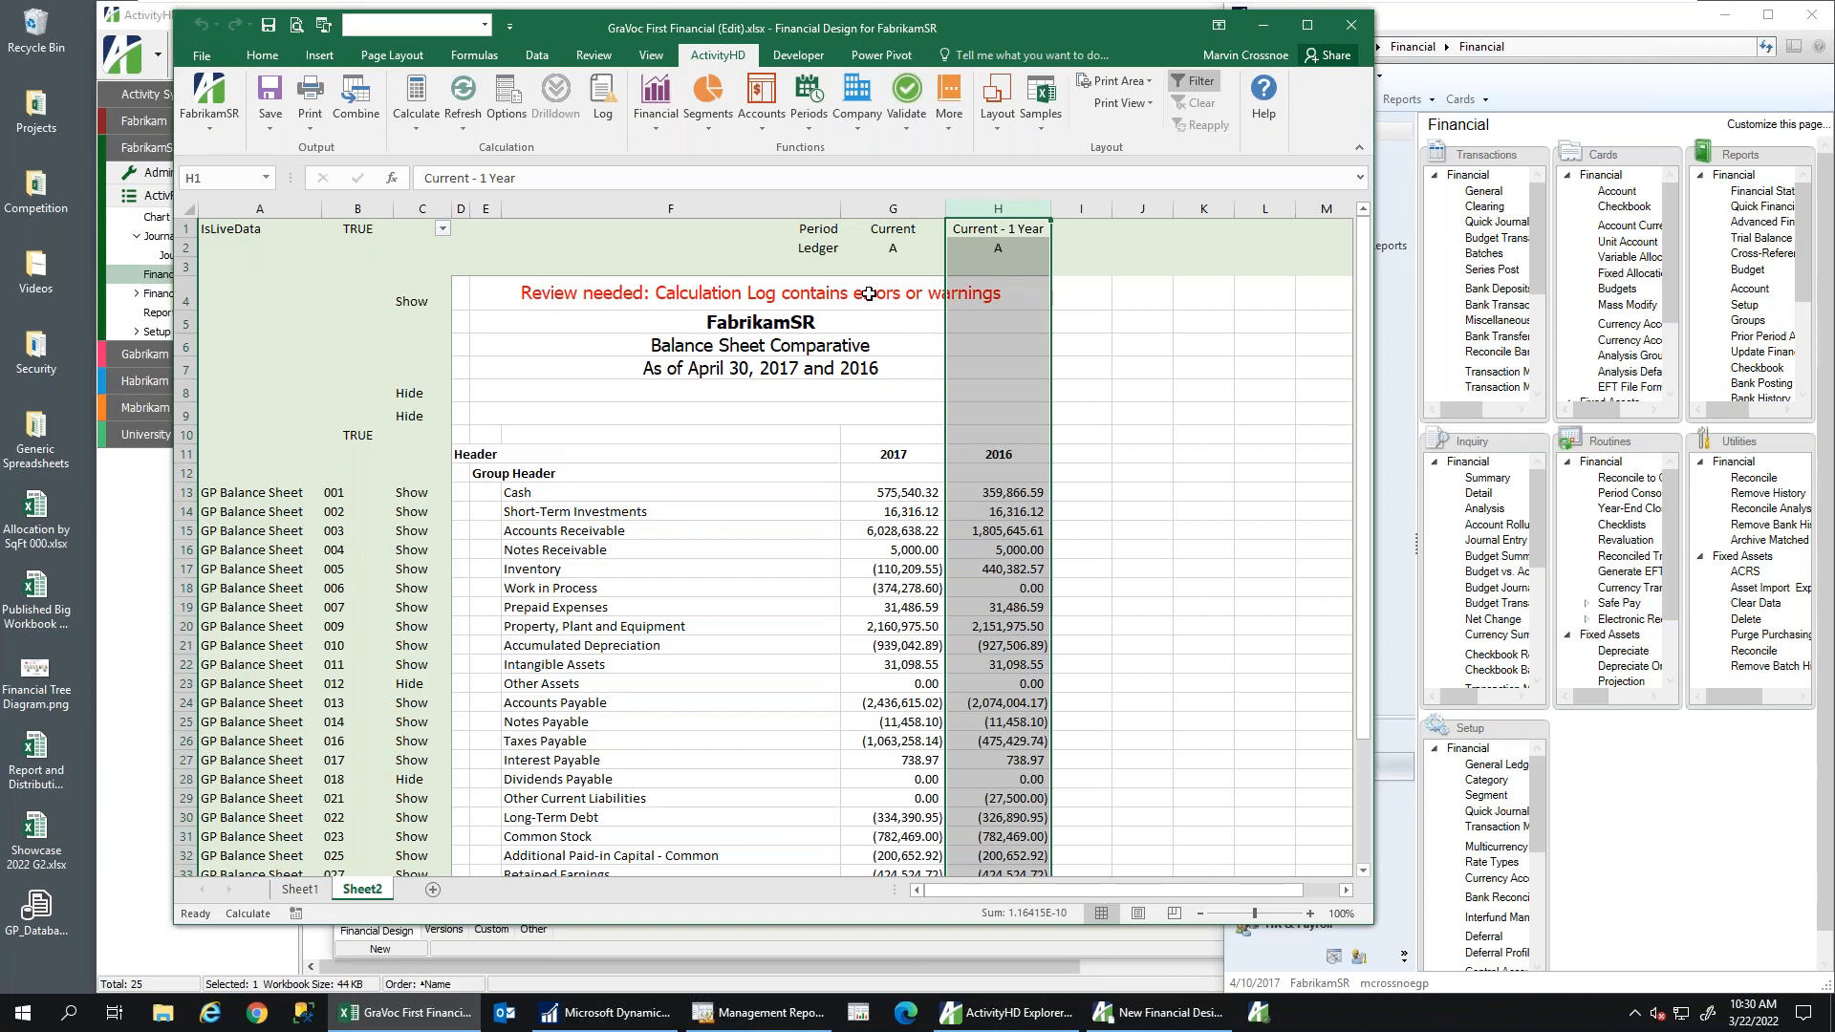
pyautogui.click(808, 453)
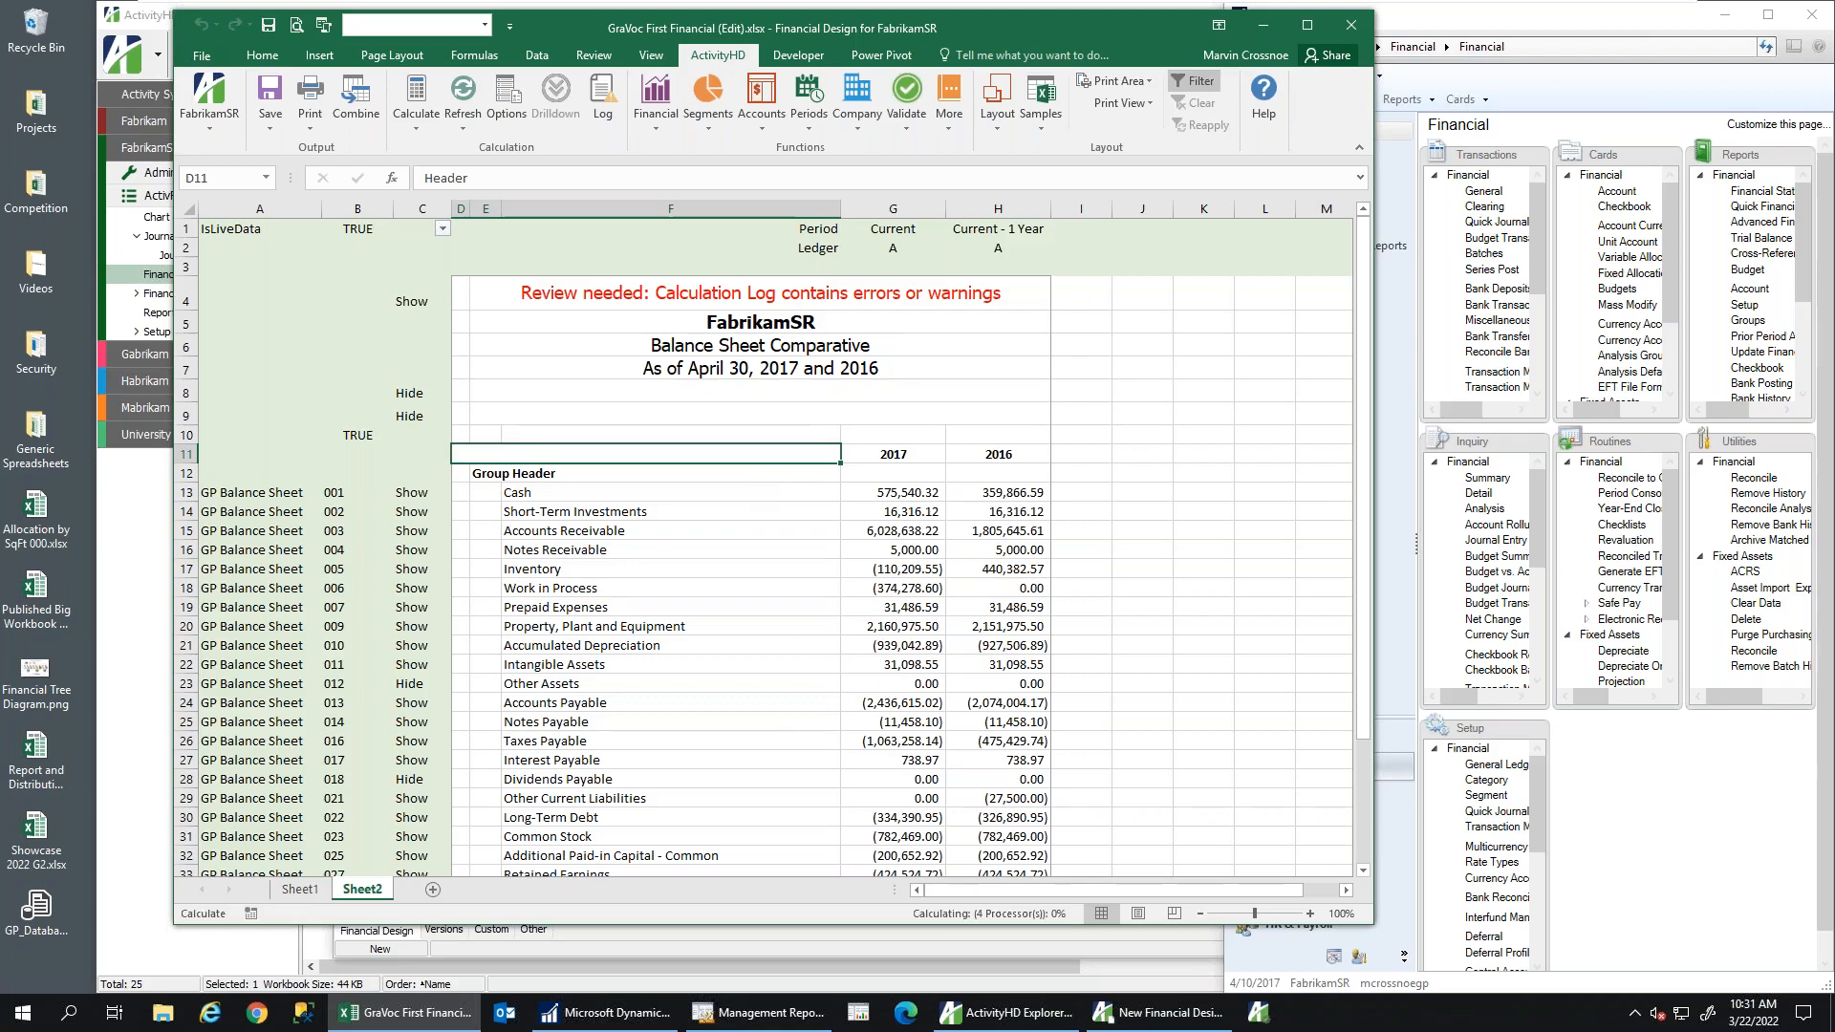
# Clear the Header label in D11 and rename Group Header in E12 to 'Assets'
pyautogui.press('Delete')
pyautogui.click(505, 473)
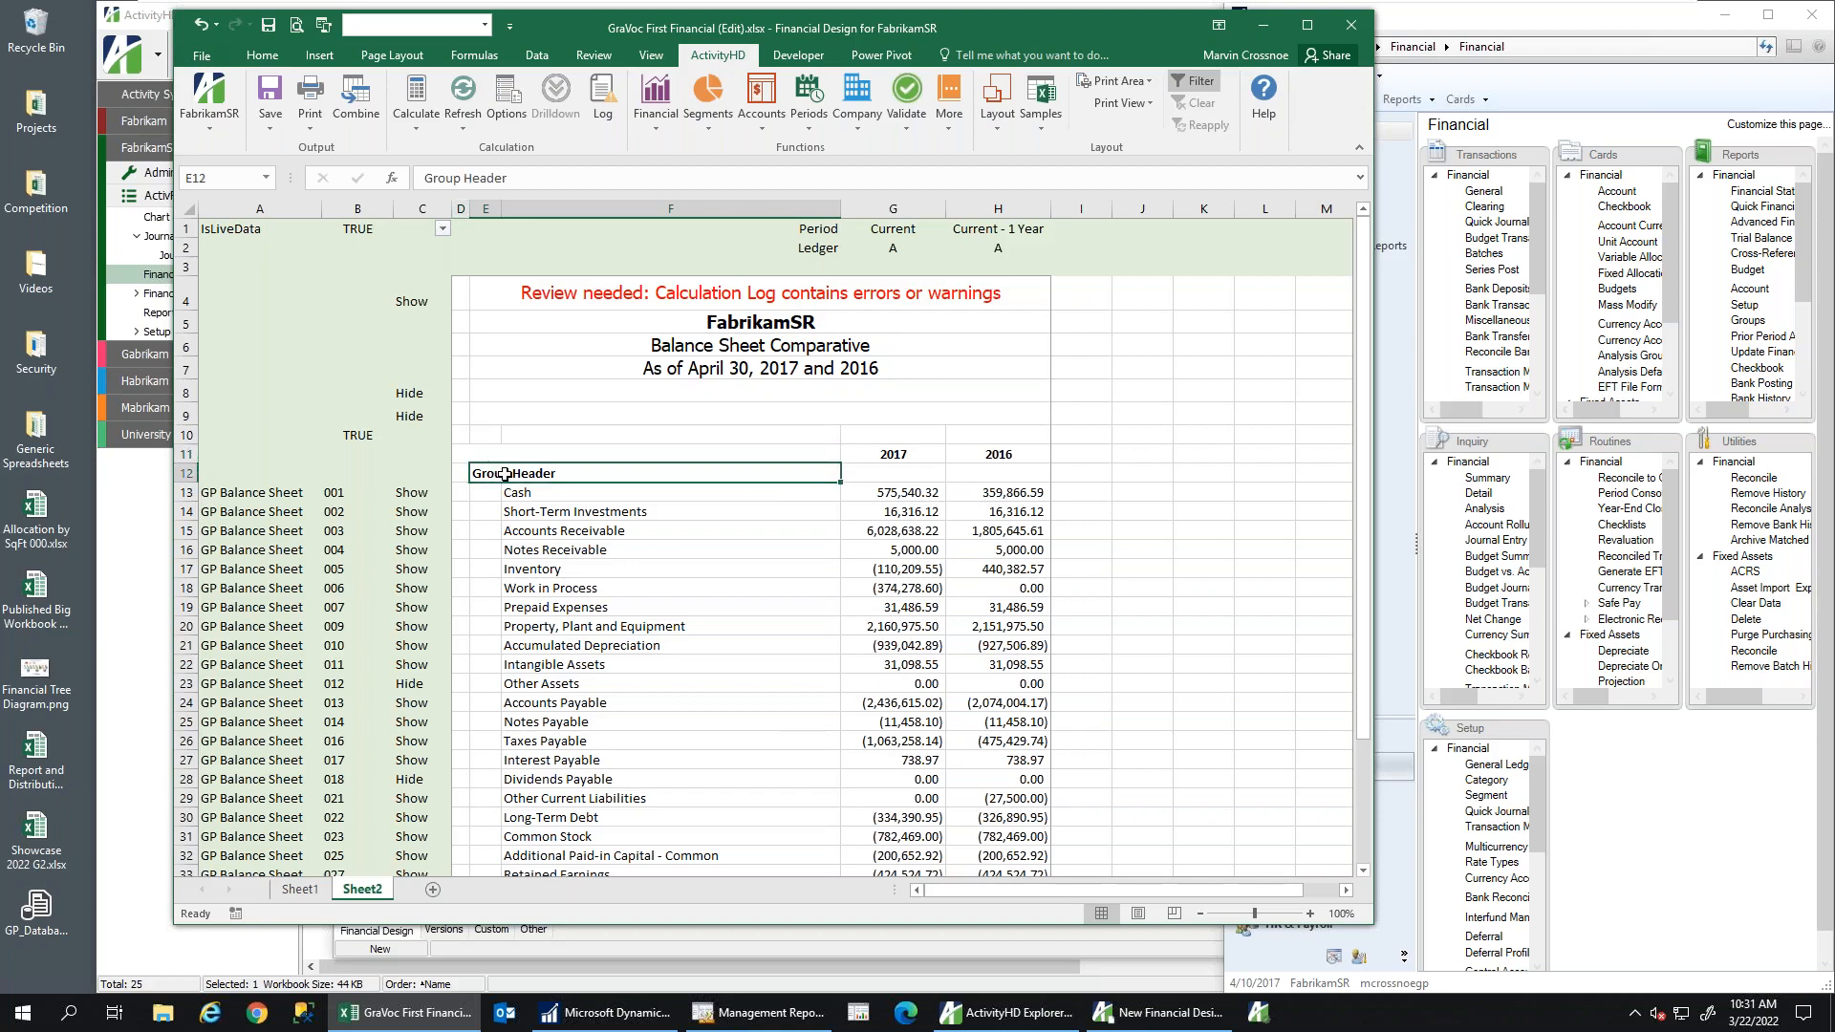
pyautogui.write('Assets')
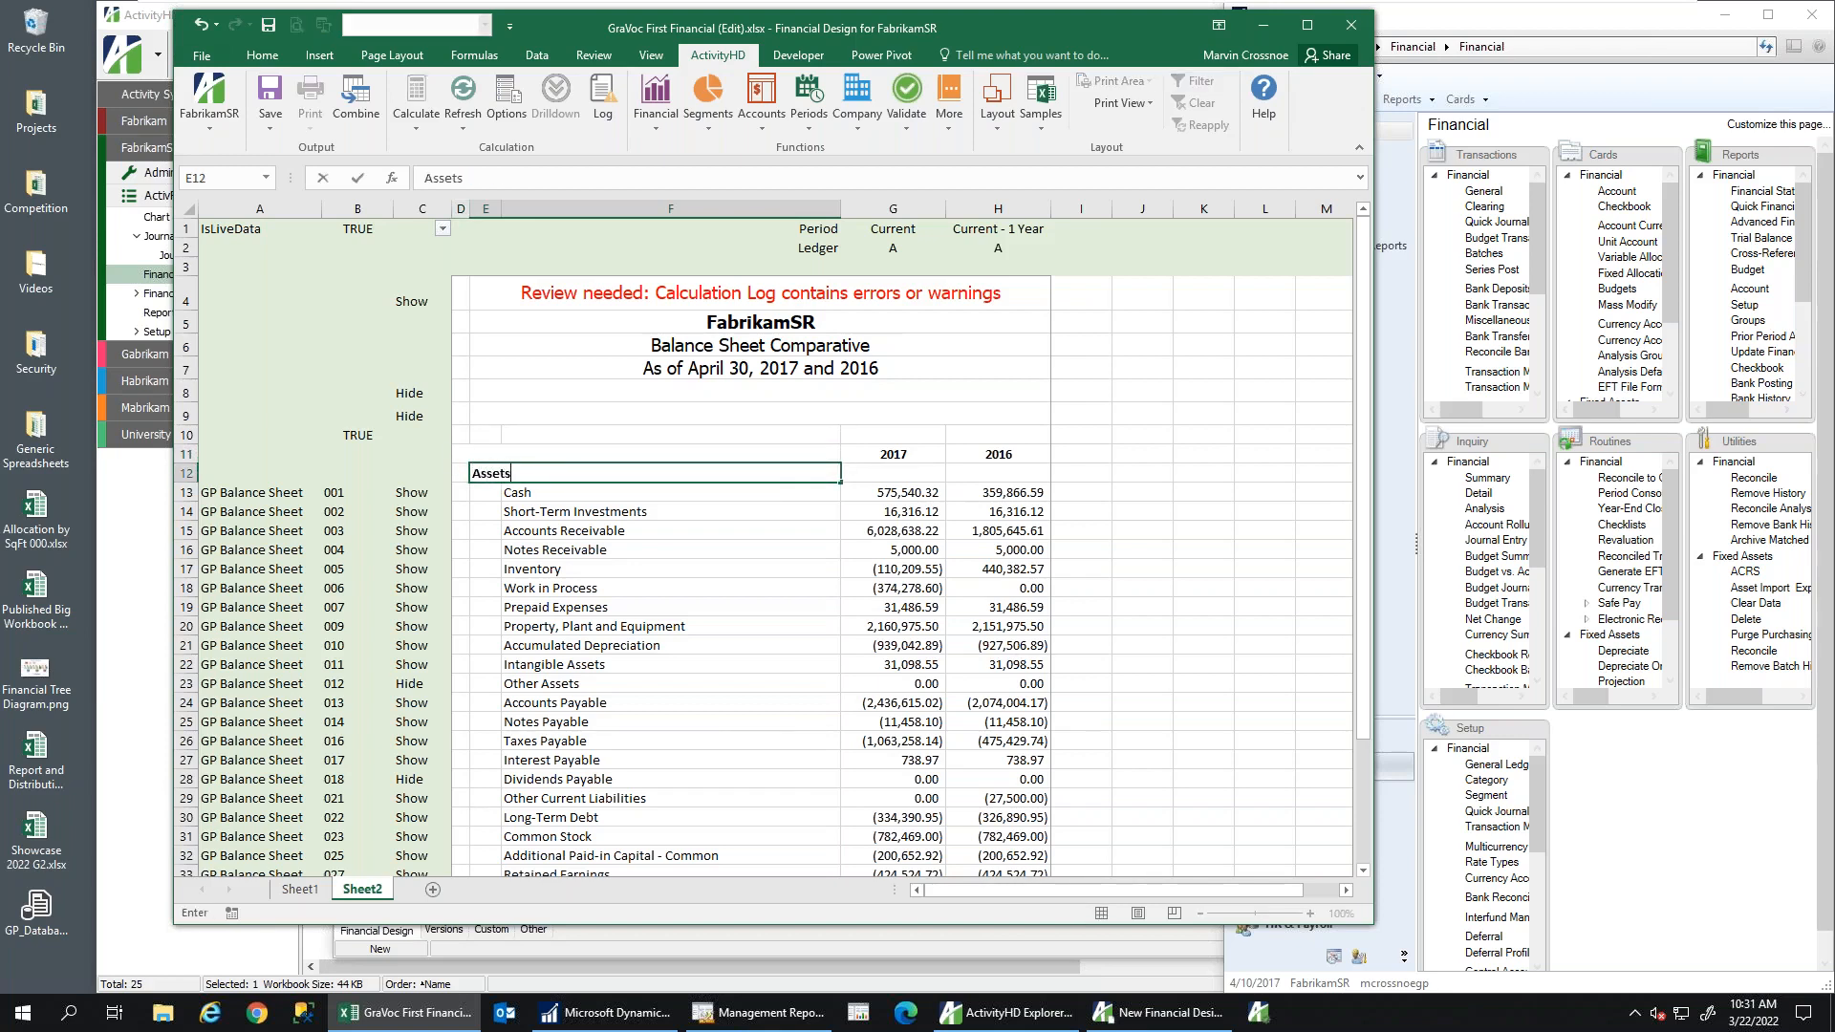
pyautogui.press('Tab')
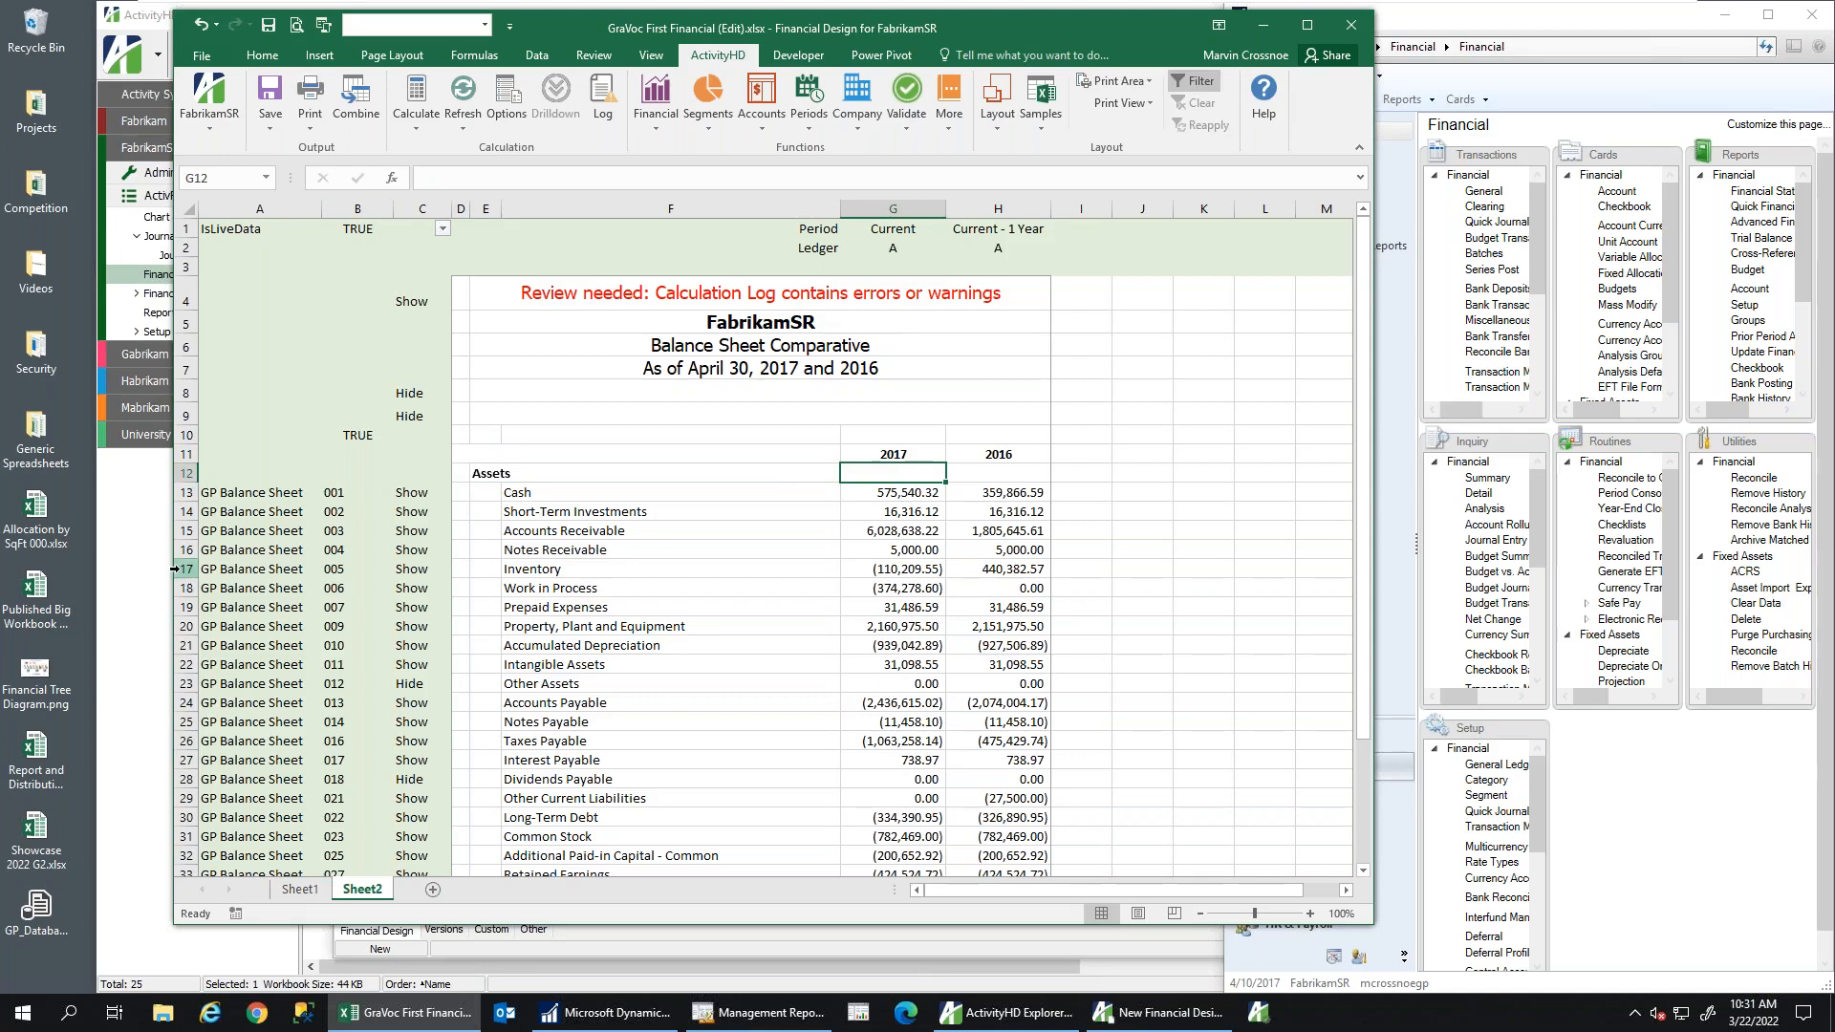
# Insert four rows below Notes Receivable and add a bordered, Accounting-format =SUM(G13:G16) subtotal filled to H17
pyautogui.moveTo(178, 569); pyautogui.dragTo(178, 629)
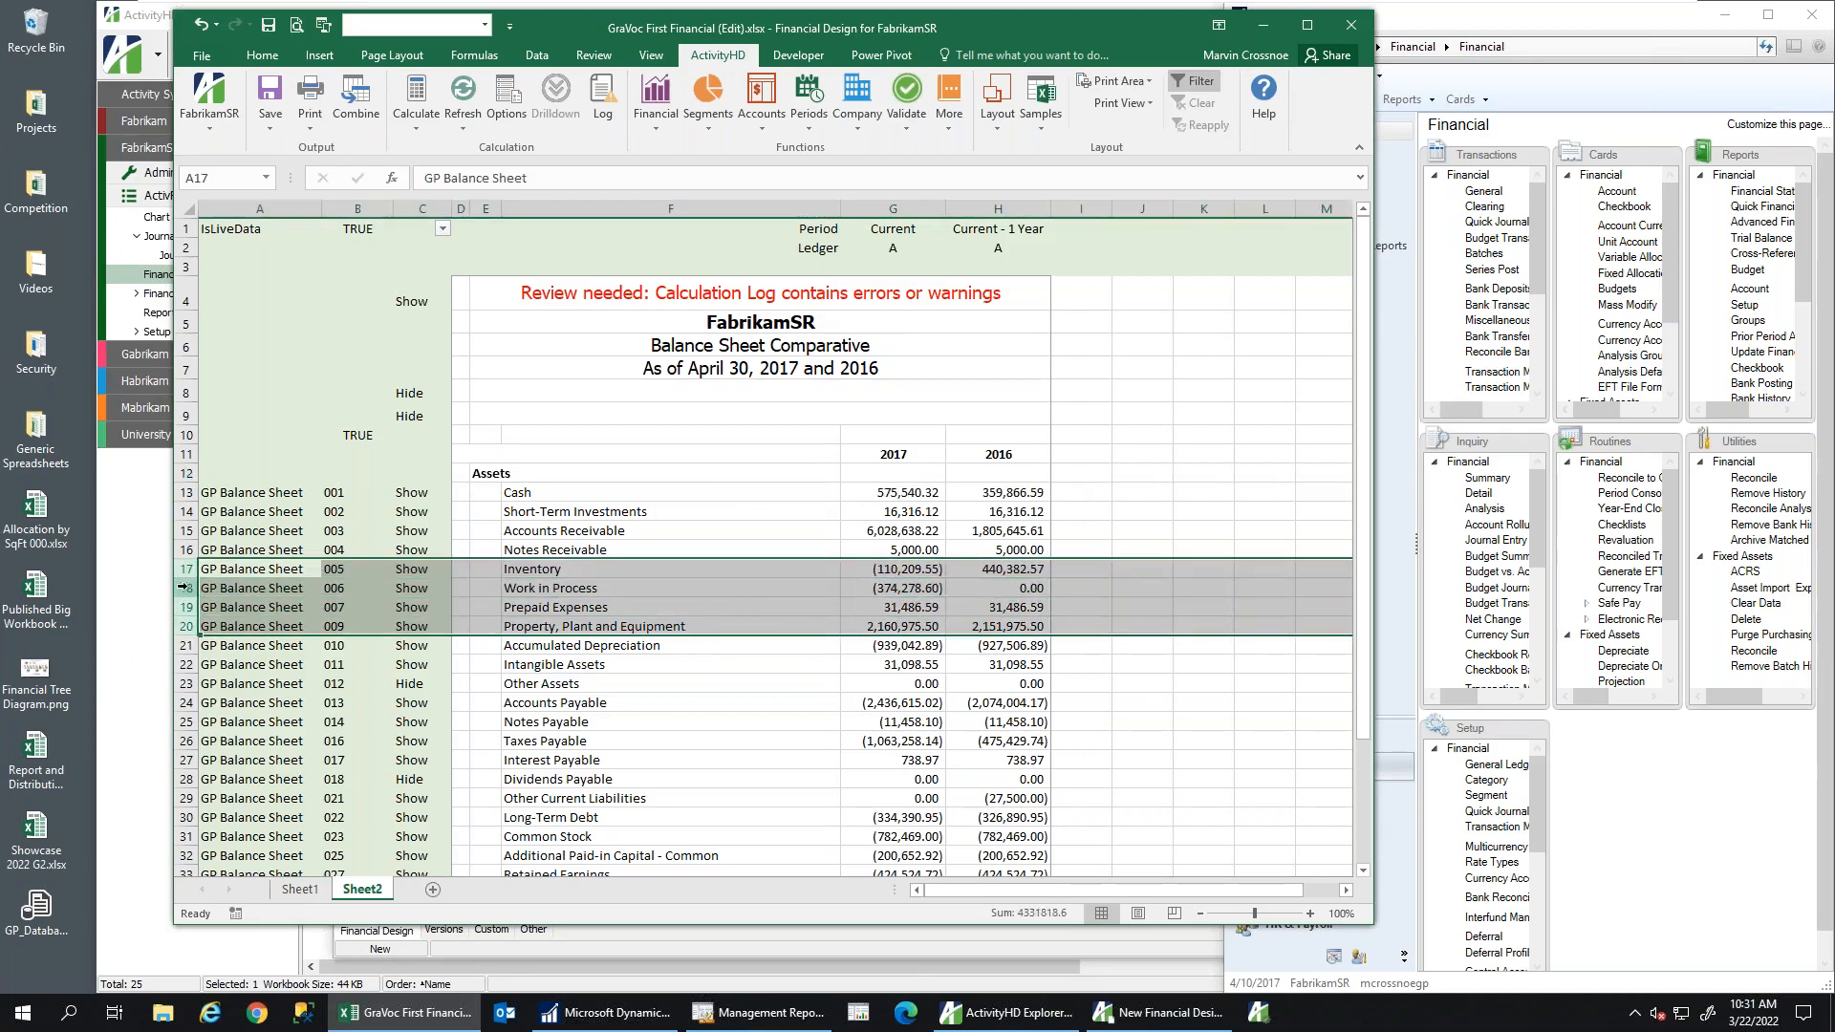
pyautogui.rightClick(191, 592)
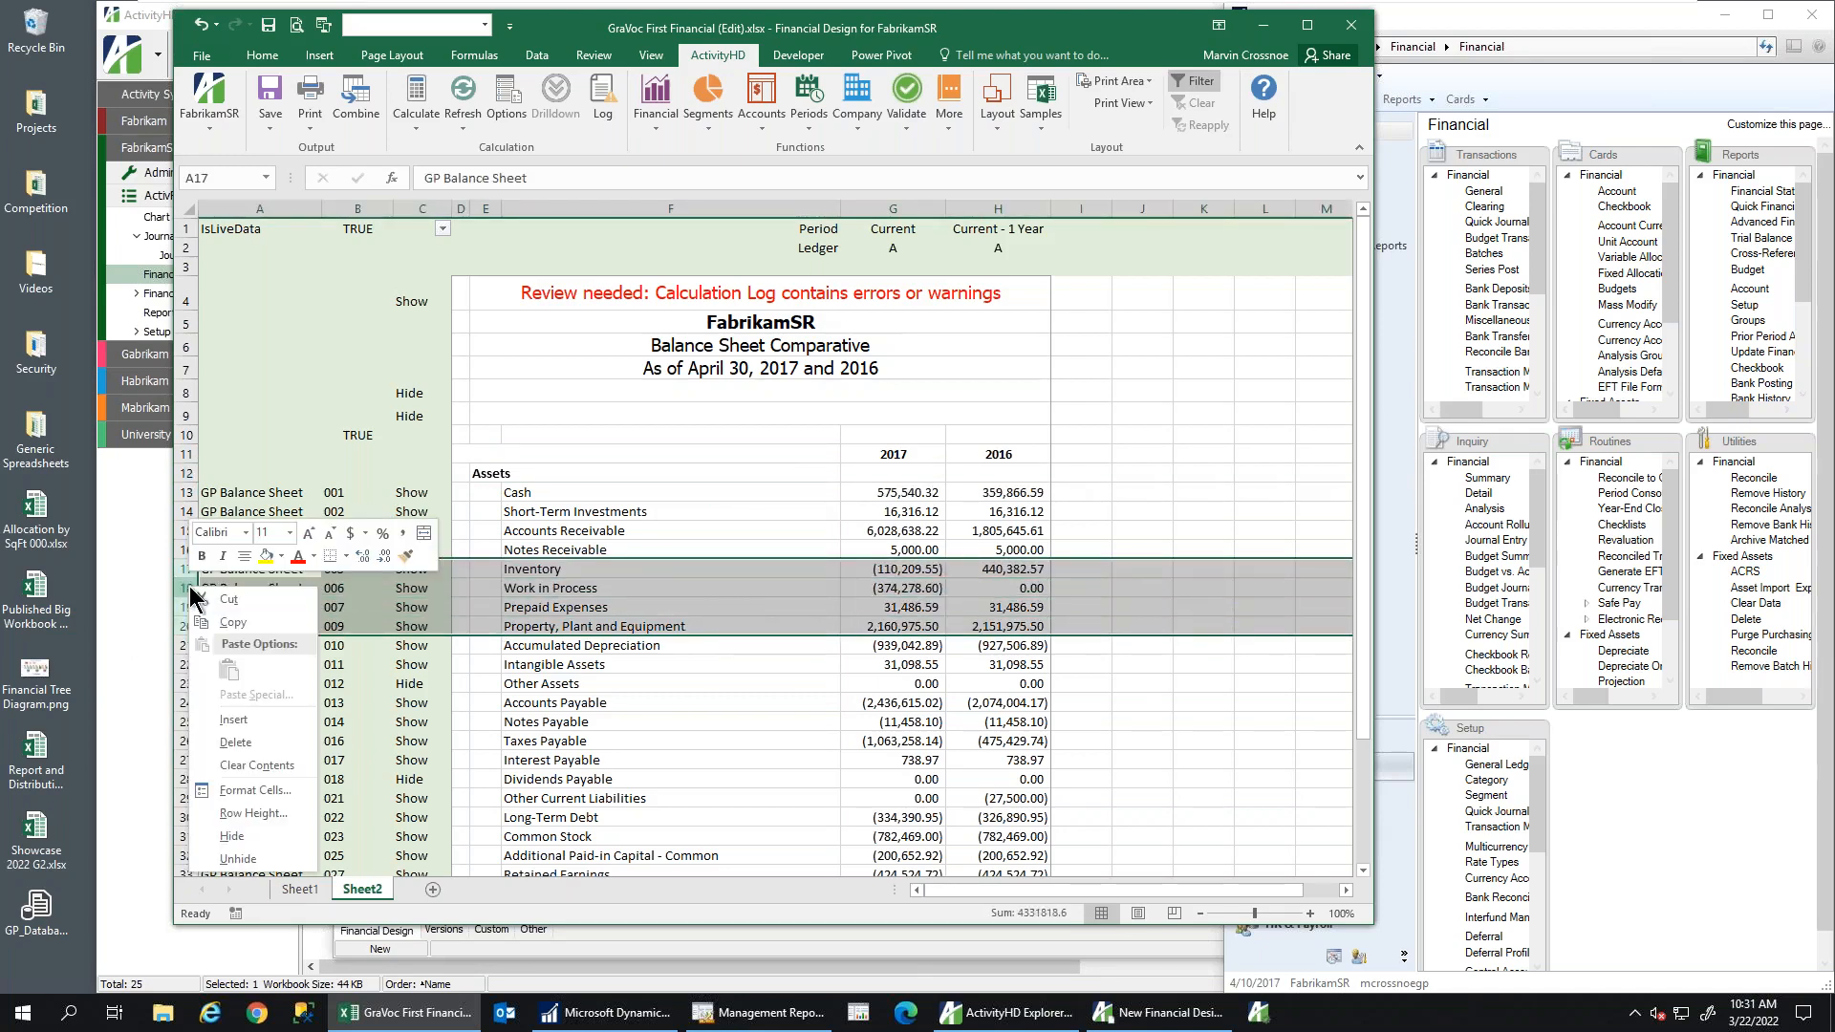
pyautogui.click(232, 721)
pyautogui.click(630, 571)
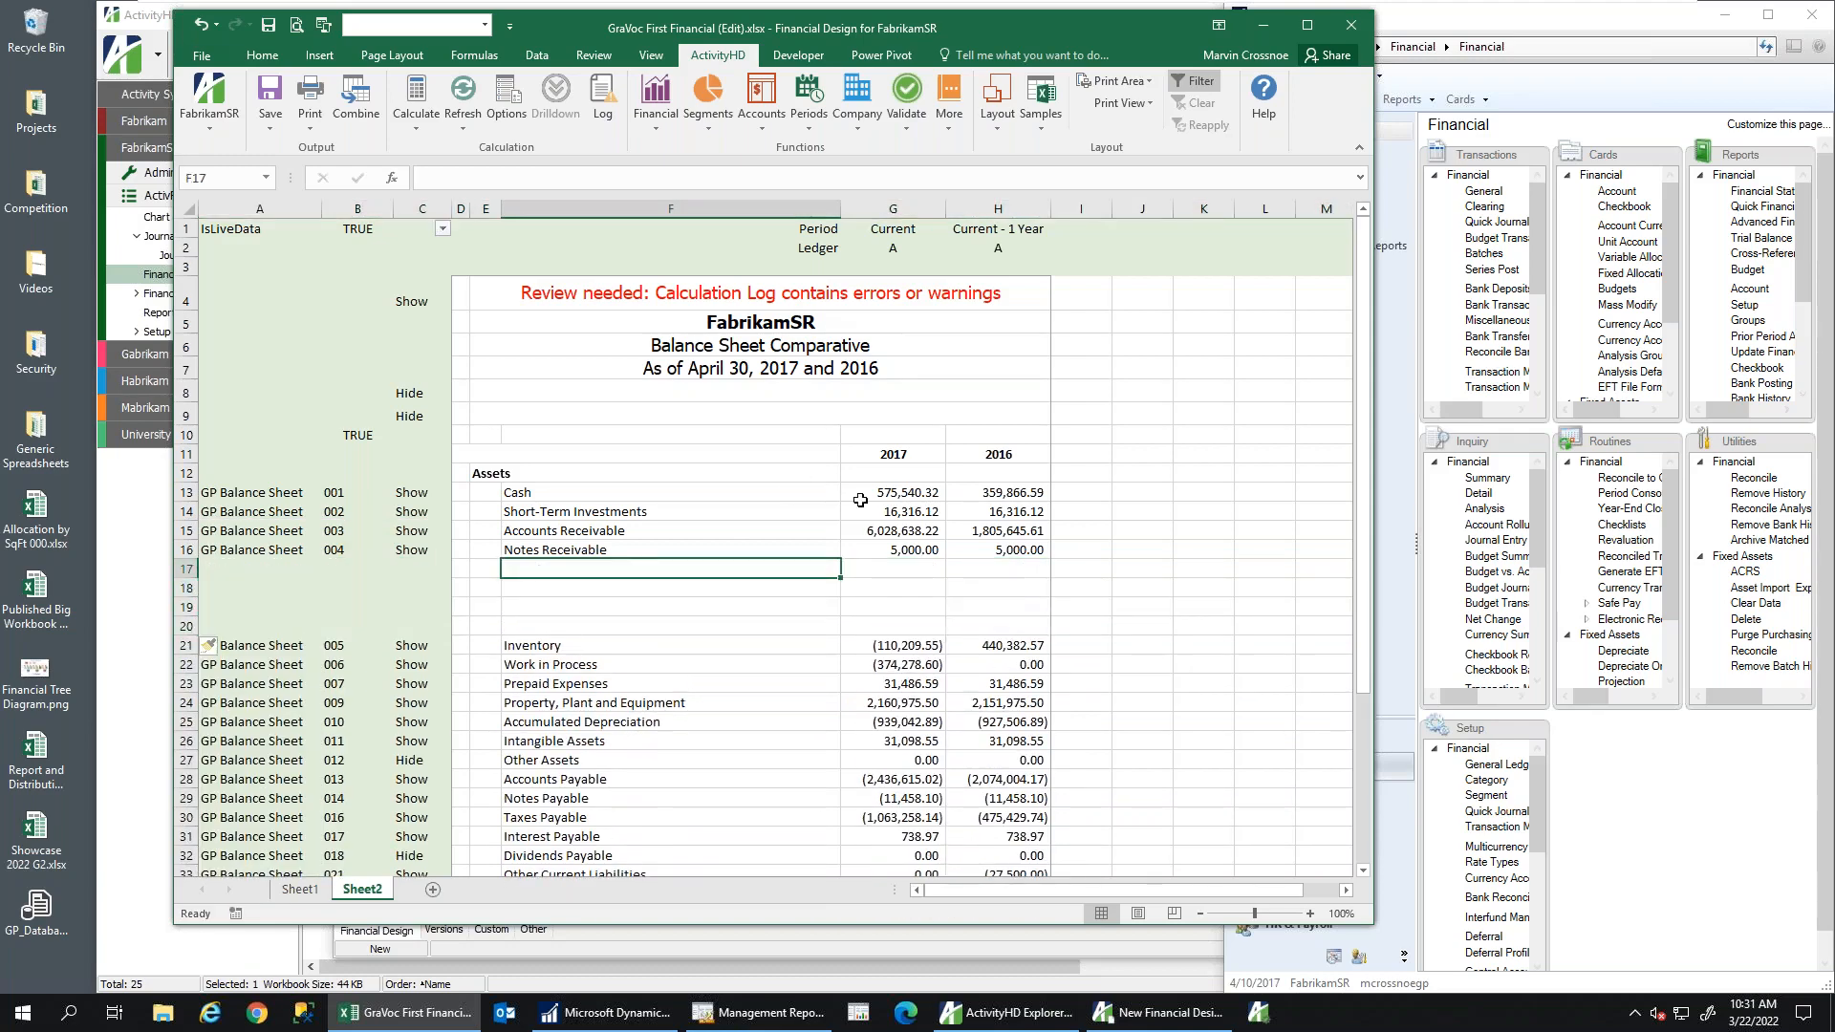
pyautogui.moveTo(863, 495); pyautogui.dragTo(866, 573)
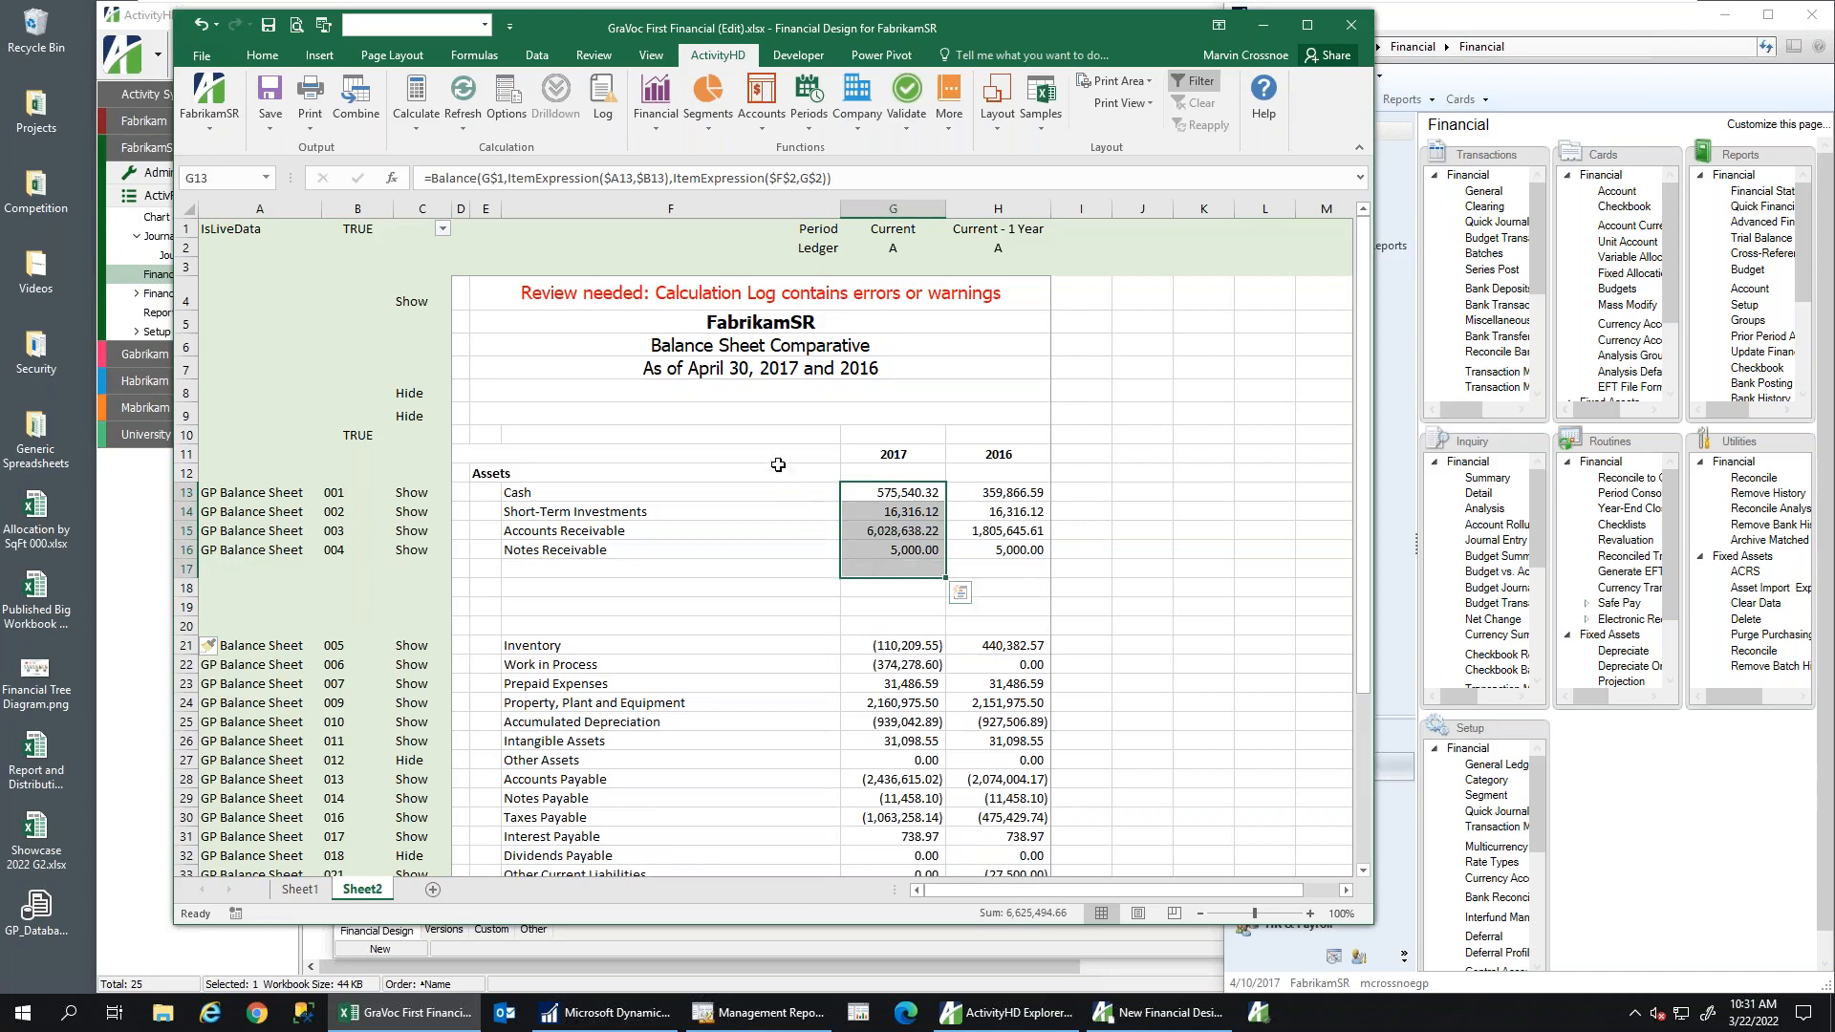
pyautogui.click(259, 57)
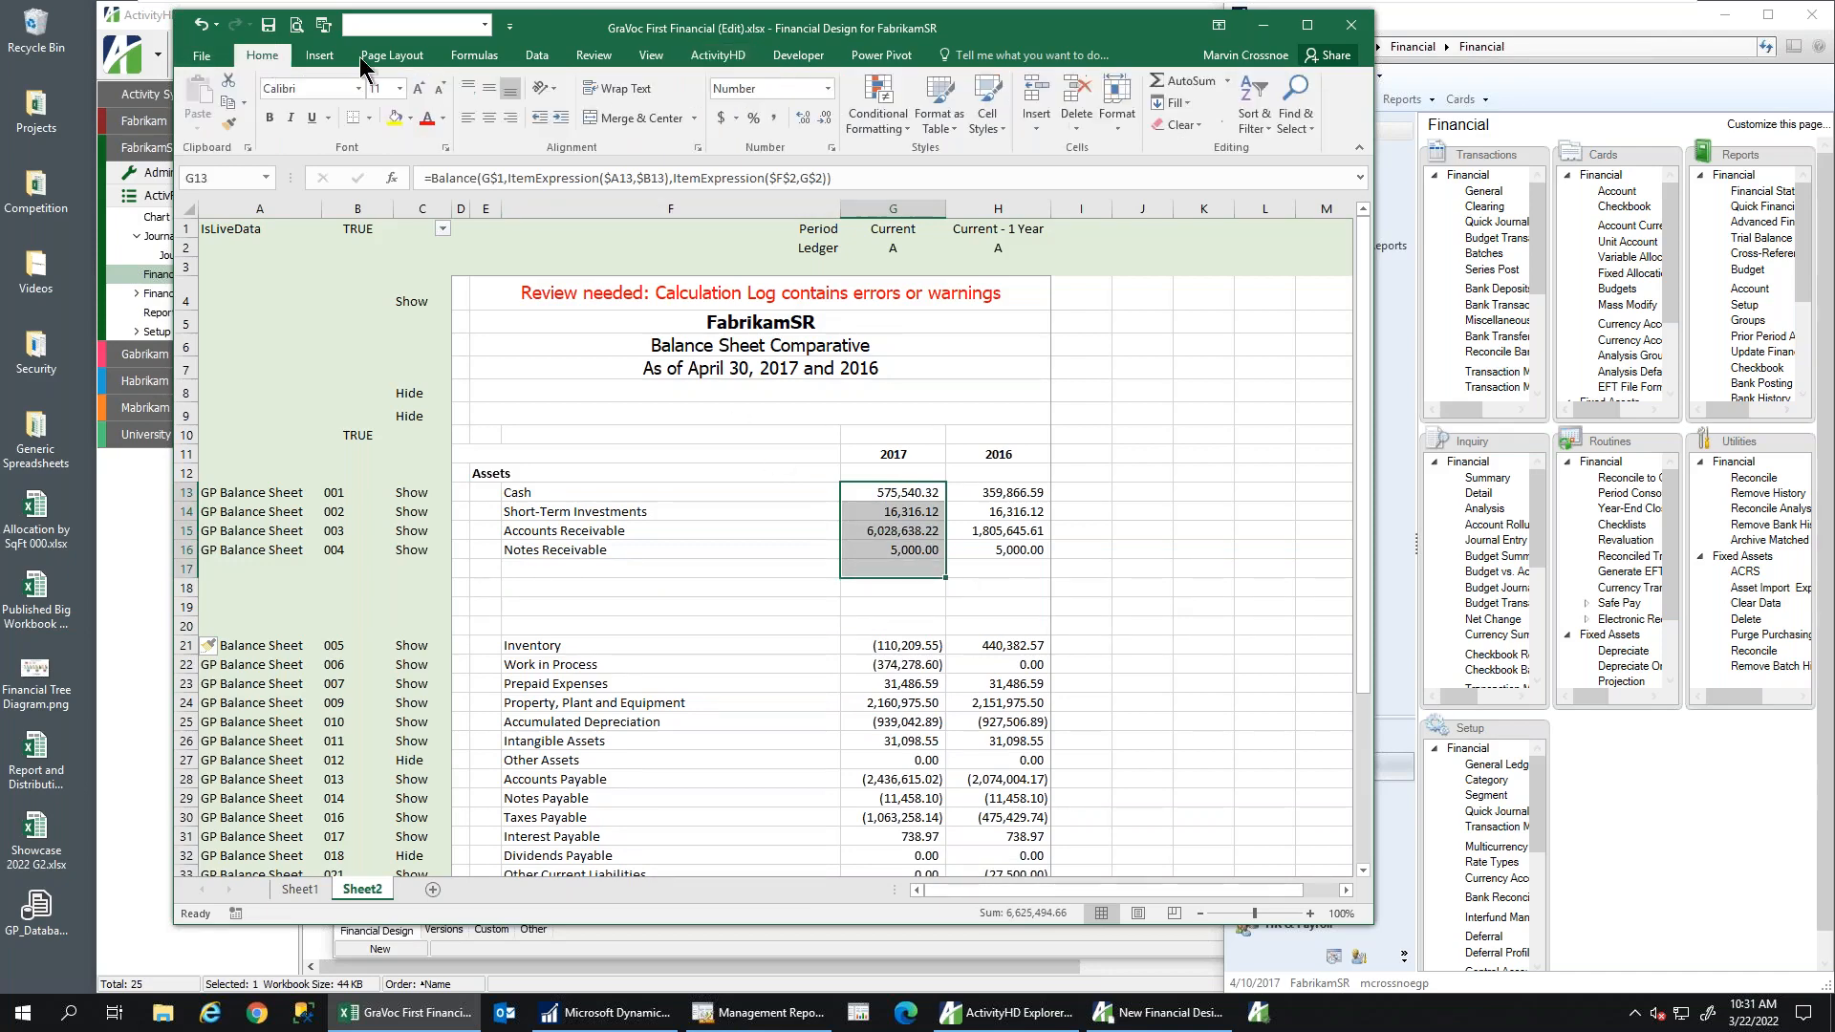
pyautogui.click(1191, 84)
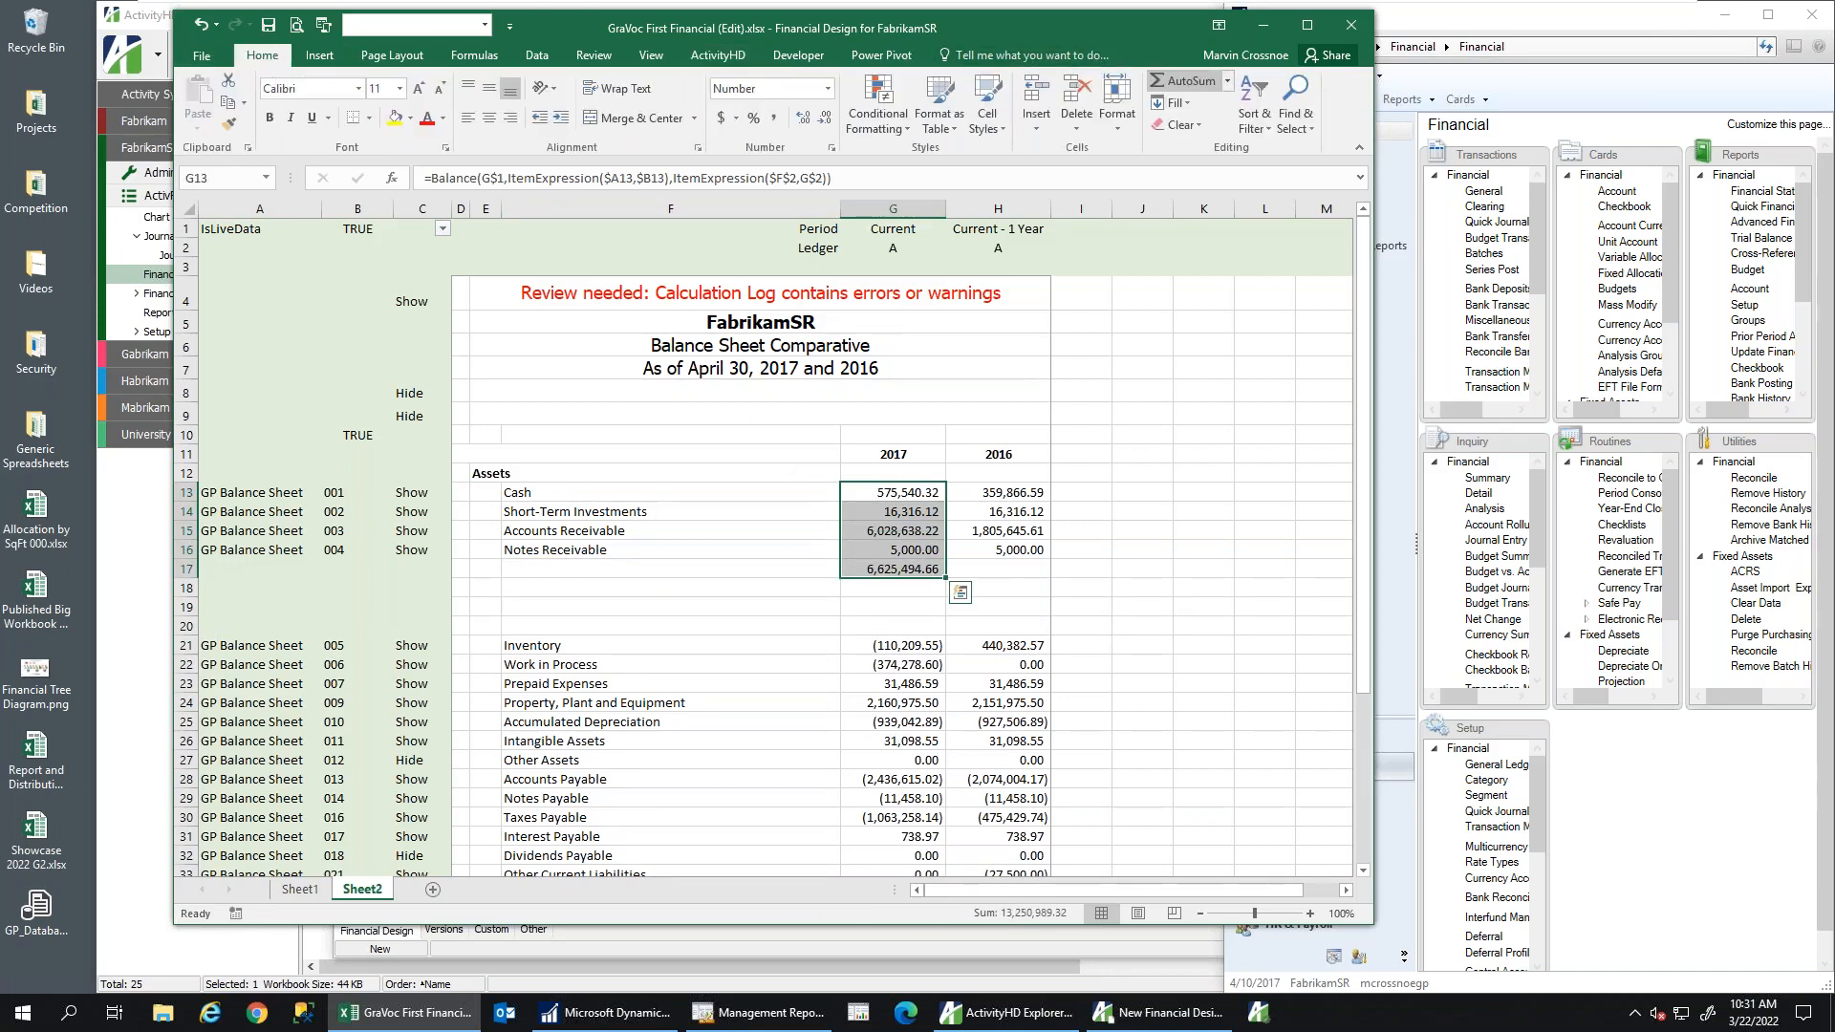
pyautogui.click(913, 569)
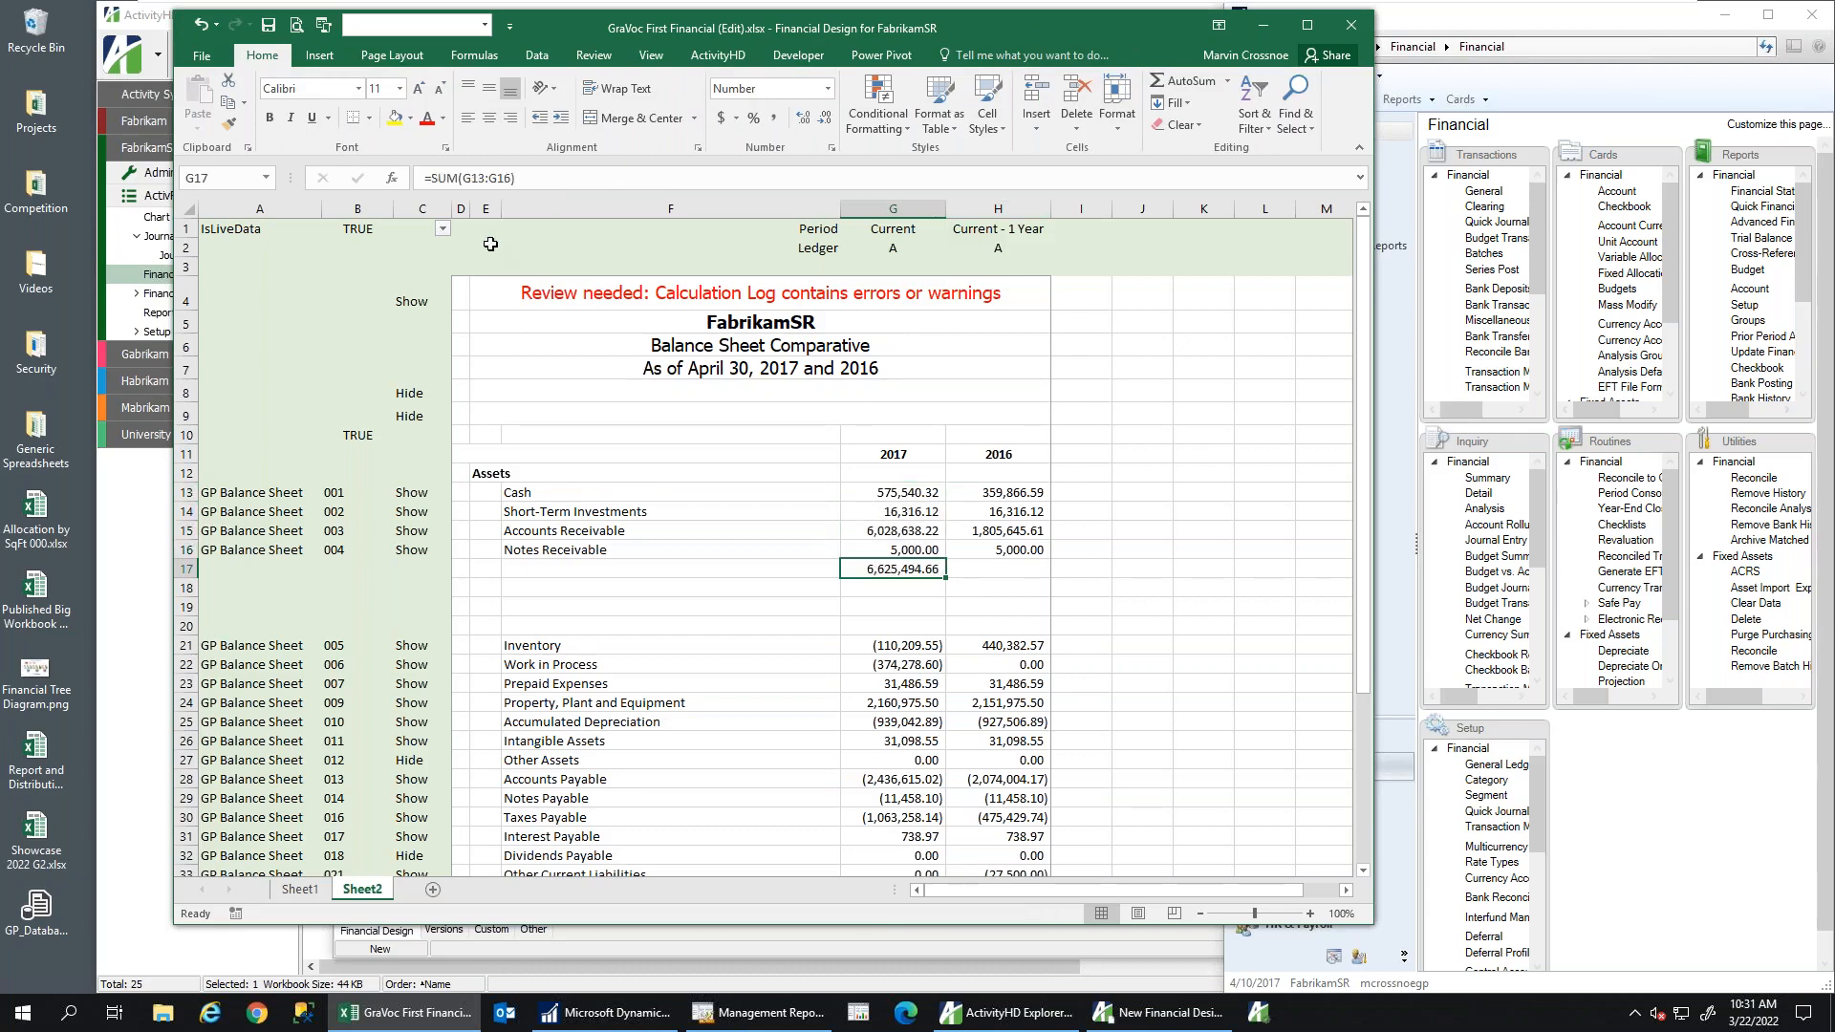
pyautogui.click(369, 117)
pyautogui.click(409, 191)
pyautogui.click(722, 118)
pyautogui.moveTo(946, 576); pyautogui.dragTo(1043, 575)
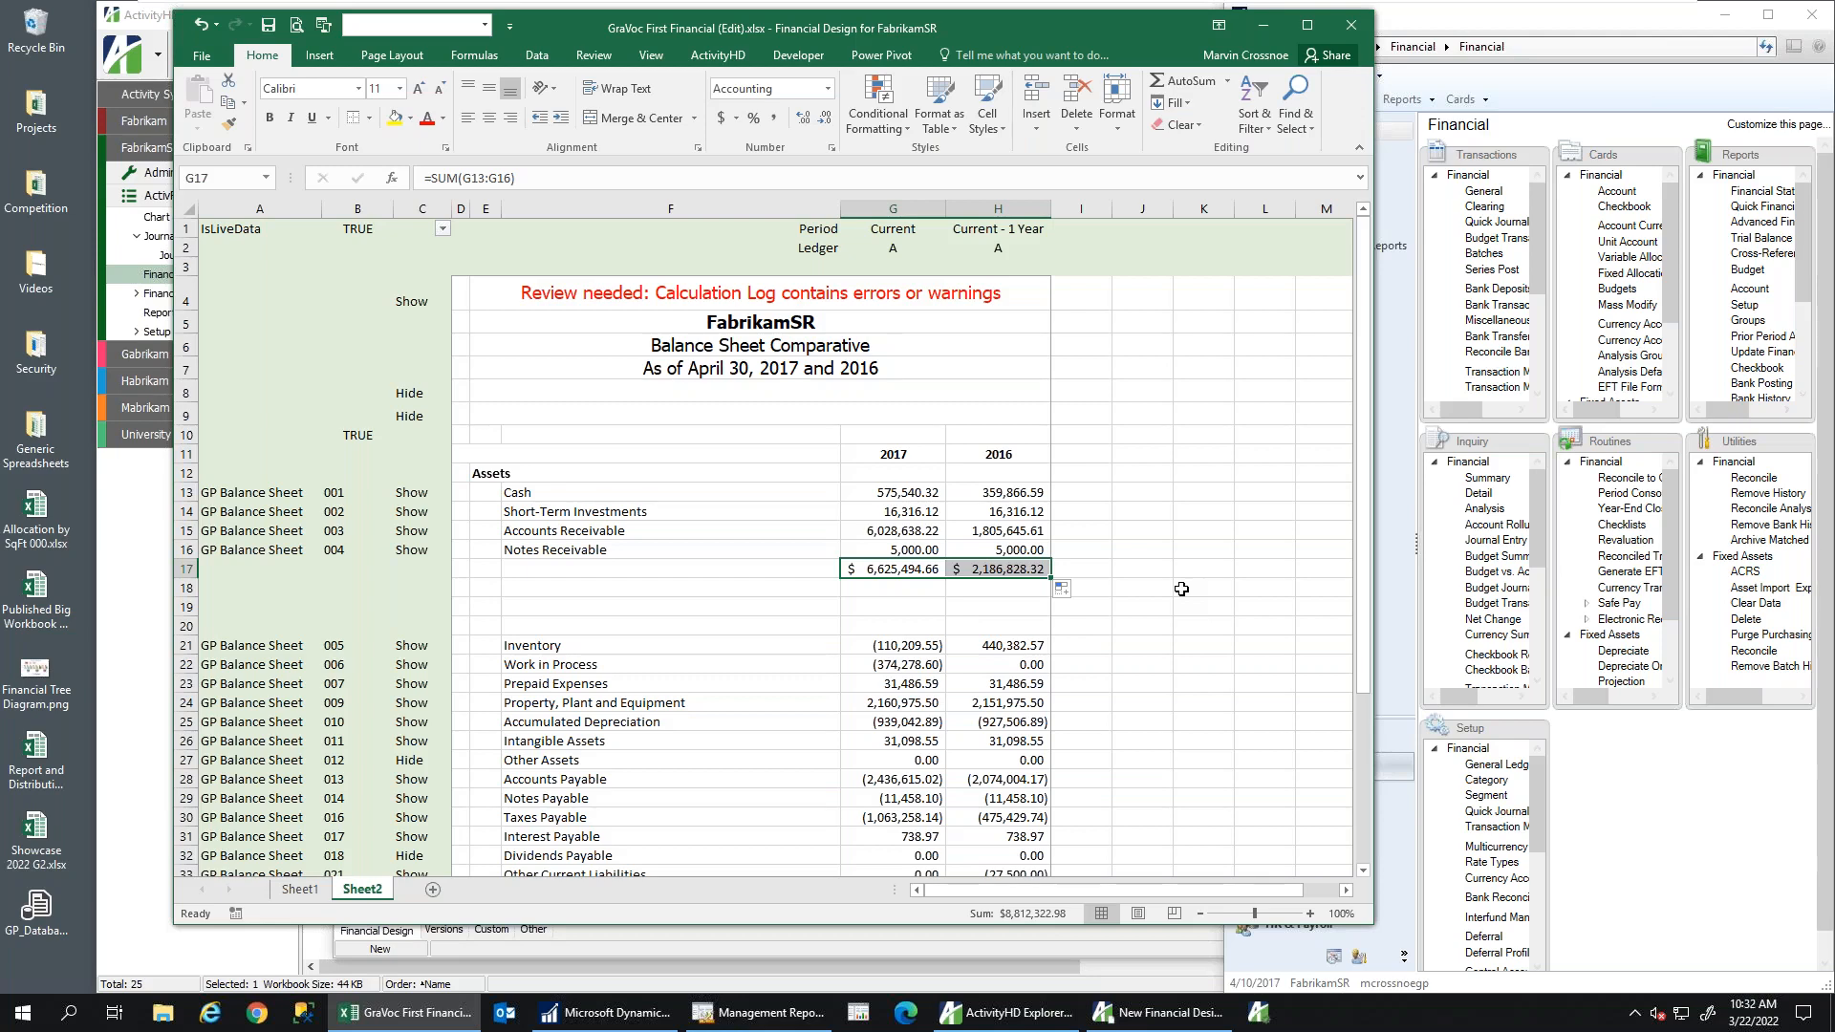
# Fill the 2017 and 2016 headings in G11:H11 yellow, then check the review warning
pyautogui.click(865, 456)
pyautogui.moveTo(974, 448); pyautogui.dragTo(979, 453)
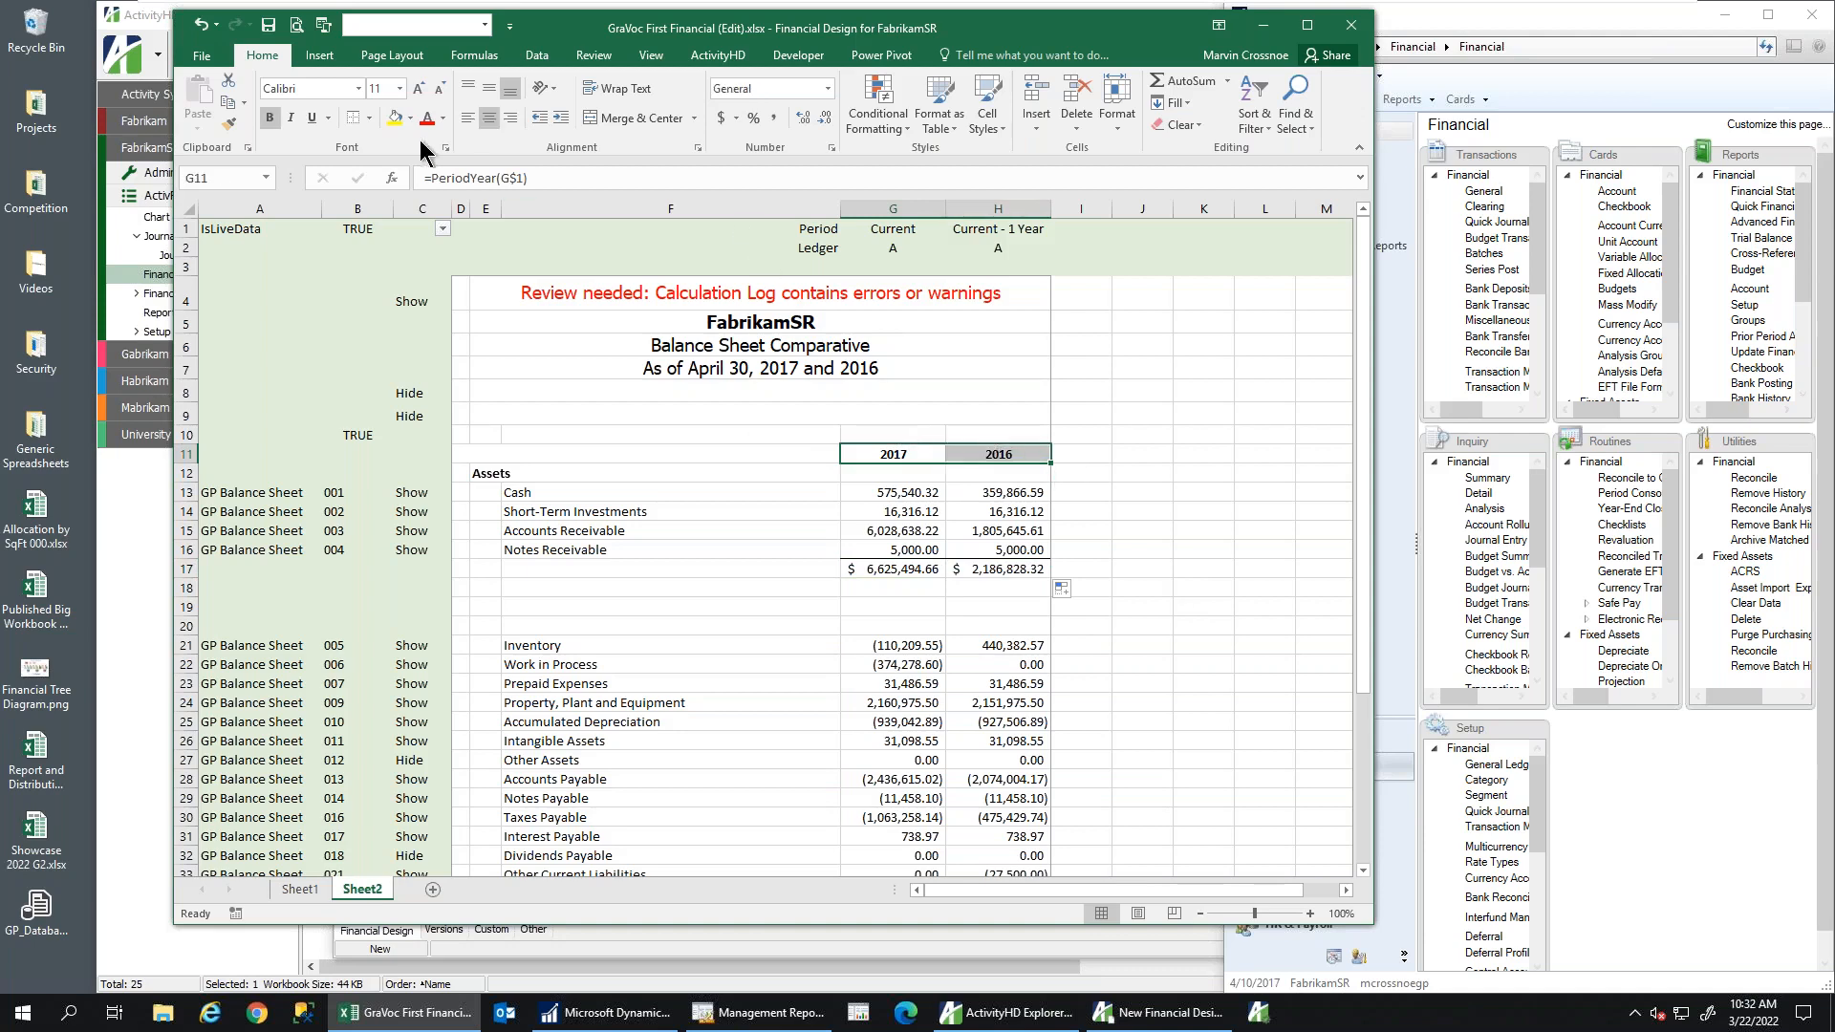
pyautogui.click(394, 119)
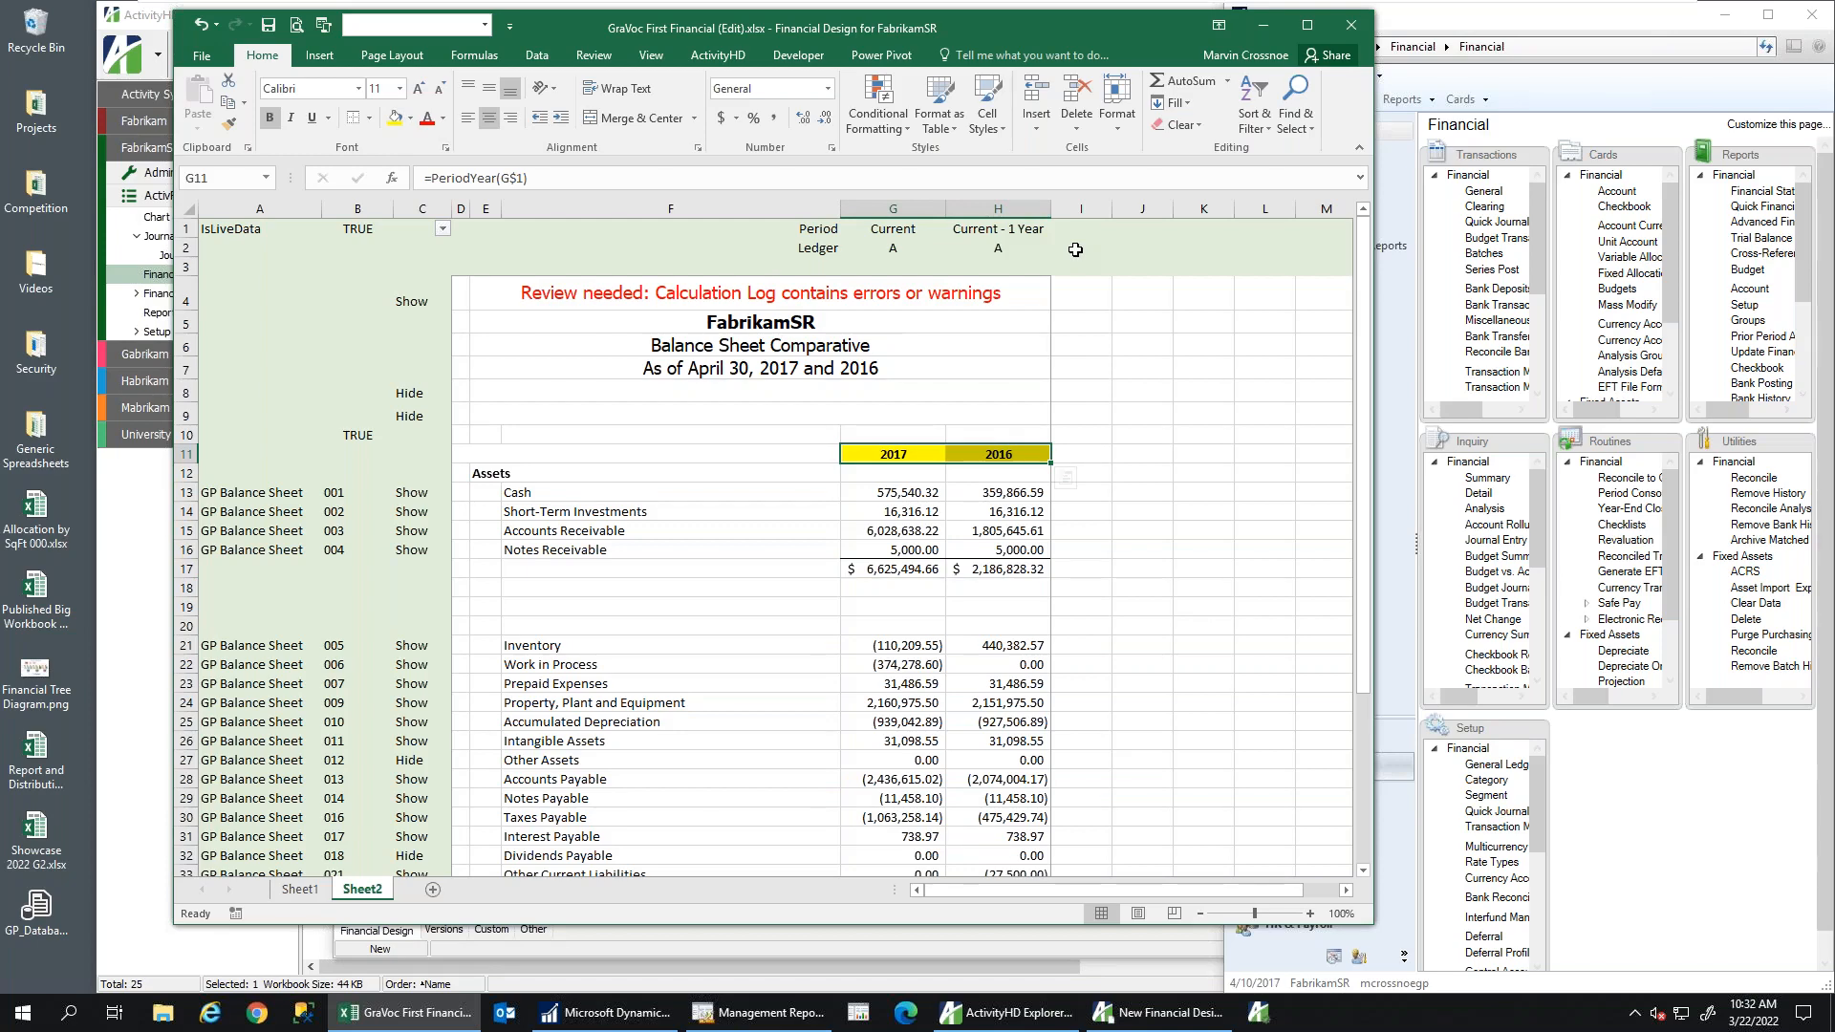
pyautogui.click(525, 303)
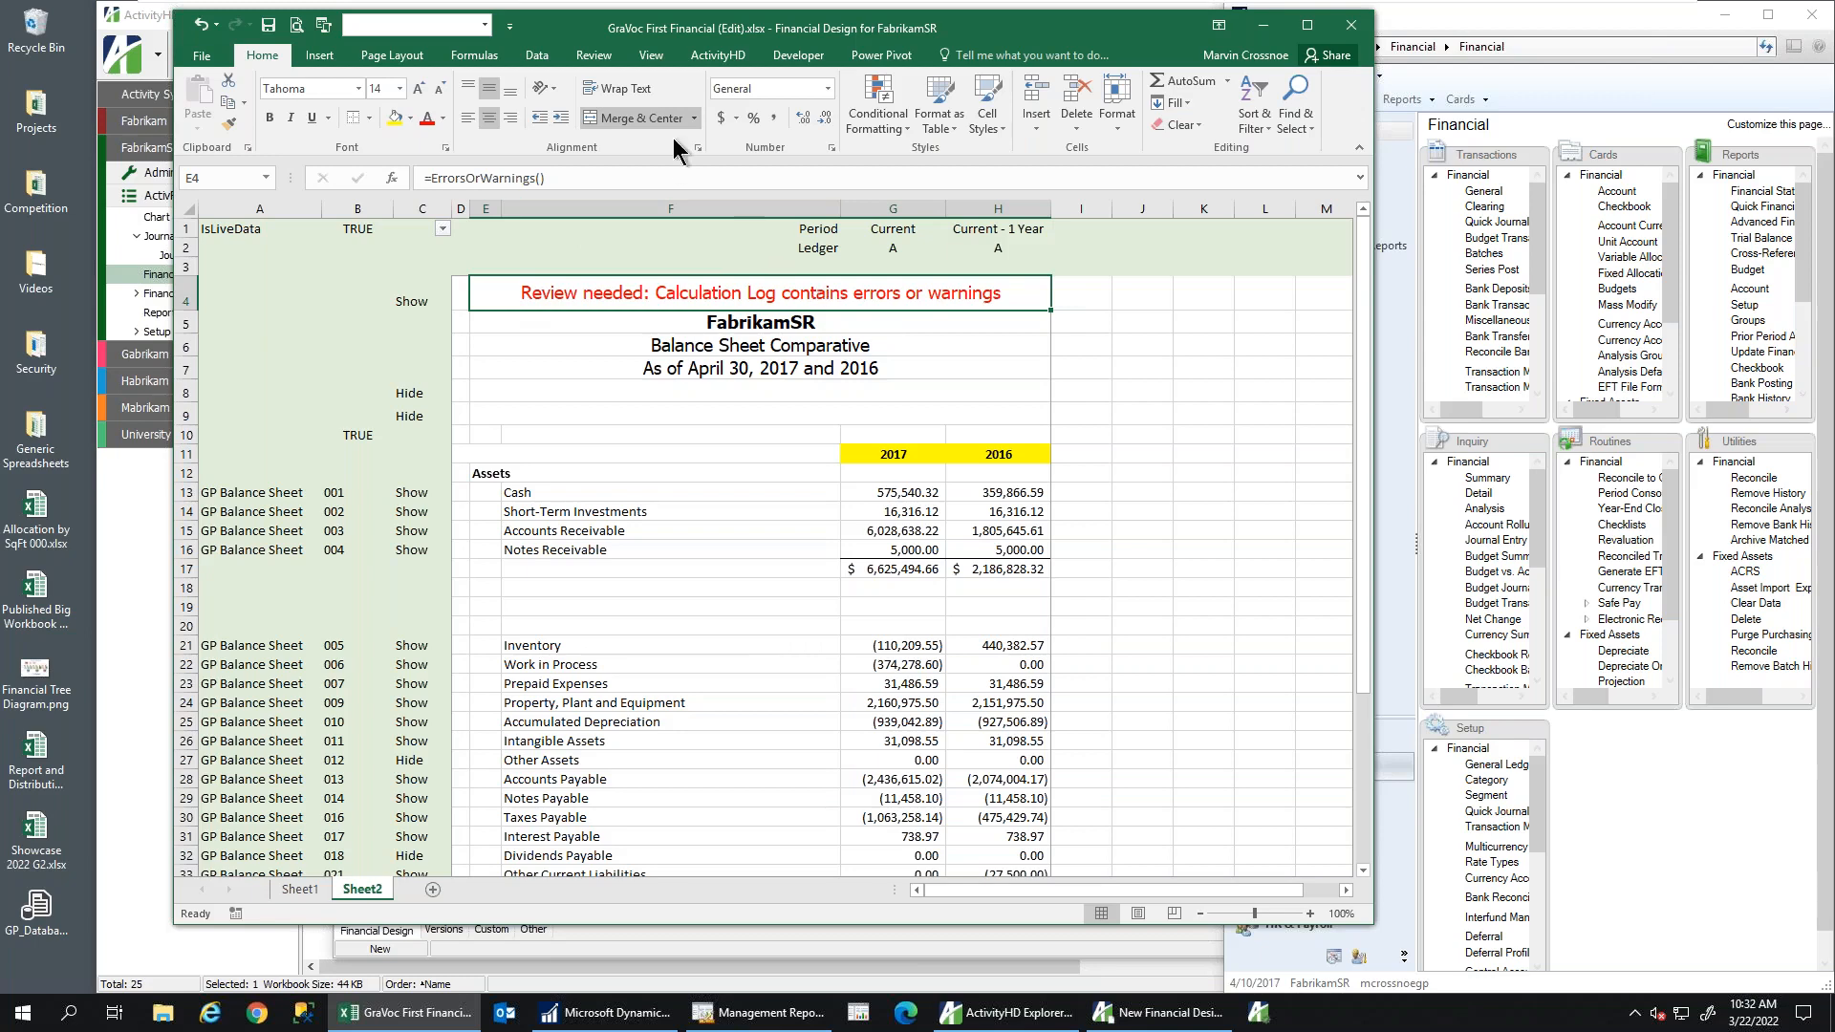
pyautogui.click(721, 59)
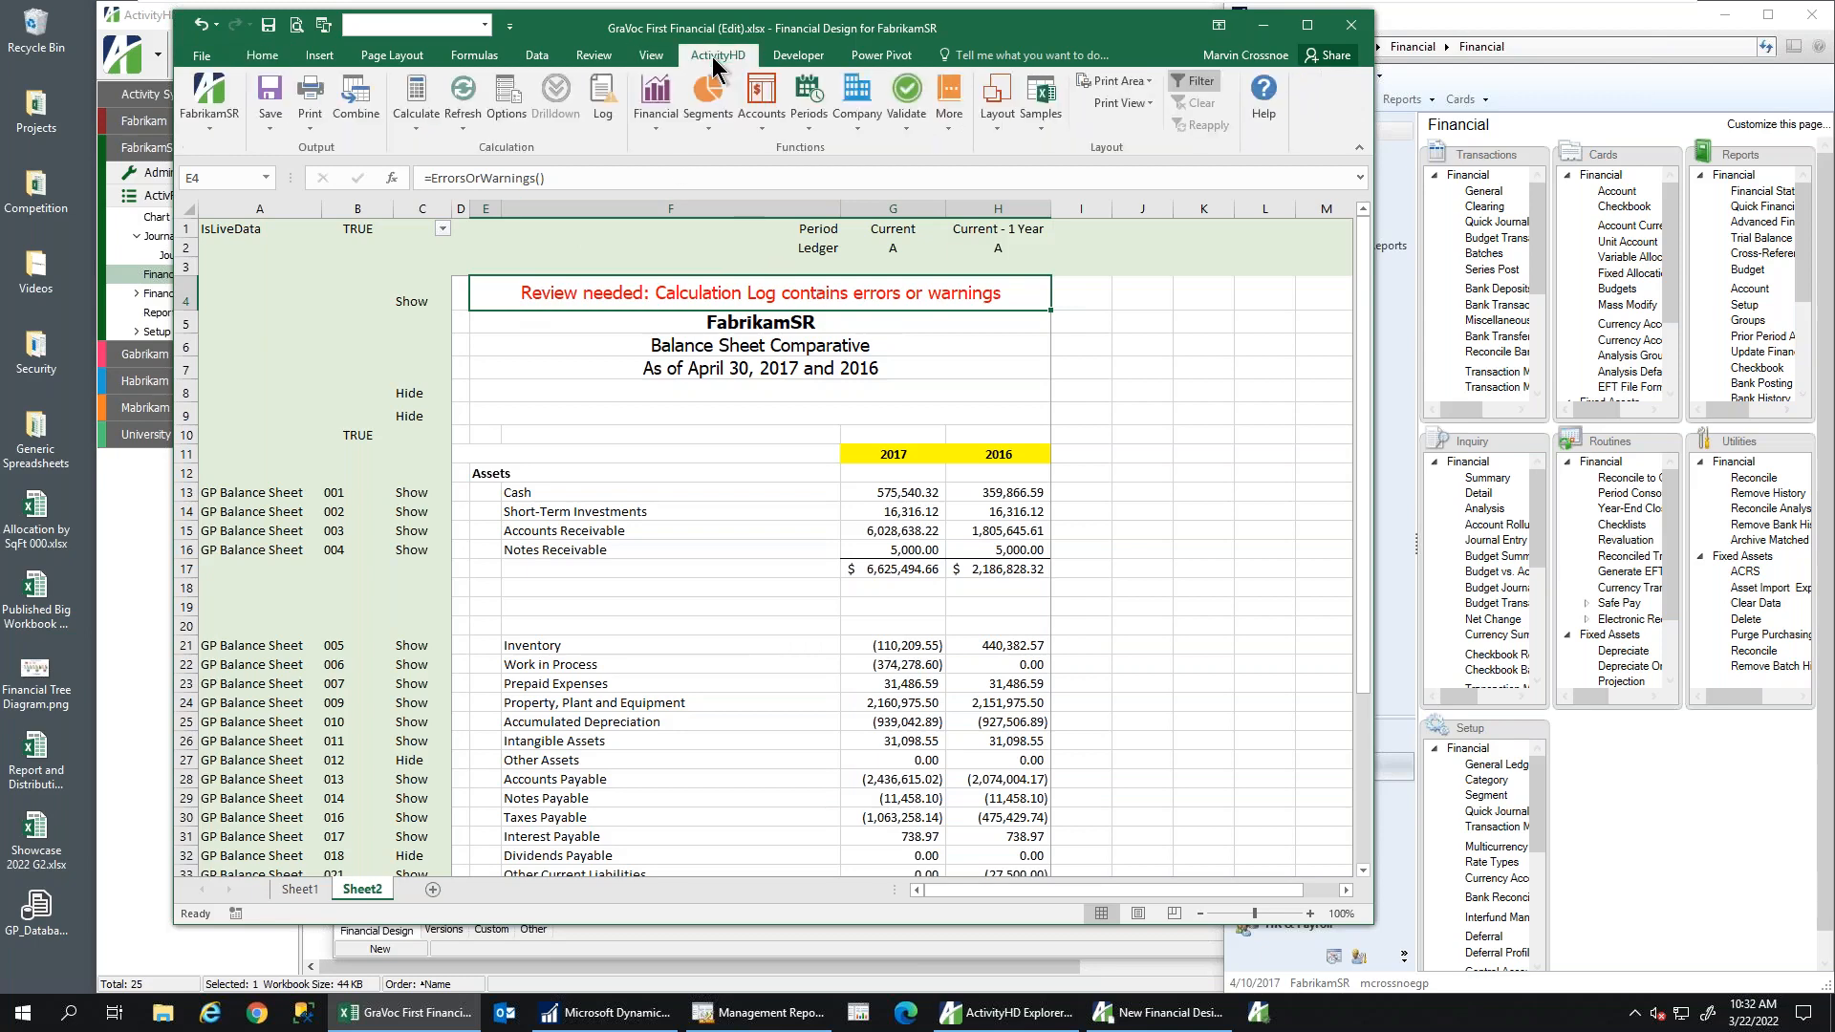
pyautogui.click(598, 104)
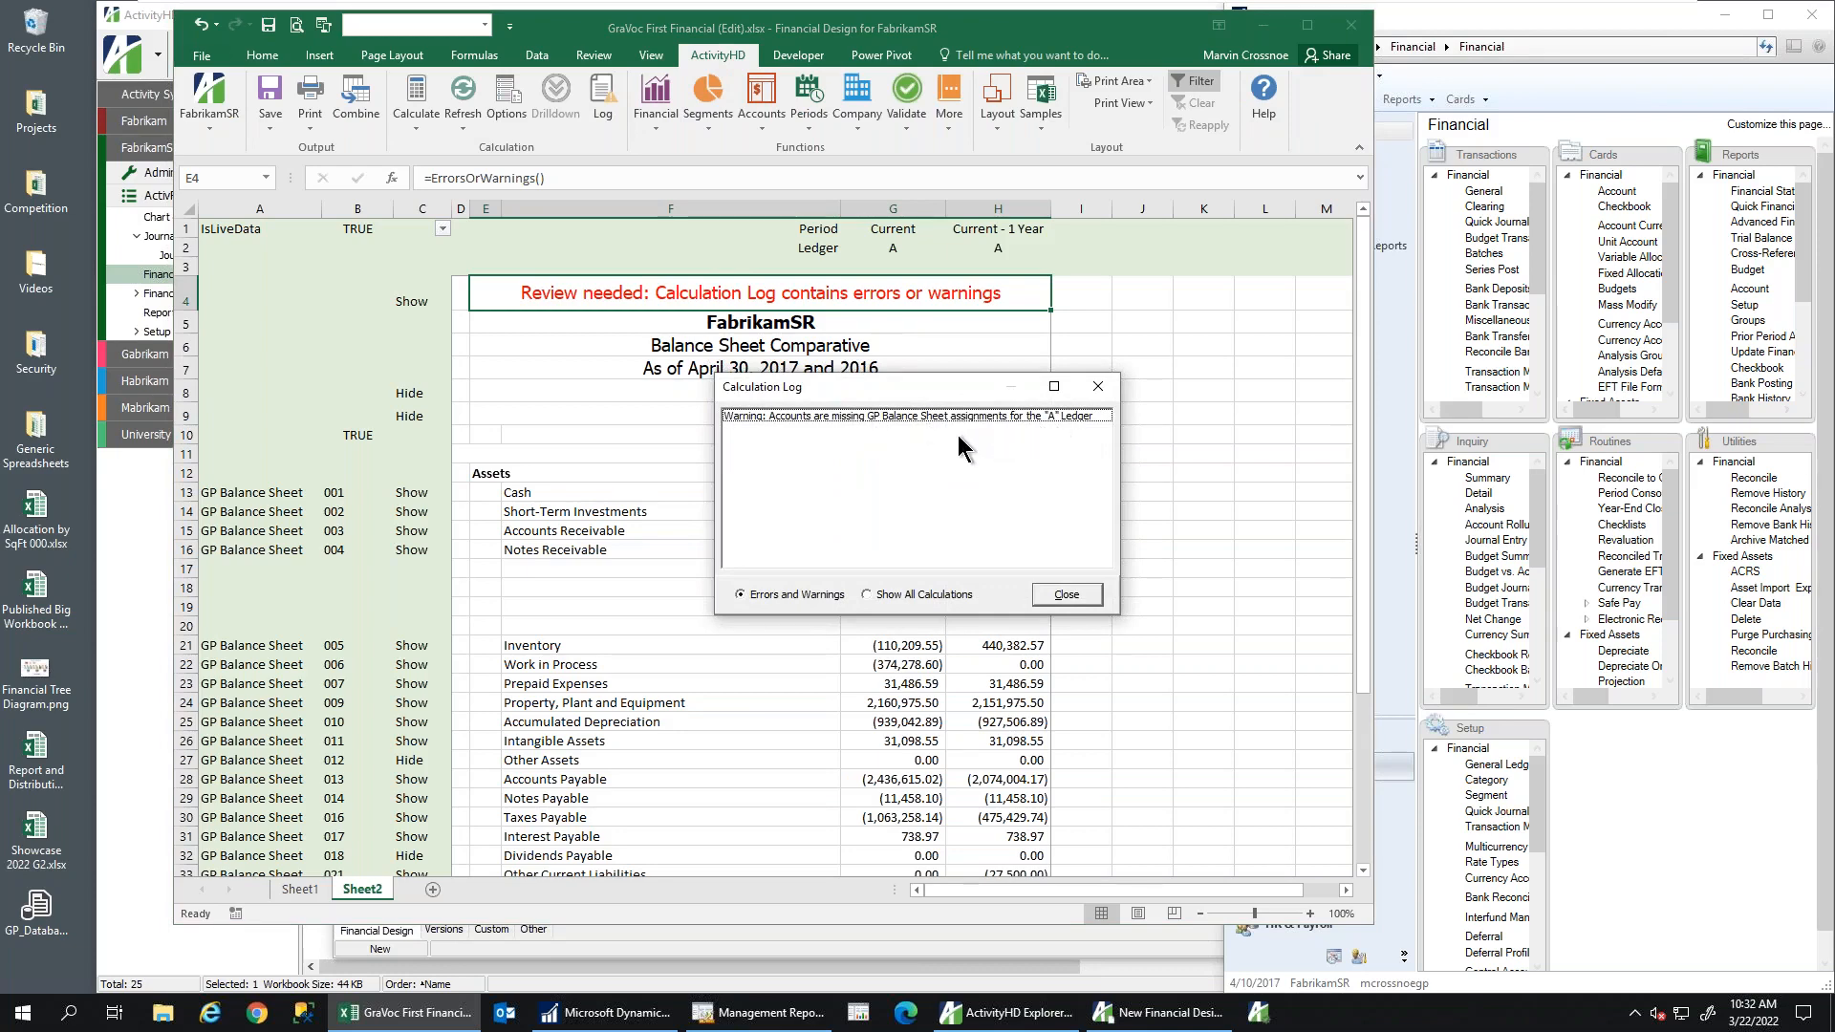
pyautogui.click(1065, 596)
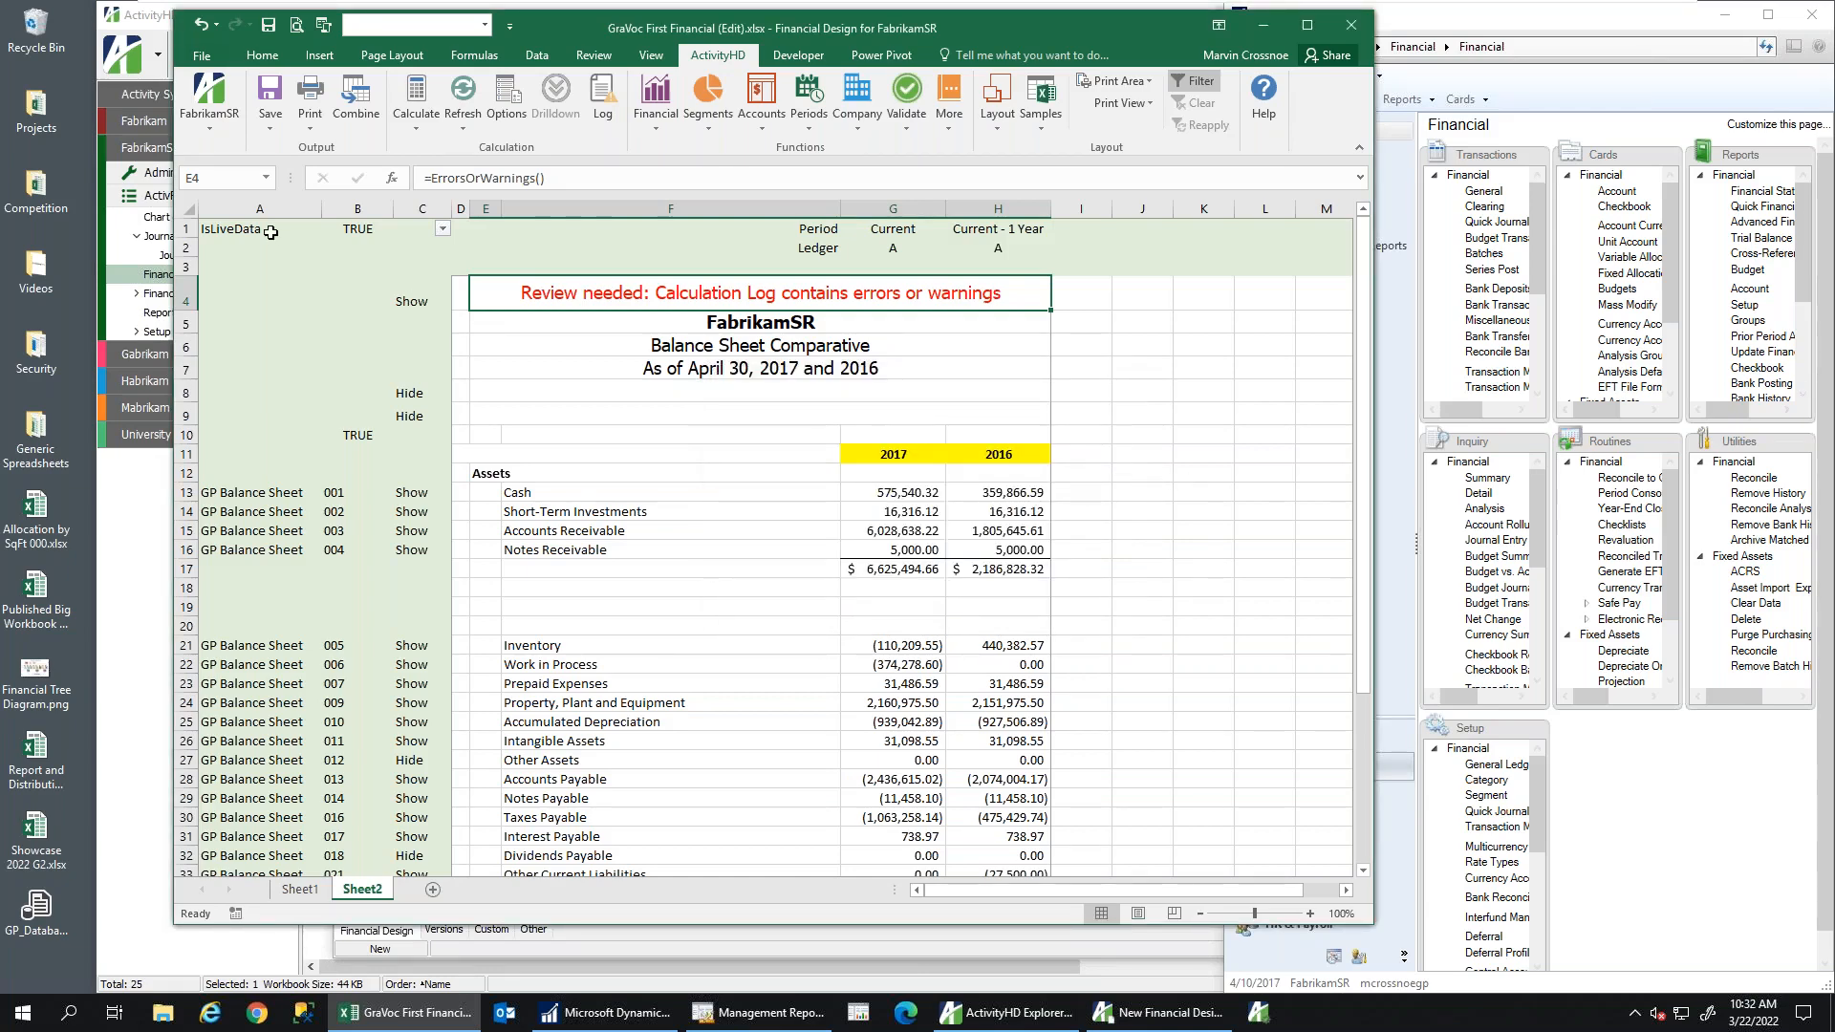
pyautogui.moveTo(185, 229); pyautogui.dragTo(438, 211)
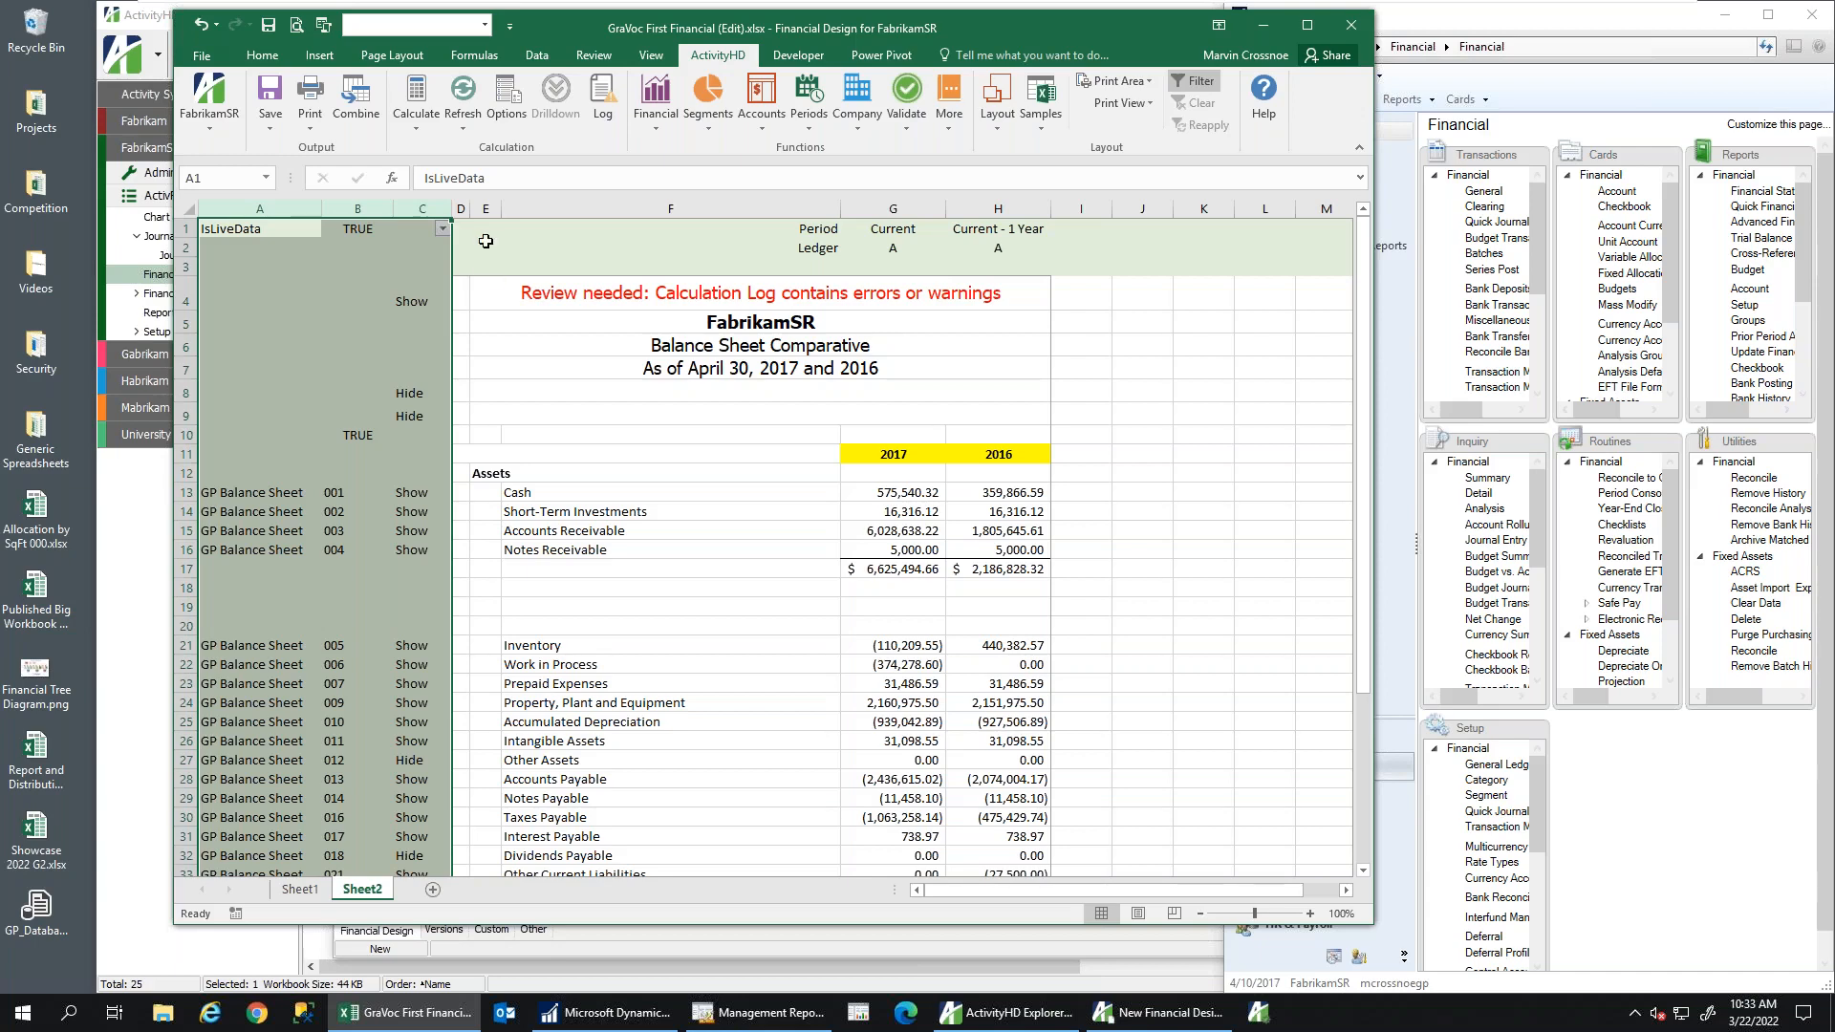
pyautogui.click(304, 890)
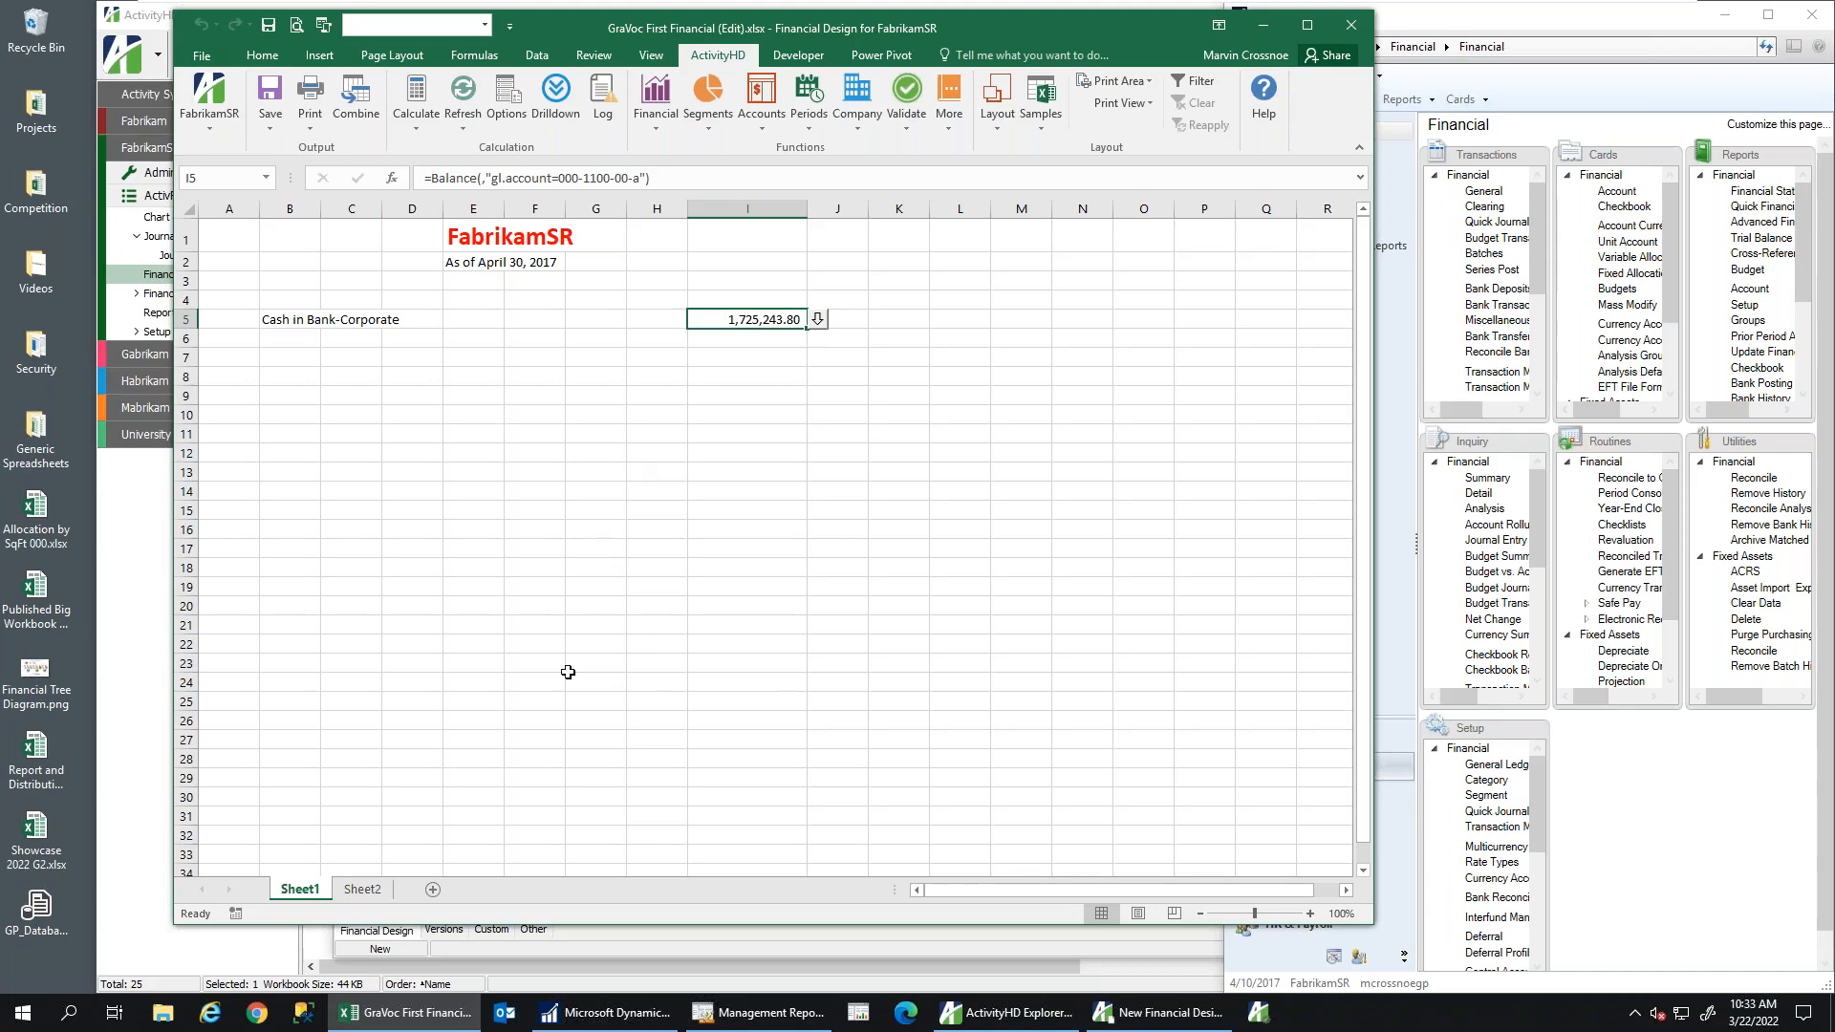
pyautogui.click(363, 890)
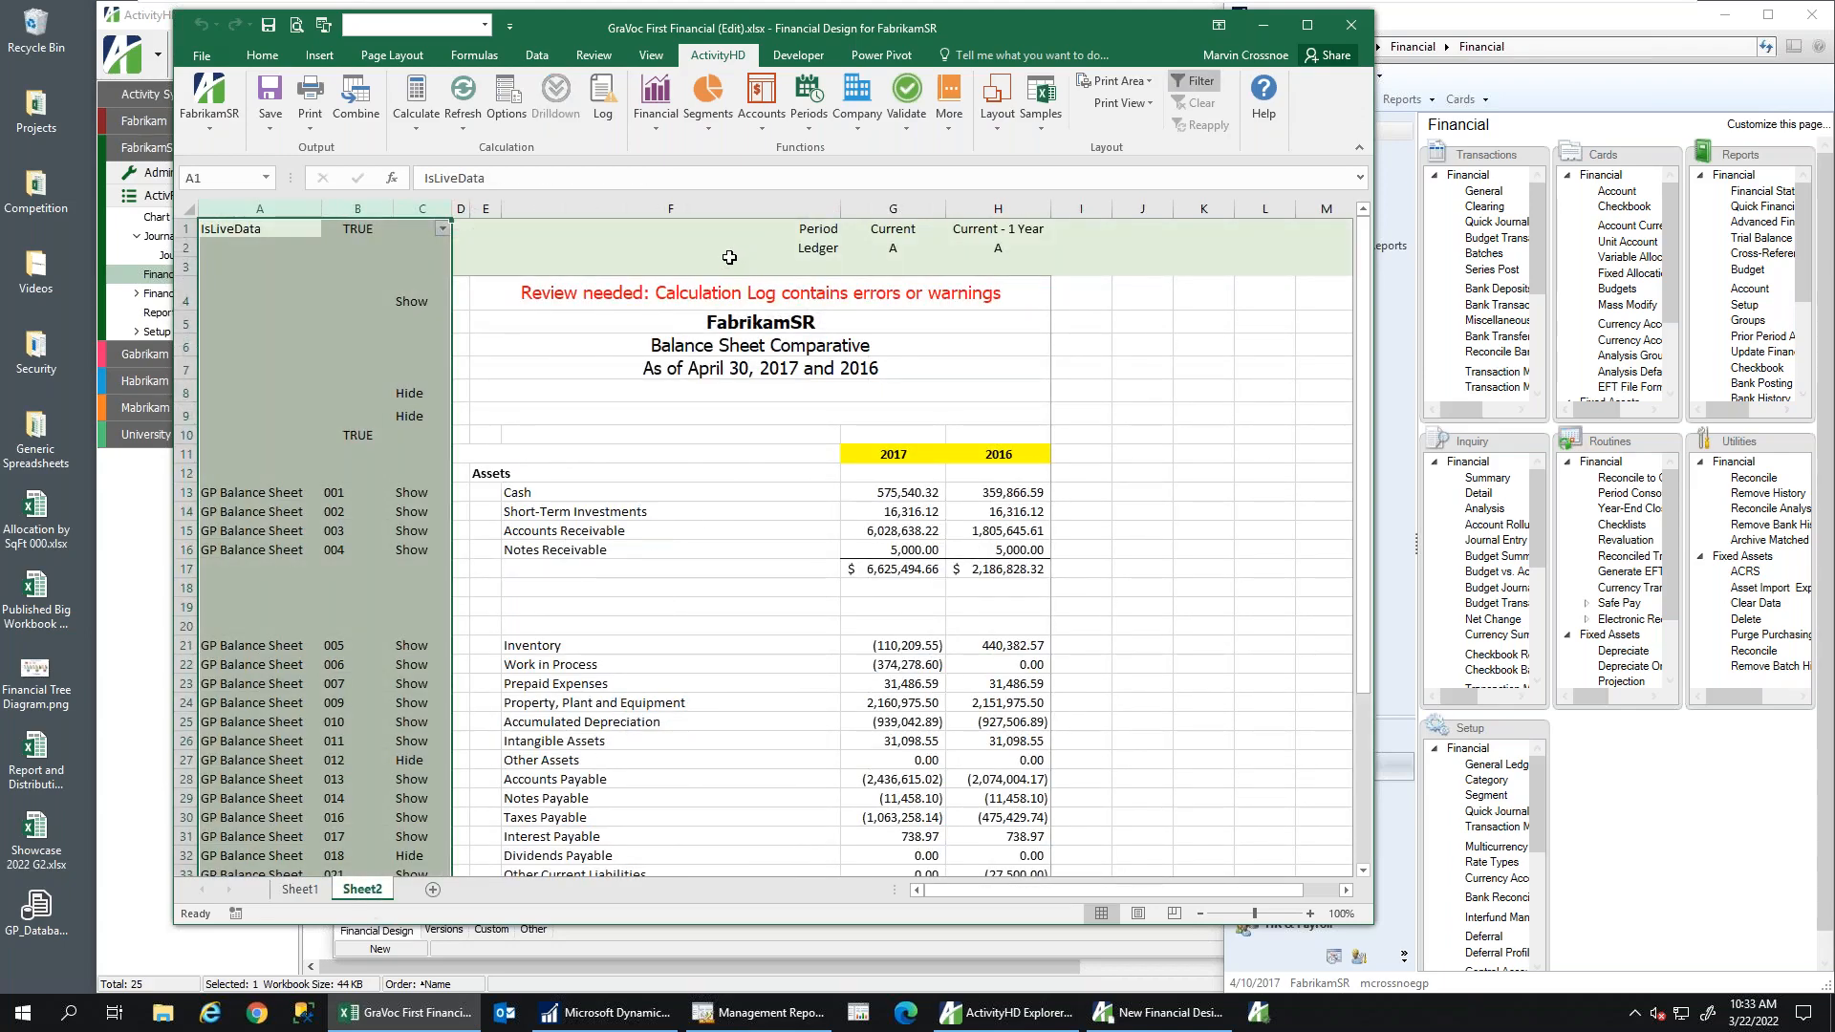
pyautogui.click(901, 494)
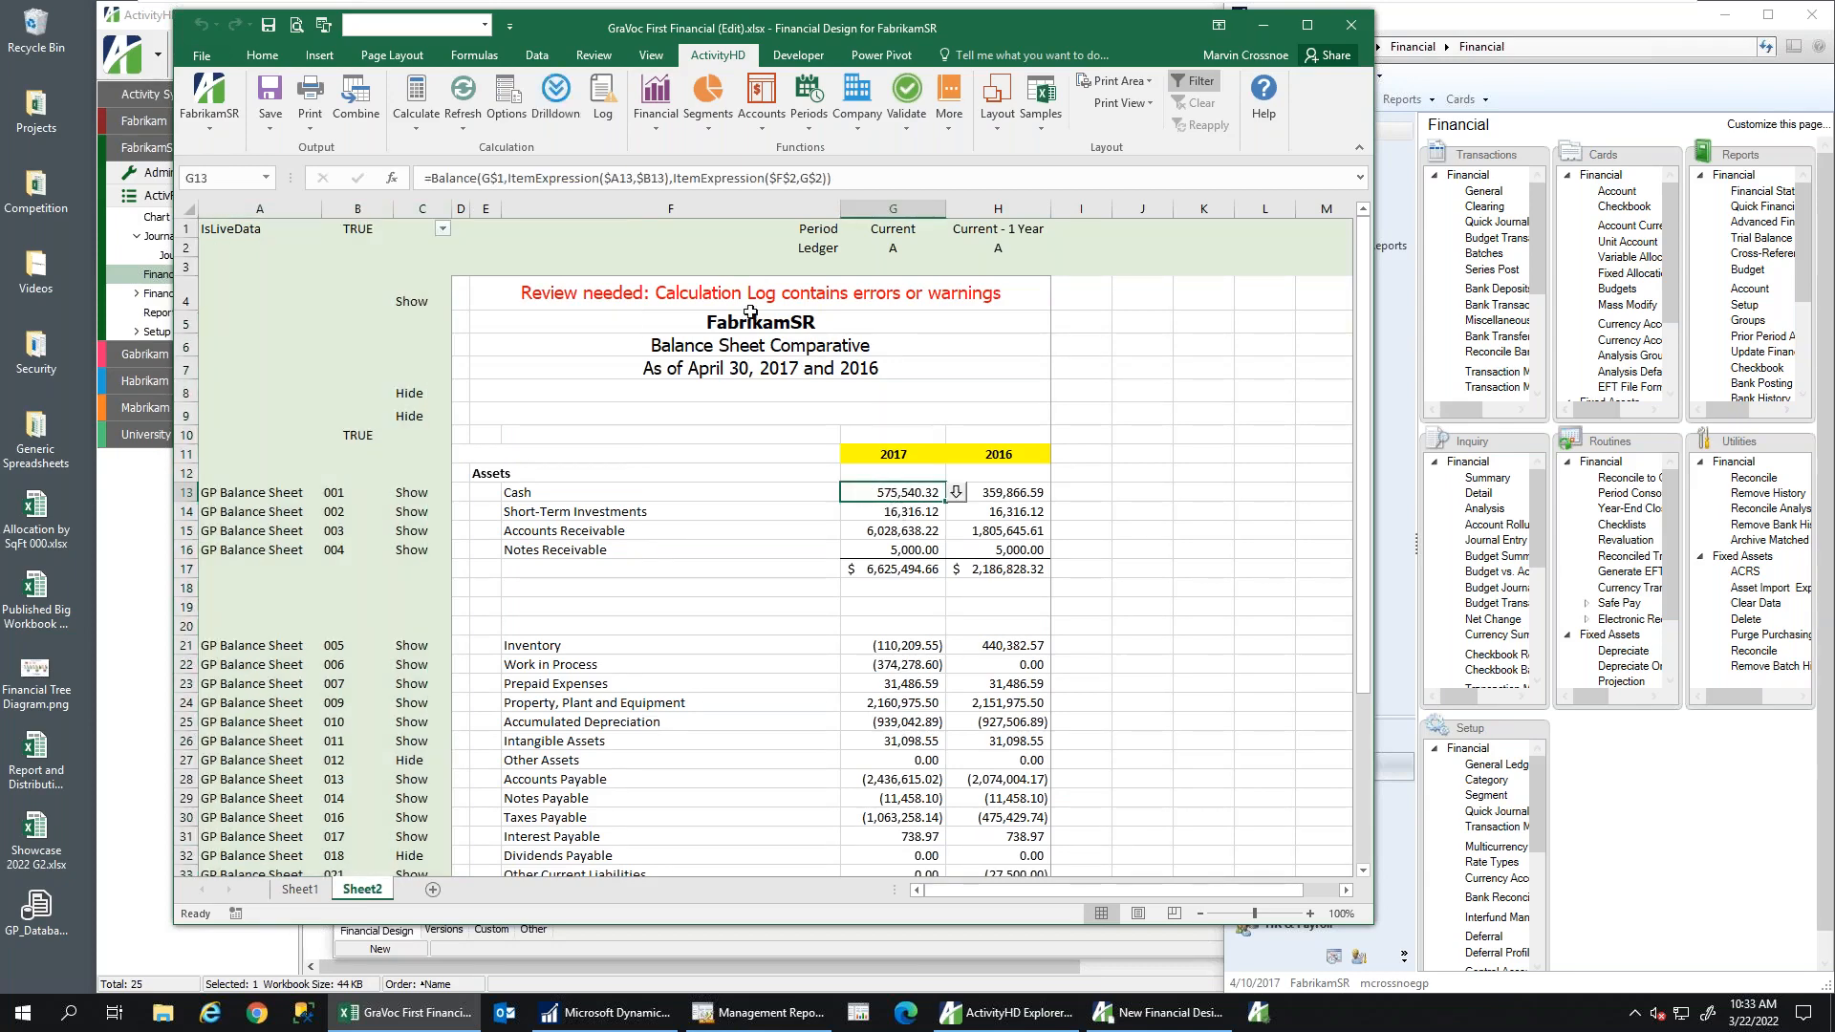
pyautogui.click(540, 179)
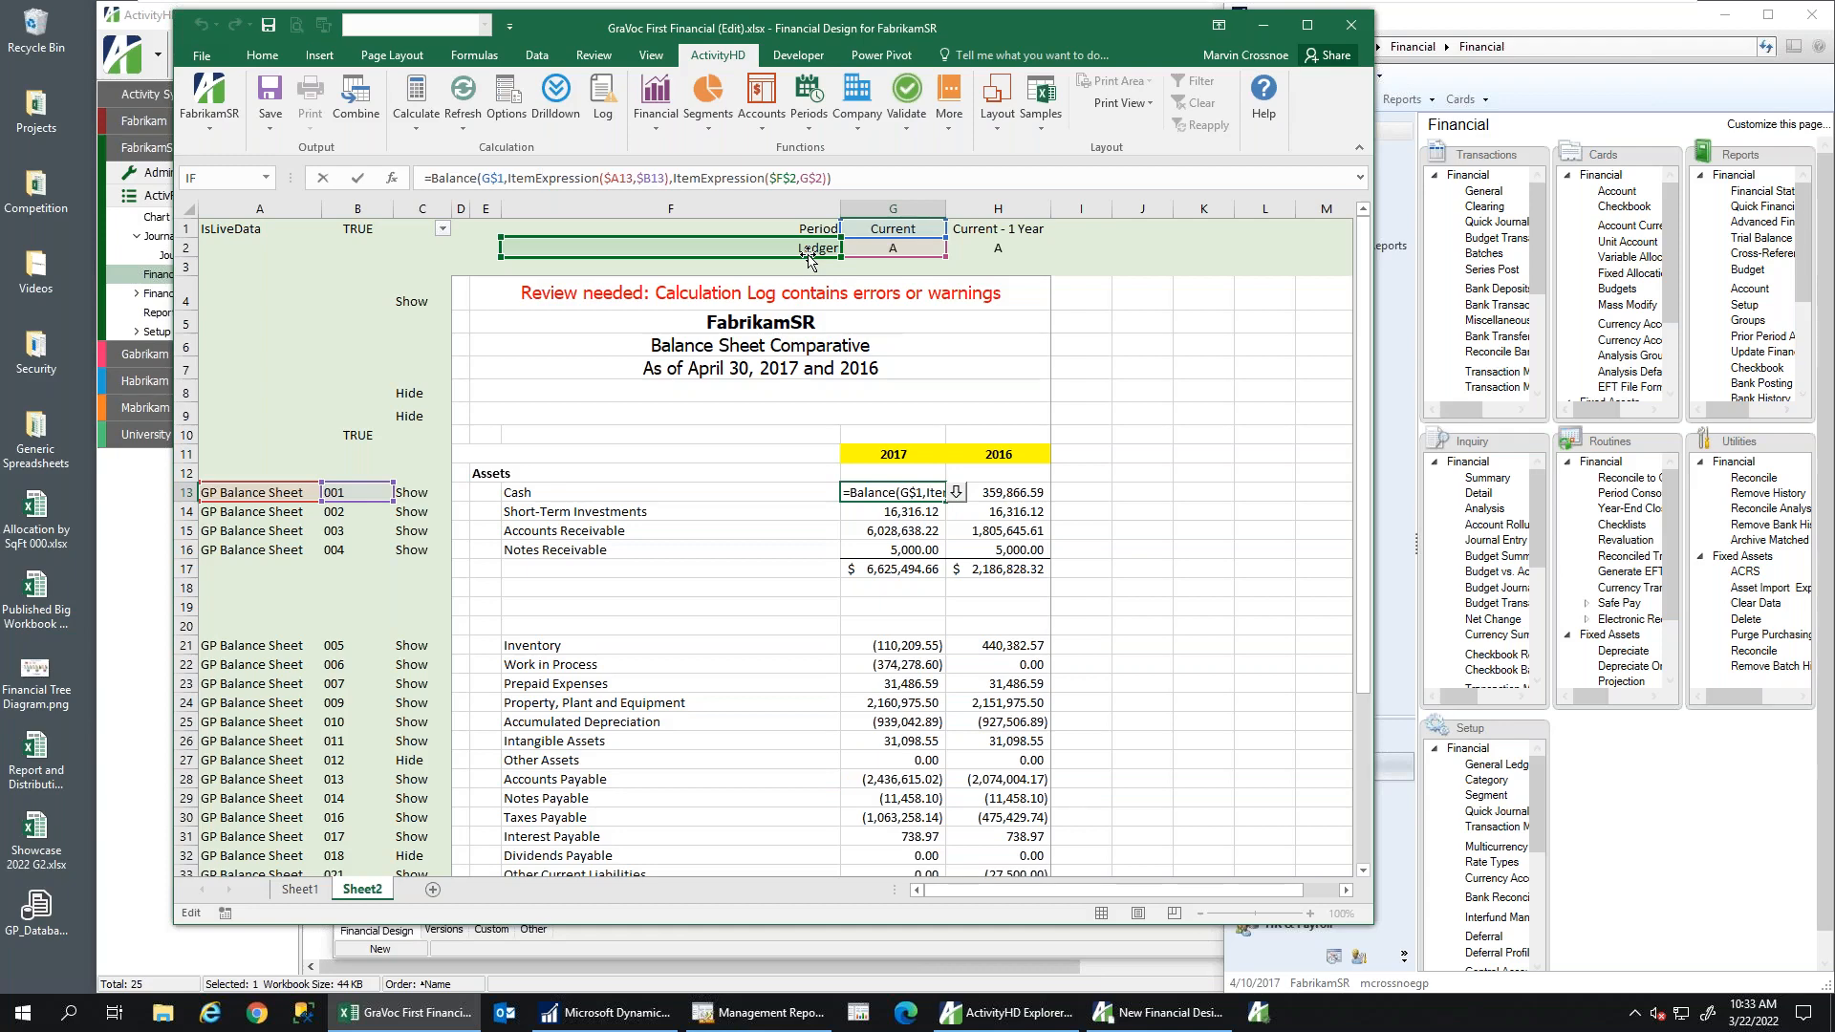
pyautogui.hotkey('ctrl', 'Return')
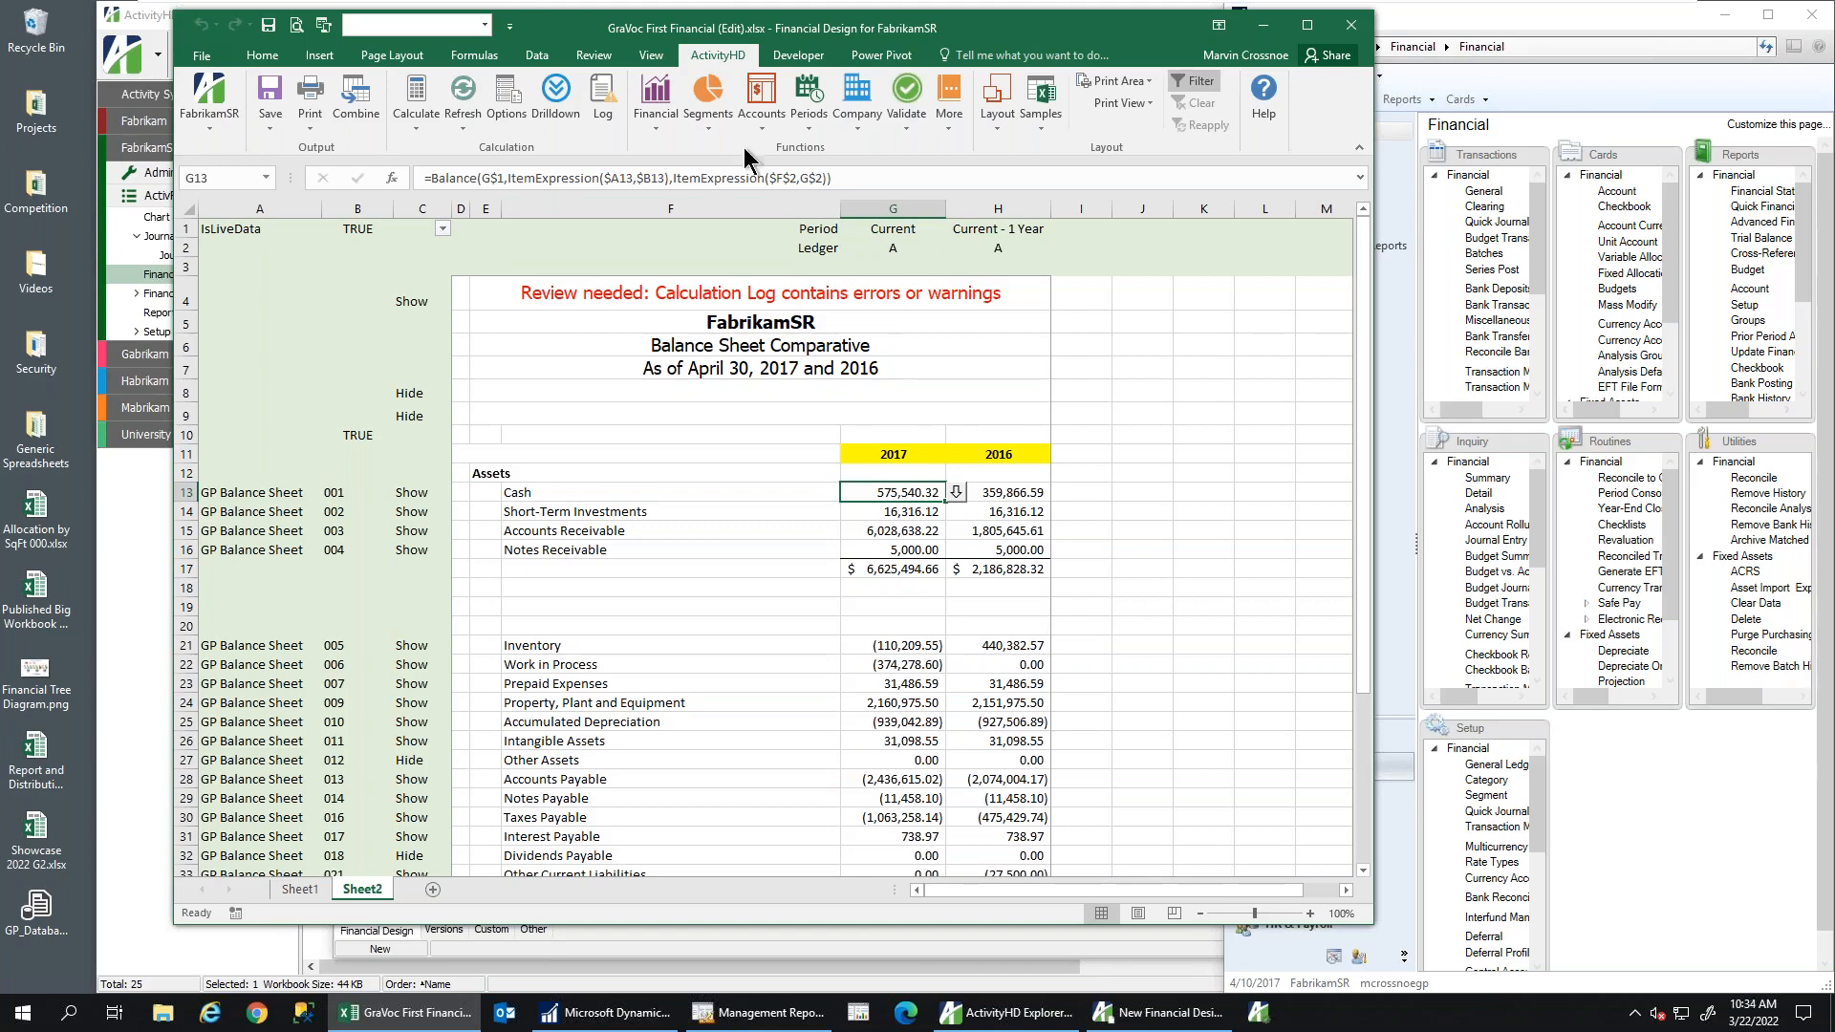
# Copy the 2016 column H and paste it into column I
pyautogui.click(893, 208)
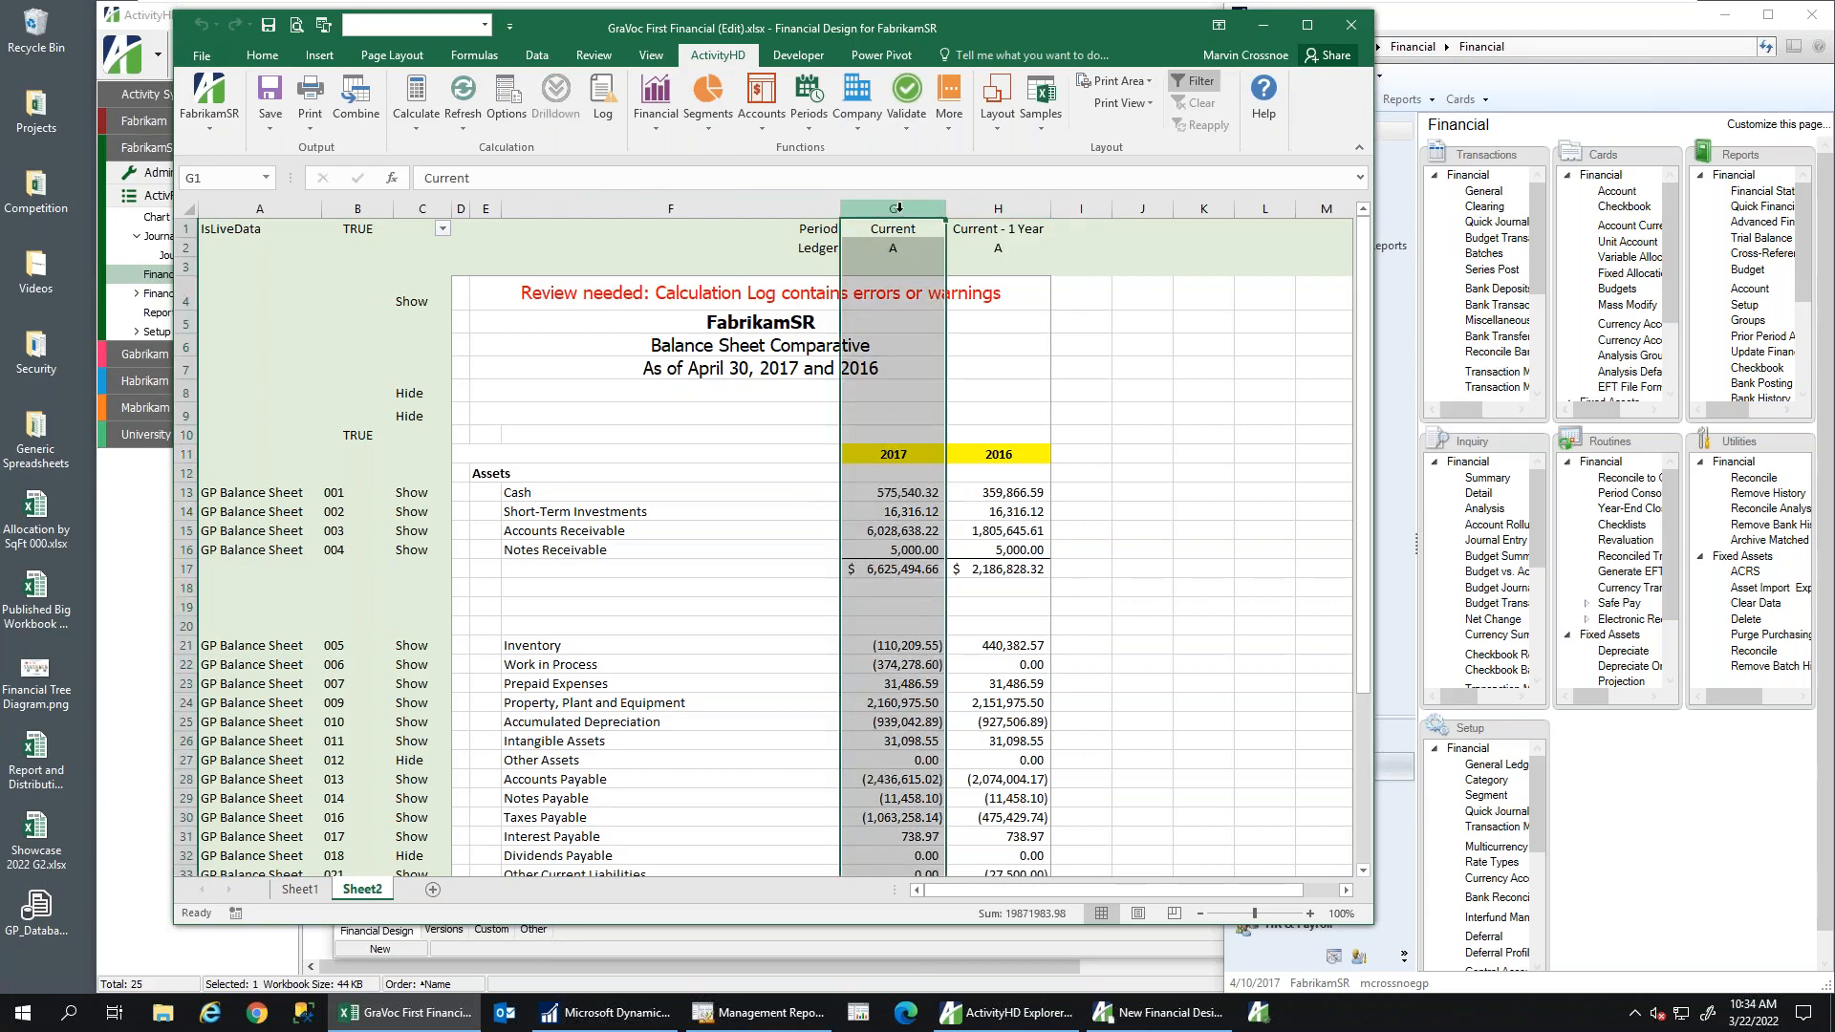
pyautogui.click(1000, 208)
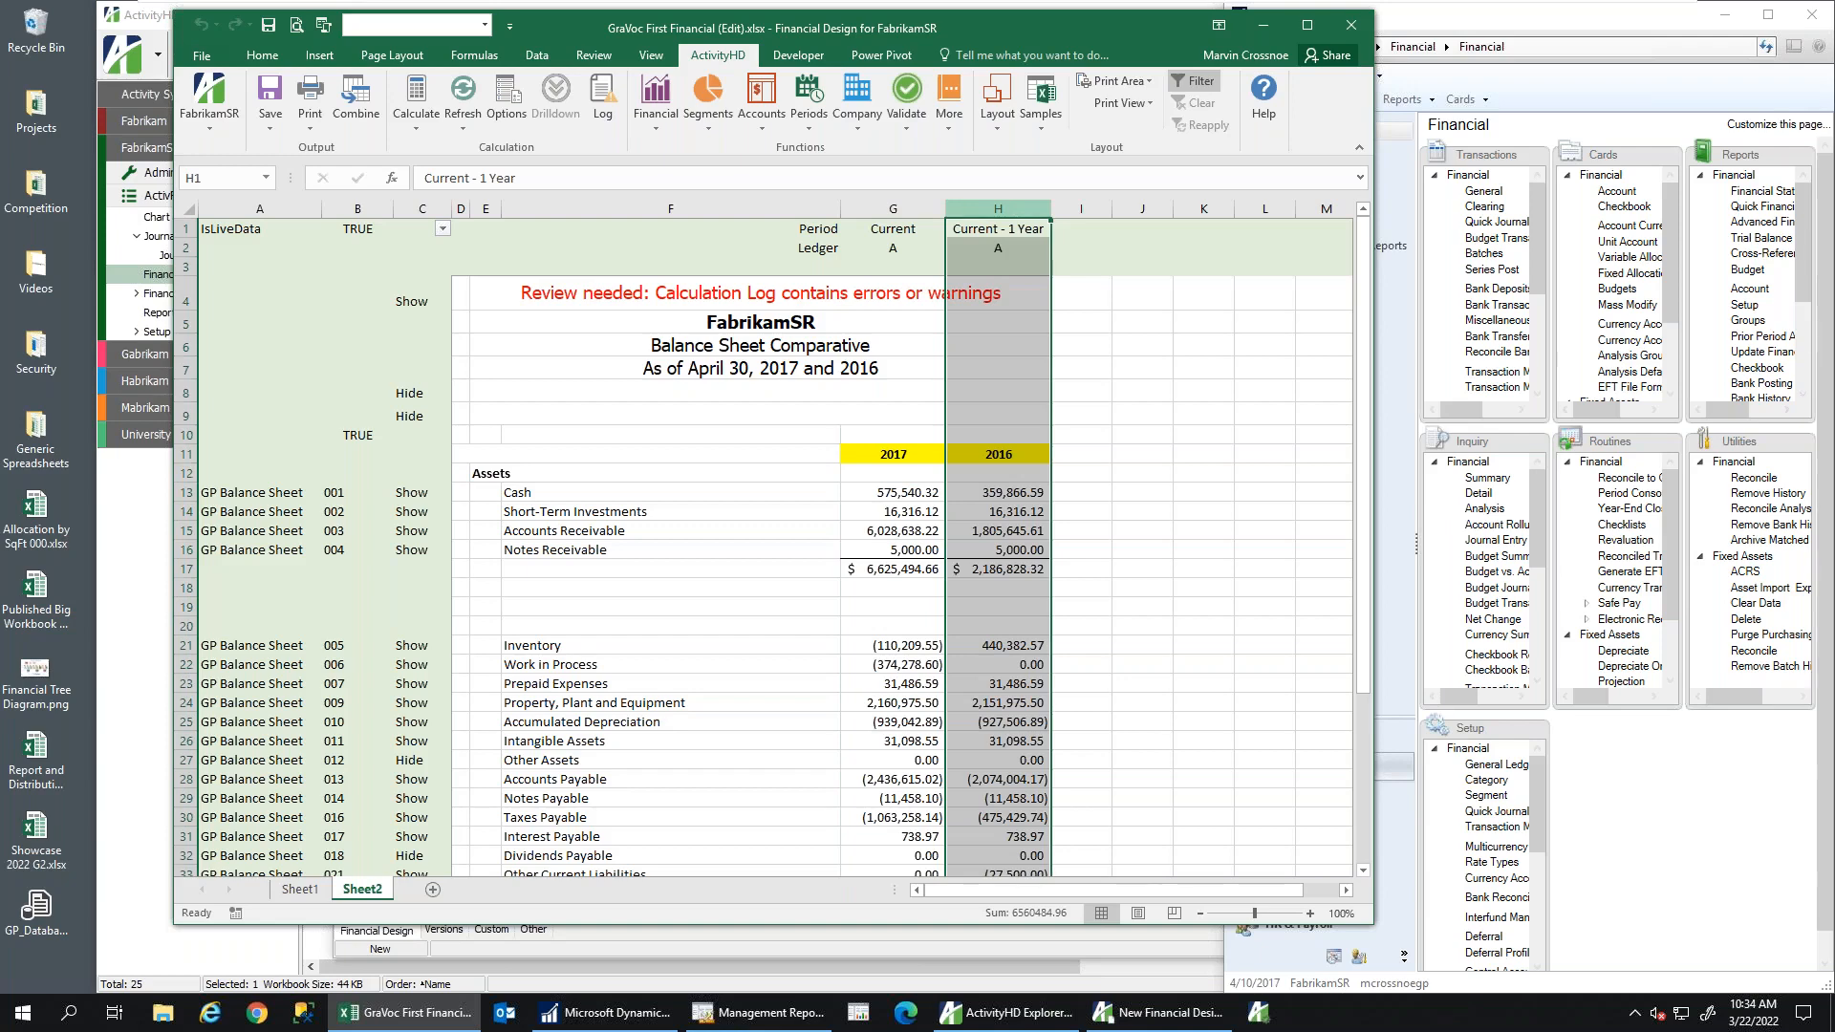
pyautogui.click(893, 209)
pyautogui.click(990, 207)
pyautogui.click(1085, 208)
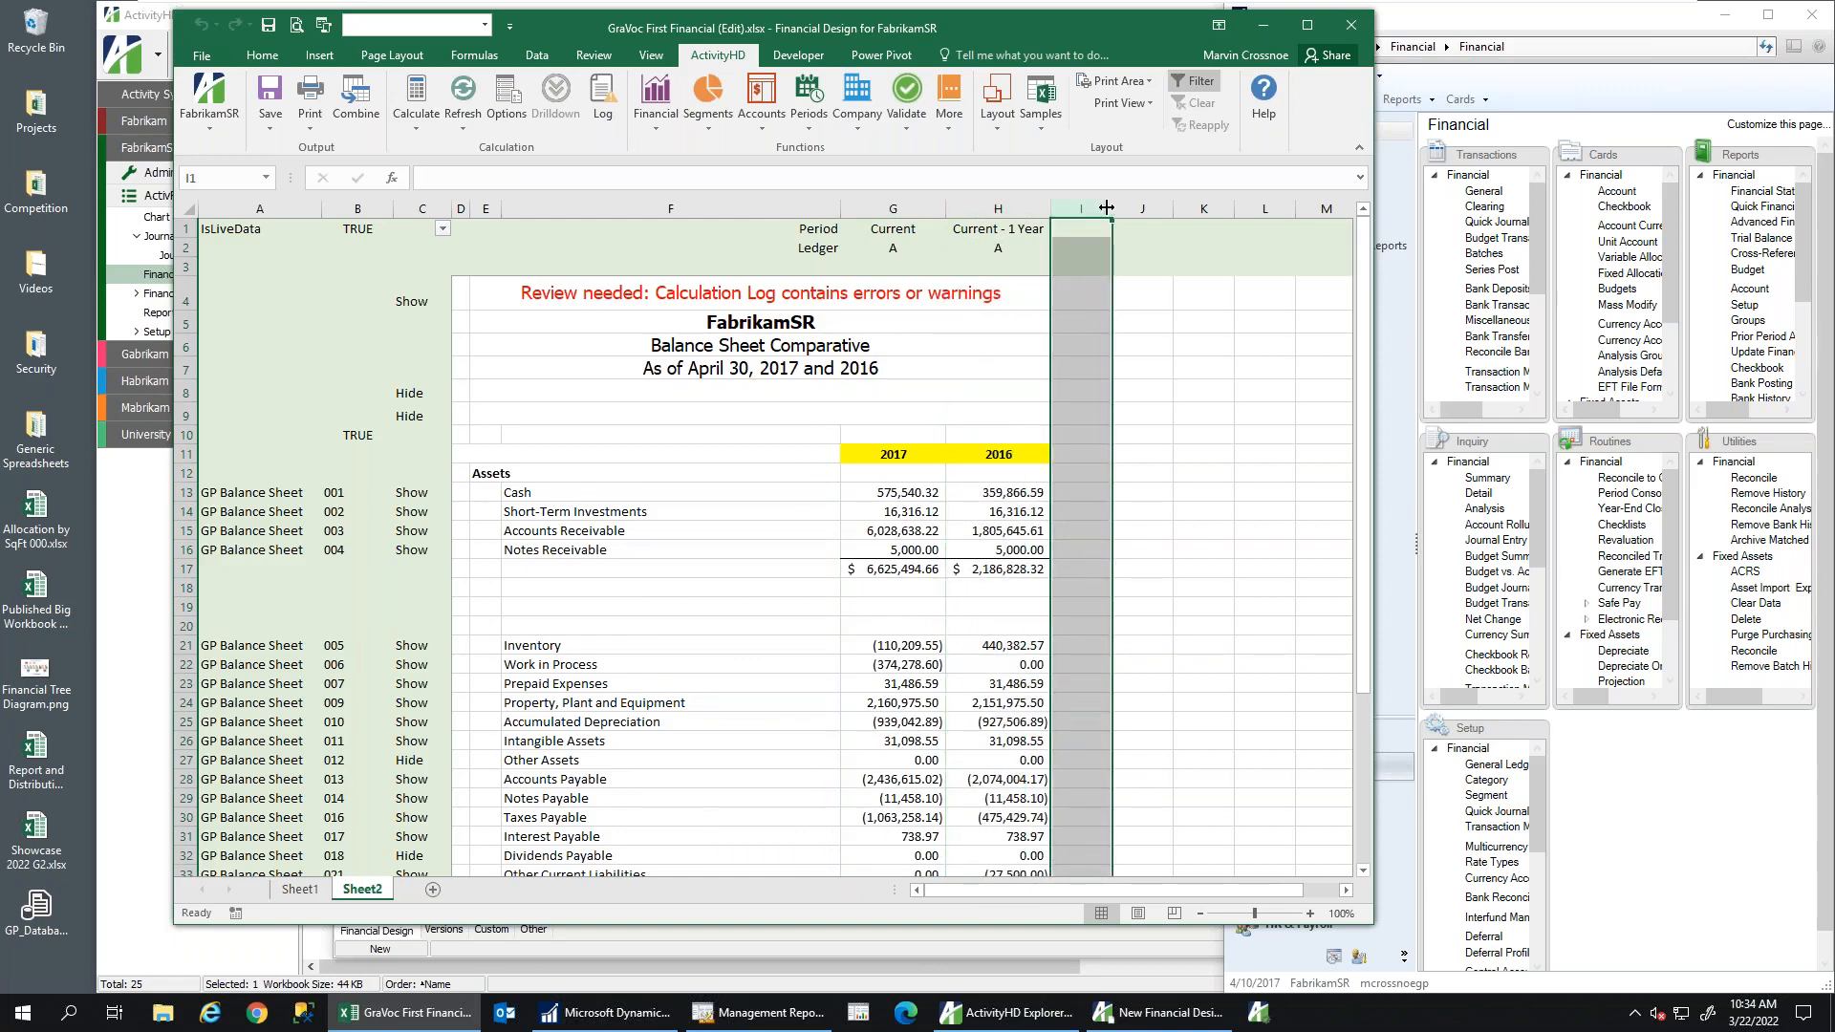
pyautogui.rightClick(1004, 209)
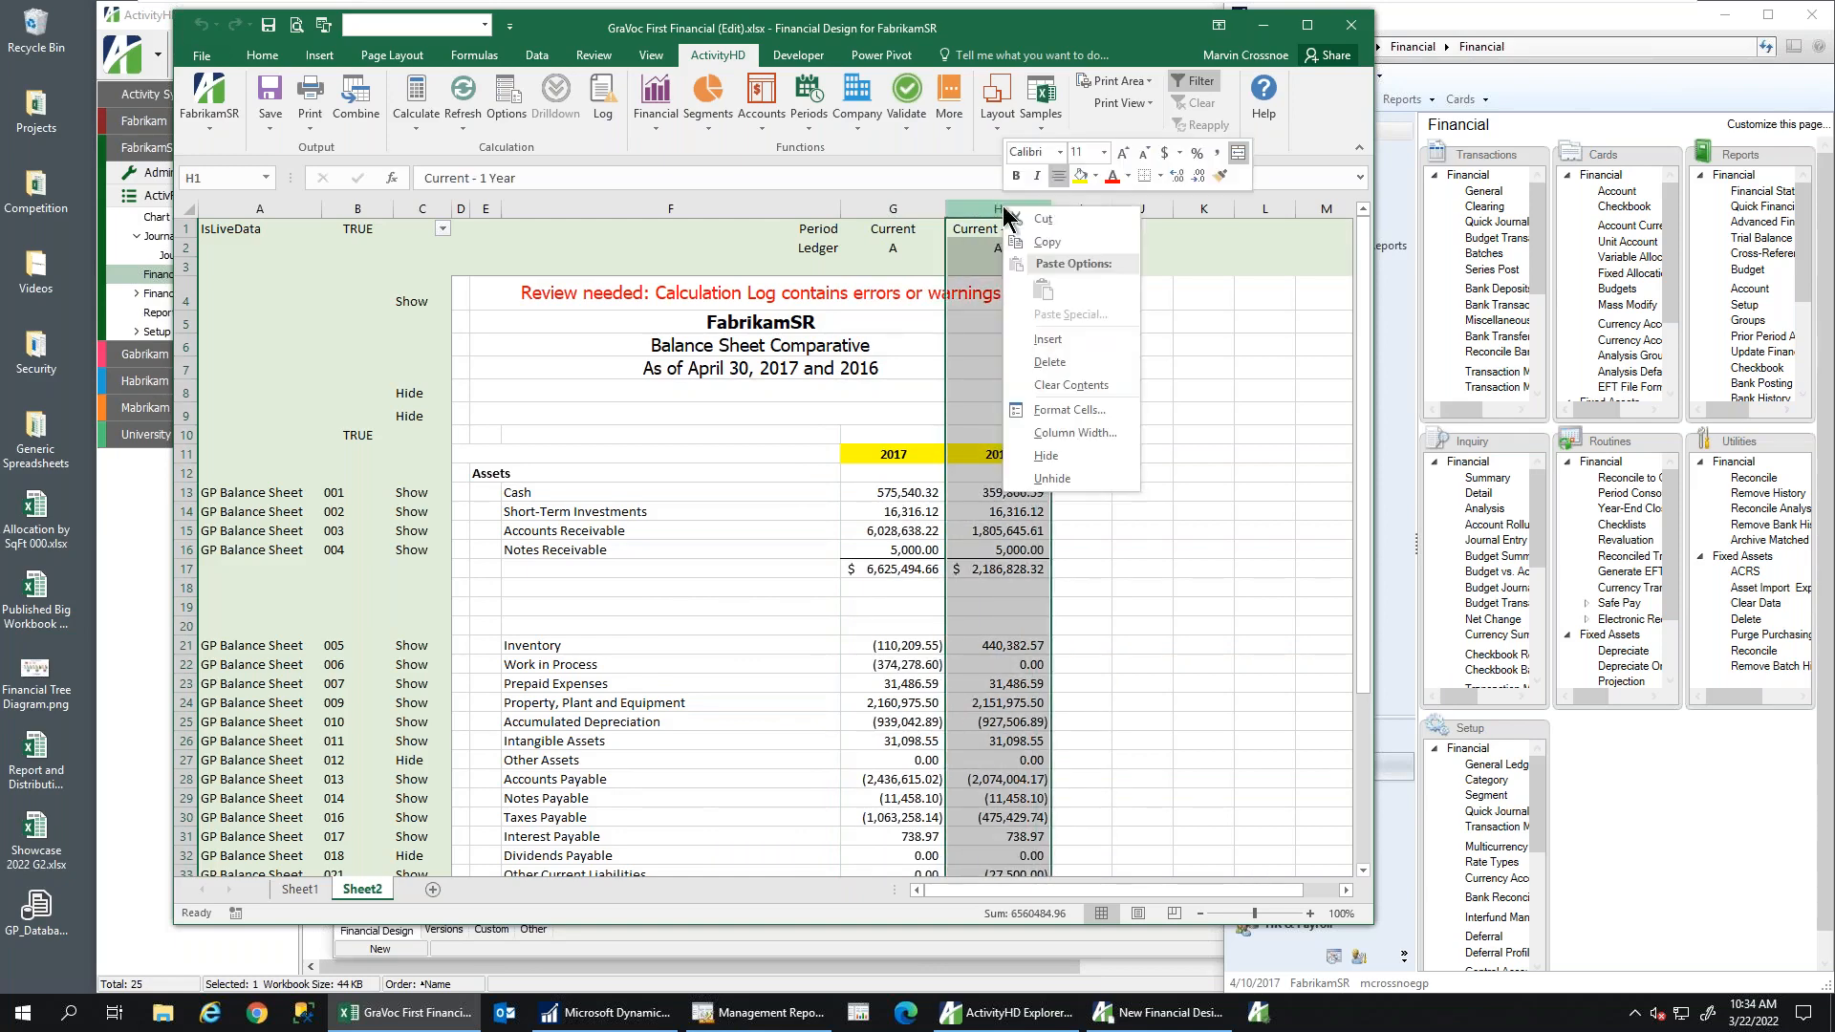
pyautogui.click(1044, 244)
pyautogui.rightClick(1085, 208)
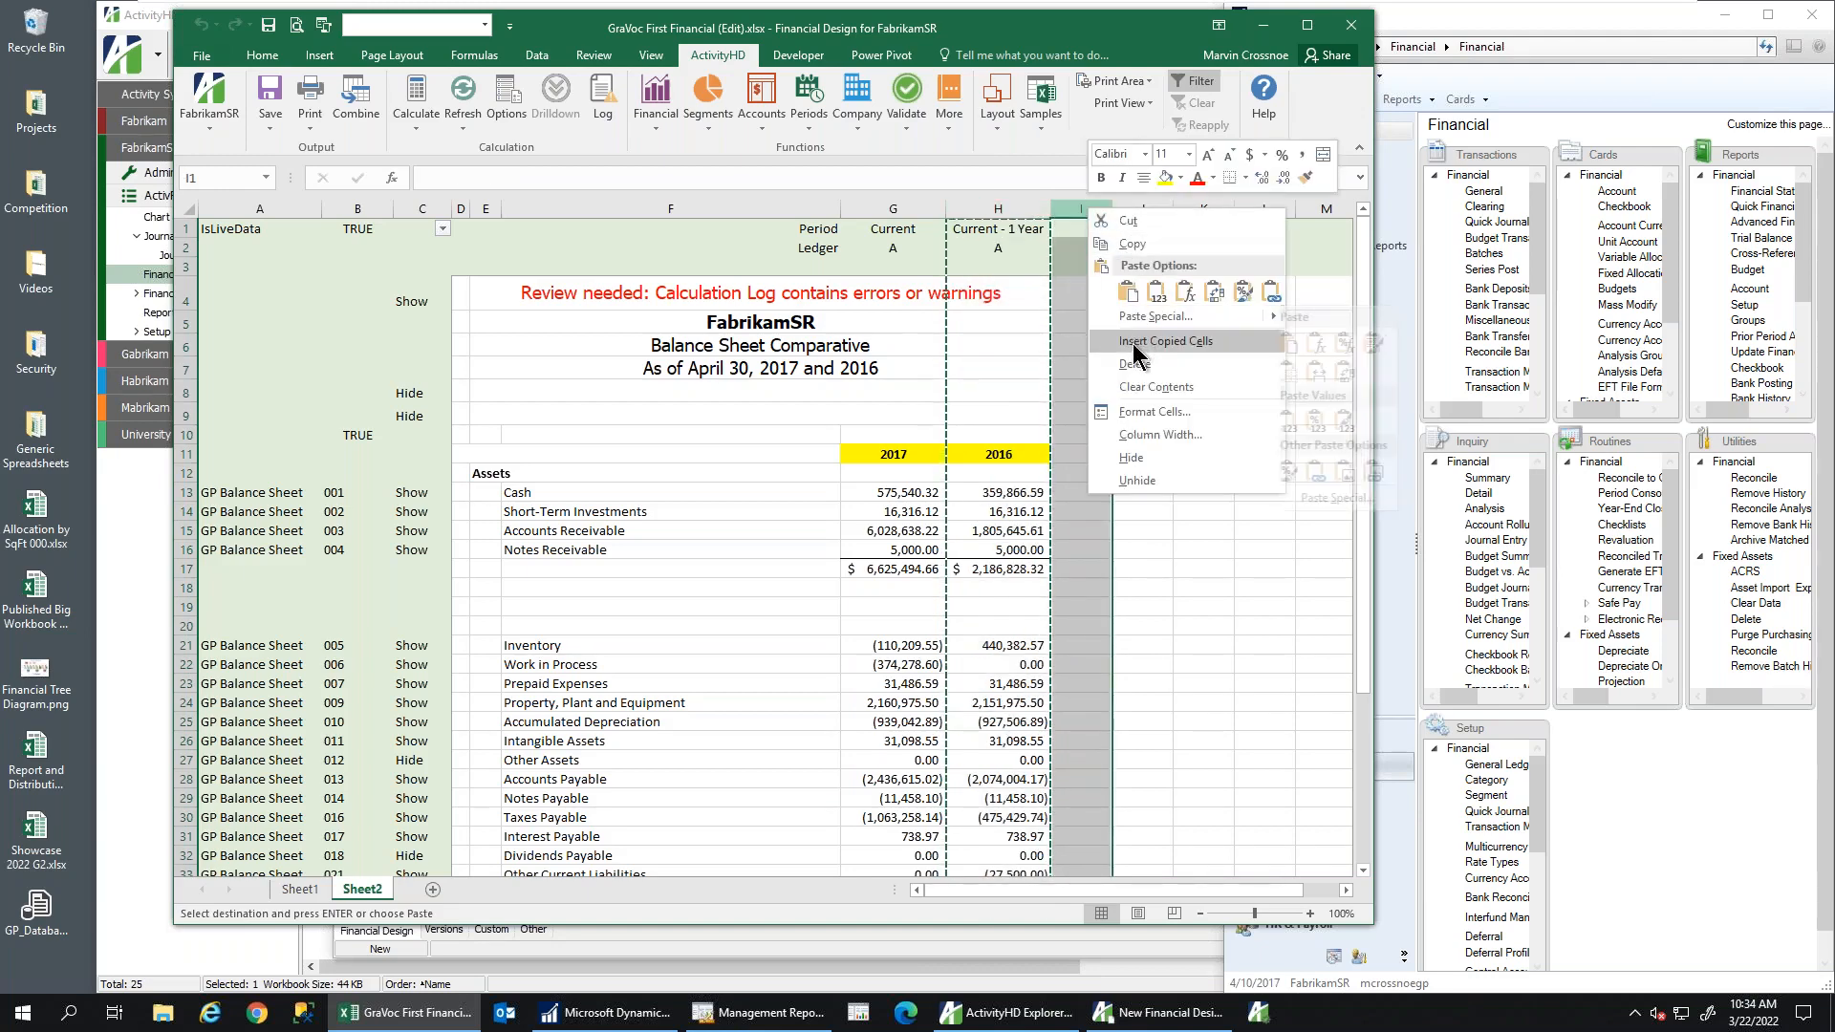
pyautogui.click(1127, 293)
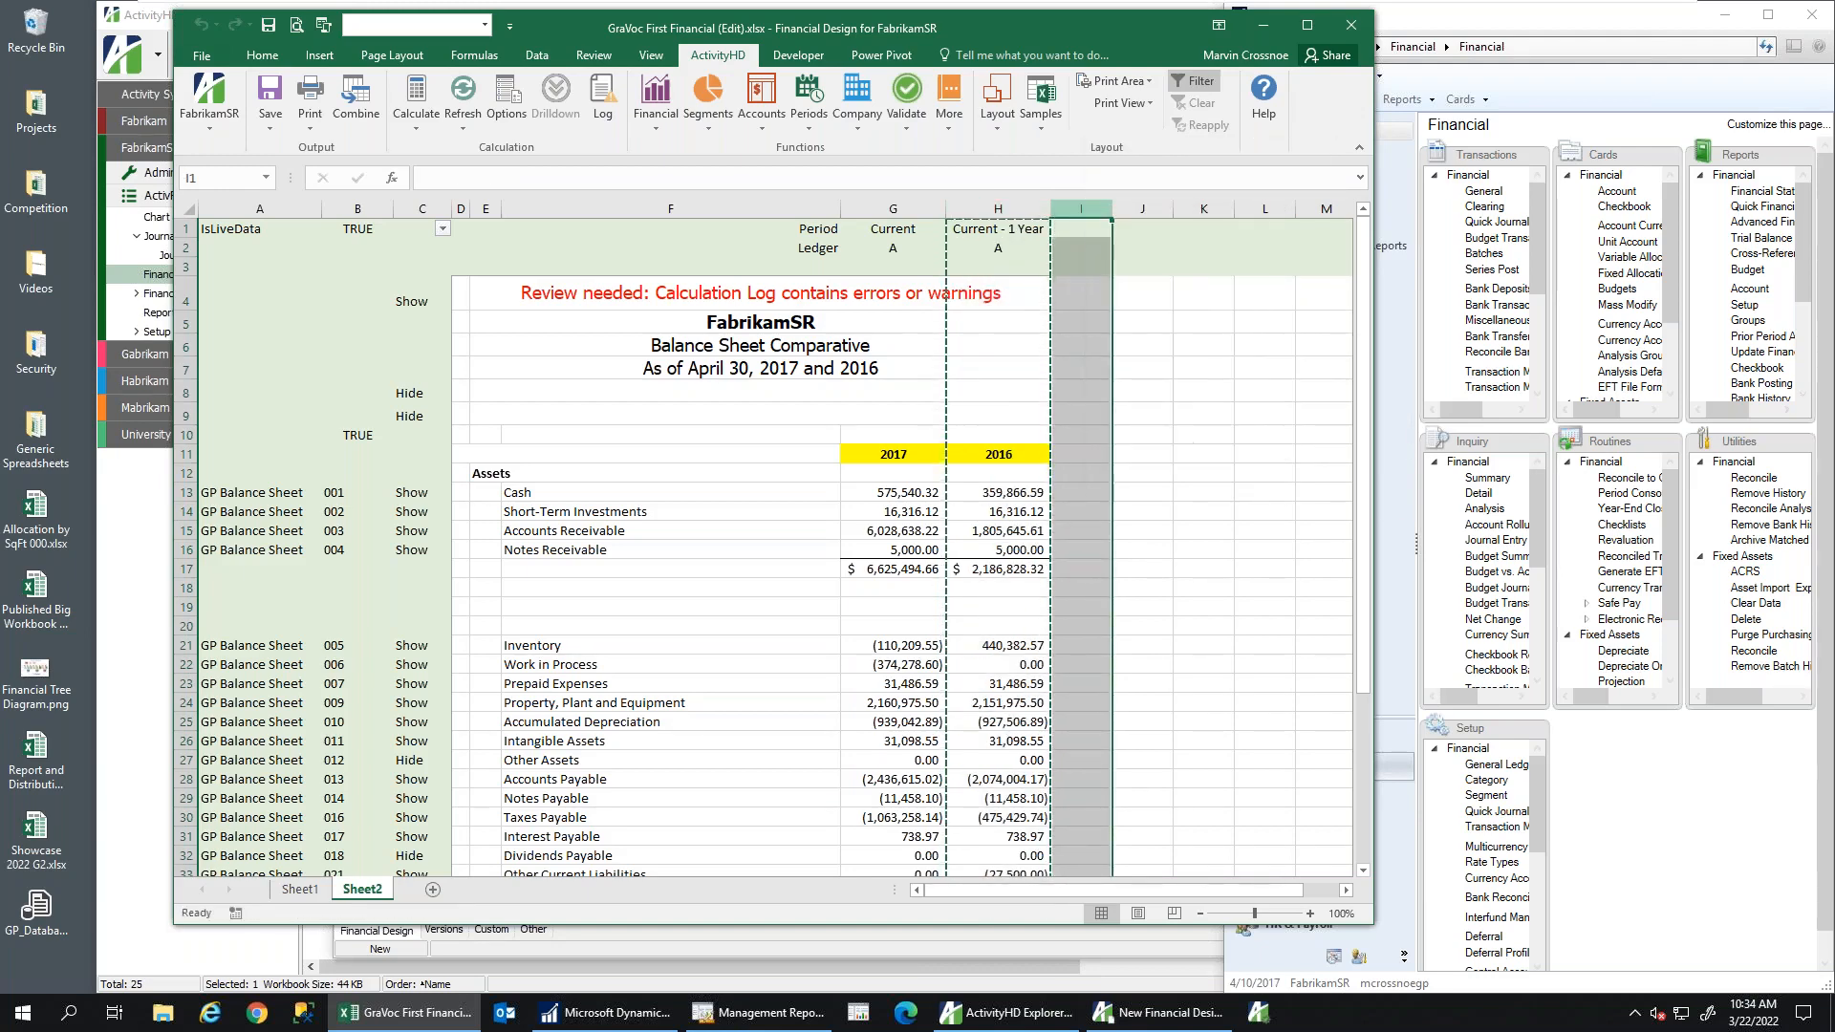
# Relabel I1 as 'Current - 2 Year' to show 2015 figures, and widen the Excel window
pyautogui.click(1094, 229)
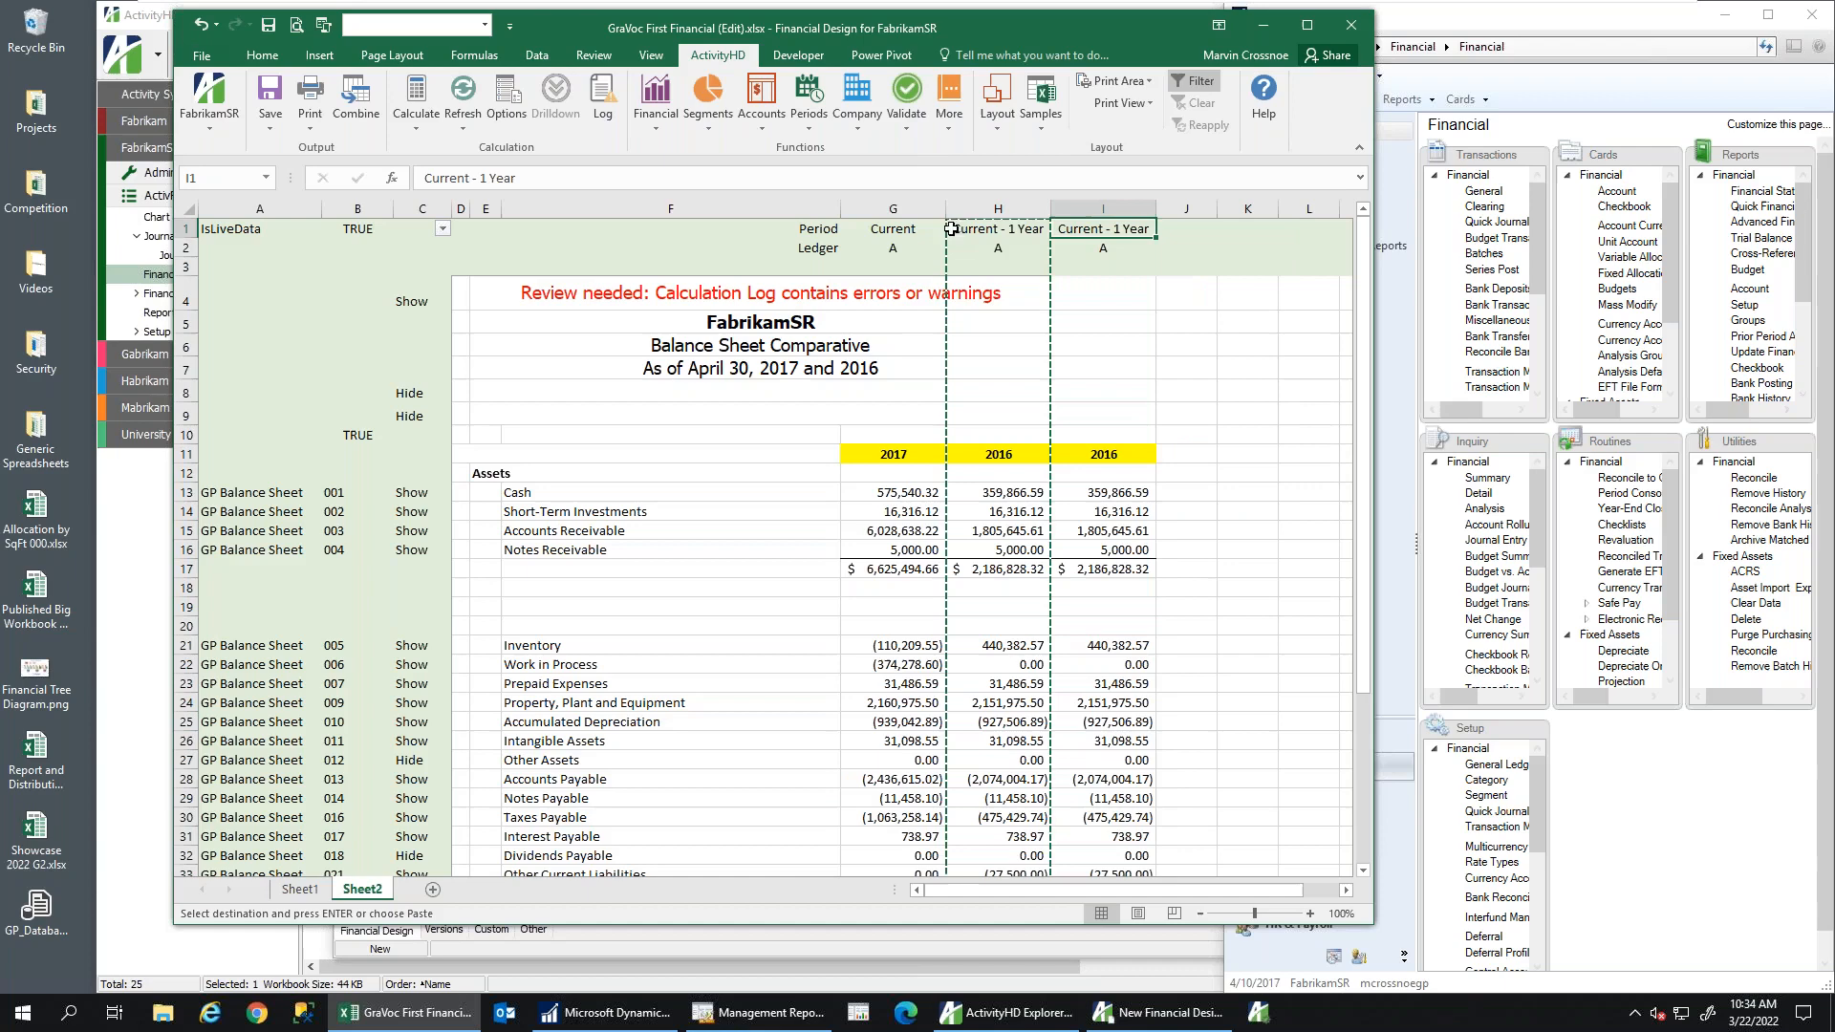
pyautogui.click(484, 179)
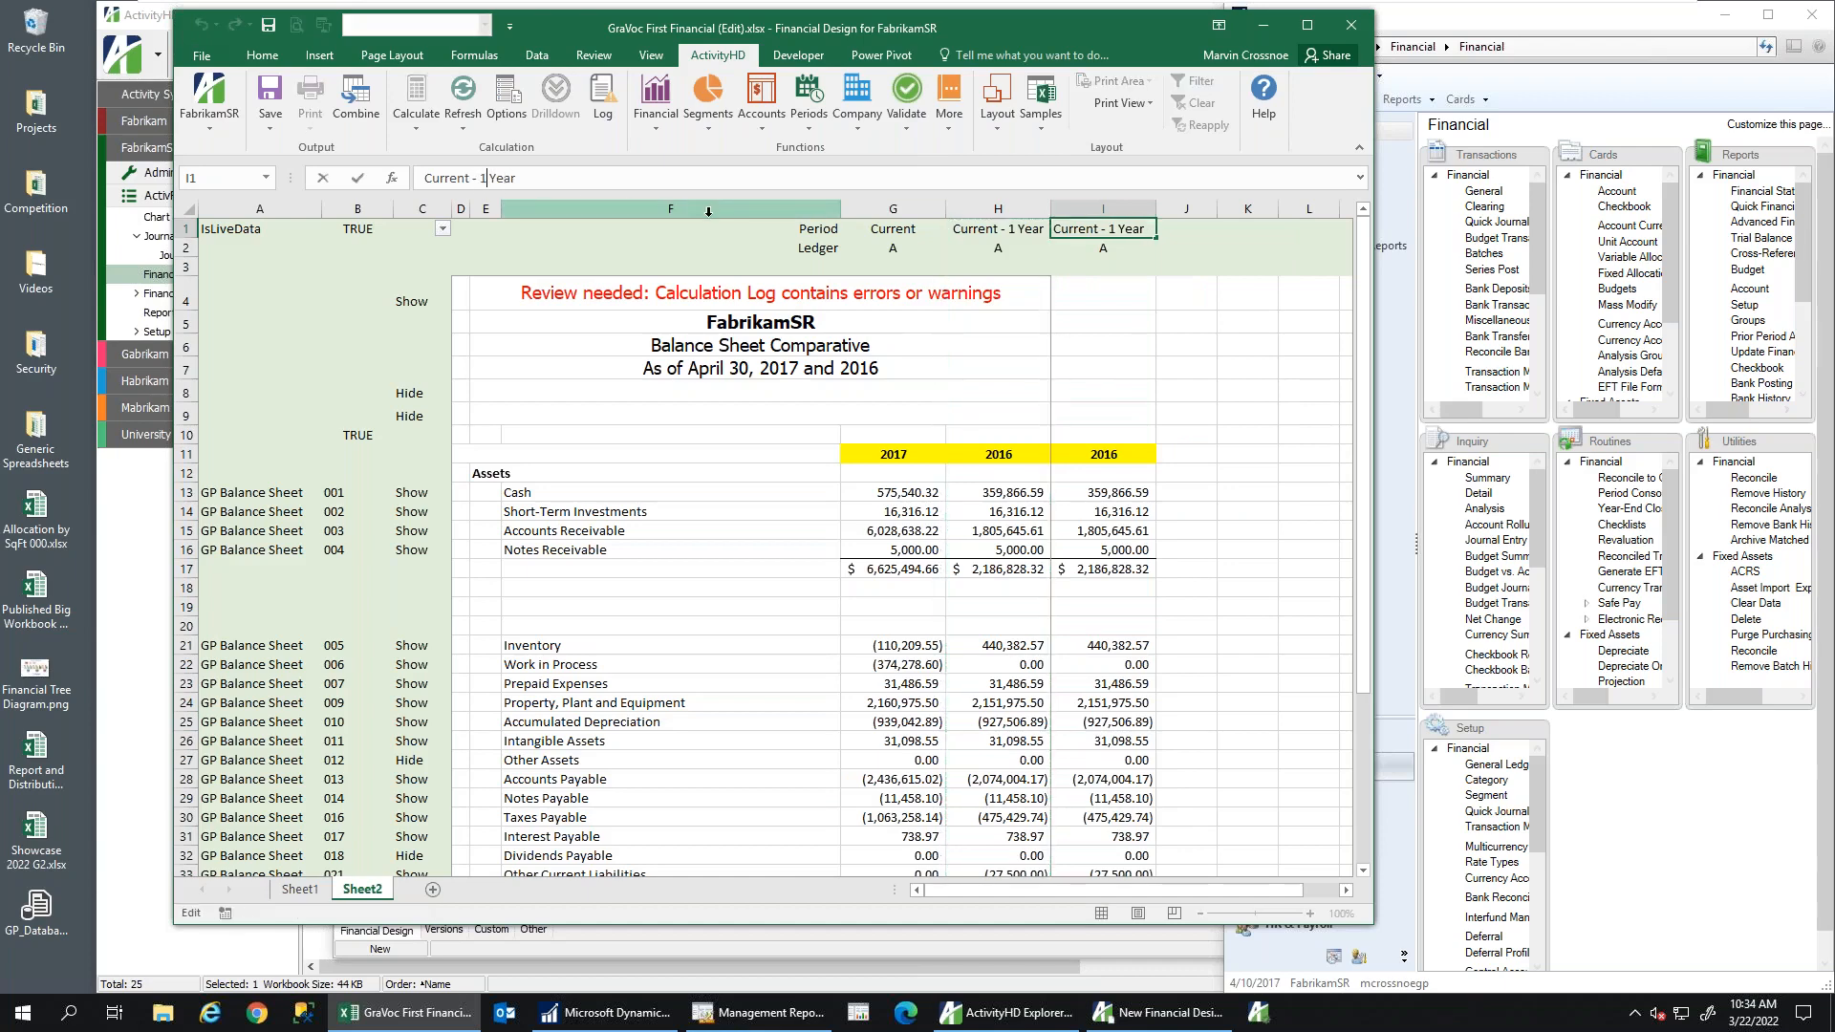
pyautogui.press('BackSpace')
pyautogui.write('2')
pyautogui.press('Return')
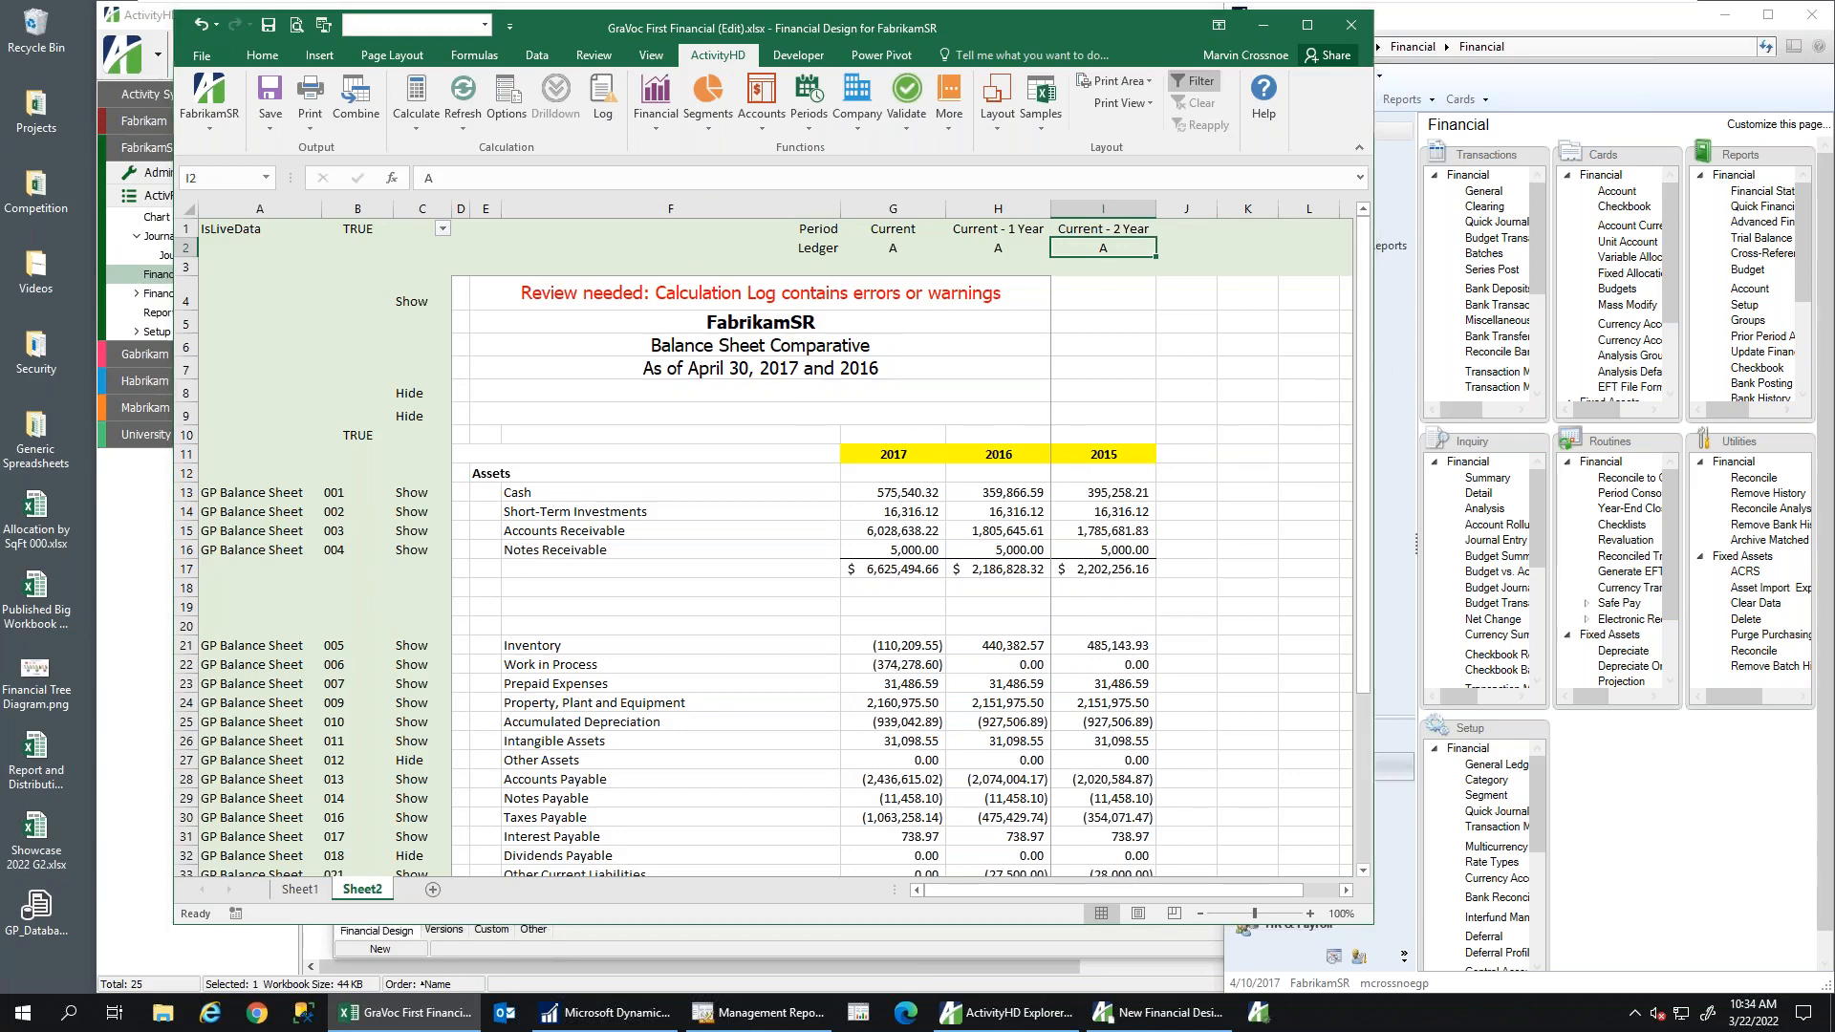
pyautogui.moveTo(1372, 375); pyautogui.dragTo(1684, 371)
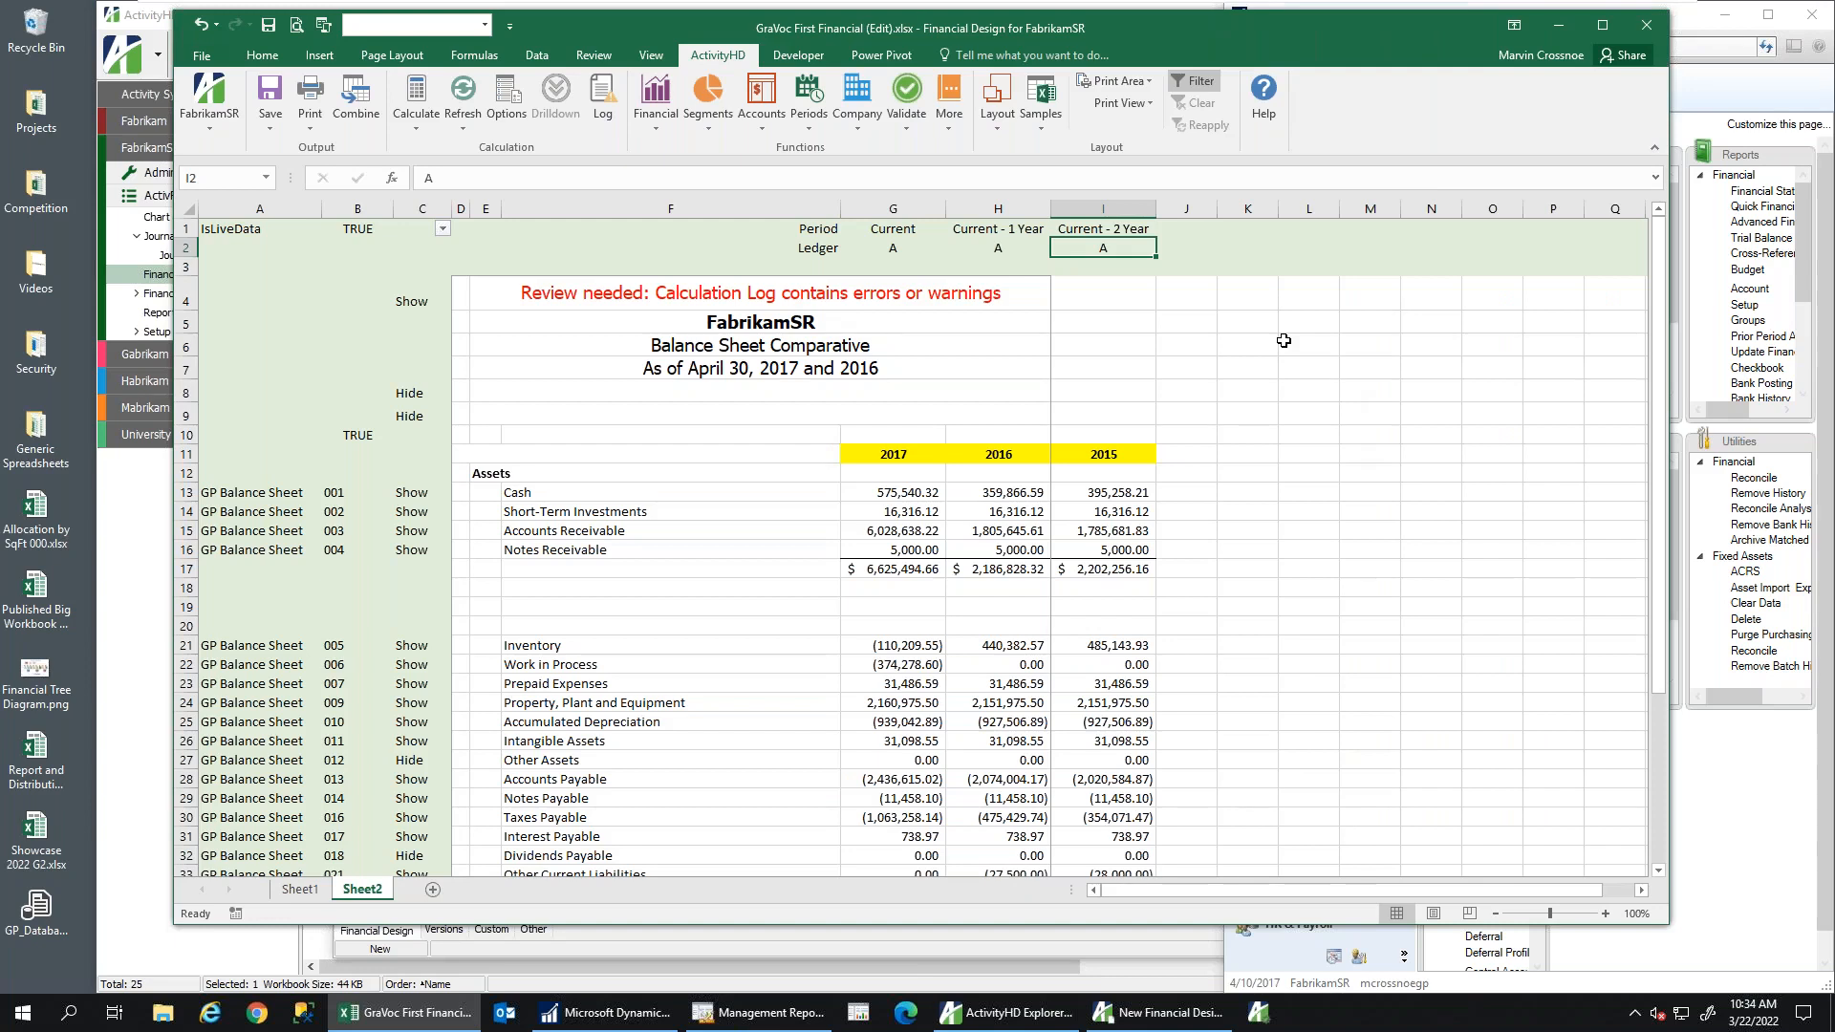
pyautogui.click(875, 494)
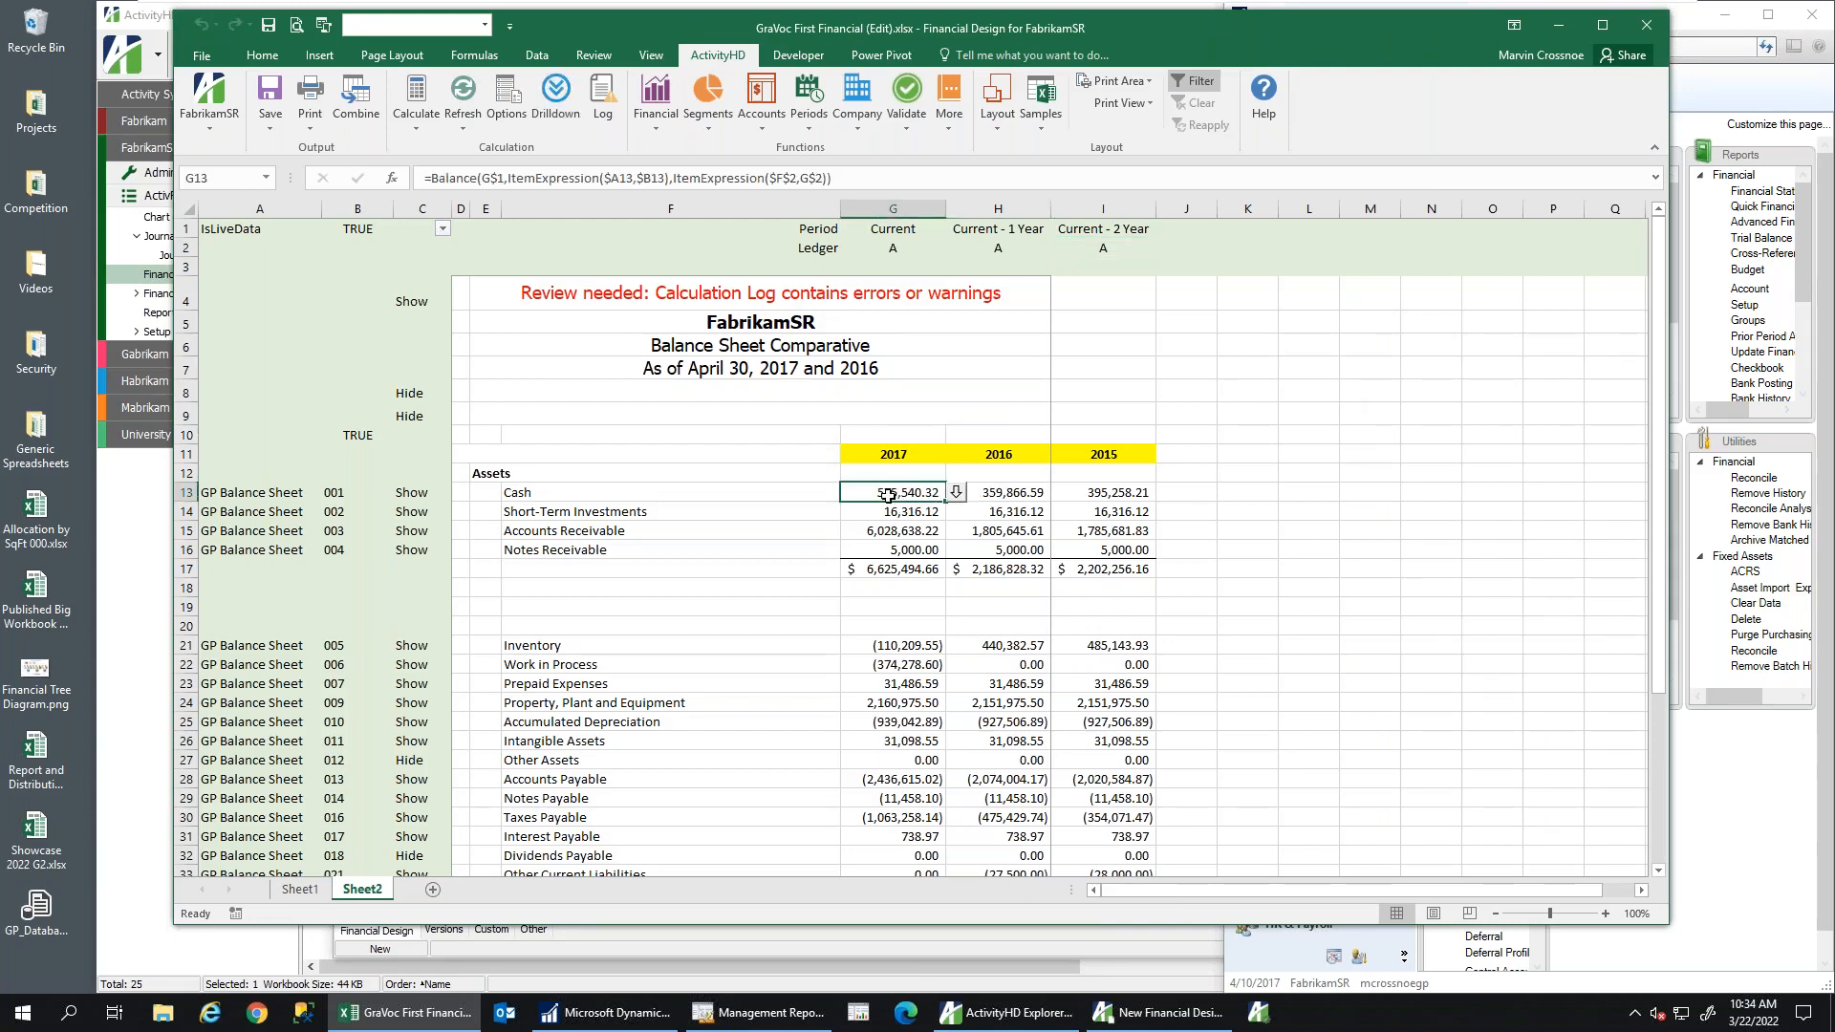
pyautogui.click(1003, 533)
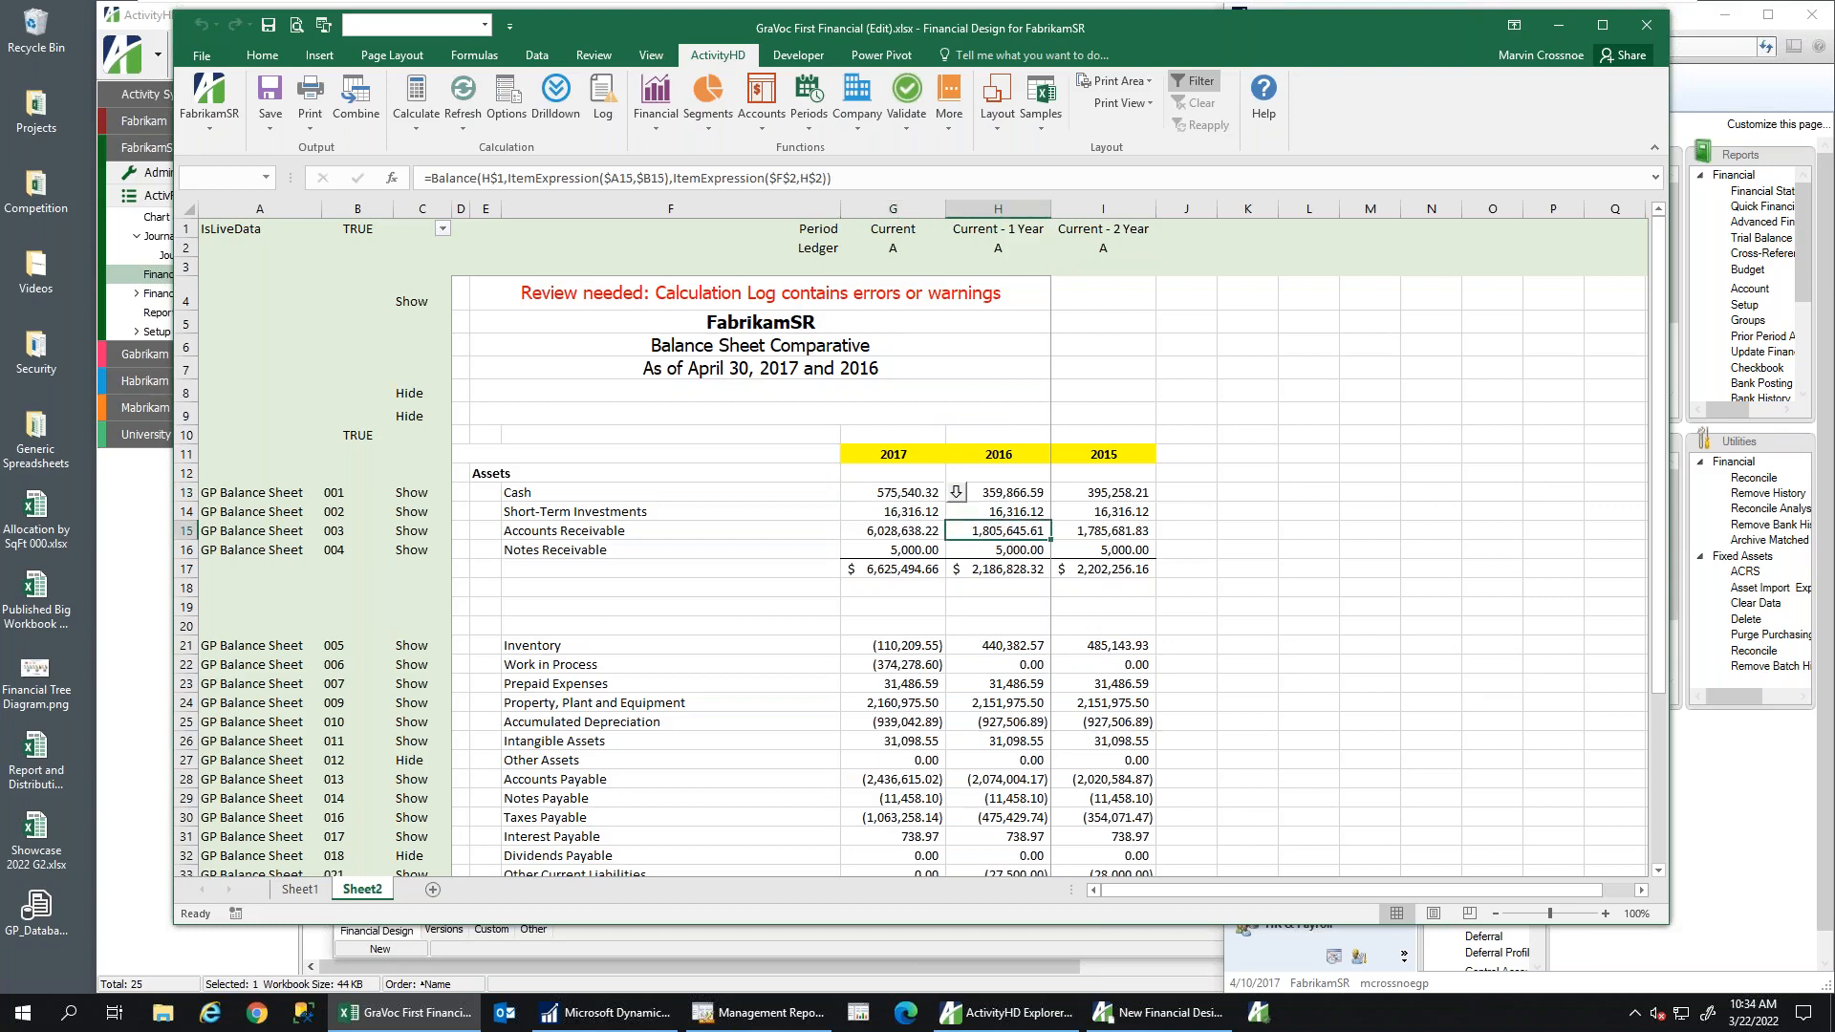
pyautogui.click(994, 647)
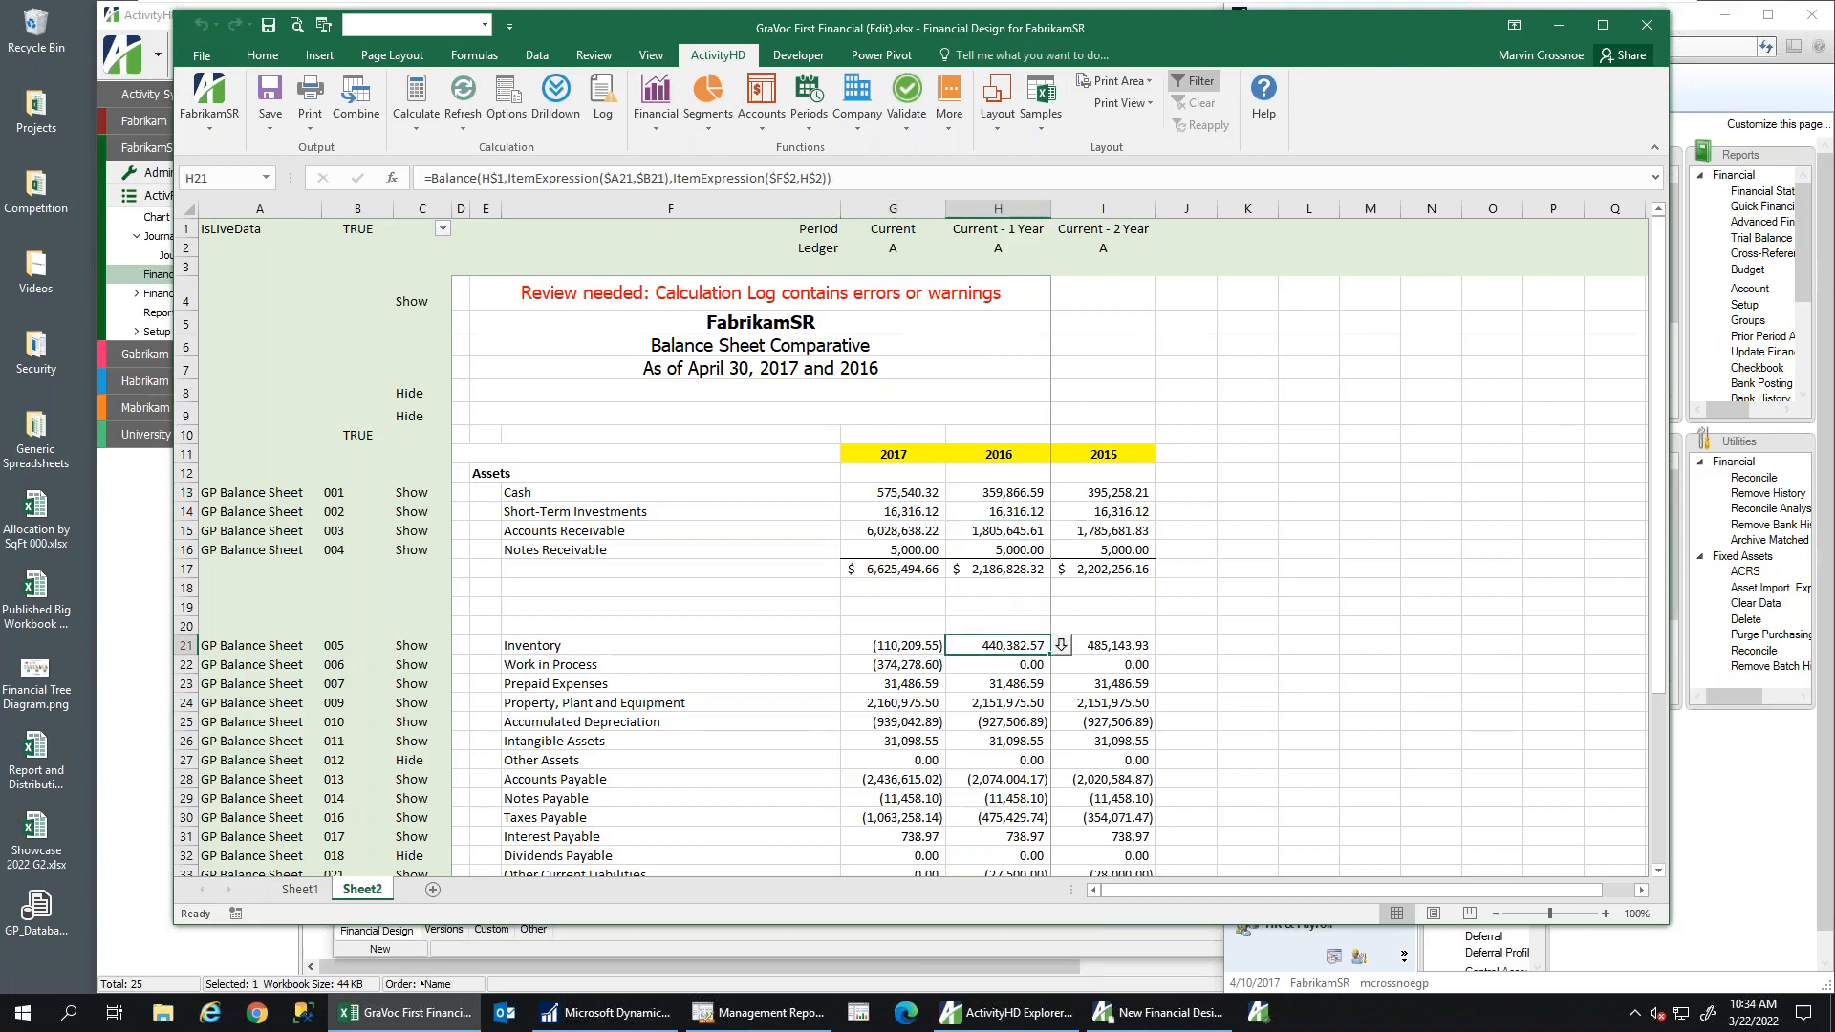
pyautogui.click(985, 690)
pyautogui.click(981, 706)
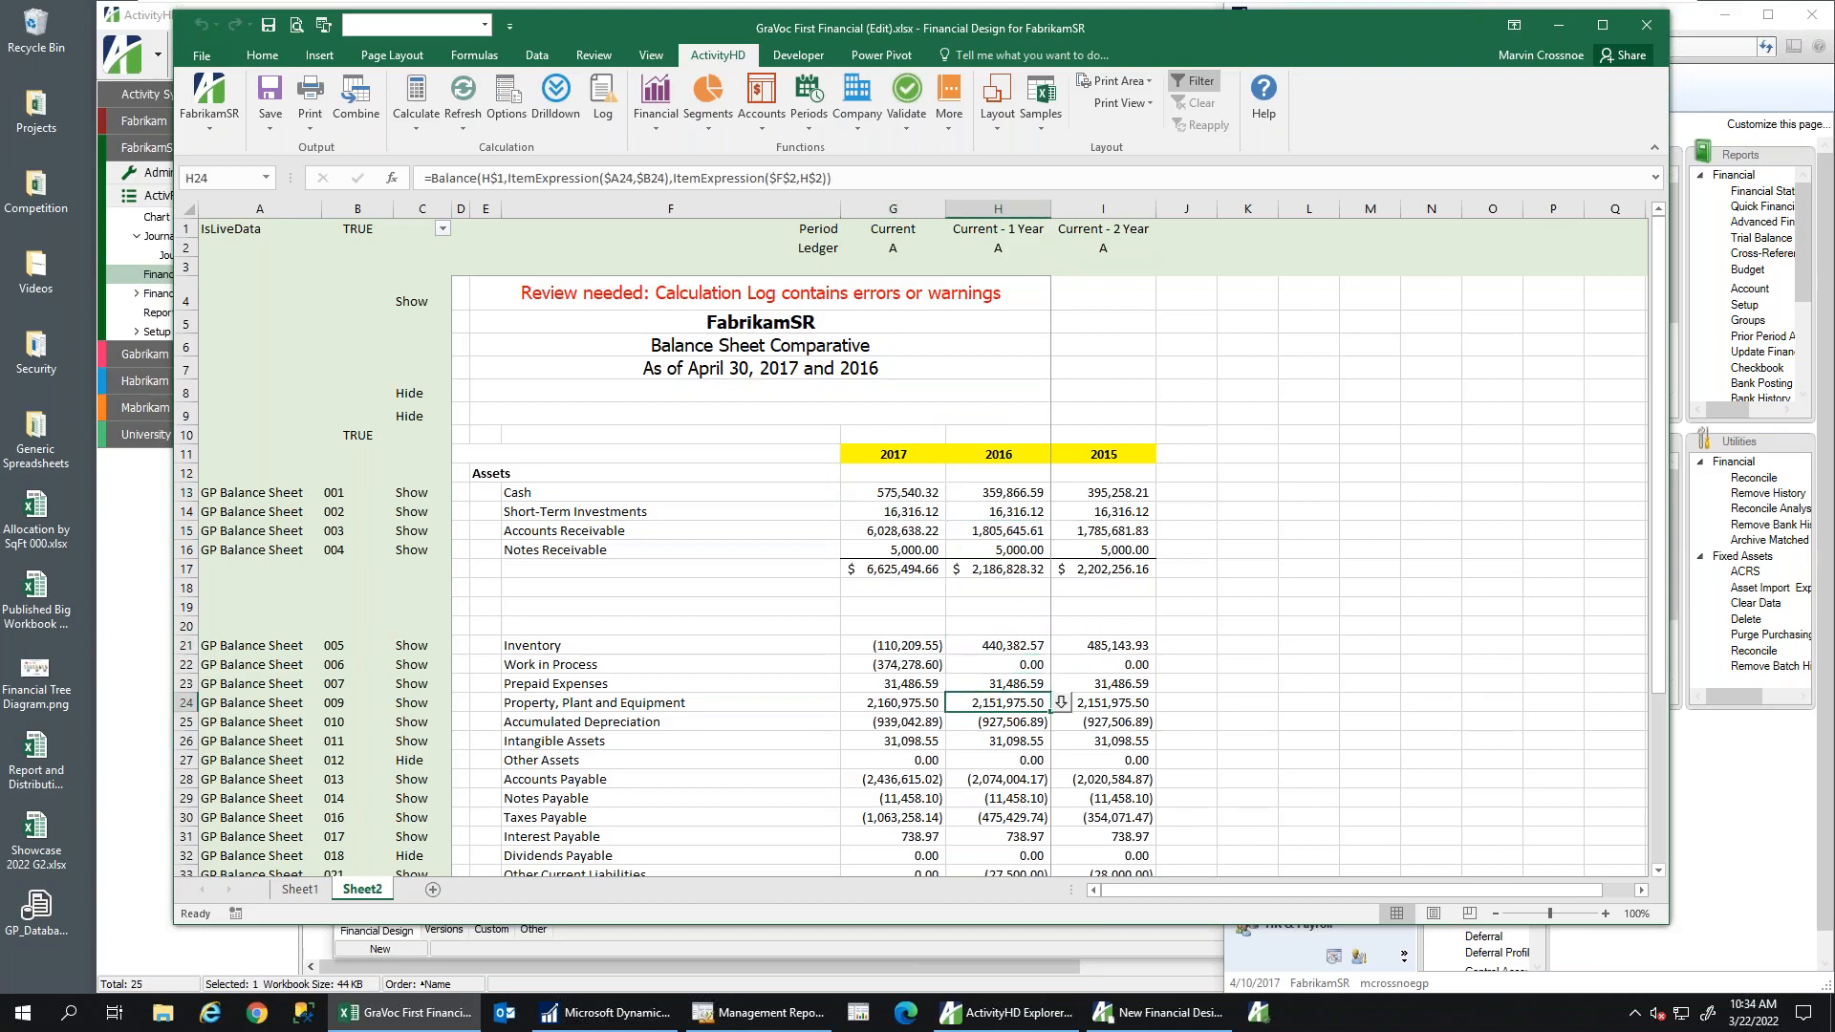
pyautogui.click(565, 177)
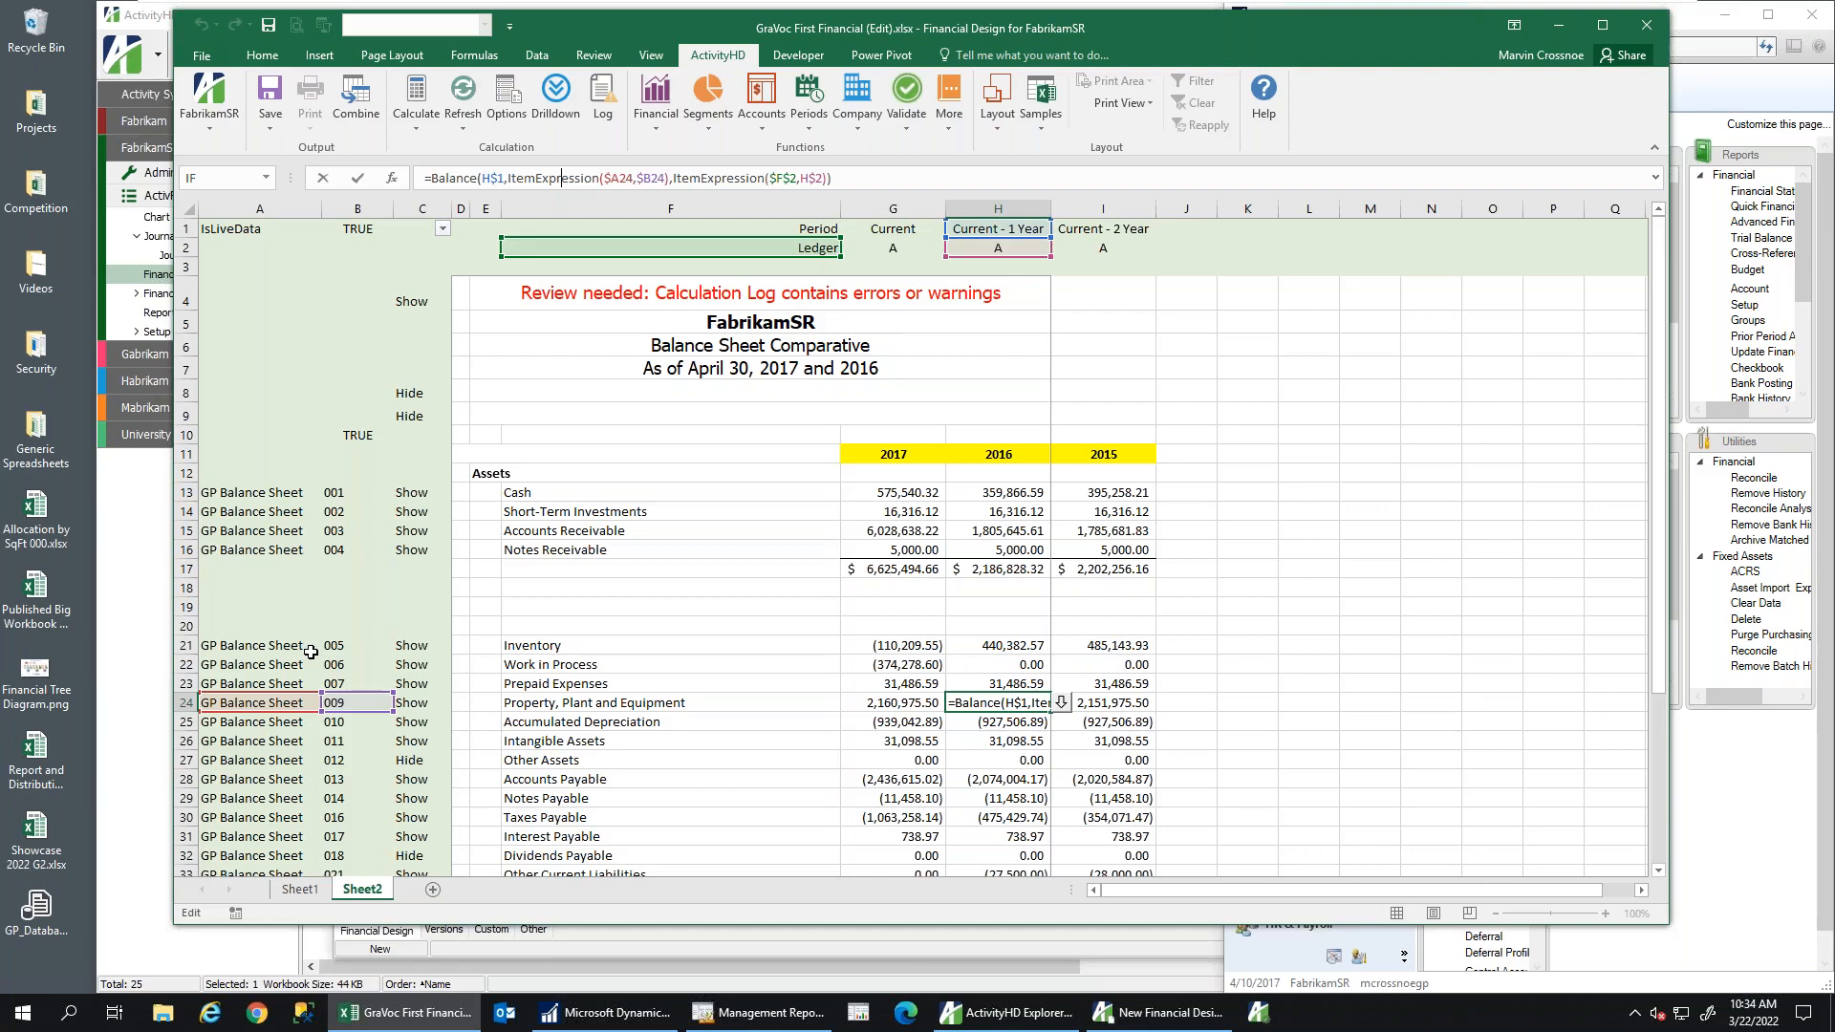
pyautogui.press('Escape')
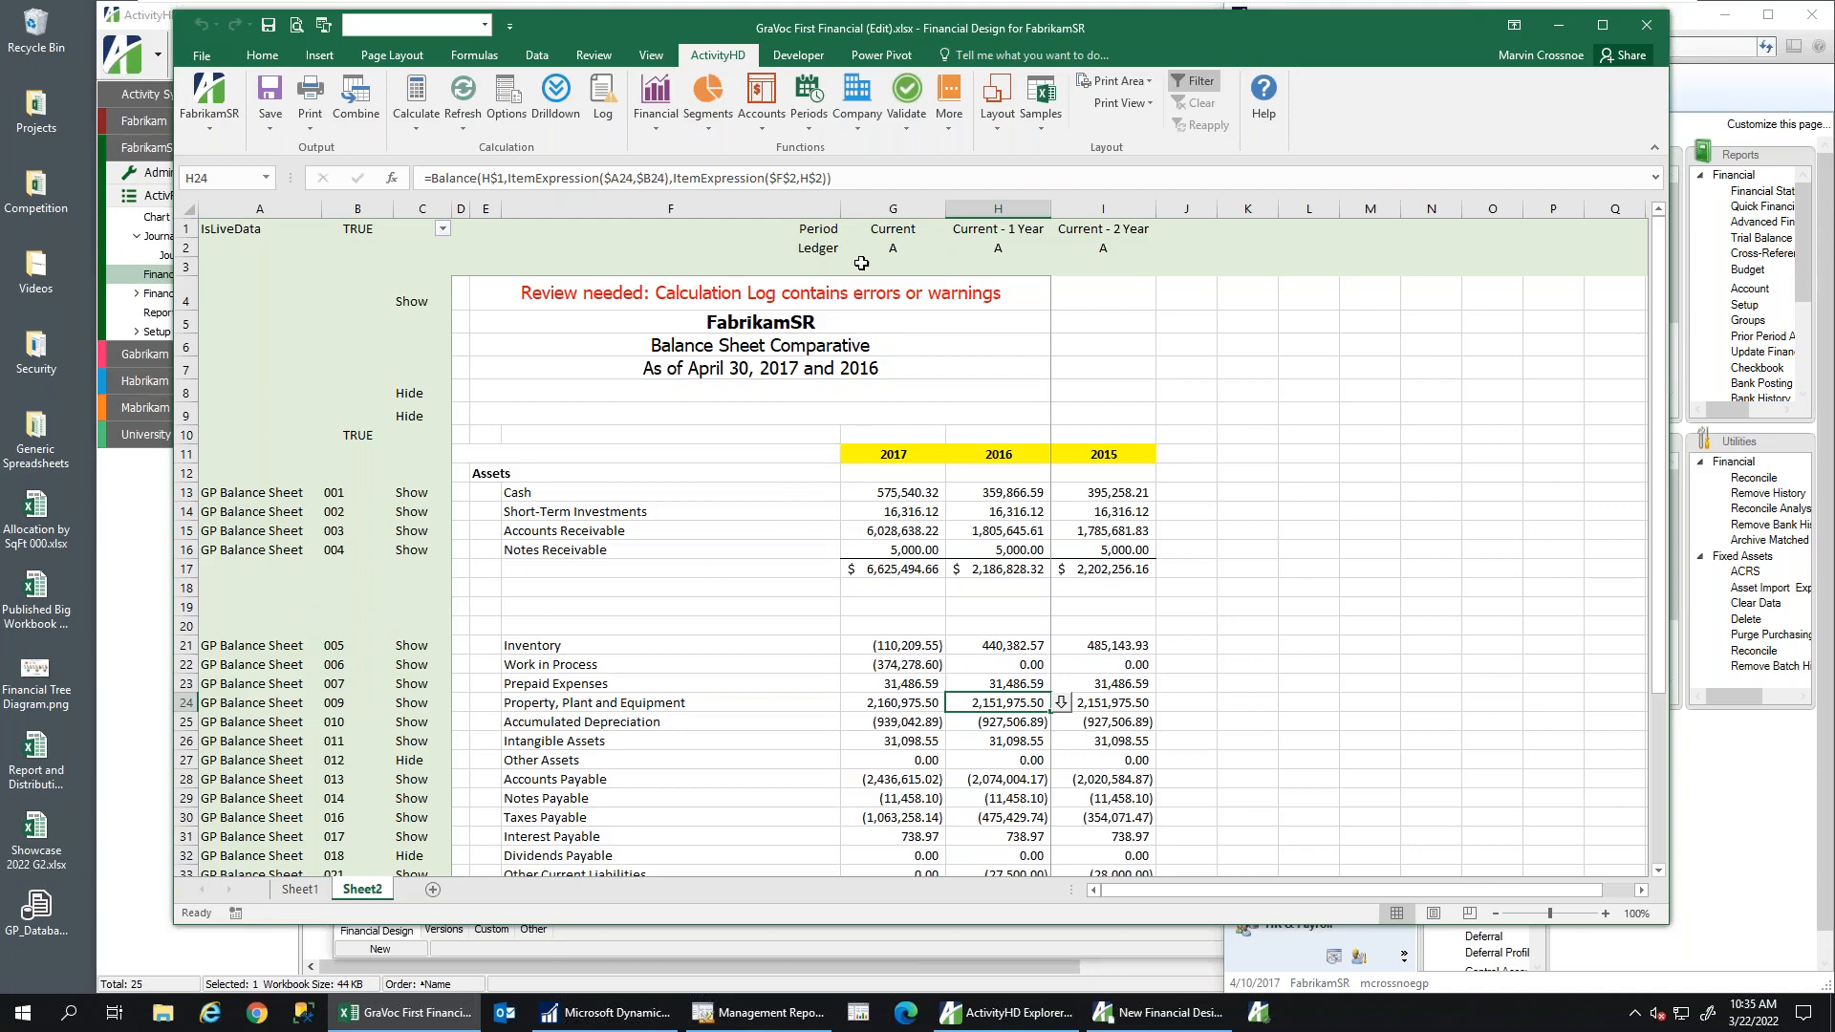
pyautogui.click(876, 231)
pyautogui.hotkey('ctrl', 'space')
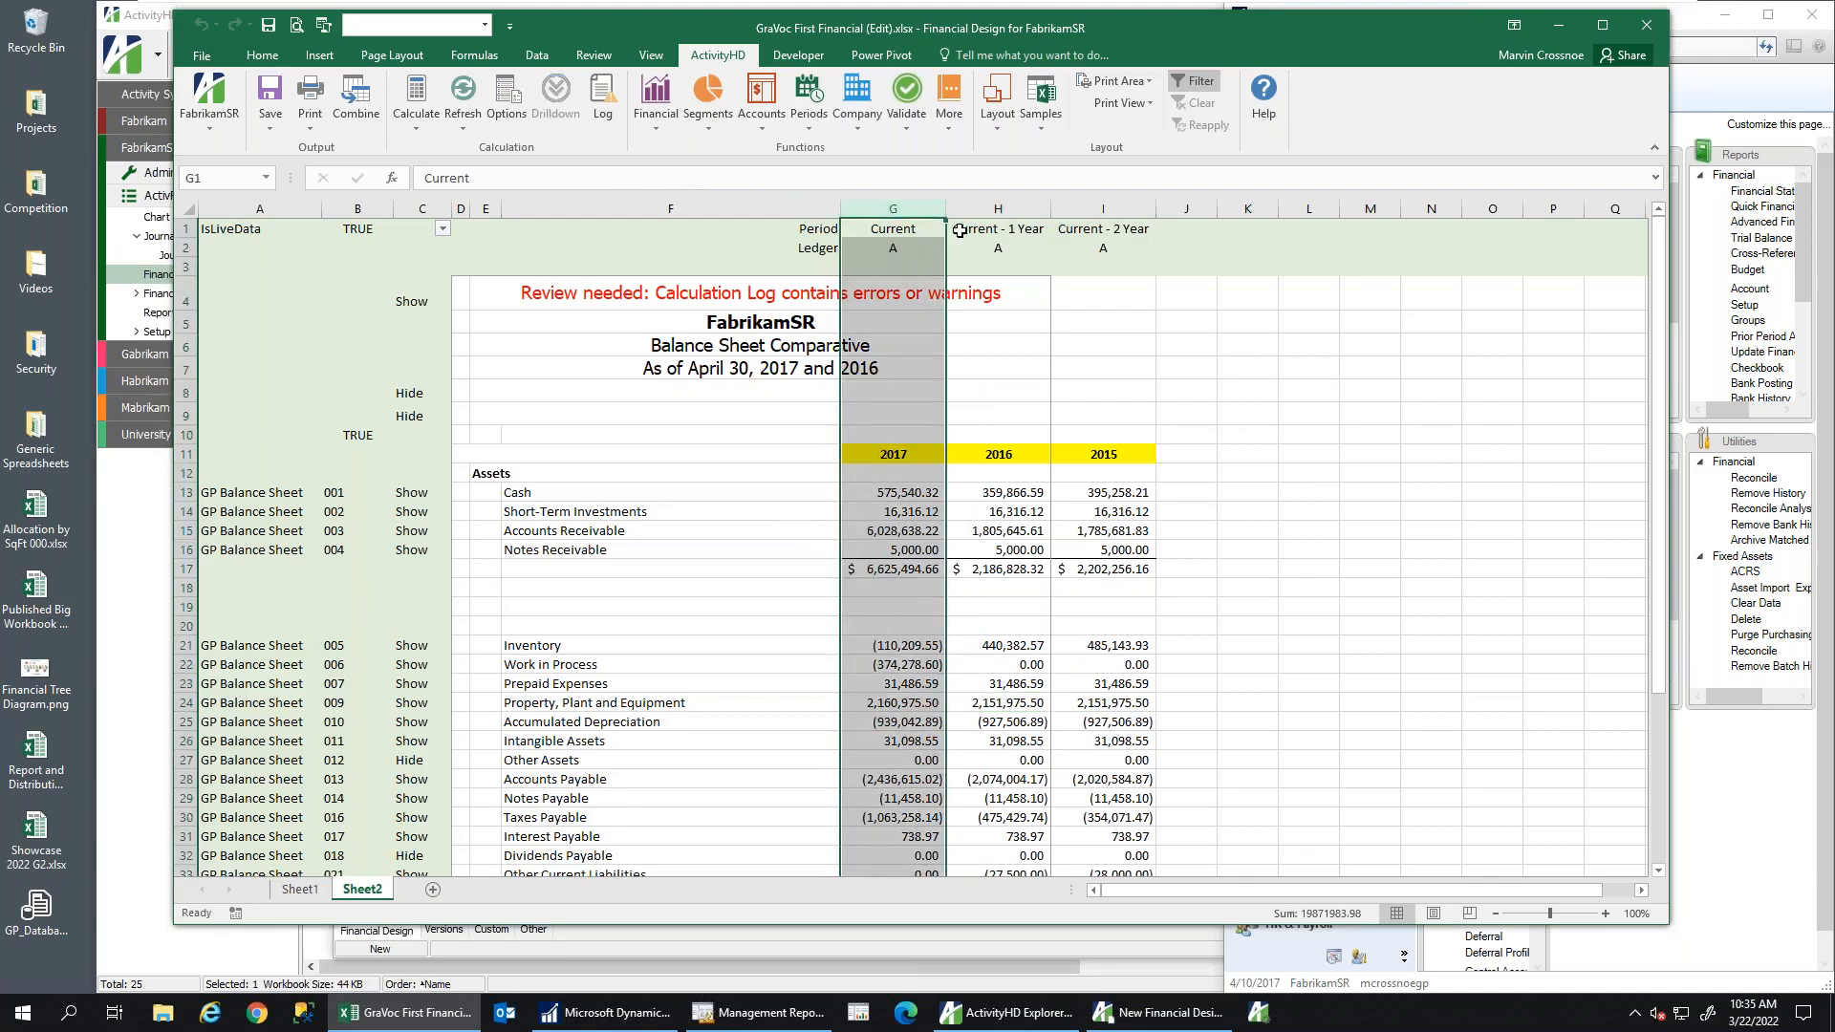
# Insert a copy of the 2017 column G as a new column H
pyautogui.rightClick(905, 210)
pyautogui.click(944, 245)
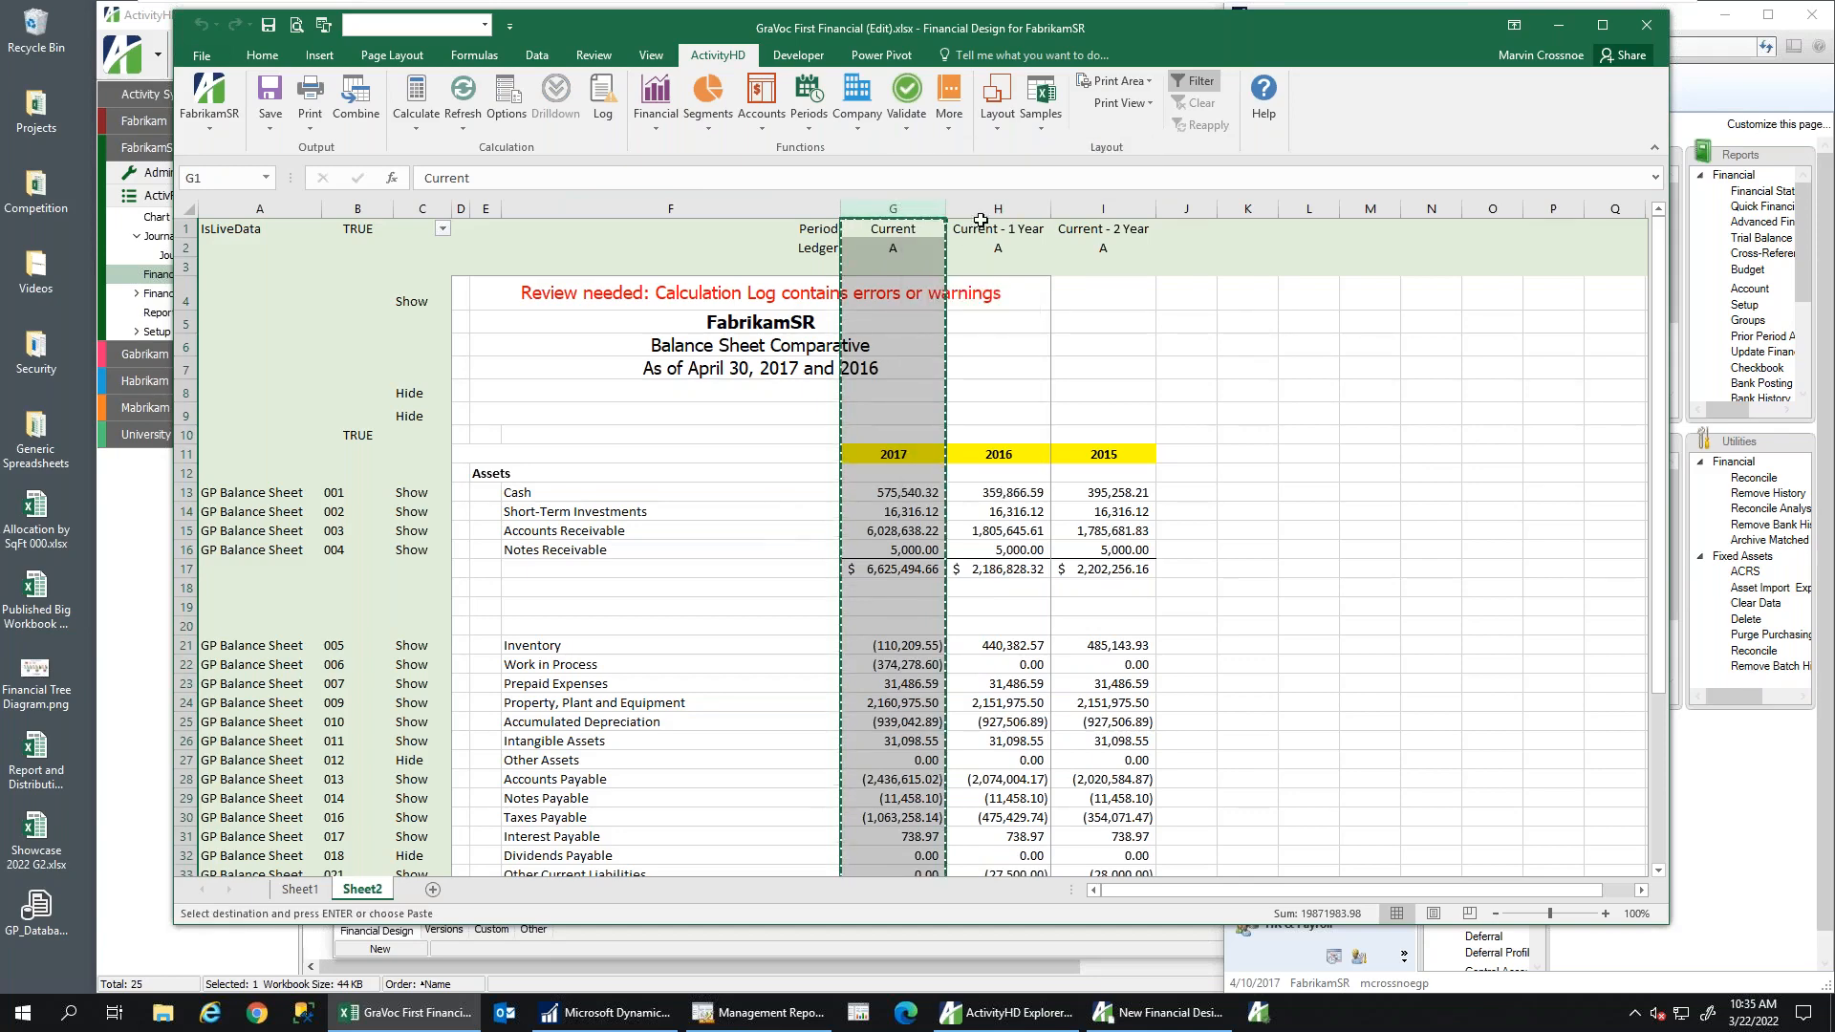
pyautogui.click(990, 210)
pyautogui.rightClick(988, 210)
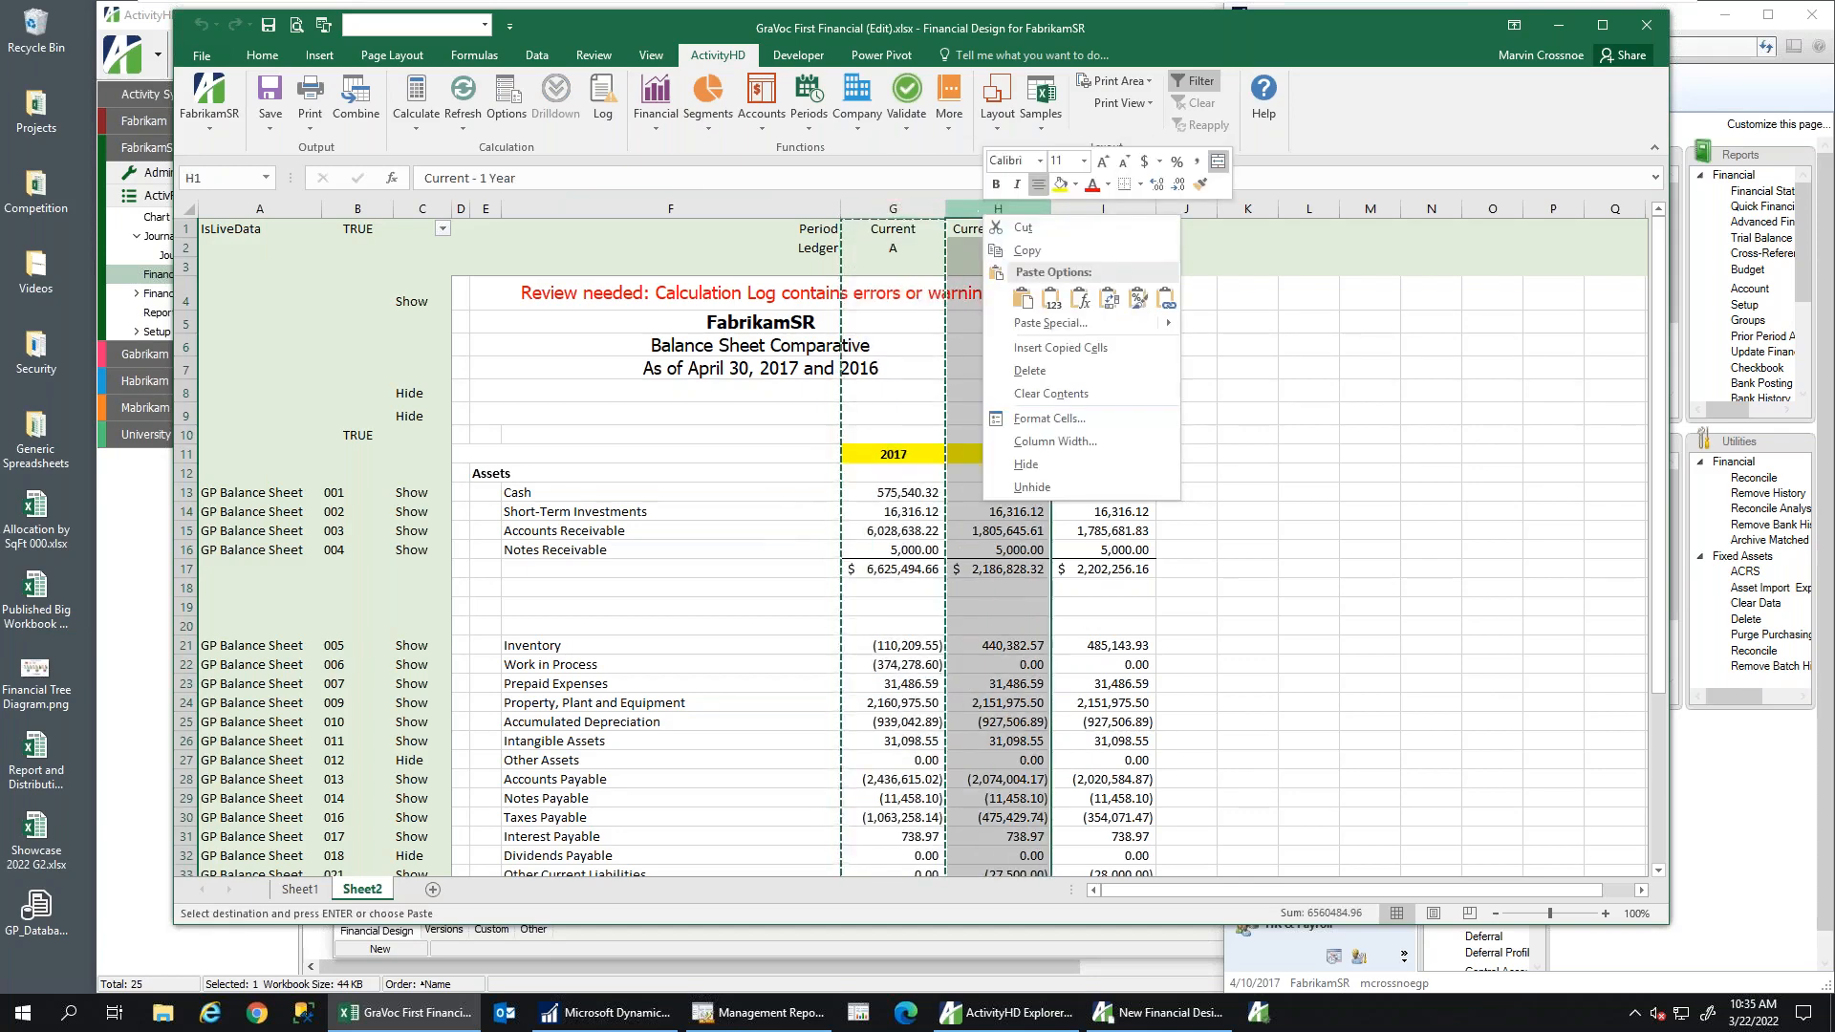
pyautogui.click(1027, 346)
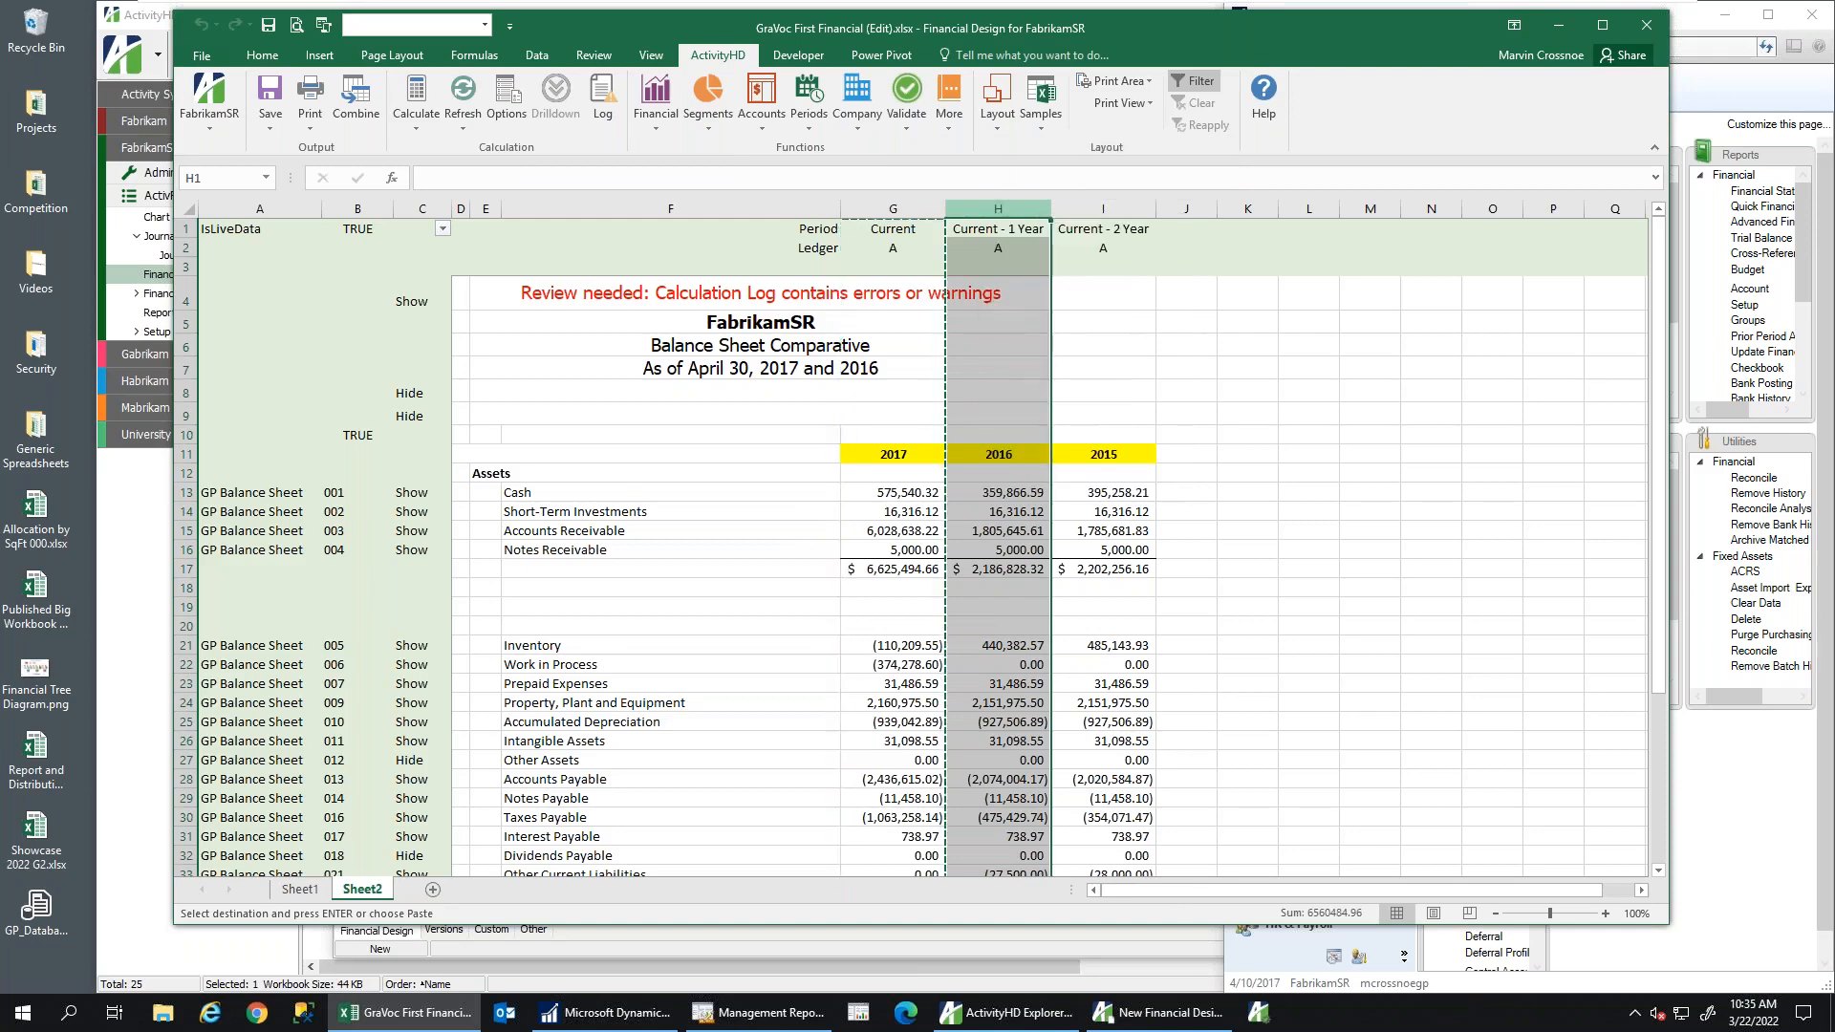
# Change the new column's ledger in H2 from A to b, showing budget Cash 9,680.00
pyautogui.click(993, 248)
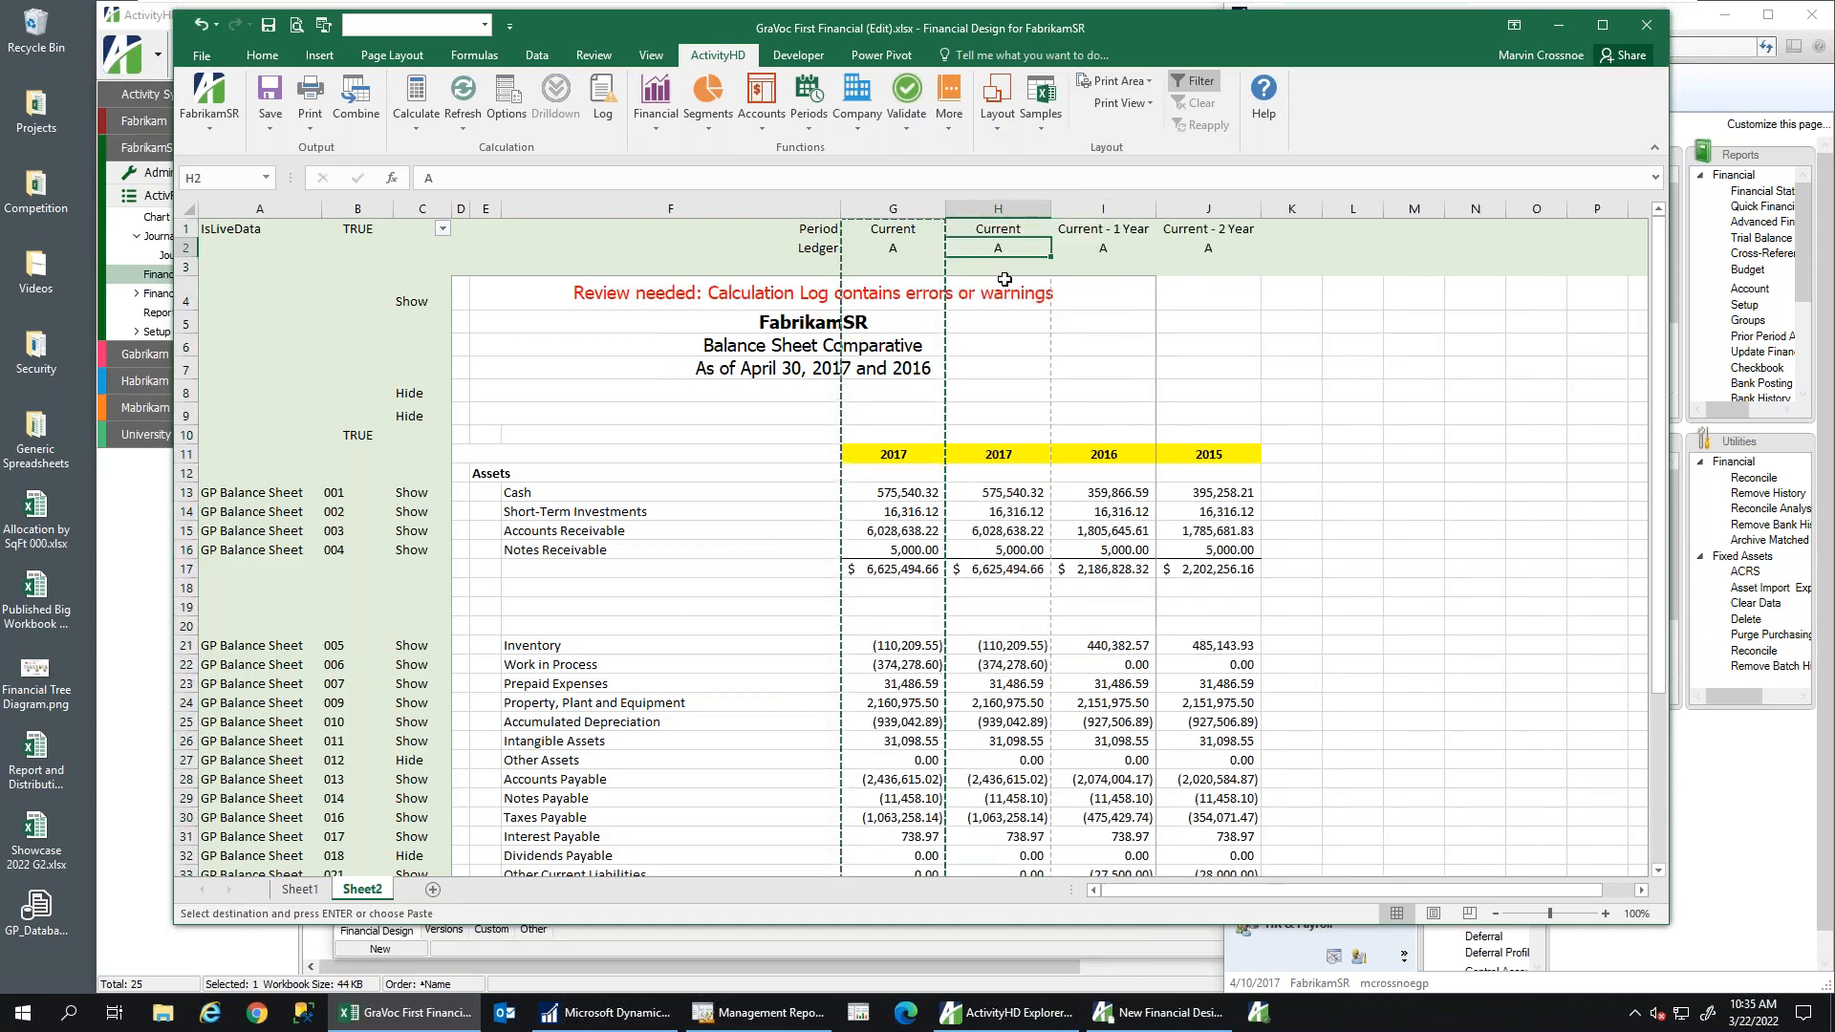
pyautogui.press('Escape')
pyautogui.write('b')
pyautogui.press('Return')
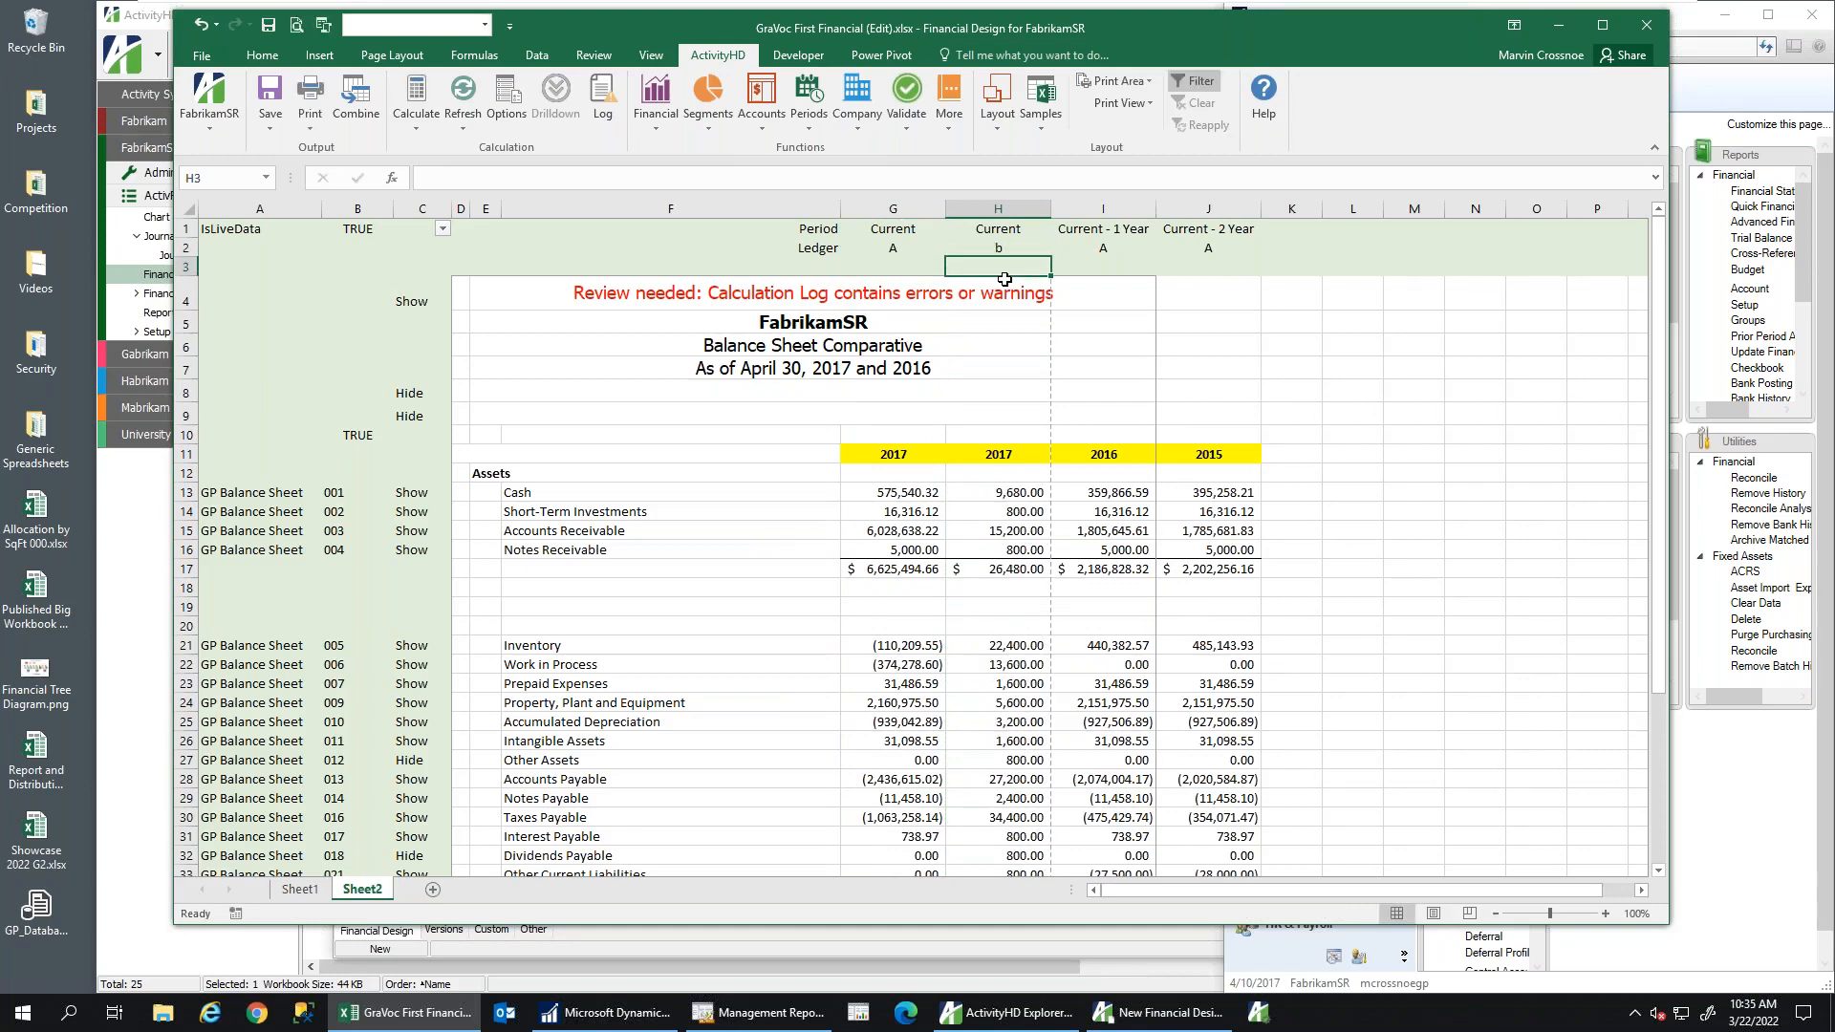
pyautogui.click(1001, 492)
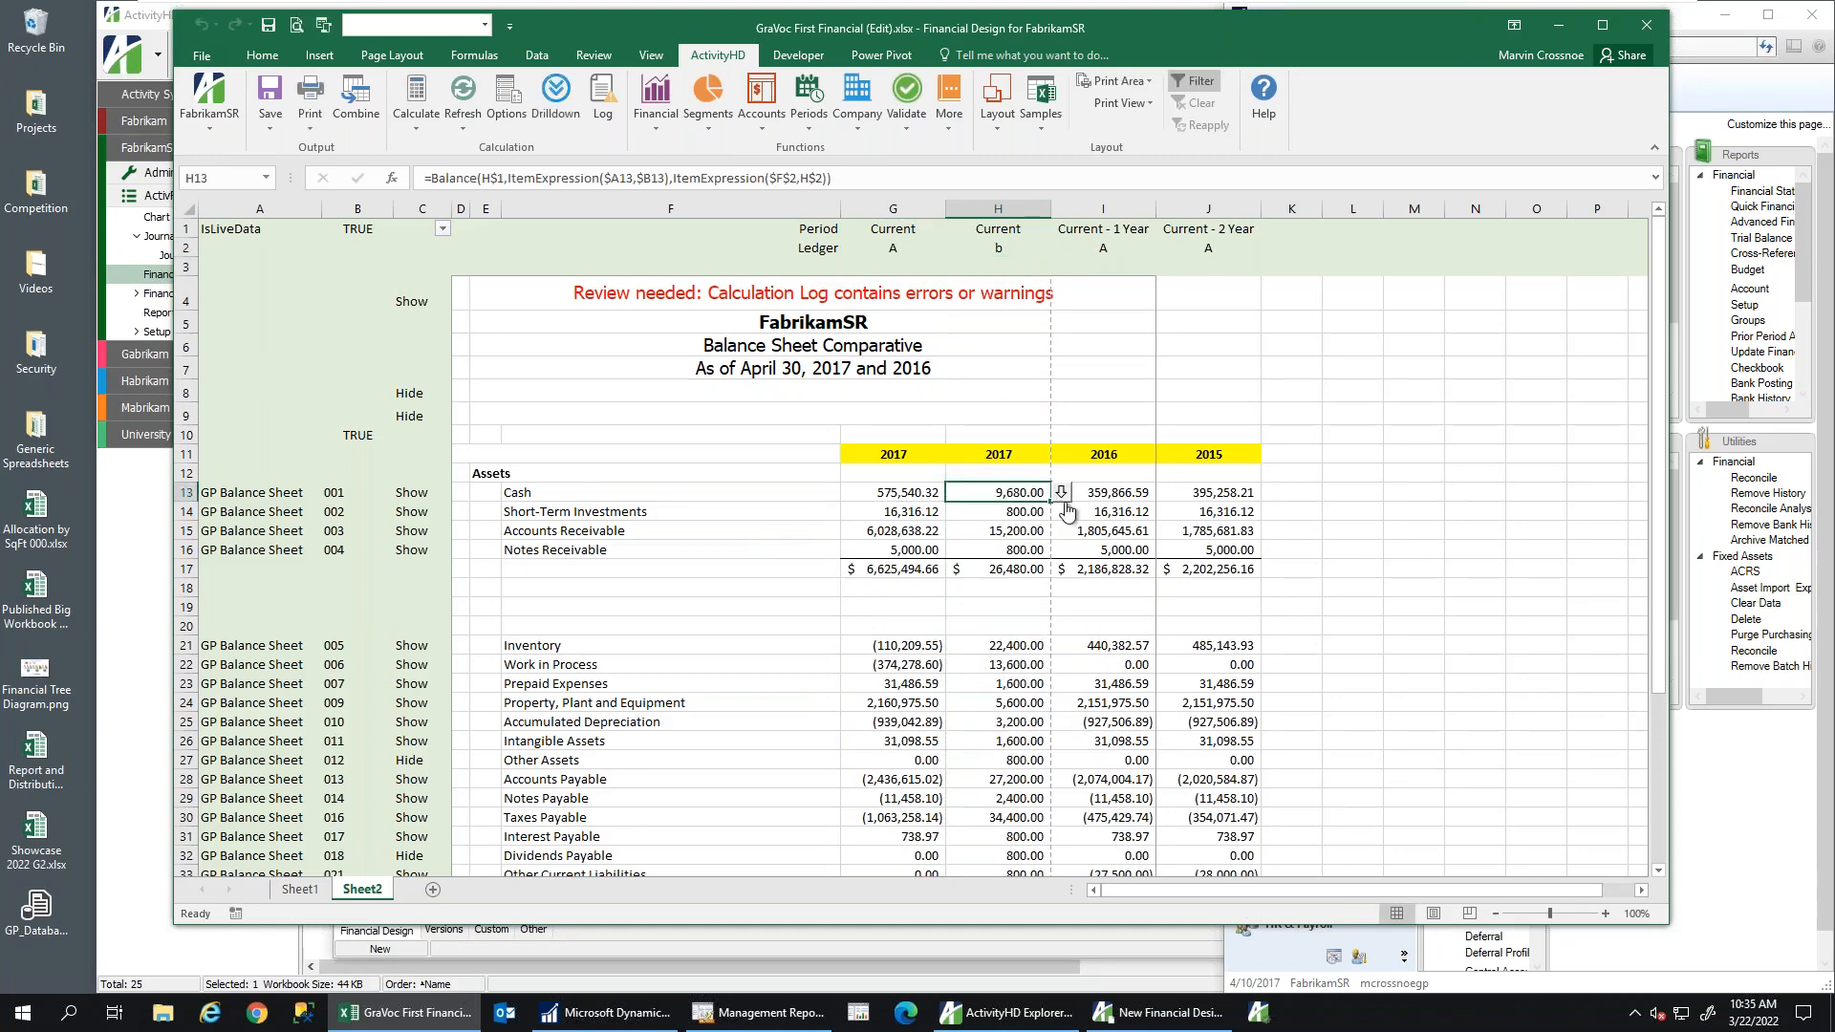
pyautogui.click(1060, 497)
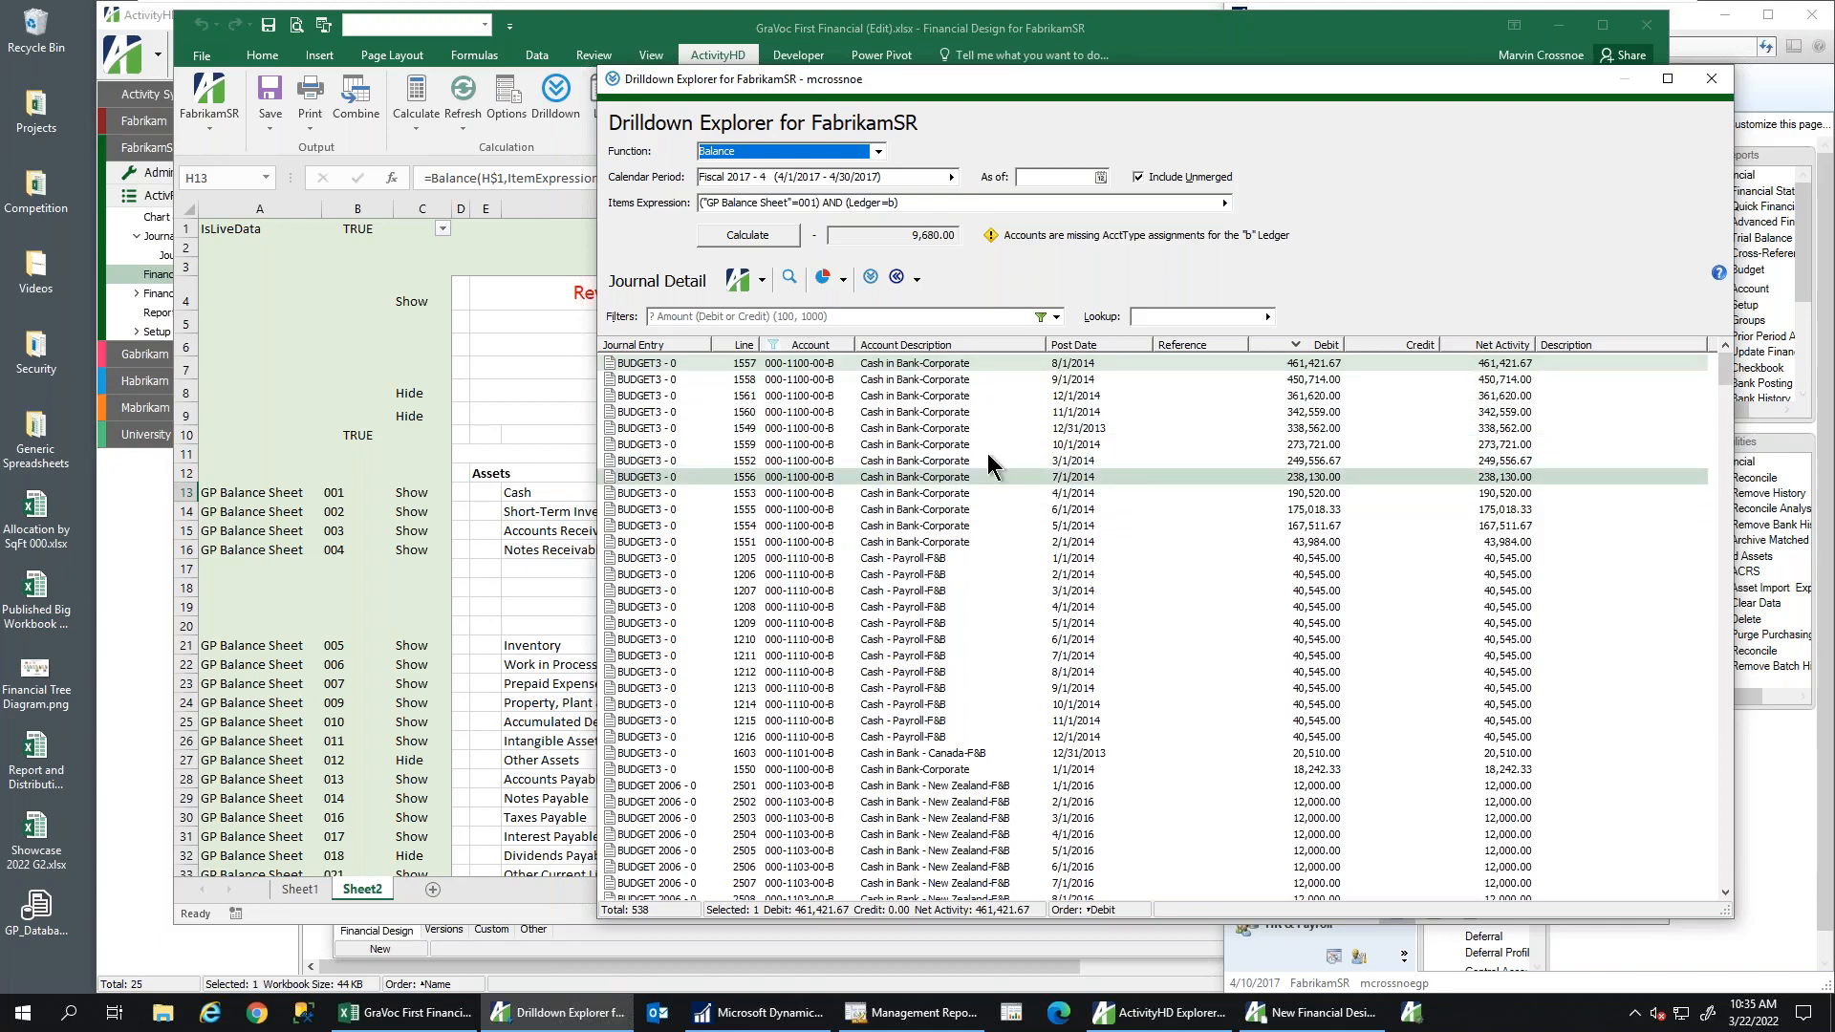
pyautogui.click(1723, 83)
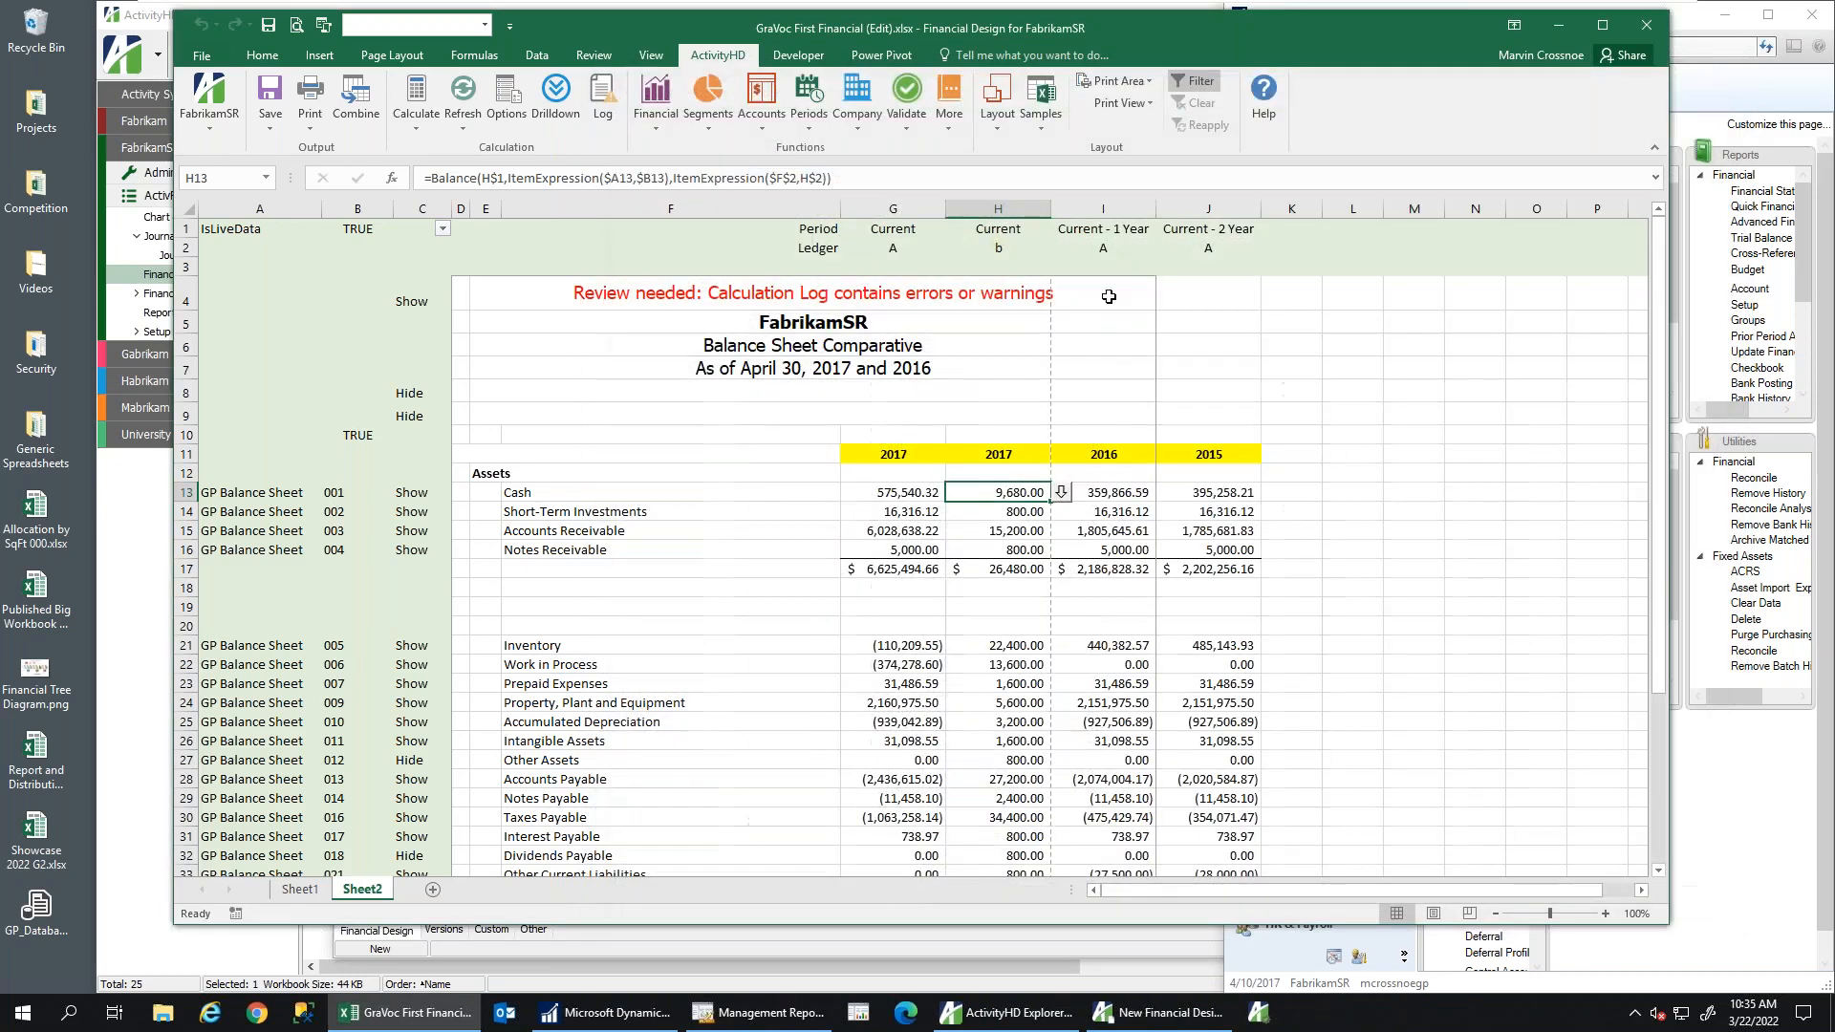
# Insert a blank column I before the 2016 column and head it 'Variance' in I11
pyautogui.rightClick(1111, 210)
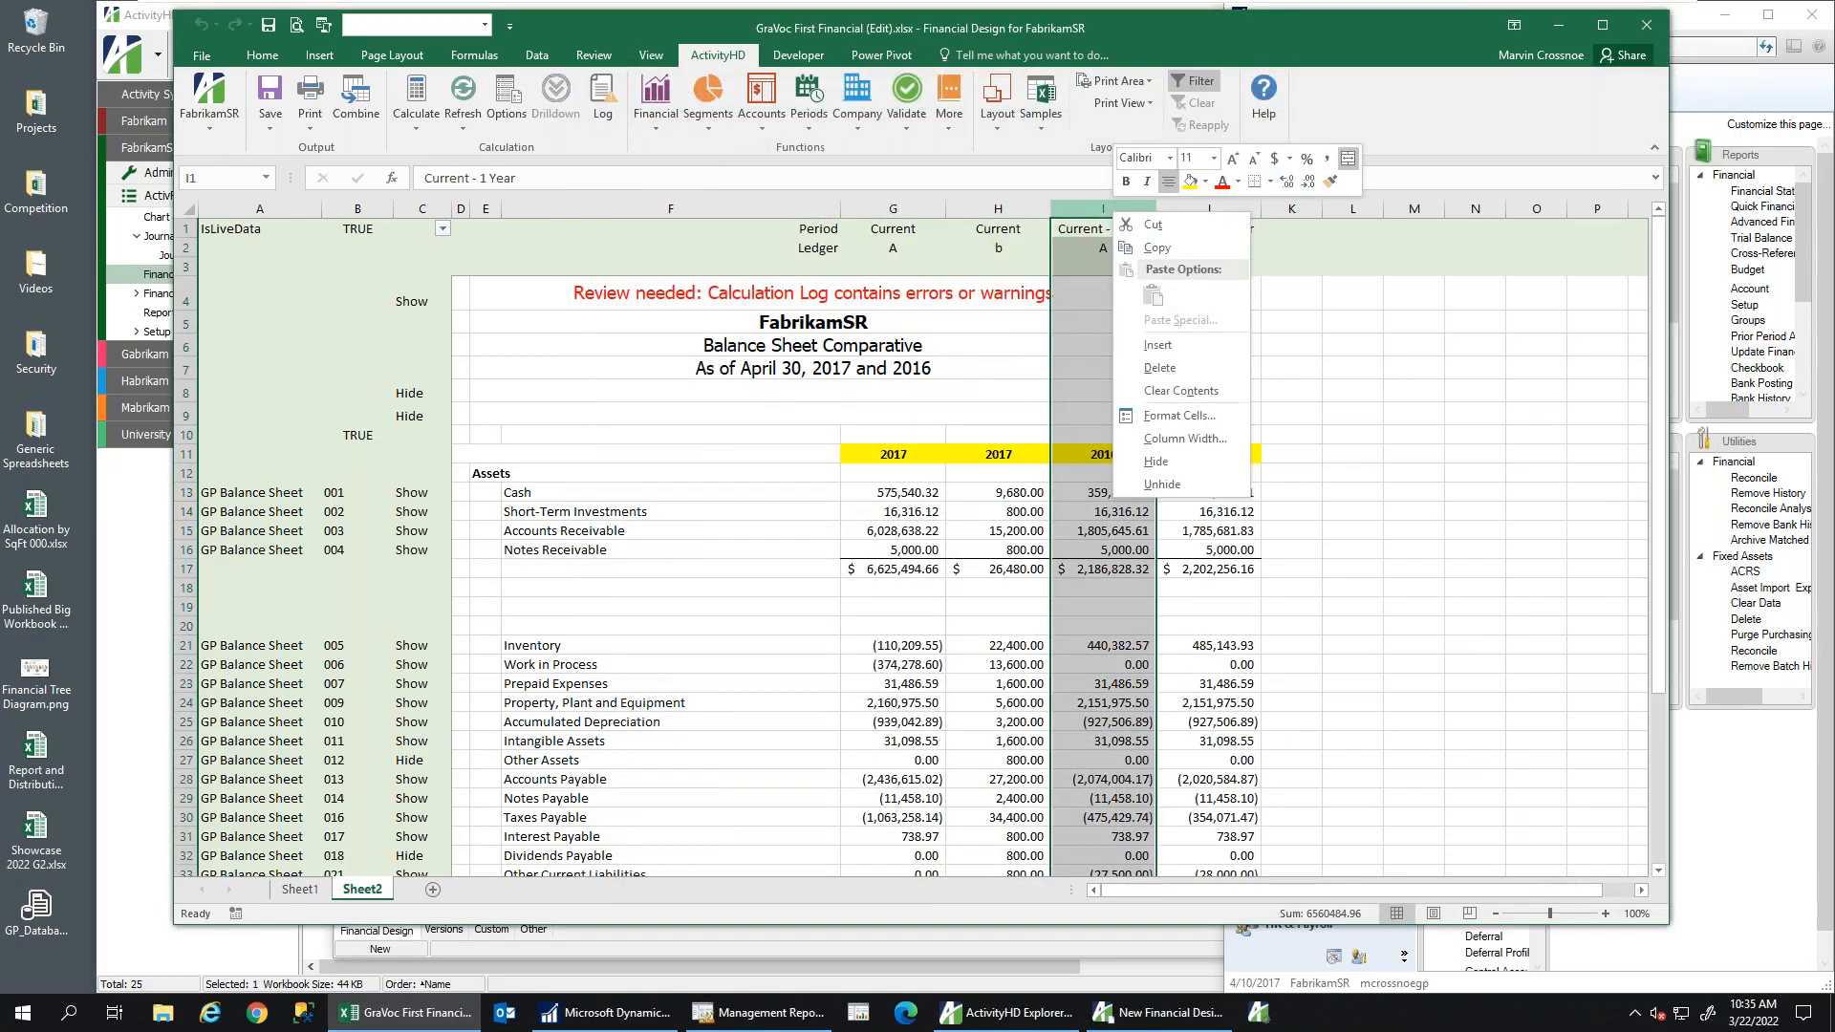
pyautogui.click(1181, 347)
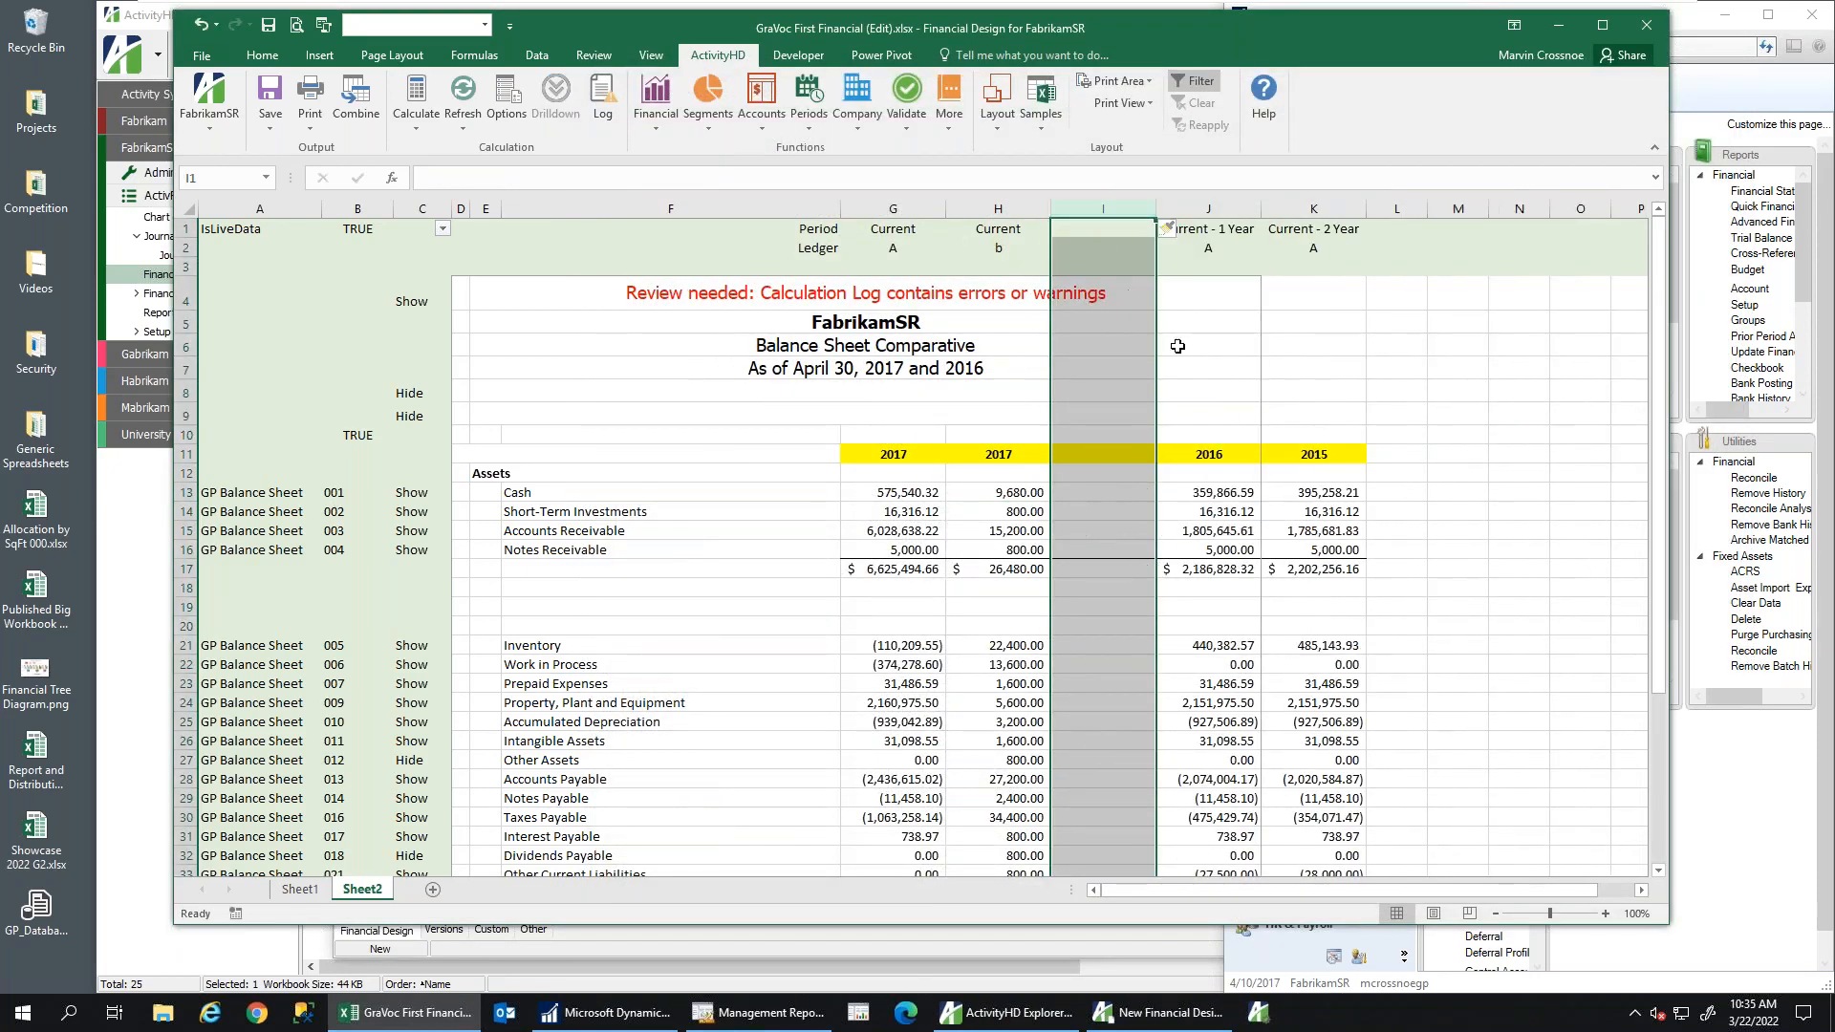
pyautogui.click(1087, 456)
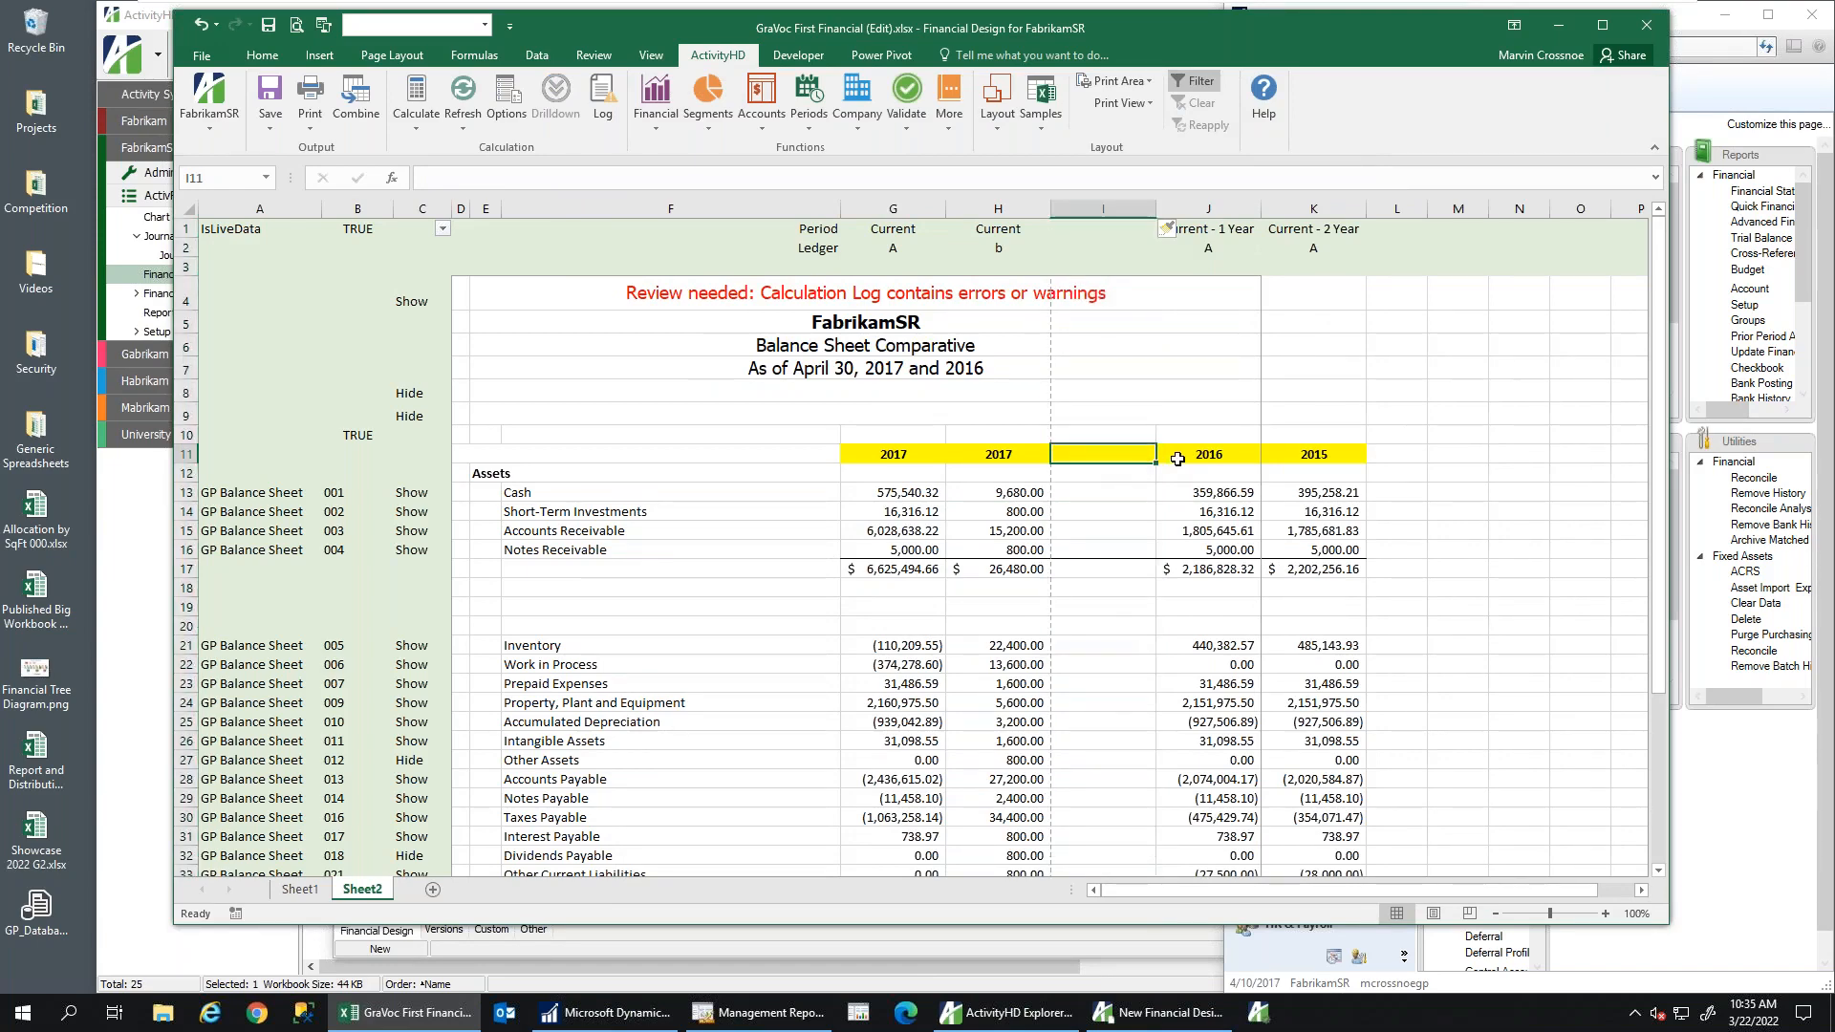
pyautogui.write('Variance')
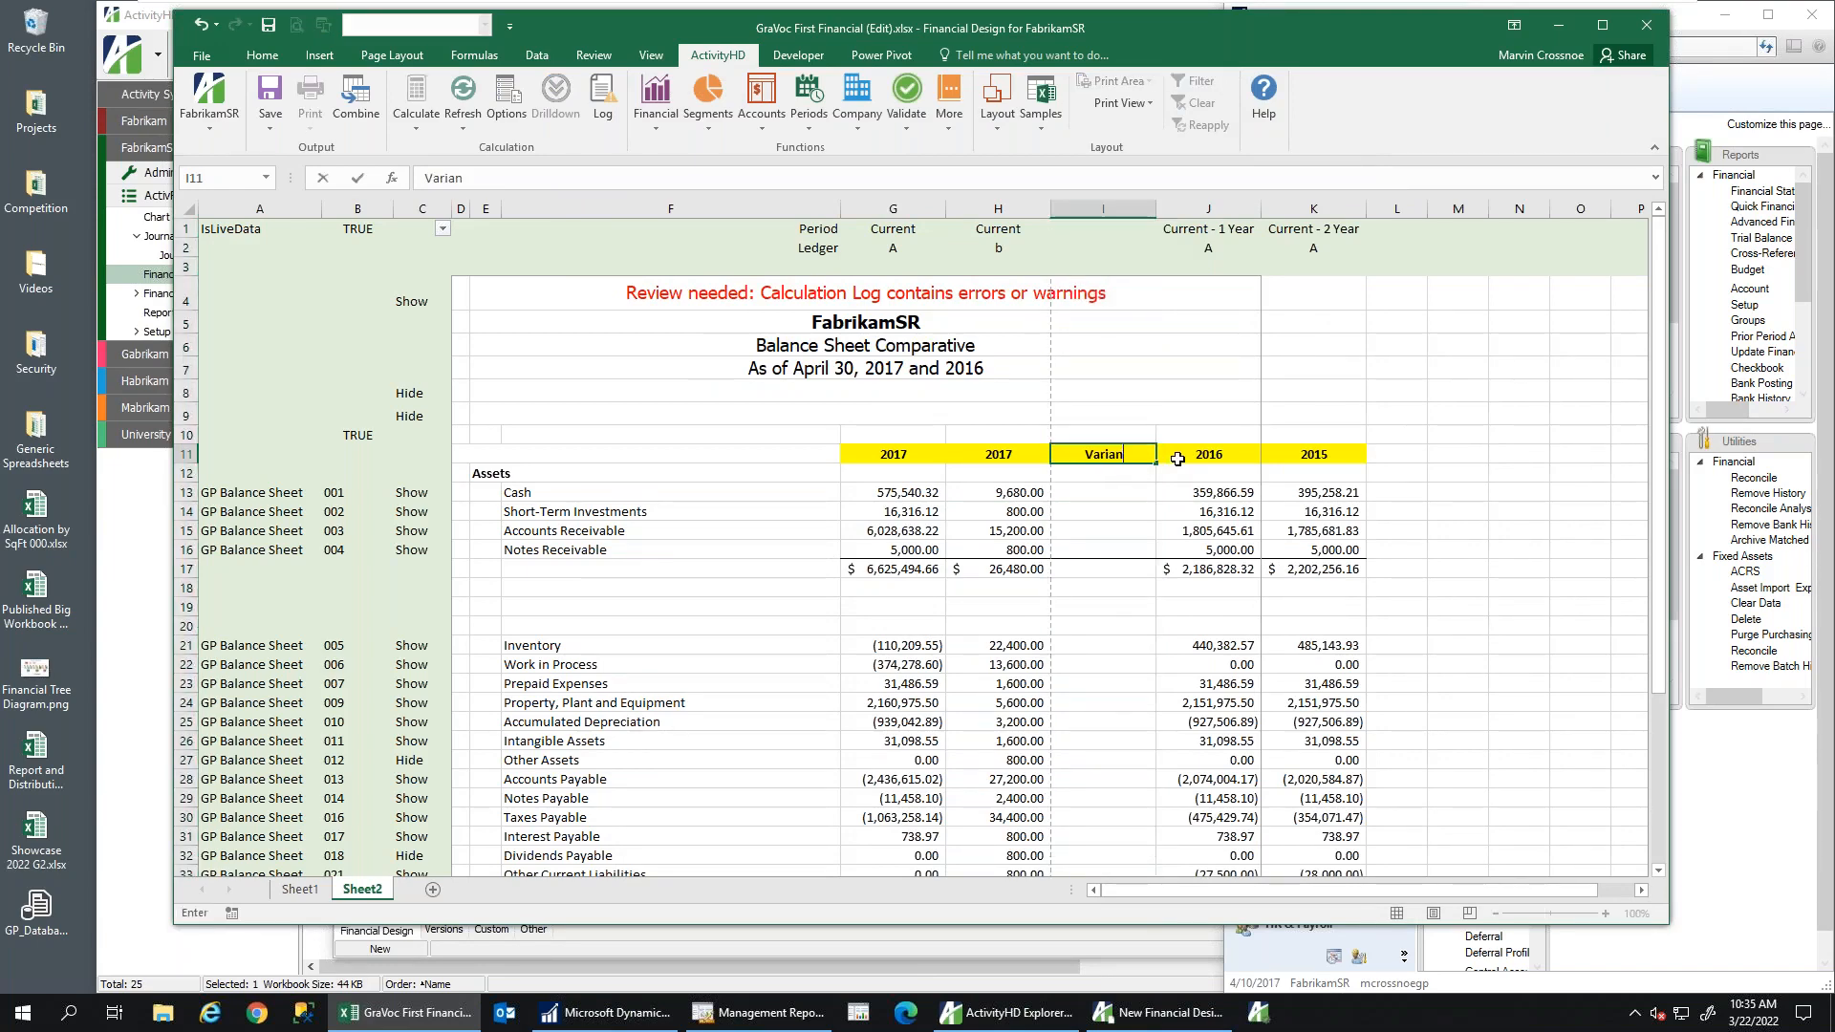
pyautogui.click(1078, 494)
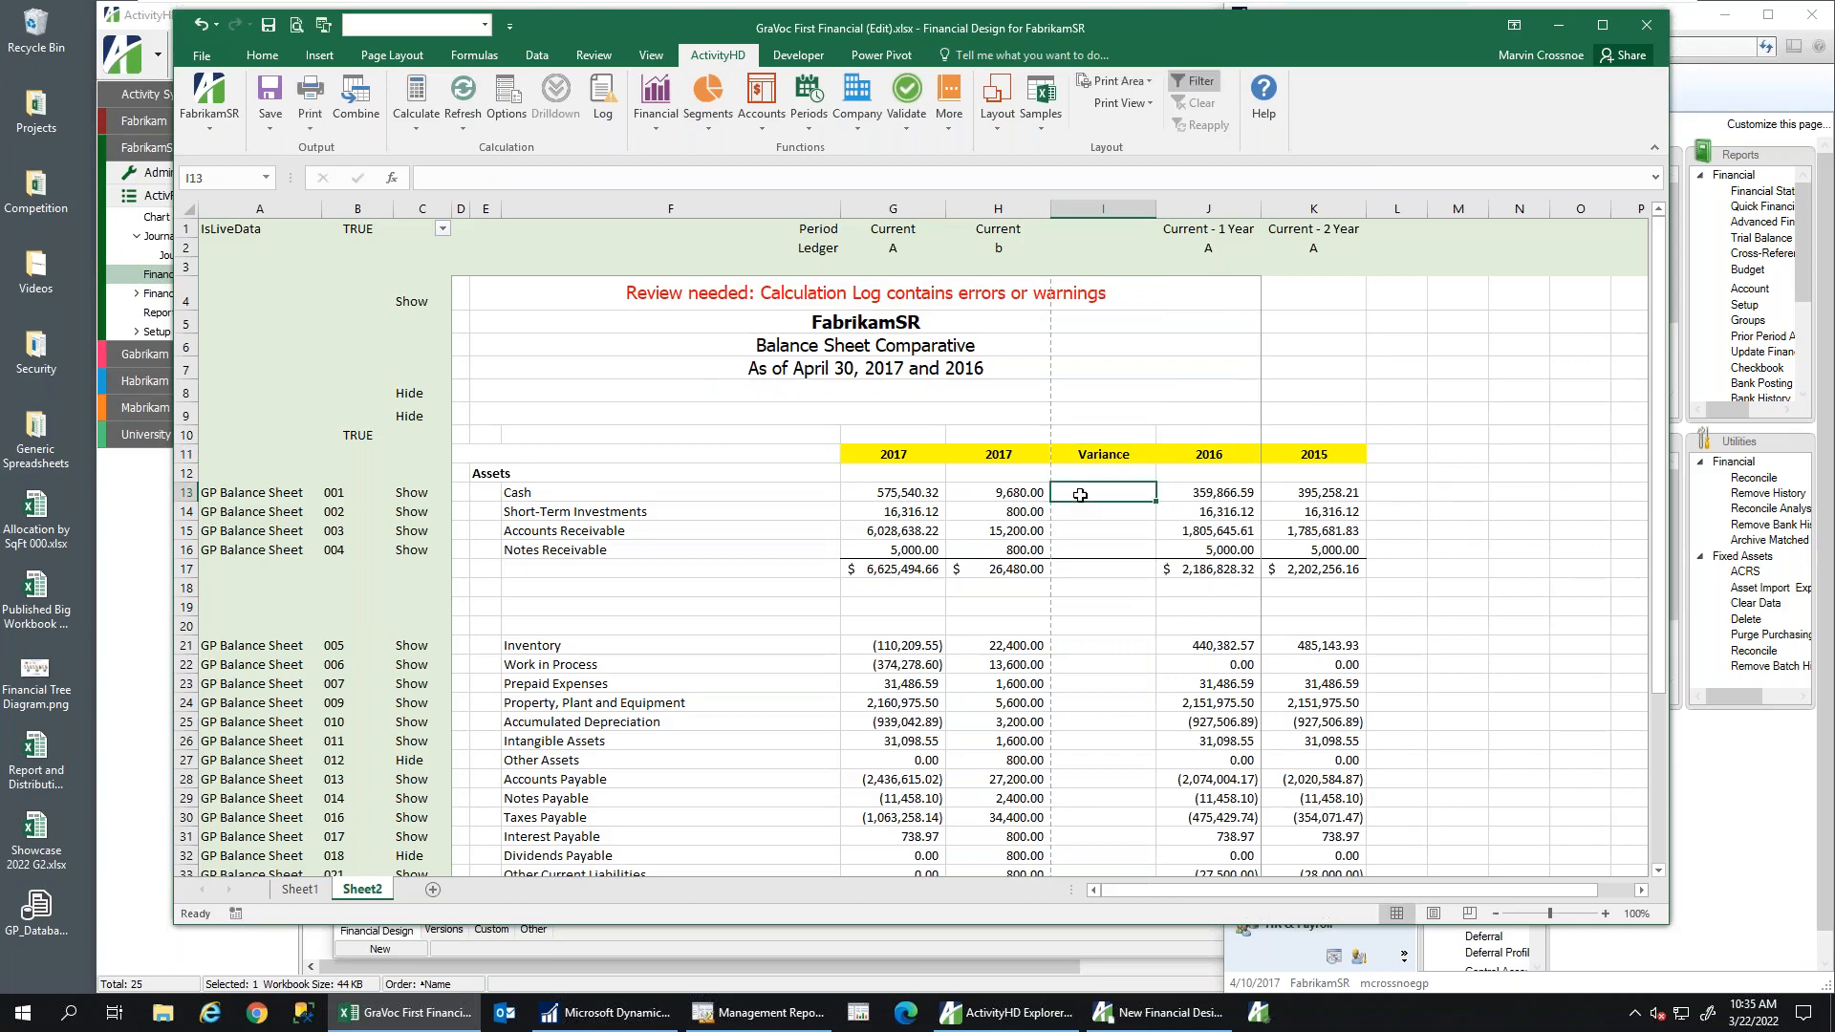
pyautogui.click(884, 493)
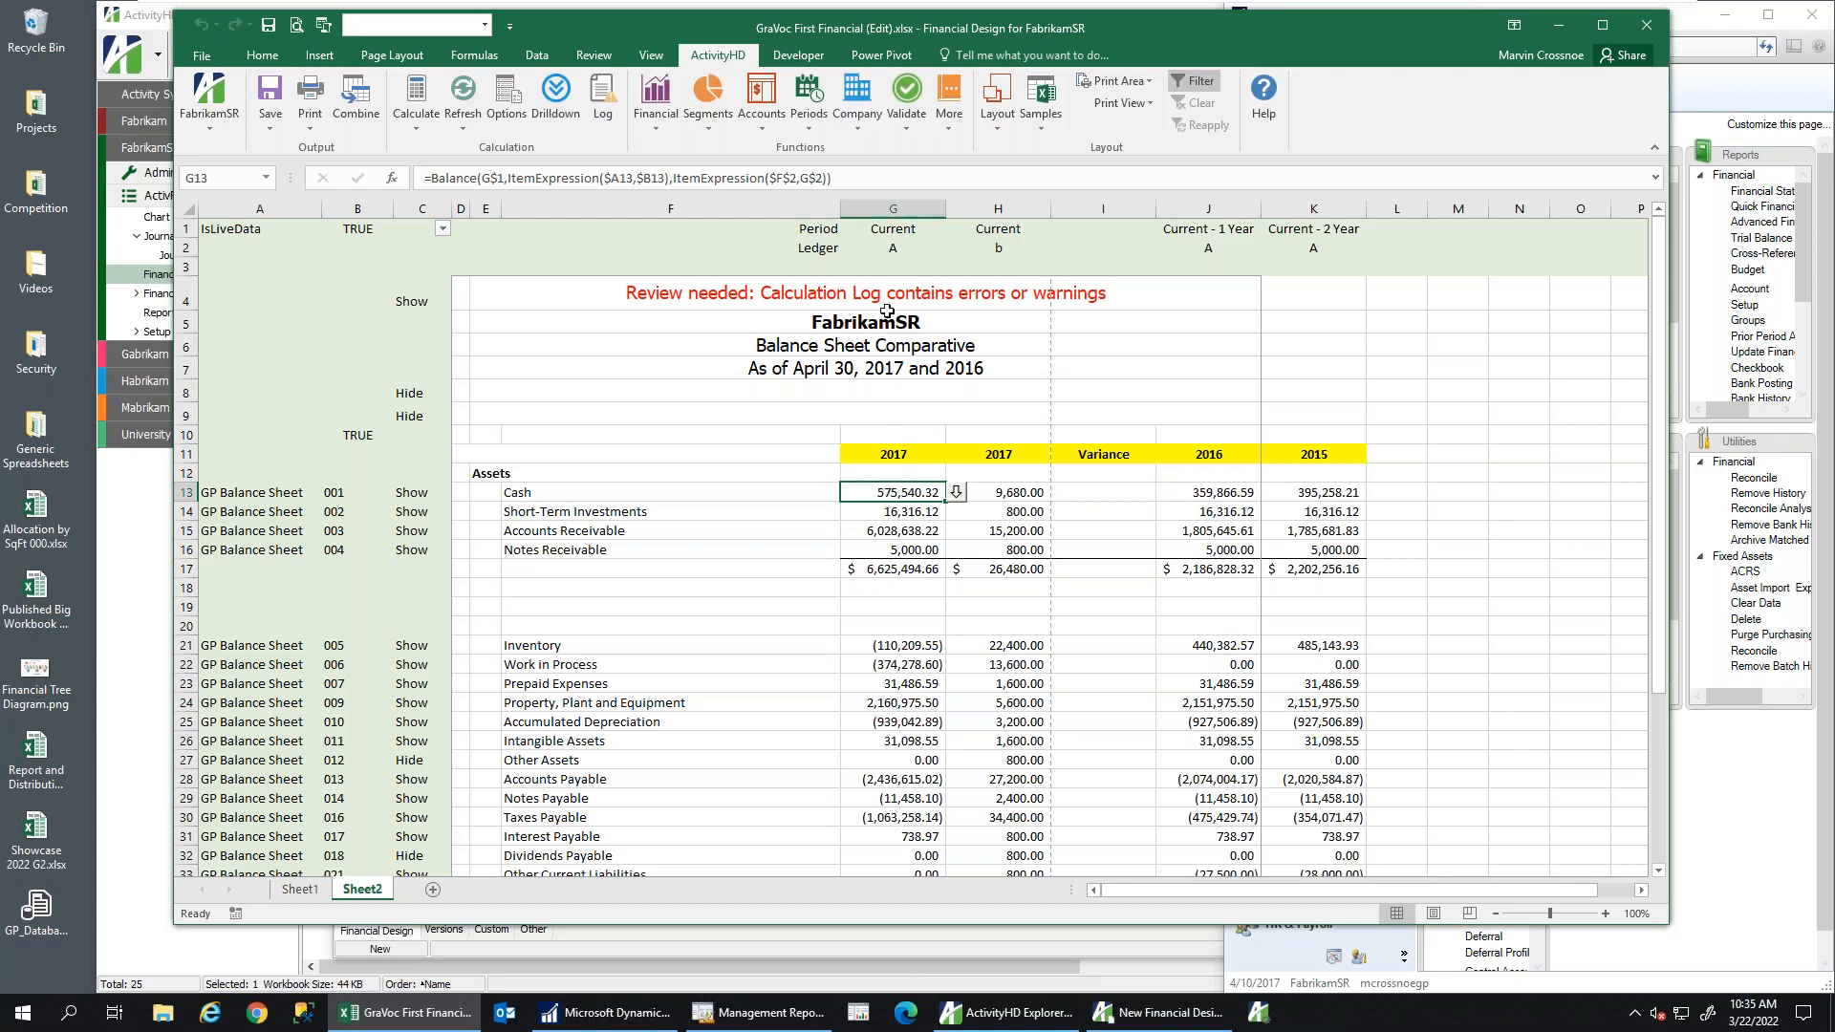
pyautogui.click(1101, 492)
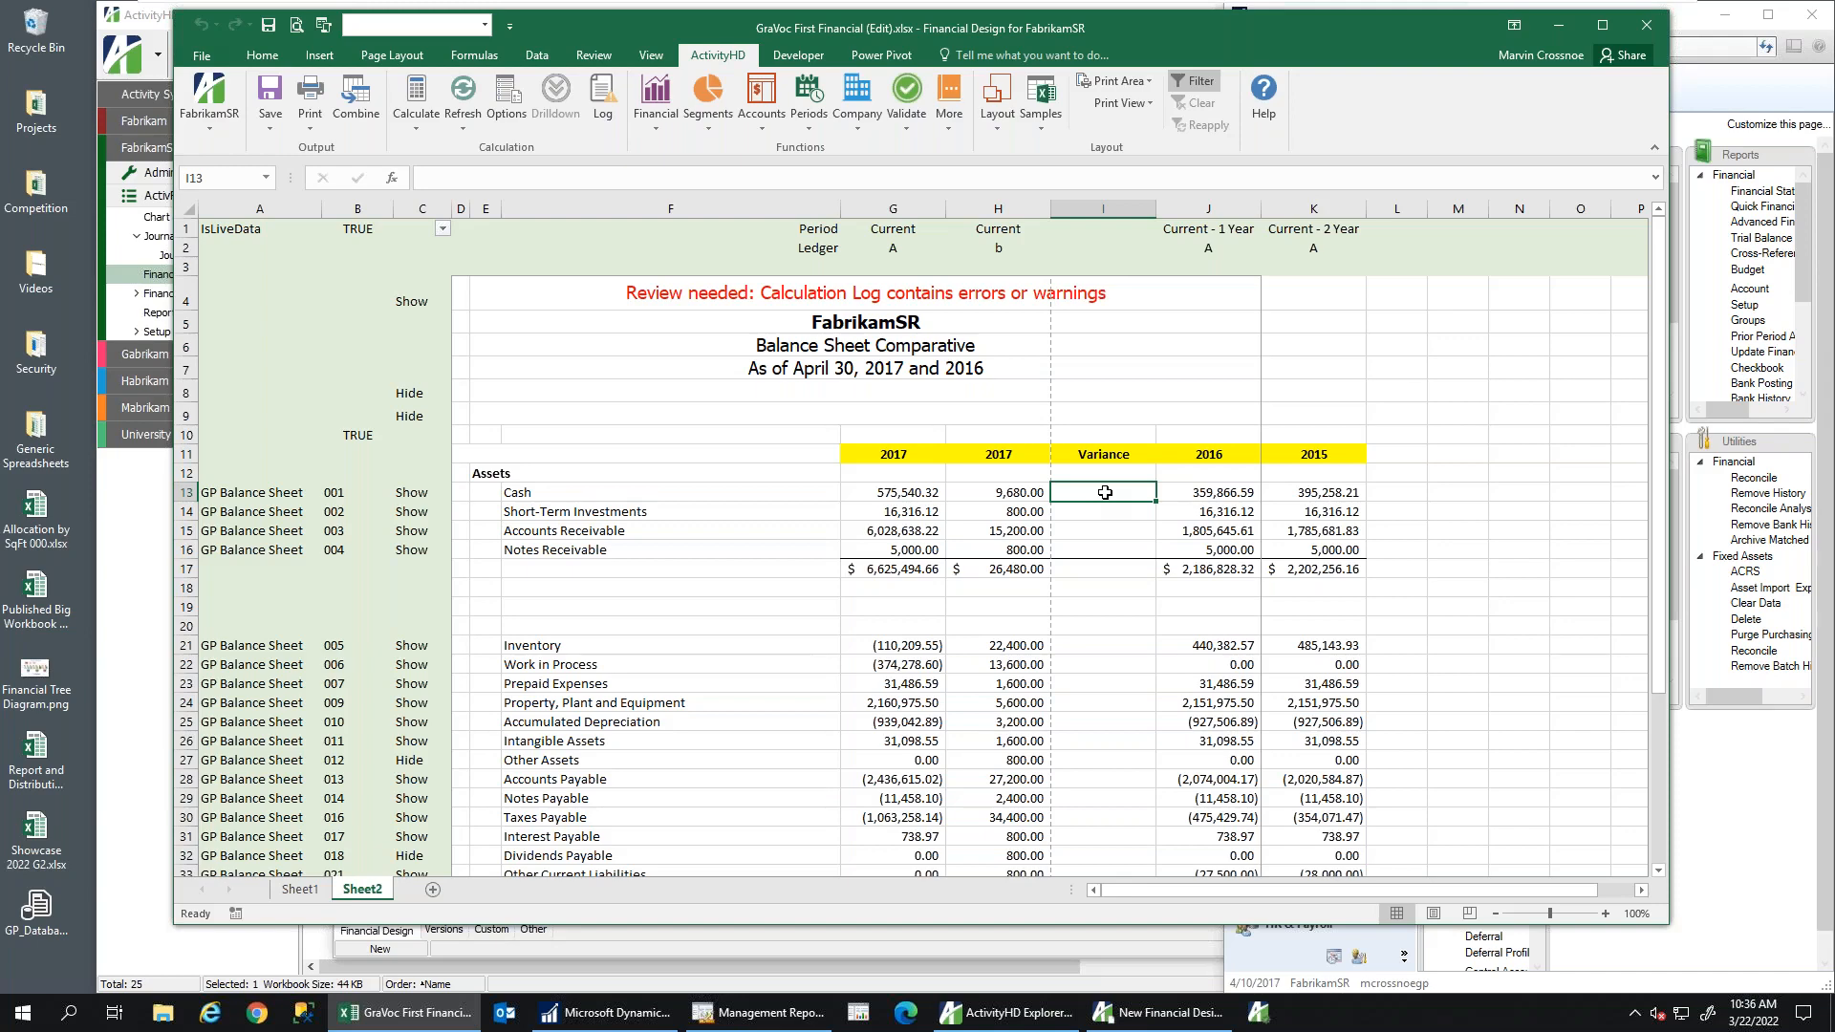
# Drill into the journal entries behind the Short-Term Investments 2017 balance in G14
pyautogui.click(932, 511)
pyautogui.click(955, 510)
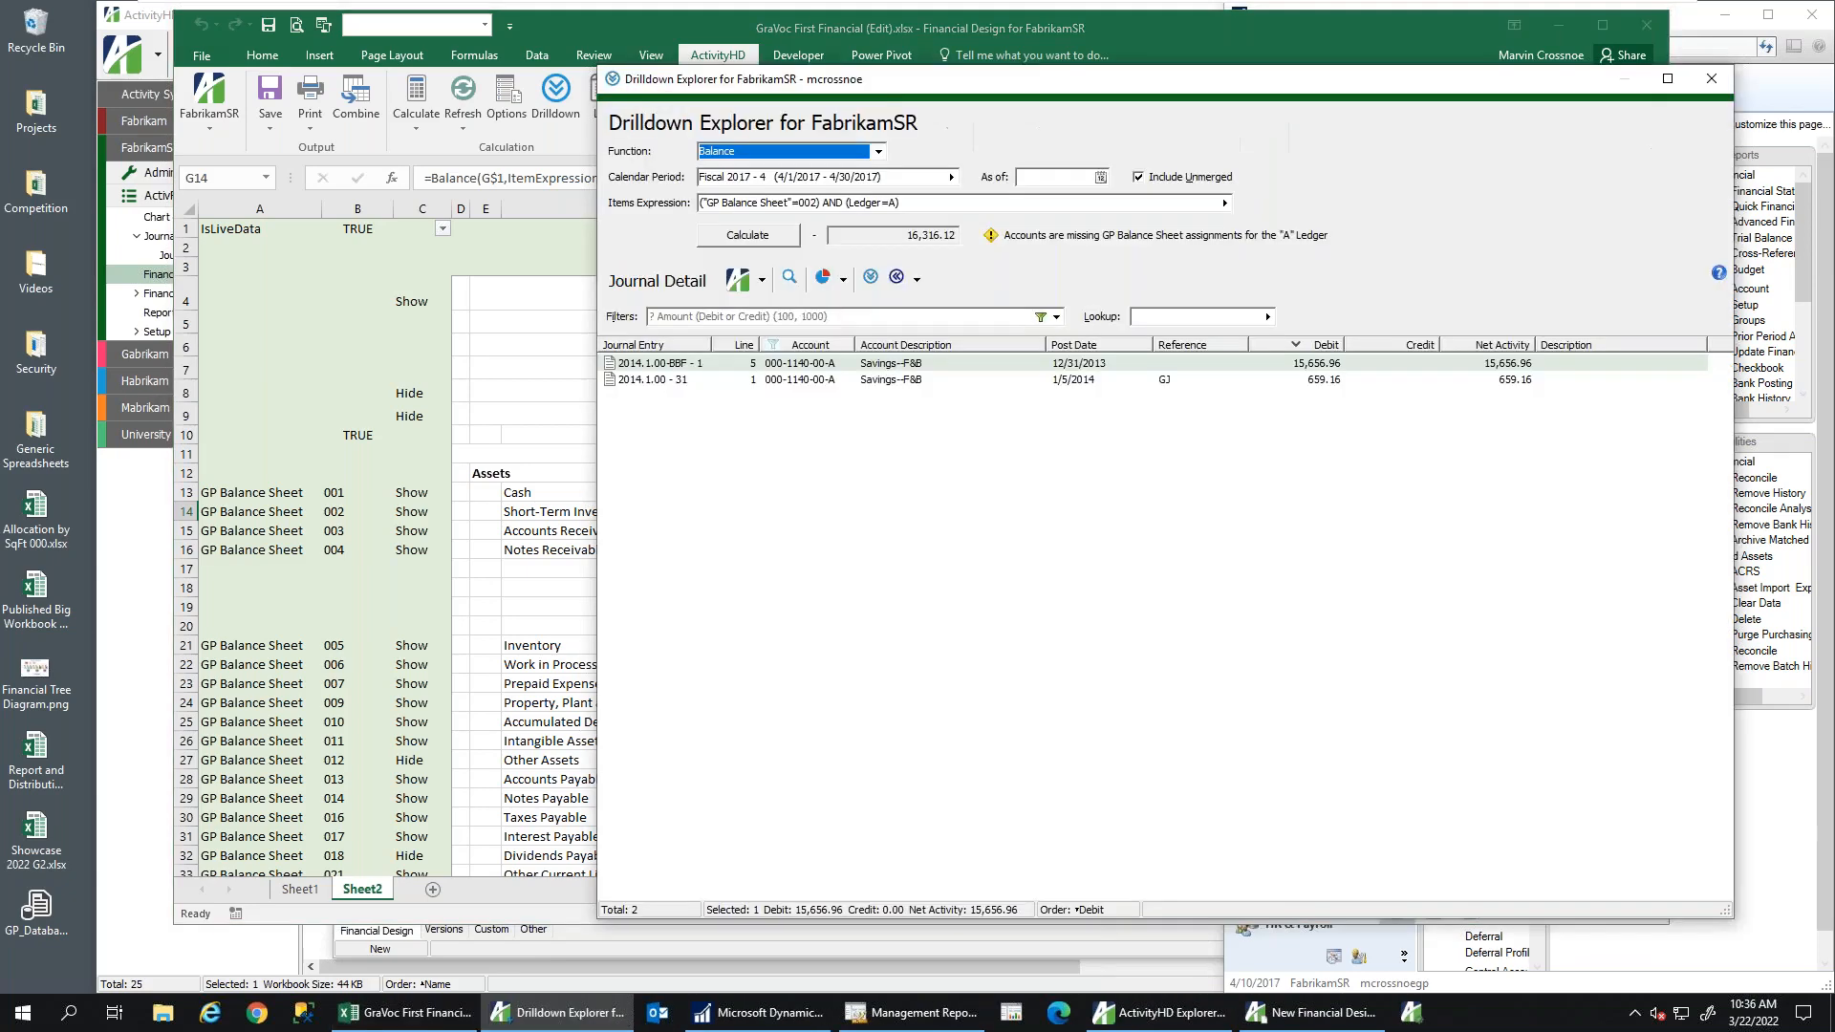
pyautogui.click(1064, 379)
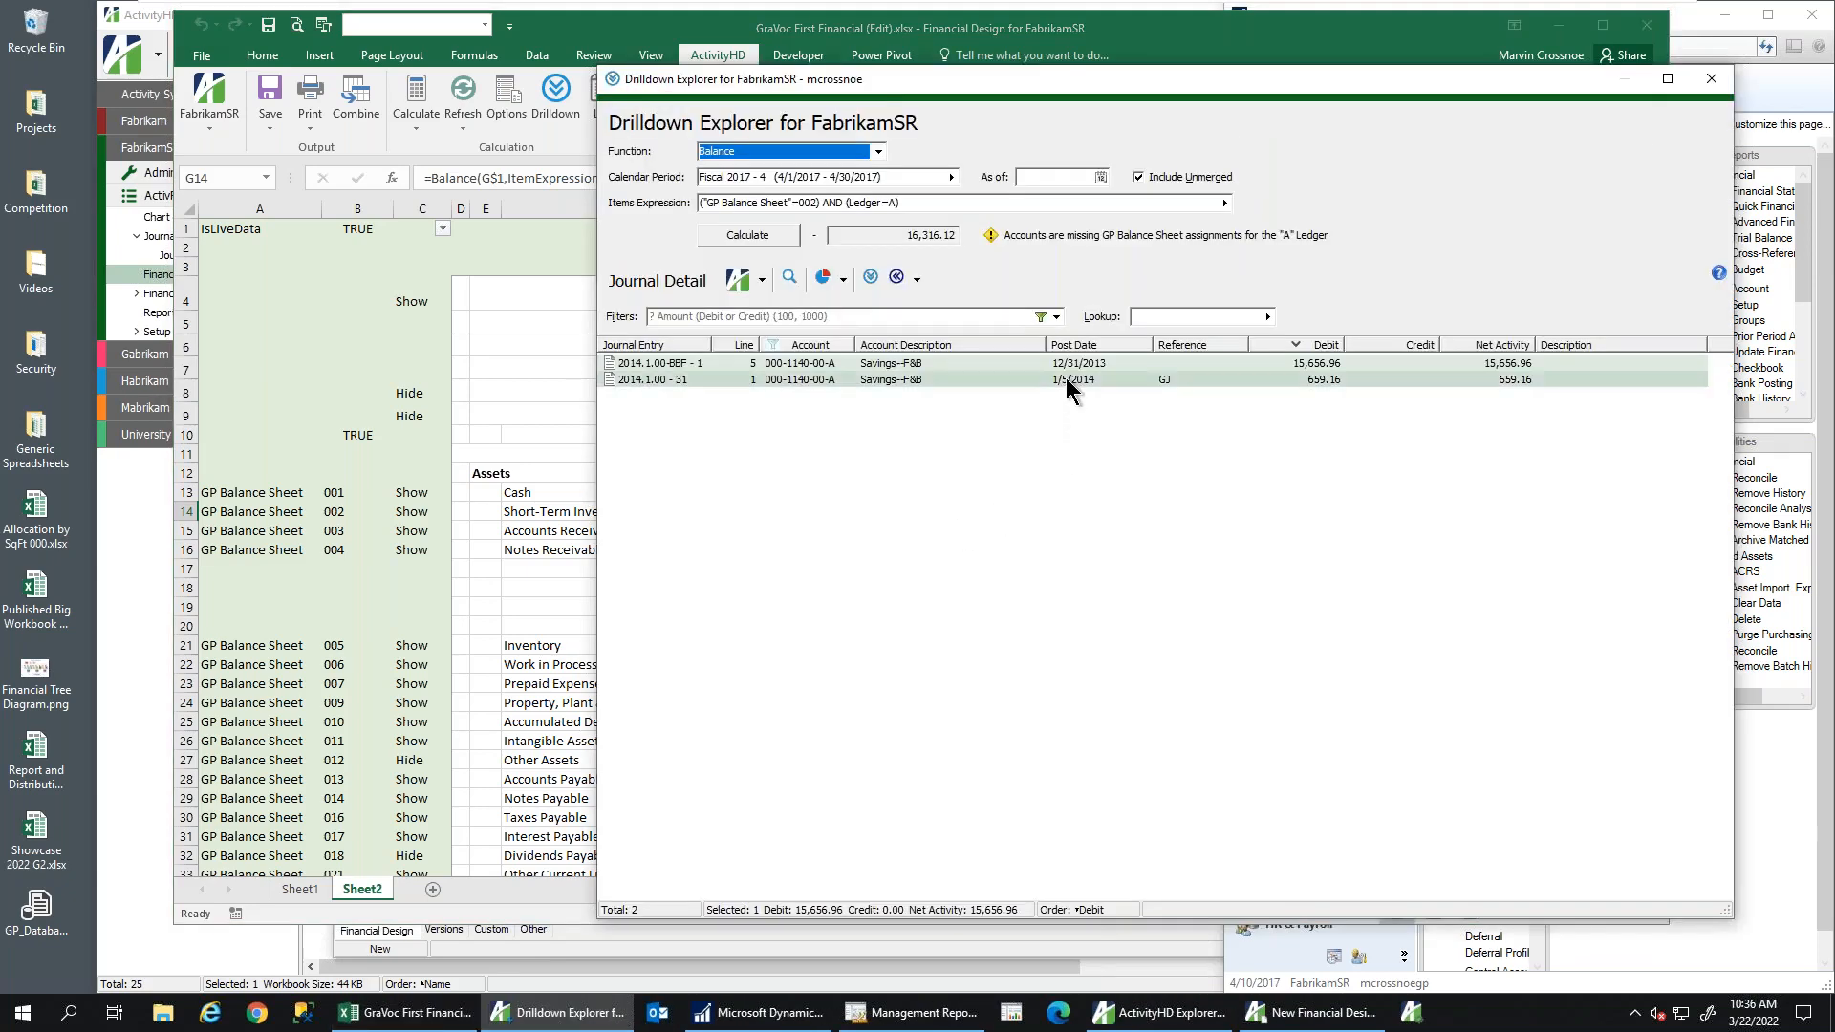
pyautogui.click(1711, 78)
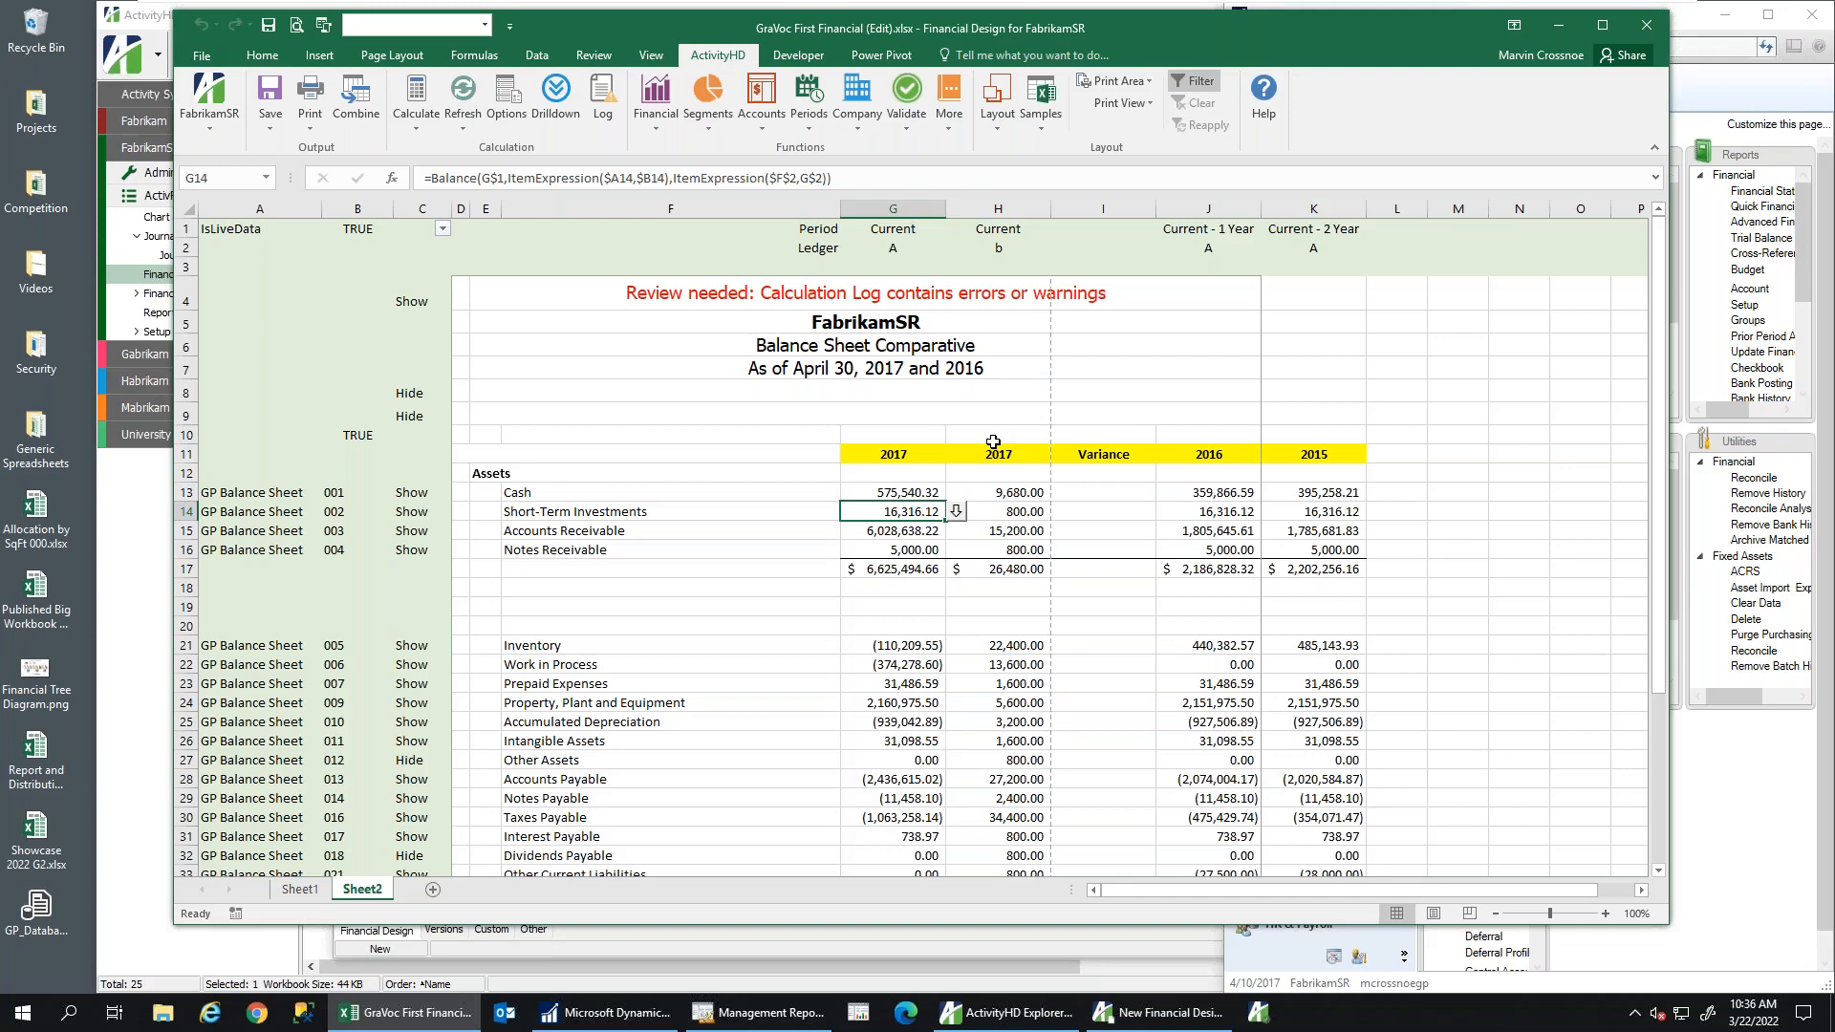
# In Management Reporter, open the (F) BALSHT report's (FAB) BALSHEET row definition
pyautogui.click(1559, 29)
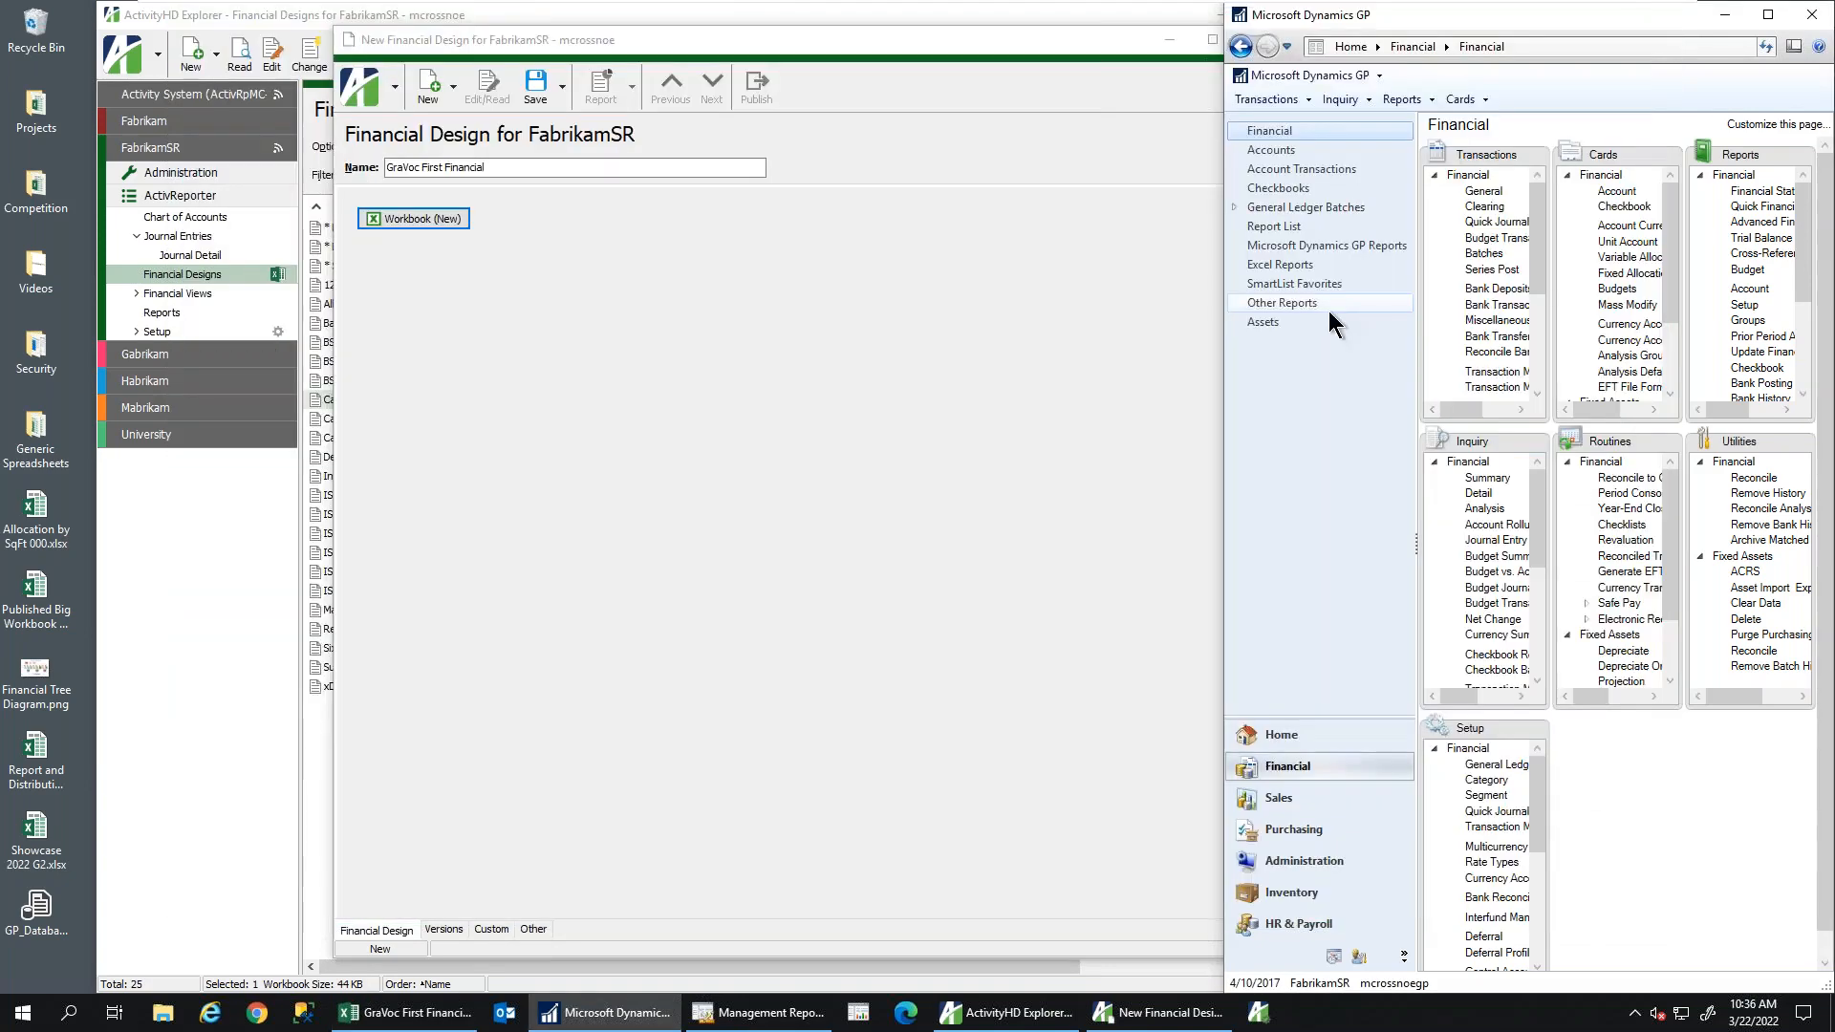
pyautogui.click(758, 1015)
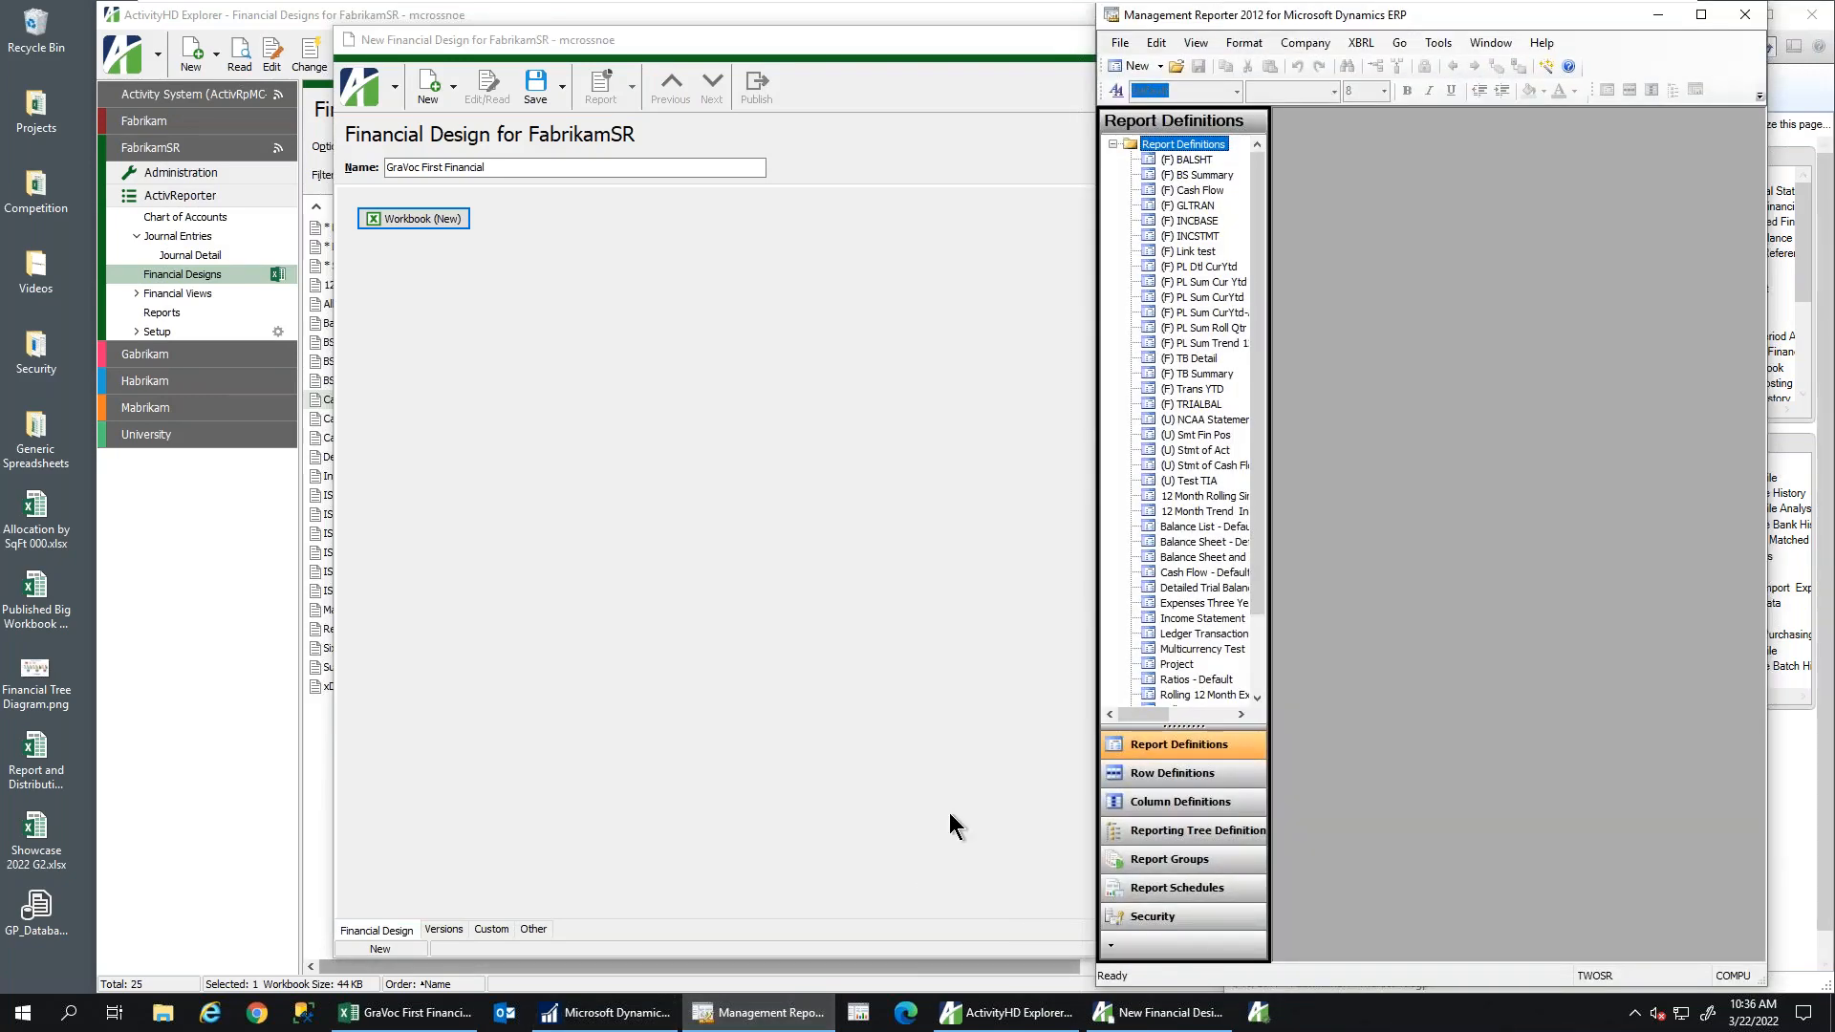
pyautogui.doubleClick(1190, 158)
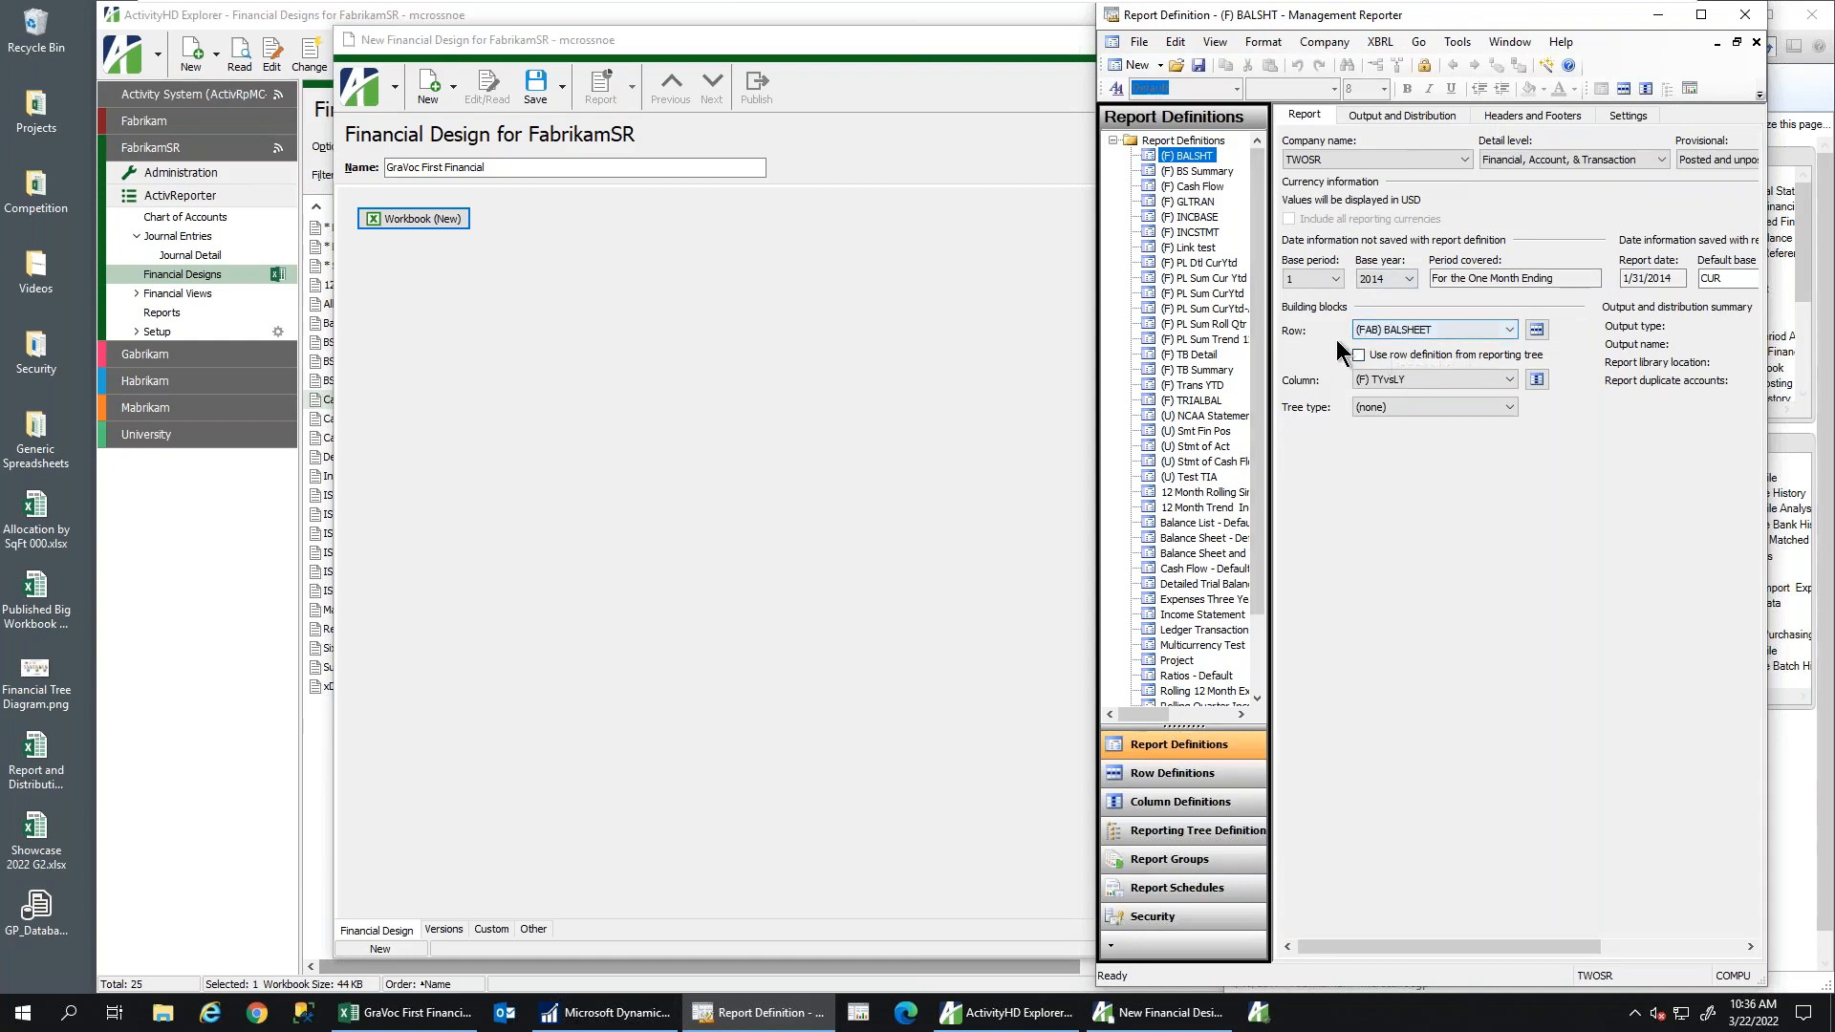
pyautogui.click(1534, 331)
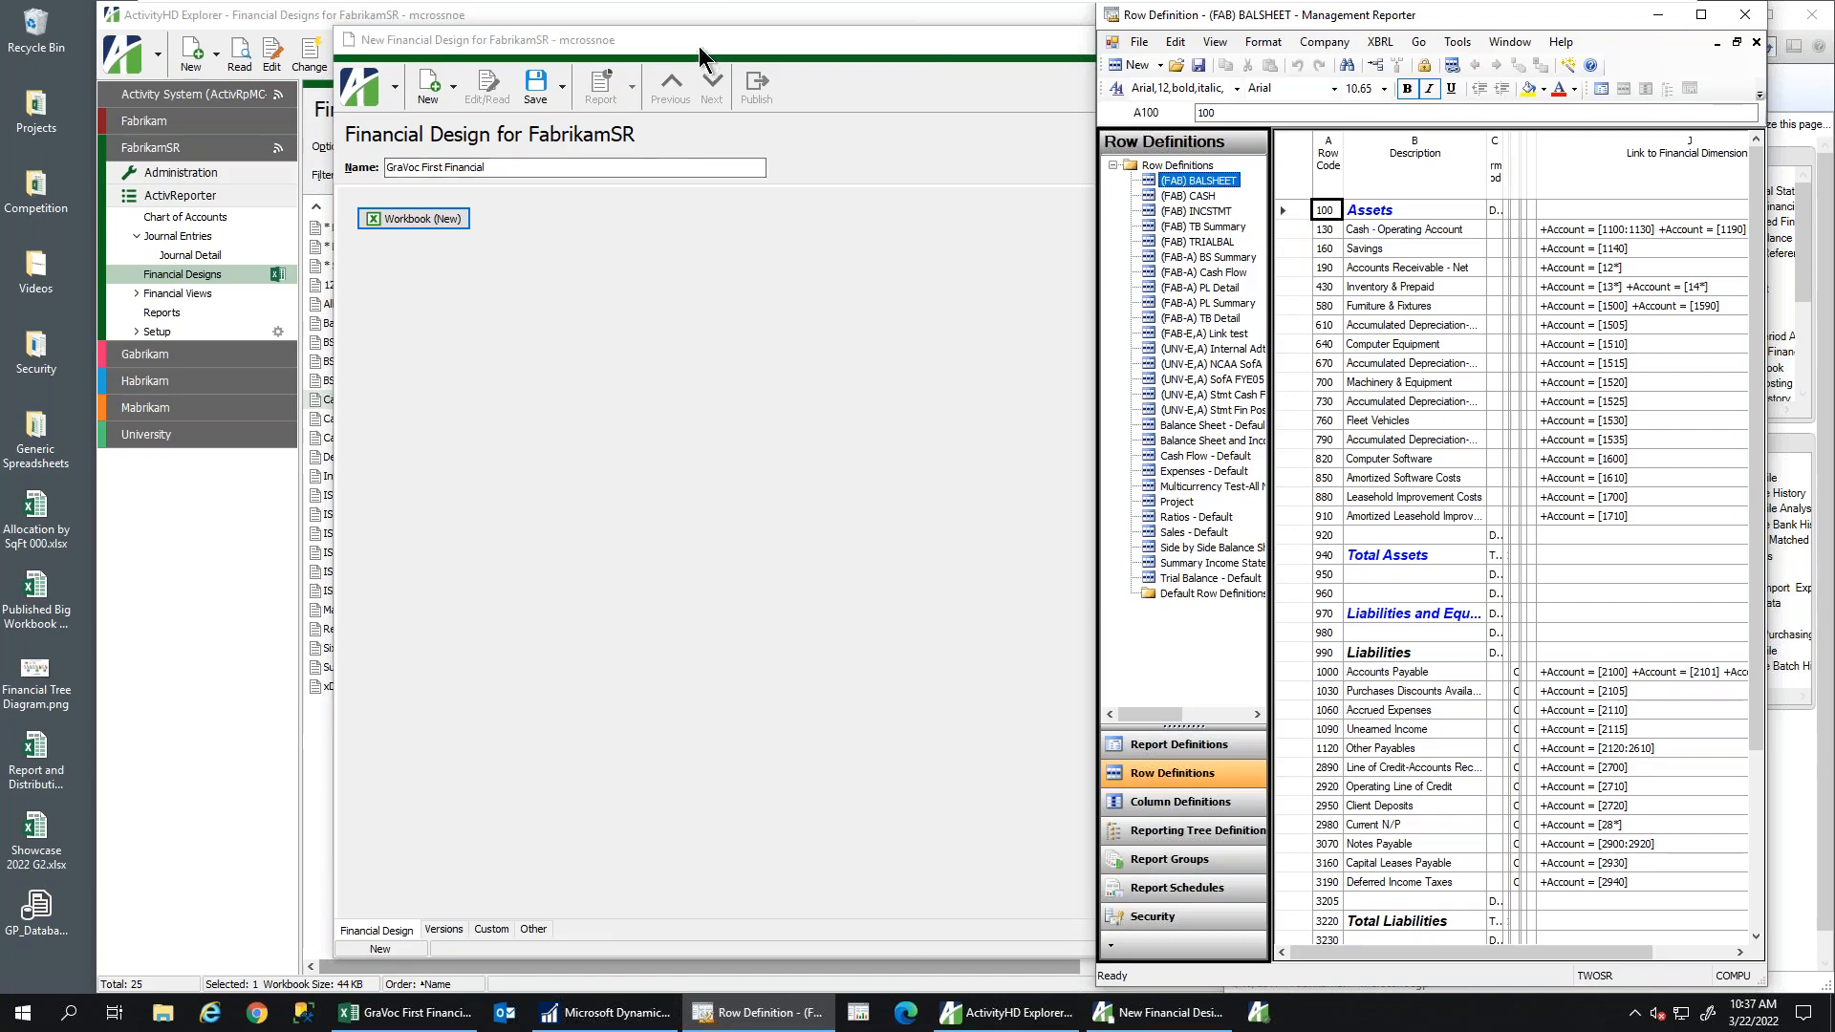
pyautogui.click(926, 40)
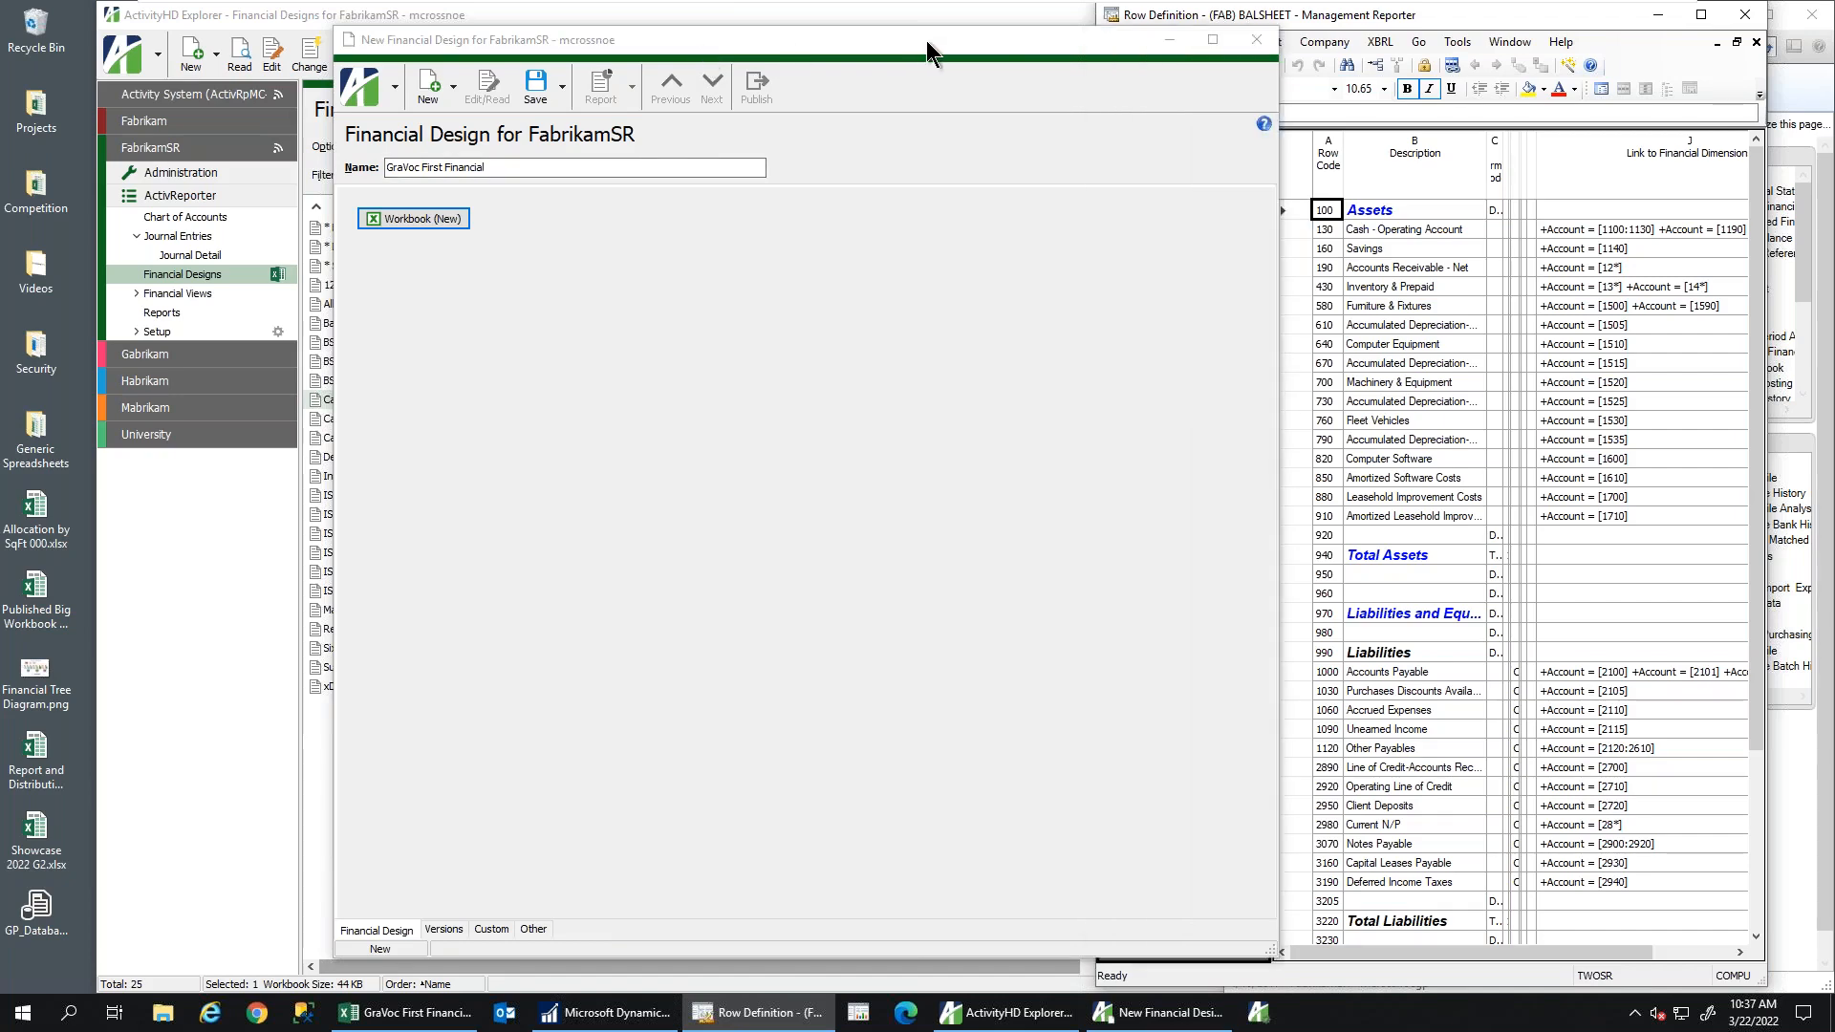
pyautogui.click(1174, 41)
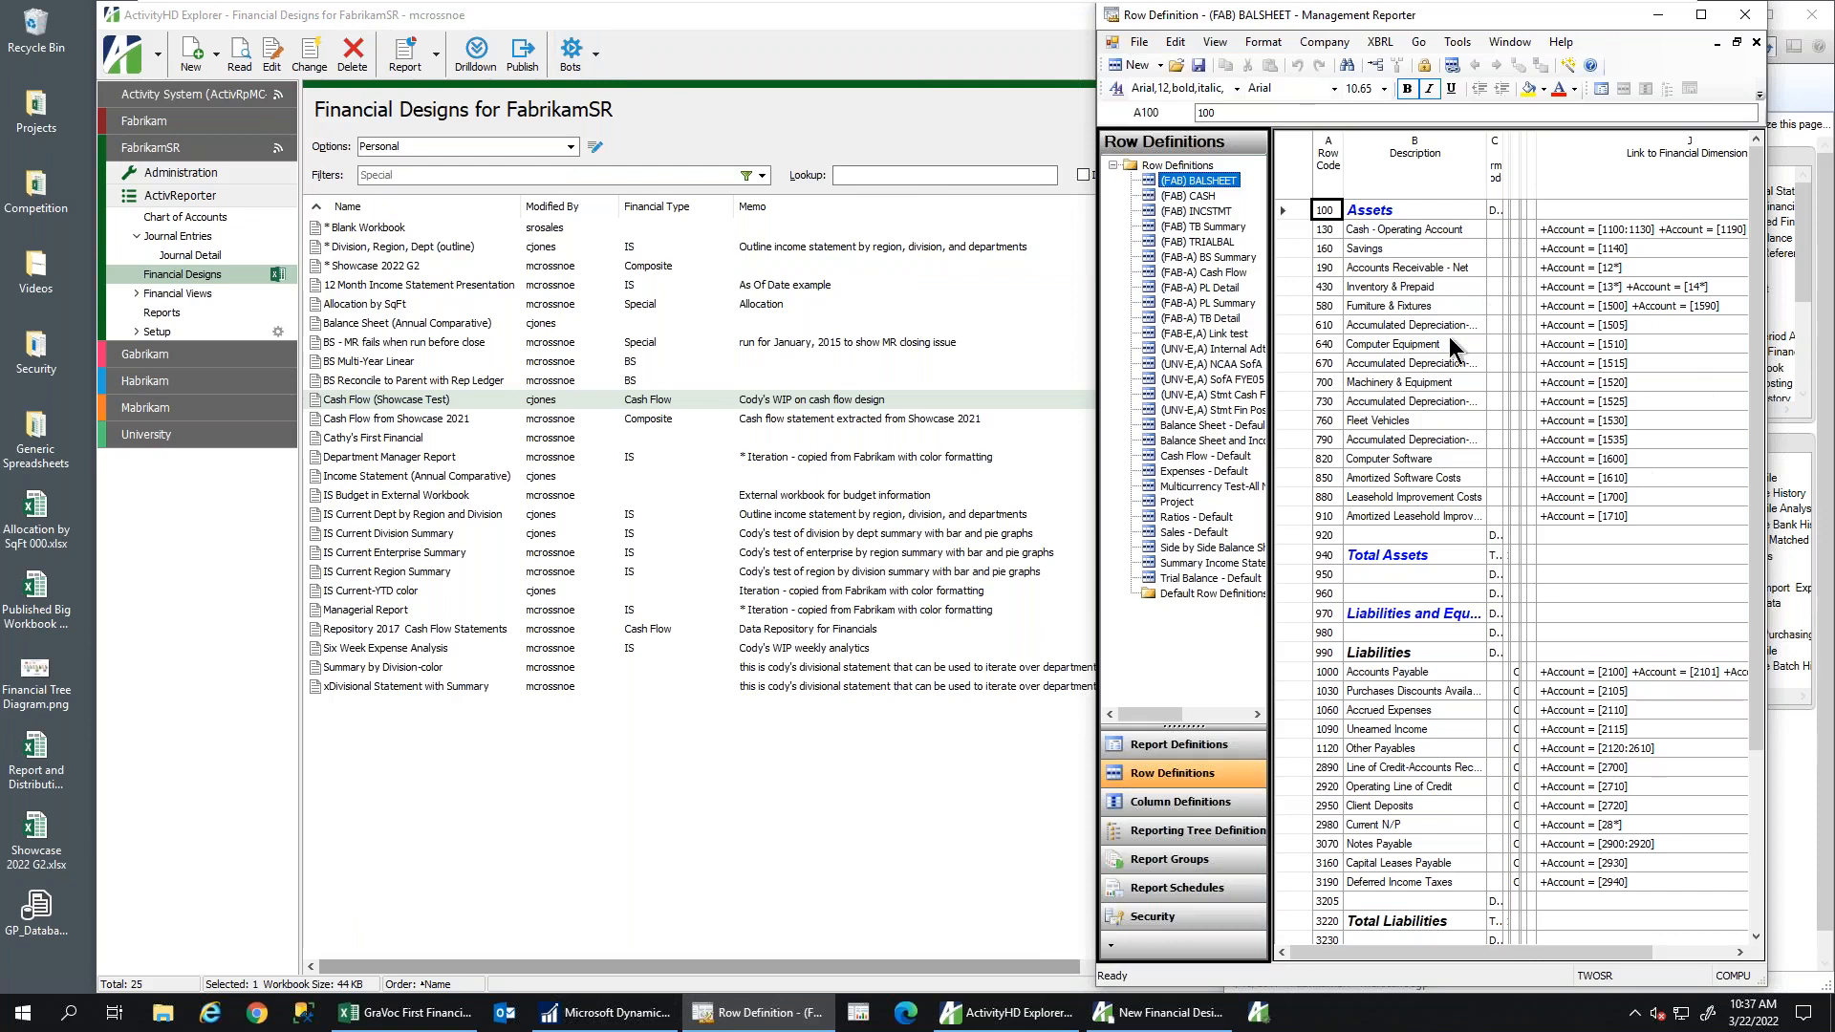
# List FabrikamSR's rollups under Setup and narrow the explorer so Management Reporter shows beside it
pyautogui.click(153, 331)
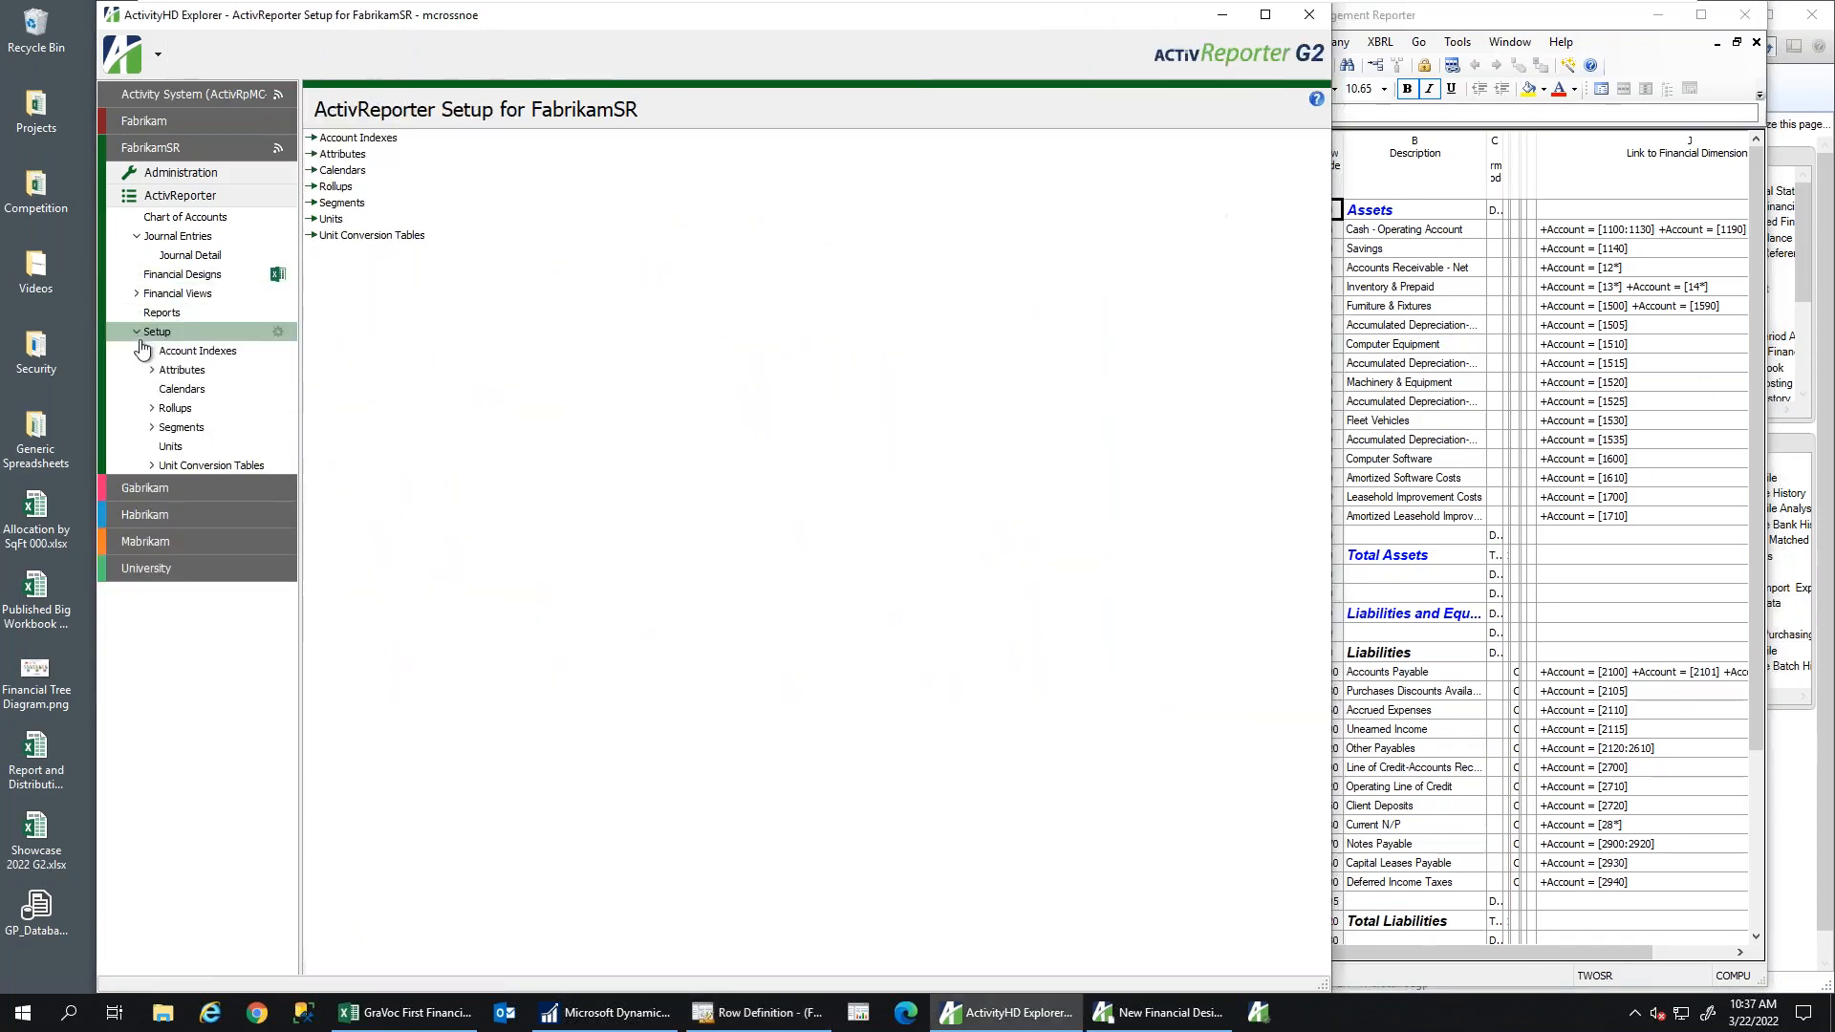
pyautogui.click(154, 412)
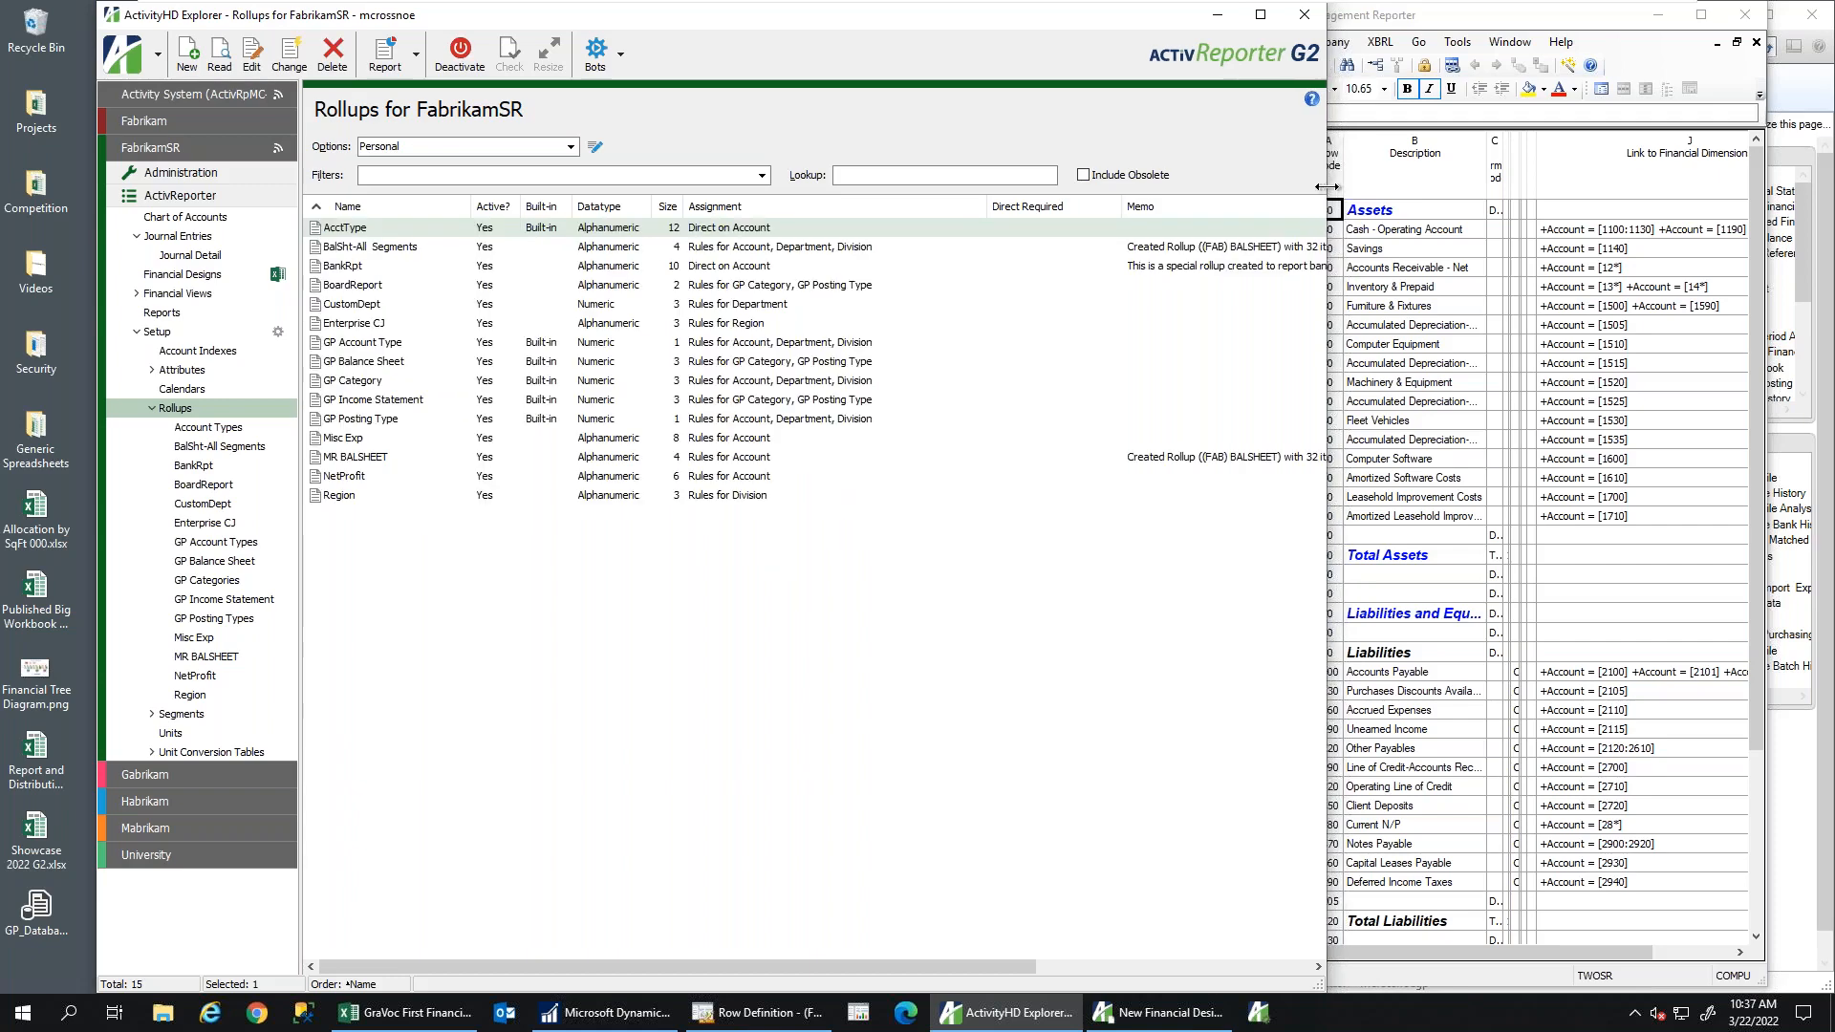
pyautogui.moveTo(1331, 199); pyautogui.dragTo(1144, 198)
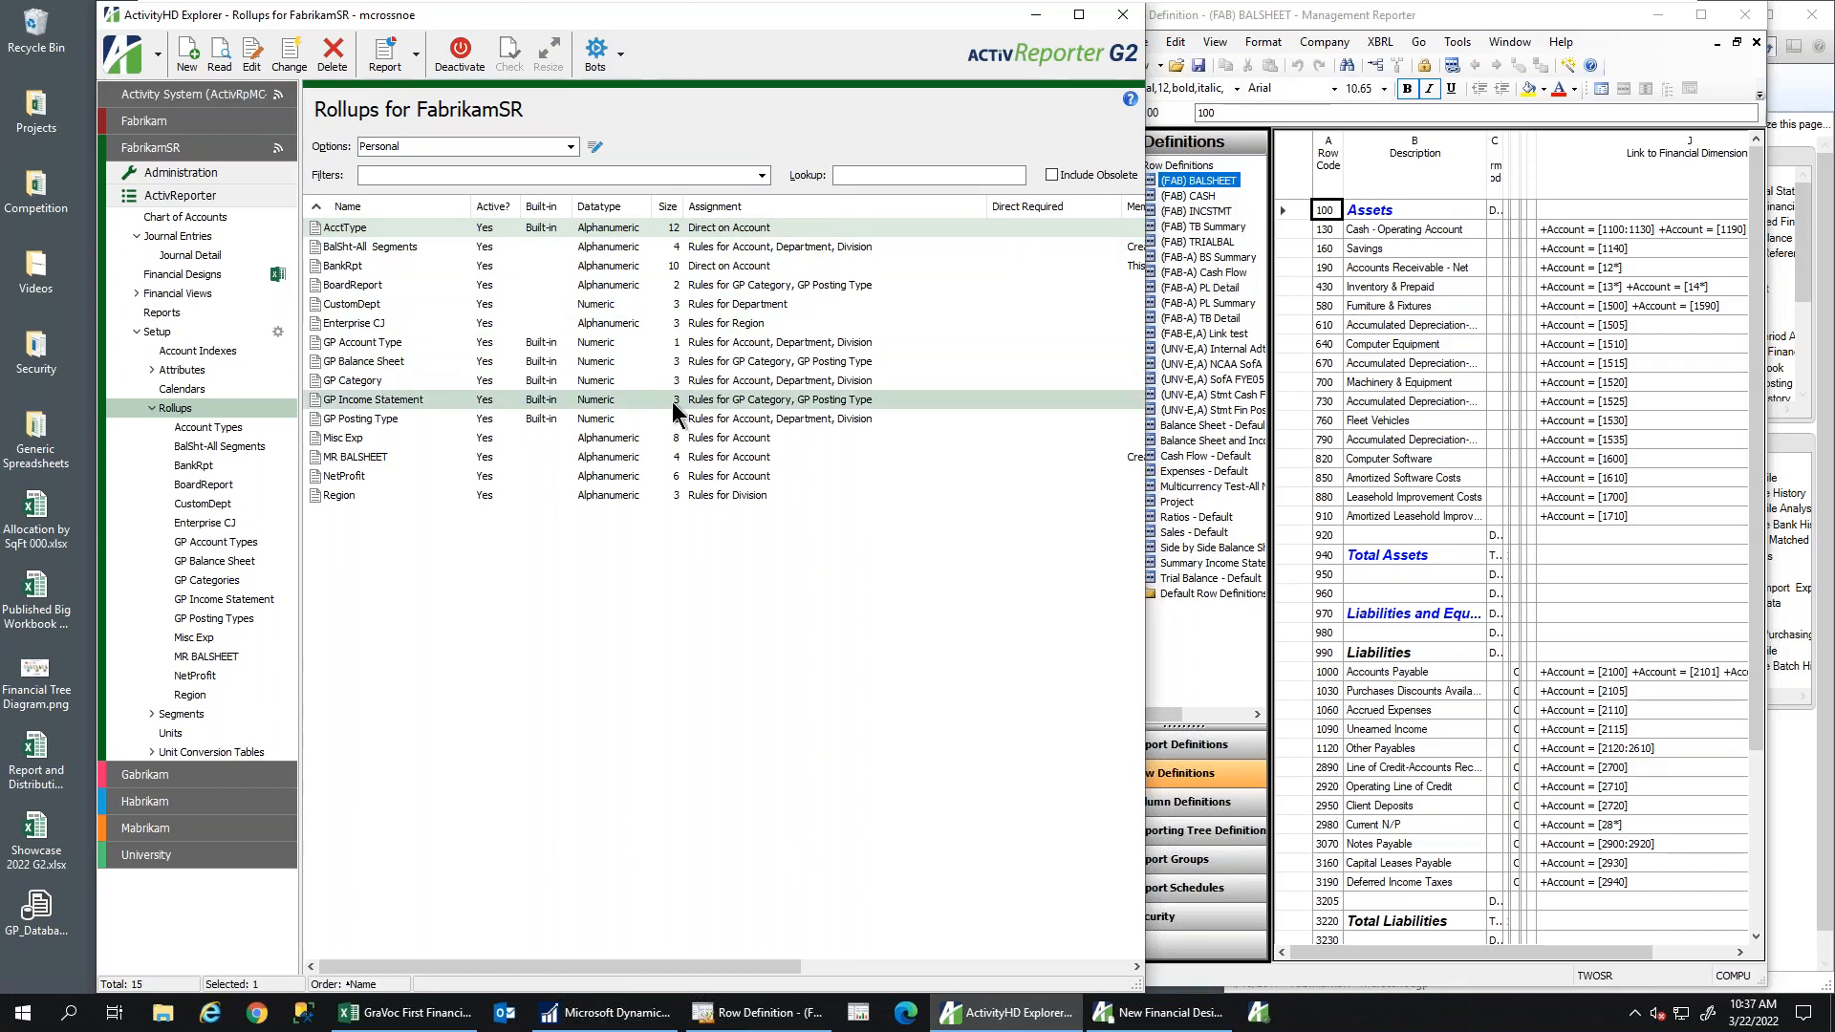
# Run the New Rollup from MR Rows bot with a trusted connection, choosing (FAB) BALSHEET
pyautogui.click(624, 57)
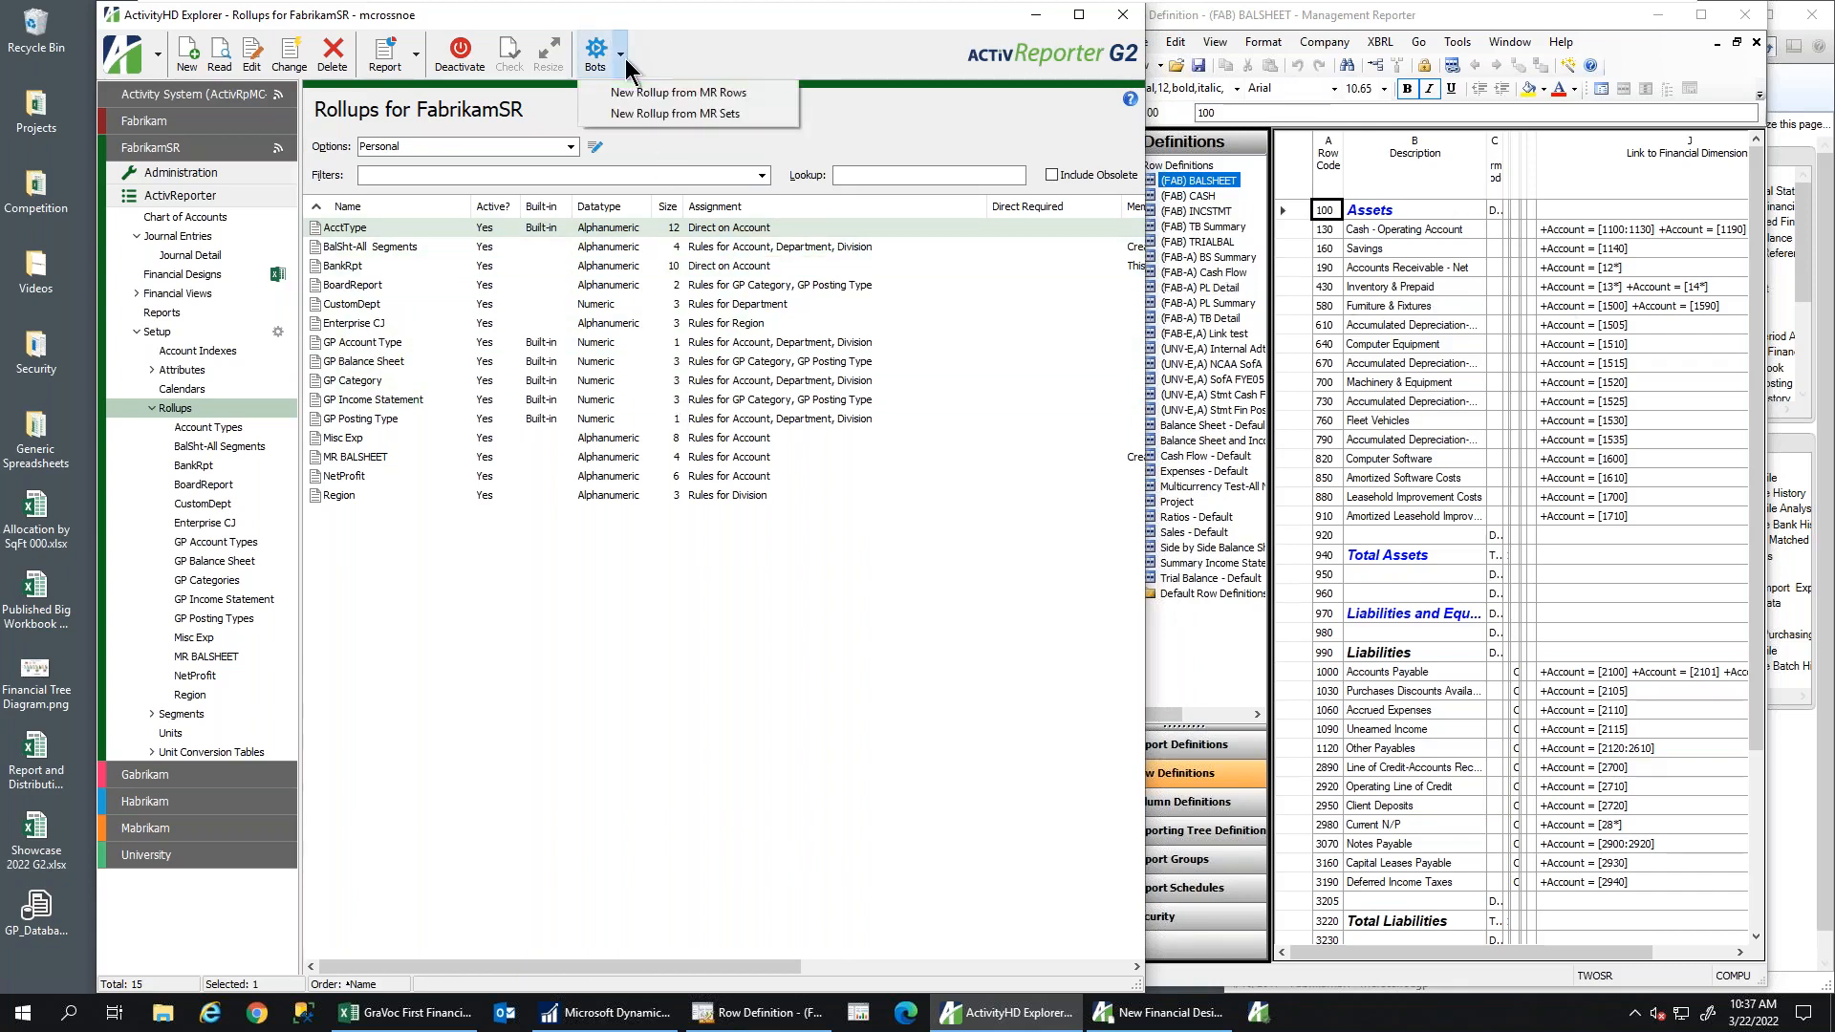
pyautogui.click(704, 93)
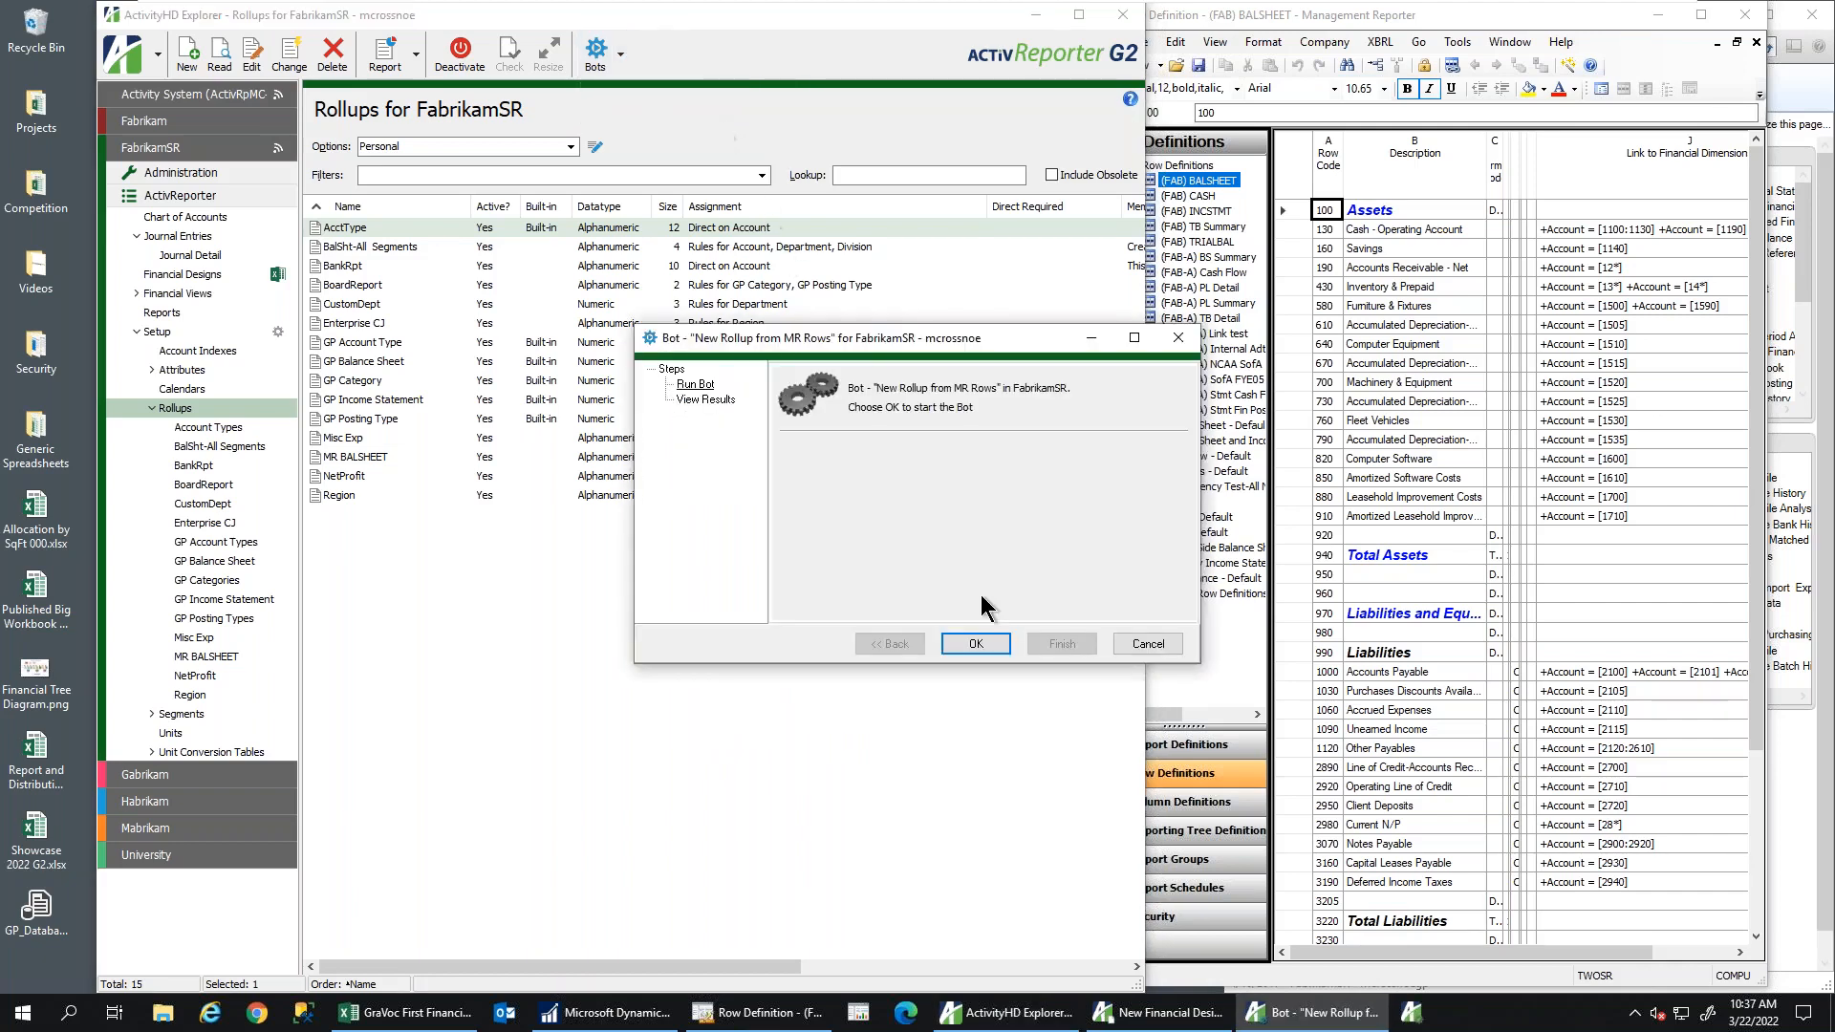
pyautogui.click(983, 651)
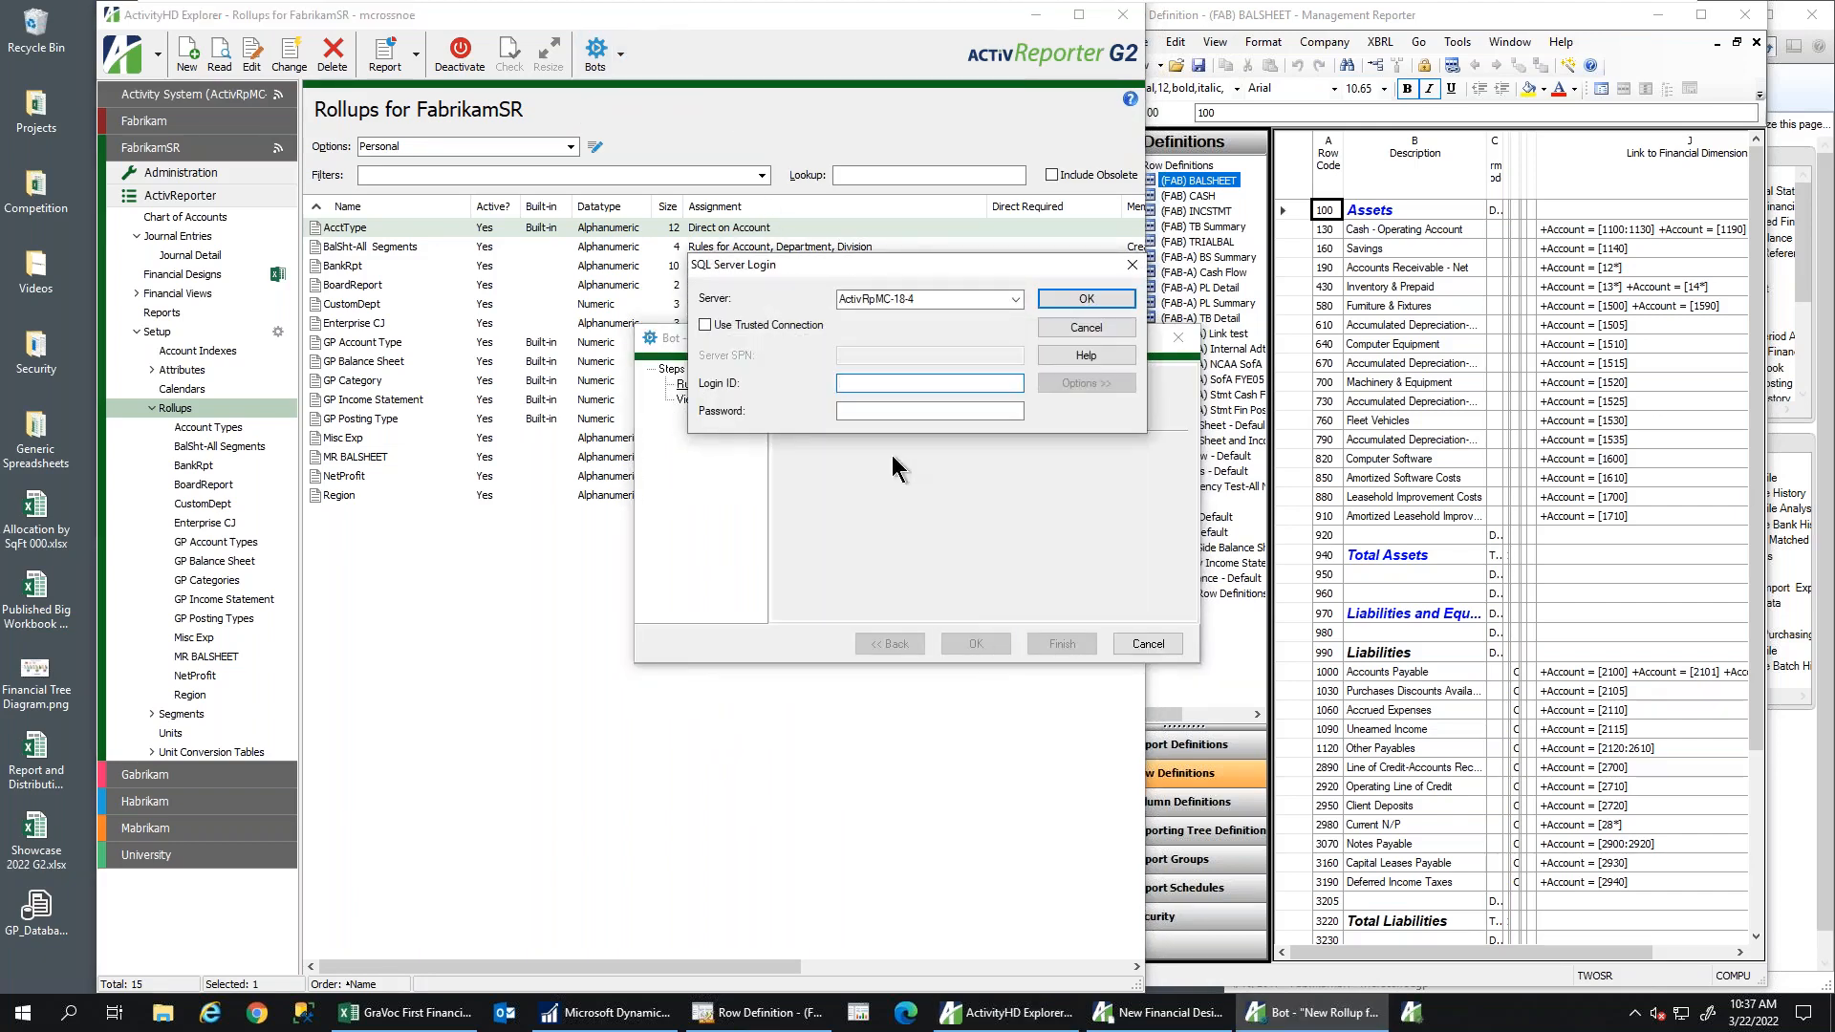
pyautogui.click(712, 327)
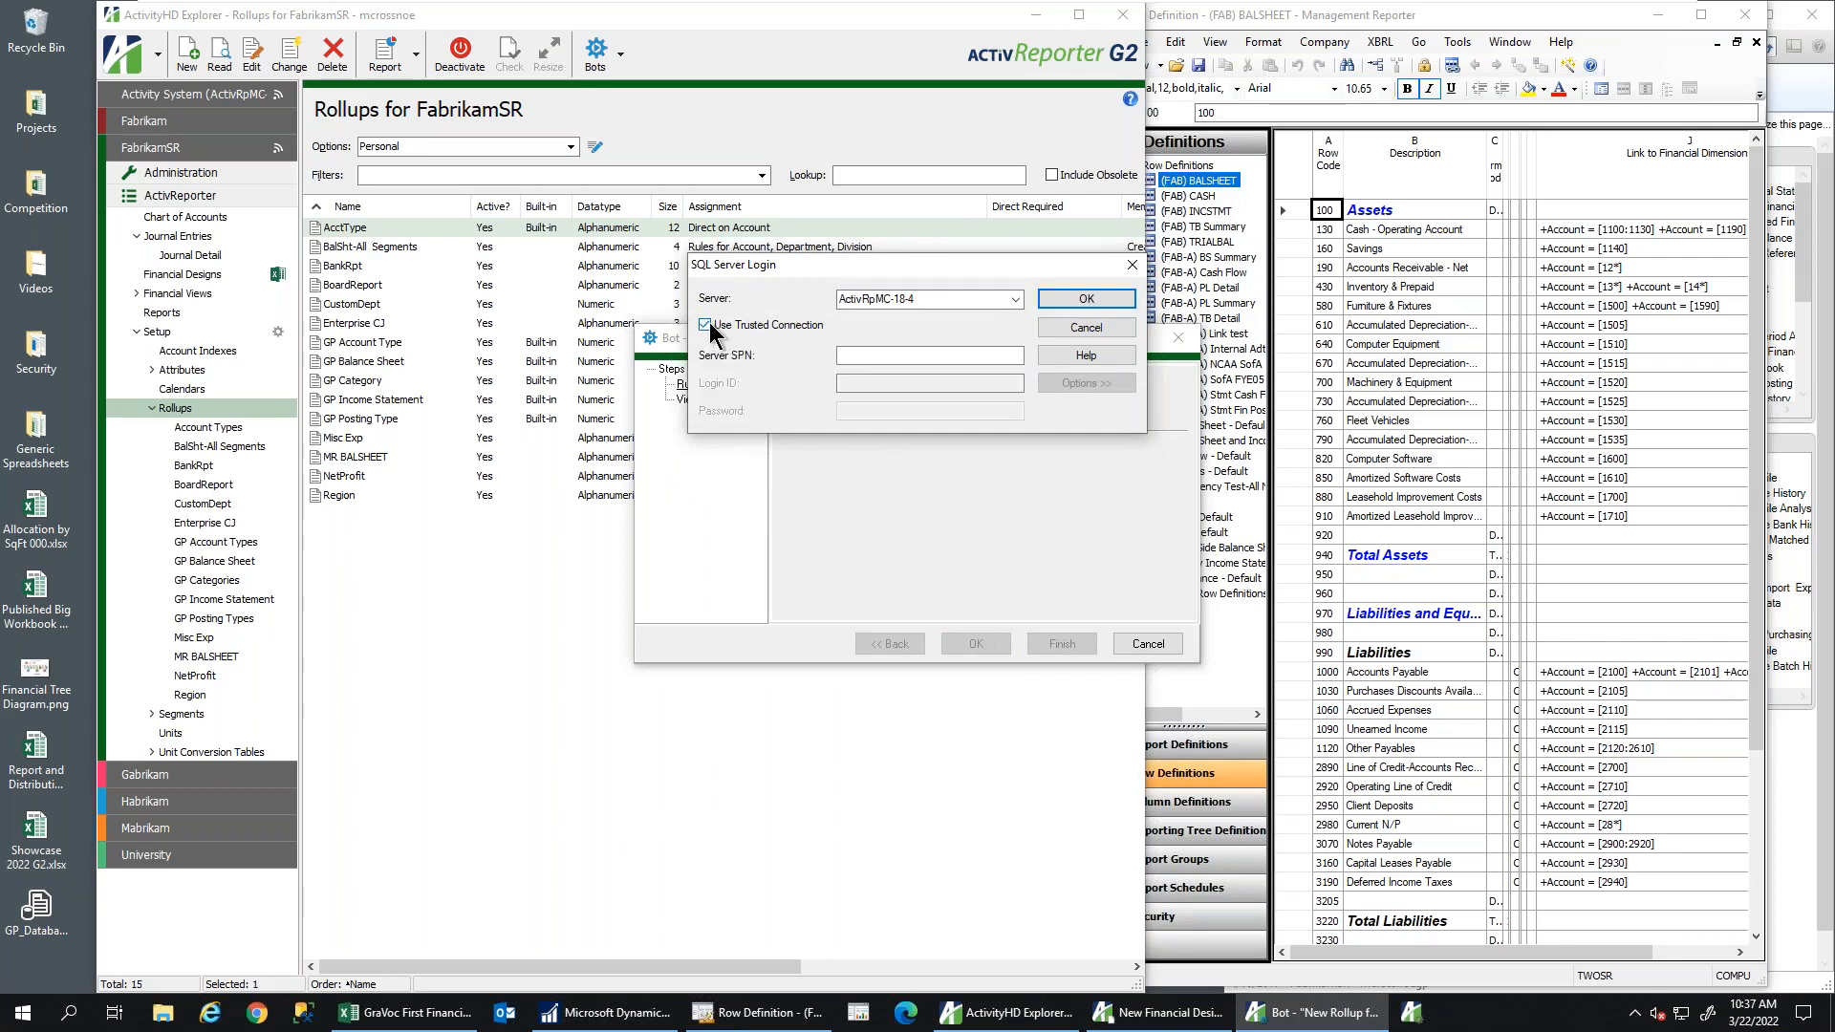
pyautogui.click(1099, 304)
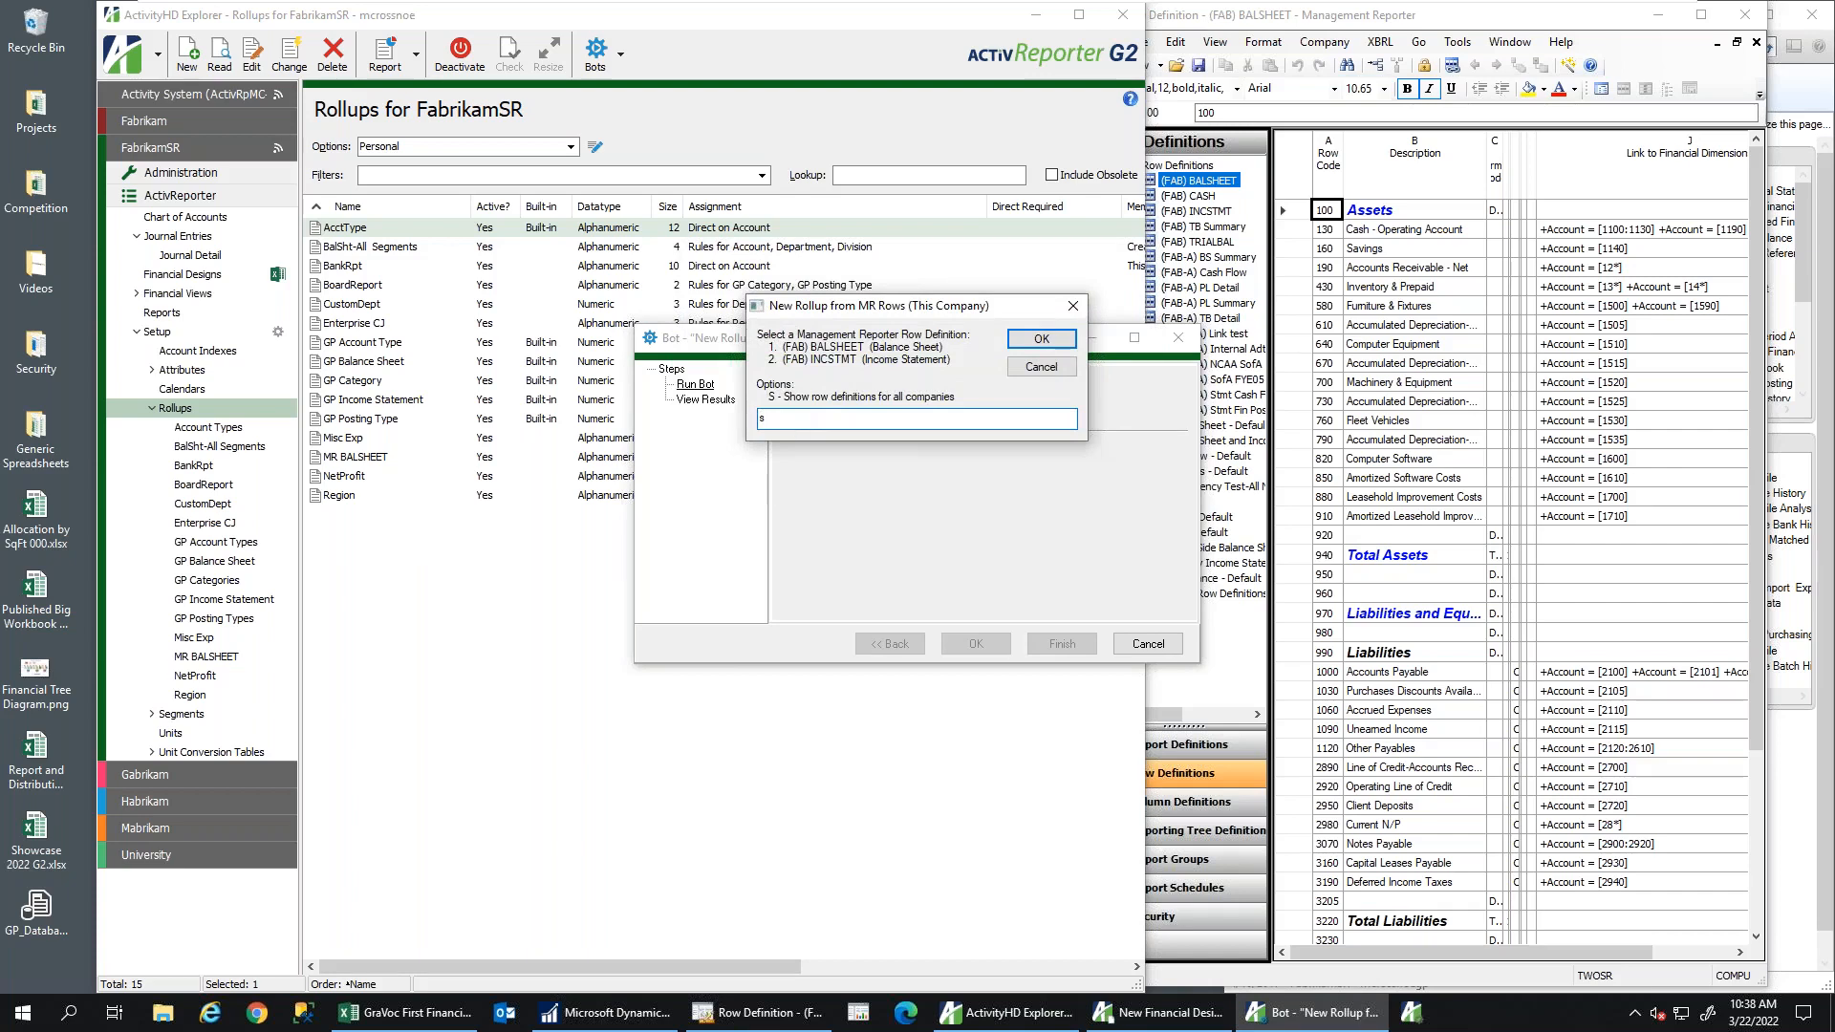
pyautogui.write('s')
pyautogui.press('Return')
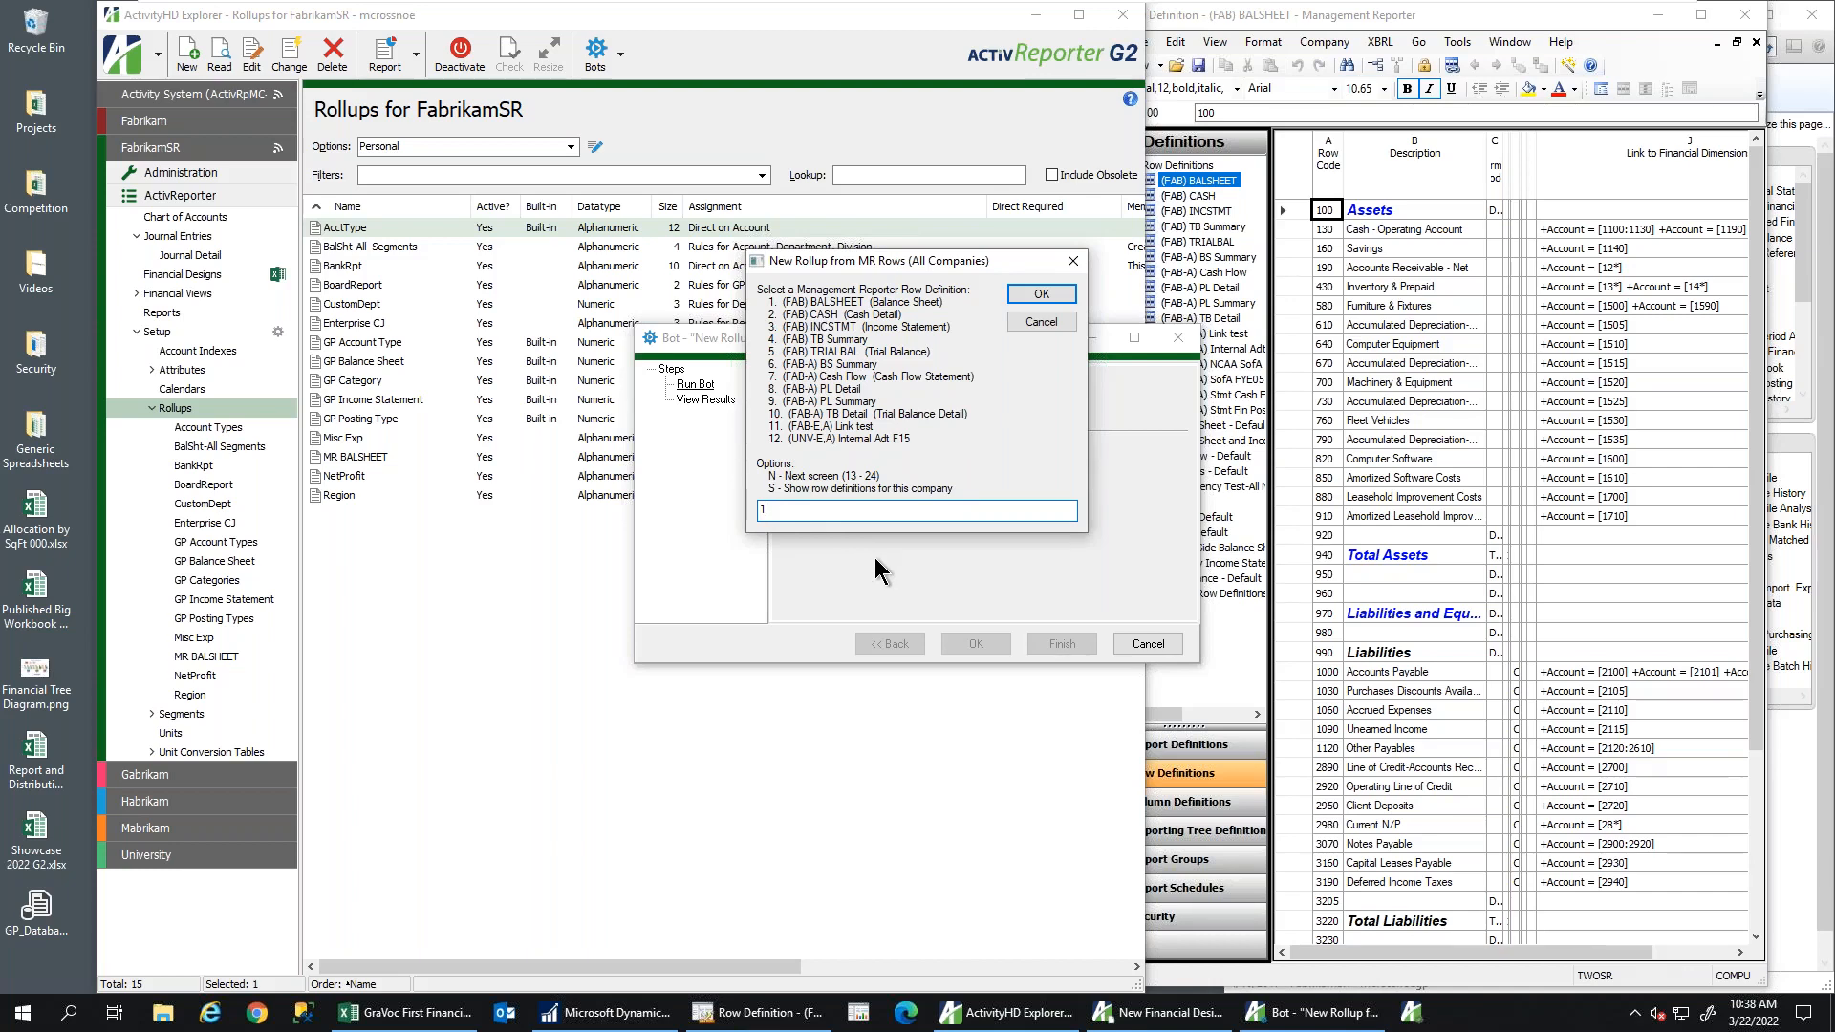
pyautogui.press('Return')
pyautogui.press('Return')
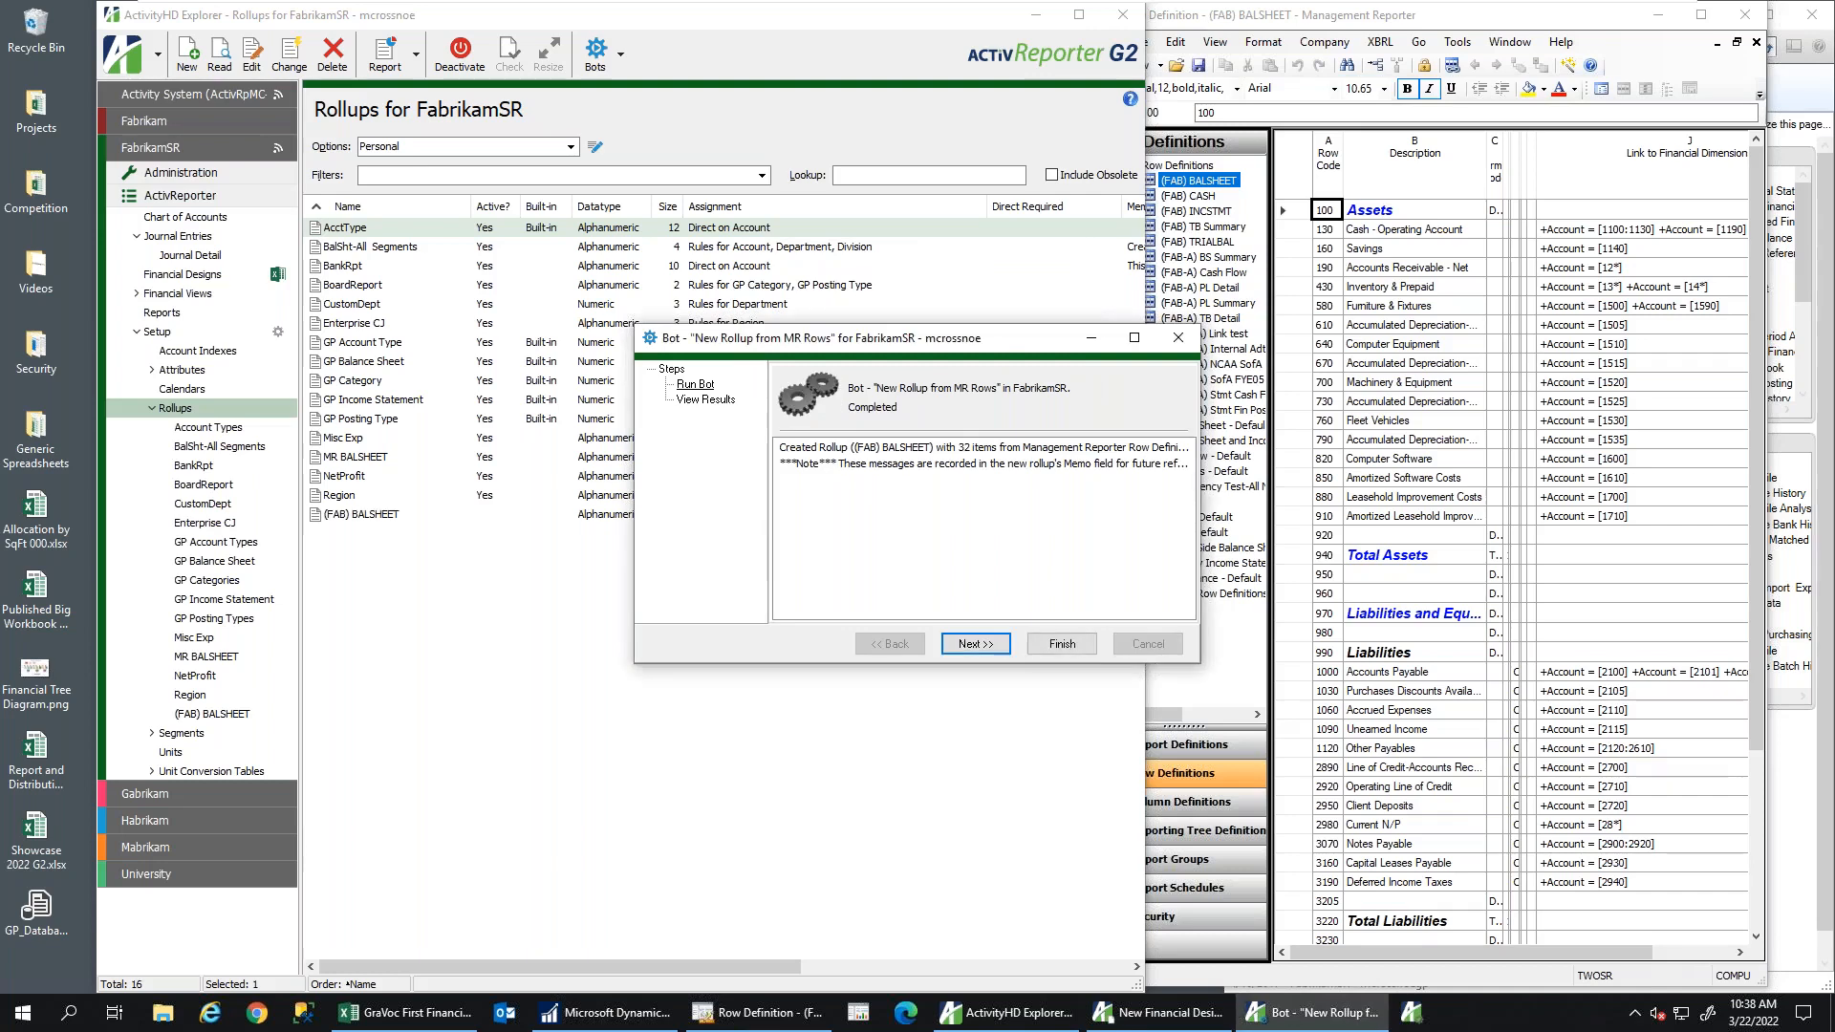
pyautogui.click(1050, 646)
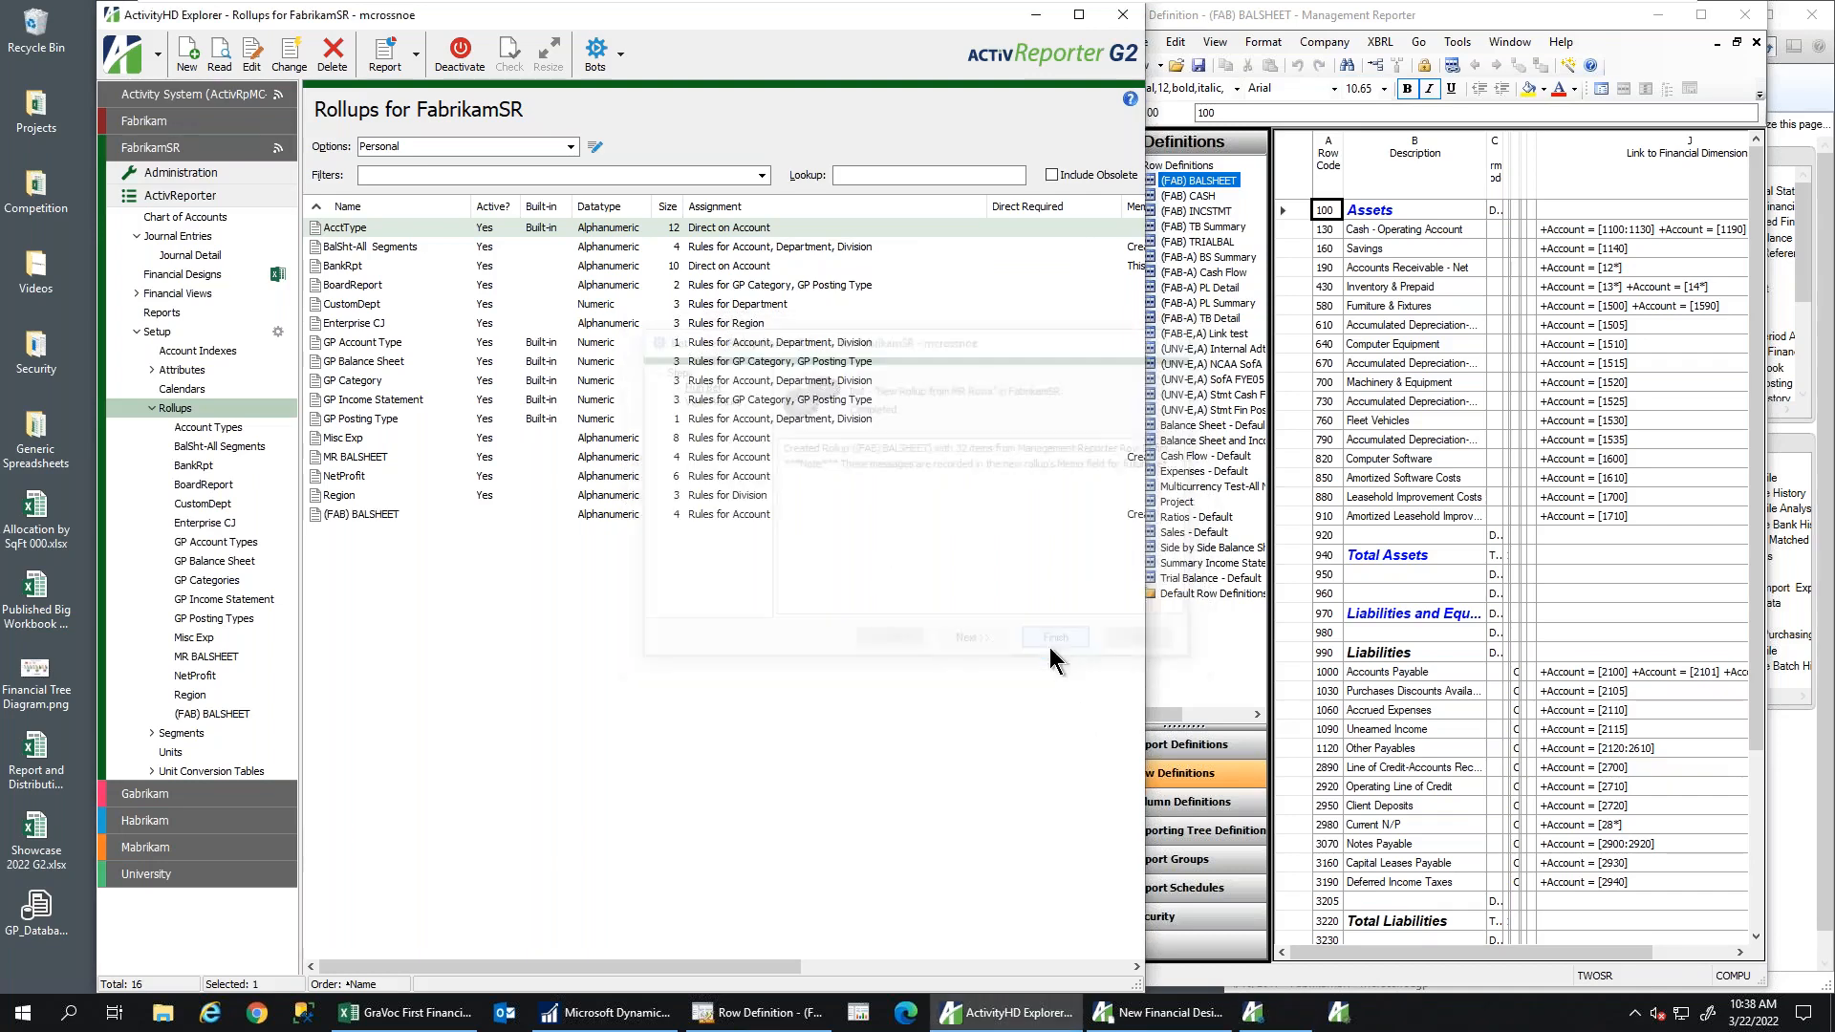
# Activate the (FAB) BALSHEET rollup and list its items by sort order
pyautogui.rightClick(382, 514)
pyautogui.click(485, 719)
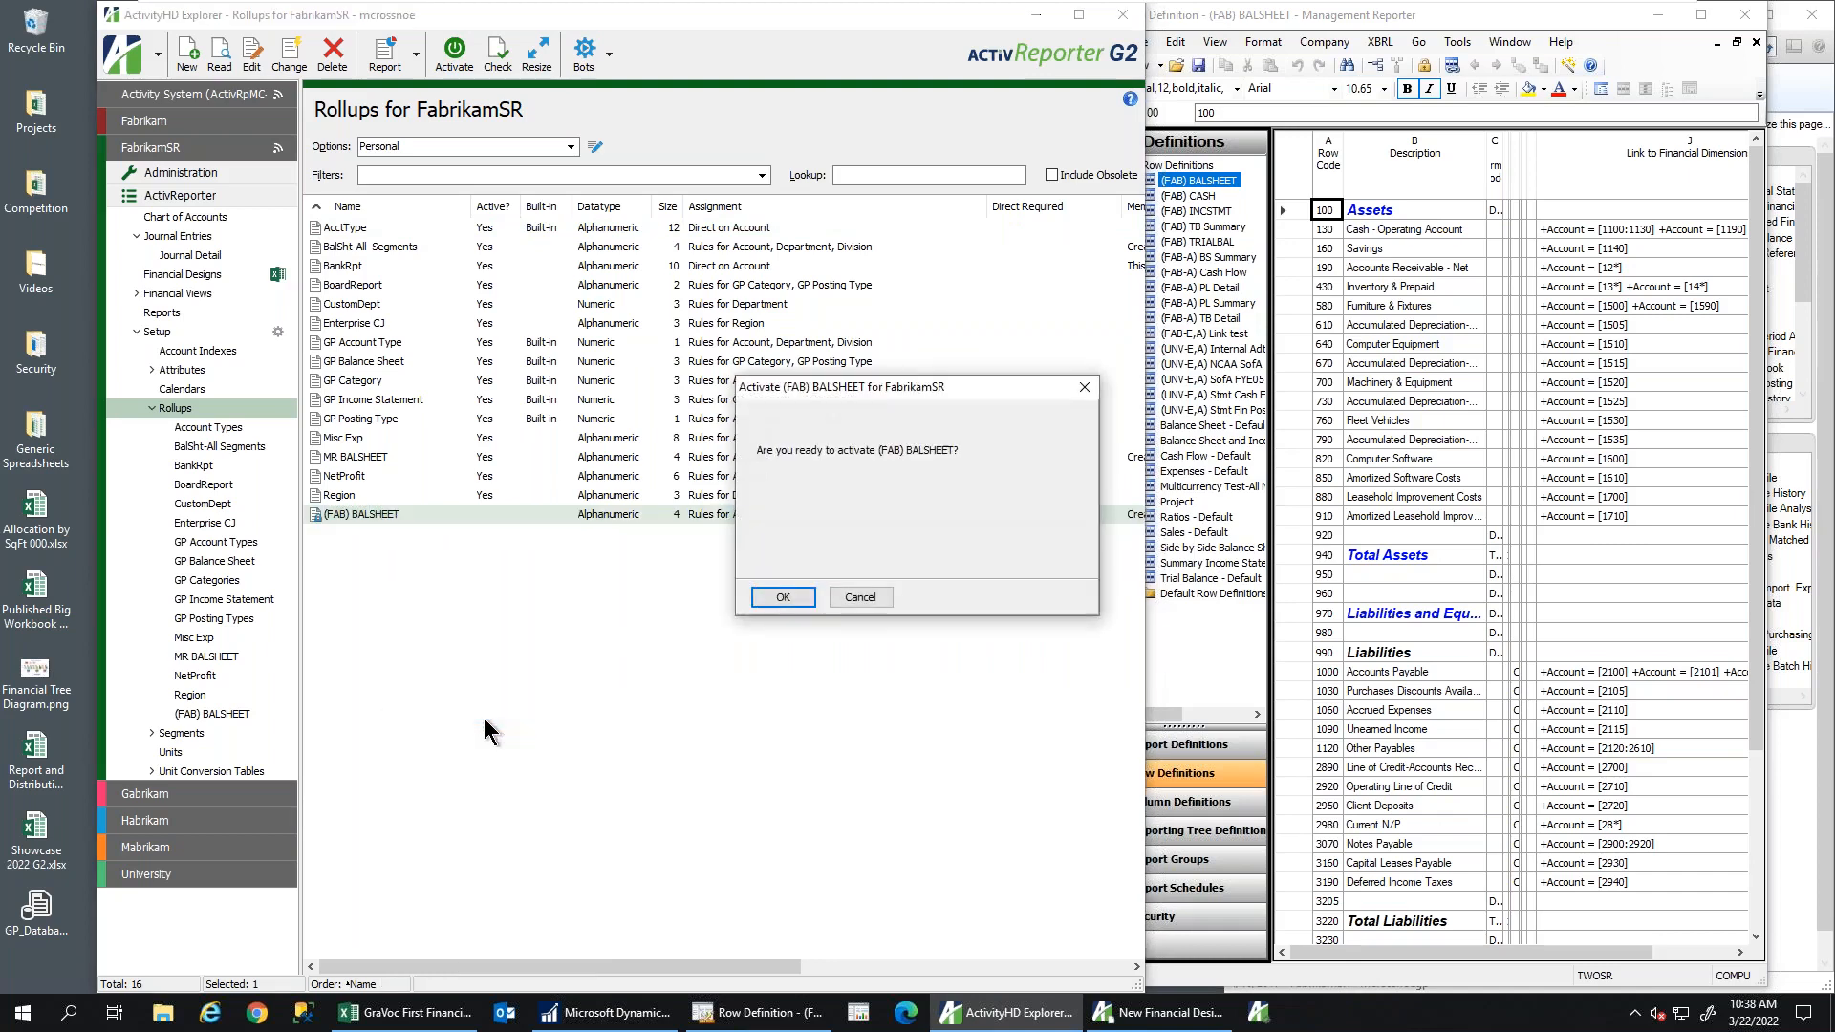
pyautogui.click(782, 597)
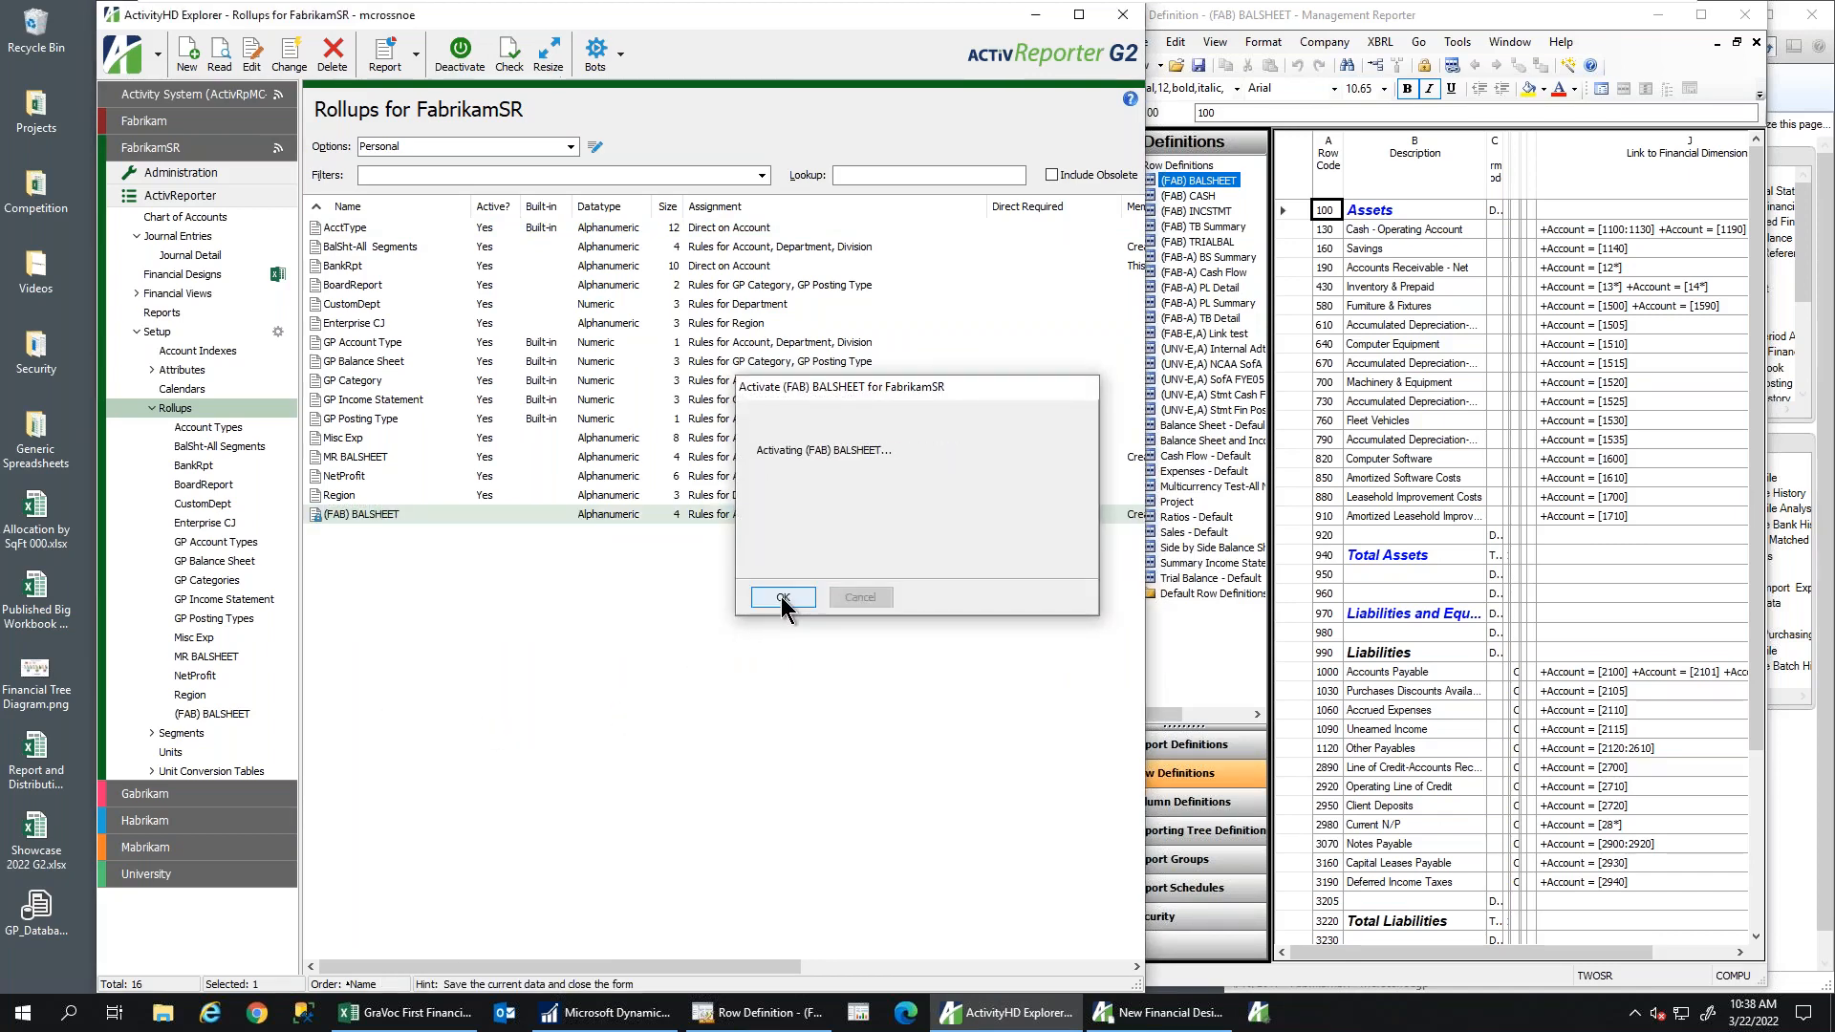
pyautogui.click(239, 715)
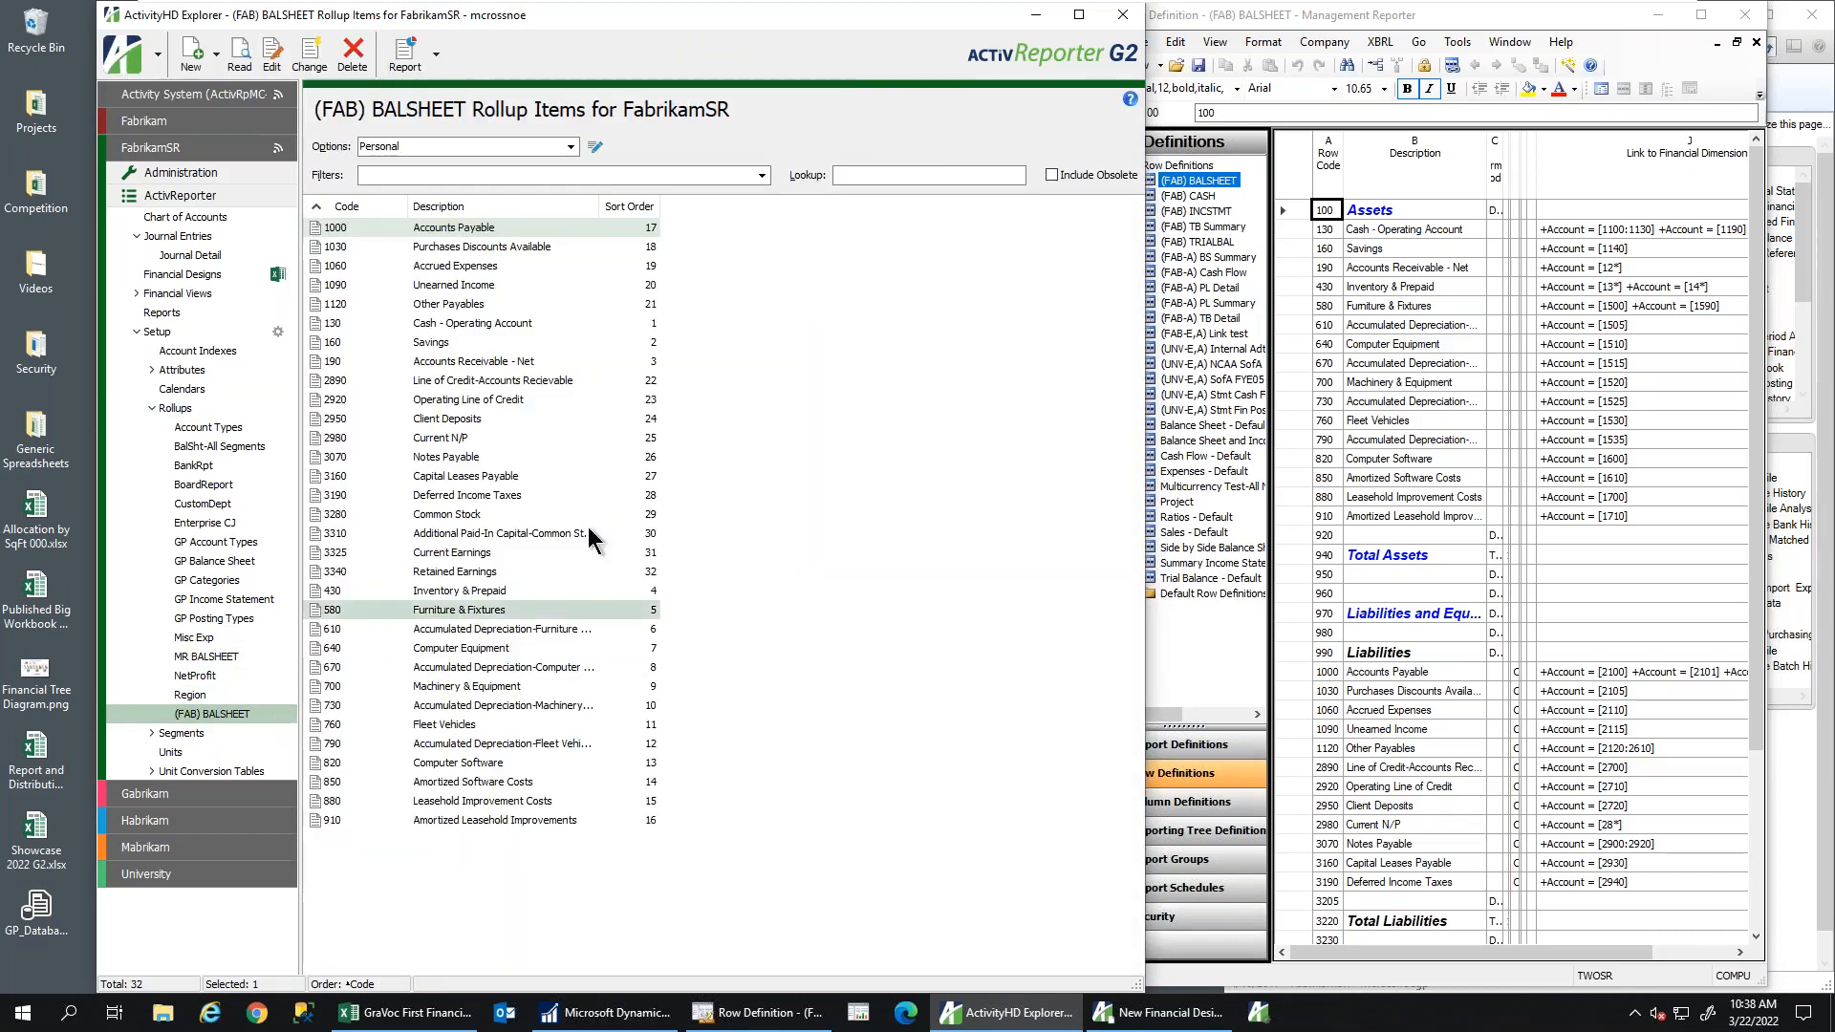
pyautogui.click(618, 207)
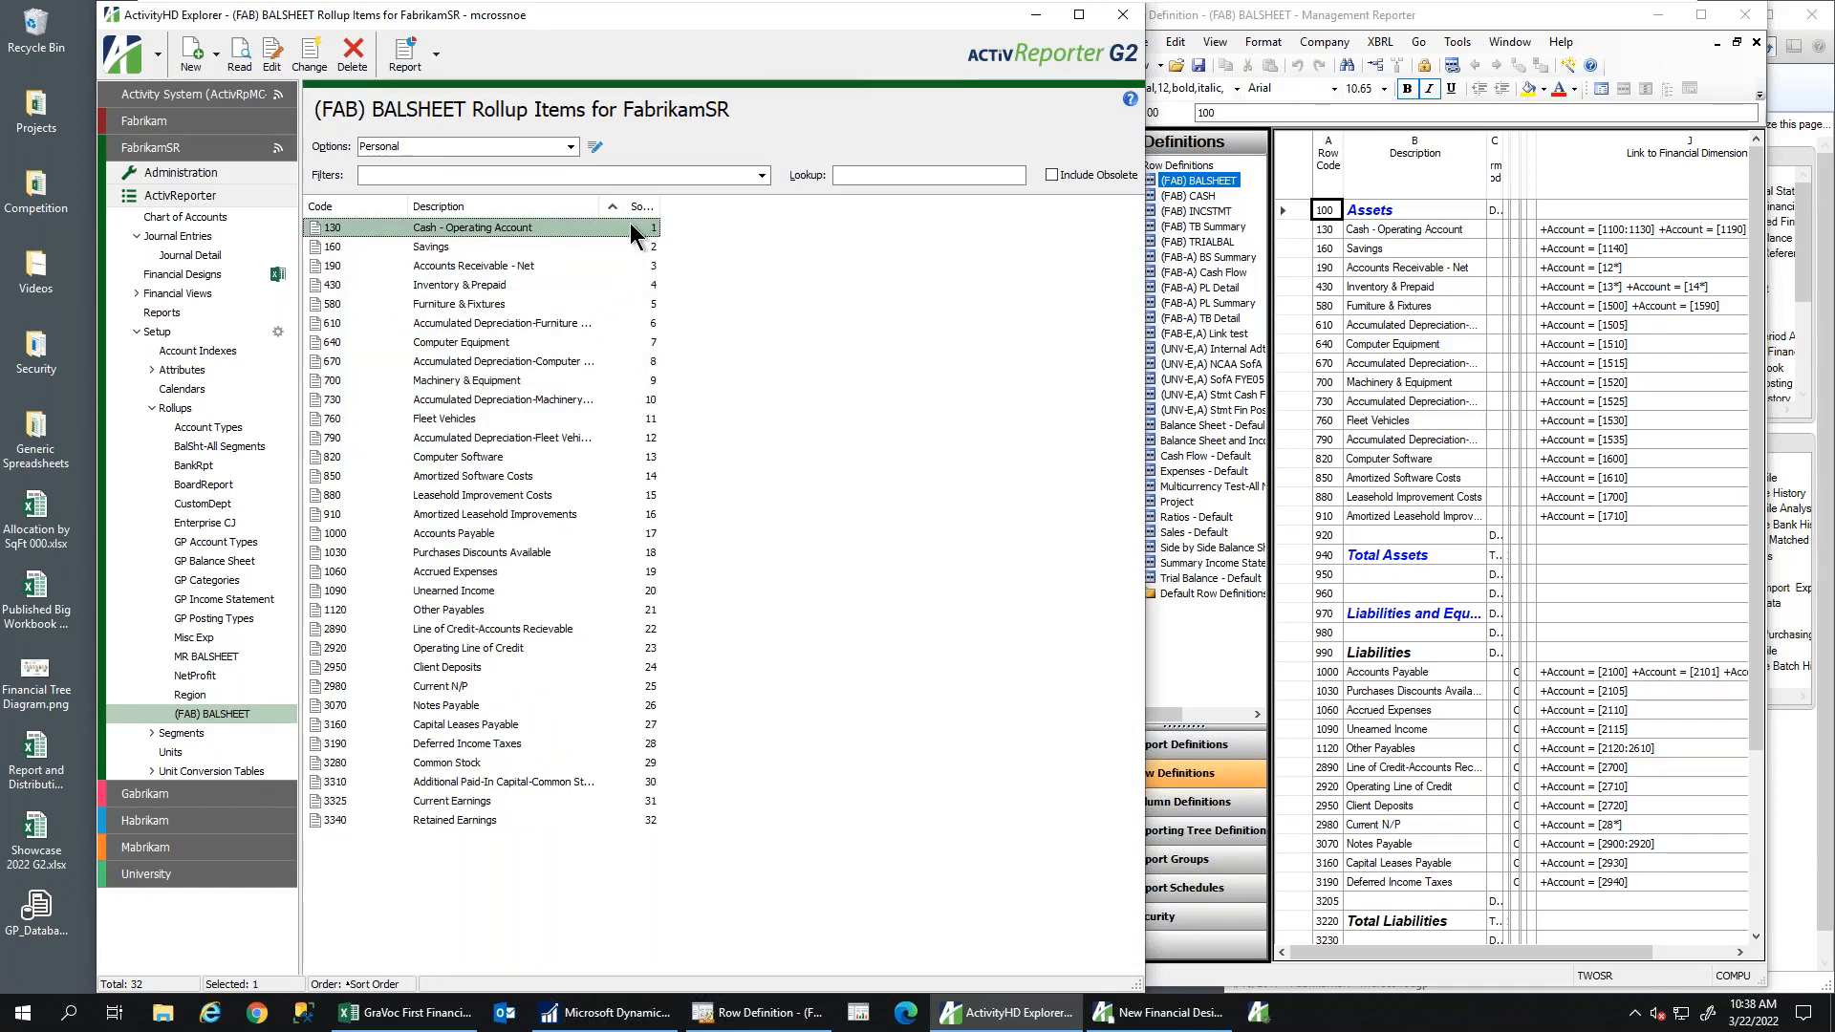
# Compare rollup item 130 Cash - Operating Account's 1190 mask rule with Management Reporter's Cash row links
pyautogui.doubleClick(631, 230)
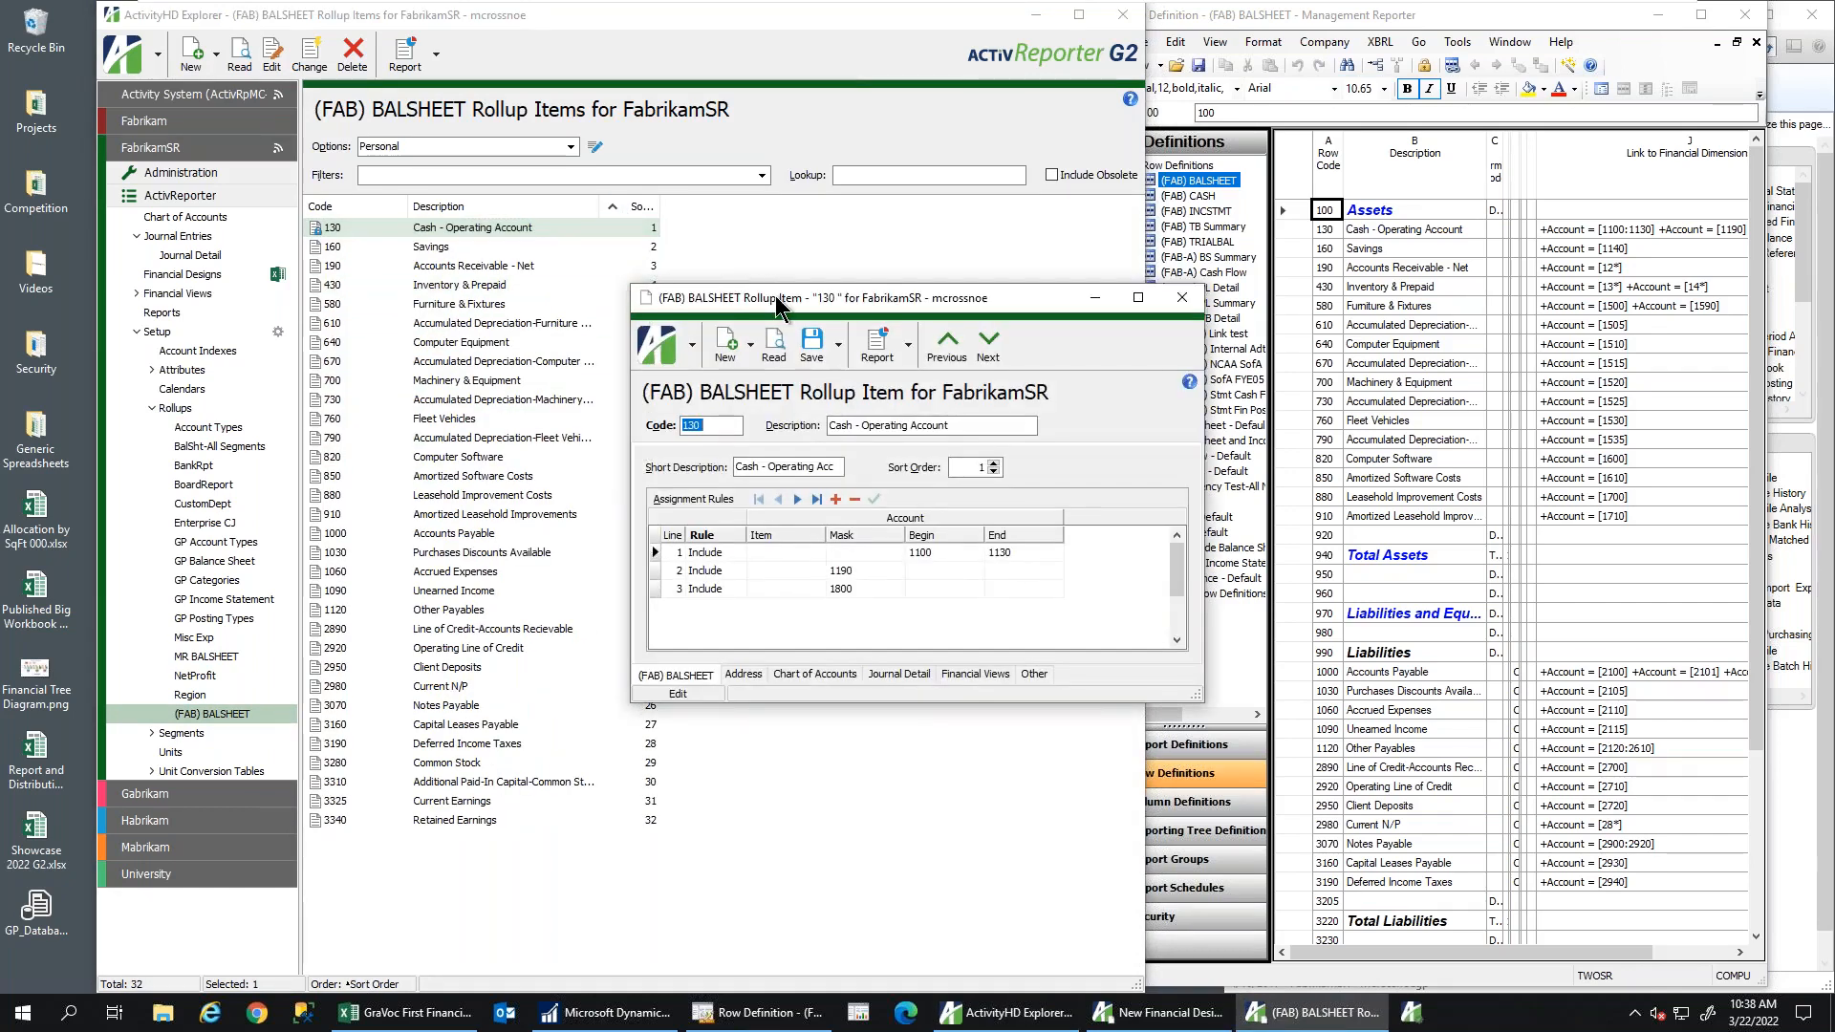
pyautogui.moveTo(776, 295); pyautogui.dragTo(701, 291)
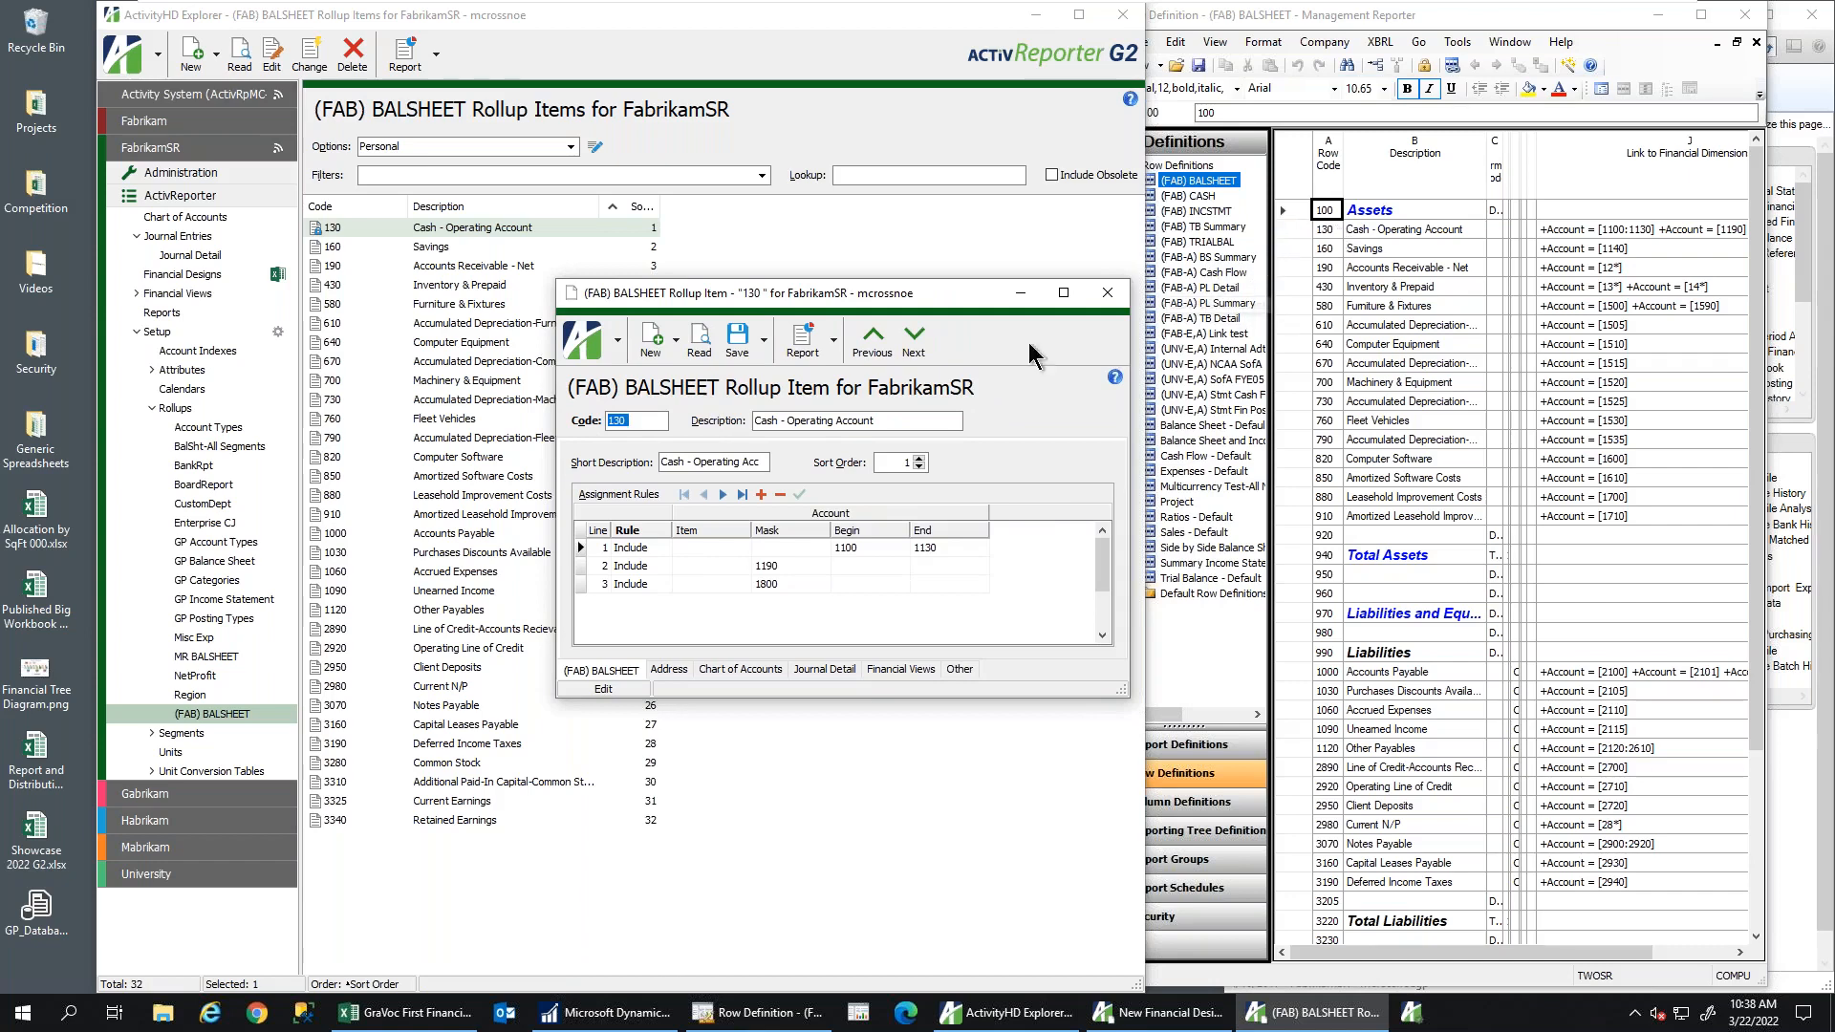
pyautogui.press('Tab')
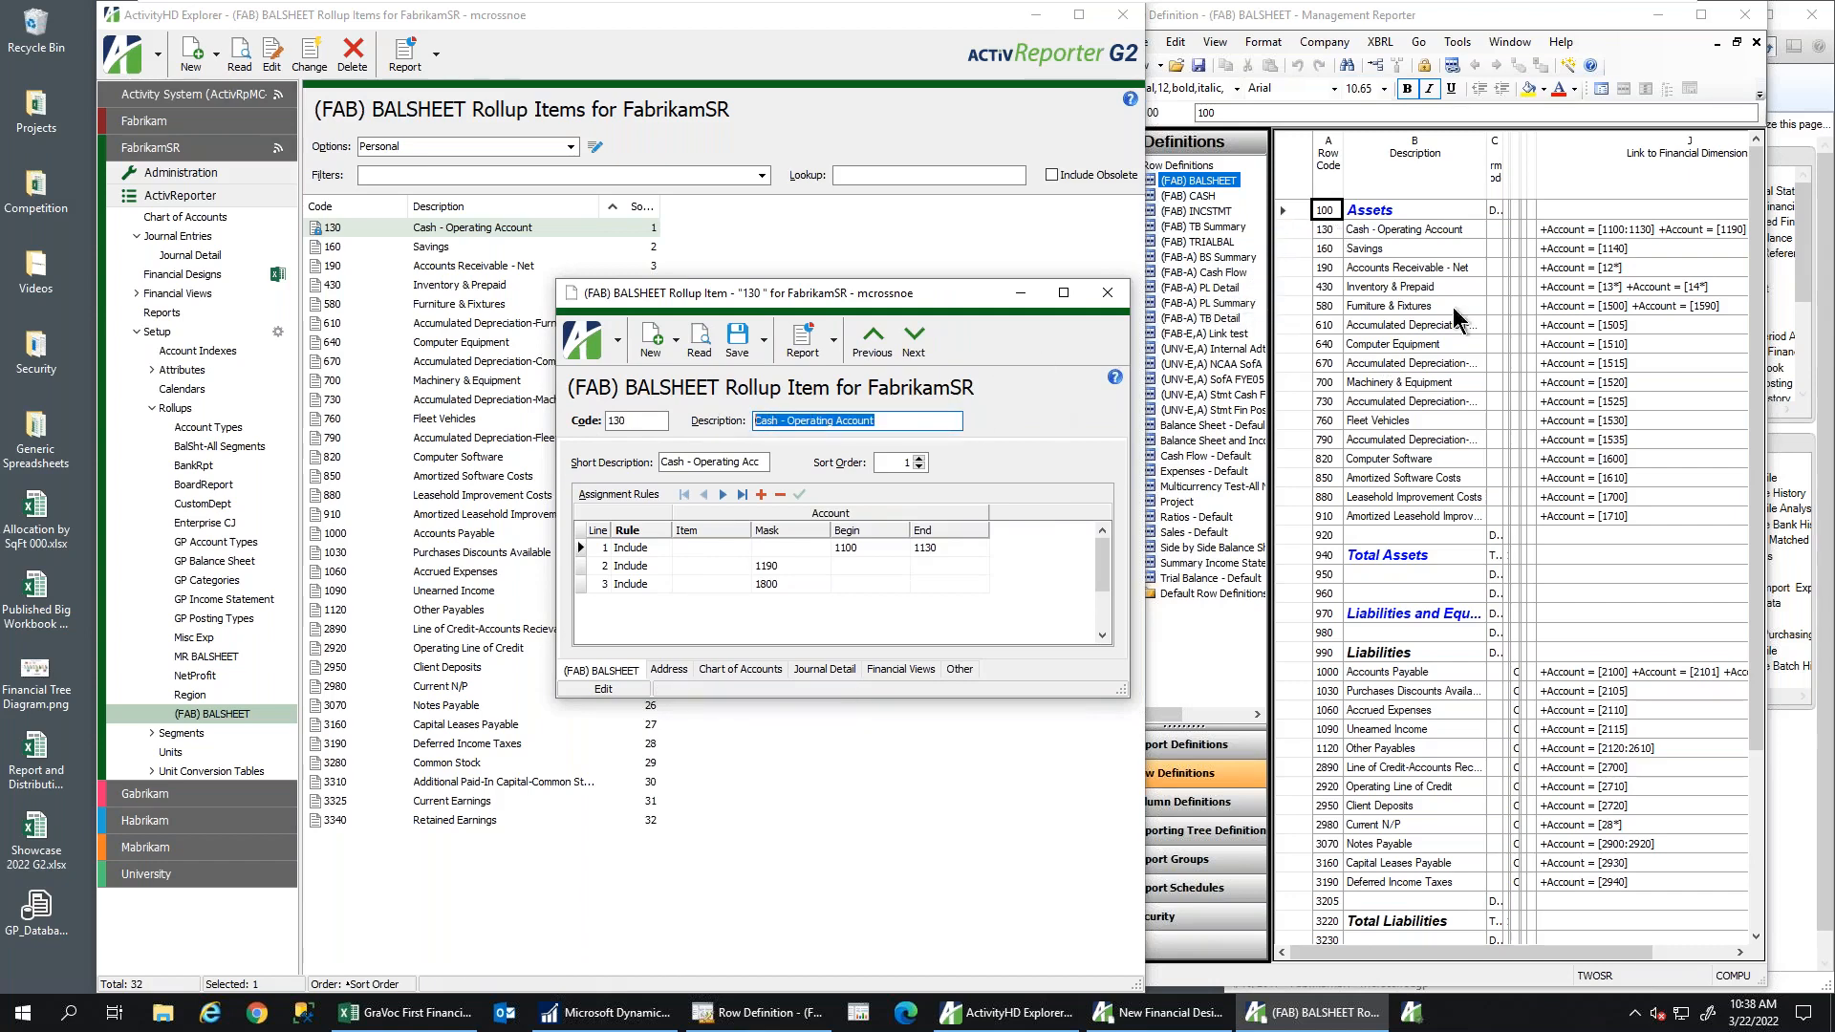
pyautogui.click(1463, 232)
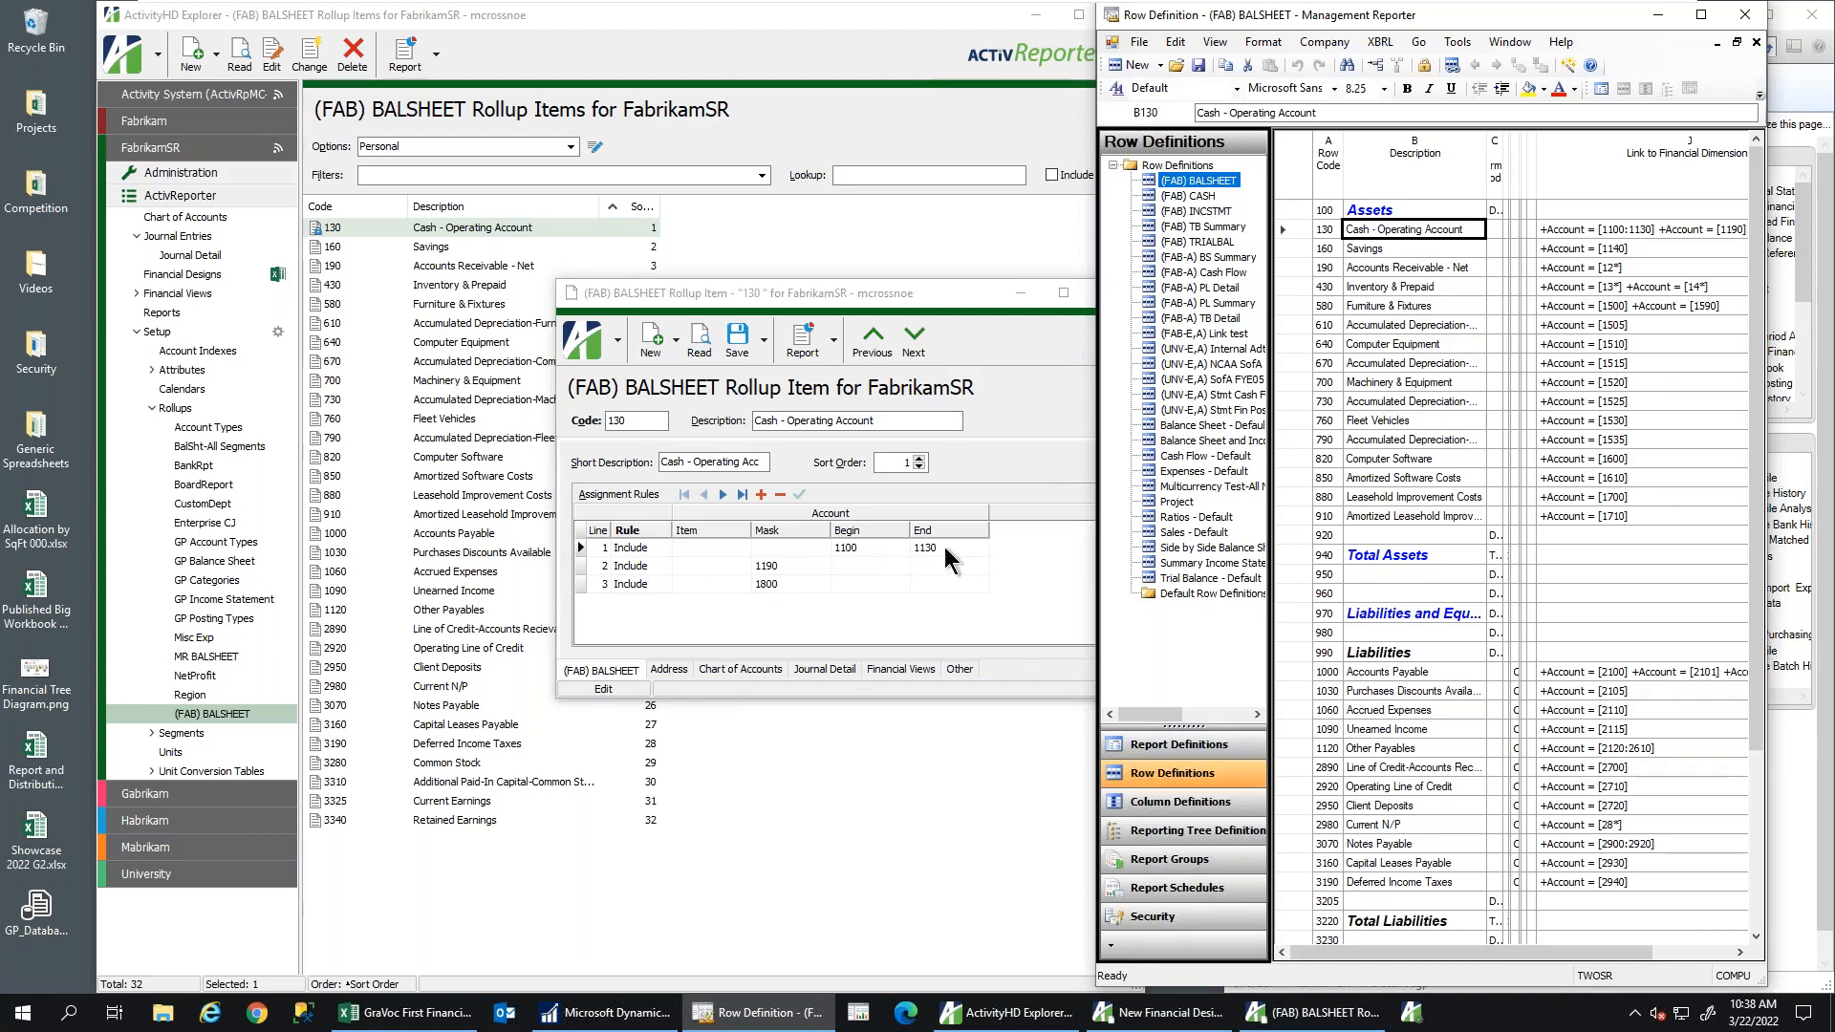
pyautogui.click(812, 566)
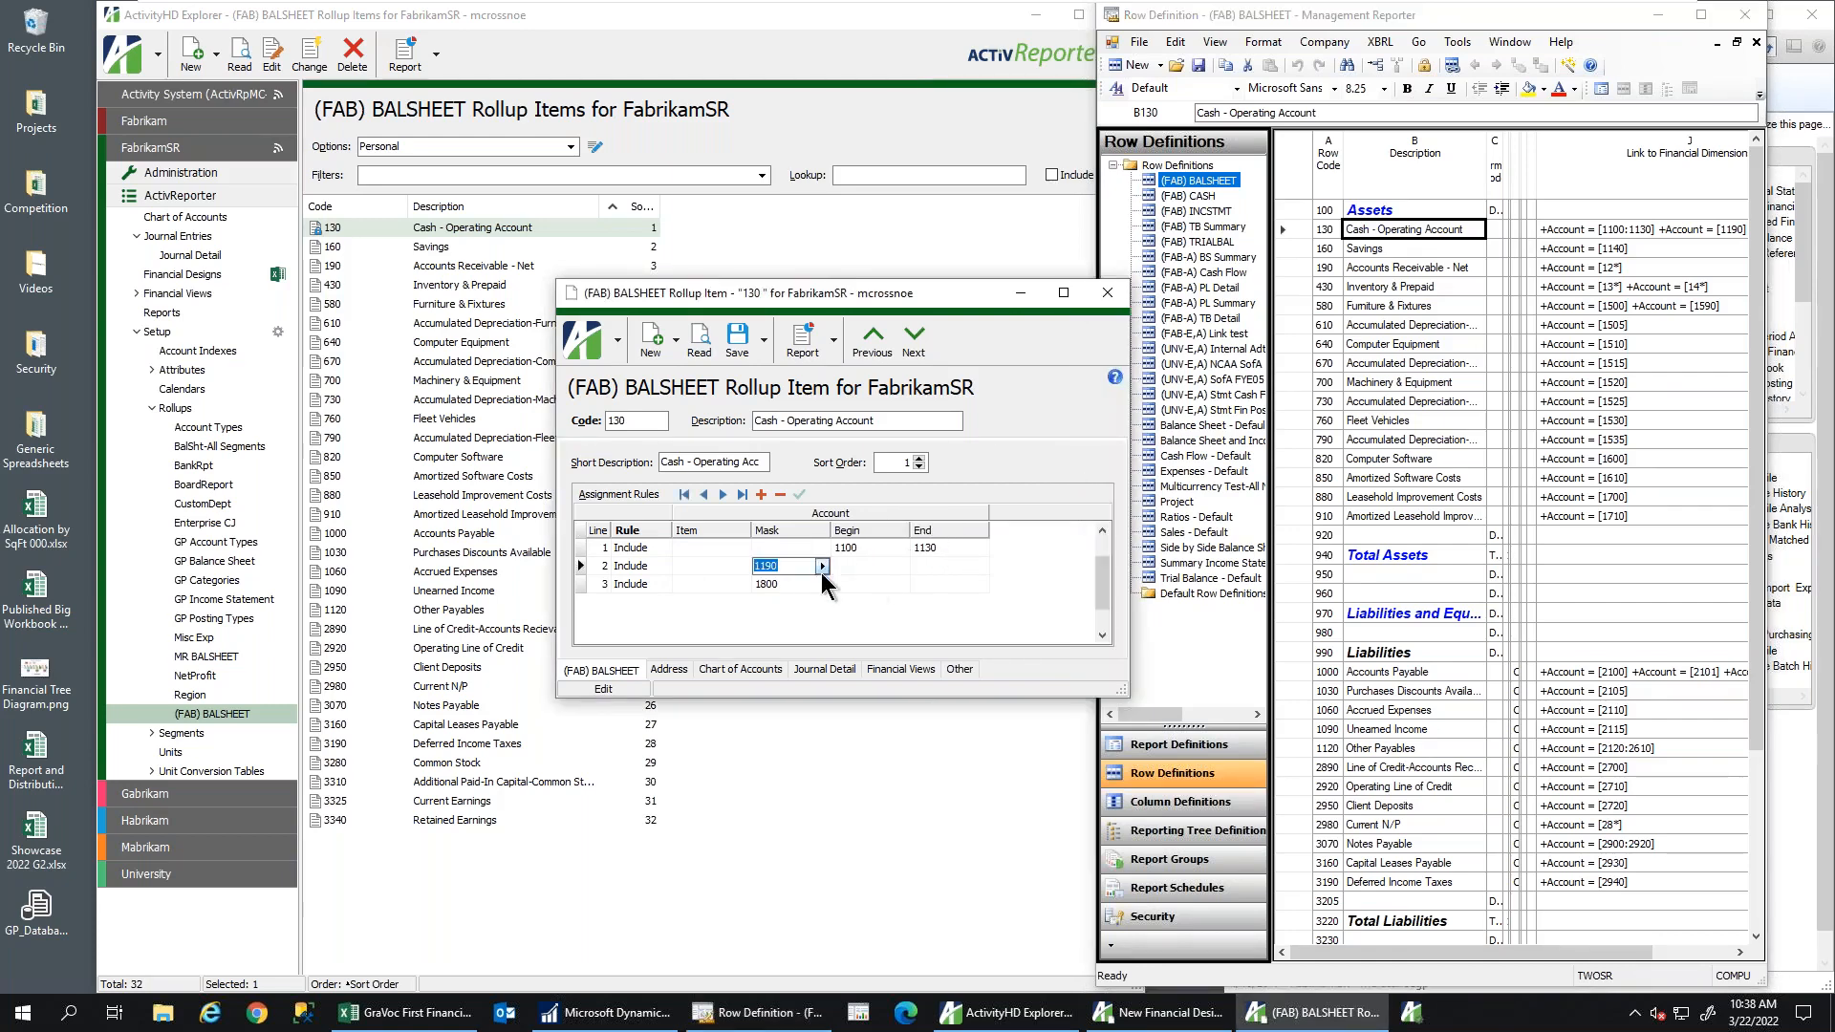
pyautogui.doubleClick(1670, 237)
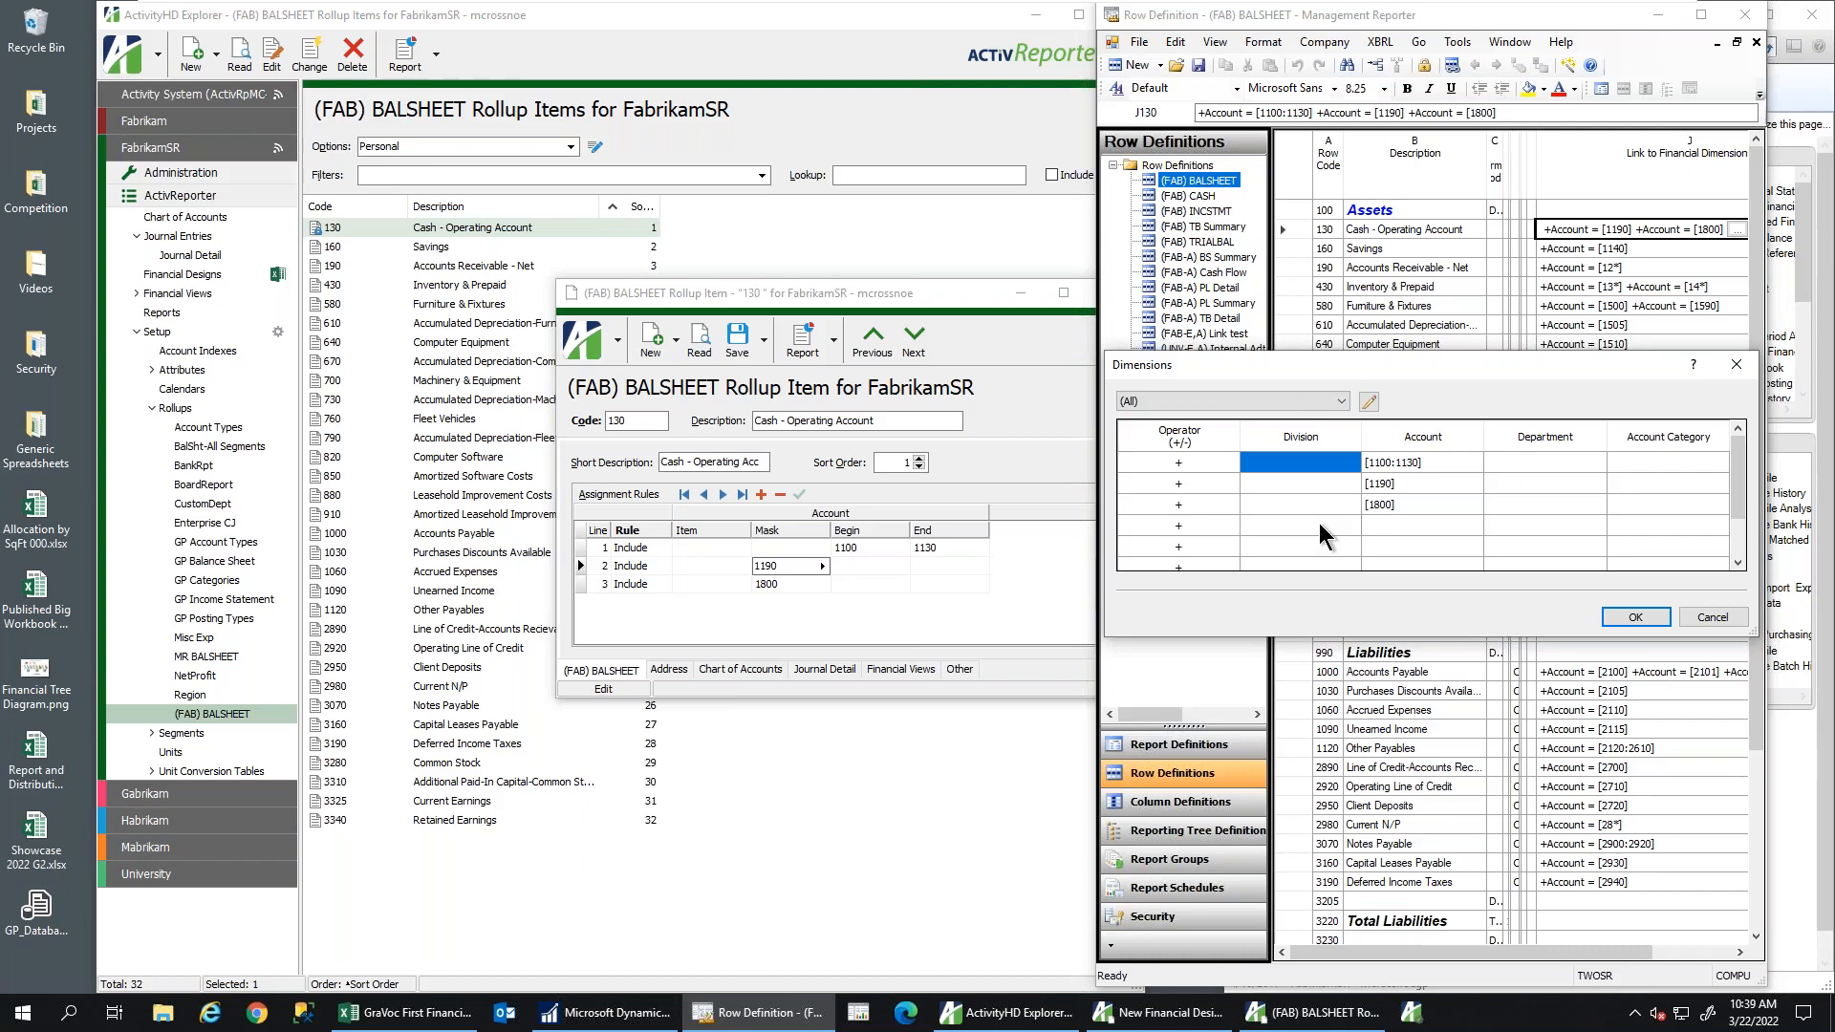
pyautogui.click(1711, 618)
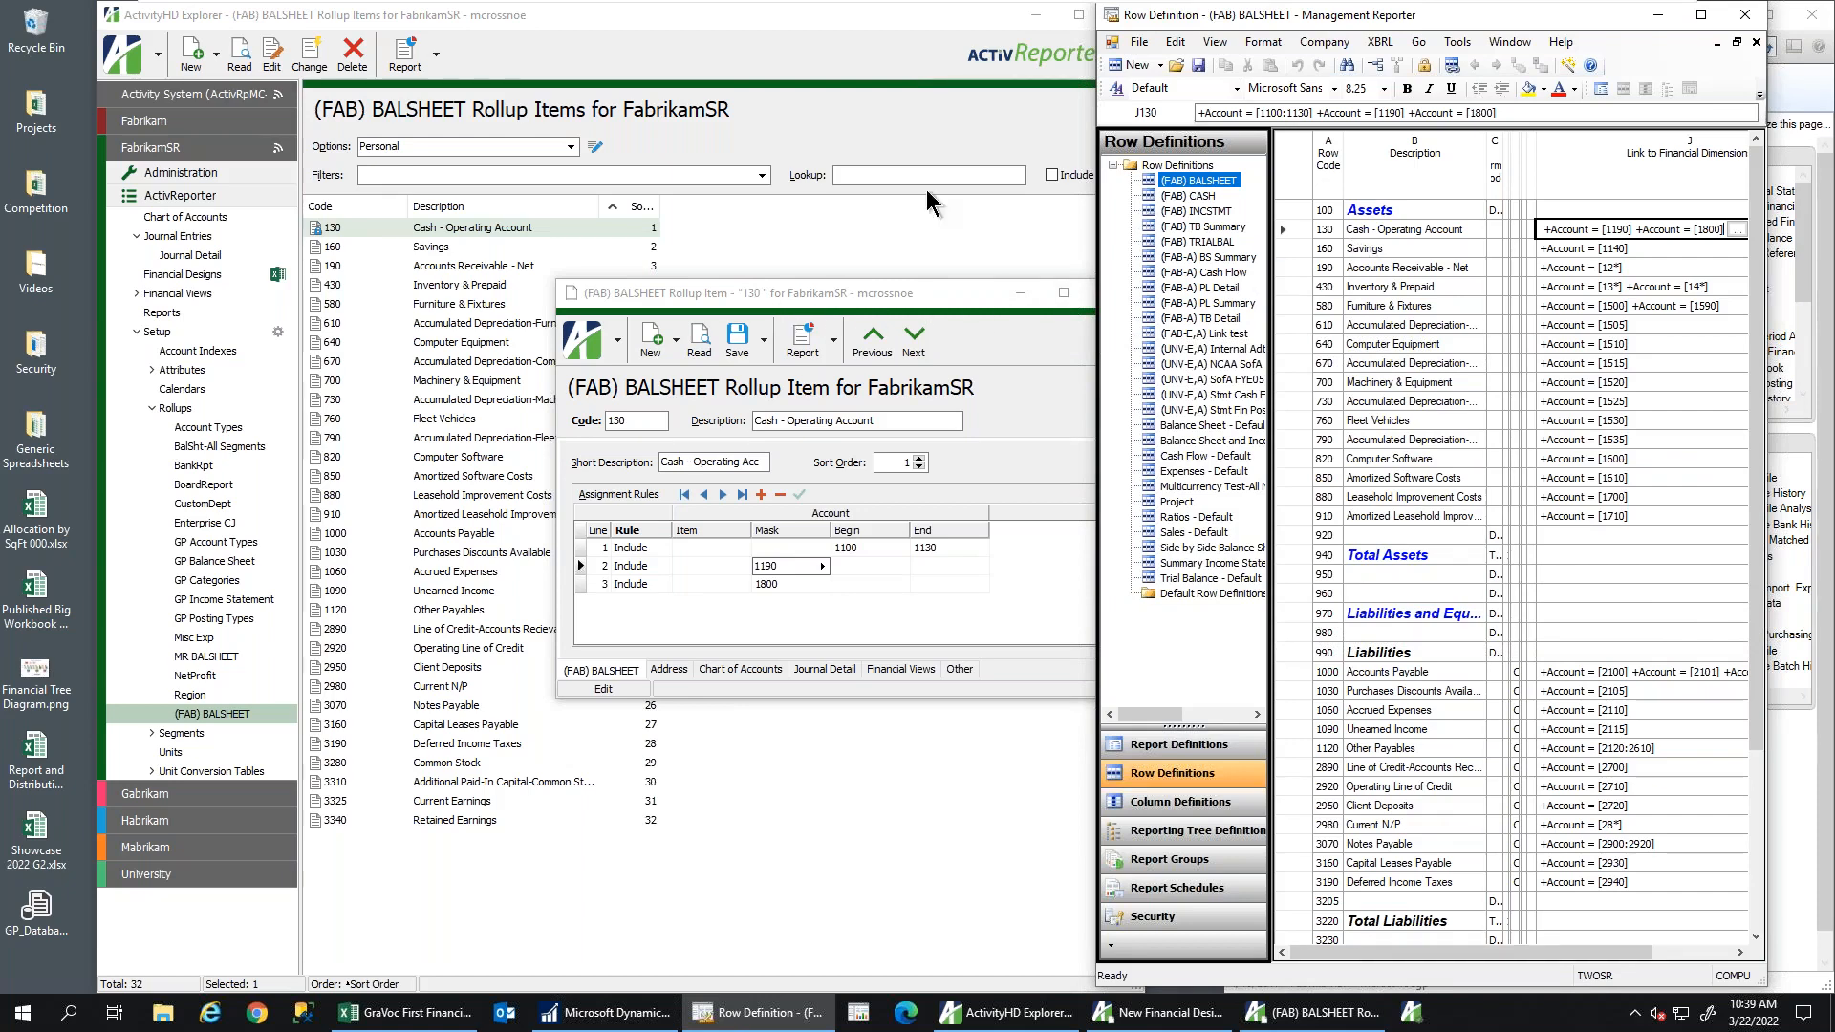
pyautogui.click(719, 296)
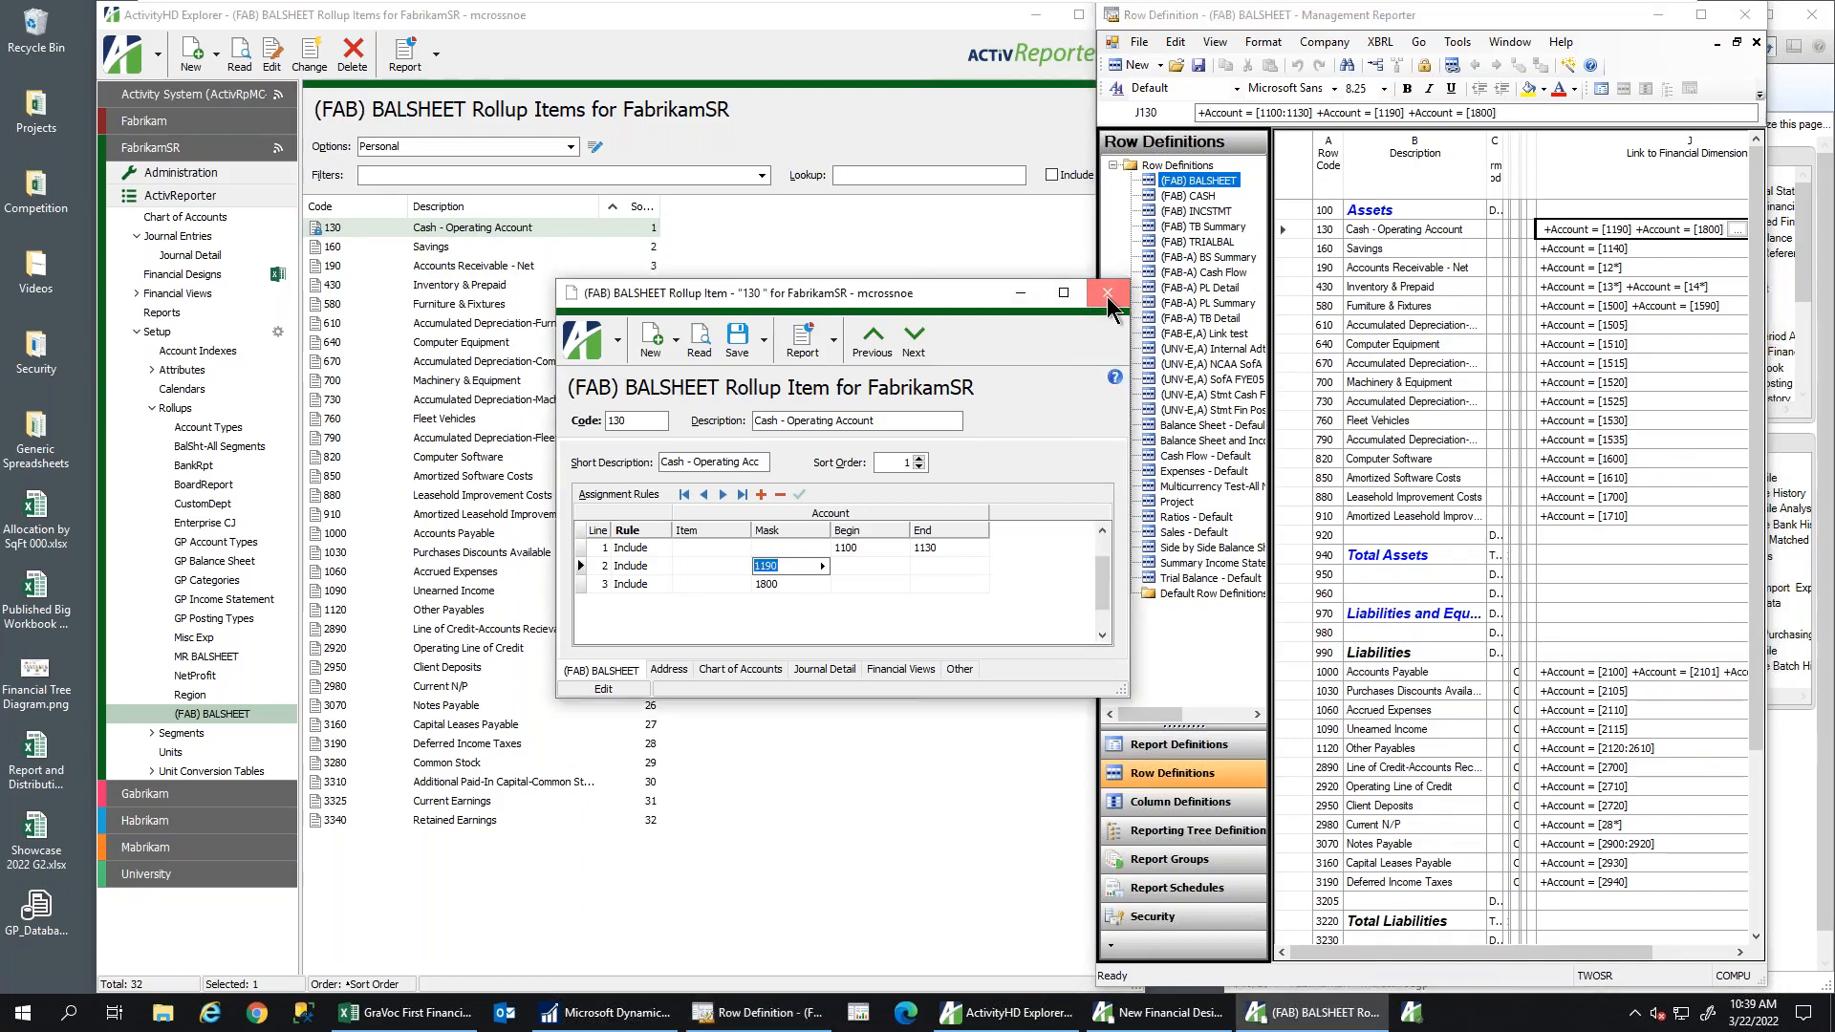
pyautogui.click(1107, 296)
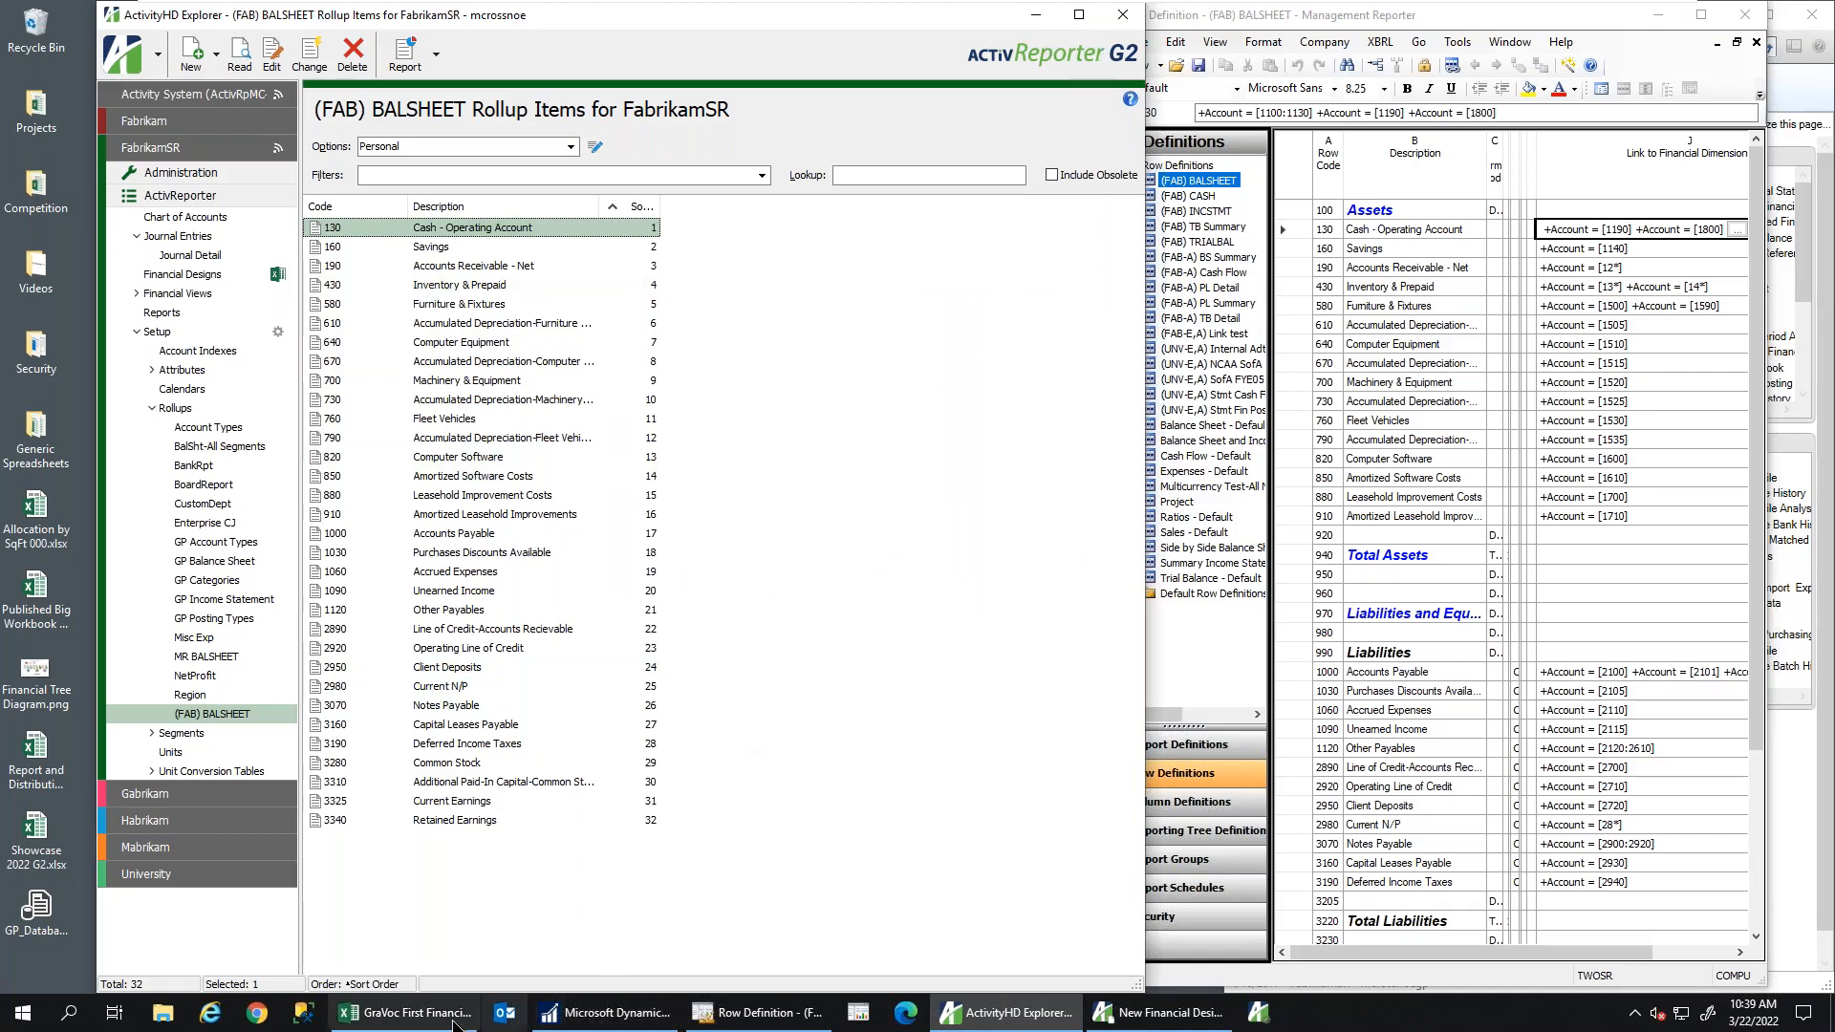
# Add a blank Sheet3 to the GraVoc First Financial workbook
pyautogui.click(409, 1012)
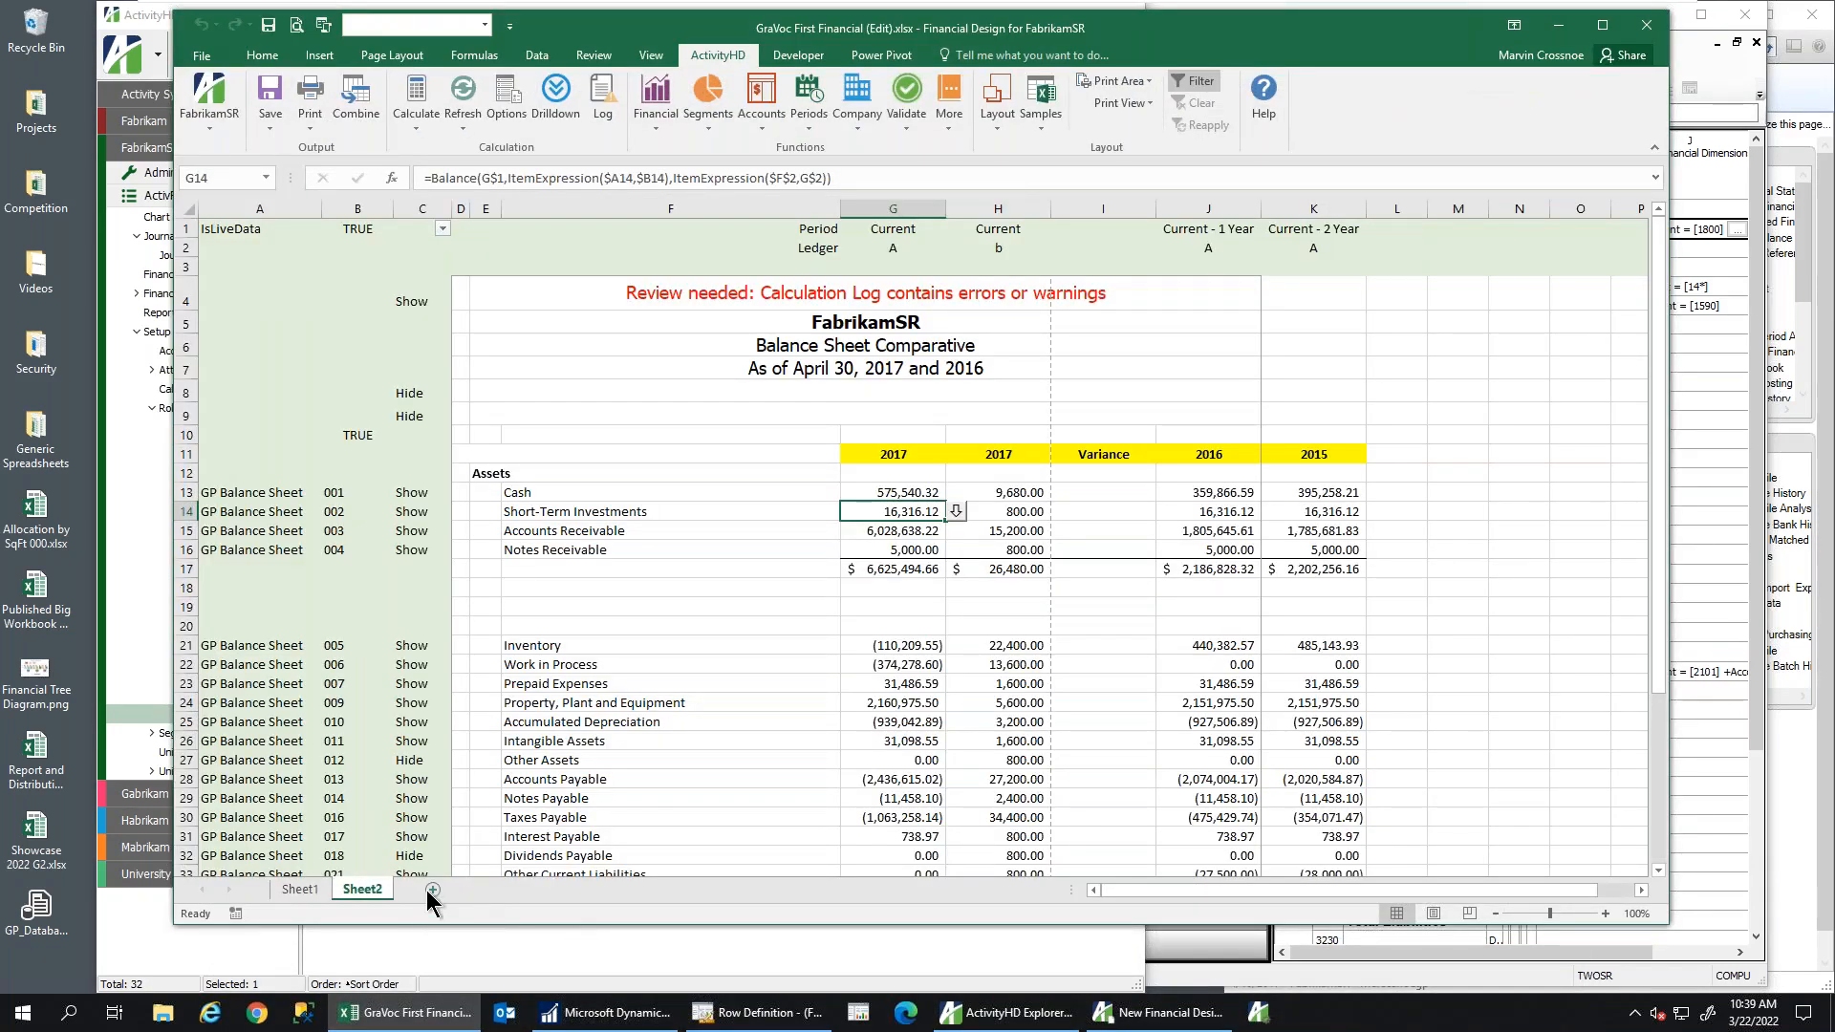
pyautogui.click(435, 888)
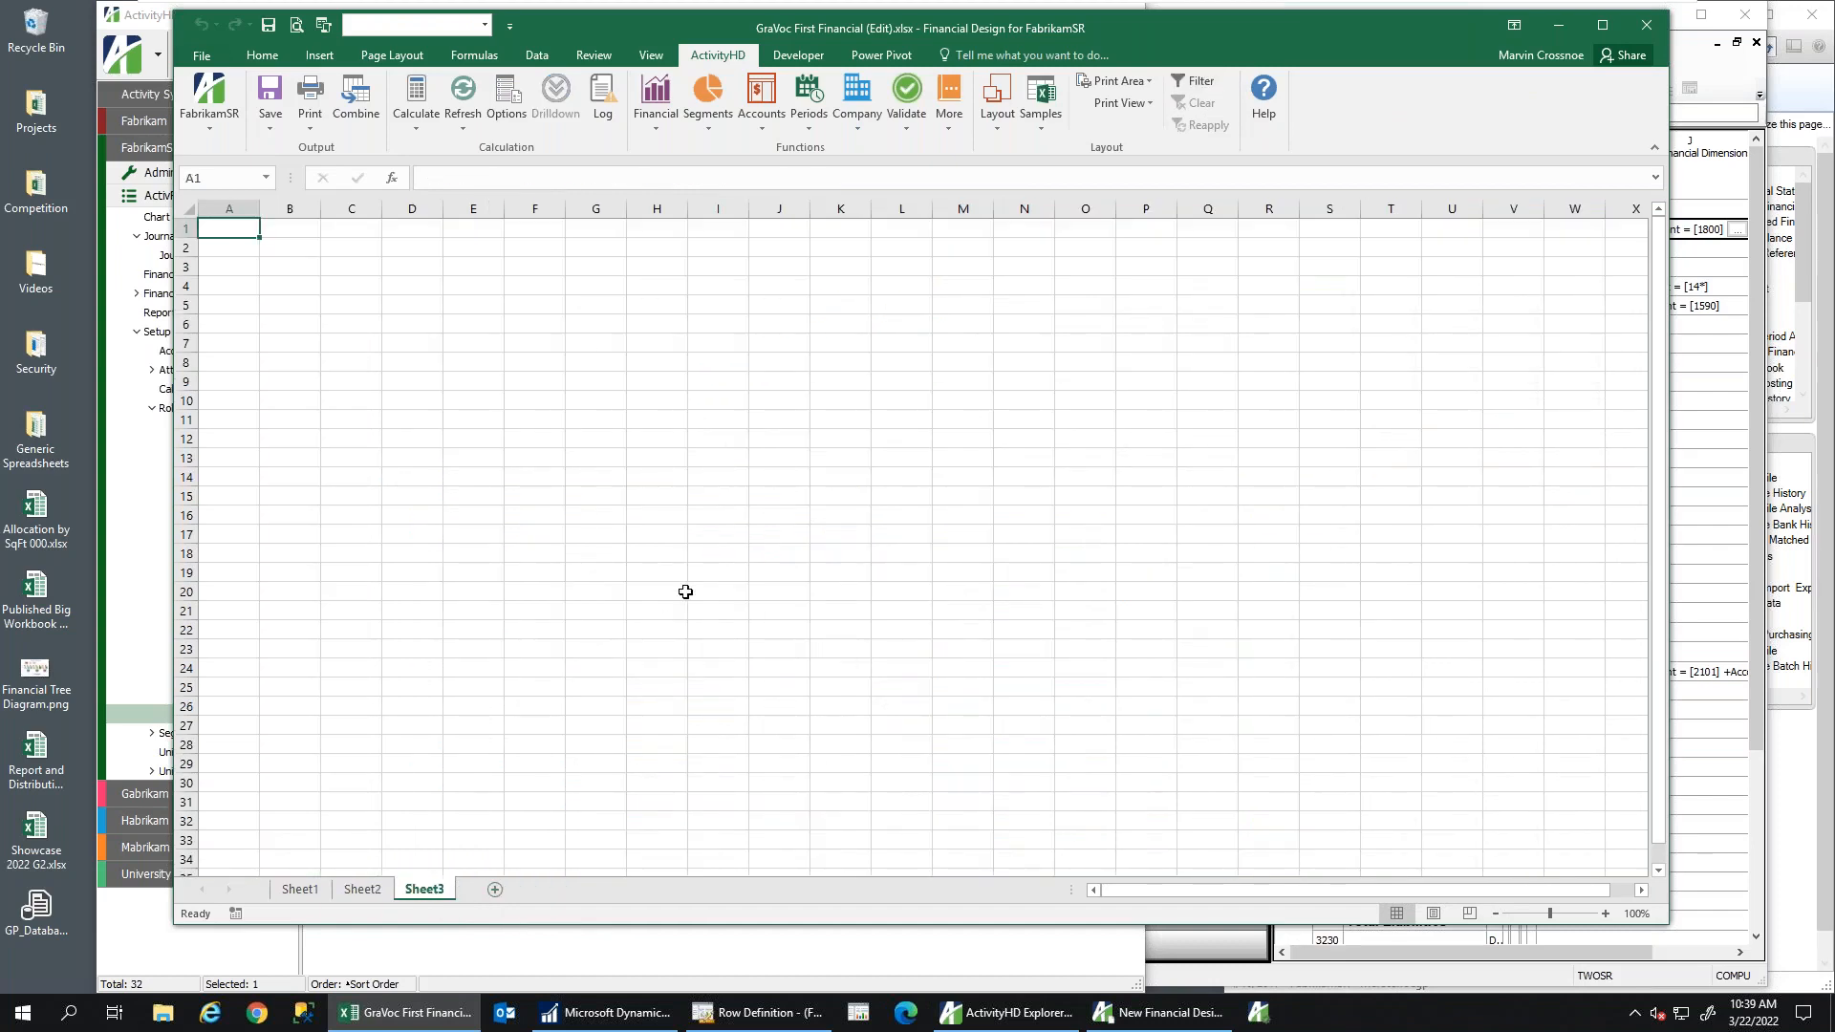
pyautogui.click(1005, 124)
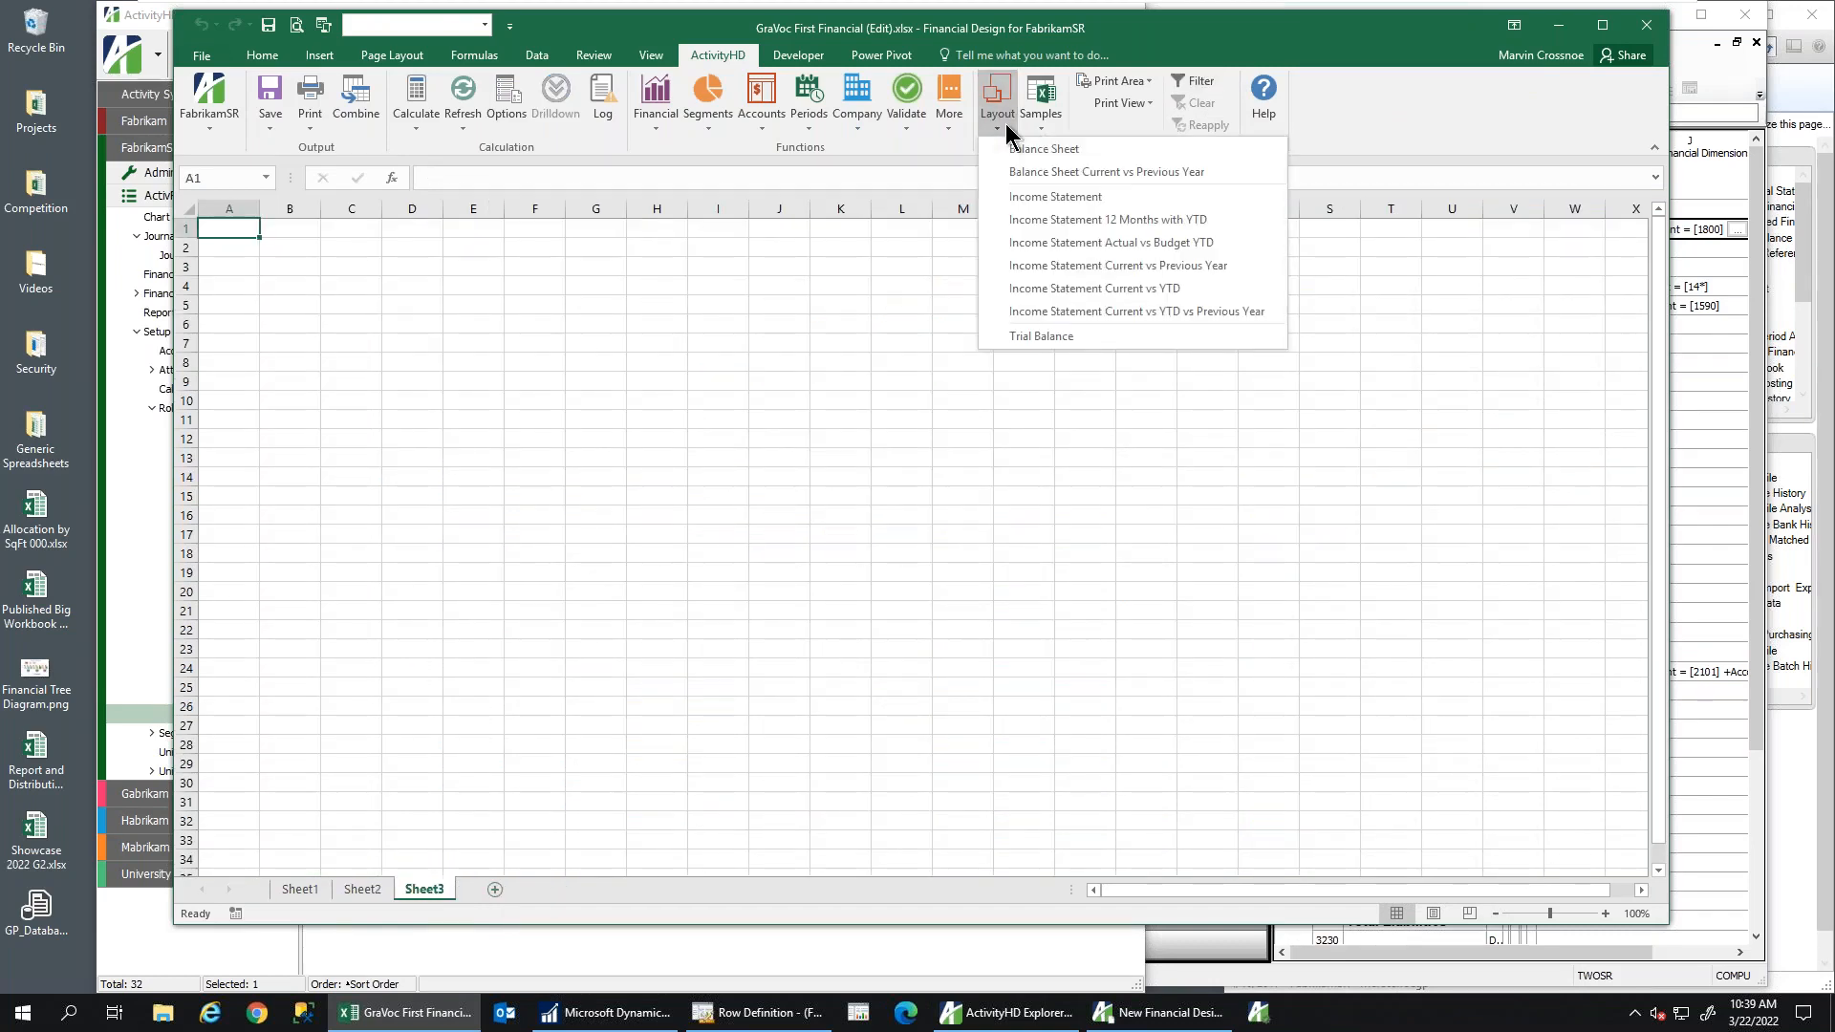
# Generate a Balance Sheet Current vs Previous Year layout on Sheet3 from the (FAB) BALSHEET rollup
pyautogui.click(1030, 173)
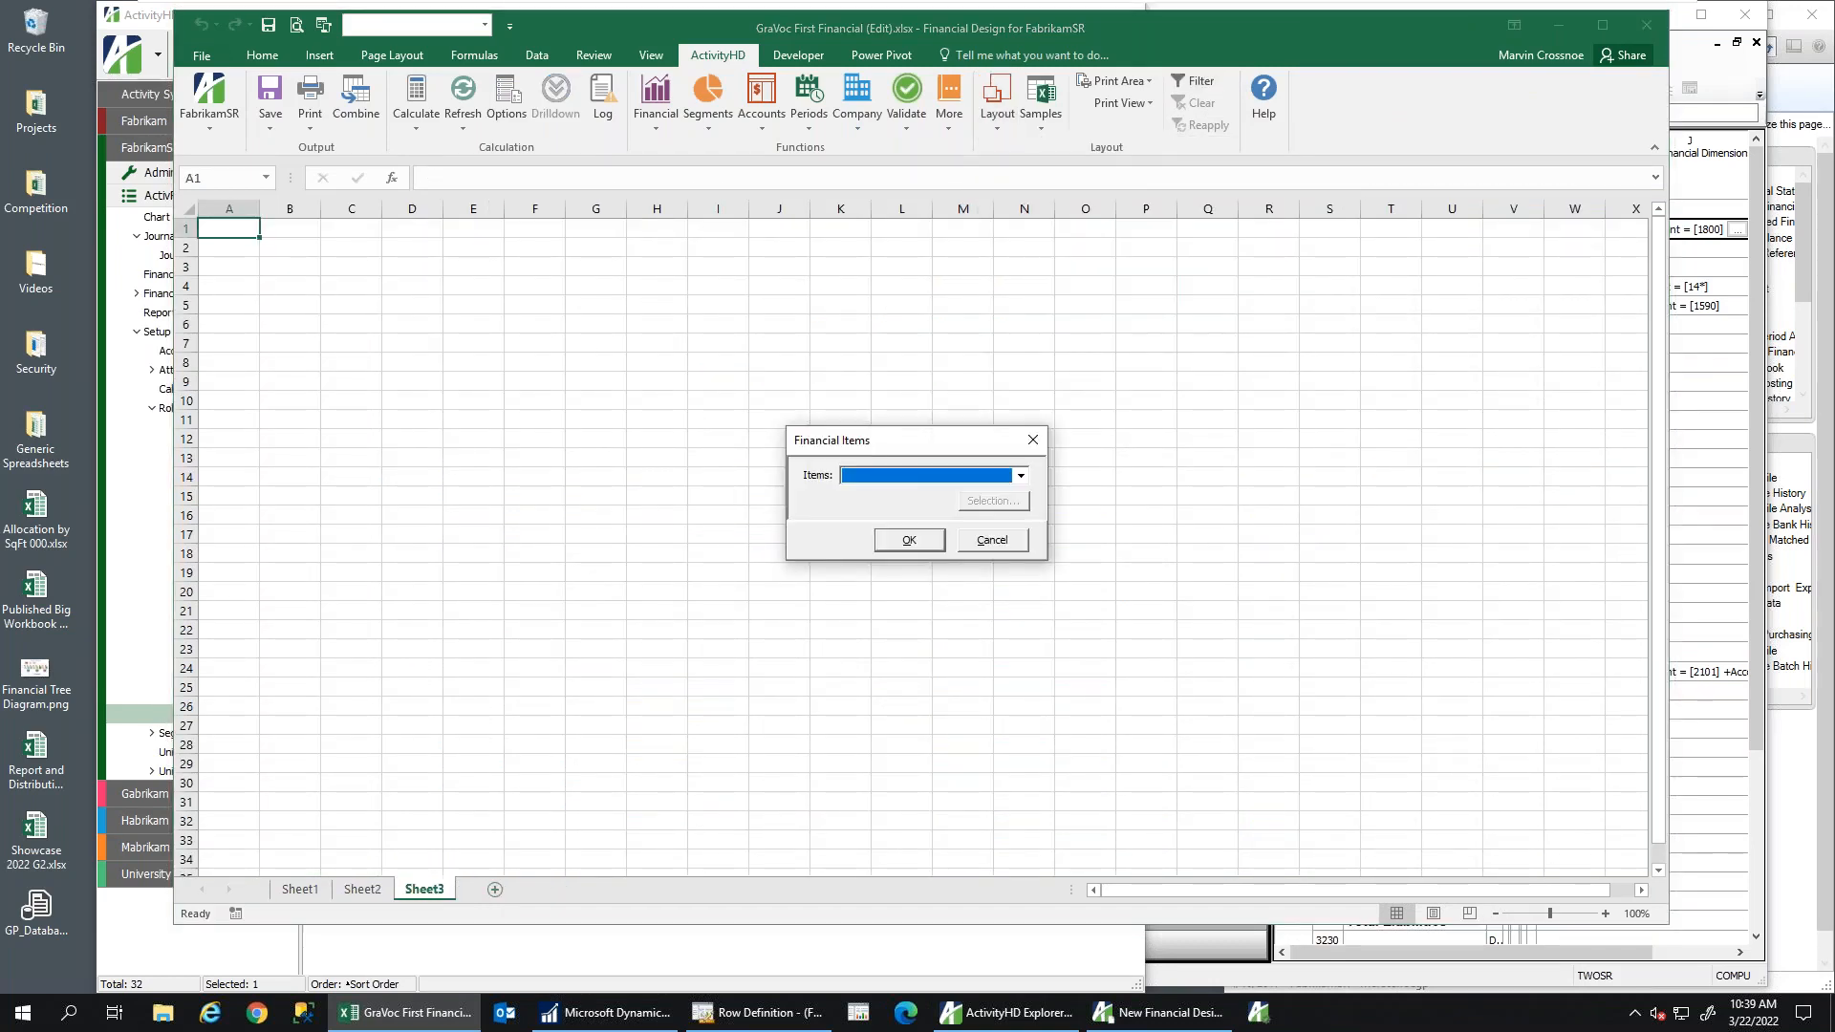
pyautogui.click(1020, 477)
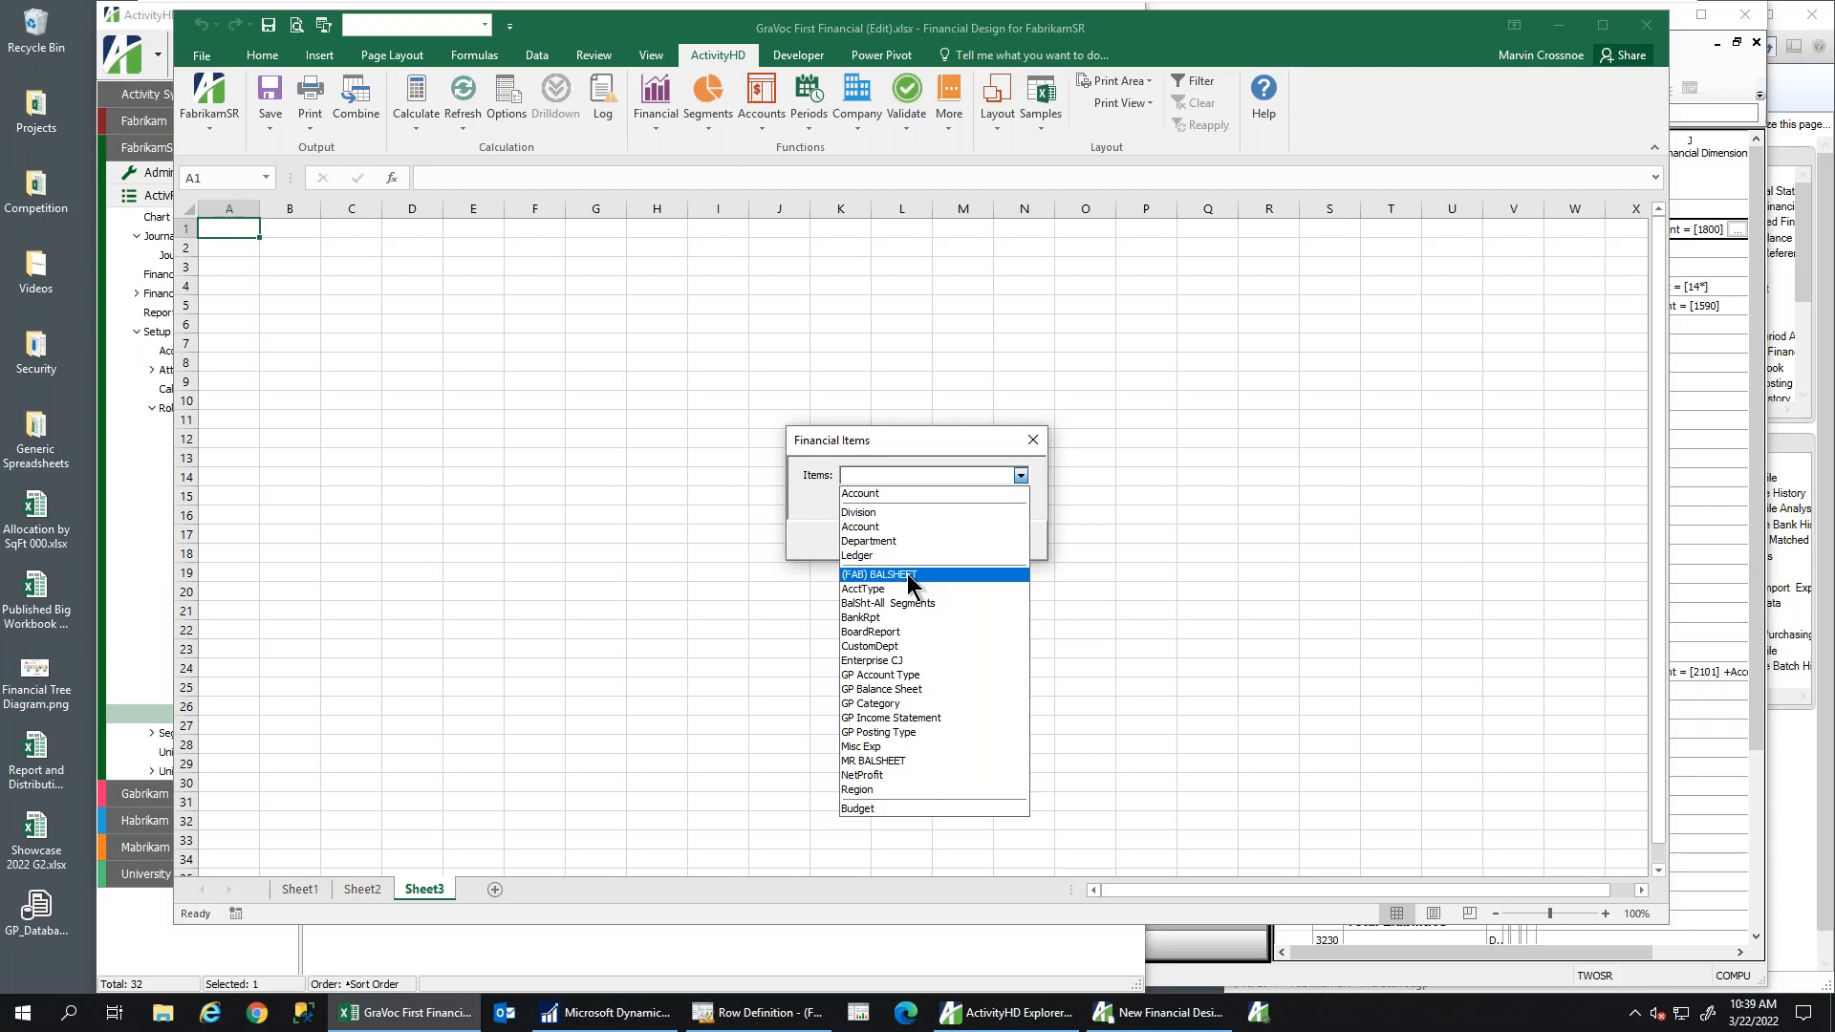
pyautogui.click(908, 573)
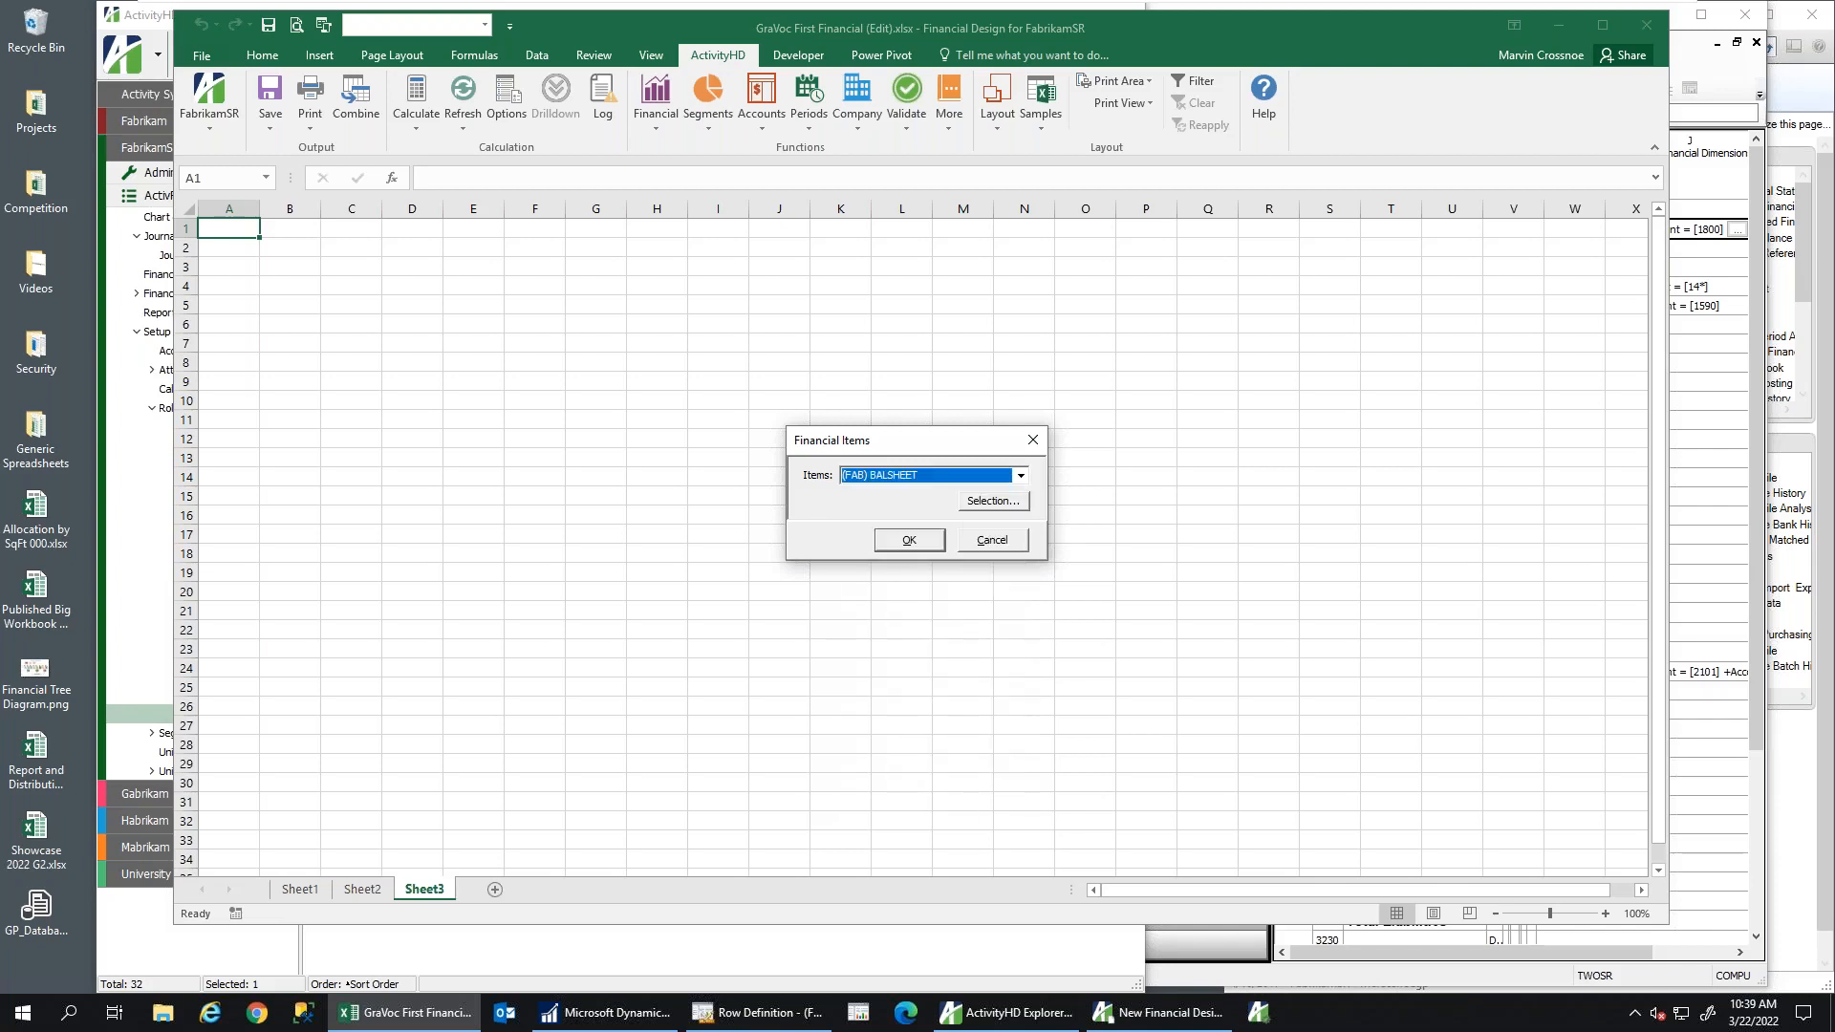
pyautogui.click(909, 541)
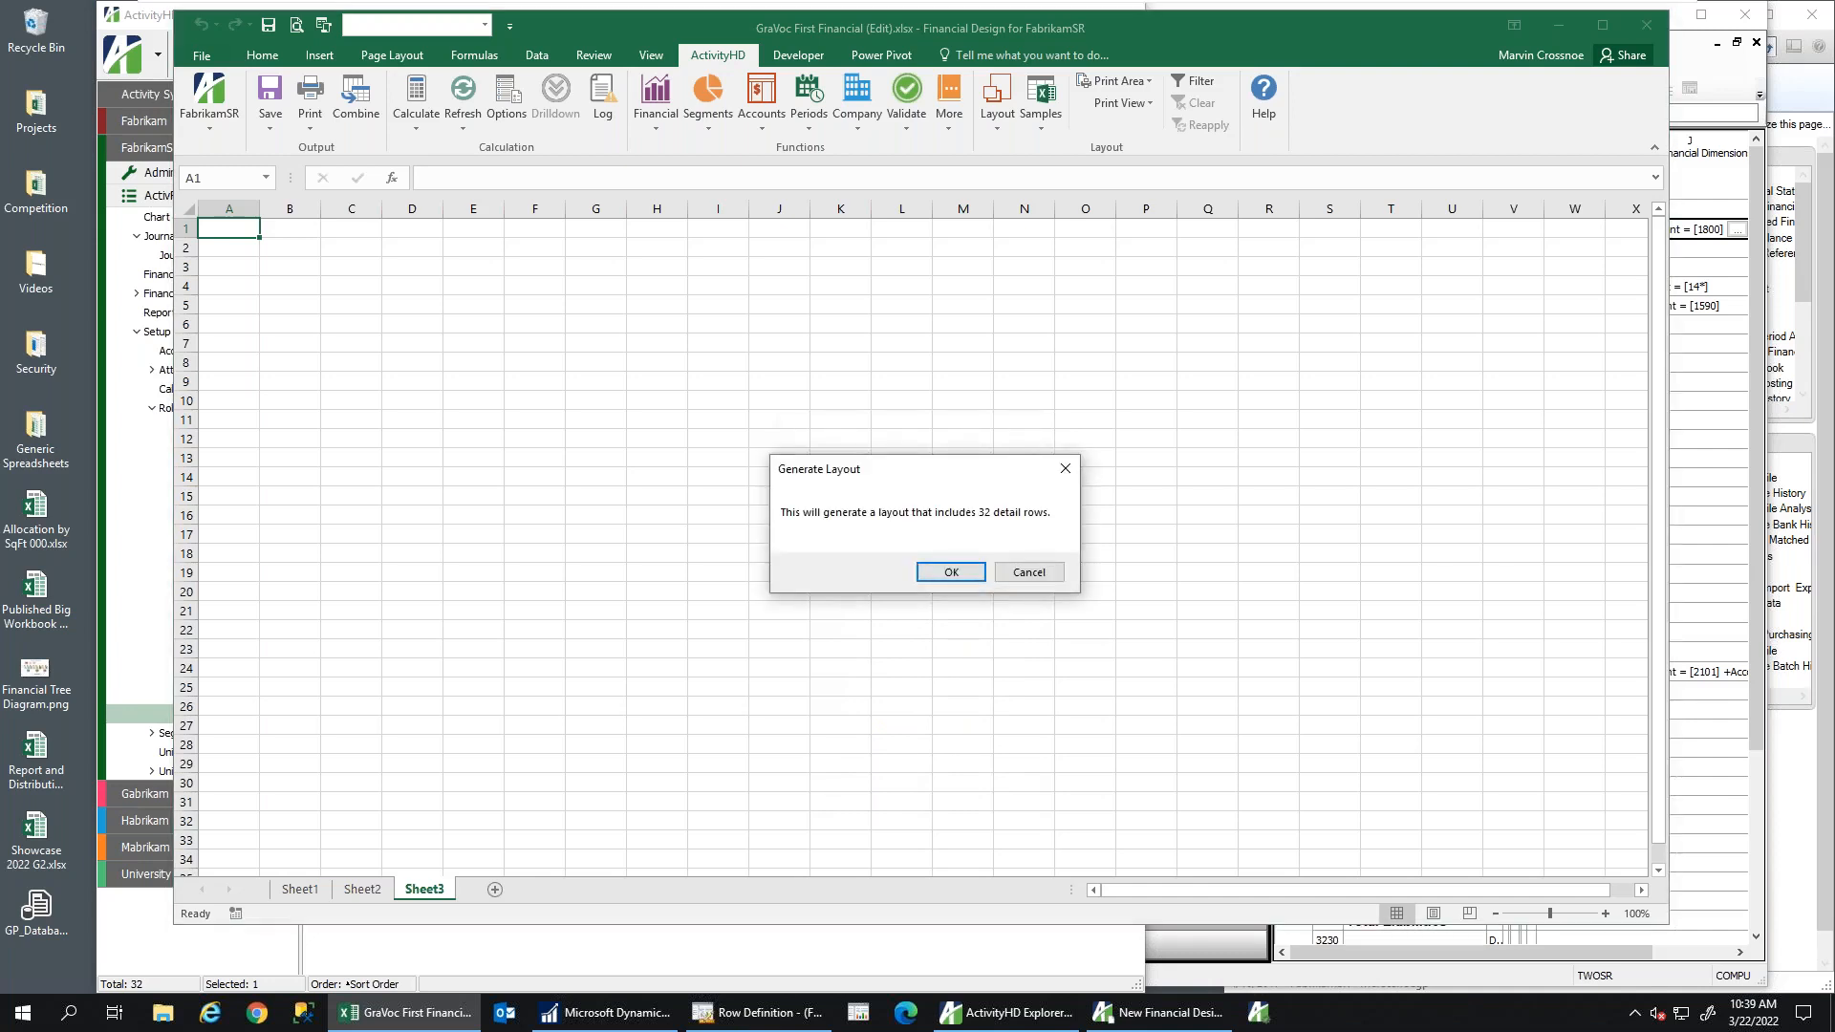
pyautogui.click(951, 573)
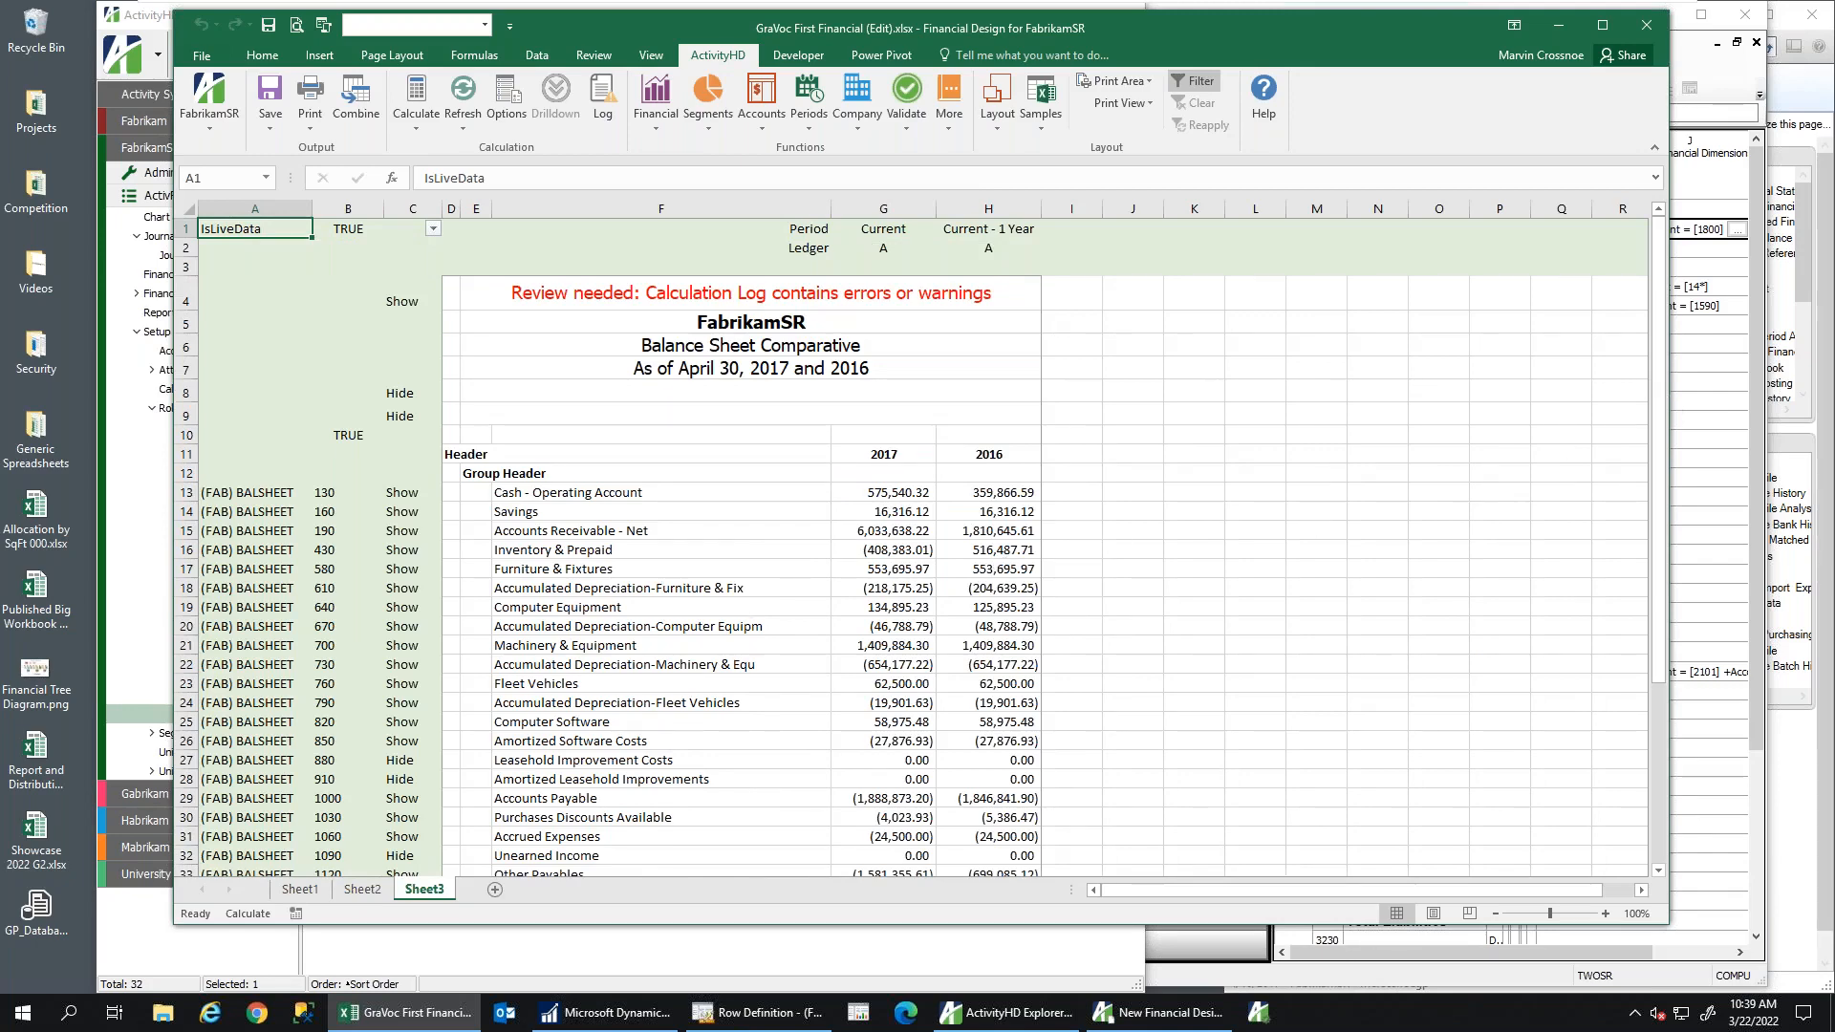
# Close Management Reporter, clear the Header label in D11 and relabel E12 as 'Asset'
pyautogui.click(1739, 363)
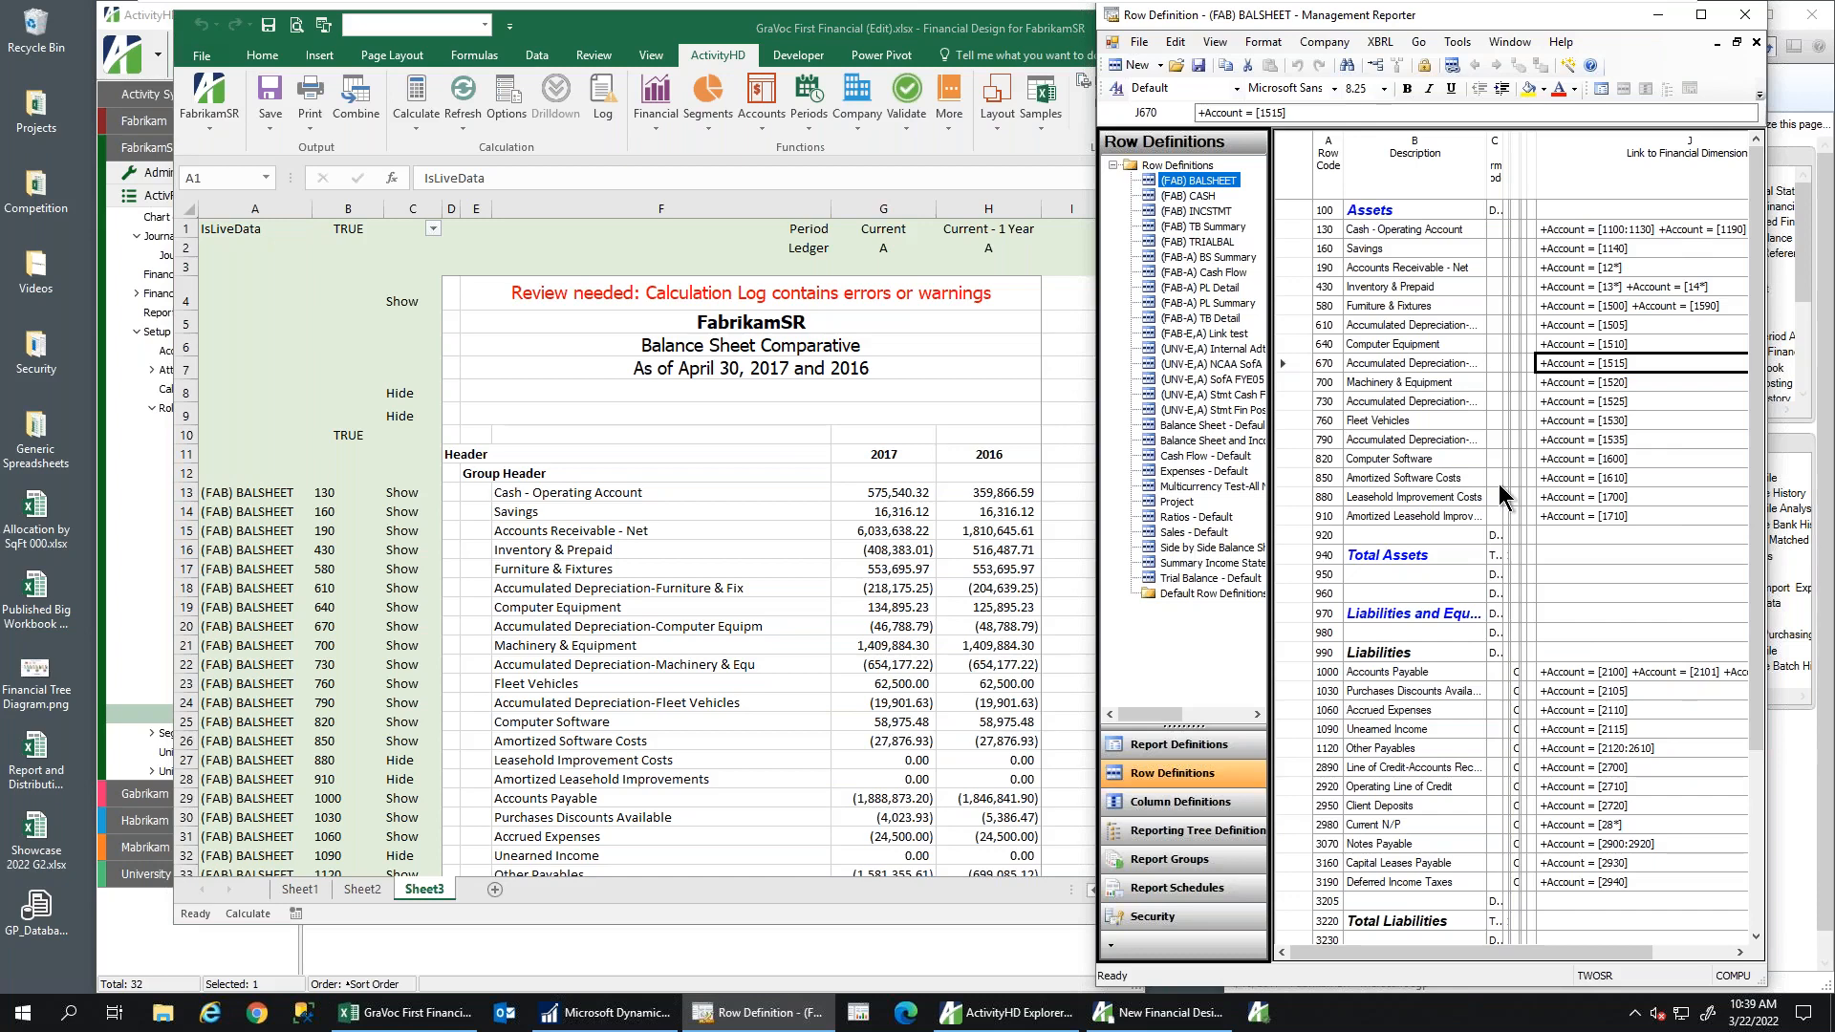
pyautogui.click(1745, 14)
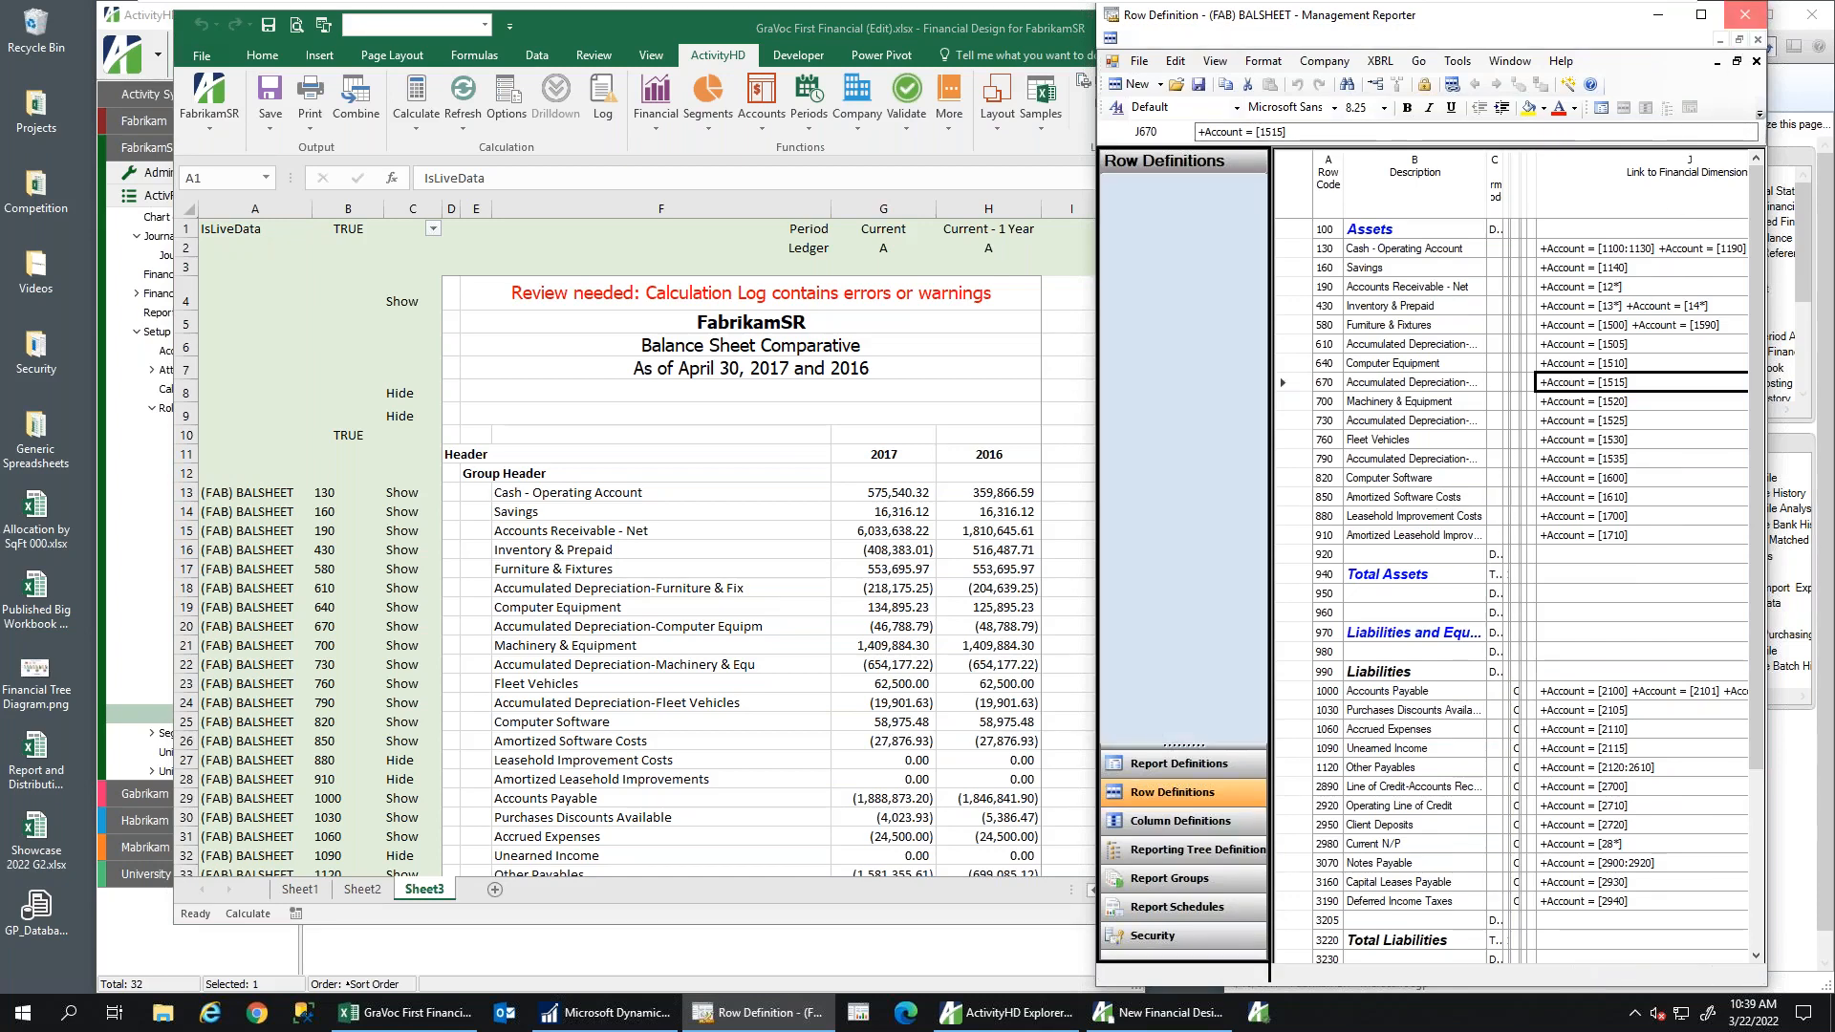
pyautogui.click(459, 455)
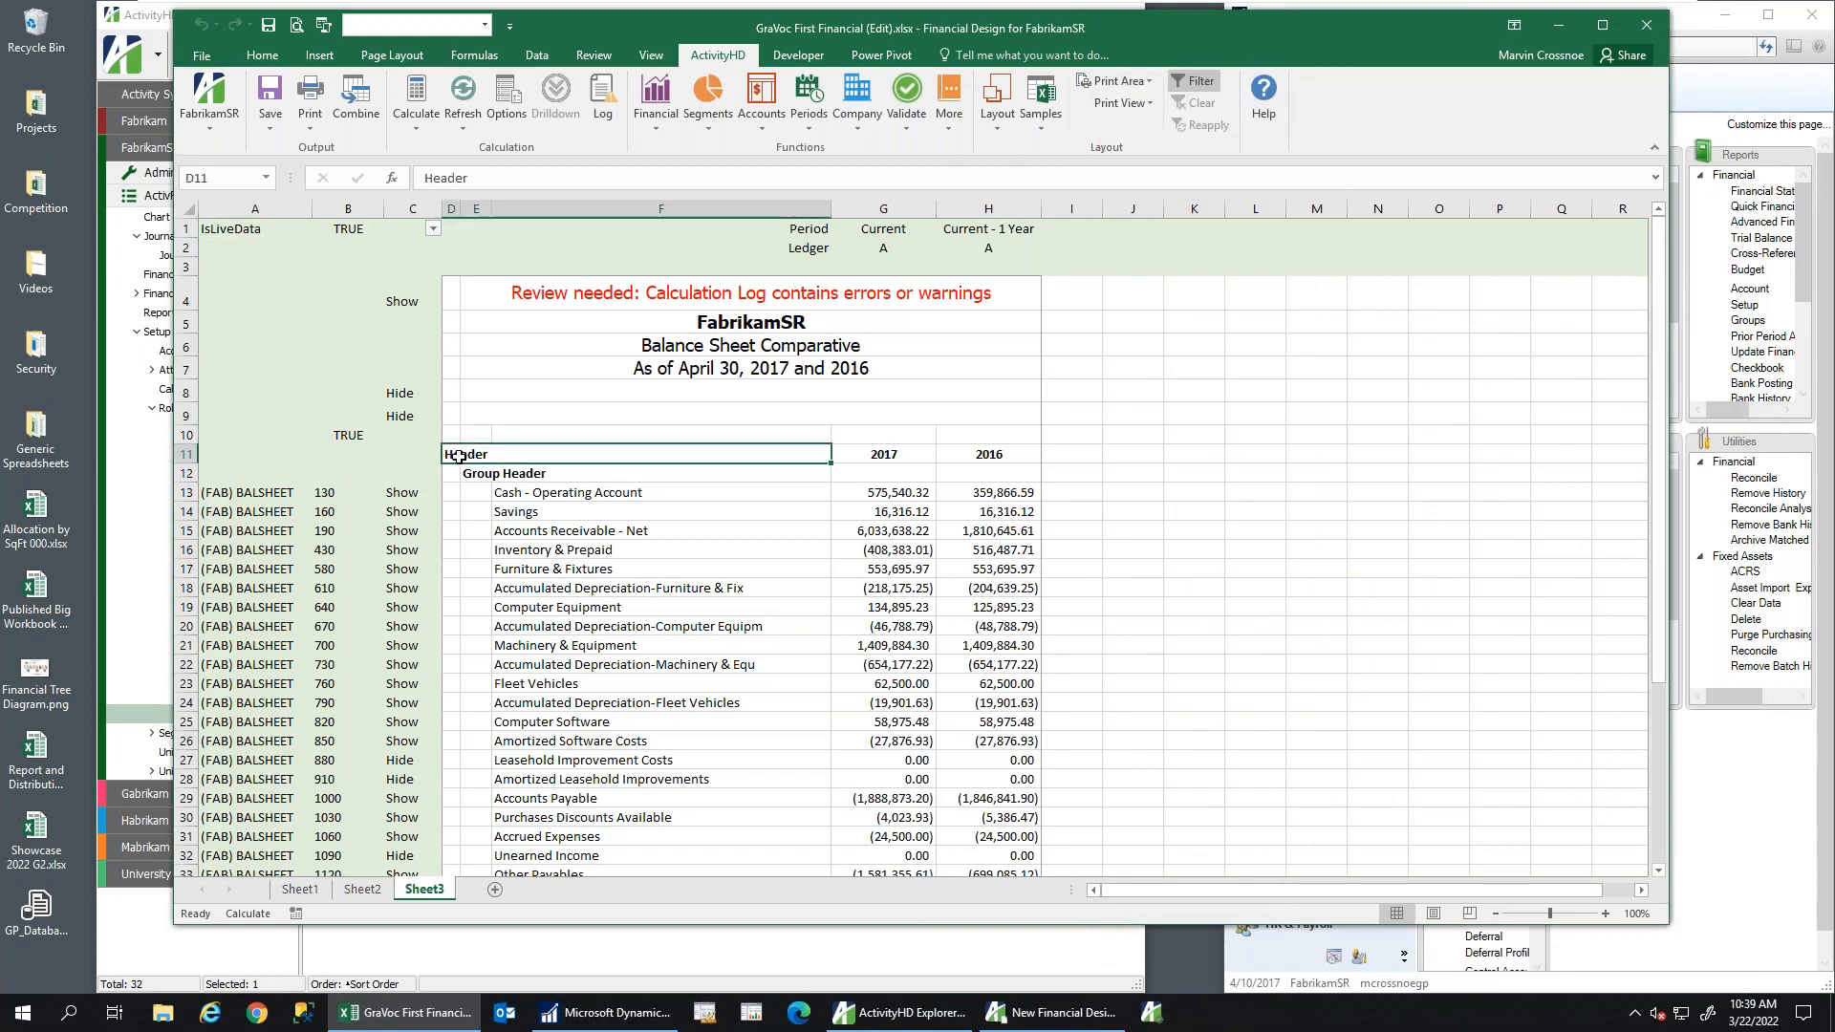
pyautogui.press('Delete')
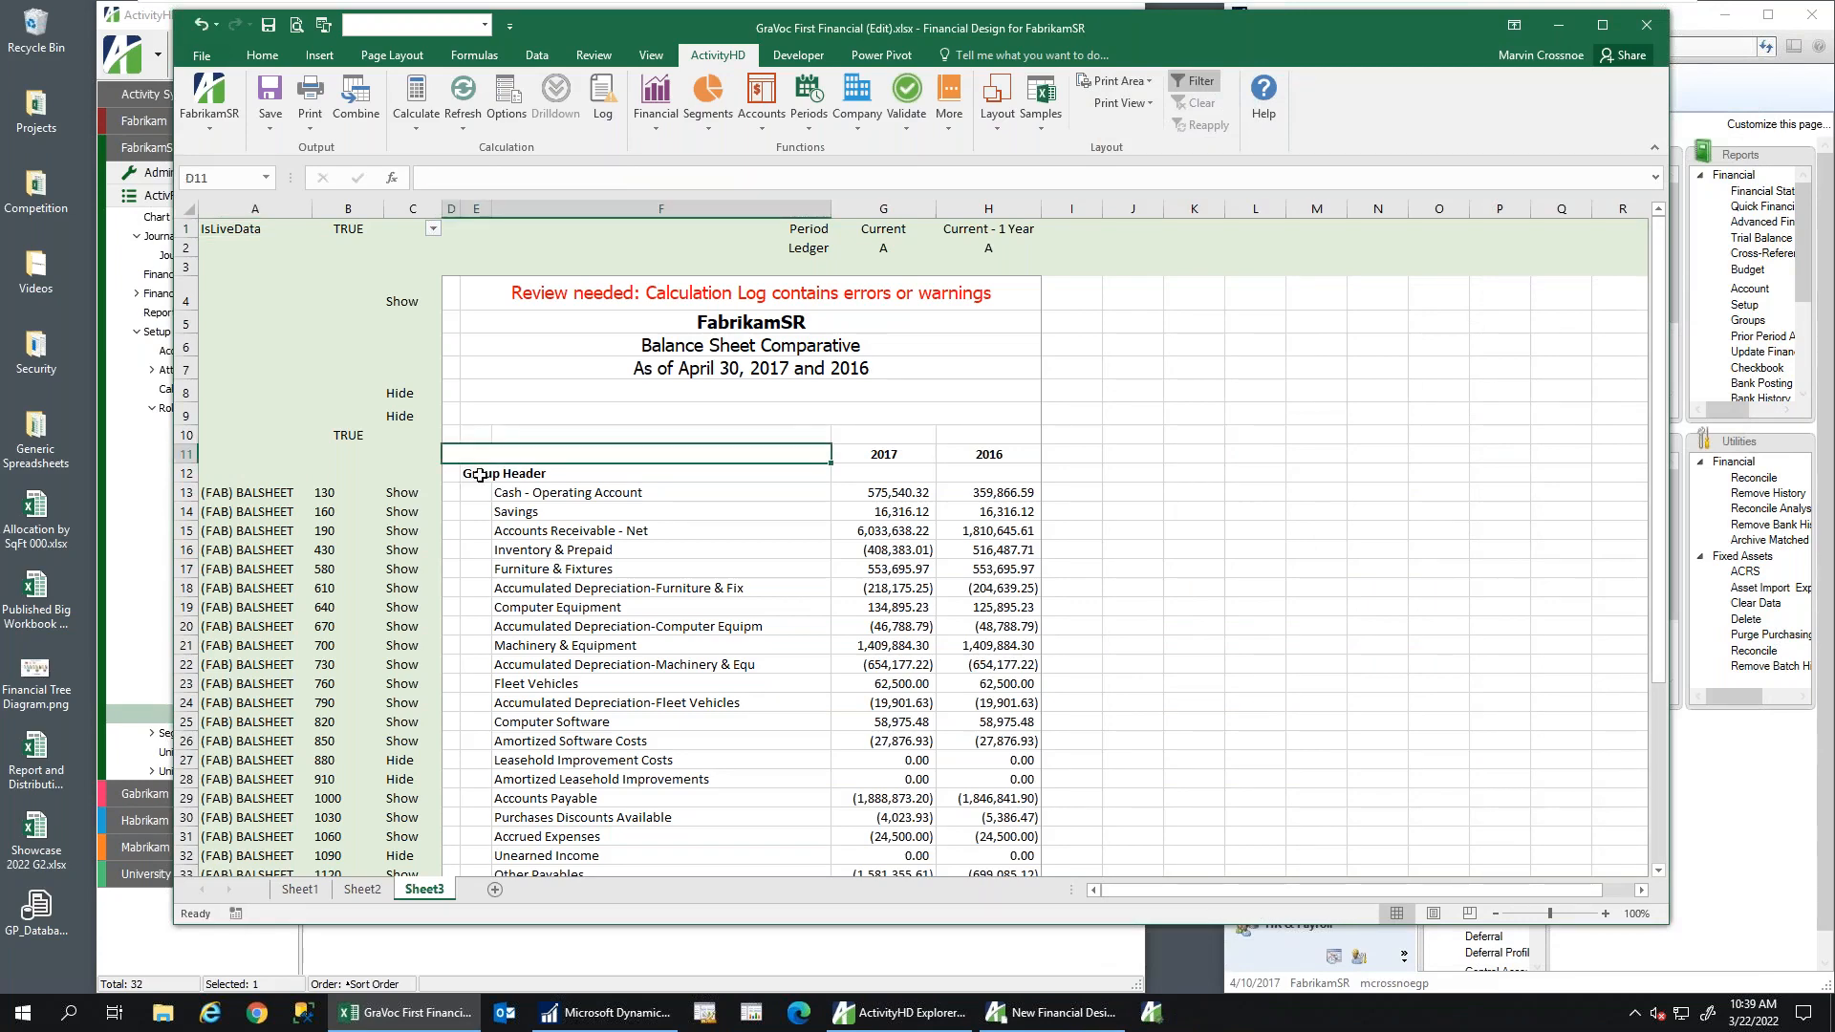
pyautogui.click(479, 475)
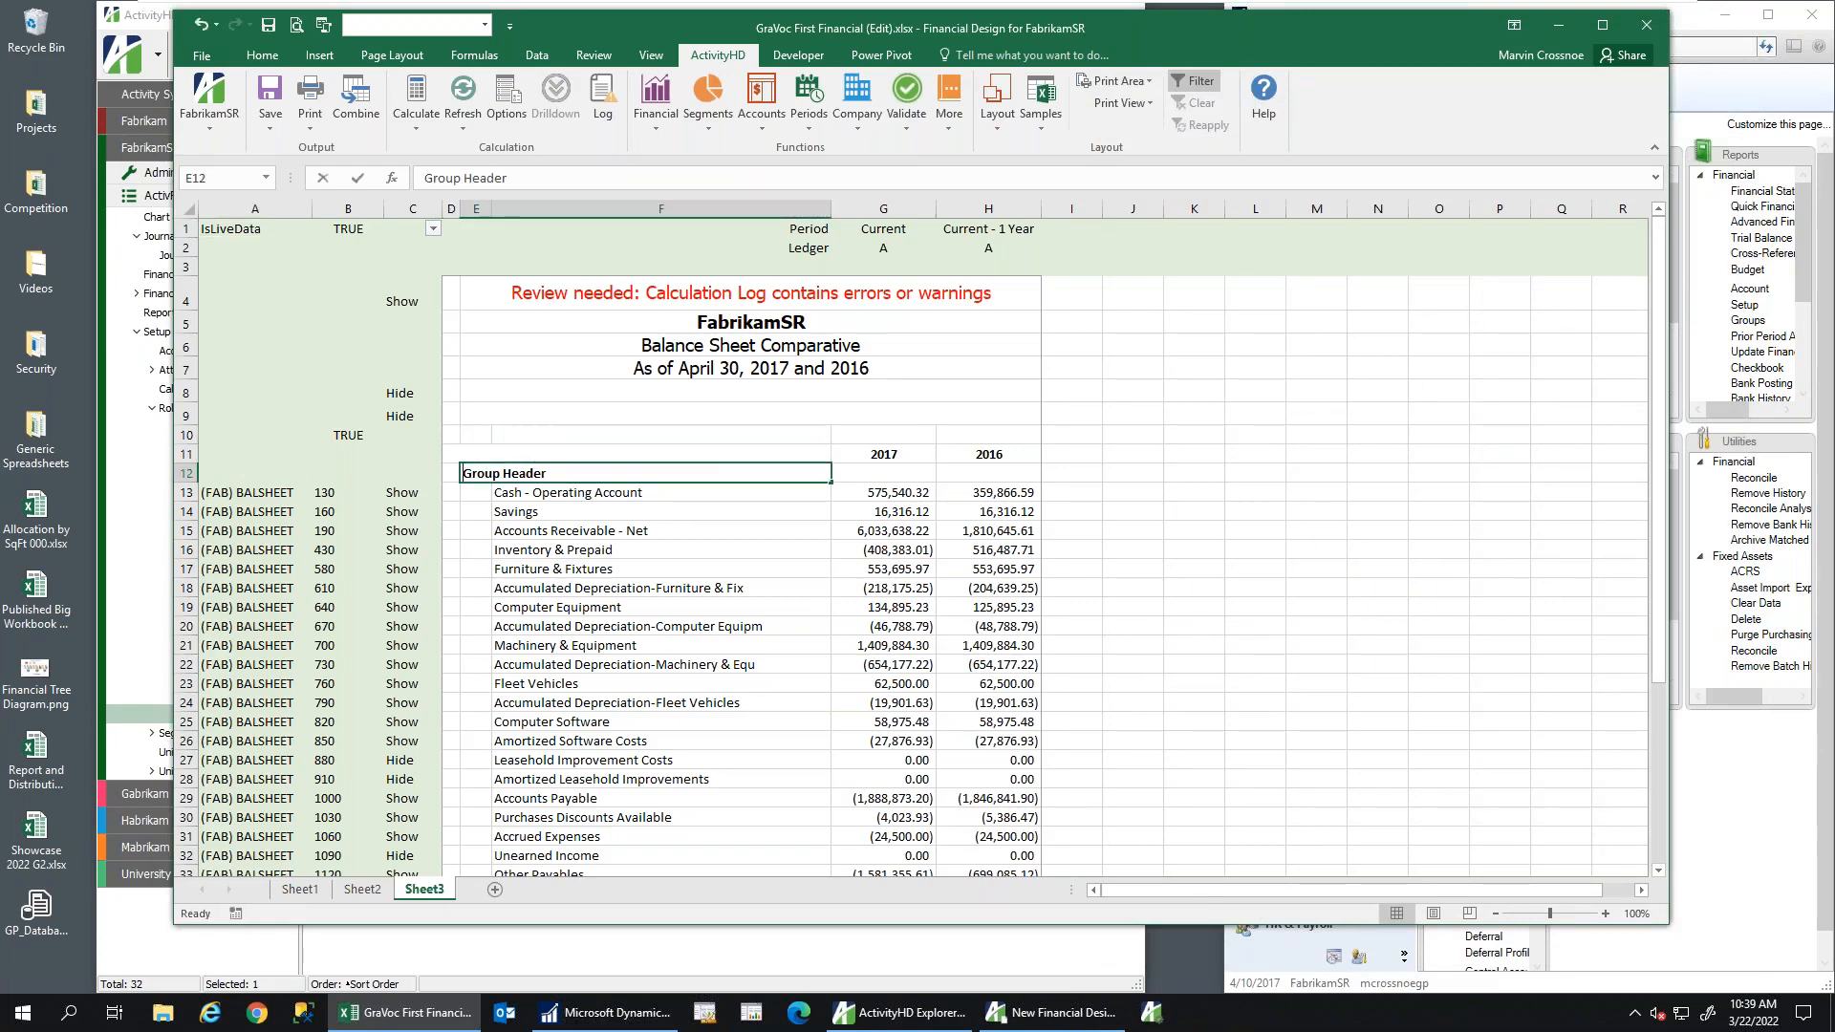
pyautogui.write('Asset')
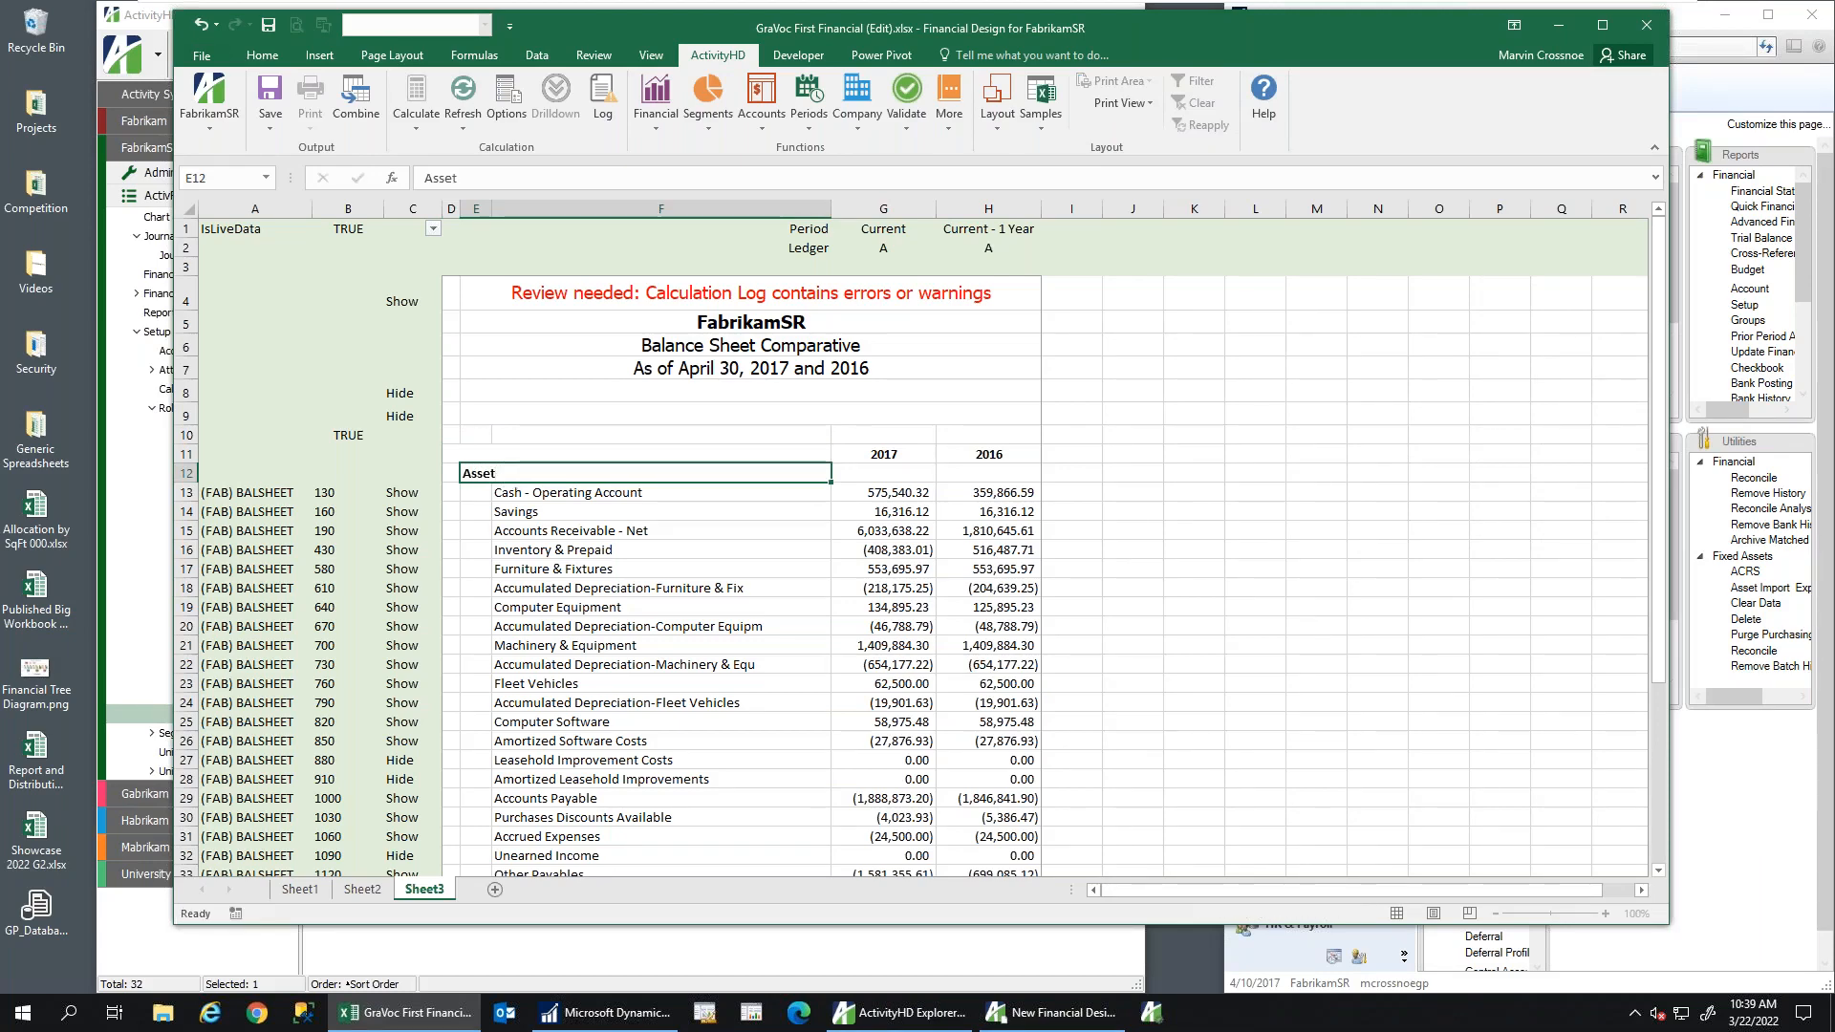
pyautogui.press('Tab')
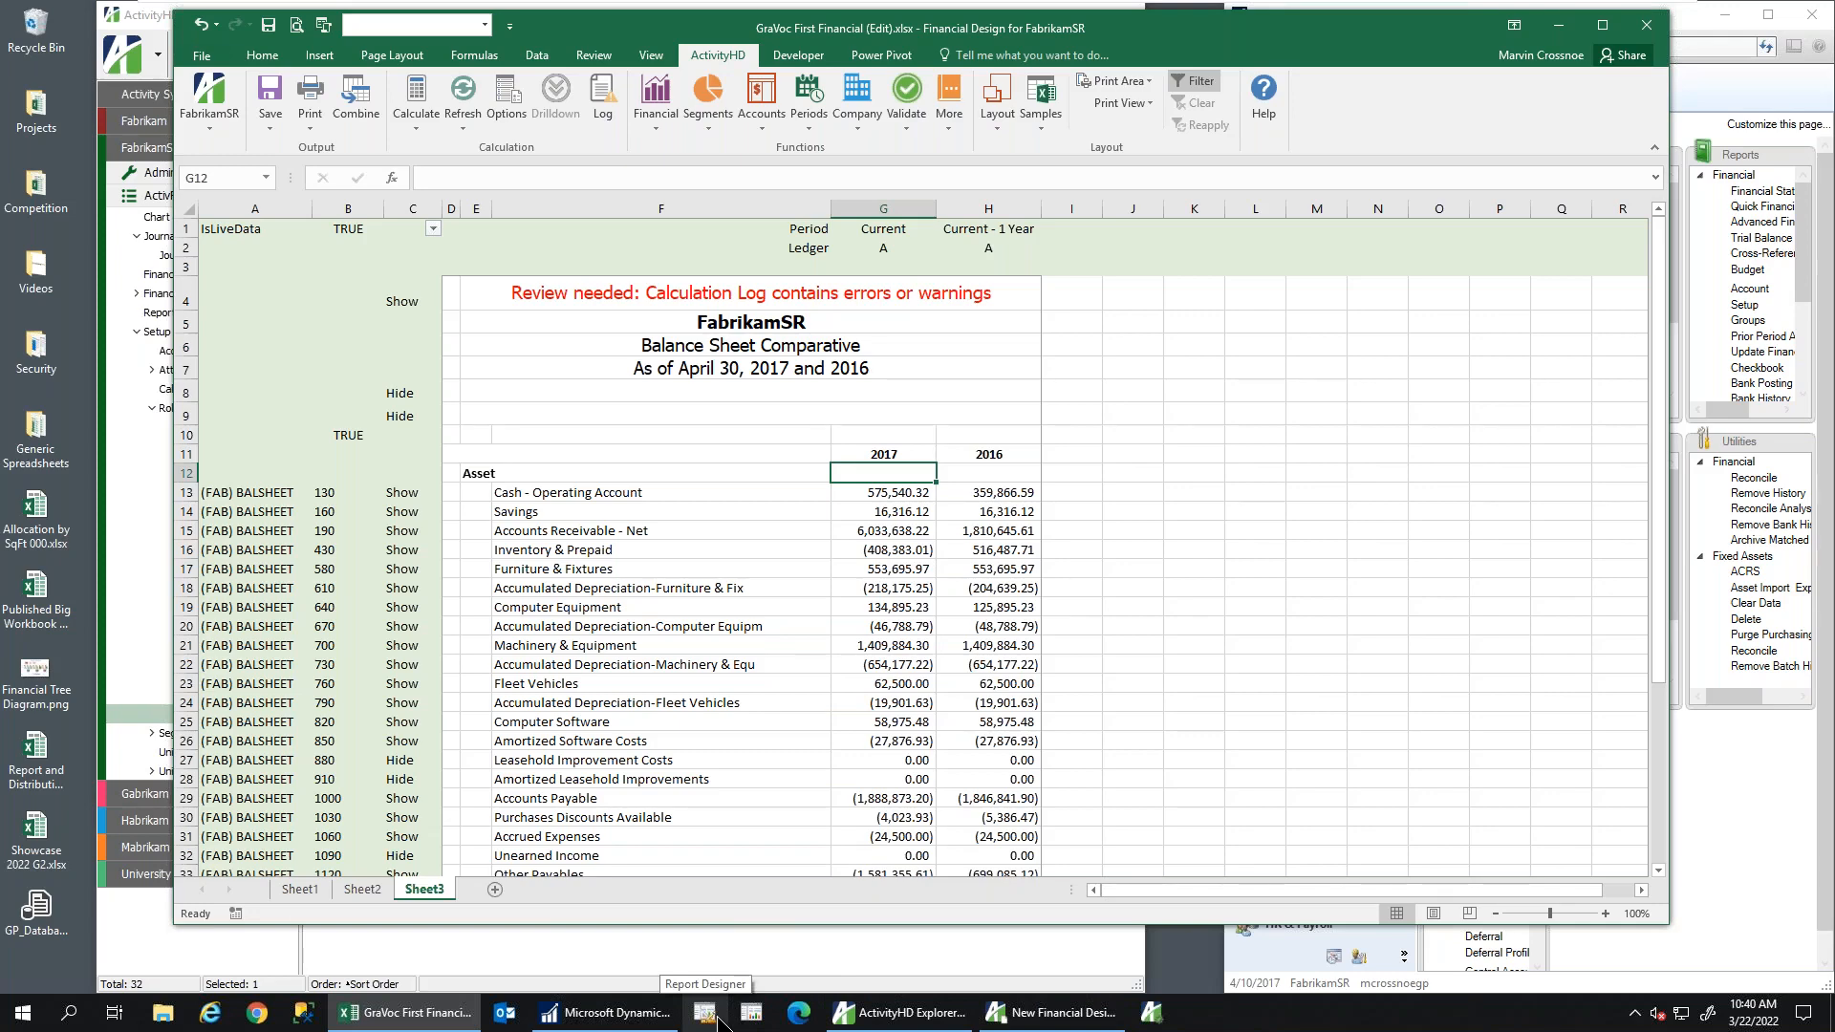
# Back on Sheet3, hide the non-print areas from the ActivityHD Print View menu
pyautogui.click(362, 889)
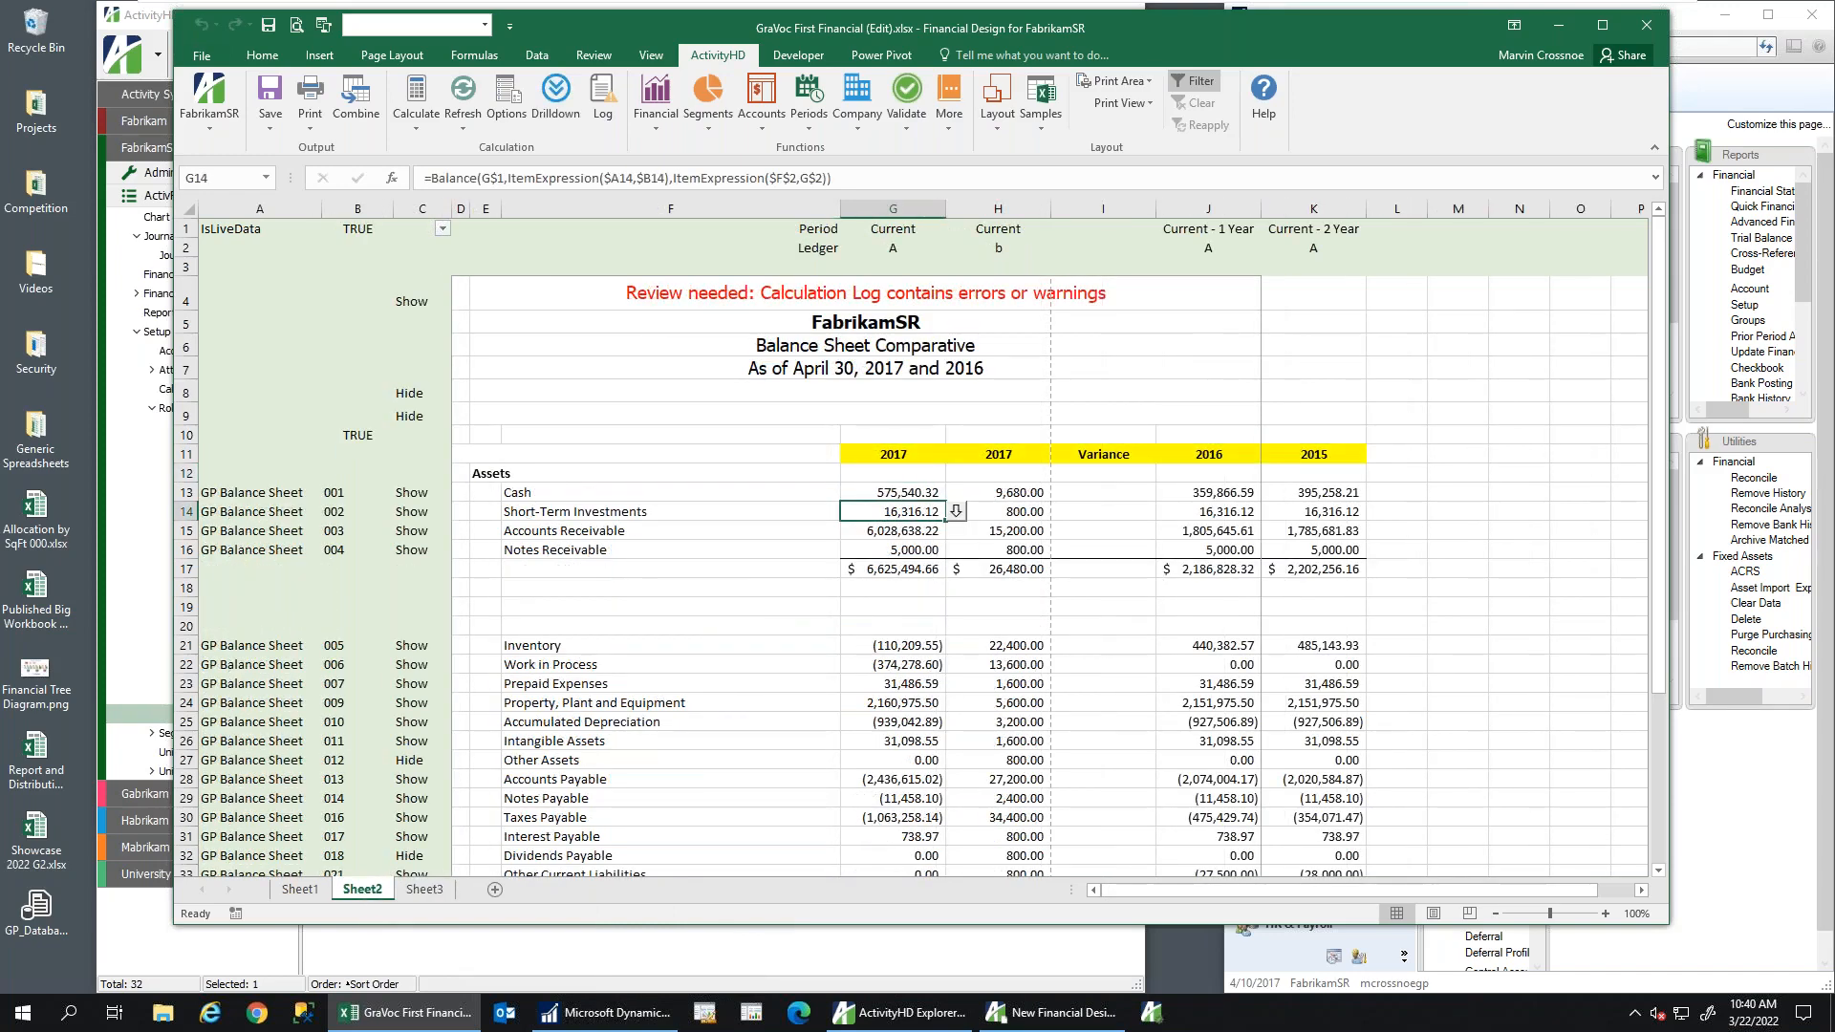
pyautogui.click(421, 890)
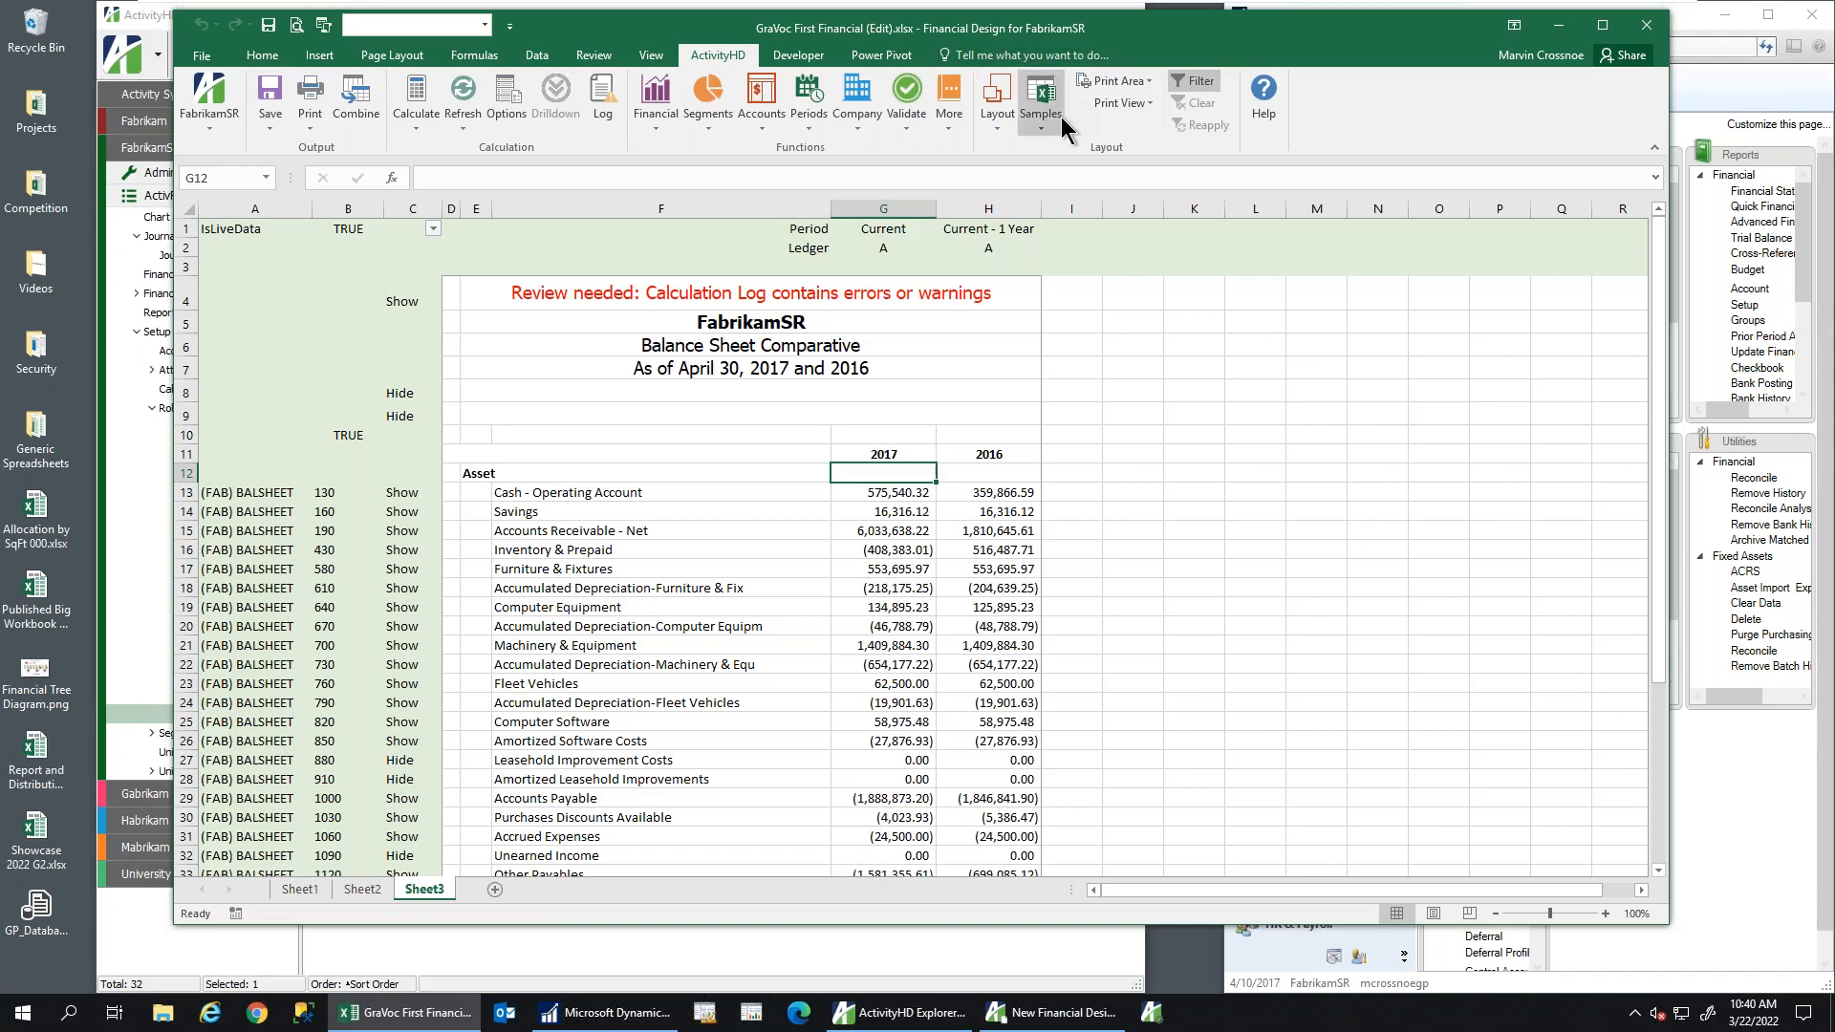
pyautogui.click(1121, 105)
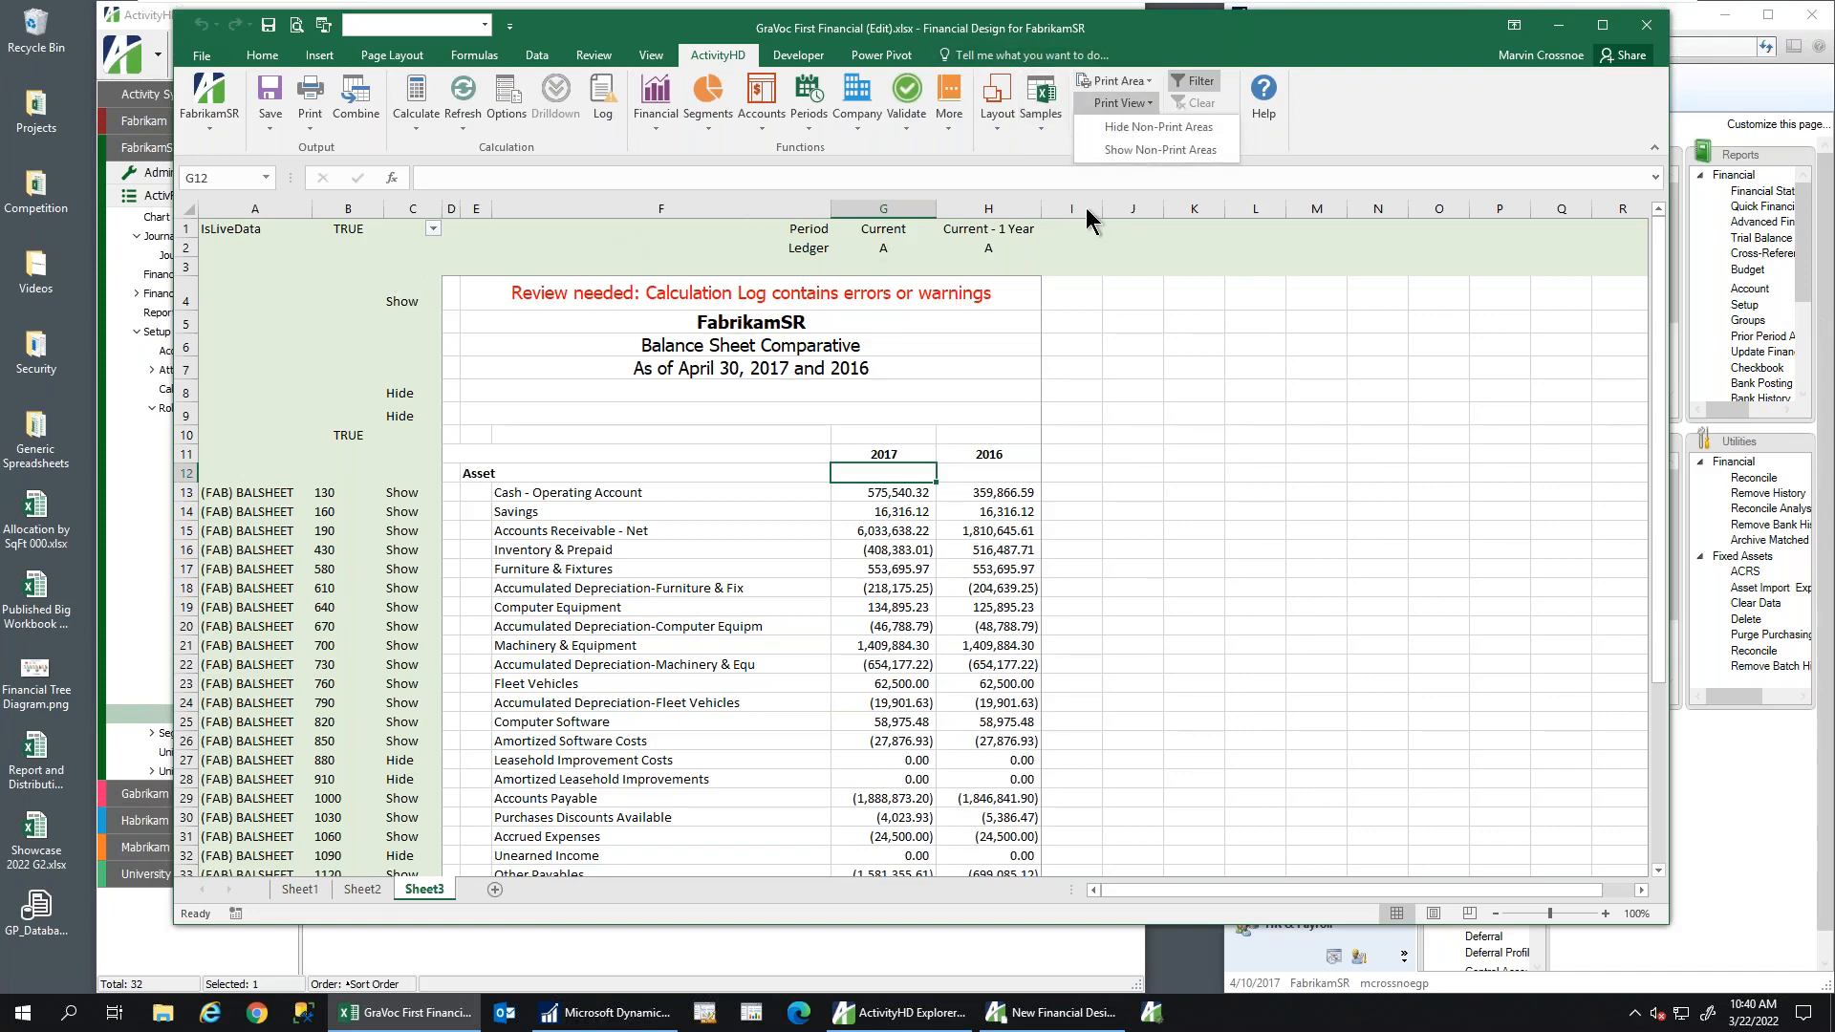
pyautogui.click(1151, 129)
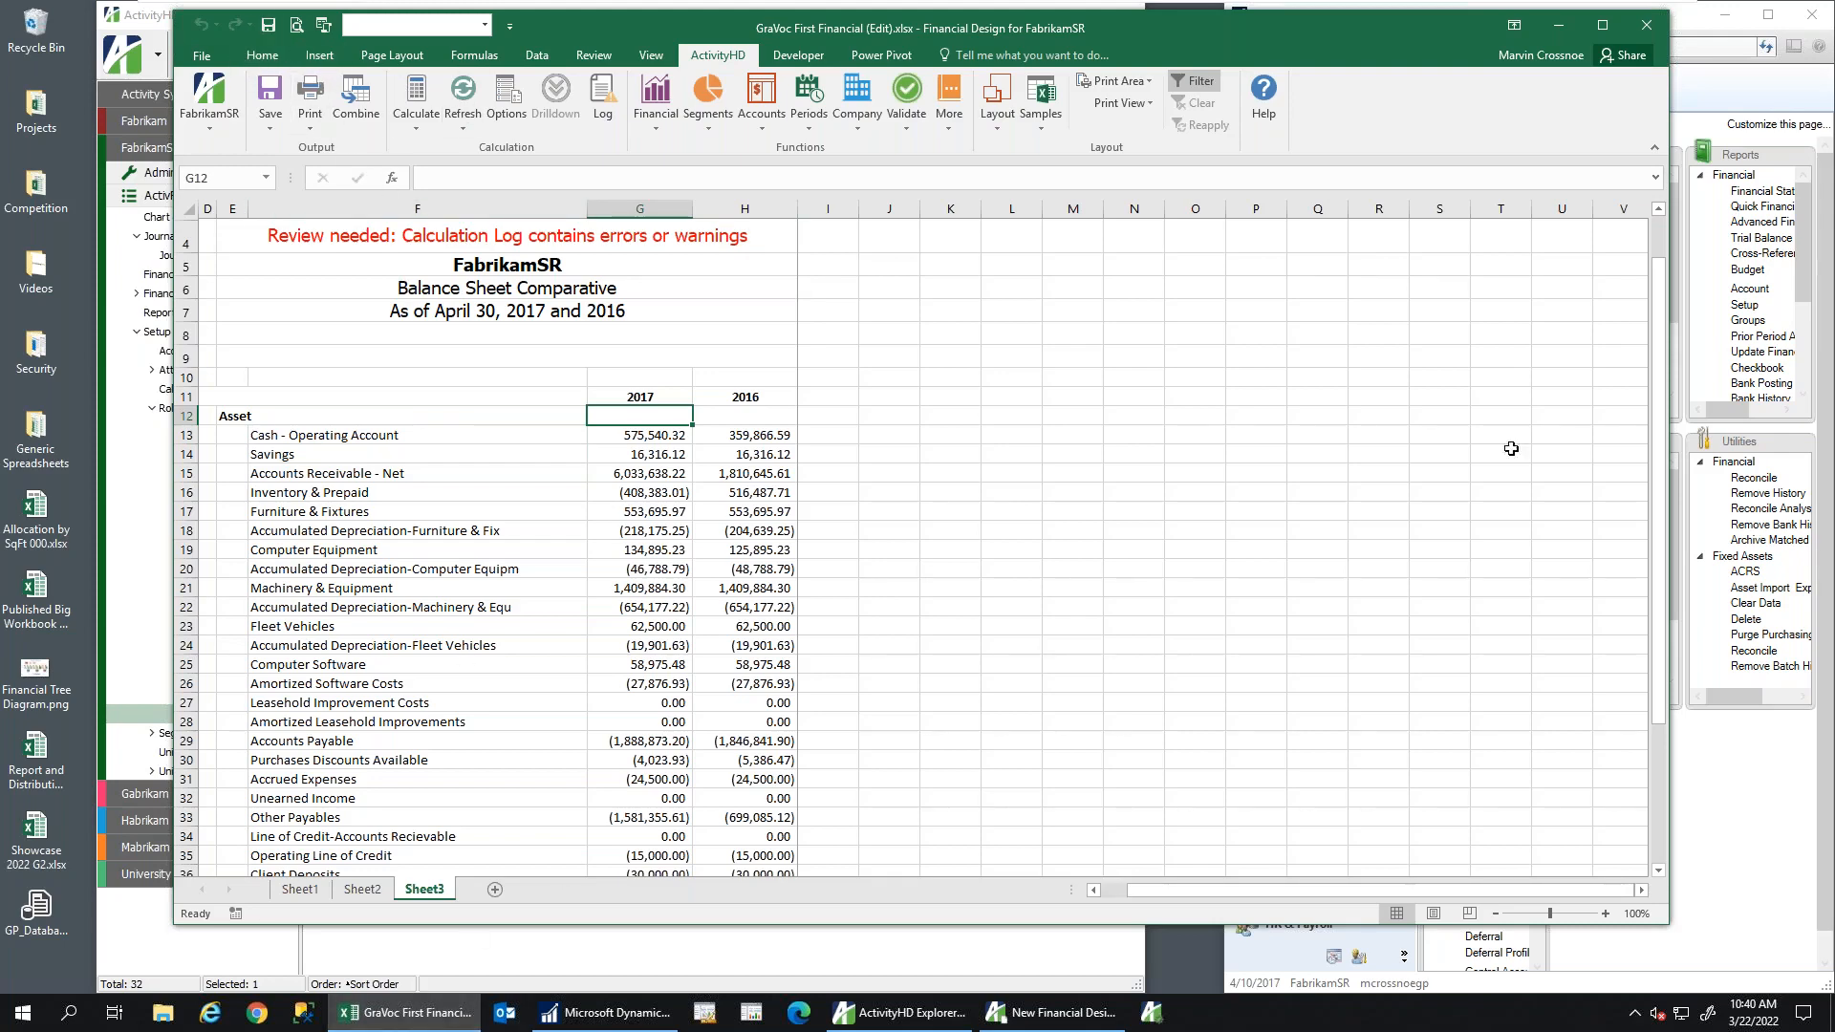
# Close Excel, save the GraVoc First Financial design, check its version 1, and close it
pyautogui.click(1646, 25)
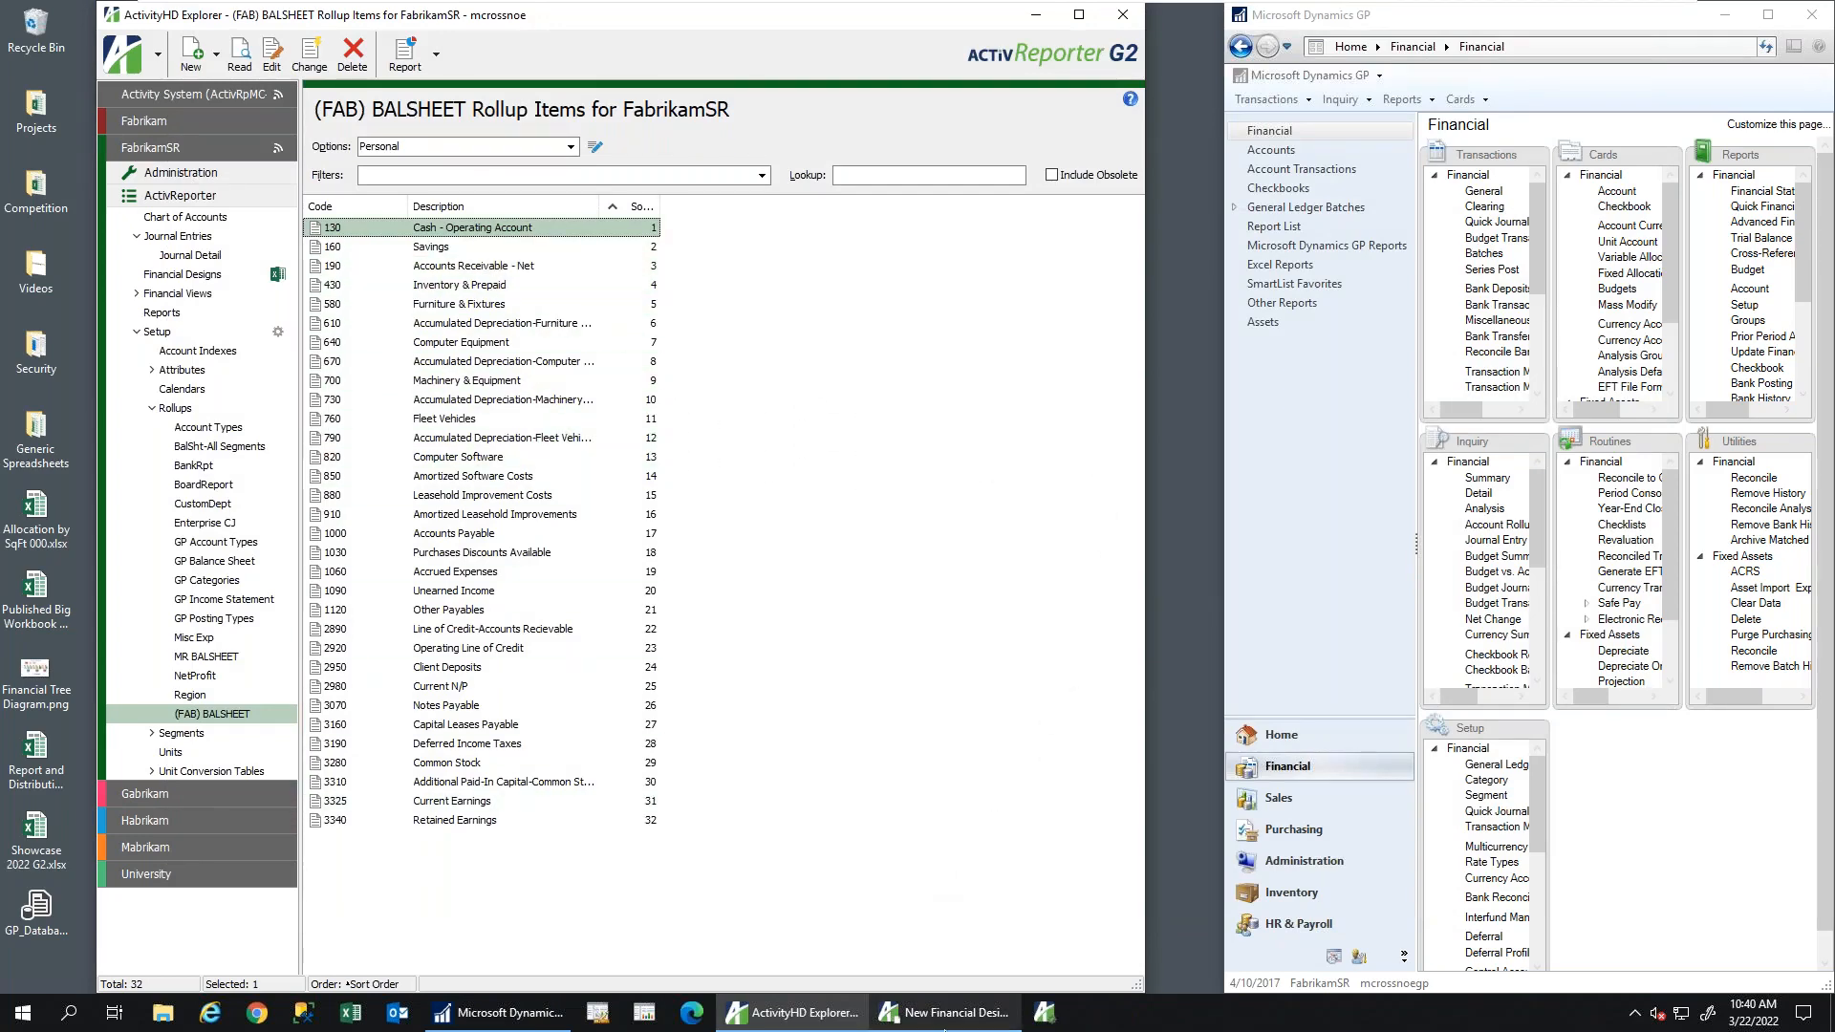
pyautogui.click(949, 1013)
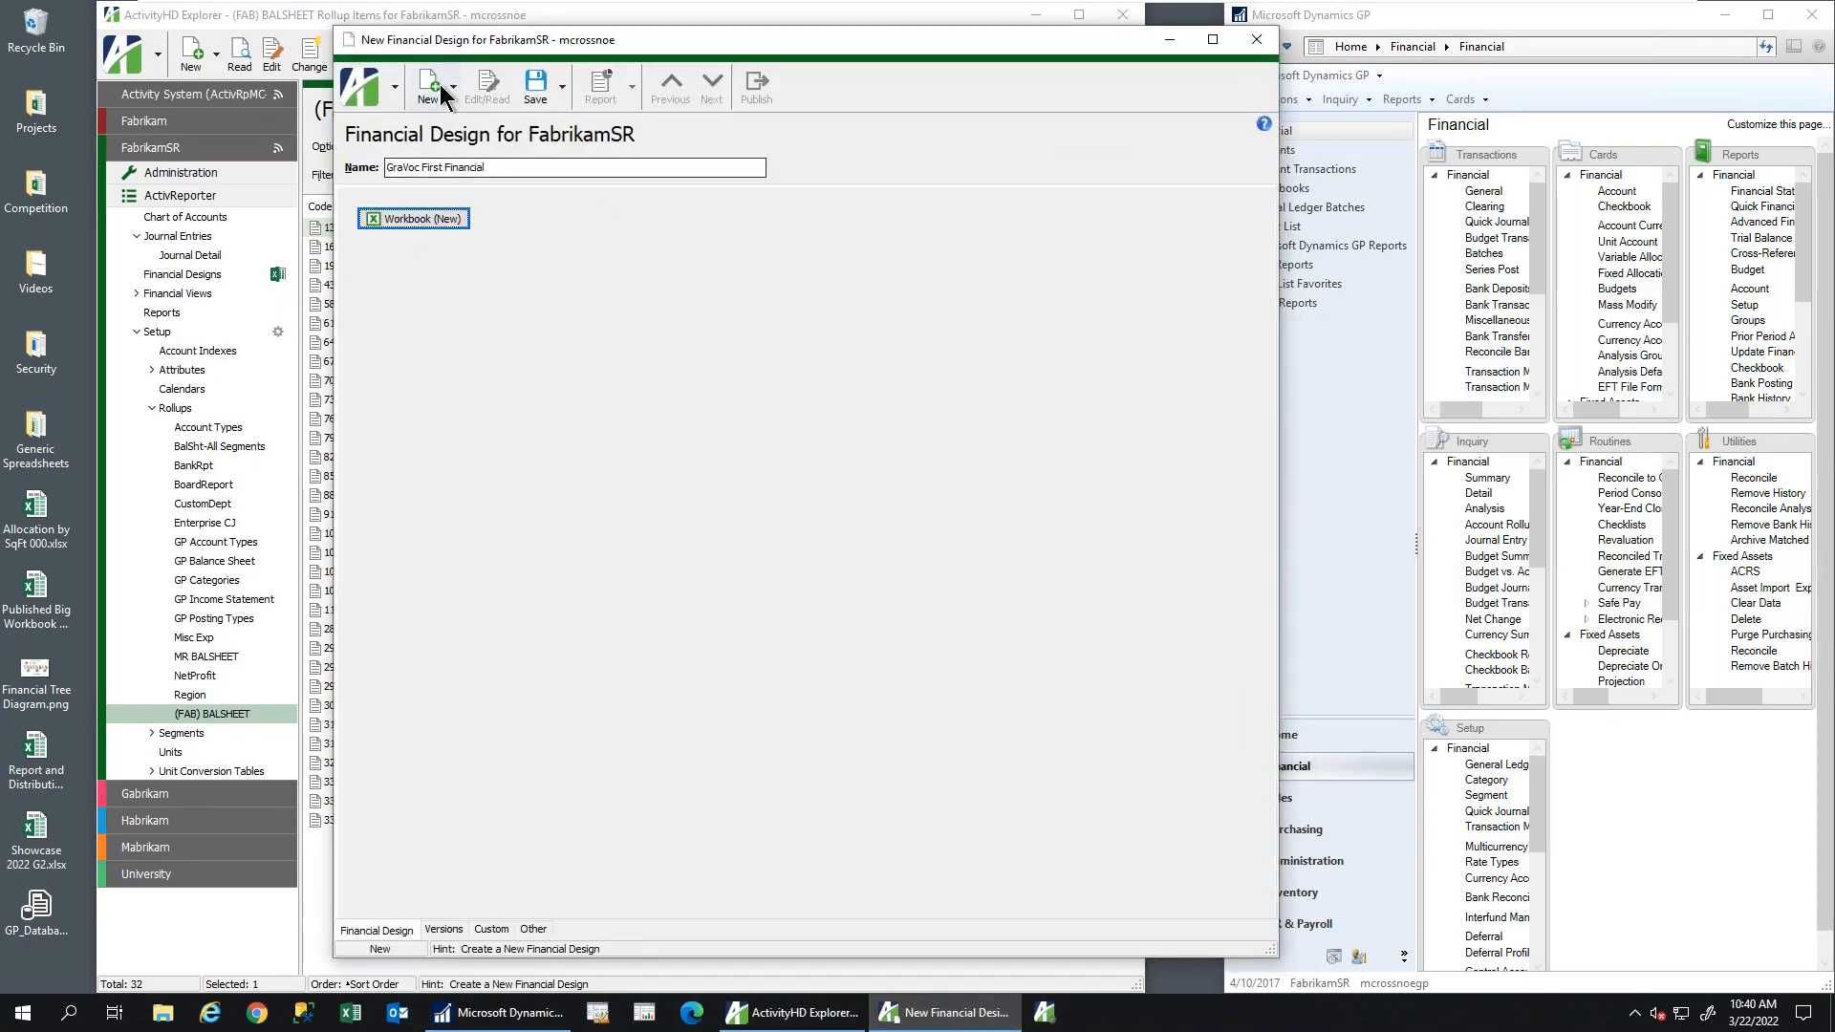
pyautogui.click(534, 88)
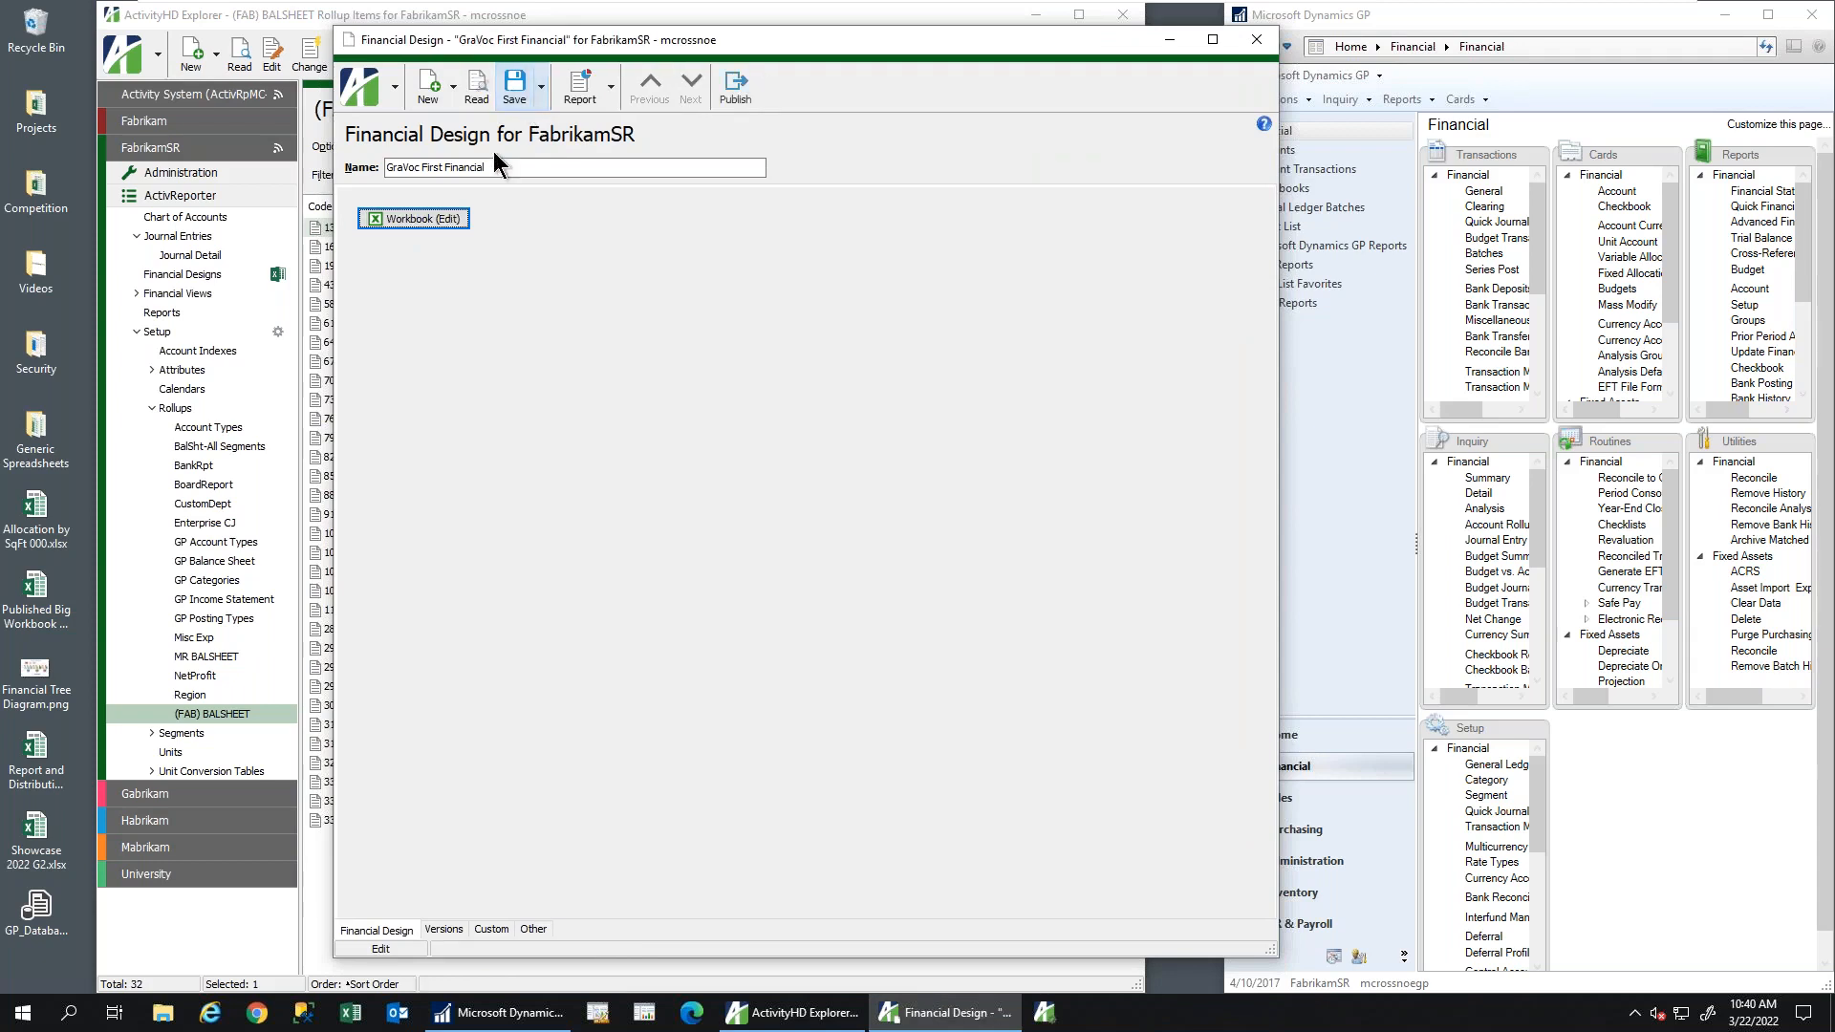
pyautogui.click(444, 929)
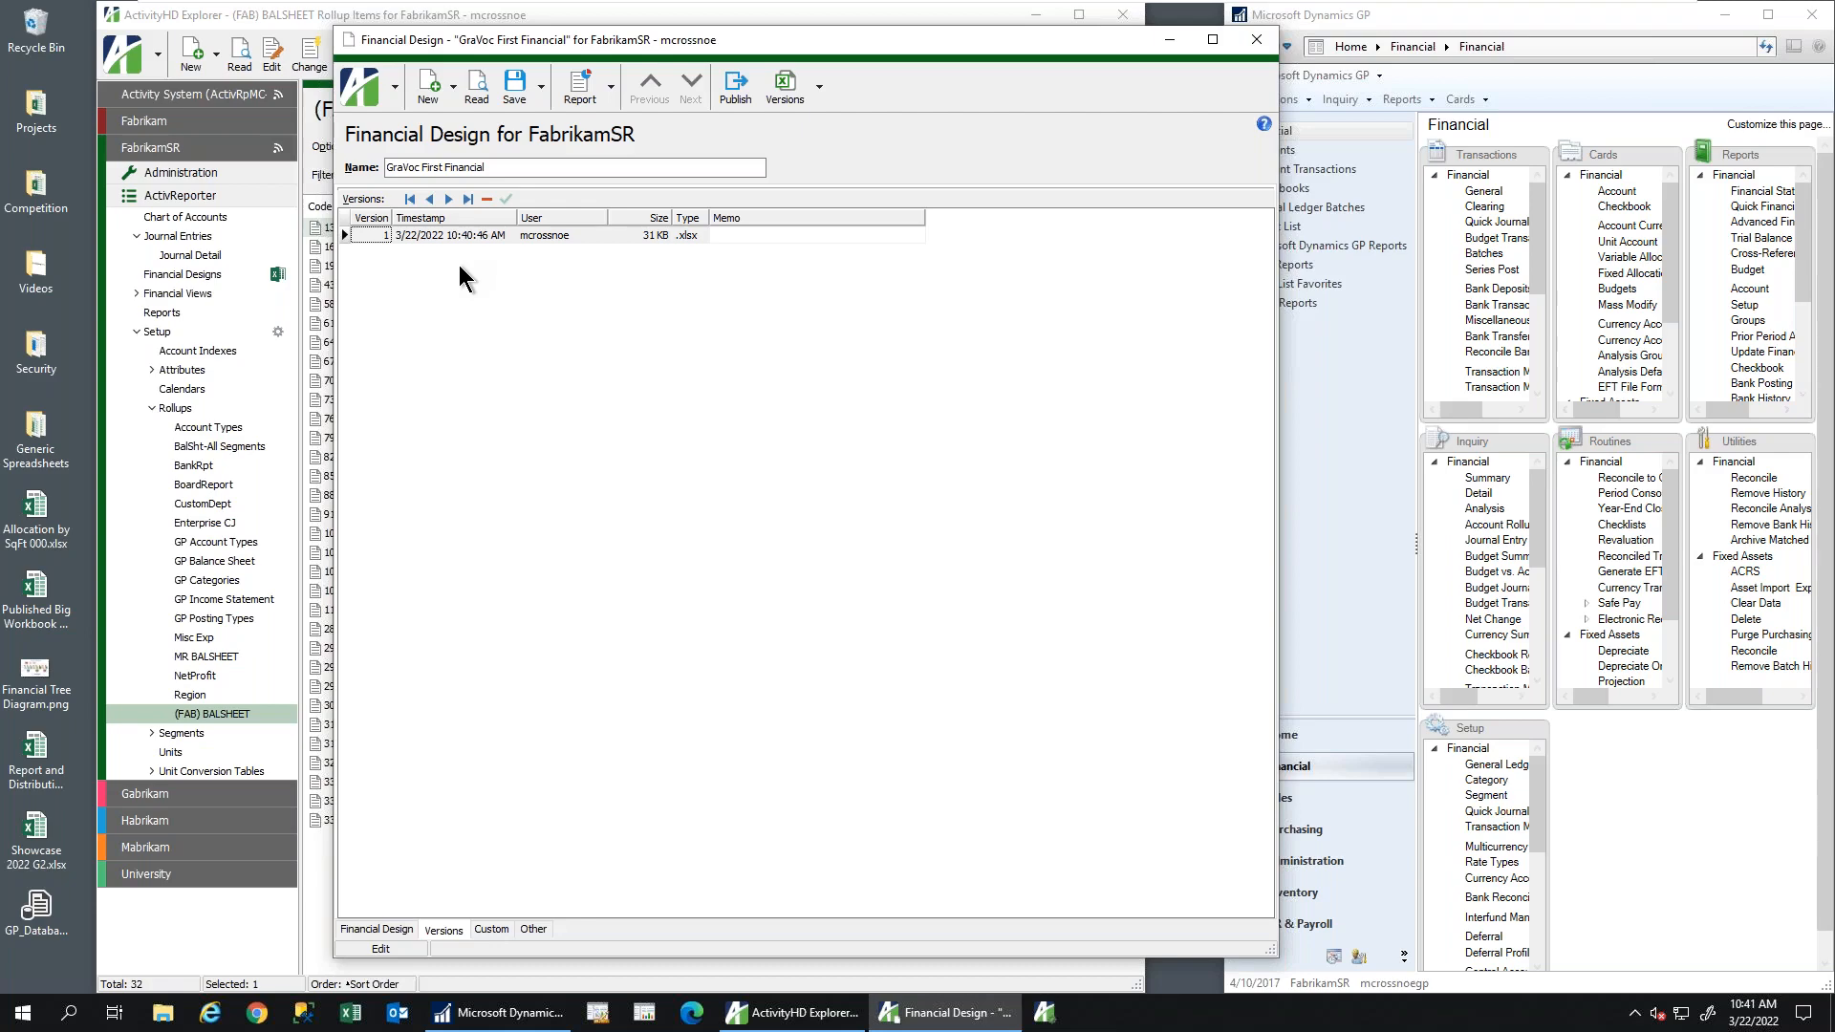
pyautogui.doubleClick(816, 44)
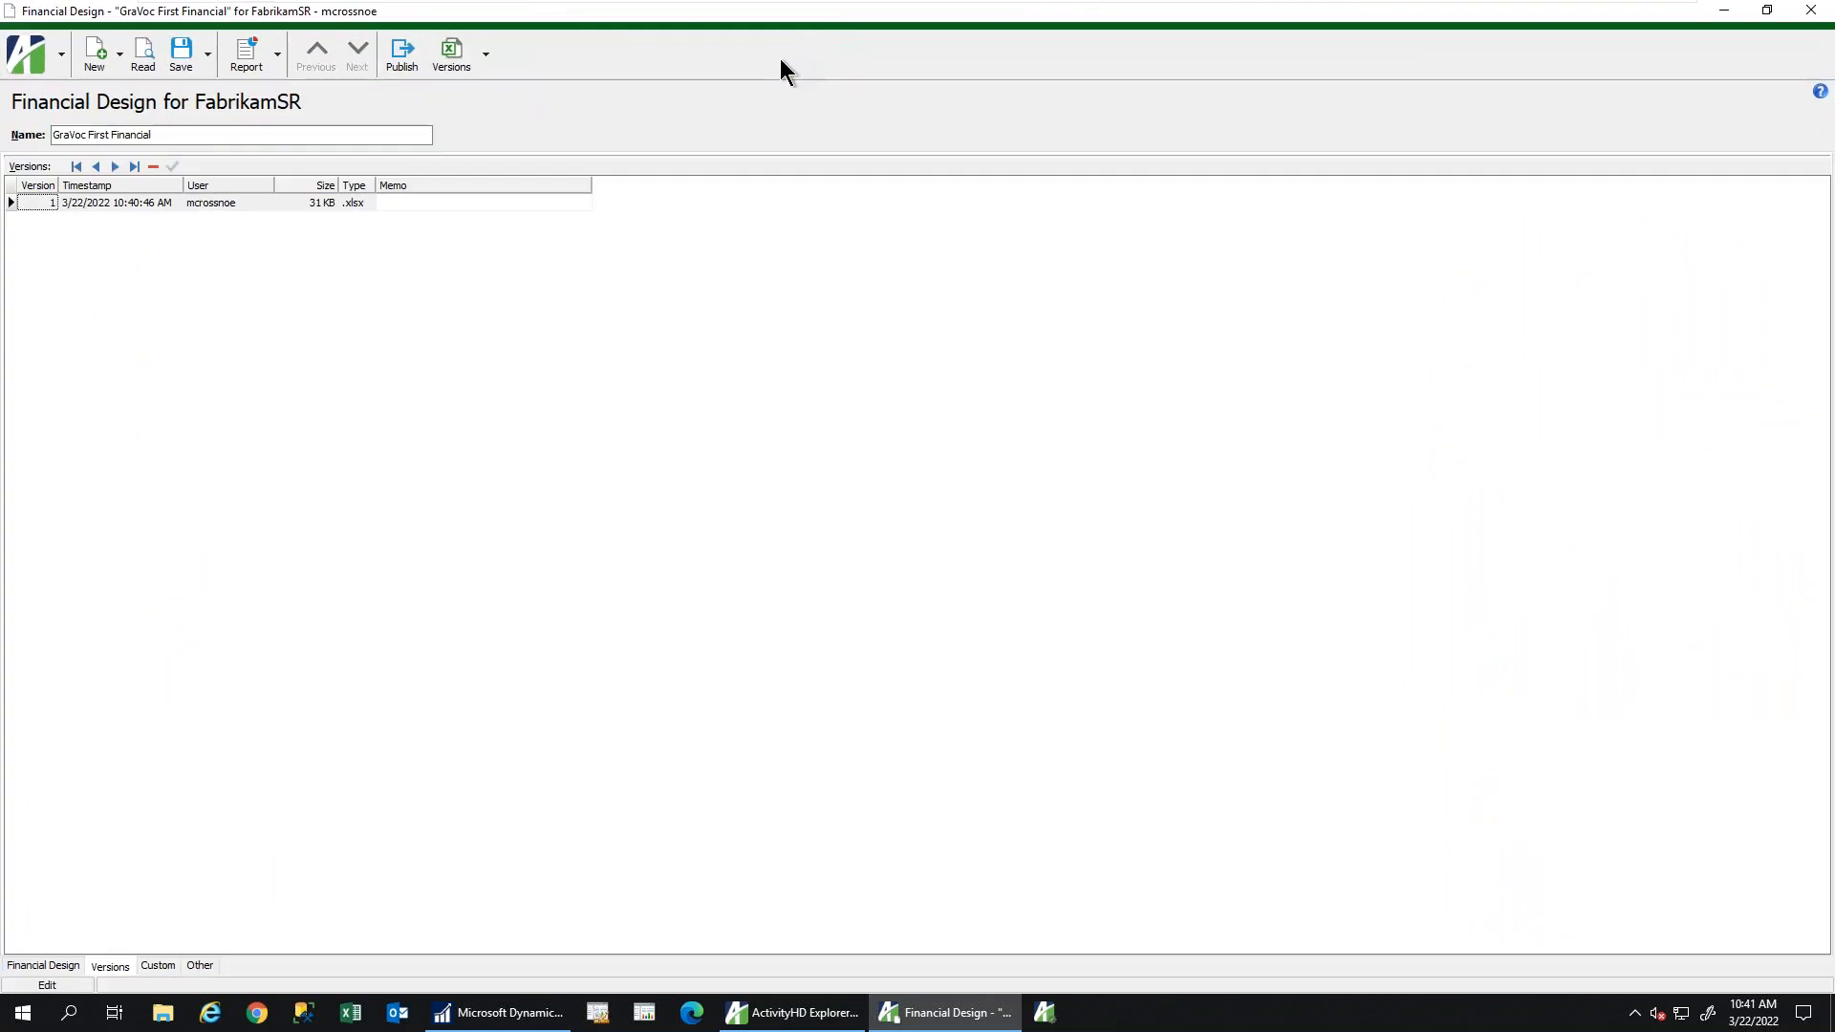
pyautogui.doubleClick(824, 21)
pyautogui.click(1416, 57)
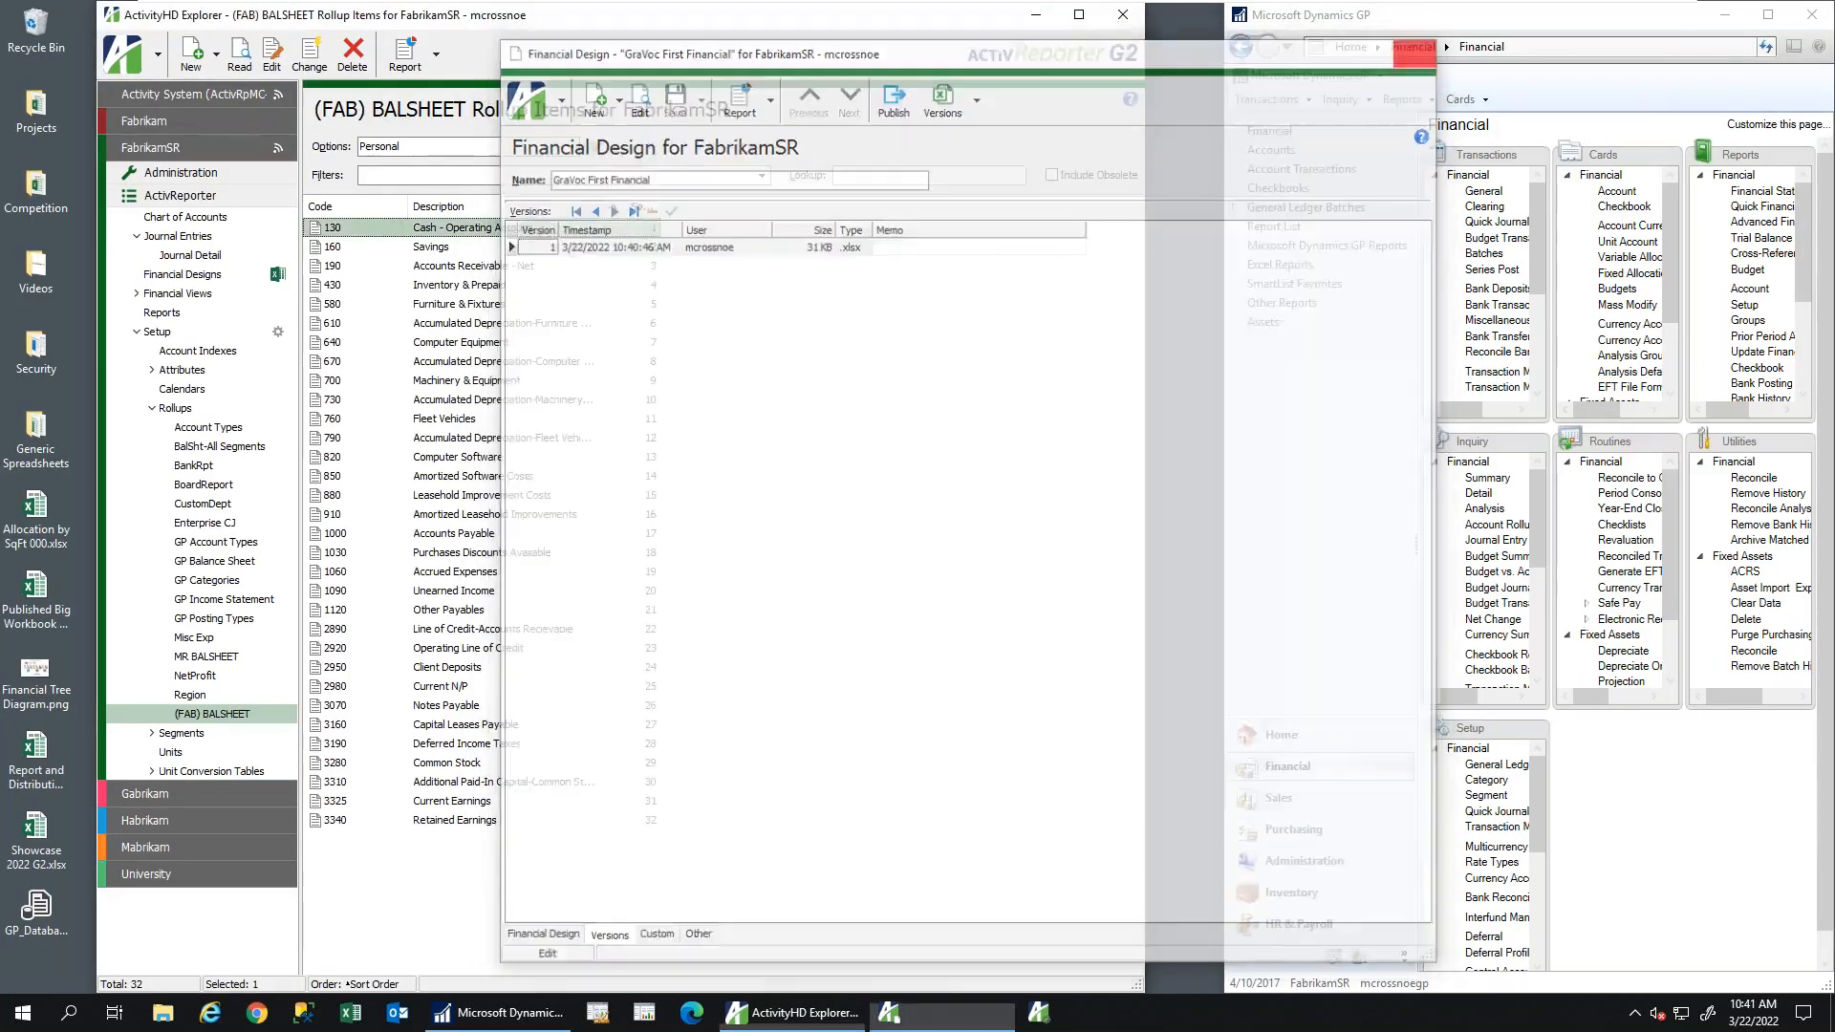
# Open the Managerial Report design's workbook for April 2017 and calculate the income statement
pyautogui.click(177, 276)
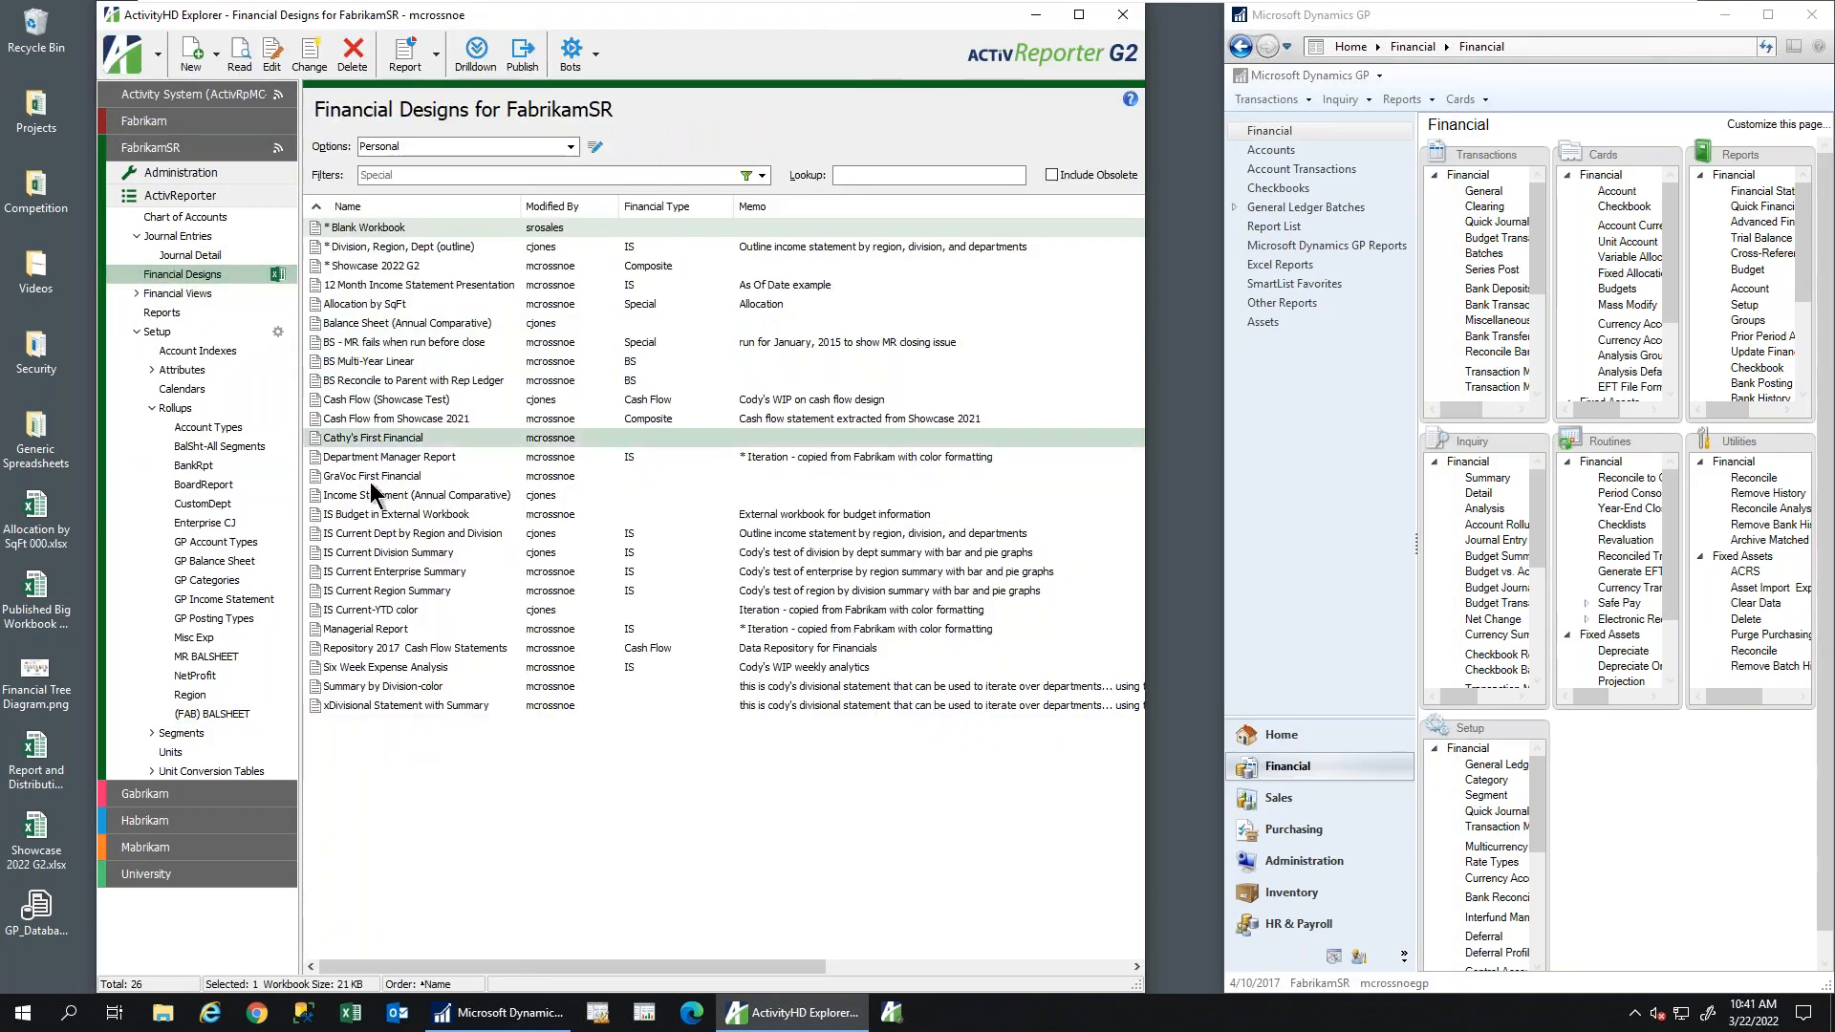
pyautogui.click(369, 629)
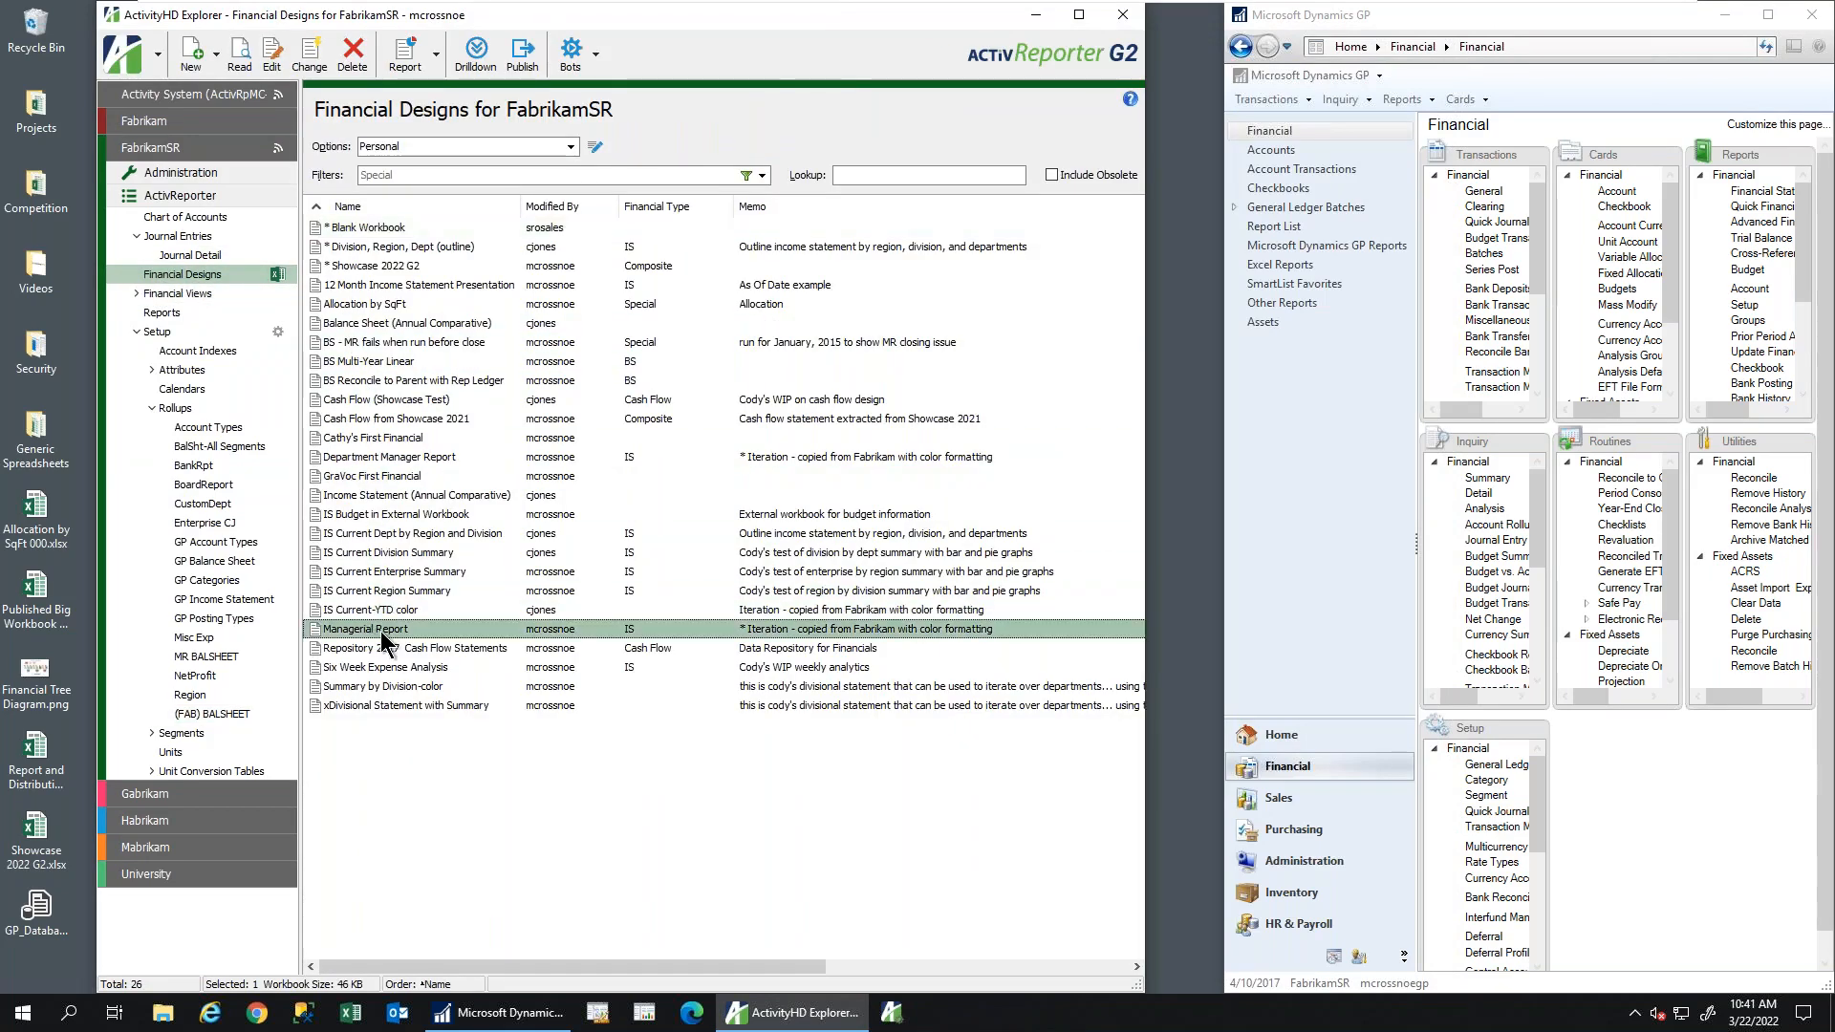
pyautogui.doubleClick(388, 631)
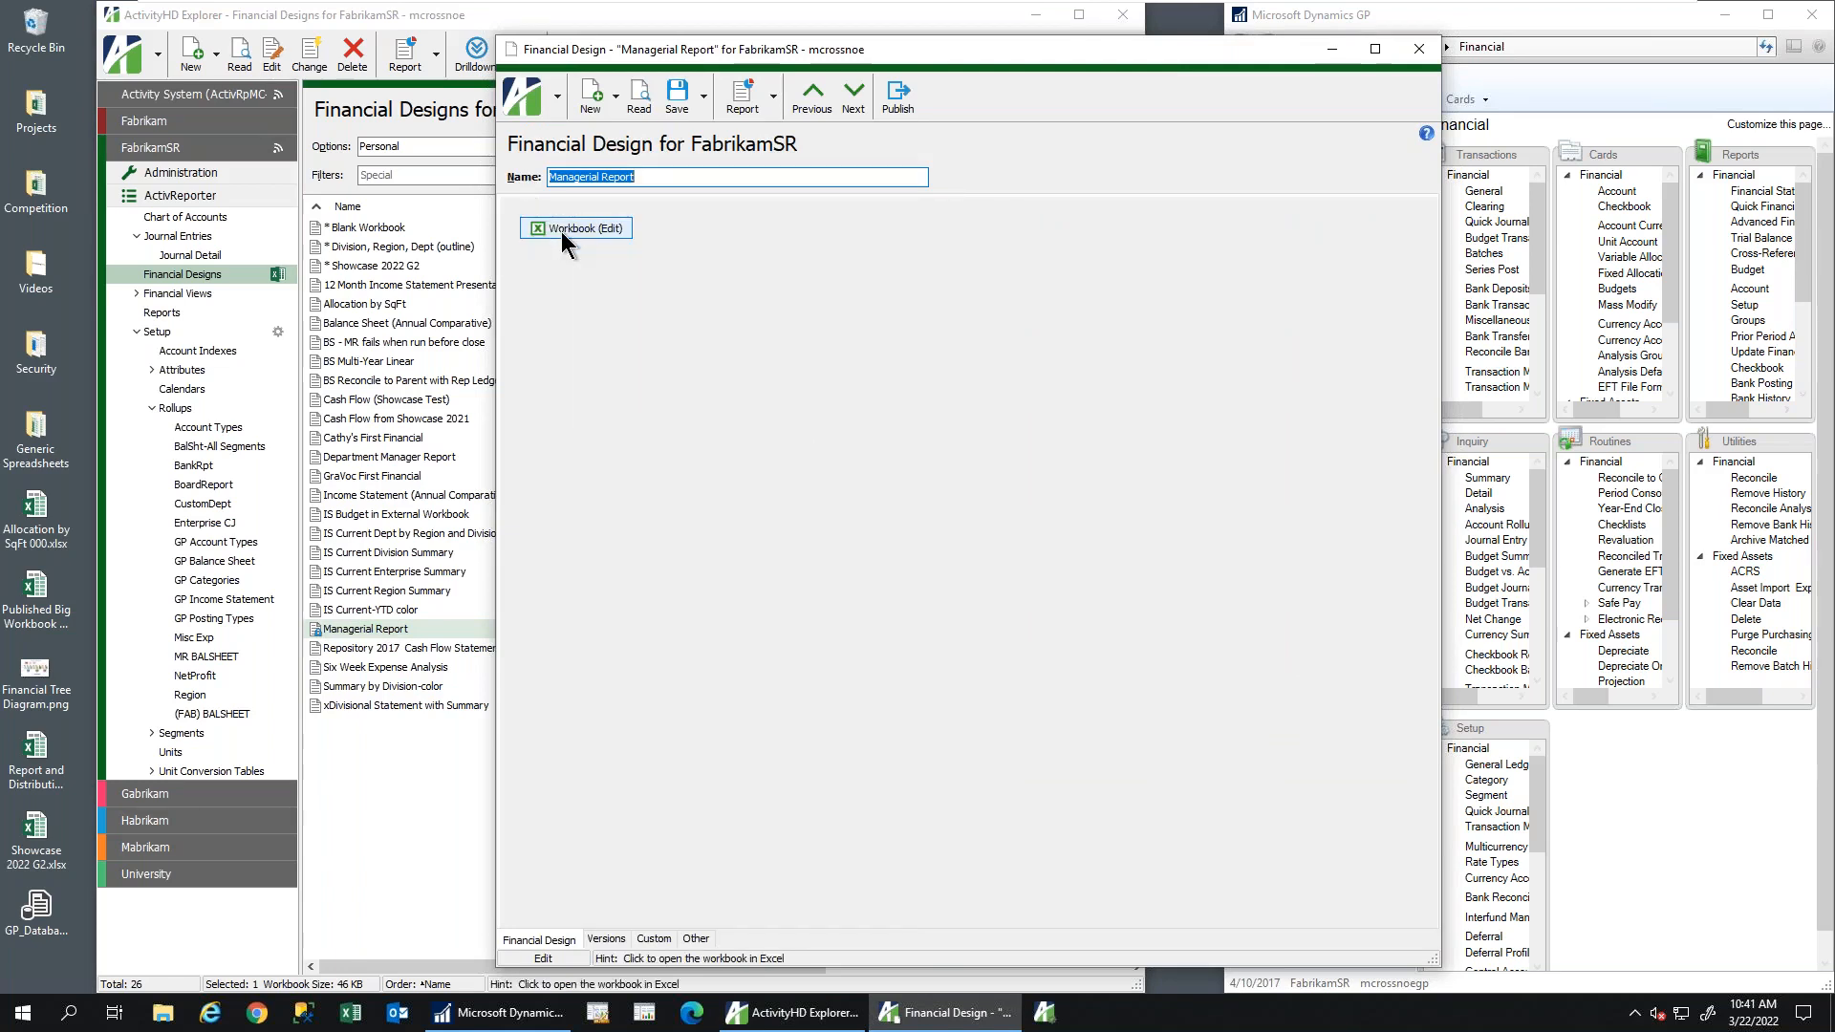
pyautogui.click(566, 234)
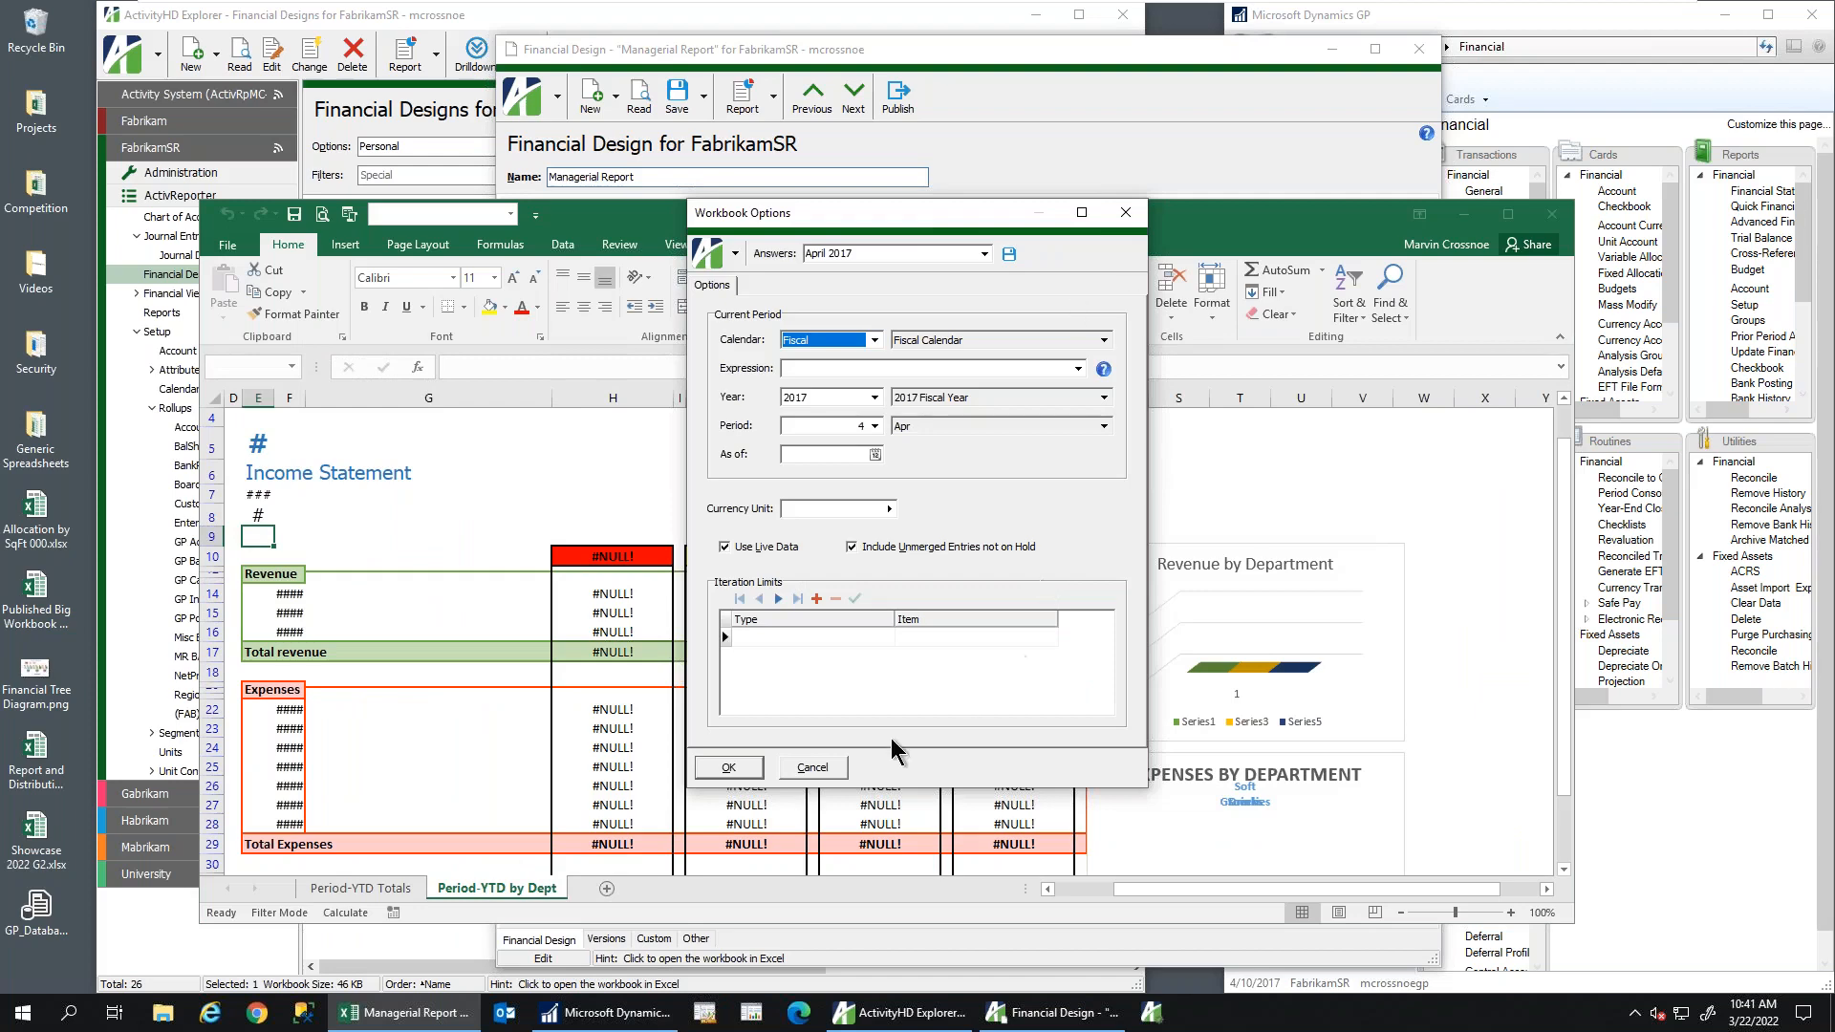
pyautogui.click(755, 763)
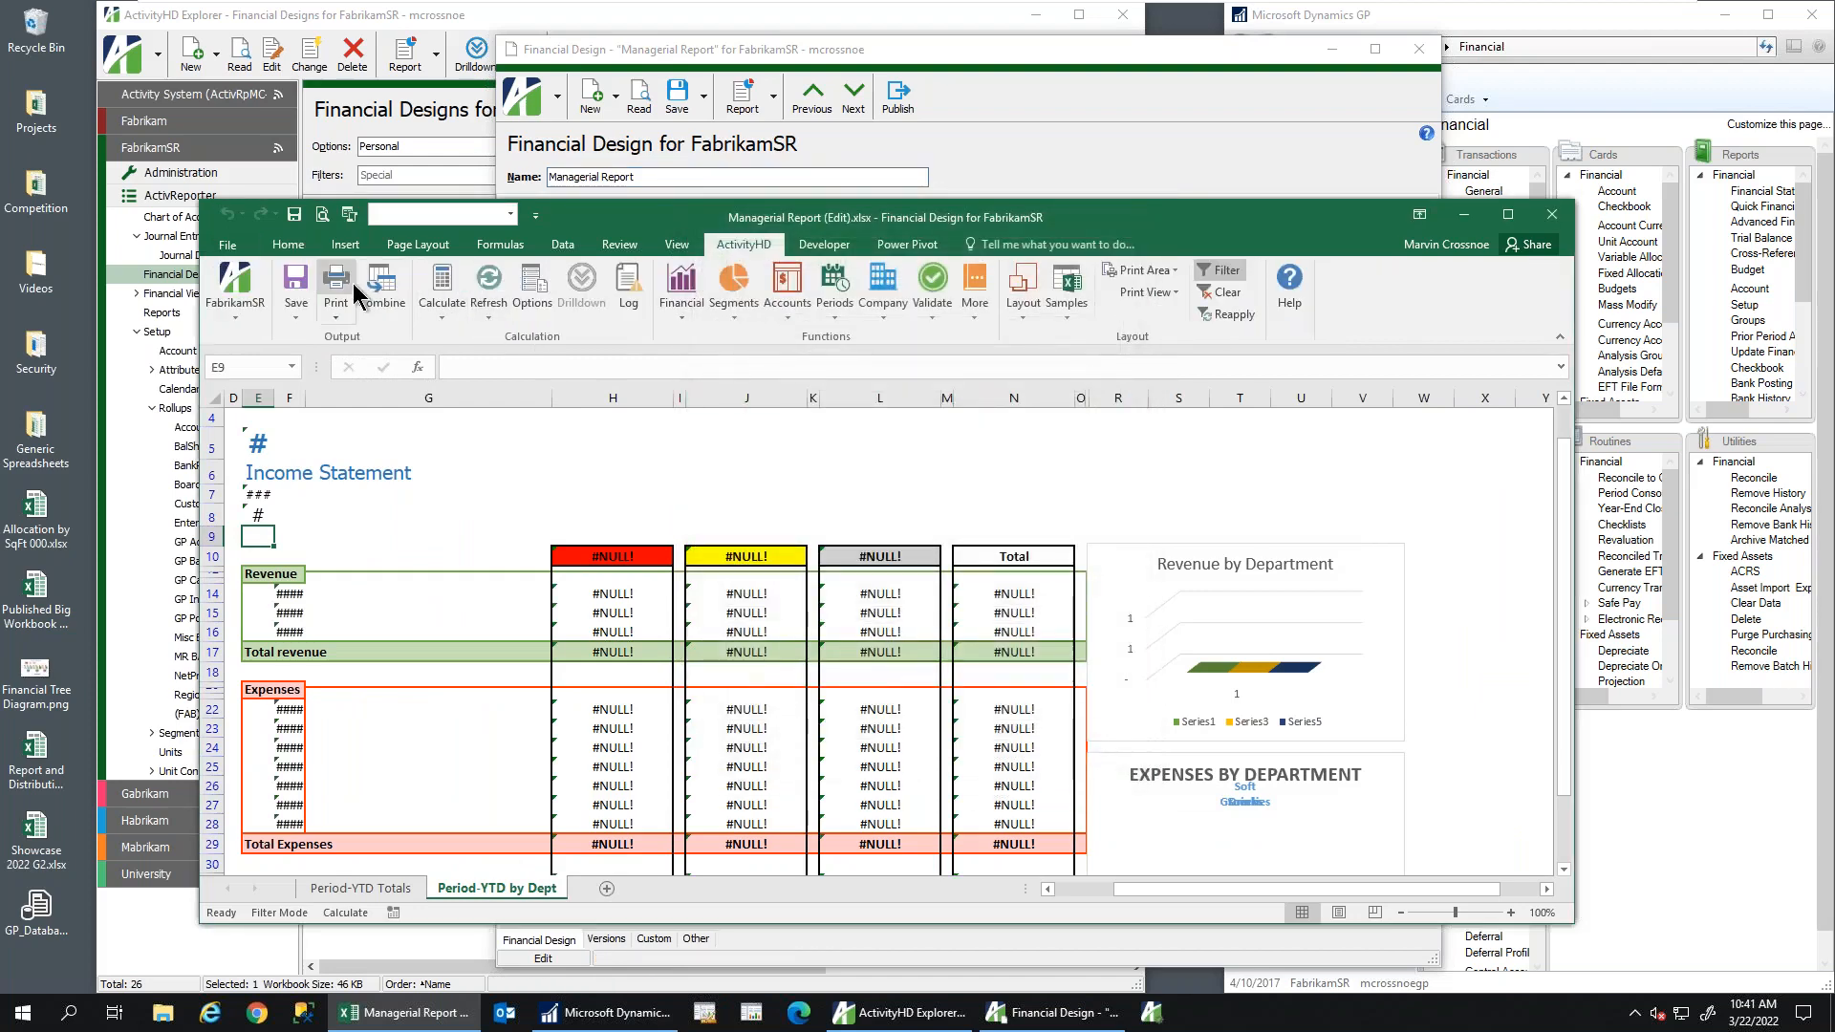
pyautogui.click(451, 288)
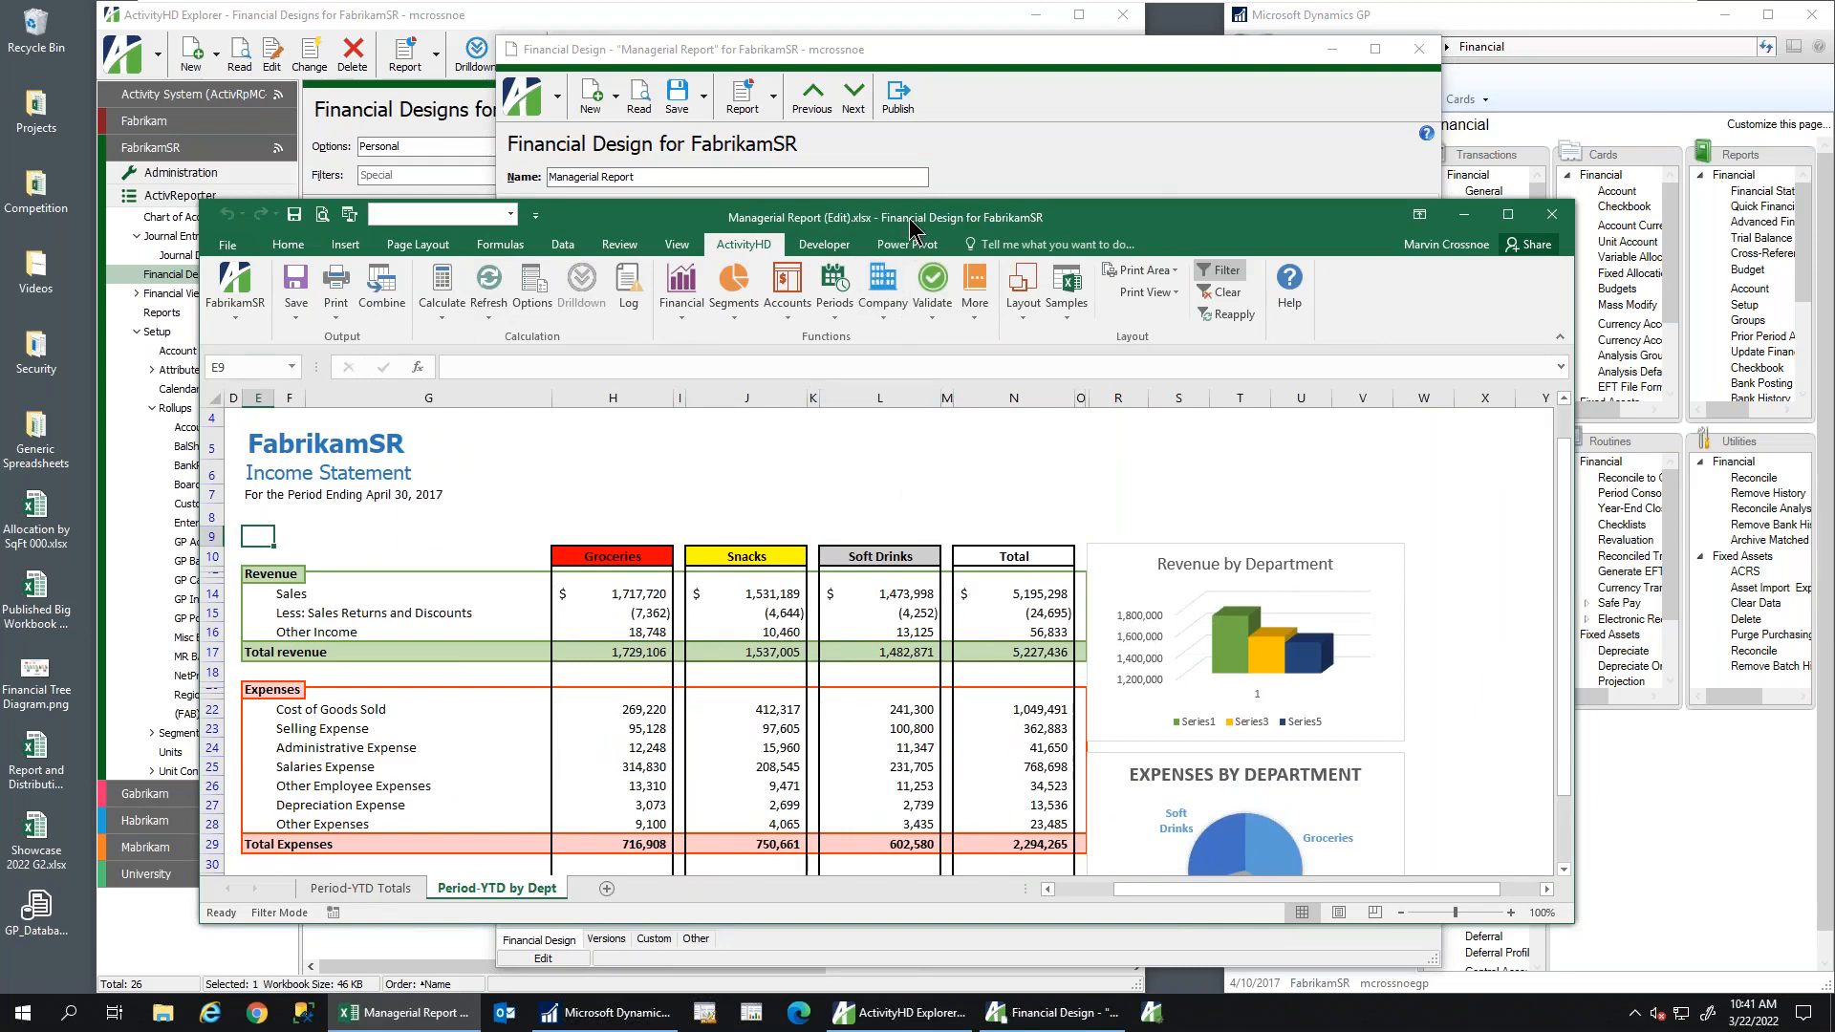
# Switch to the host desktop and bring the Financial Tree Diagram window into view
pyautogui.moveTo(916, 219); pyautogui.dragTo(921, 181)
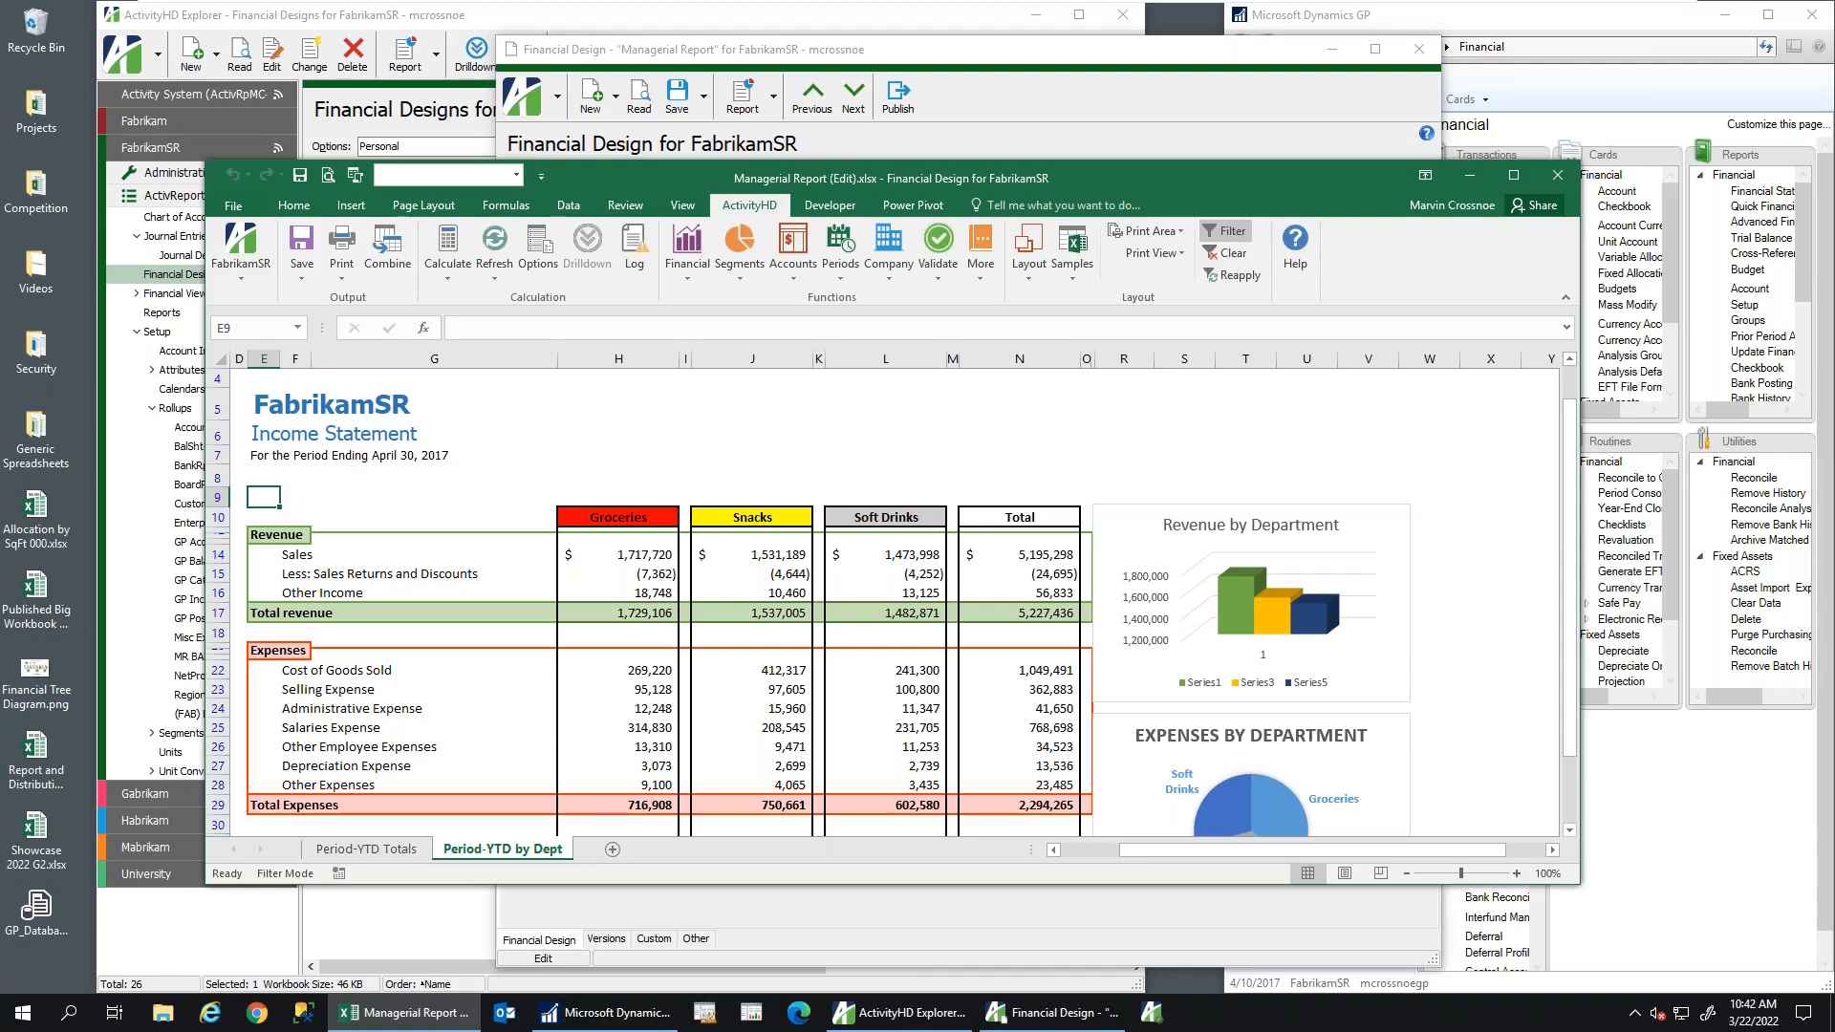
pyautogui.hotkey('alt', 'Tab')
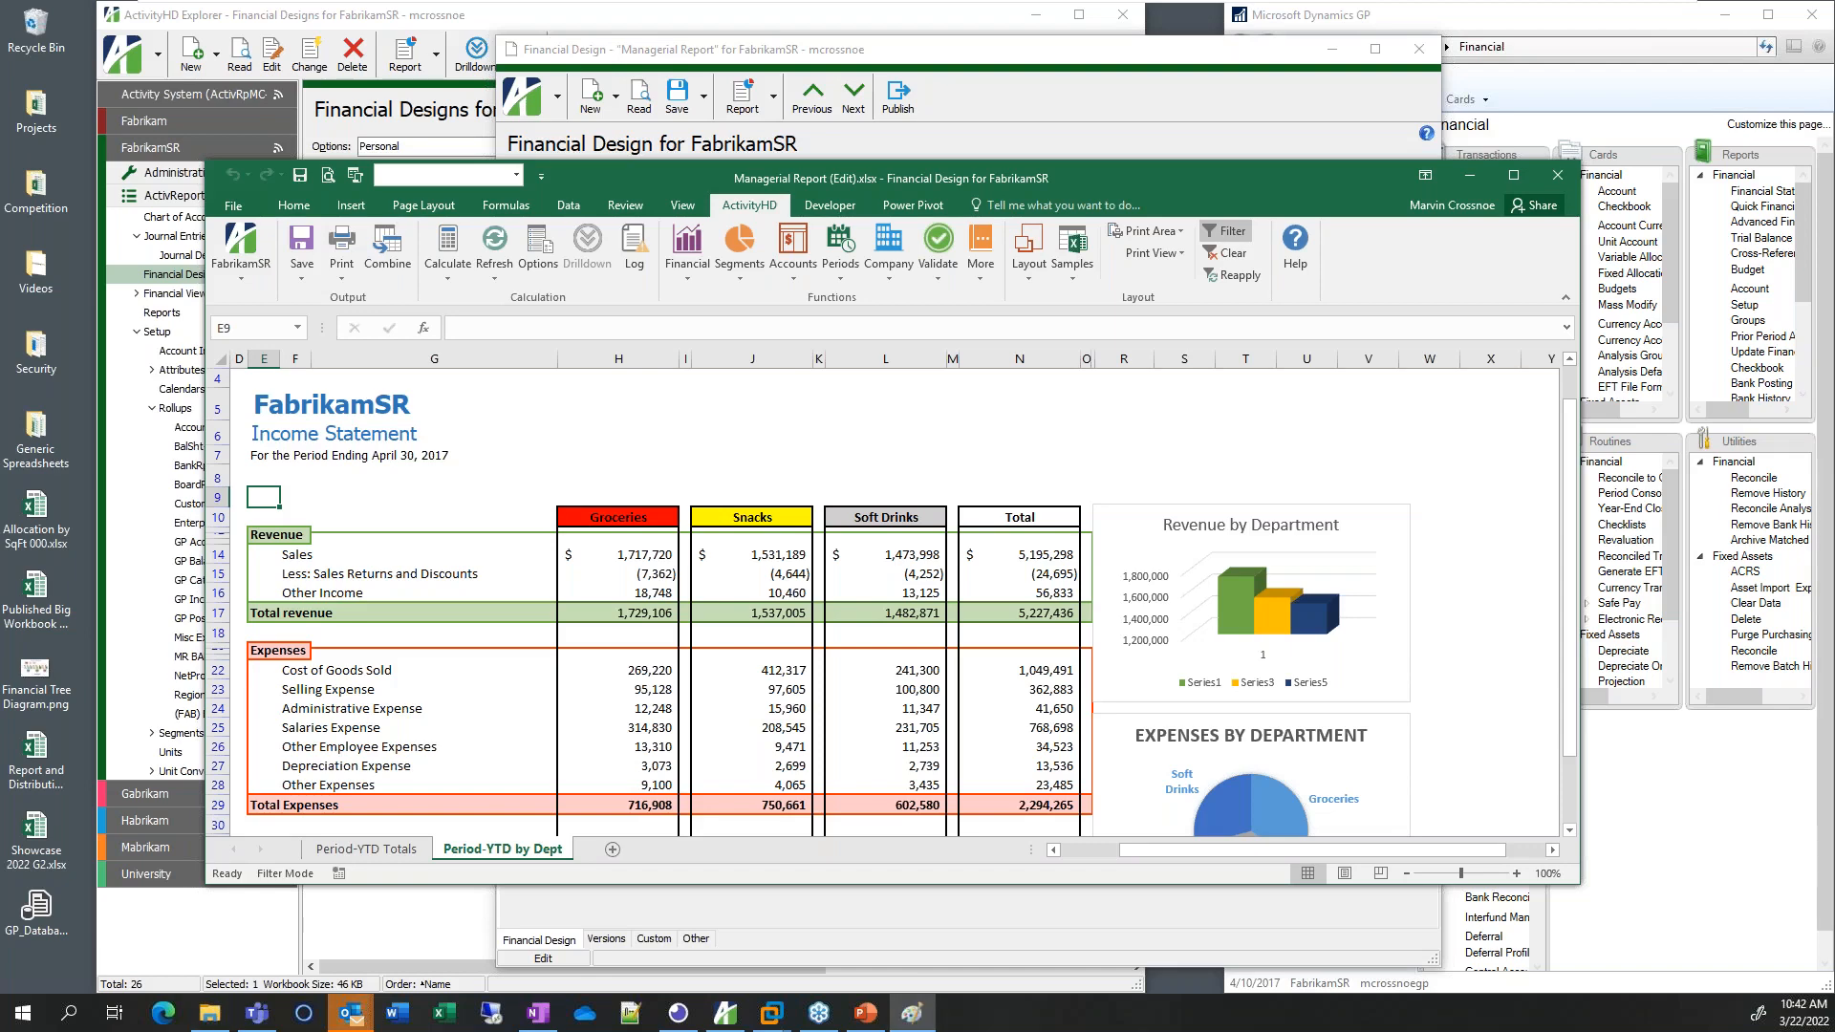
pyautogui.moveTo(1834, 57)
pyautogui.mouseDown()
pyautogui.moveTo(1443, 61)
pyautogui.moveTo(1176, 35)
pyautogui.mouseUp()
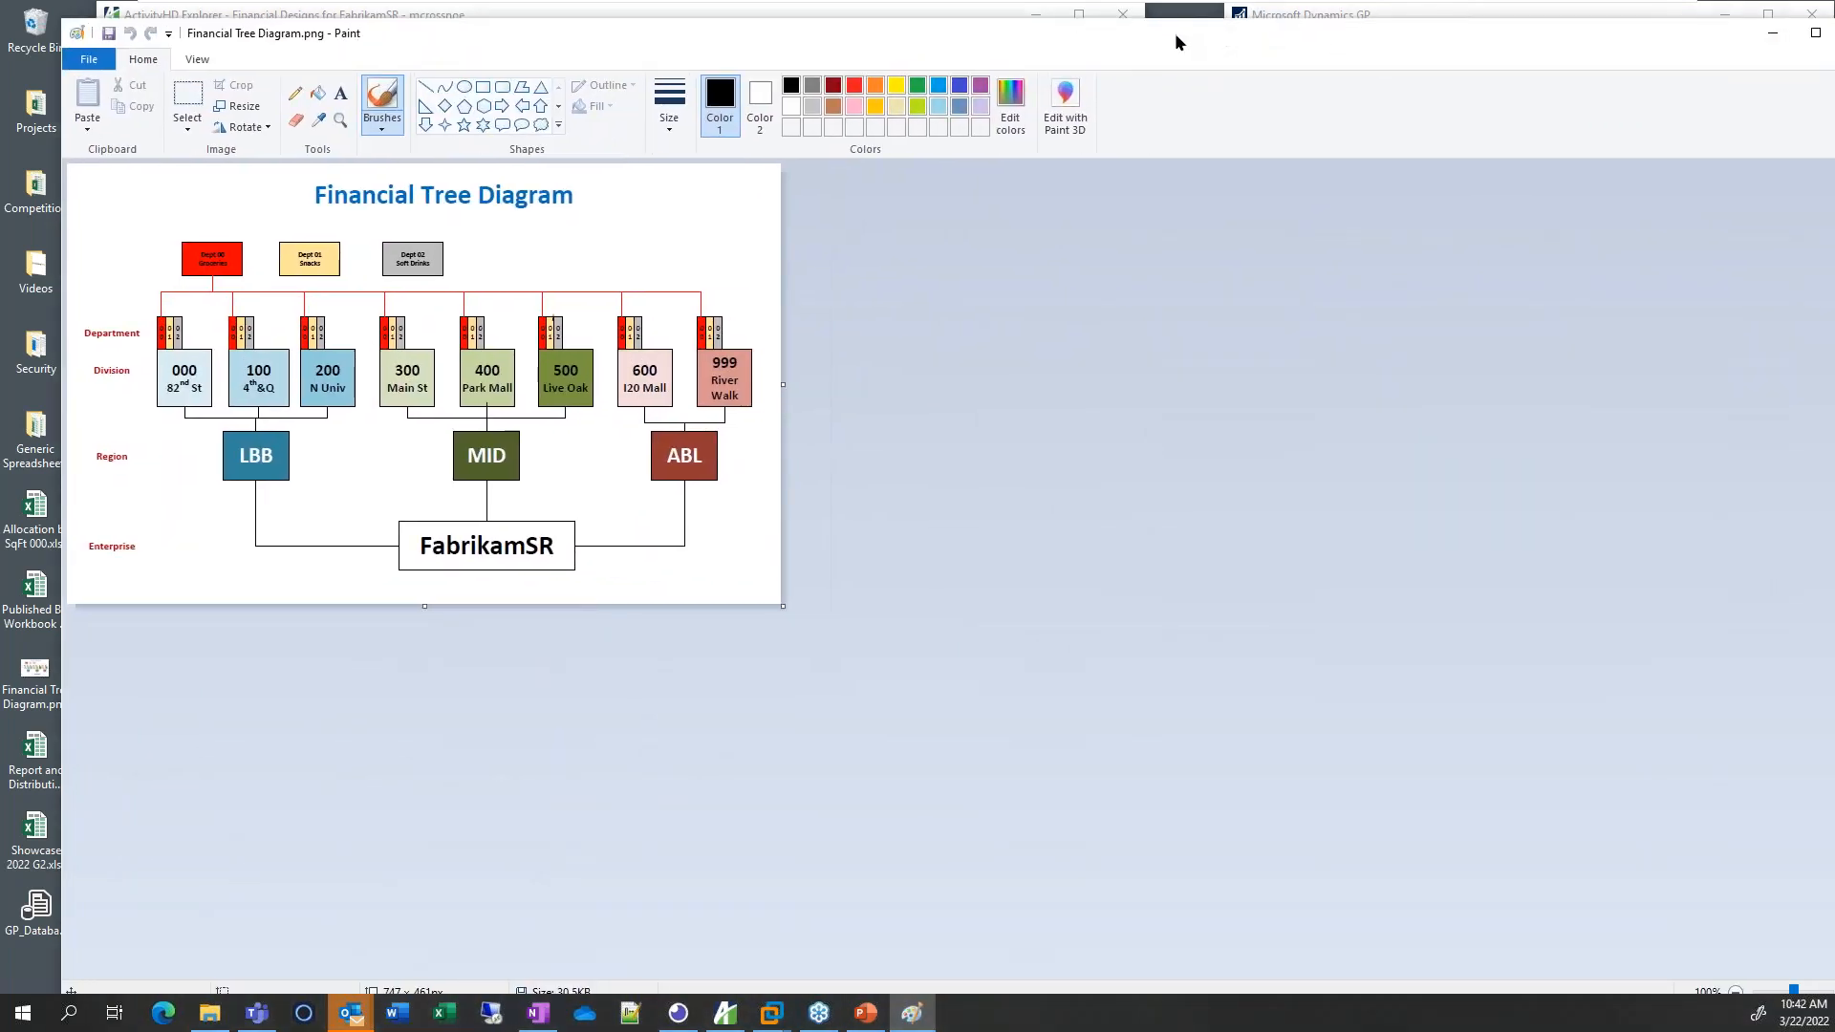
# Zoom the Financial Tree Diagram in Paint to 200%
pyautogui.click(189, 65)
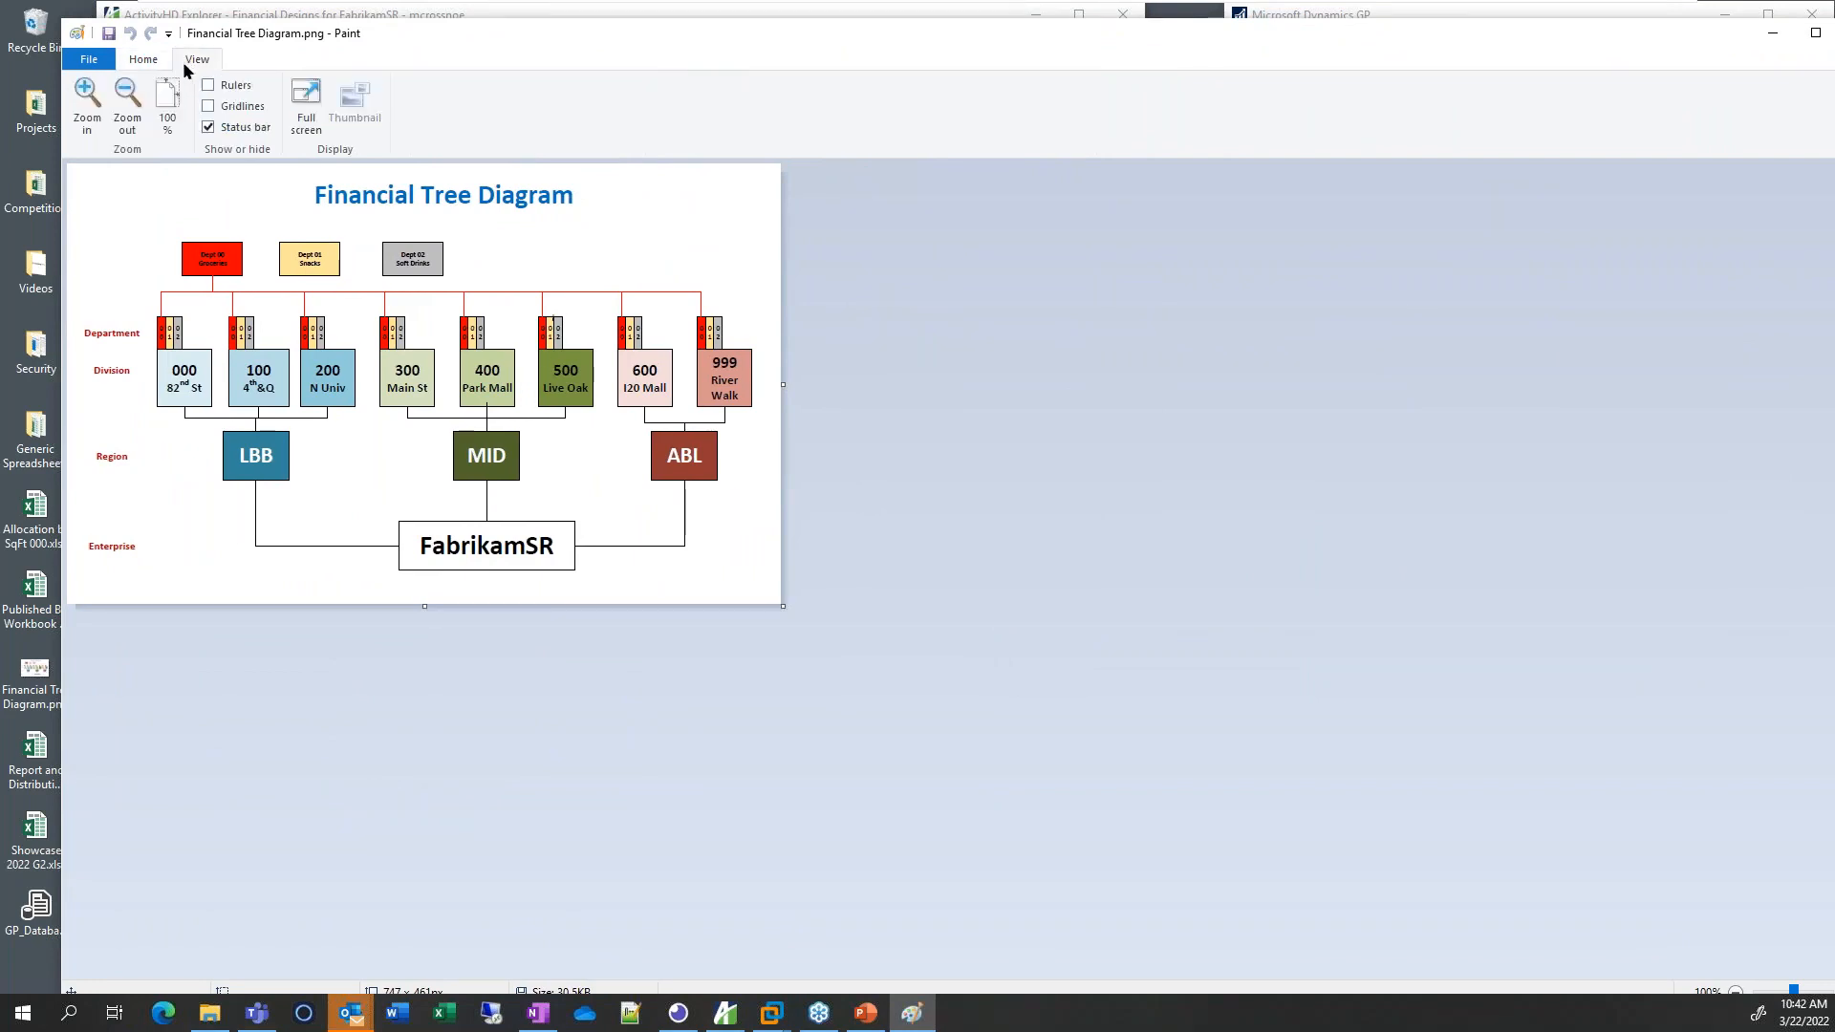
pyautogui.click(128, 105)
pyautogui.click(87, 103)
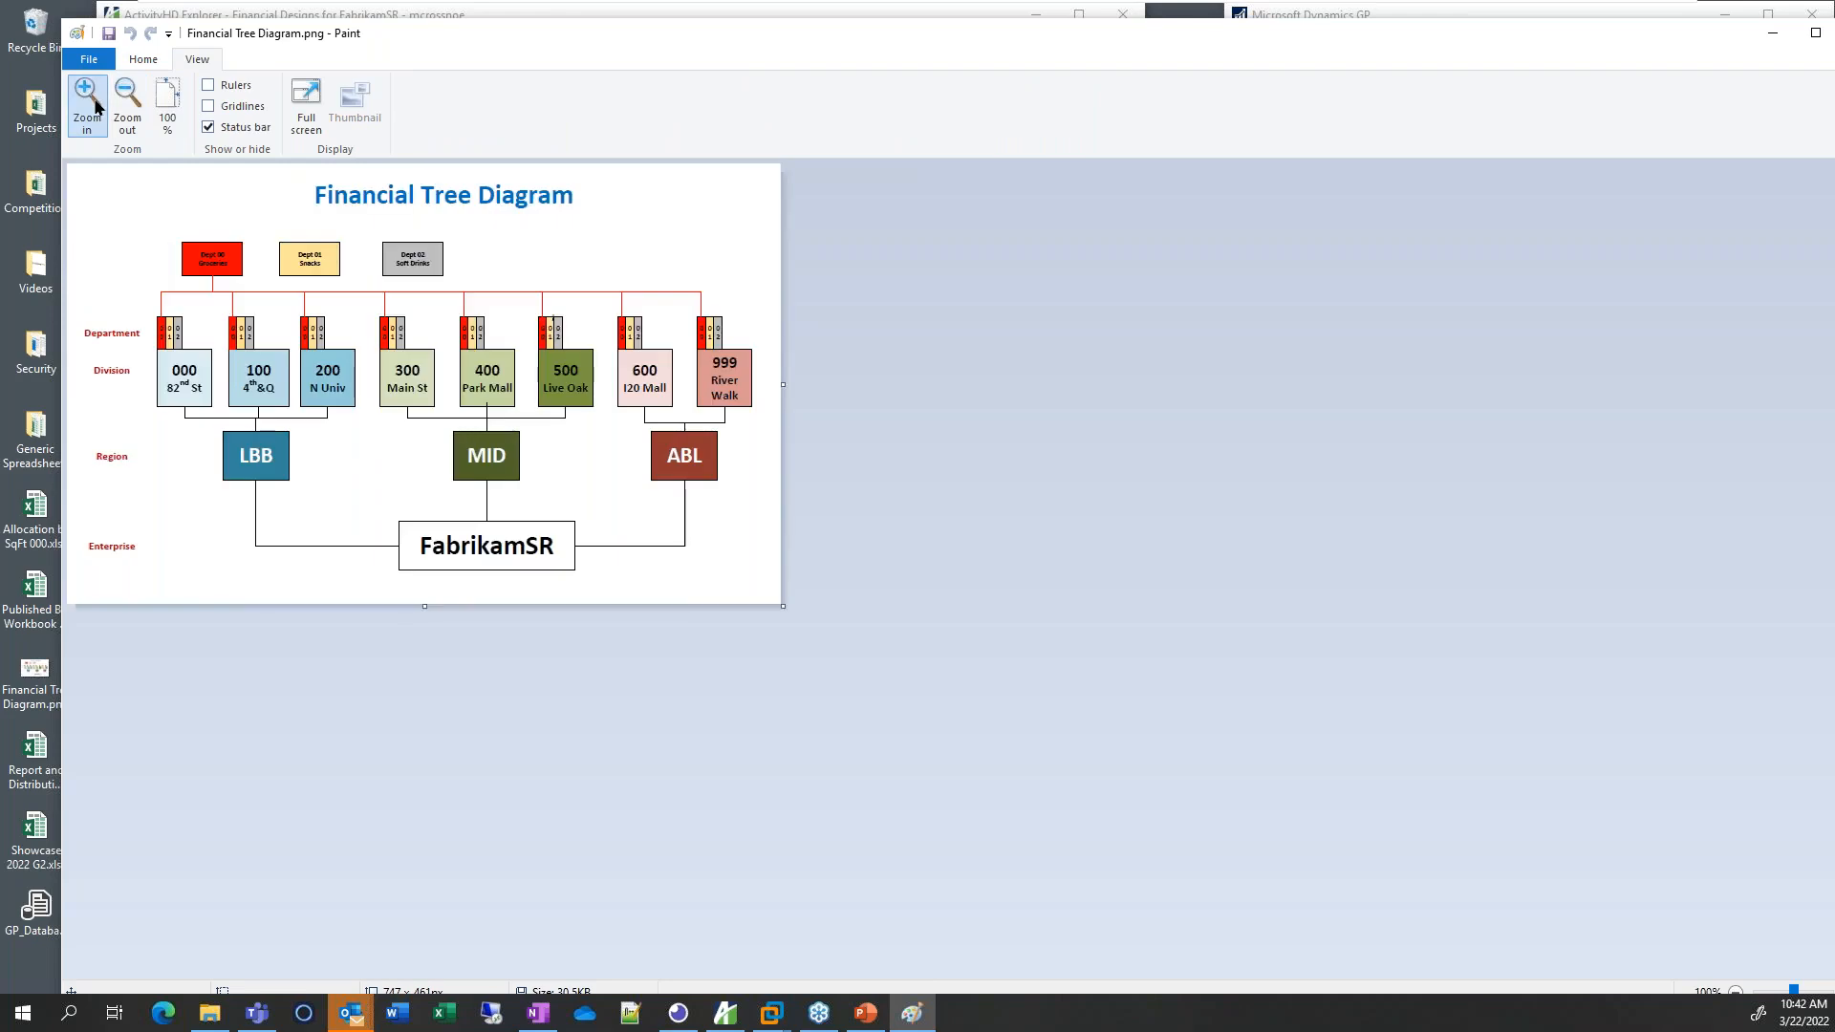
pyautogui.click(86, 104)
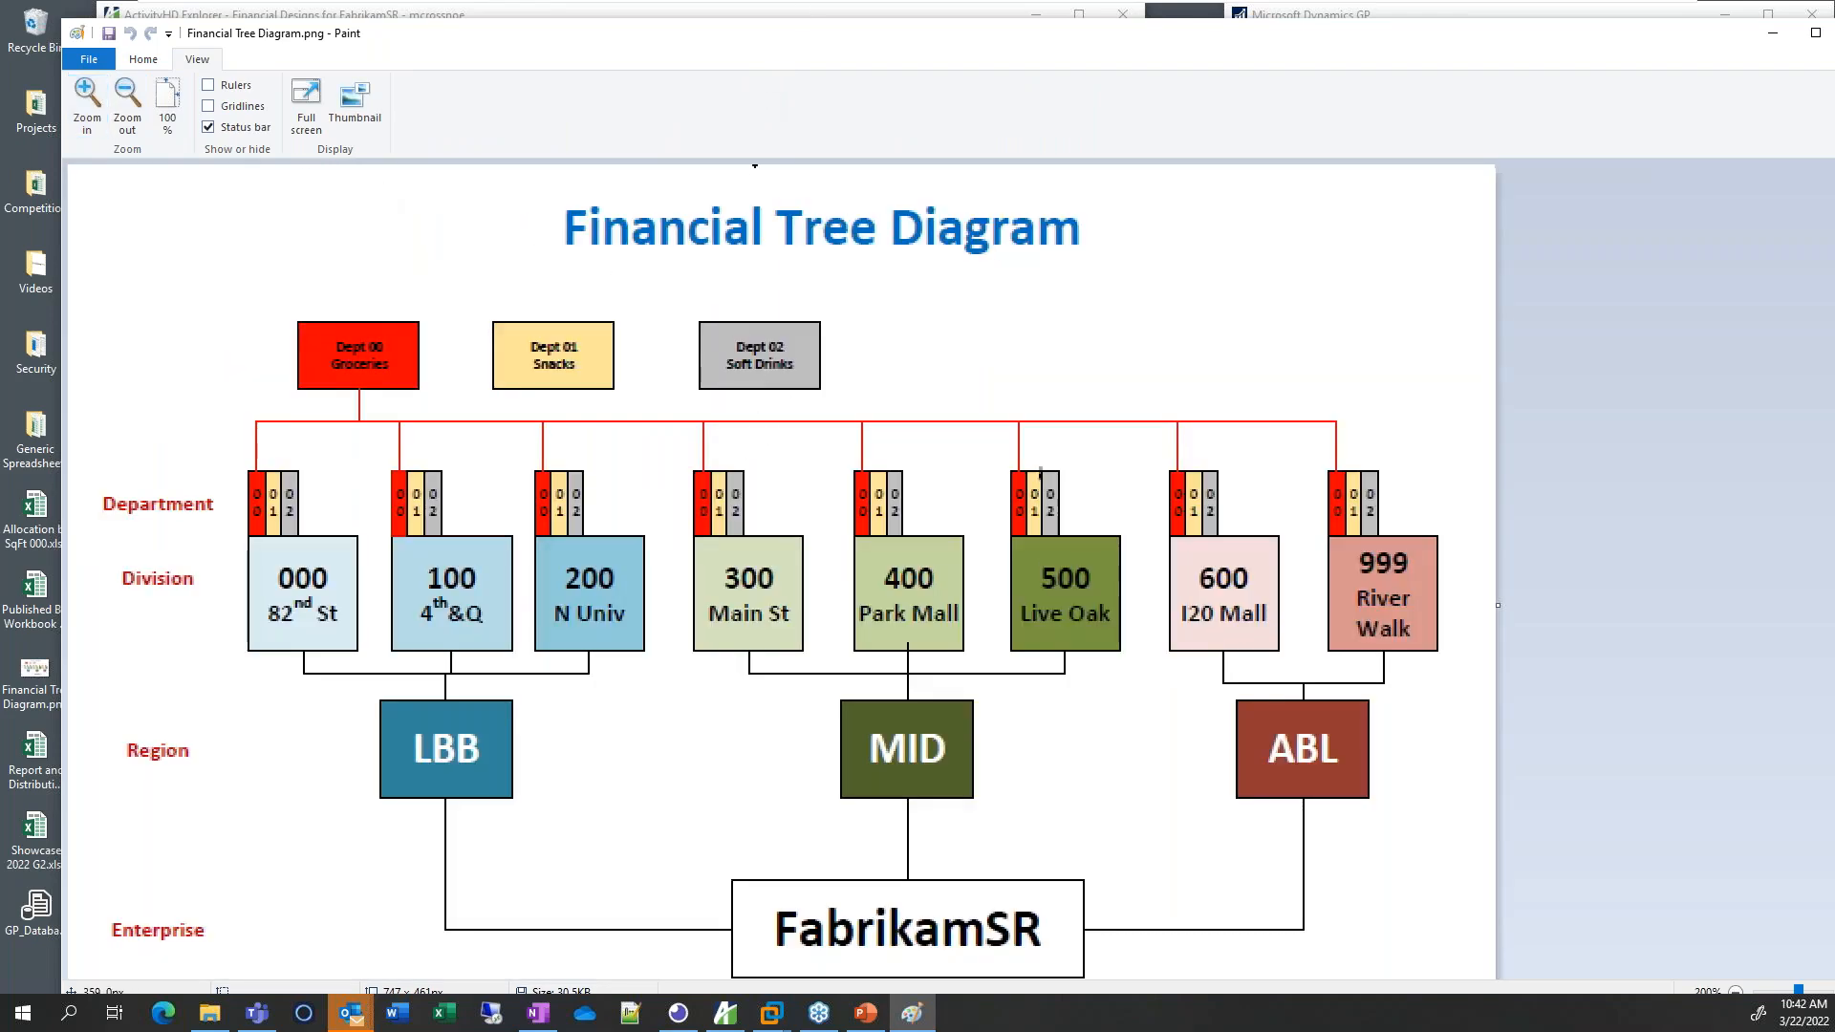
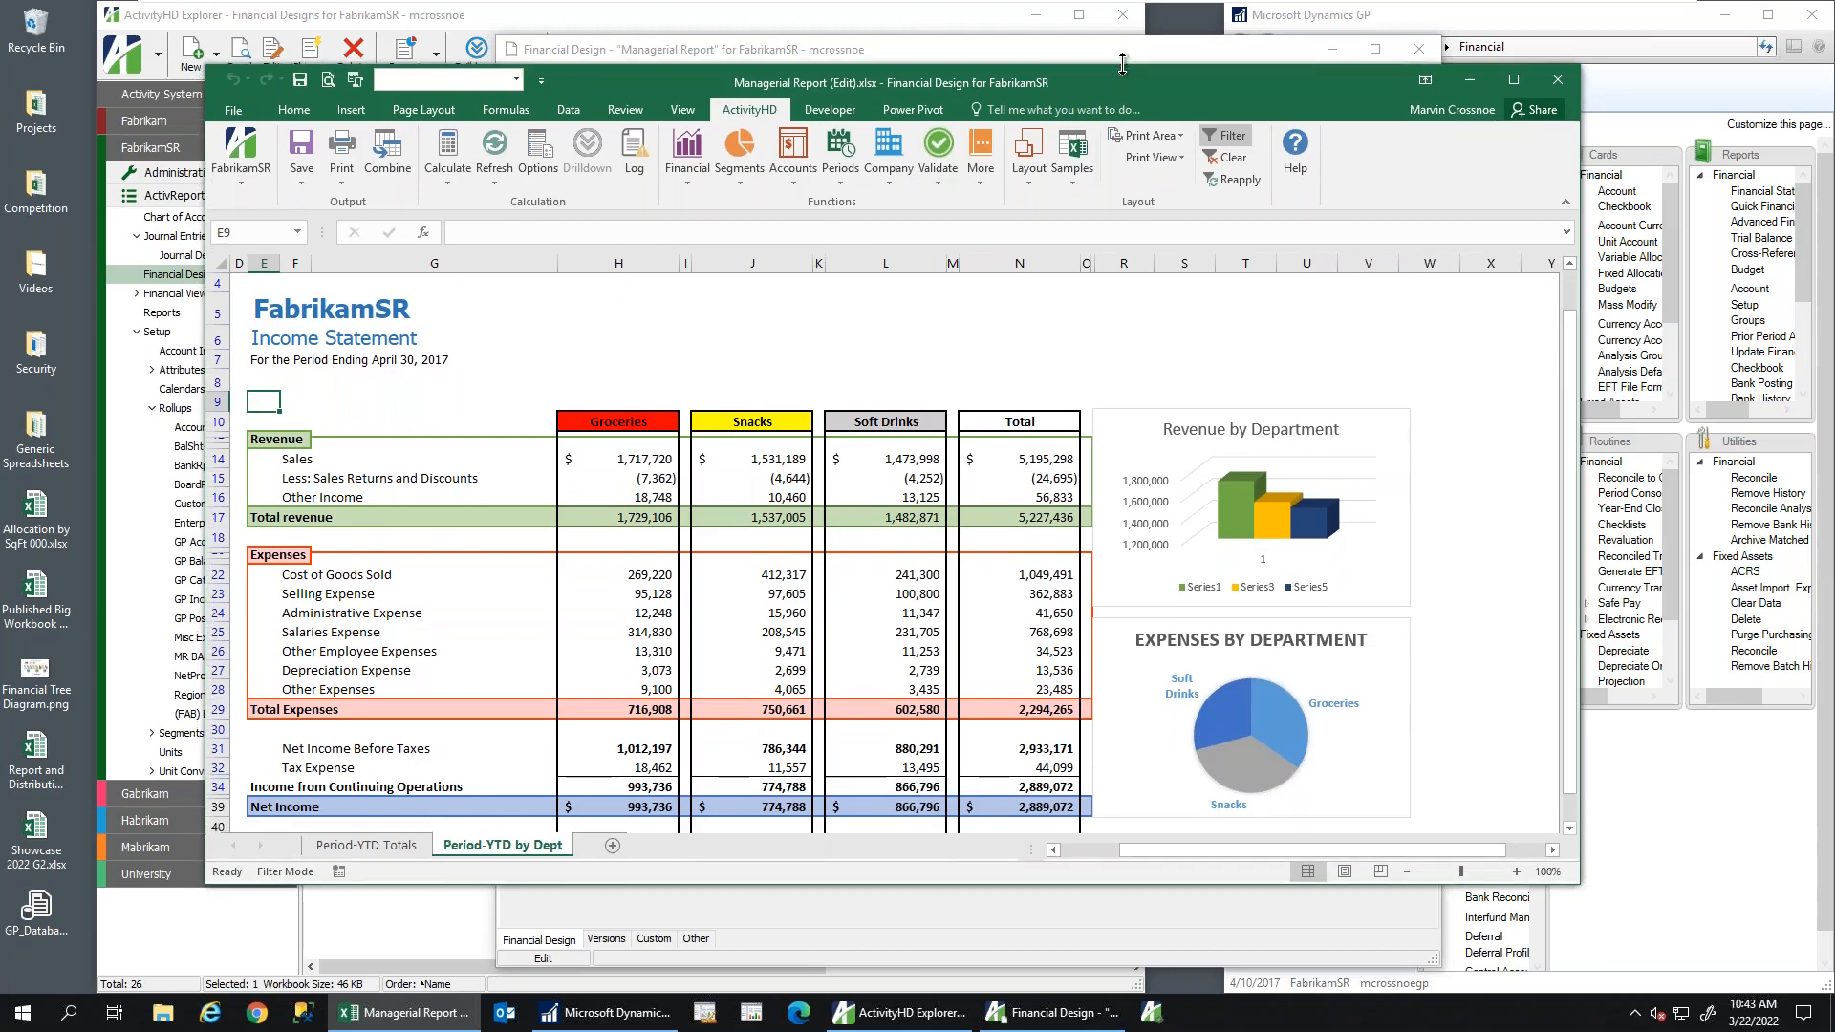
# Add a Division iteration limit for item 000 (82nd St) and recalculate the income statement
pyautogui.click(550, 164)
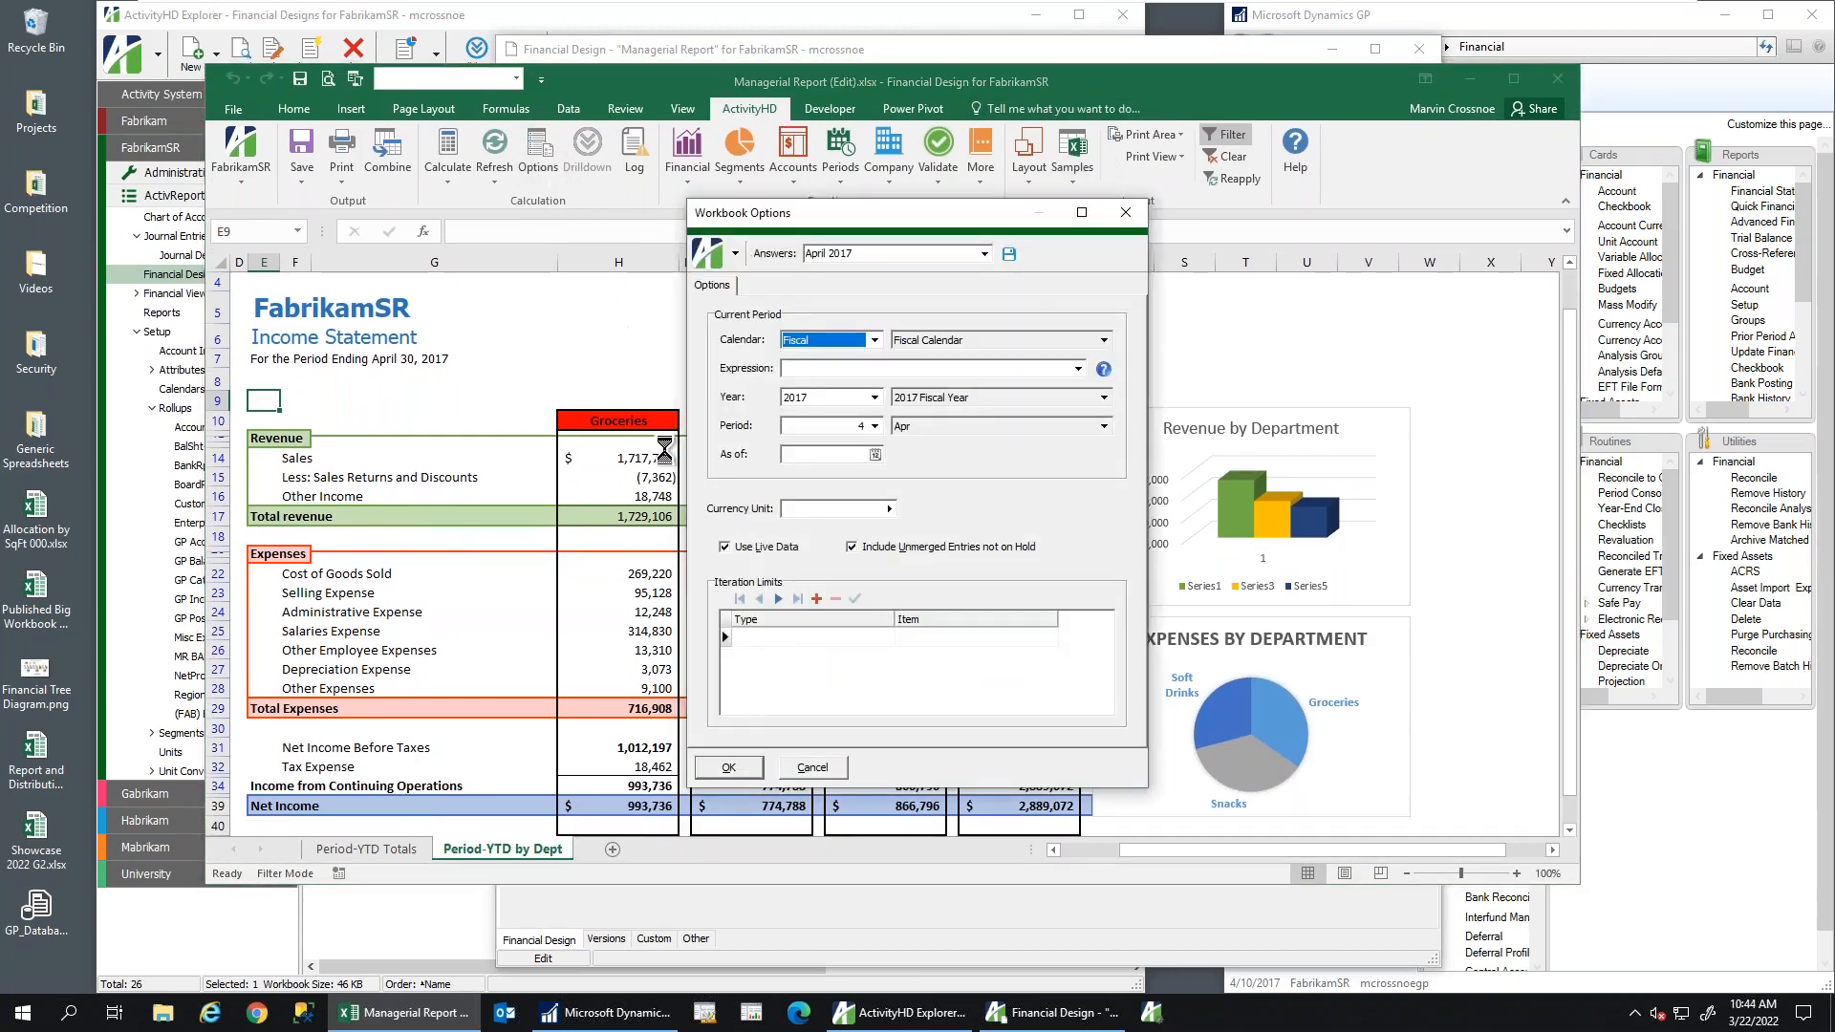
pyautogui.click(800, 638)
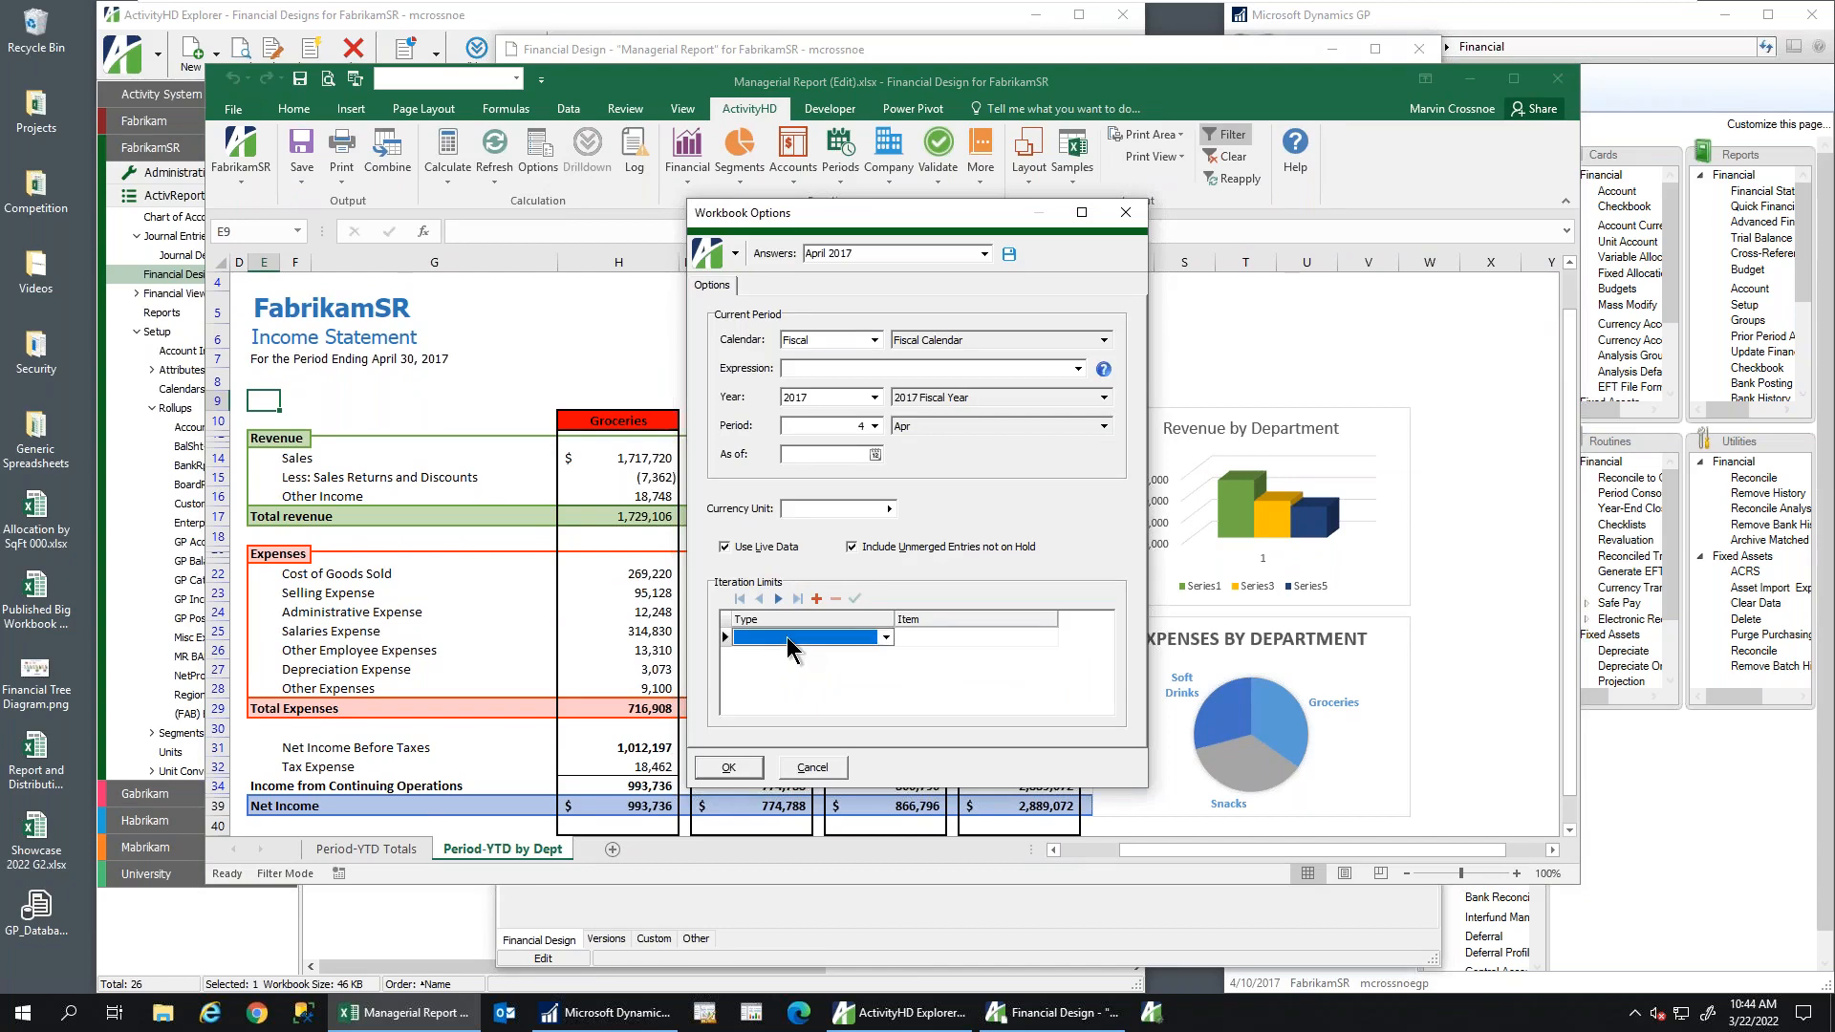
pyautogui.click(887, 639)
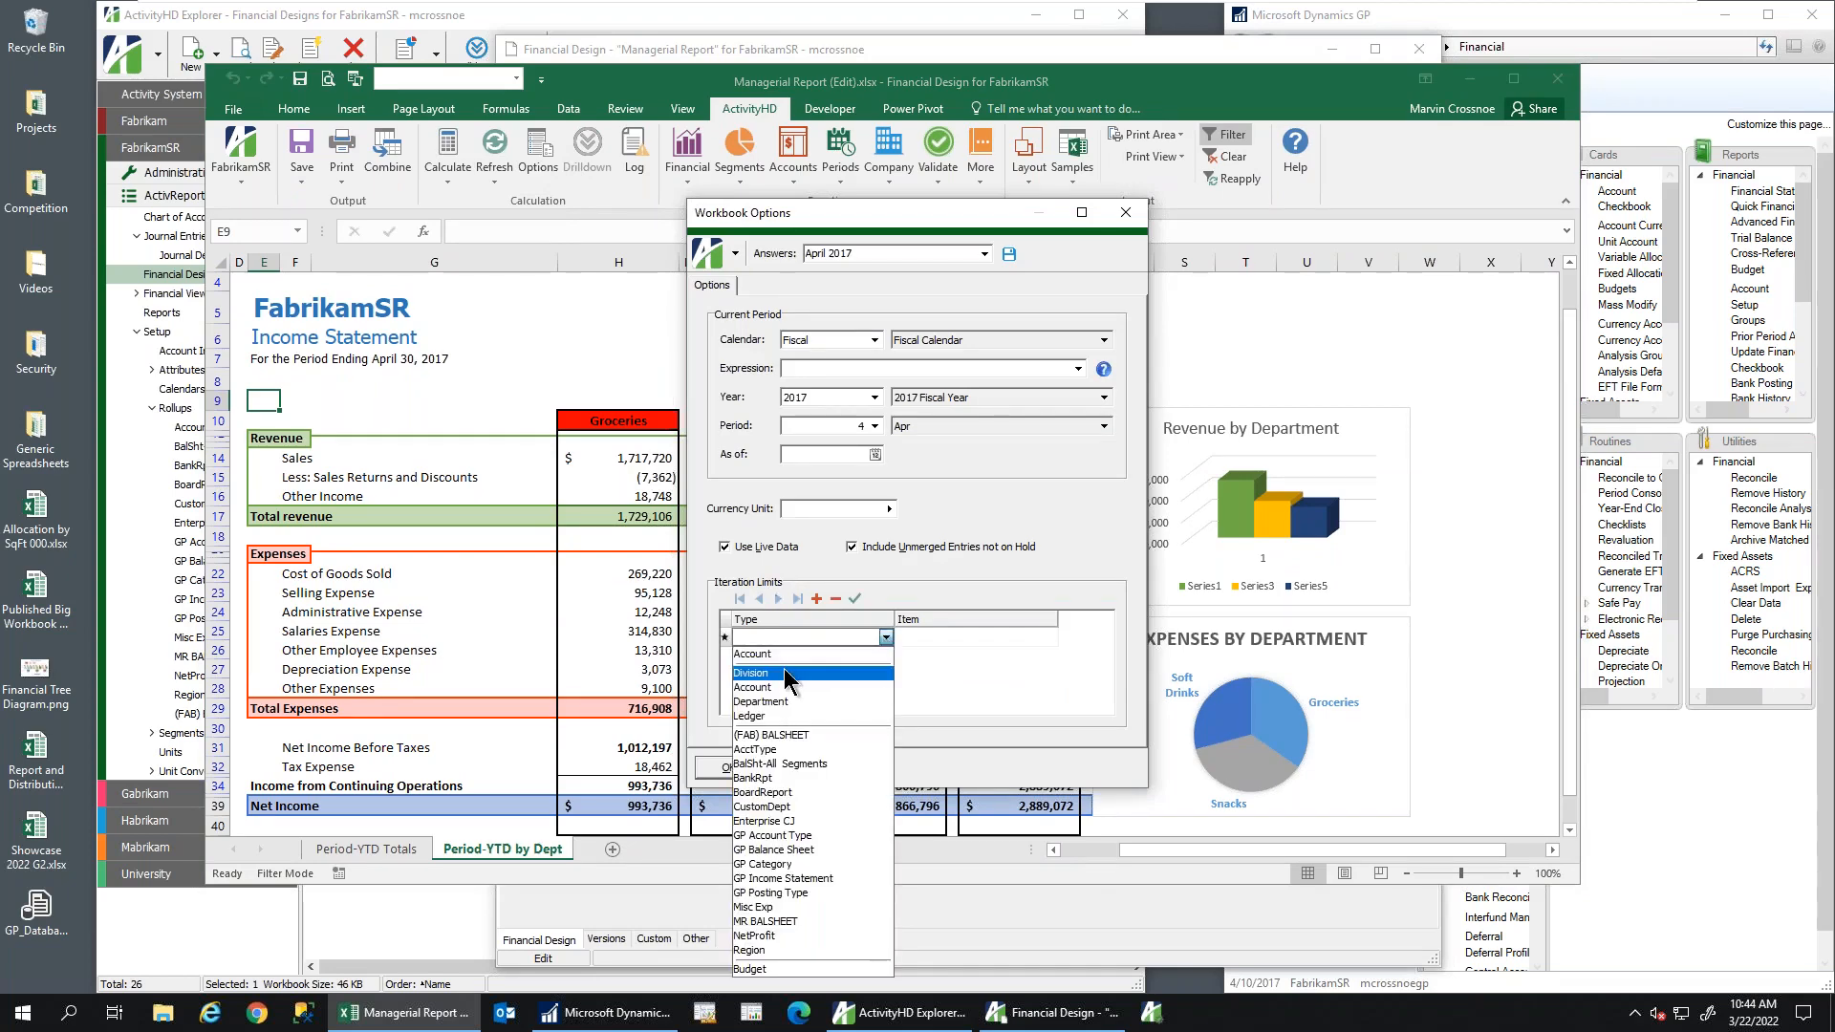
pyautogui.click(784, 674)
pyautogui.click(932, 638)
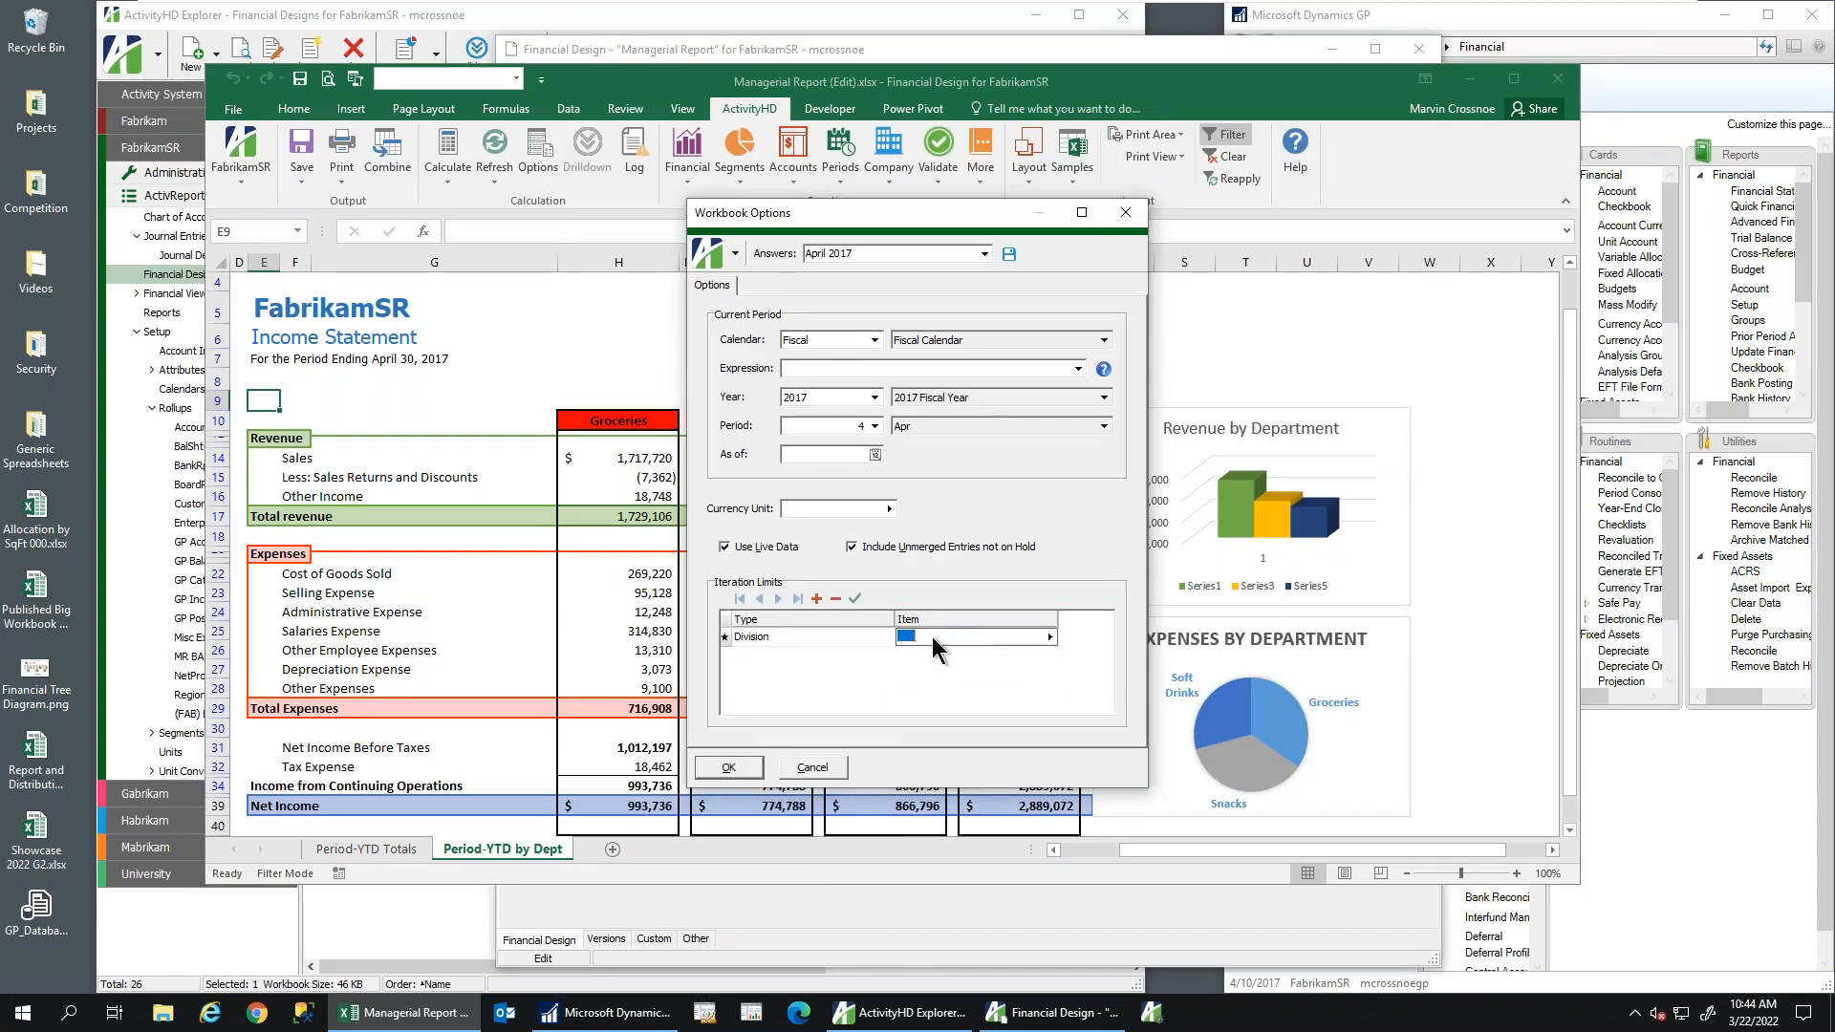
pyautogui.click(1049, 637)
pyautogui.click(1099, 643)
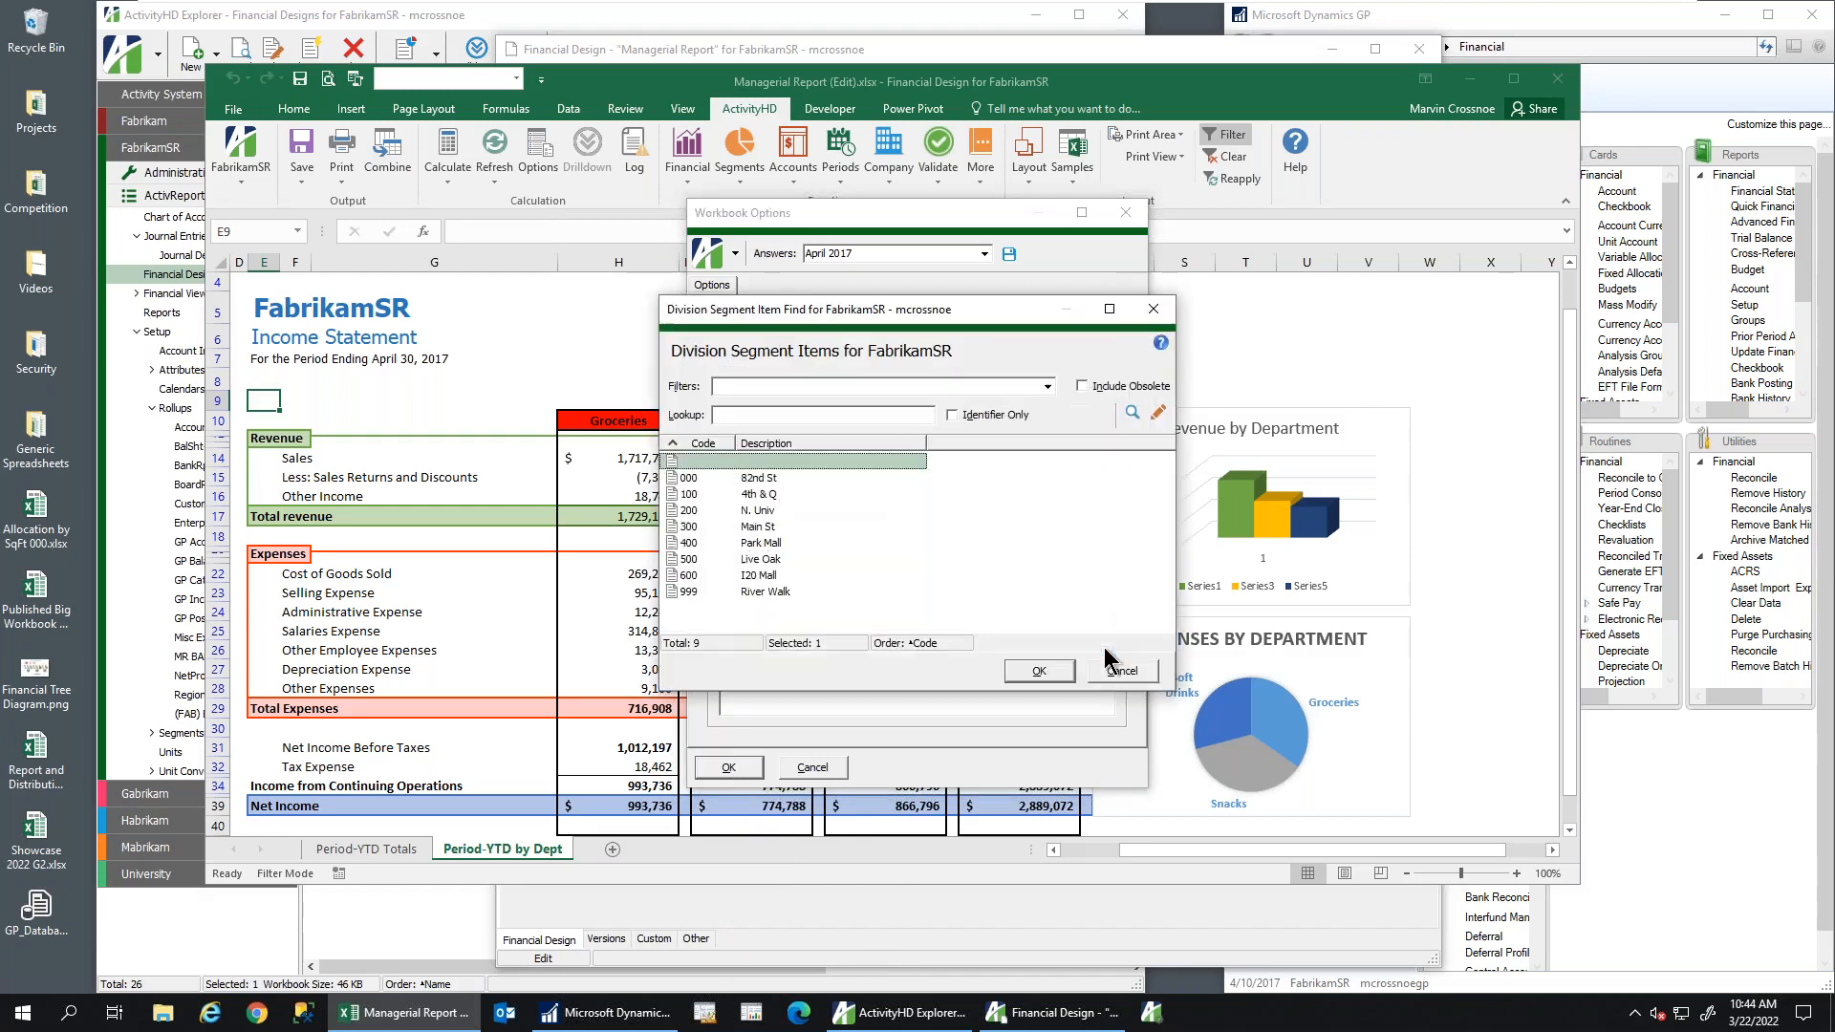
pyautogui.doubleClick(763, 480)
pyautogui.click(731, 767)
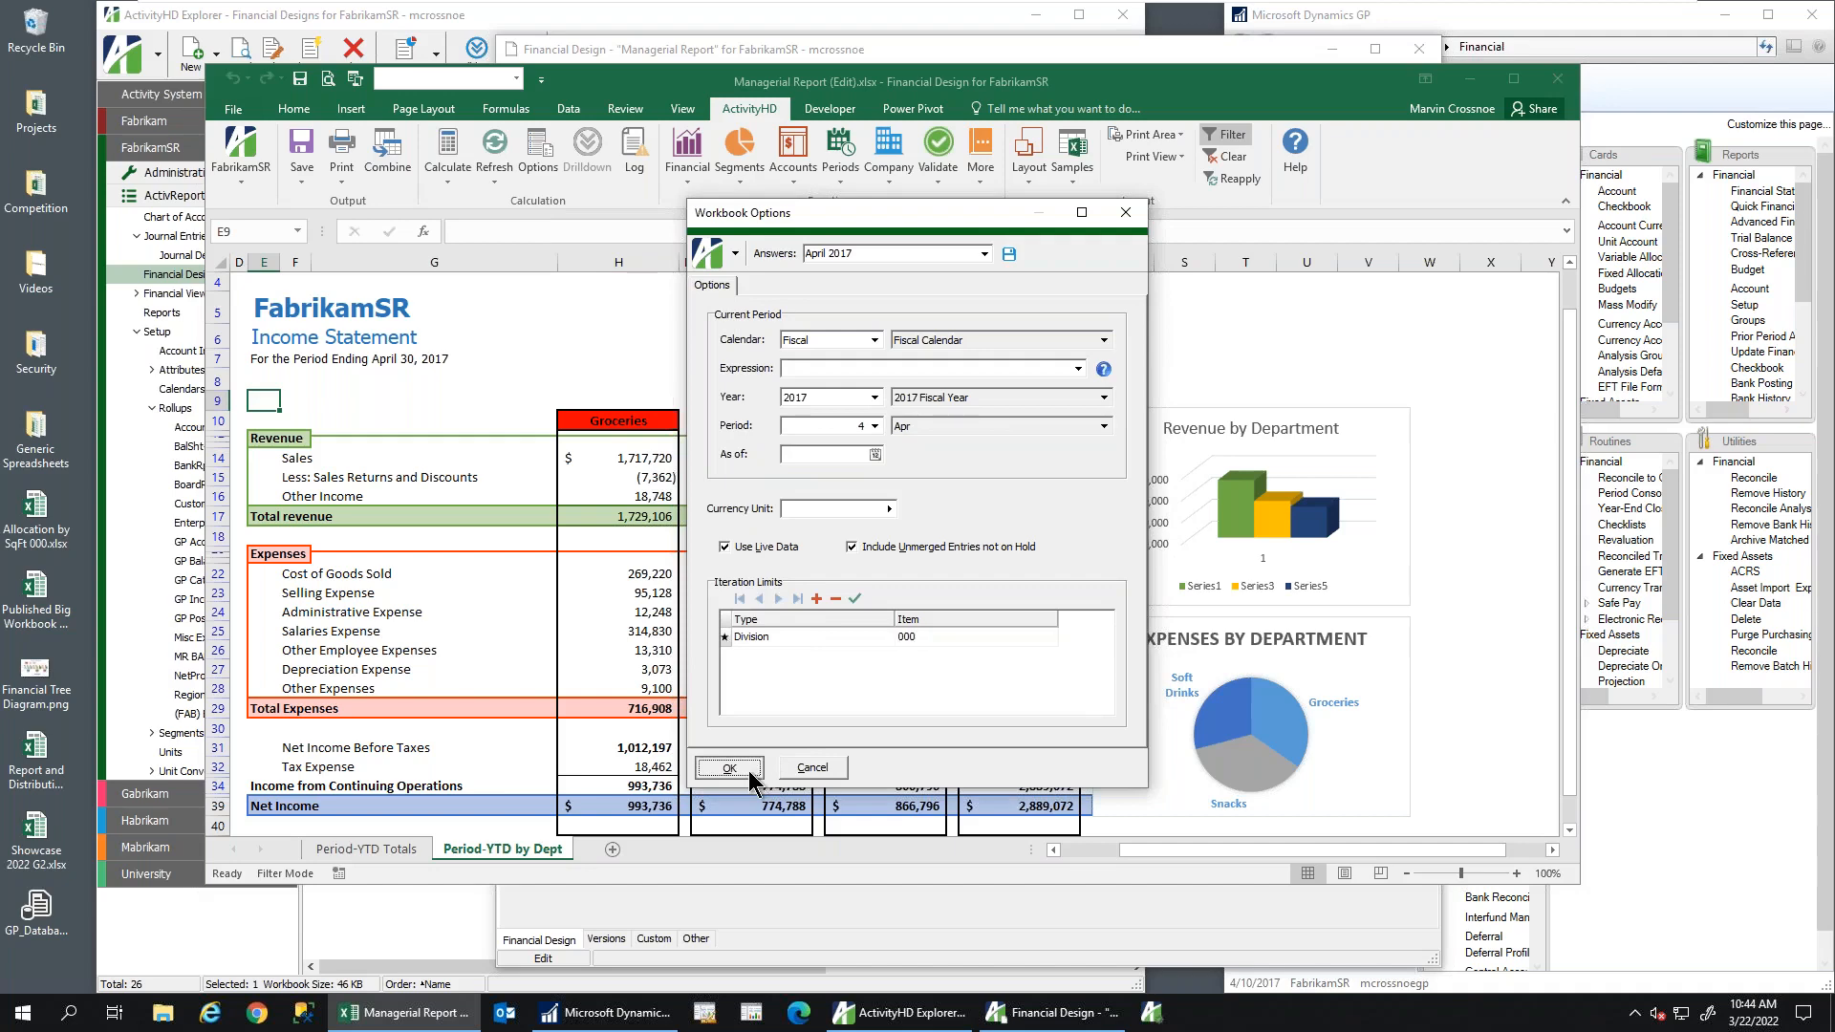
pyautogui.click(447, 148)
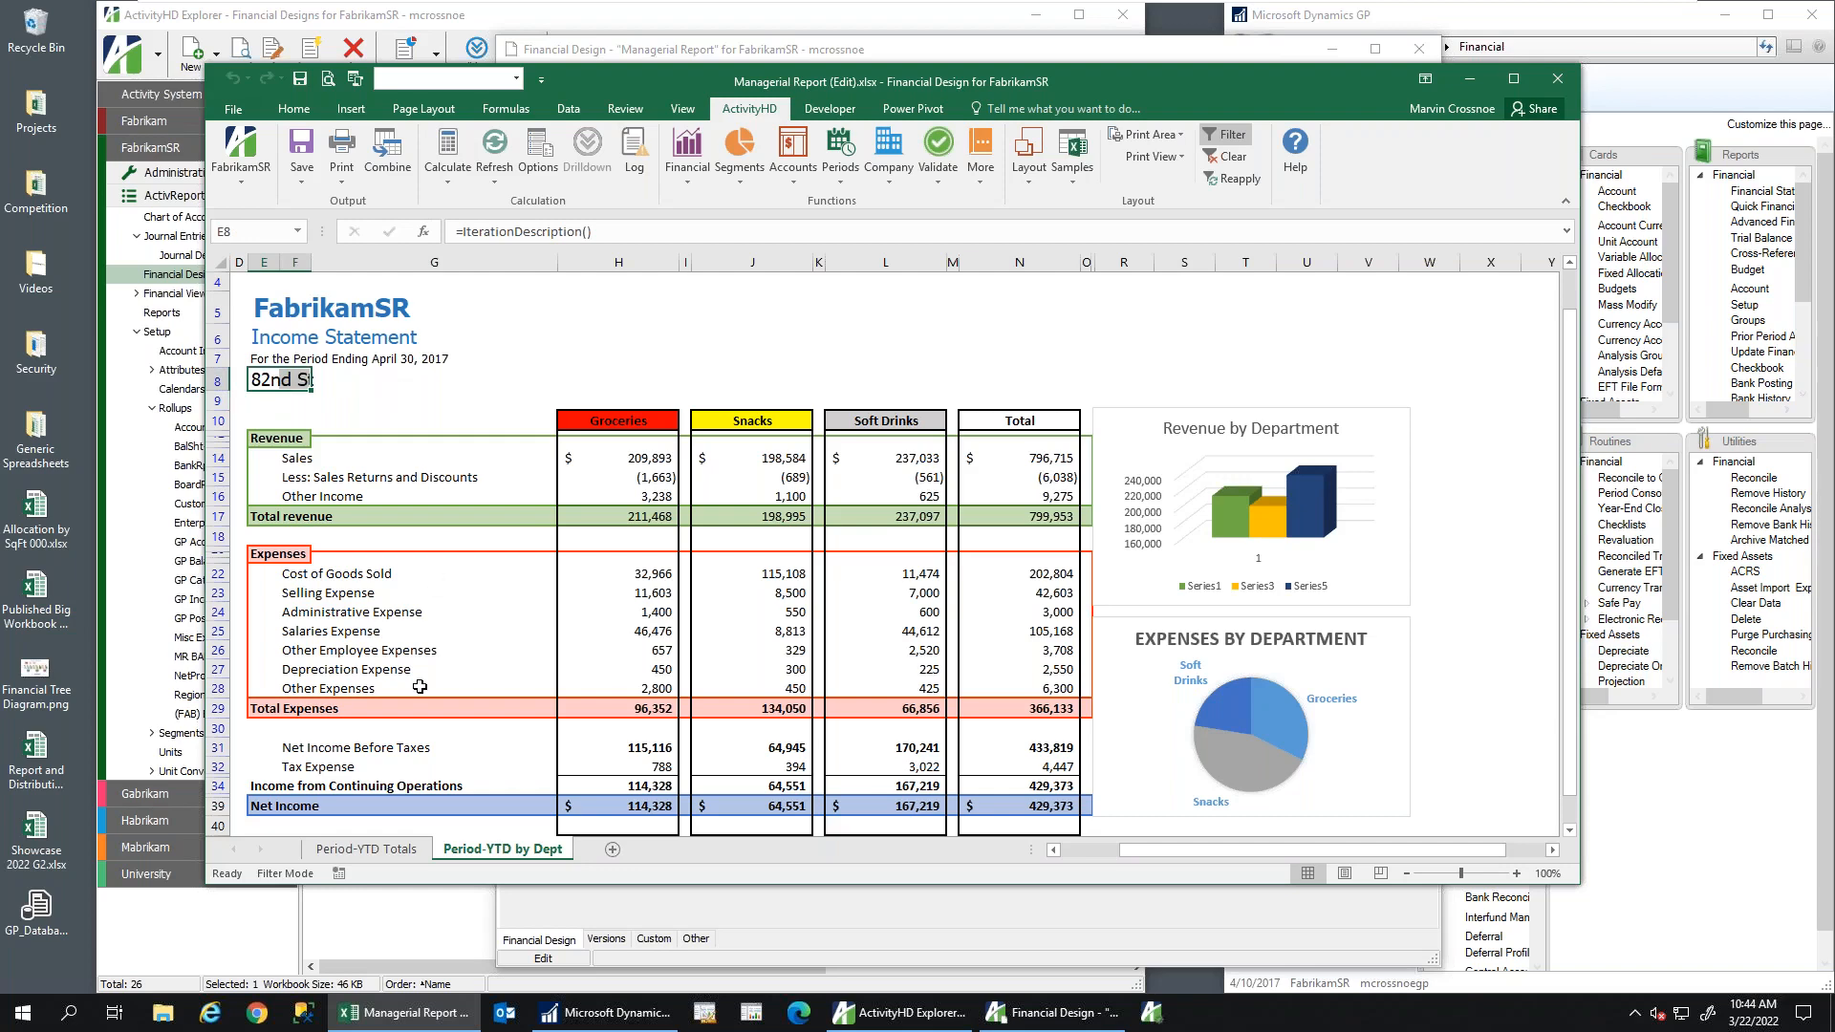
# Check the Apr and Year to Date totals on the Period-YTD Totals sheet
pyautogui.click(353, 841)
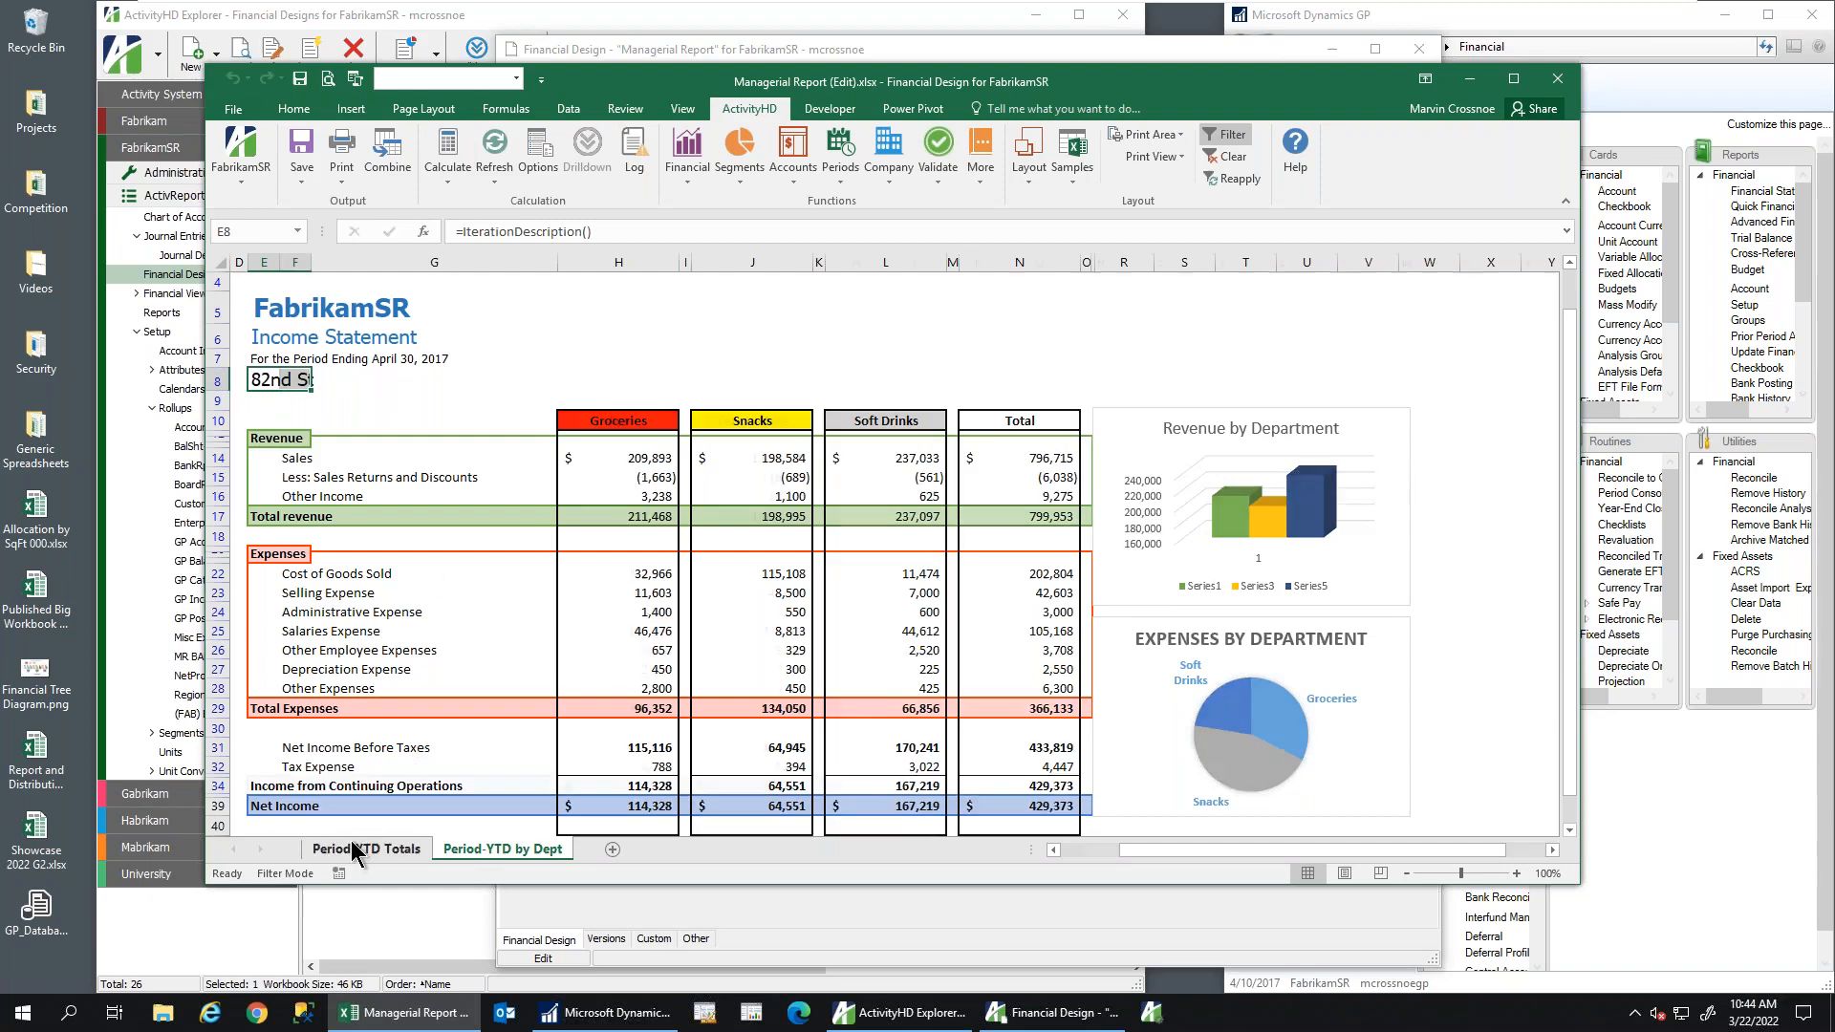
pyautogui.click(634, 261)
pyautogui.click(752, 261)
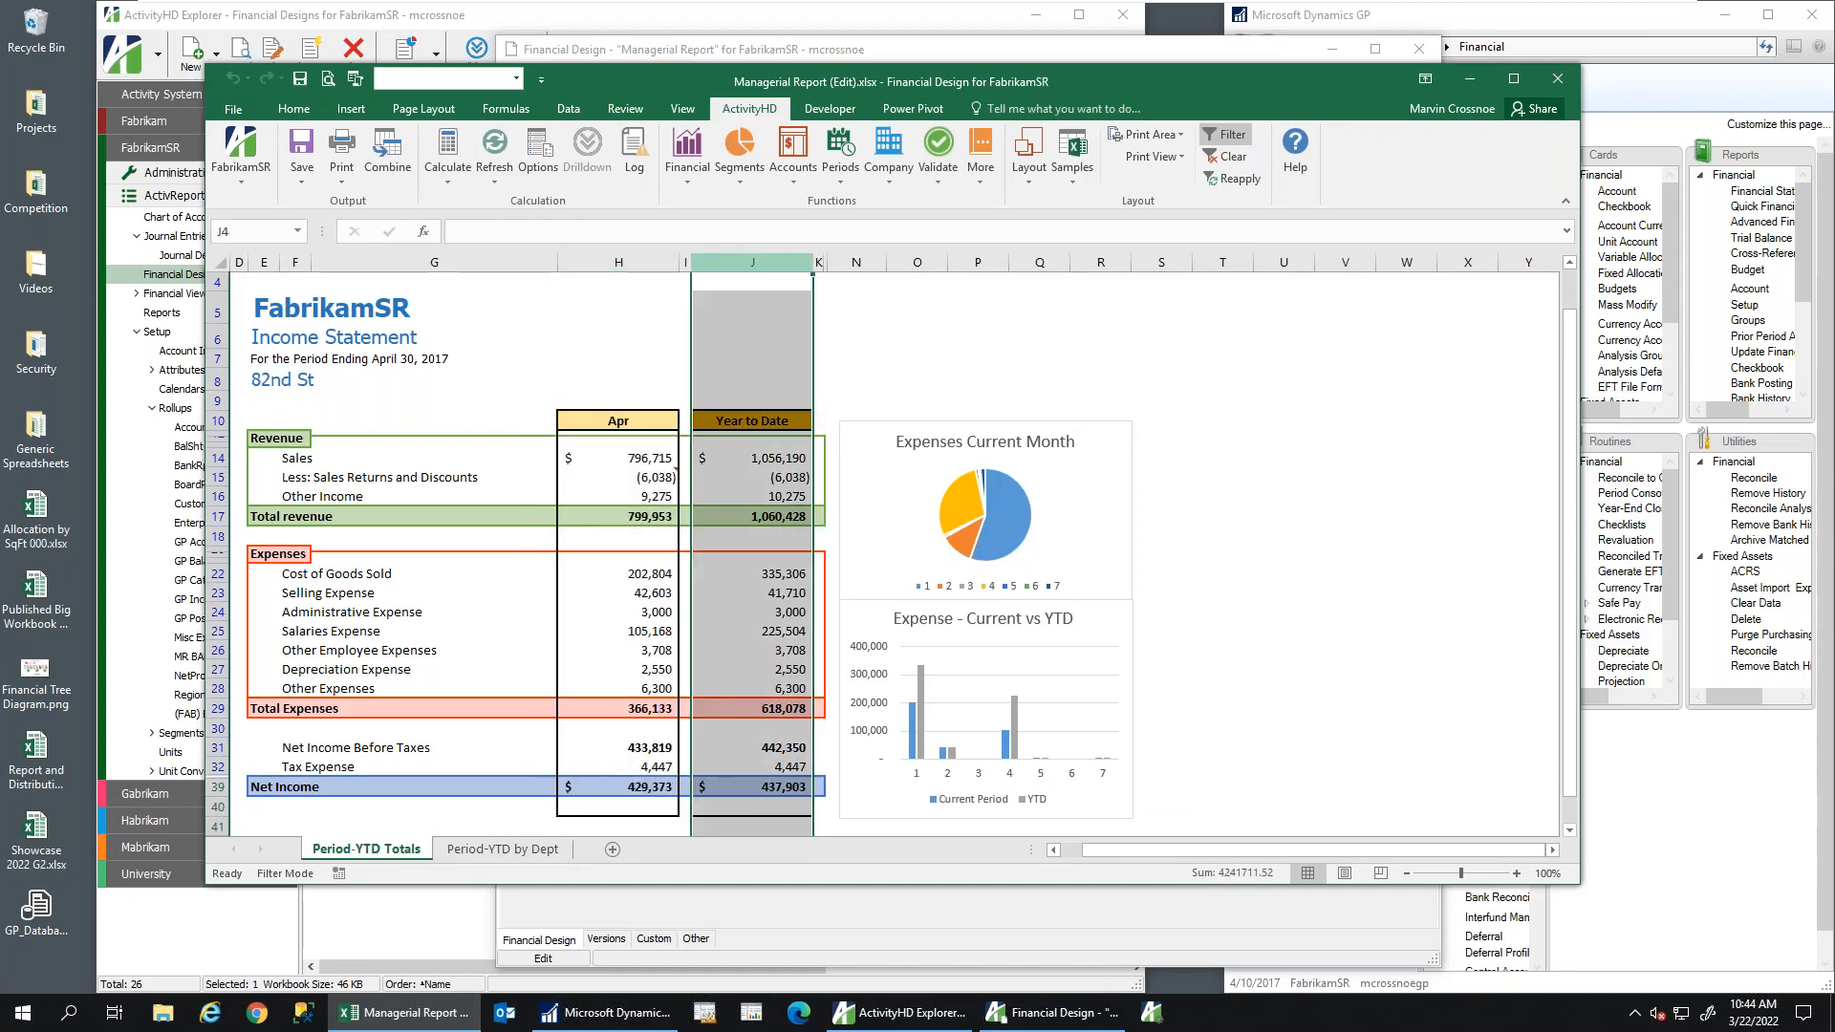
pyautogui.click(502, 849)
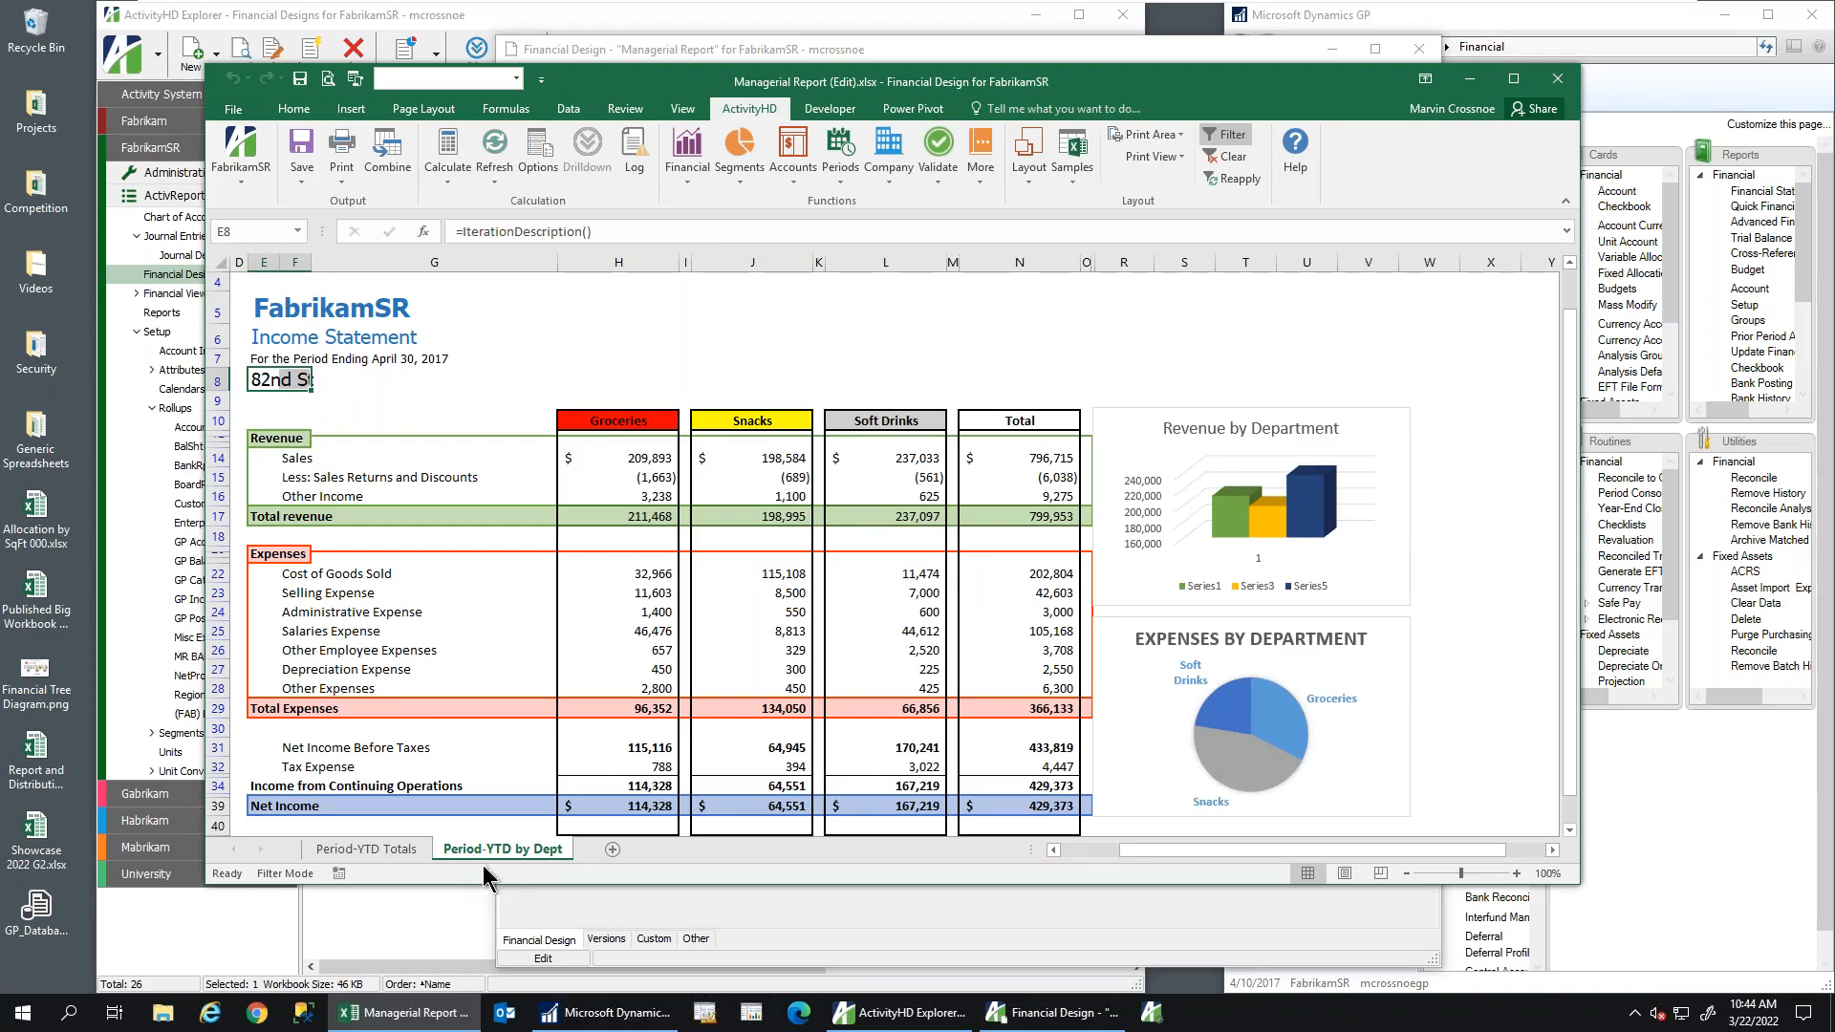
# Change the Division iteration item to 100, recalculate, and check the 4th & Q title in E8
pyautogui.click(538, 158)
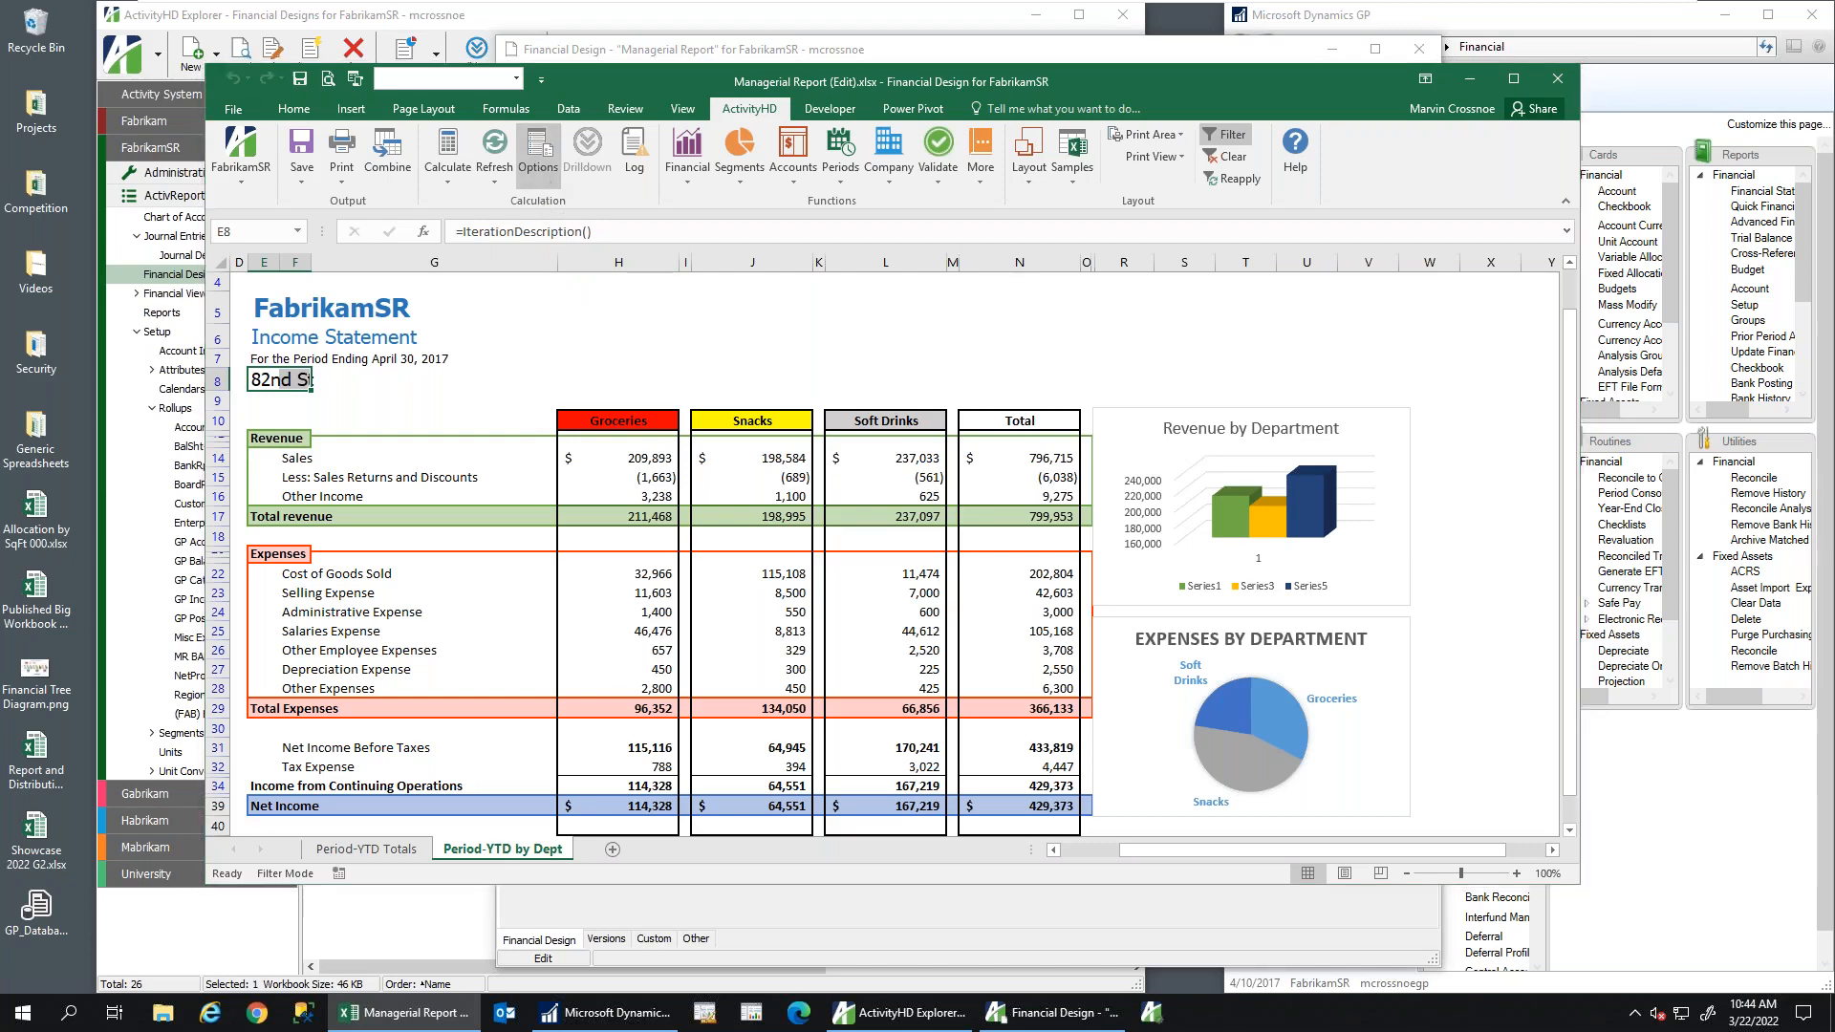
pyautogui.click(904, 637)
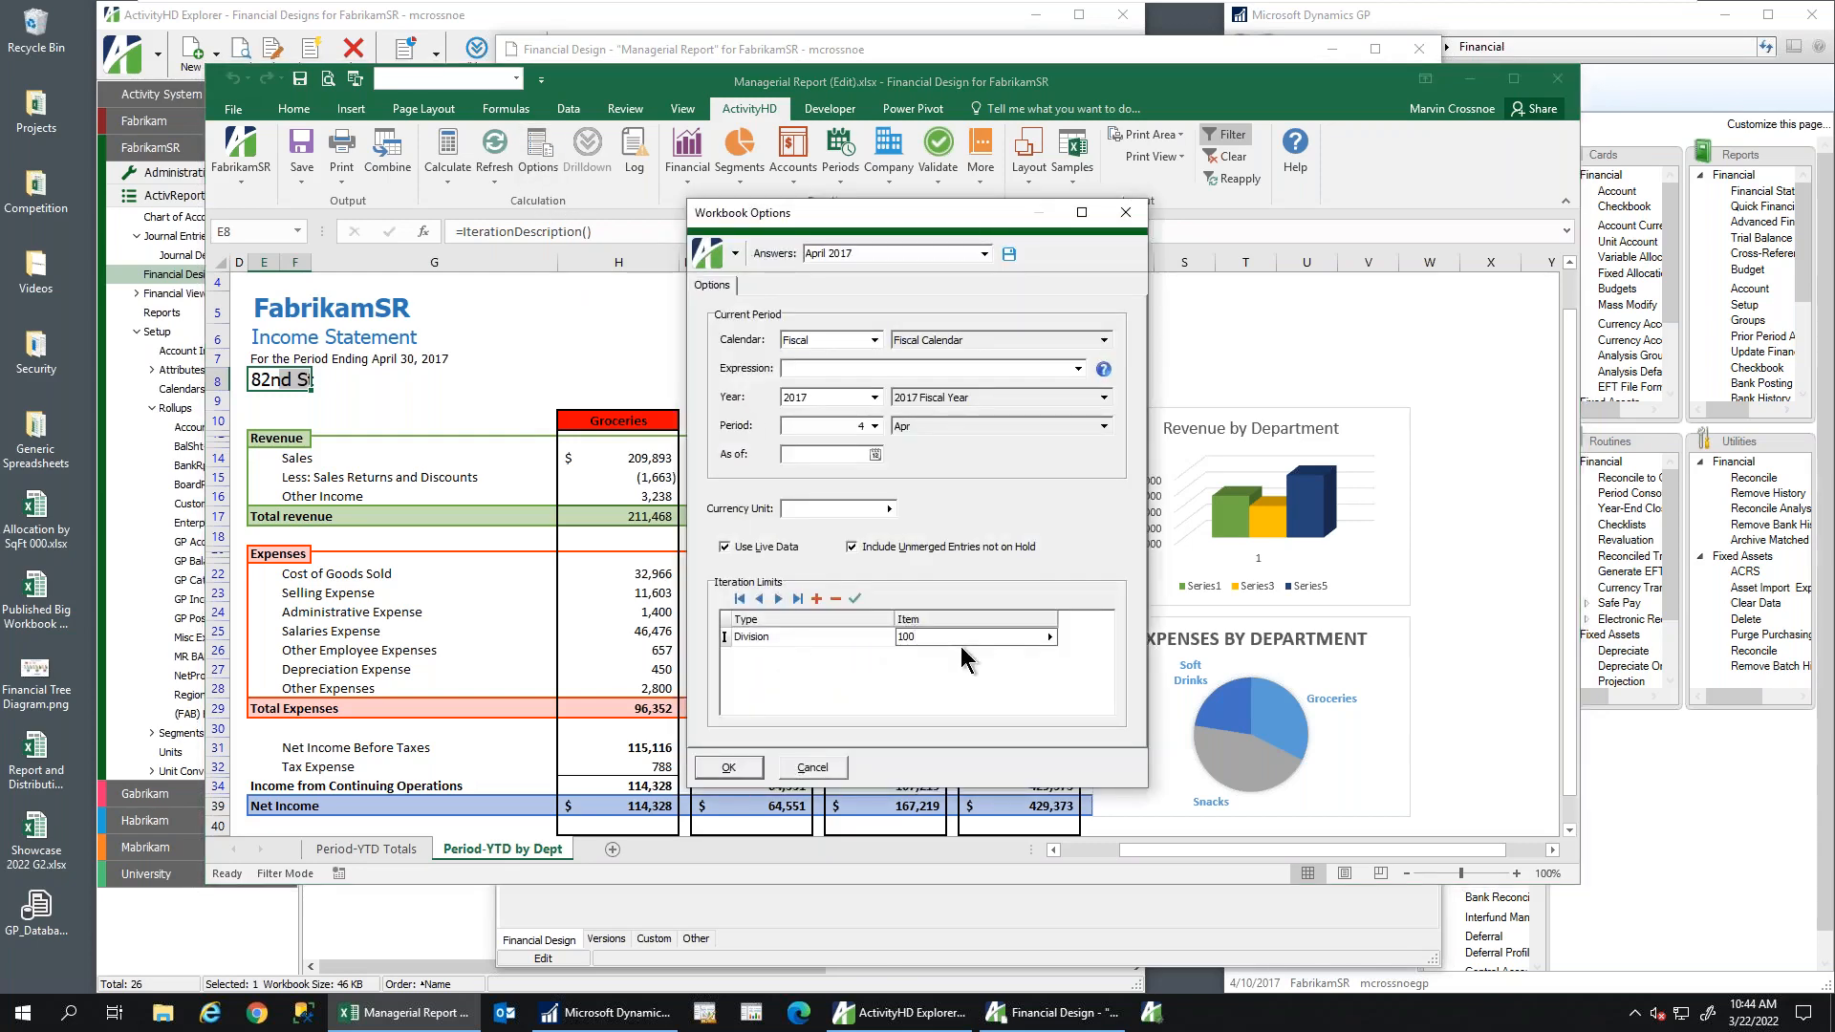
pyautogui.press('Return')
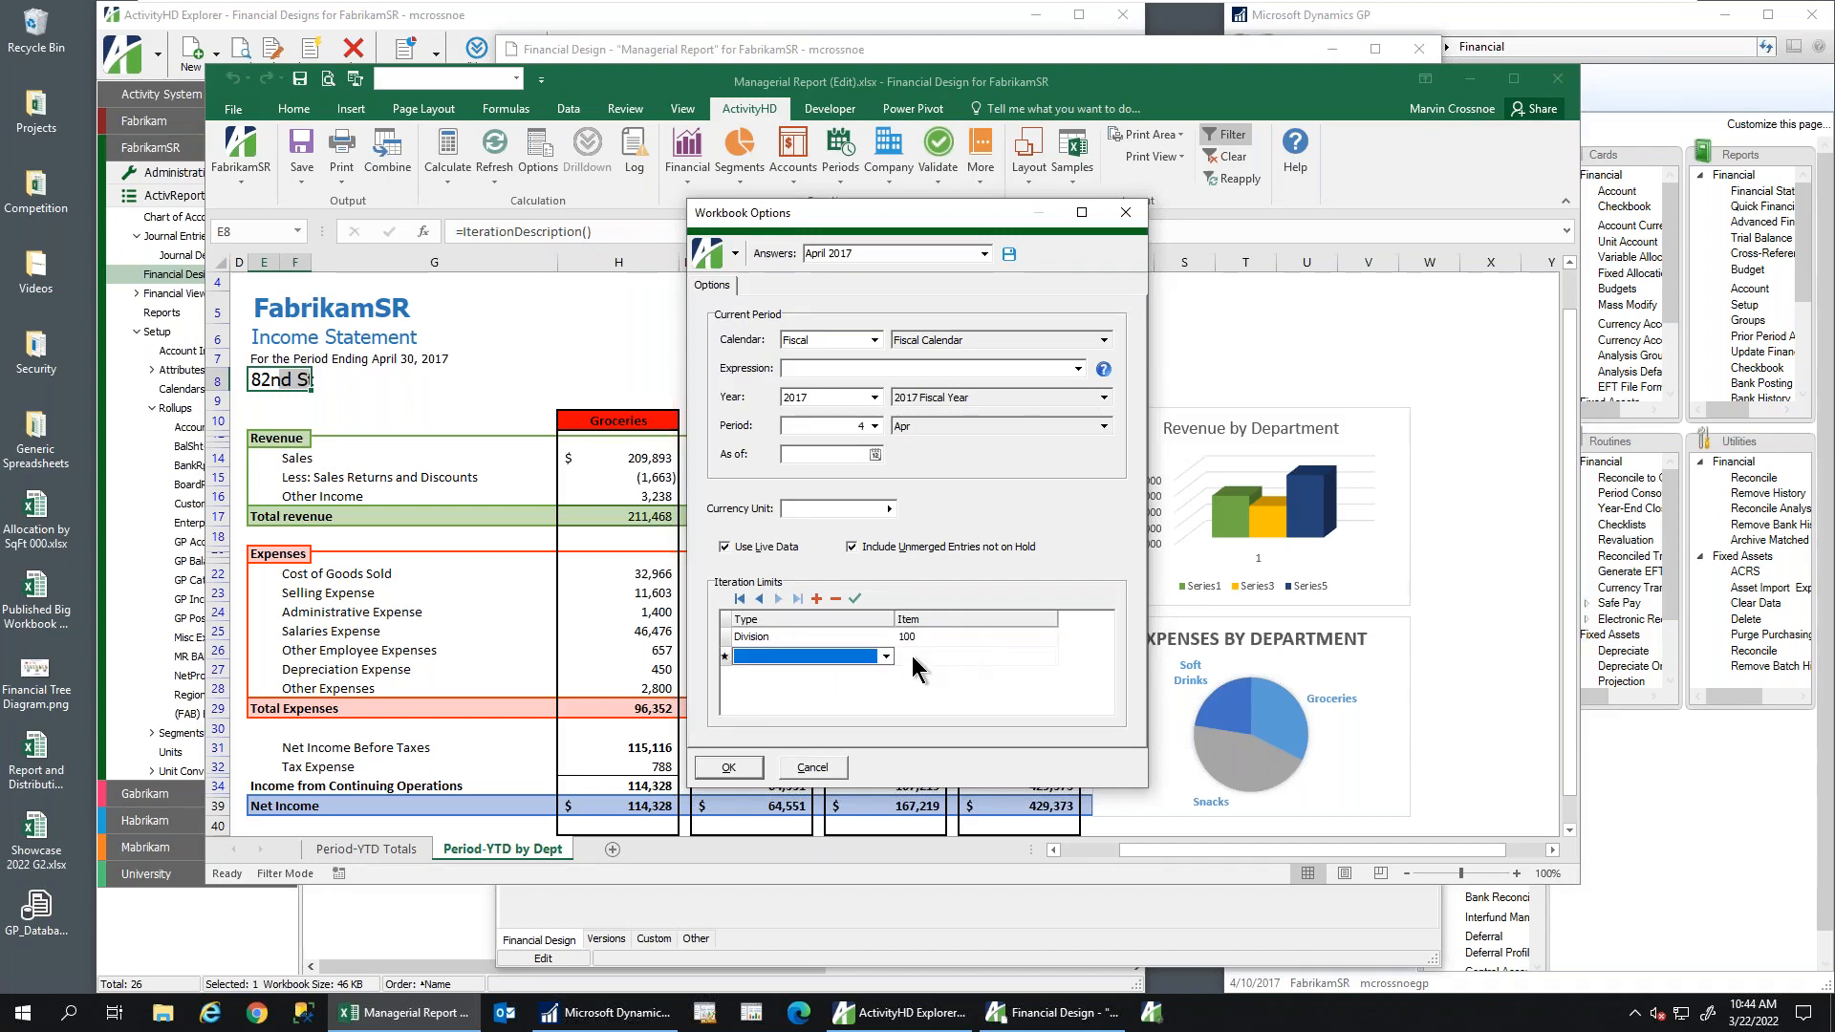
pyautogui.click(754, 767)
pyautogui.click(449, 170)
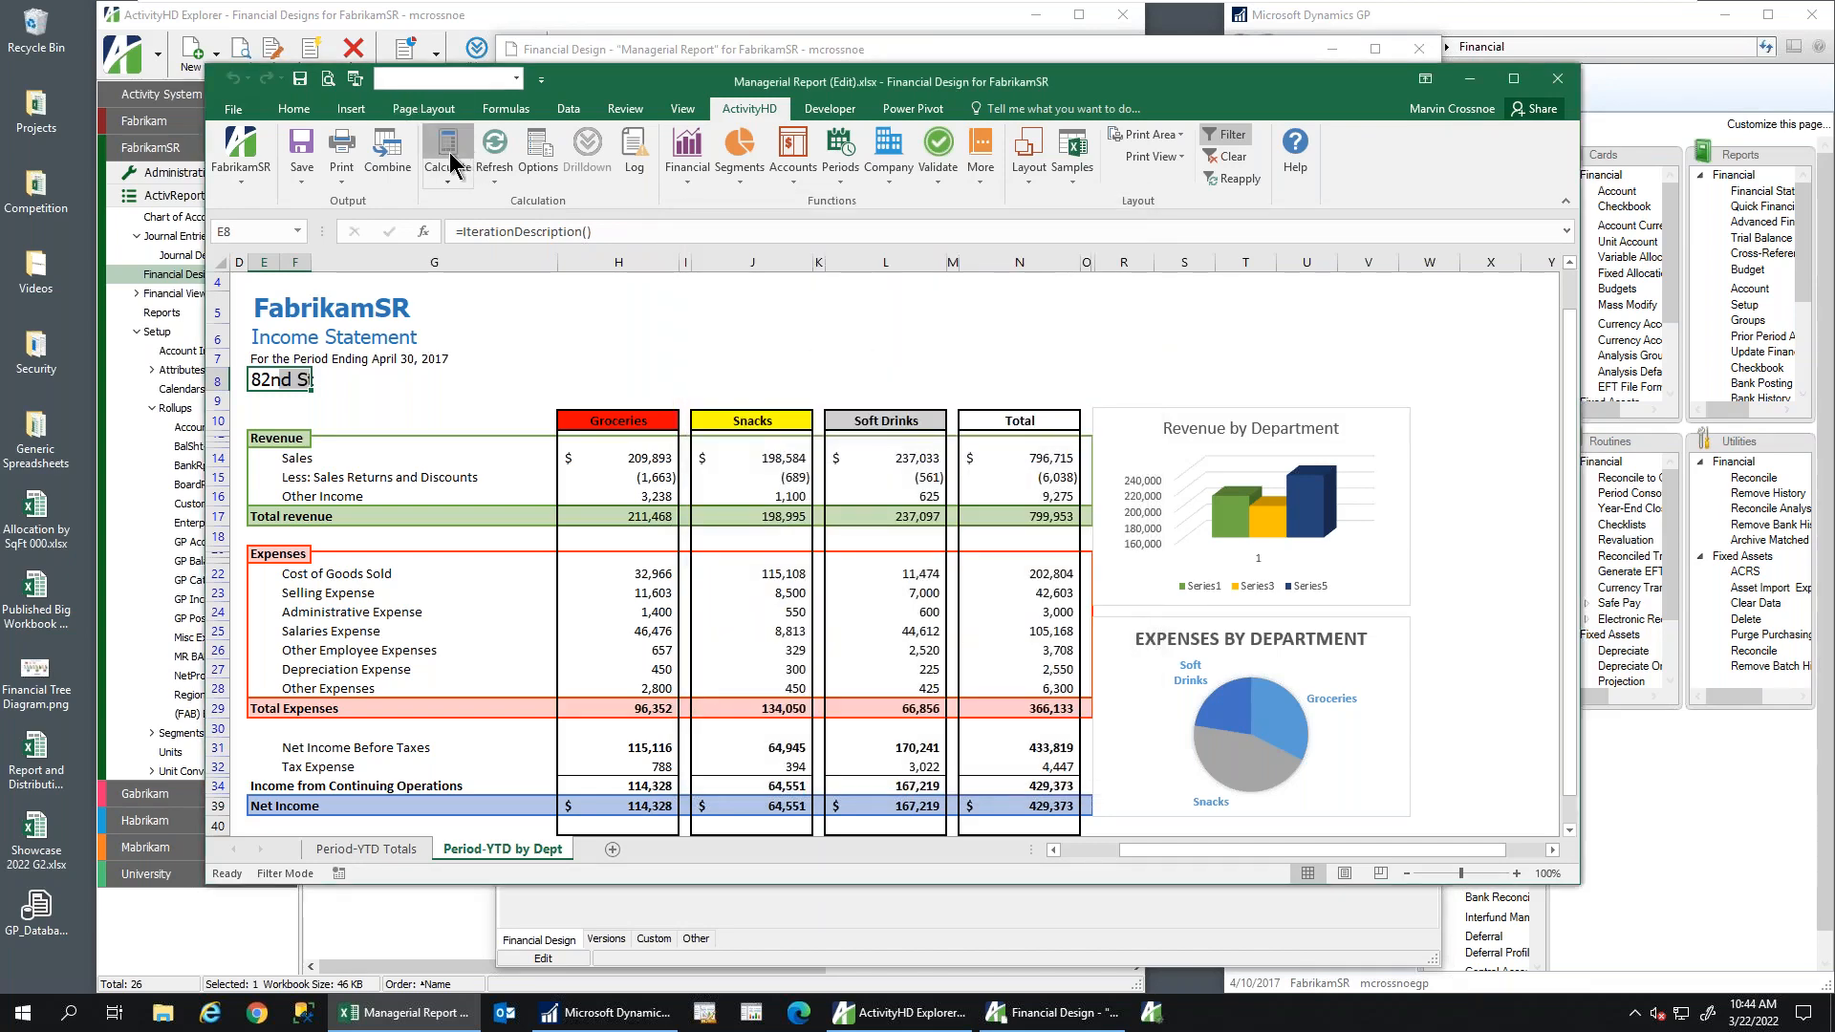
pyautogui.moveTo(326, 395); pyautogui.dragTo(332, 397)
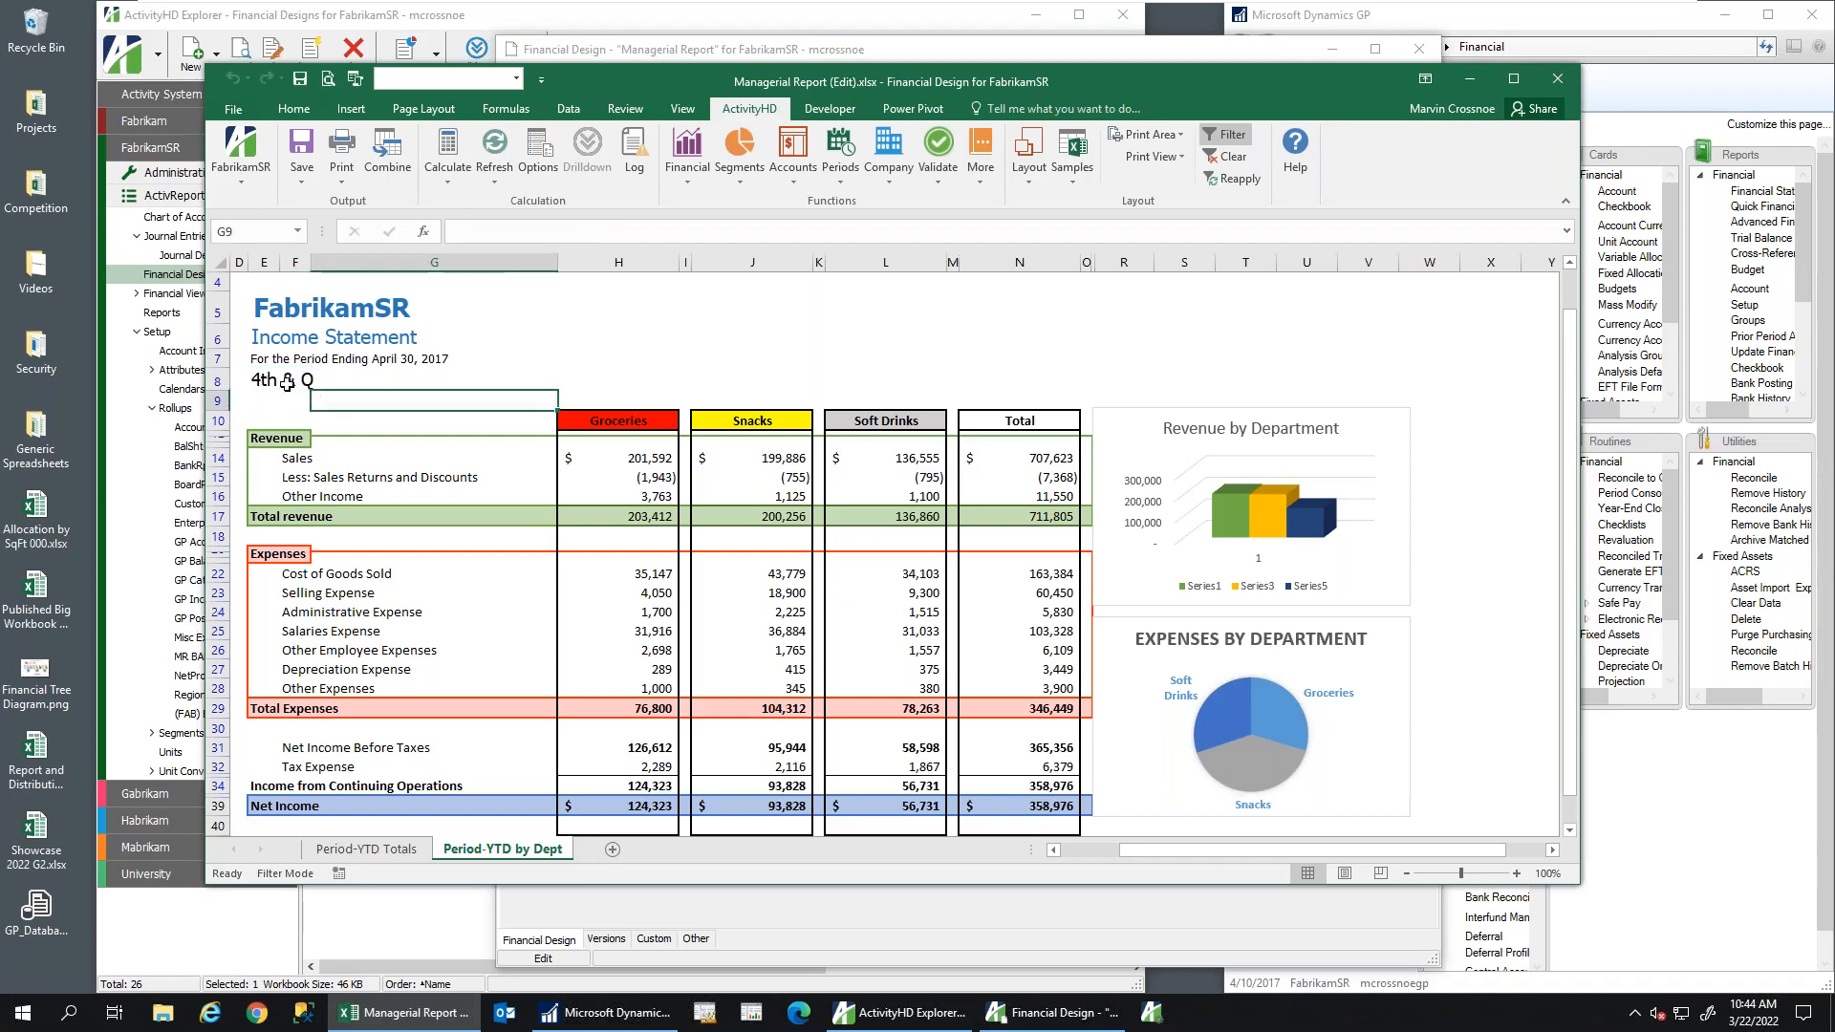
pyautogui.click(268, 380)
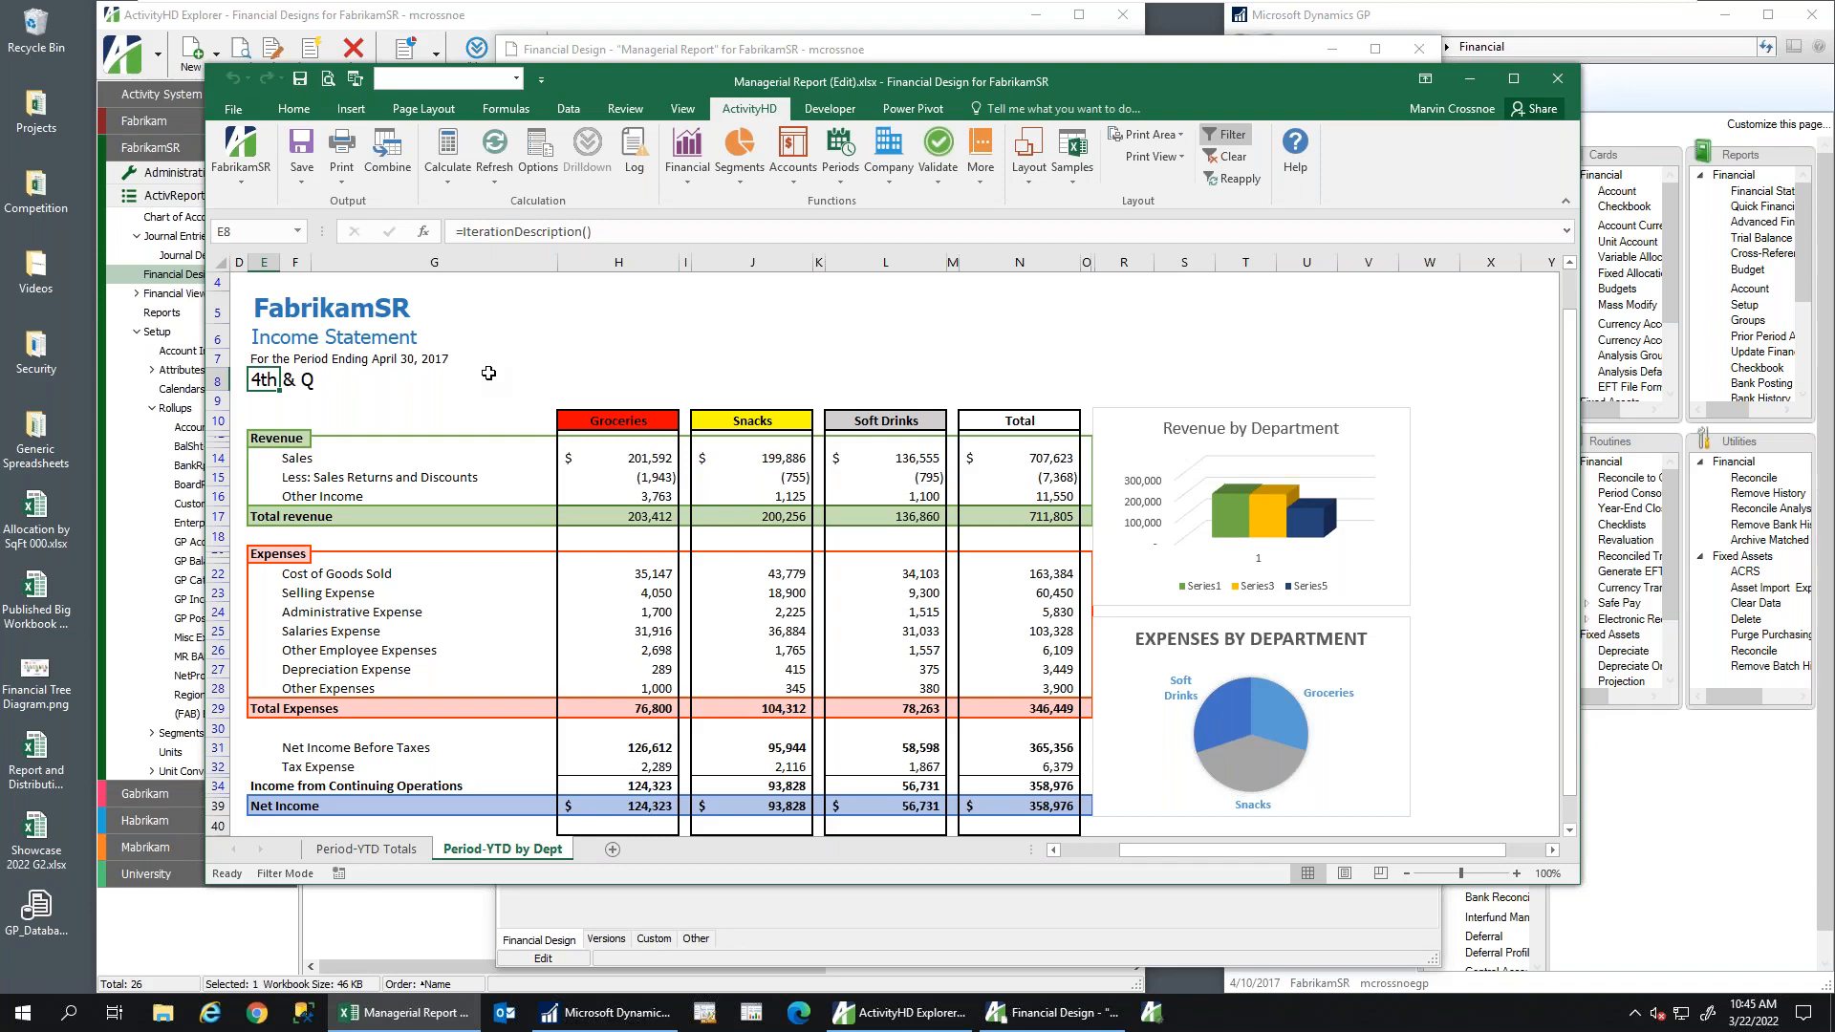
# Close the report workbook and the Managerial Report design without saving
pyautogui.click(1560, 84)
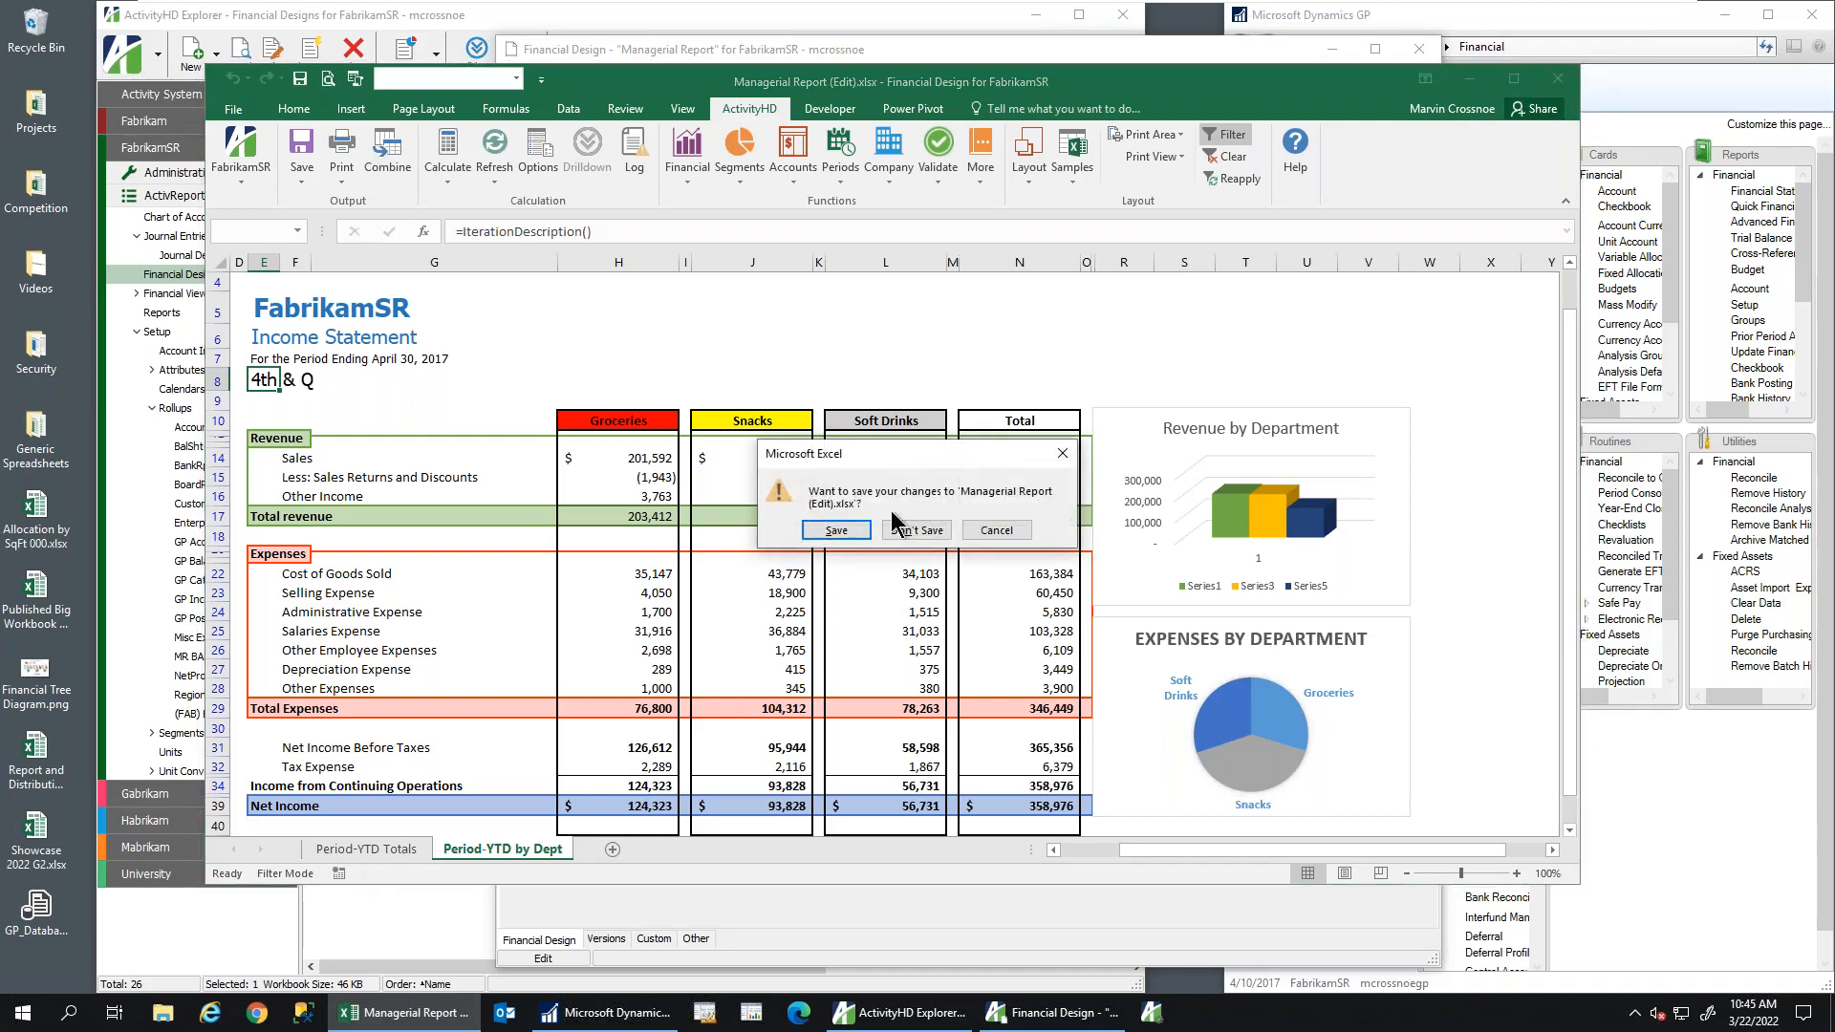
pyautogui.click(908, 530)
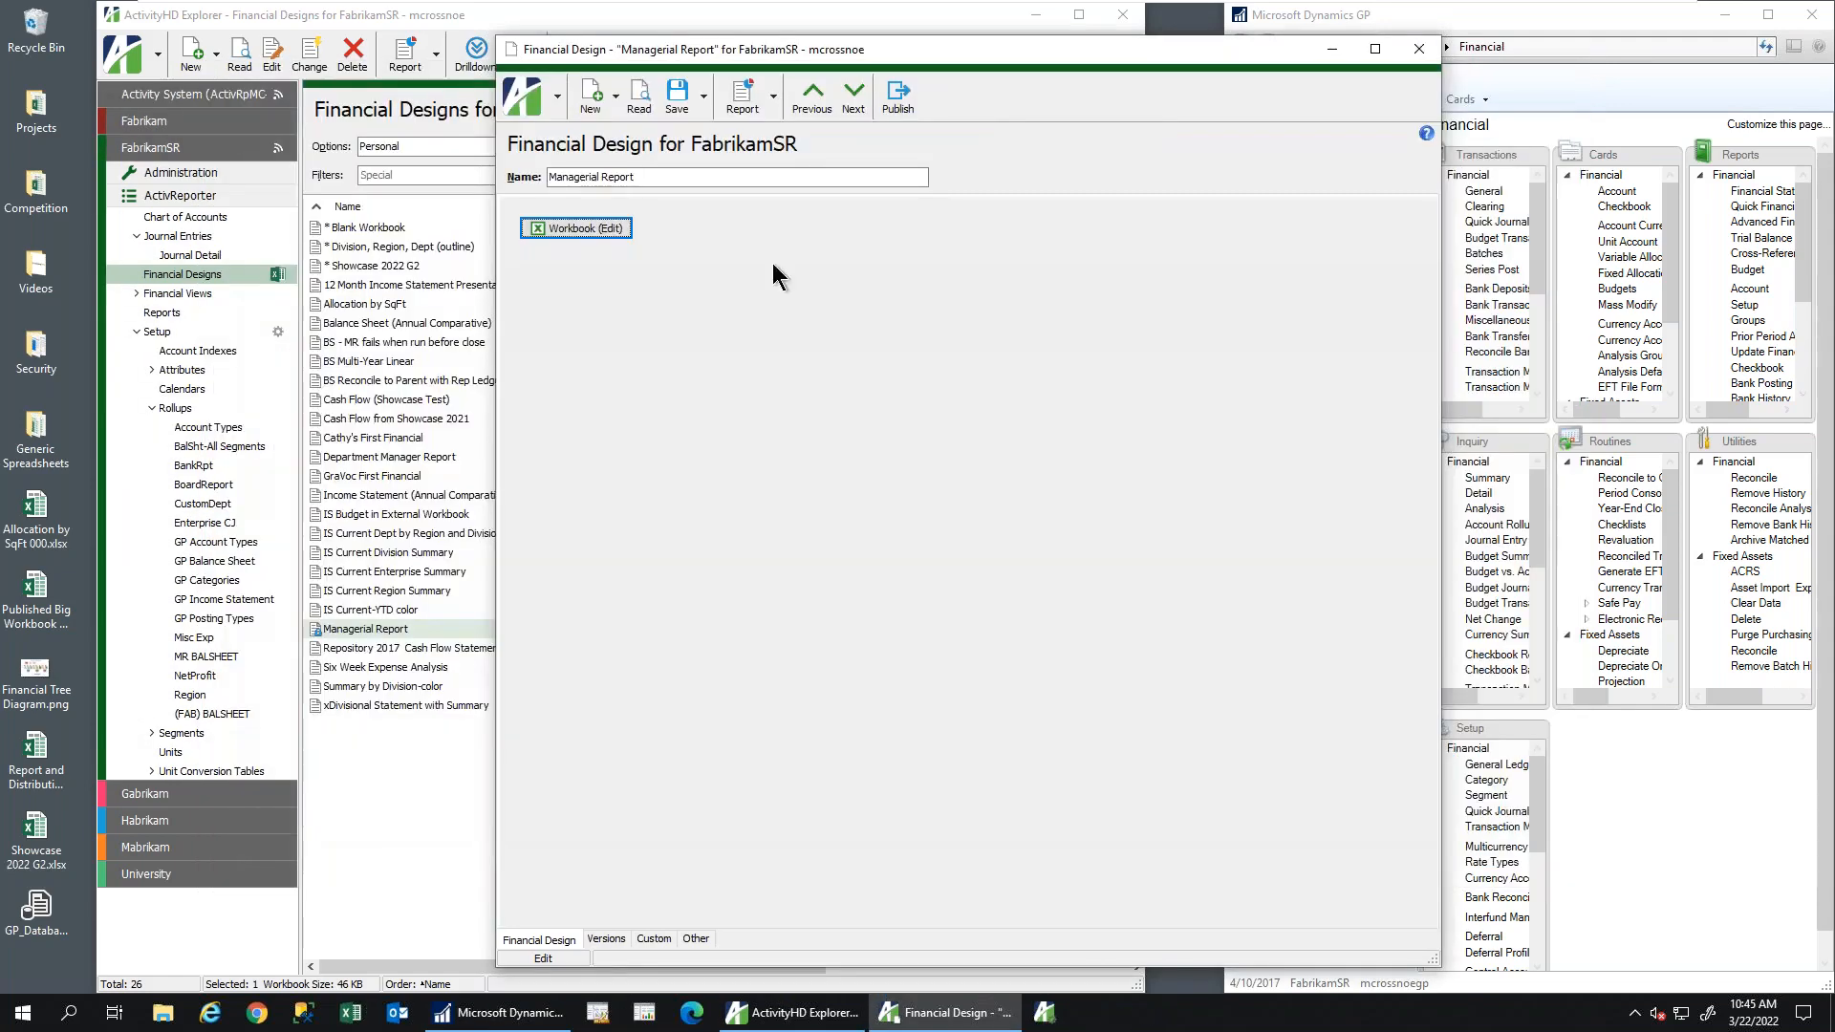
pyautogui.click(1418, 49)
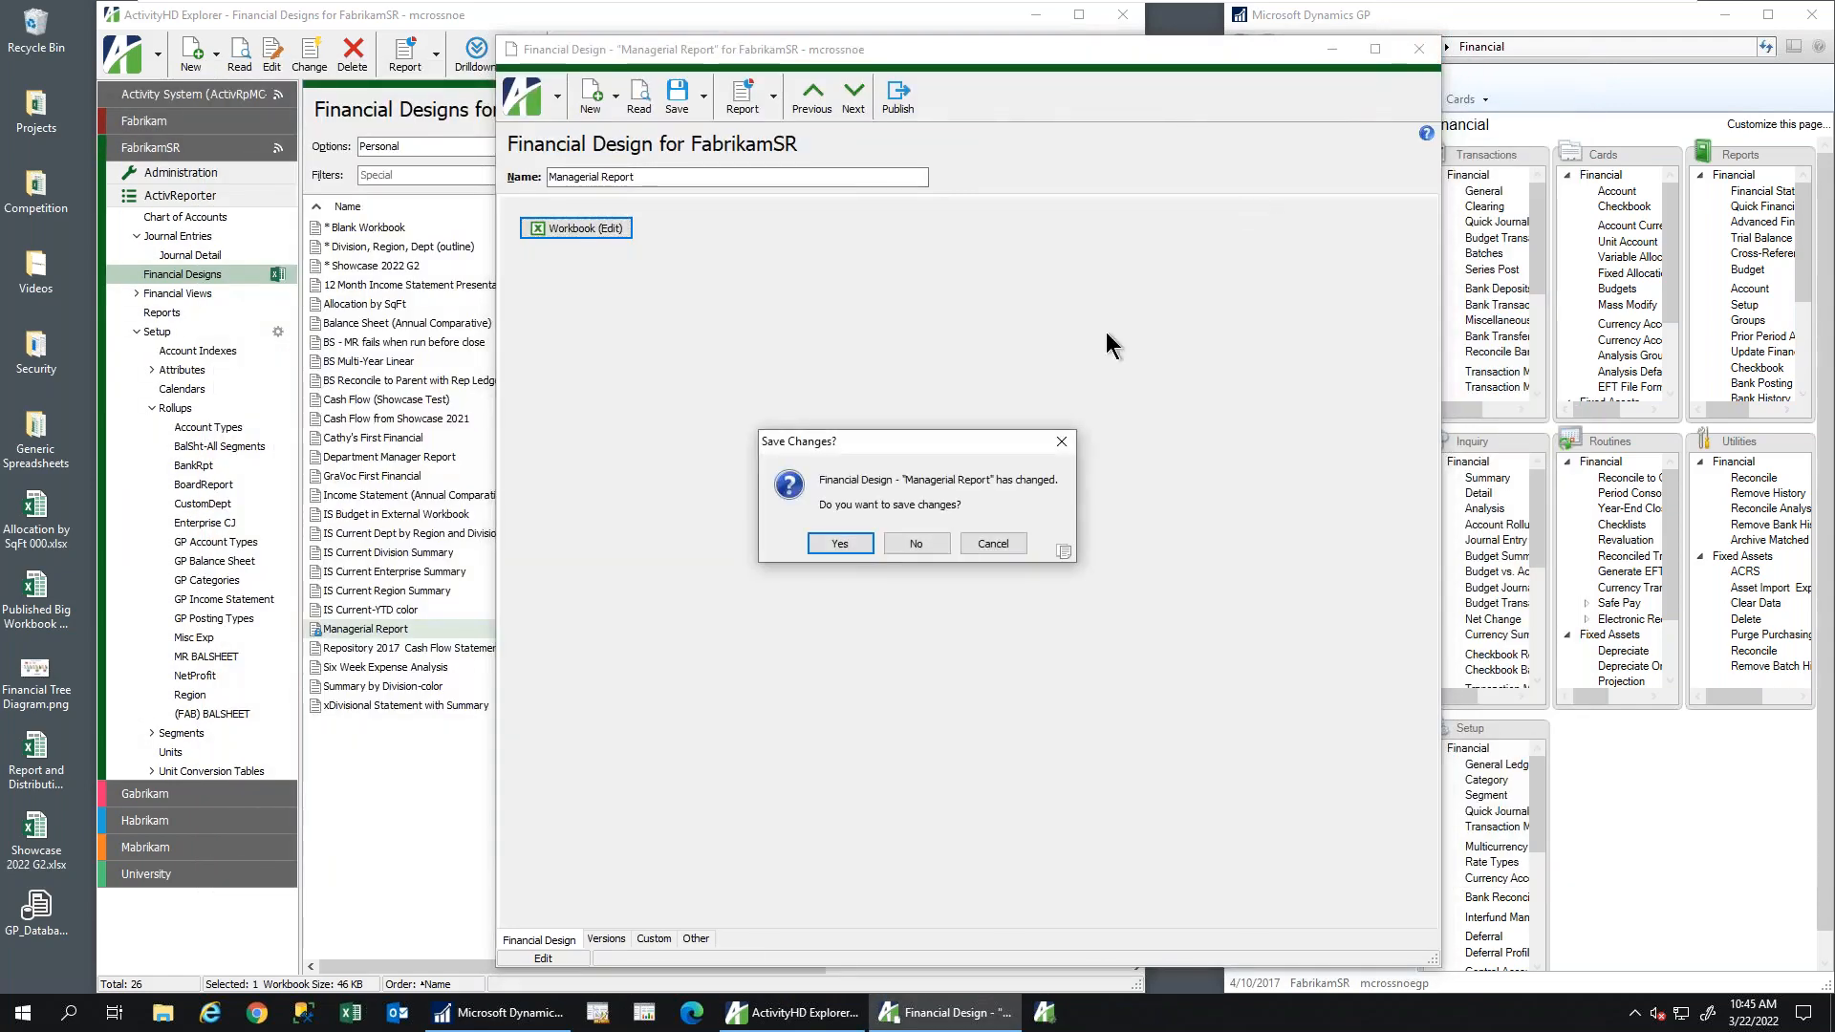
pyautogui.click(916, 543)
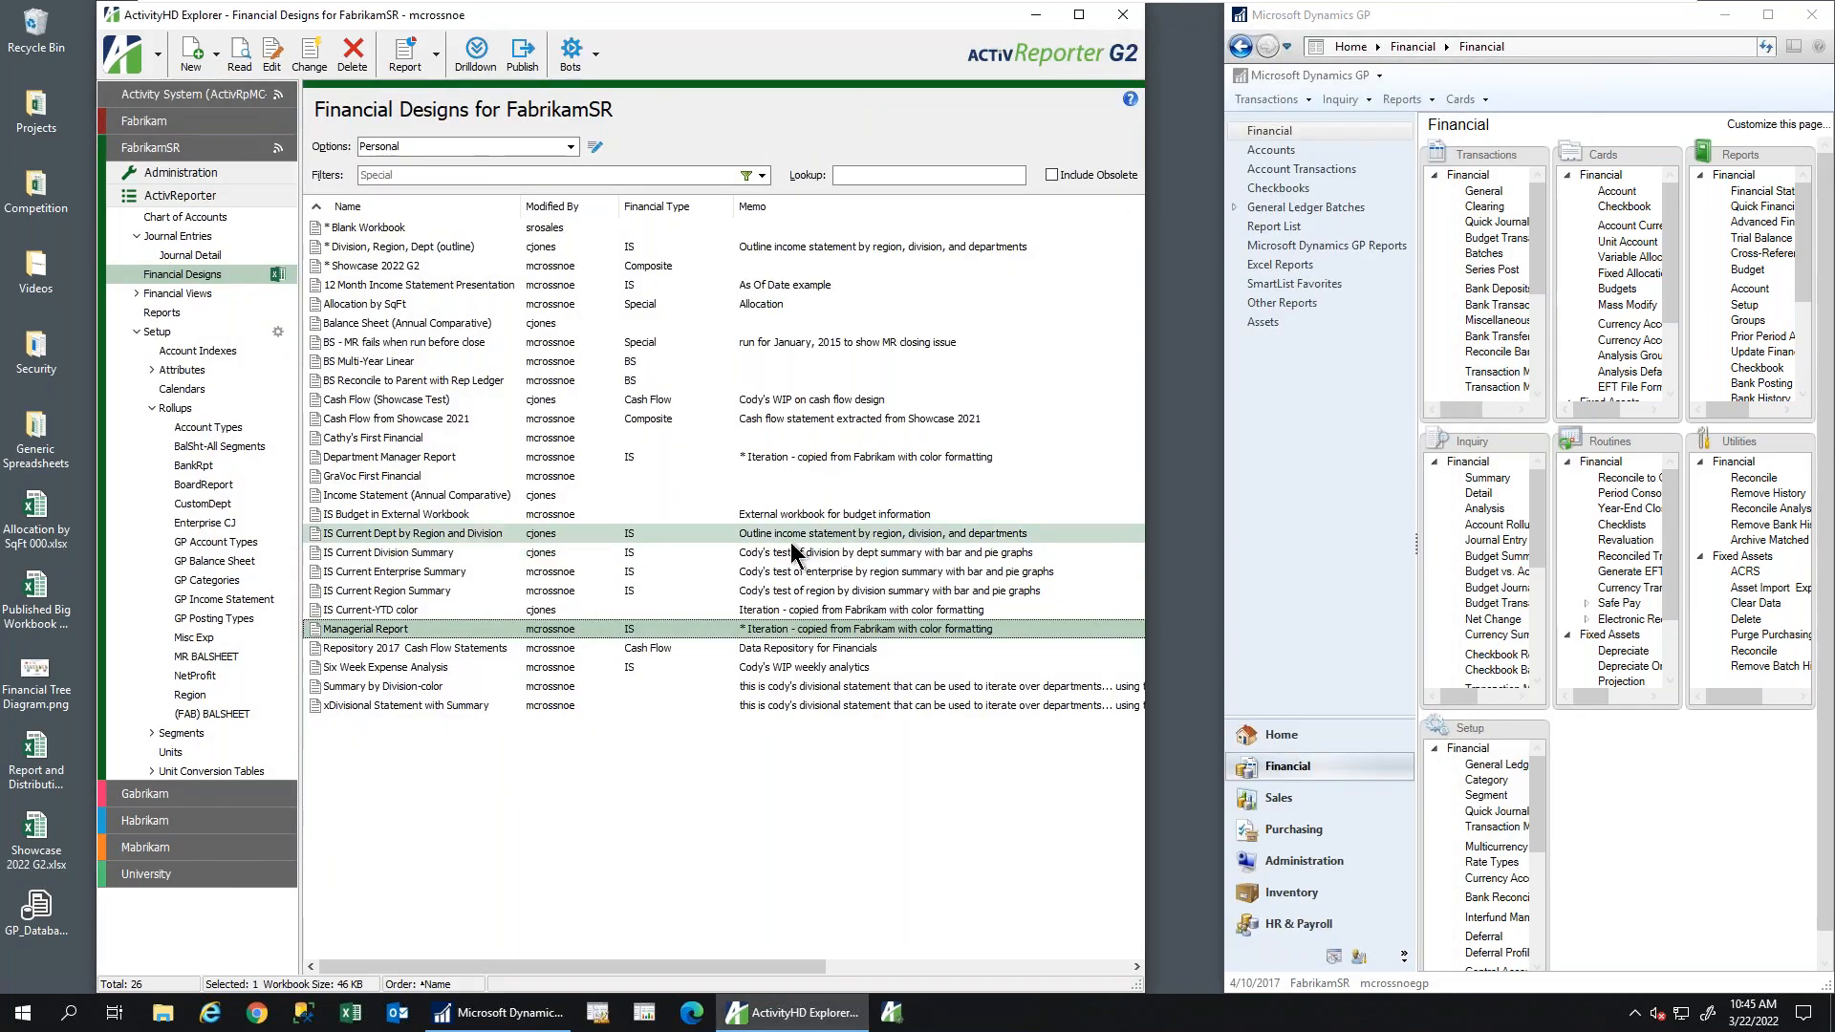
# Start the Financial Tree Reporting bot and open the Report and Distribution Matrix config workbook
pyautogui.click(594, 54)
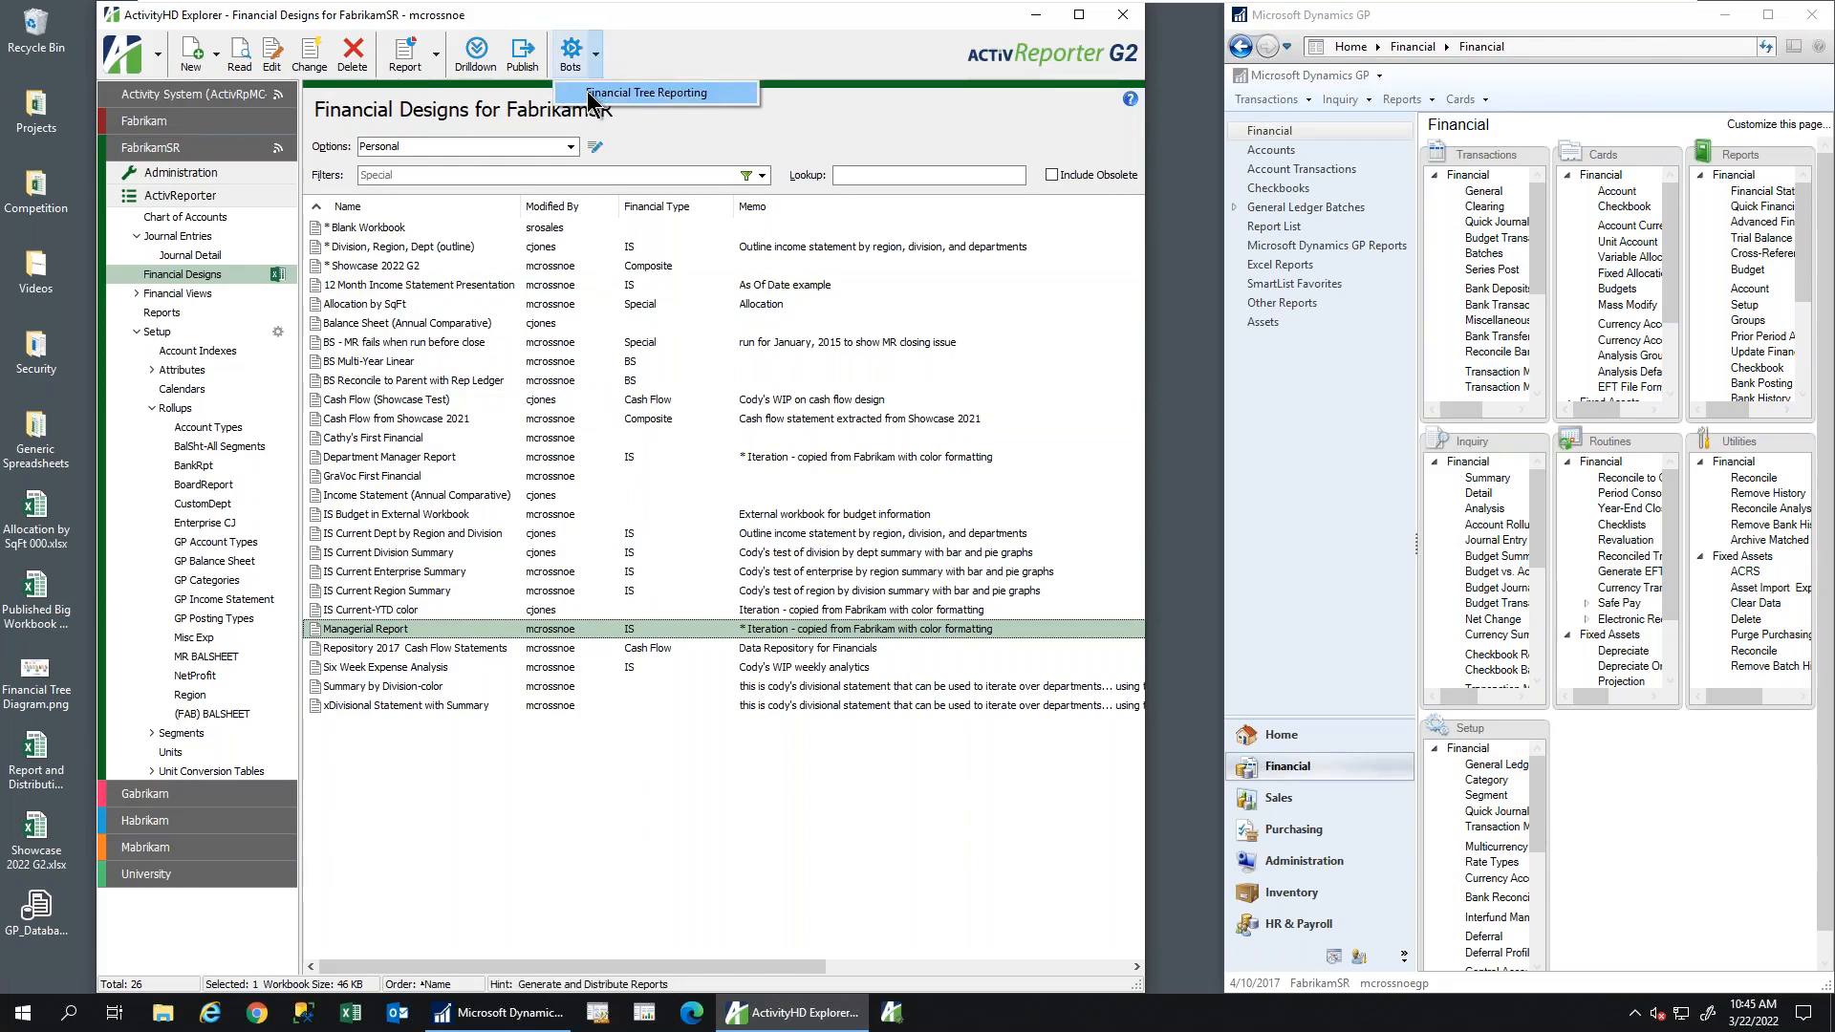
pyautogui.click(587, 90)
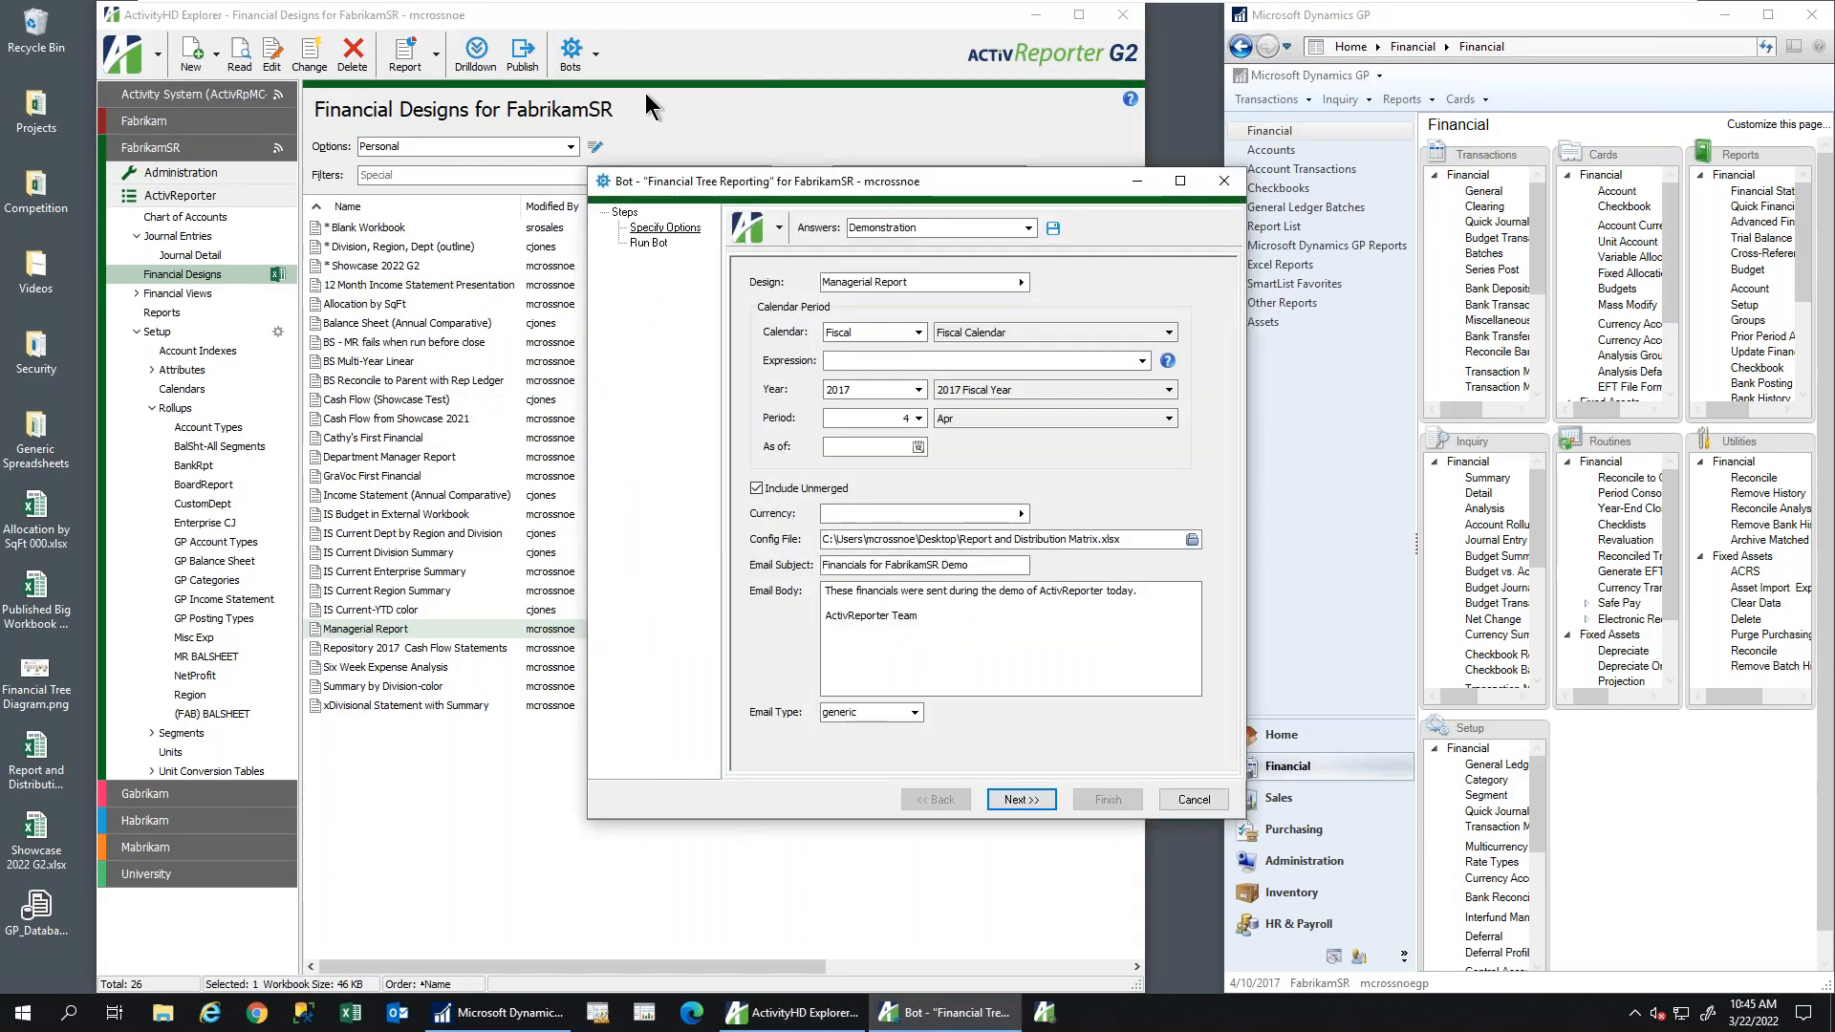
pyautogui.moveTo(684, 180); pyautogui.dragTo(644, 93)
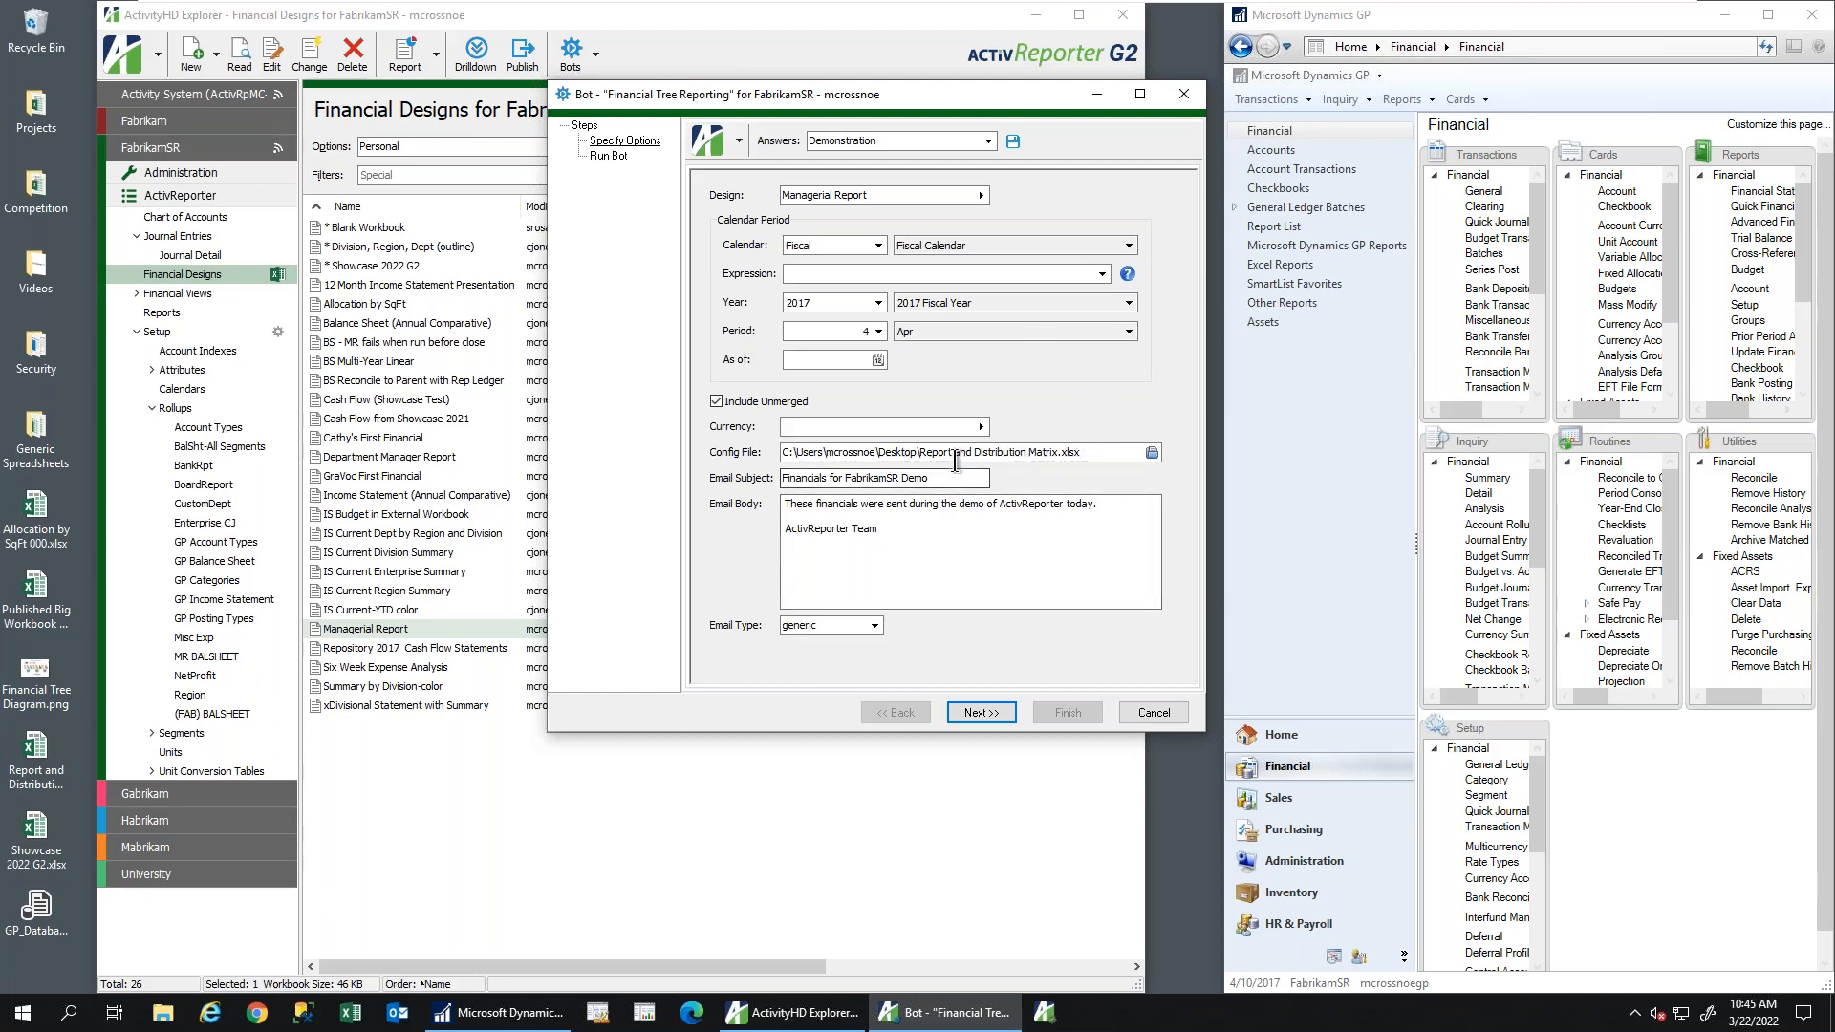
pyautogui.click(1096, 455)
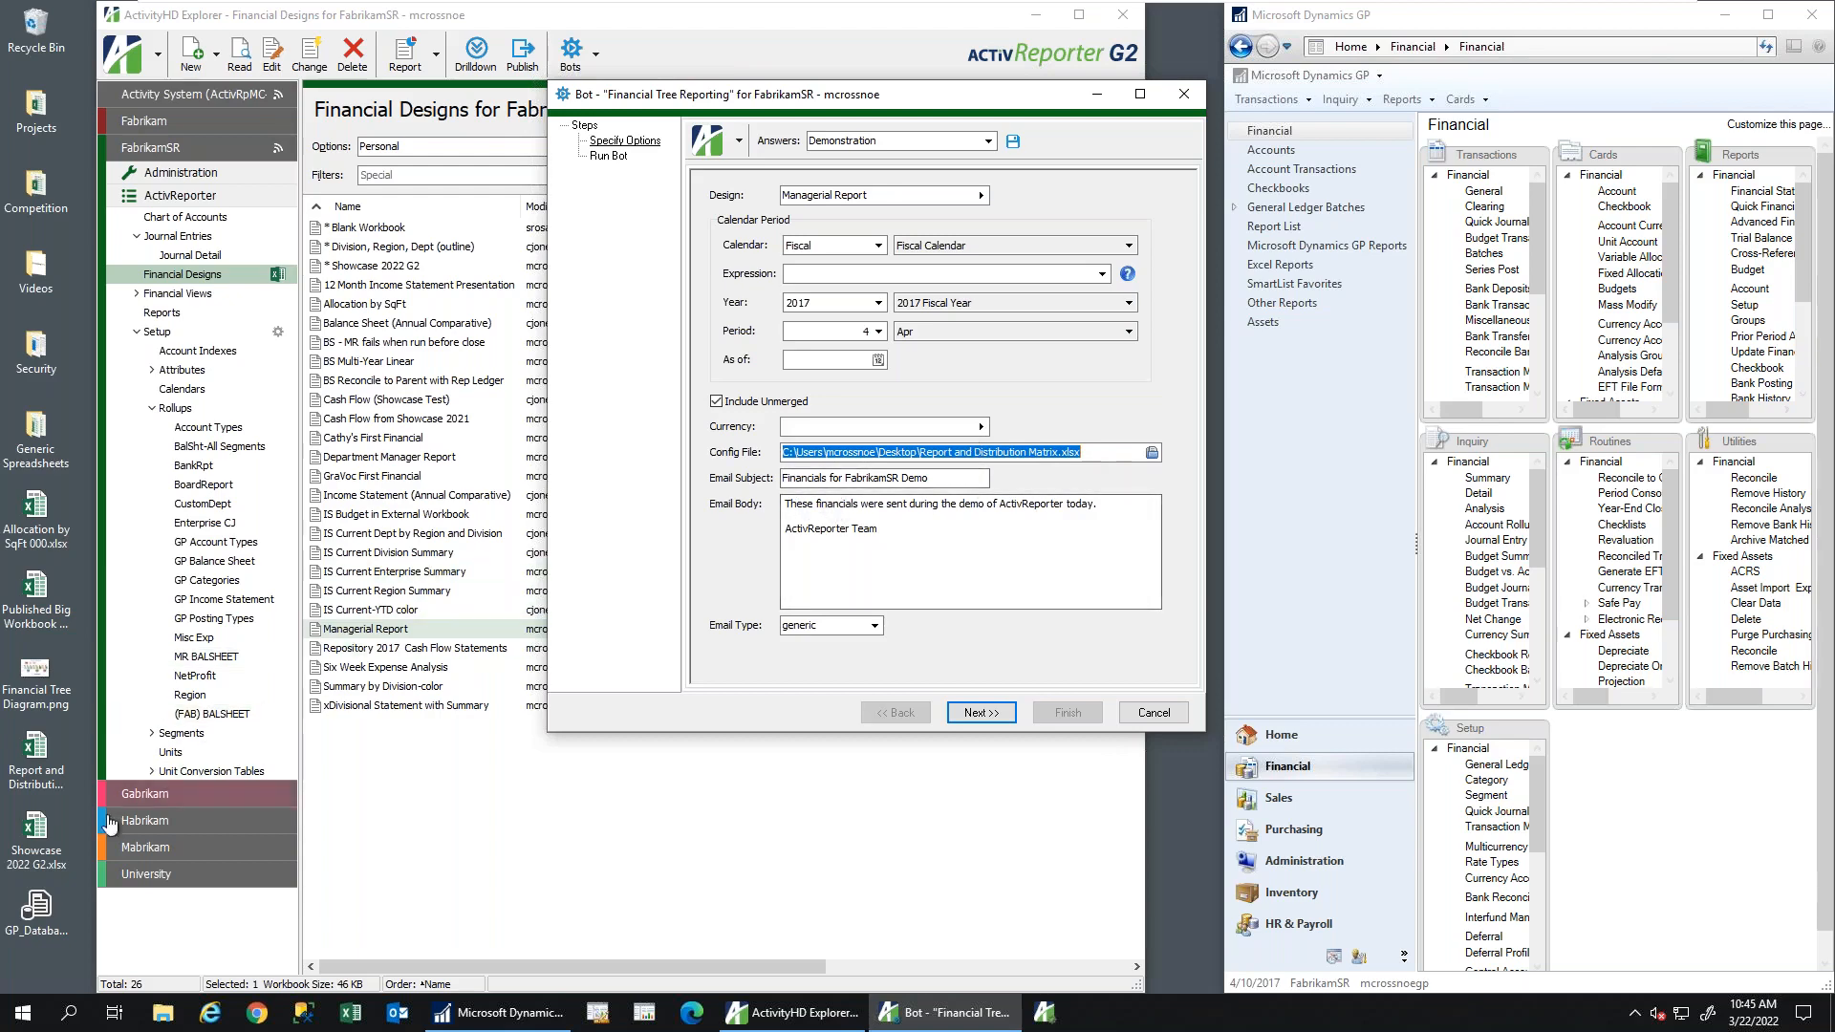
pyautogui.doubleClick(55, 764)
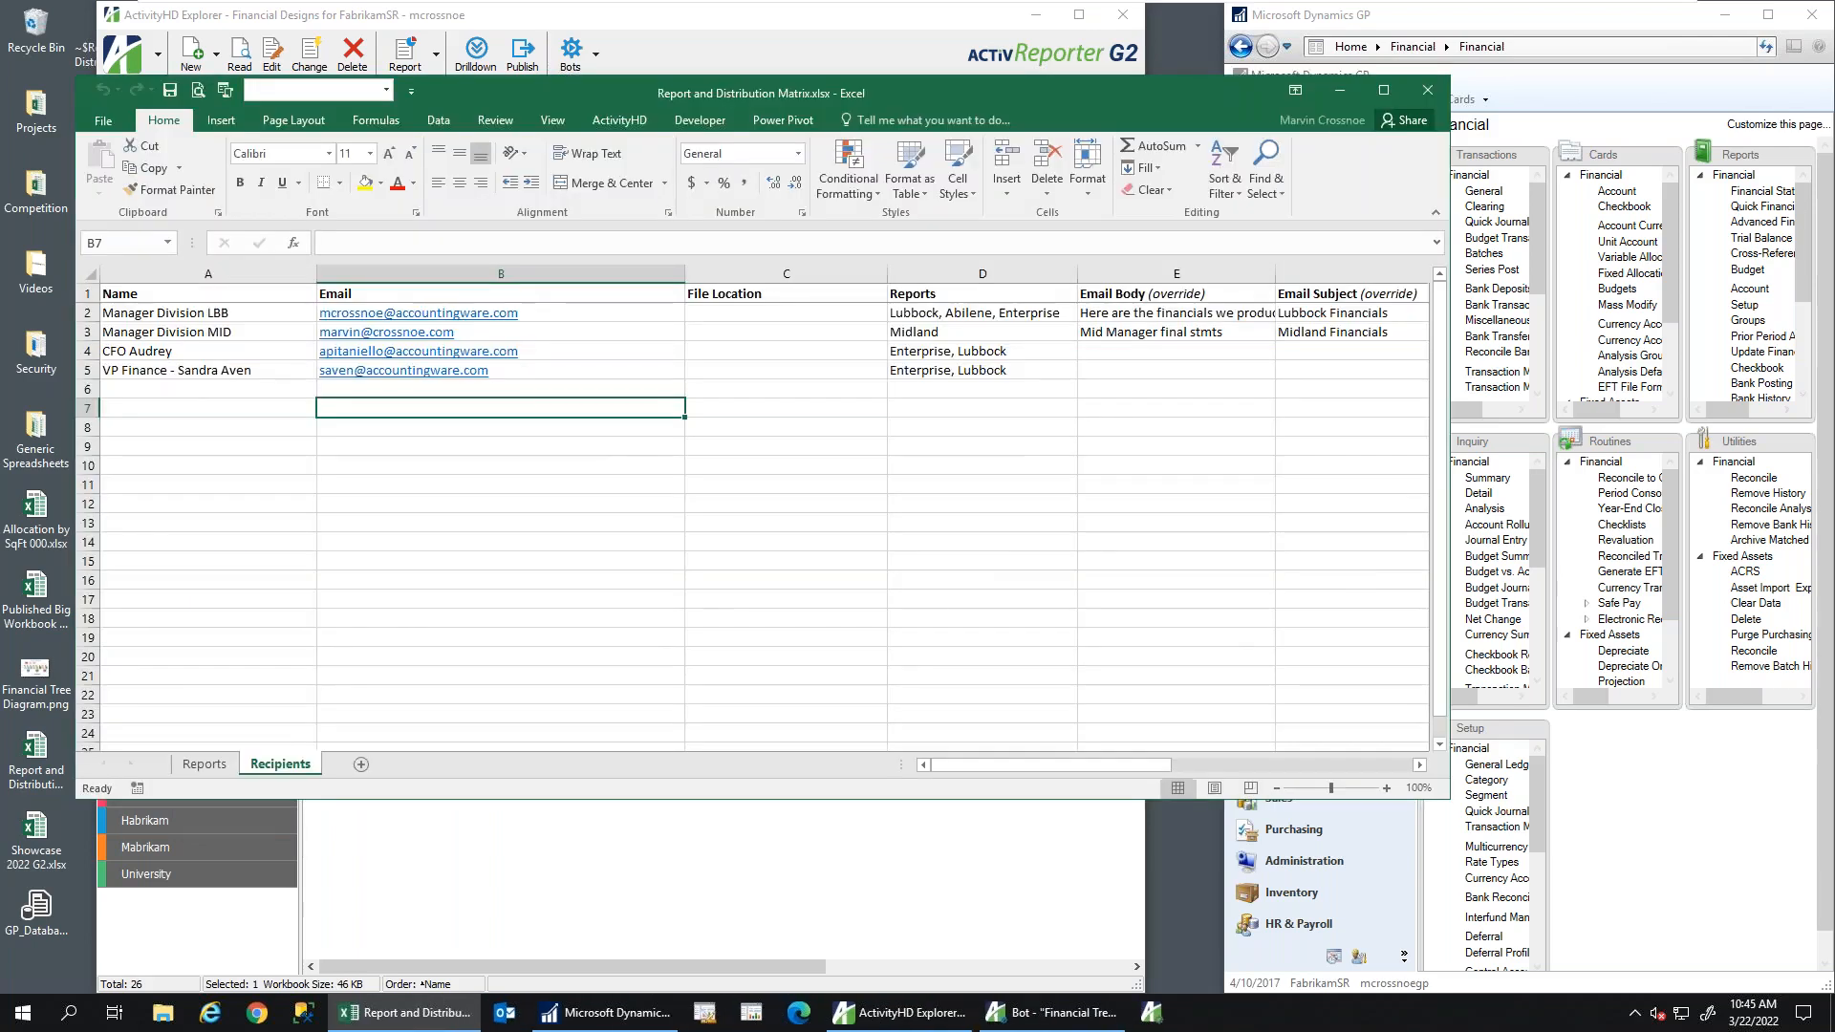
# On the Reports sheet, review the Enterprise rows and their 82nd, 4th&Q and N.Univ tab labels
pyautogui.click(199, 767)
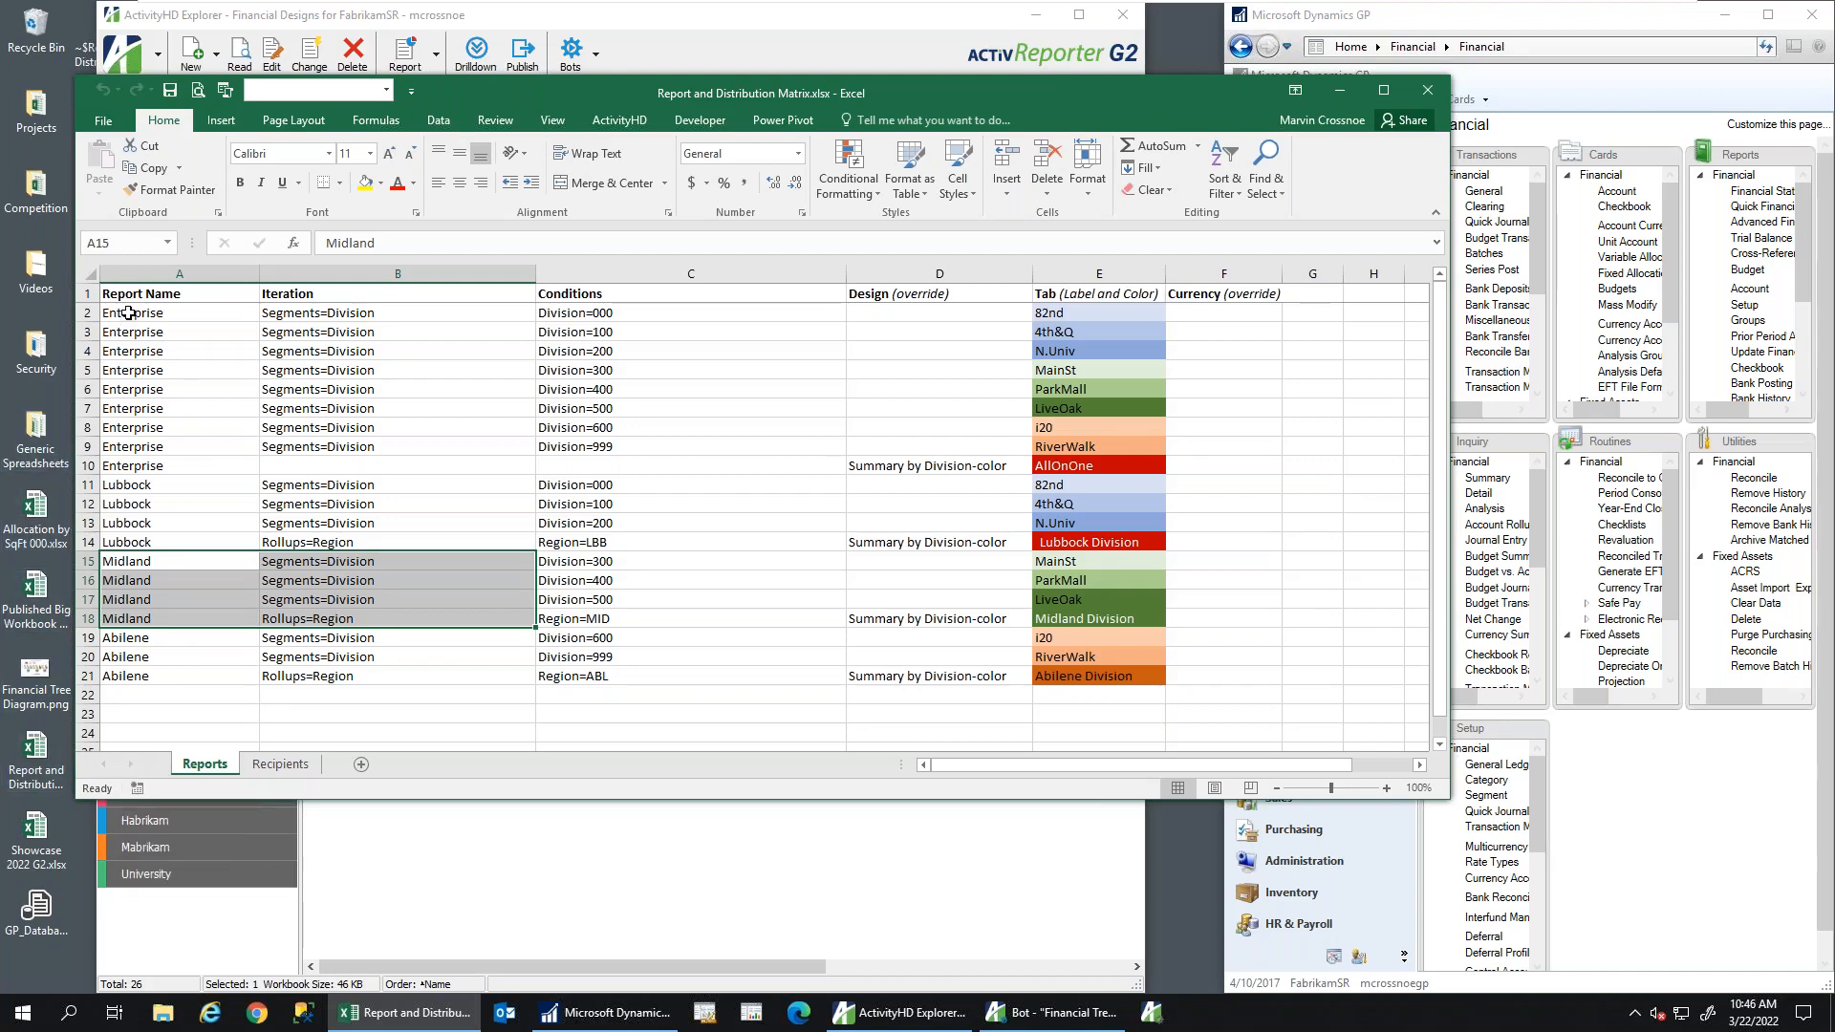
pyautogui.moveTo(128, 312); pyautogui.dragTo(1158, 460)
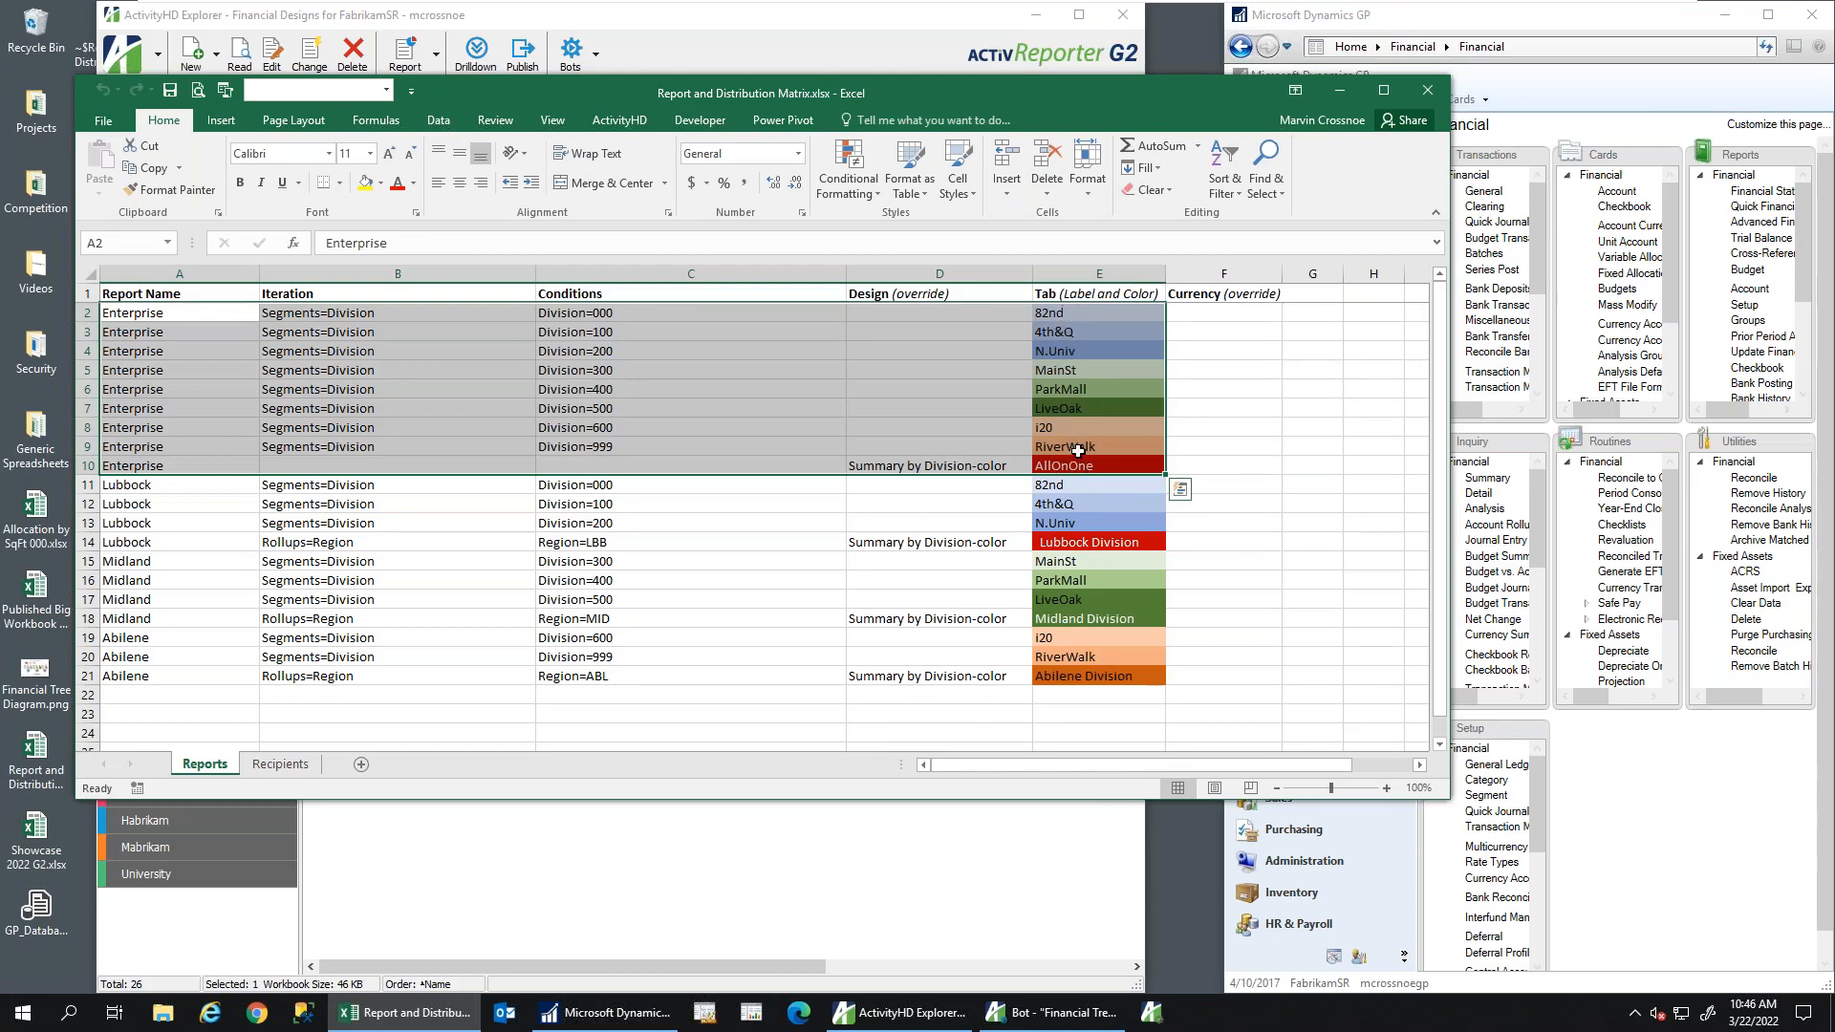
pyautogui.click(1050, 312)
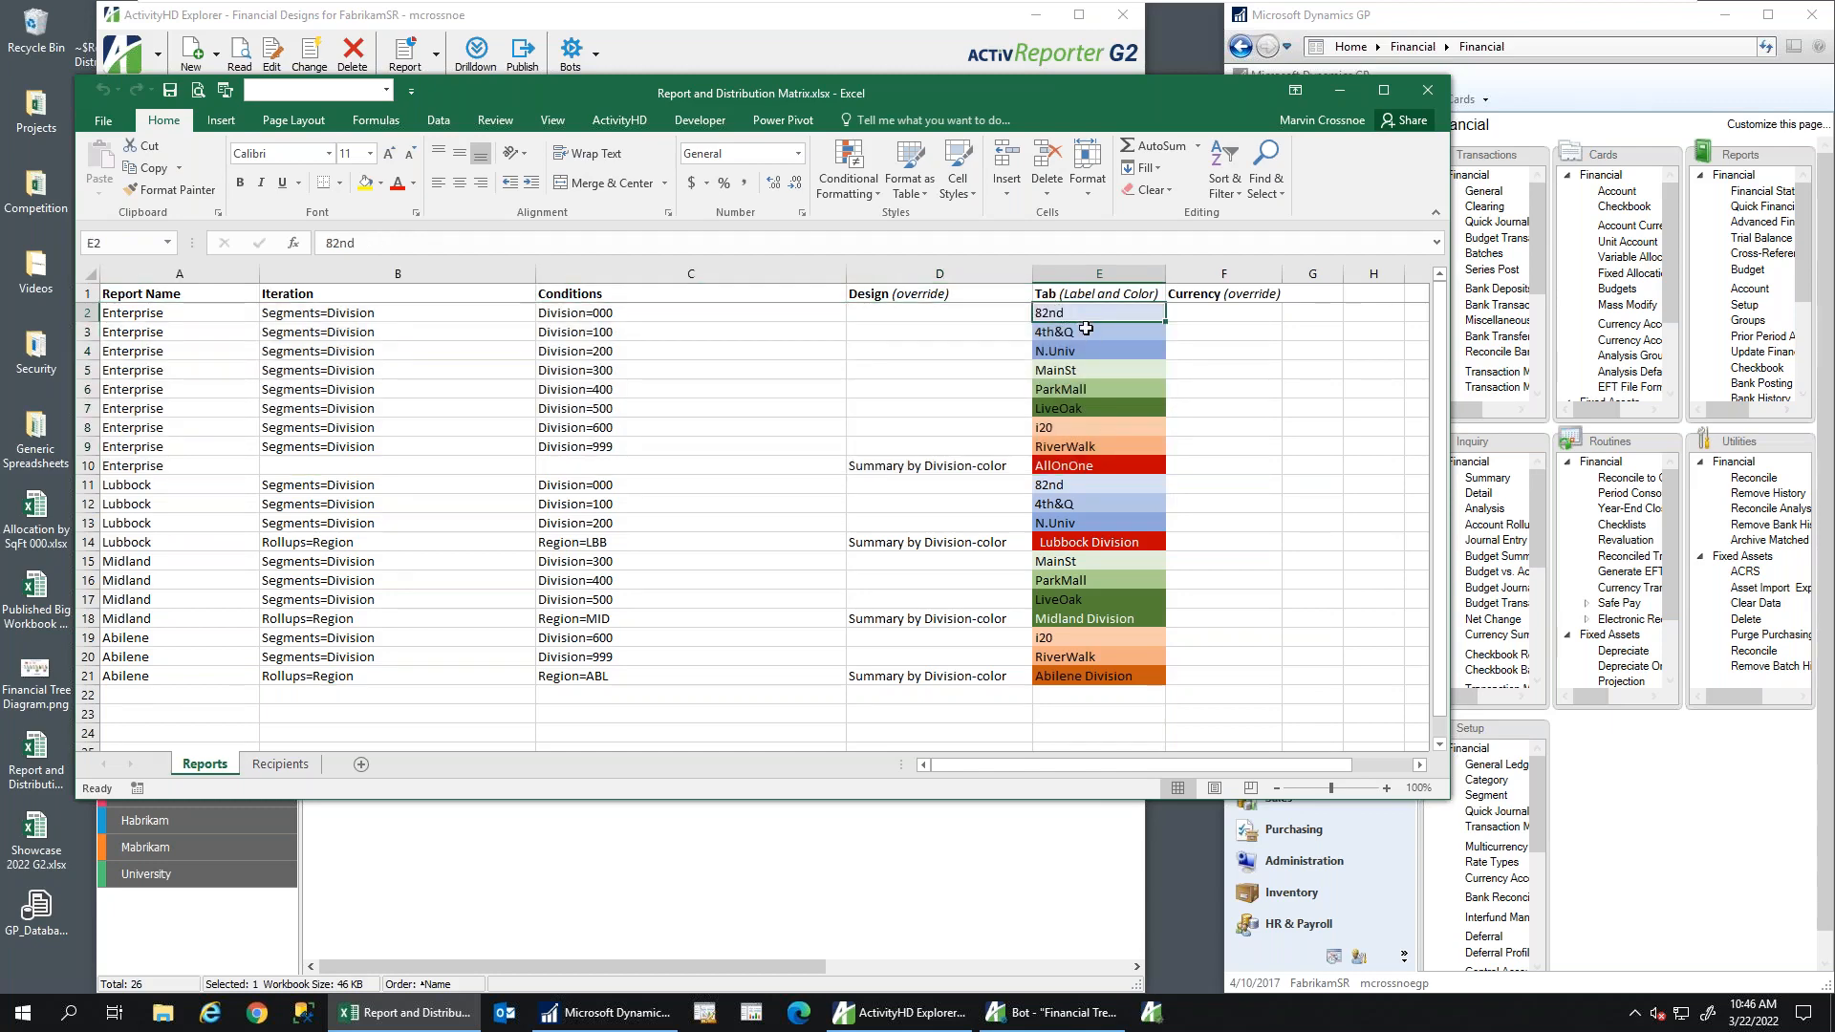
pyautogui.click(1076, 334)
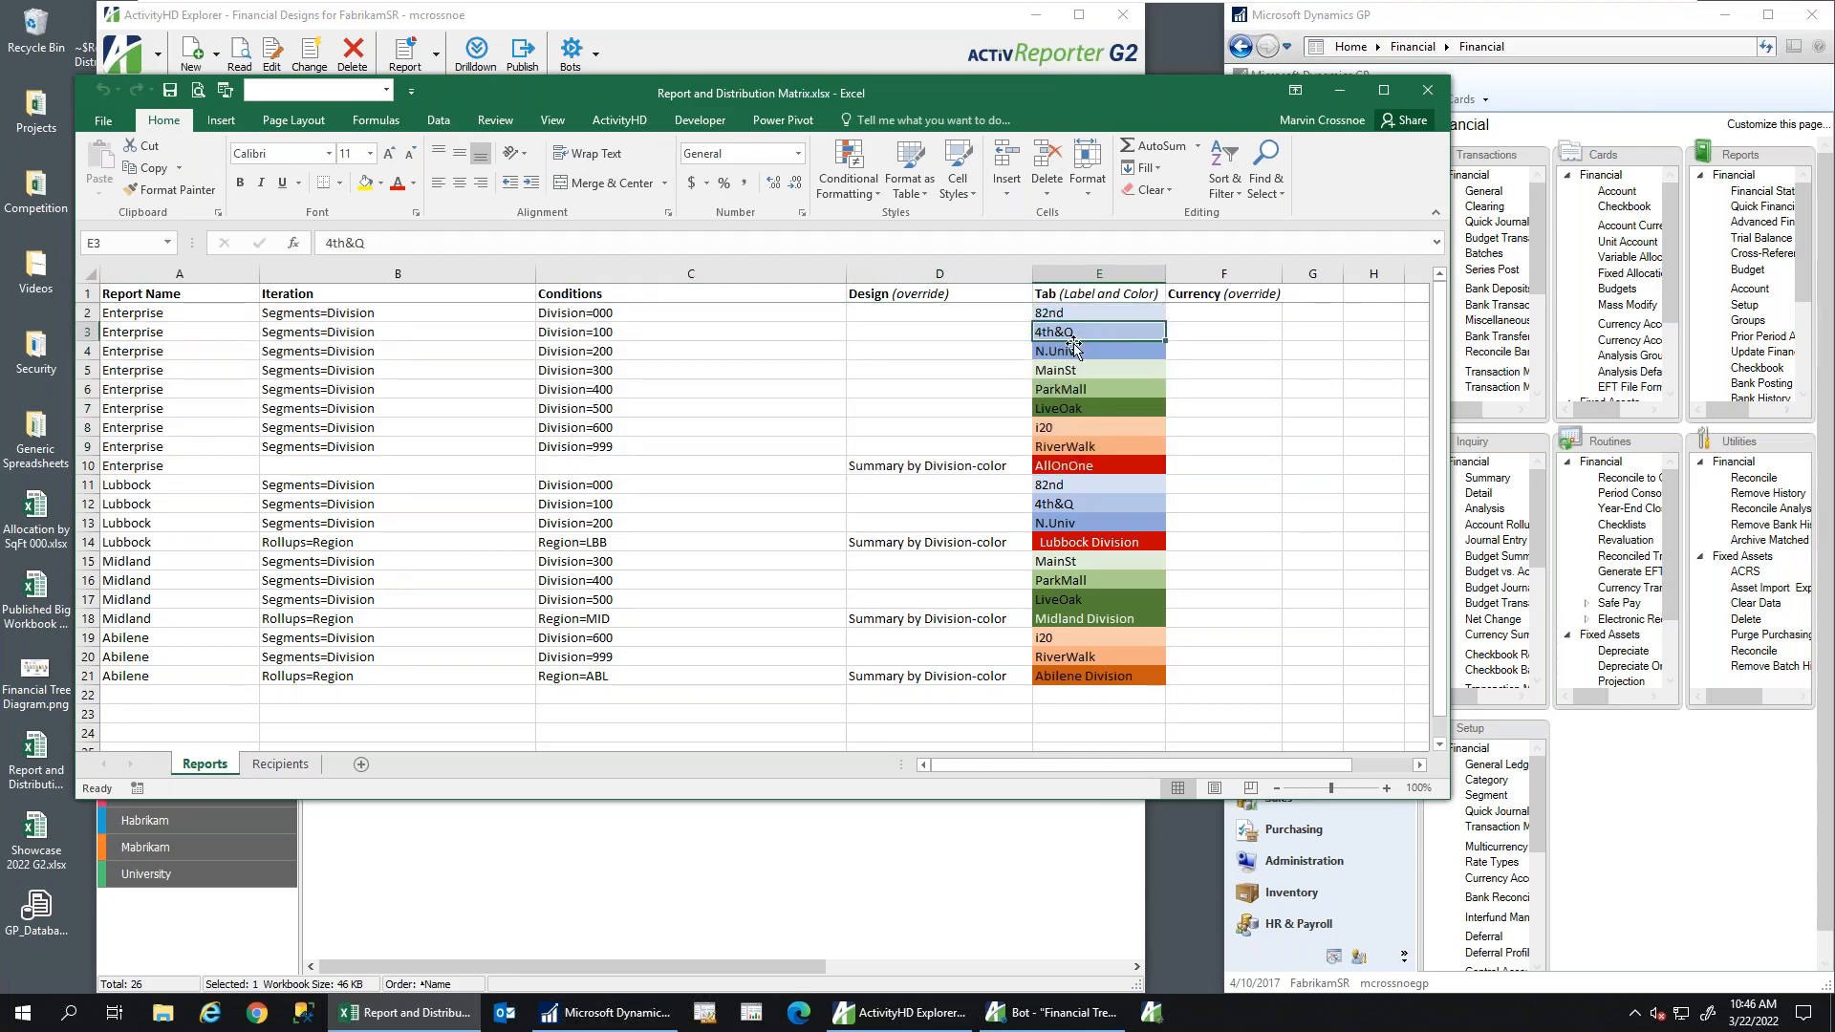
pyautogui.click(1059, 353)
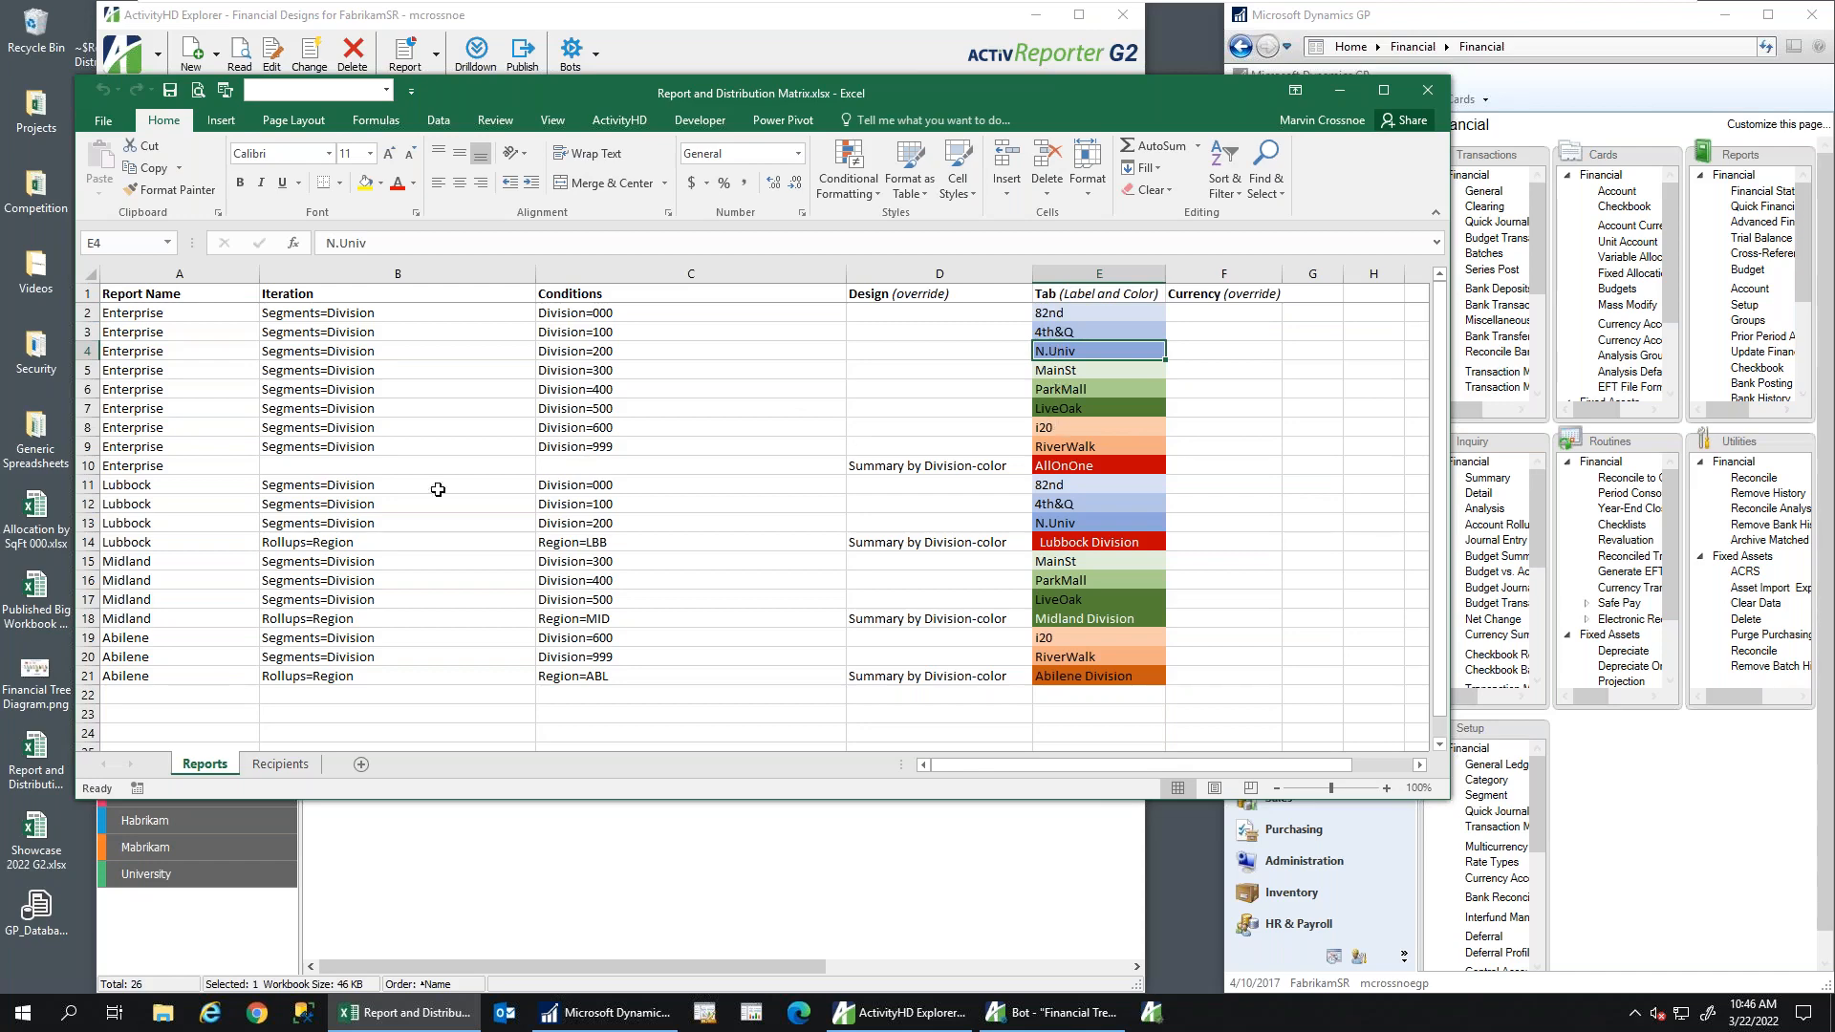
# Match the Lubbock rows to the diagram by circling the LBB box, then select the Abilene rows
pyautogui.moveTo(117, 485); pyautogui.dragTo(1113, 537)
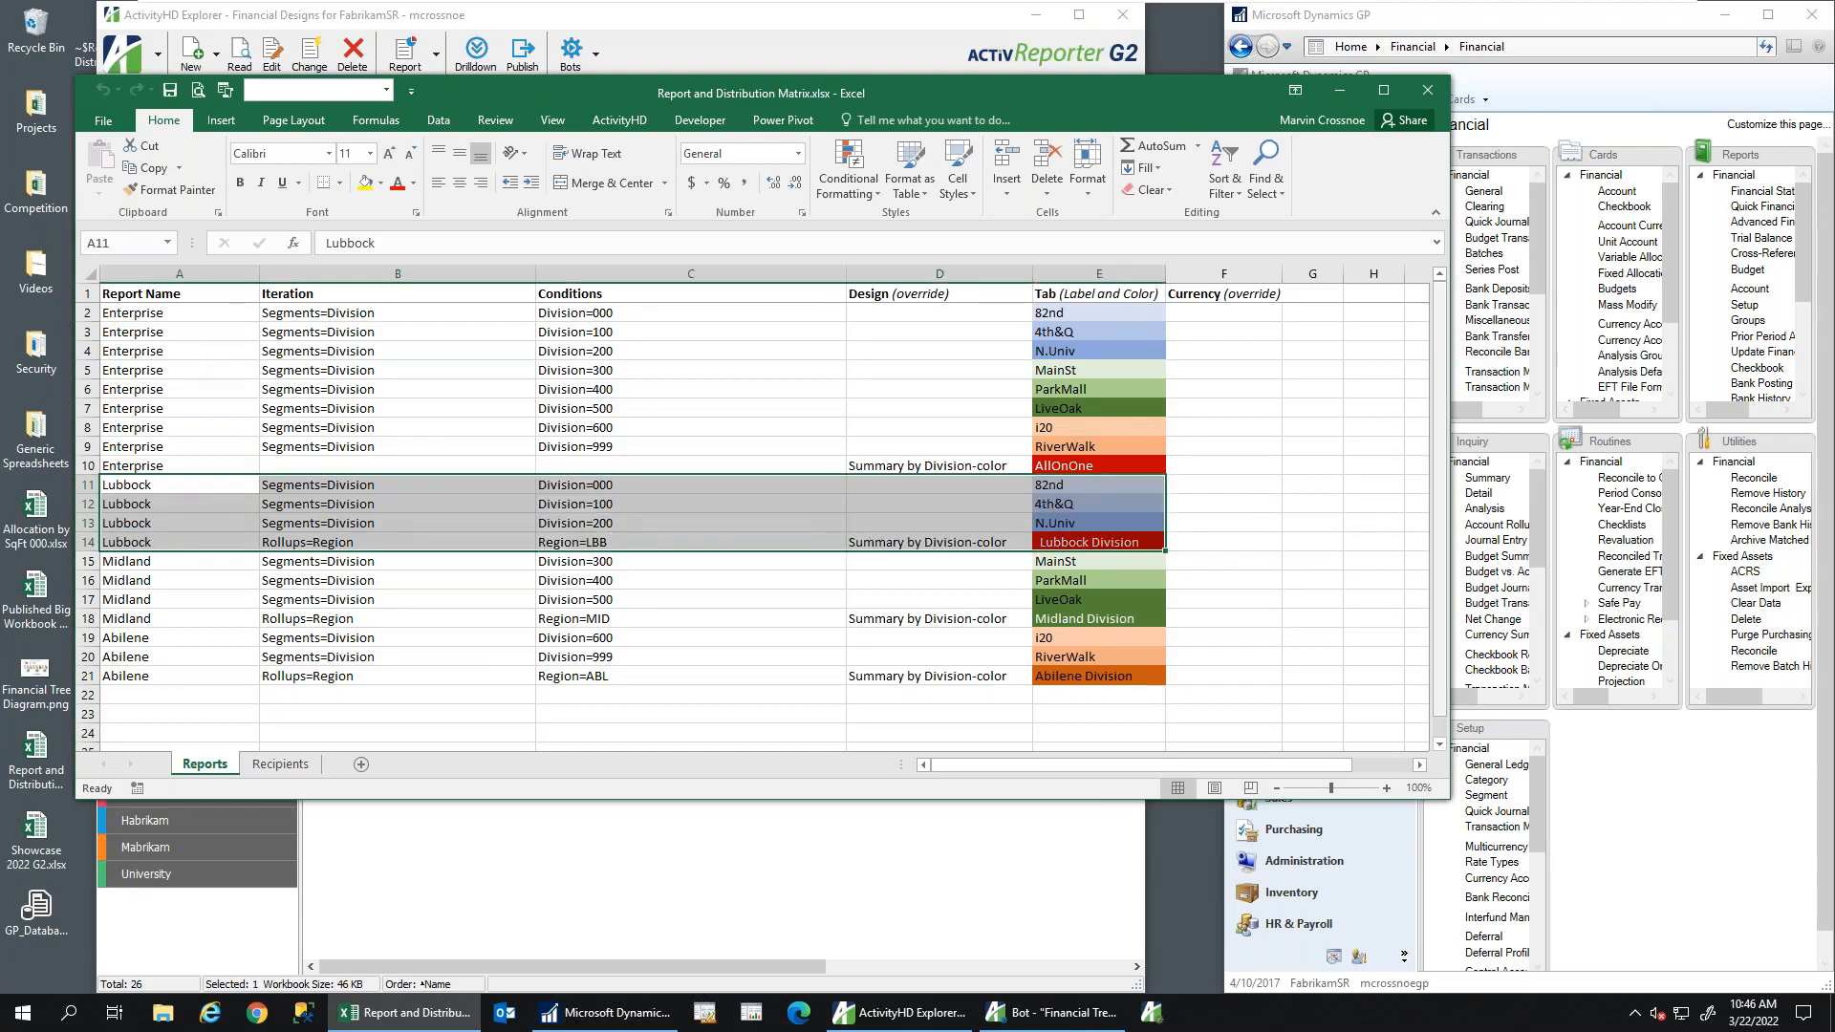
pyautogui.moveTo(1834, 72); pyautogui.dragTo(1546, 72)
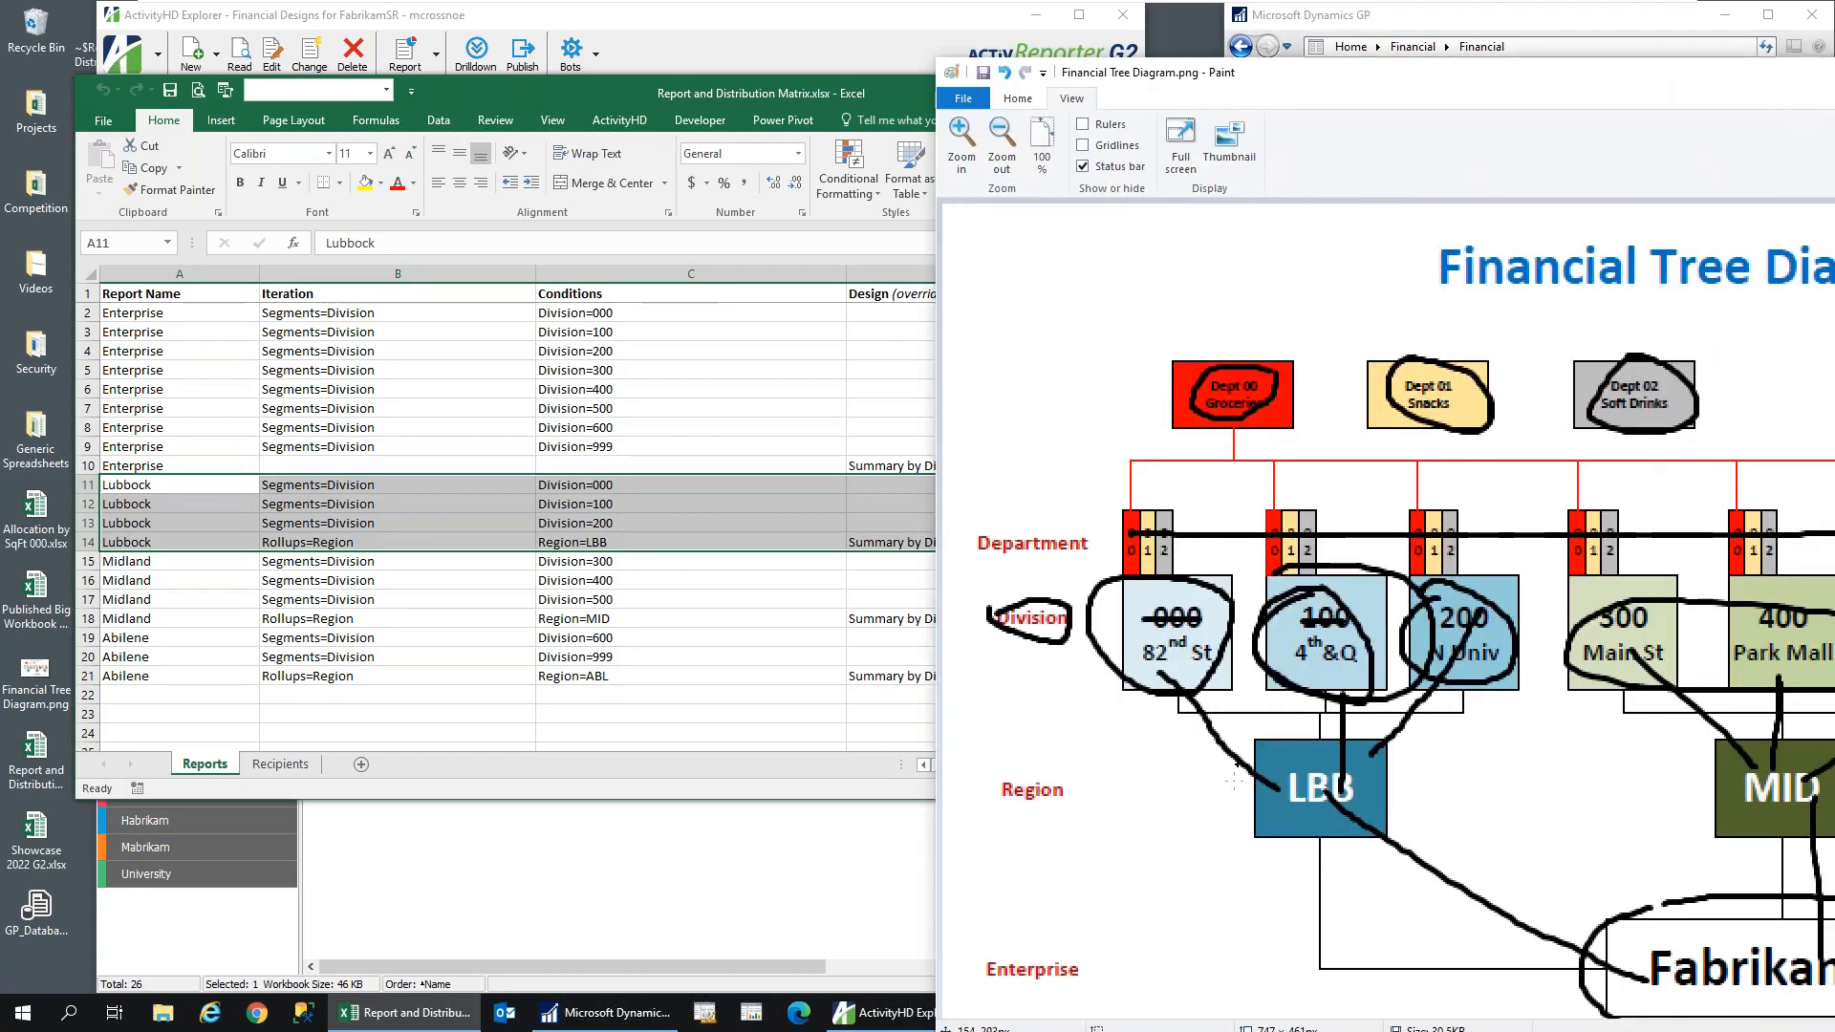
pyautogui.moveTo(1271, 731)
pyautogui.mouseDown()
pyautogui.moveTo(1328, 838)
pyautogui.moveTo(1271, 744)
pyautogui.moveTo(1234, 755)
pyautogui.mouseUp()
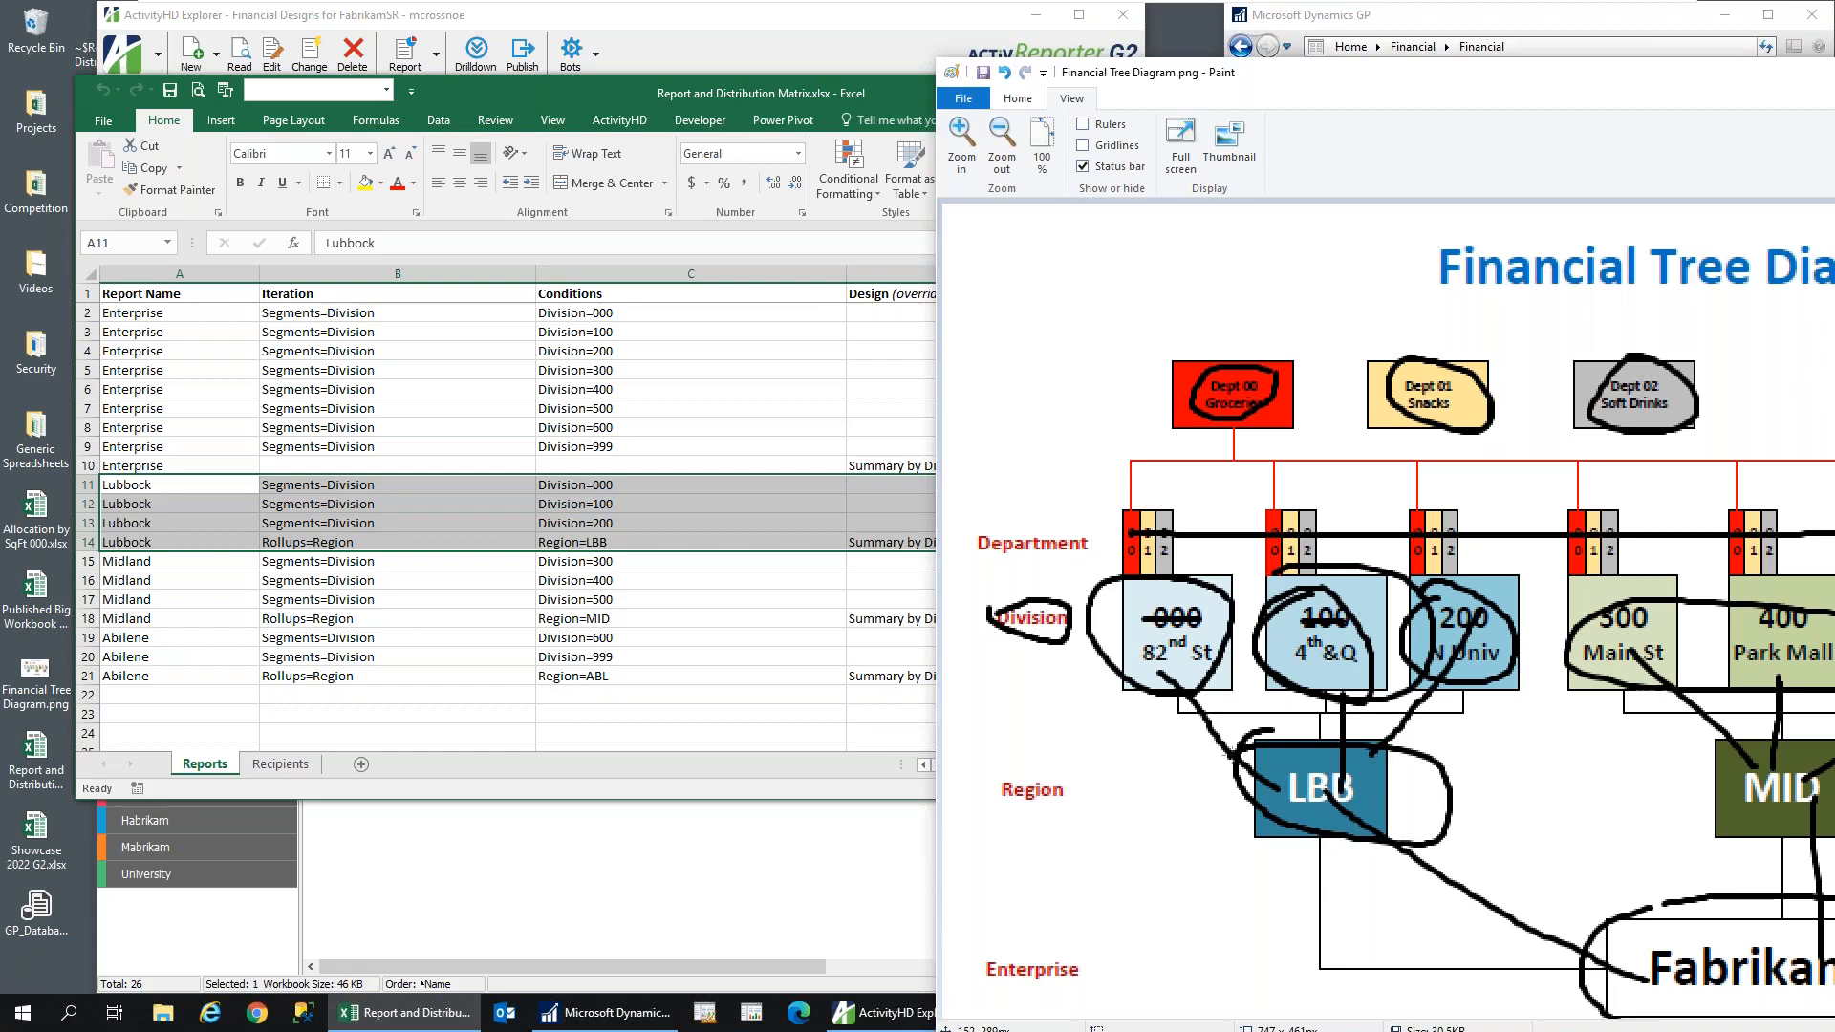
pyautogui.moveTo(1489, 84); pyautogui.dragTo(1834, 76)
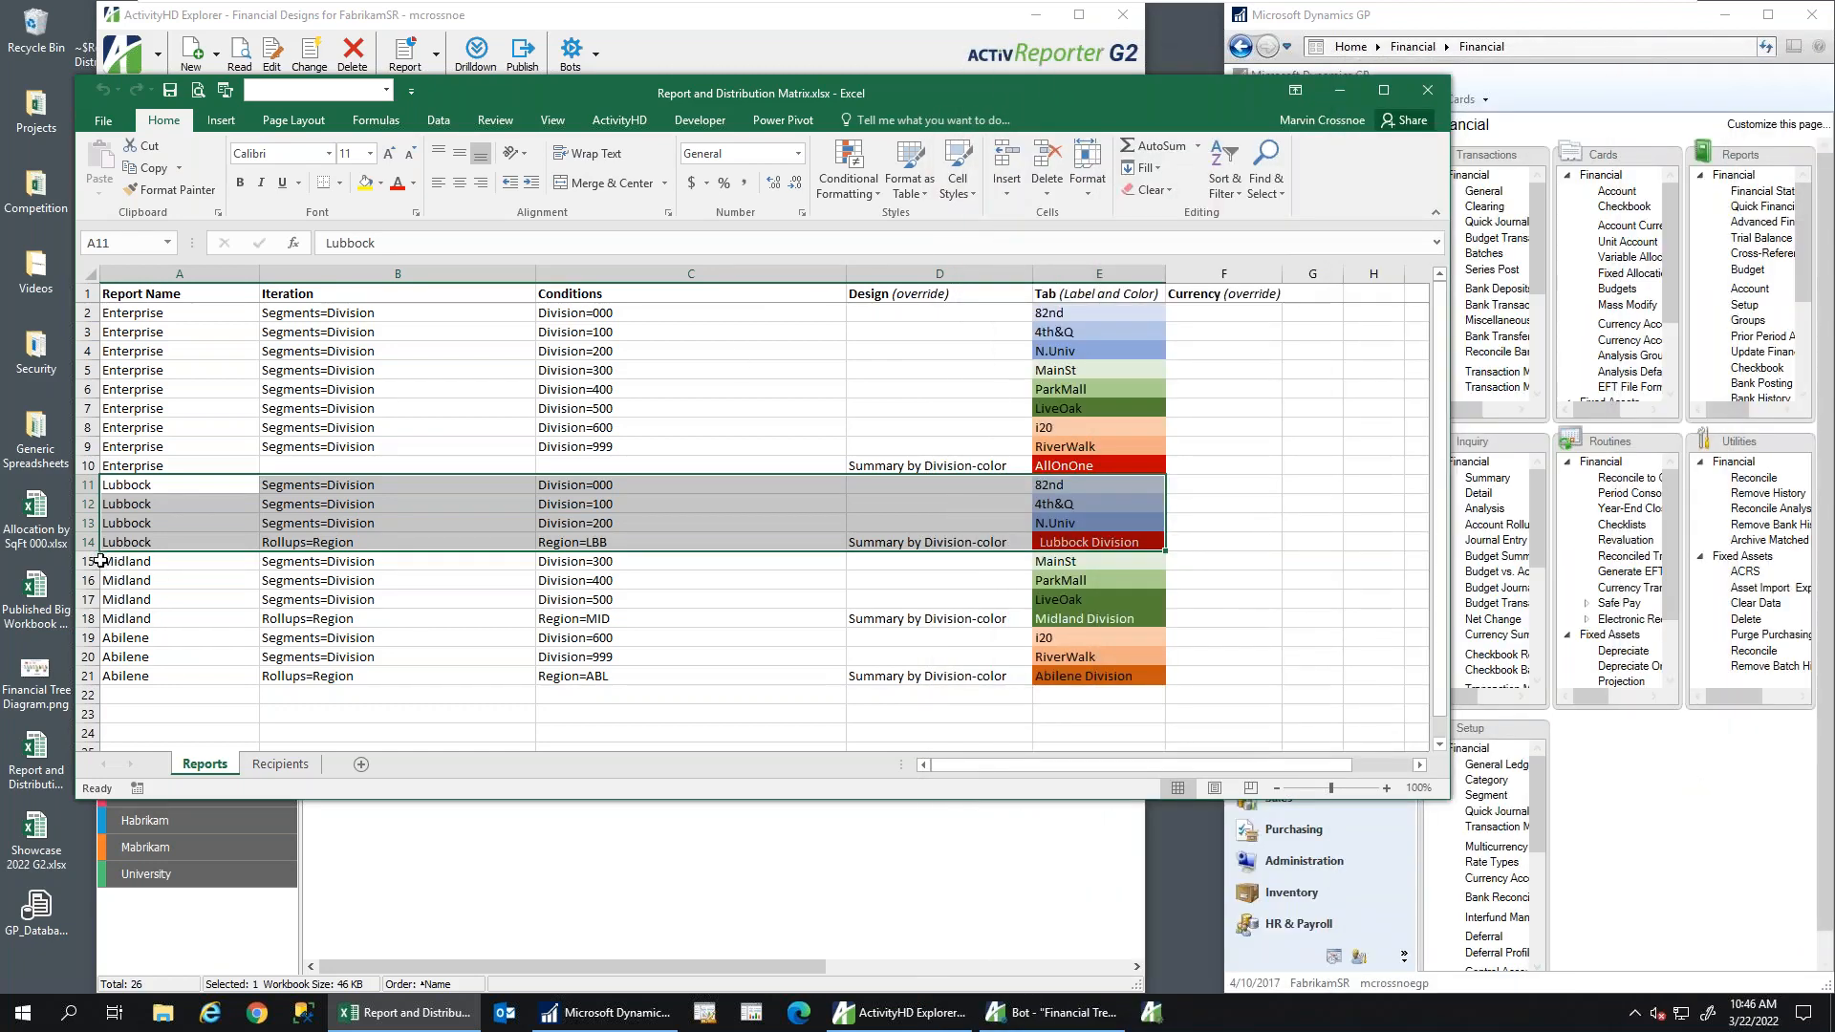
pyautogui.moveTo(108, 562); pyautogui.dragTo(884, 685)
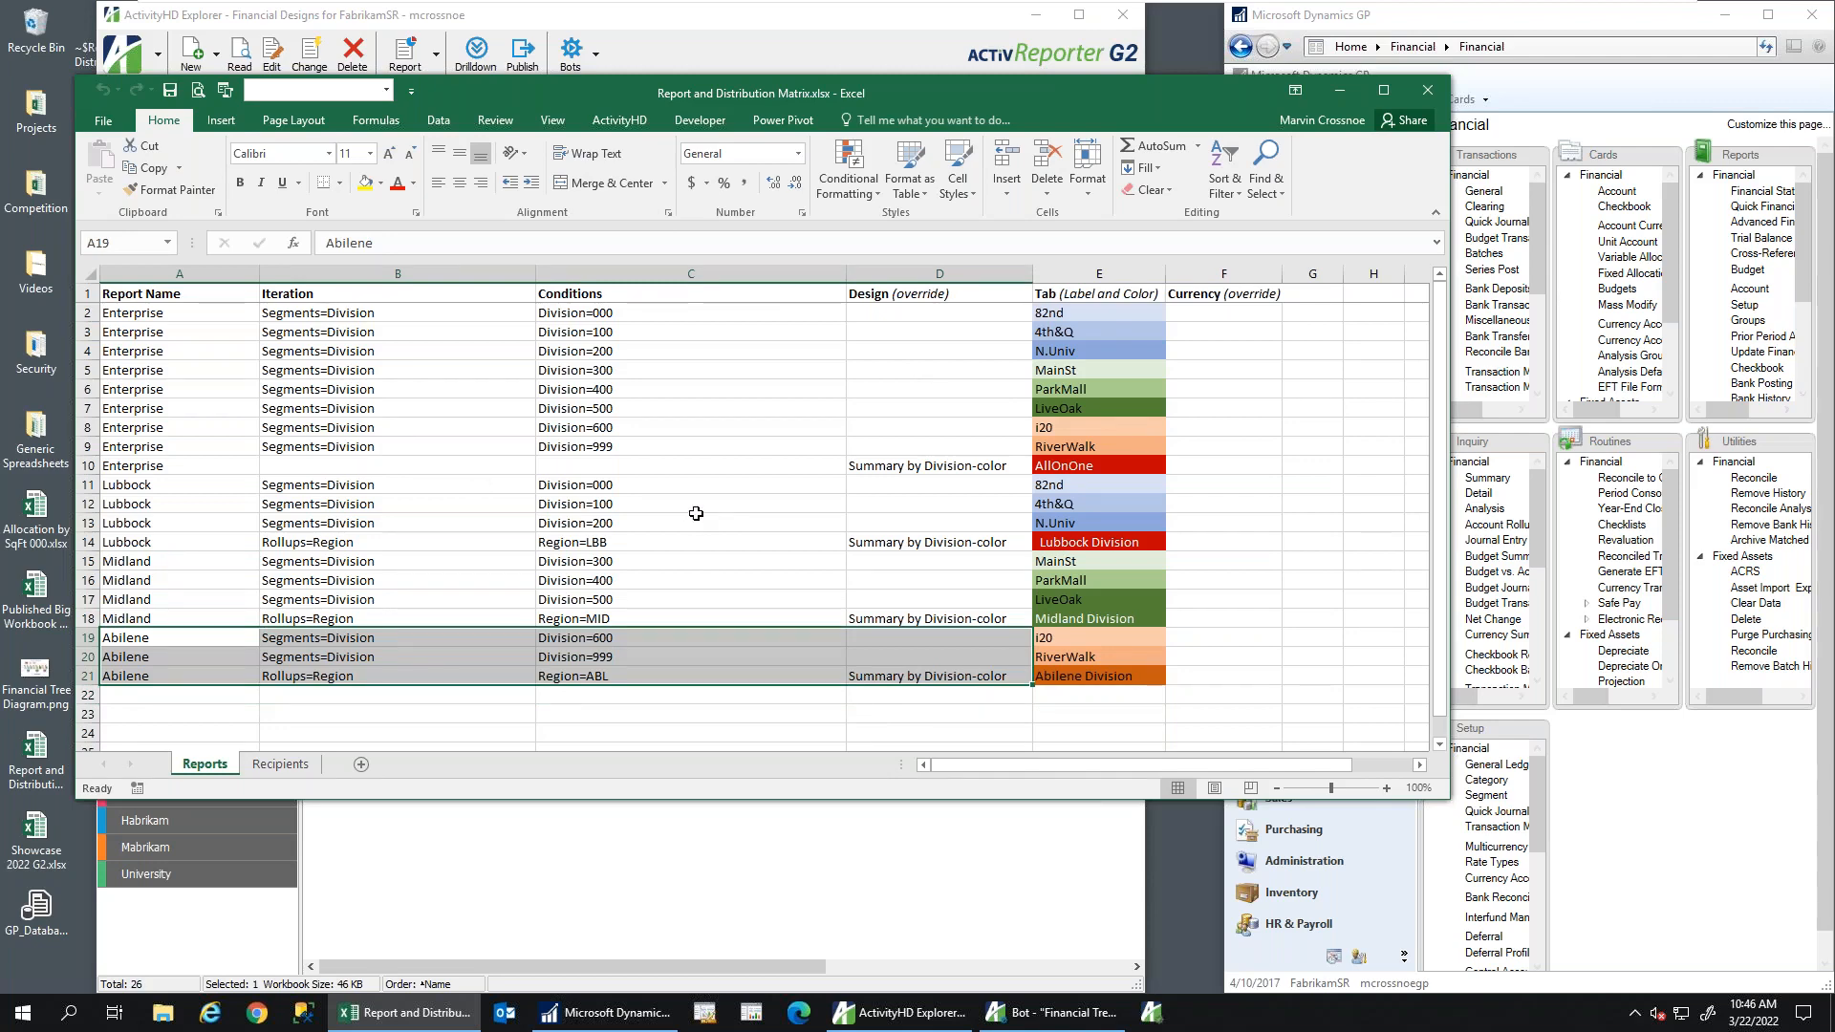
# Review the Recipients sheet's division managers and e-mail links in a wider window, then return to Reports
pyautogui.click(280, 765)
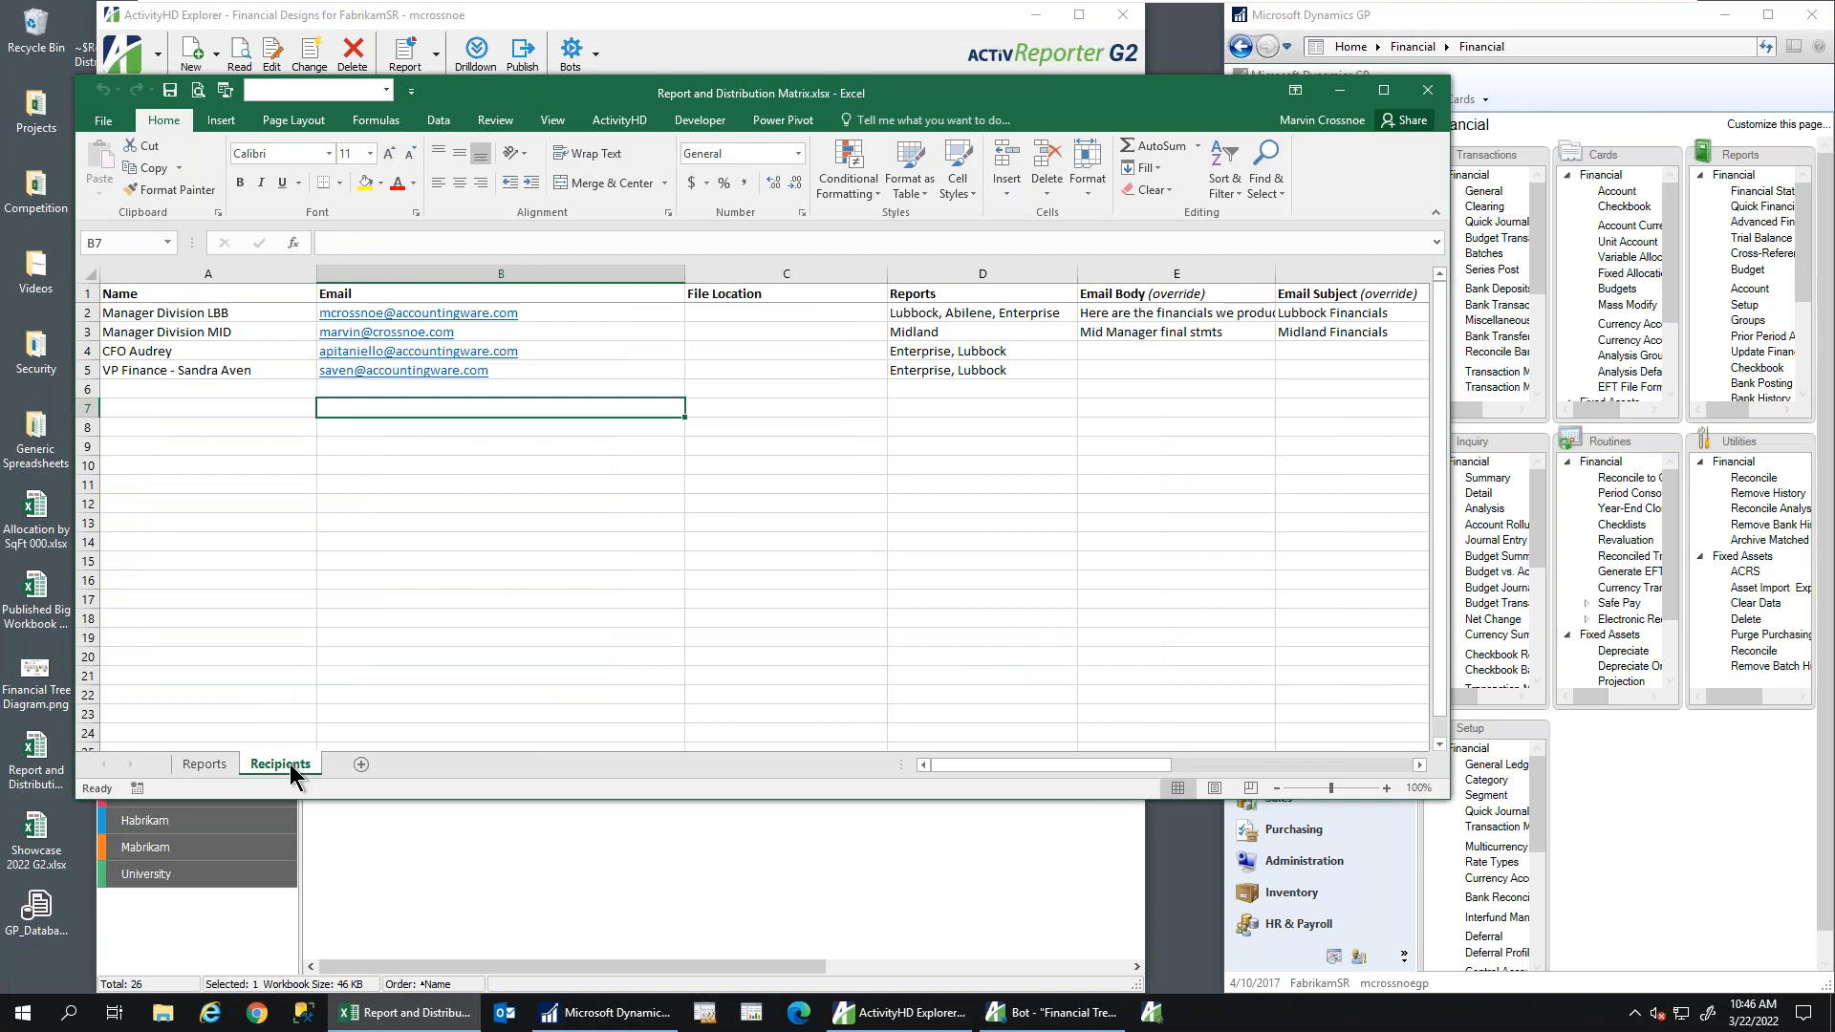
pyautogui.doubleClick(118, 315)
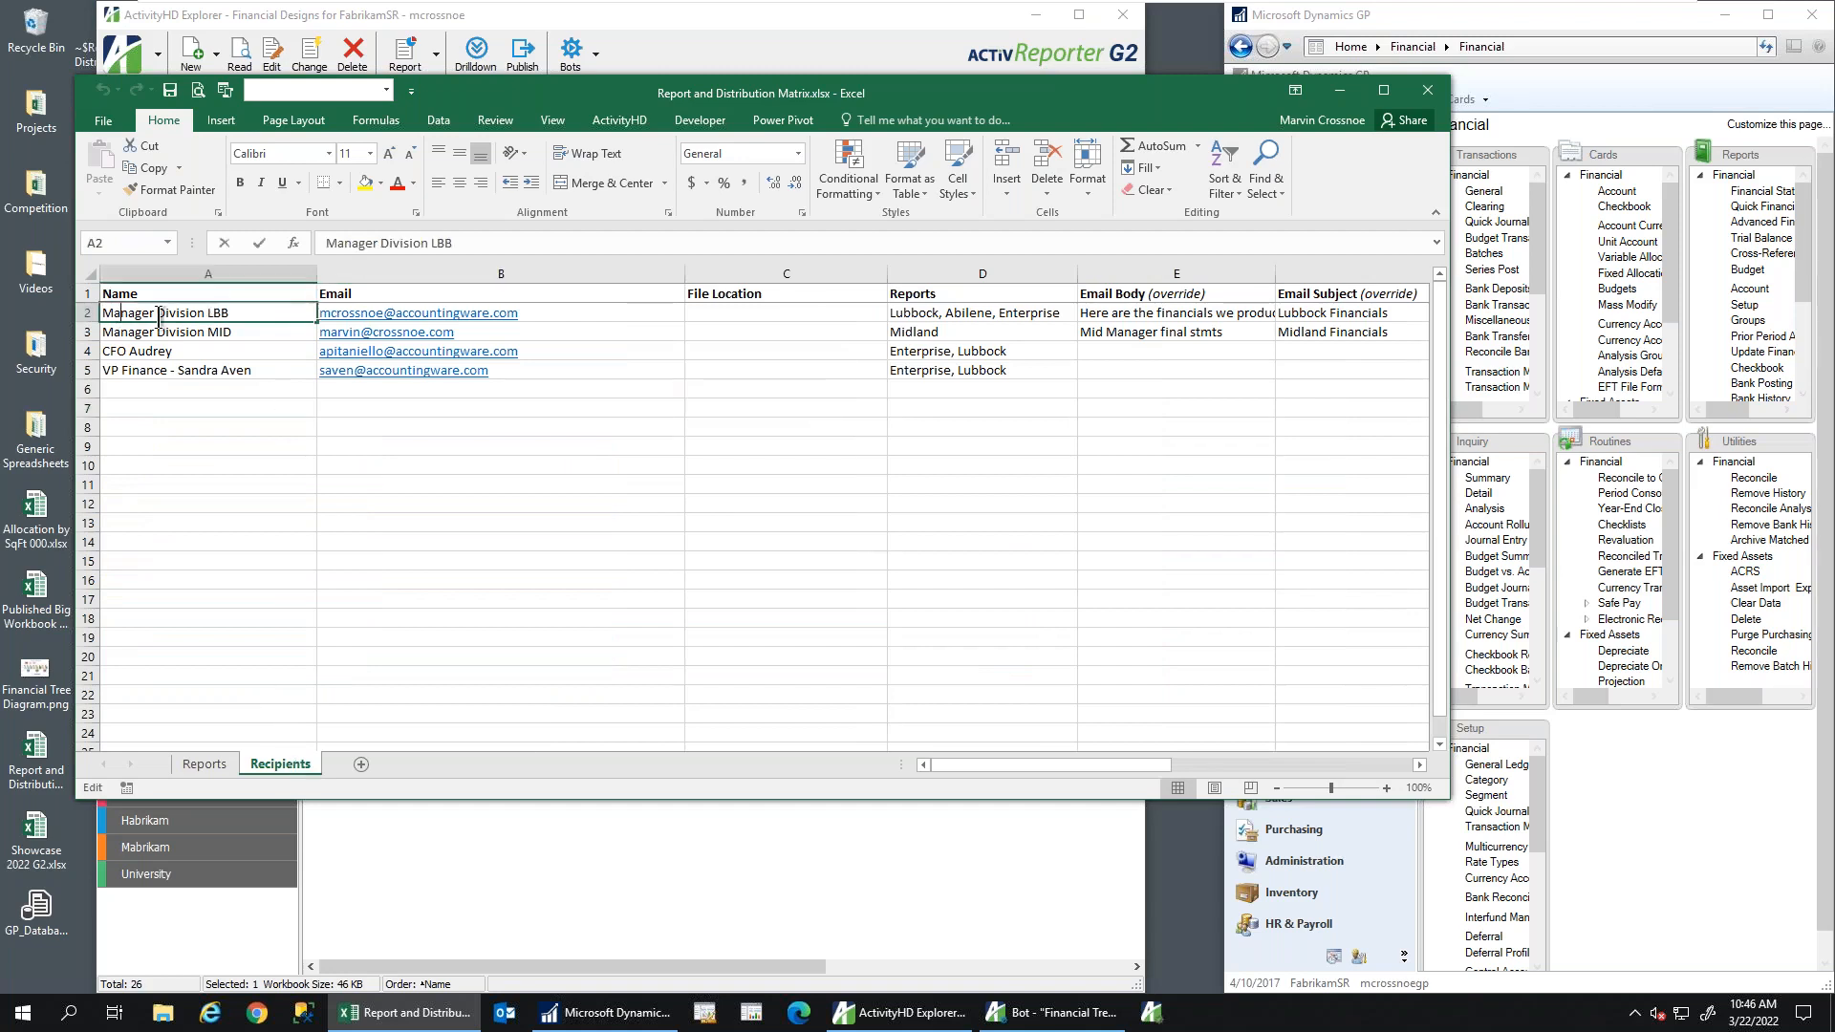
pyautogui.click(458, 316)
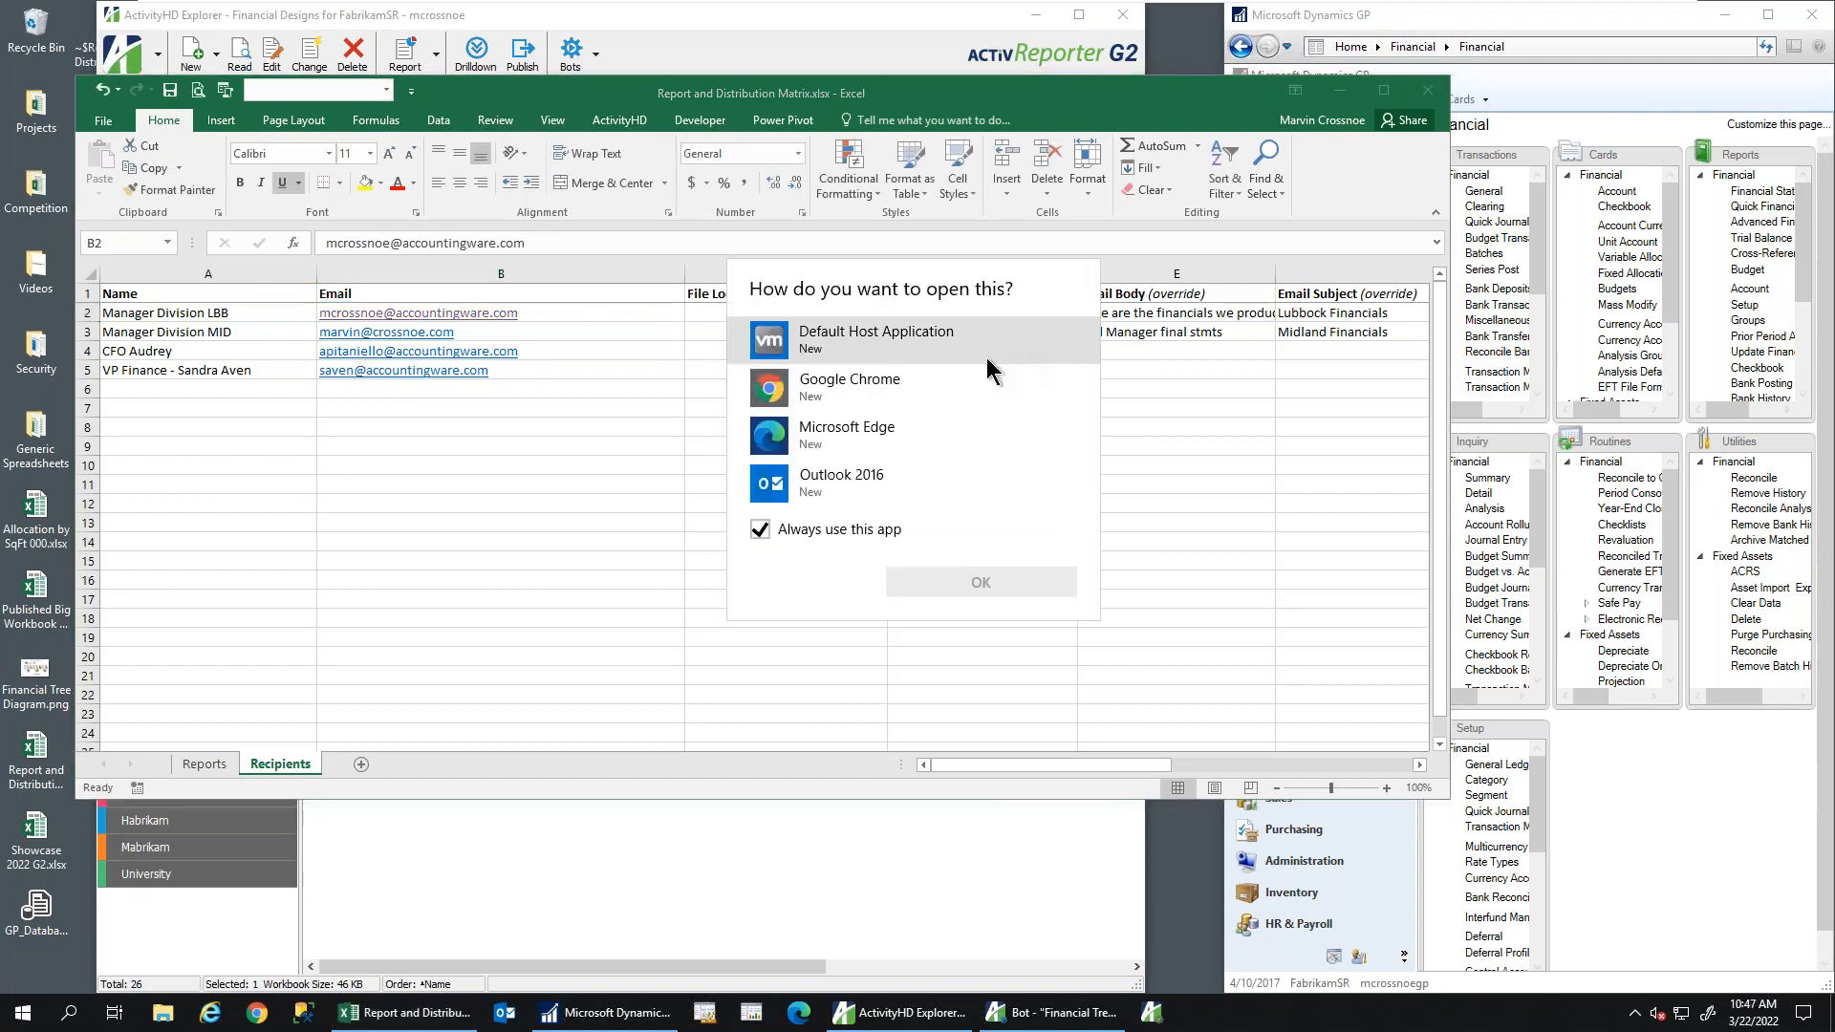
pyautogui.click(1210, 491)
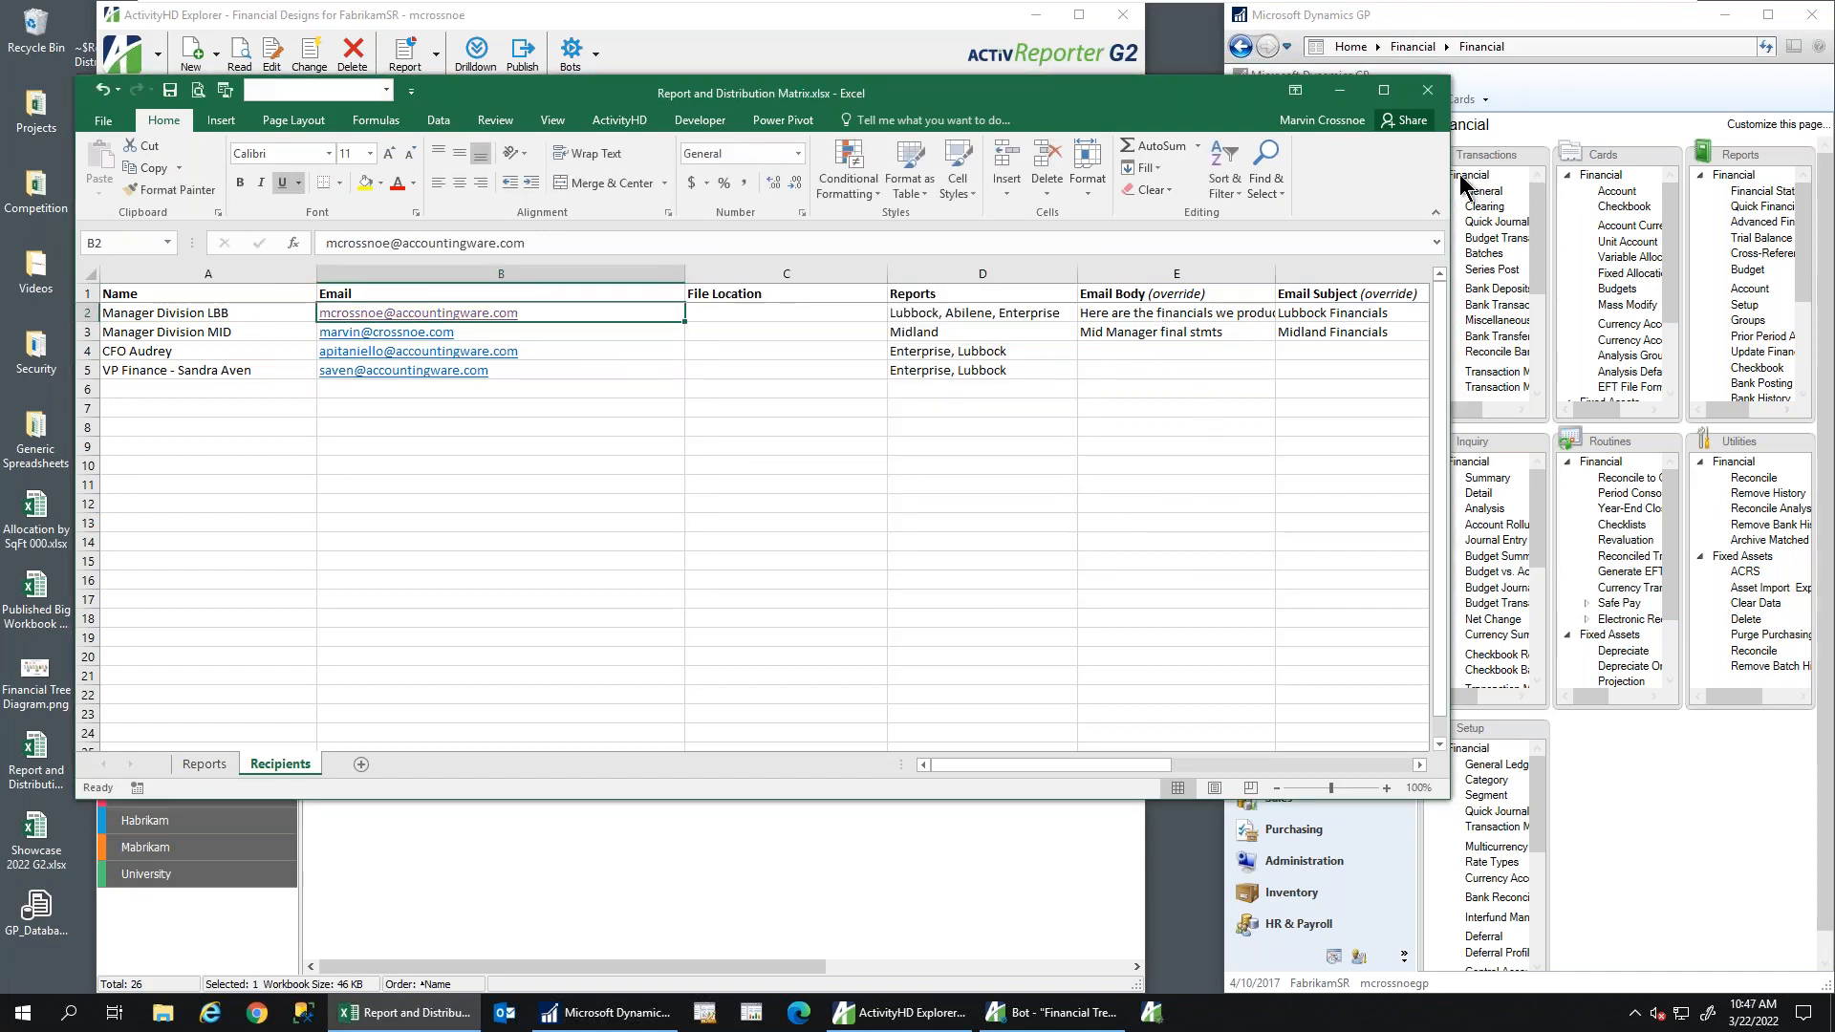
pyautogui.moveTo(1459, 174); pyautogui.dragTo(1684, 173)
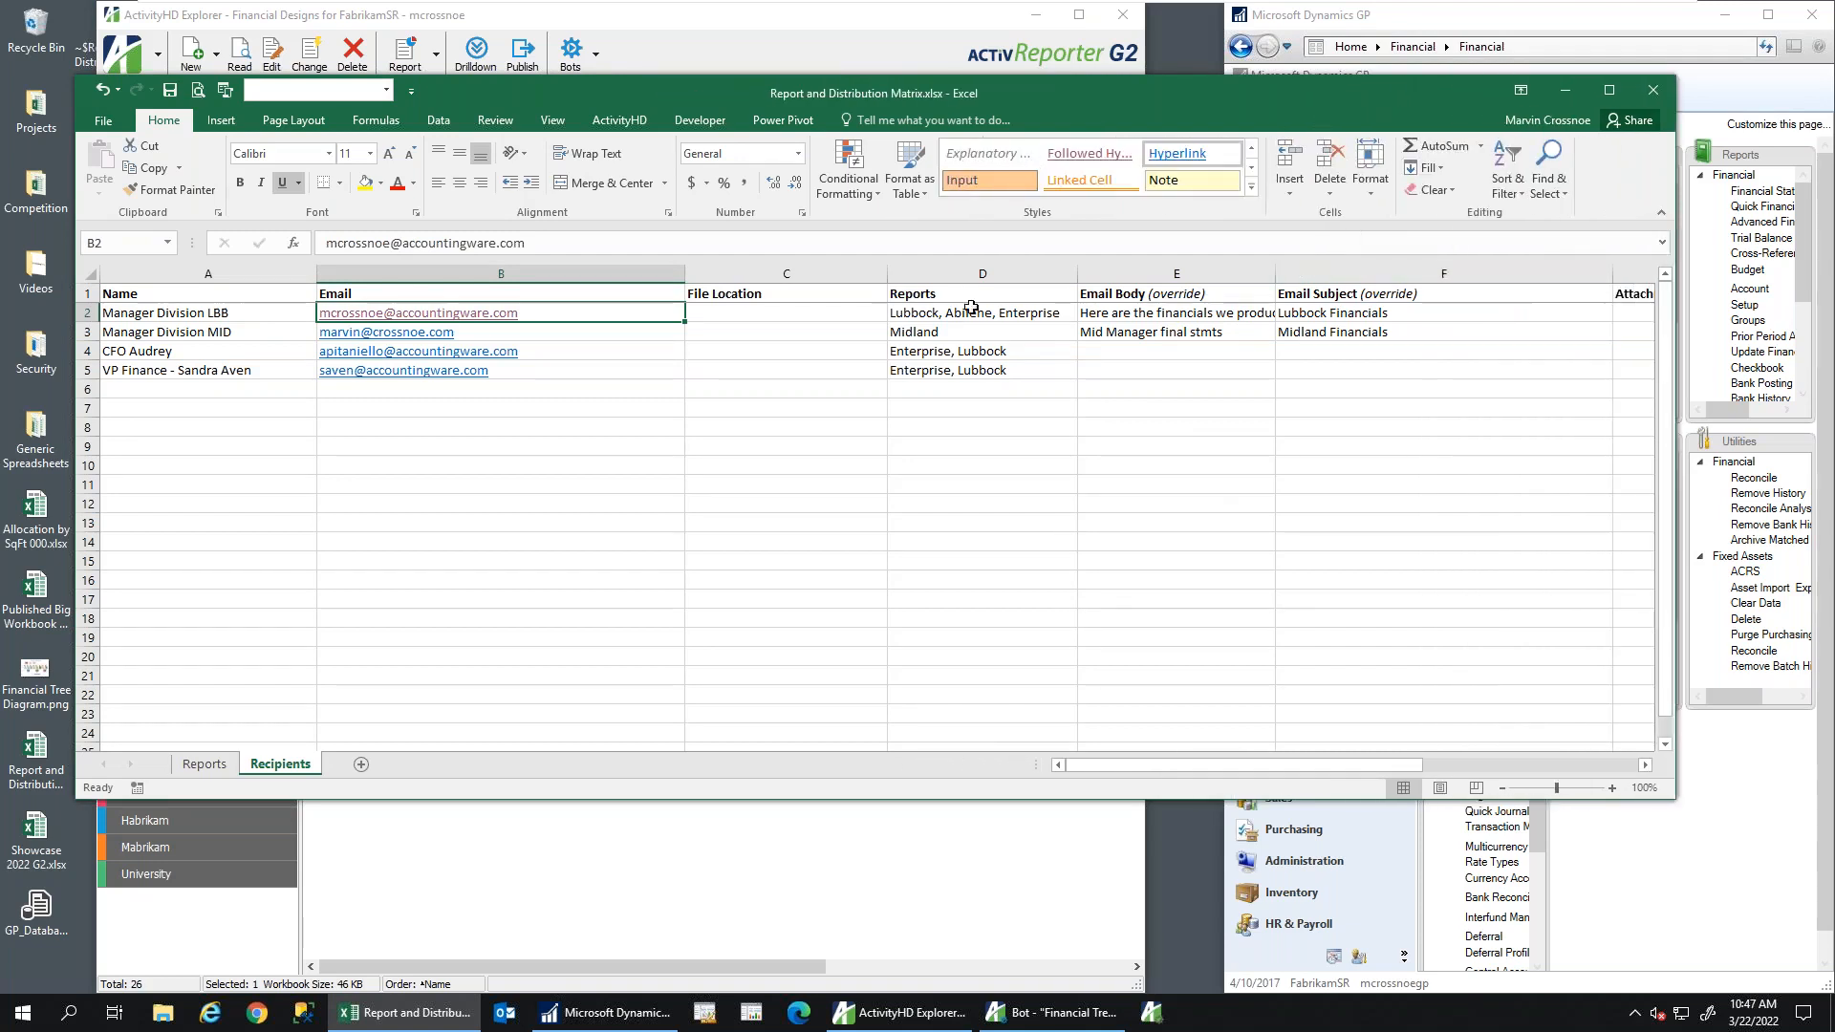
pyautogui.click(202, 333)
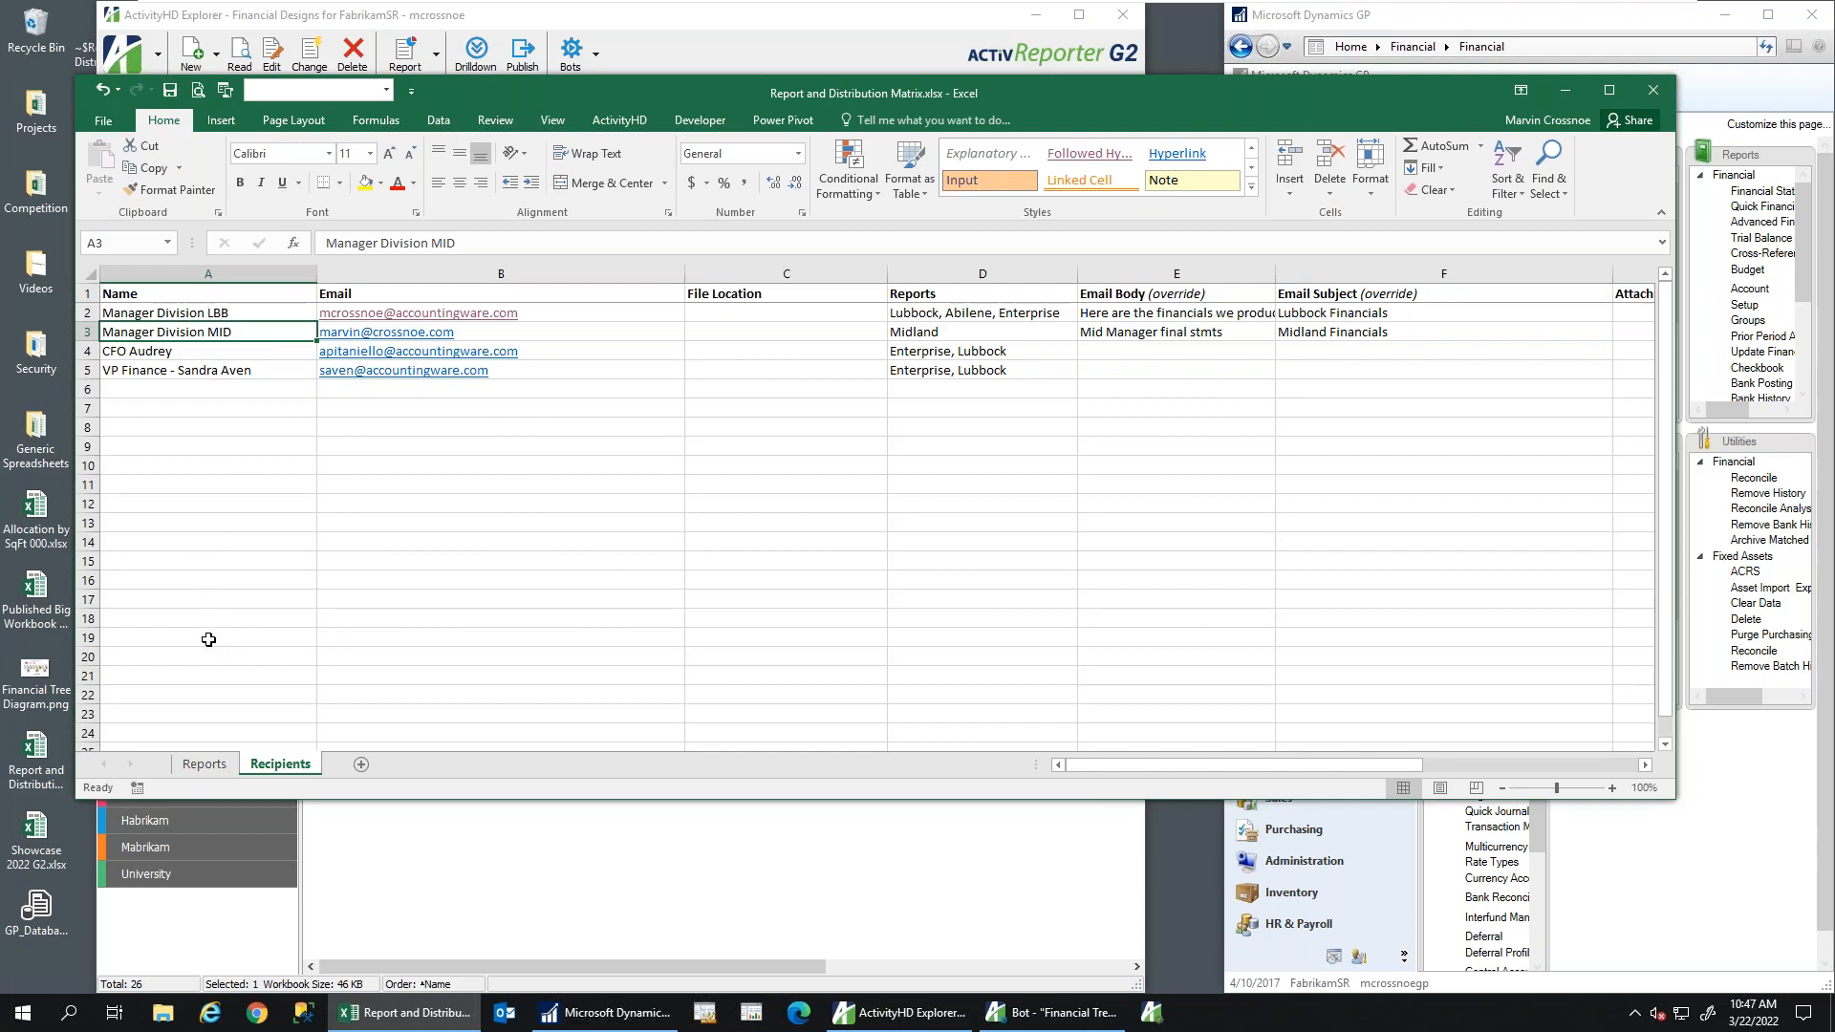
pyautogui.click(205, 765)
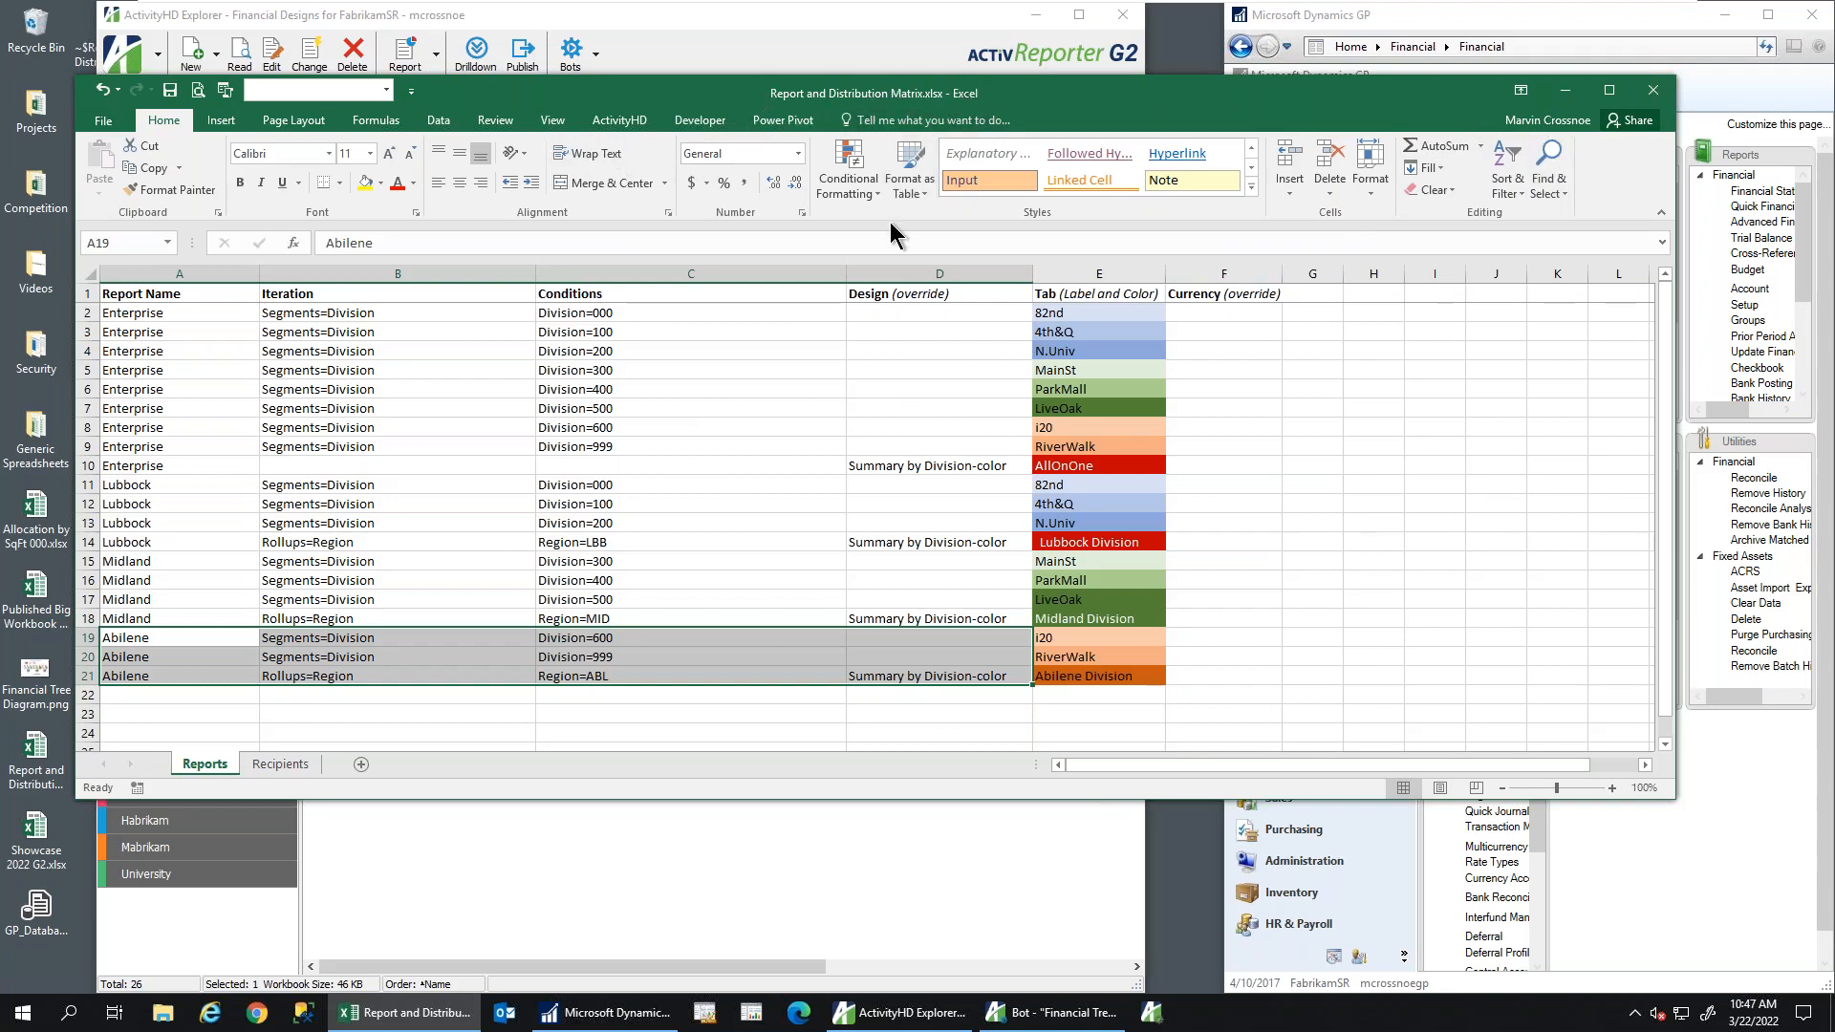
# Close the matrix workbook unsaved and set Report and Distribution Matrix.xlsx as the bot's config file
pyautogui.click(1652, 89)
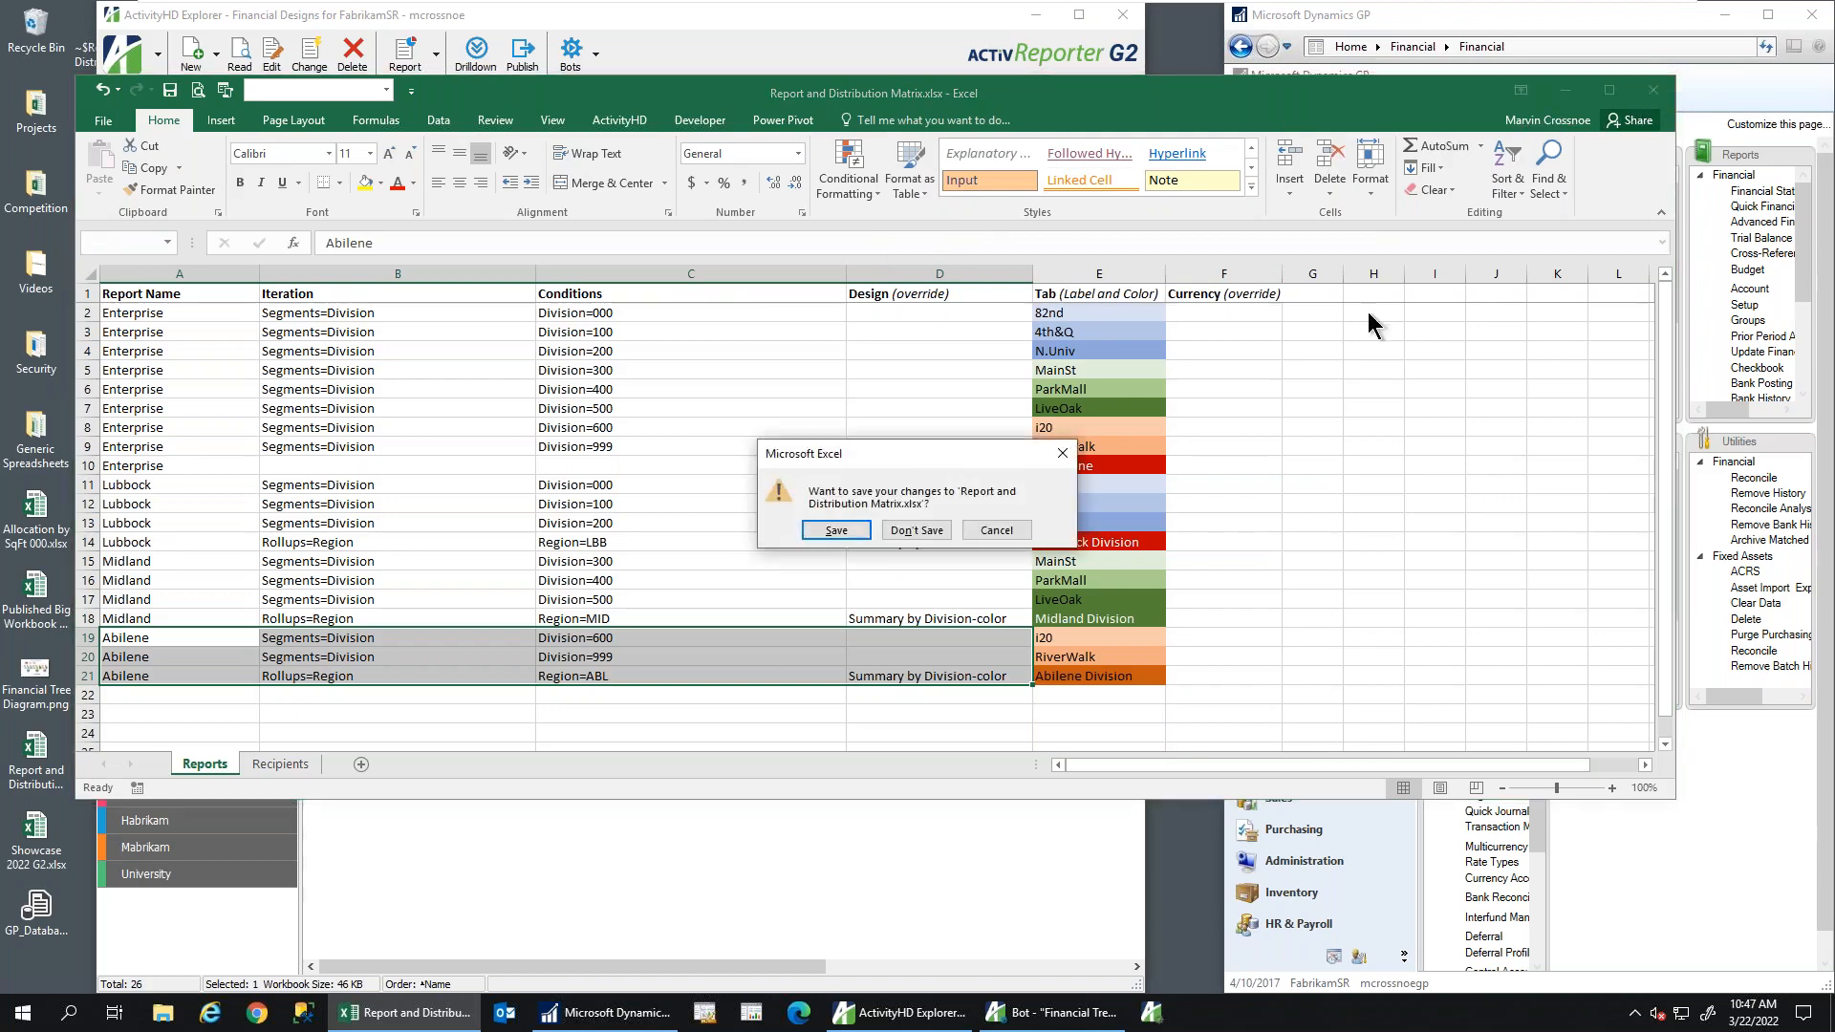
pyautogui.click(915, 529)
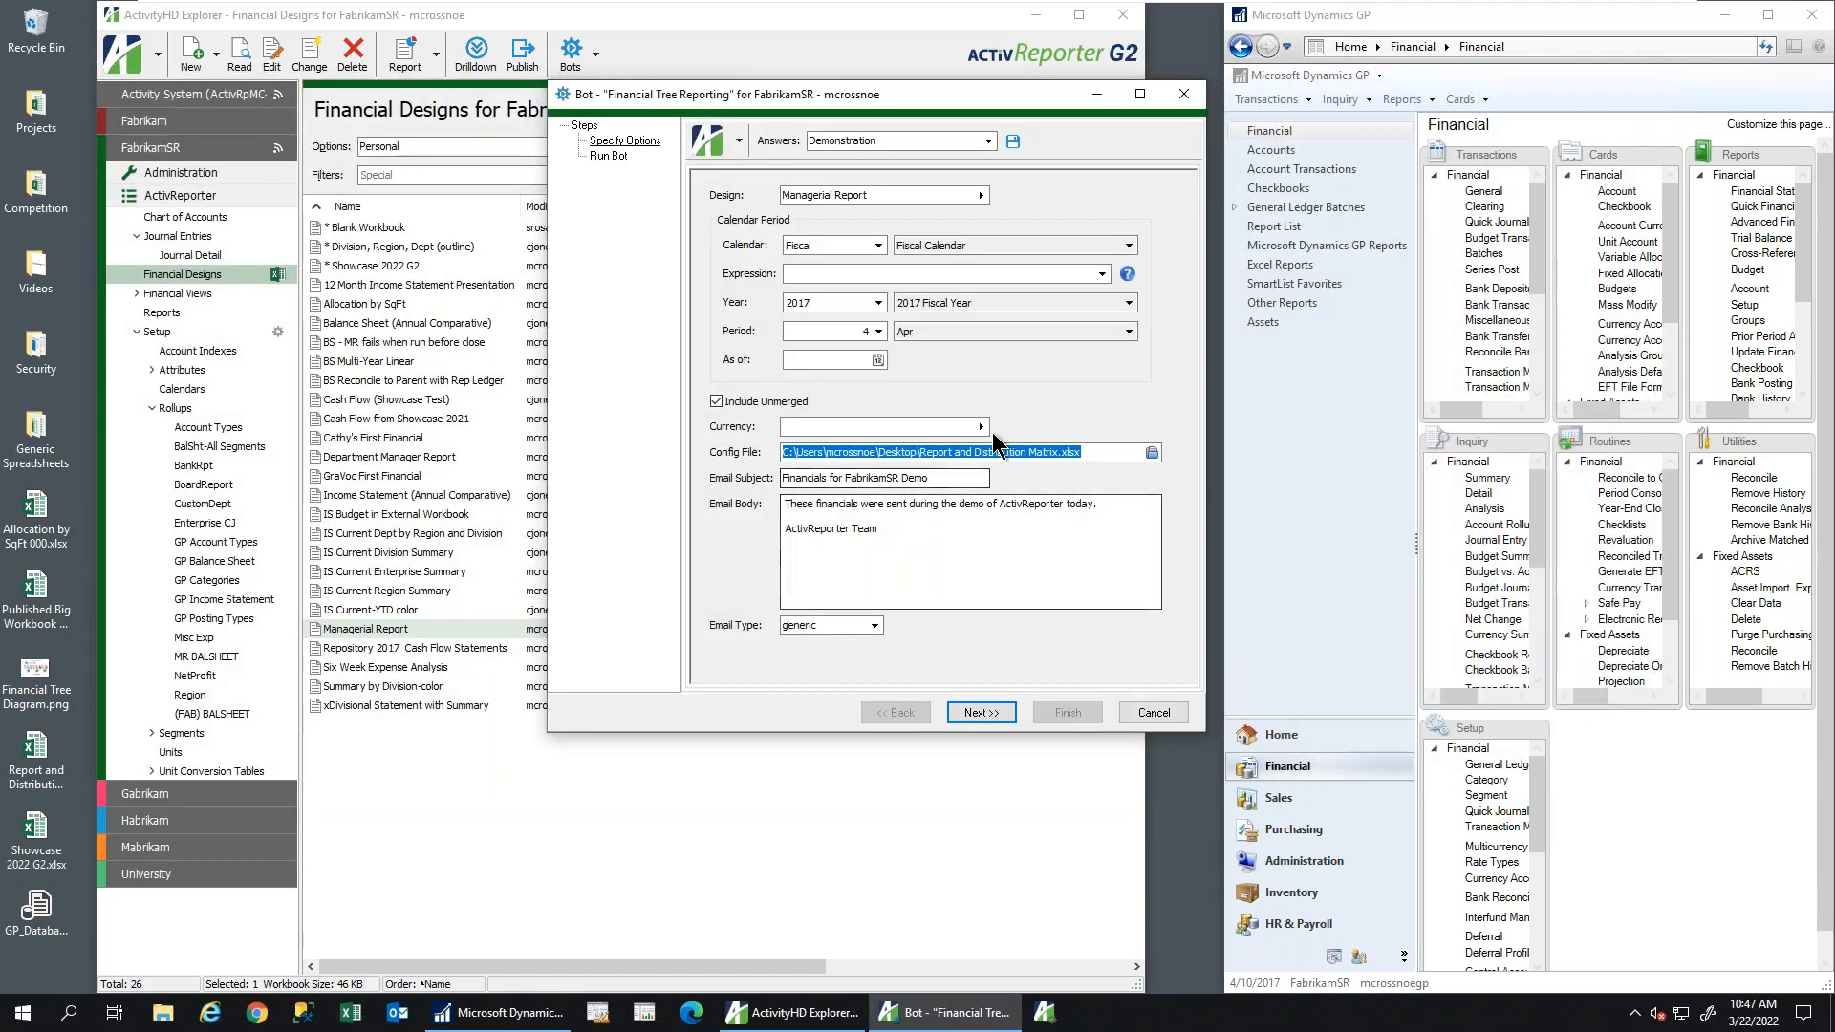
pyautogui.moveTo(754, 103); pyautogui.dragTo(710, 98)
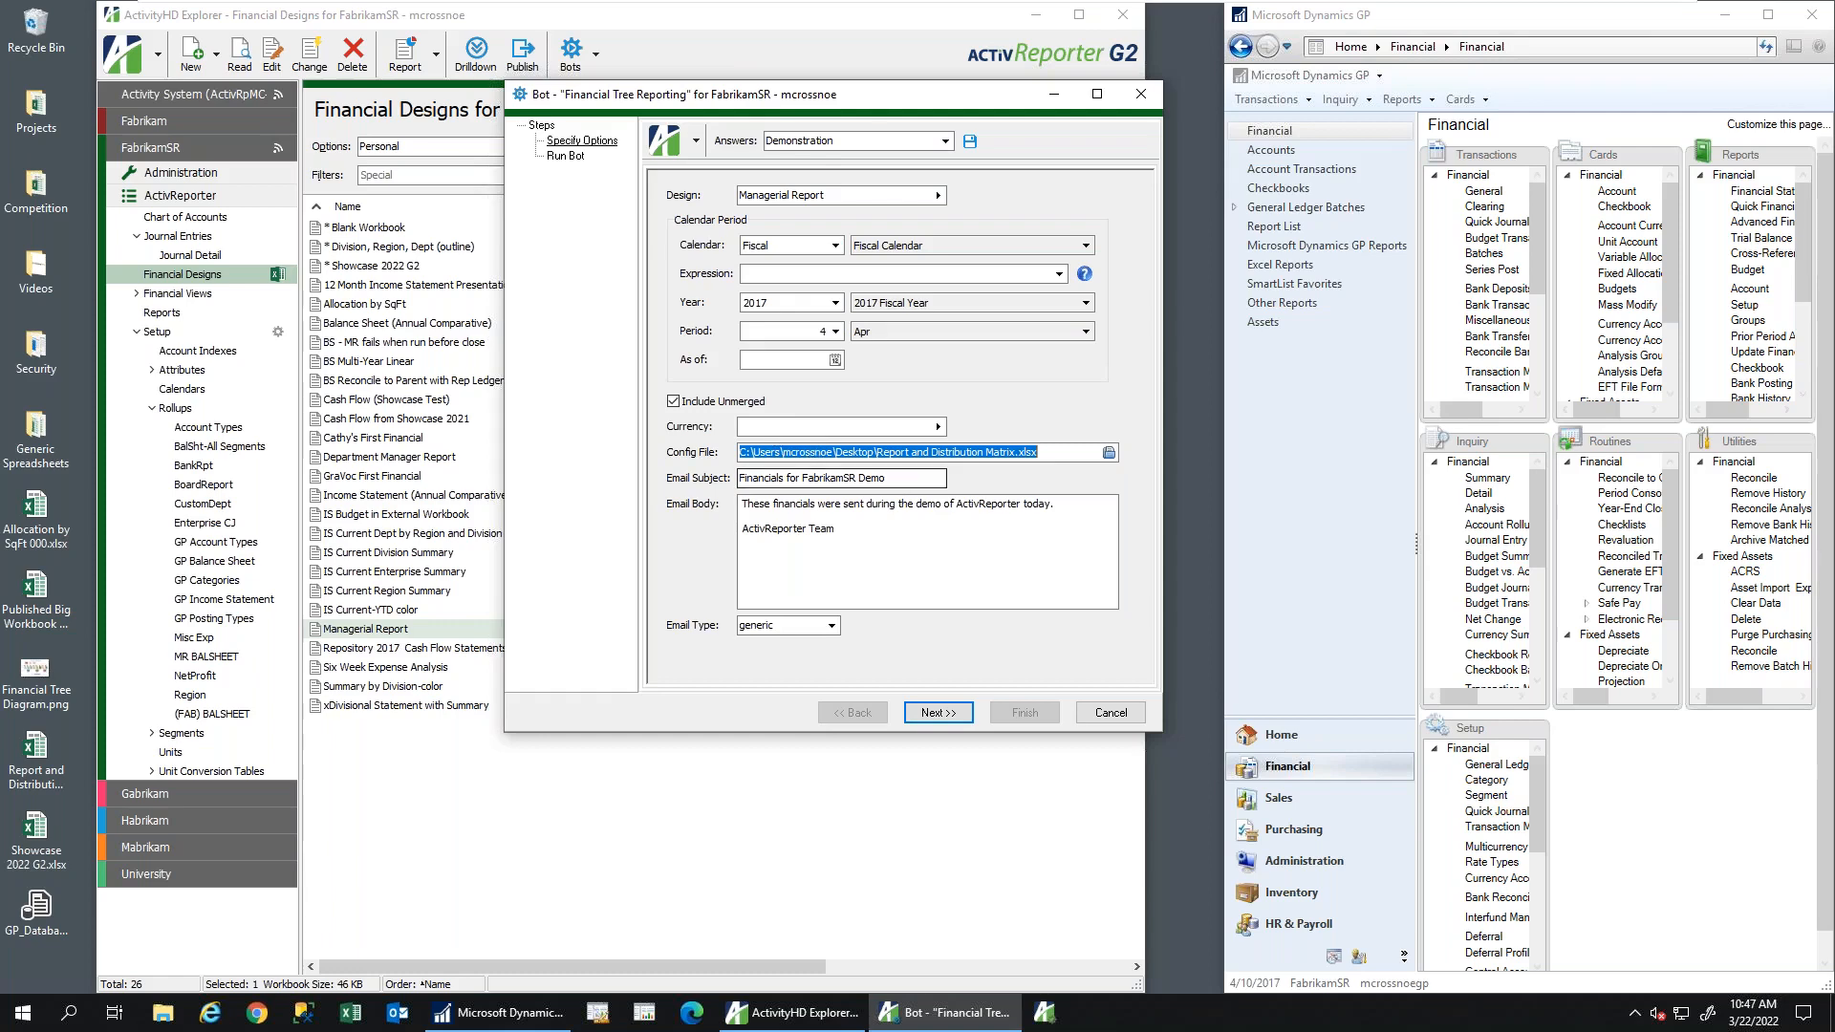
pyautogui.click(1048, 450)
pyautogui.click(1107, 453)
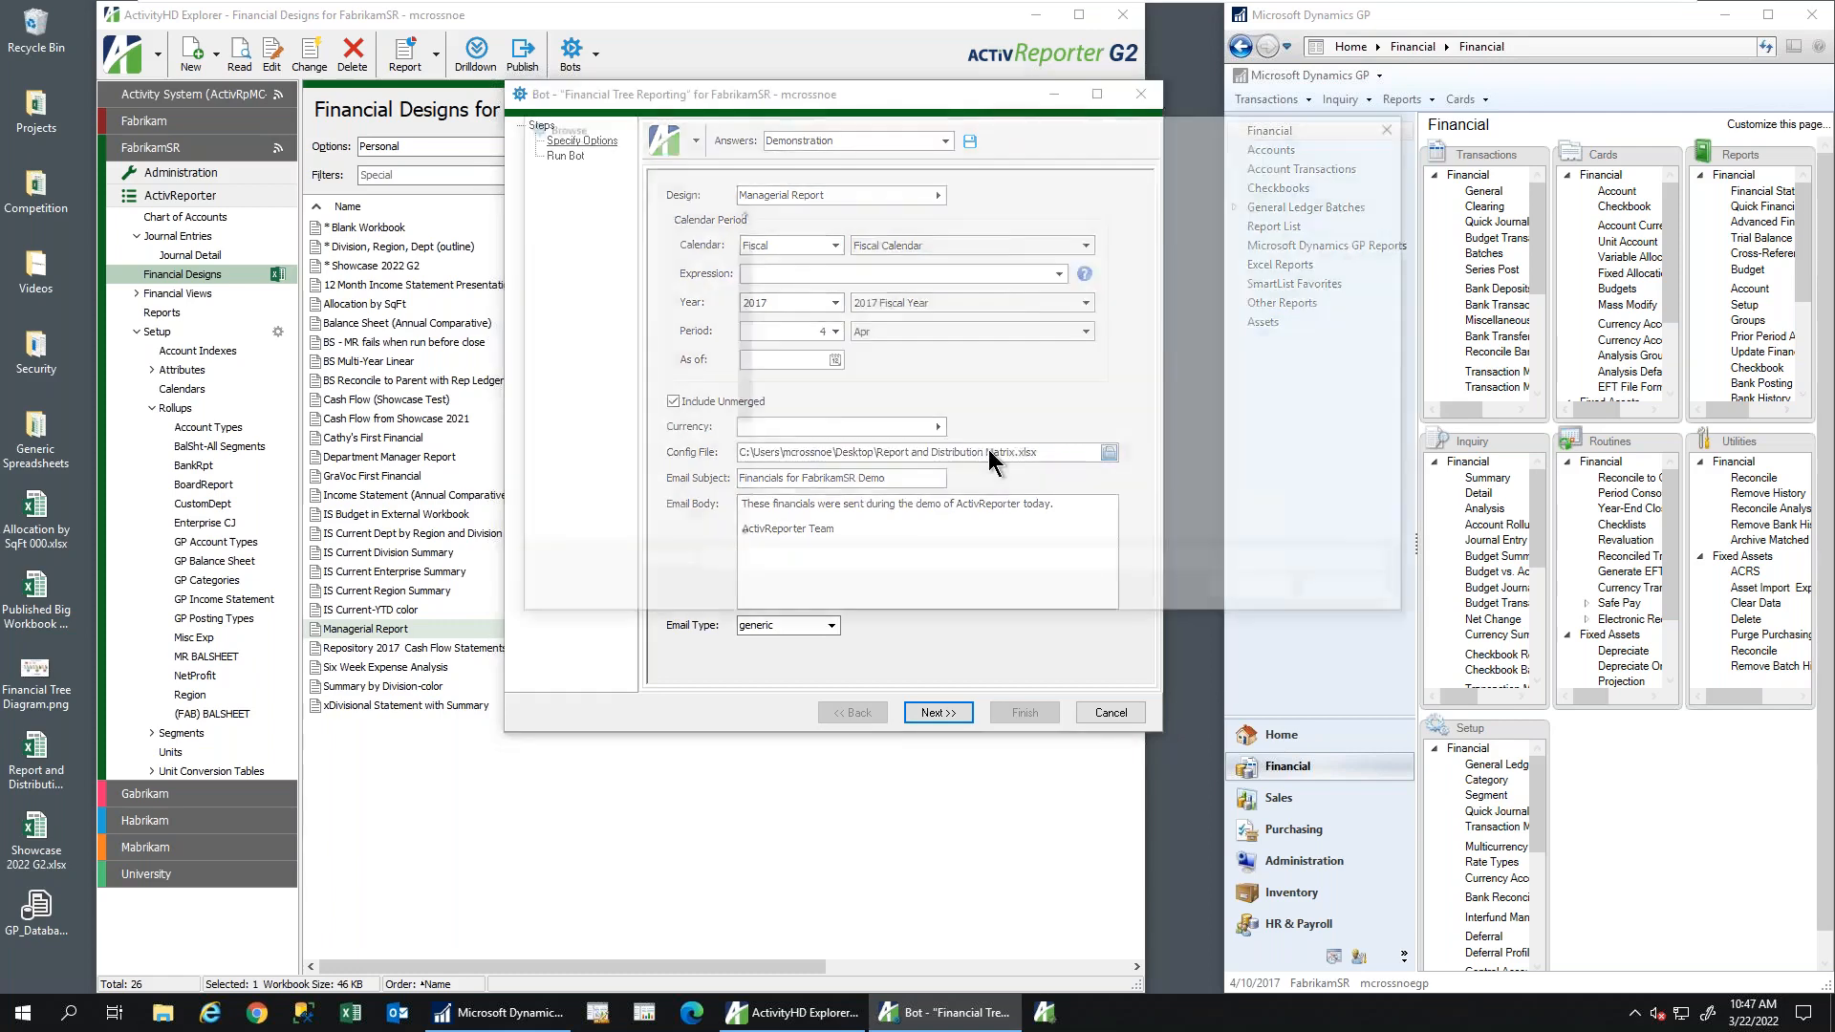
pyautogui.doubleClick(843, 425)
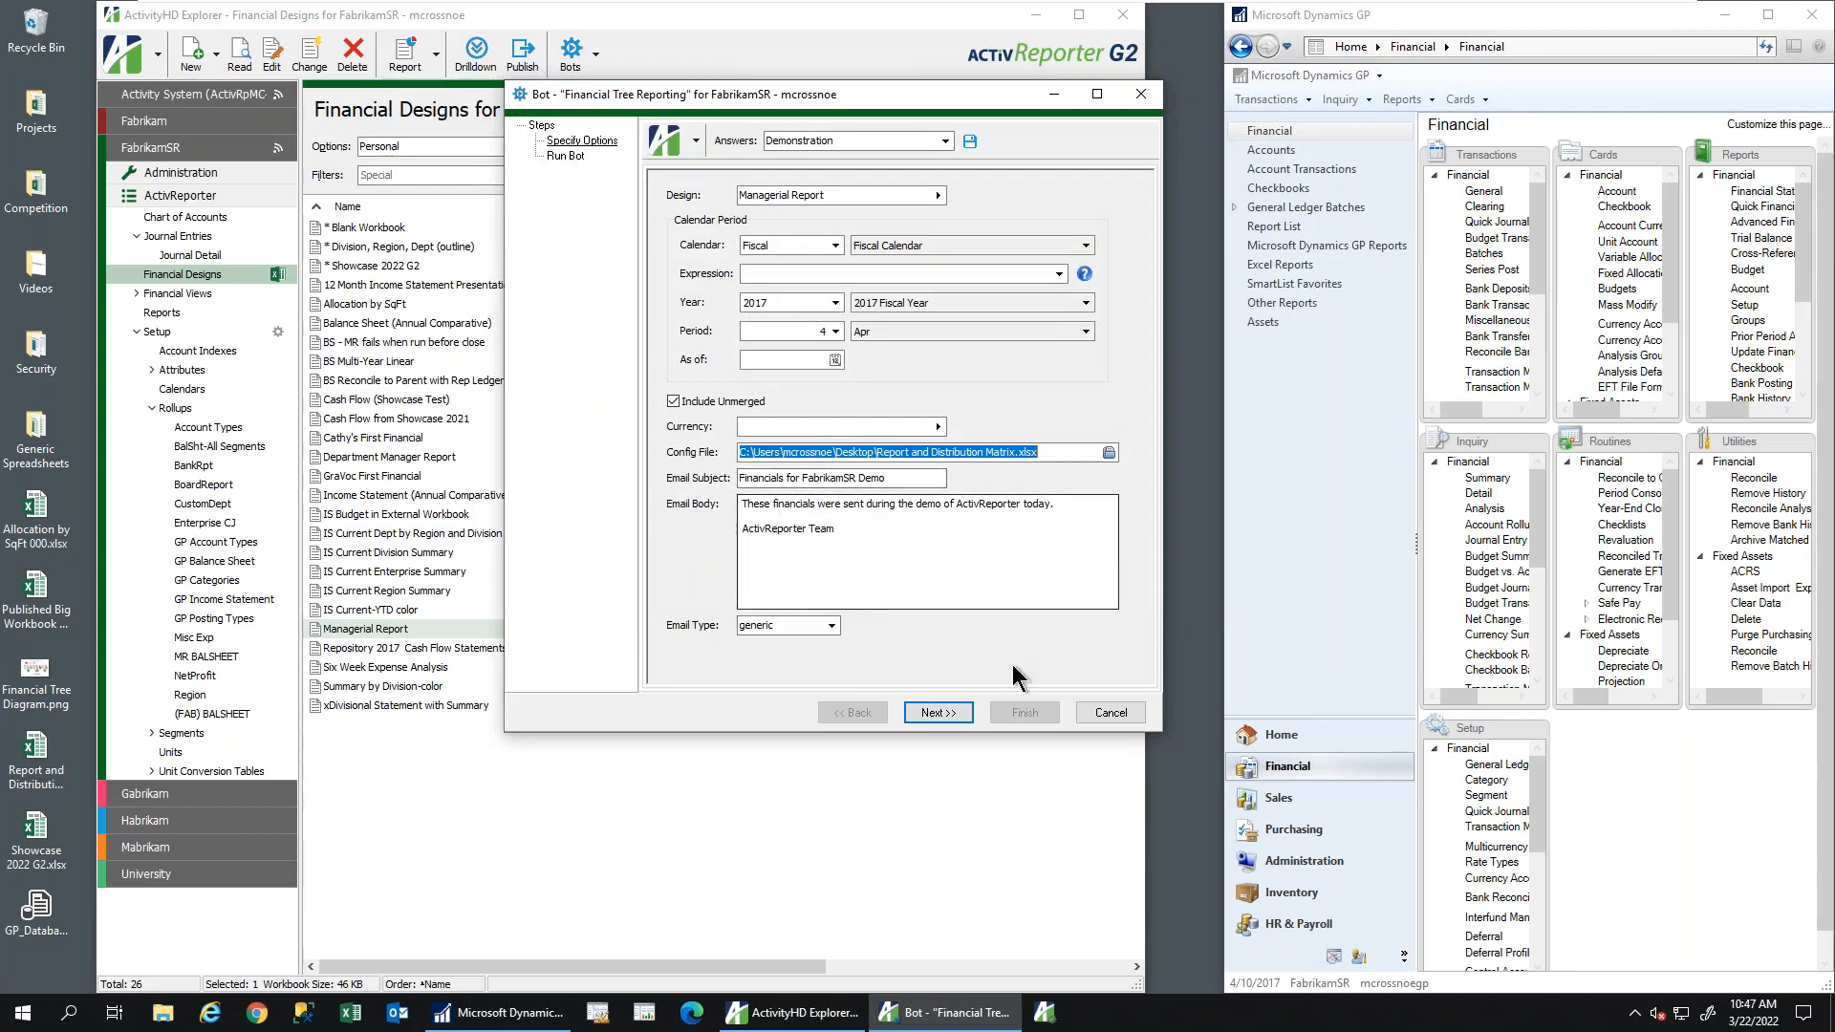
# Run the bot to export the Managerial Report for April 2017
pyautogui.click(937, 713)
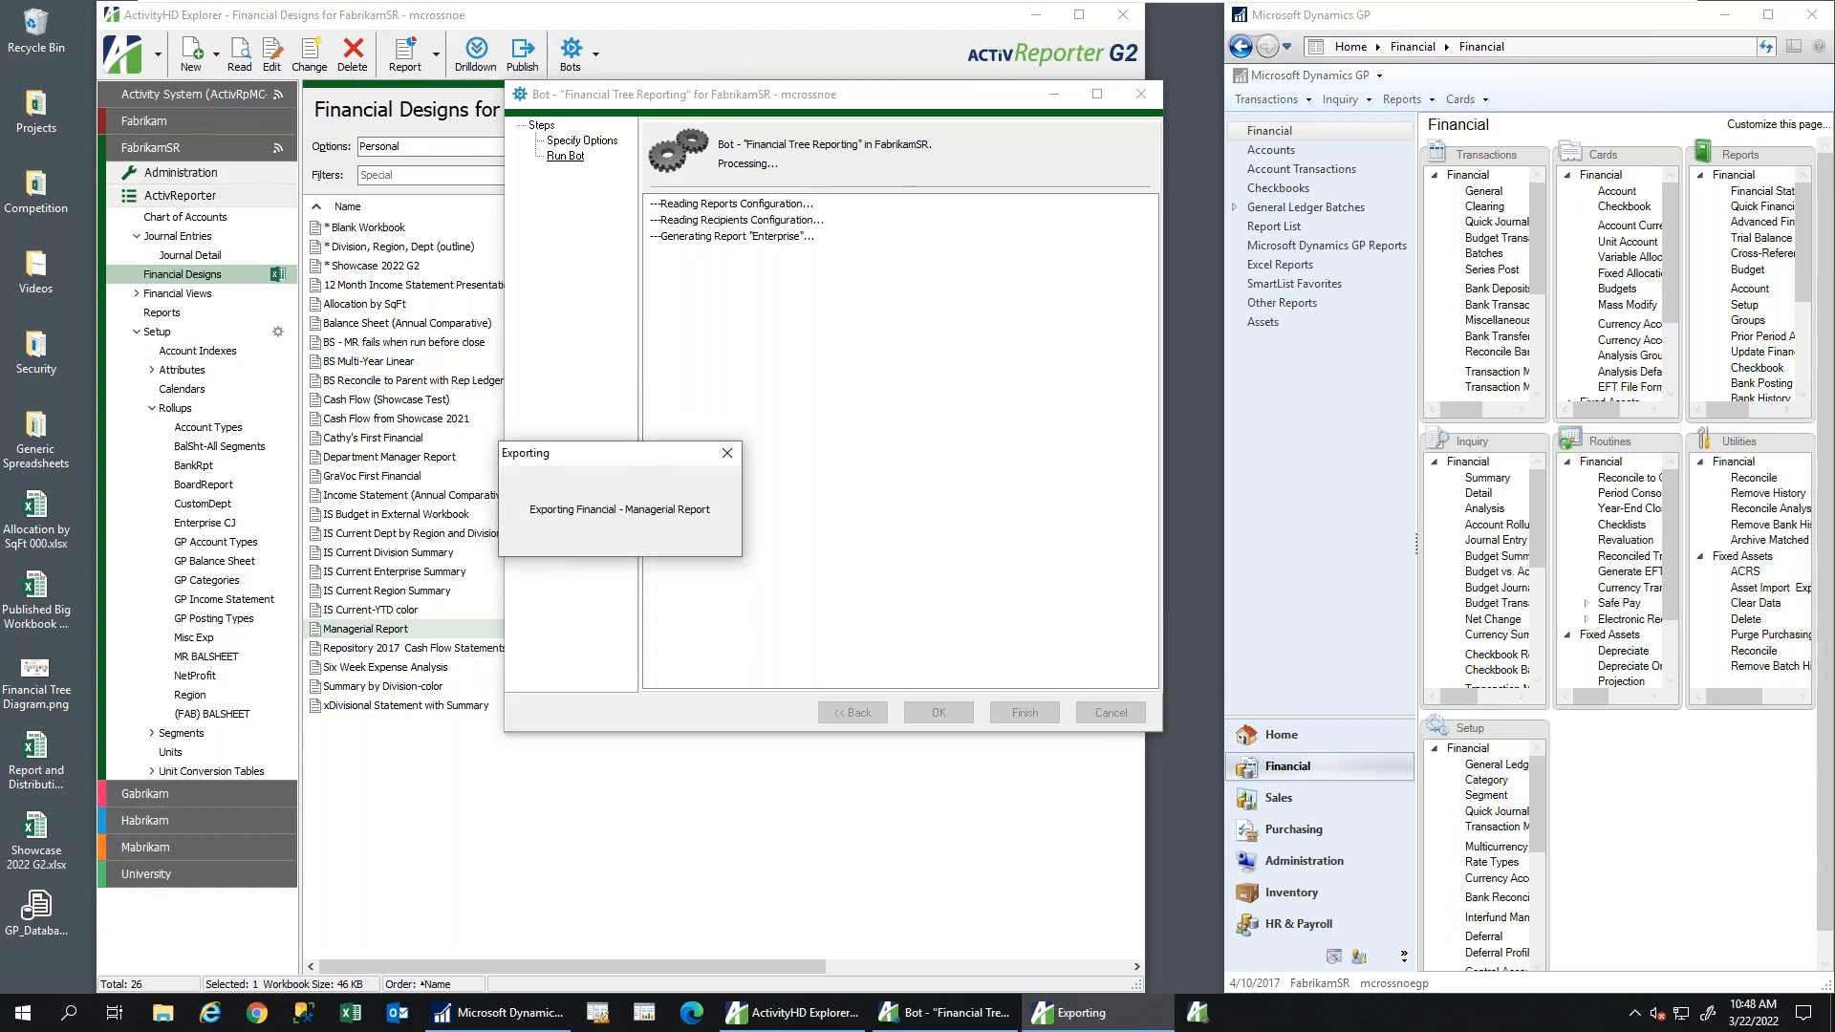
pyautogui.rightClick(767, 1011)
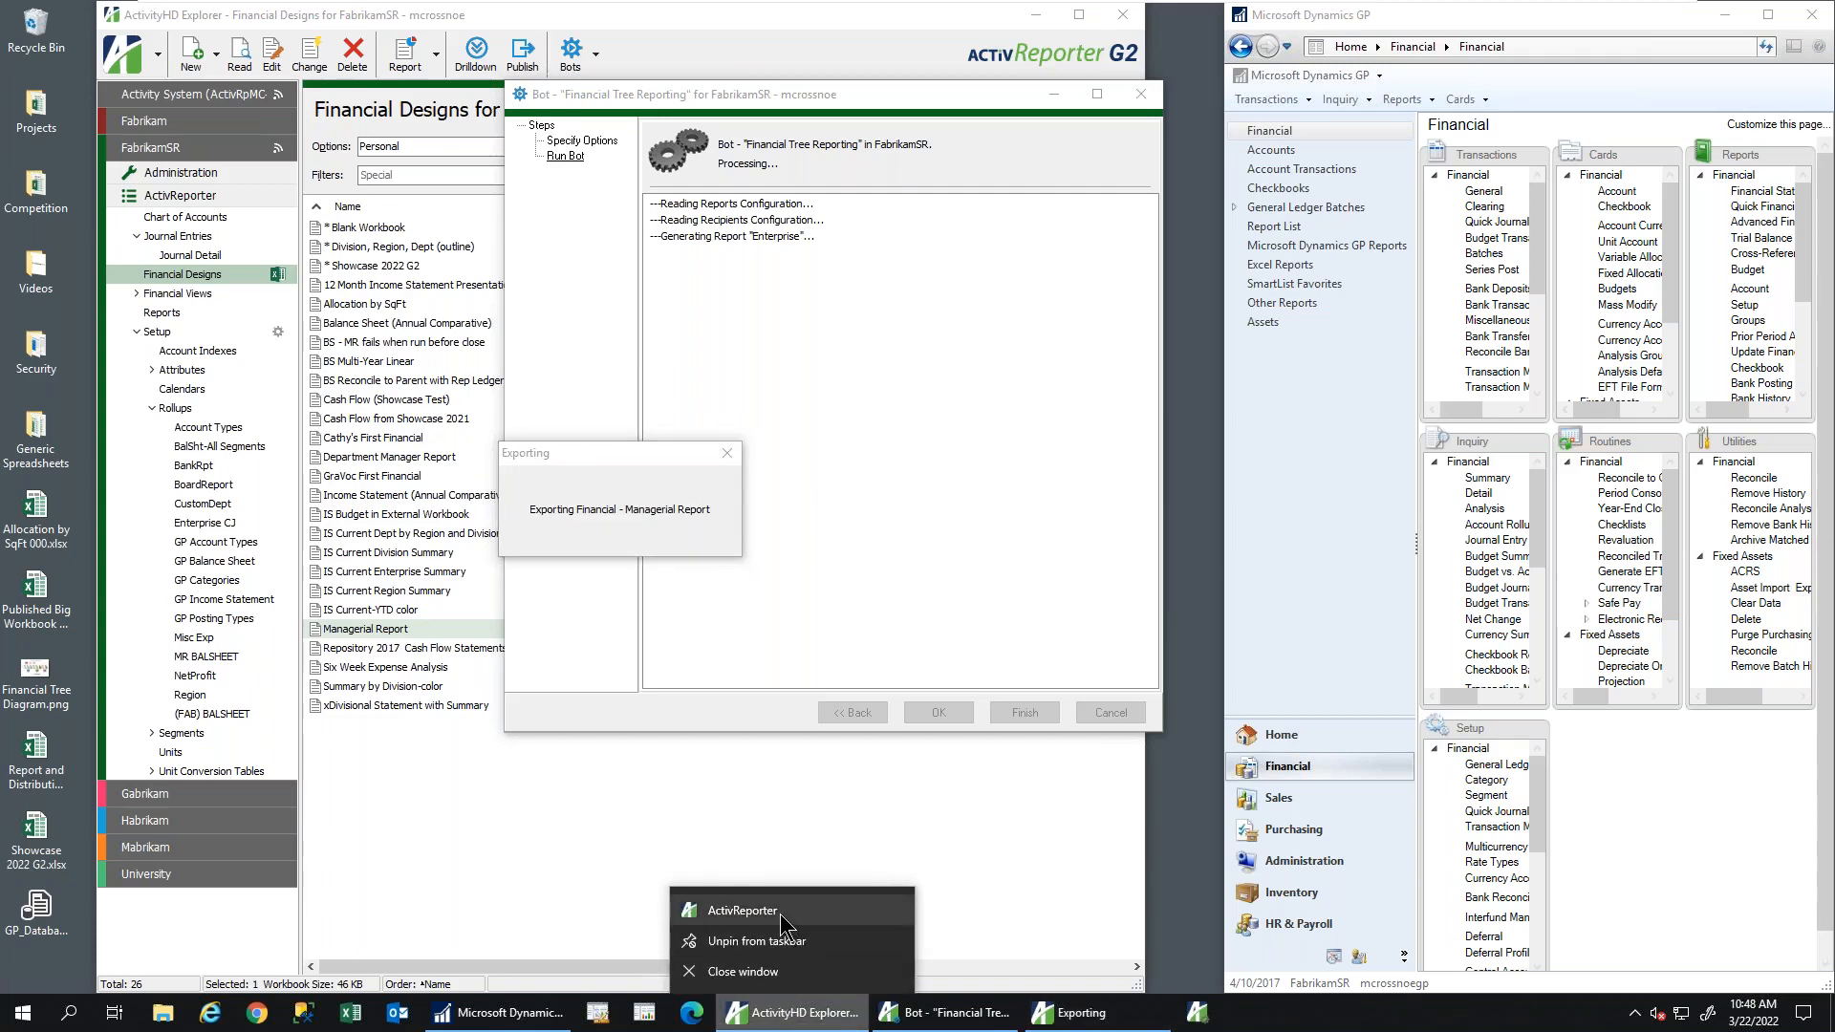
pyautogui.click(779, 914)
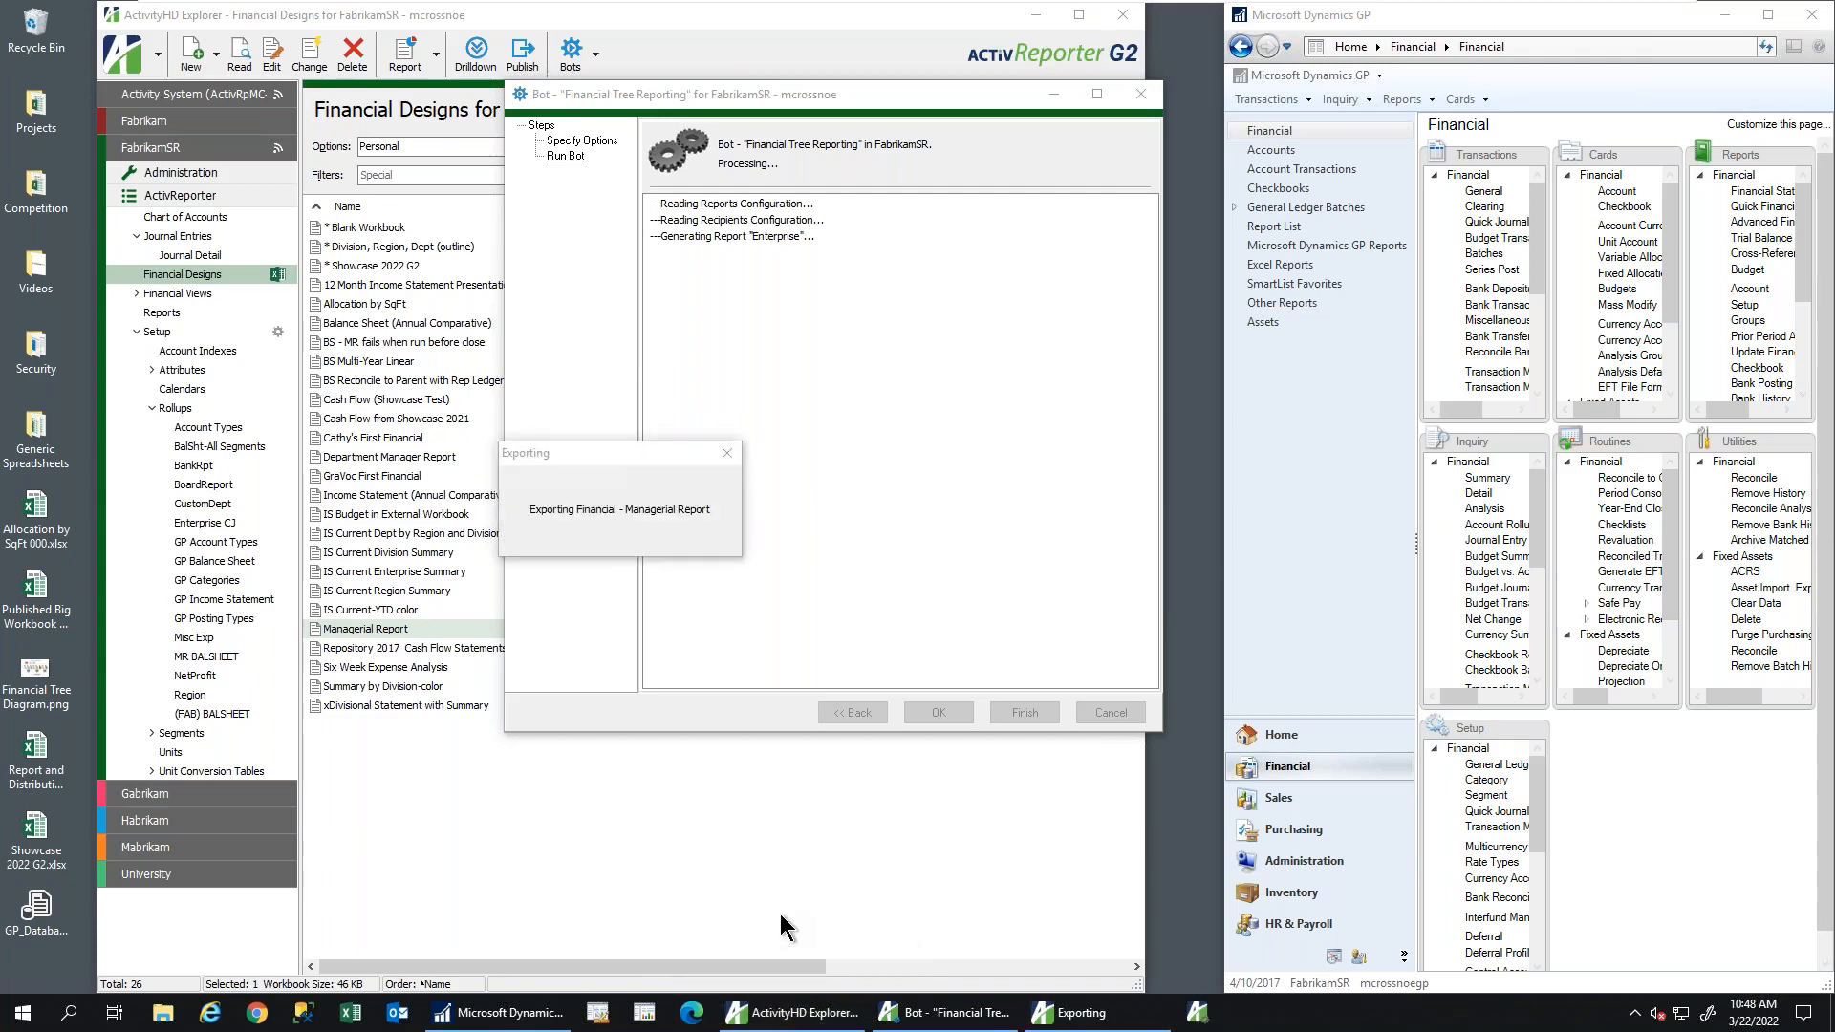
pyautogui.click(796, 1015)
pyautogui.rightClick(796, 1015)
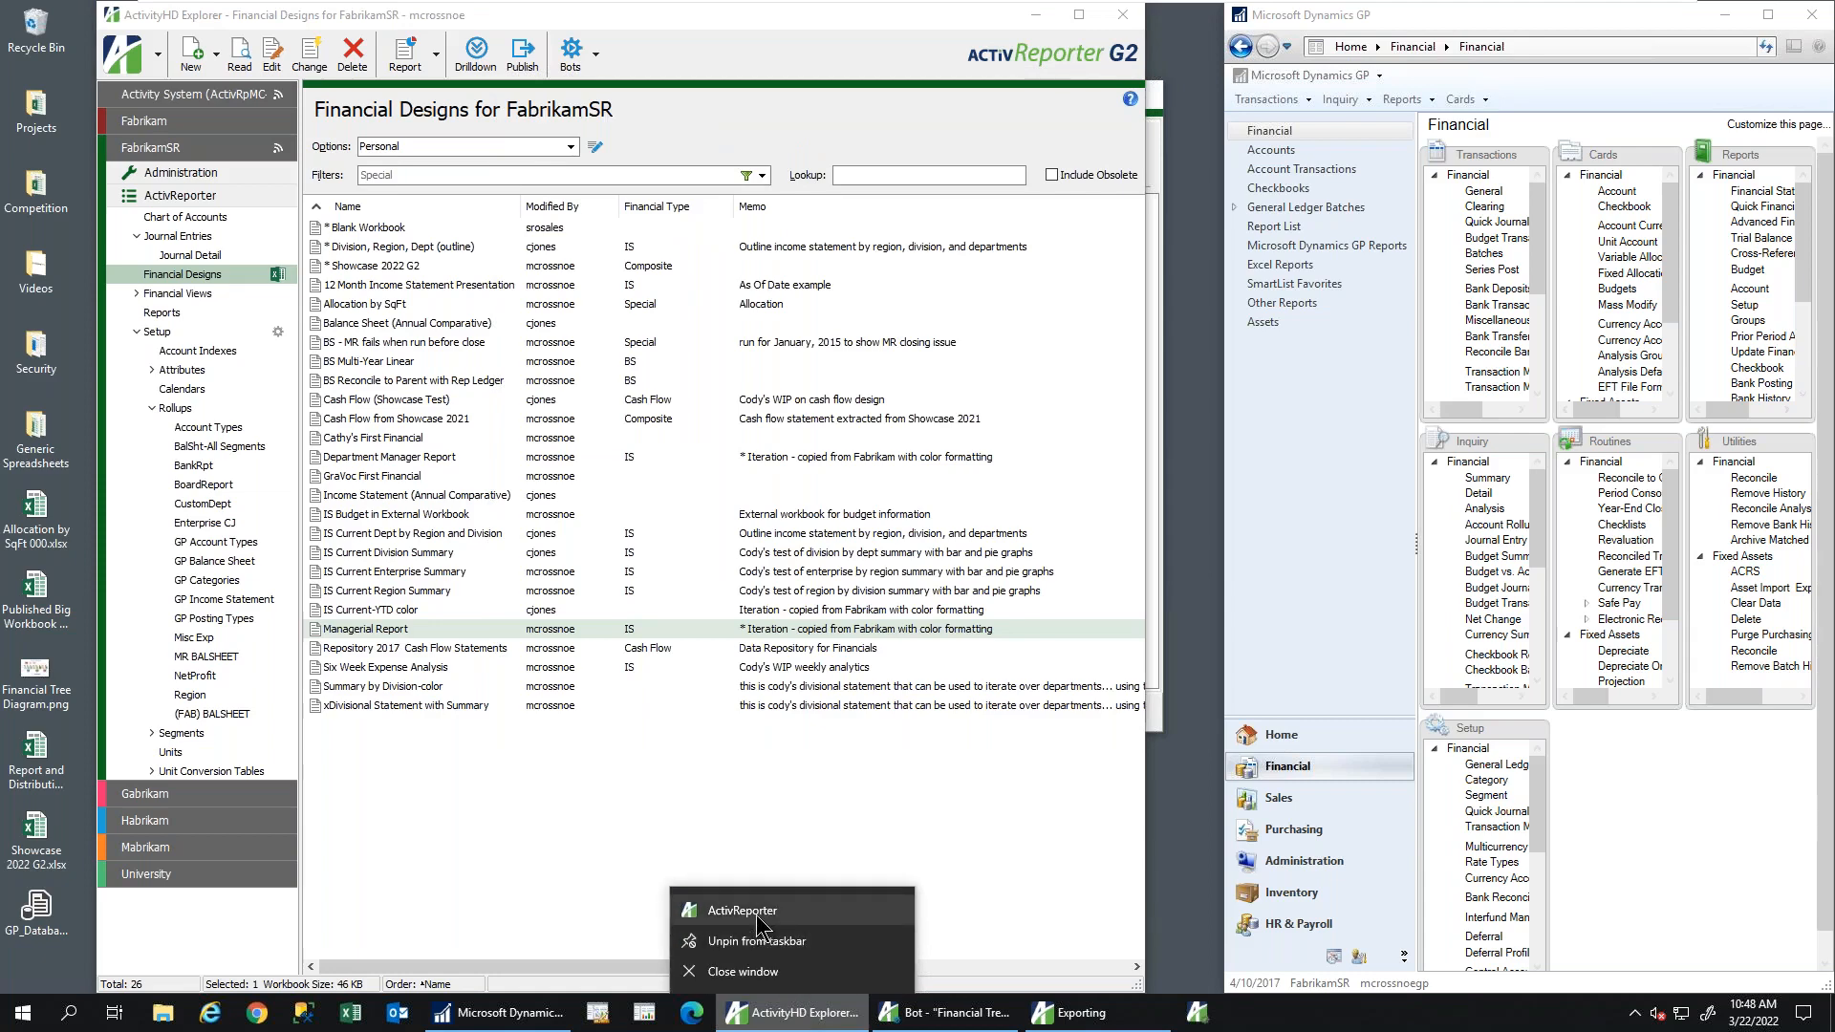
pyautogui.click(755, 915)
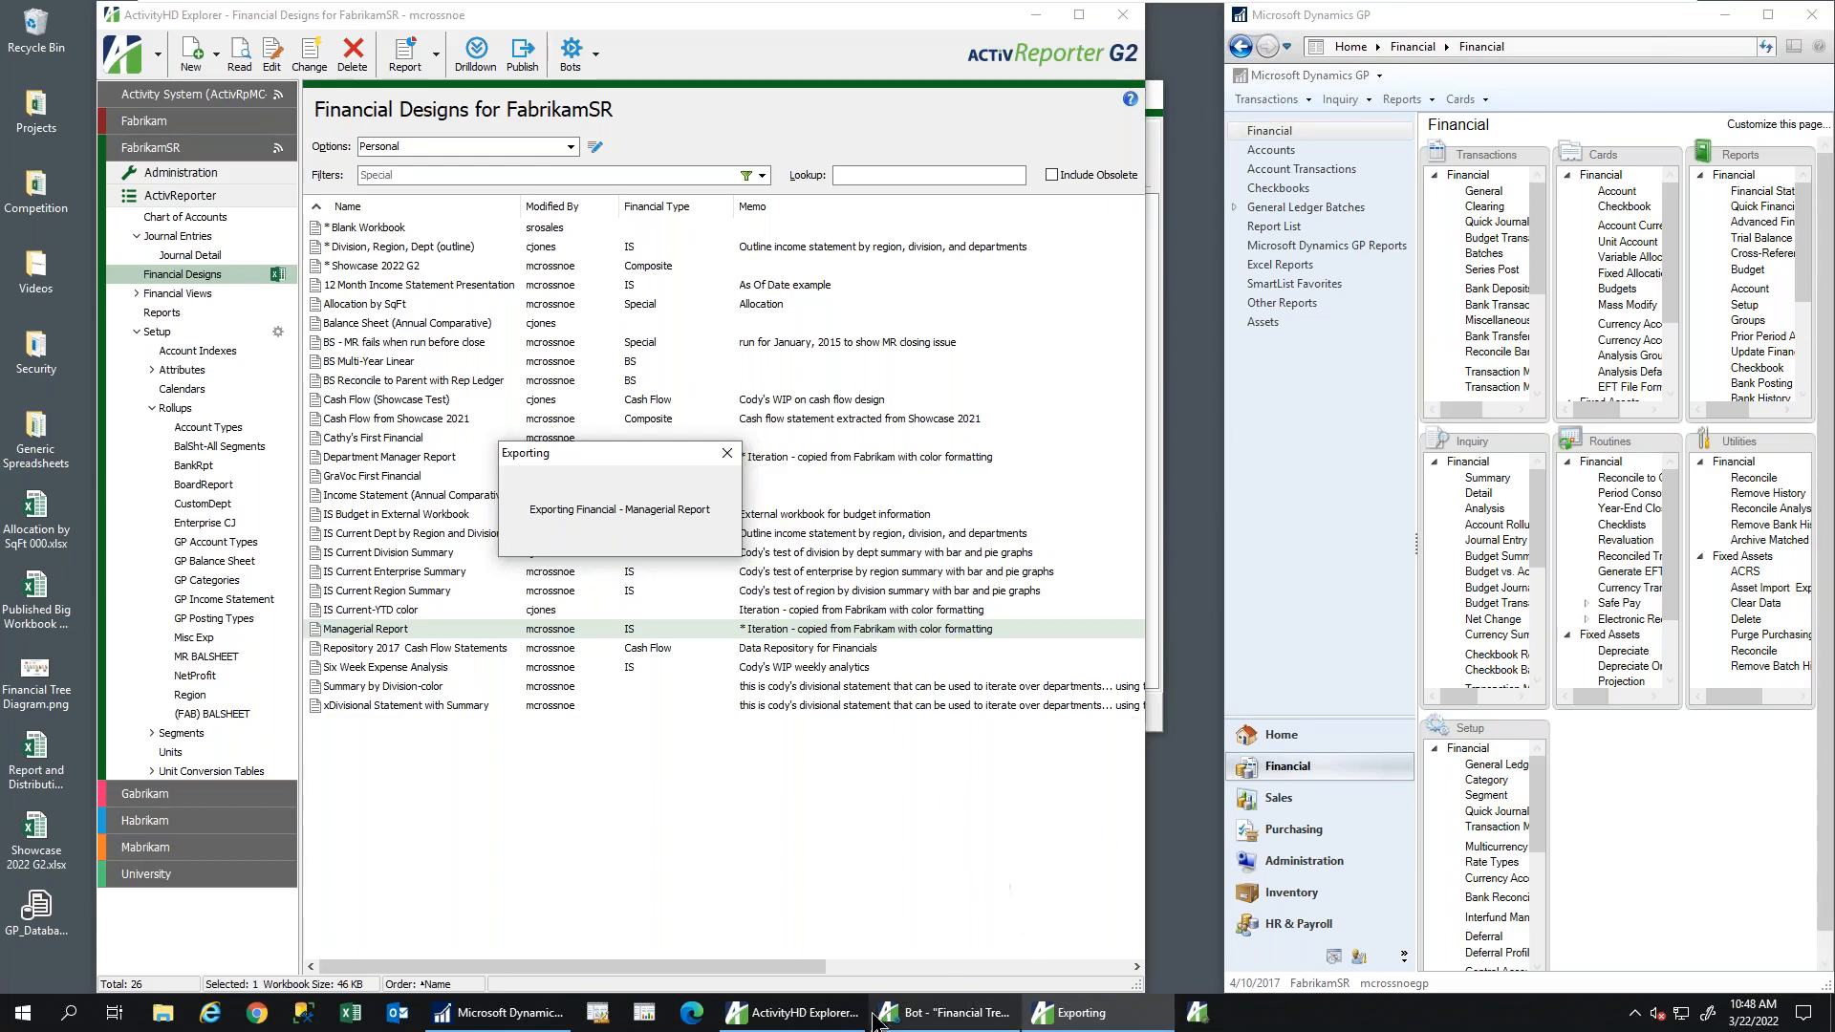
# Launch a second ActivReporter instance from the taskbar jump list and connect to the Activity System
pyautogui.moveTo(814, 1016)
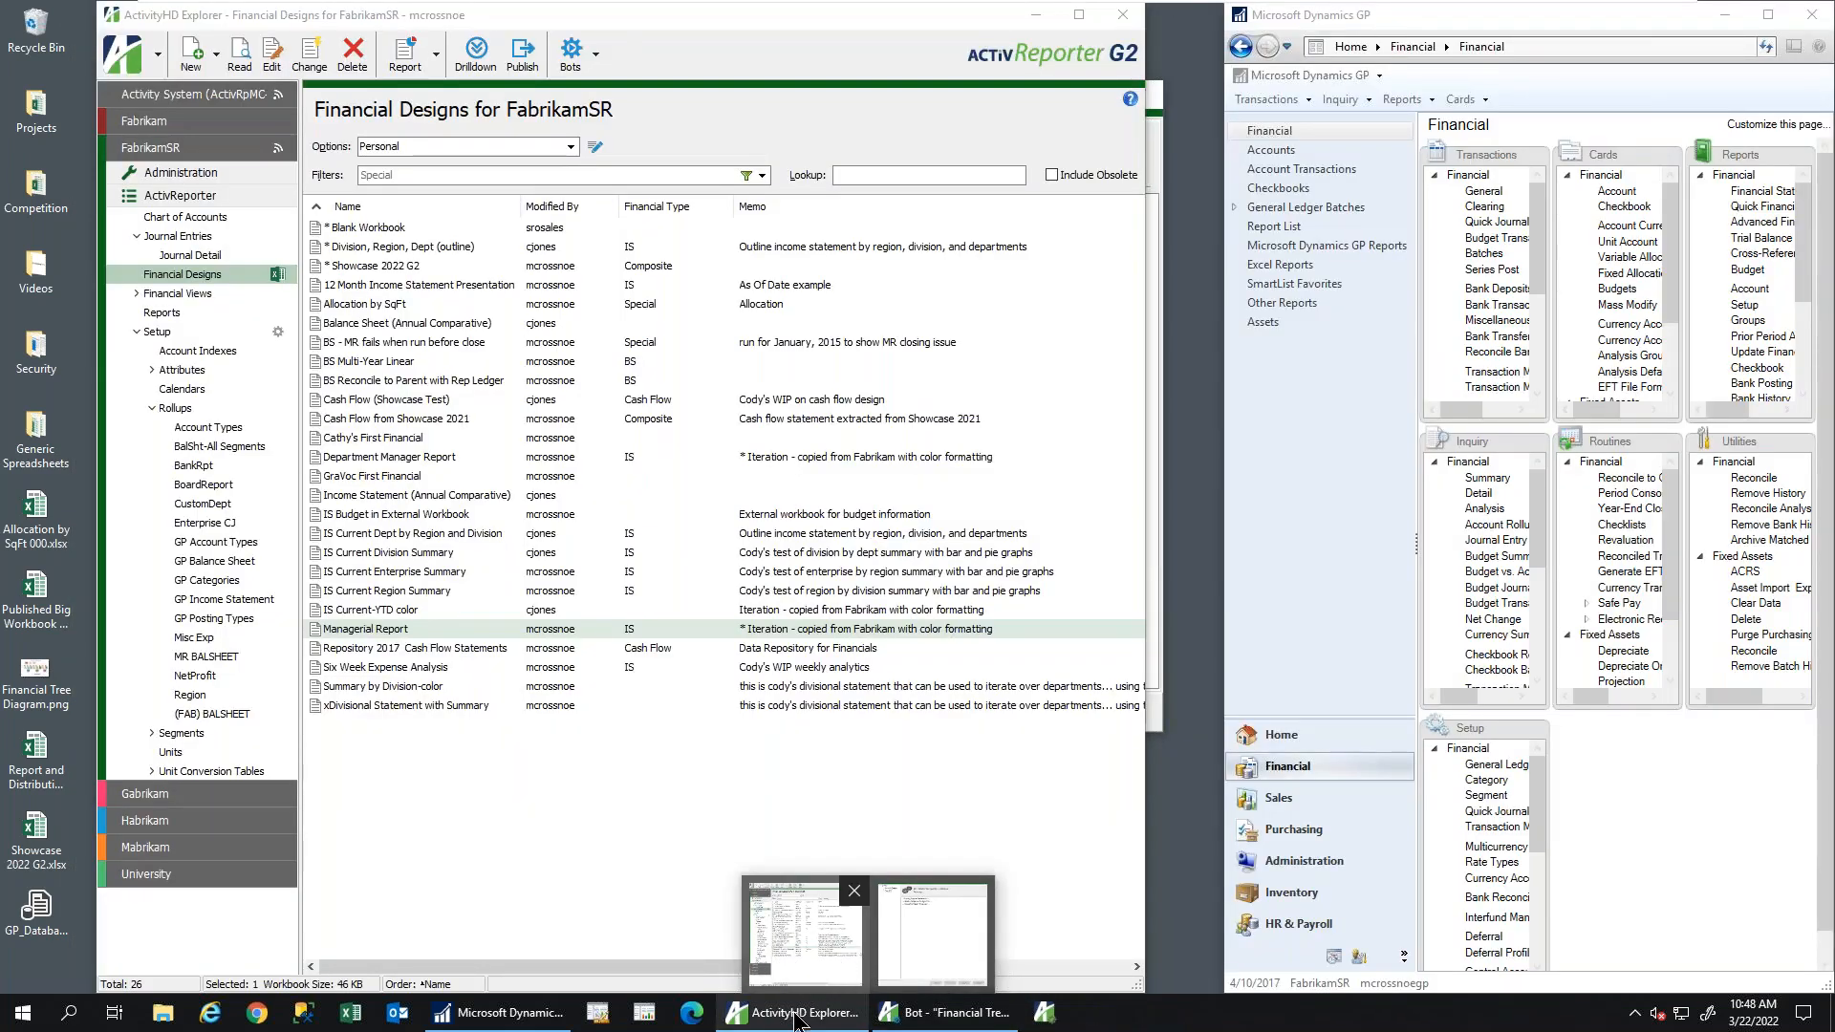
pyautogui.rightClick(801, 1020)
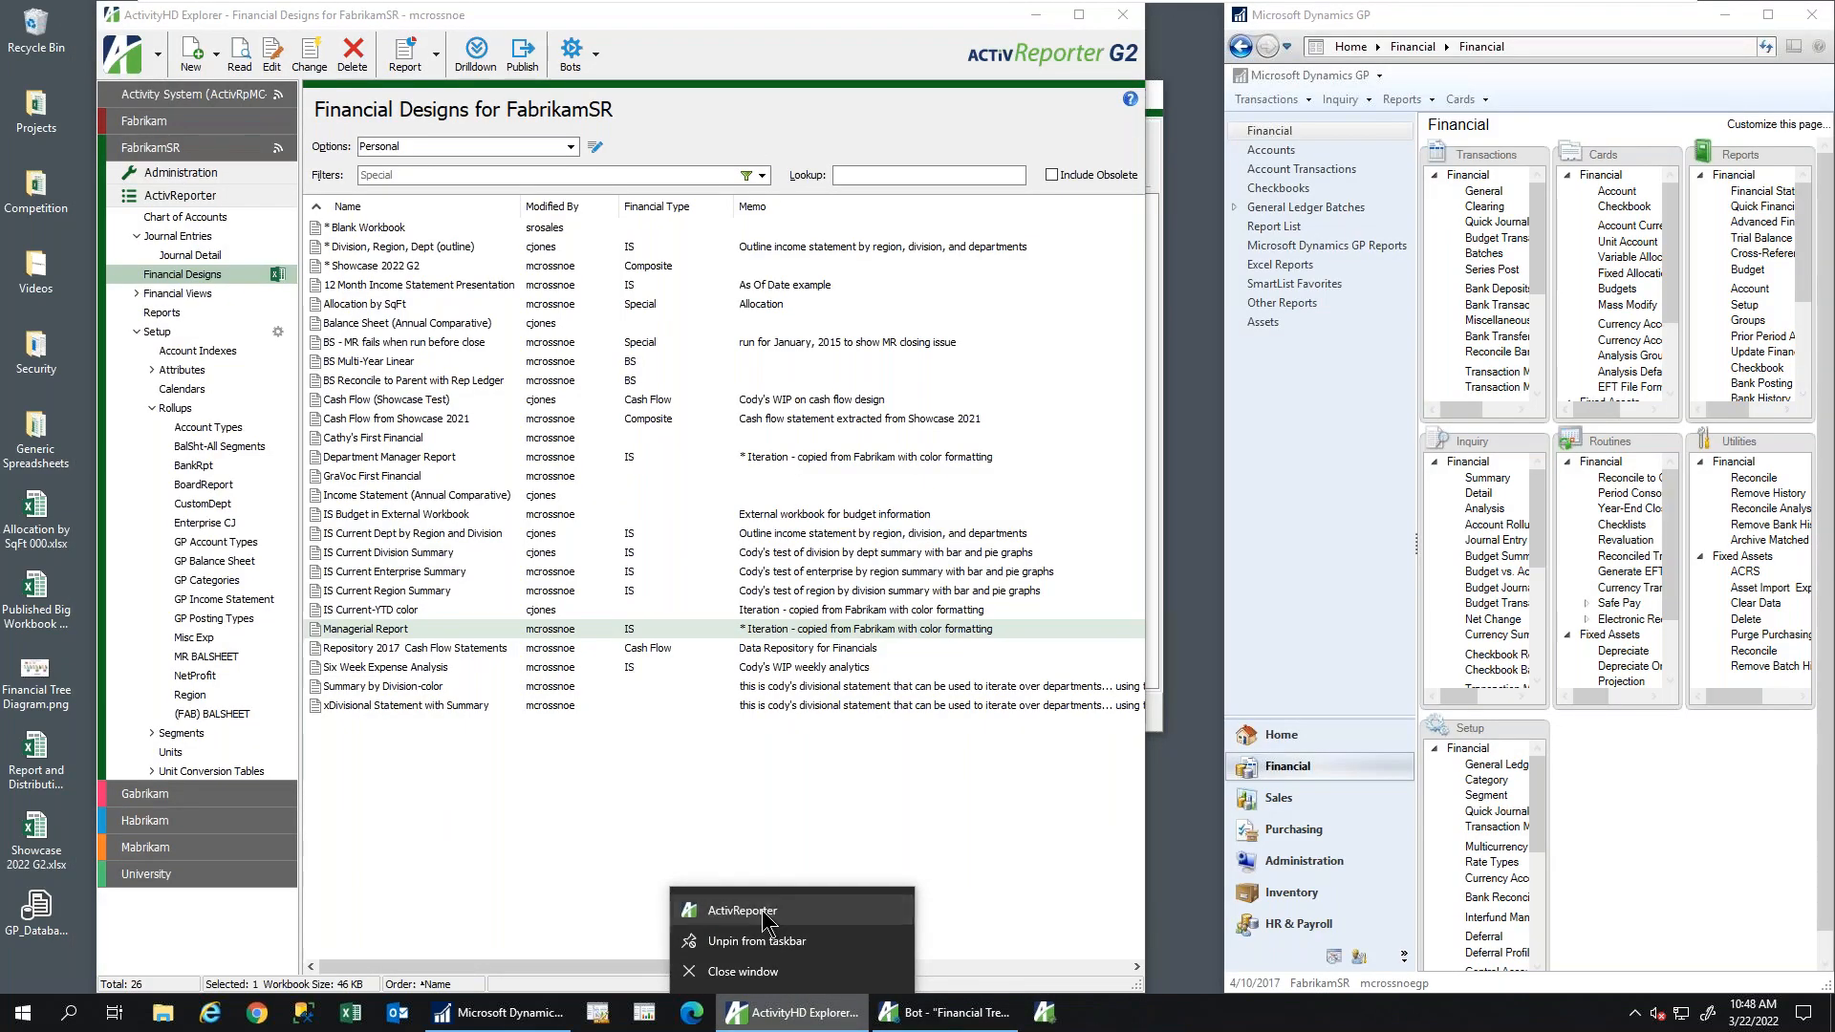
pyautogui.click(775, 922)
pyautogui.click(999, 682)
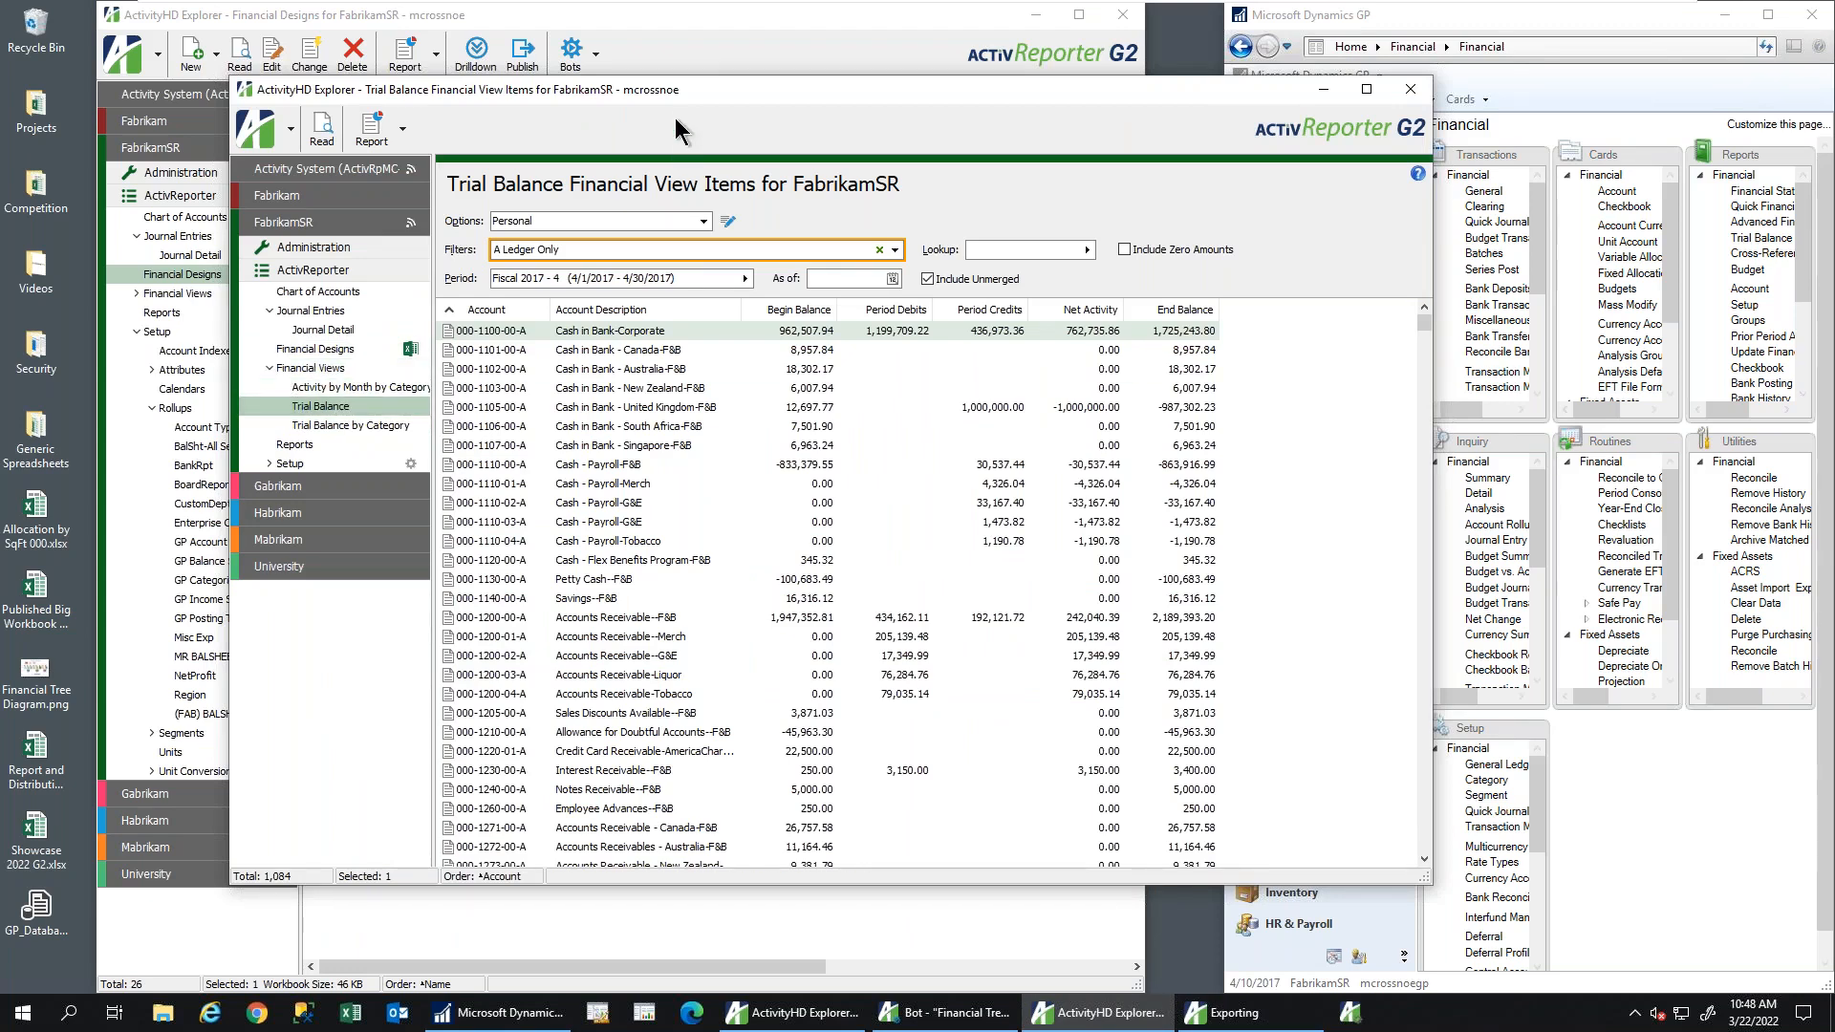
# Move the trial balance window up-left, stretch it taller, and scroll through the account rows
pyautogui.moveTo(679, 90); pyautogui.dragTo(566, 16)
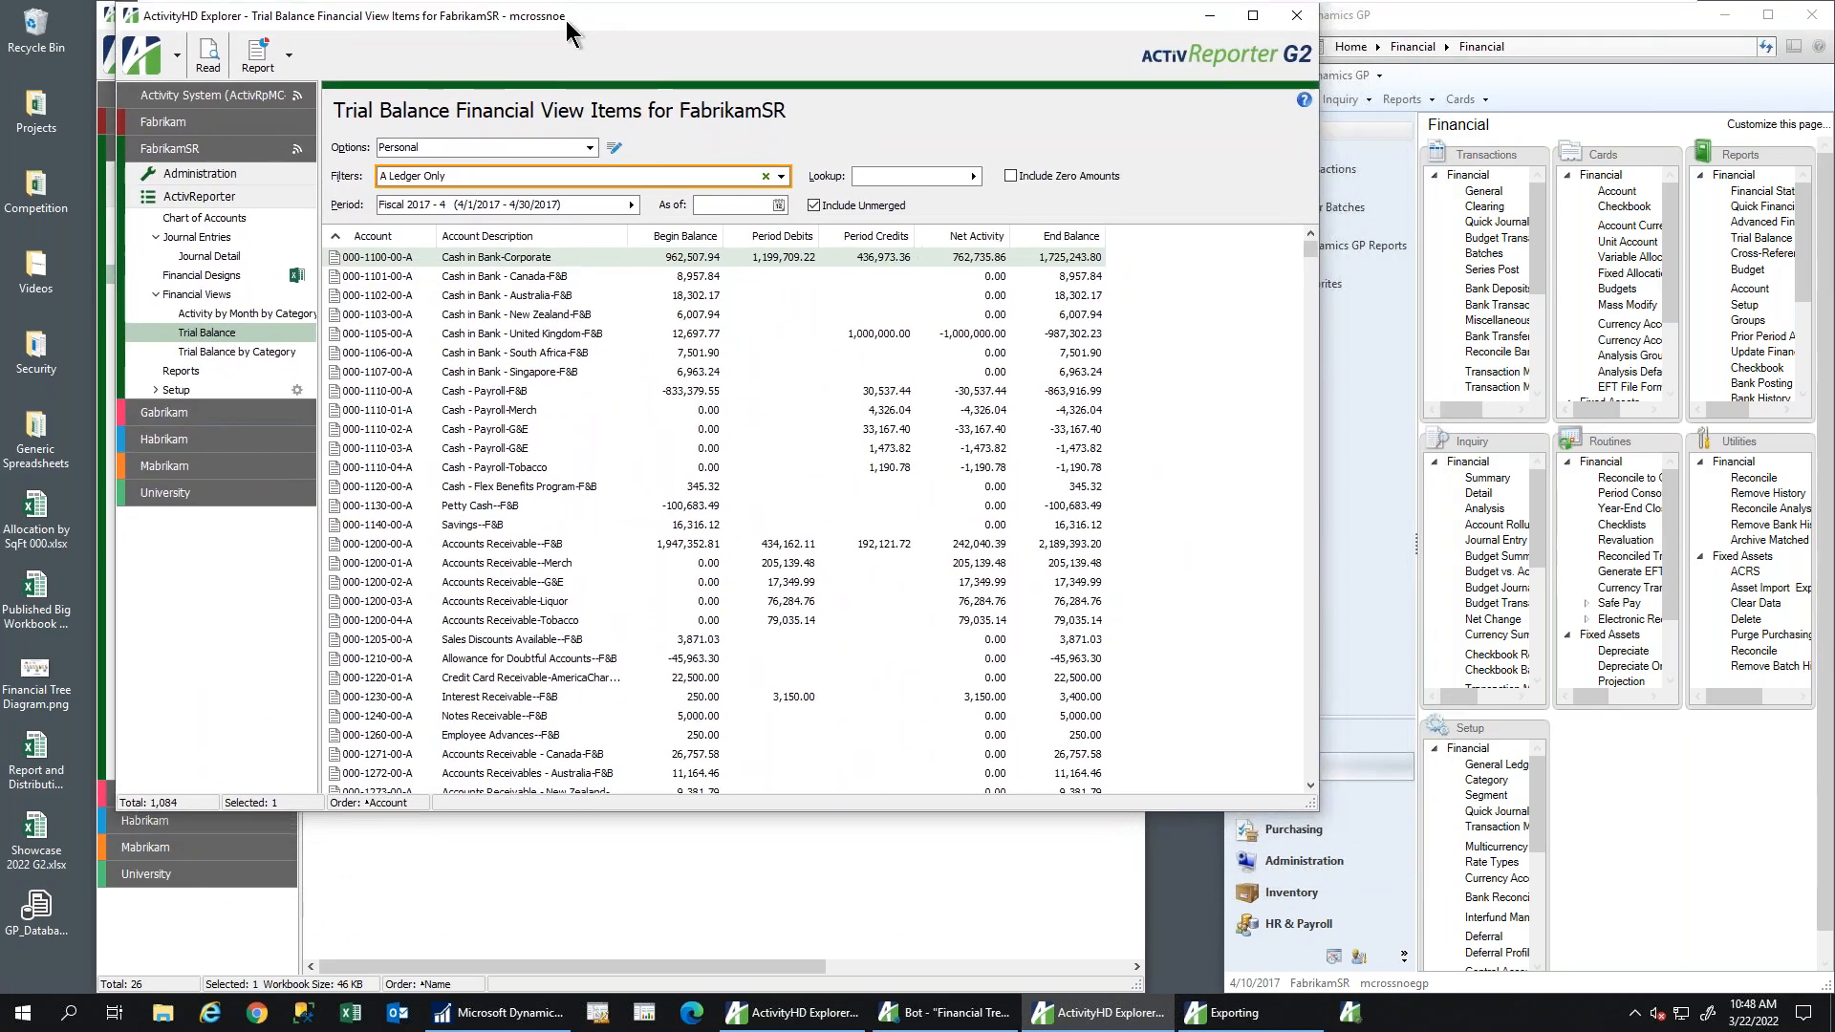
pyautogui.moveTo(925, 815); pyautogui.dragTo(925, 965)
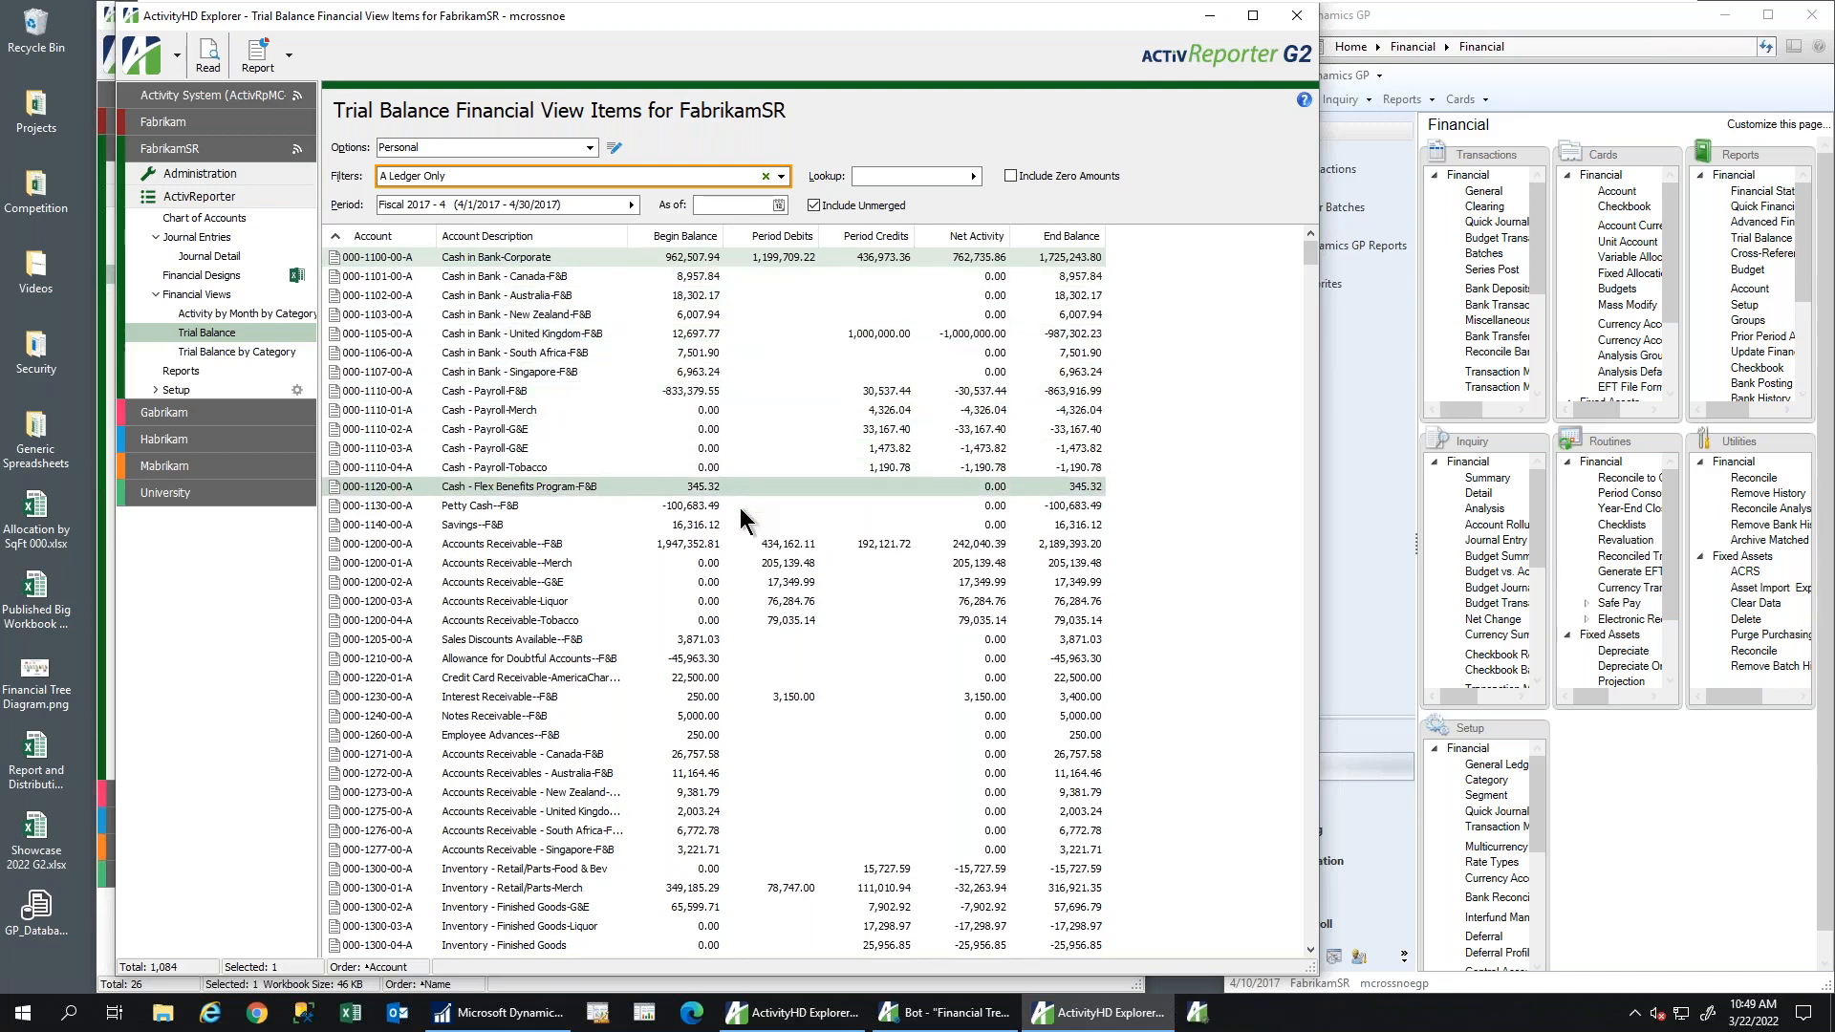
pyautogui.scroll(-5, 748, 519)
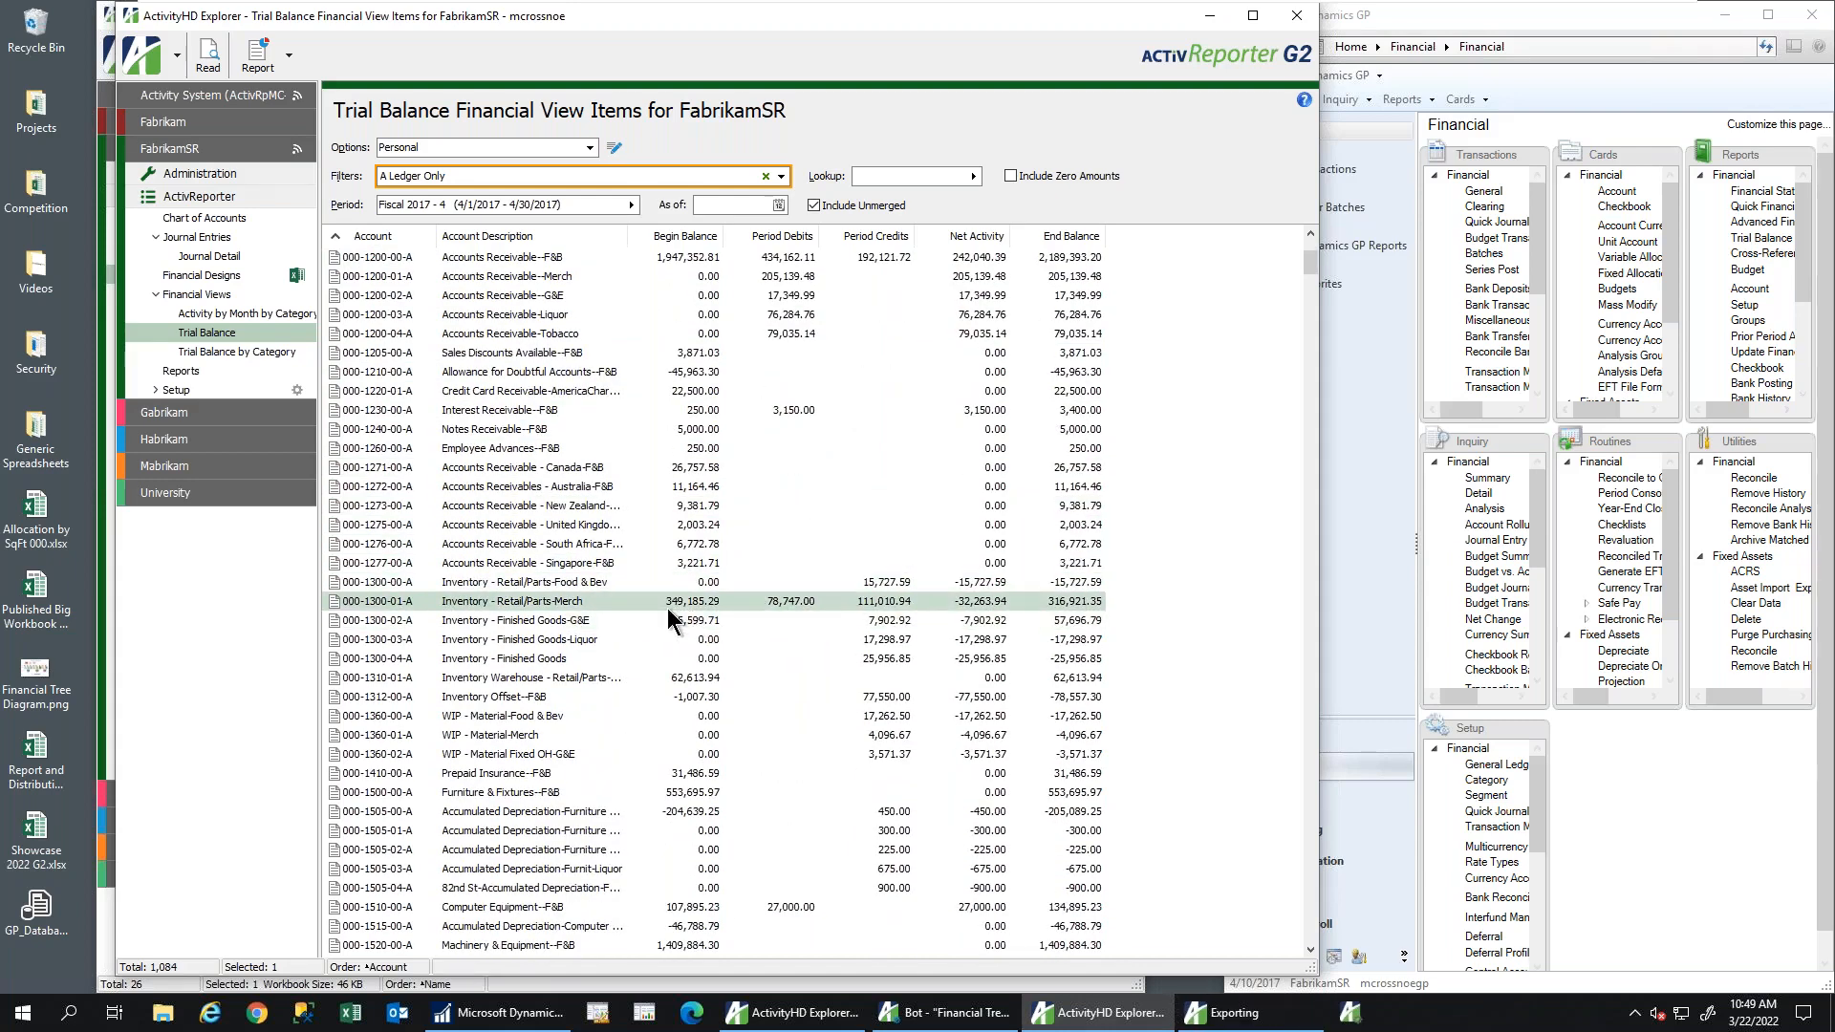
# Open account 000-1300-01-A and view journal detail for each balance, ending on period debits
pyautogui.doubleClick(764, 599)
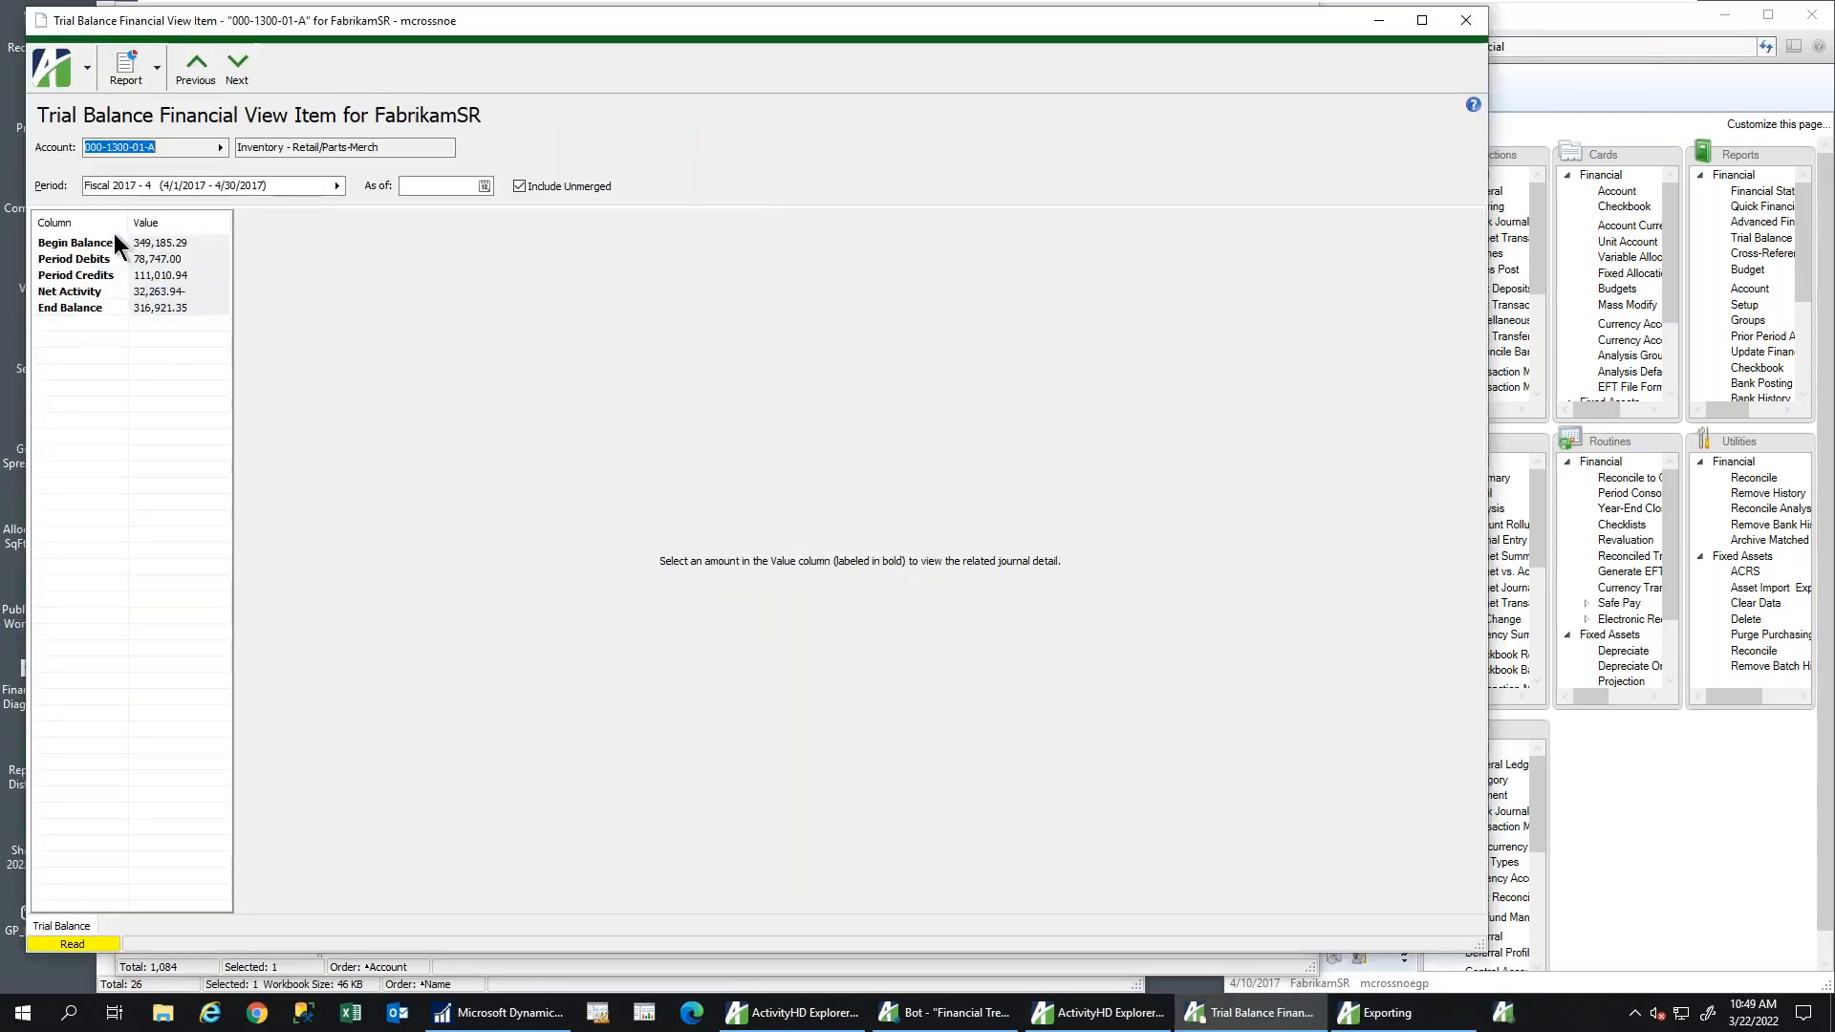
pyautogui.click(159, 244)
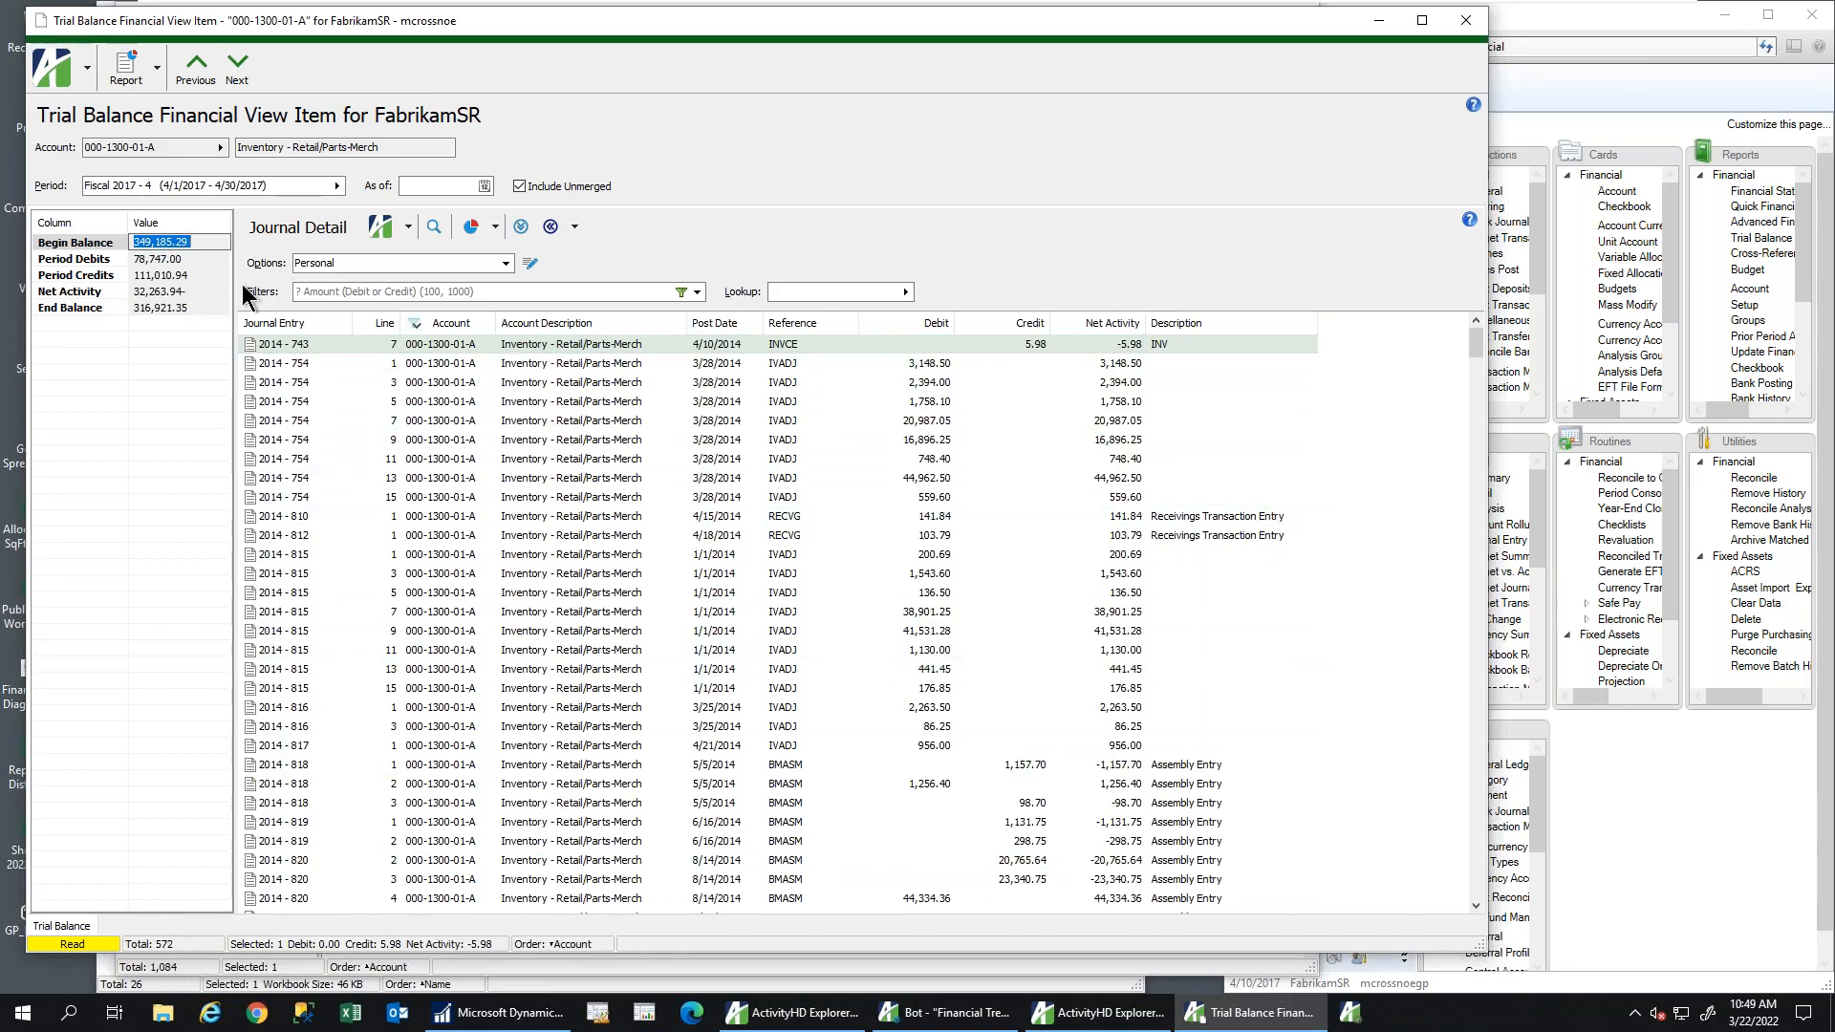
pyautogui.click(164, 258)
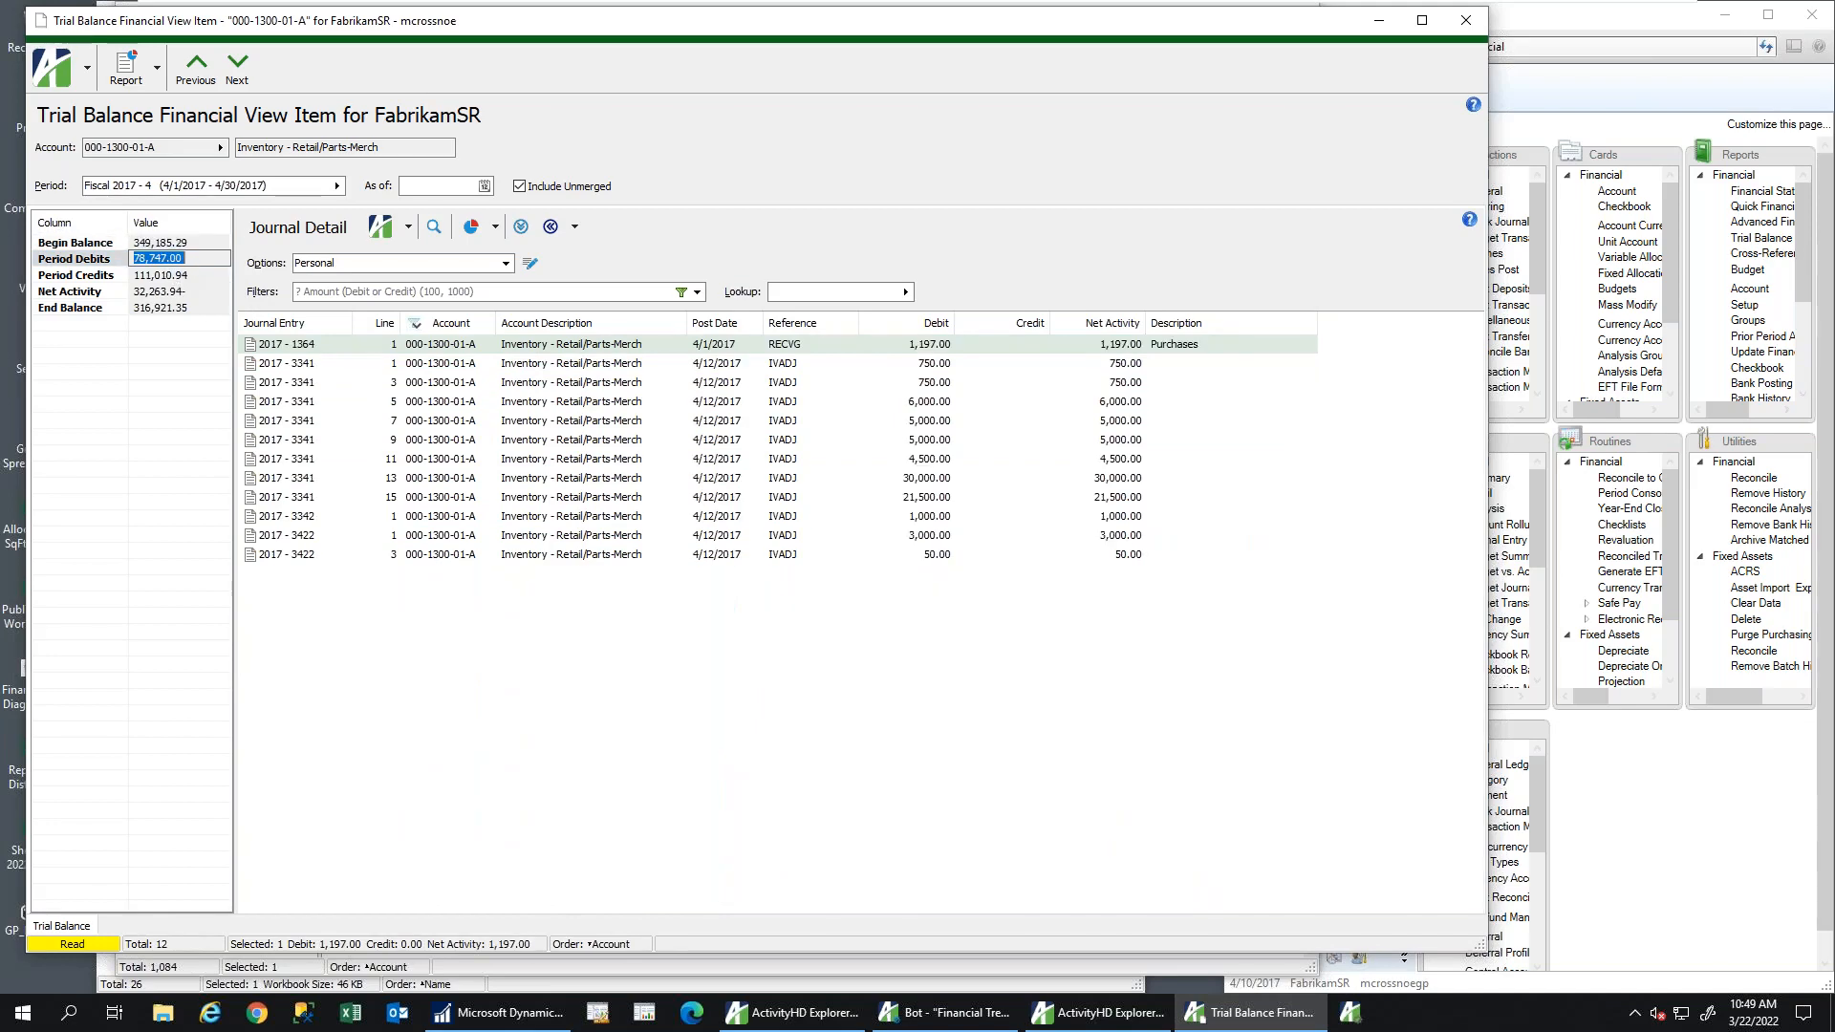
pyautogui.click(174, 275)
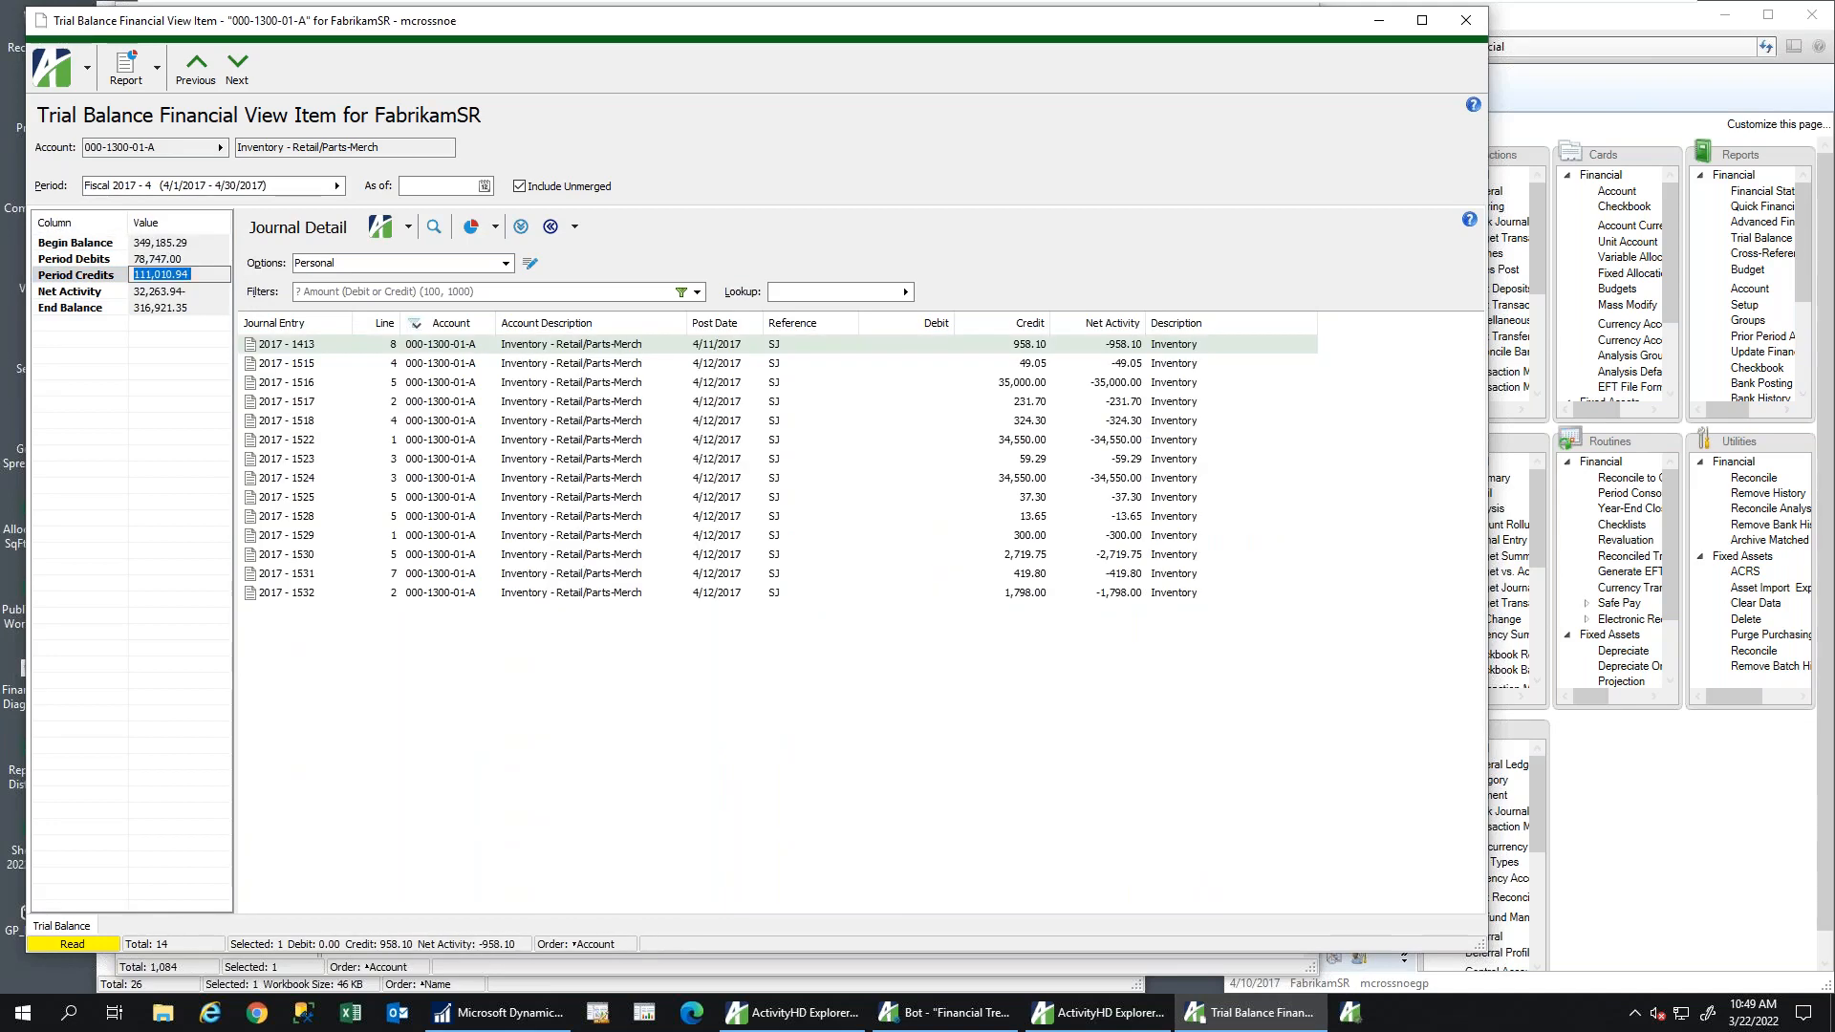
pyautogui.click(168, 293)
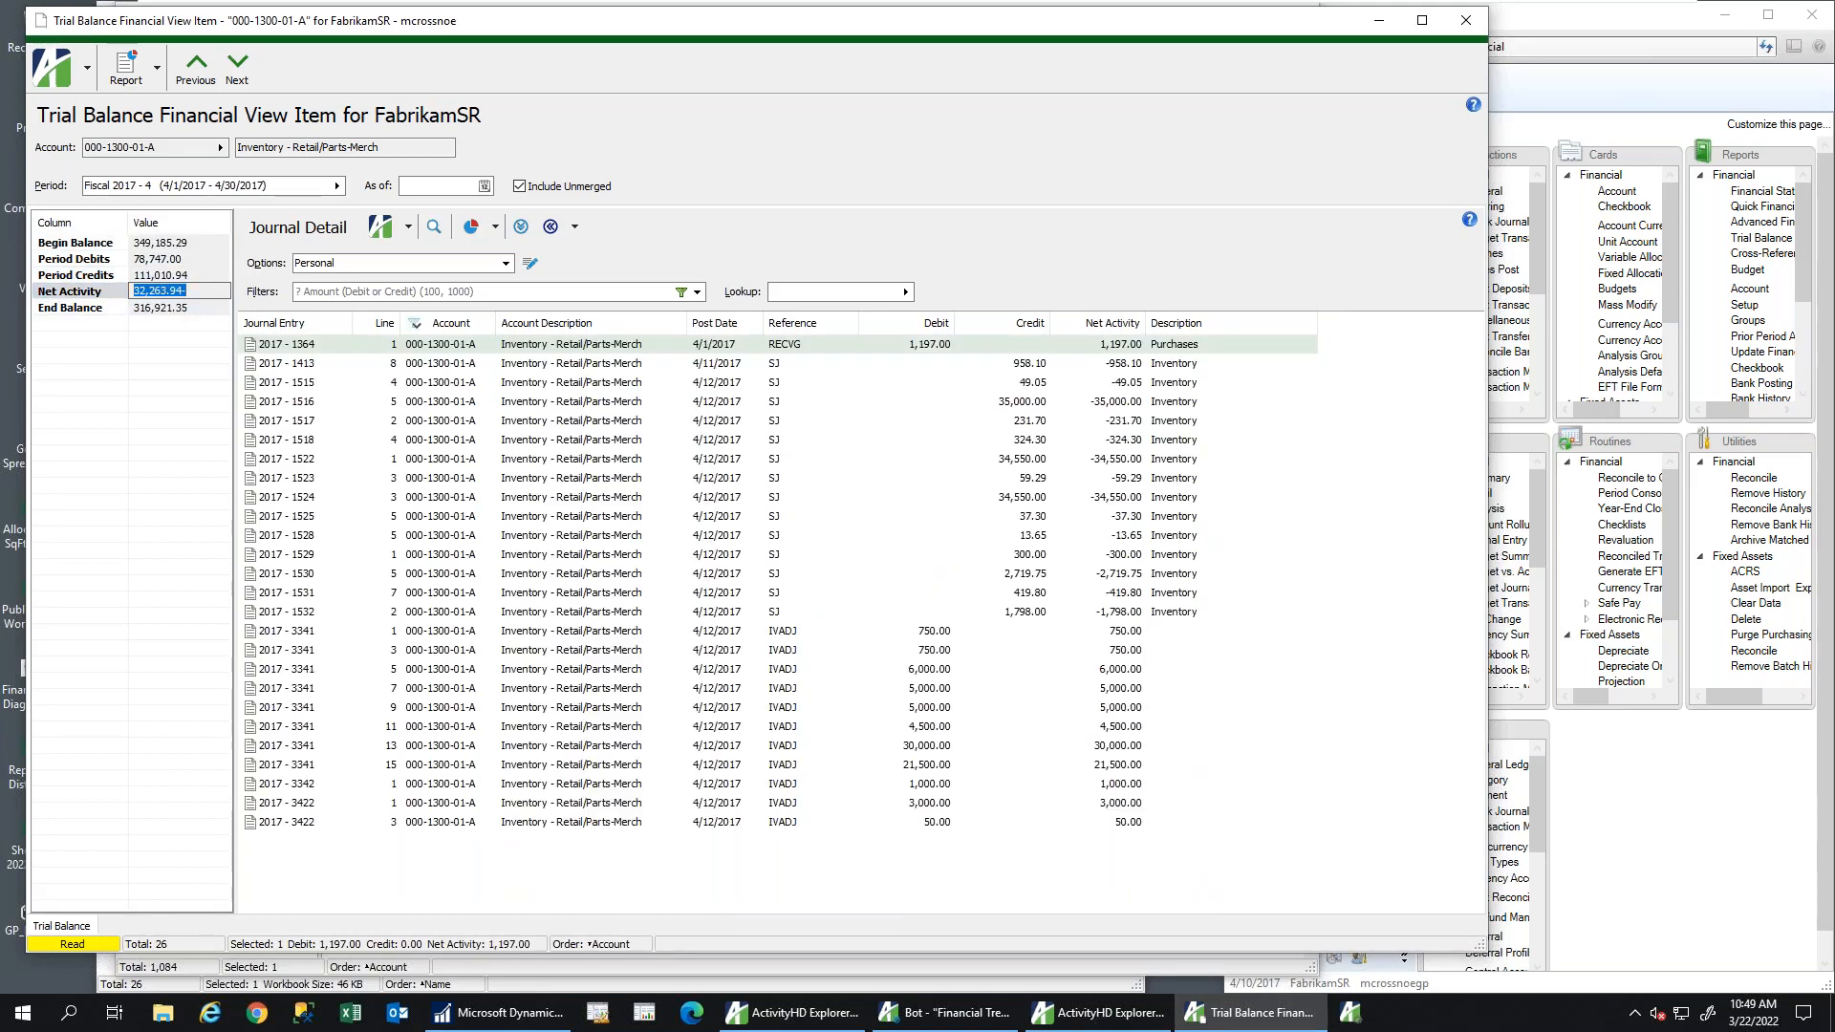
pyautogui.click(164, 308)
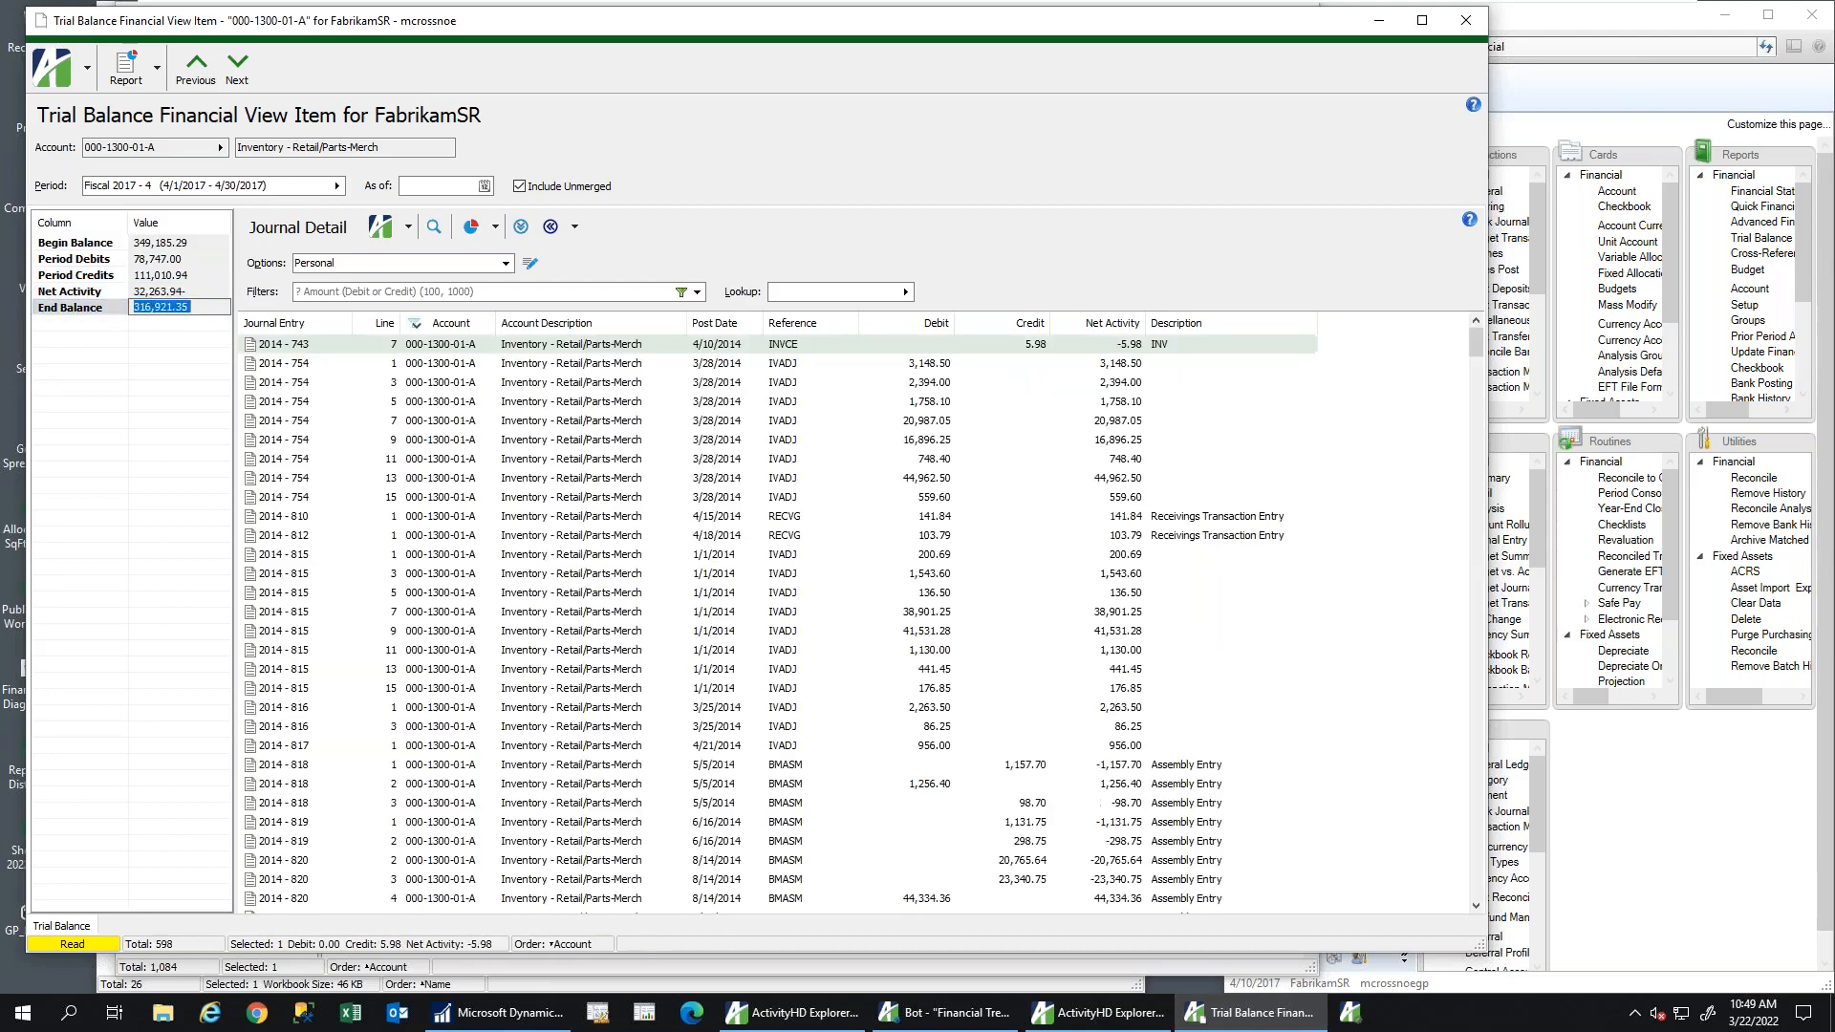
pyautogui.click(174, 259)
# Inspect journal entry 2017 - 3341's distribution lines in the Journal Entry Inquiry, then close it
pyautogui.click(386, 383)
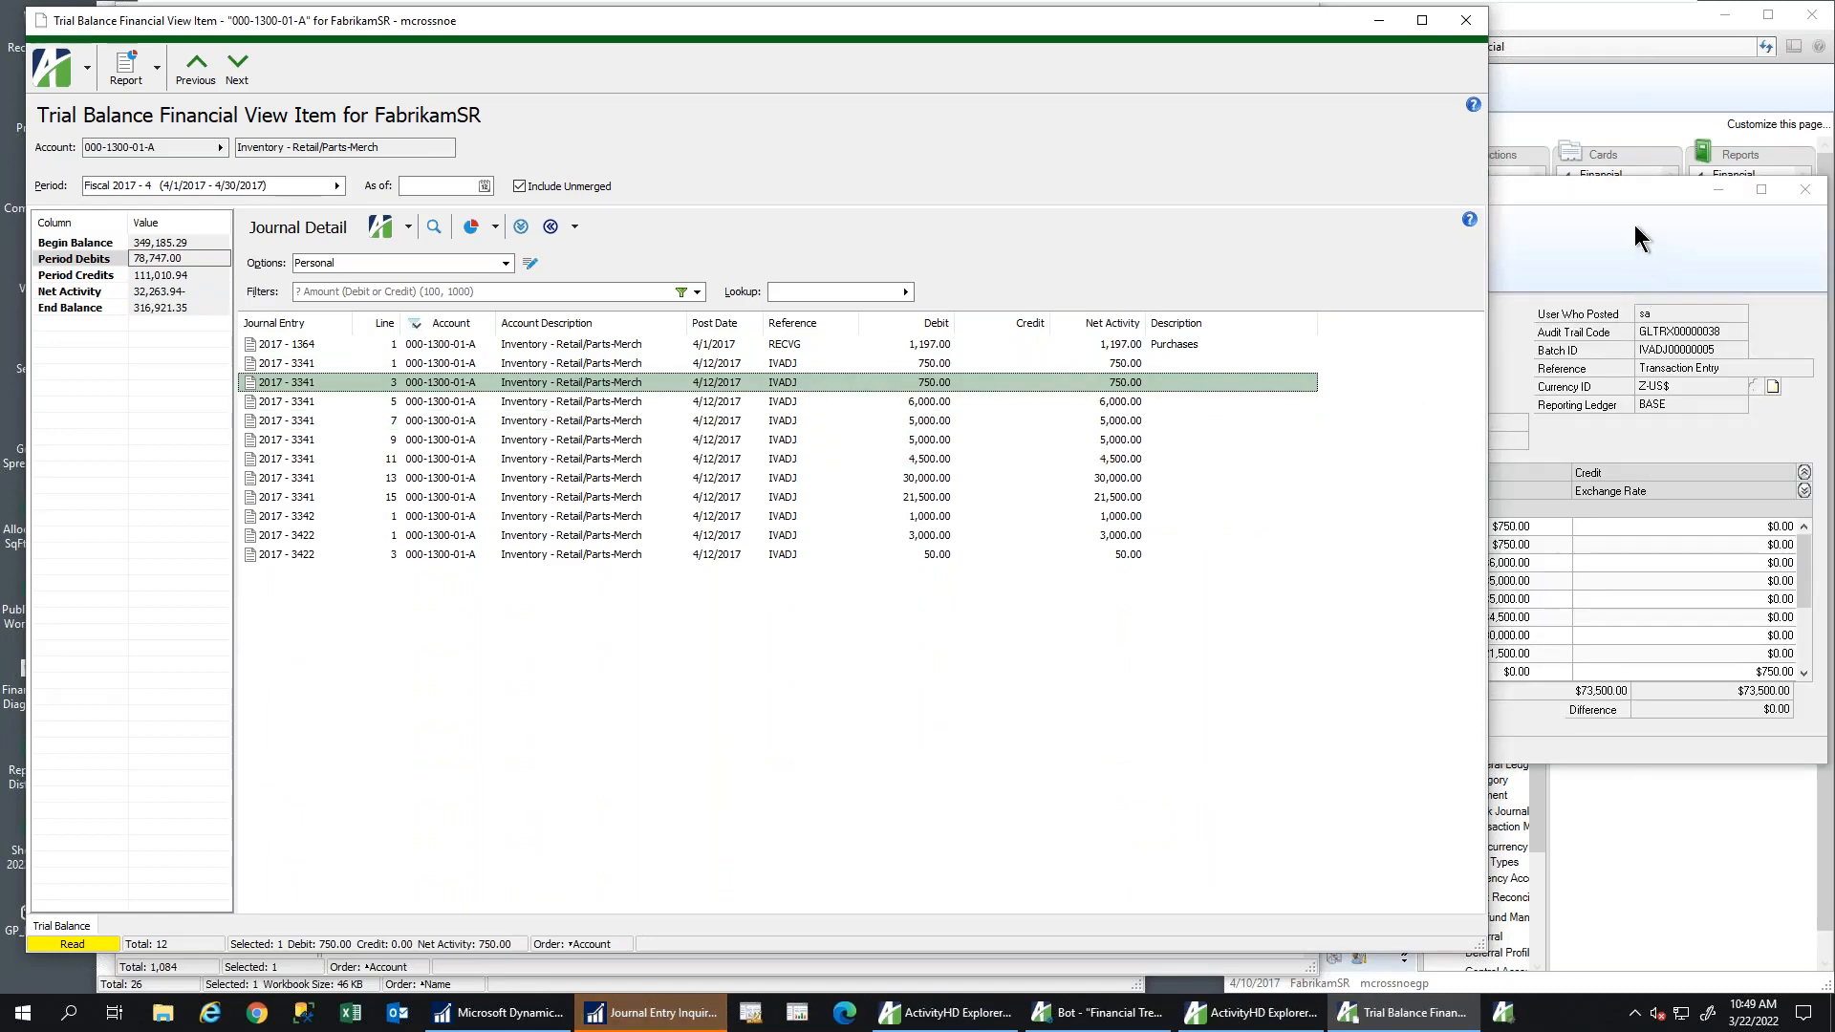
pyautogui.click(1613, 188)
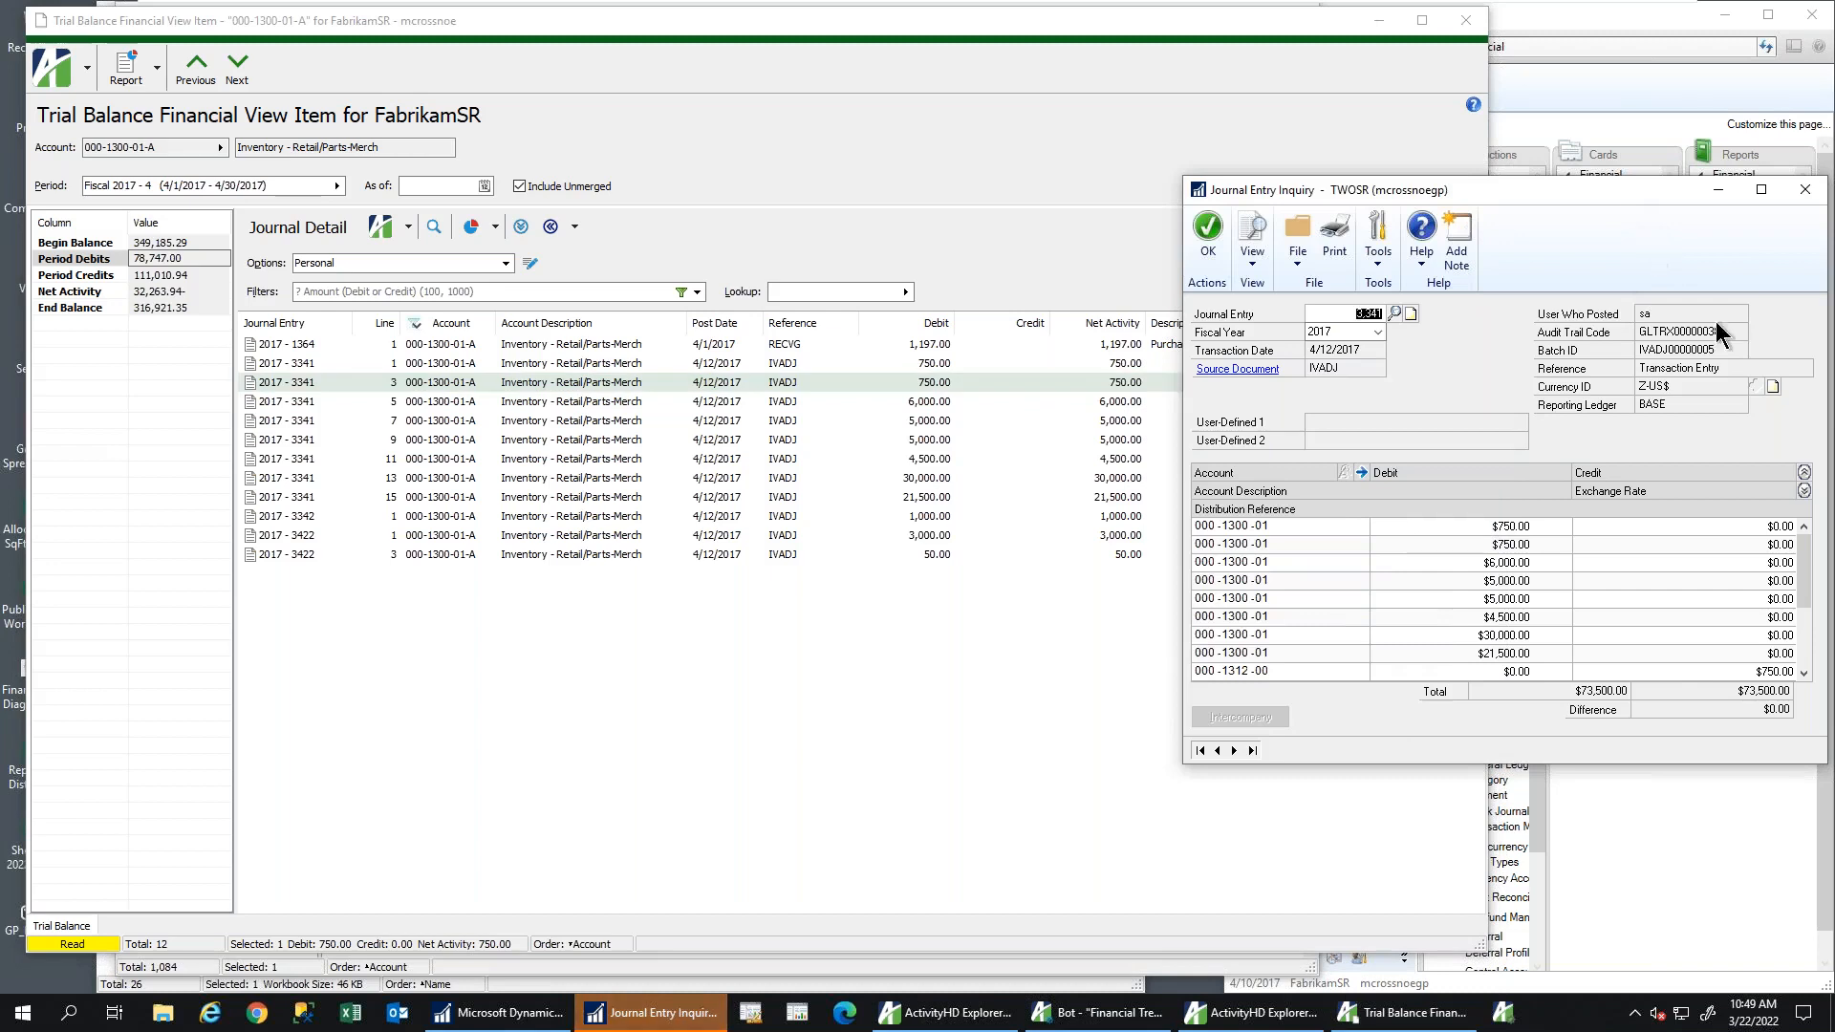
pyautogui.click(1773, 673)
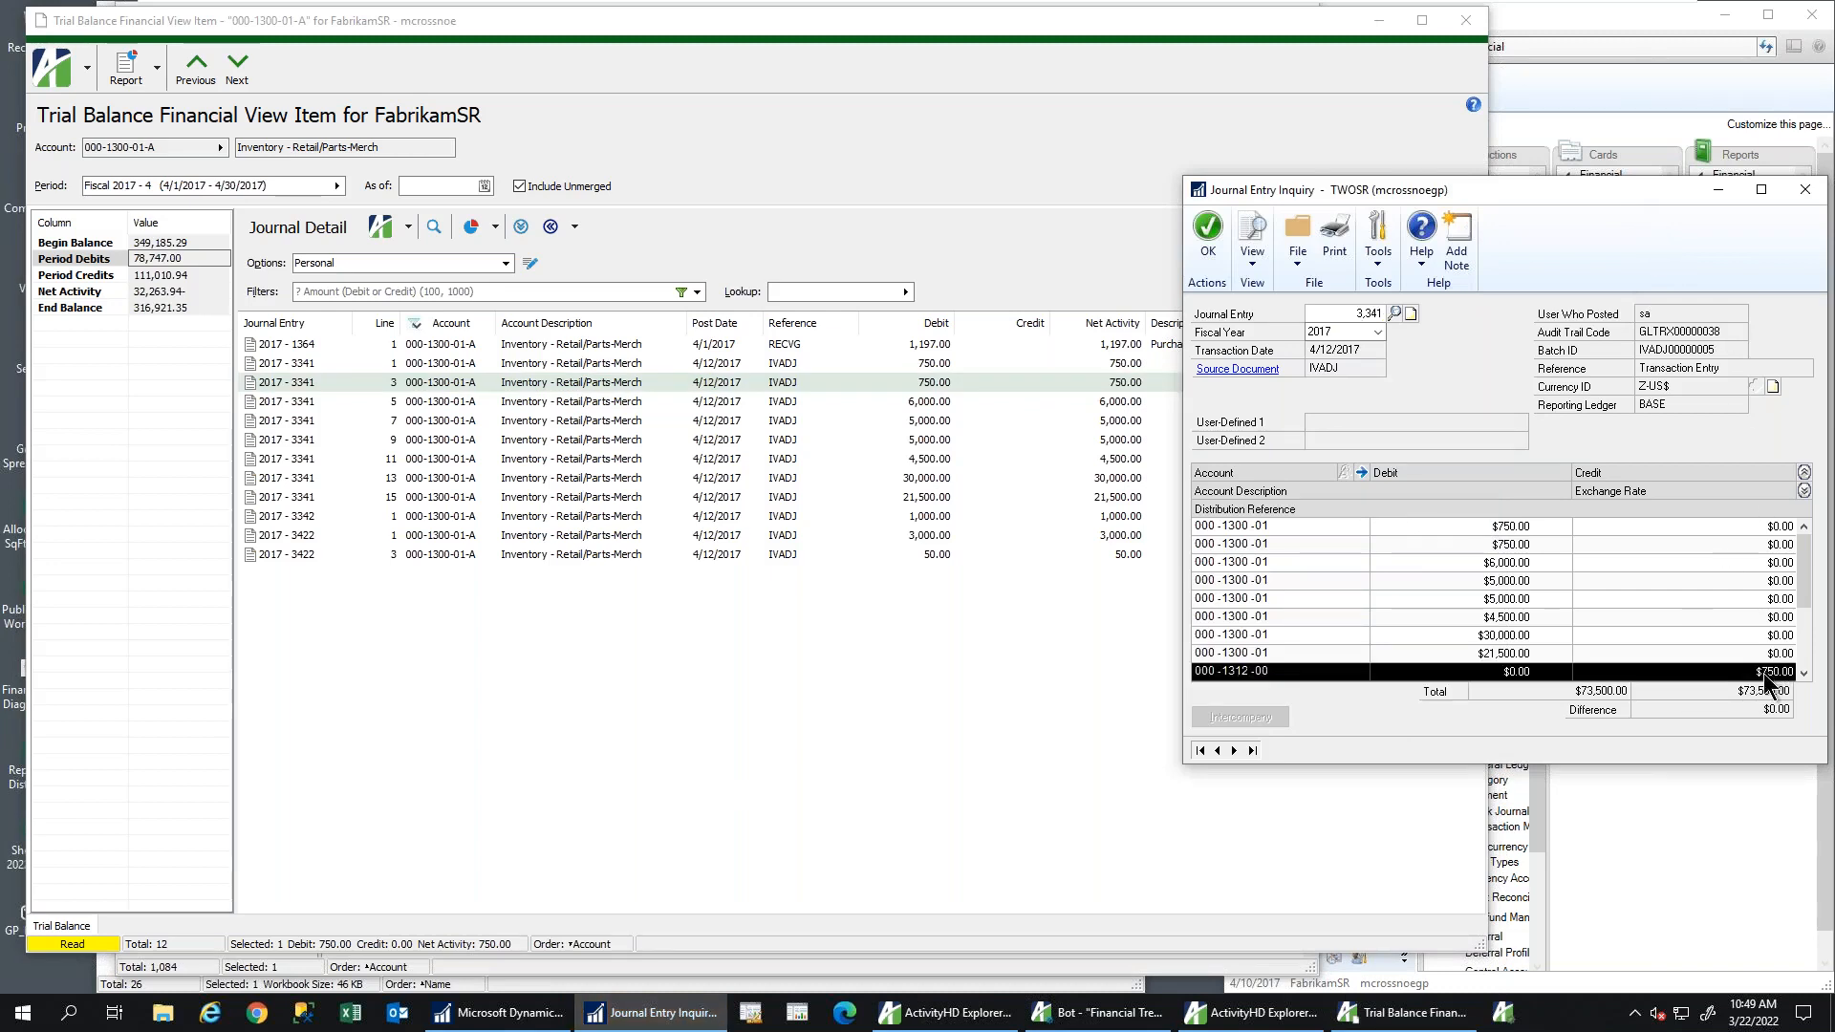
pyautogui.click(1548, 529)
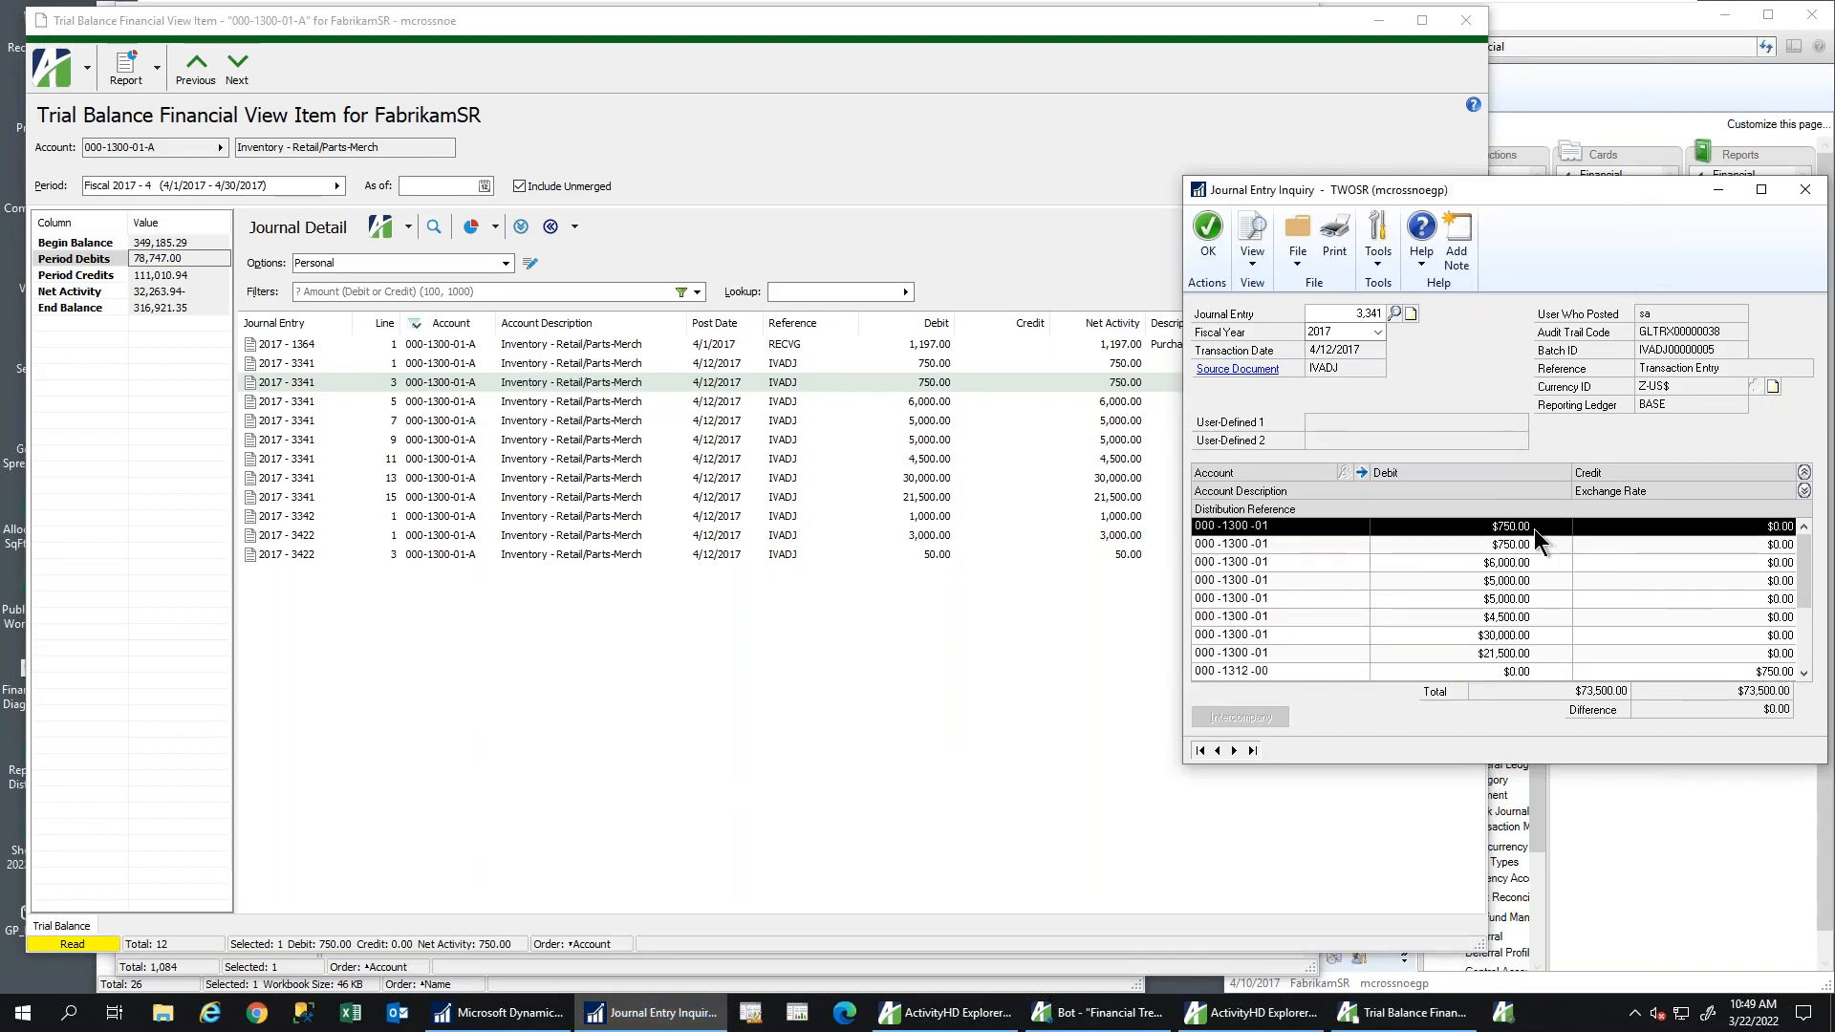
pyautogui.click(1804, 194)
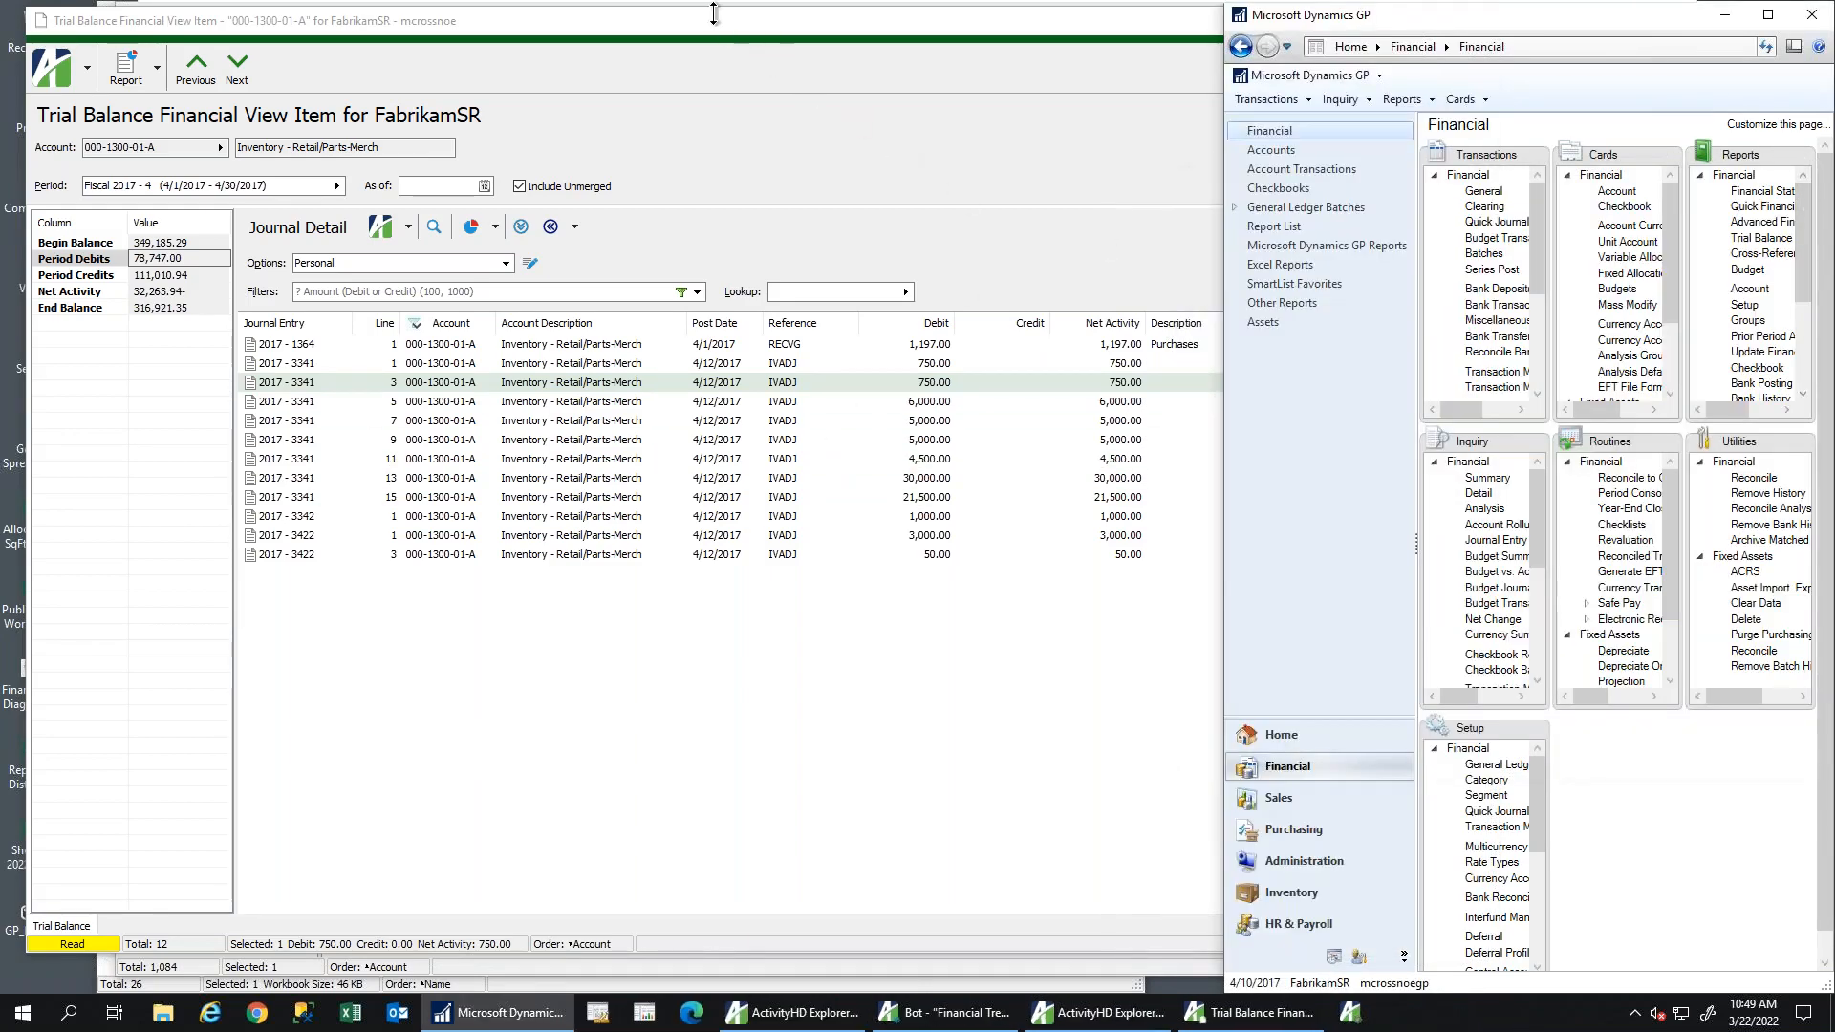
pyautogui.moveTo(702, 18); pyautogui.dragTo(775, 24)
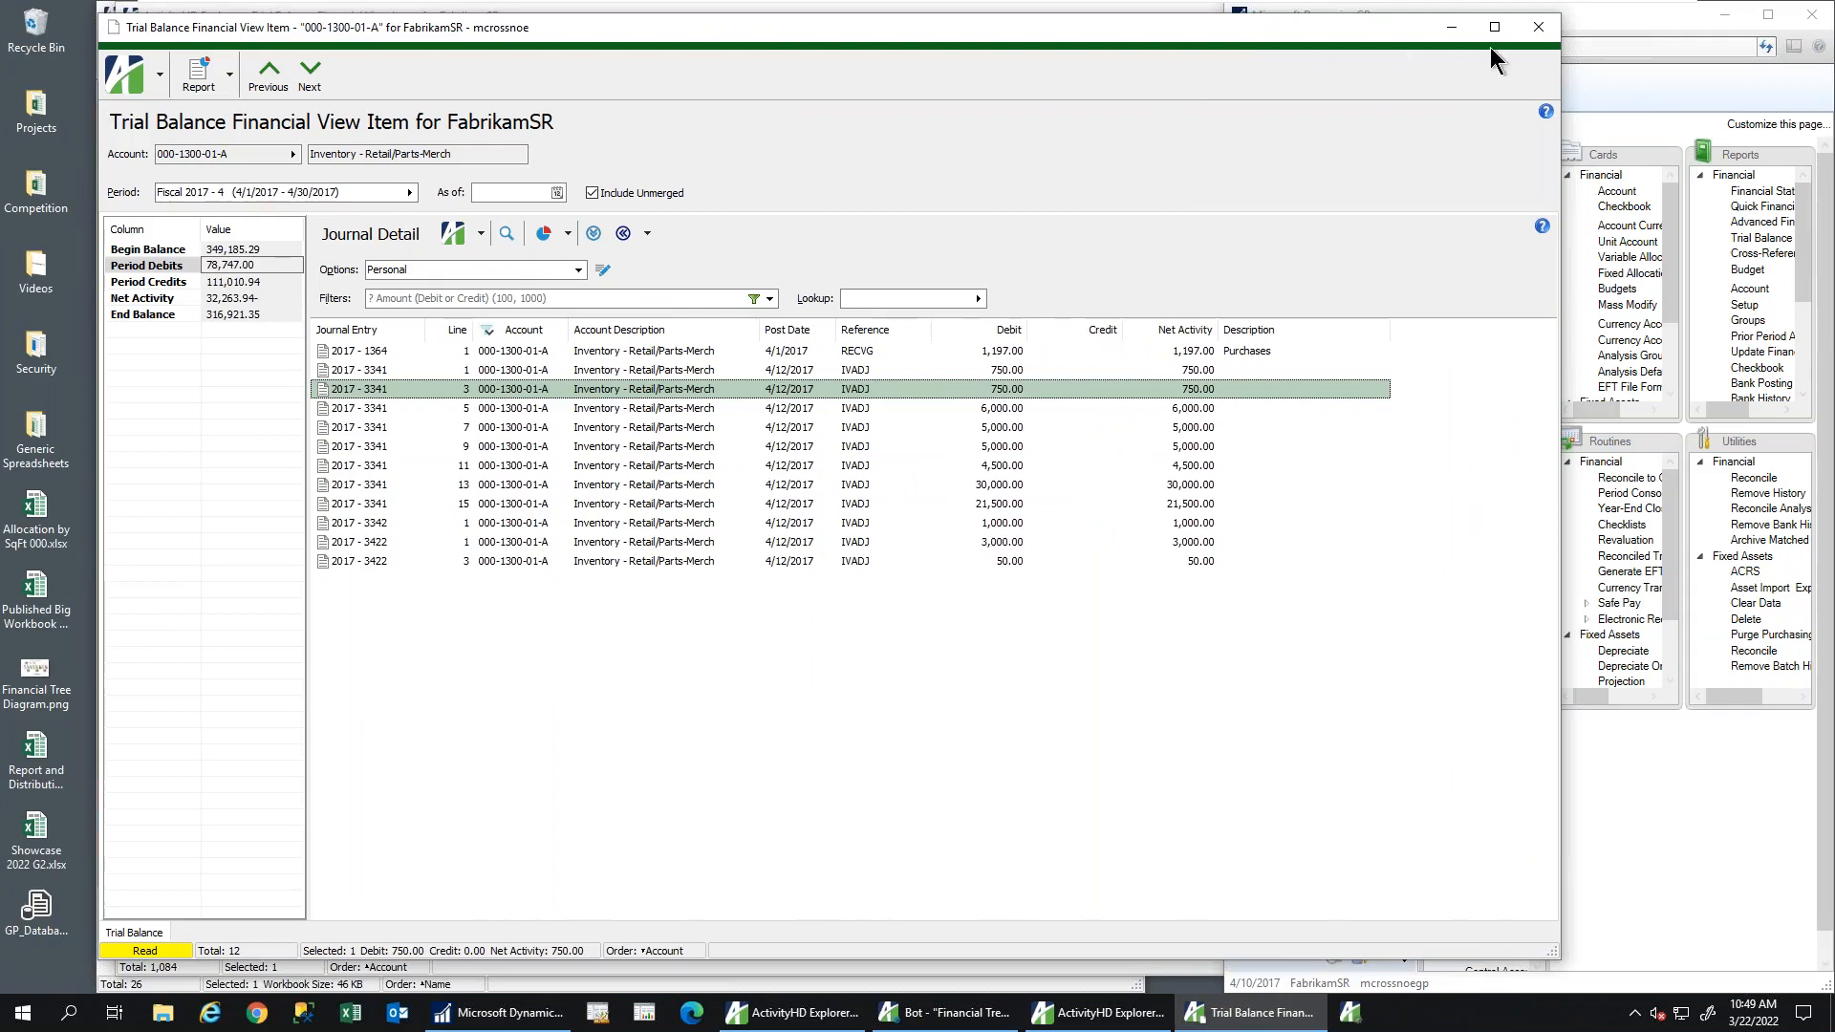
# Close the account detail and reload the trial balance for Fiscal 2017 period 7 (Jul)
pyautogui.click(1536, 28)
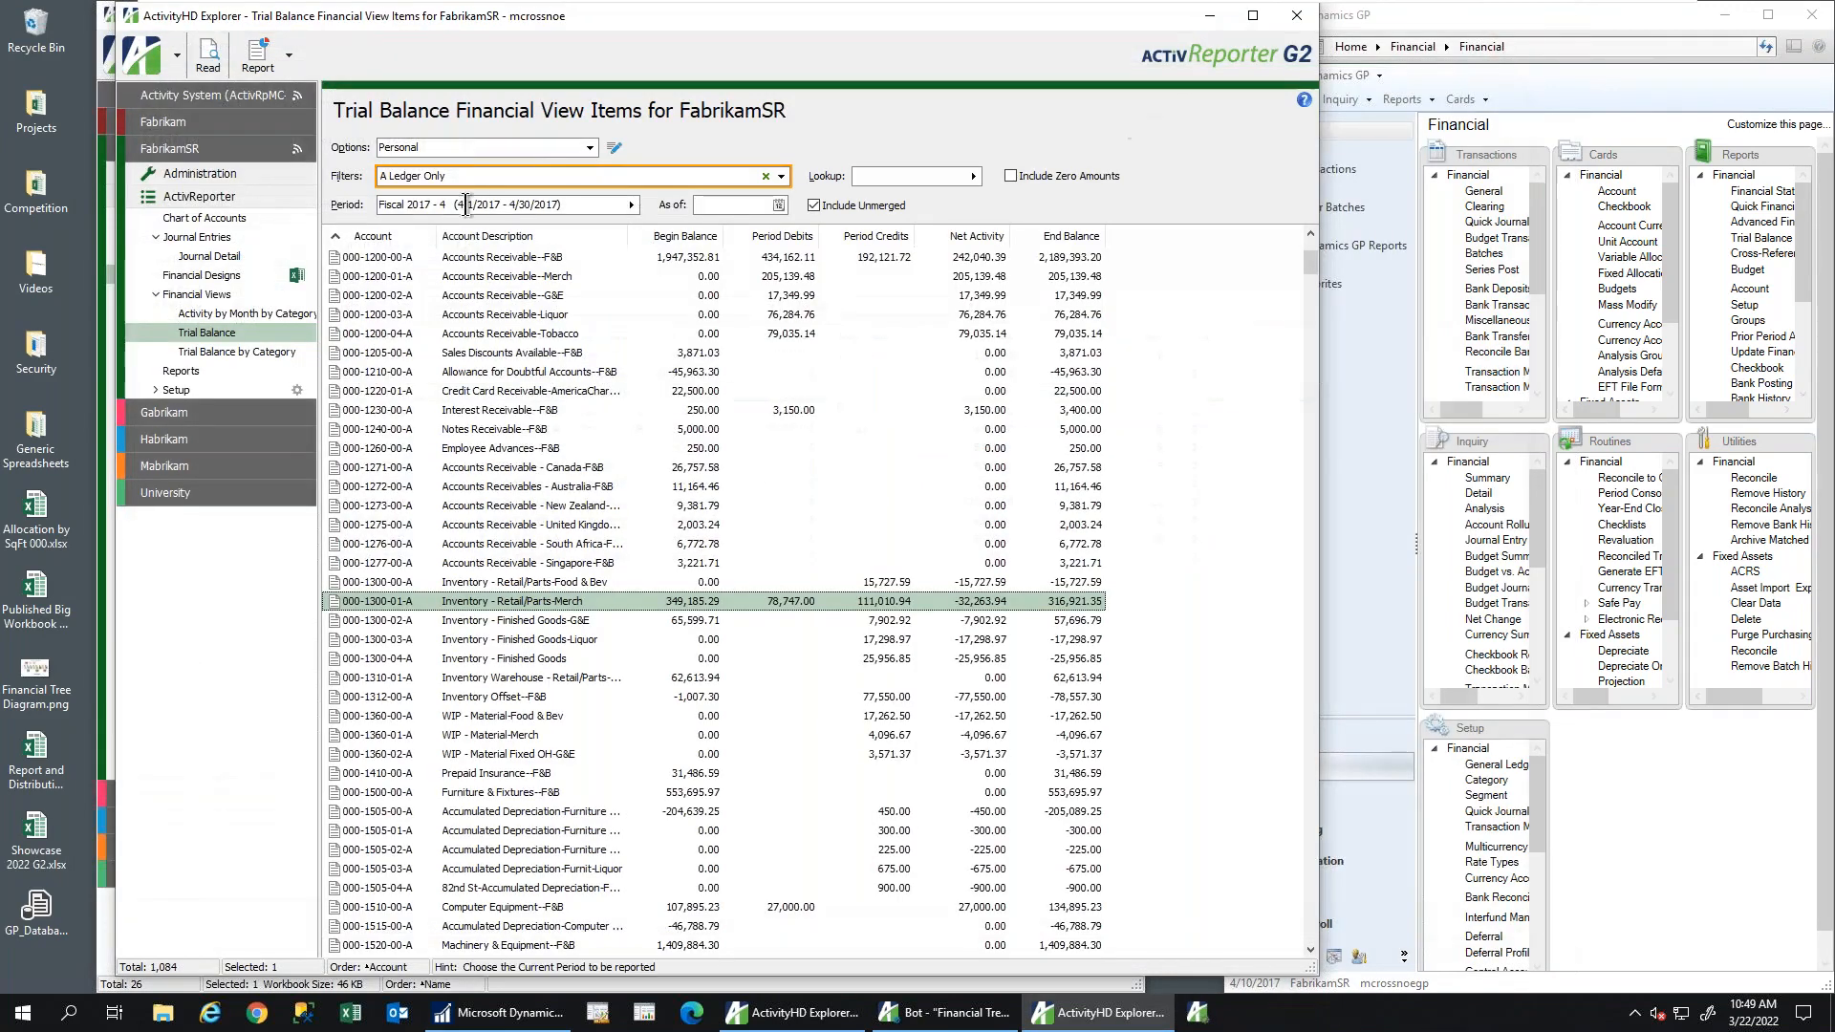
pyautogui.click(630, 204)
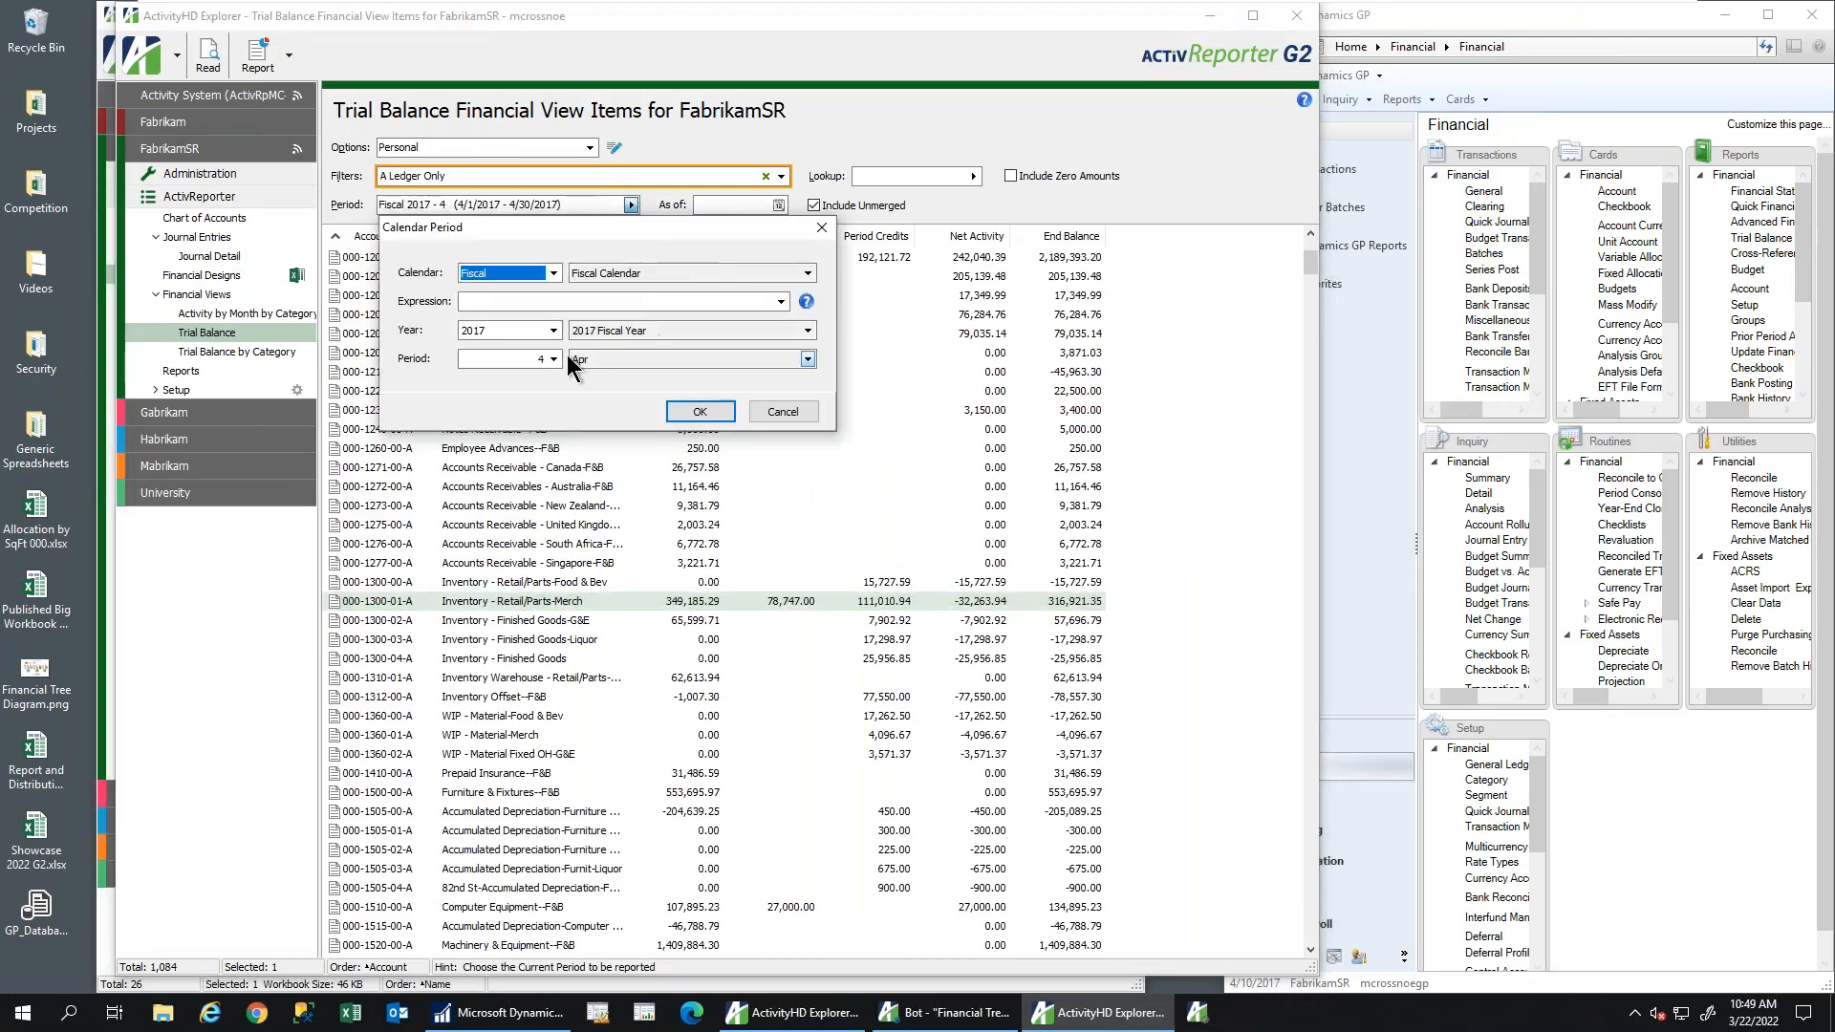
pyautogui.click(553, 359)
pyautogui.click(585, 451)
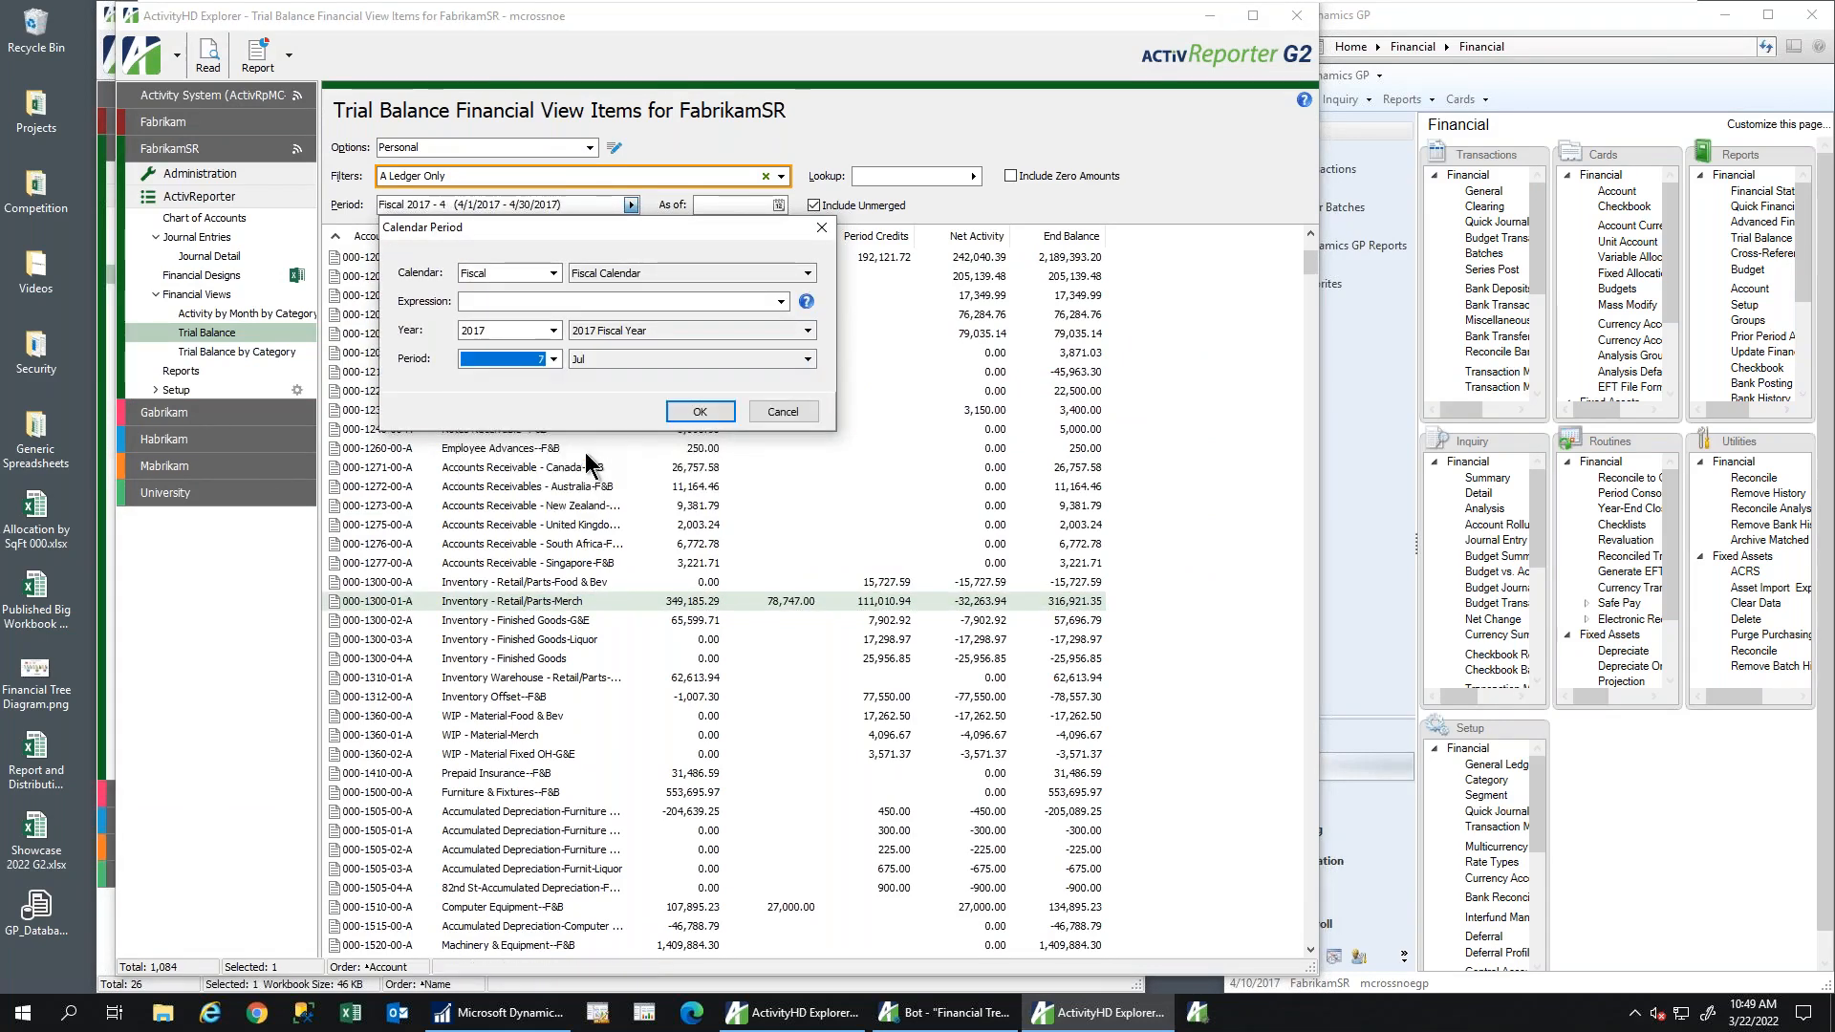
pyautogui.click(697, 411)
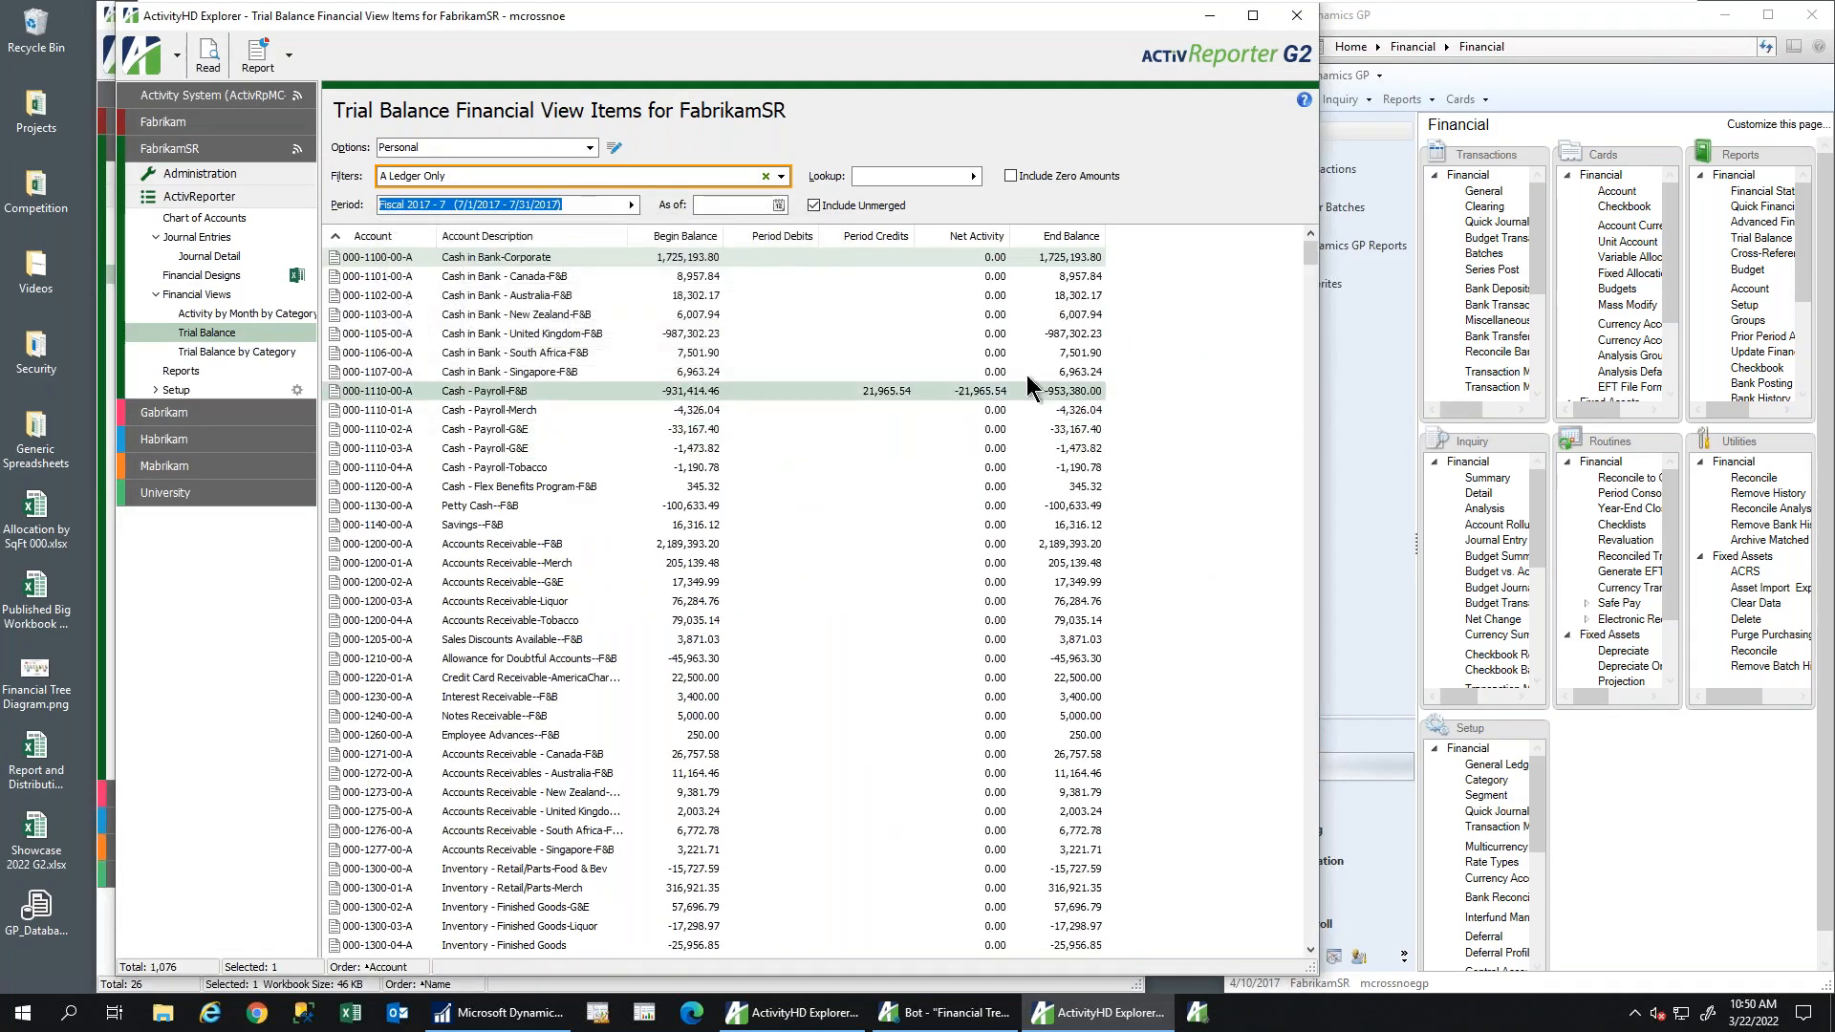
# Inspect period credits of account 000-1110-00-A through journal entry 2017 - 2738, then close the details
pyautogui.doubleClick(867, 390)
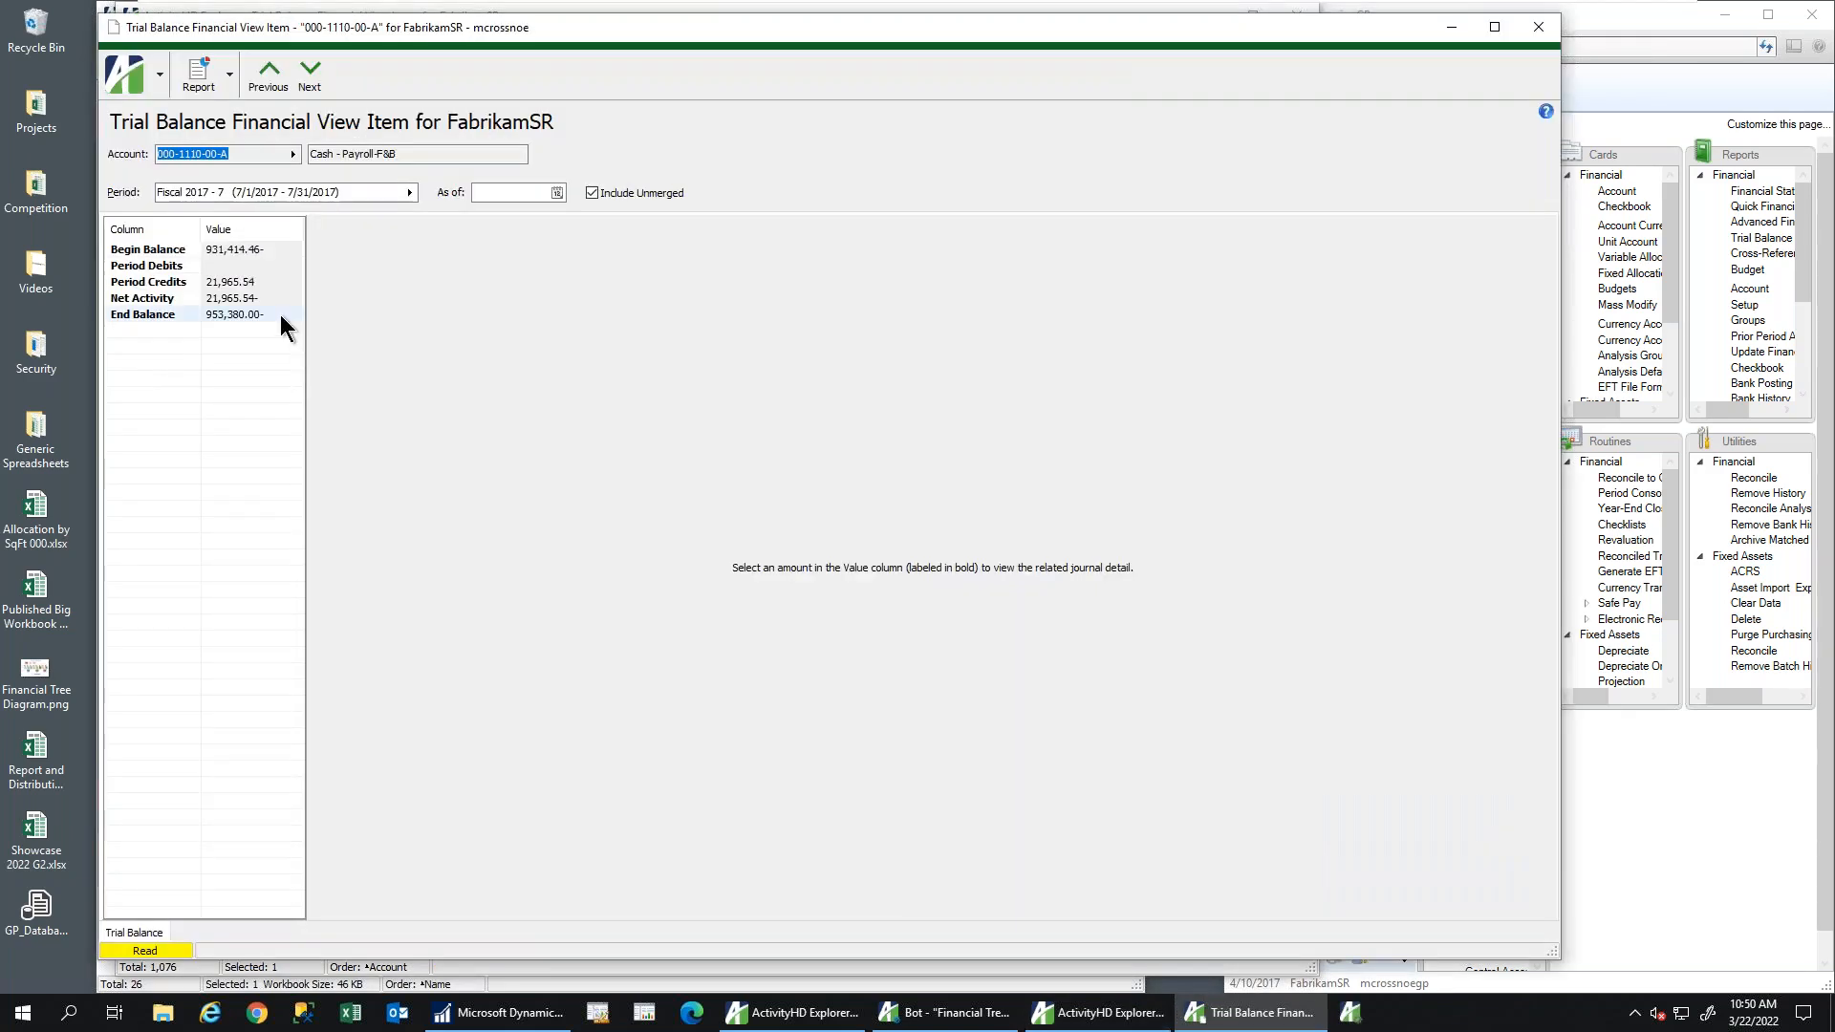
pyautogui.click(235, 281)
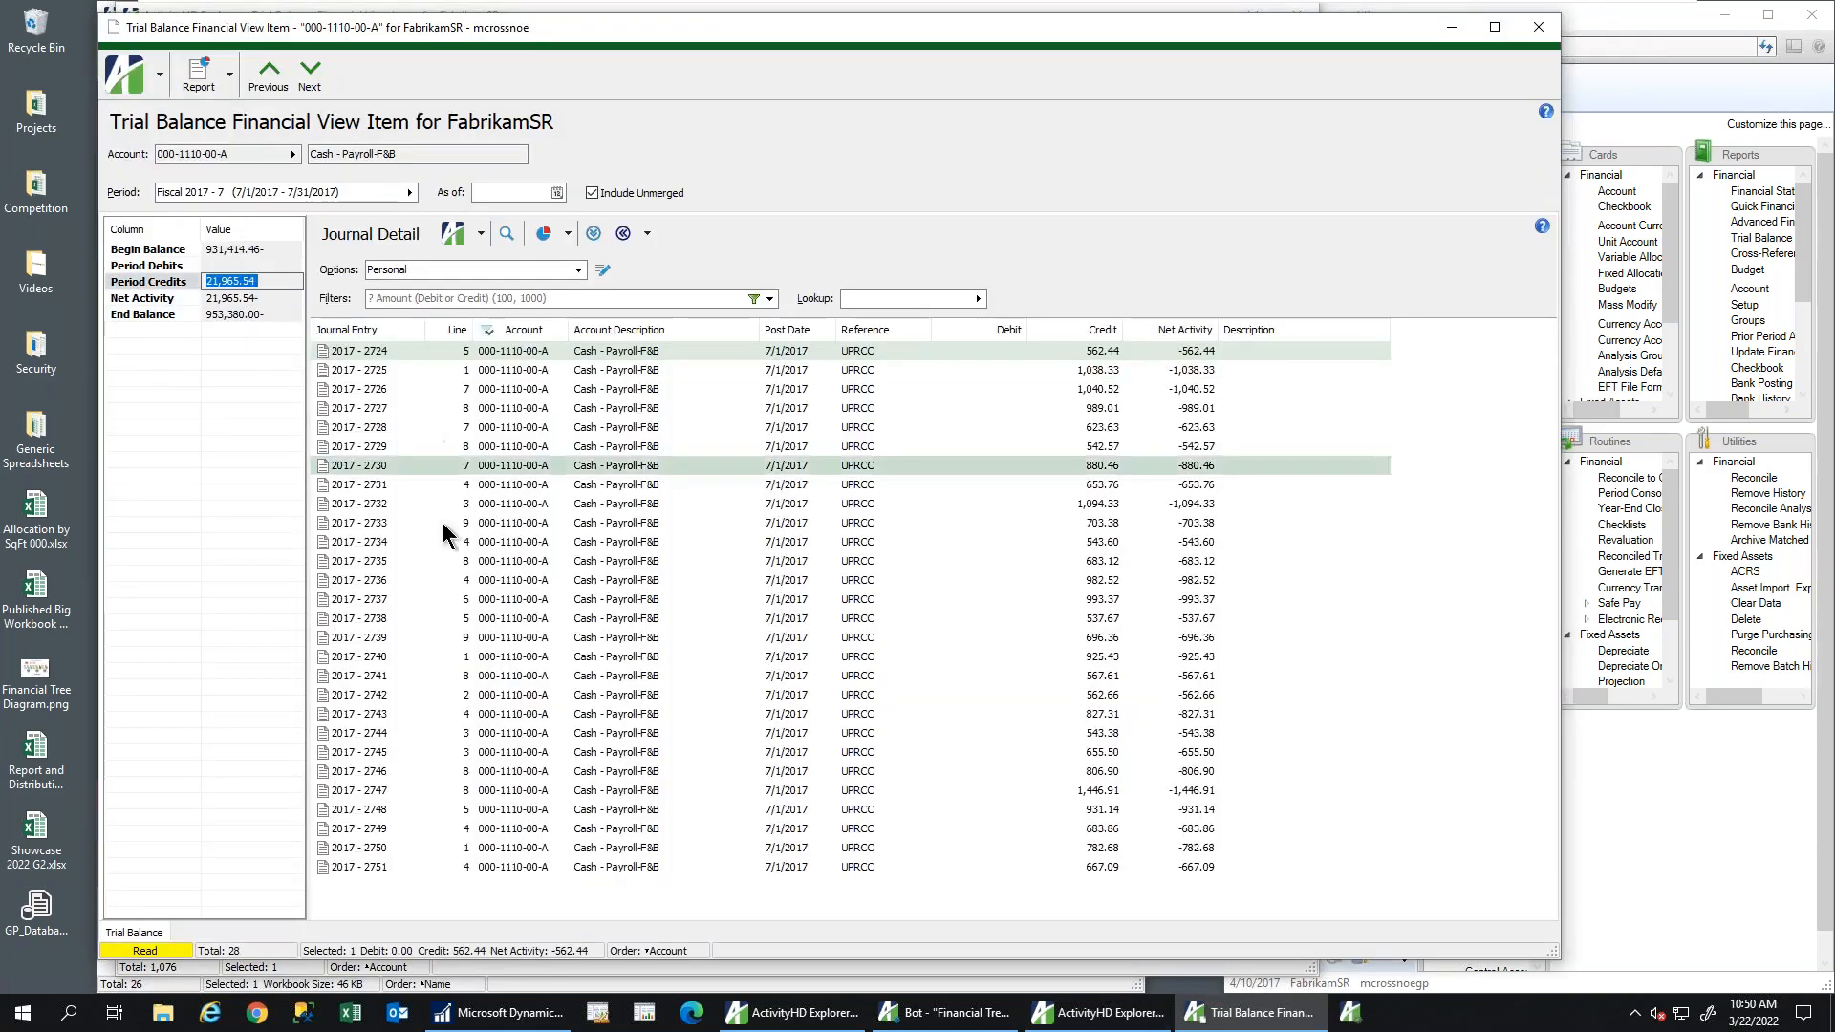
pyautogui.click(564, 619)
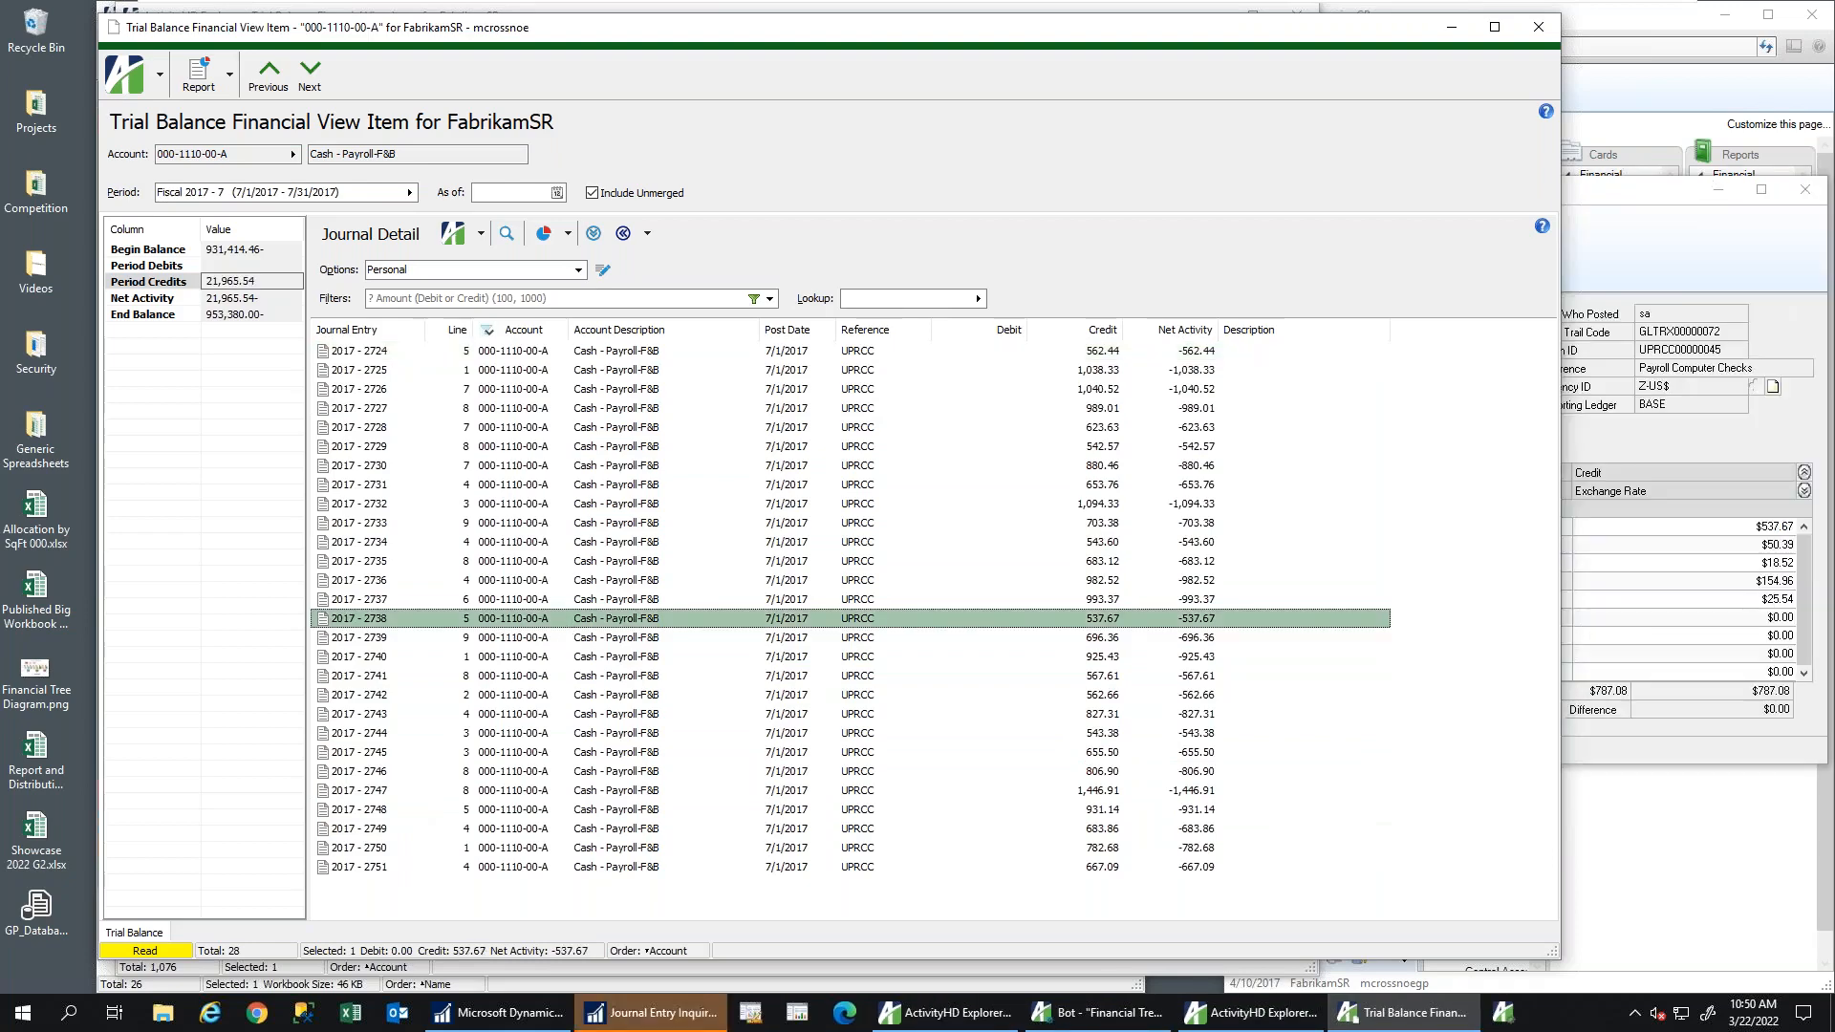
pyautogui.click(1654, 197)
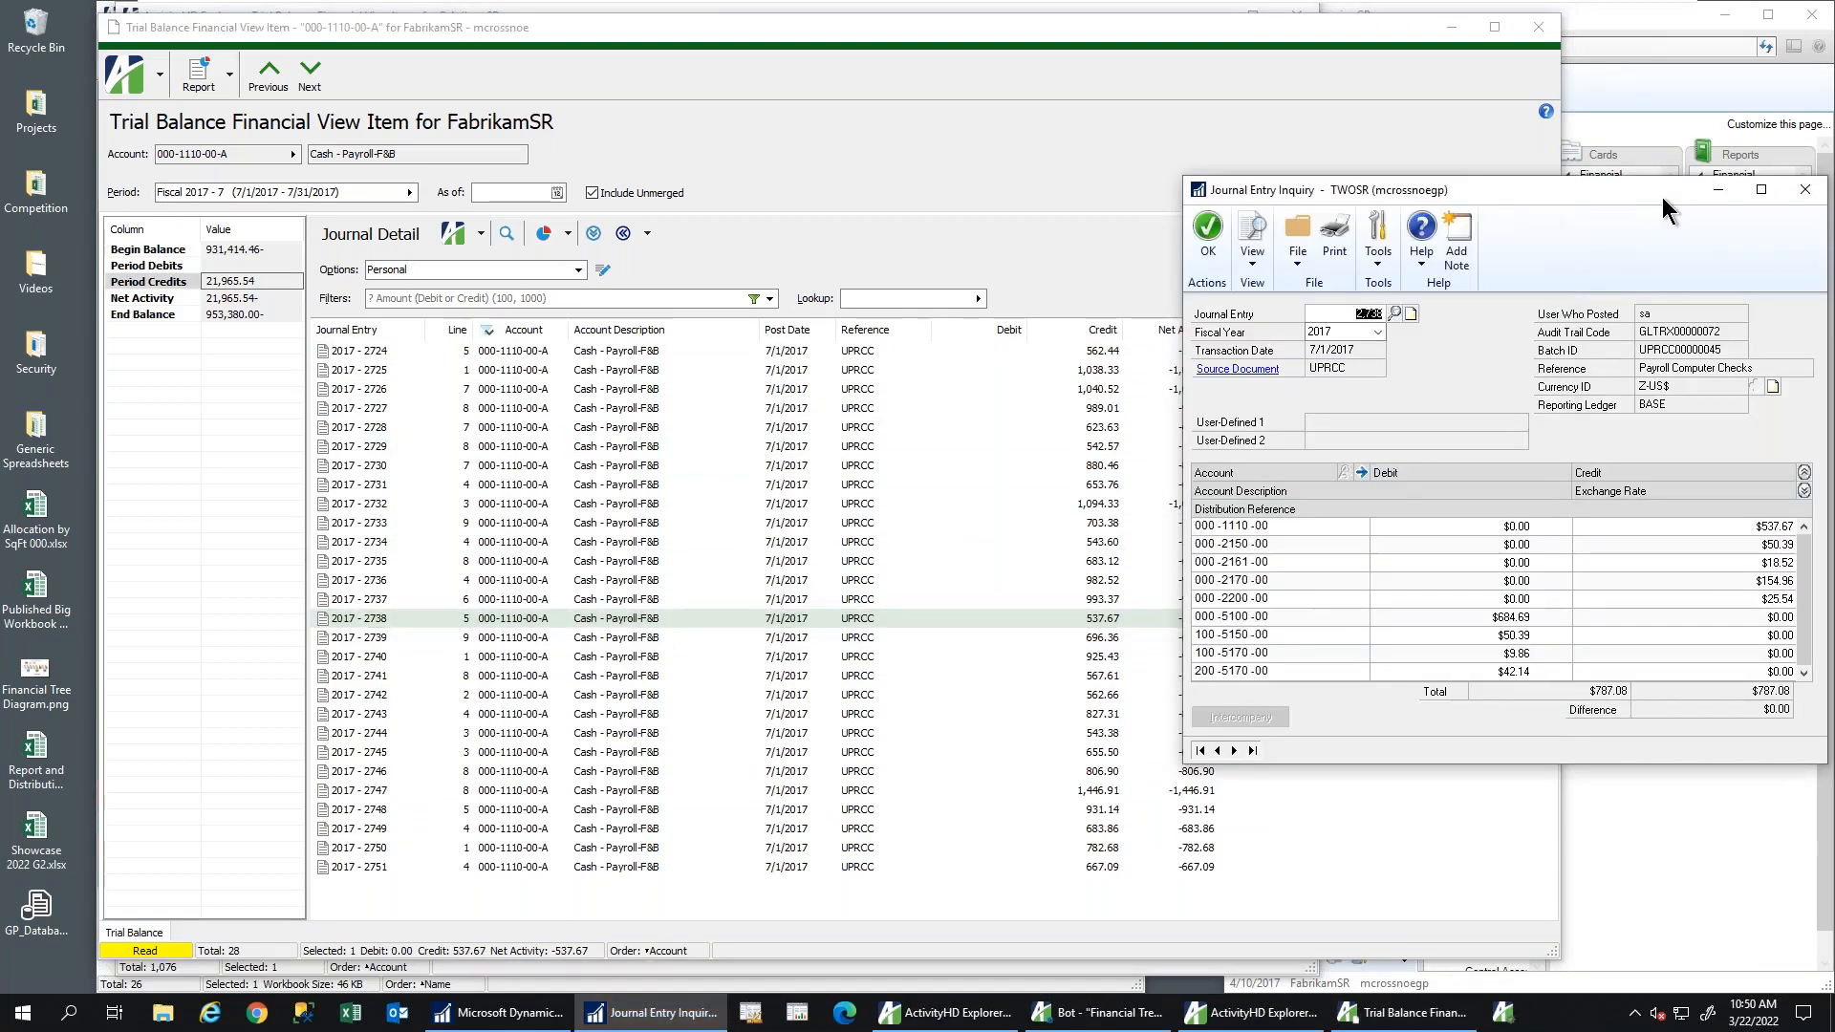
pyautogui.click(1805, 196)
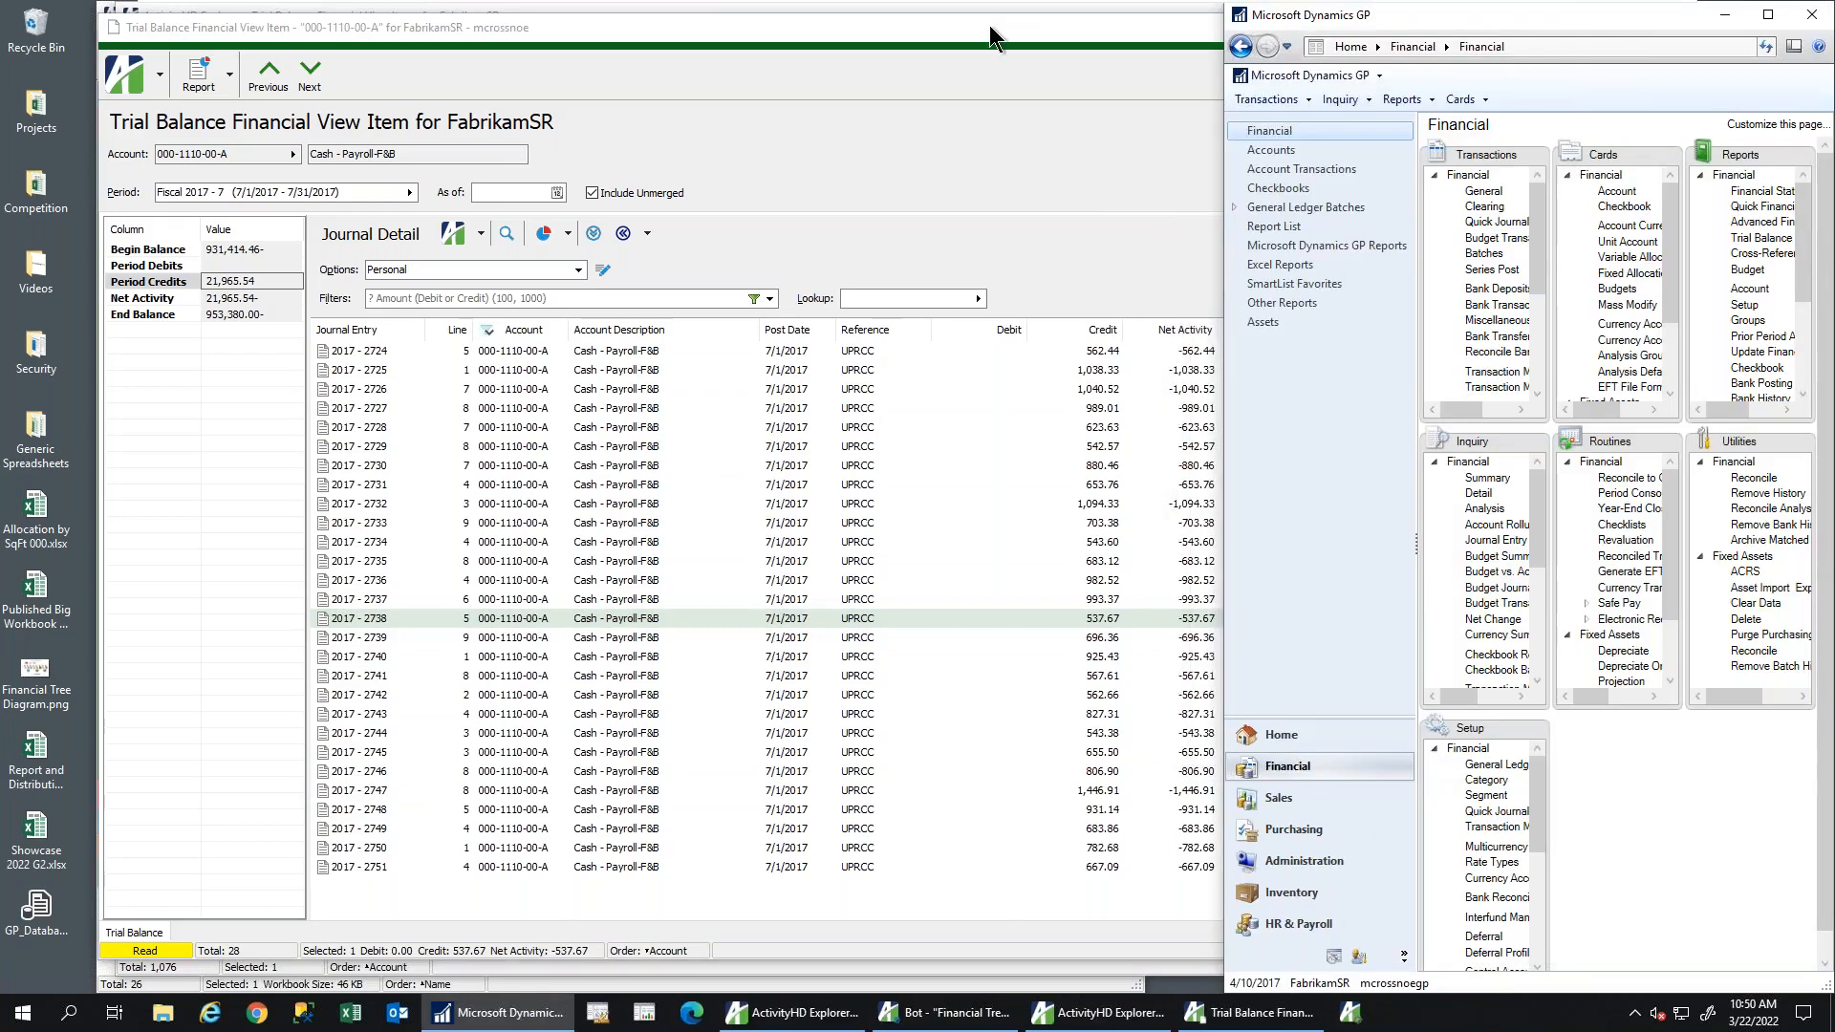
pyautogui.moveTo(989, 24); pyautogui.dragTo(952, 15)
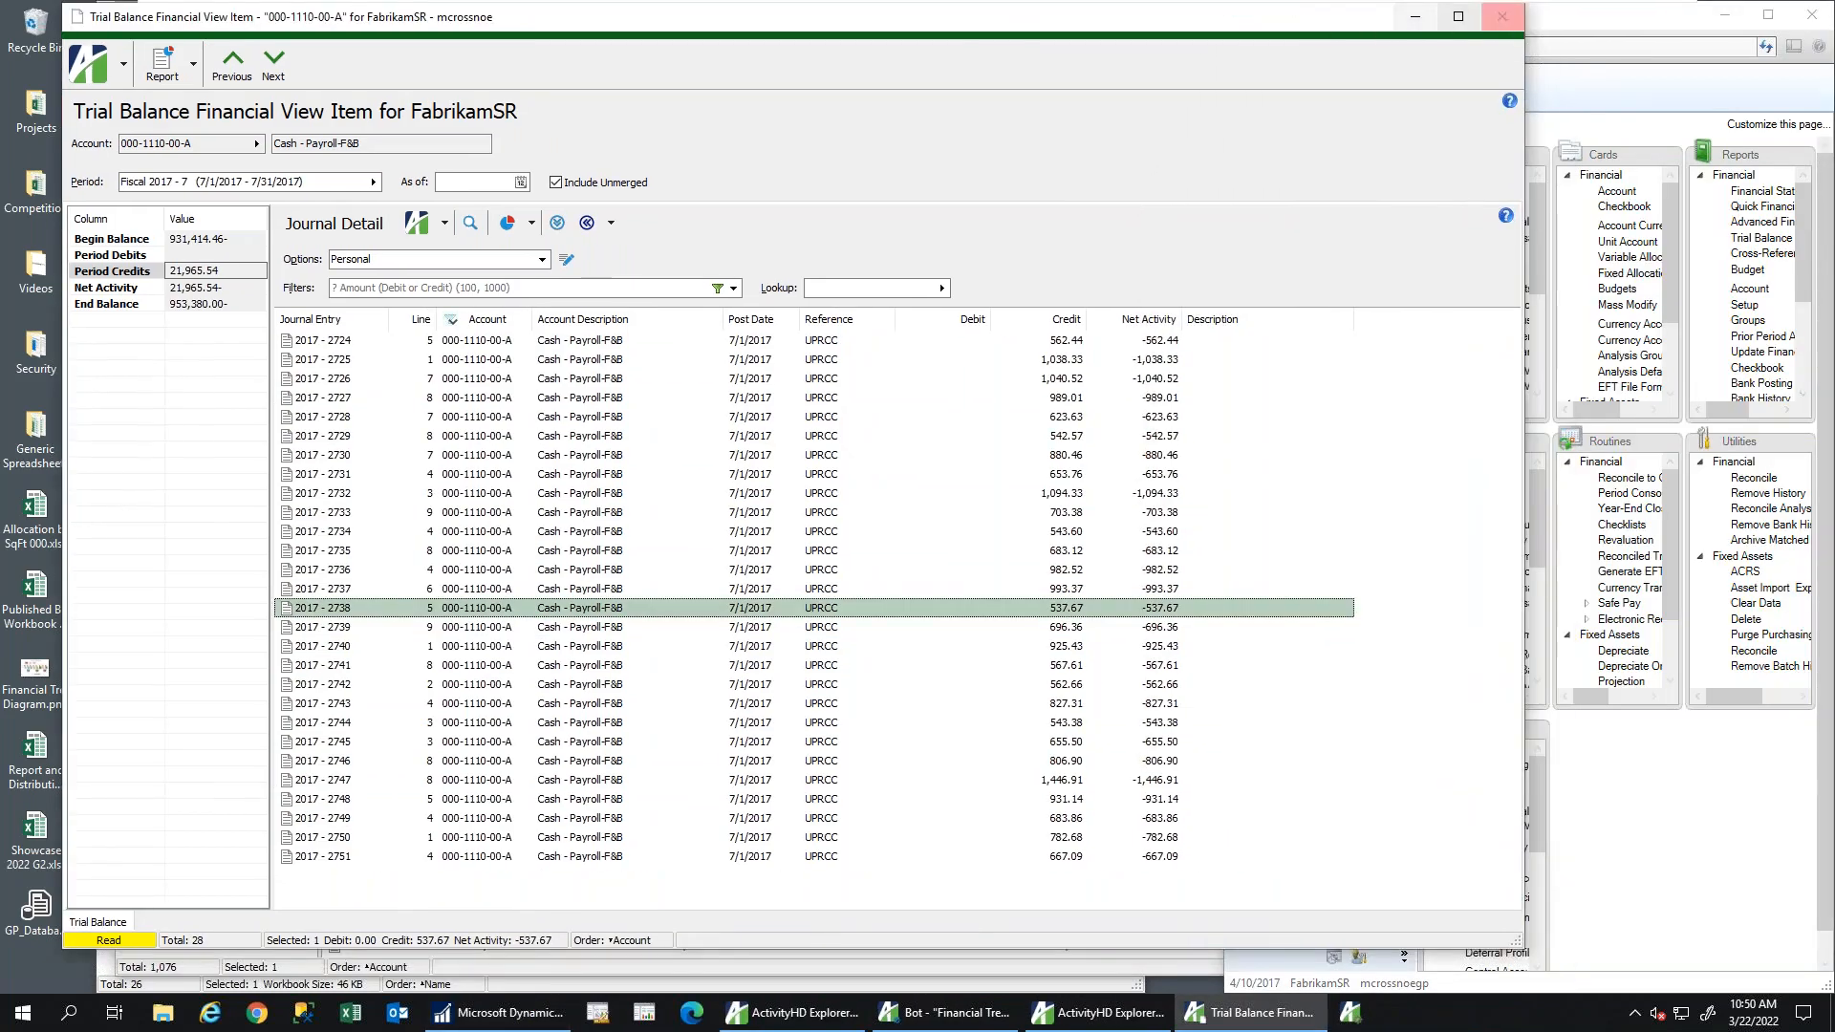
pyautogui.click(1502, 19)
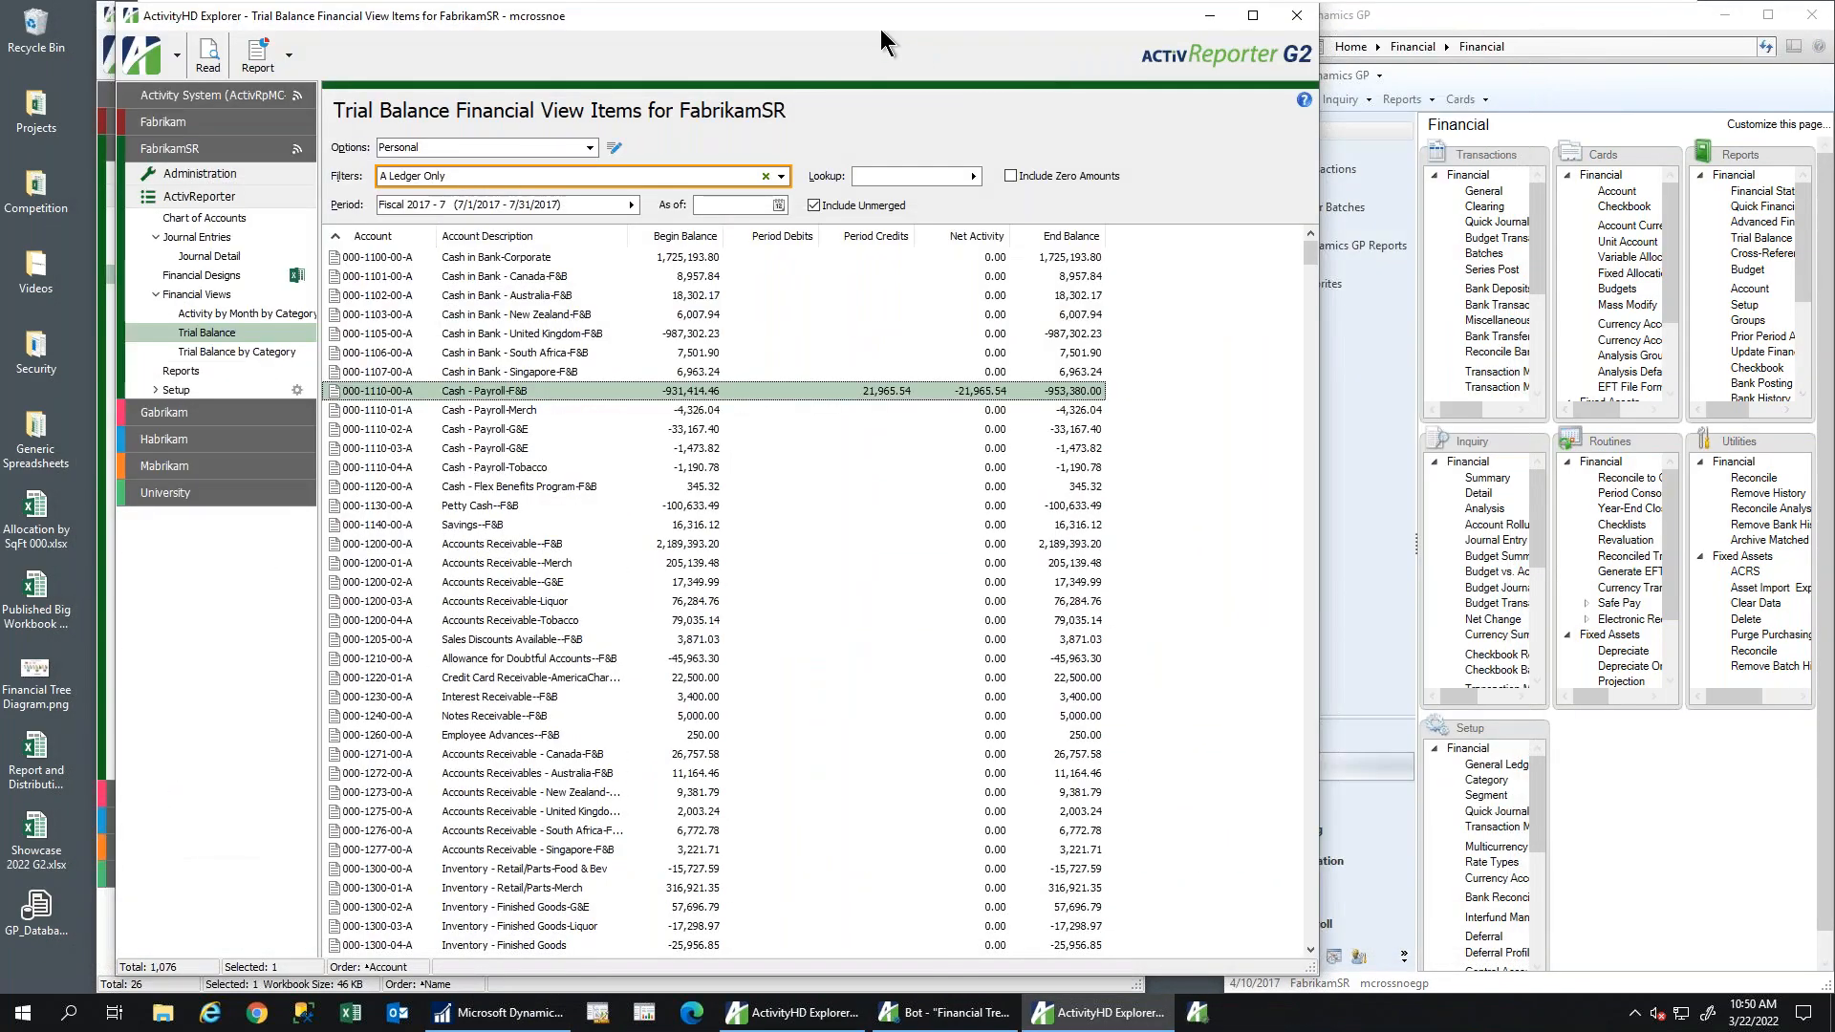
# Switch the trial balance back to Fiscal 2017 period 4 (Apr) and select Cash in Bank - South Africa
pyautogui.moveTo(860, 35); pyautogui.dragTo(839, 34)
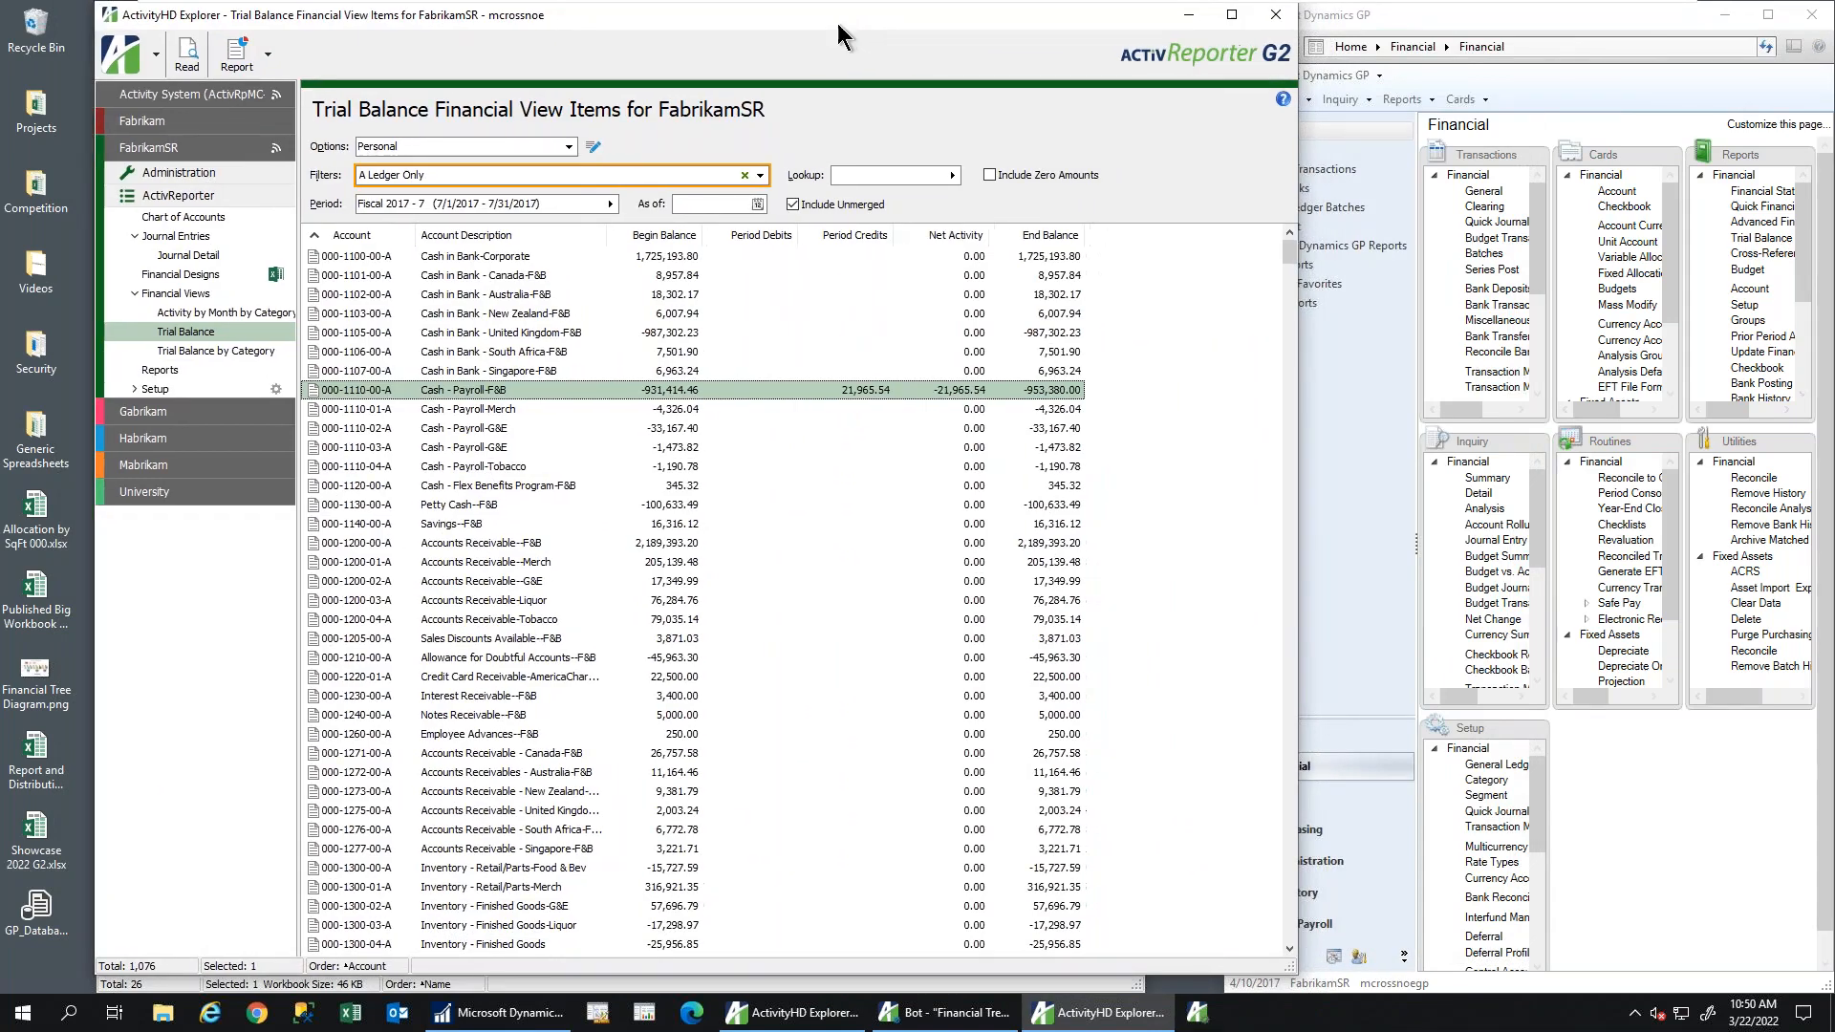
pyautogui.click(608, 204)
pyautogui.click(532, 359)
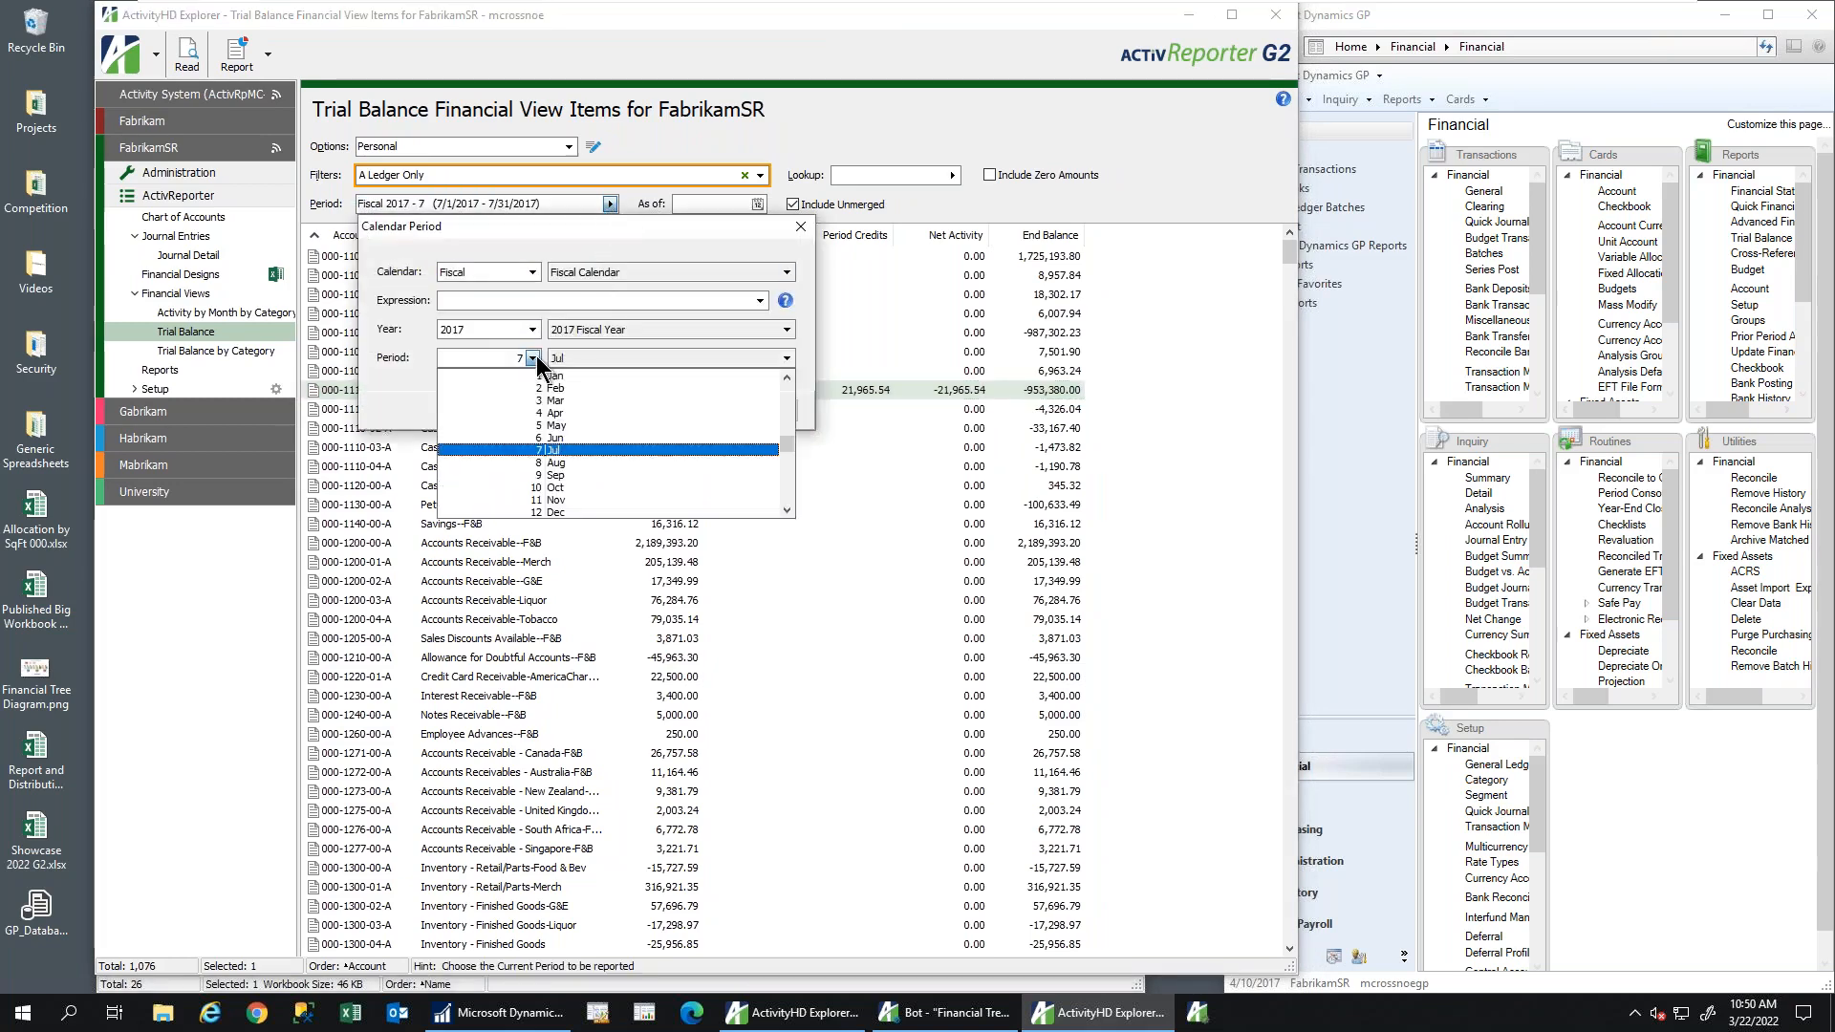
pyautogui.click(579, 421)
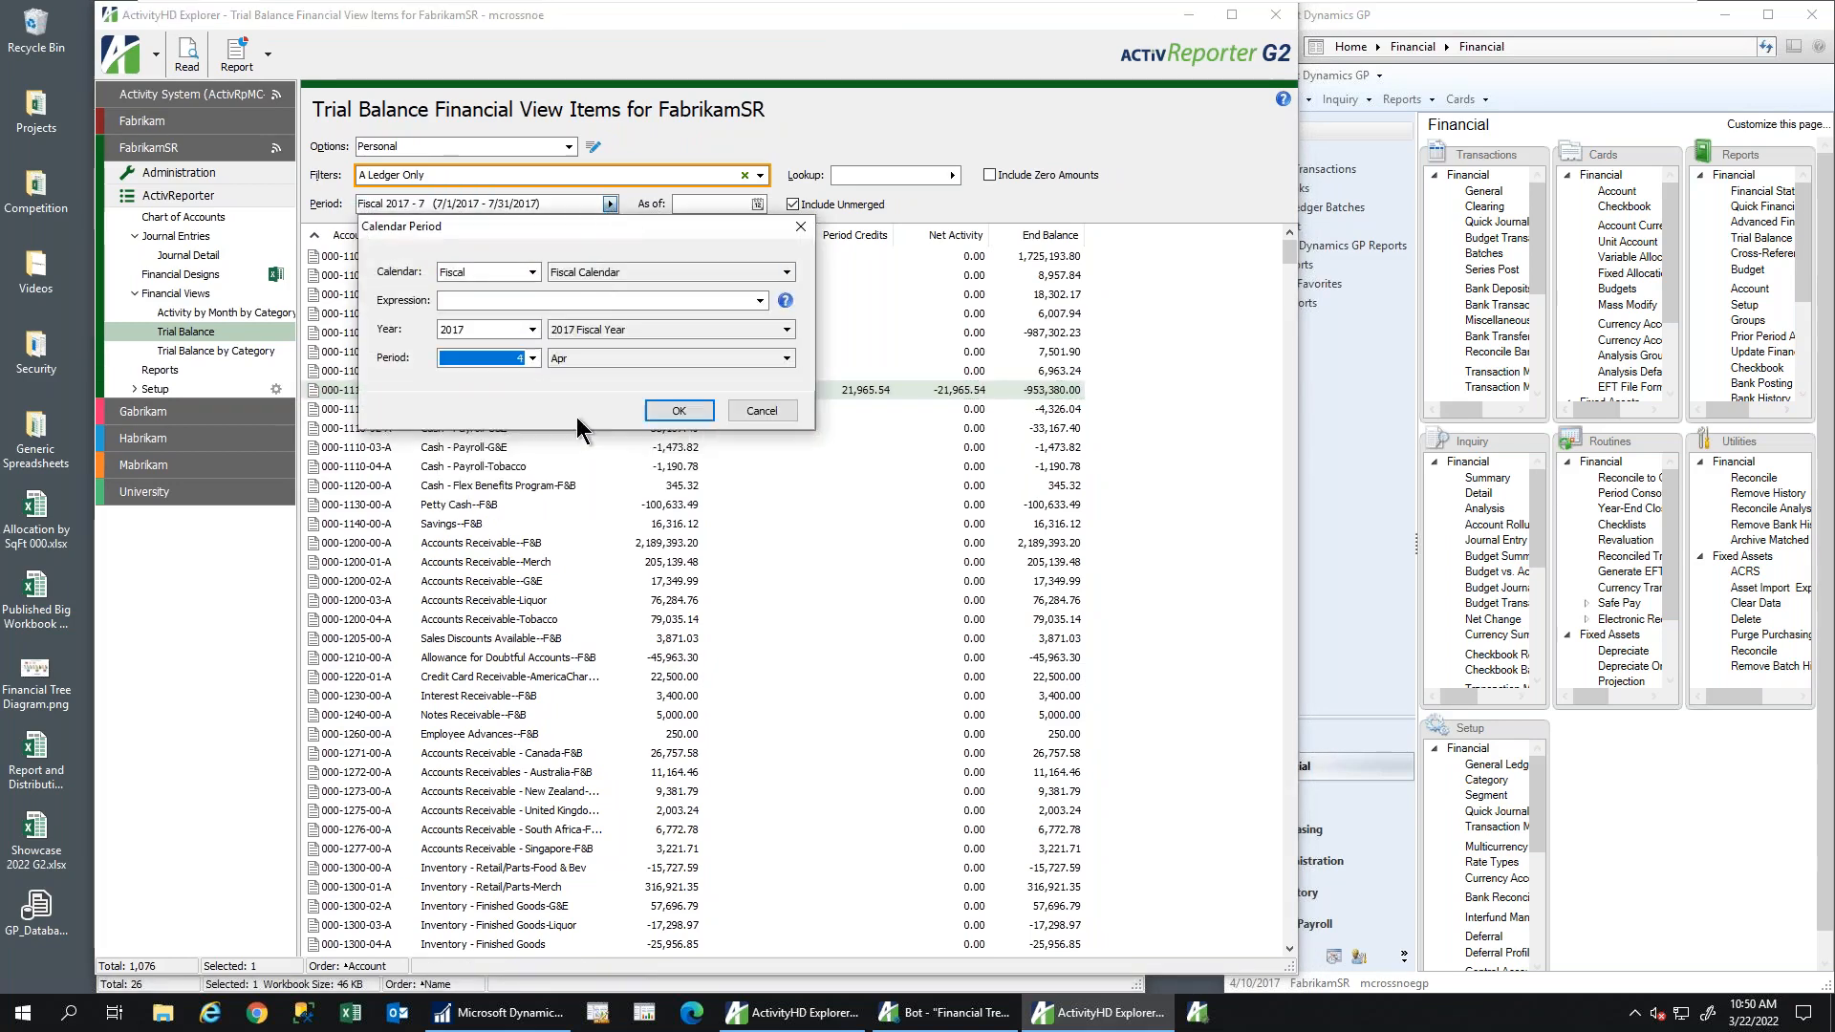
pyautogui.click(675, 410)
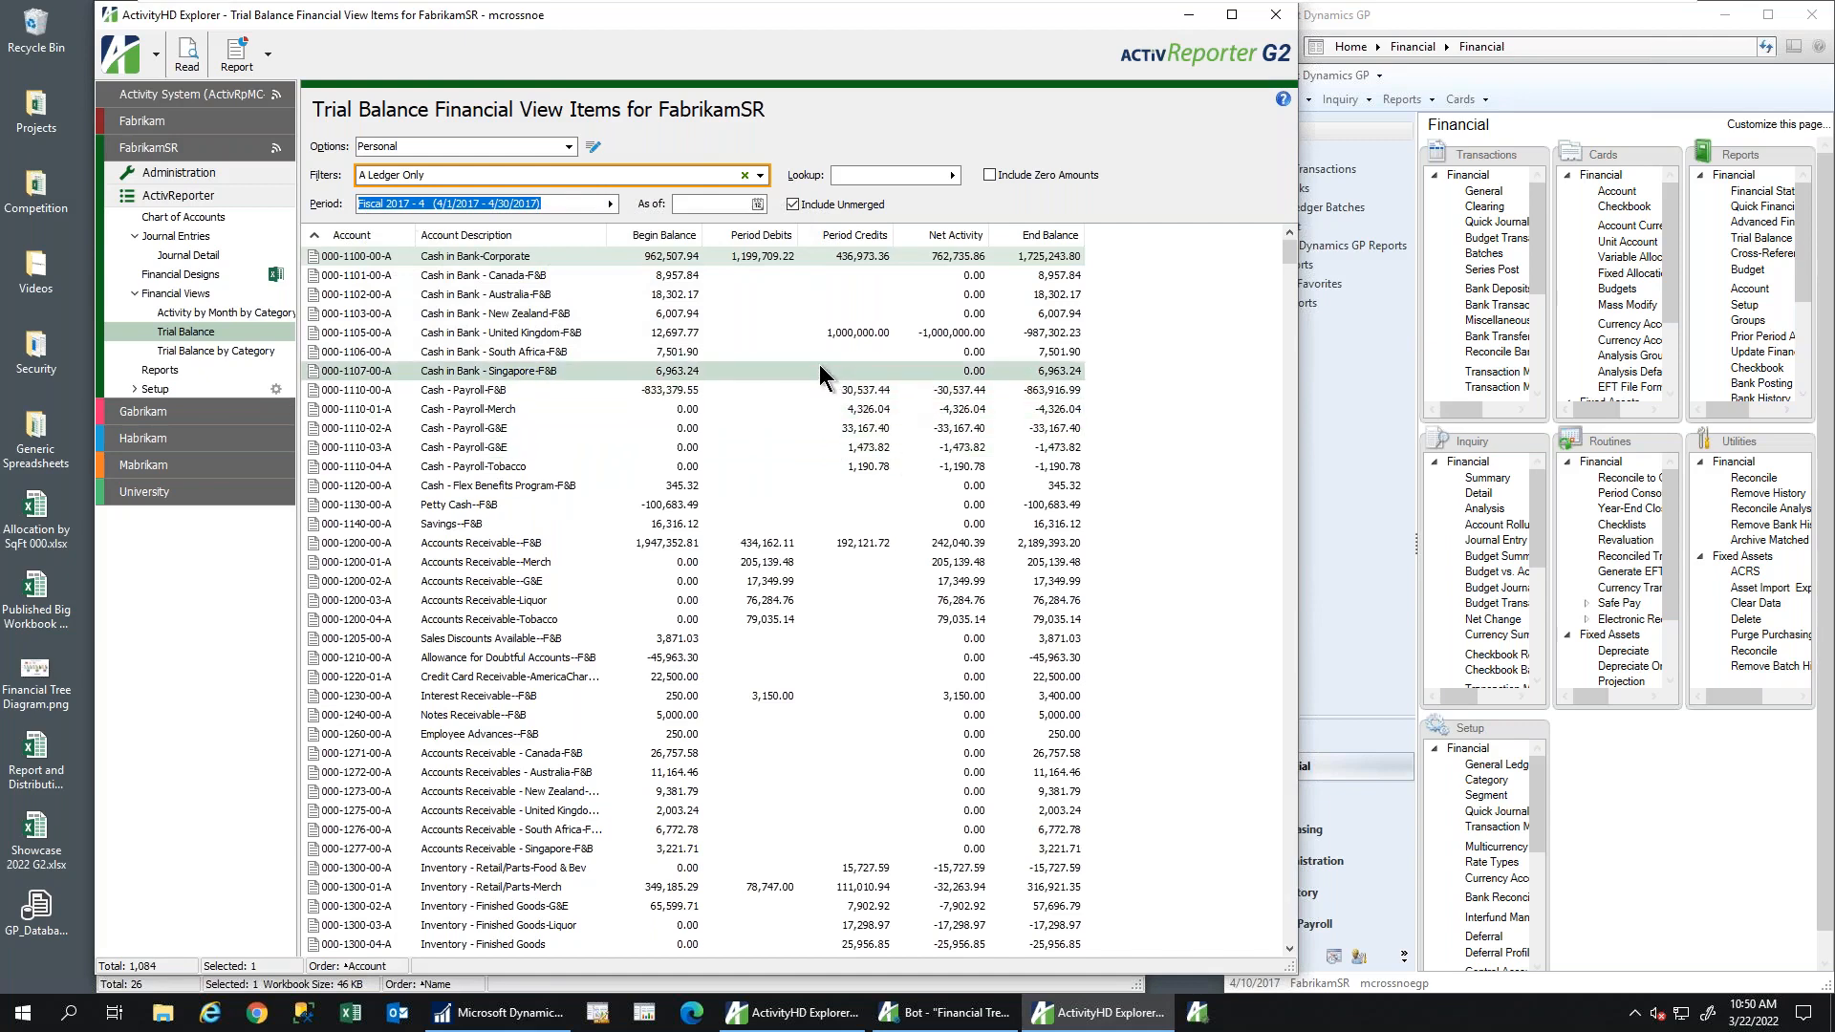
pyautogui.click(772, 361)
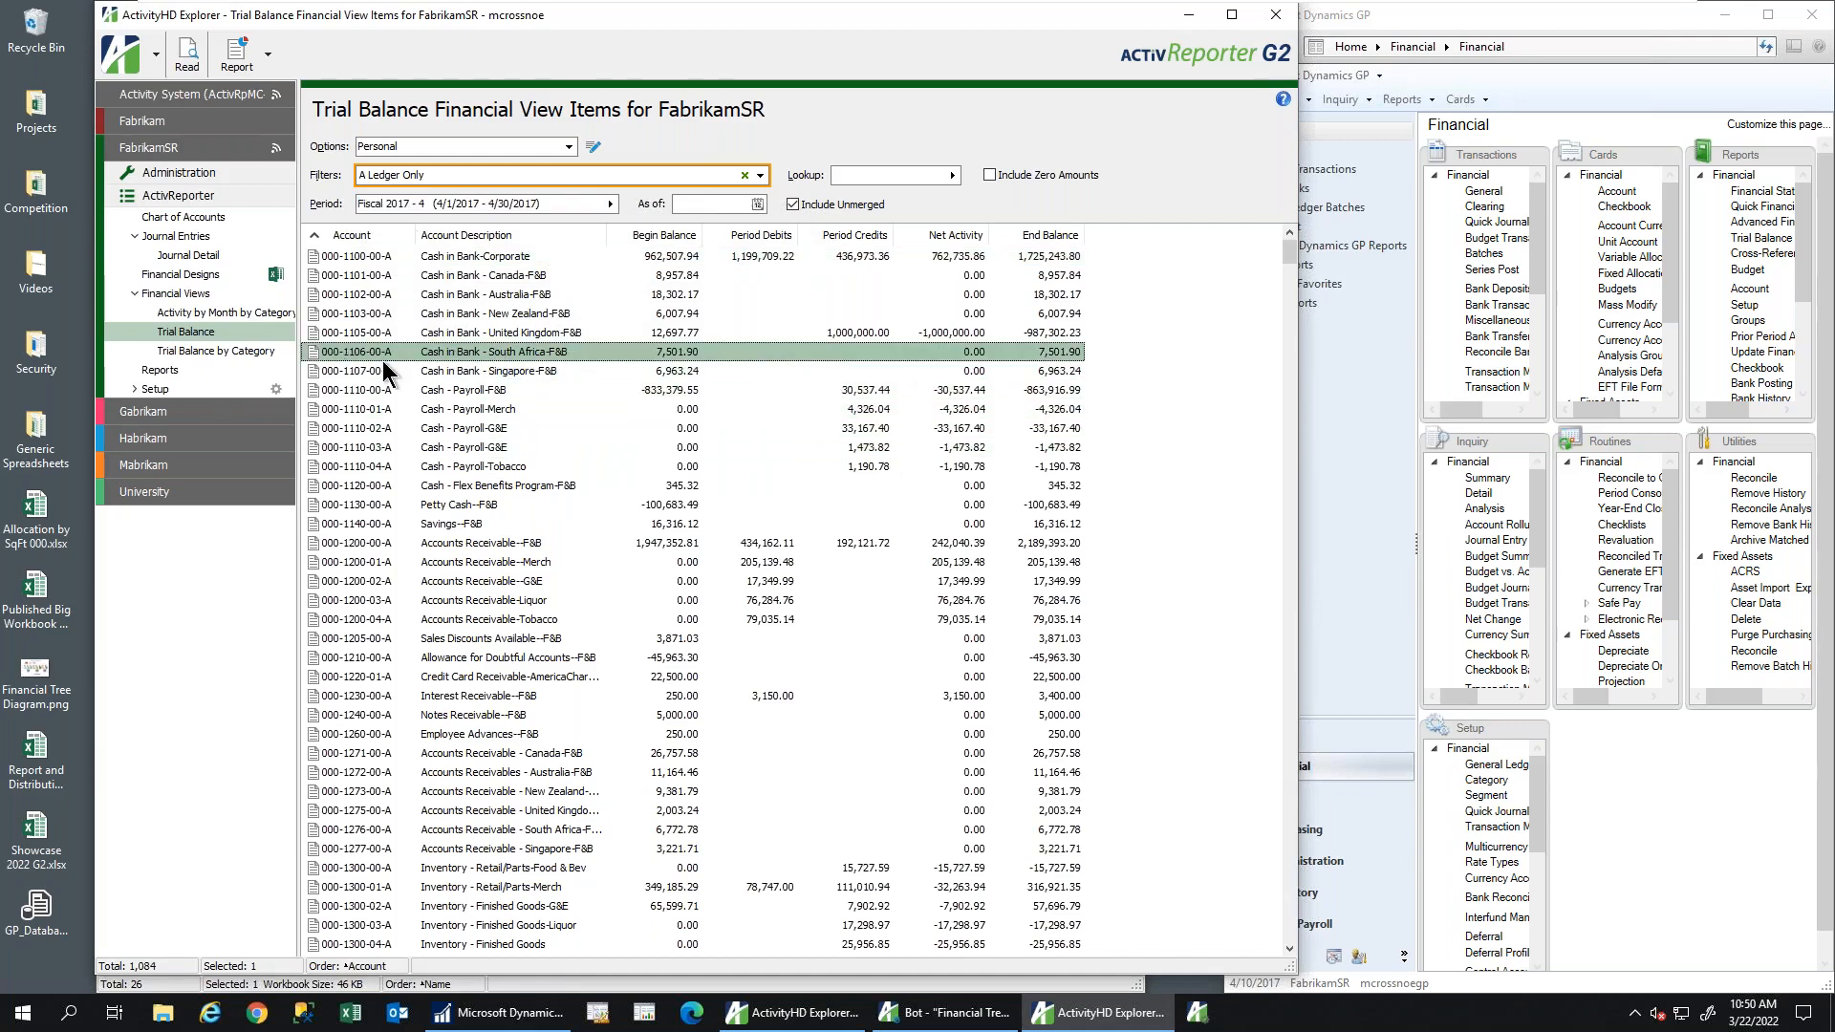
pyautogui.click(1479, 190)
# Start a new general journal entry in new batch YY and set its transaction date
pyautogui.click(1483, 192)
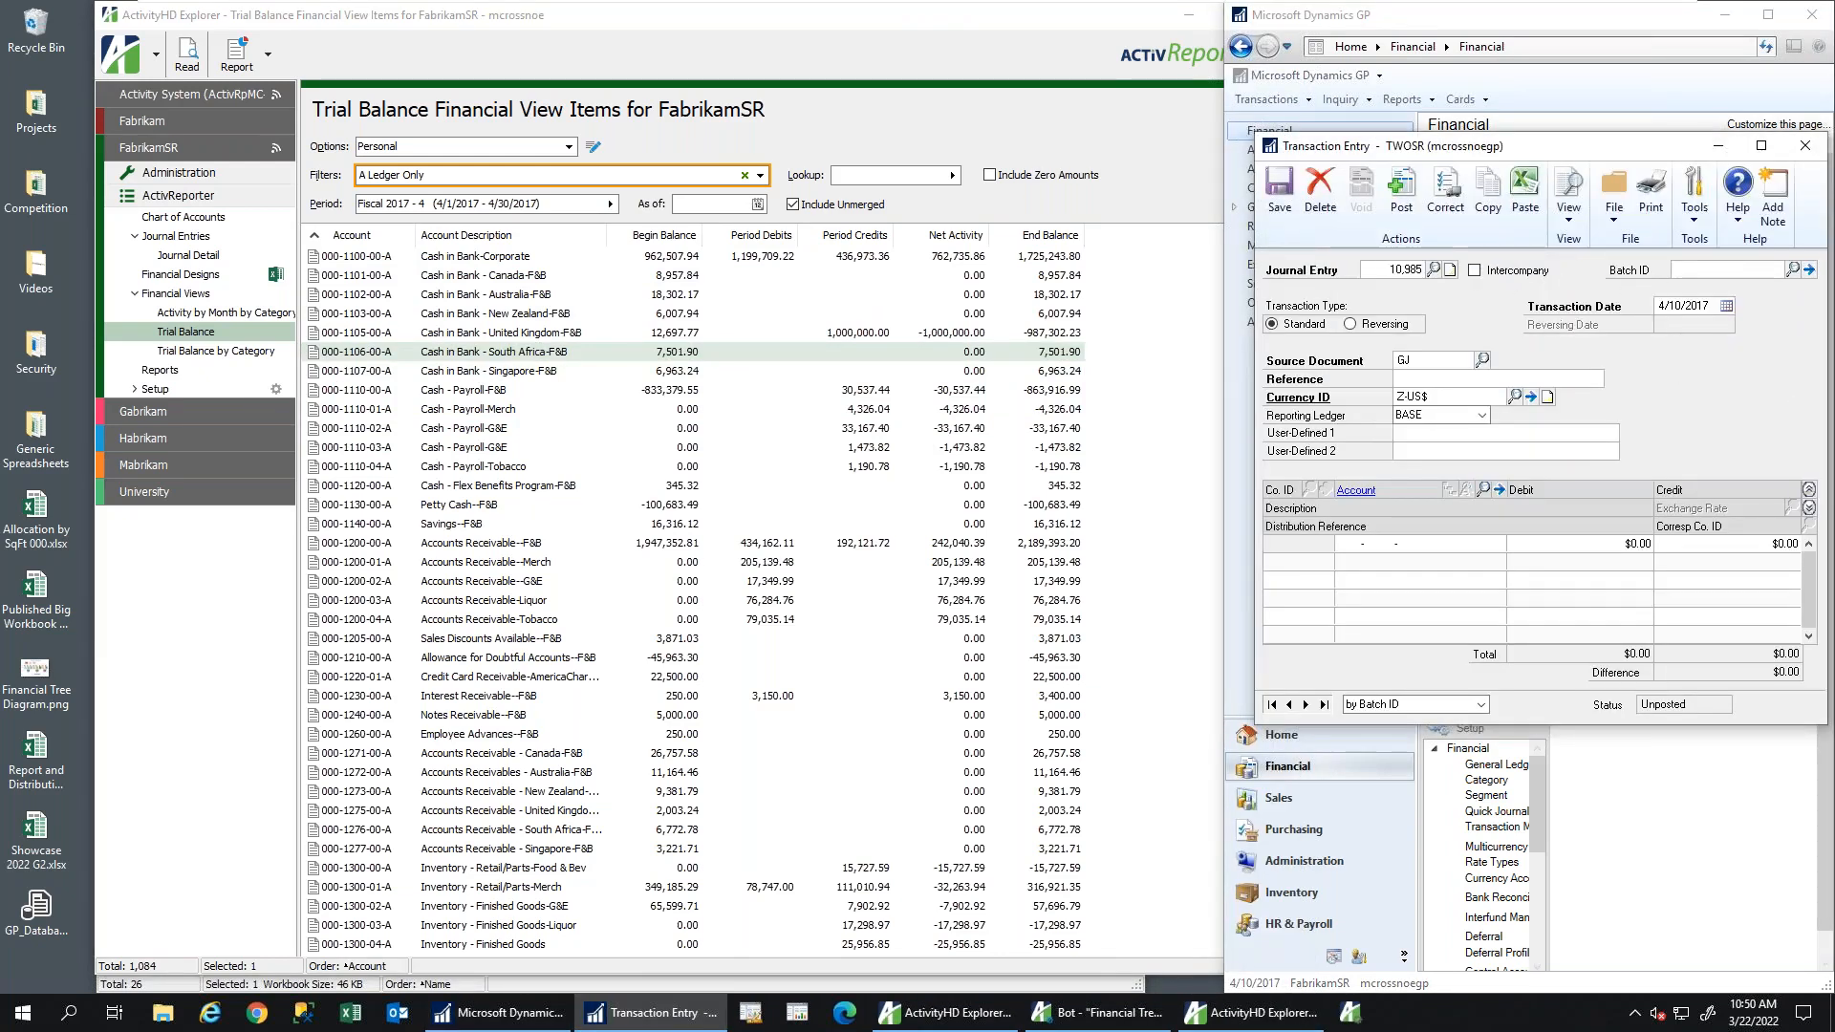
pyautogui.write('YY')
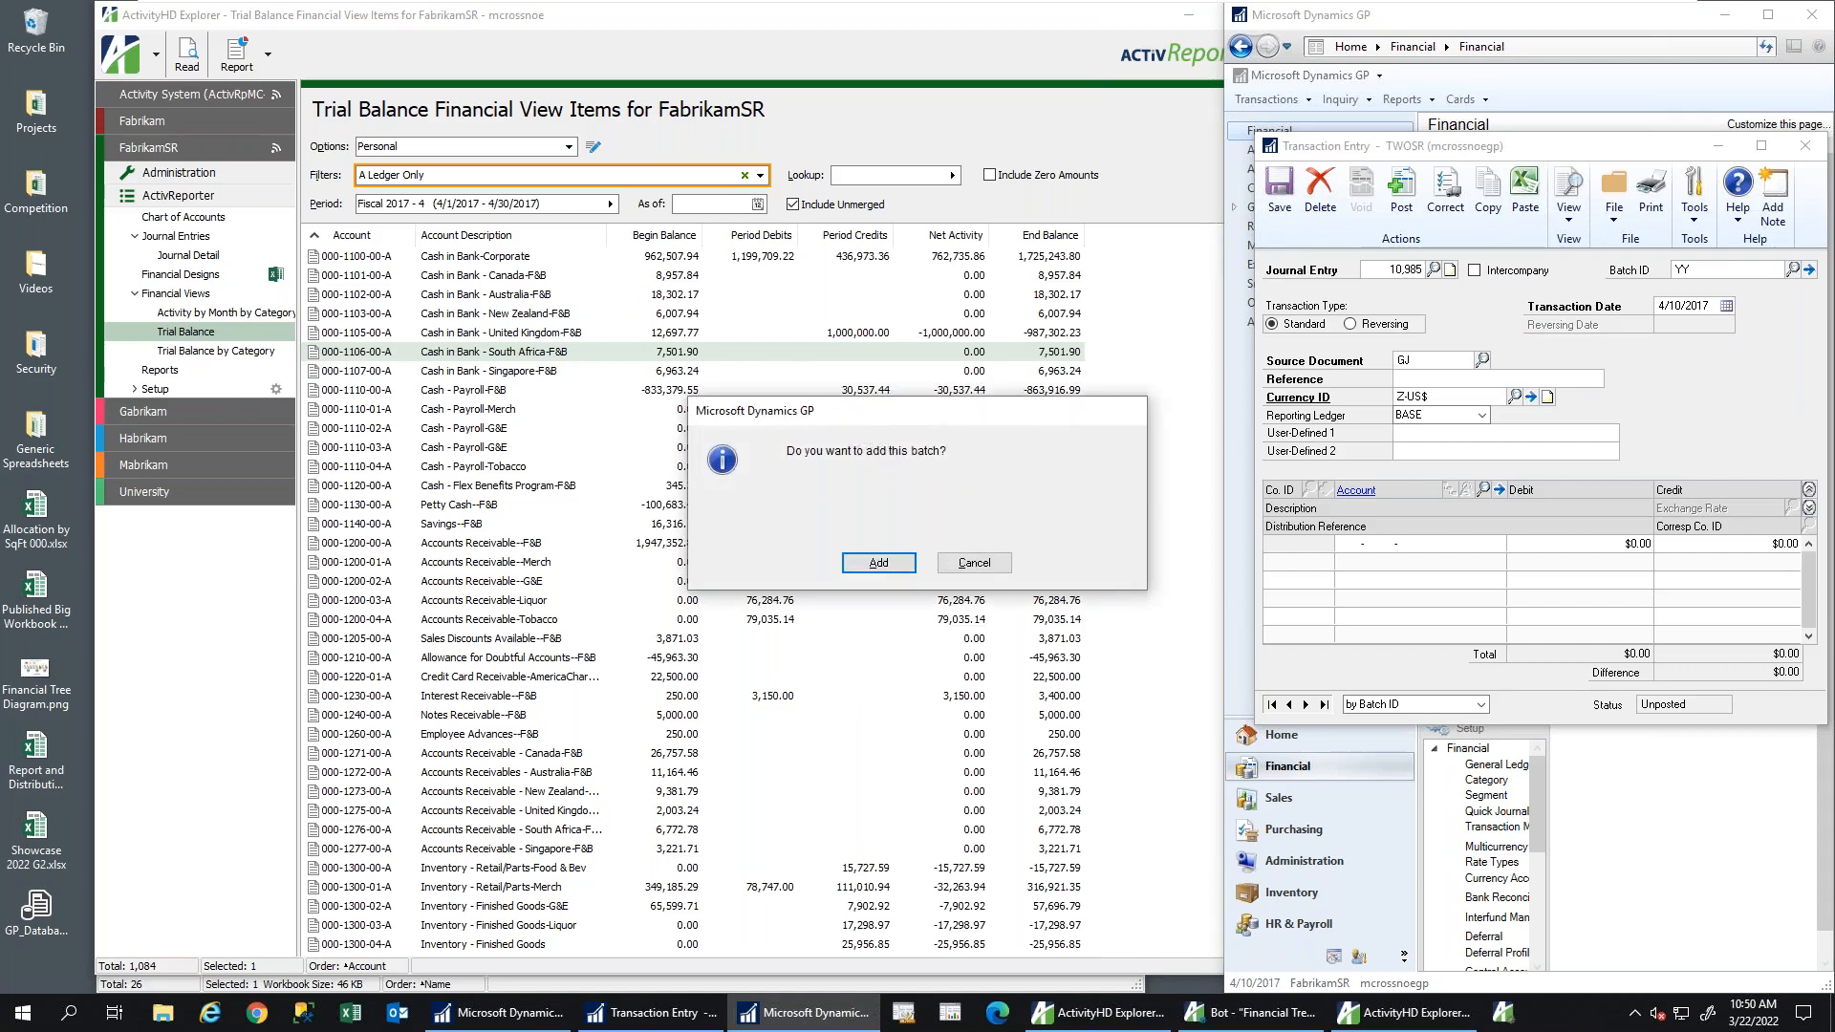
pyautogui.press('Return')
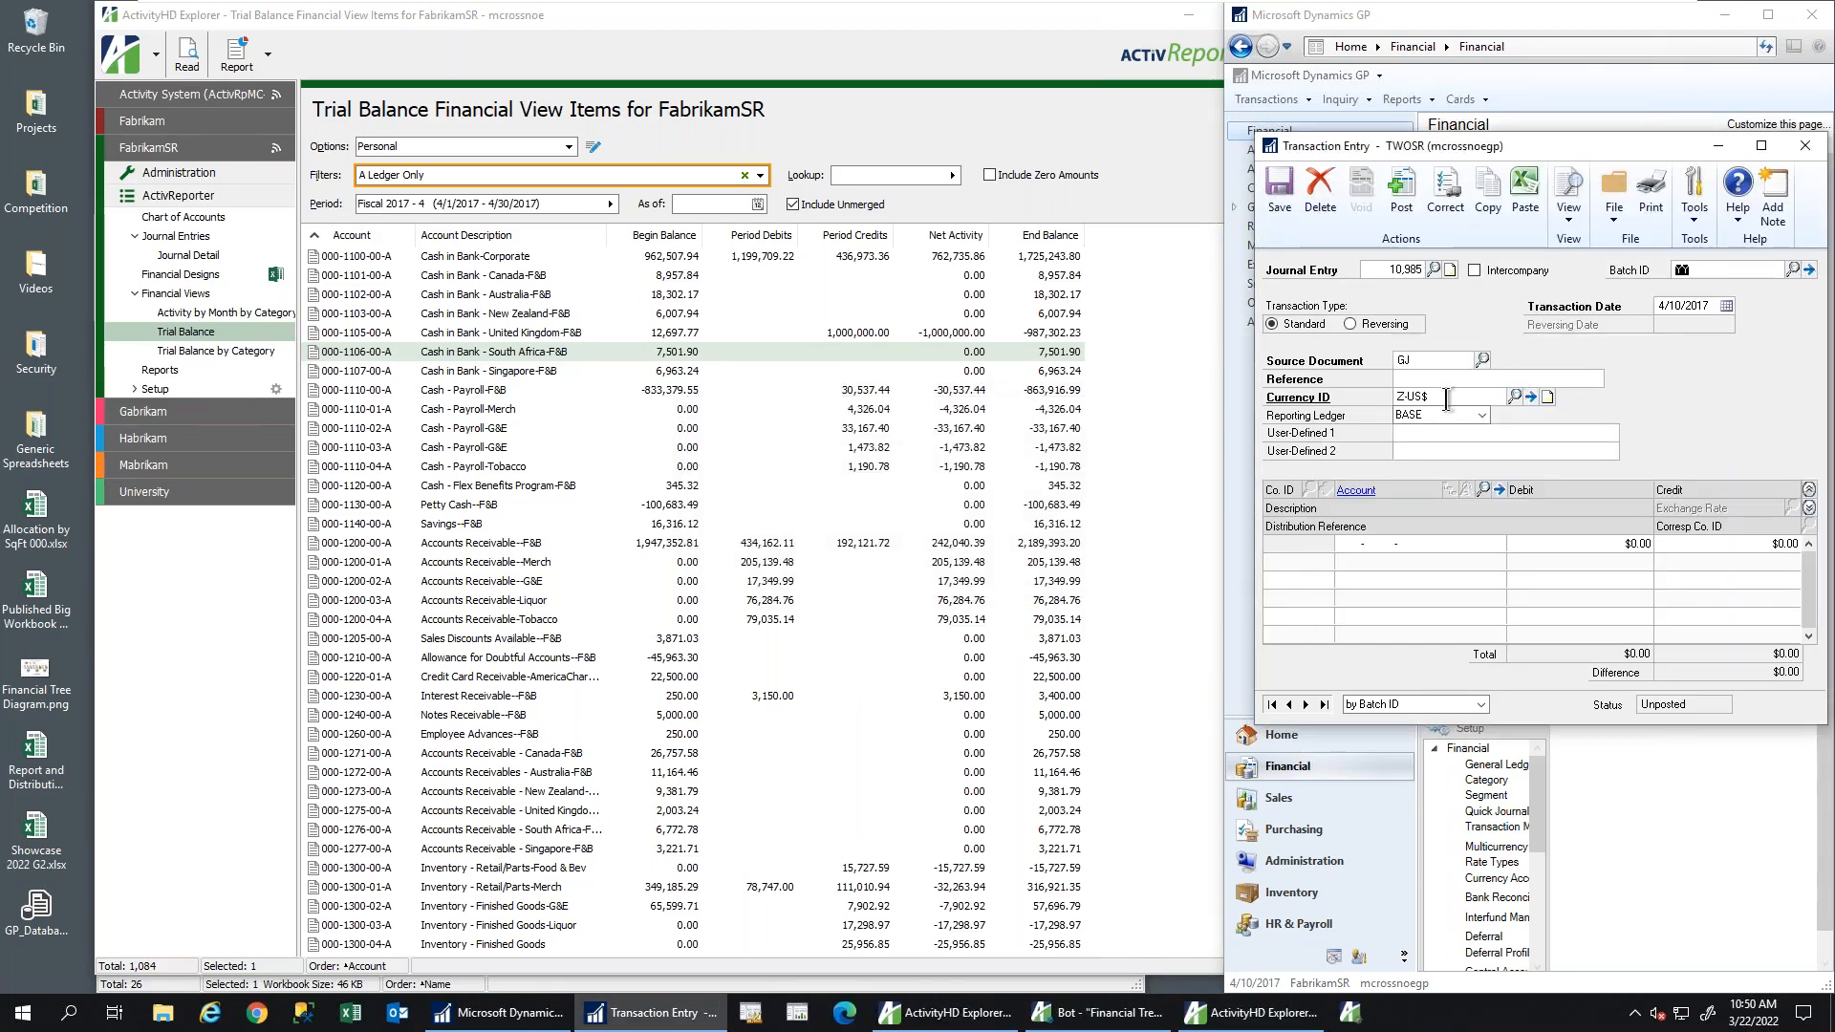
pyautogui.write('rr')
pyautogui.click(1663, 306)
pyautogui.click(543, 207)
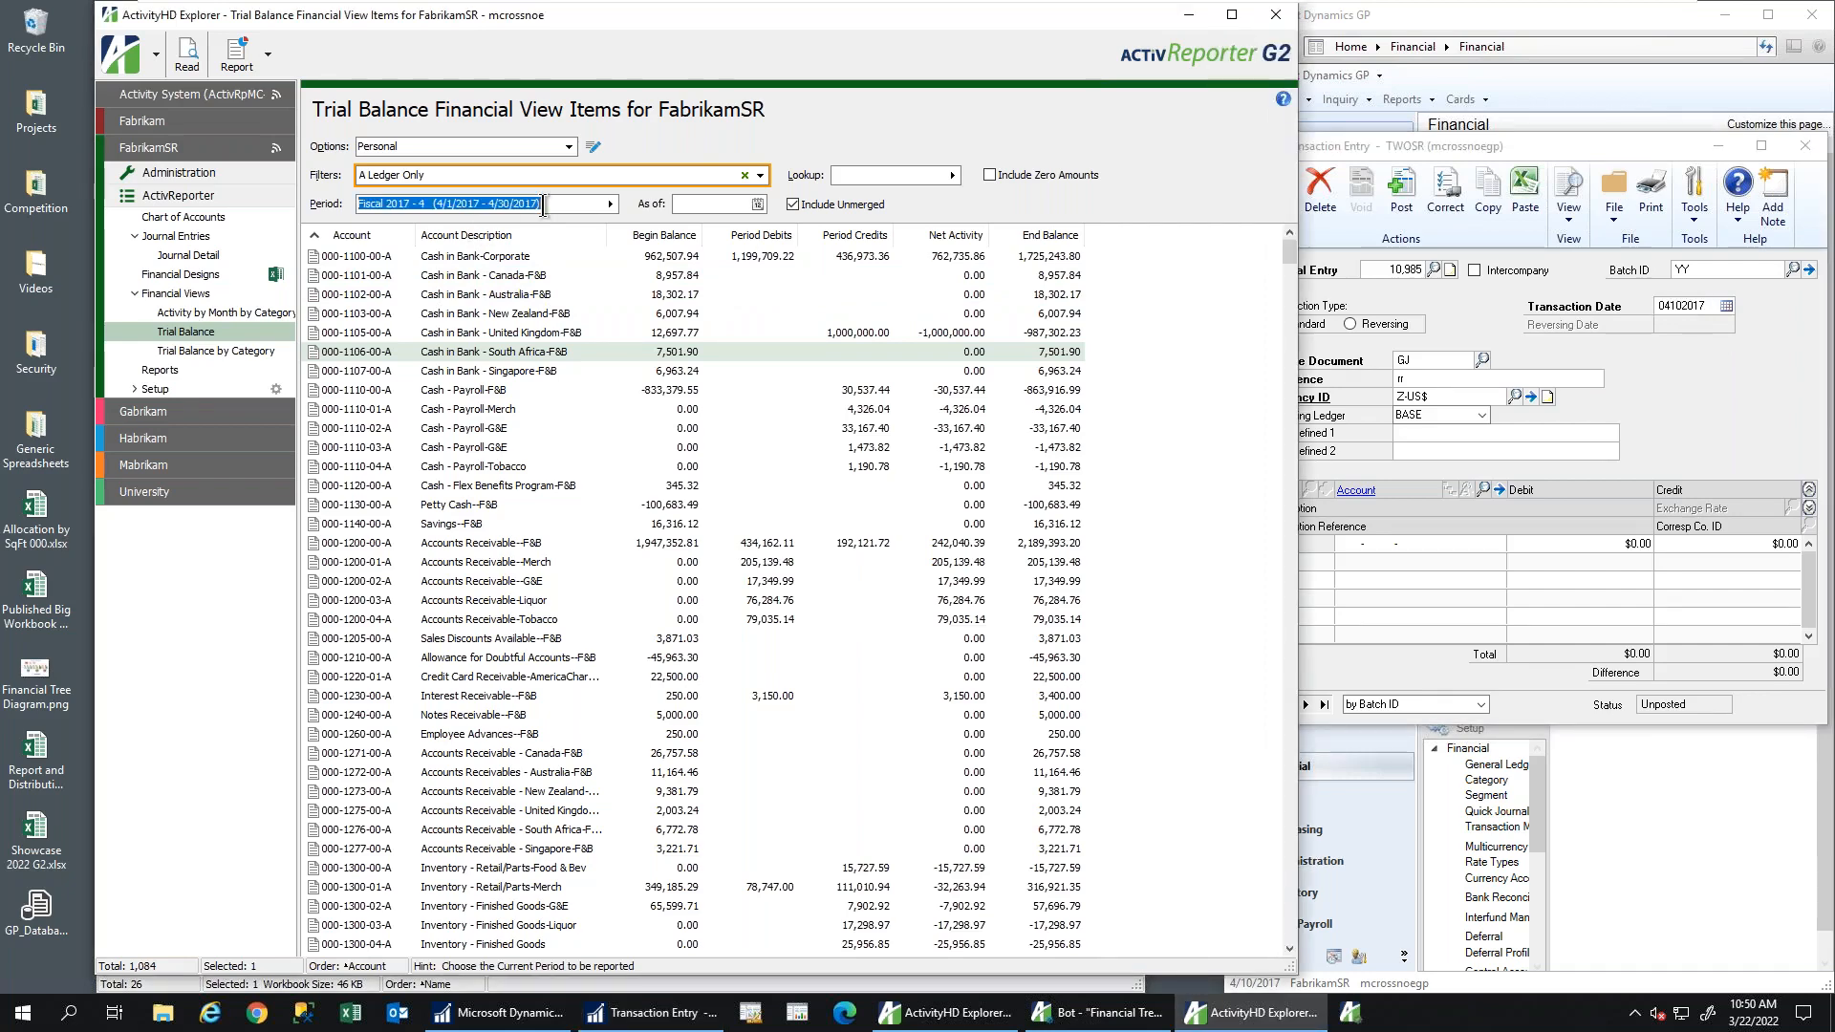
pyautogui.click(1317, 553)
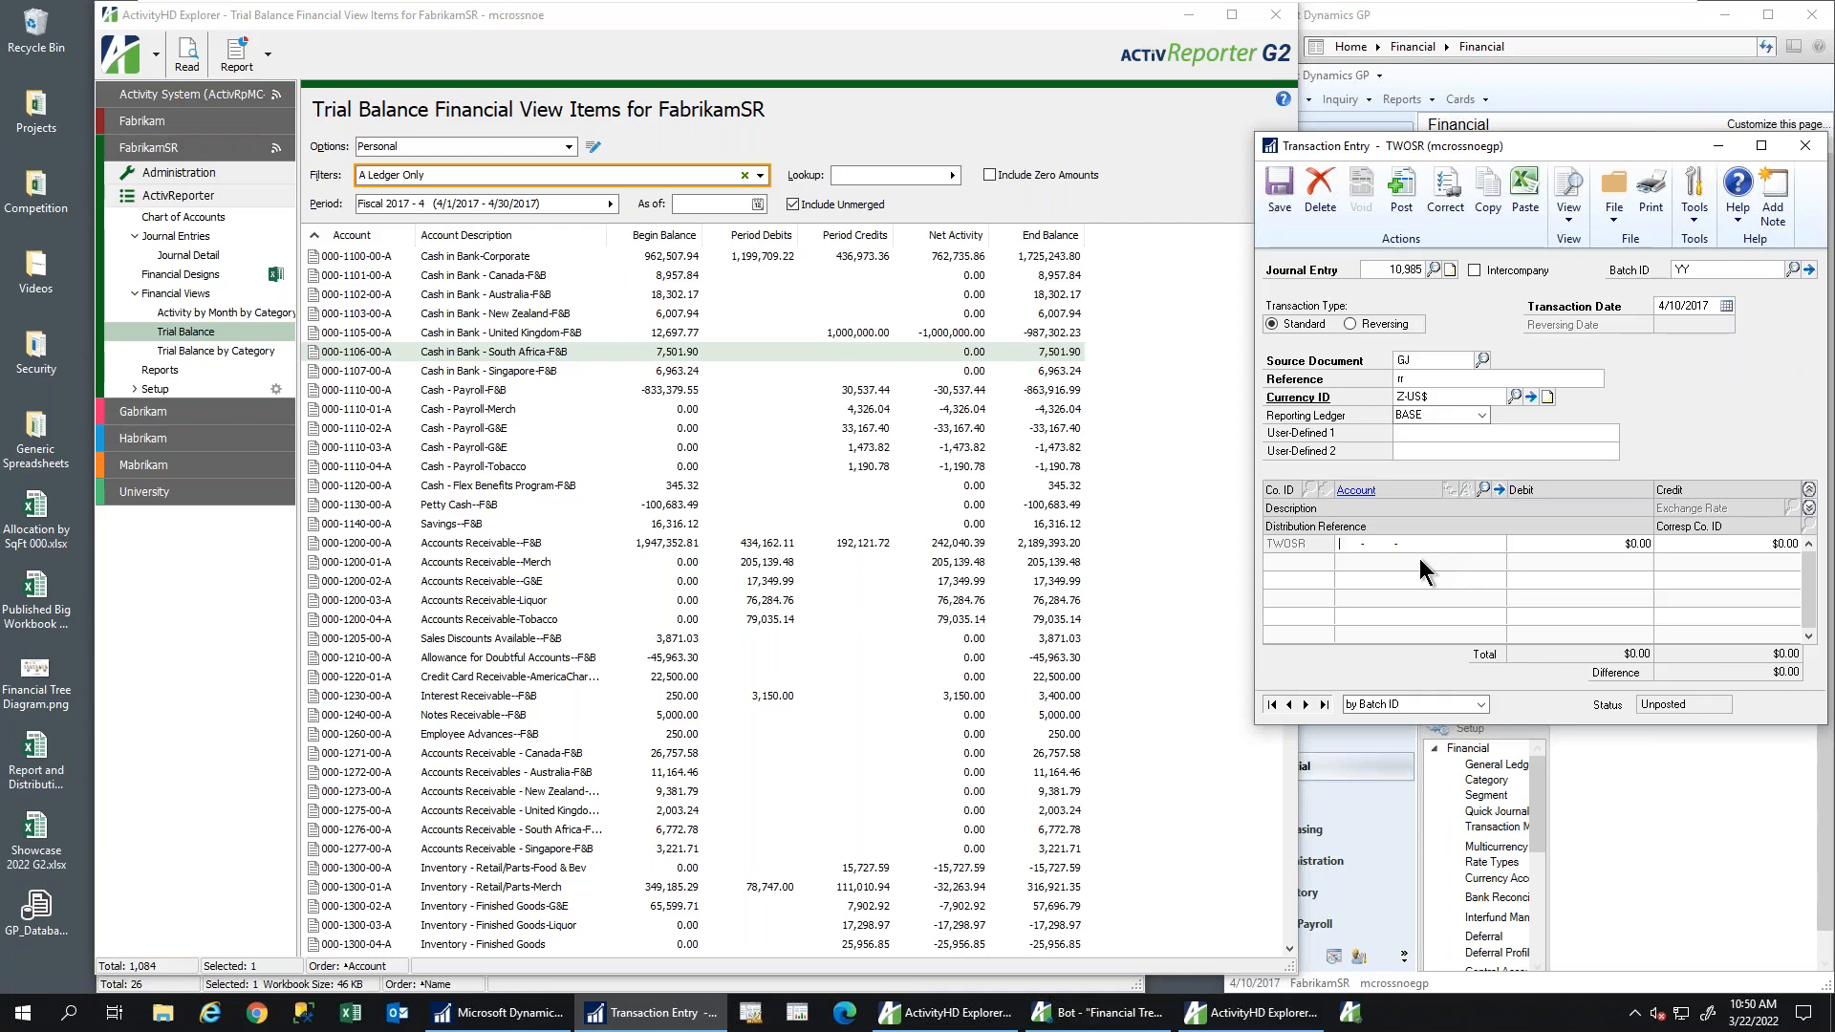
# Add 000-1106-00 and 000-1107-00 distributions of $500,000 each and save the entry
pyautogui.write('110-6')
pyautogui.press('BackSpace')
pyautogui.press('BackSpace')
pyautogui.press('BackSpace')
pyautogui.write('000 -1106 -00')
pyautogui.press('Tab')
pyautogui.write('500,000')
pyautogui.press('Tab')
pyautogui.press('Tab')
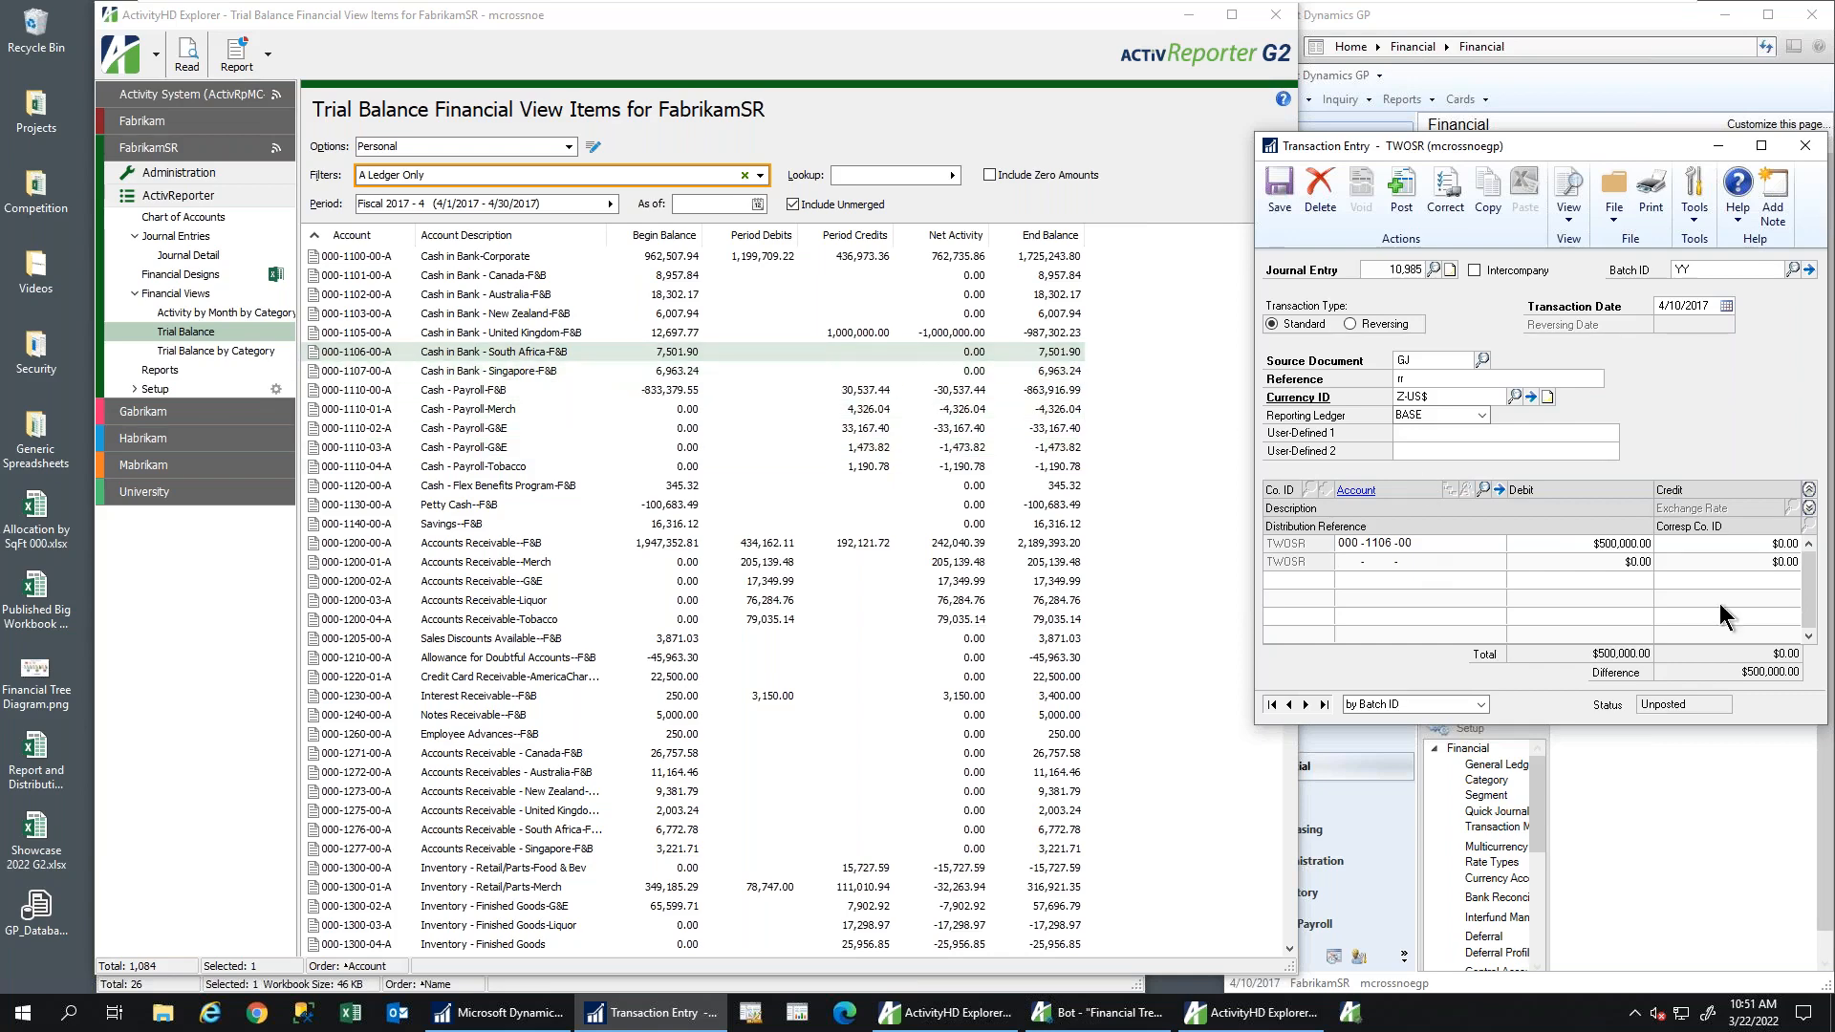
pyautogui.write('000 -1107 -00')
pyautogui.press('Tab')
pyautogui.press('Tab')
pyautogui.write('500,000')
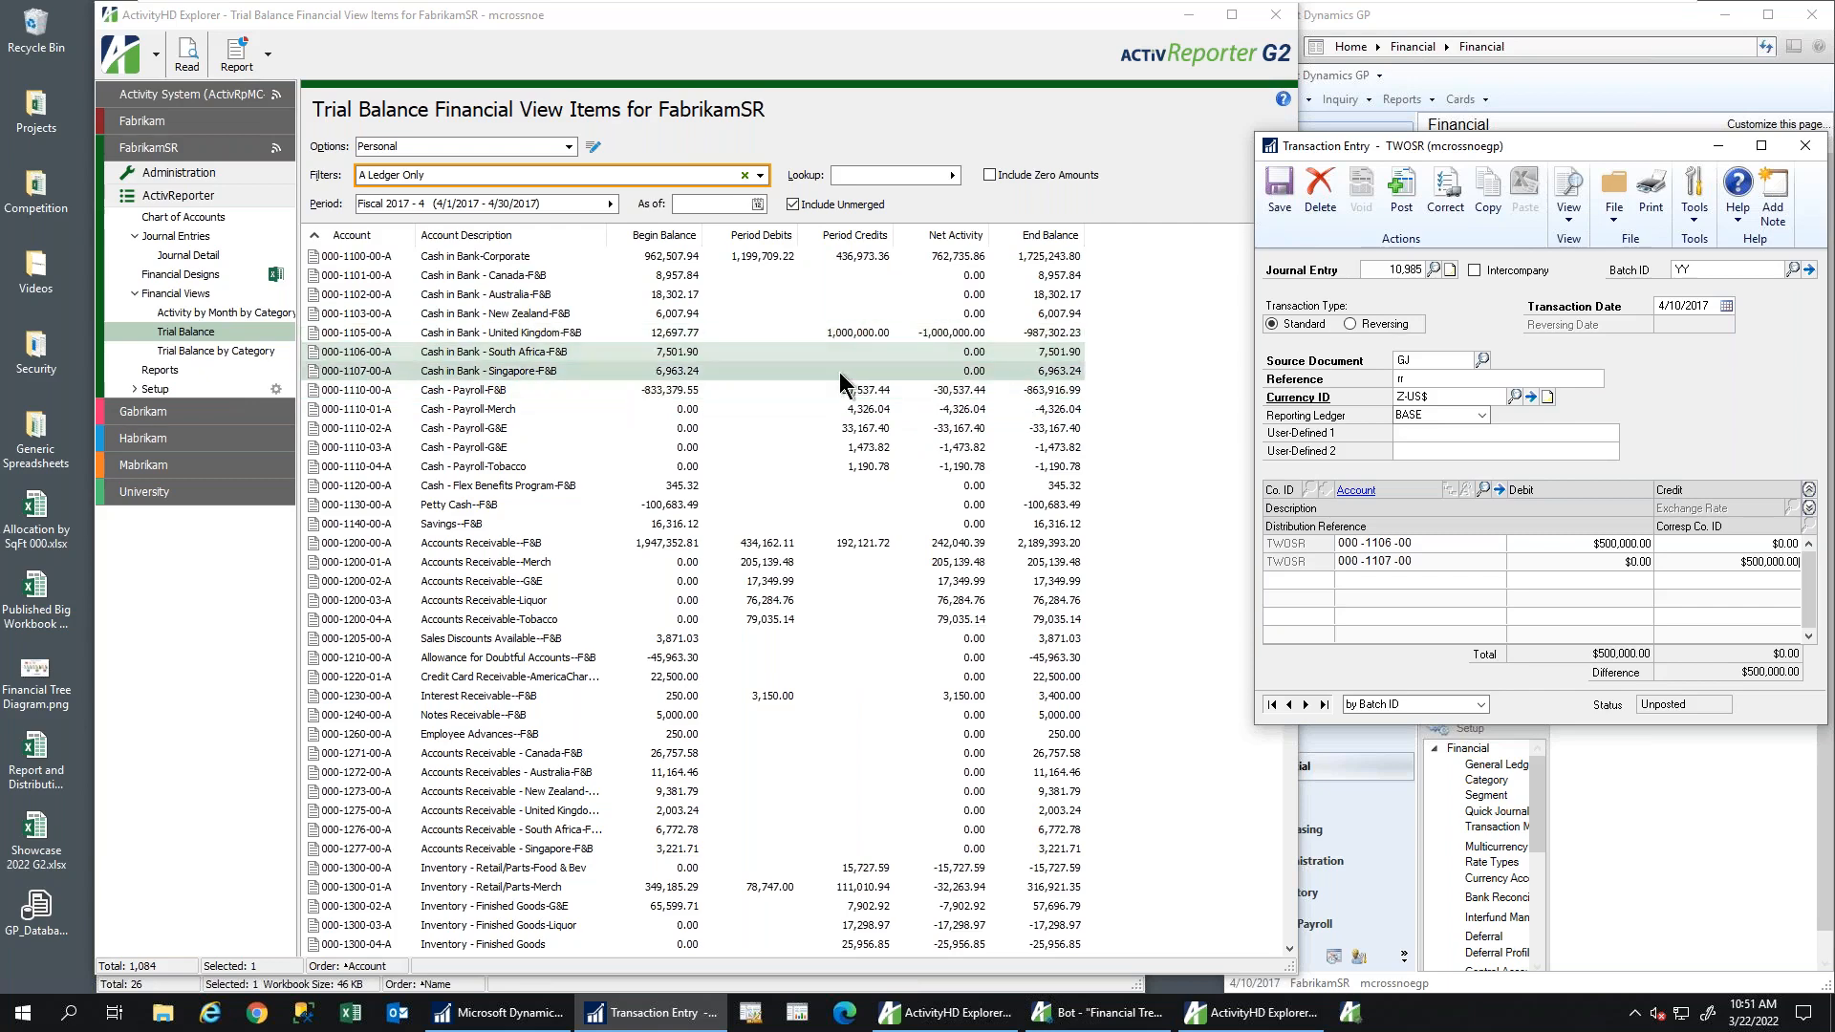
pyautogui.click(1281, 197)
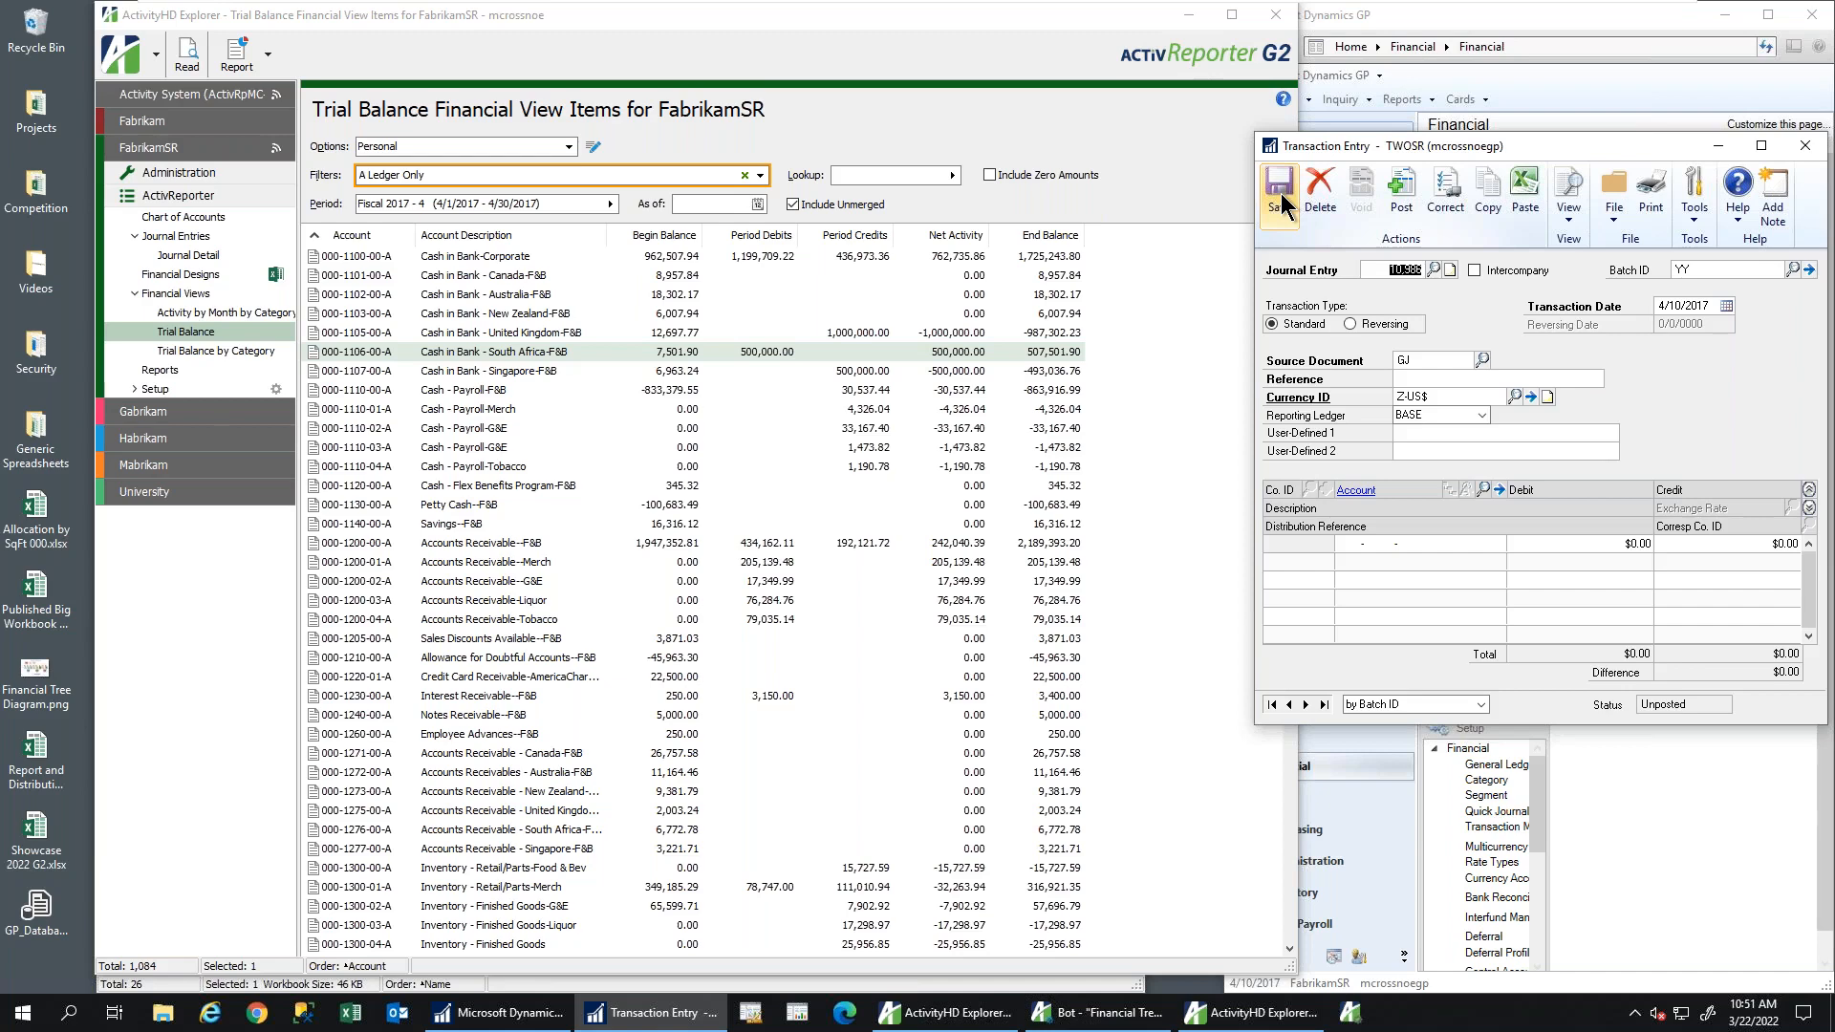
# Reopen entry 10,985, make 1106 a $500,000 credit and 1107 a $500,000 debit, and save
pyautogui.click(1289, 704)
pyautogui.doubleClick(1604, 539)
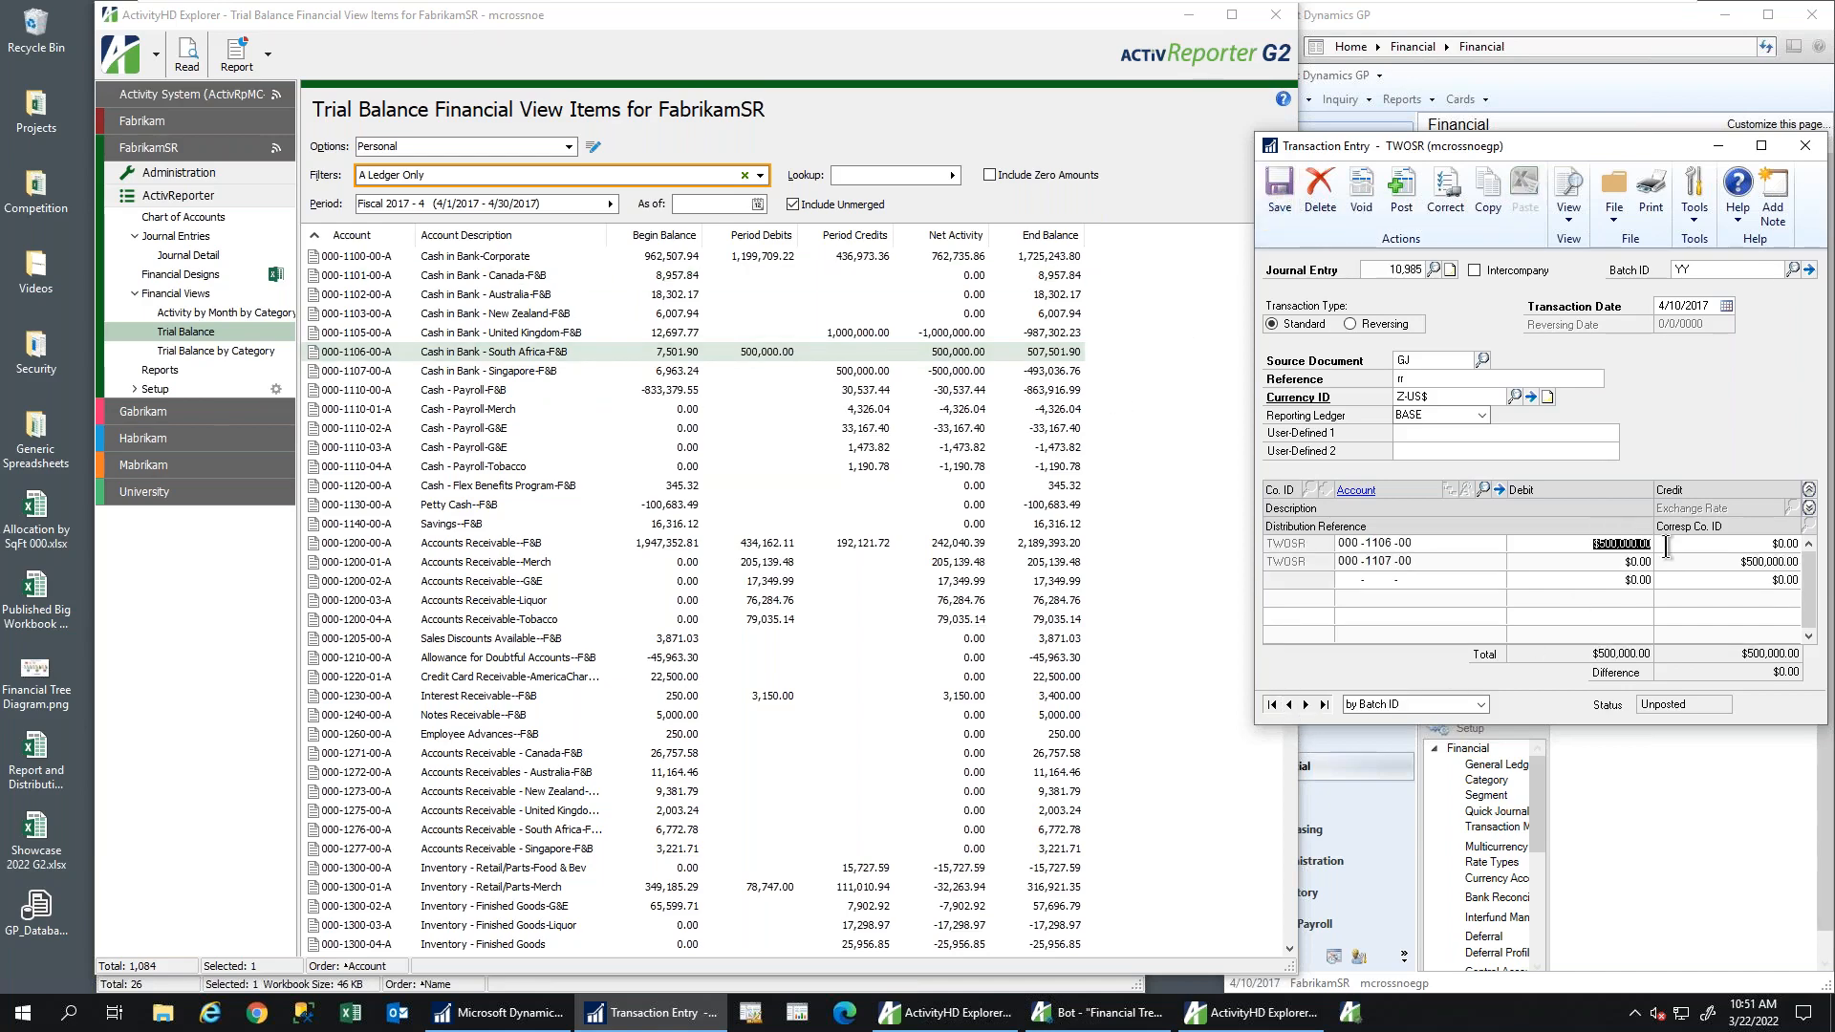
pyautogui.press('BackSpace')
pyautogui.press('Tab')
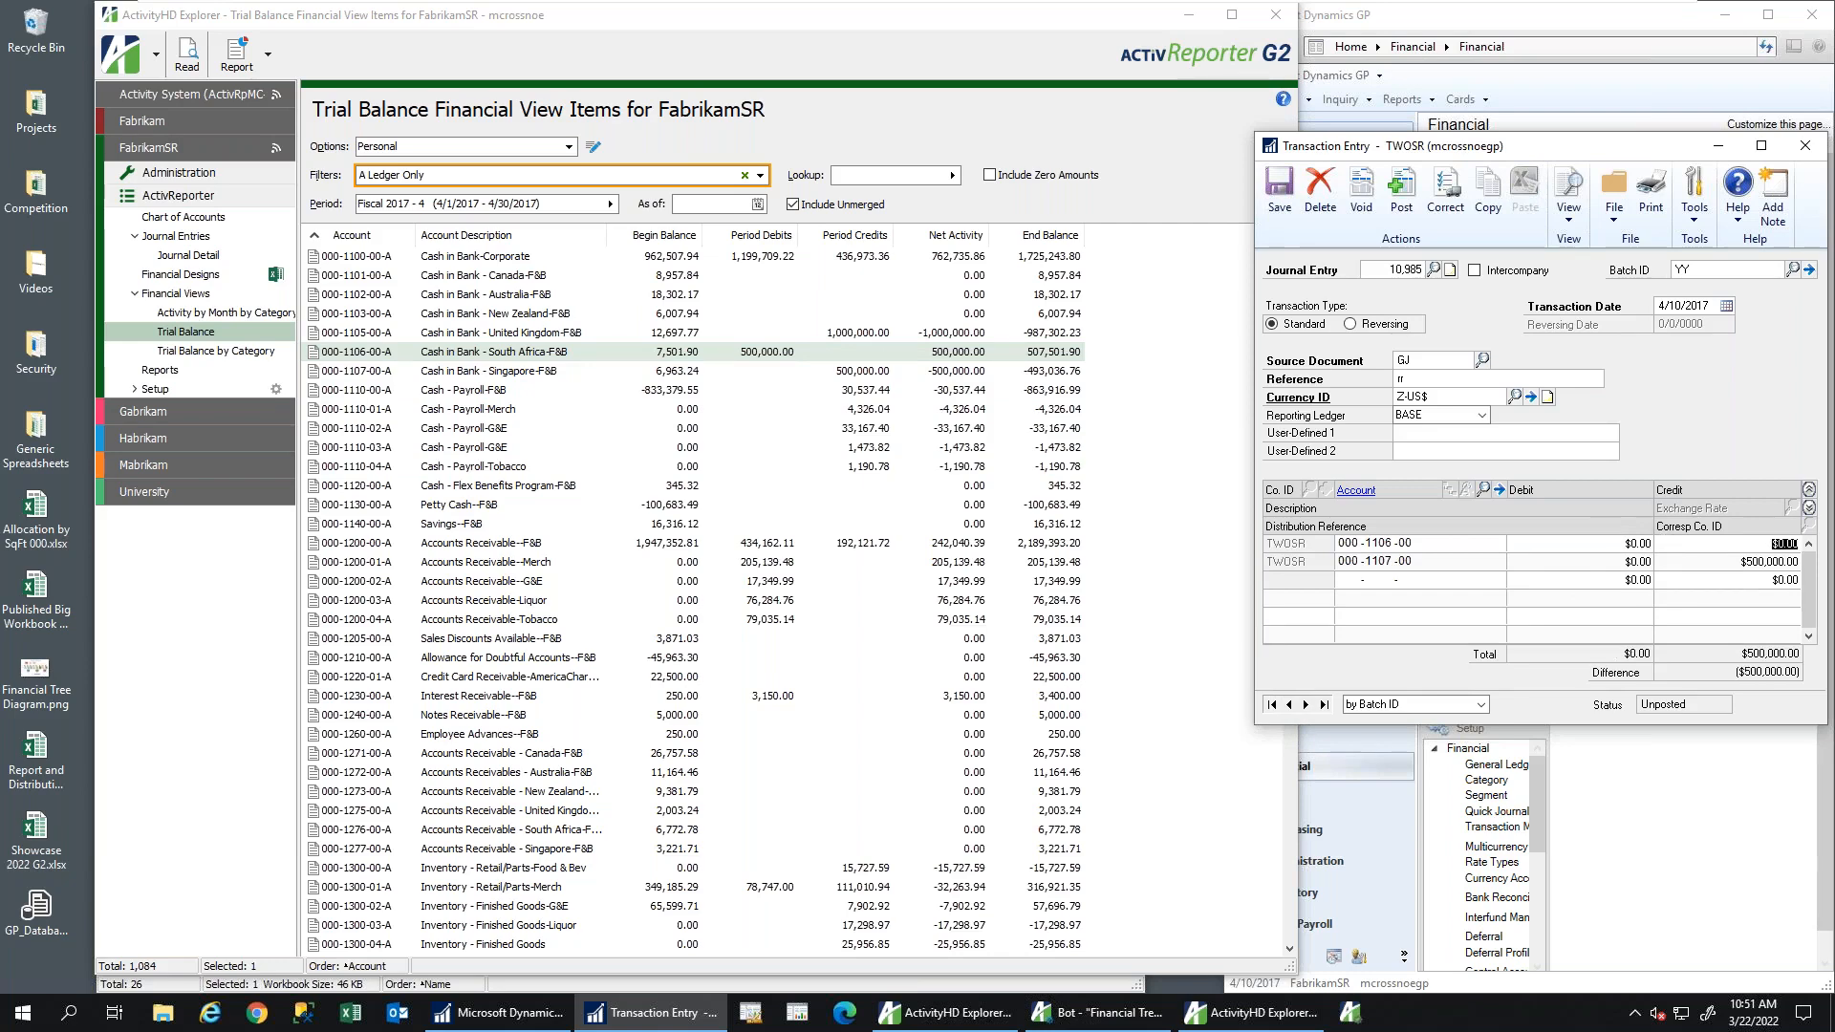
pyautogui.write('500000')
pyautogui.press('Tab')
pyautogui.click(1636, 562)
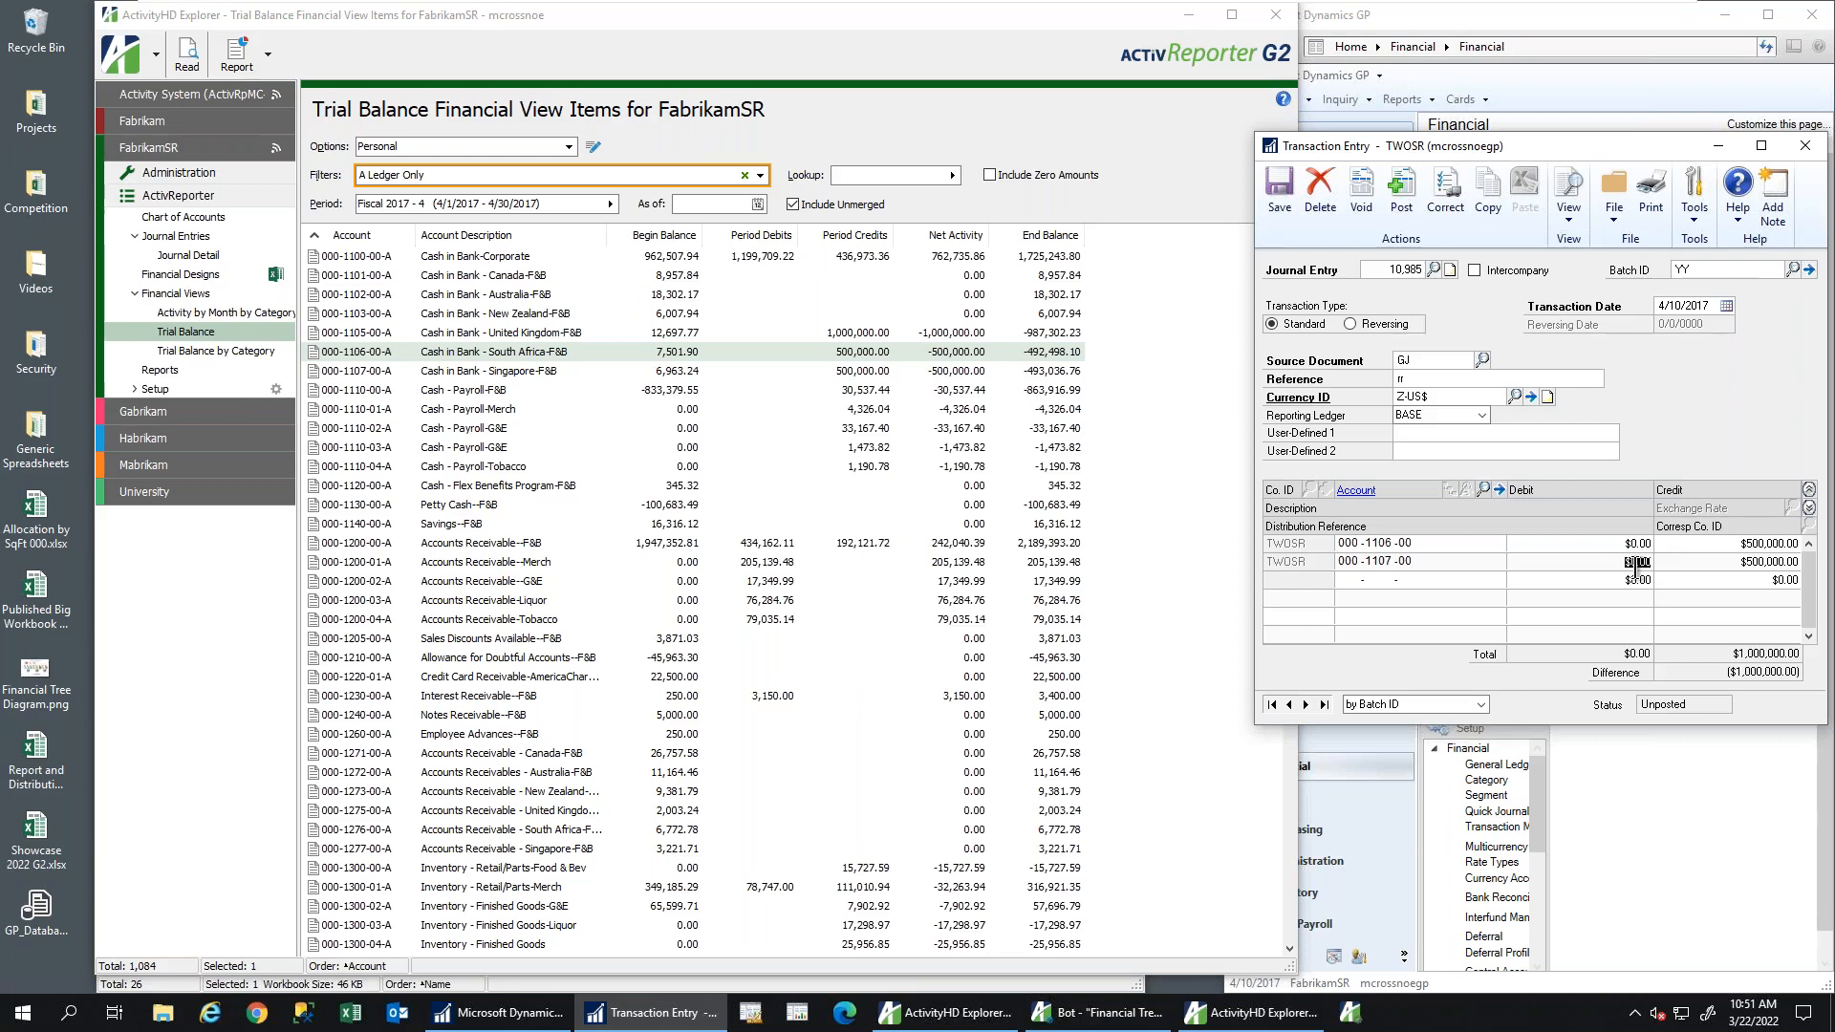
pyautogui.write('500000')
pyautogui.press('Tab')
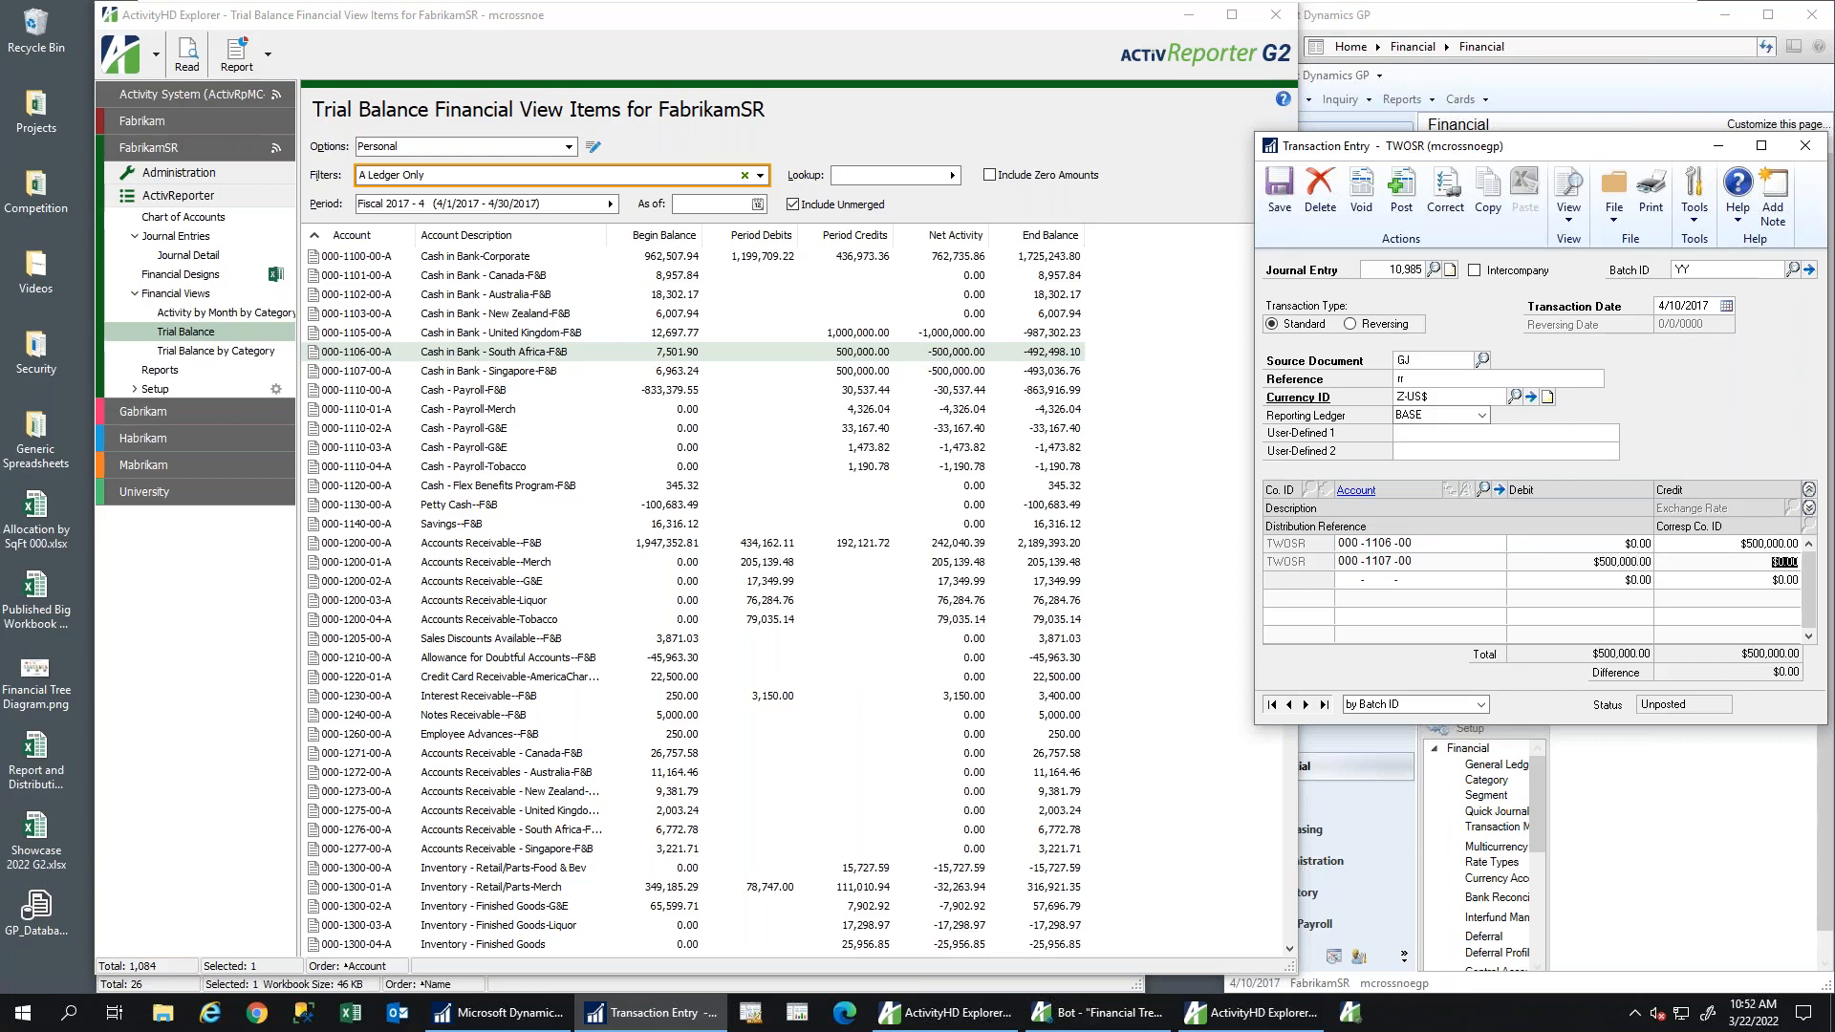
pyautogui.click(1278, 191)
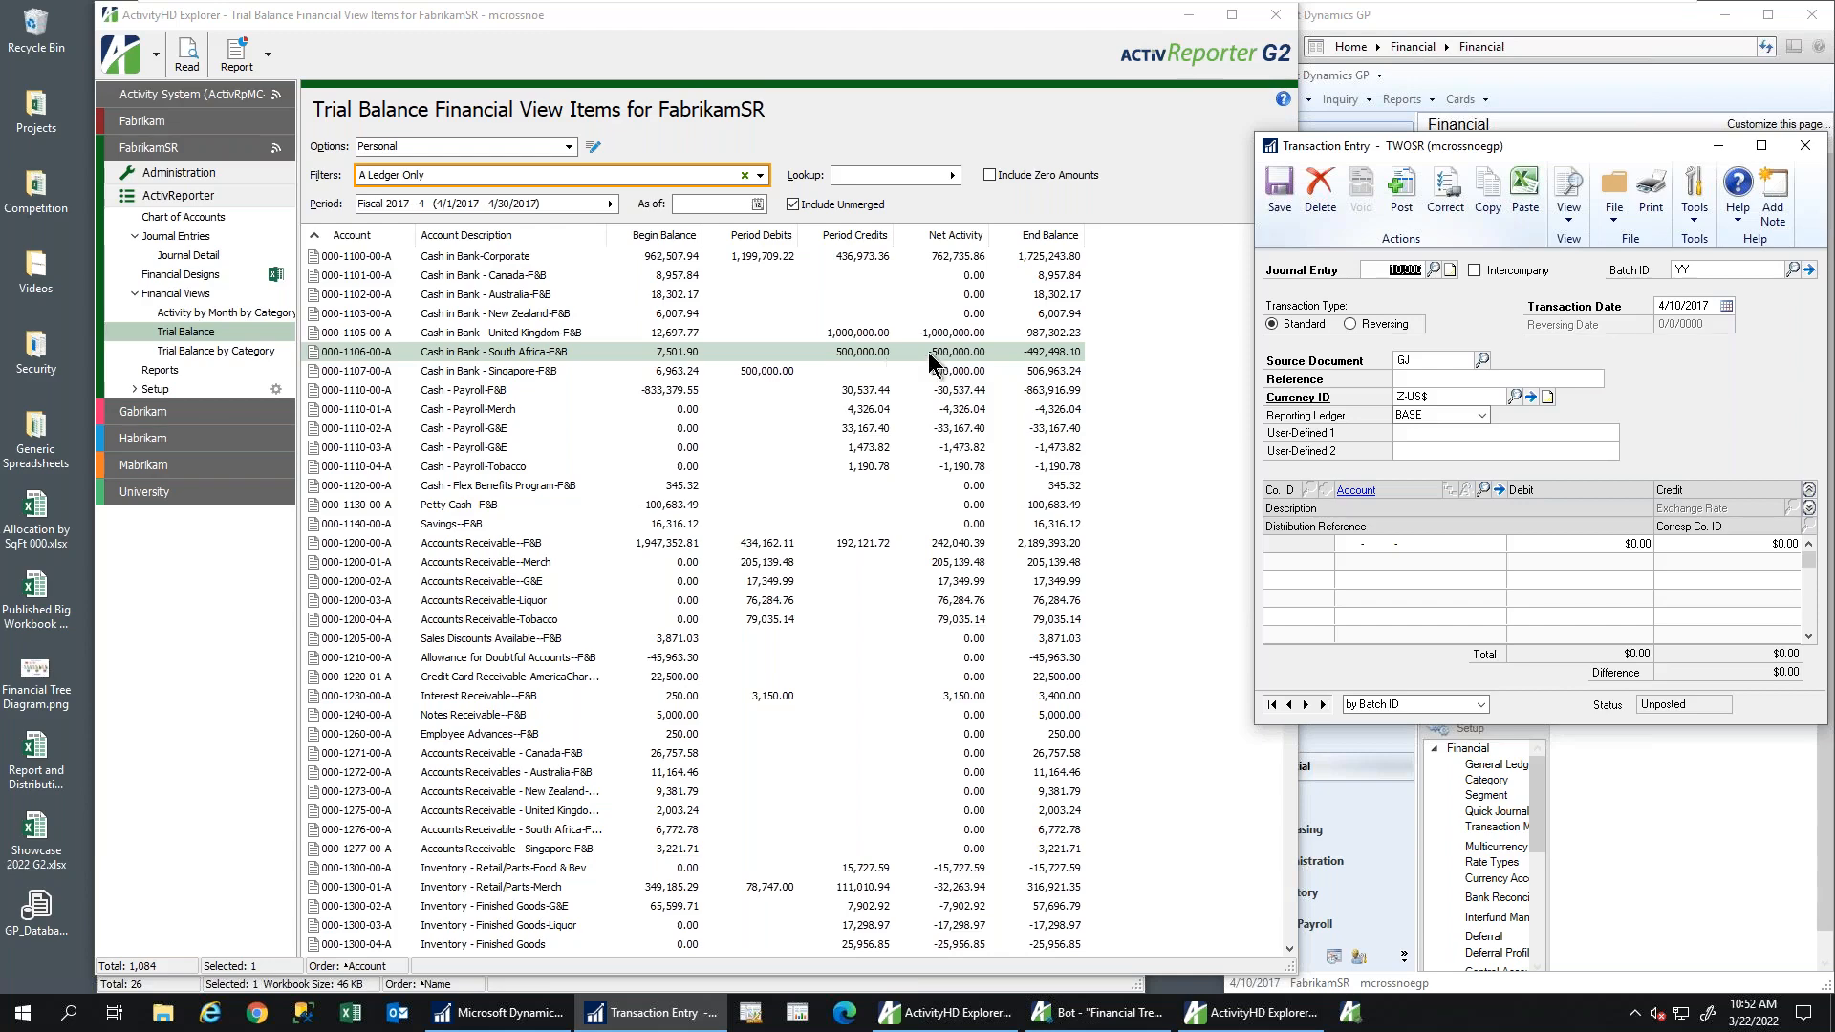
# Close the GP journal window, connect to University, and open its ActivReporter Trial Balance view
pyautogui.click(1804, 146)
pyautogui.click(977, 24)
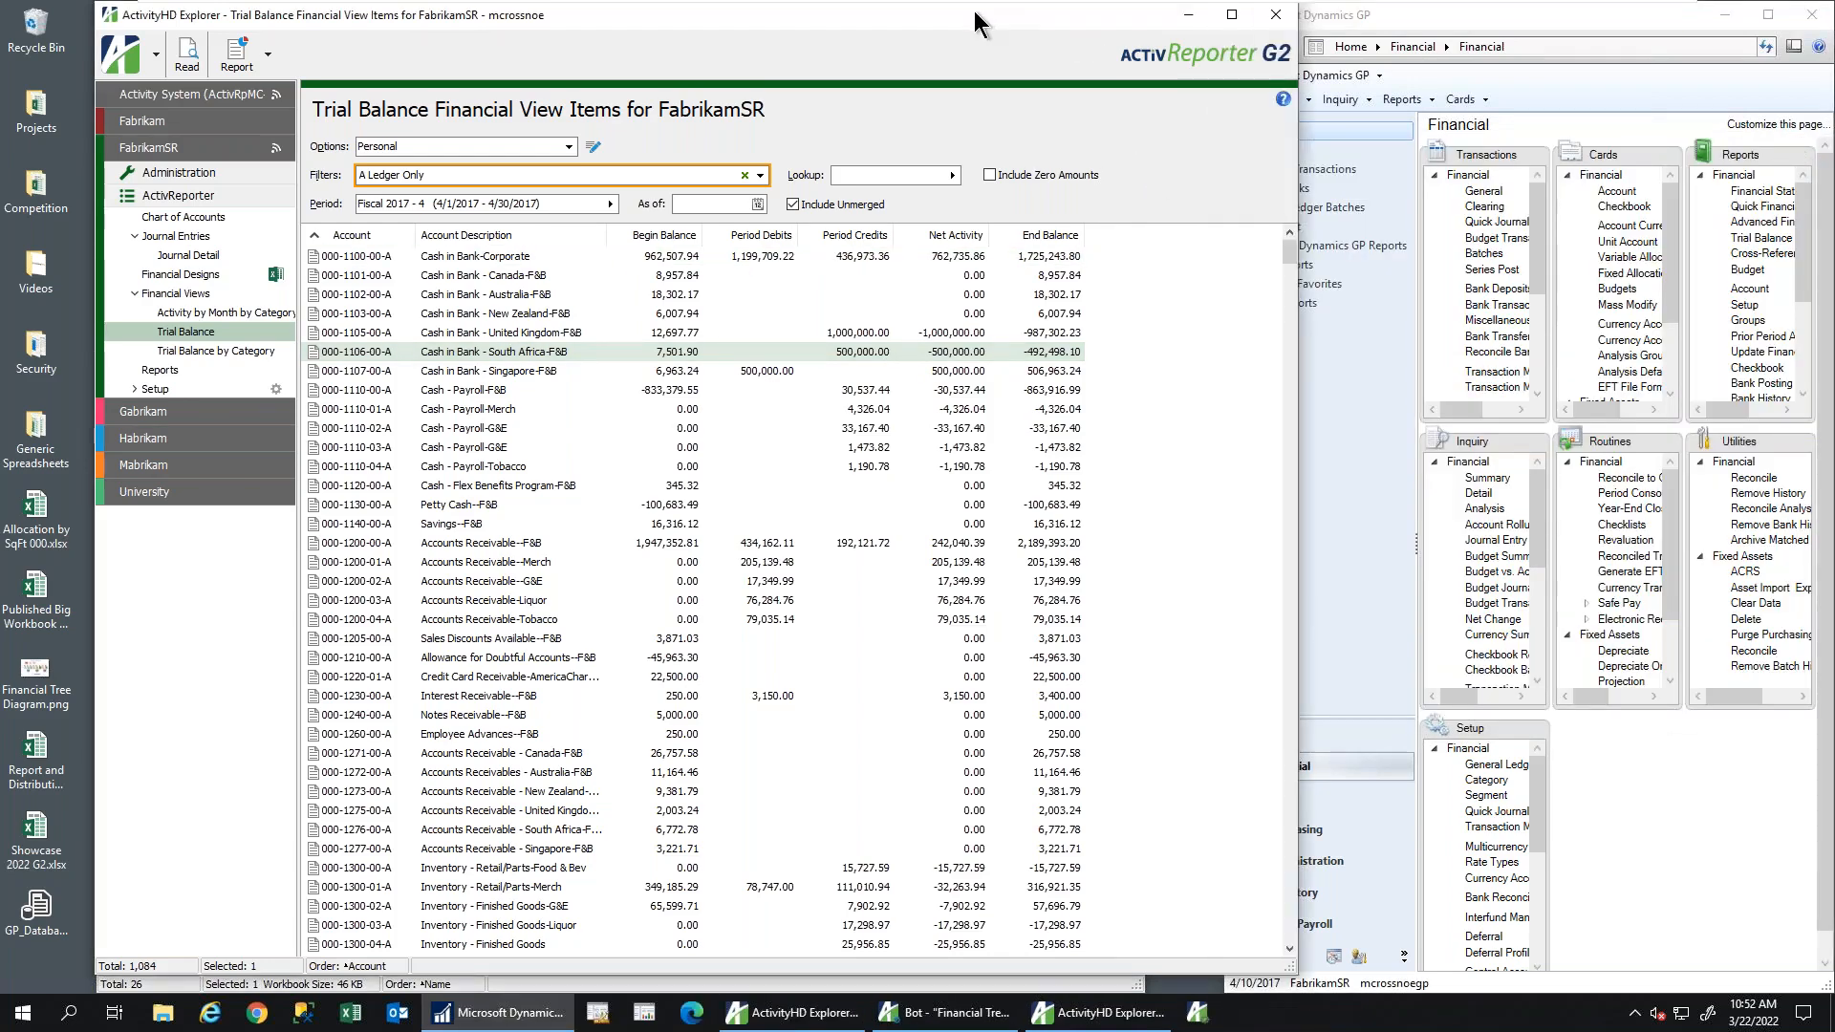
pyautogui.click(140, 497)
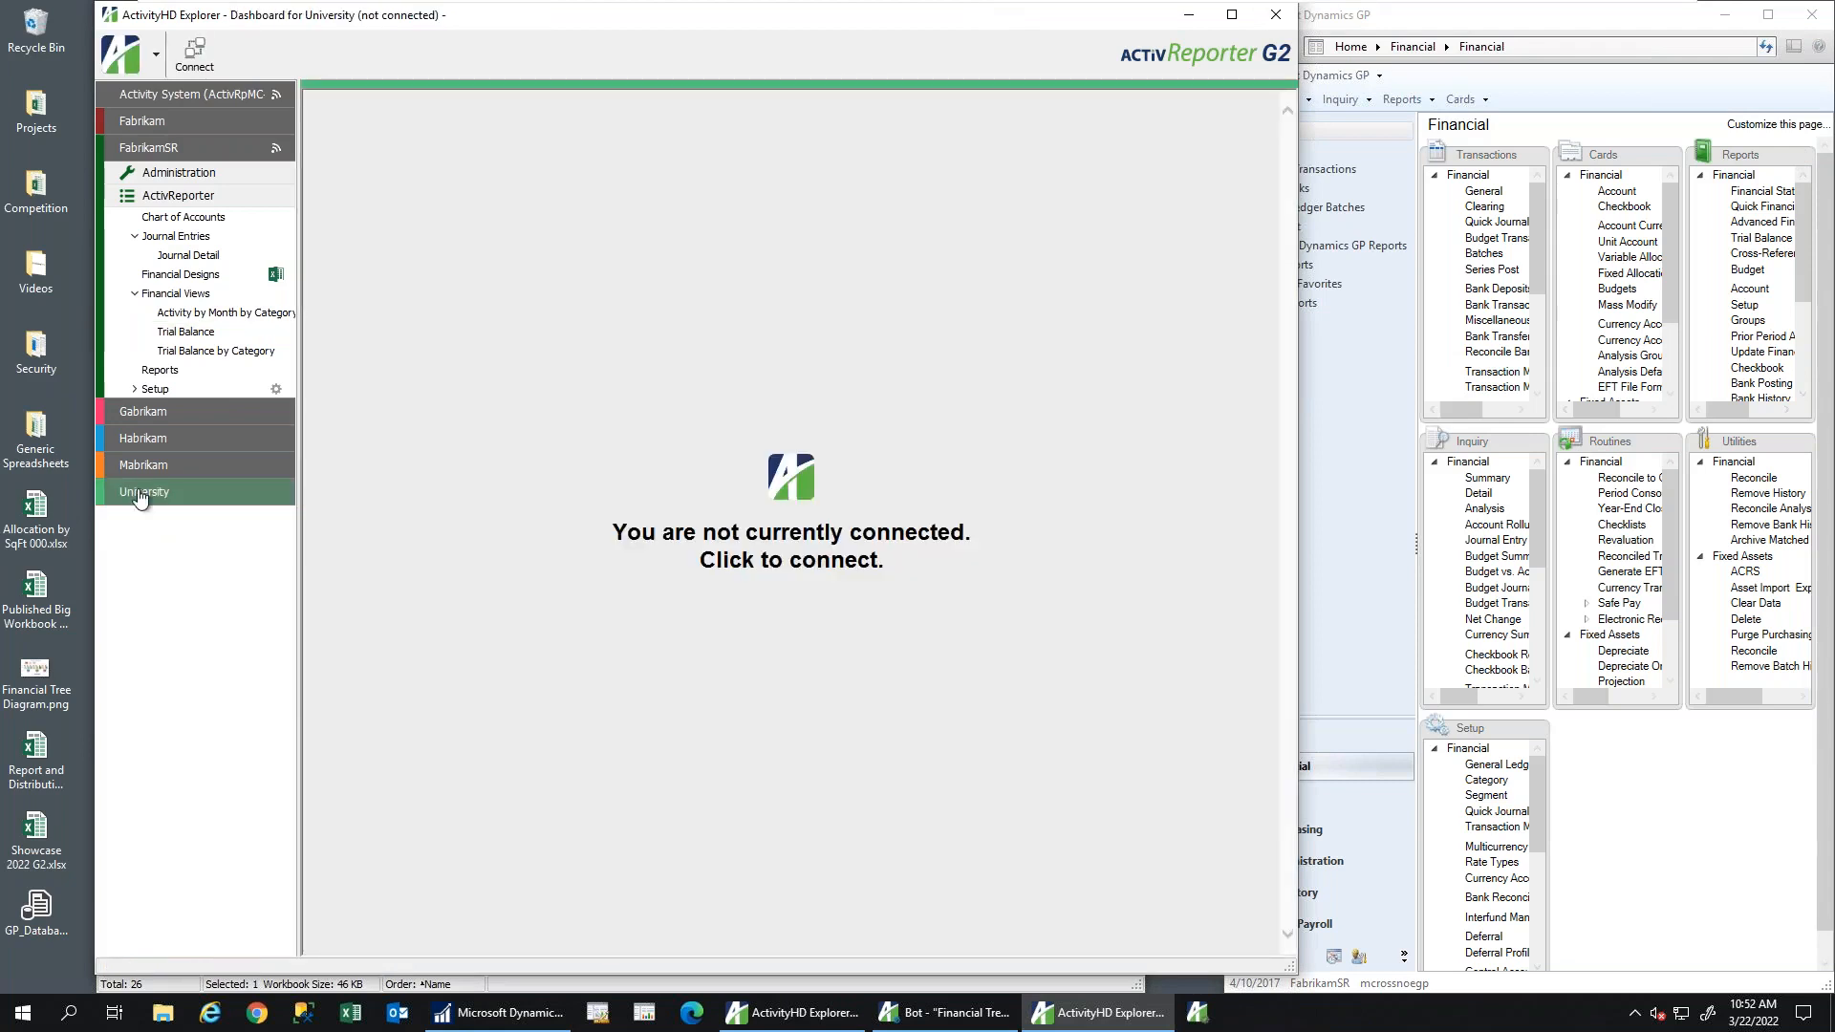
pyautogui.doubleClick(153, 498)
pyautogui.click(164, 540)
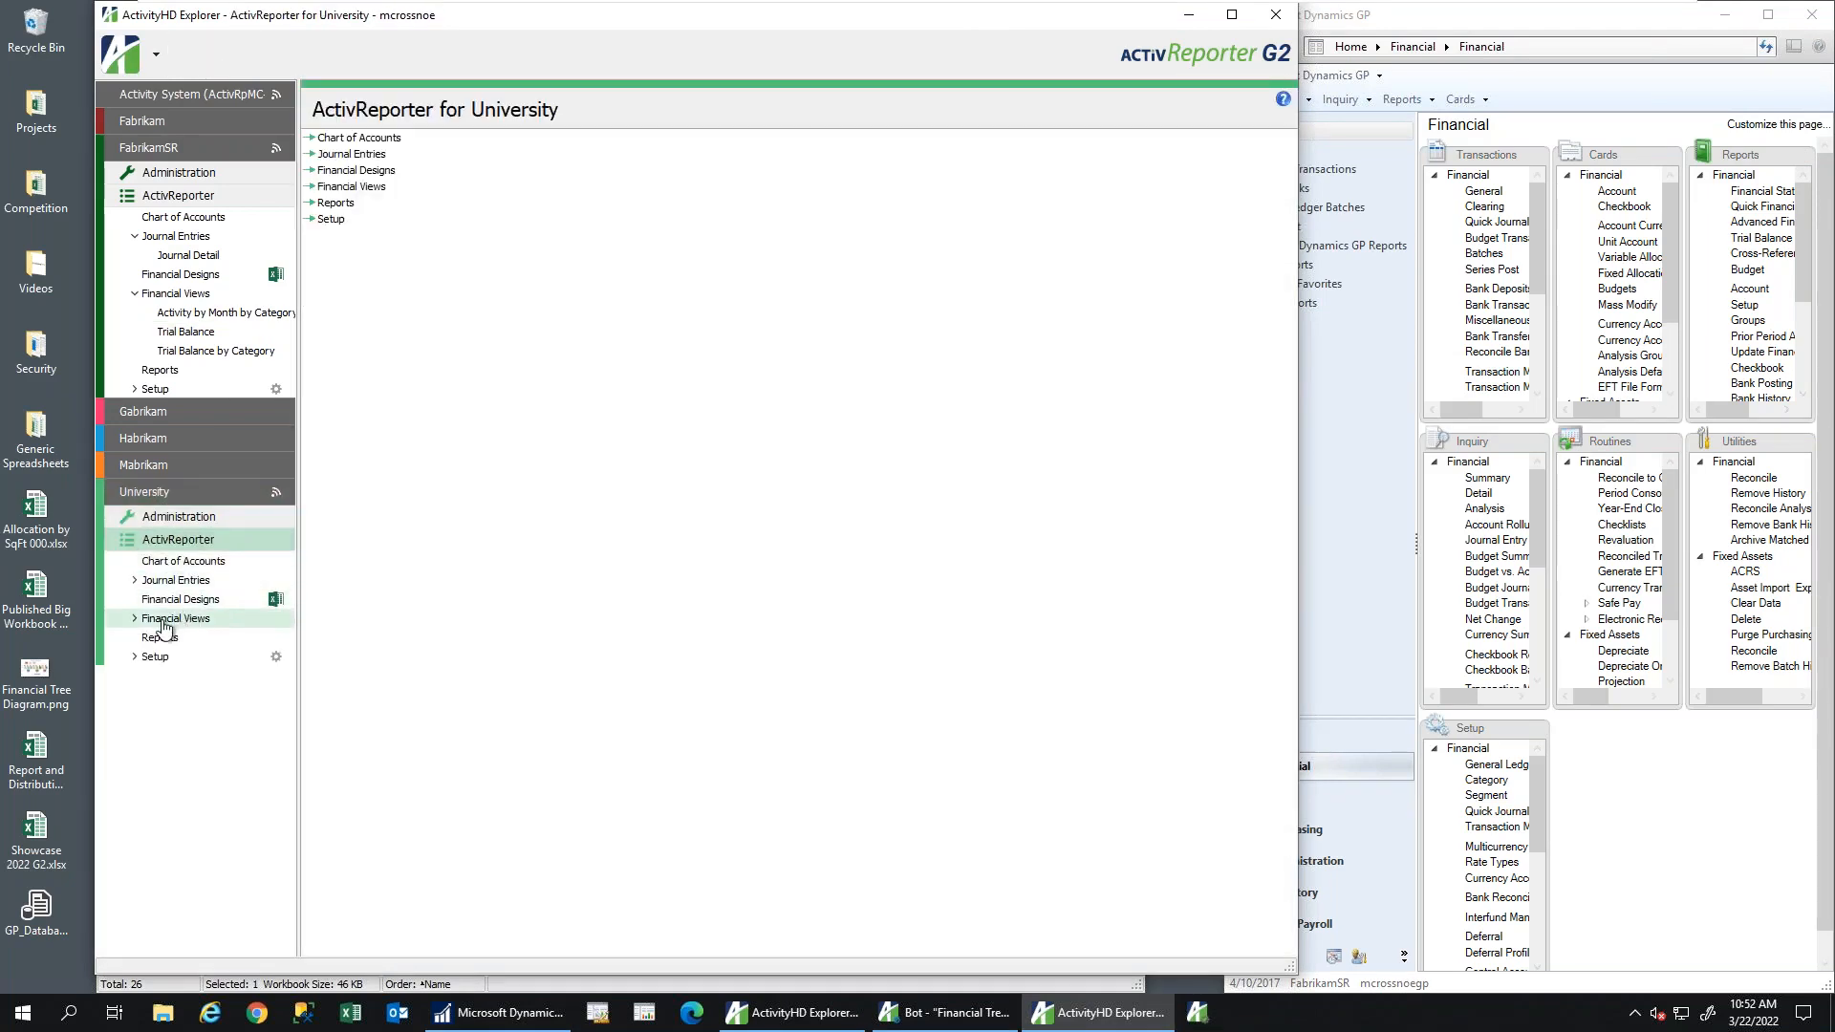
pyautogui.click(151, 619)
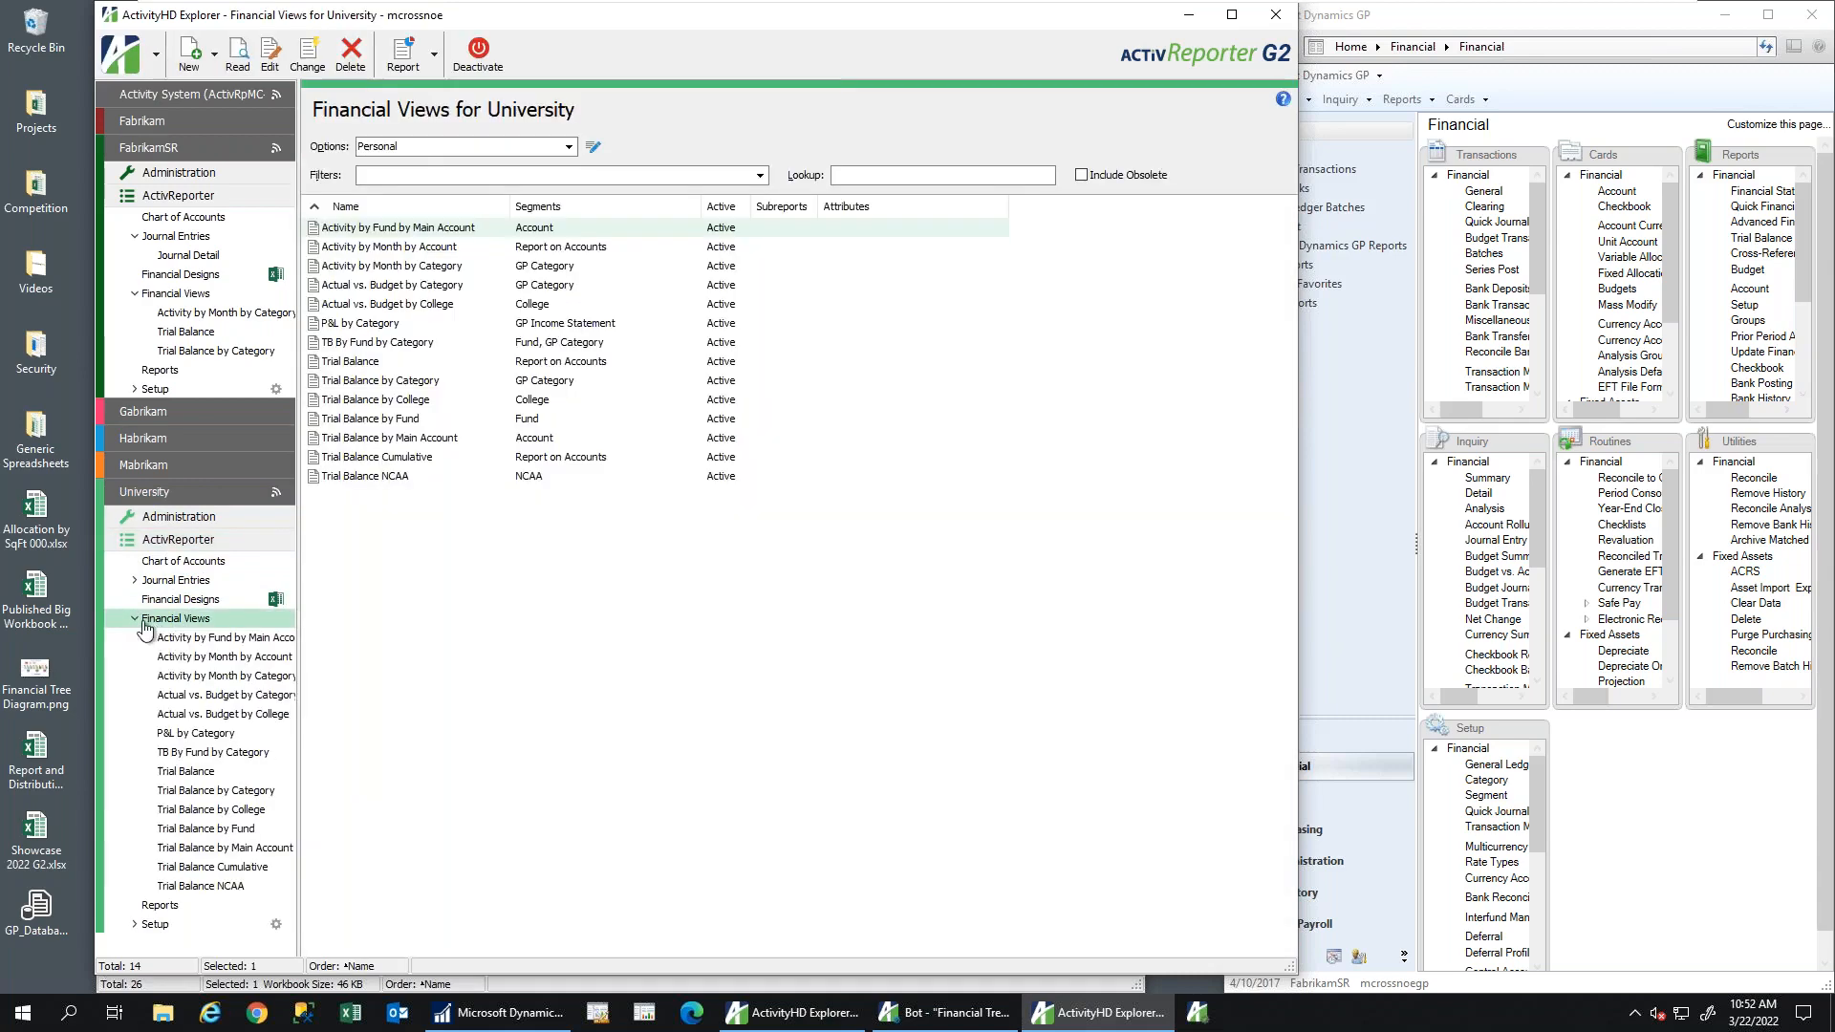
pyautogui.click(187, 773)
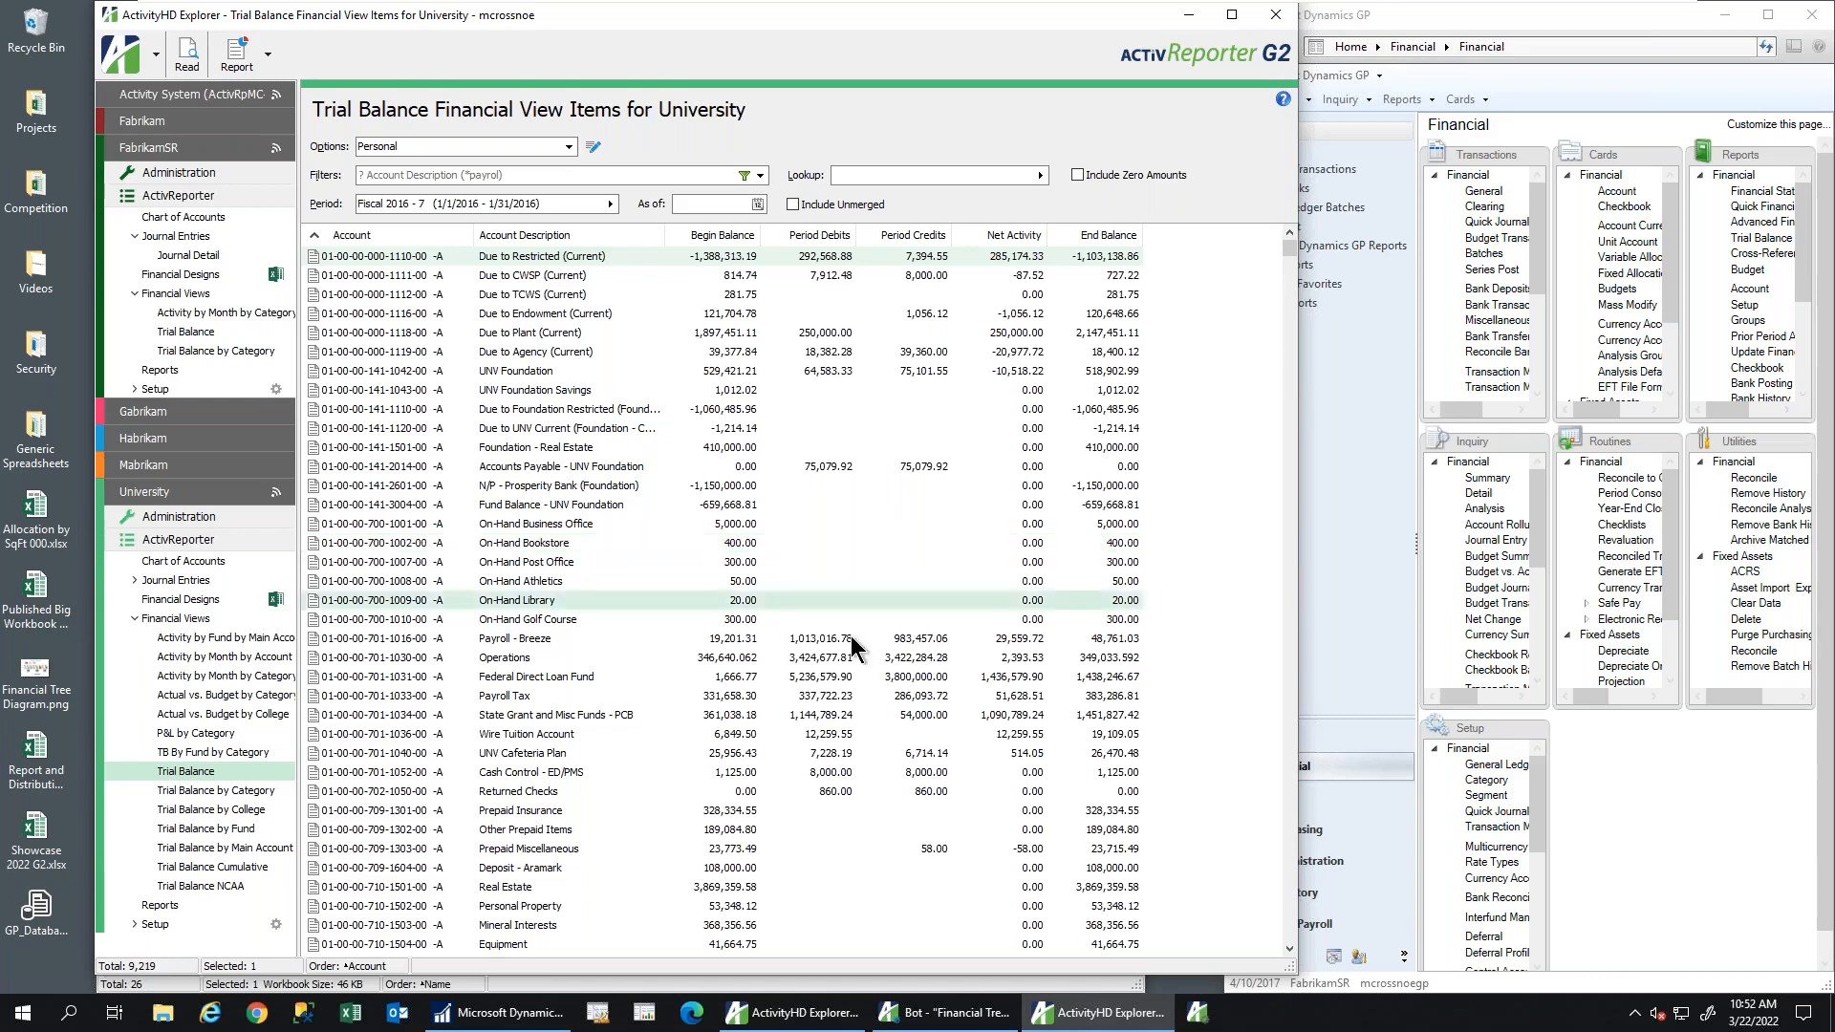
# Drill into the Operations account's journal detail, then close the drill-down
pyautogui.click(826, 657)
pyautogui.doubleClick(826, 656)
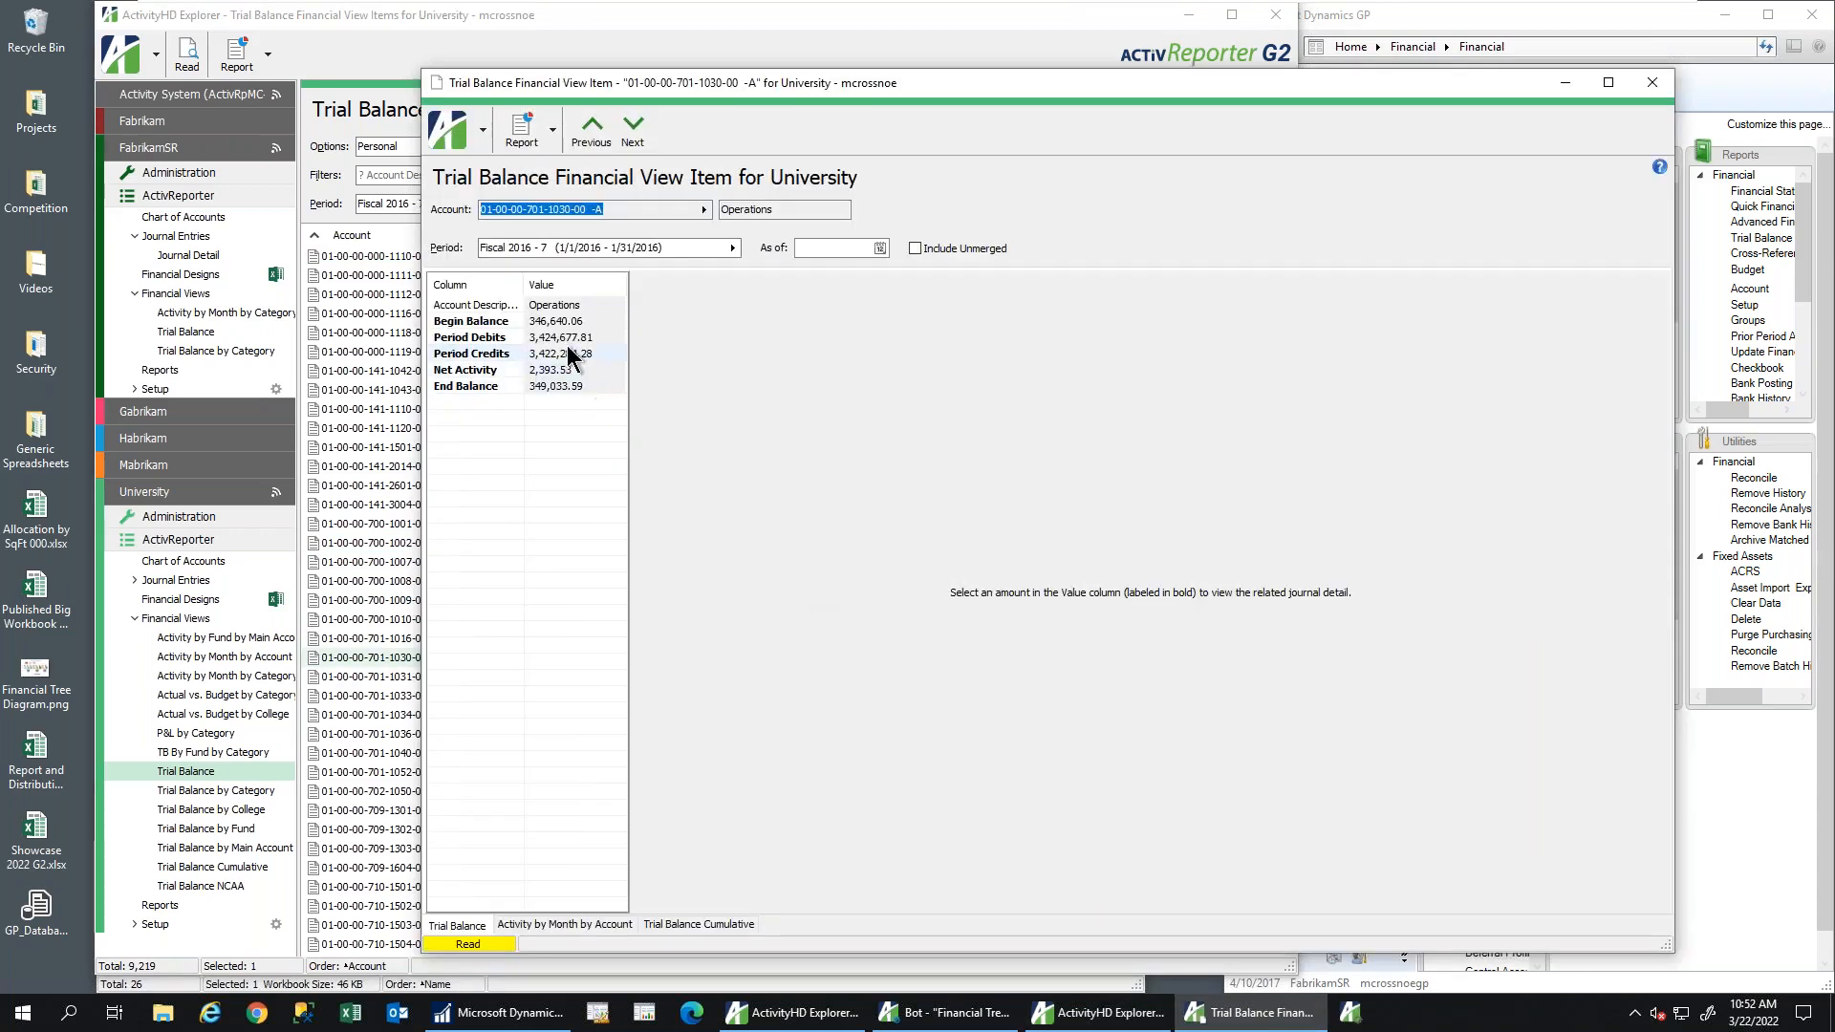
pyautogui.click(562, 336)
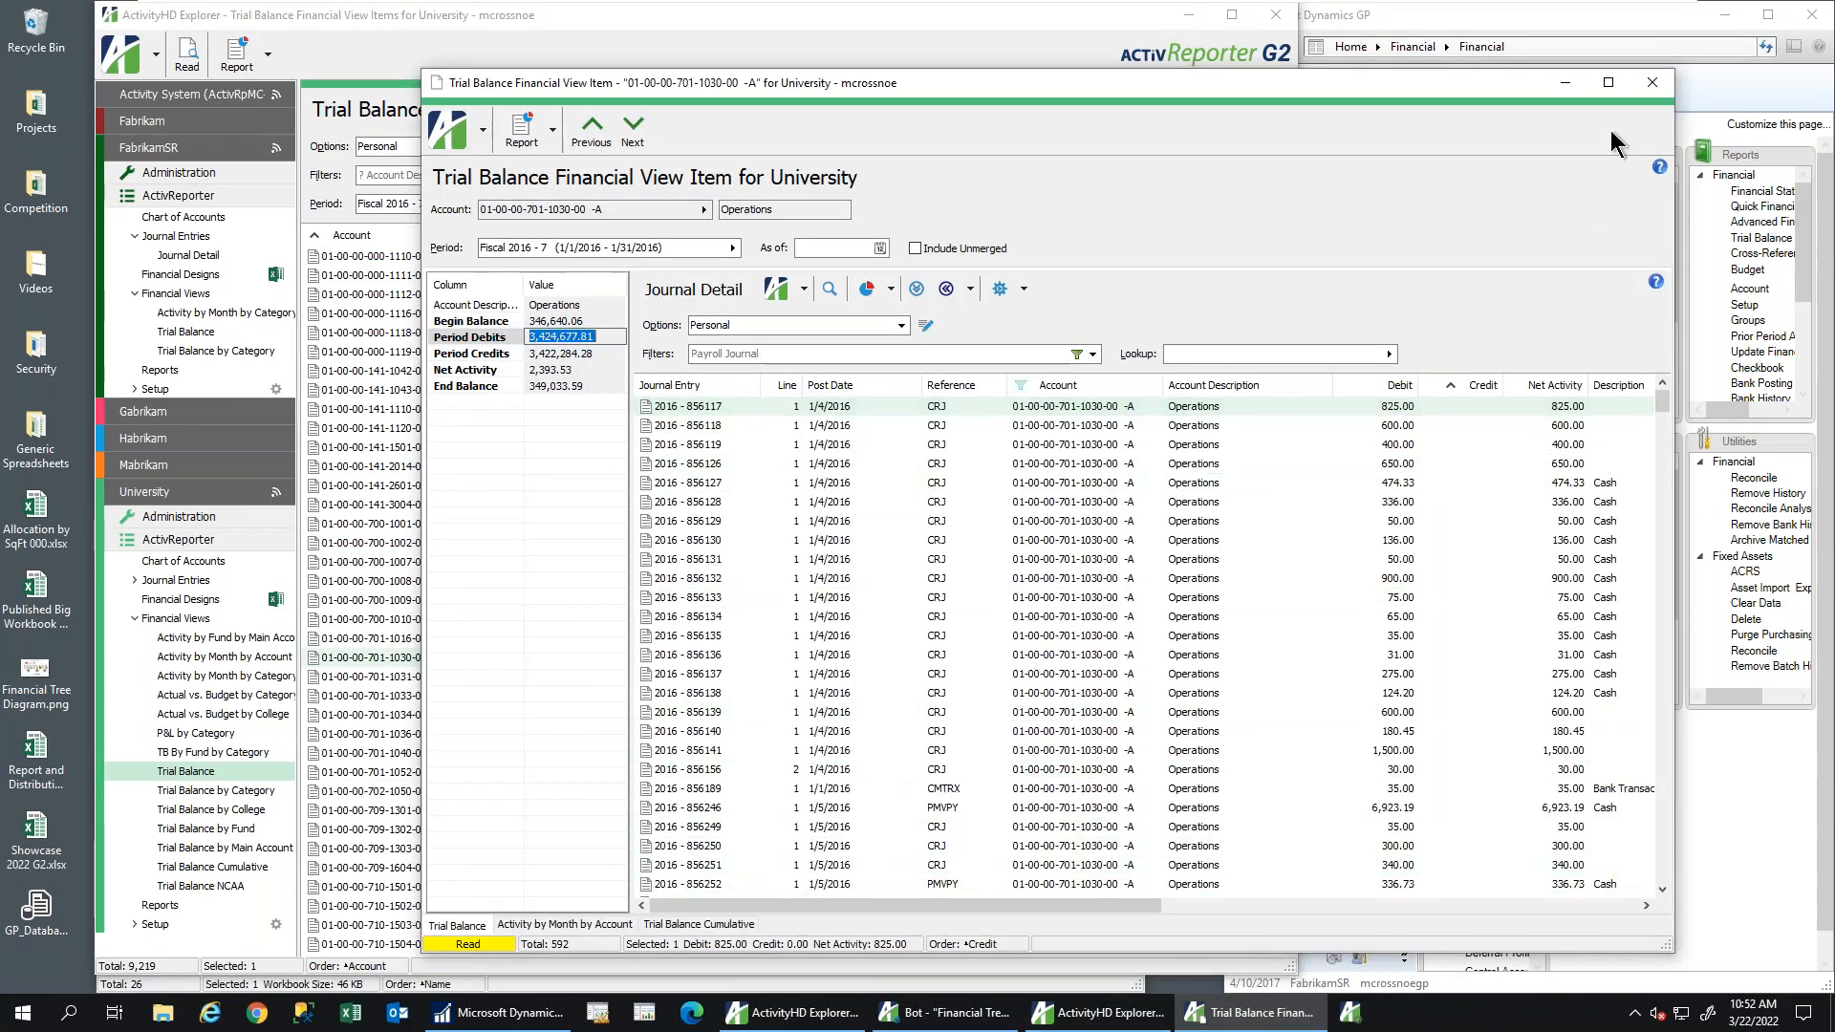
pyautogui.click(1652, 83)
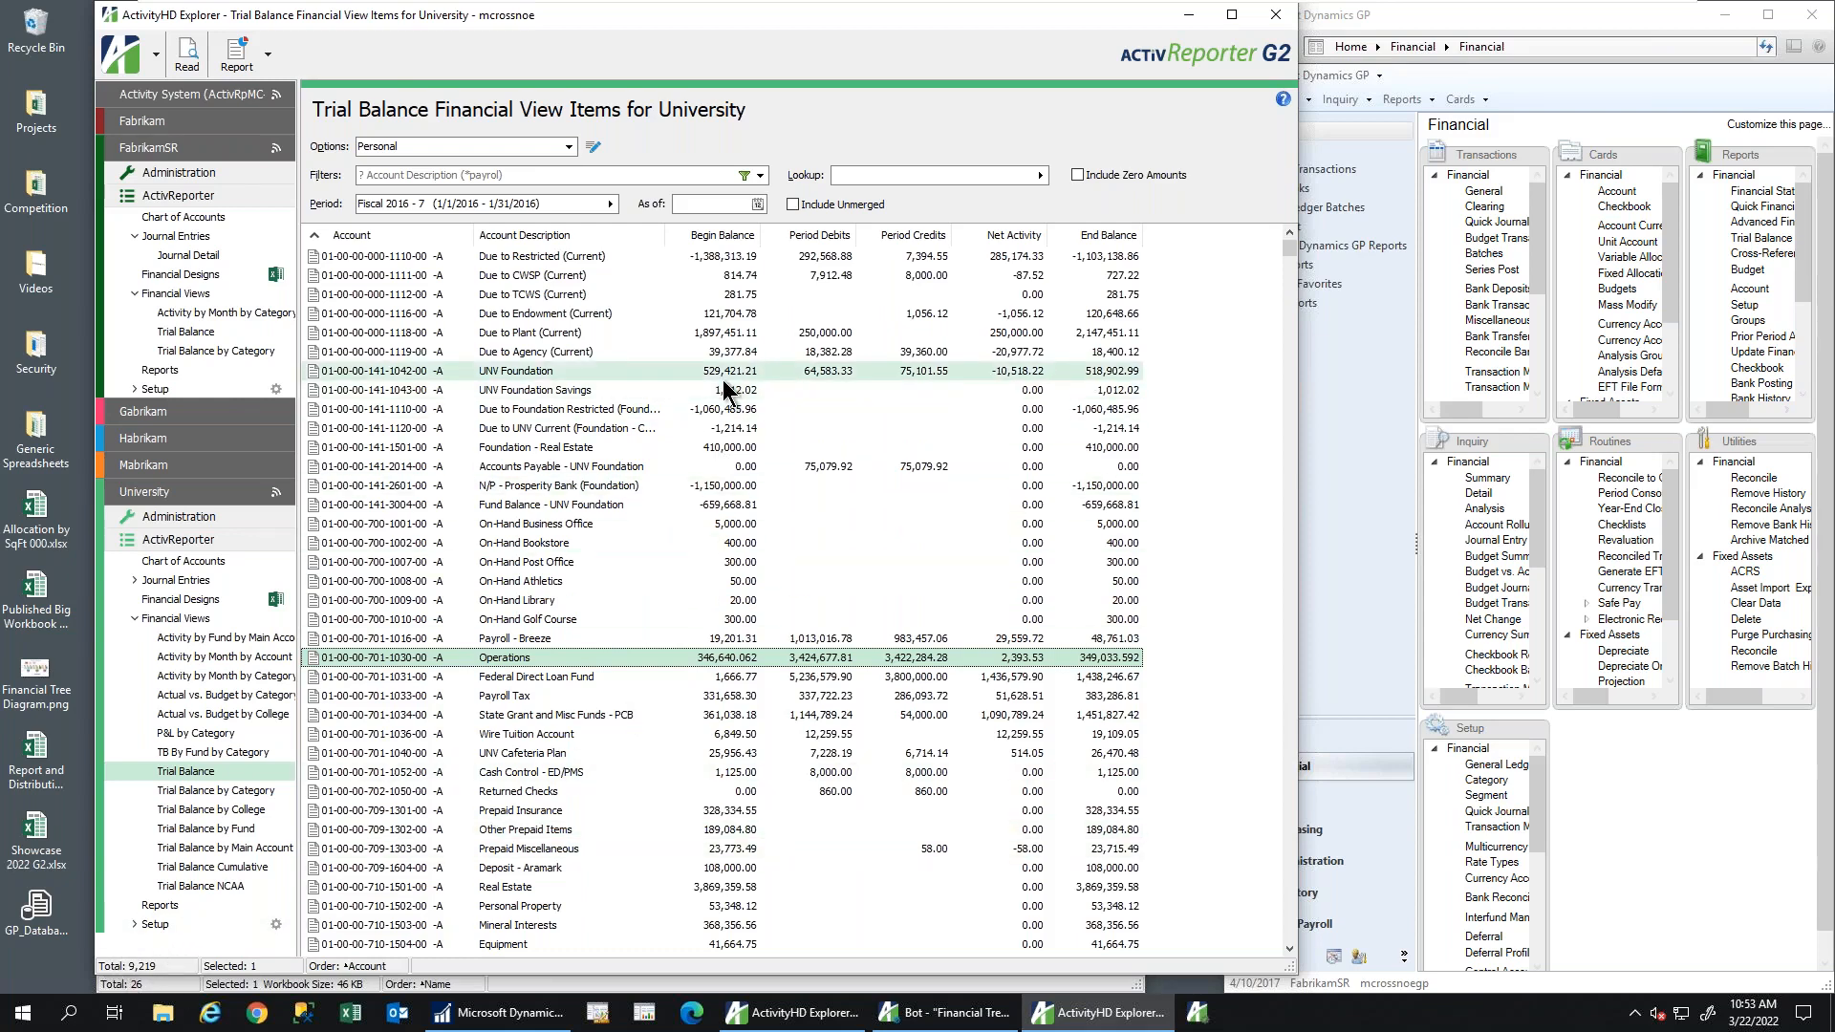
# Switch the trial balance to Fiscal 2017 period 1 (July) and bring up the Lubbock Financials message
pyautogui.click(611, 205)
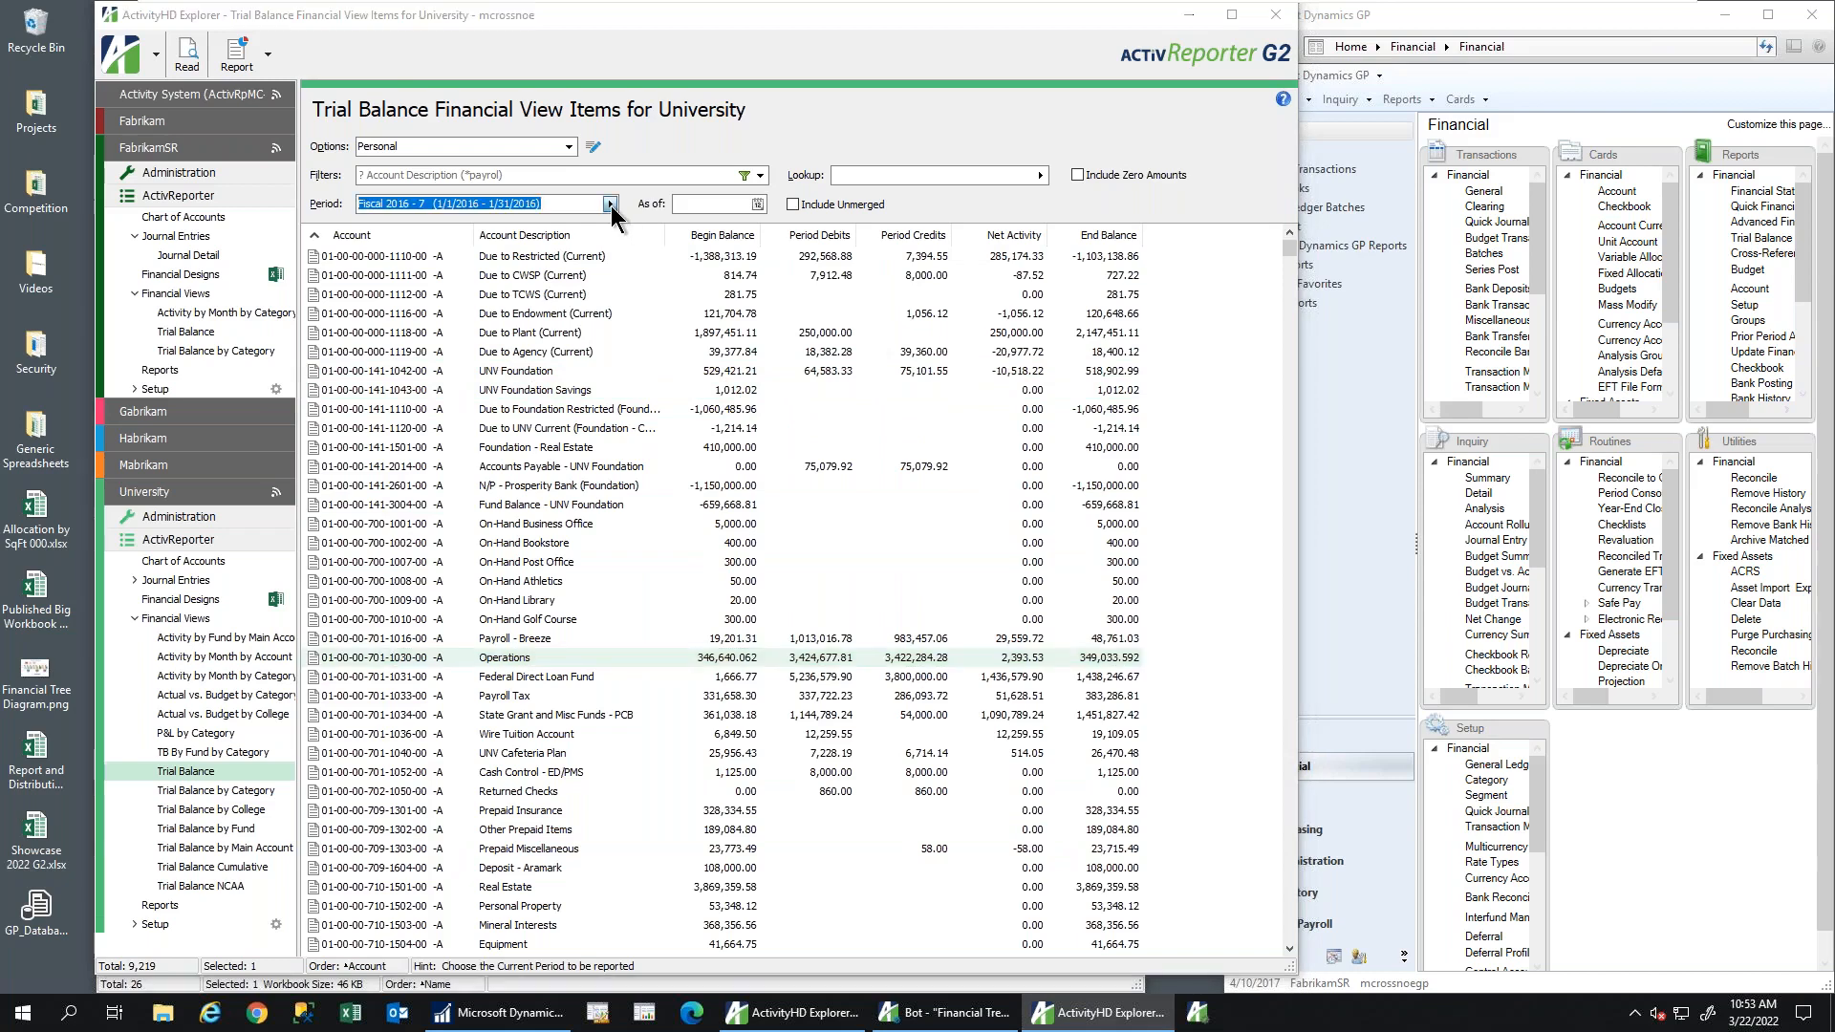
pyautogui.click(532, 330)
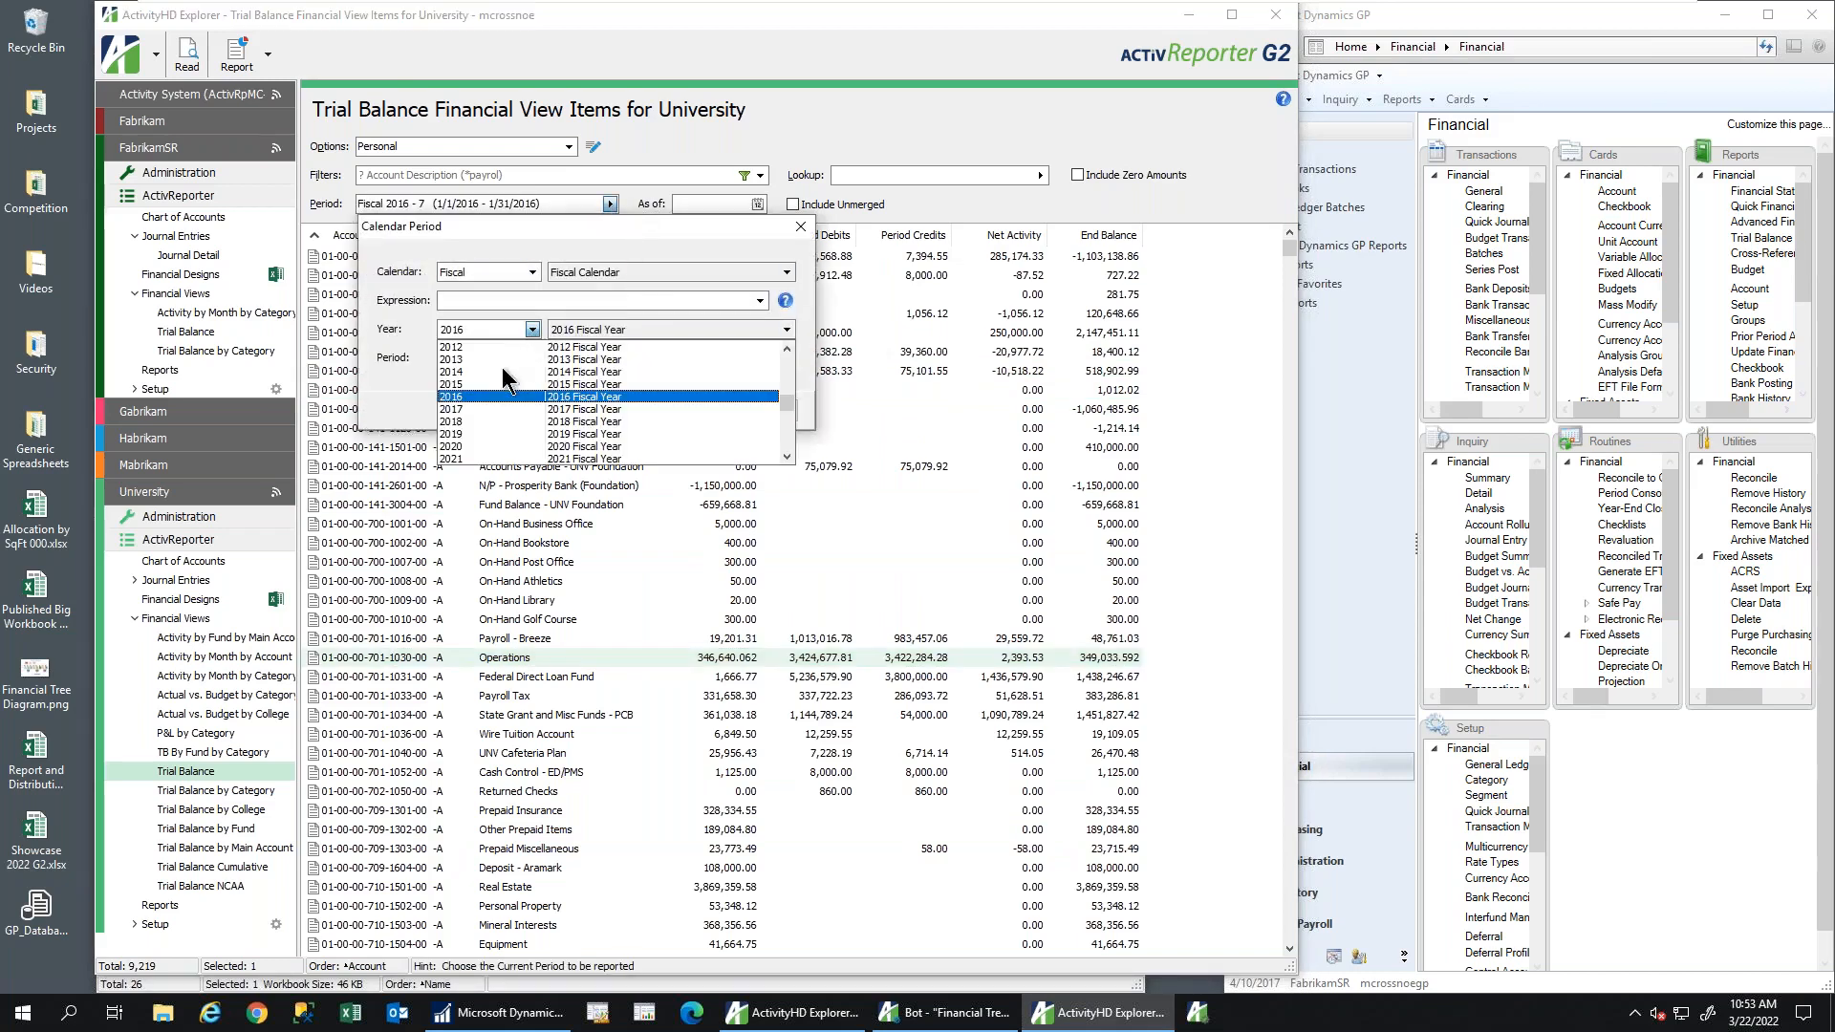
pyautogui.click(461, 421)
pyautogui.click(532, 359)
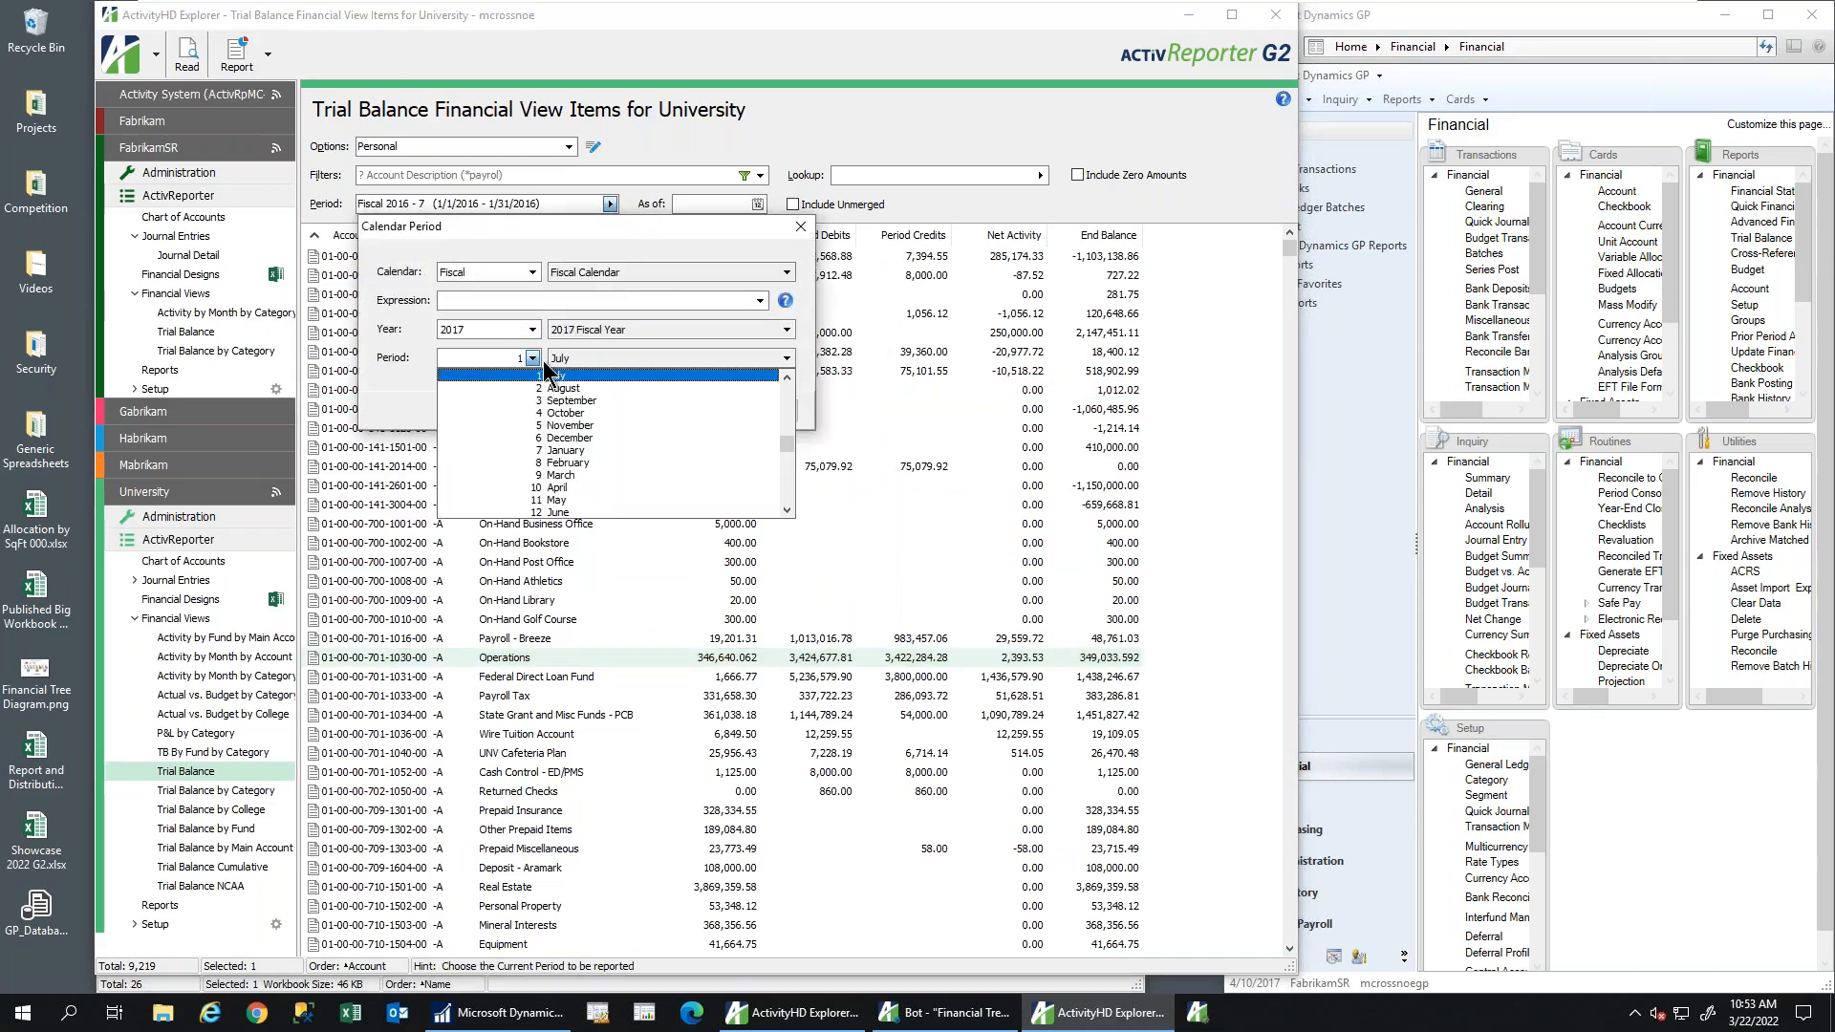
pyautogui.click(571, 377)
pyautogui.click(665, 411)
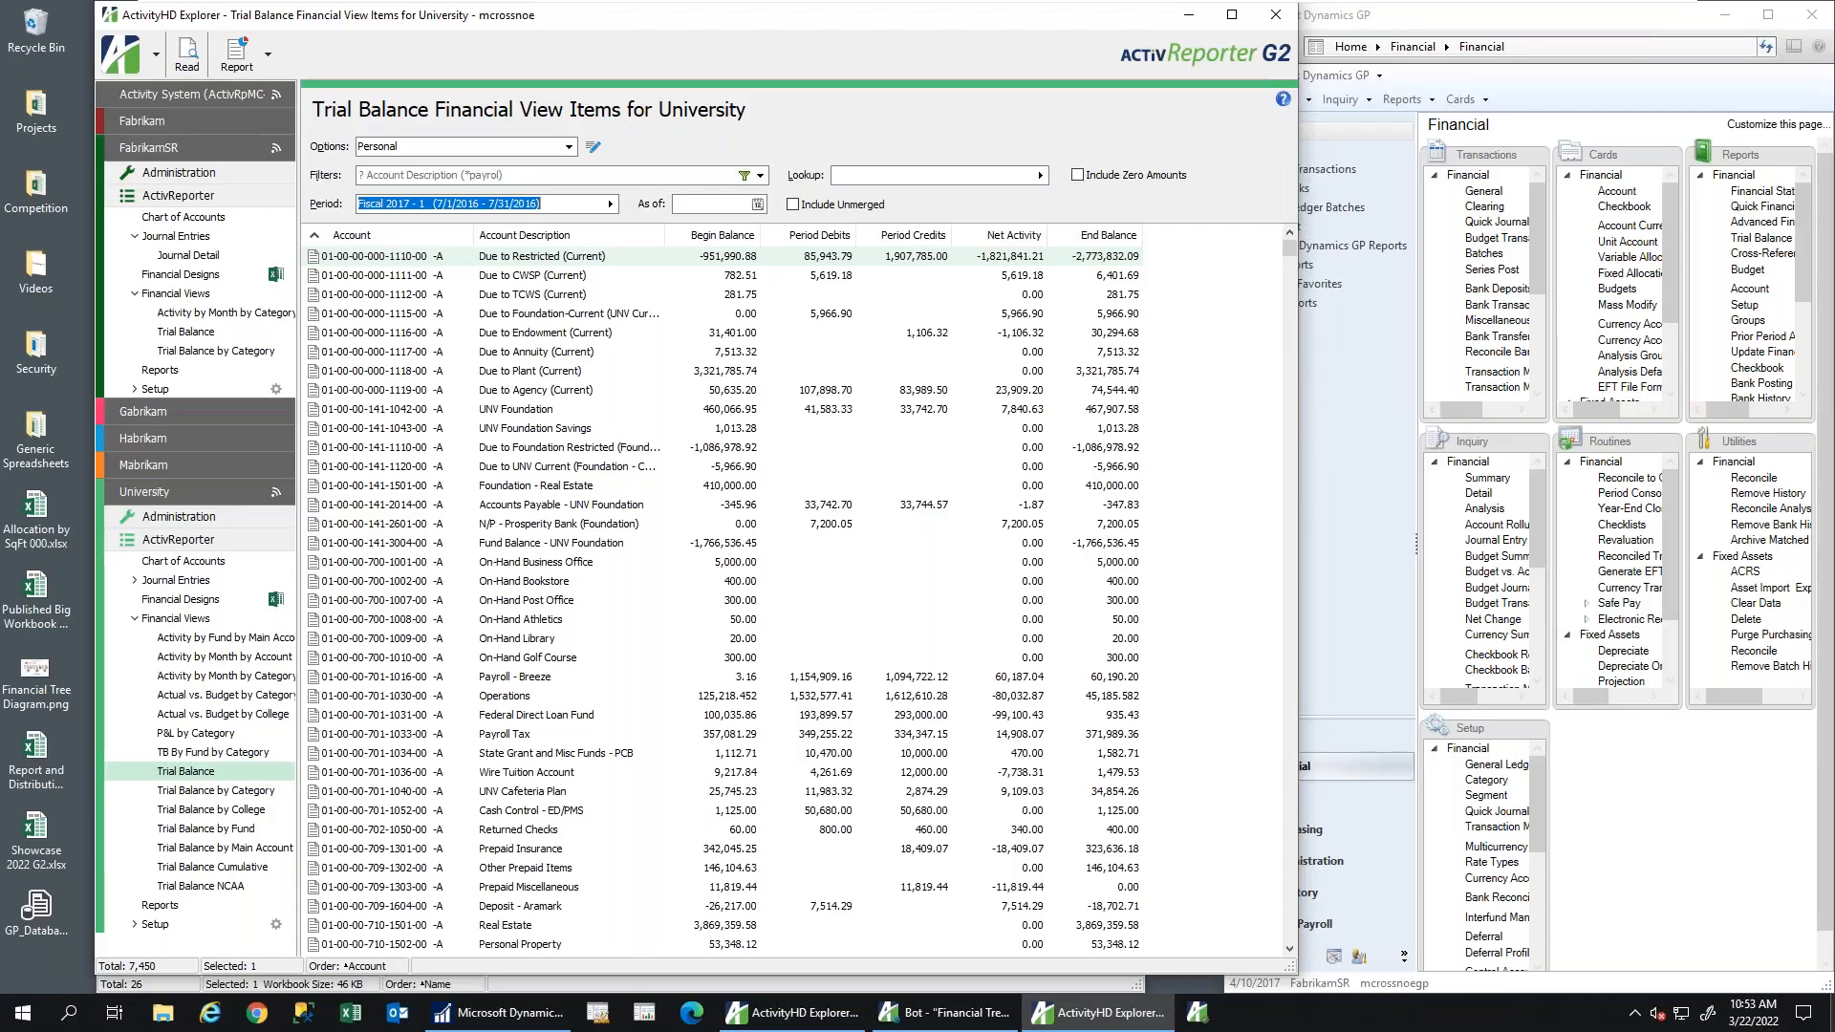
pyautogui.moveTo(1834, 382); pyautogui.dragTo(754, 100)
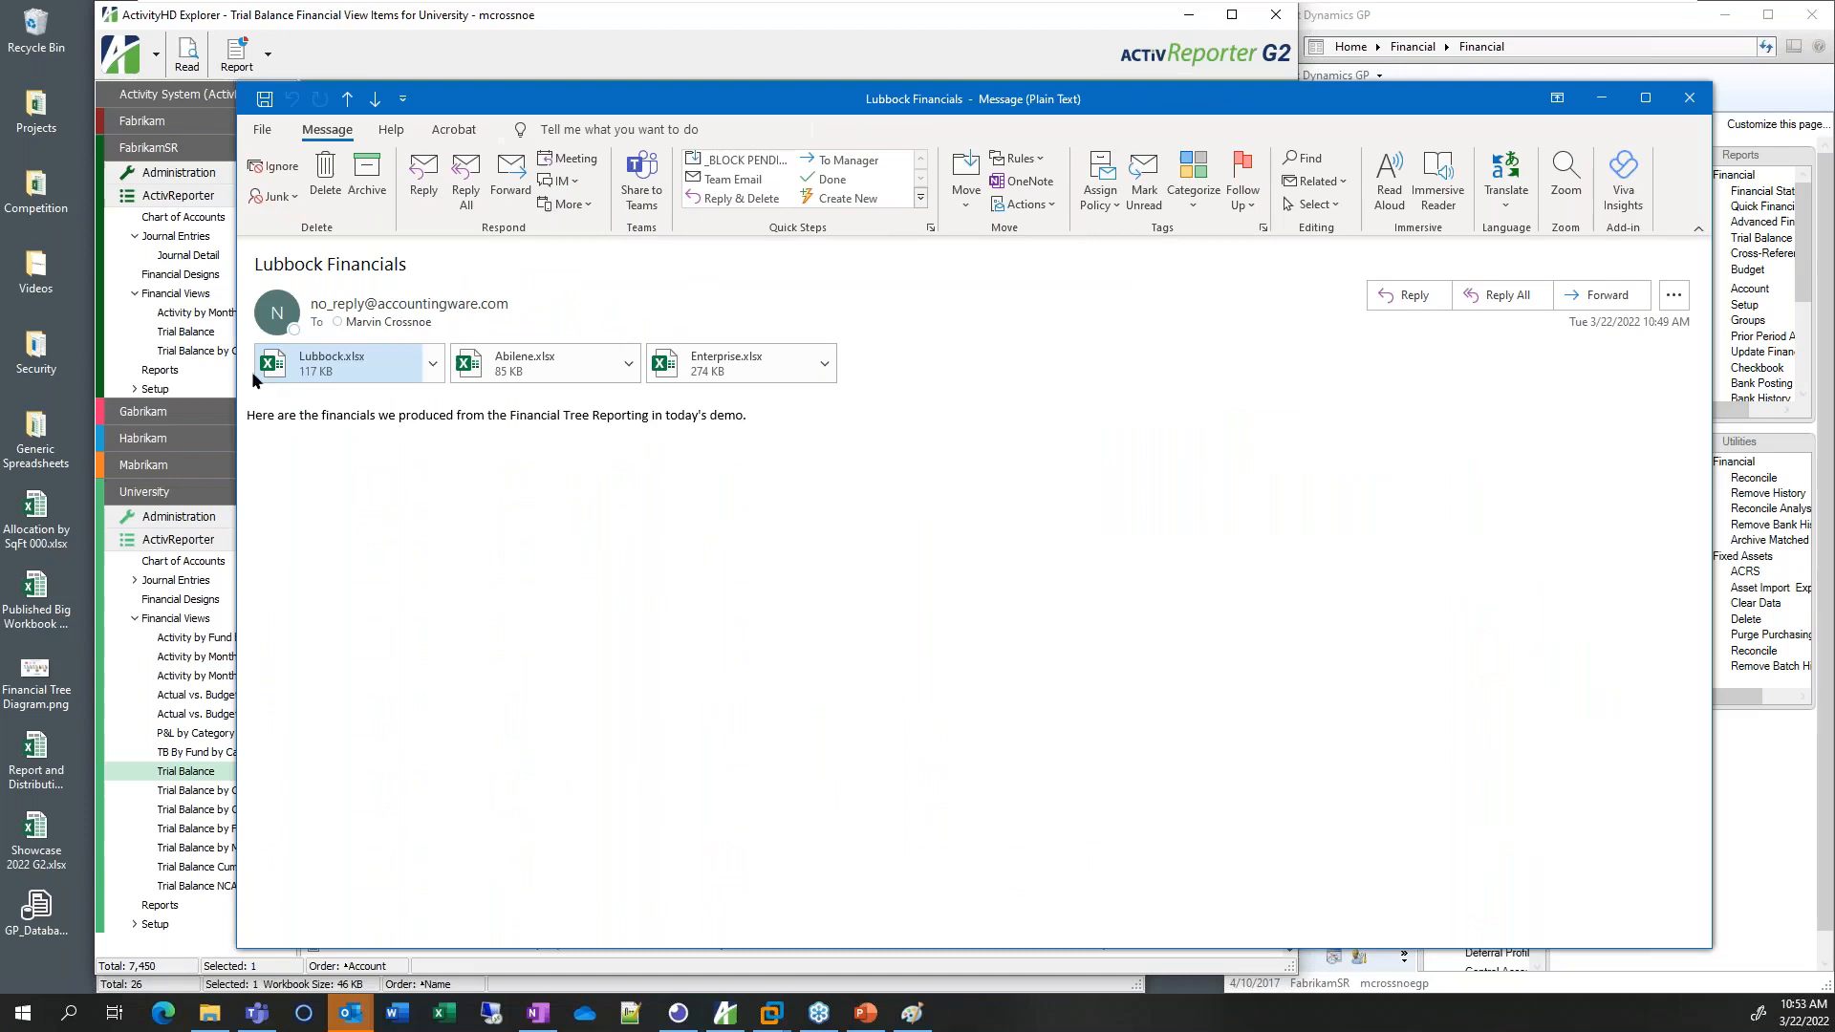
# Open the Enterprise.xlsx attachment from the Lubbock Financials e-mail in Excel
pyautogui.click(321, 368)
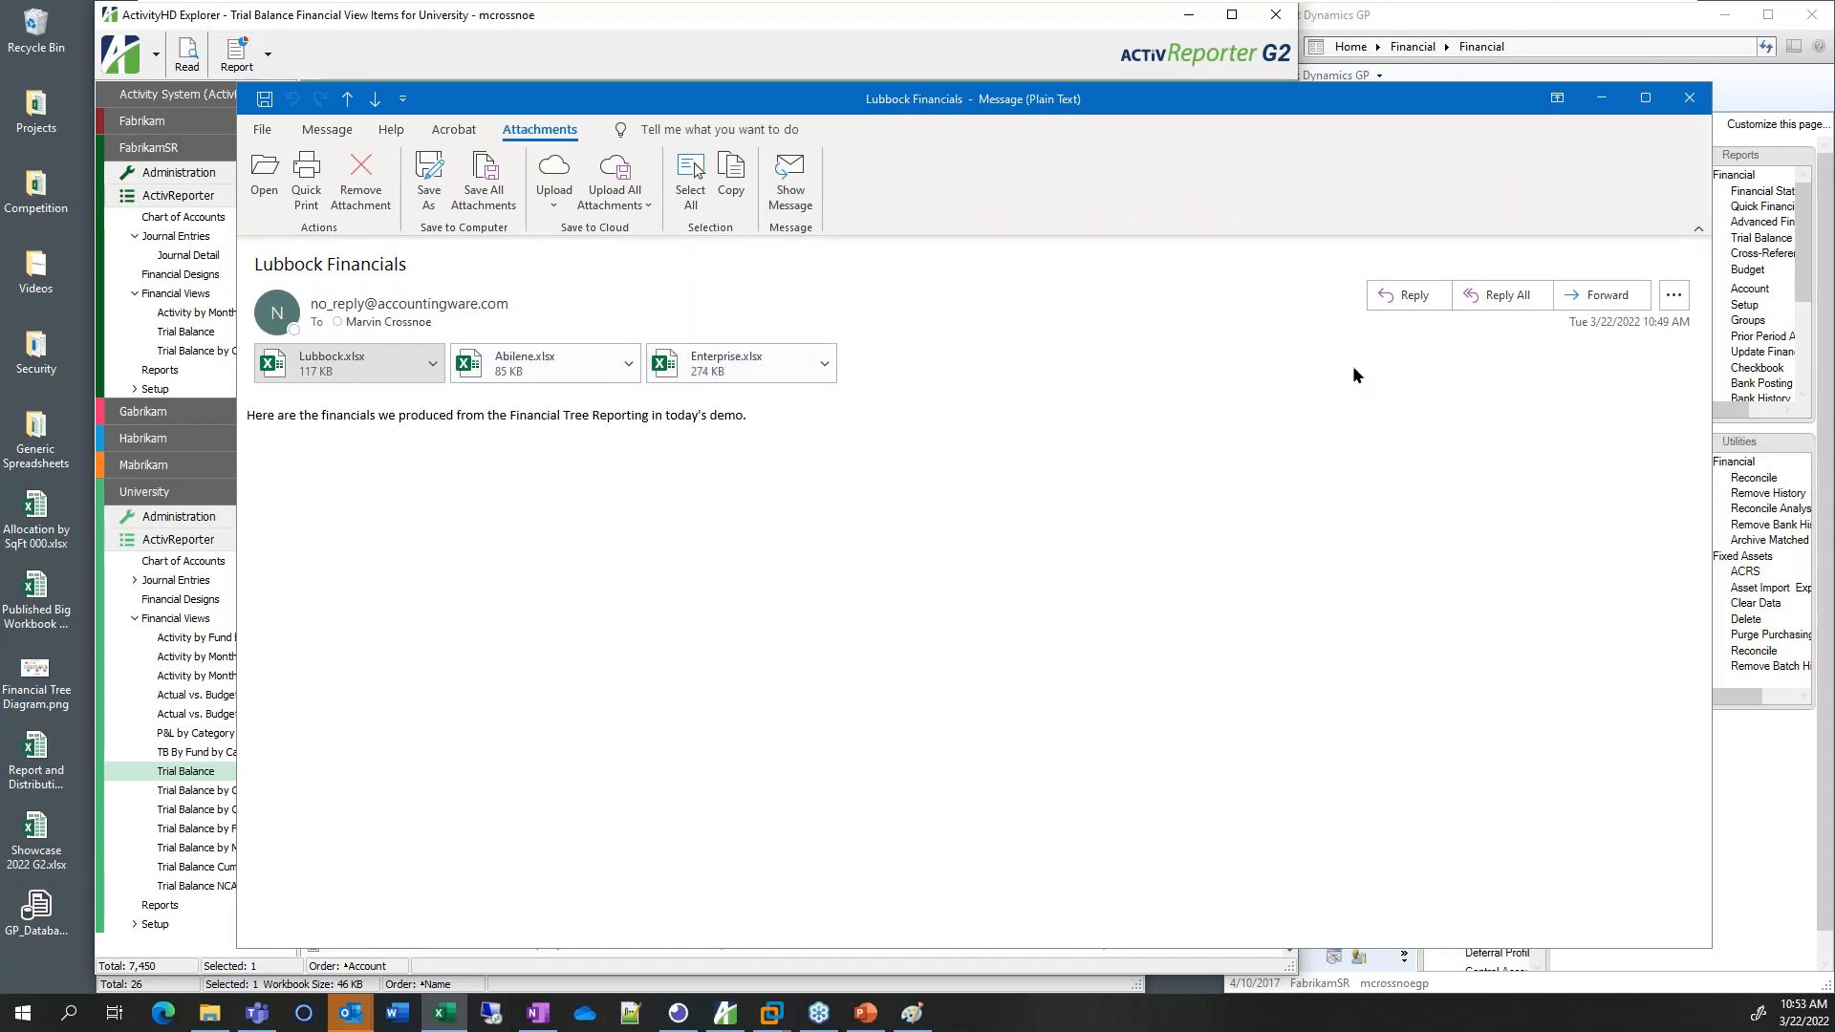
pyautogui.click(695, 370)
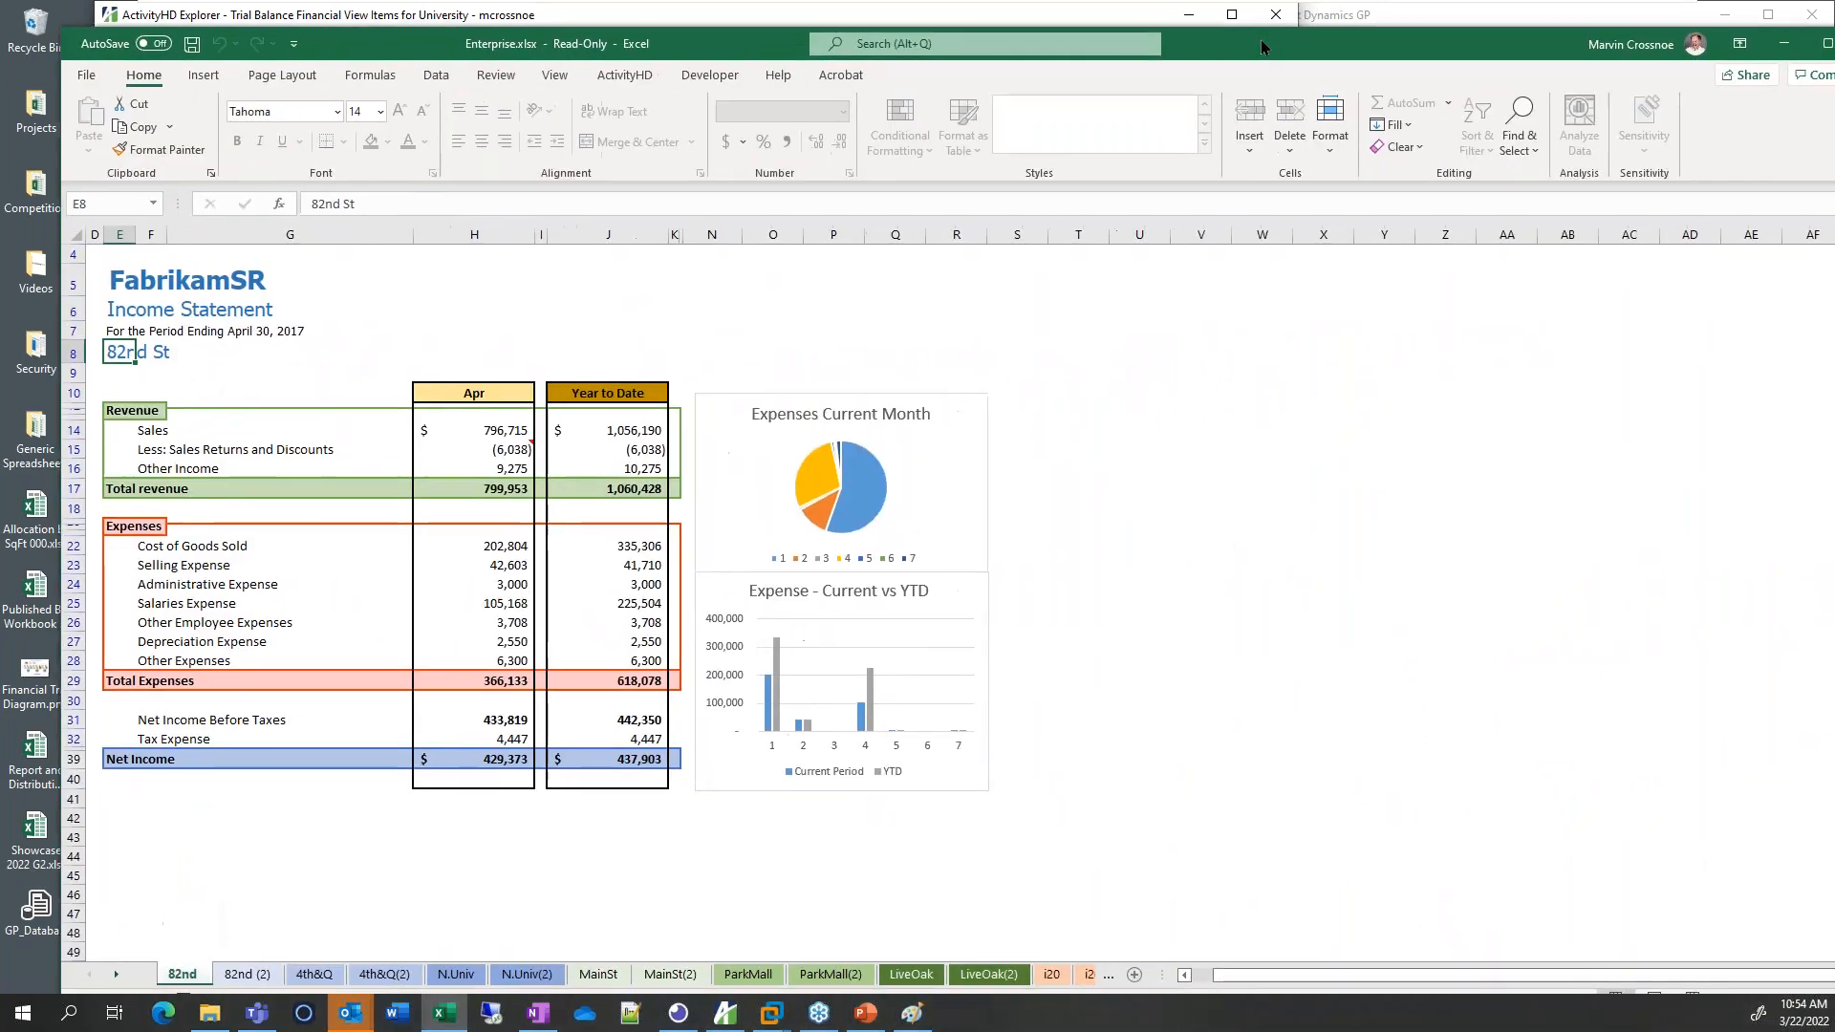
# Maximize Excel and browse the 82nd, 82nd (2), 4th&Q and 4th&Q(2) sheets through to AllOnOne
pyautogui.moveTo(1262, 47); pyautogui.dragTo(1206, 21)
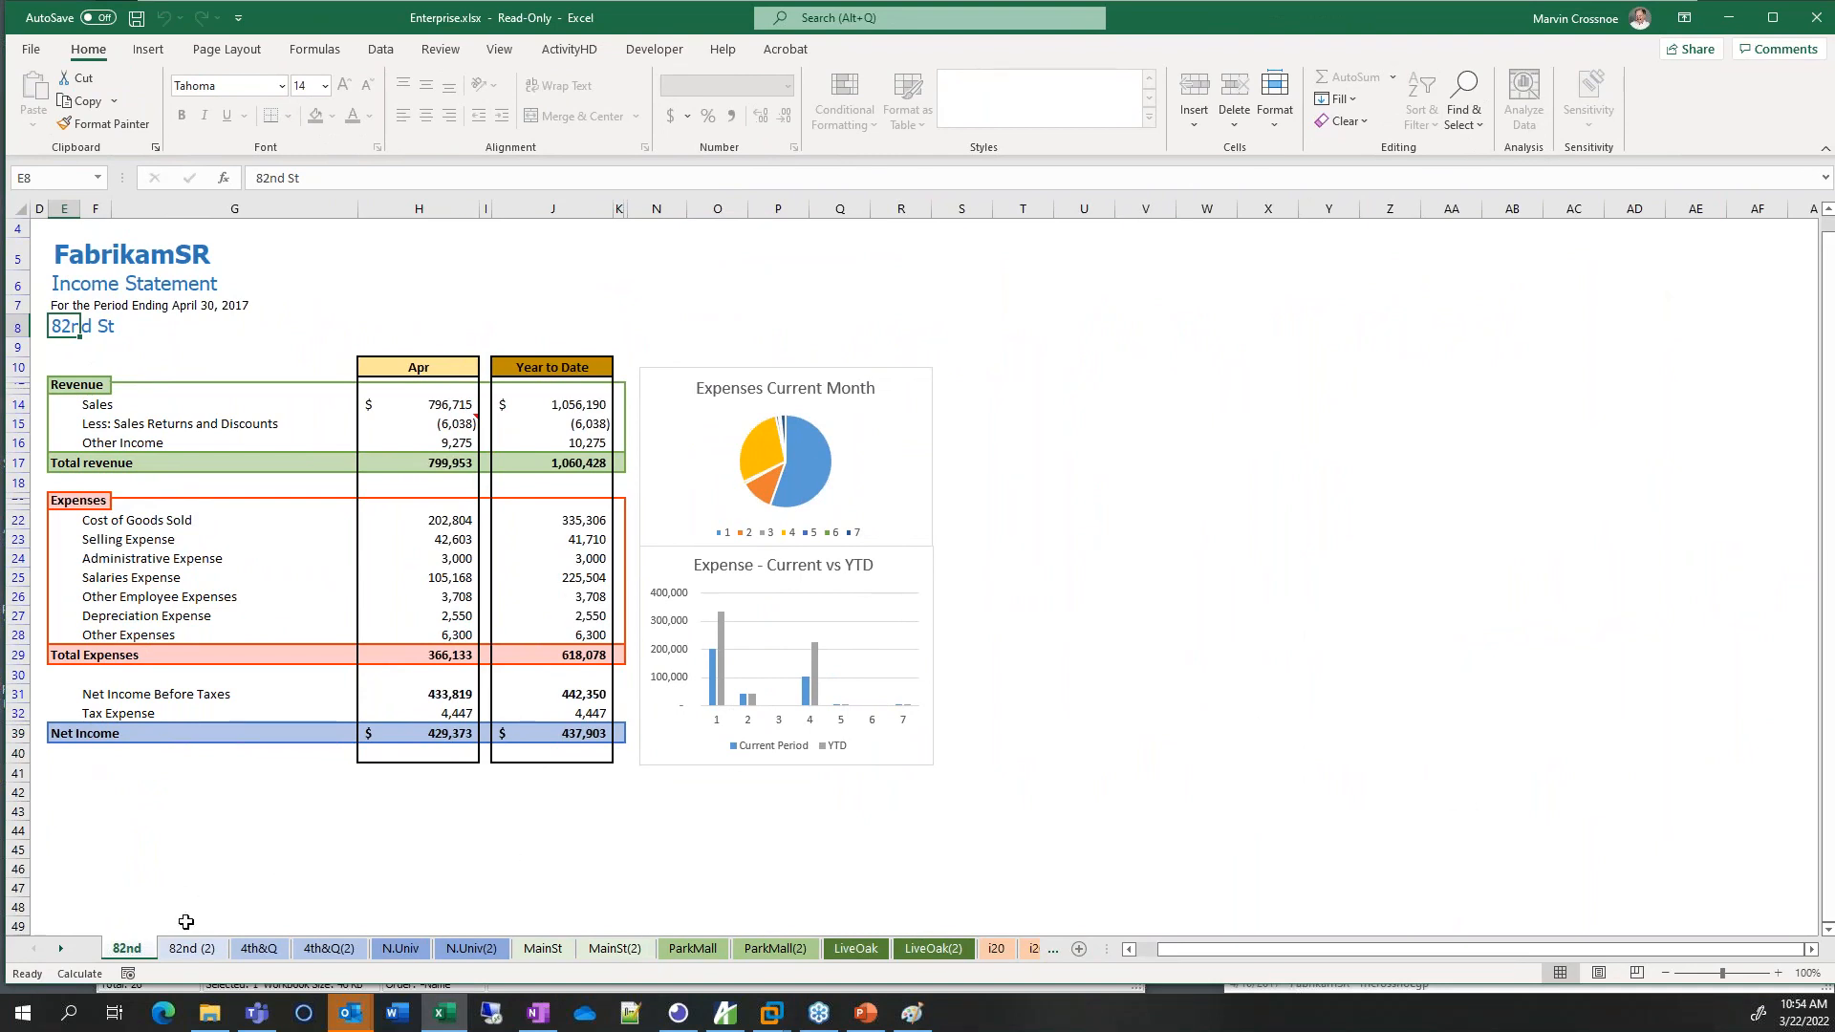
pyautogui.click(171, 952)
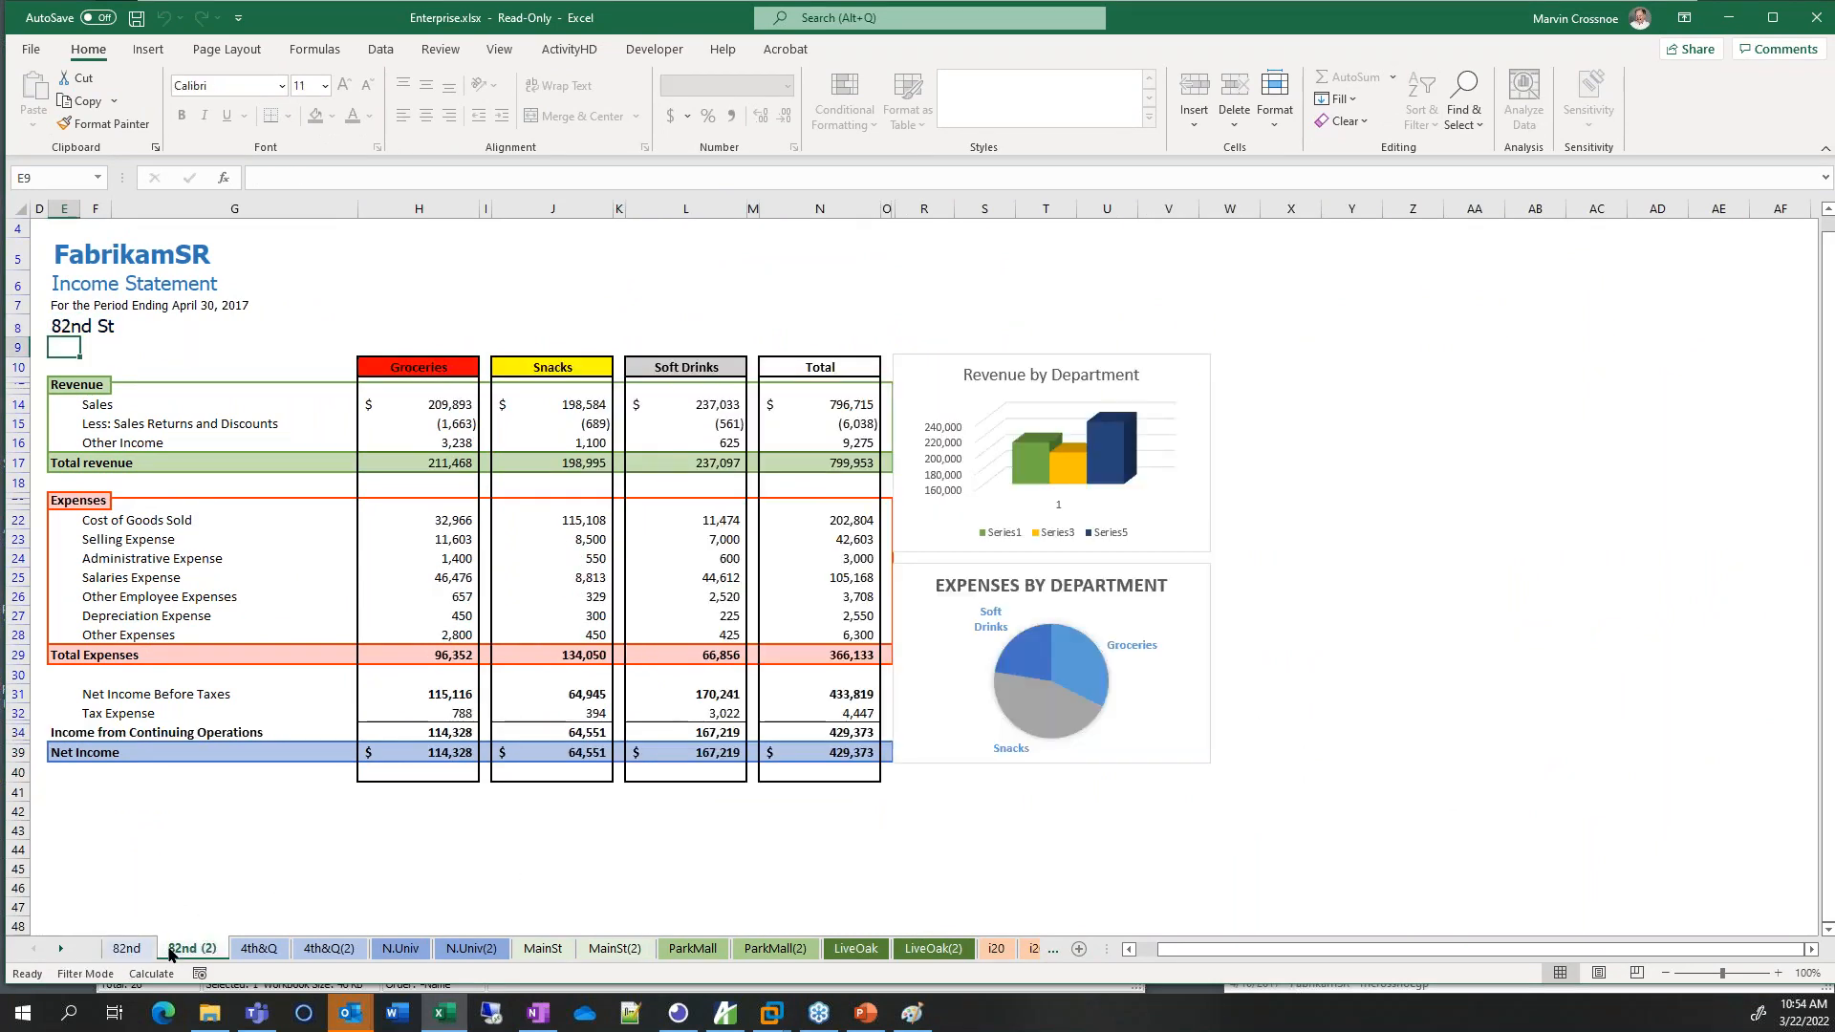
pyautogui.click(133, 953)
pyautogui.click(134, 953)
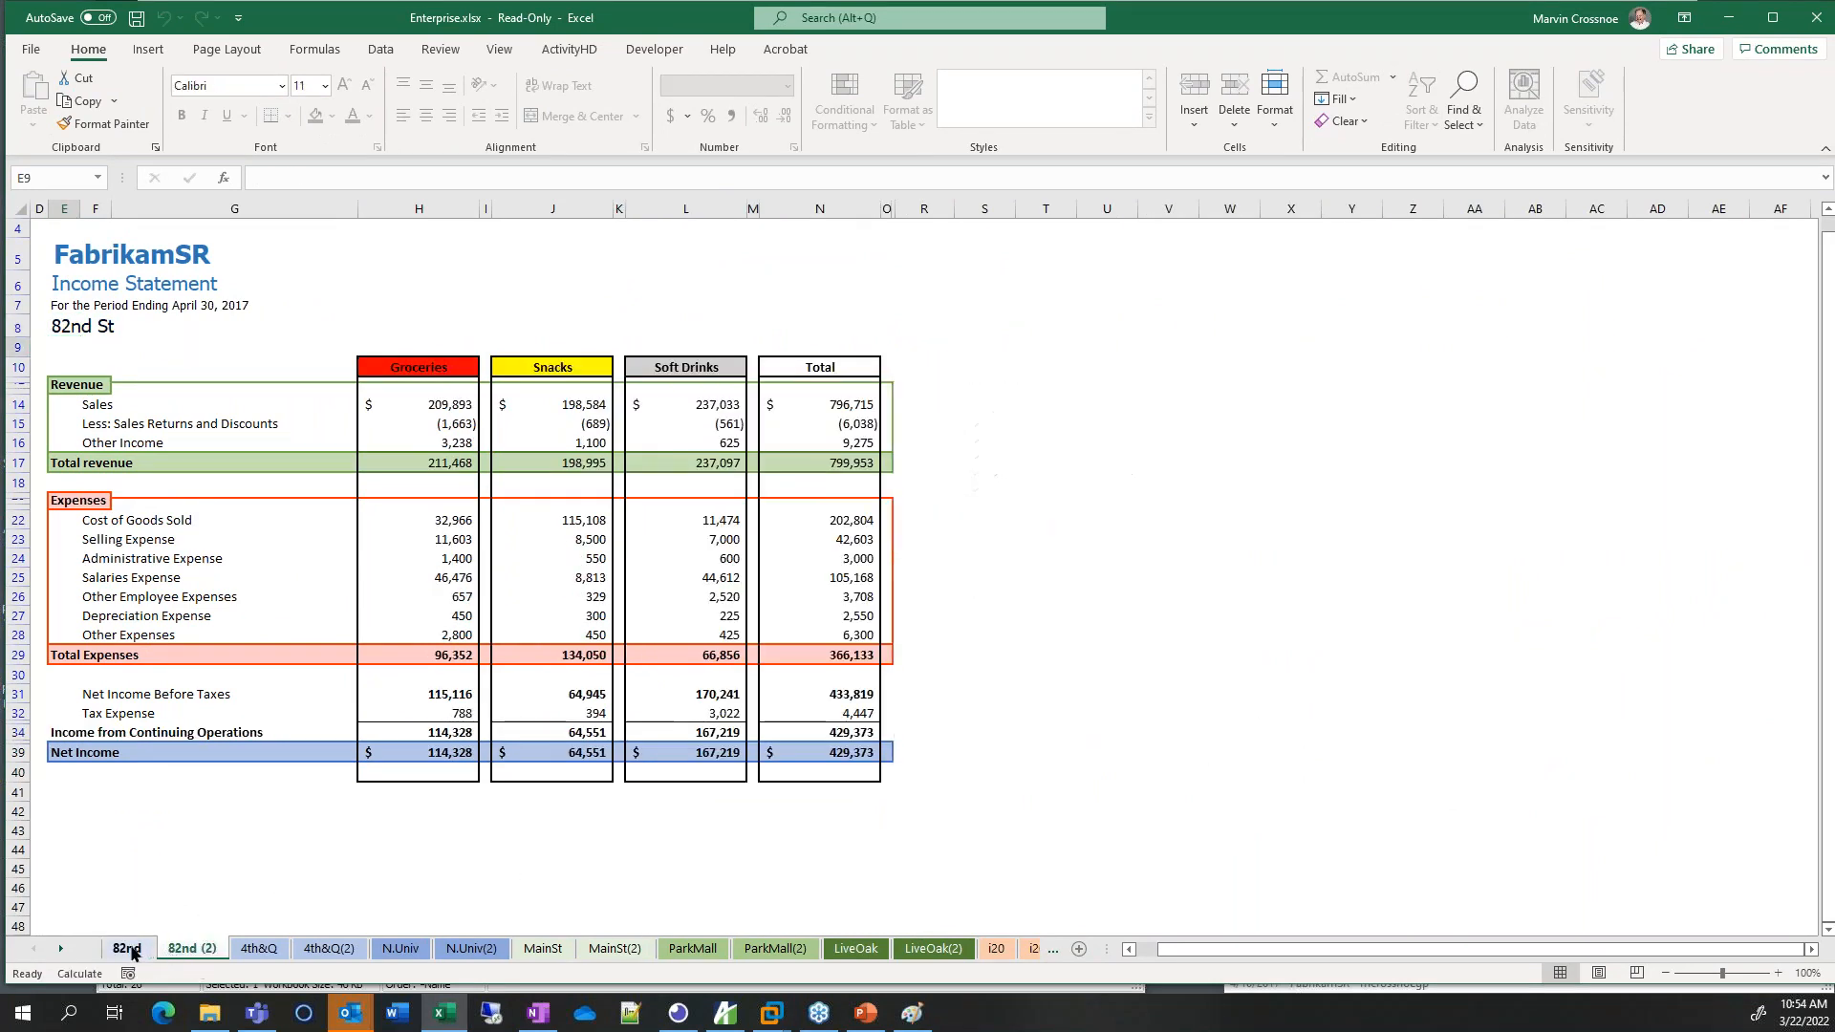
pyautogui.click(198, 954)
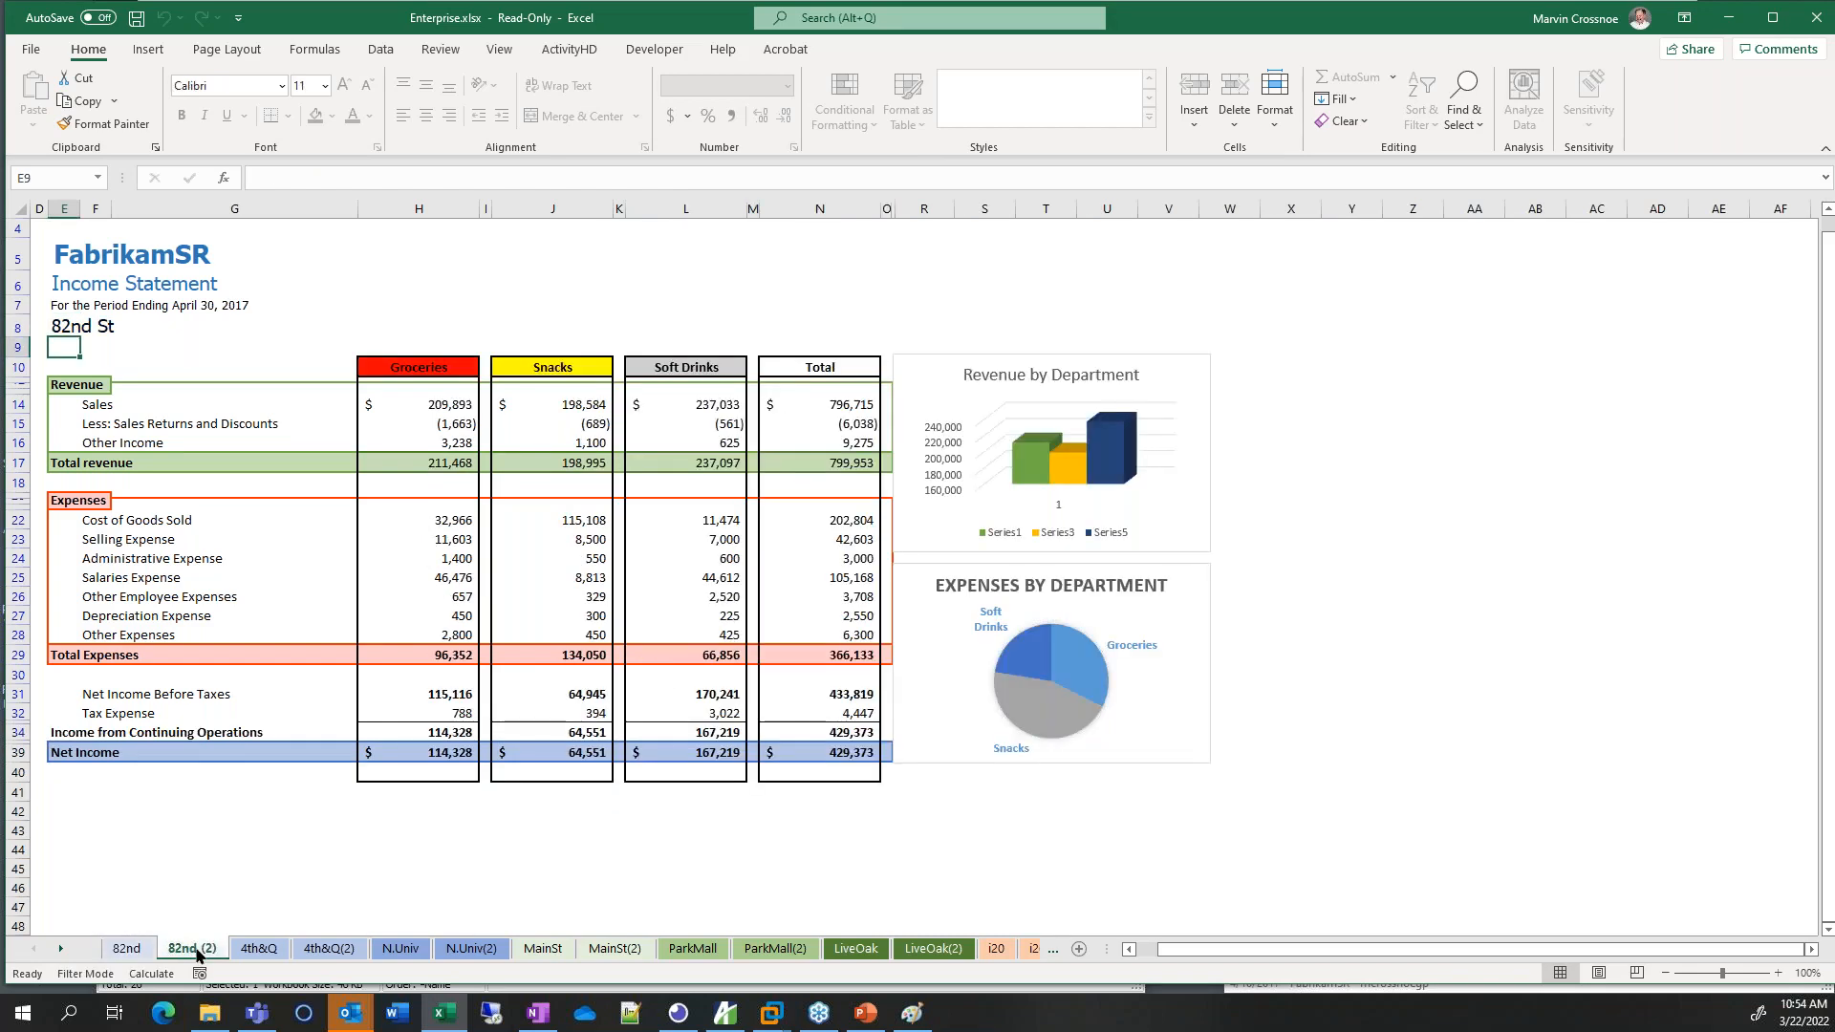
pyautogui.click(257, 950)
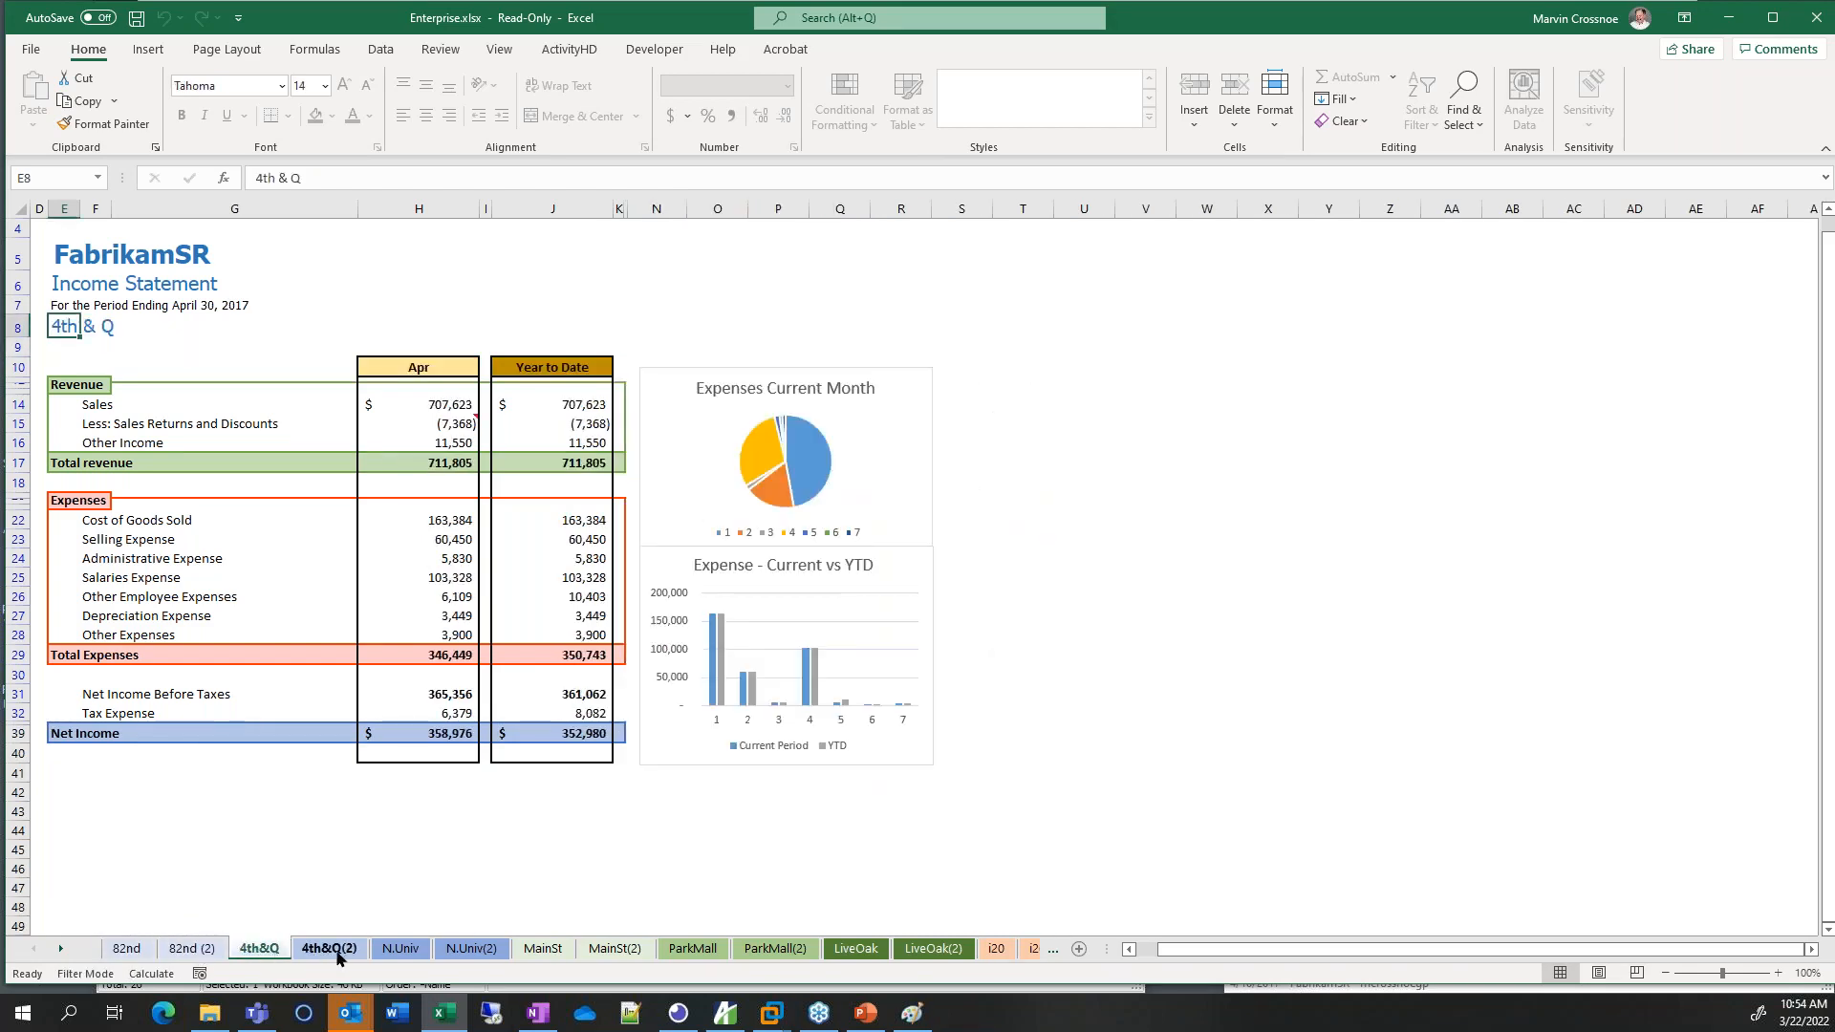
pyautogui.click(336, 953)
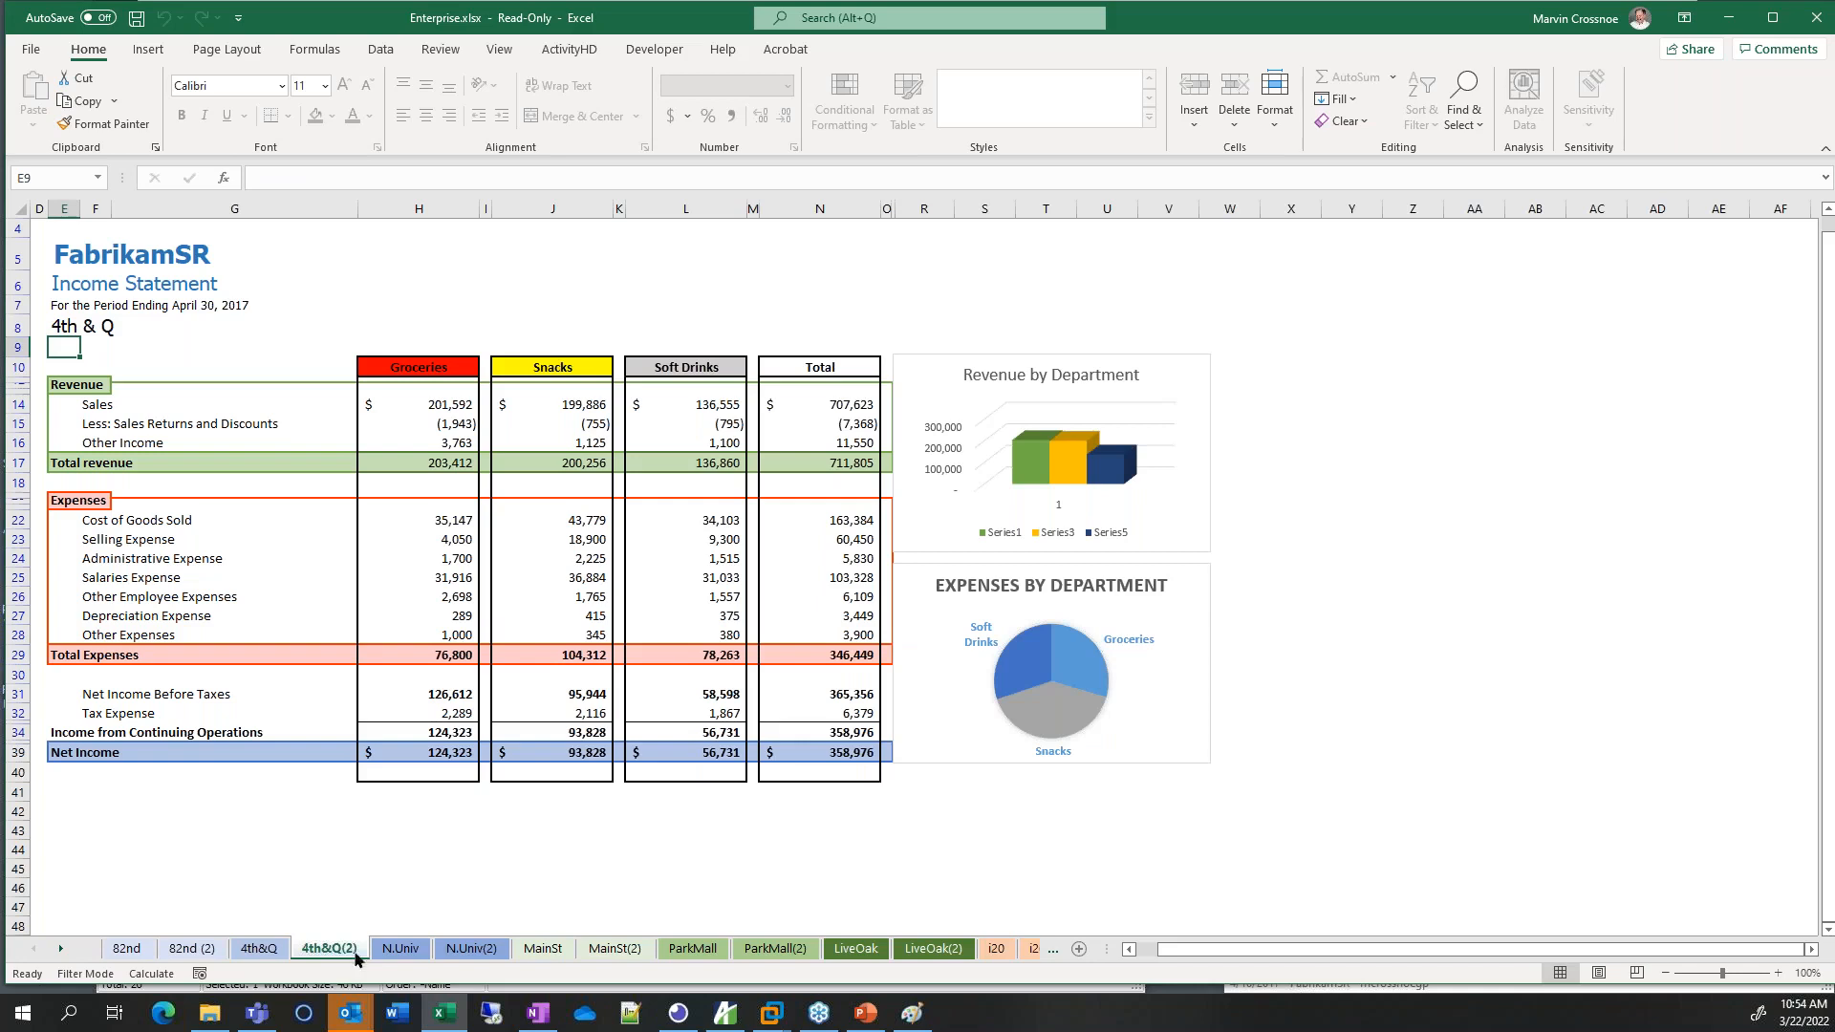
pyautogui.click(57, 947)
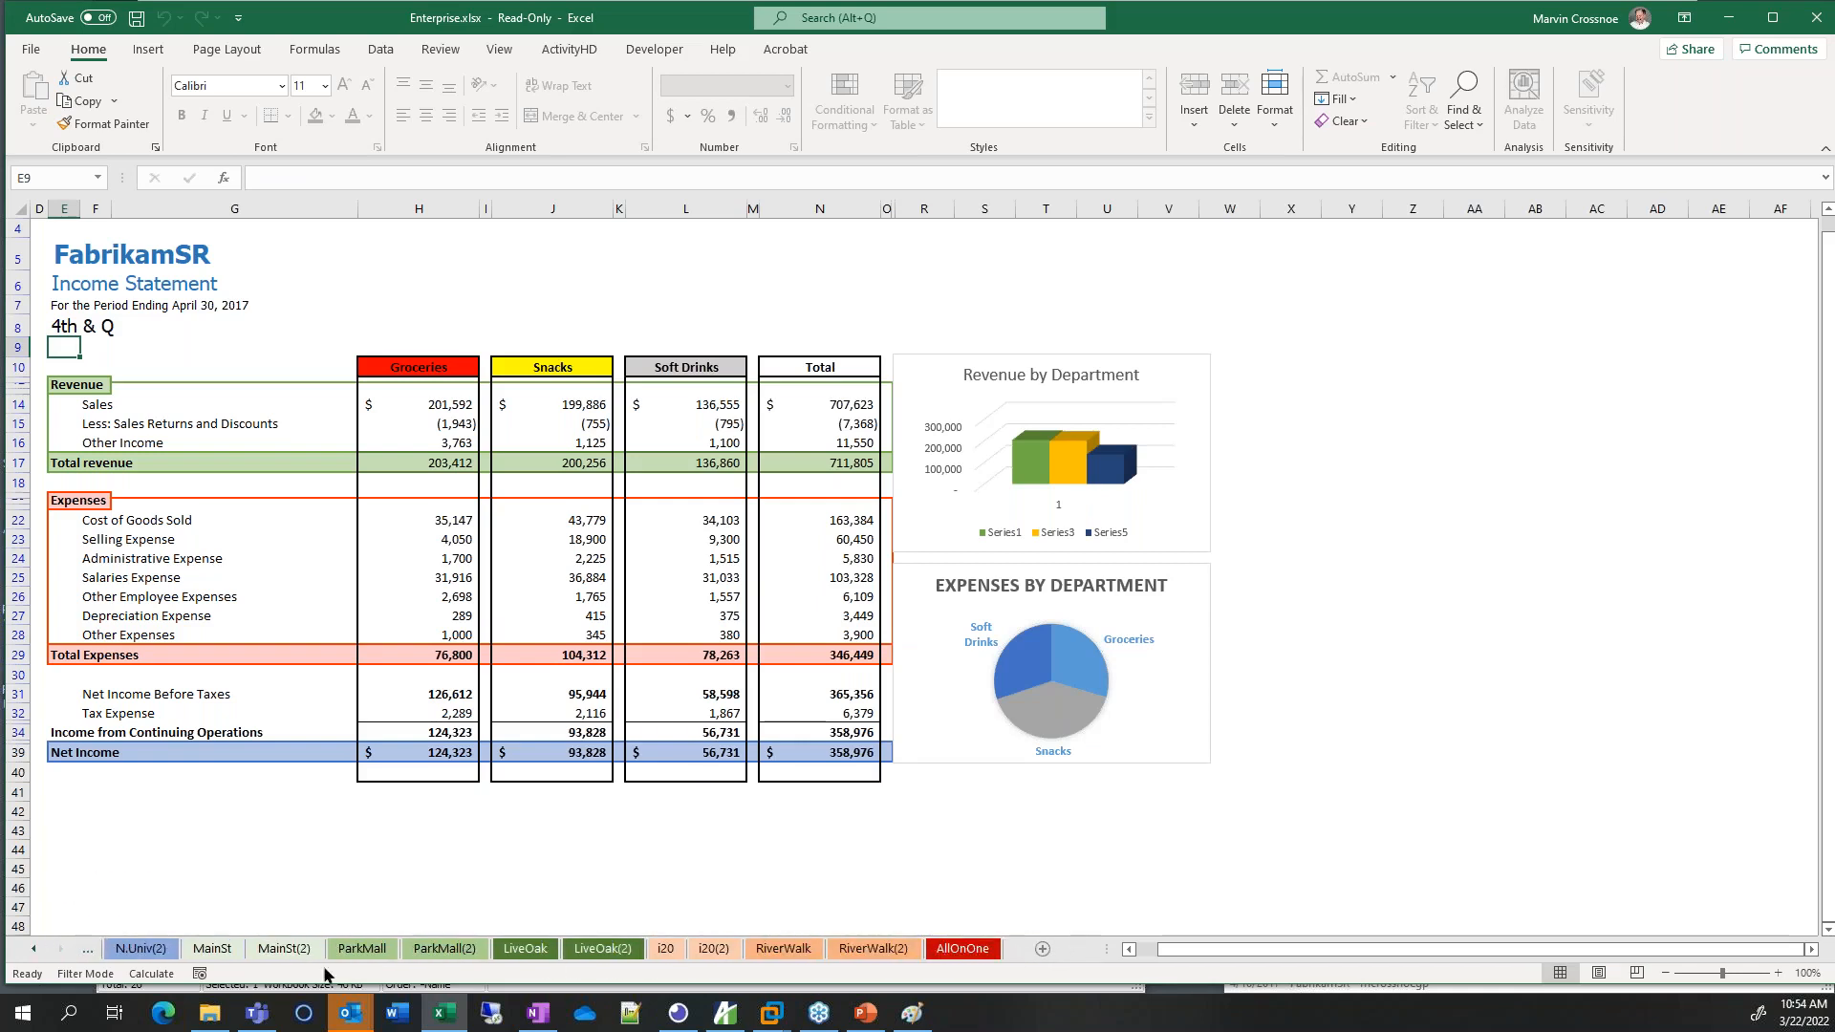
pyautogui.click(956, 951)
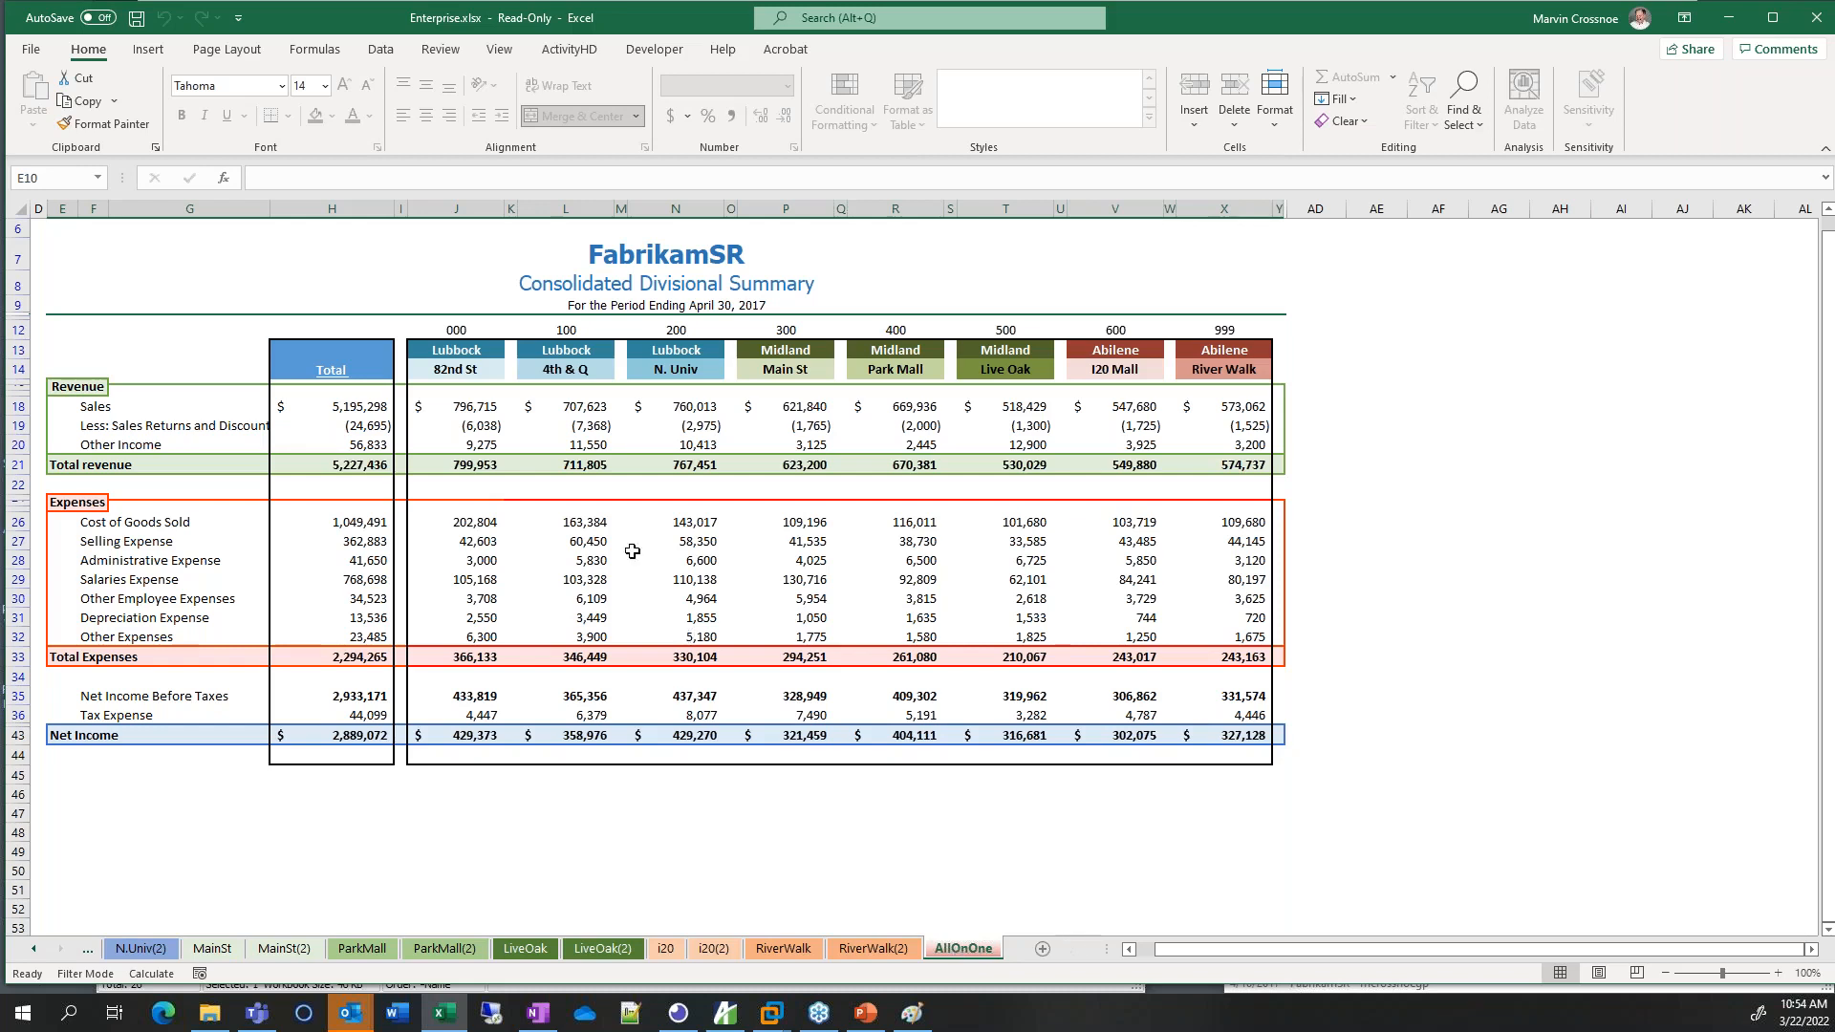
# Inspect the Sales values in J18 and L18, dismiss the protected-sheet warning, and minimize Excel
pyautogui.click(475, 404)
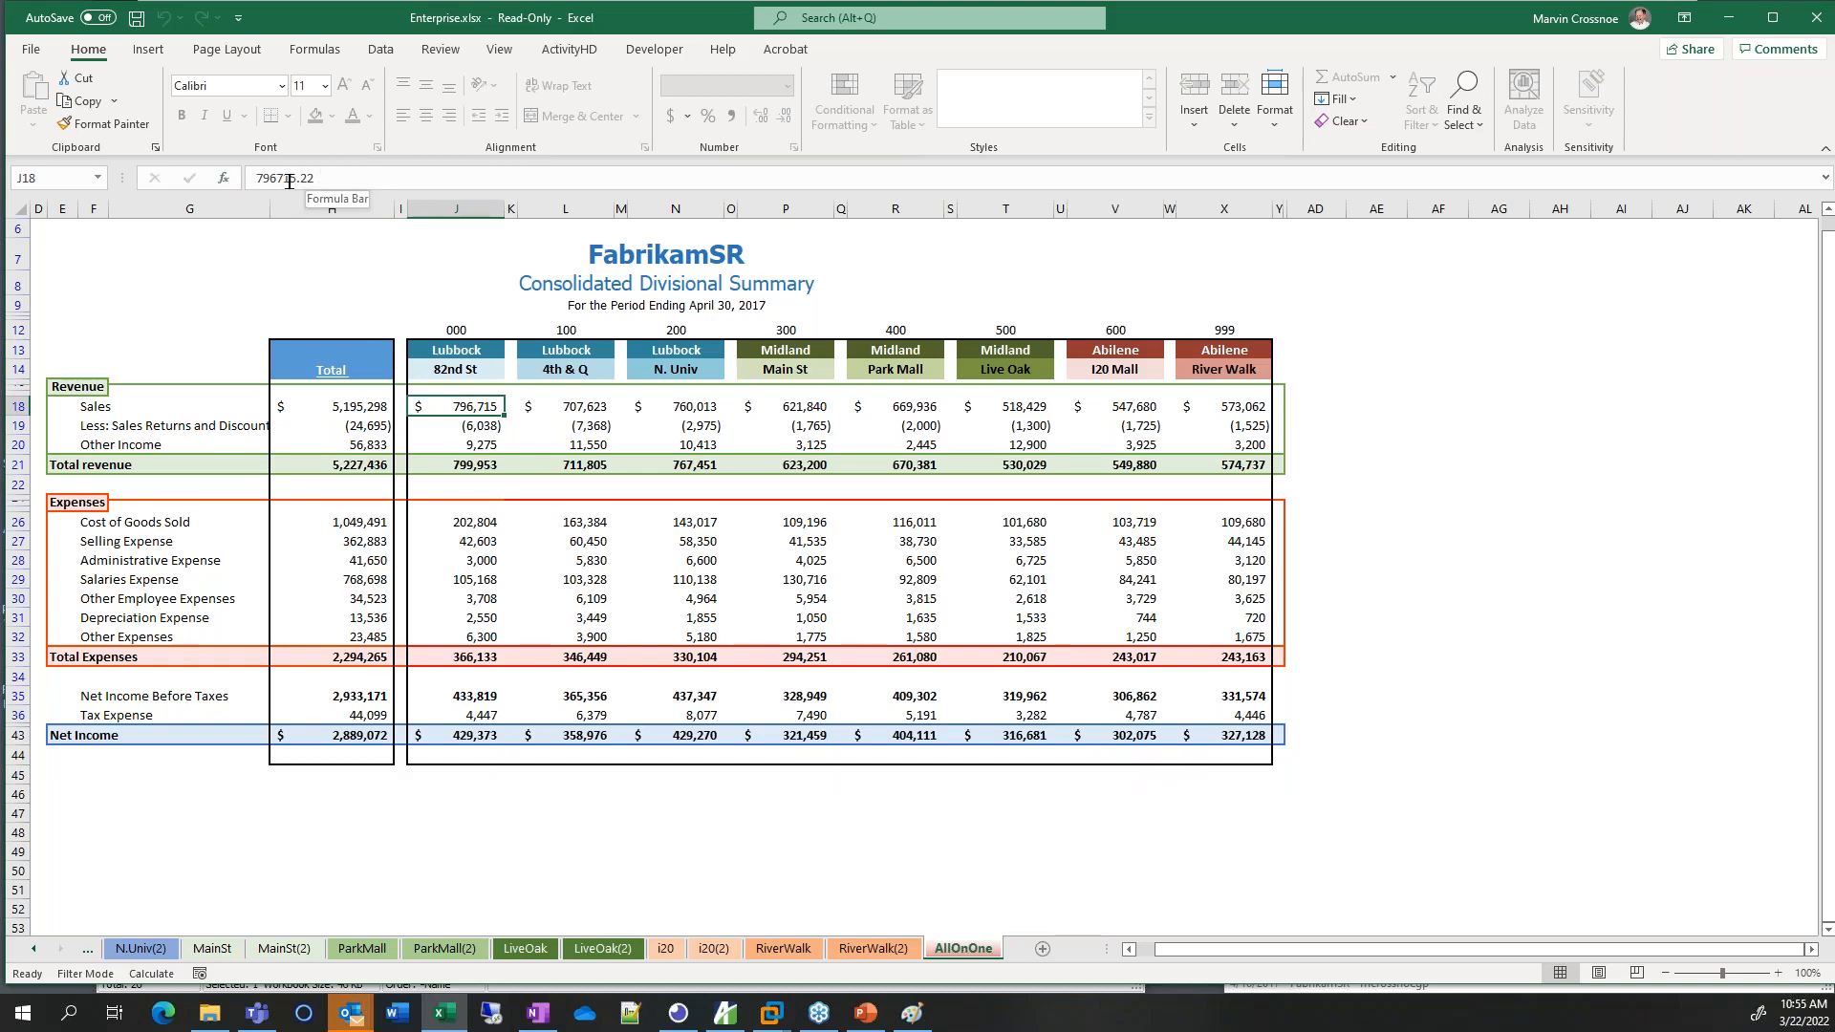
pyautogui.click(567, 407)
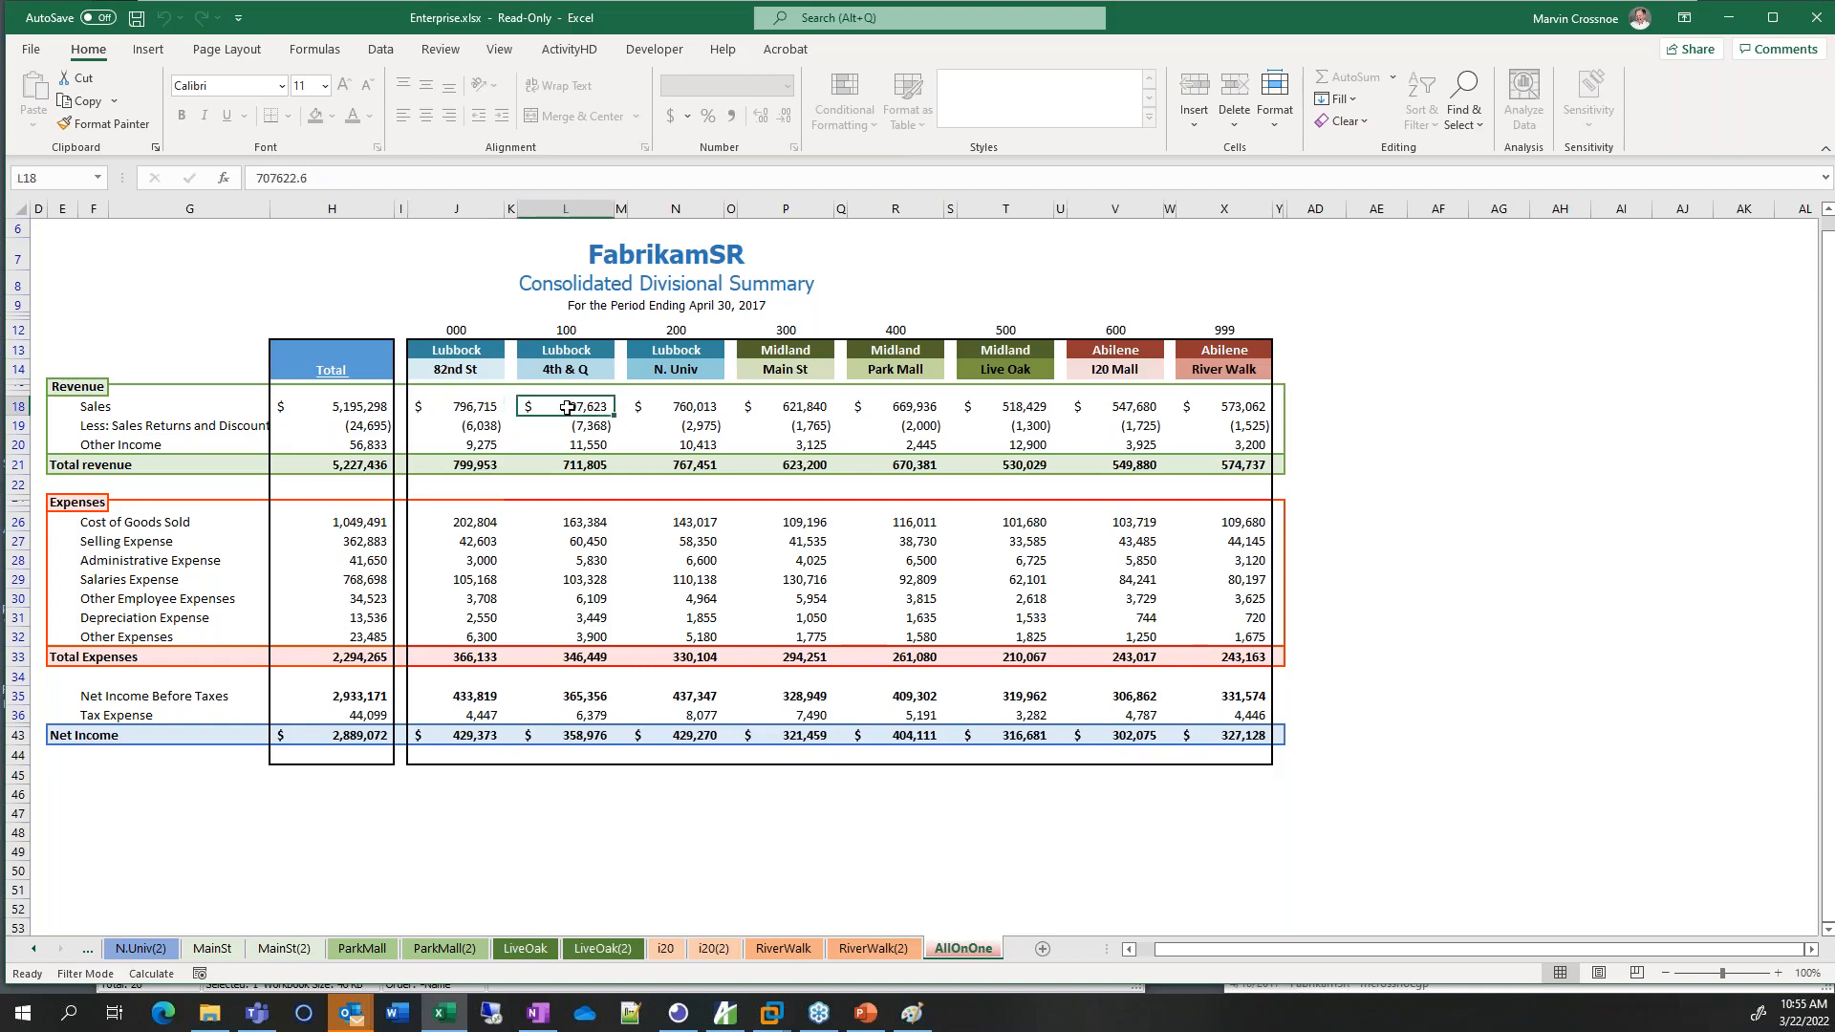
pyautogui.doubleClick(567, 407)
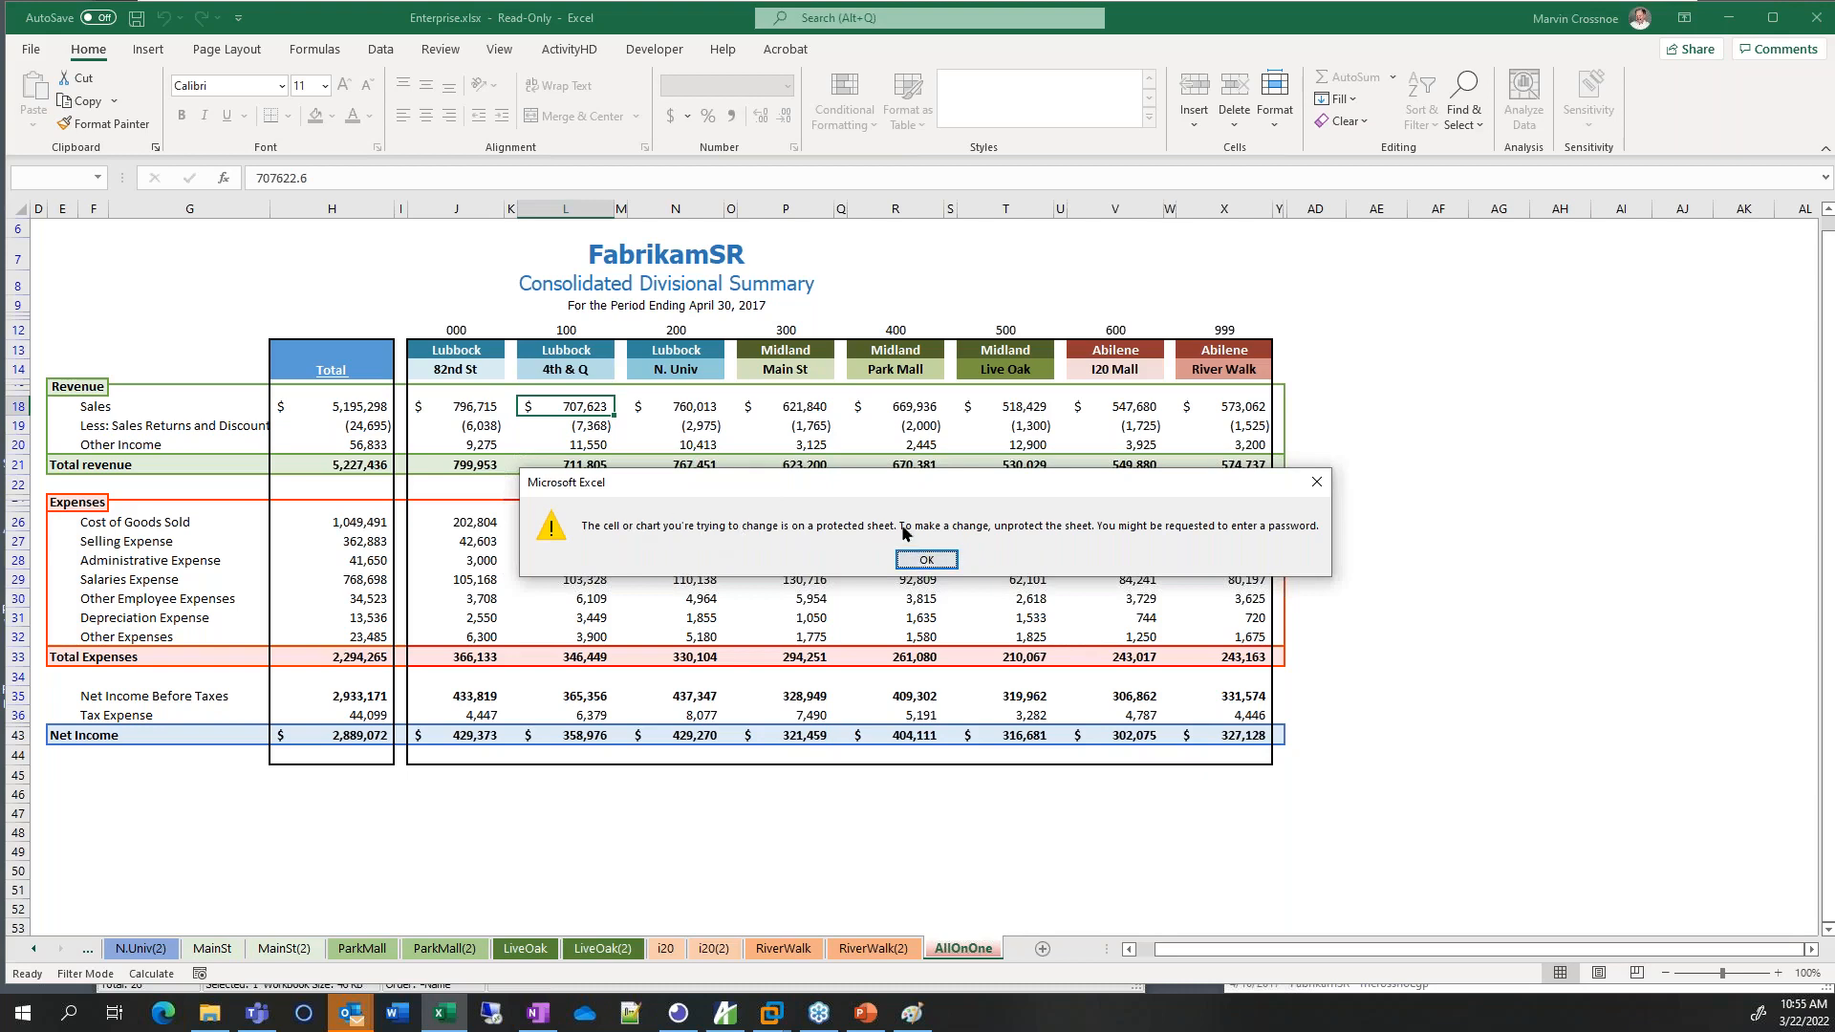
pyautogui.click(926, 561)
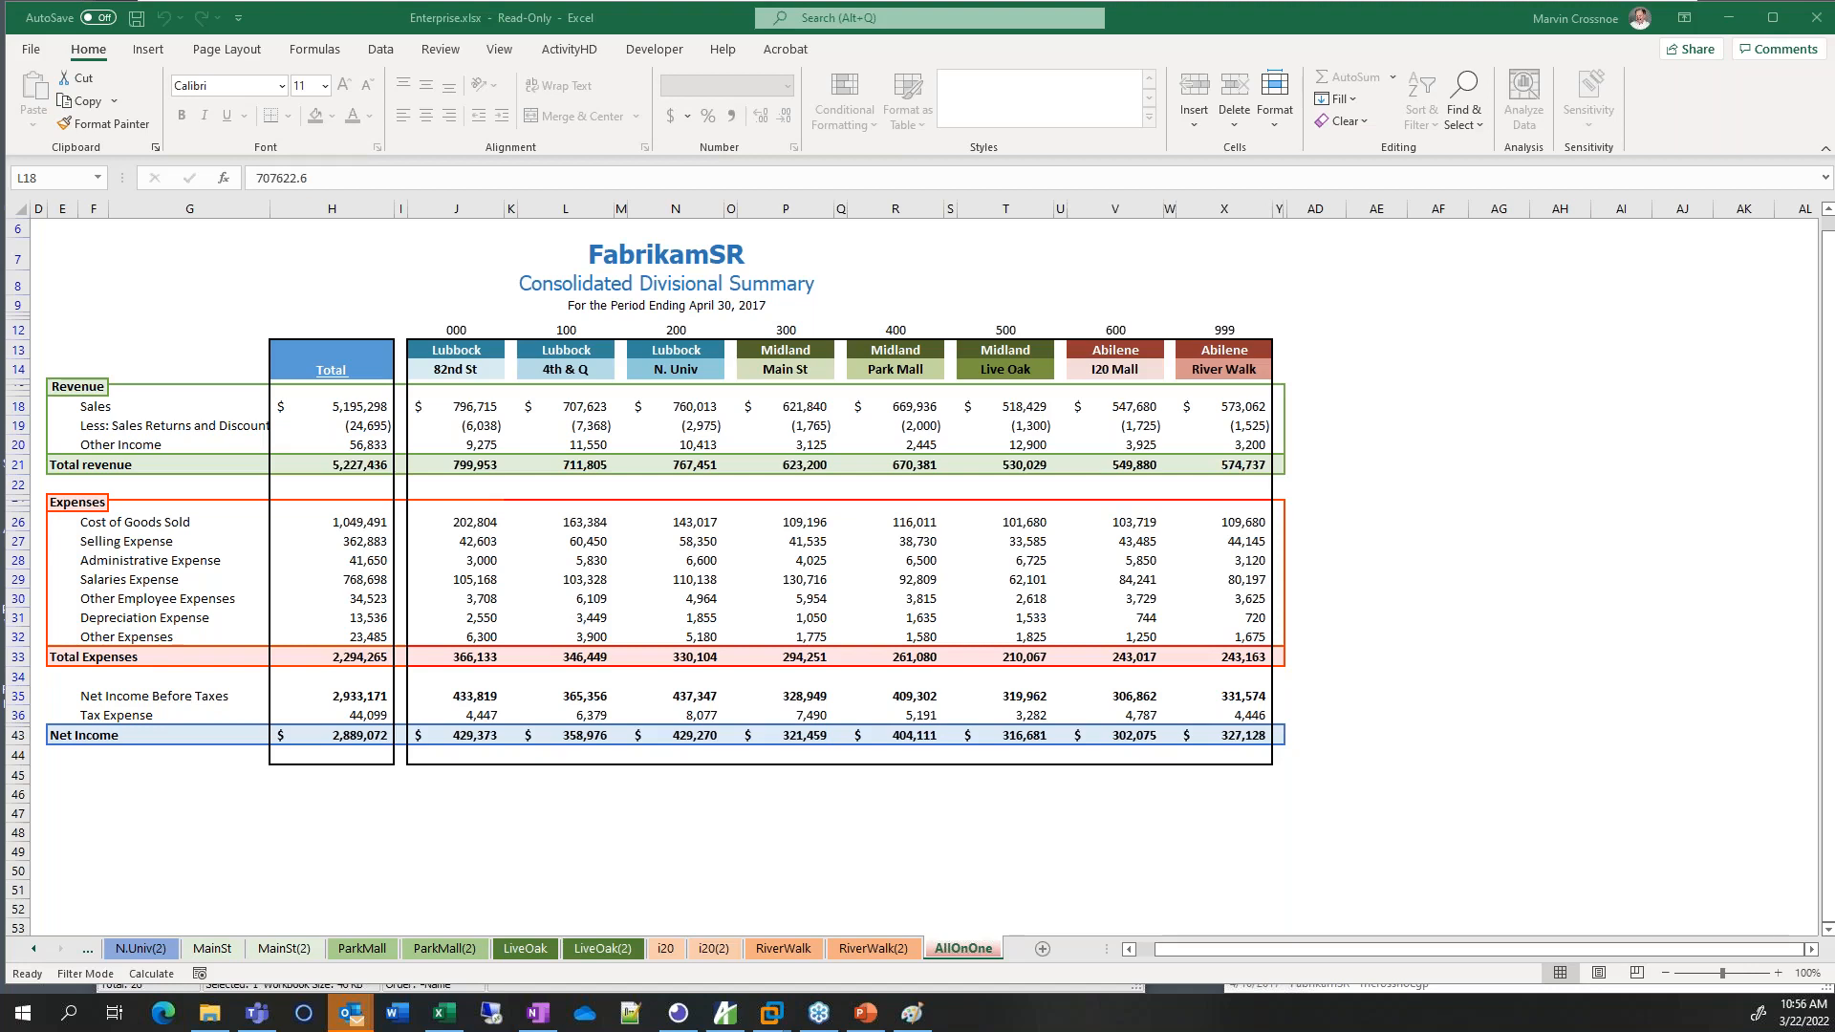
pyautogui.click(1727, 25)
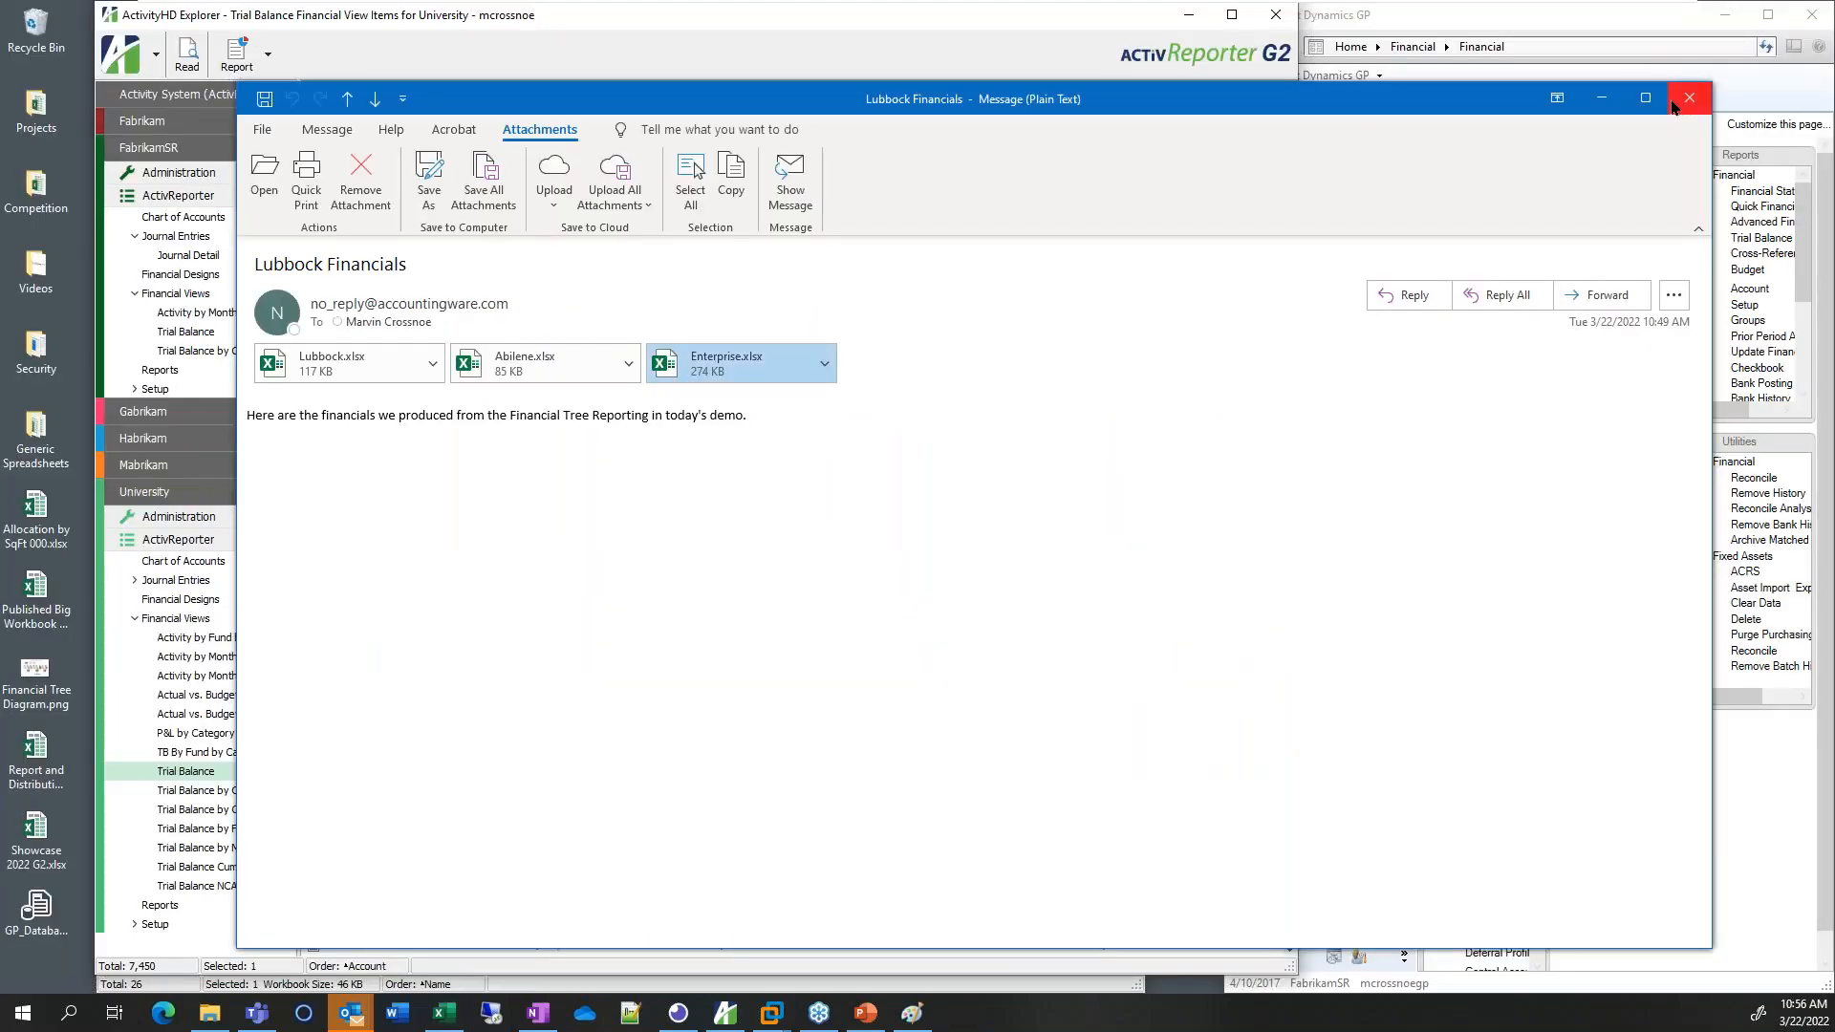
# Close the e-mail, bring Management Reporter forward, and show FabrikamSR's Rollups list in ActivityHD
pyautogui.click(1688, 99)
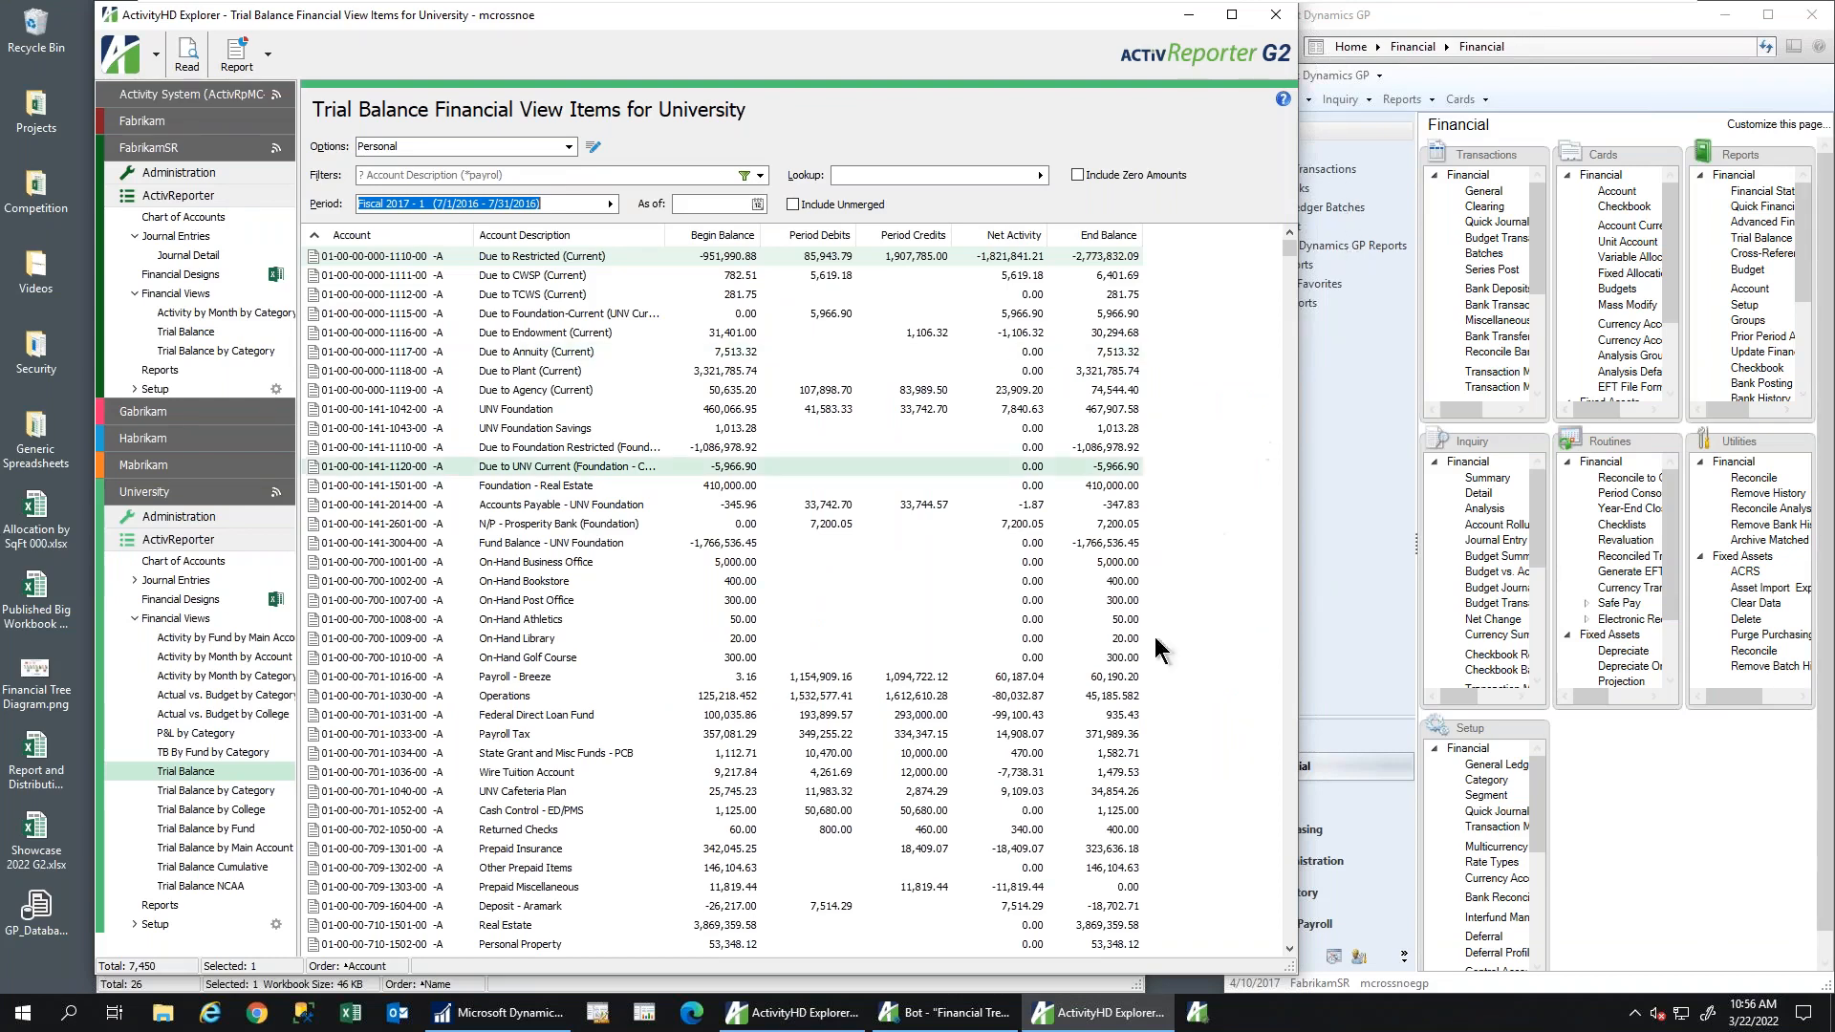
pyautogui.click(600, 1015)
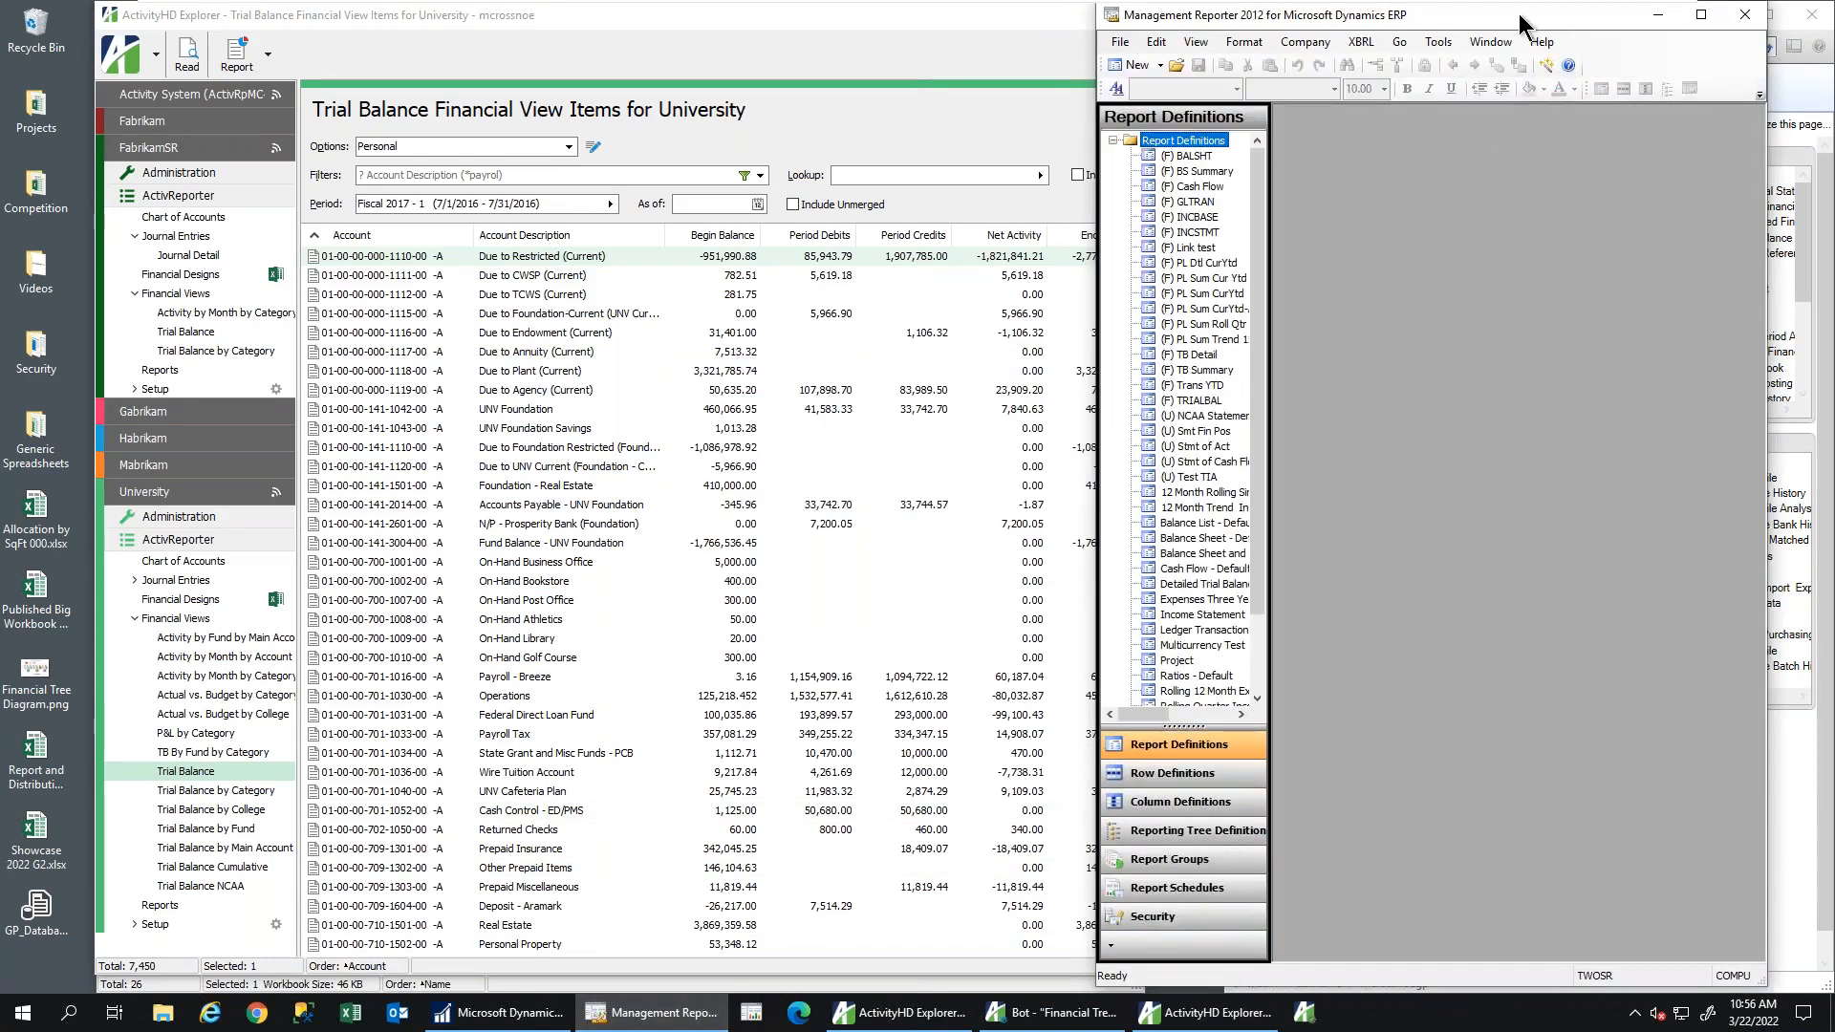
pyautogui.moveTo(1517, 13); pyautogui.dragTo(1560, 14)
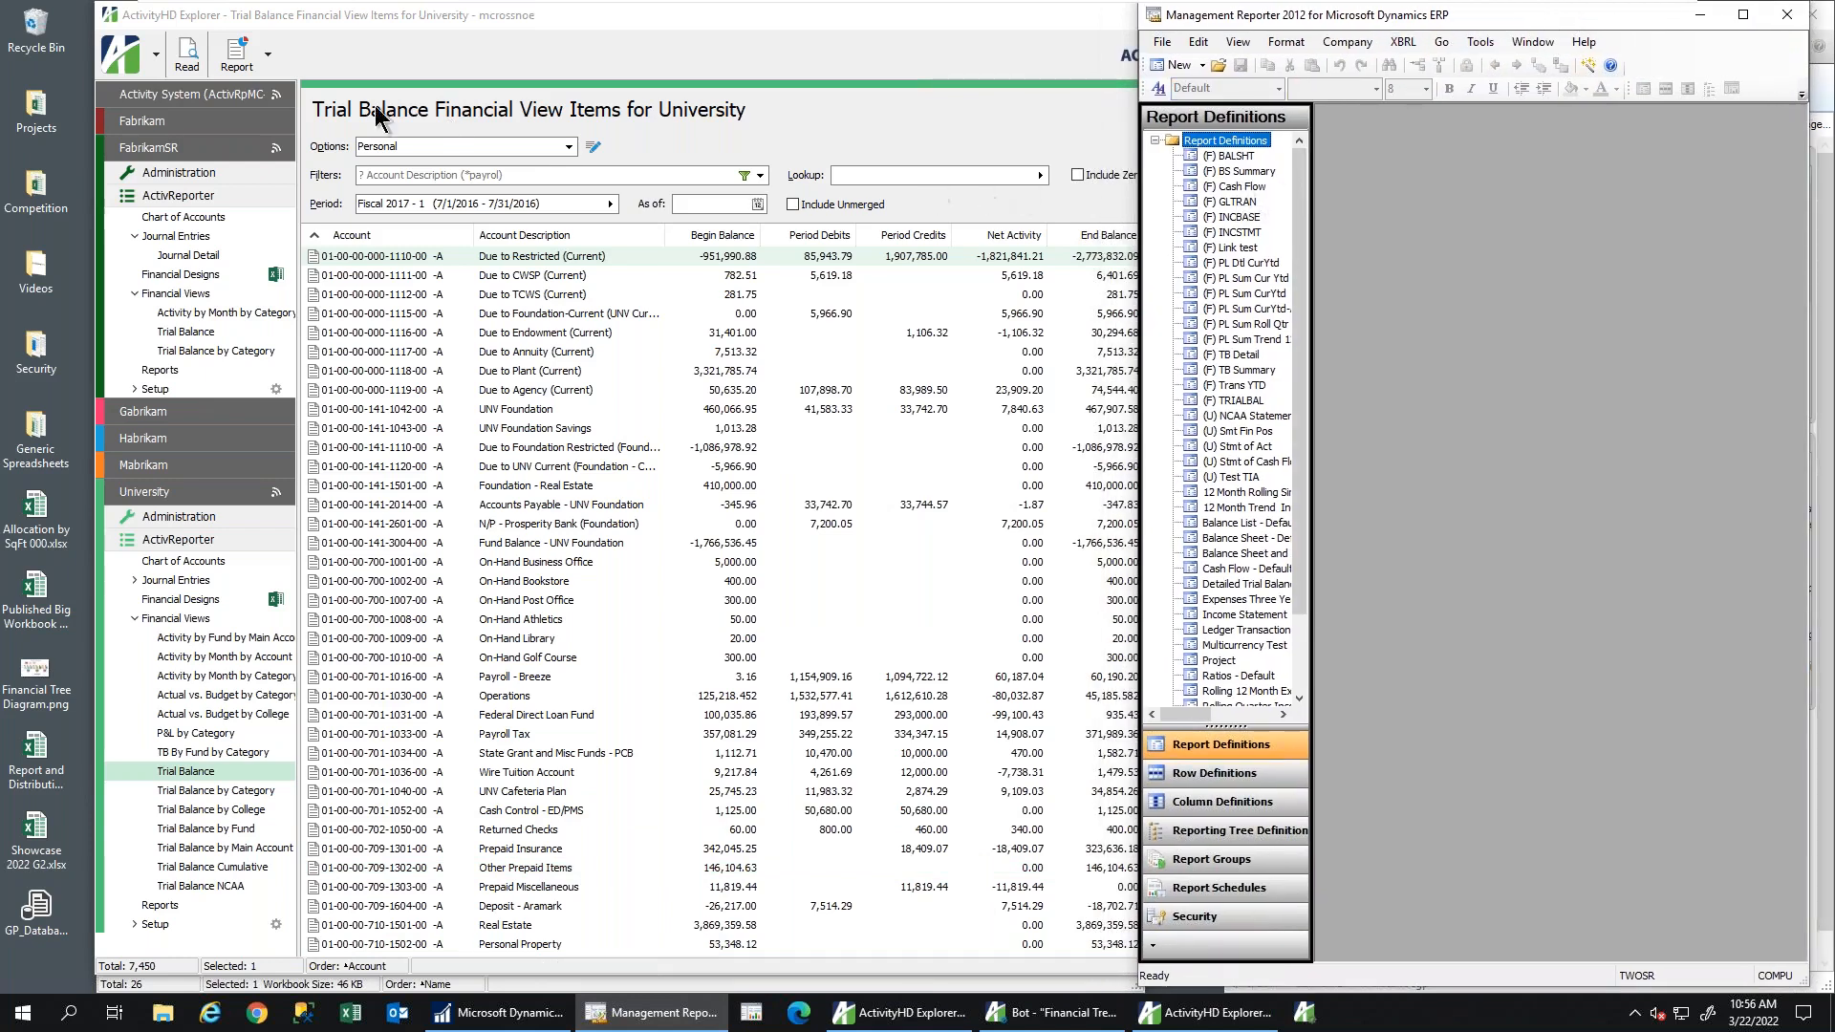
pyautogui.click(148, 389)
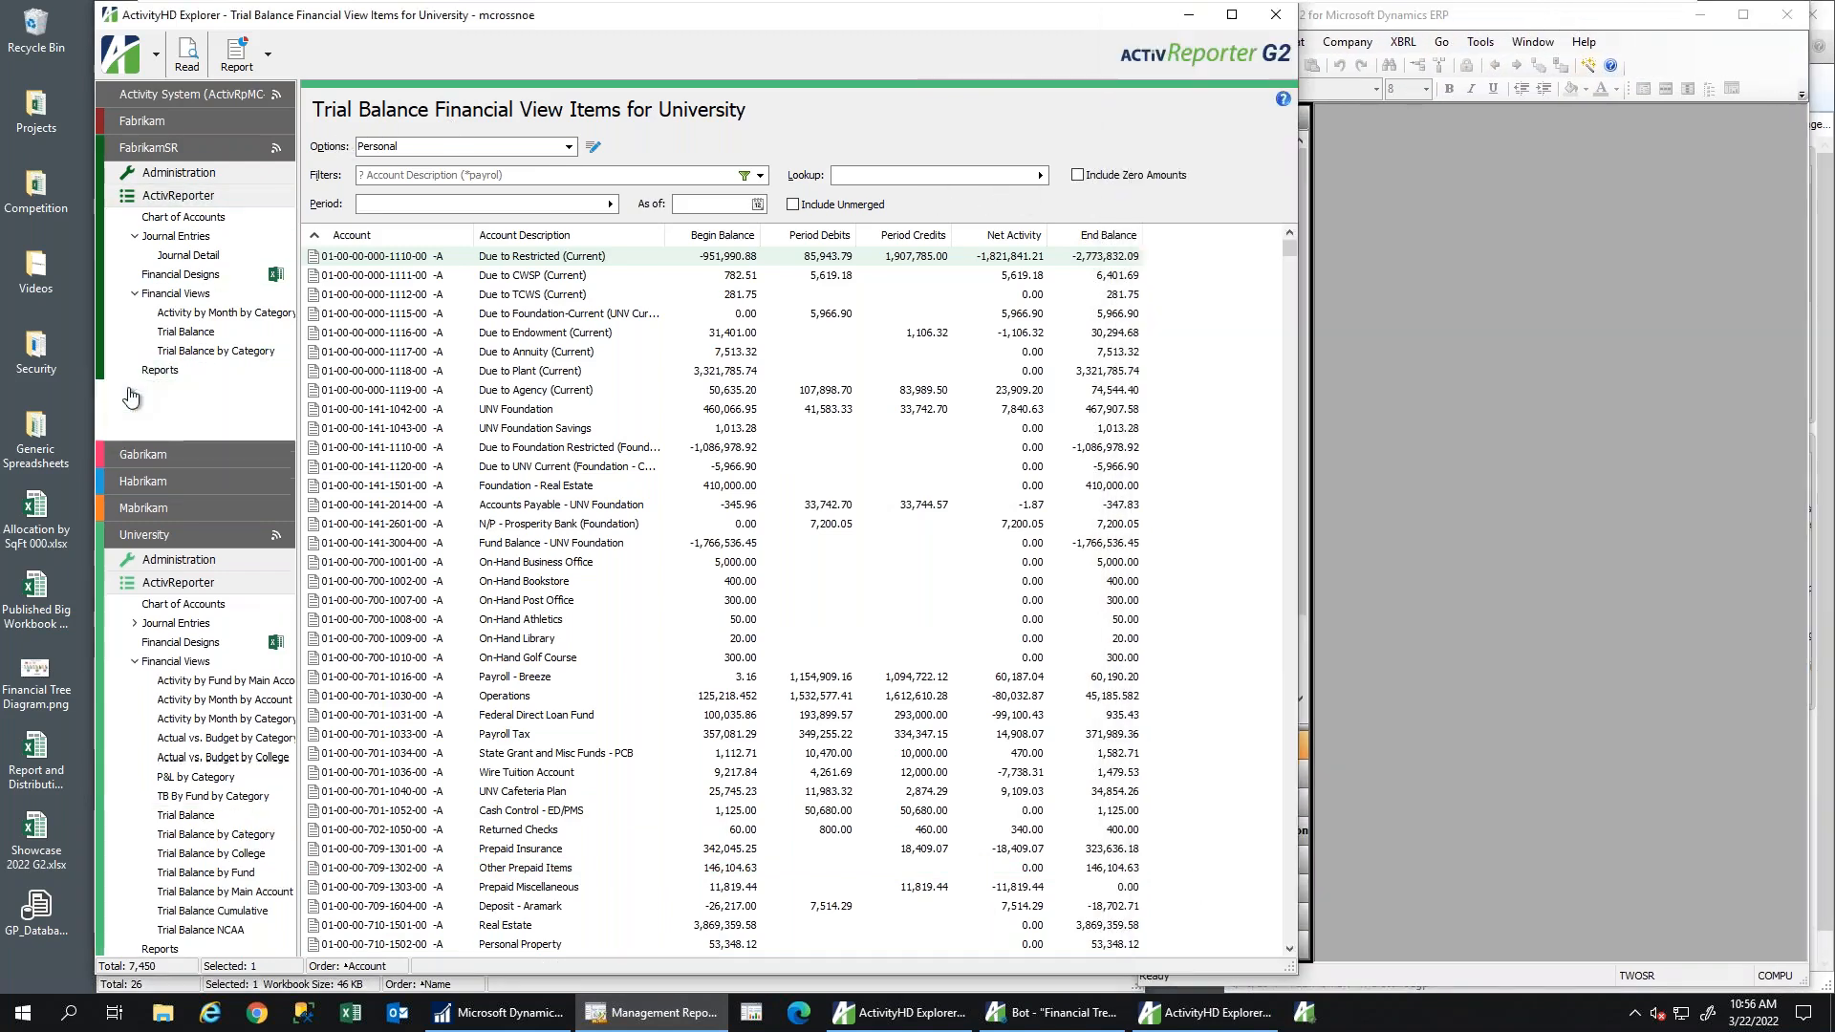
pyautogui.click(182, 467)
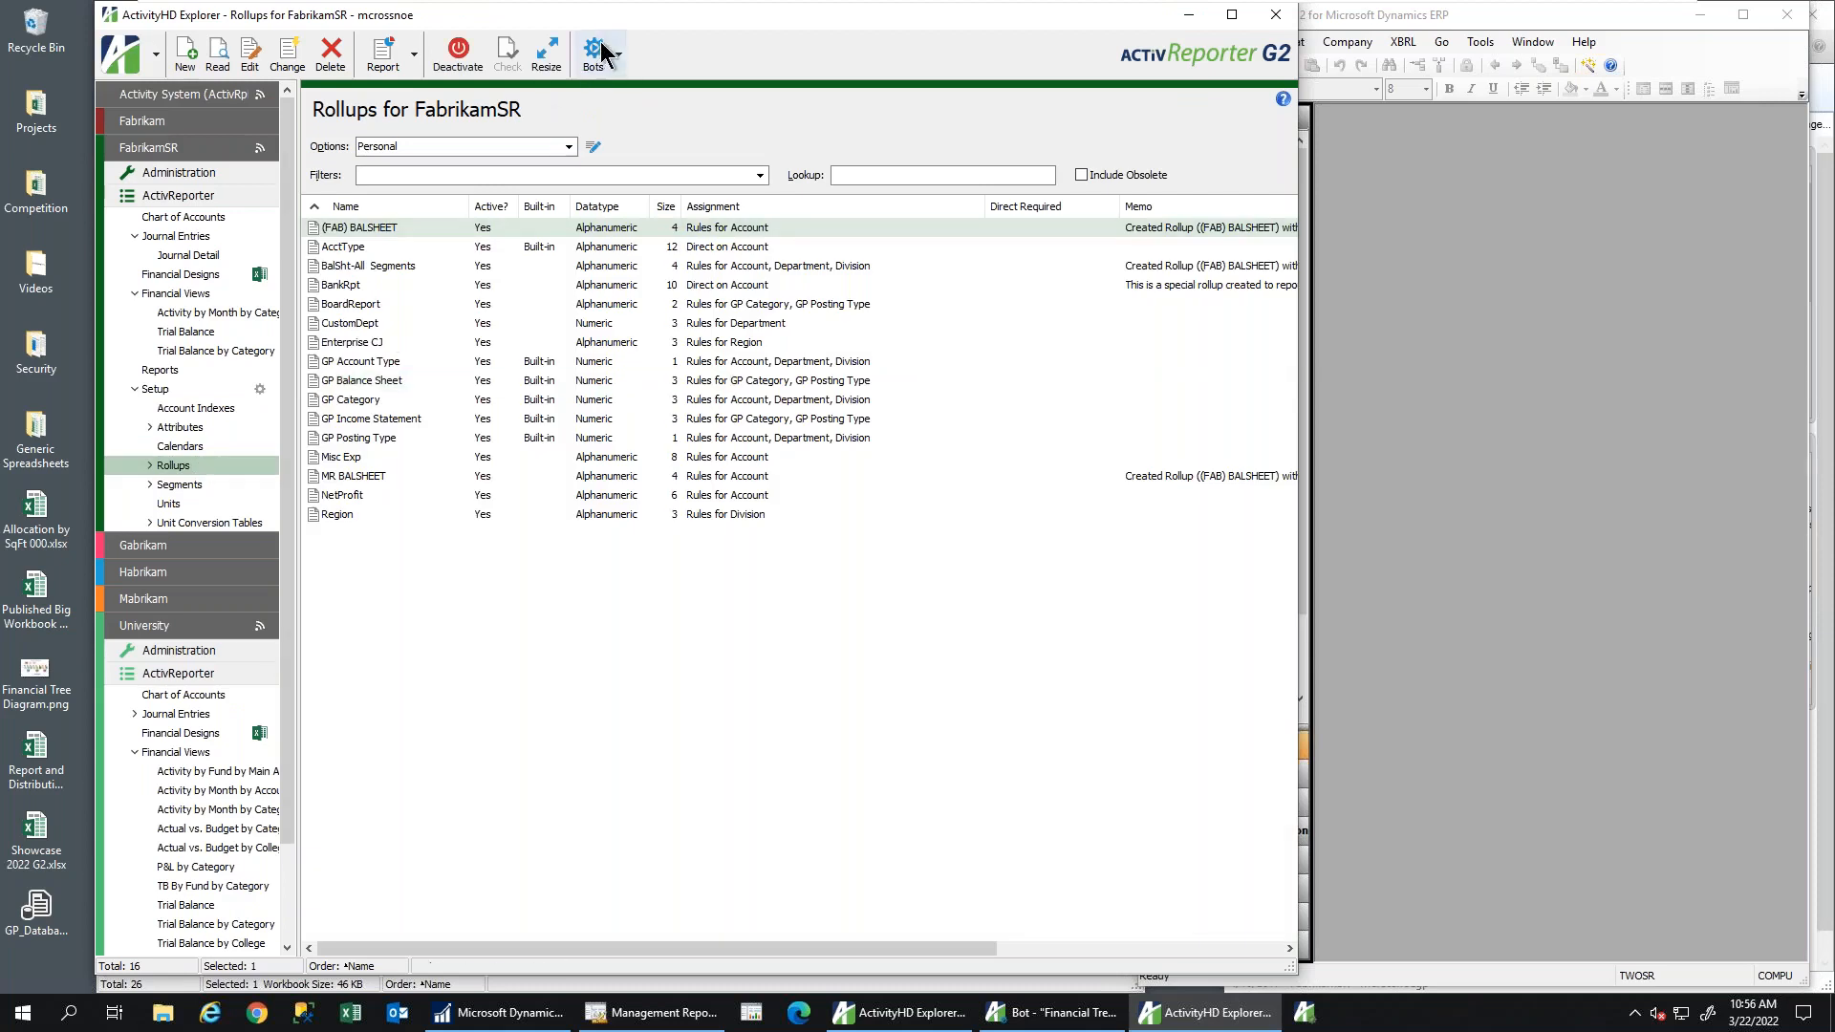
# Run the New Rollup from MR Sets bot without choosing a dimension value set and finish
pyautogui.click(617, 54)
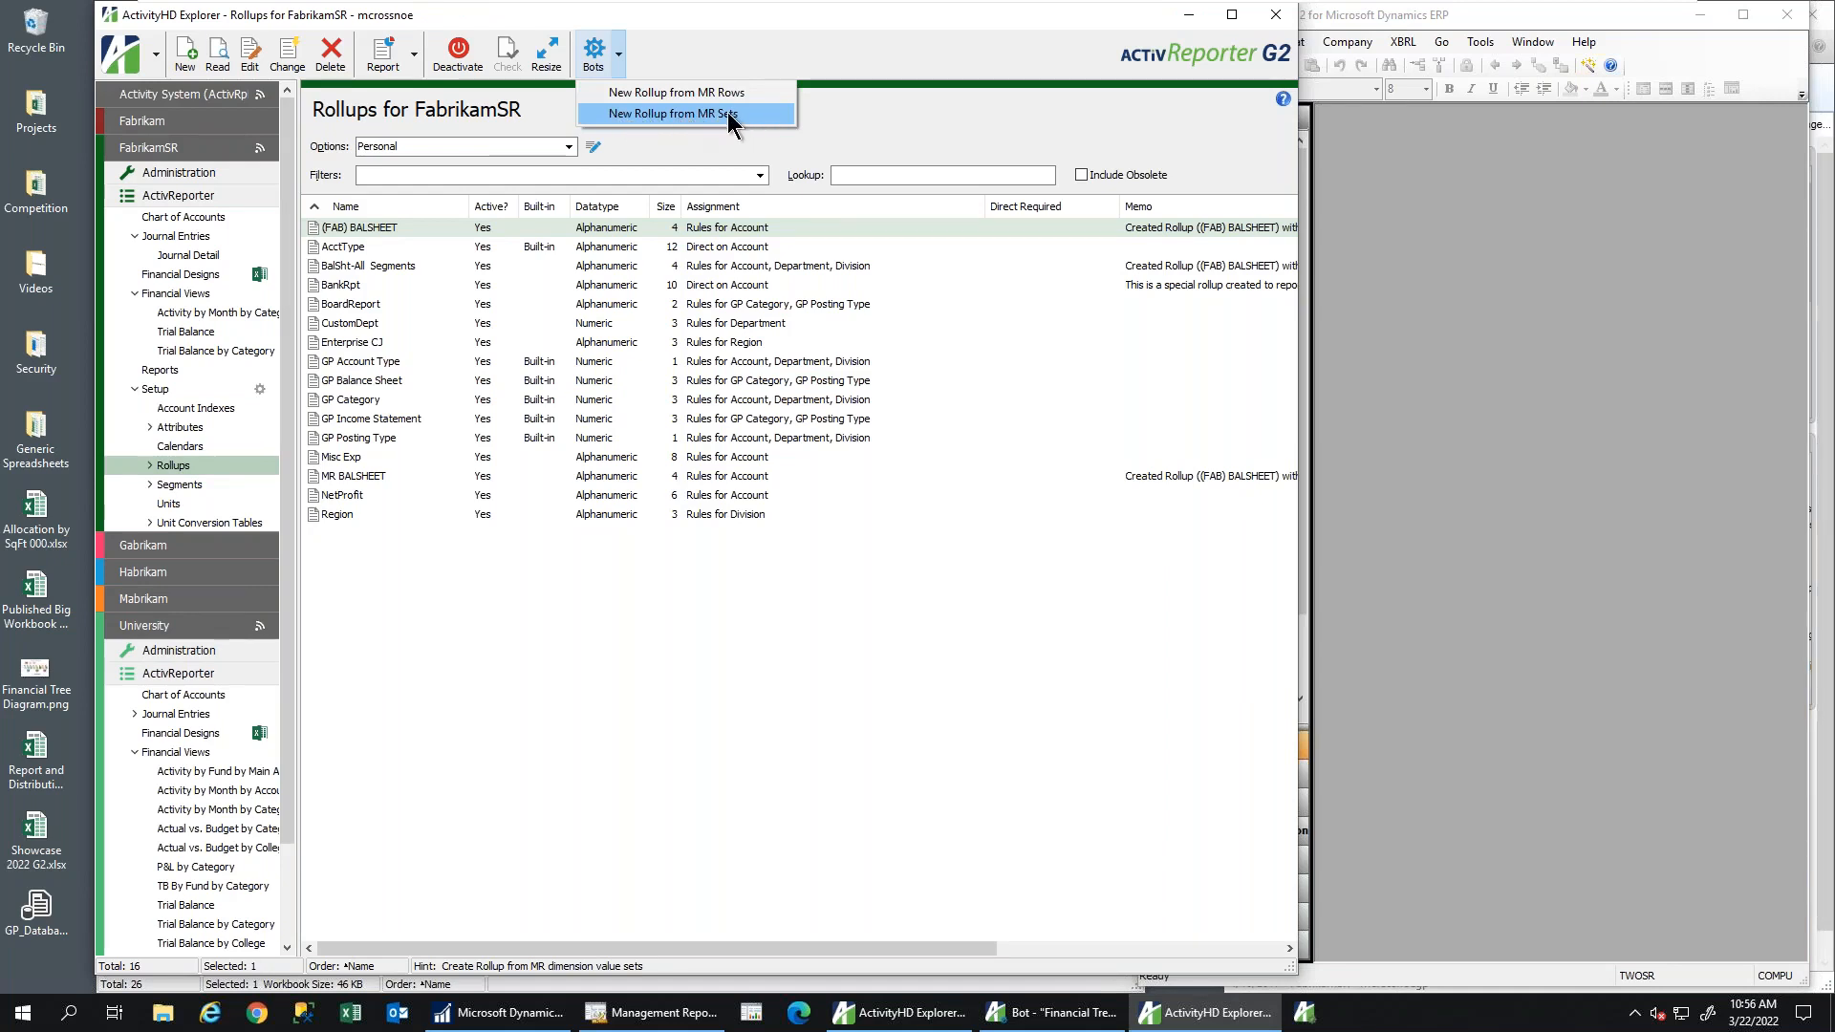
pyautogui.click(676, 113)
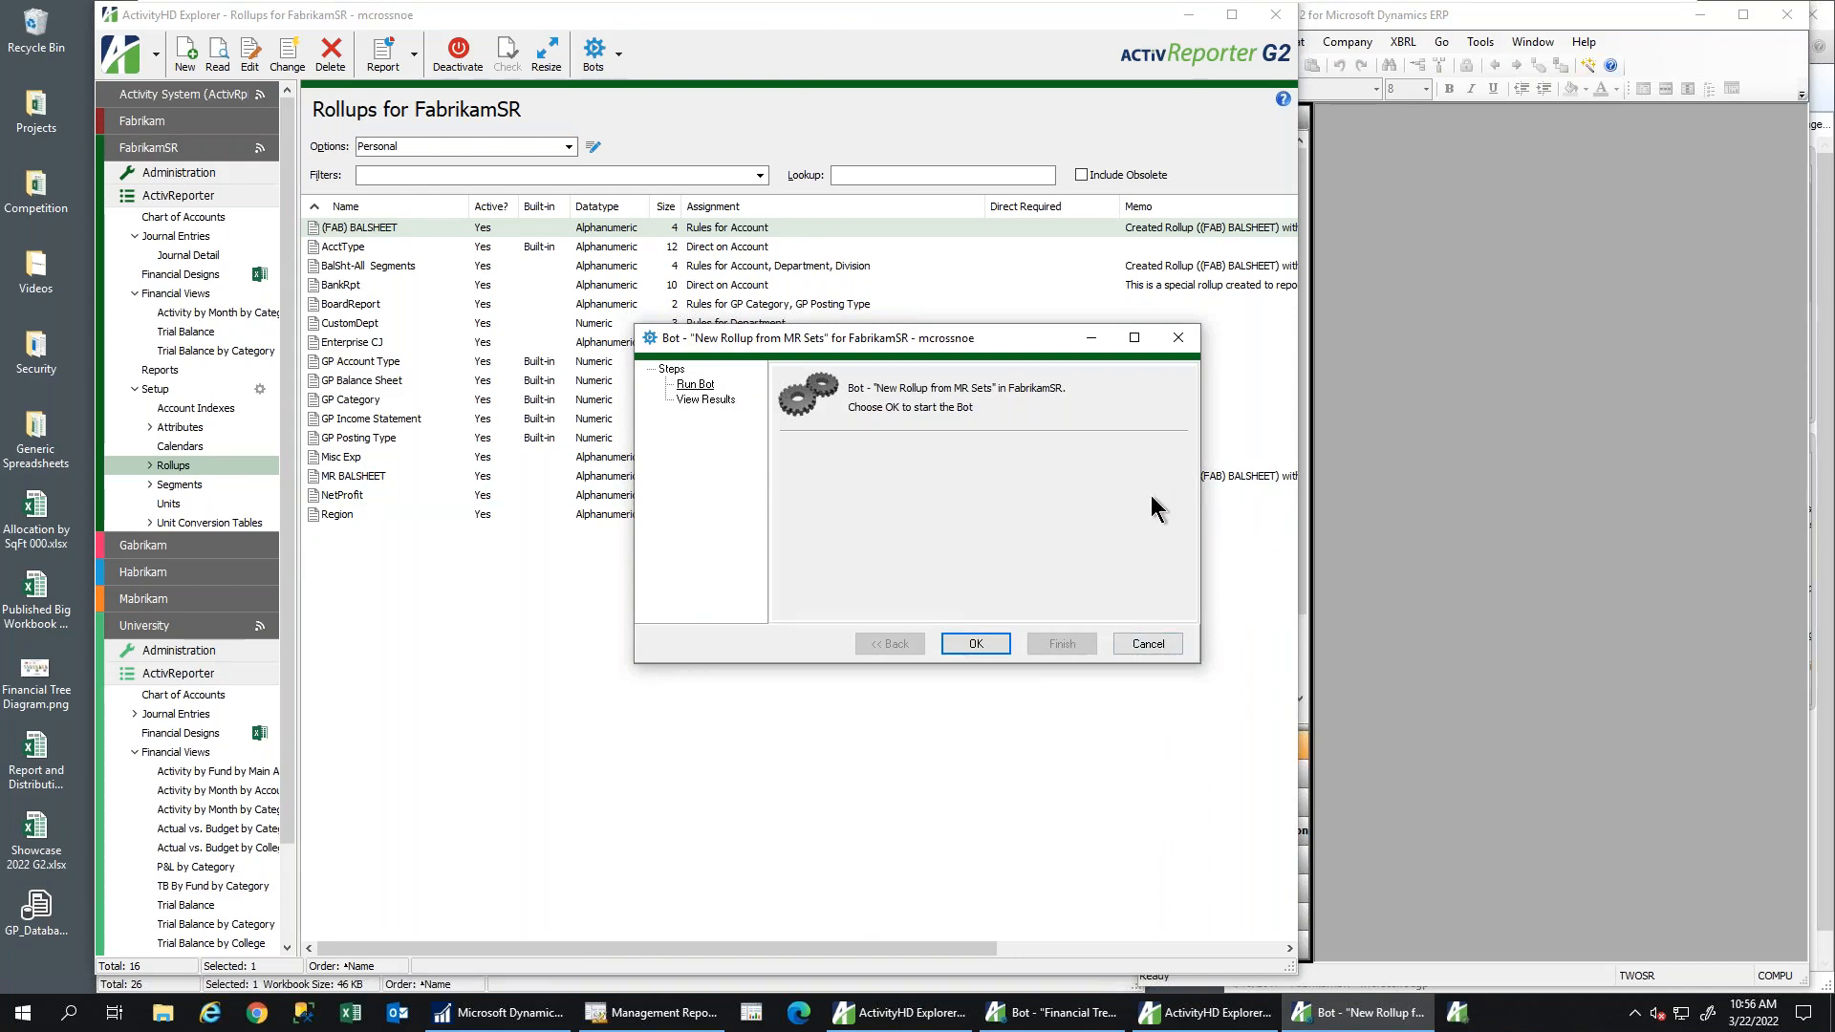
pyautogui.click(1389, 375)
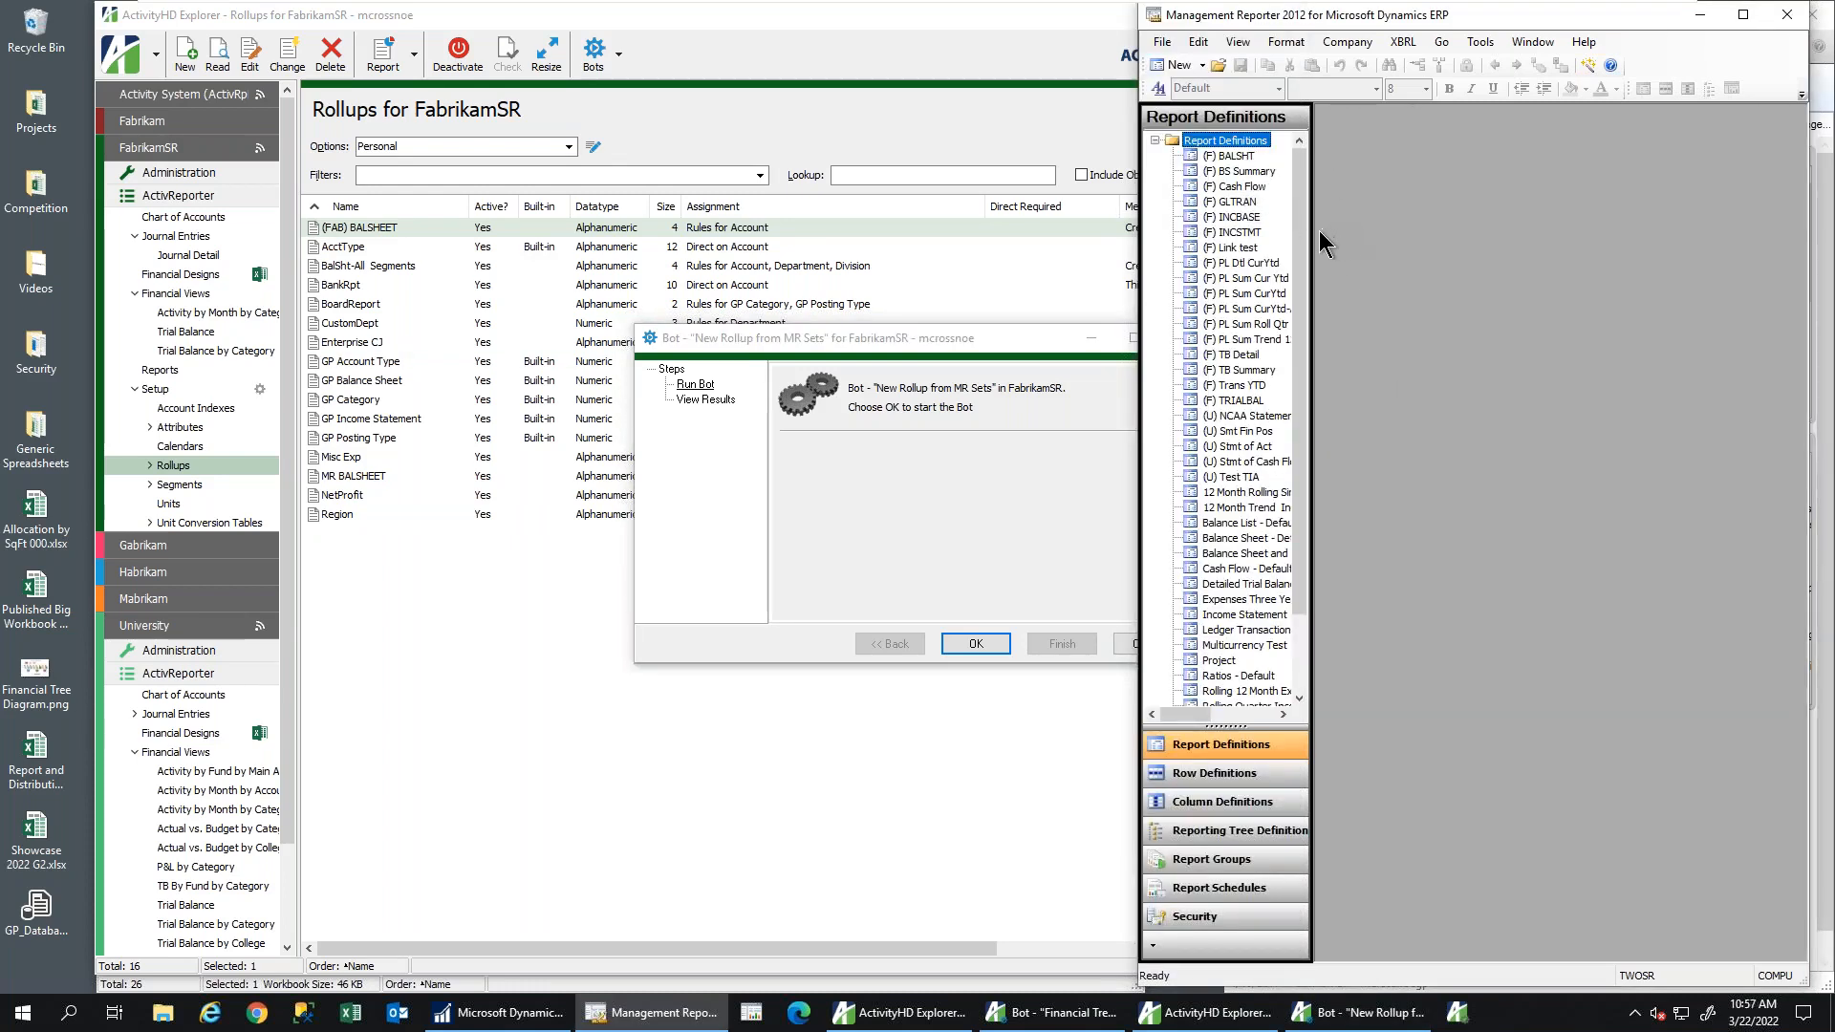
pyautogui.click(967, 643)
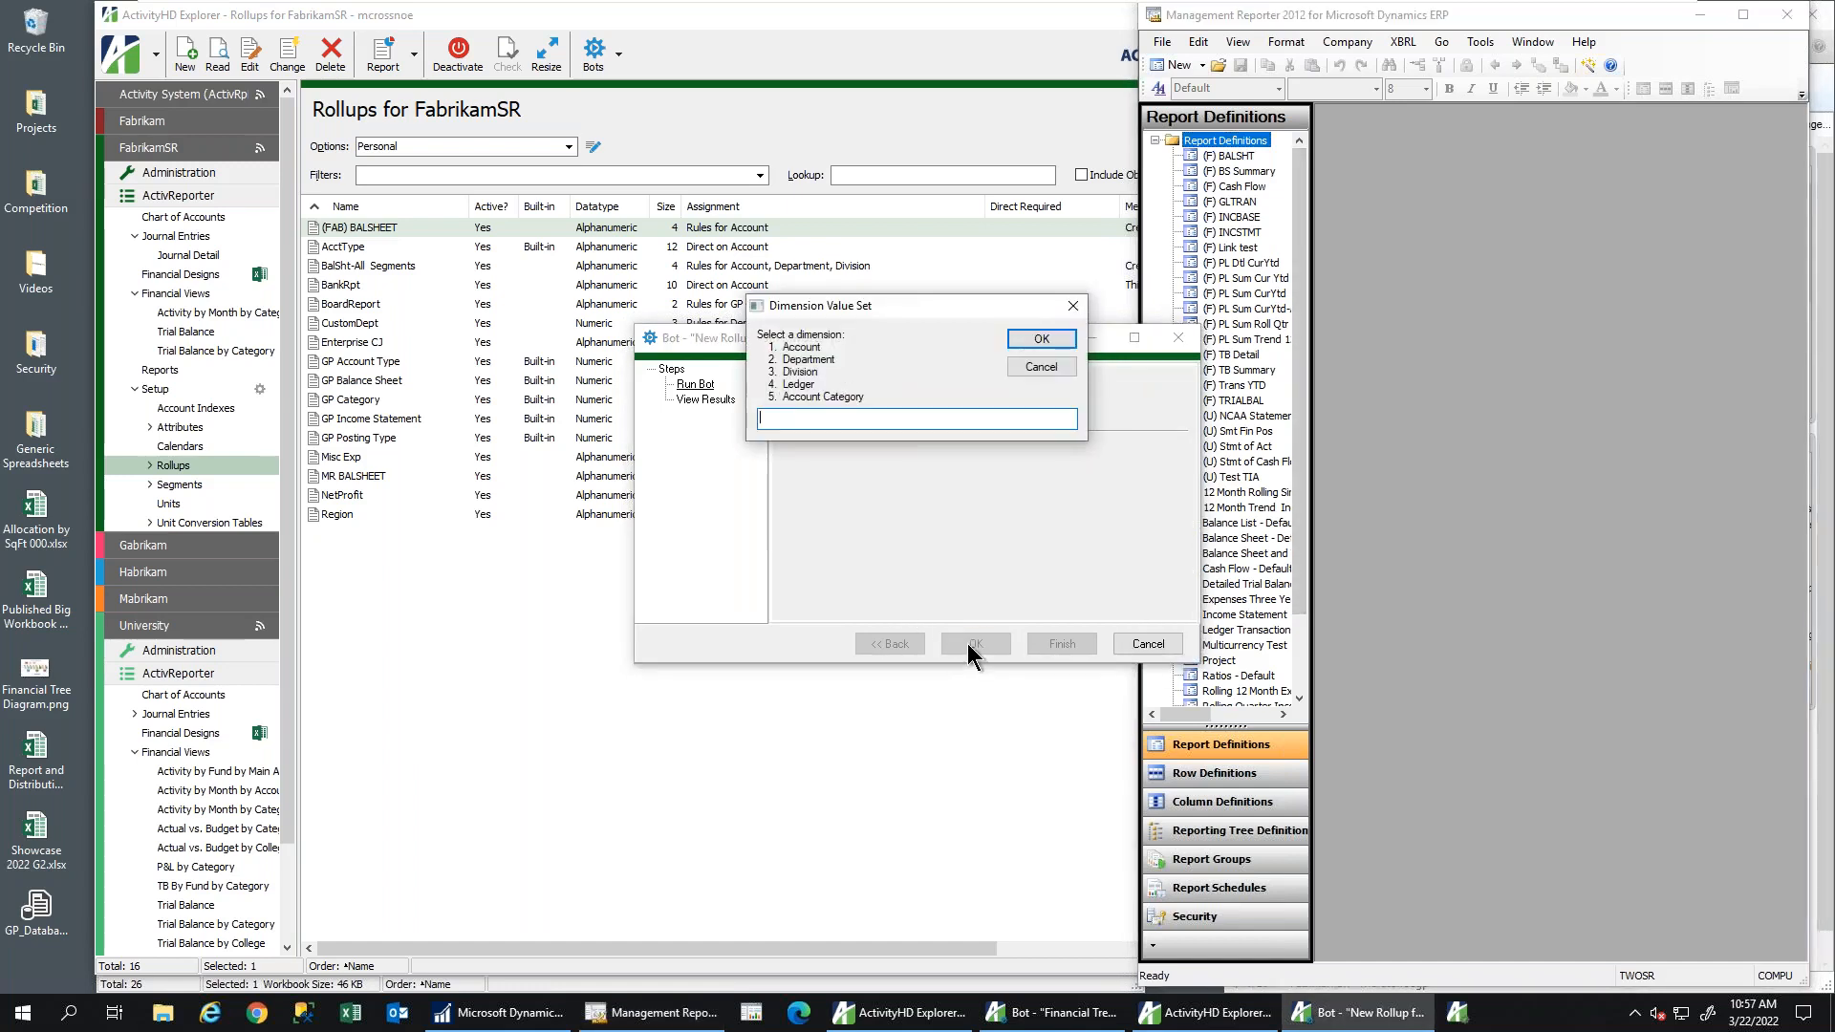
pyautogui.click(1036, 366)
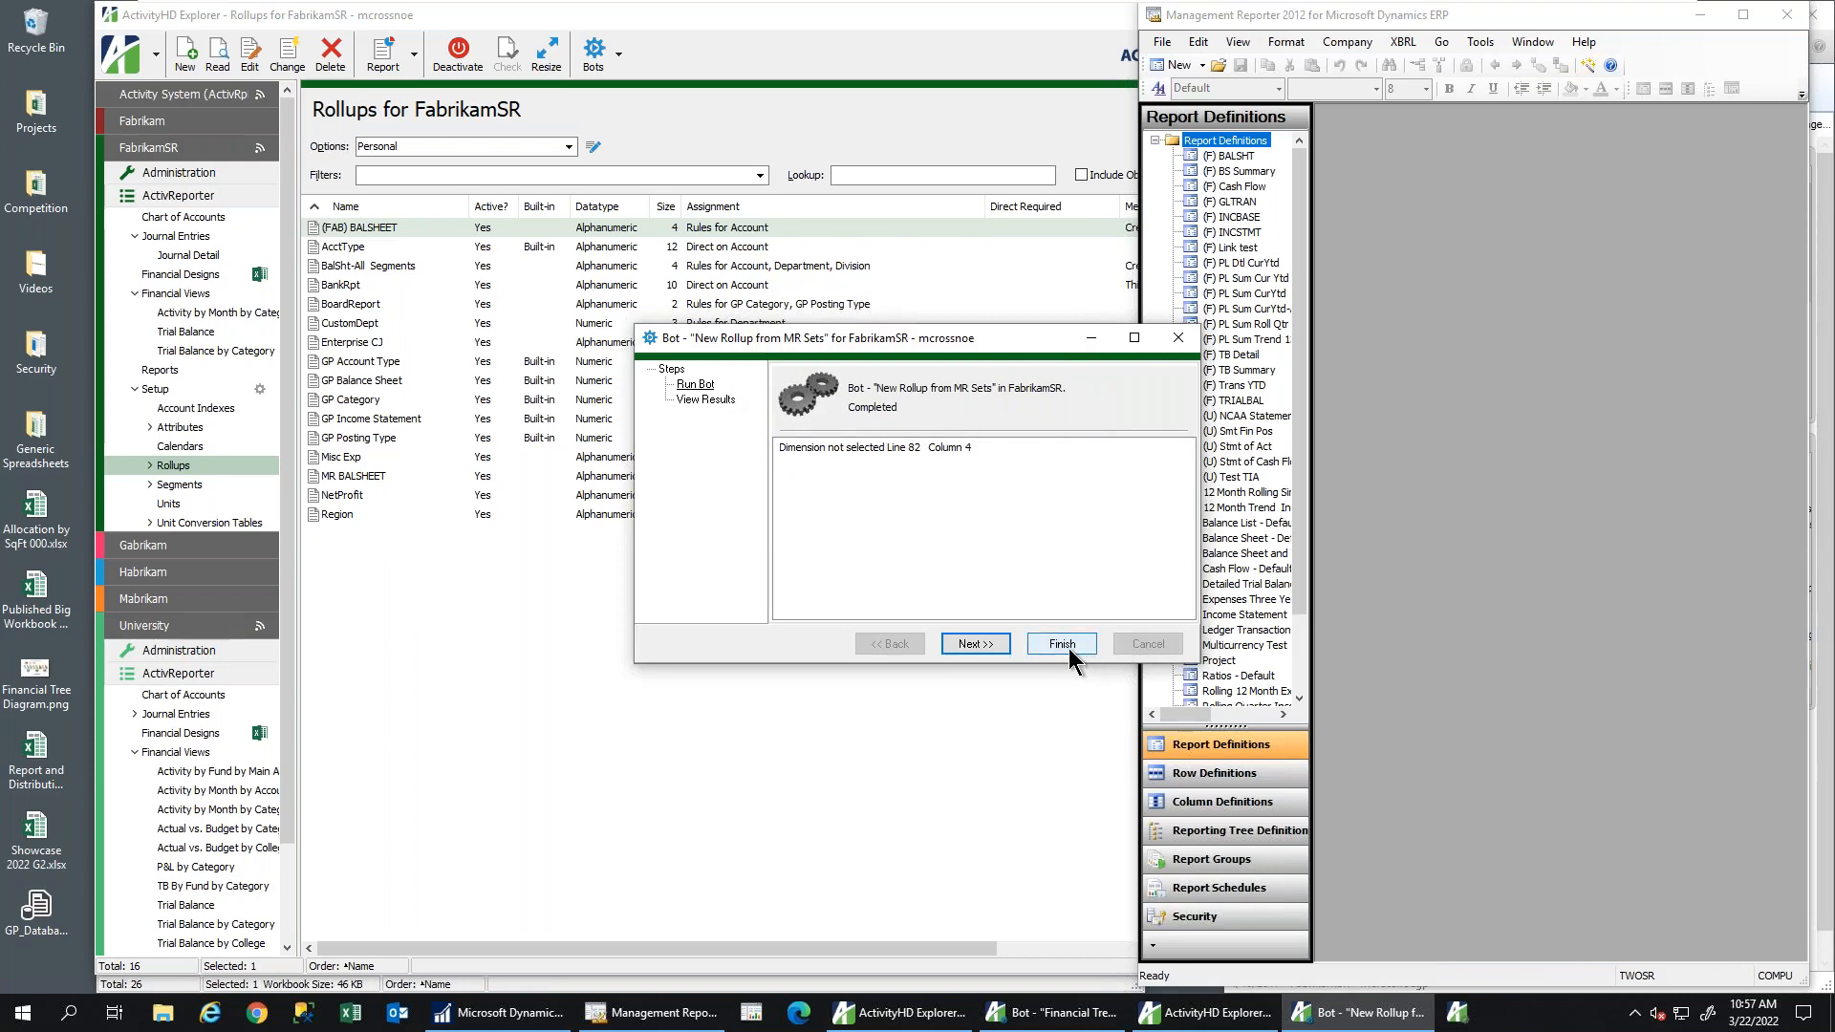
pyautogui.click(1068, 648)
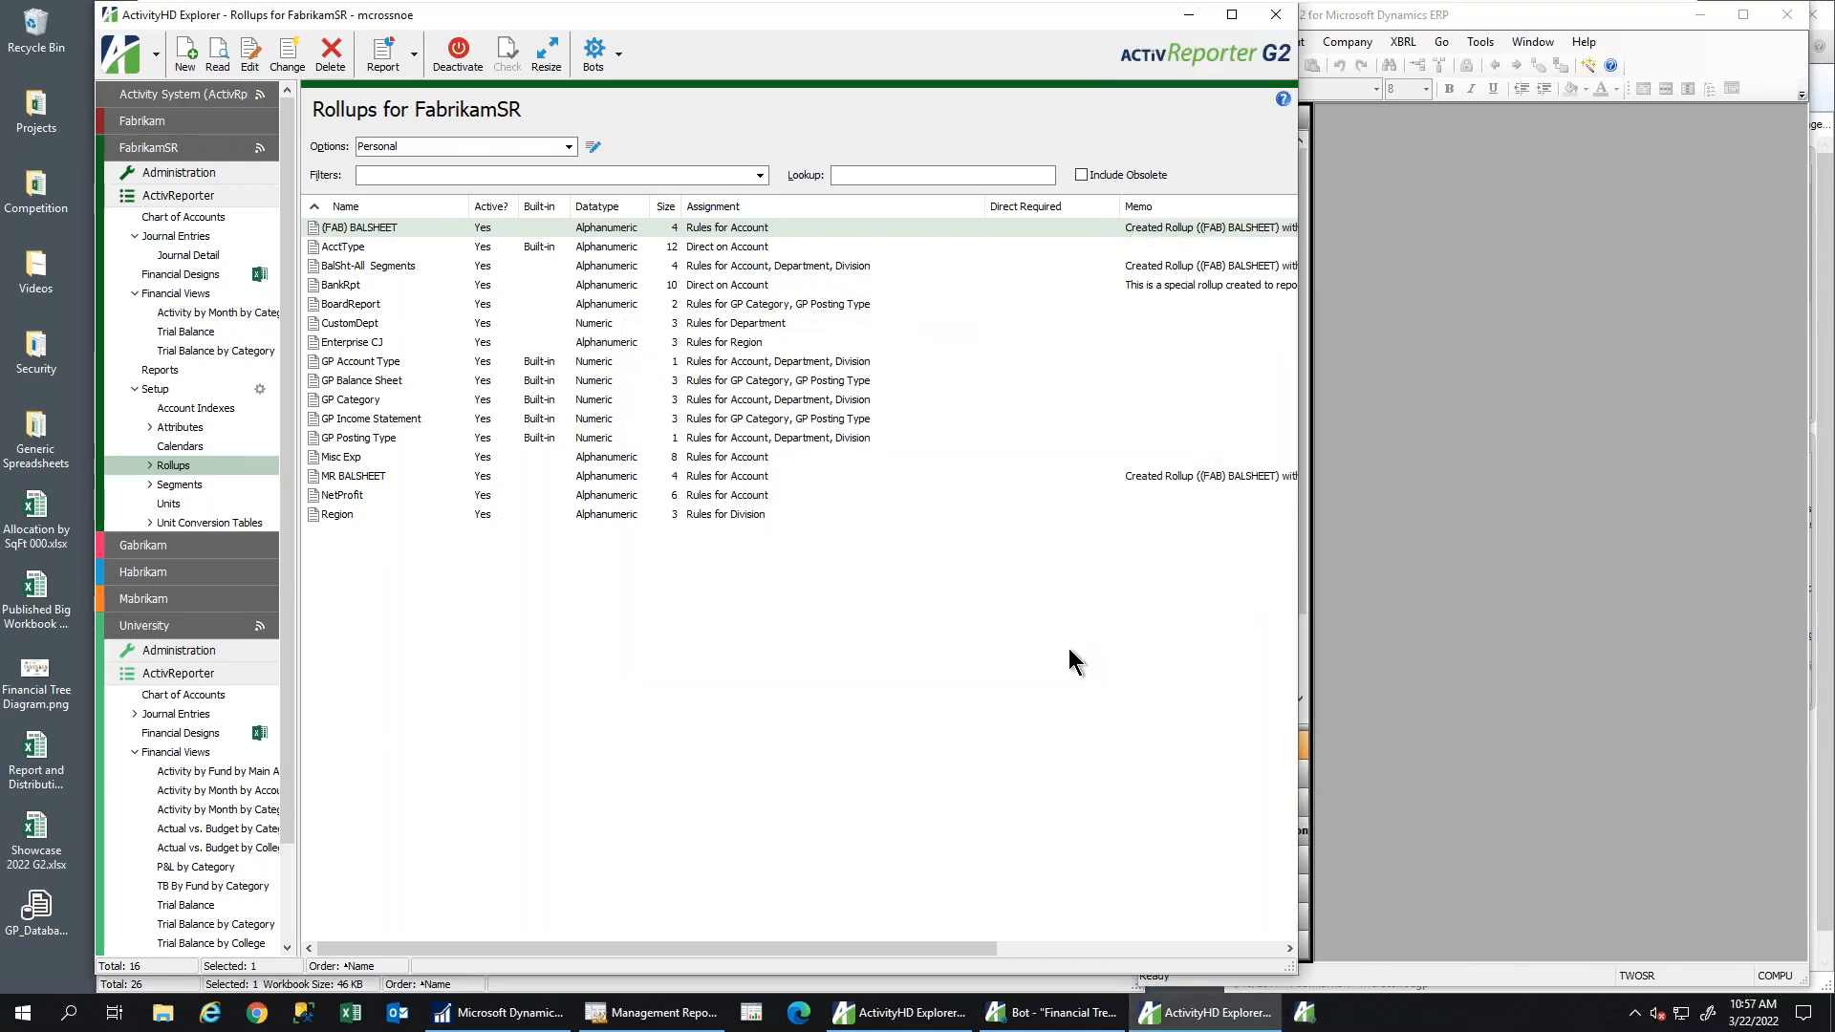